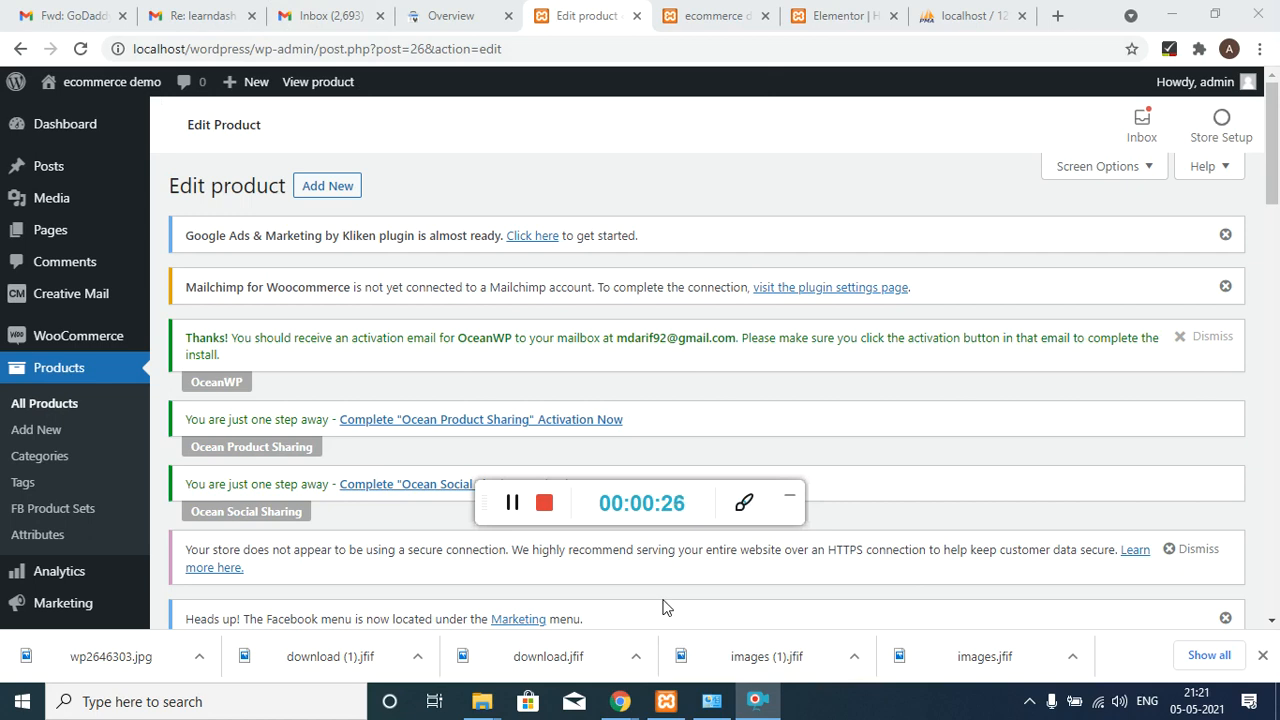
- Check the running modules in XAMPP, the demoecommerce database tables in phpMyAdmin, and the open Elementor and site tabs
left_click(678, 708)
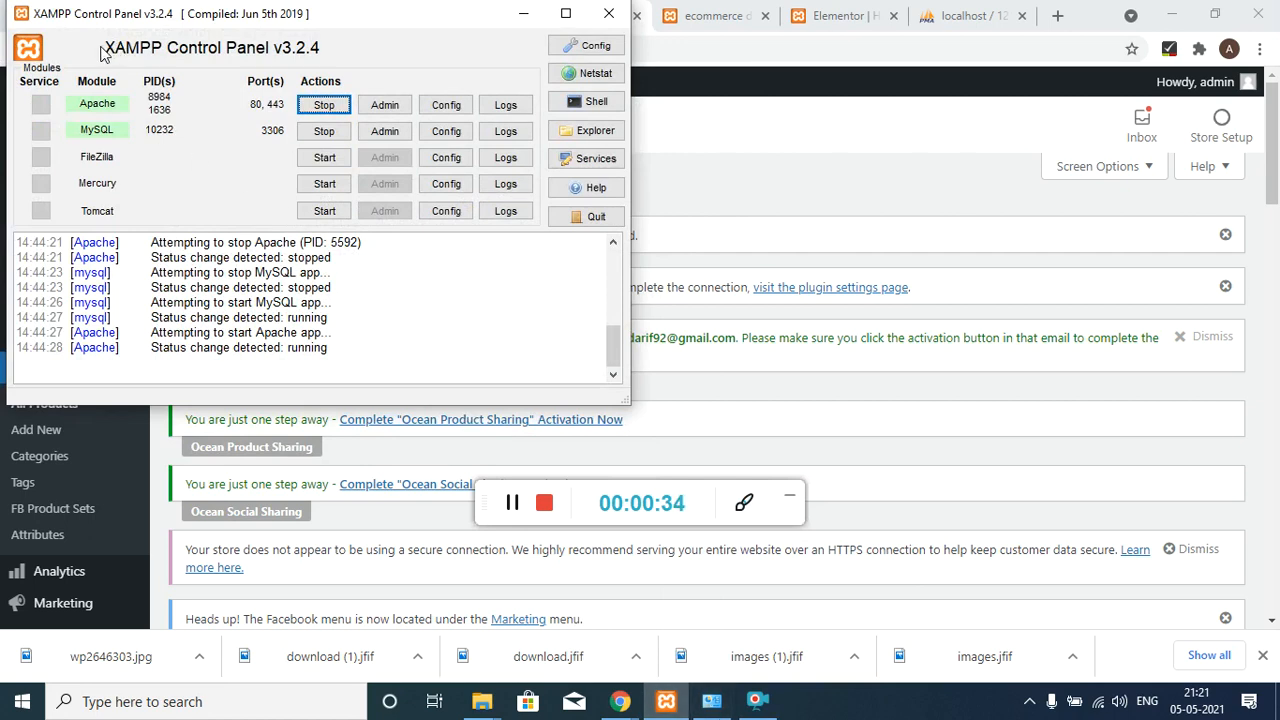
left_click(523, 13)
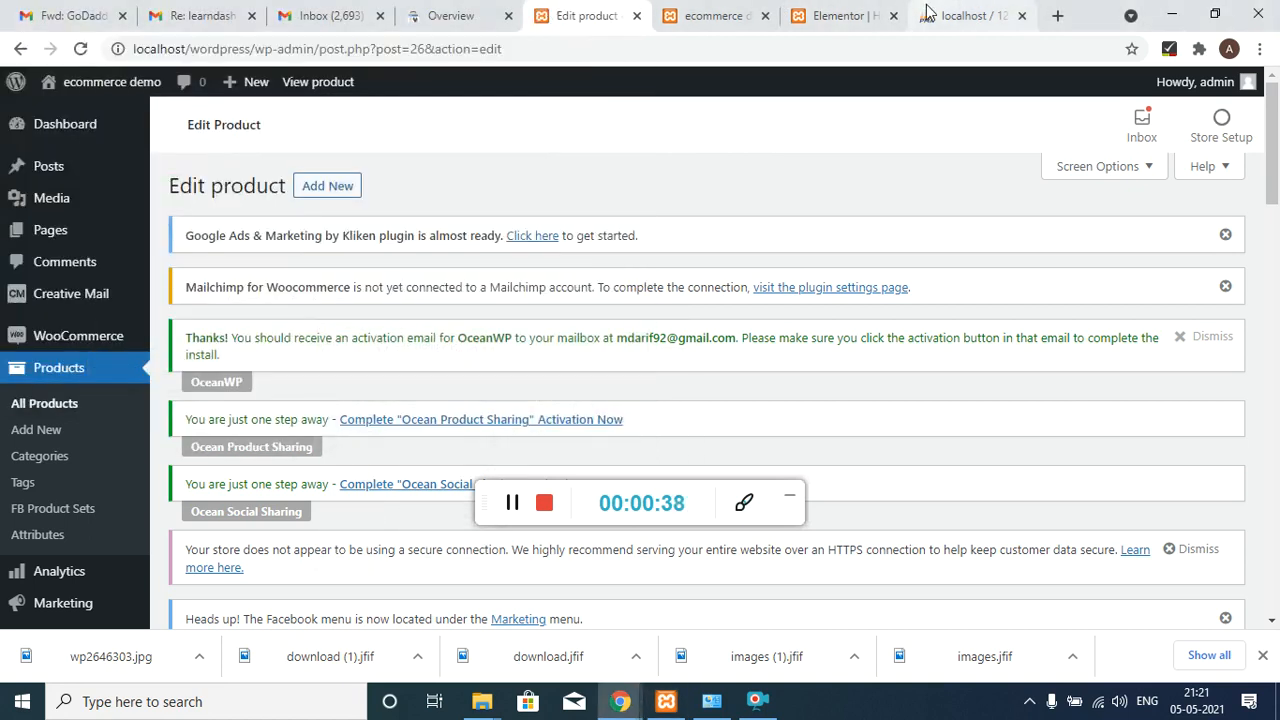
left_click(928, 14)
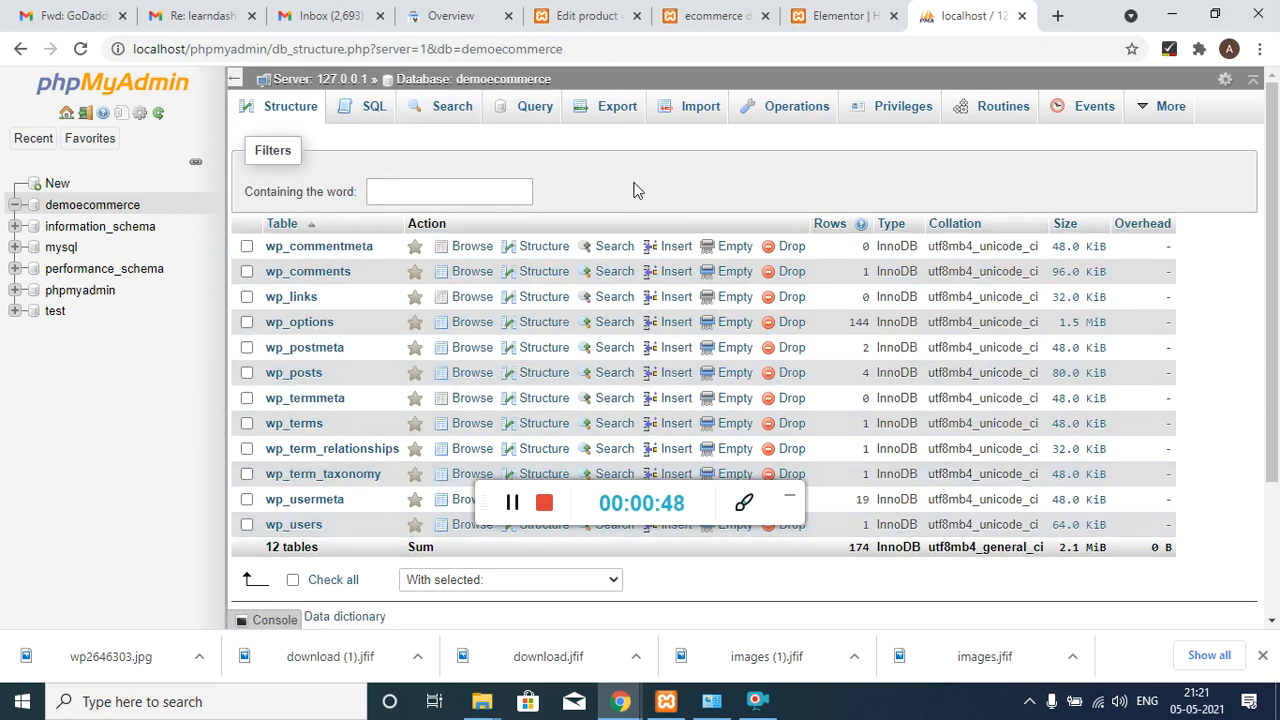
left_click(806, 8)
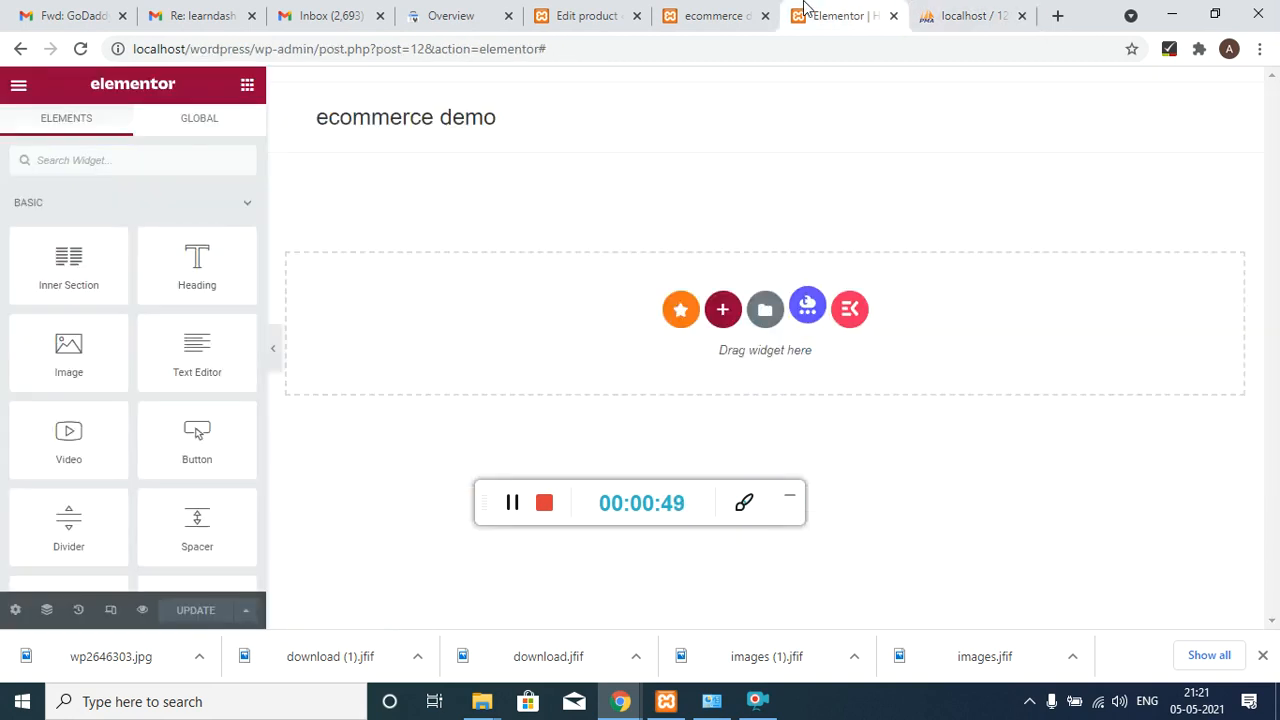
left_click(712, 14)
left_click(588, 12)
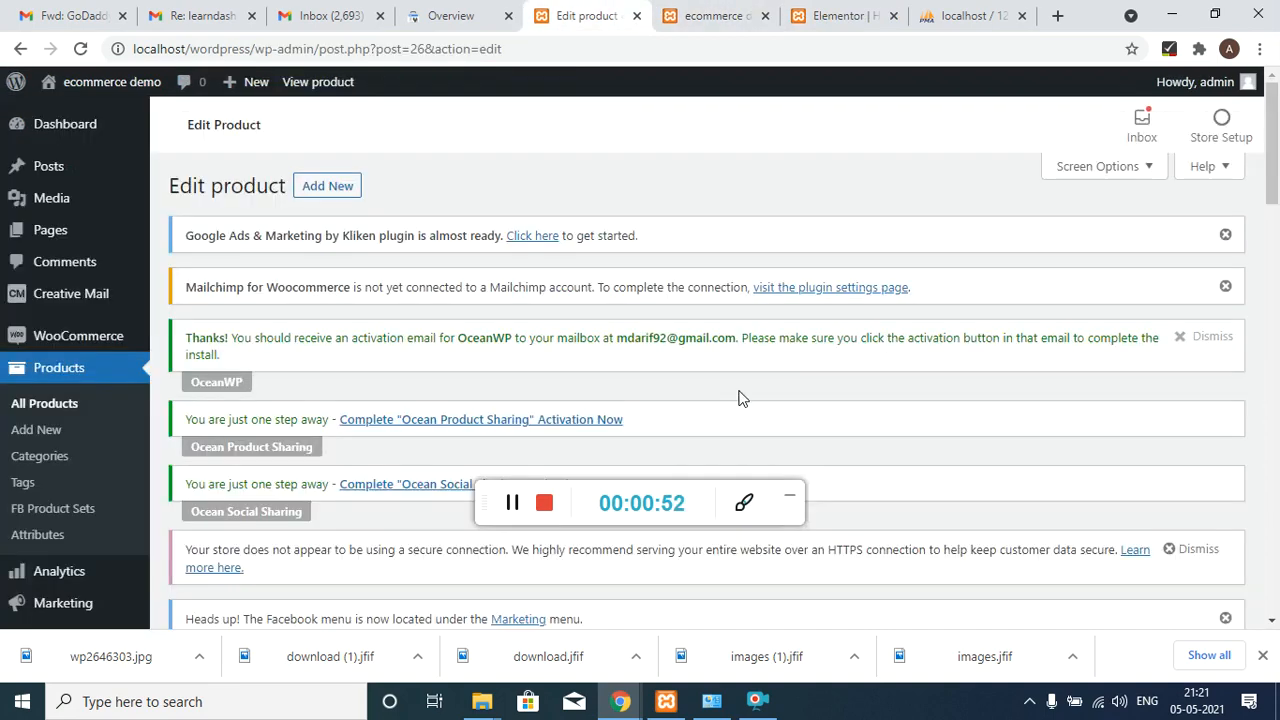
- Open the WordPress Pages list and review the existing pages such as Cart, Checkout, Home and Shop
left_click(63, 230)
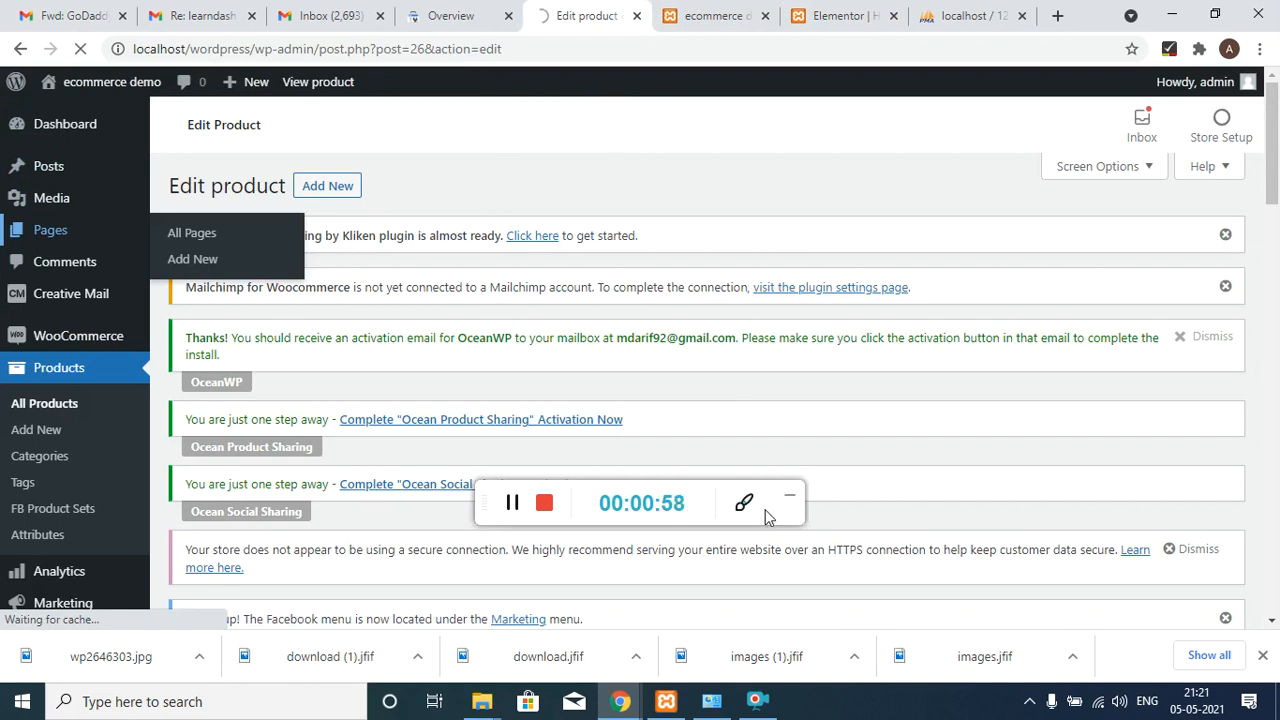
left_click_drag(774, 514, 1248, 675)
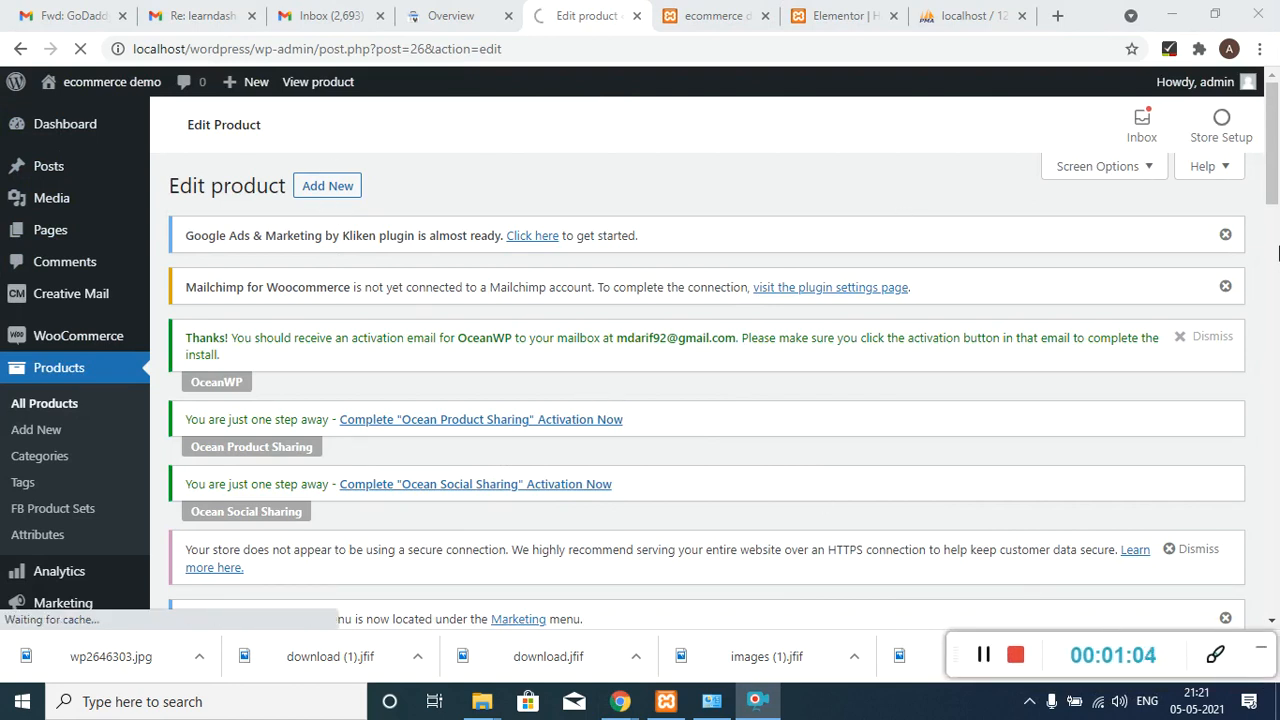
left_click_drag(1274, 114, 1204, 131)
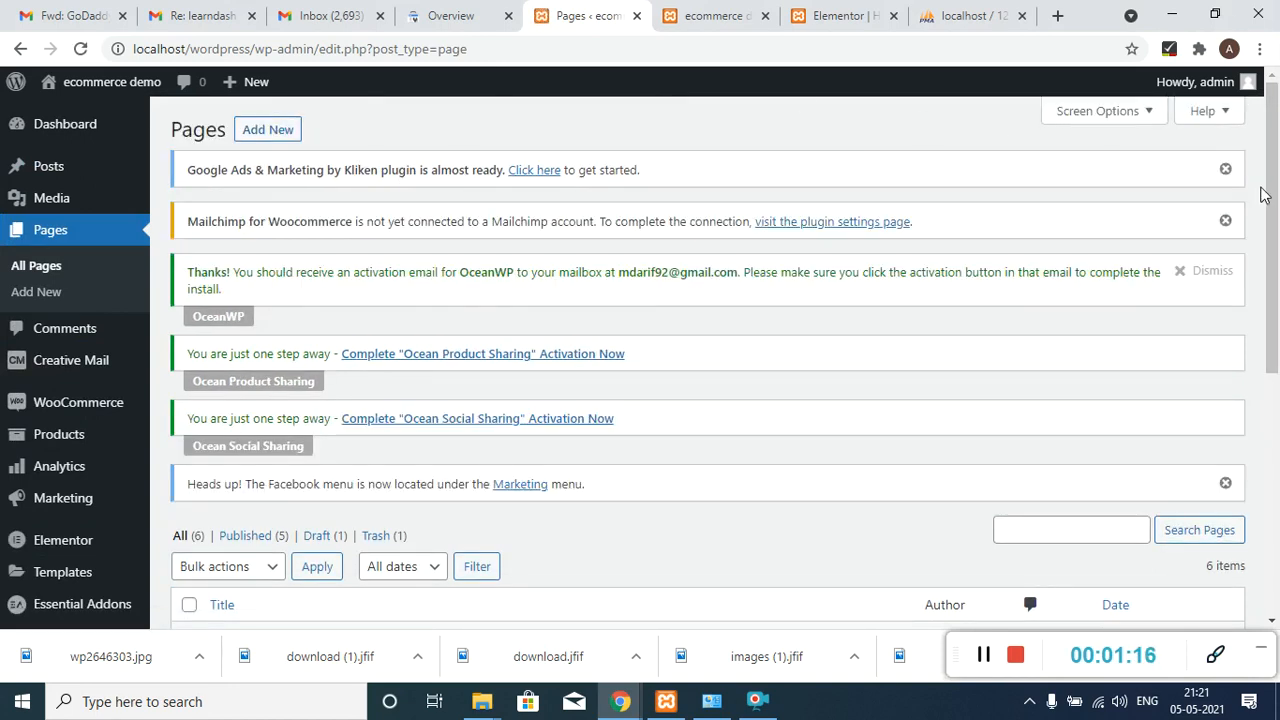
left_click_drag(1275, 164, 1277, 370)
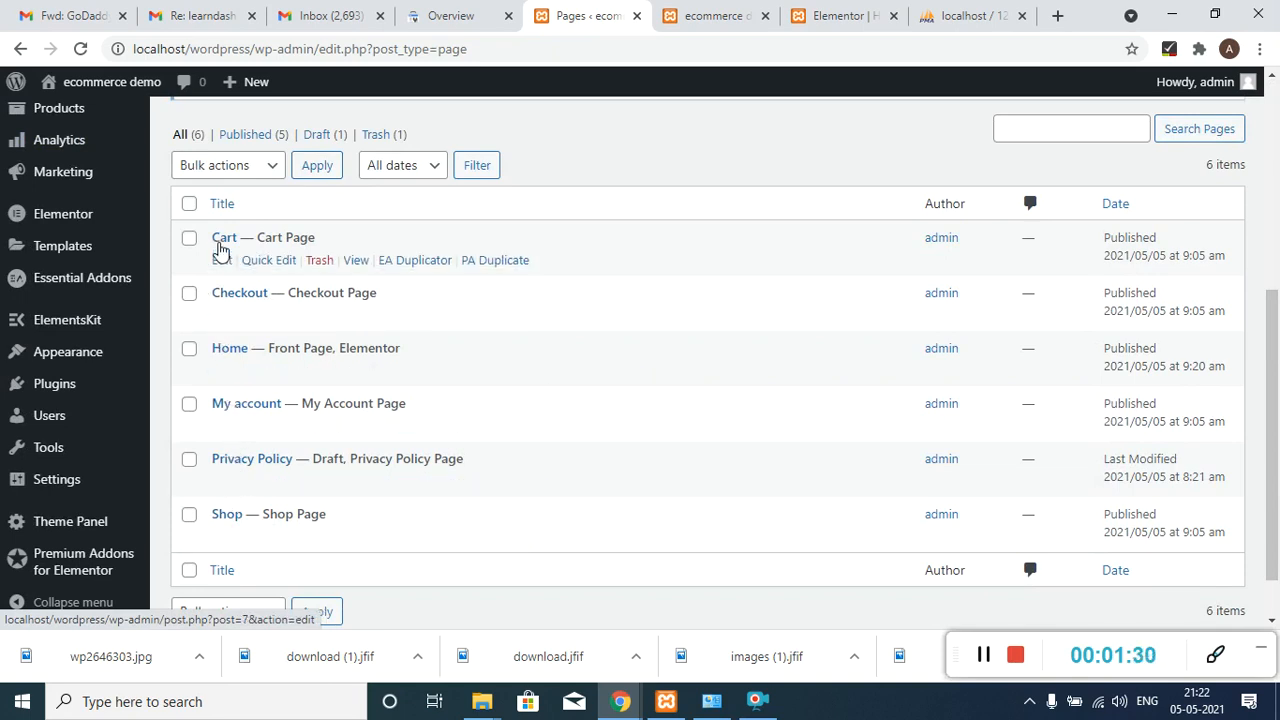
mouse_move(134, 573)
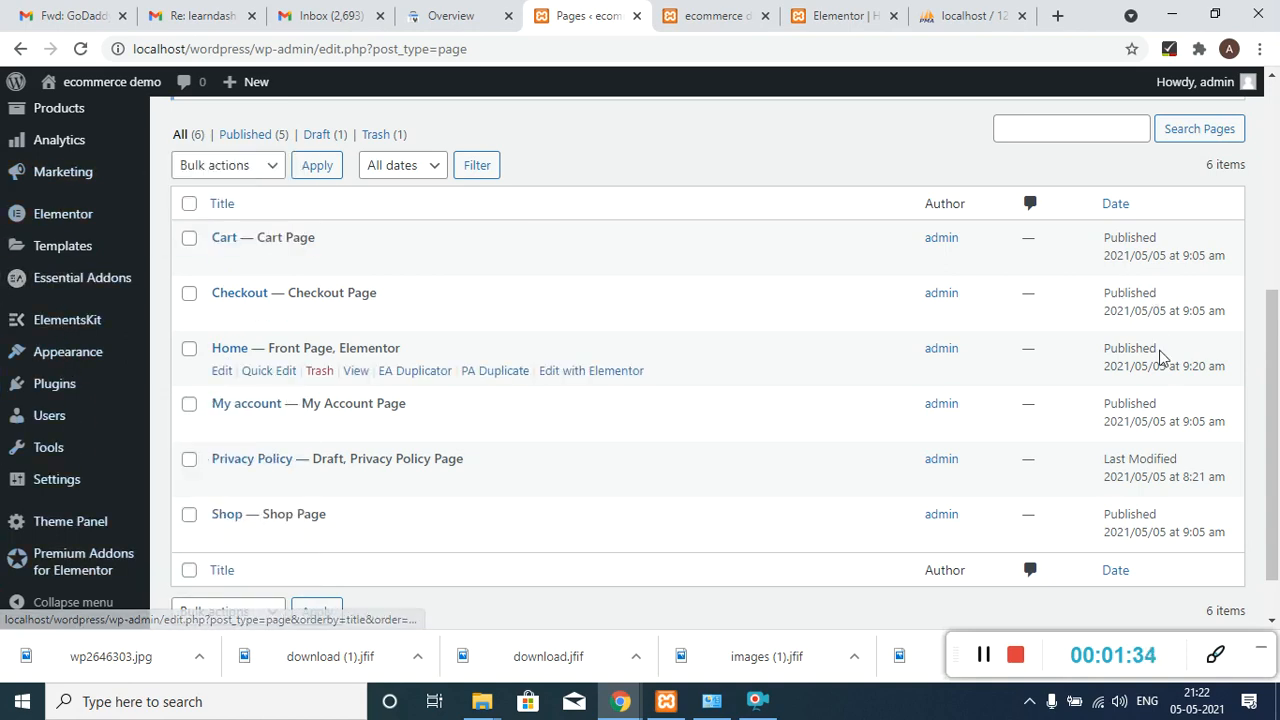
left_click_drag(1272, 461, 1253, 363)
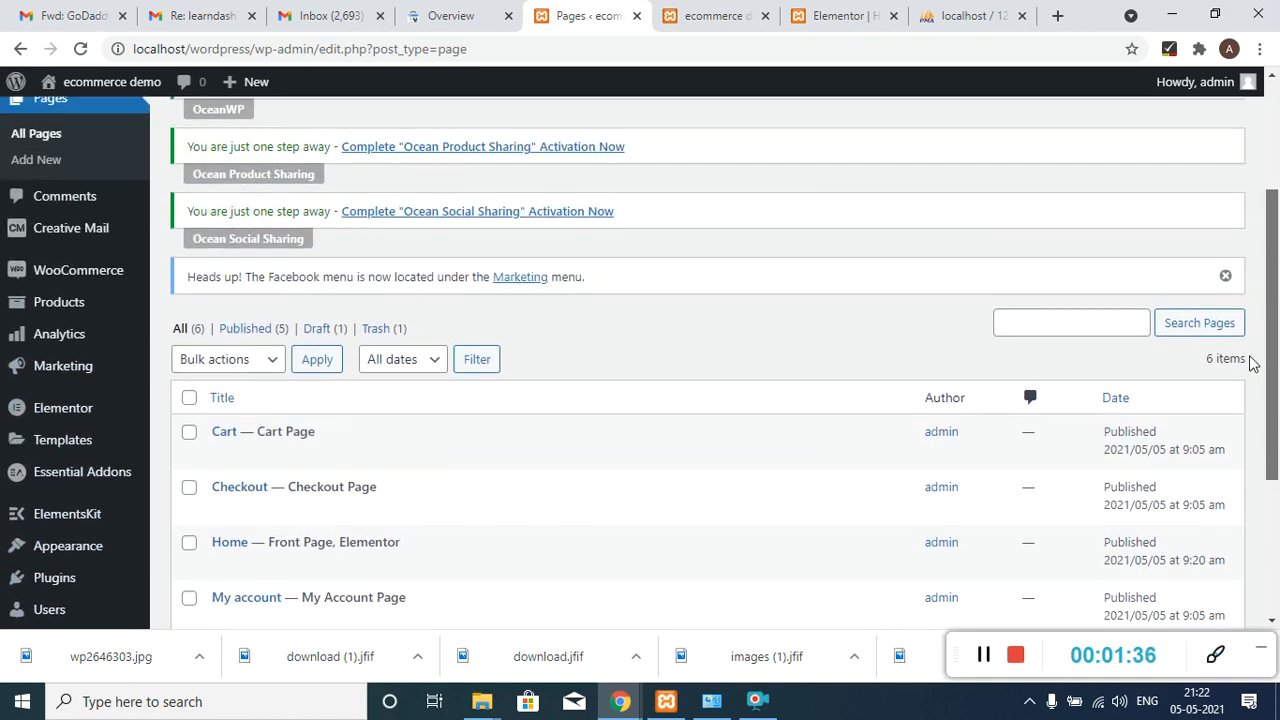
mouse_move(80, 275)
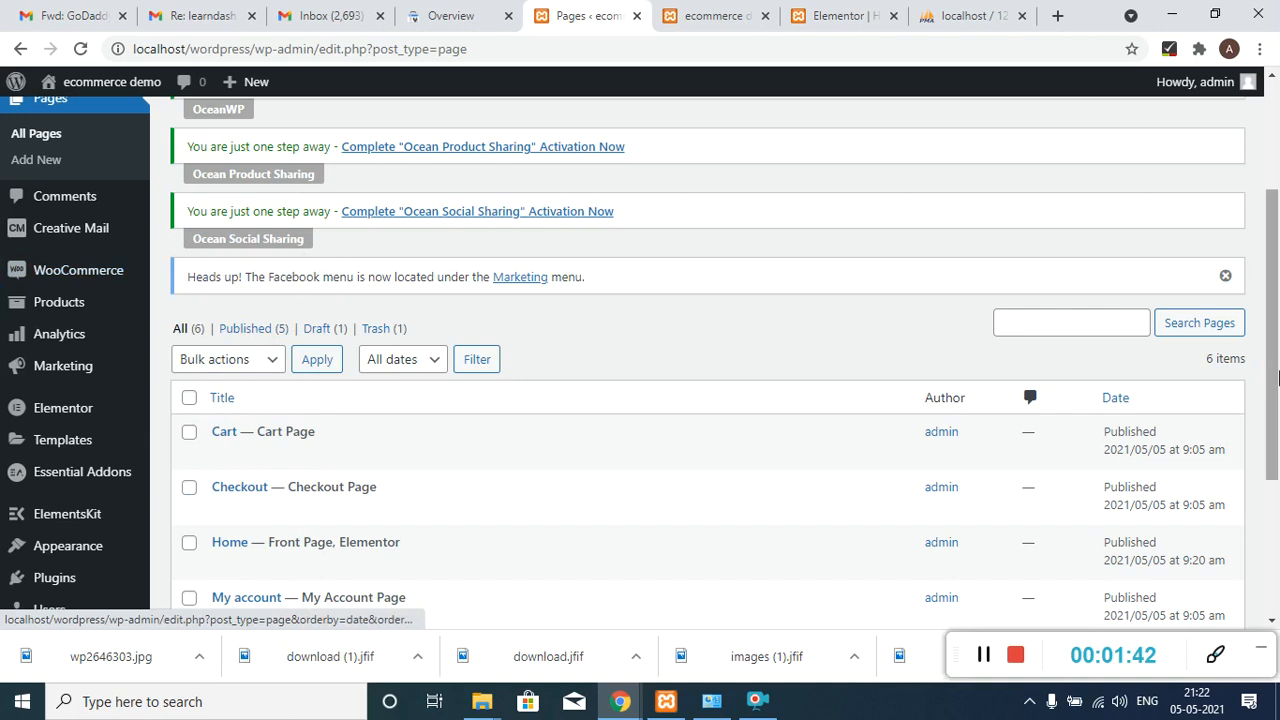
left_click_drag(1275, 393, 1276, 297)
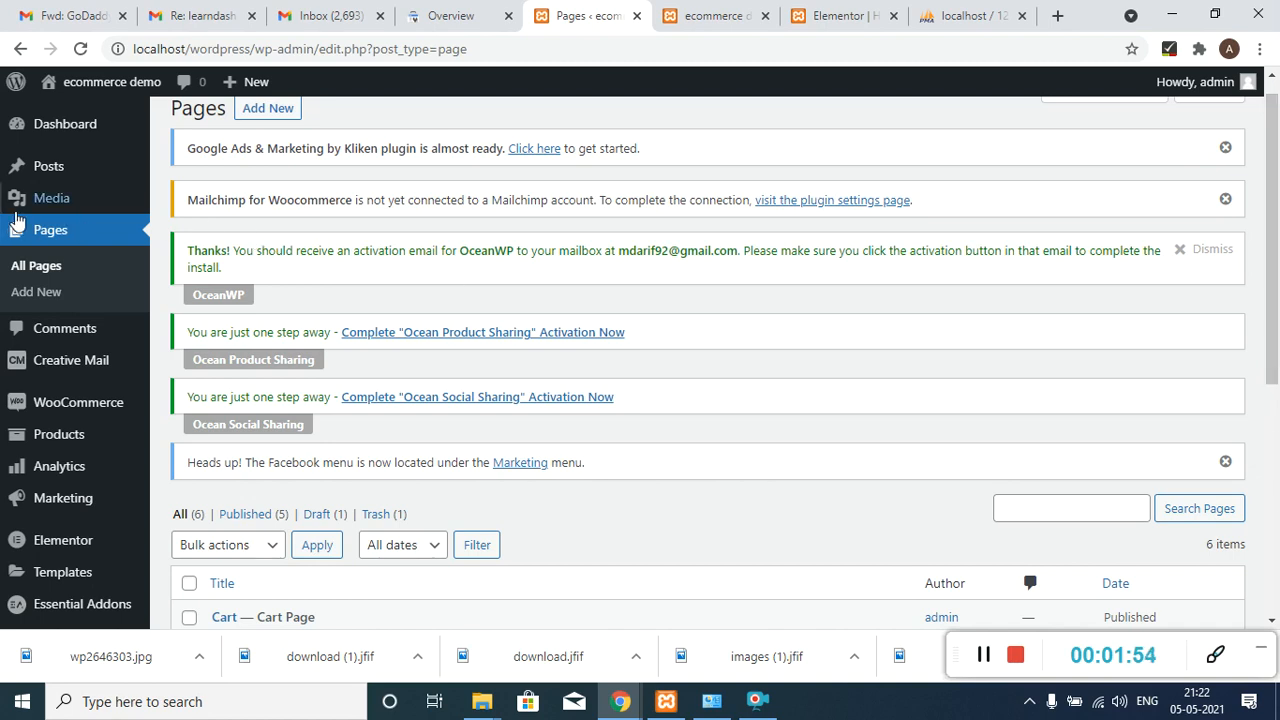
left_click_drag(1272, 312, 1260, 471)
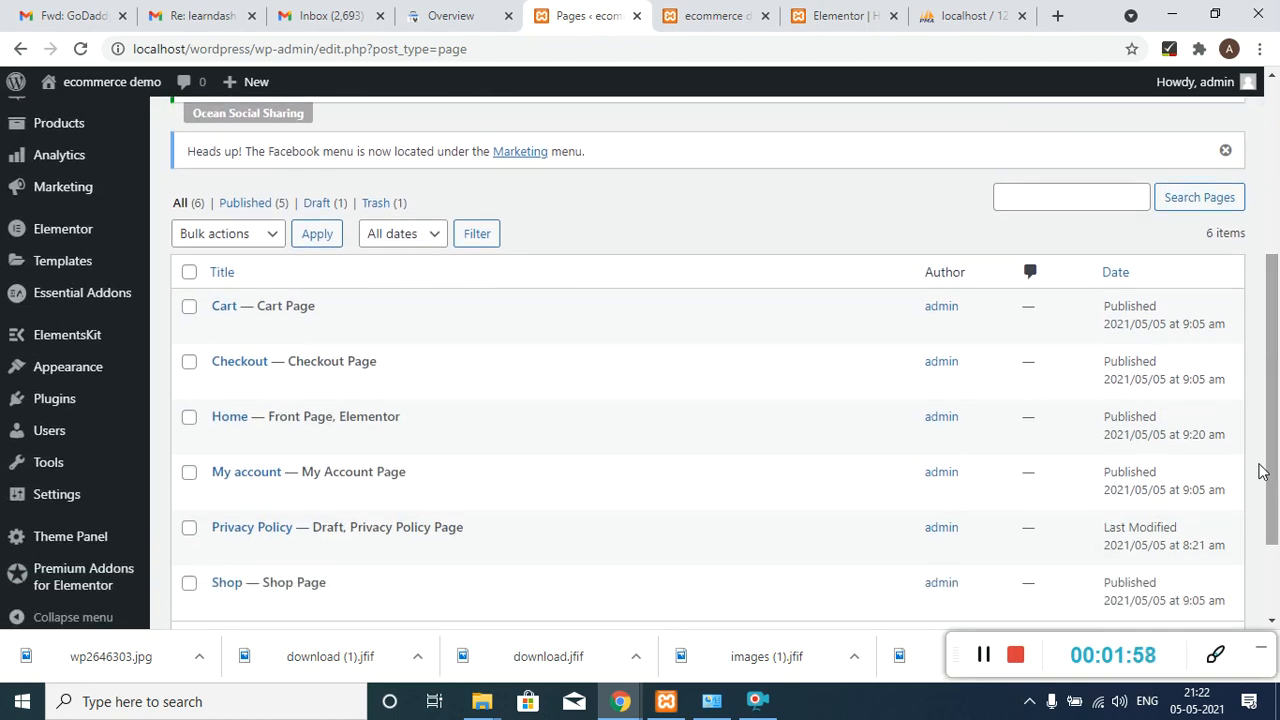
- Open the installed plugins list and review the Elementor, add-on and WooCommerce-related plugins
left_click(60, 400)
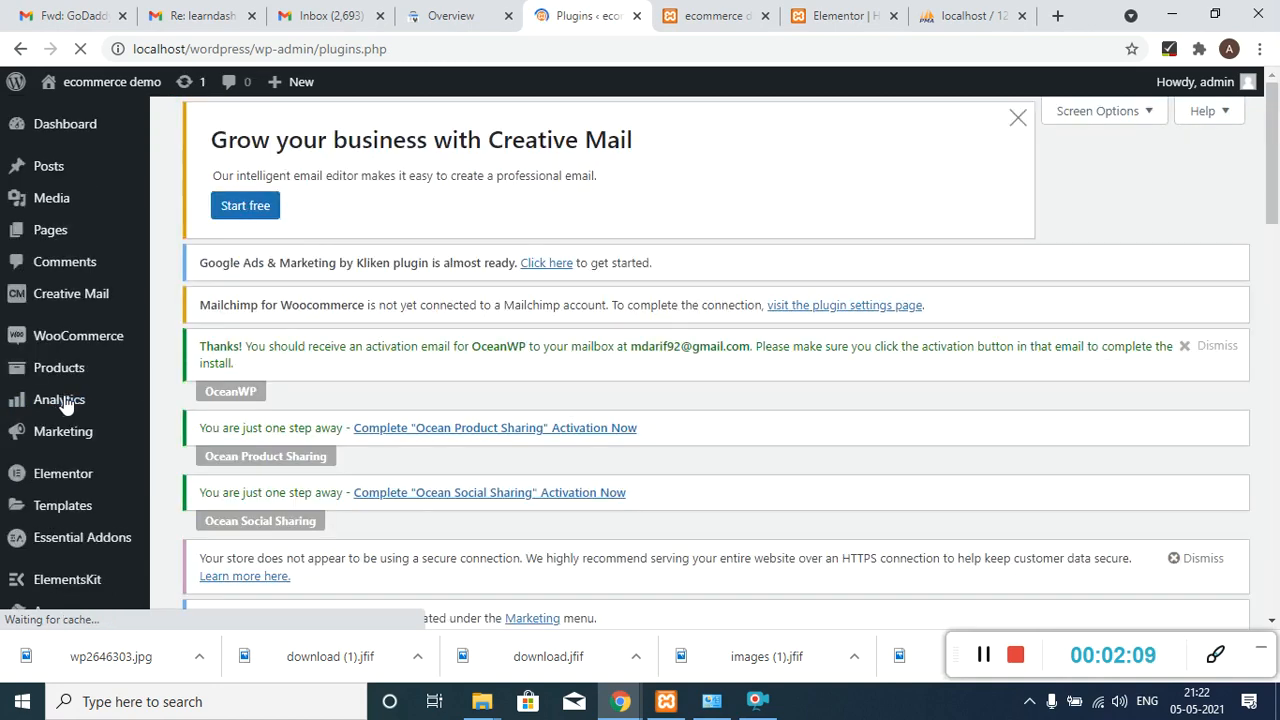
left_click_drag(1277, 147, 1277, 333)
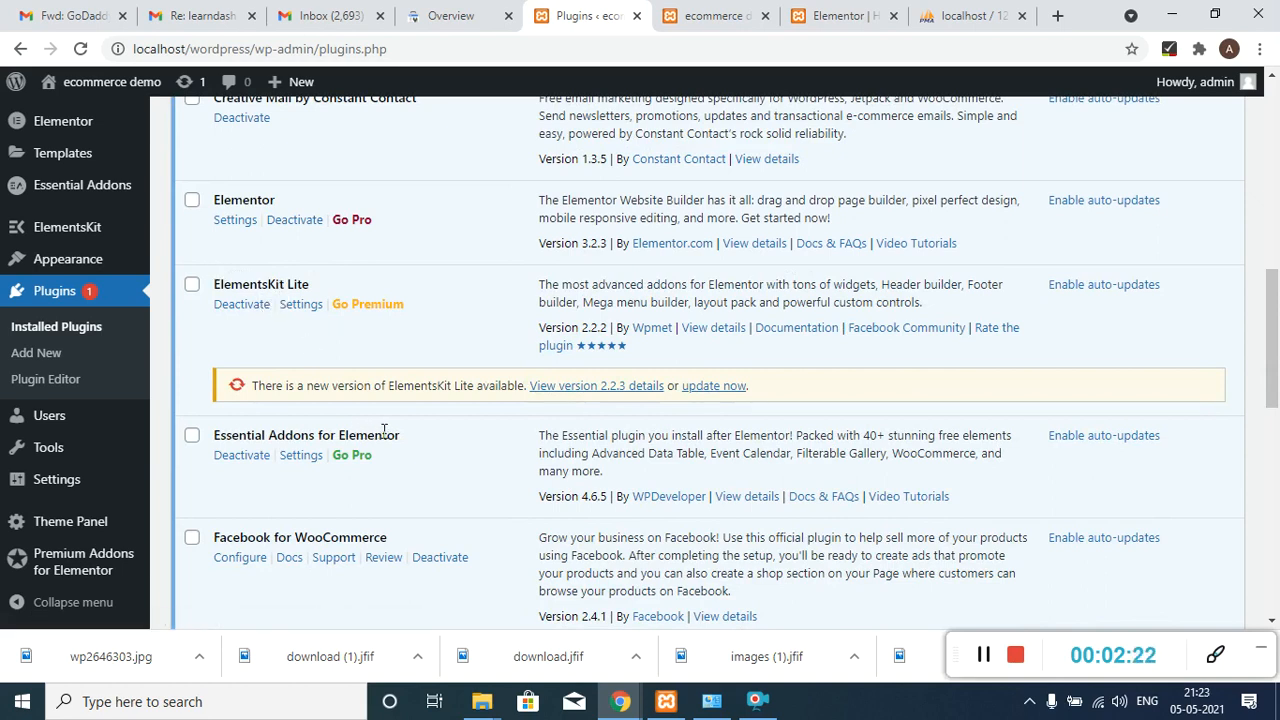
scroll(1268, 325, "down", 1)
left_click_drag(1268, 330, 1276, 390)
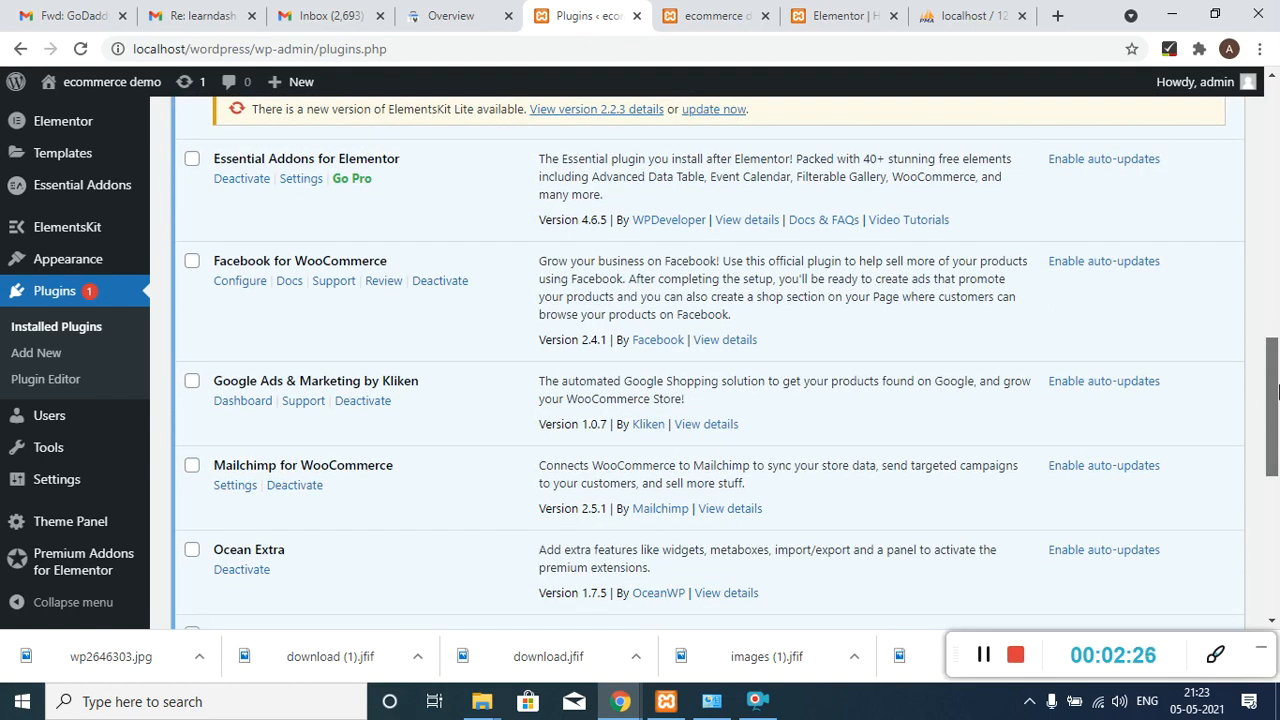
left_click_drag(1276, 390, 1251, 358)
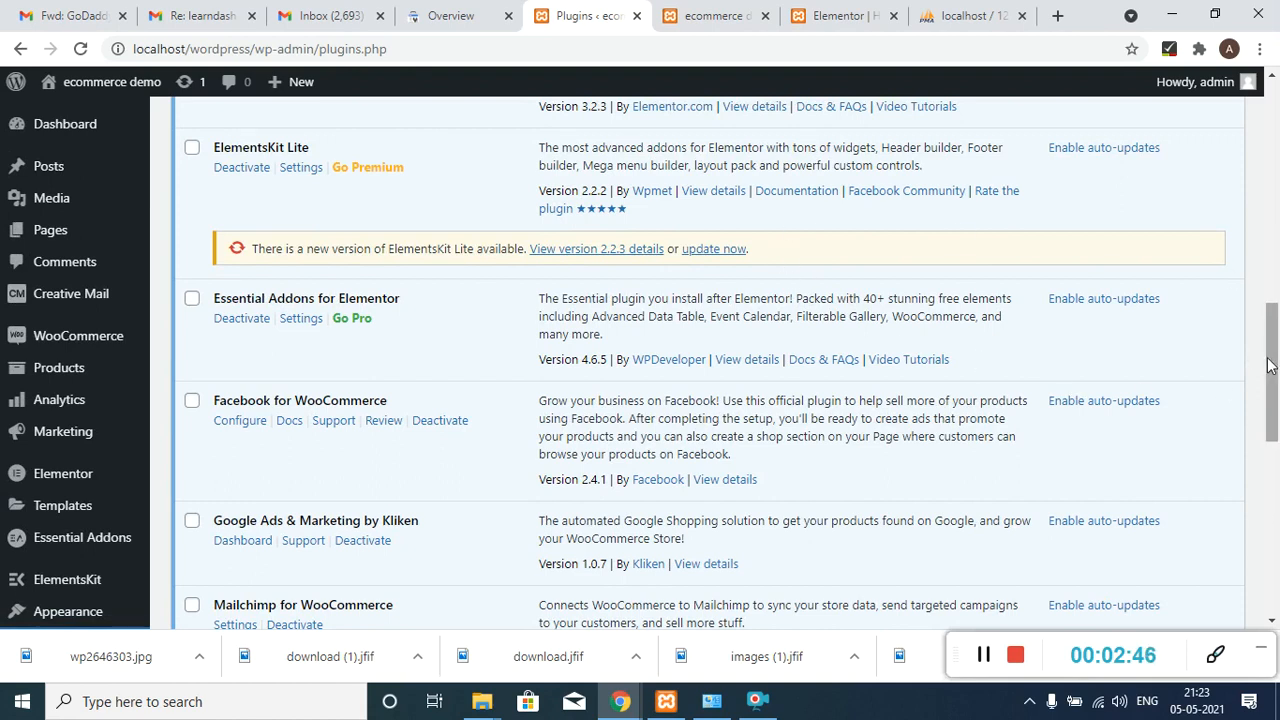
left_click_drag(1268, 382, 1276, 171)
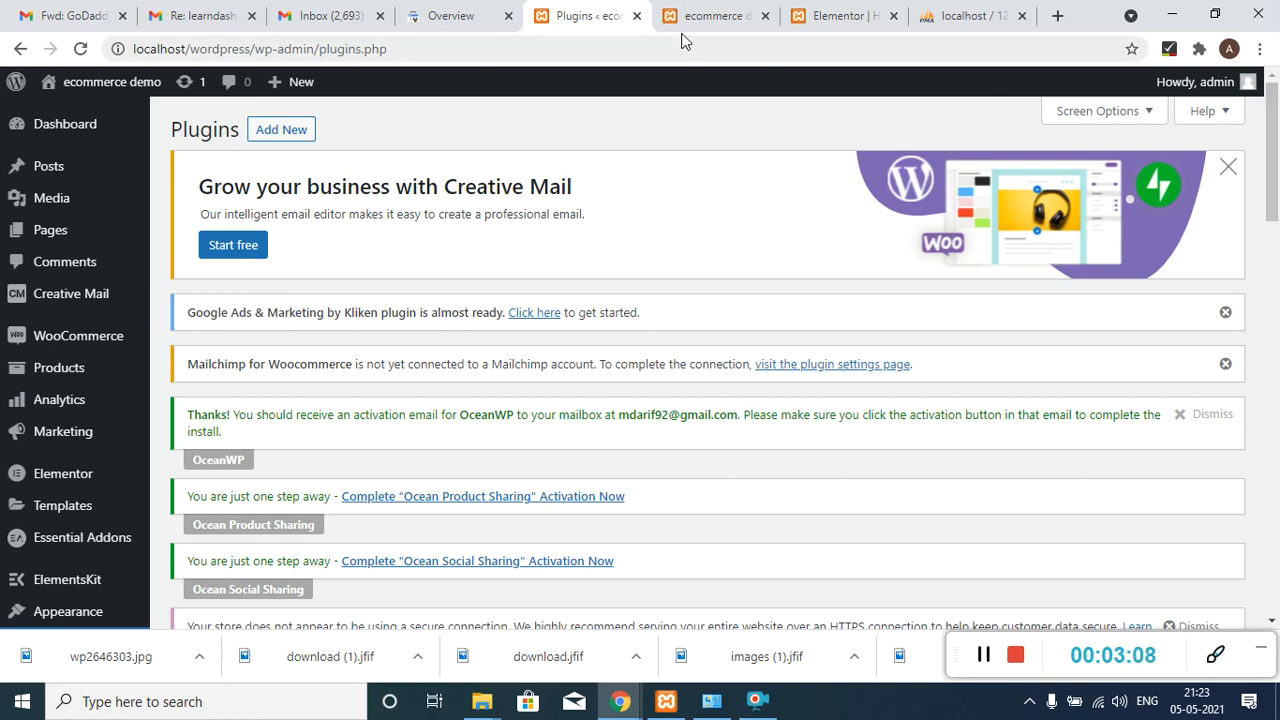
- Return to the Pages list and close the old ecommerce demo and Elementor browser tabs
mouse_move(15, 168)
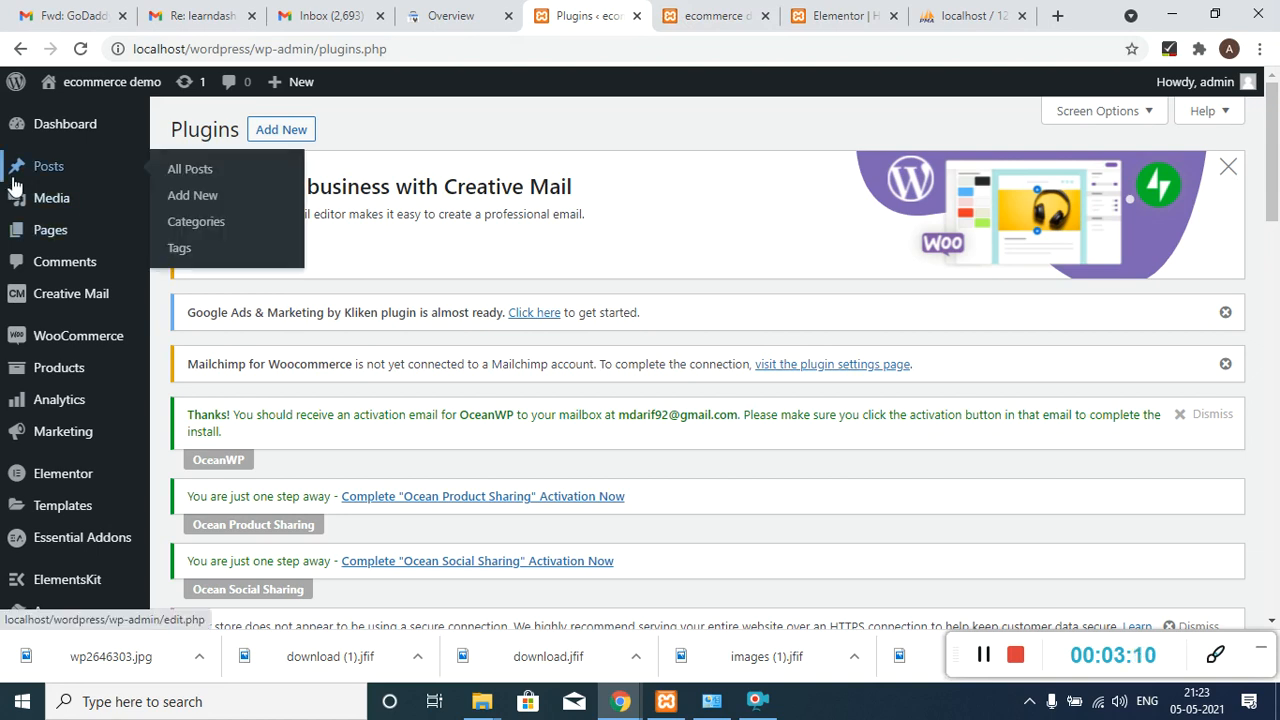
left_click(40, 240)
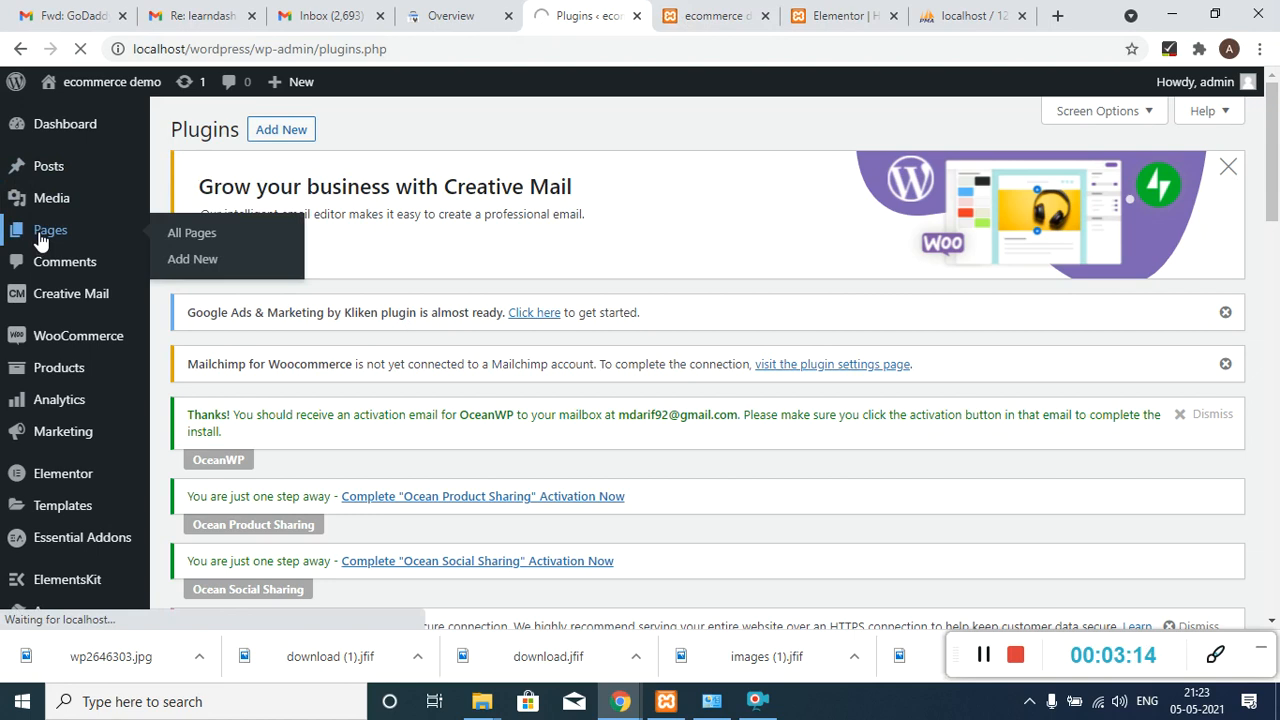
left_click(765, 16)
left_click(765, 16)
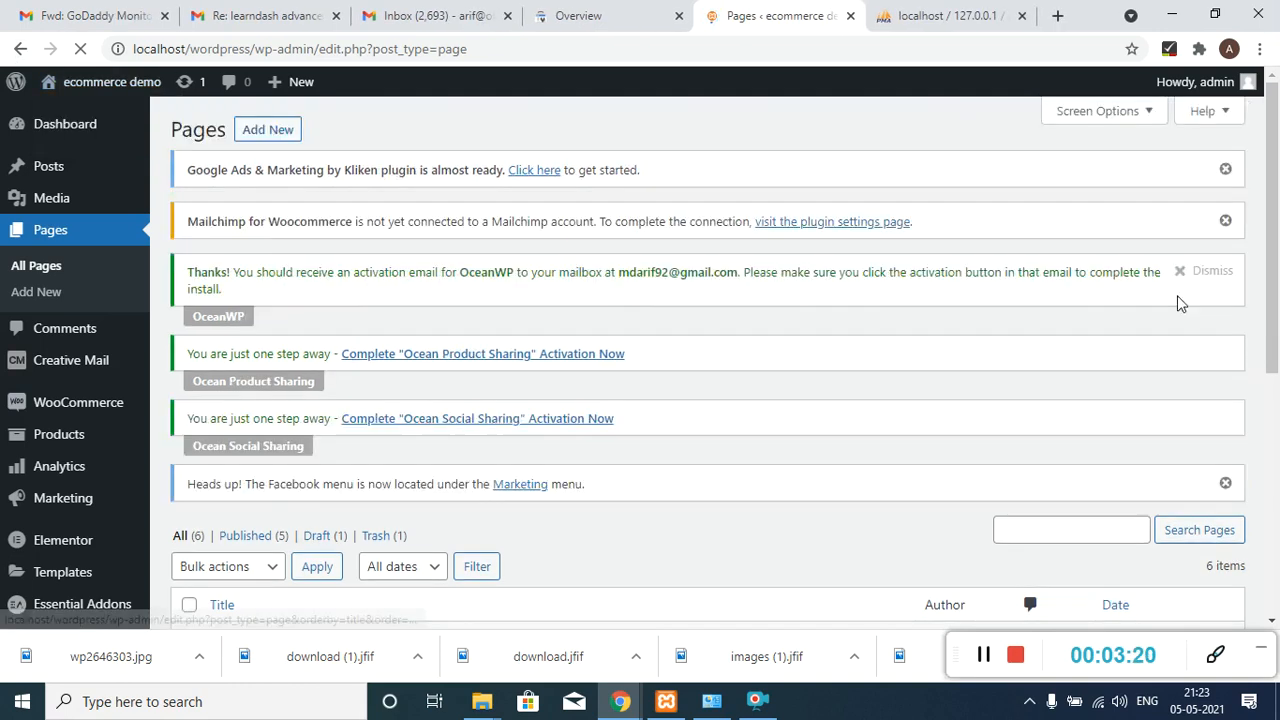
- Open the Home page for editing with Elementor in a new browser tab and switch to it
left_click_drag(1277, 235, 1277, 490)
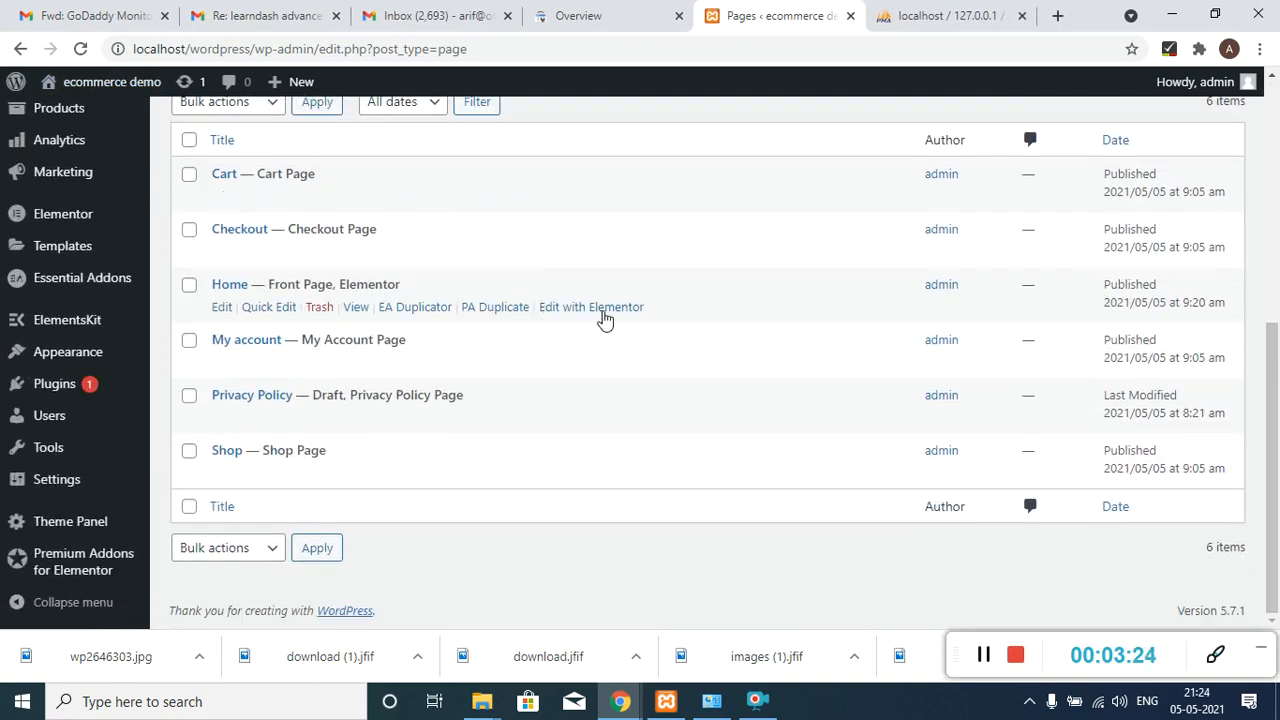
right_click(597, 314)
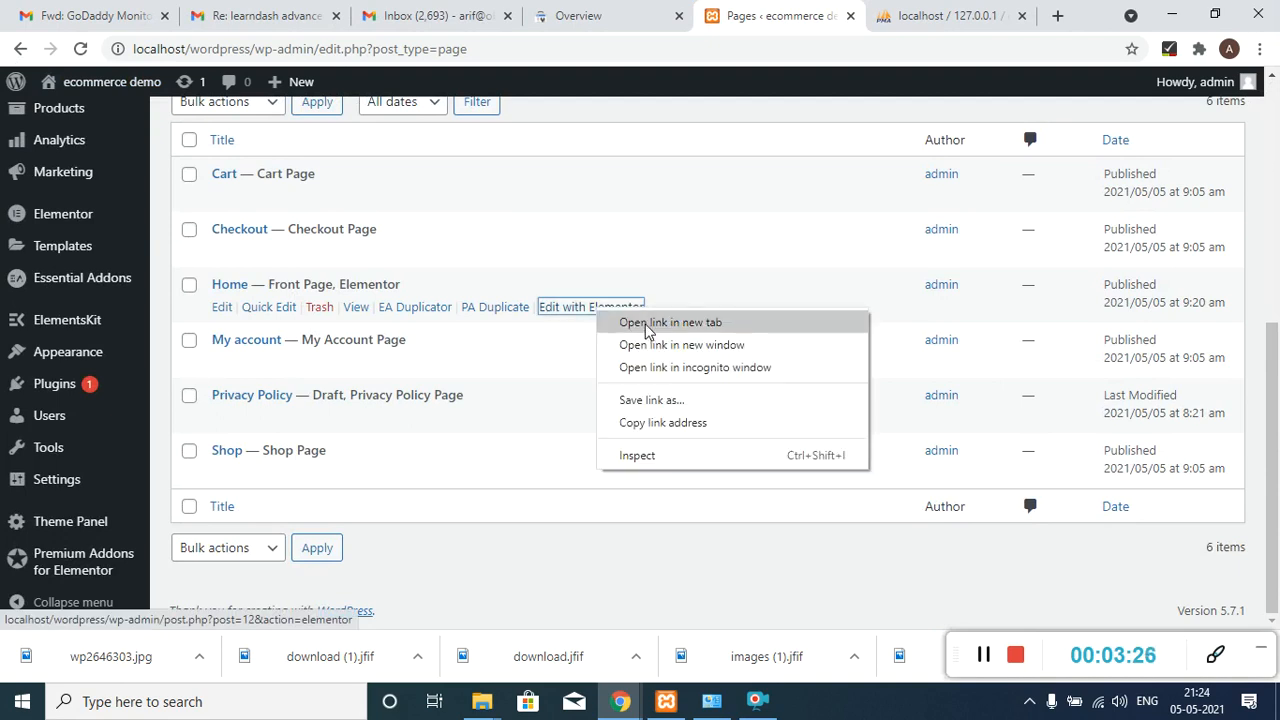
left_click(668, 322)
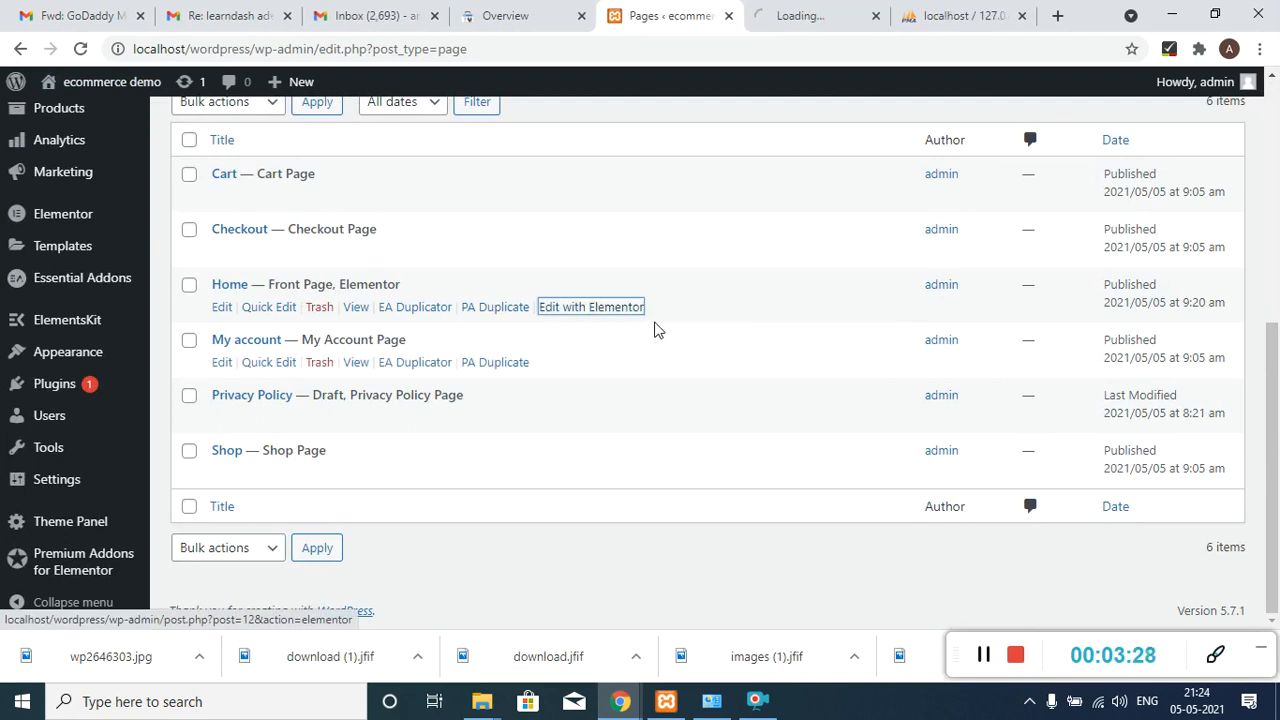
left_click(830, 8)
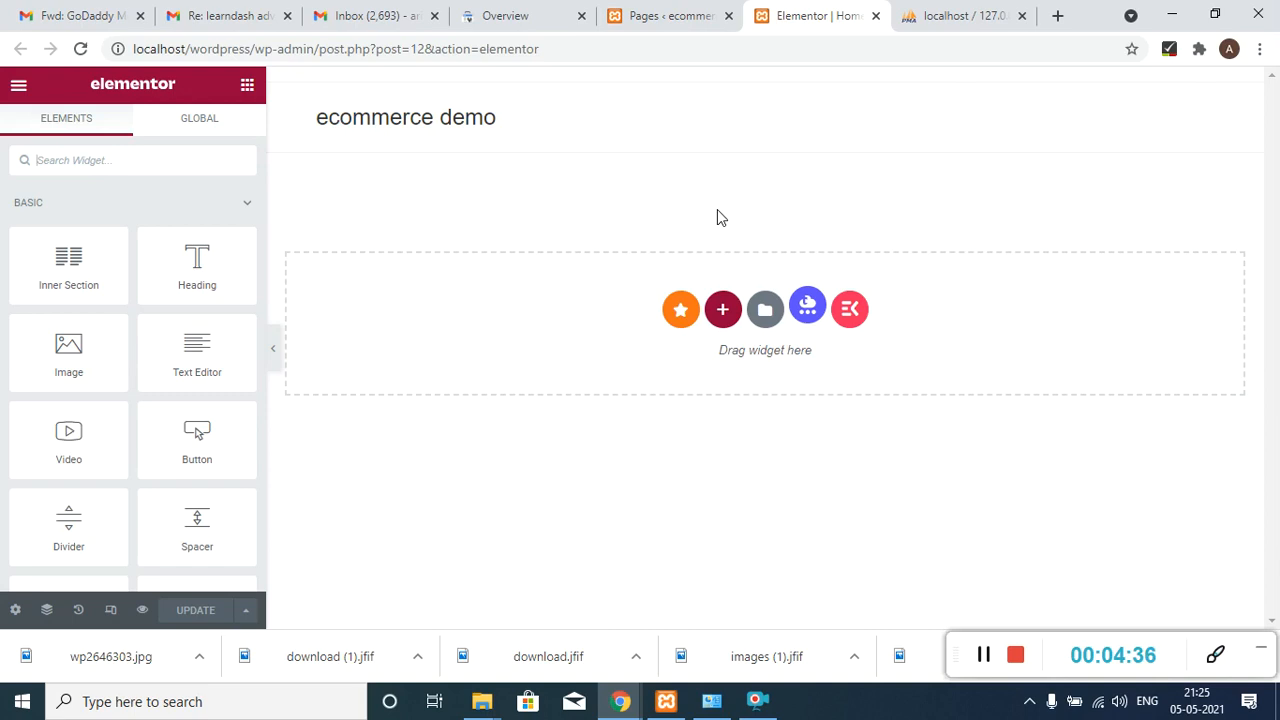
- Add a new section with two equal columns to the Home page
left_click(724, 310)
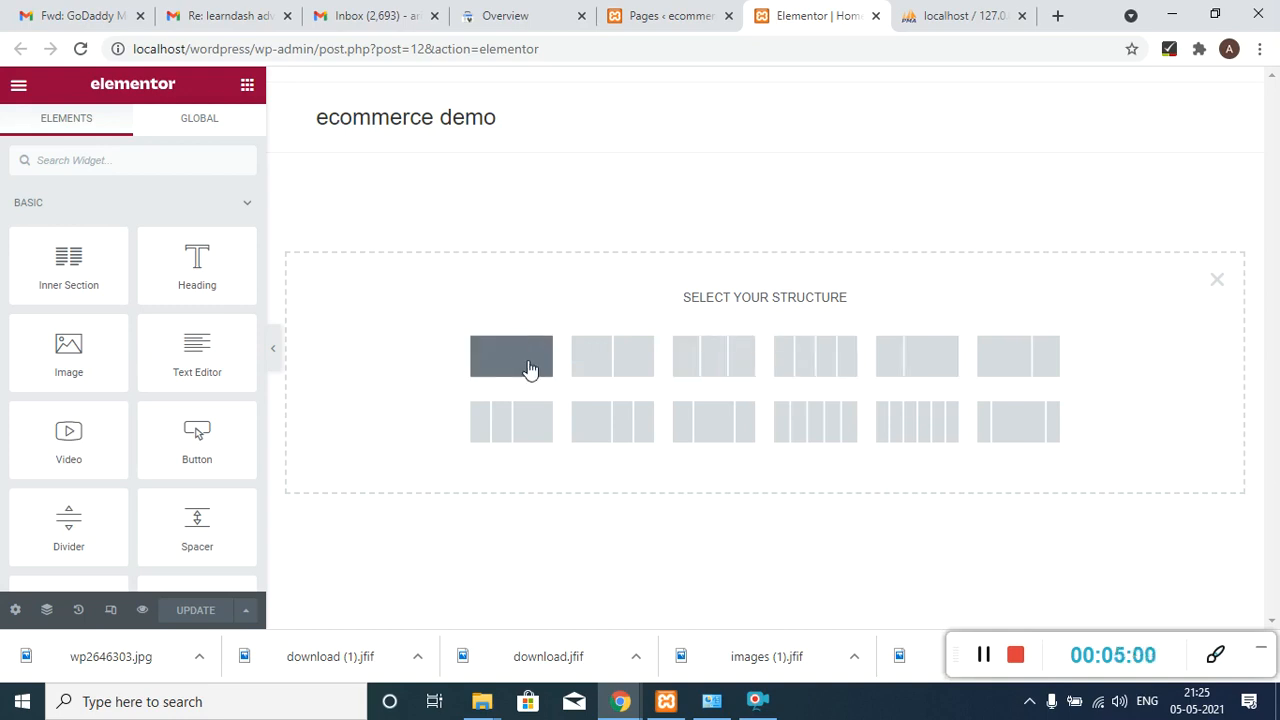
left_click(633, 358)
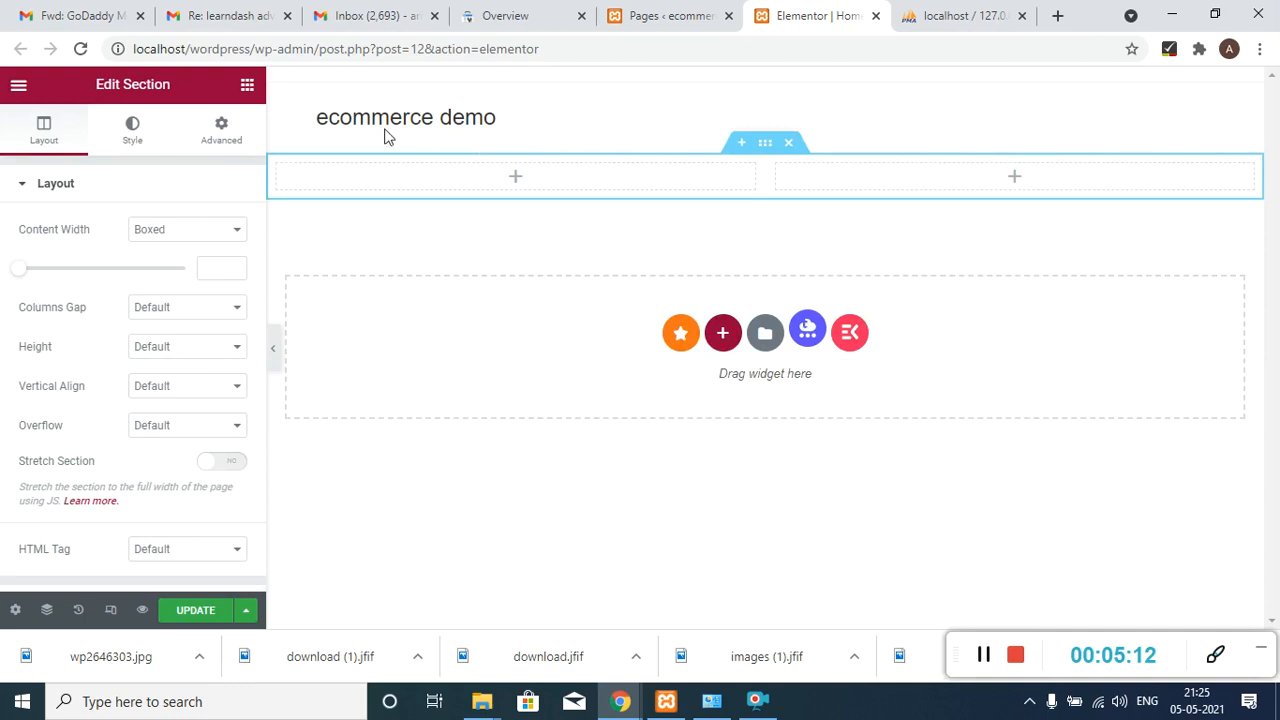
- Place a Heading widget in the section's first column and set its title to "New style for New People"
left_click(247, 88)
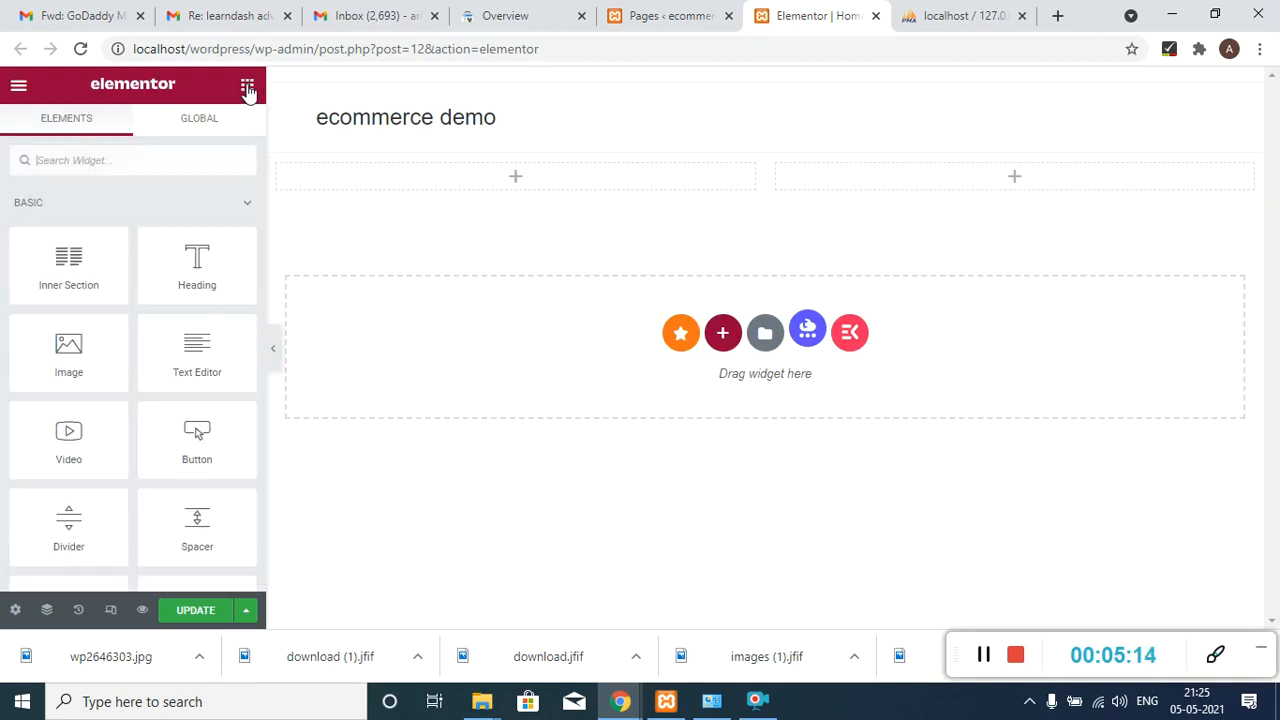
left_click_drag(197, 262, 452, 167)
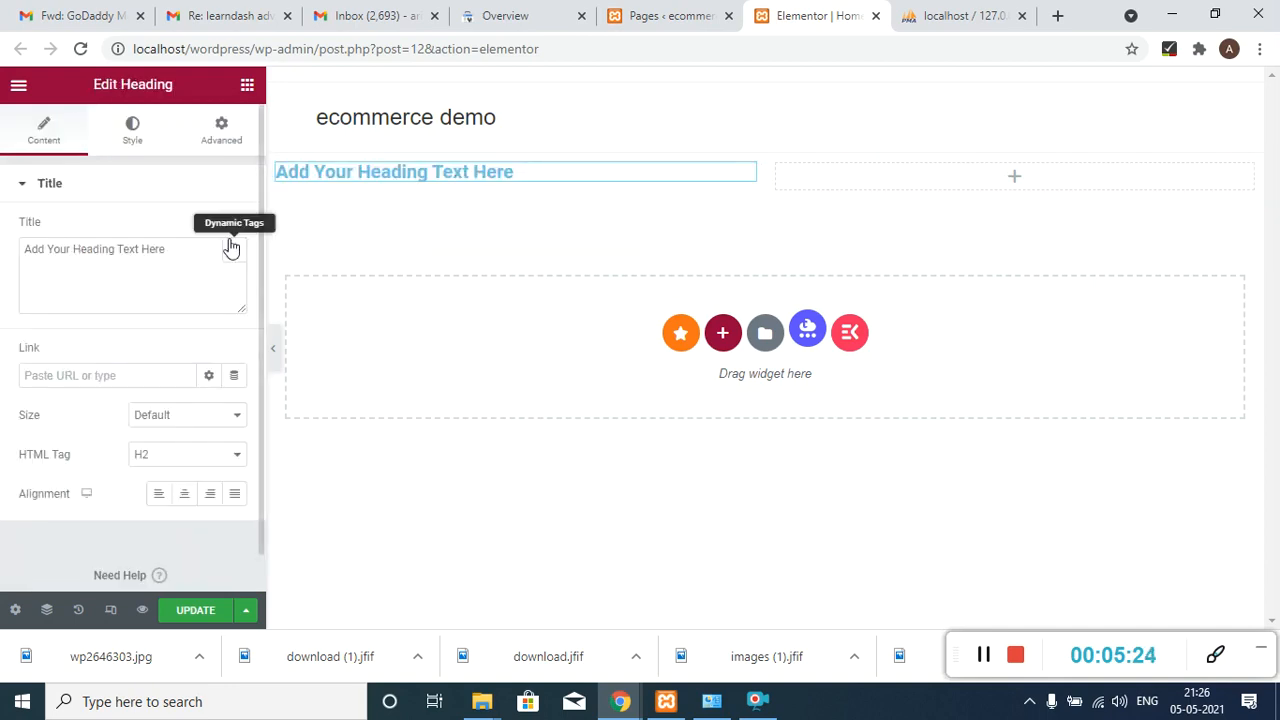
left_click_drag(171, 252, 27, 249)
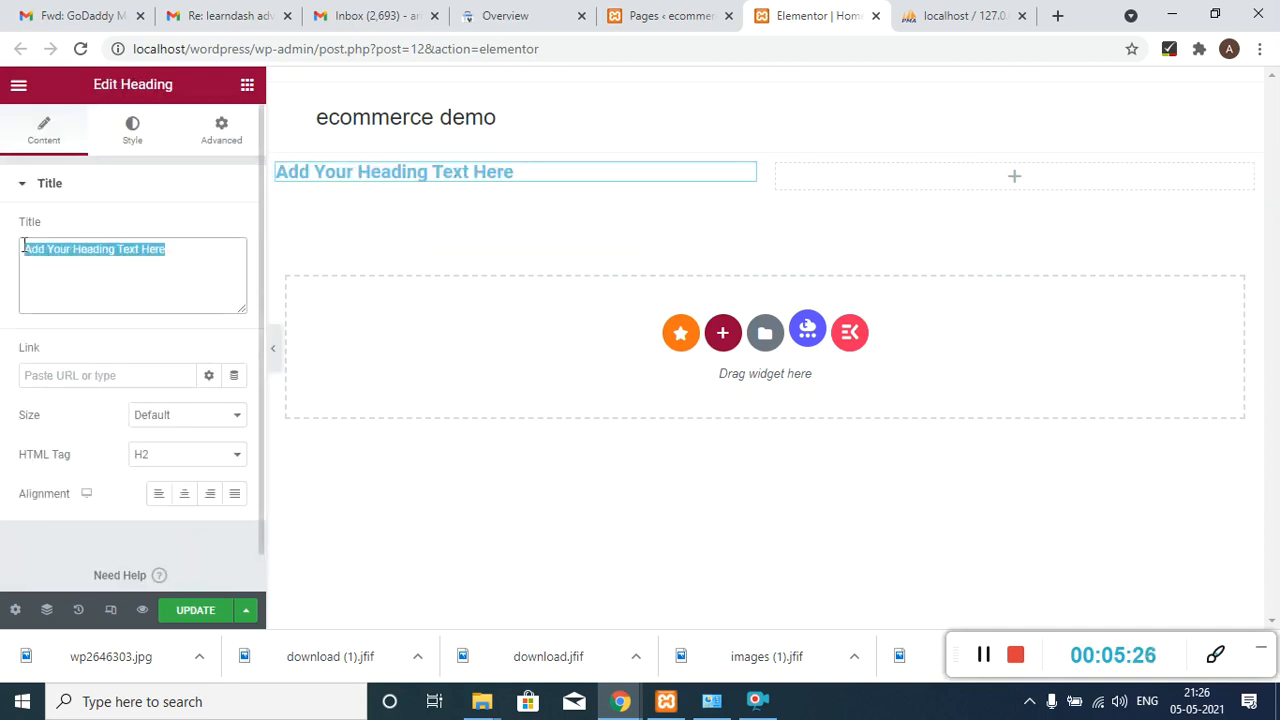
key("BackSpace")
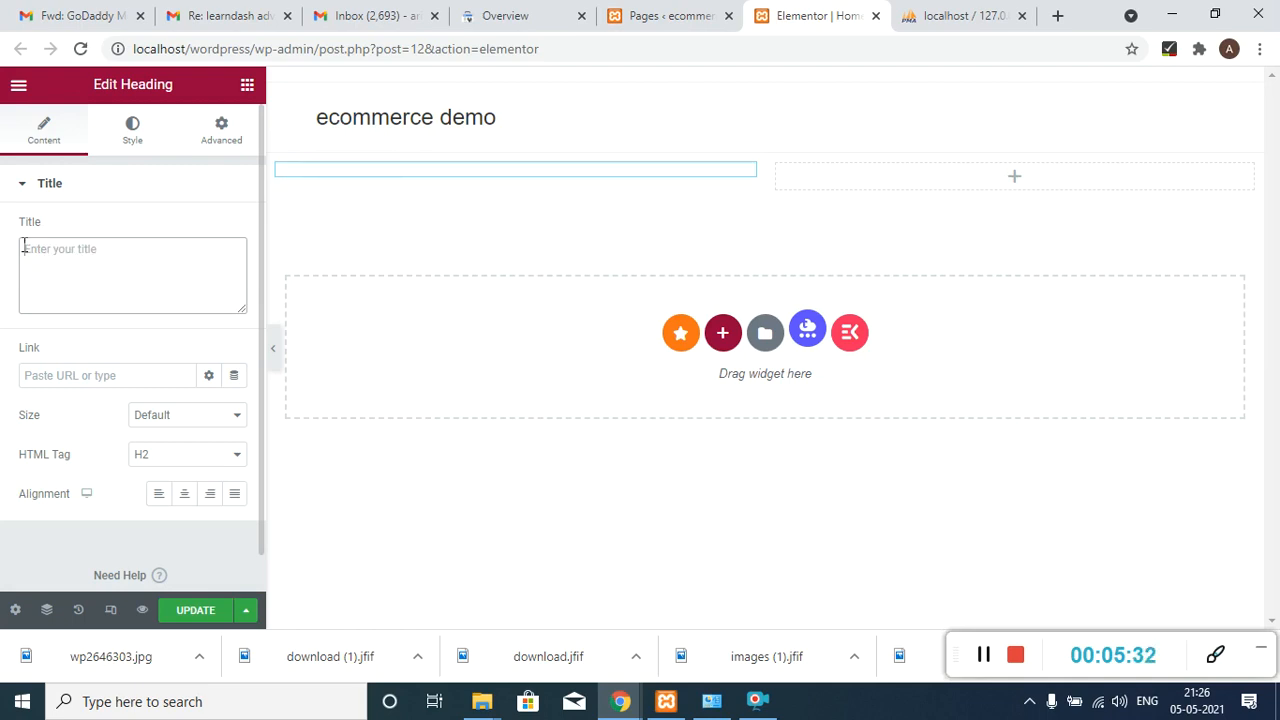
type("New style for")
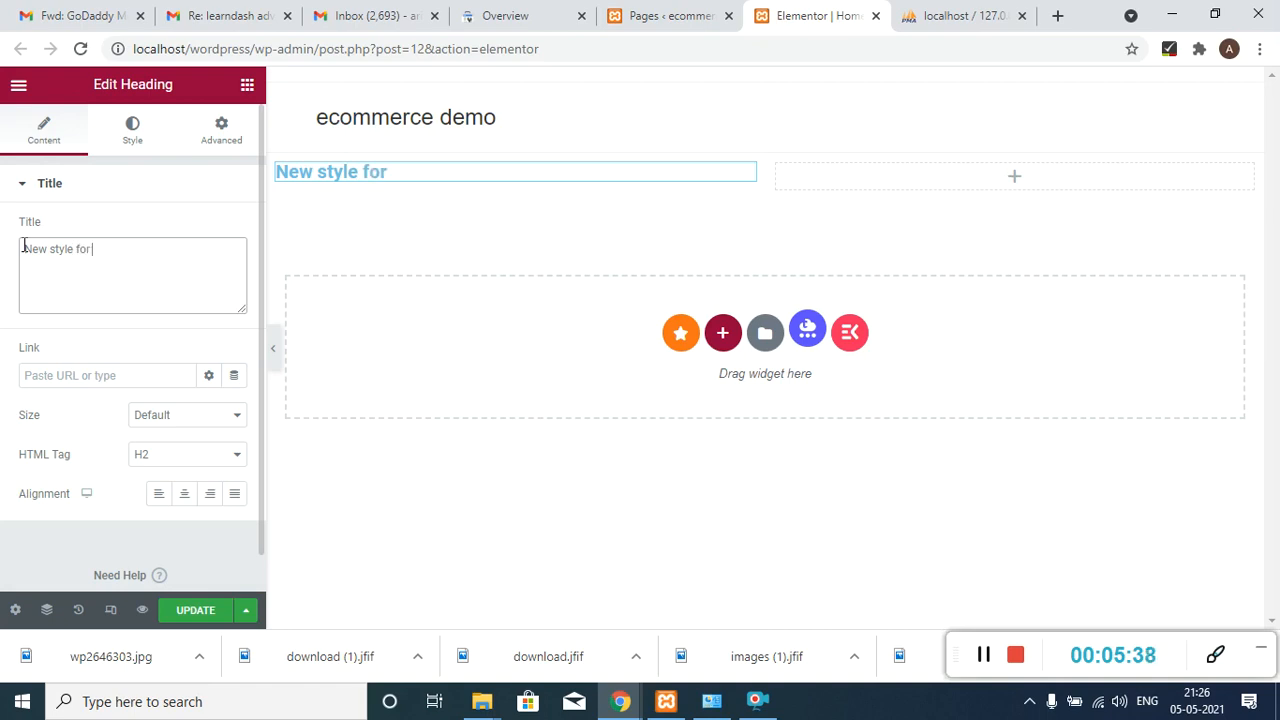
type(" Nre")
key("BackSpace")
type("ew People")
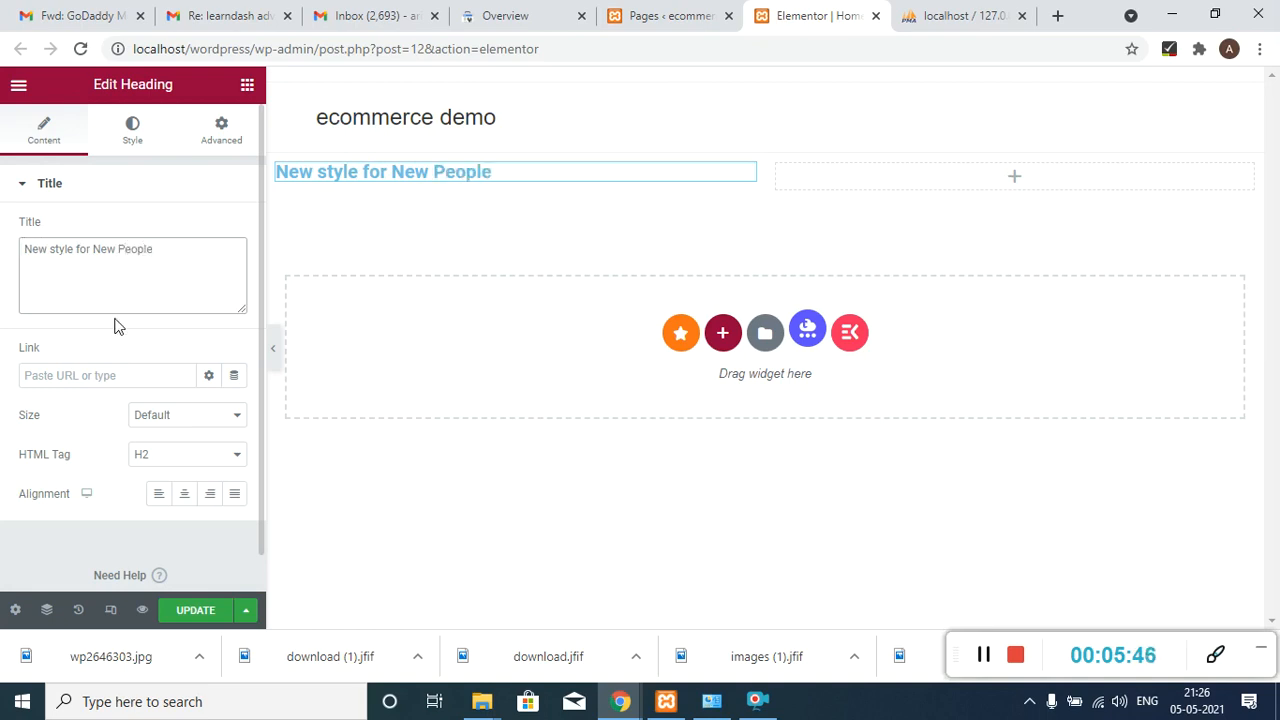
- Set the "New style for New People" heading's typography to size 46 px and weight 900
left_click(139, 124)
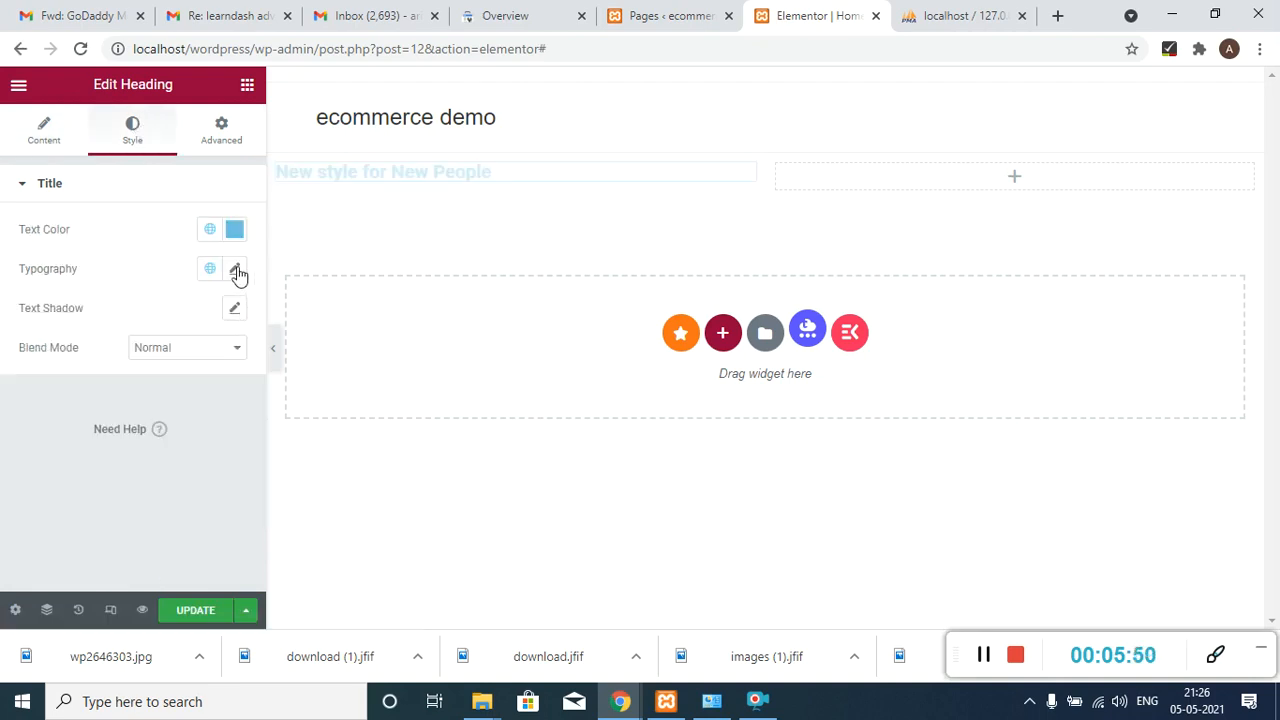
left_click(236, 270)
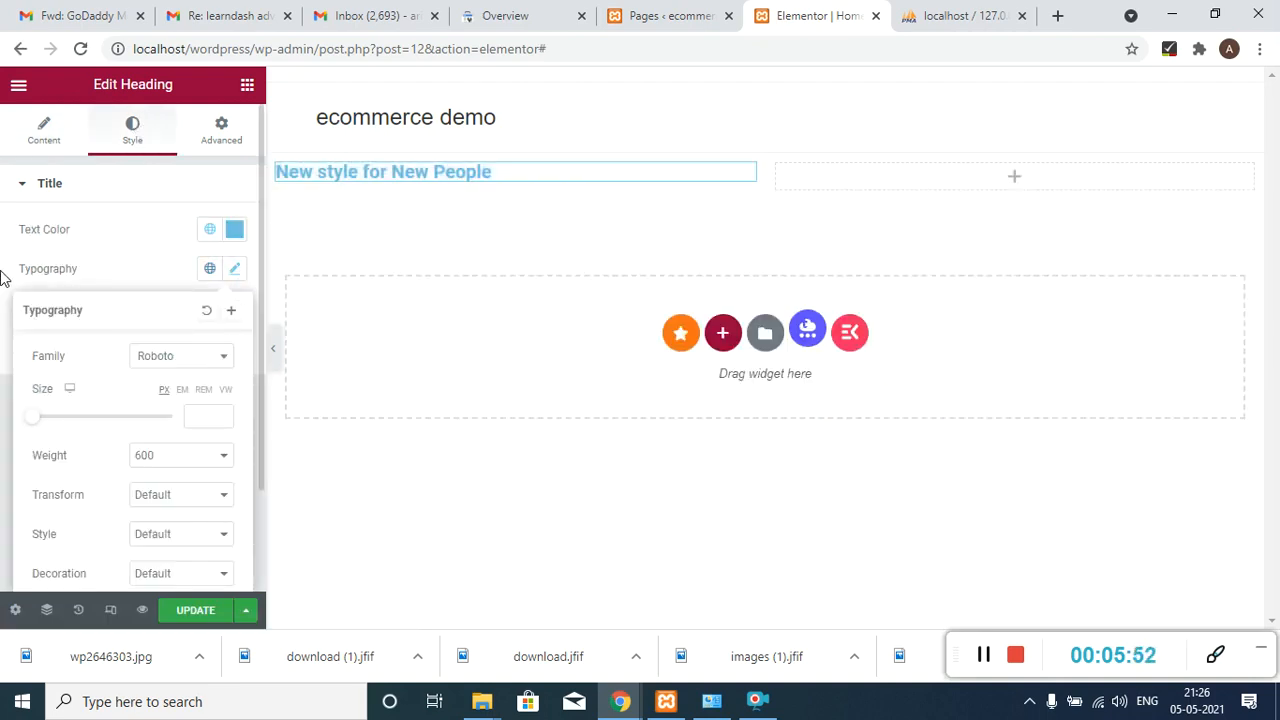
left_click_drag(40, 423, 74, 421)
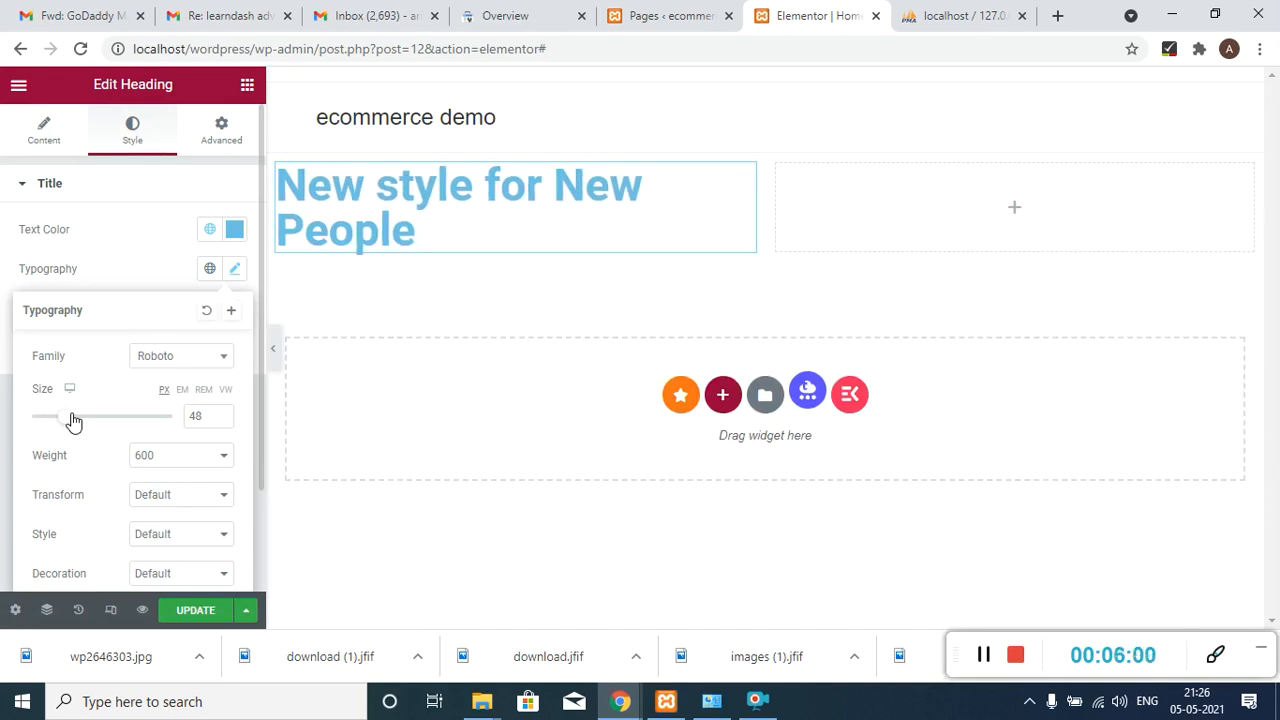
left_click_drag(73, 421, 72, 418)
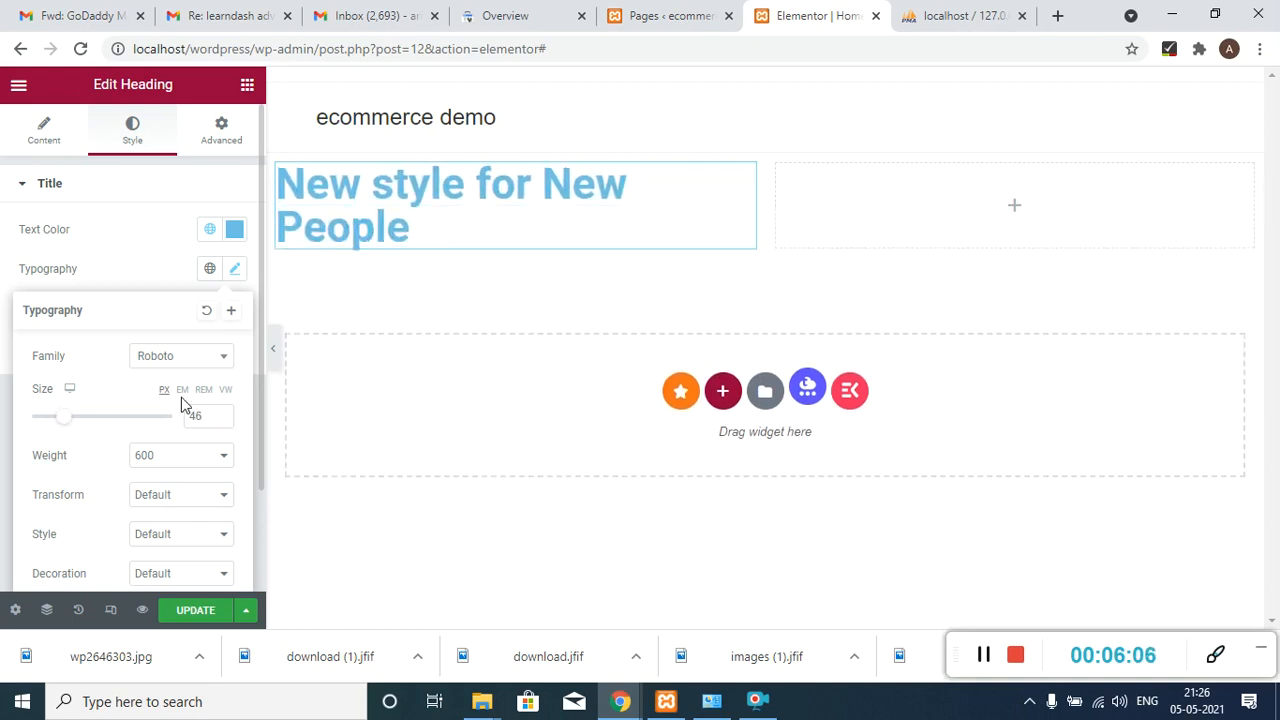
left_click(216, 461)
left_click(172, 590)
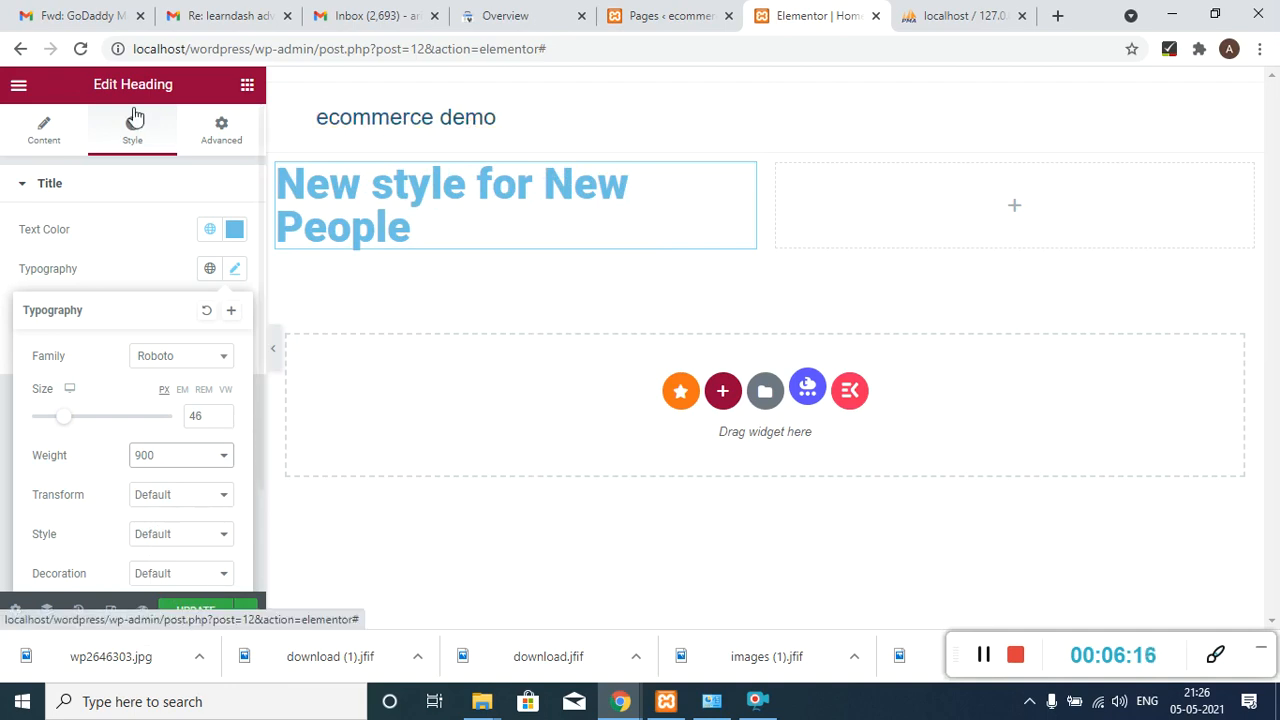
- Place a second Heading widget below the first one and set its title to "Suits fashion"
left_click(247, 89)
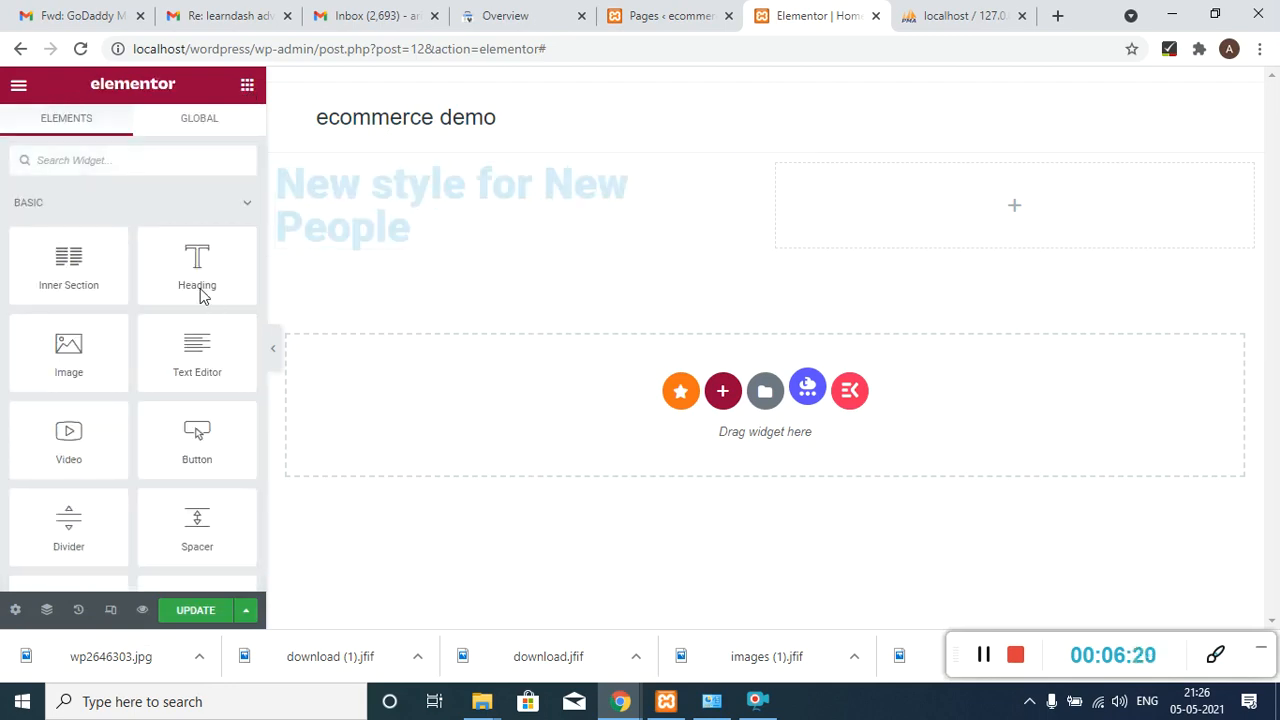
left_click_drag(180, 263, 416, 228)
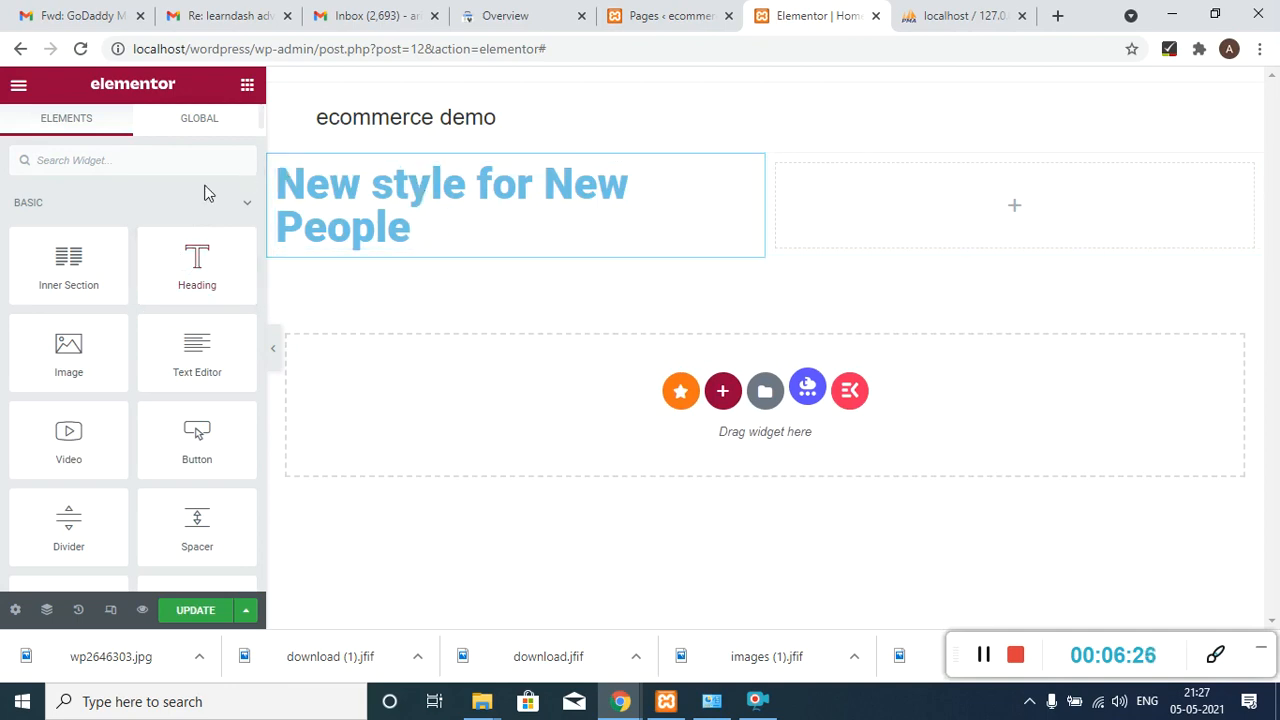
left_click_drag(199, 257, 449, 217)
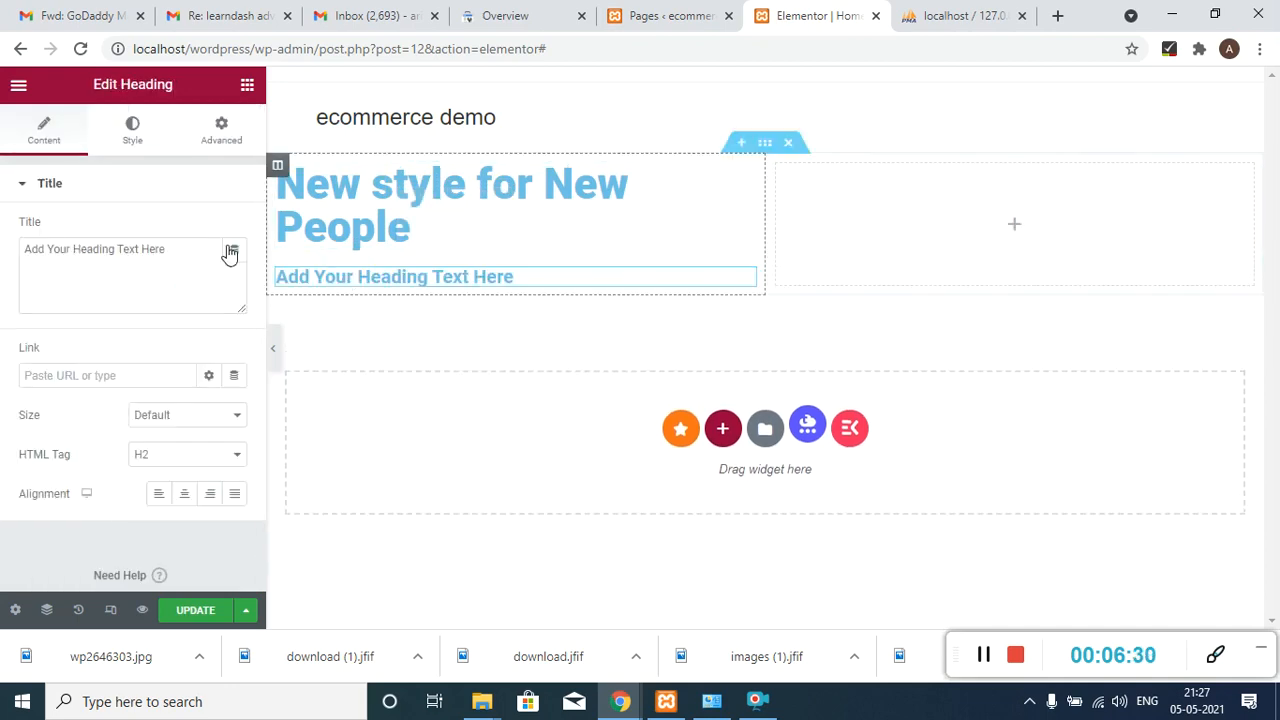
left_click_drag(181, 255, 18, 250)
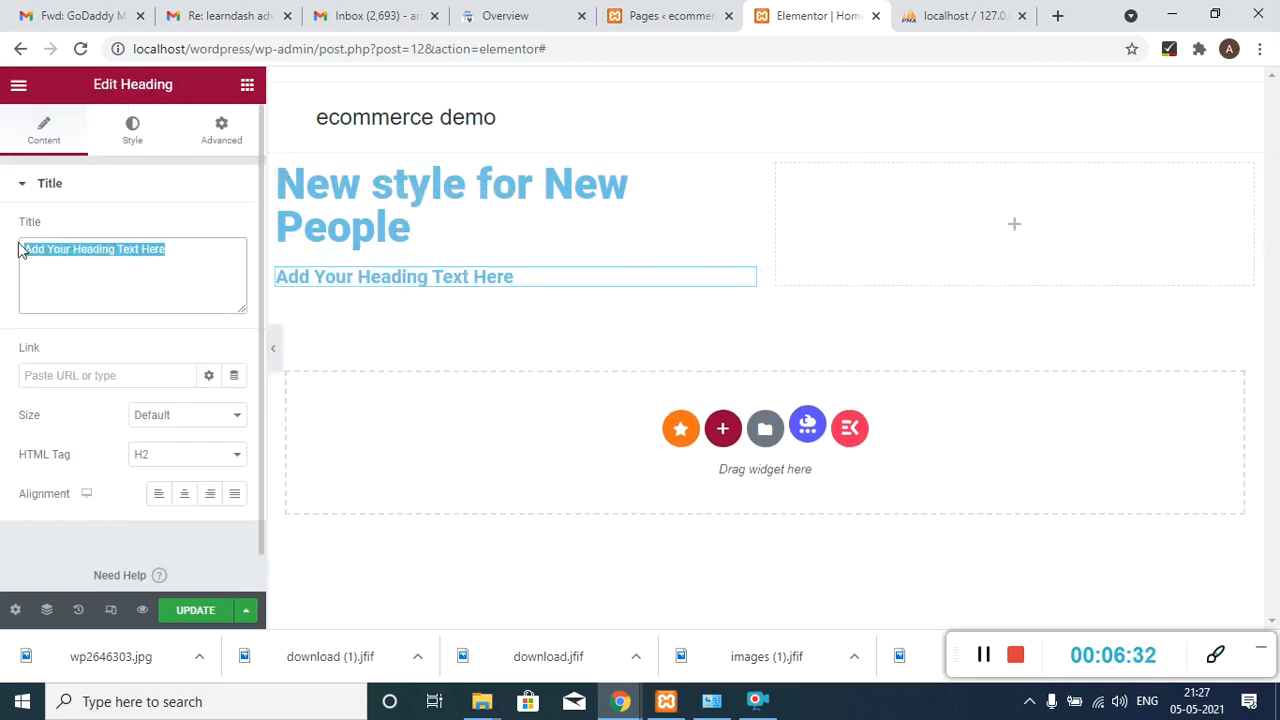
key("BackSpace")
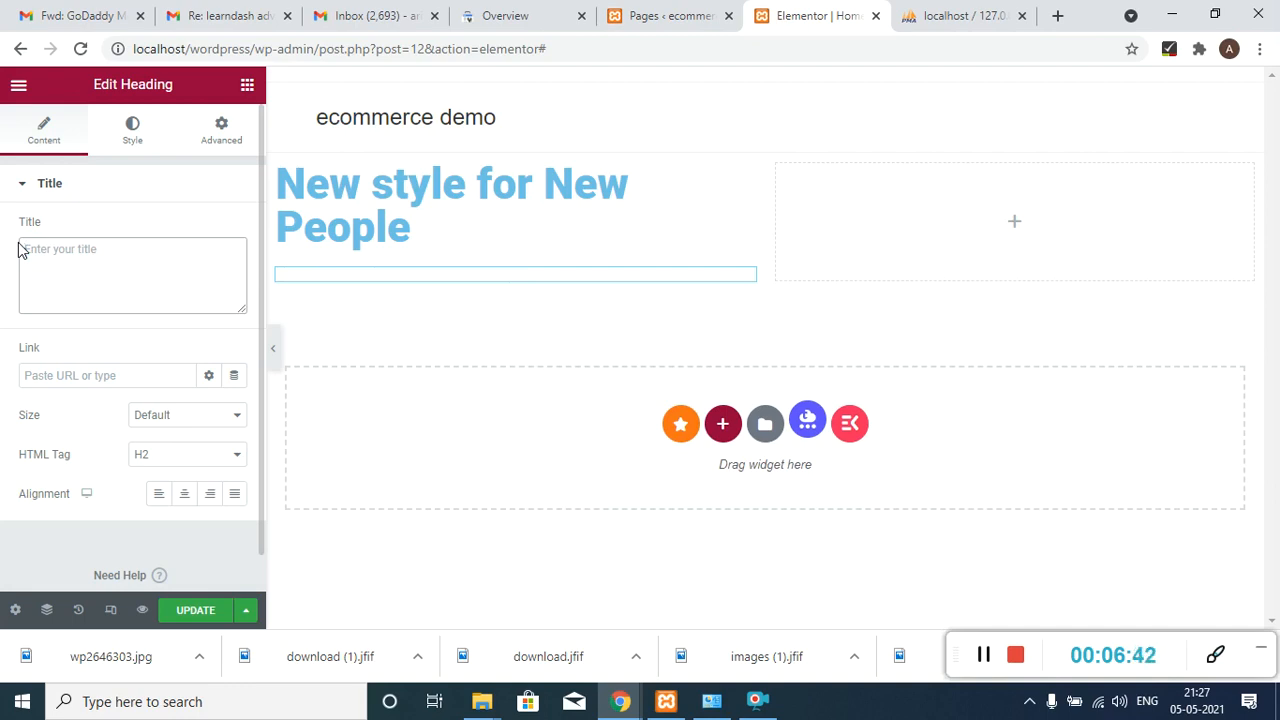
type("Suits ")
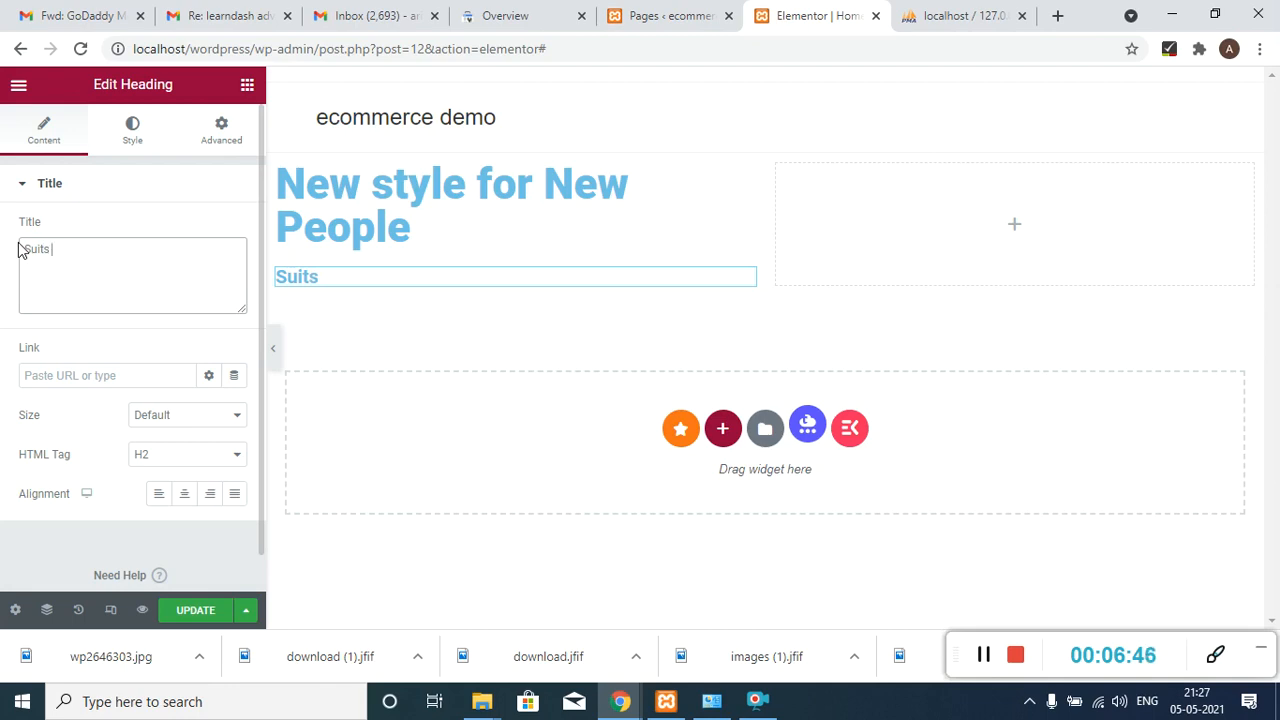
type("fashion")
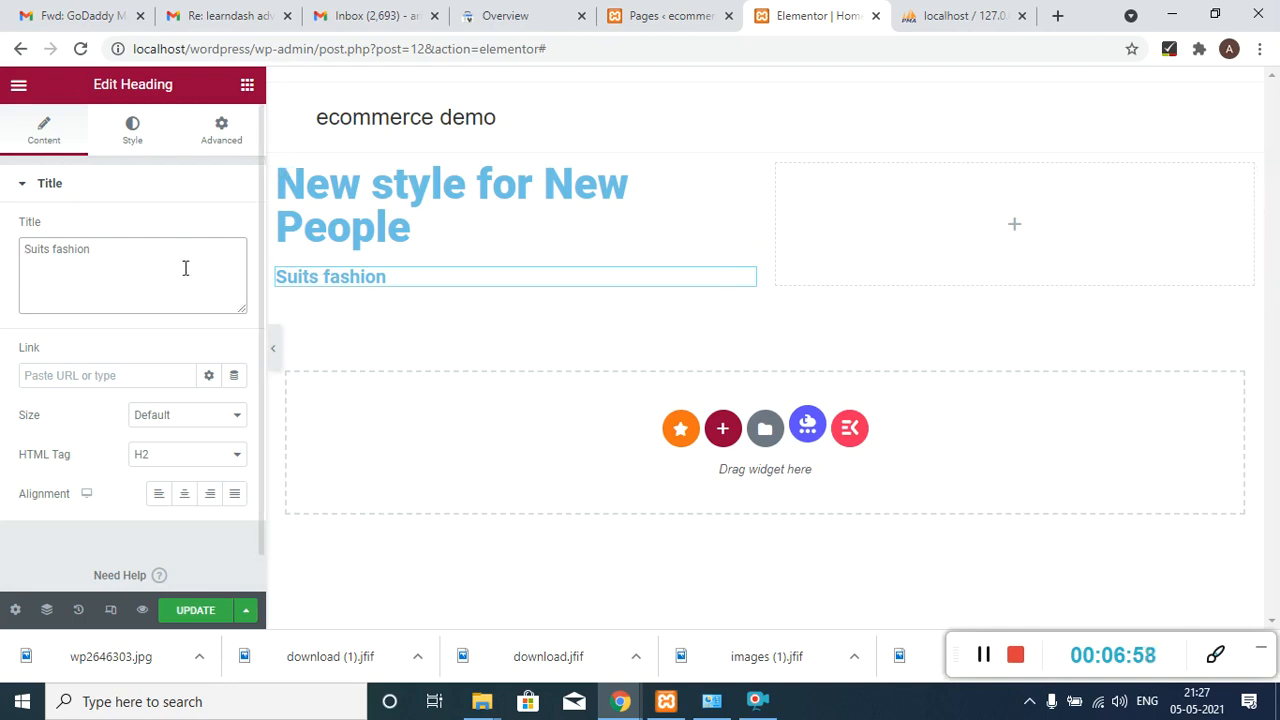
- Set the "Suits fashion" heading's font size to 41 px
left_click(117, 141)
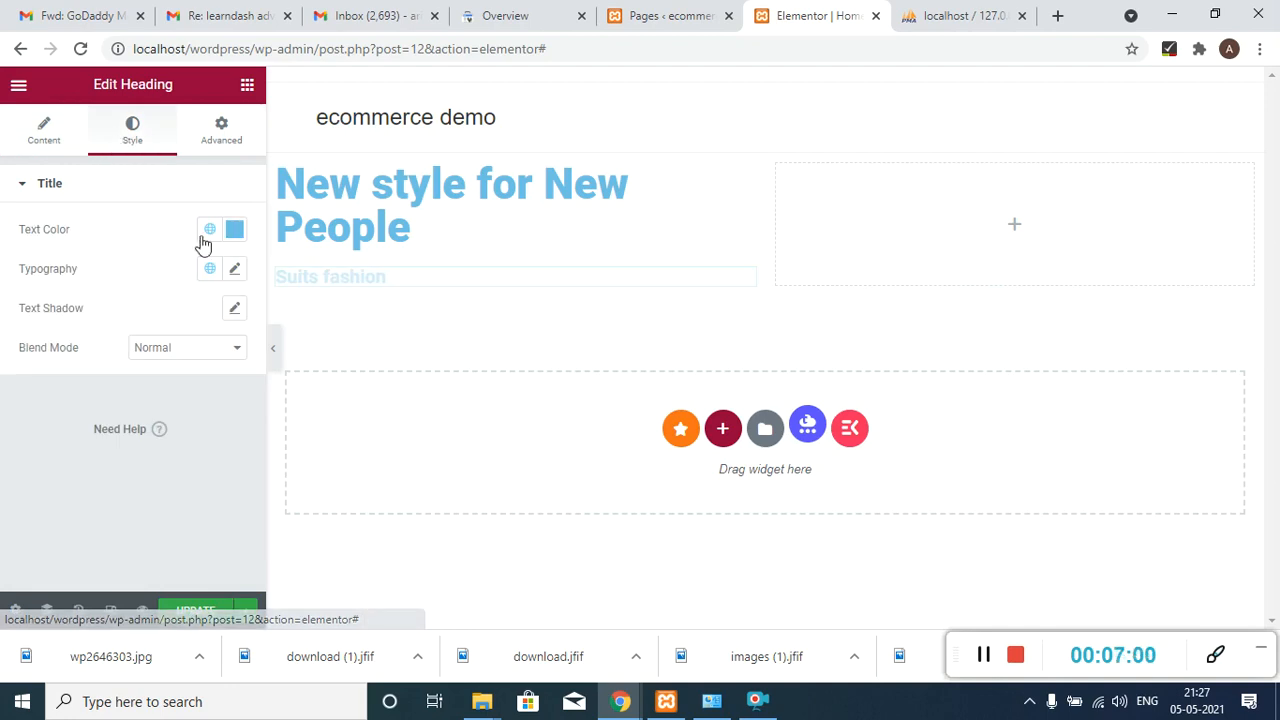
left_click(235, 270)
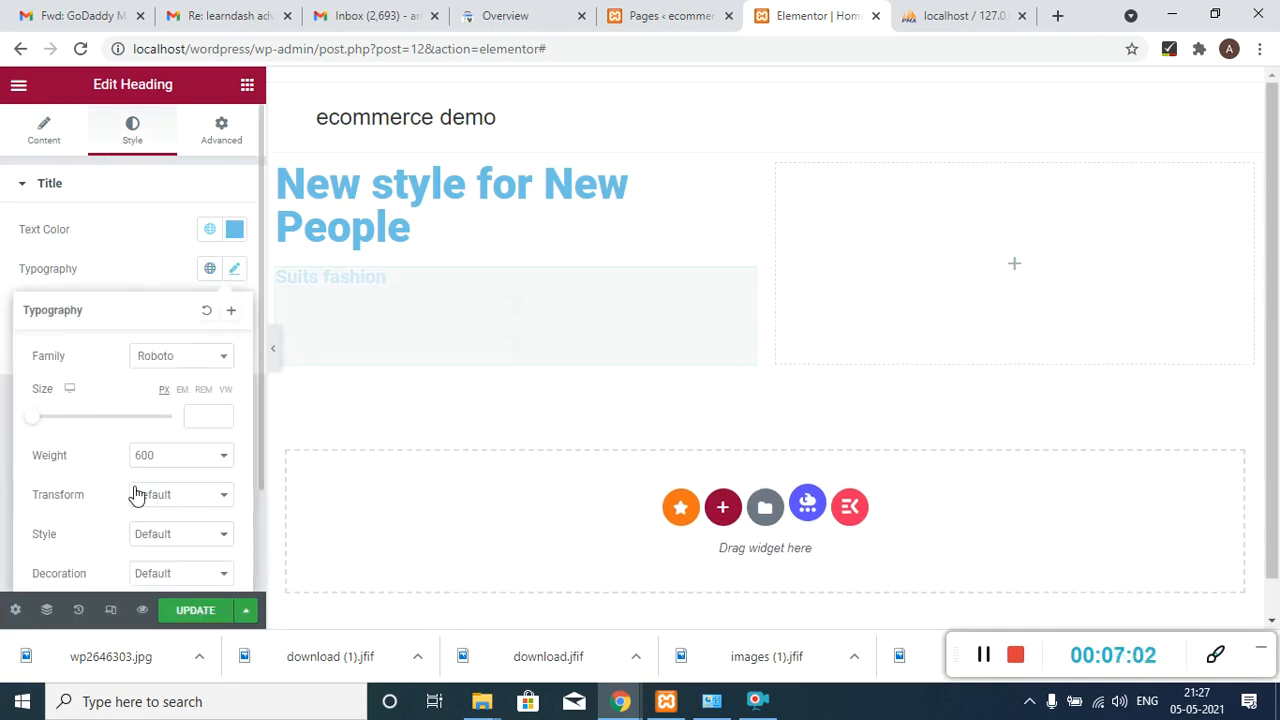
left_click(46, 420)
left_click_drag(58, 425, 69, 423)
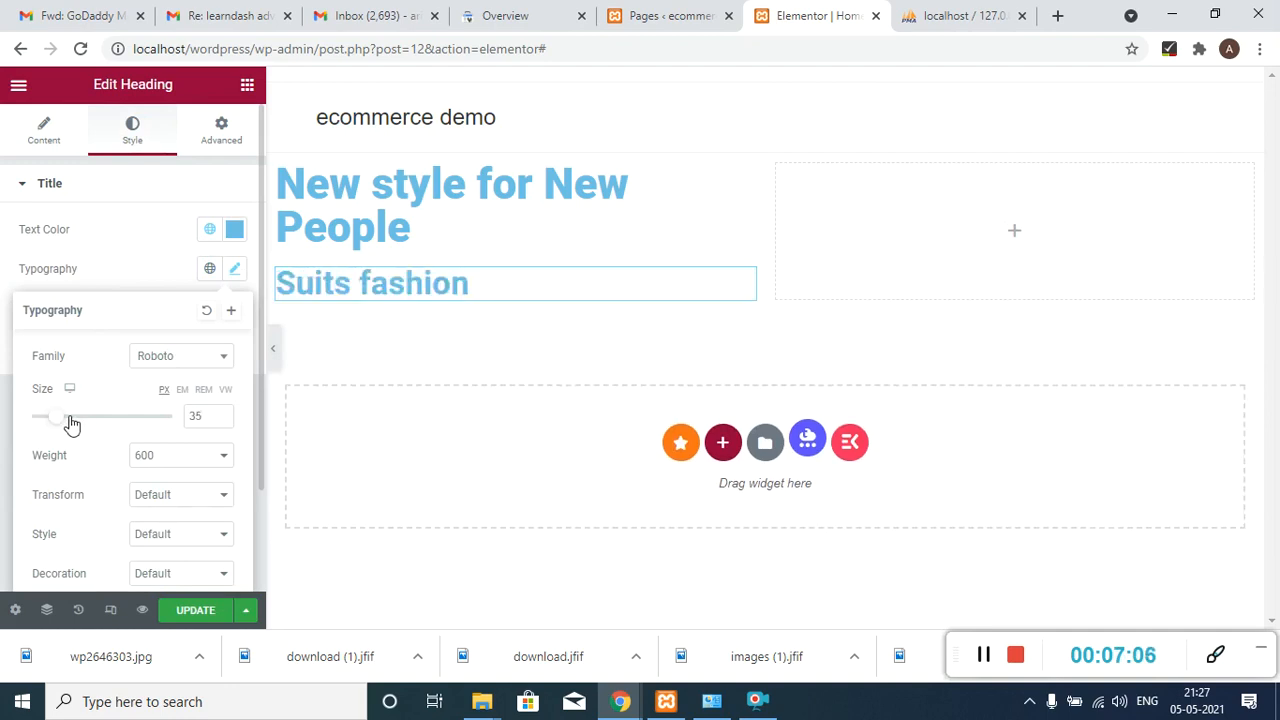
left_click(60, 418)
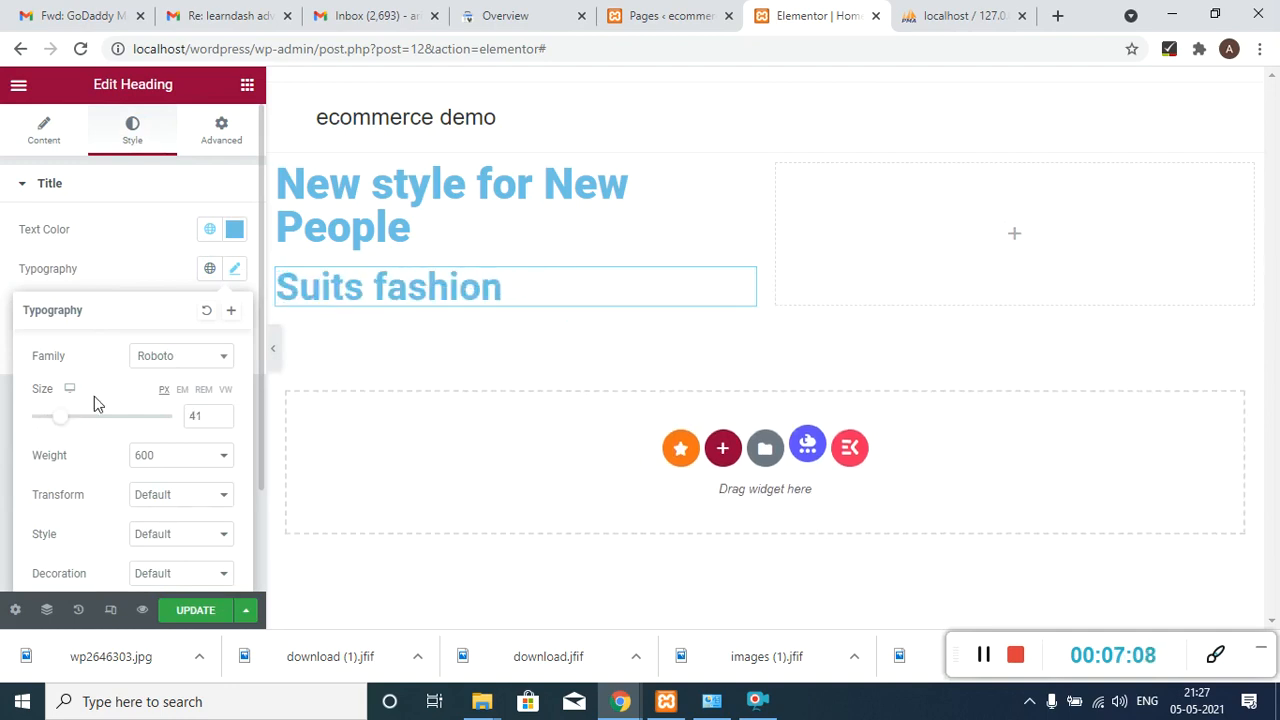
- Try the Cedarville Cursive and Ceviche One font families on the "Suits fashion" heading
left_click(203, 355)
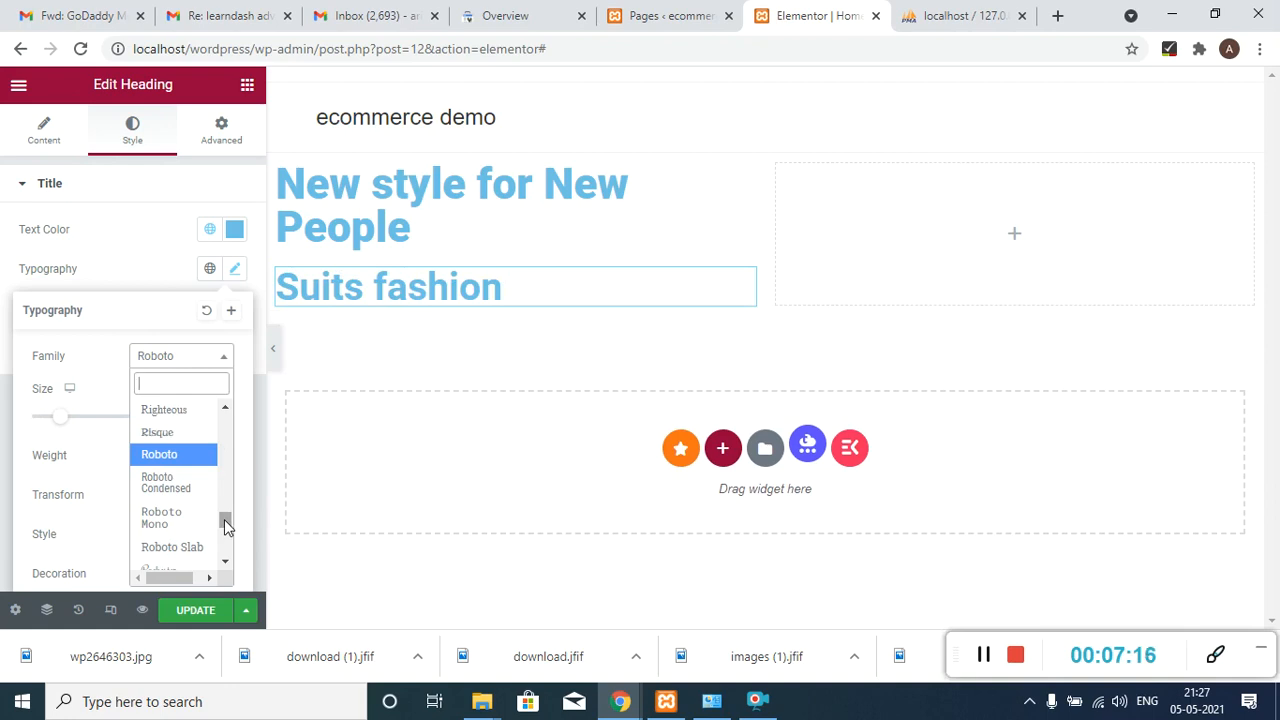
left_click_drag(225, 527, 222, 426)
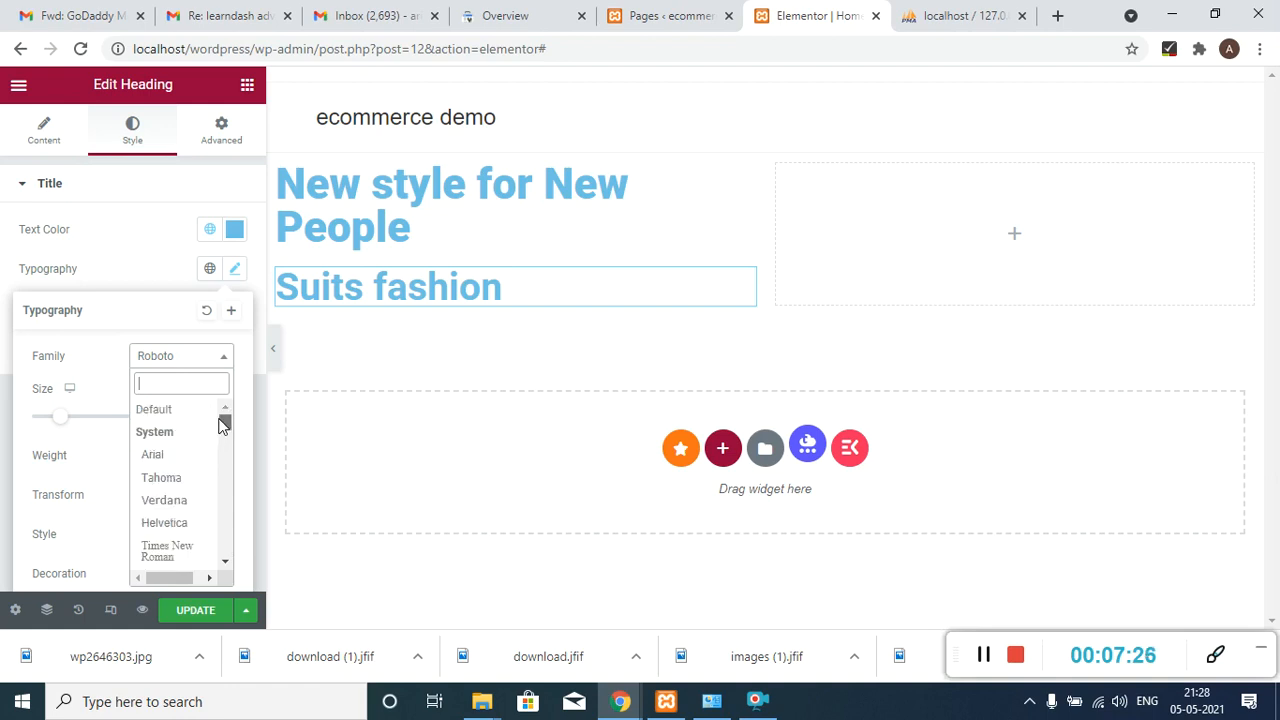
left_click(224, 559)
left_click(224, 559)
left_click(224, 559)
left_click(224, 558)
left_click(224, 560)
left_click(224, 560)
left_click(224, 560)
left_click(224, 560)
left_click(224, 560)
left_click(224, 560)
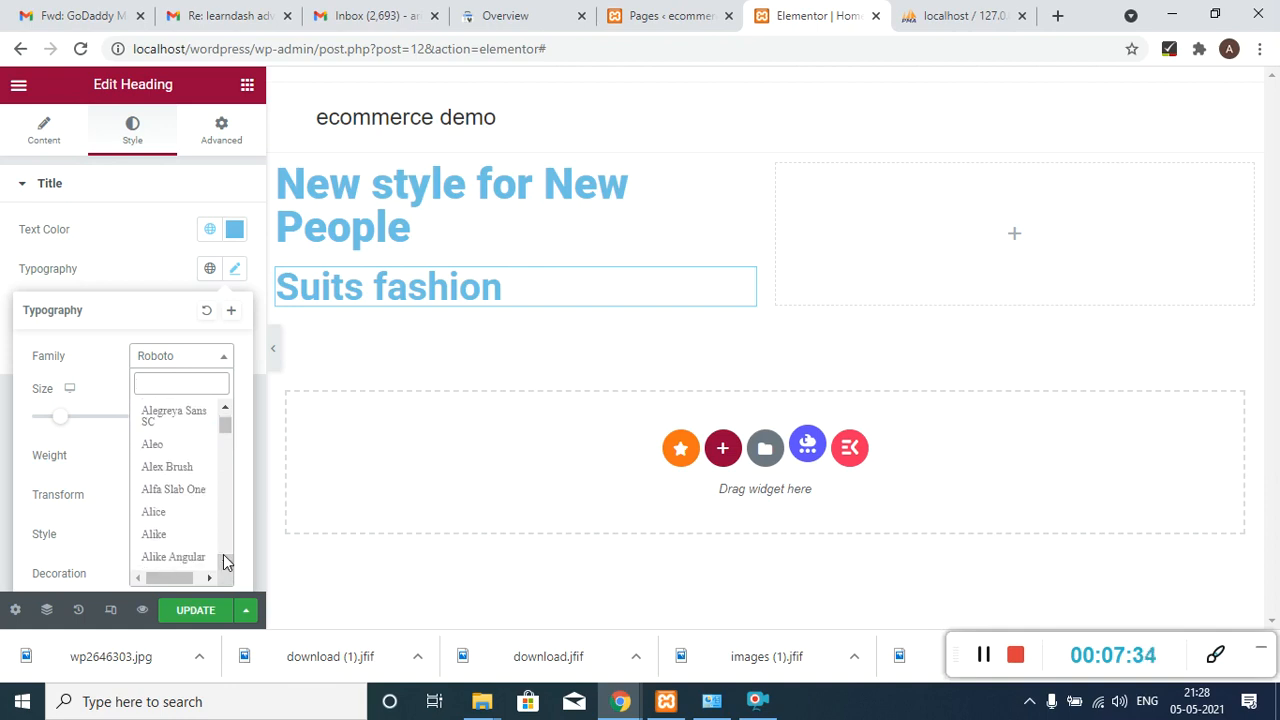
type("curs")
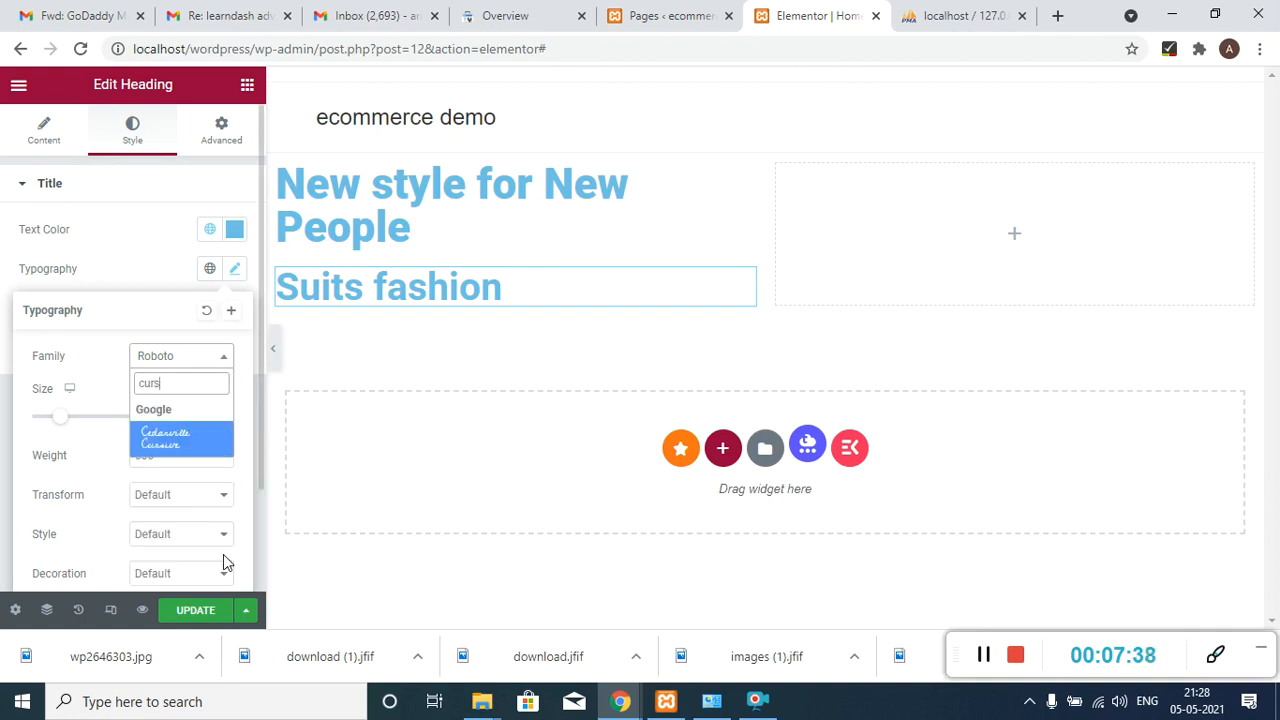
left_click(174, 443)
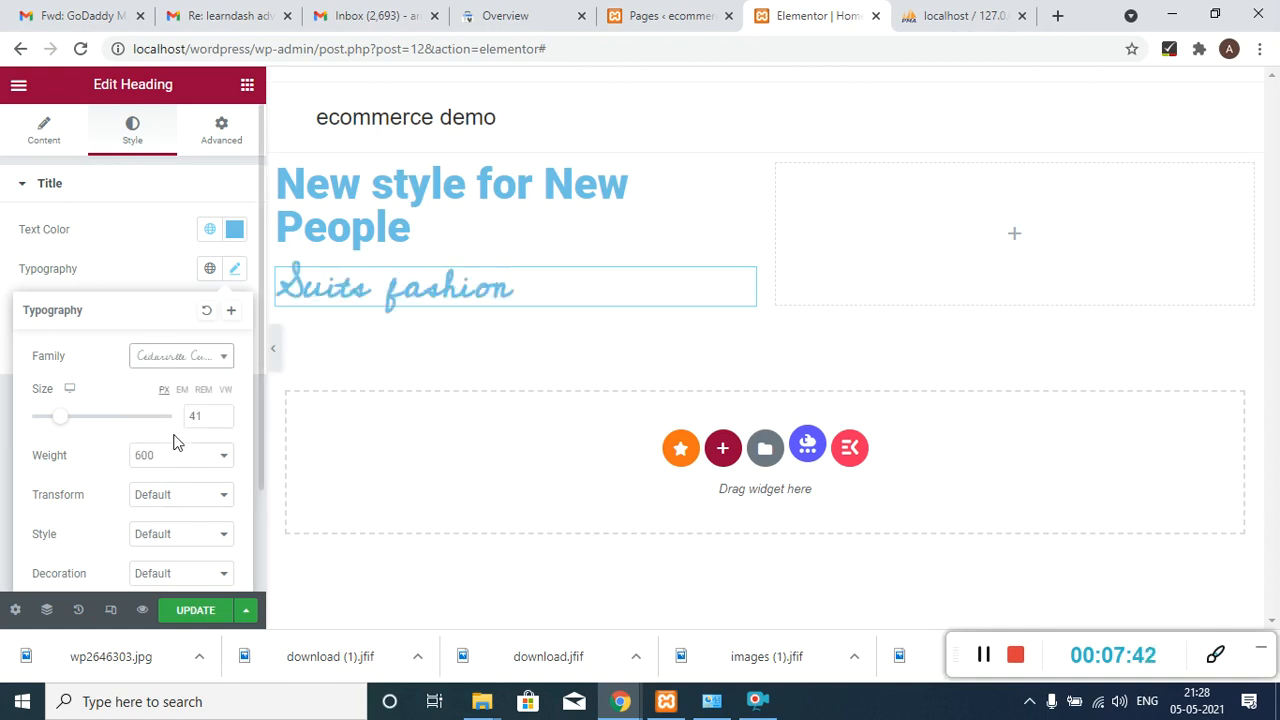
left_click(166, 362)
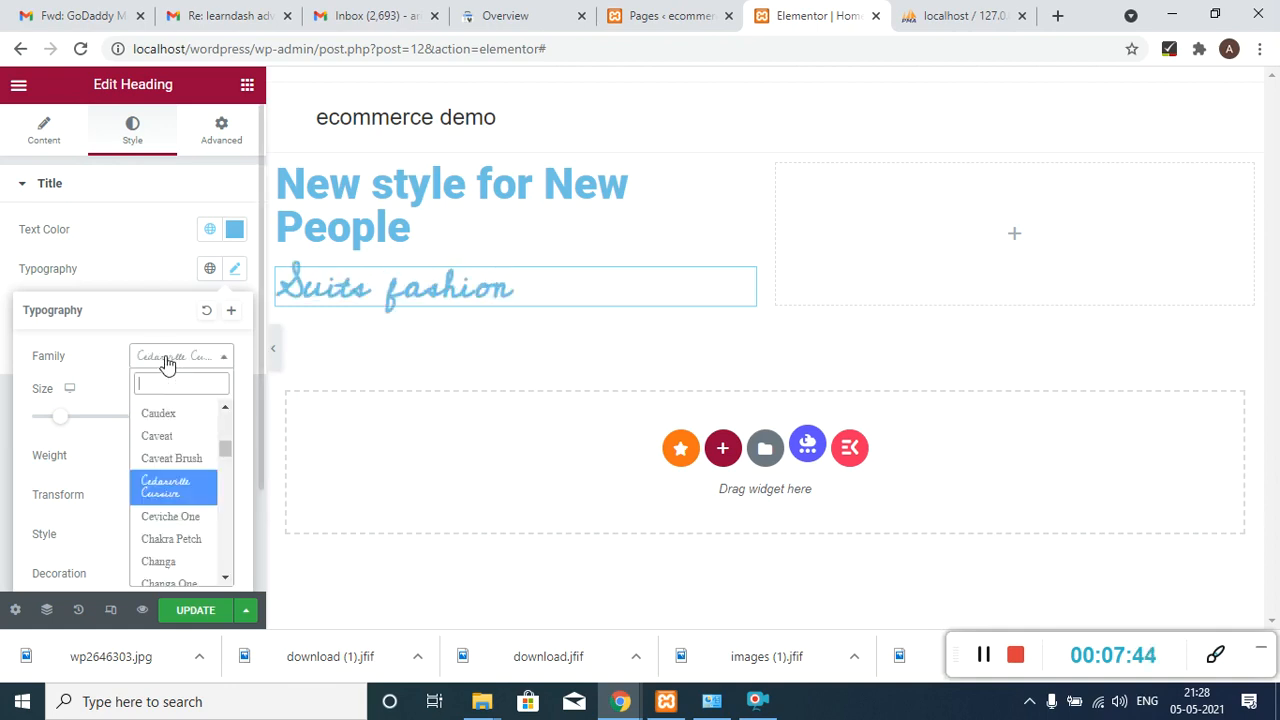
left_click(176, 517)
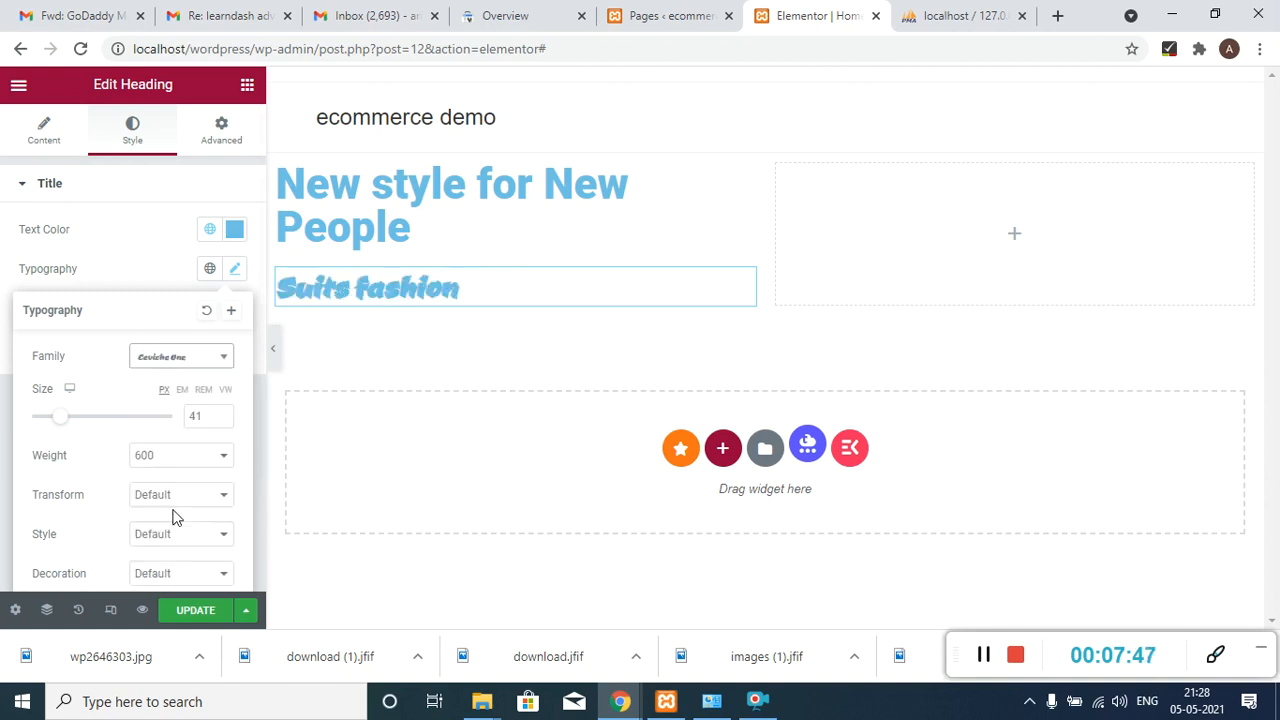
- Set the "Suits fashion" heading's font family to Charm and close the typography settings
left_click(215, 363)
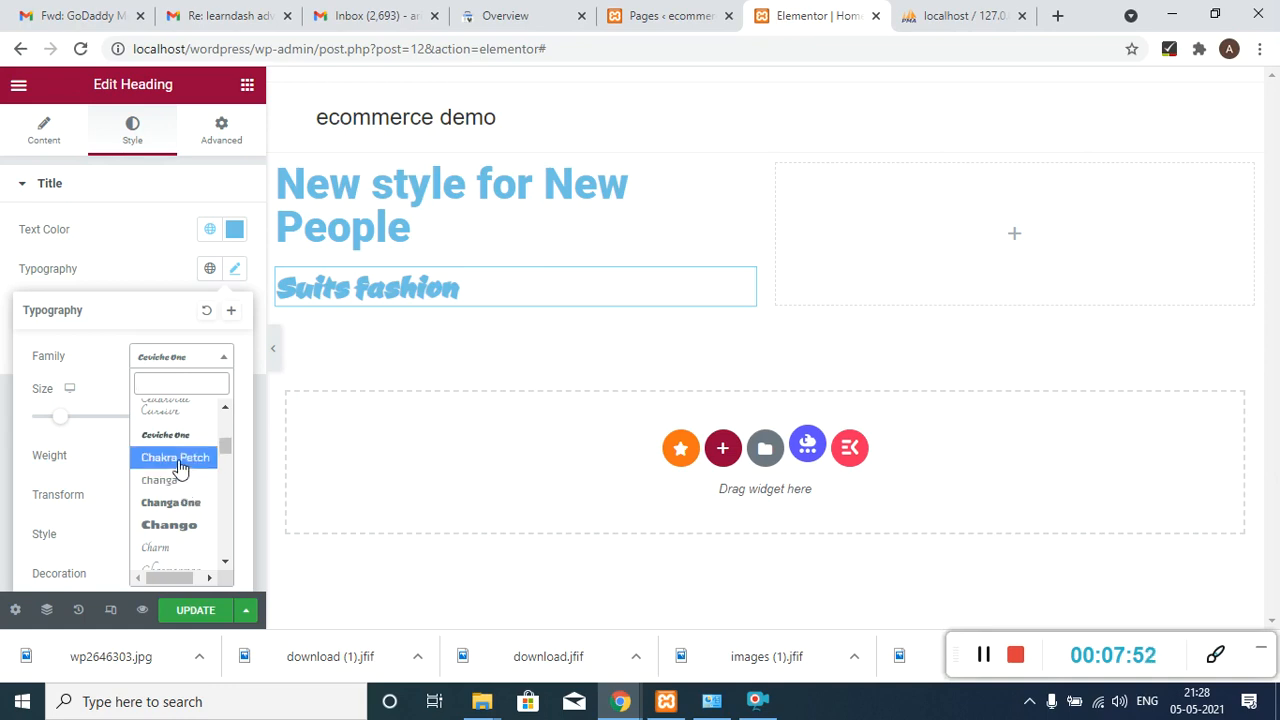
left_click(203, 548)
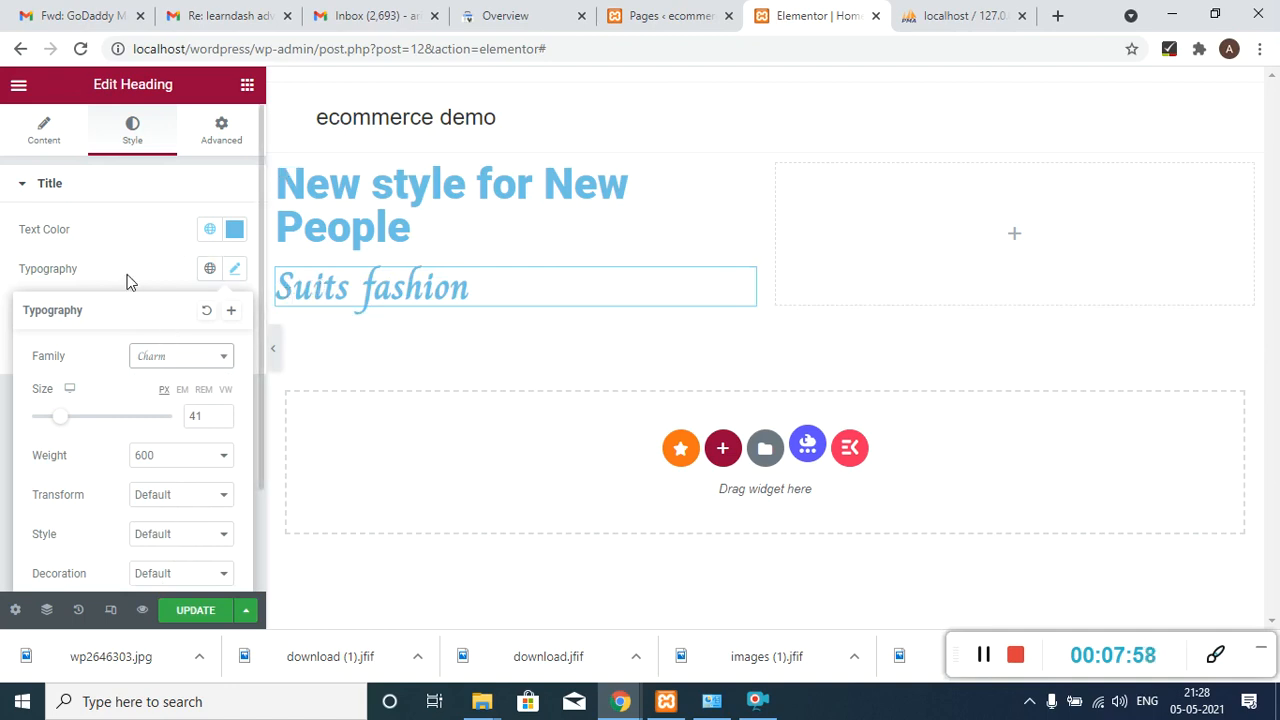
left_click(235, 270)
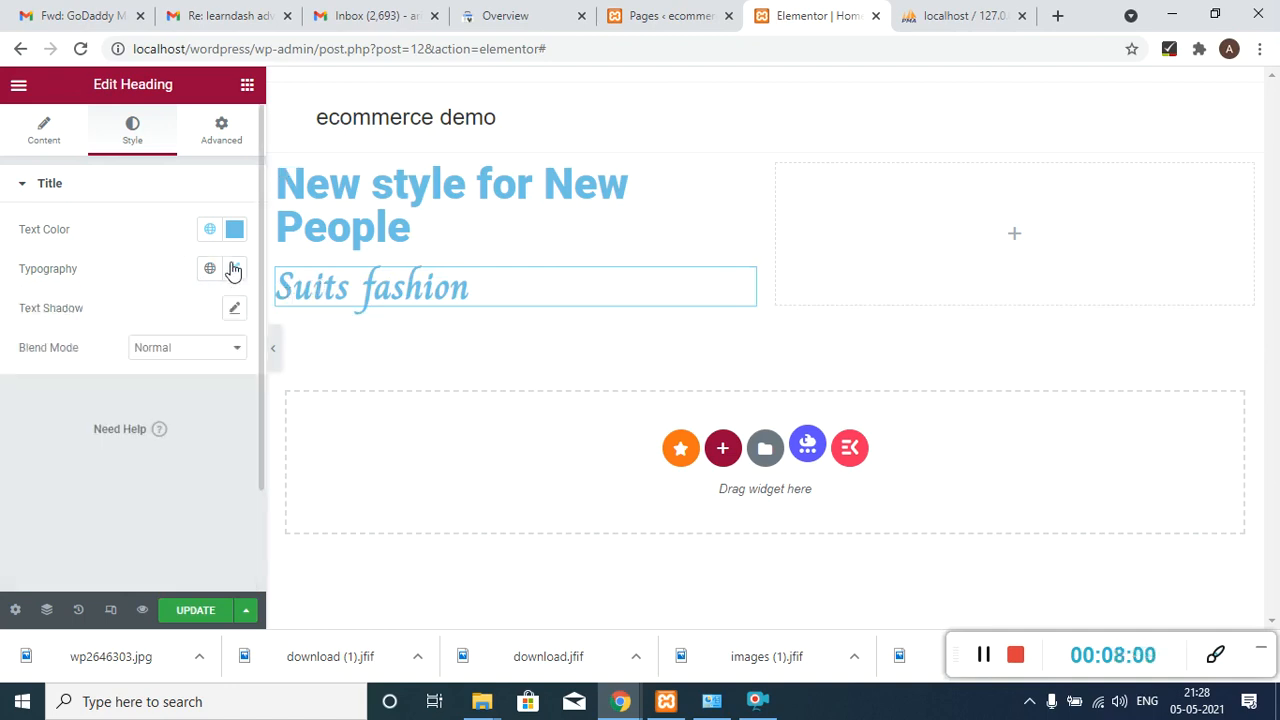
- Center the "Suits fashion" heading within its column
left_click(43, 128)
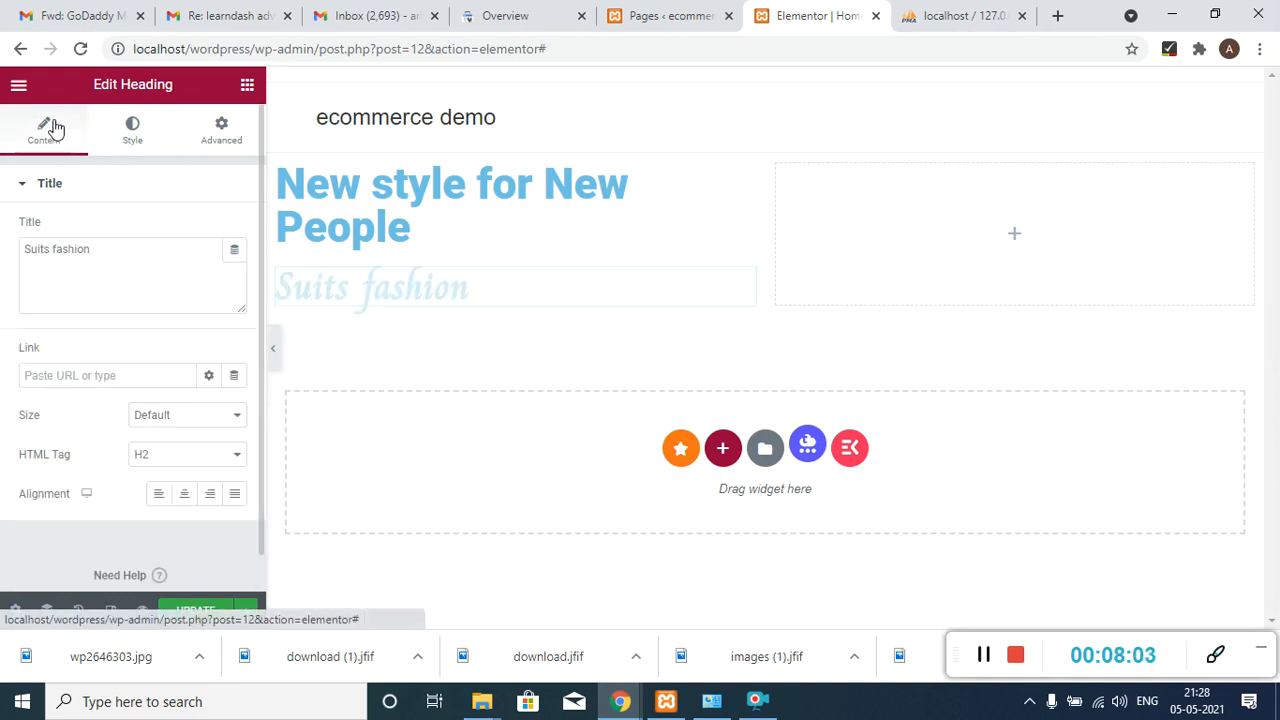
left_click(214, 497)
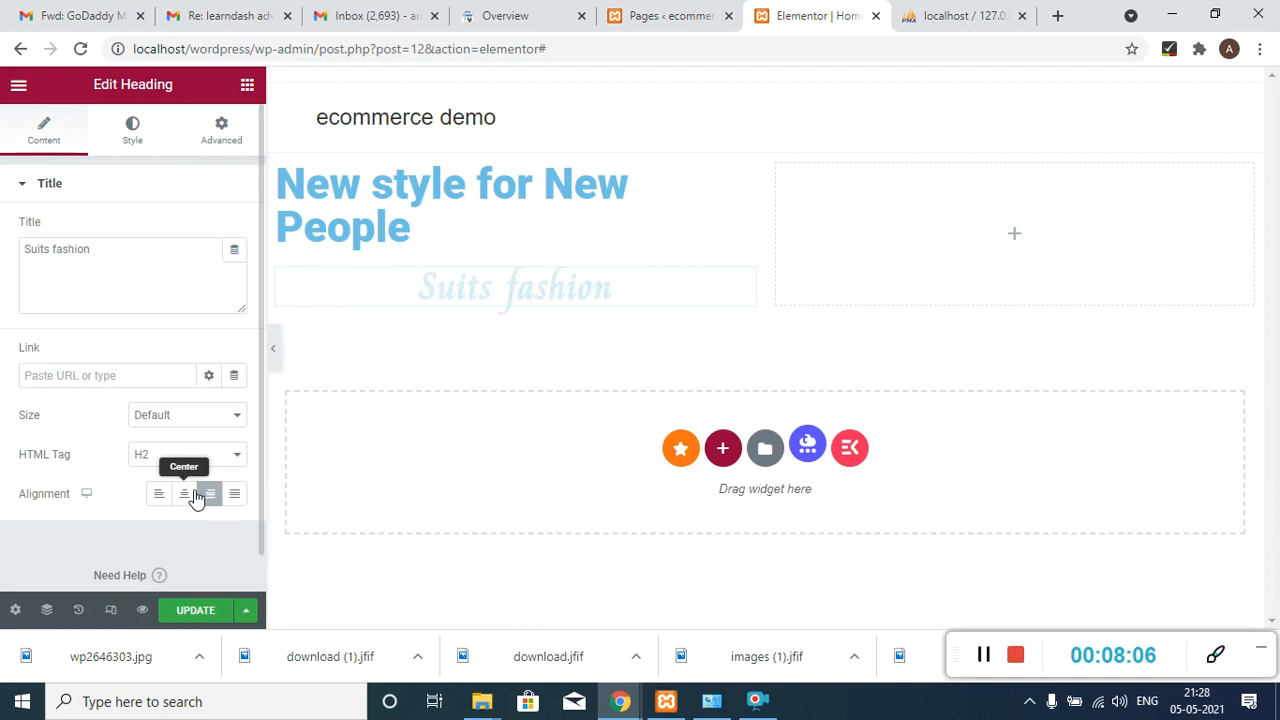
left_click(186, 495)
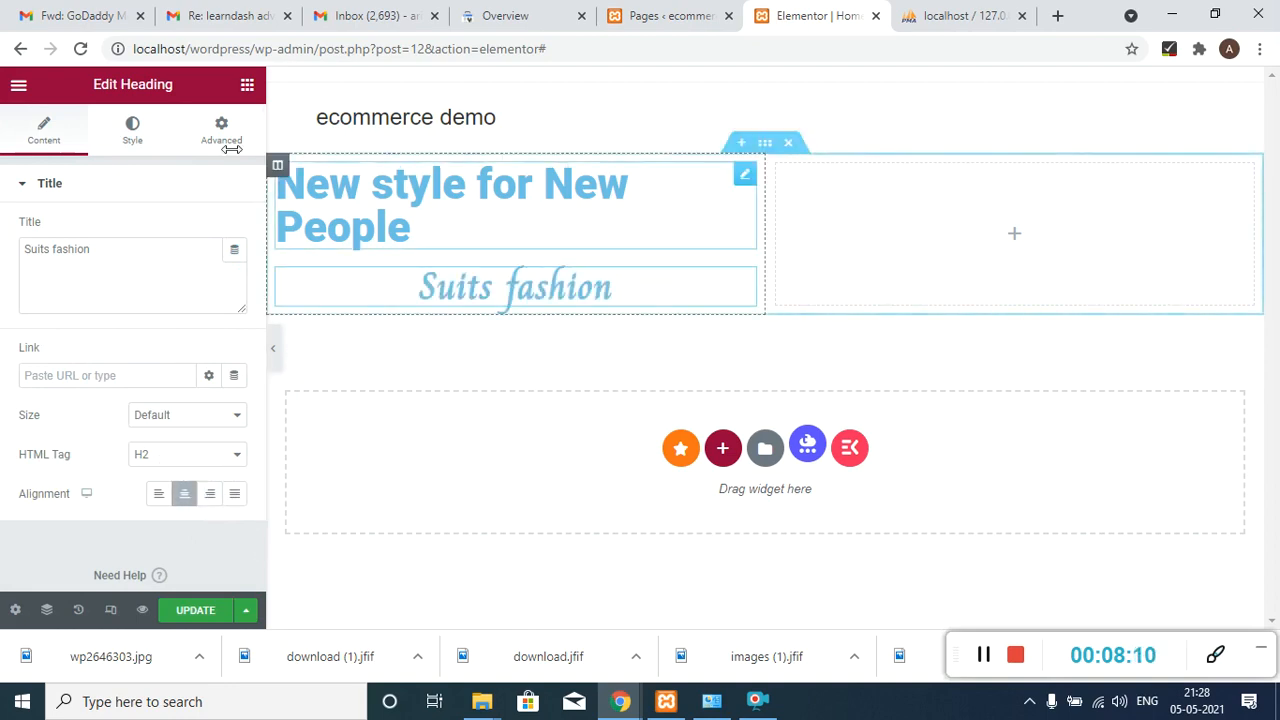
- Add an Inner Section below the "Suits fashion" heading and place a Button widget in its first column
left_click(246, 87)
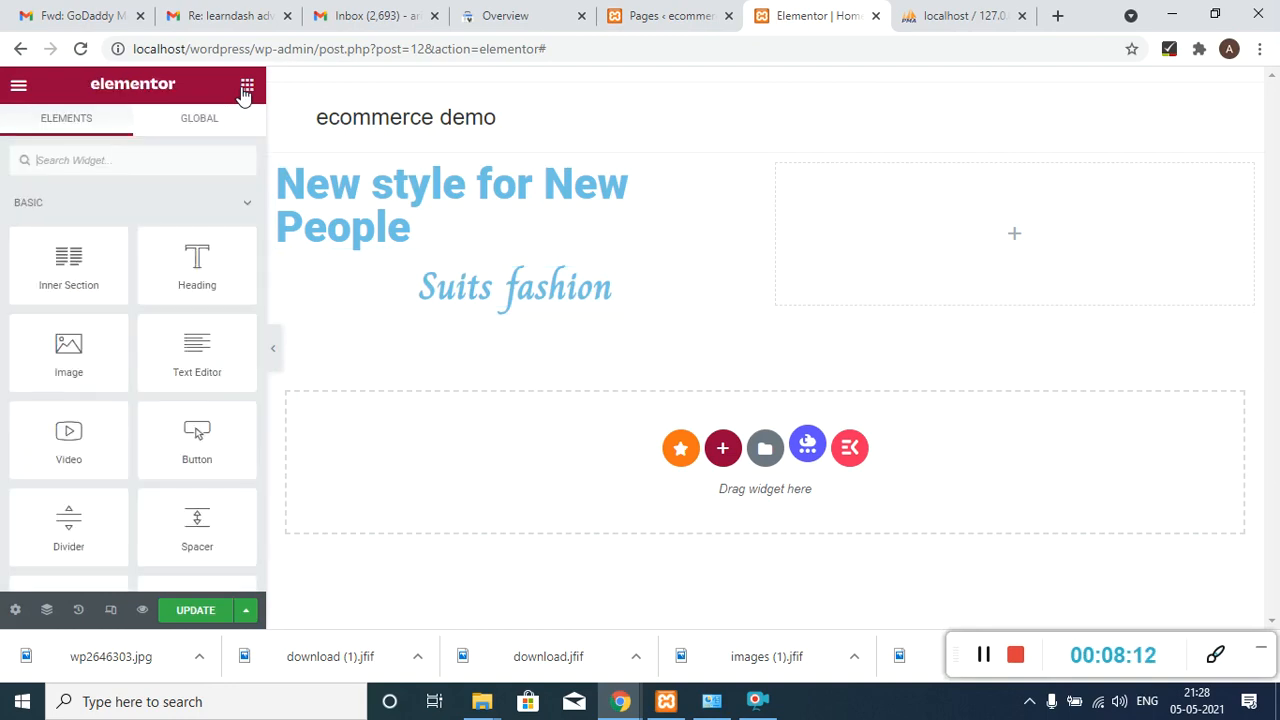
left_click_drag(53, 233, 482, 306)
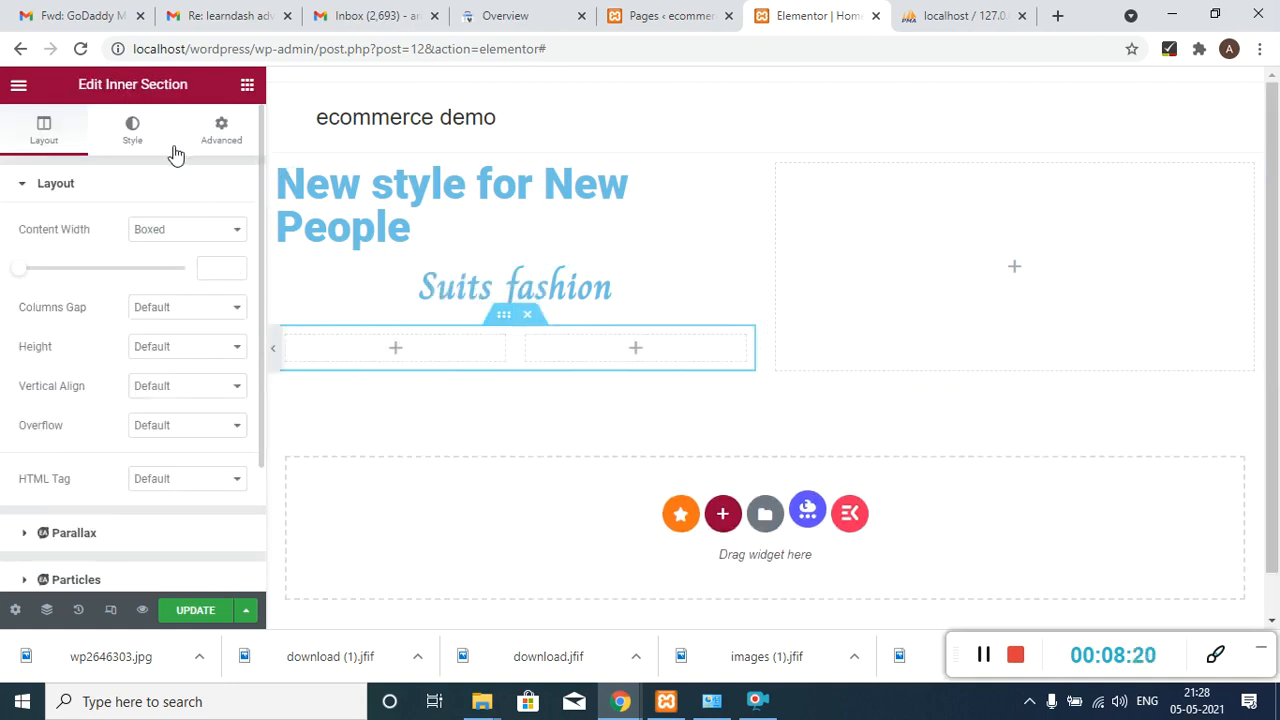
left_click(245, 88)
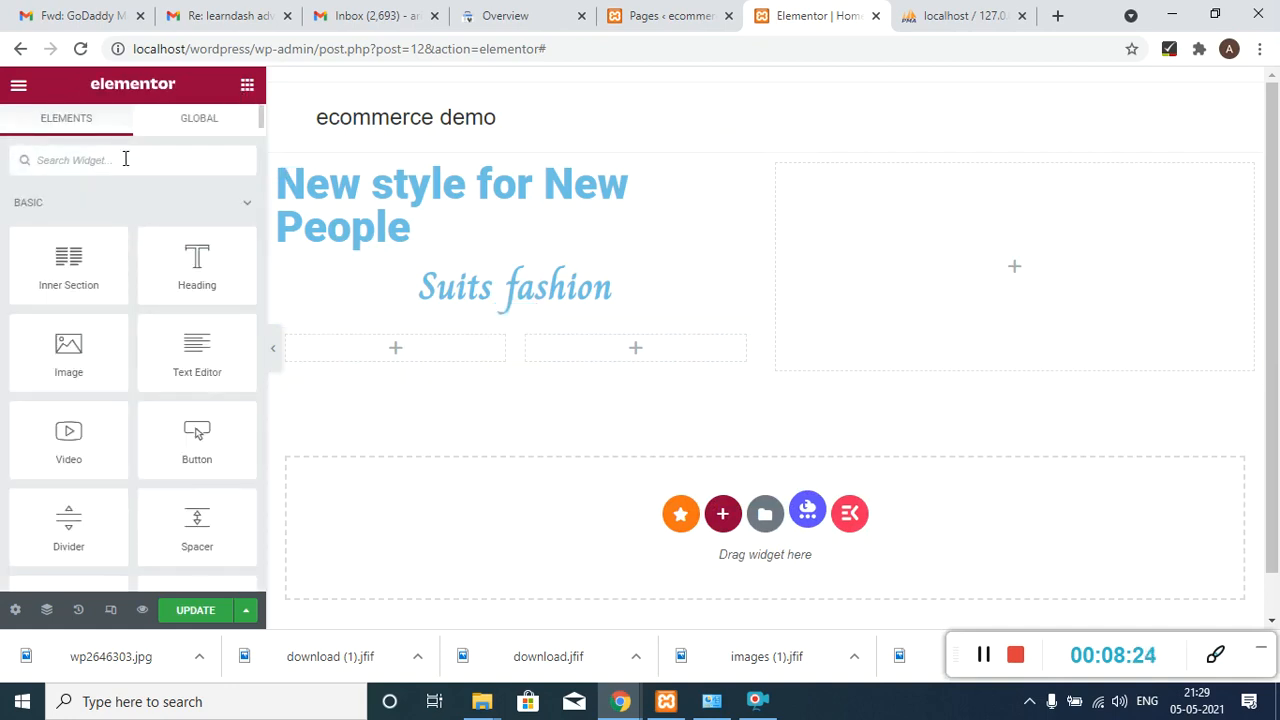
type("butt")
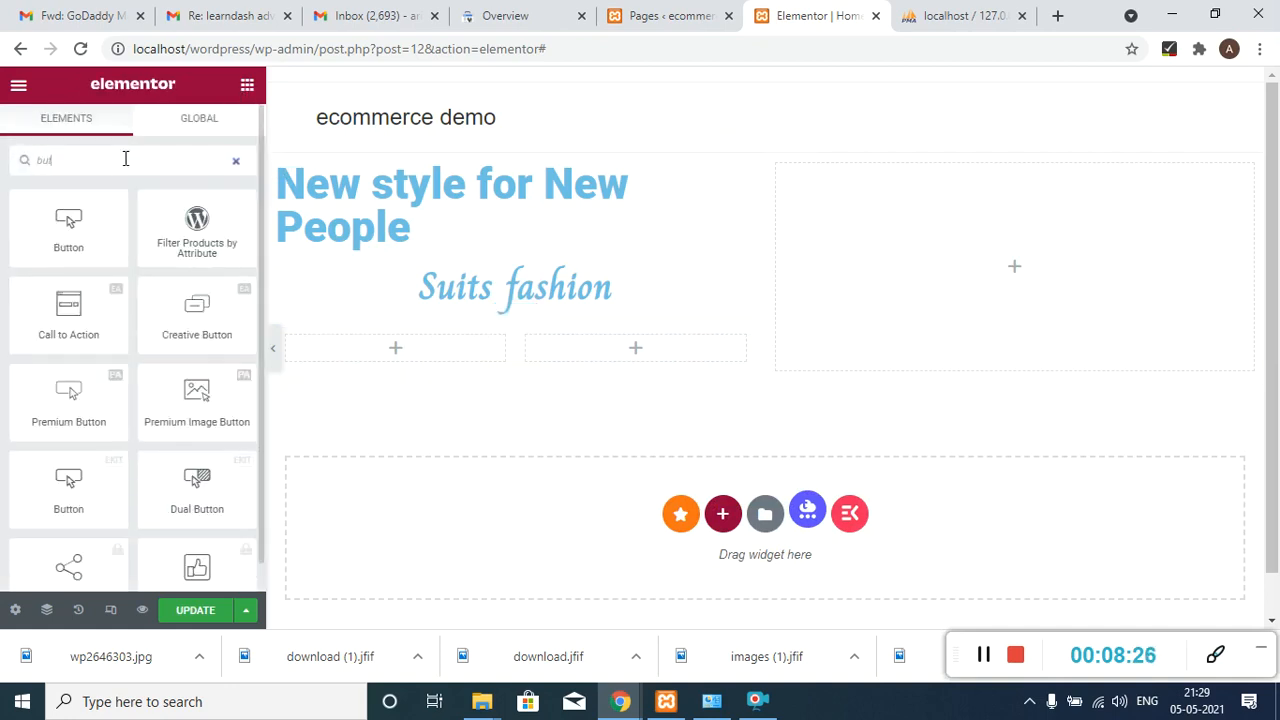
left_click_drag(63, 218, 371, 354)
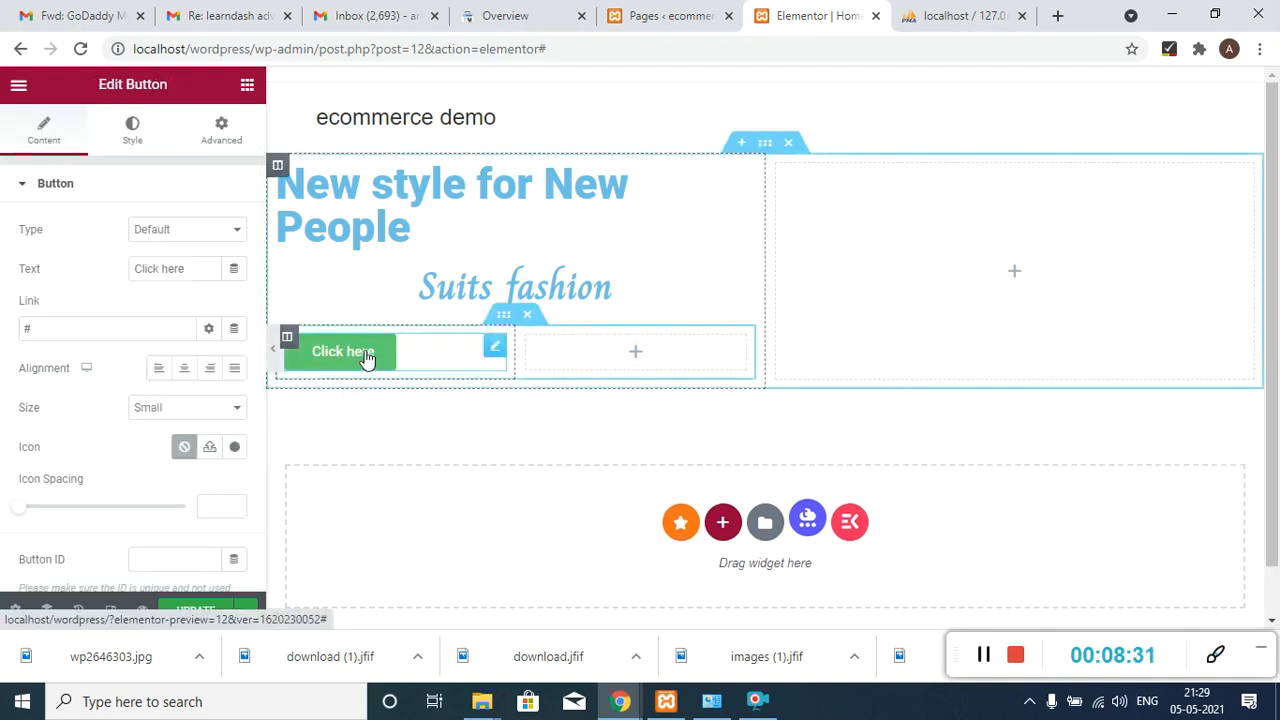
- Copy the "Click here" button into the inner section's second column and narrow the first column to bring both buttons closer together
right_click(494, 349)
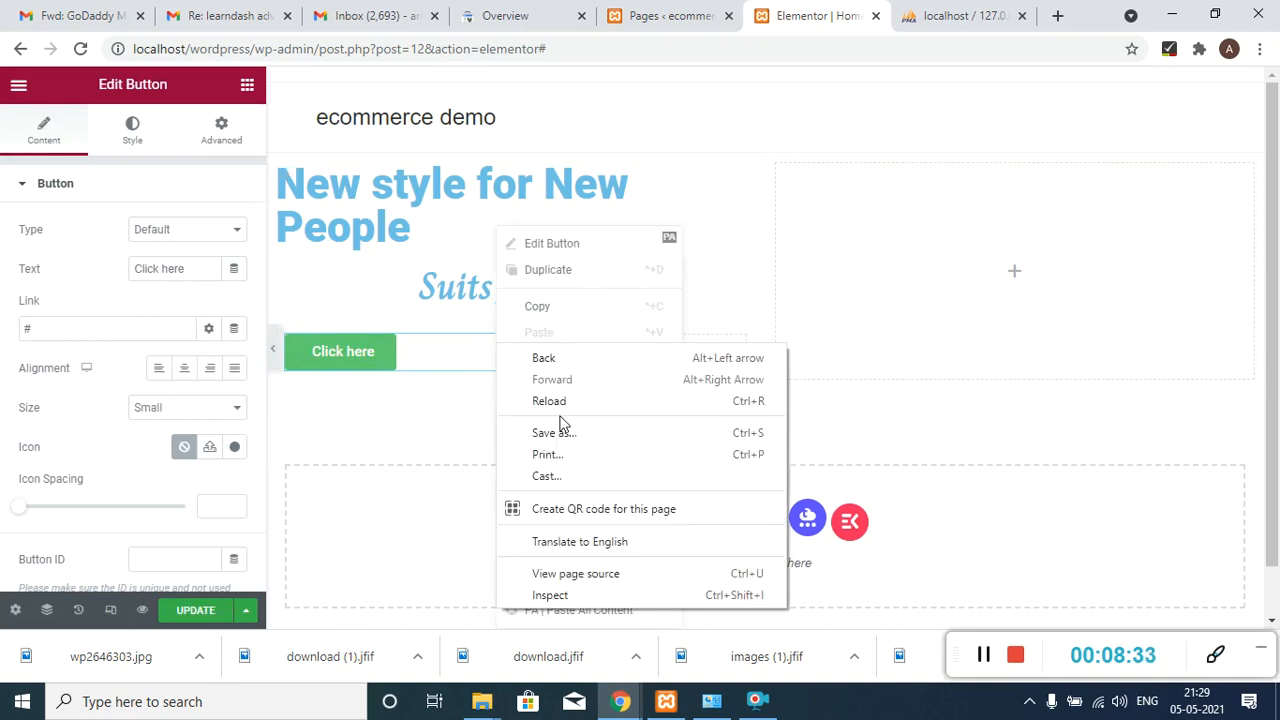
left_click(528, 308)
left_click(530, 308)
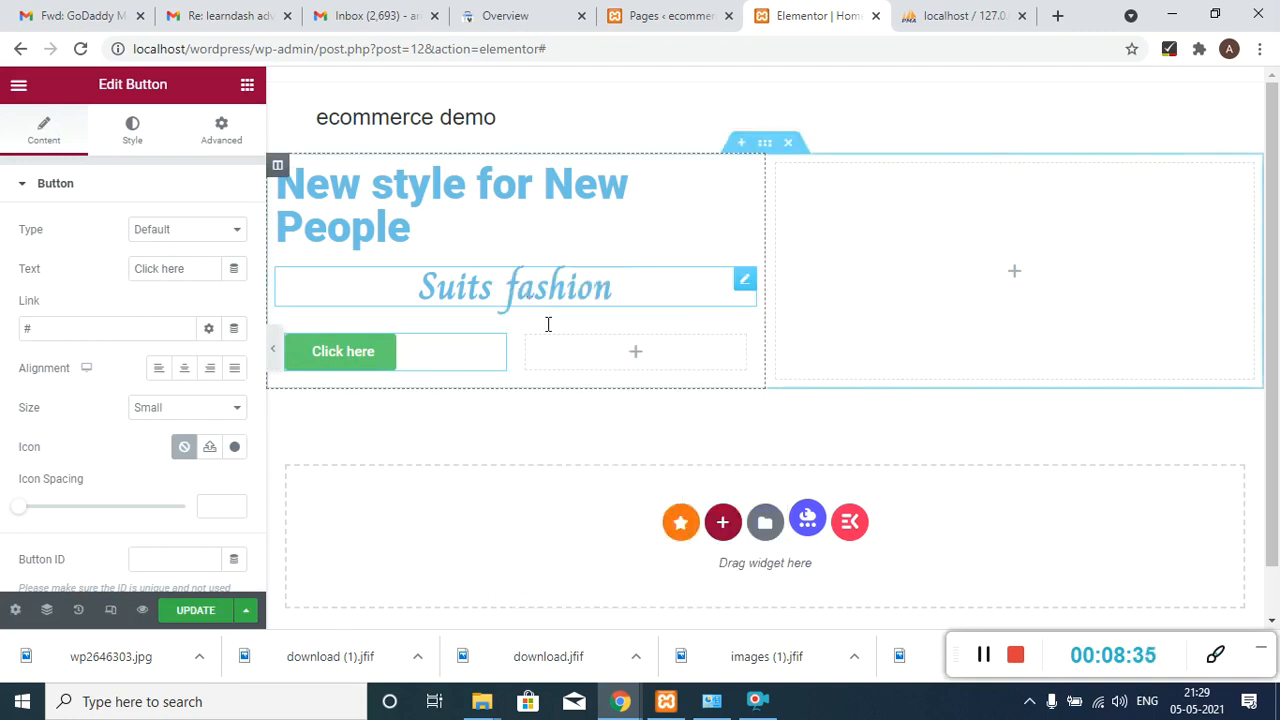
right_click(590, 366)
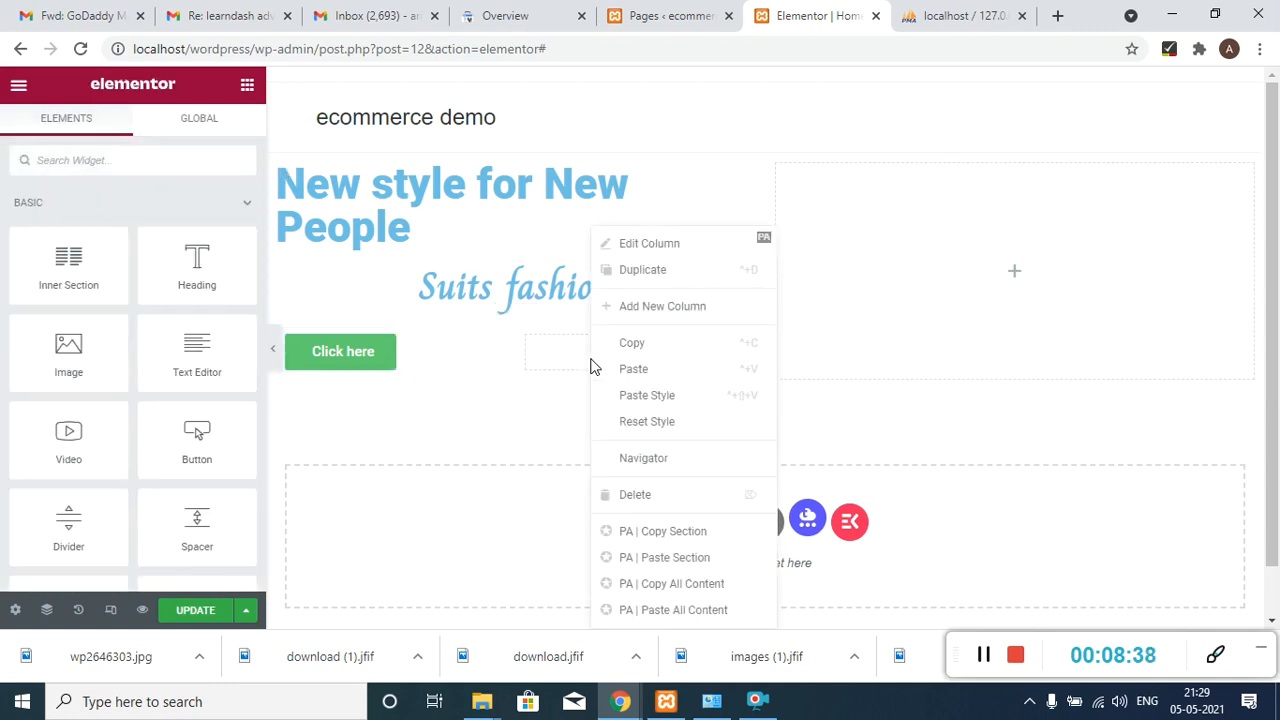
left_click(613, 369)
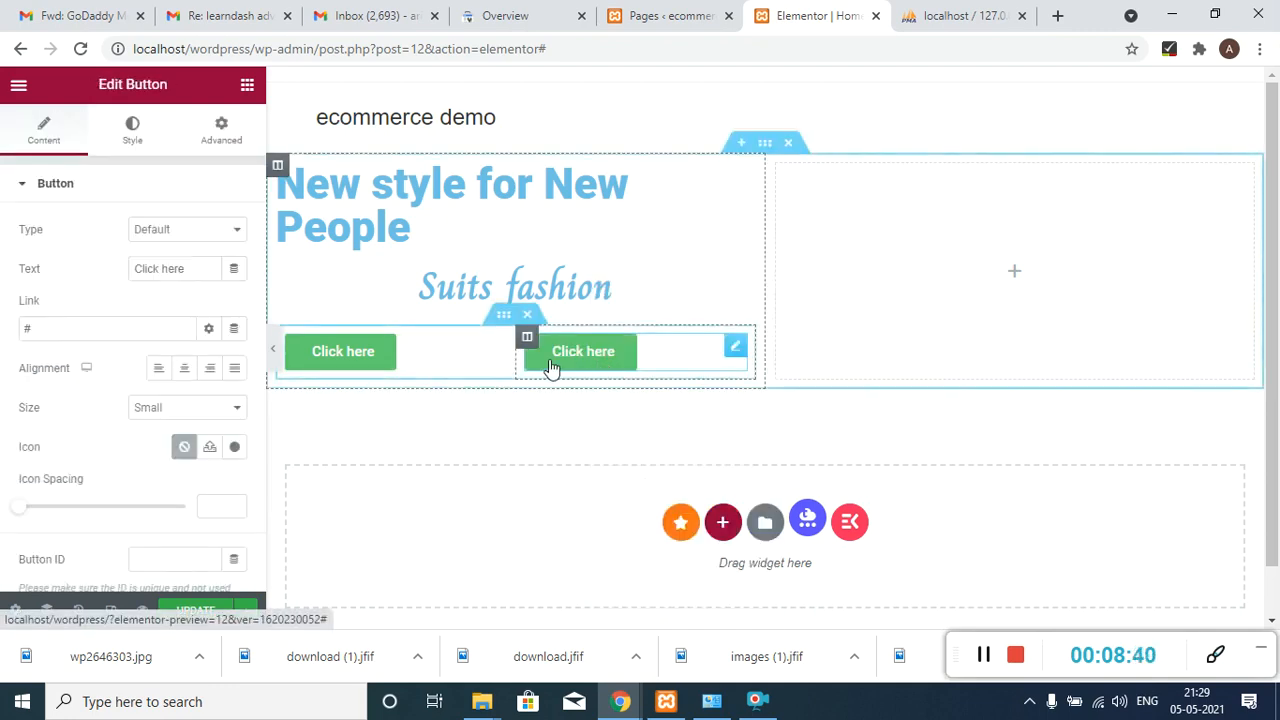
left_click_drag(514, 351, 435, 355)
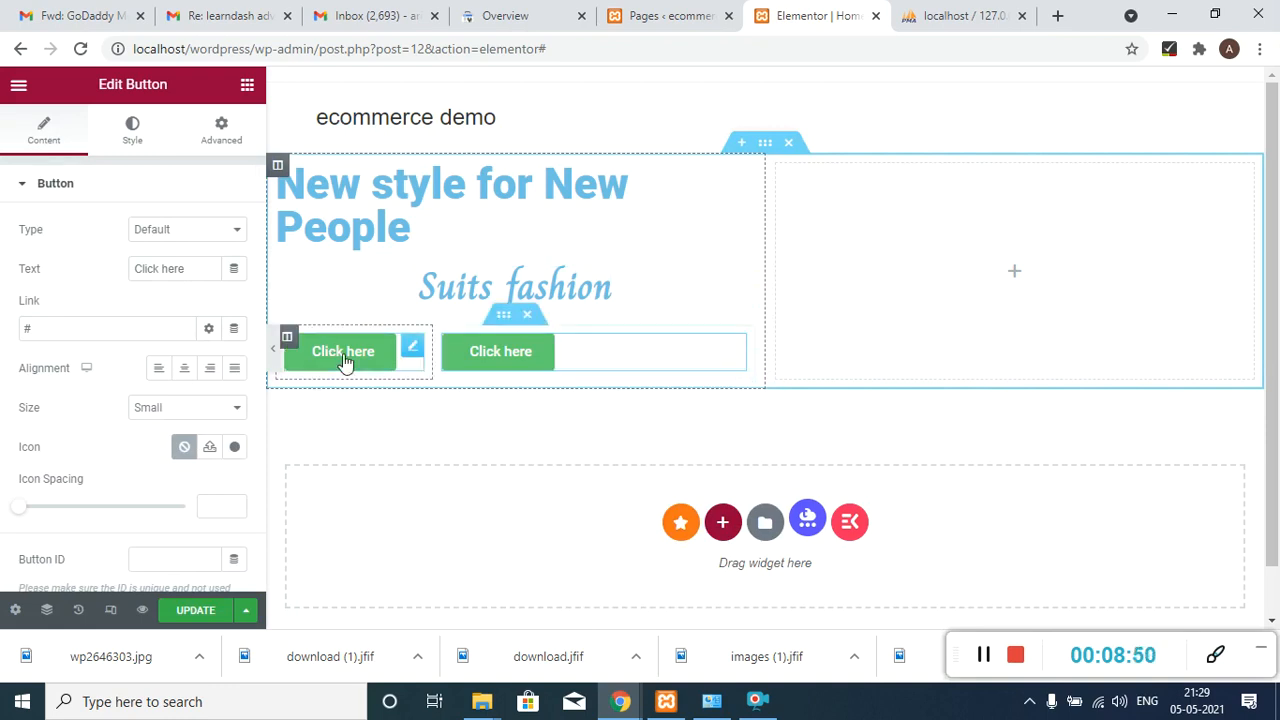
- Change the text of the button in the inner section's first column to "Show Now"
left_click_drag(186, 269, 115, 273)
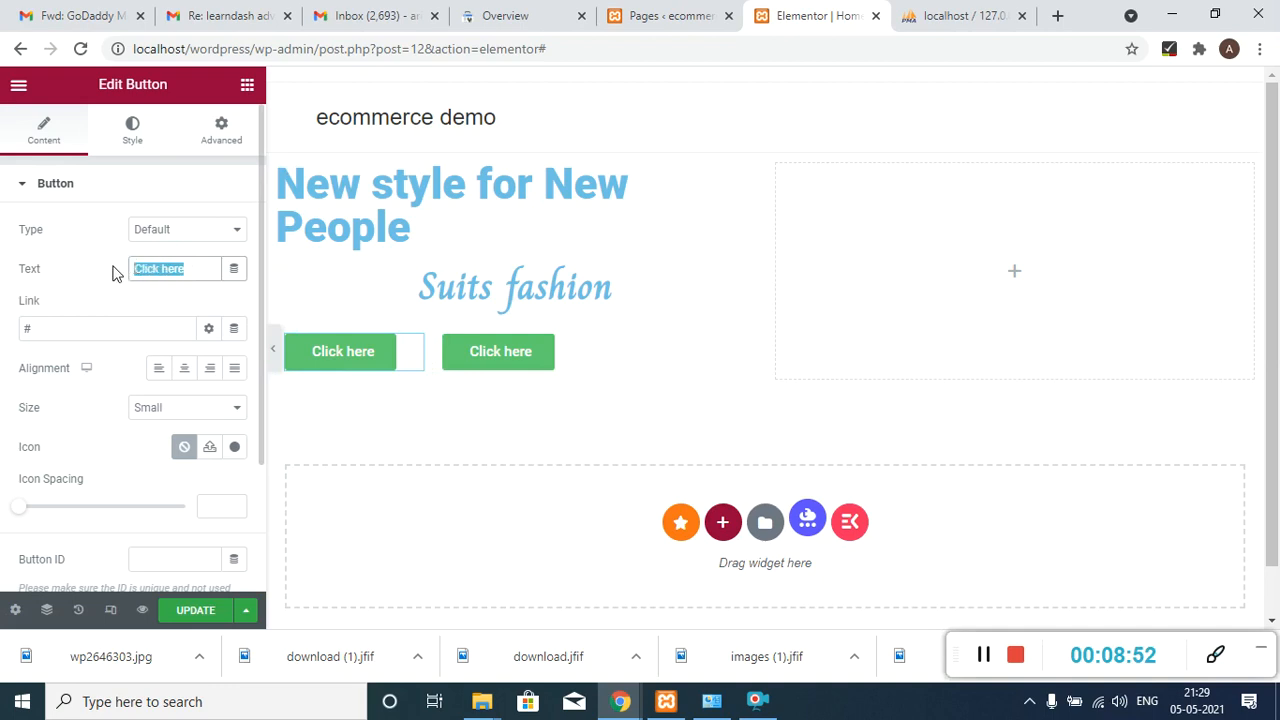
key("BackSpace")
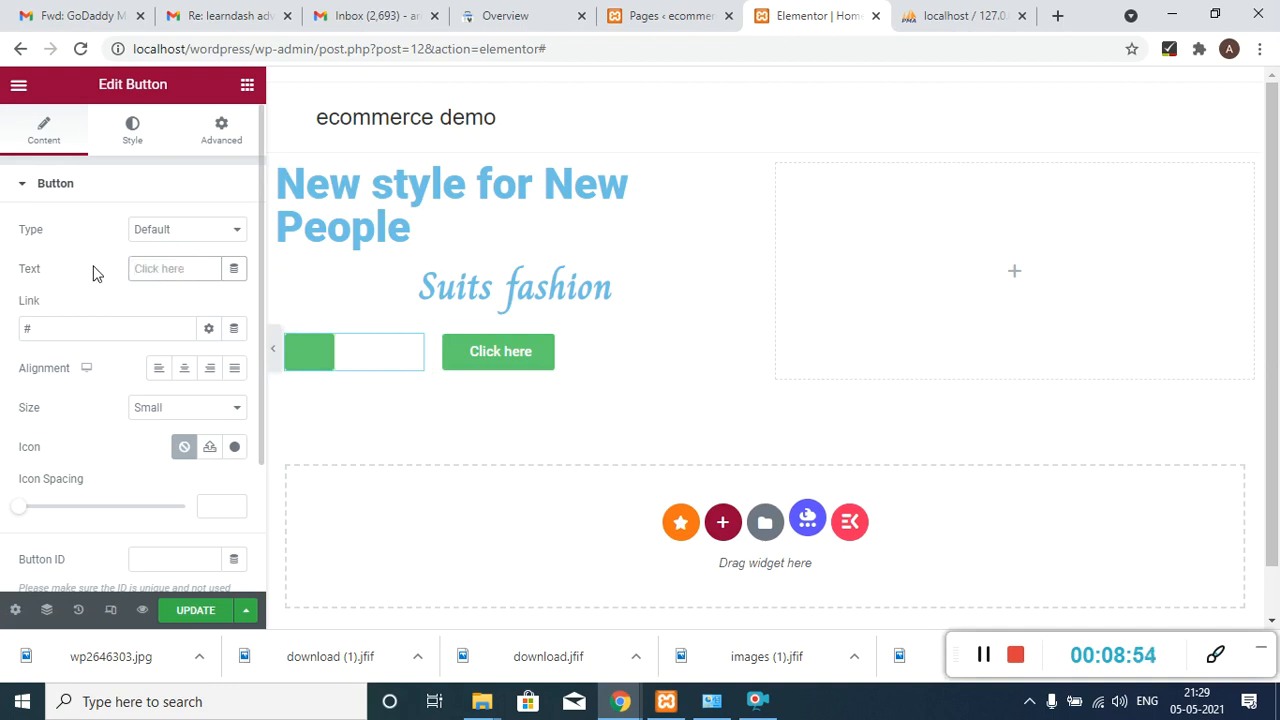
type("Show ")
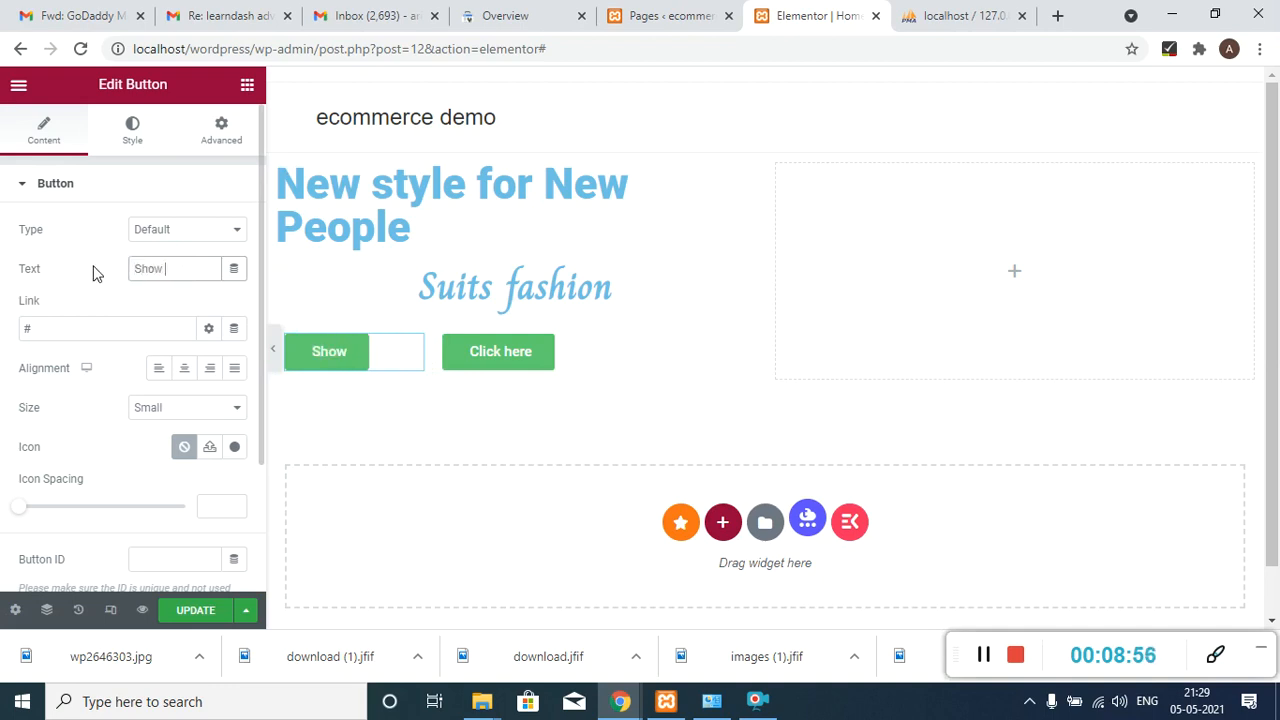
type("Now")
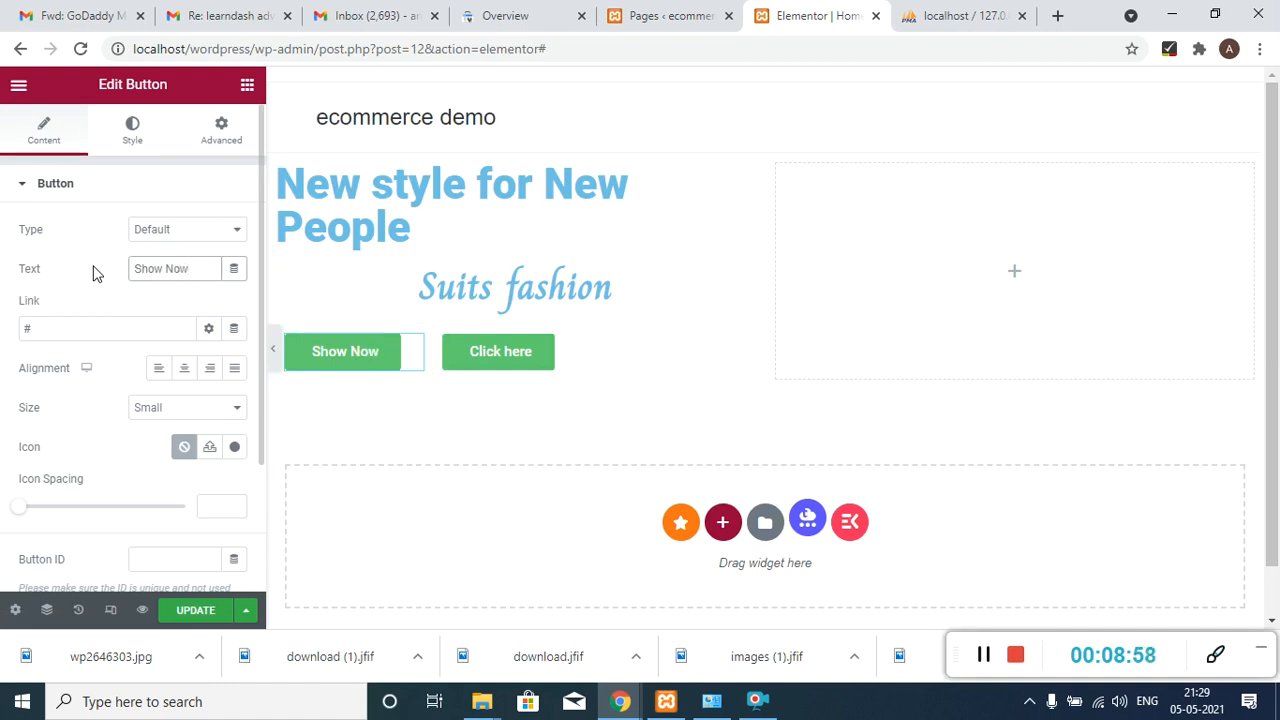
- Change the text of the button in the inner section's second column to "Contact Us"
left_click(500, 351)
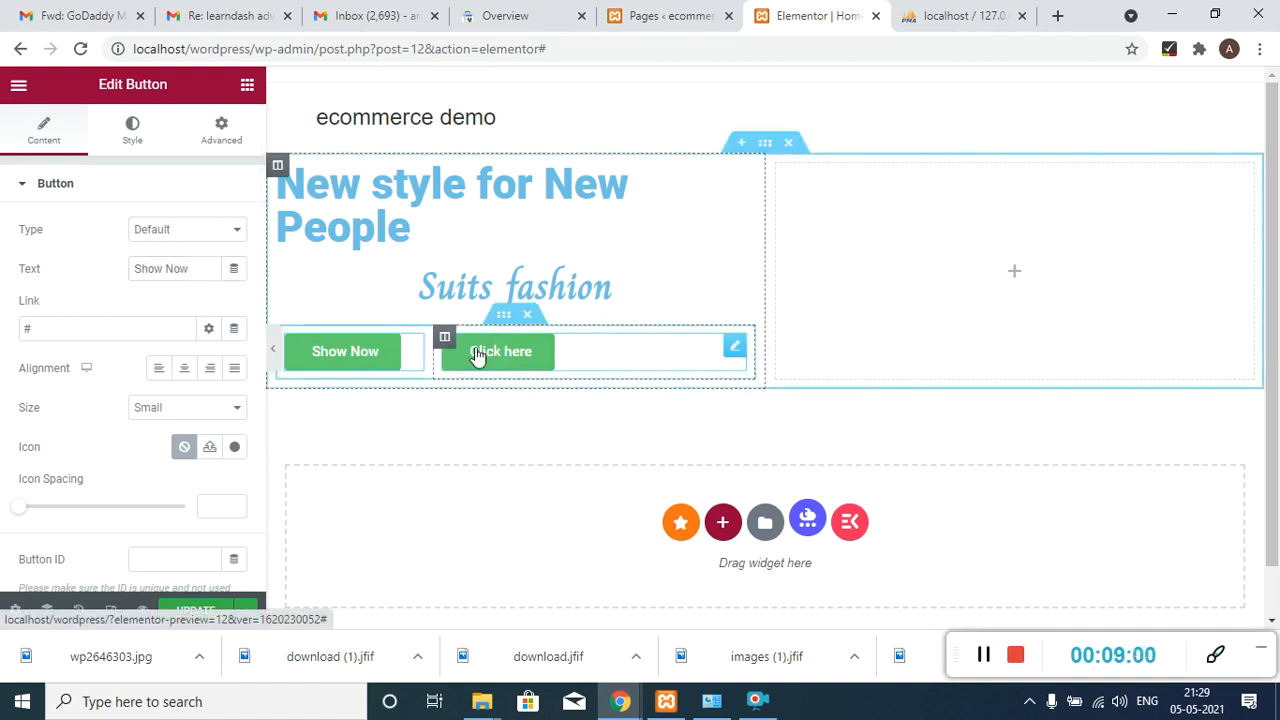
left_click_drag(197, 269, 128, 276)
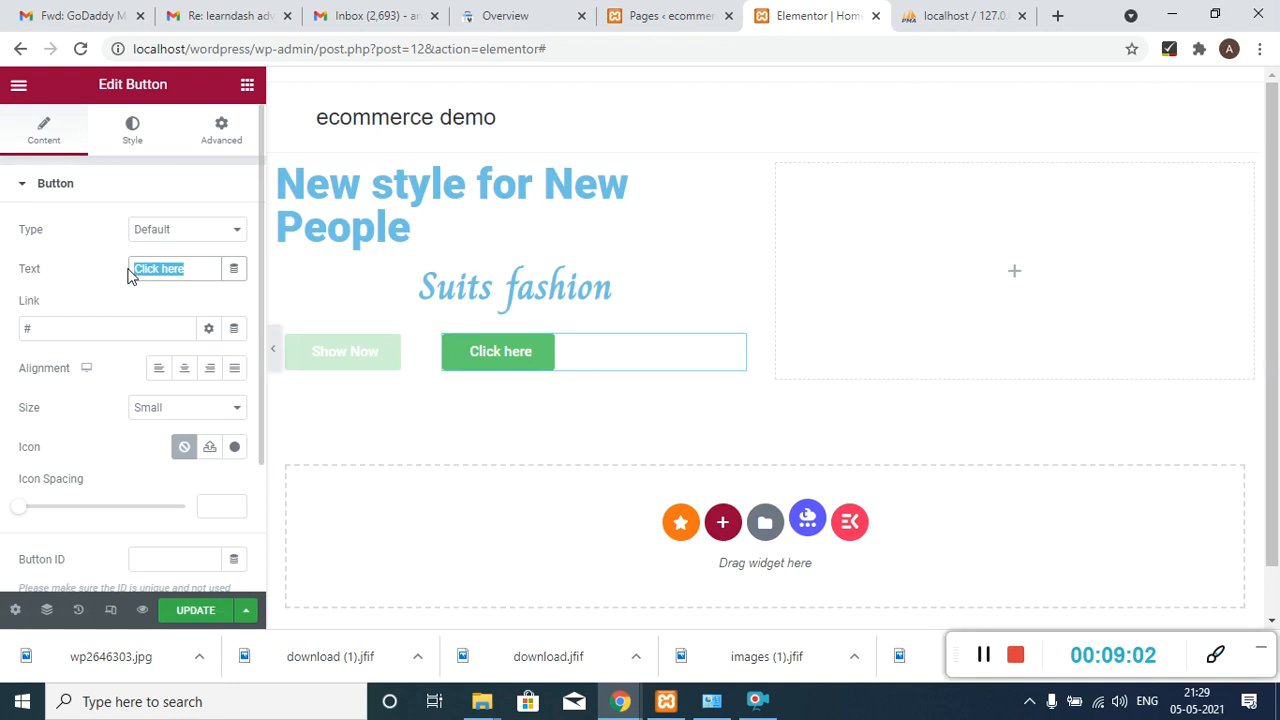
key("BackSpace")
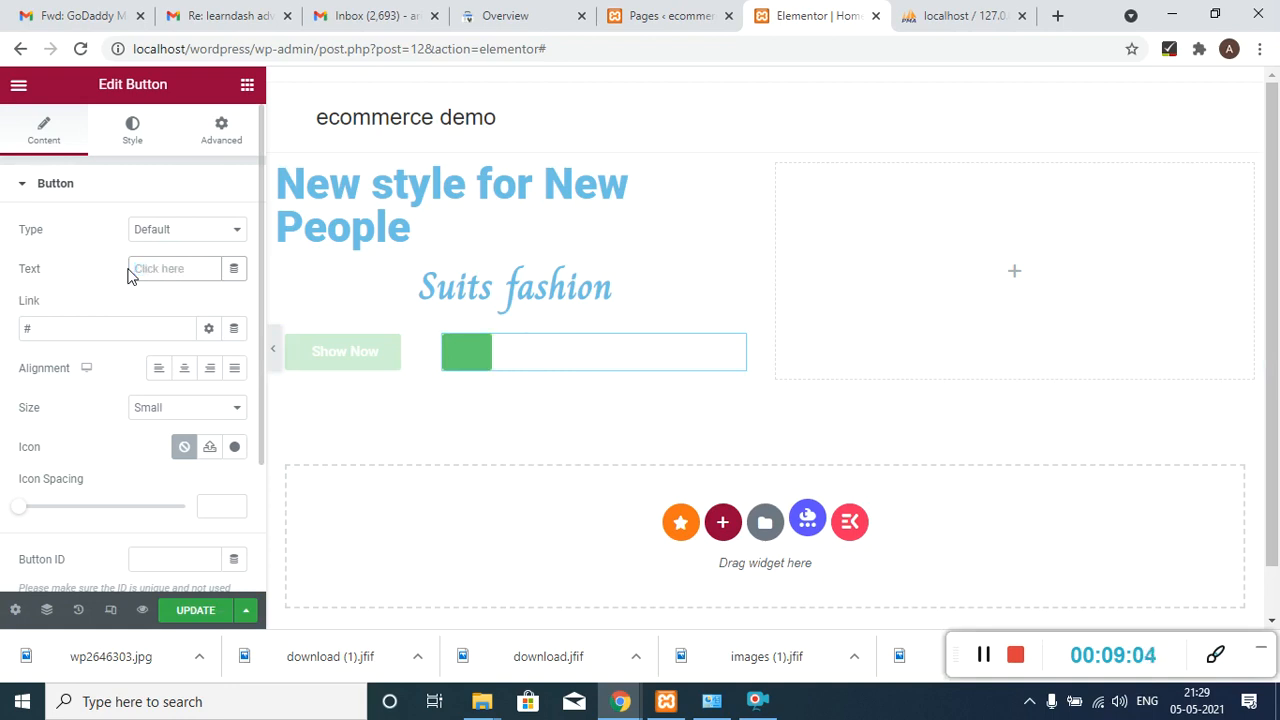
type("Contact Us")
- Make the "Show Now" button's background color fully transparent (#61CE7000)
mouse_move(366, 366)
left_click(418, 355)
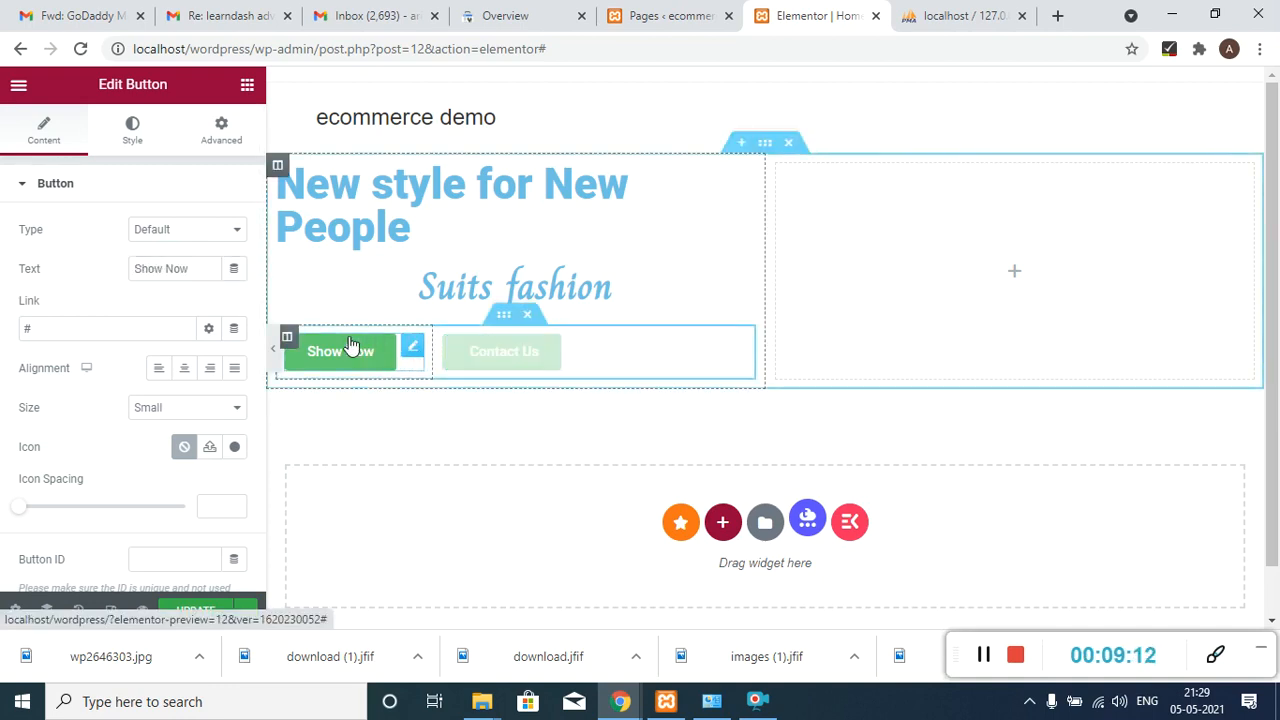
left_click(134, 140)
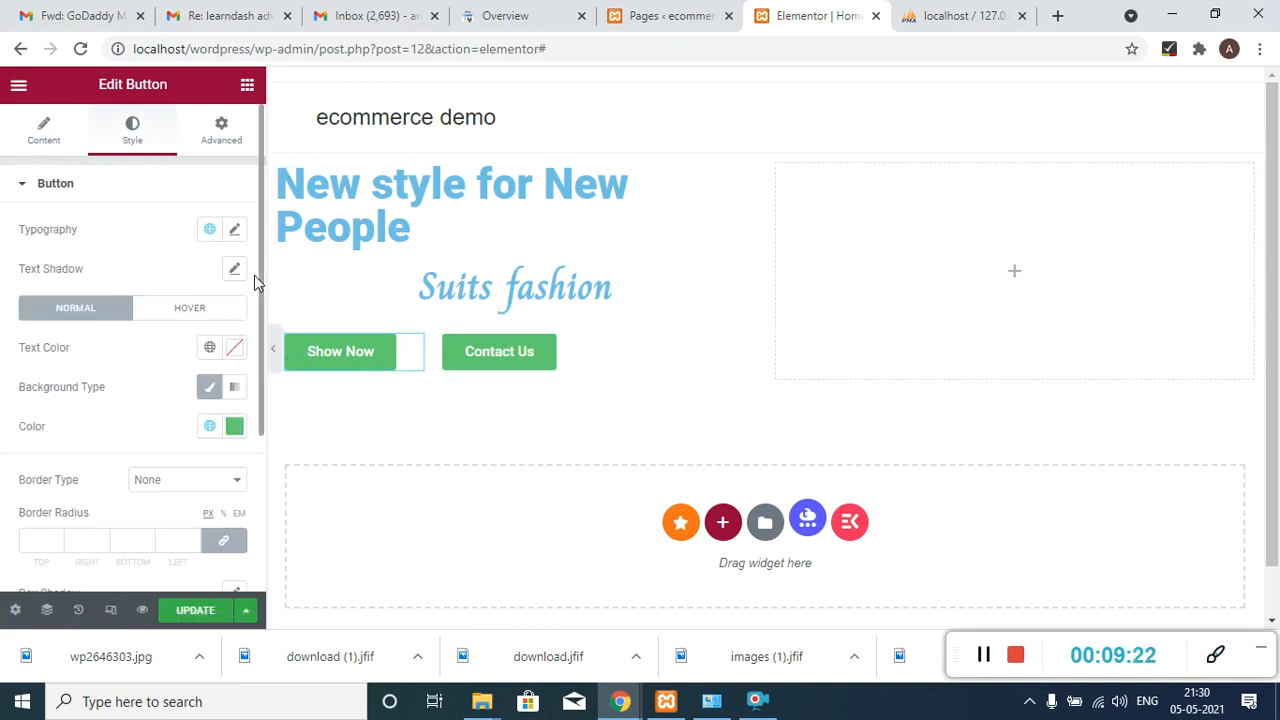
left_click(235, 428)
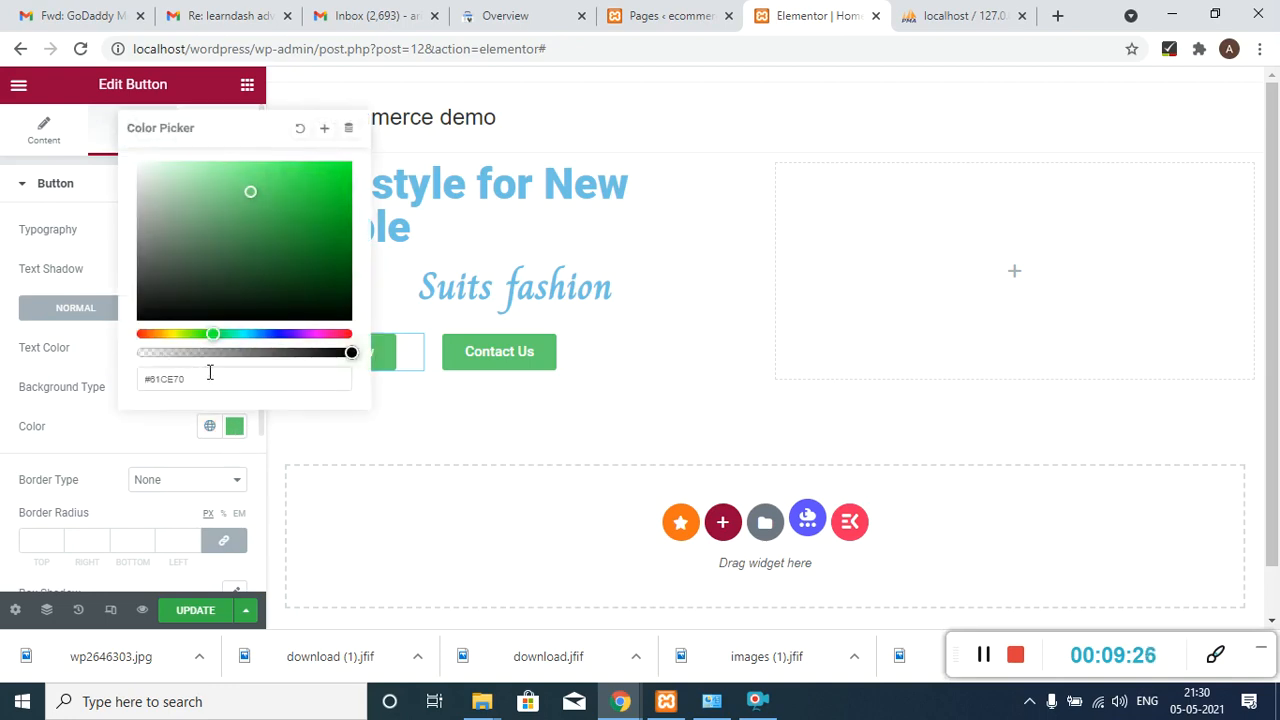
left_click_drag(352, 353, 121, 341)
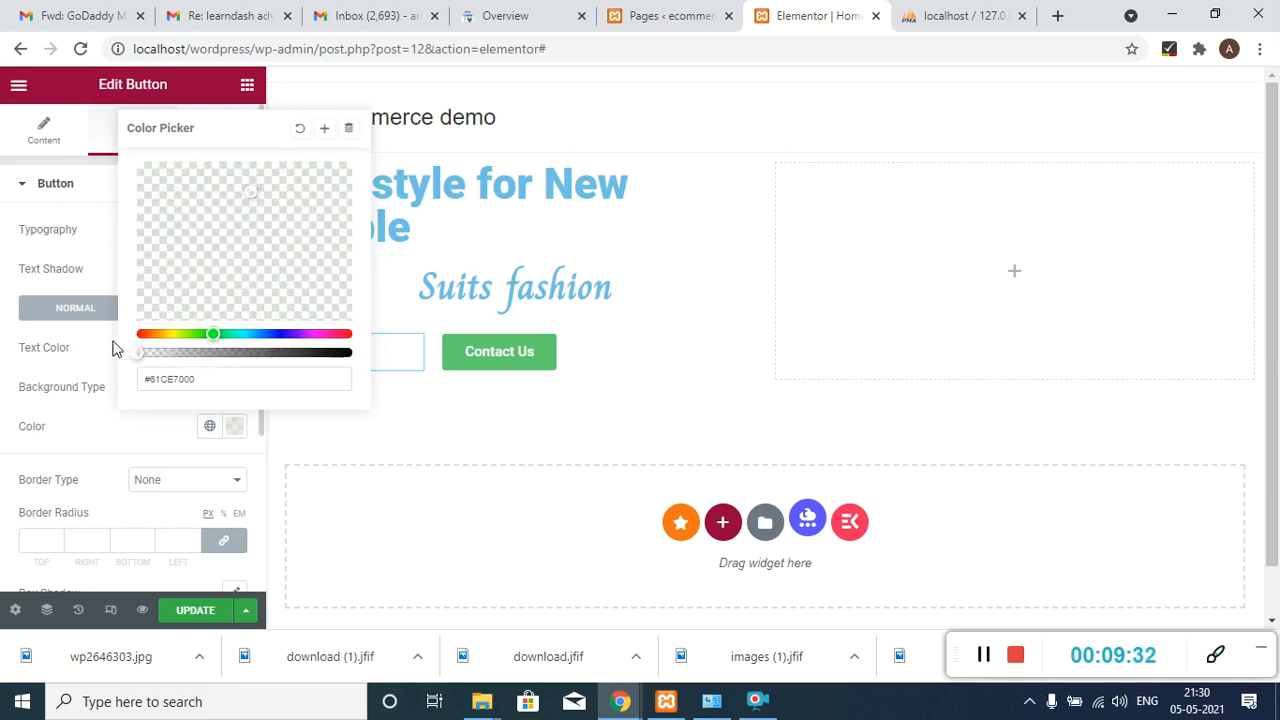
left_click(103, 341)
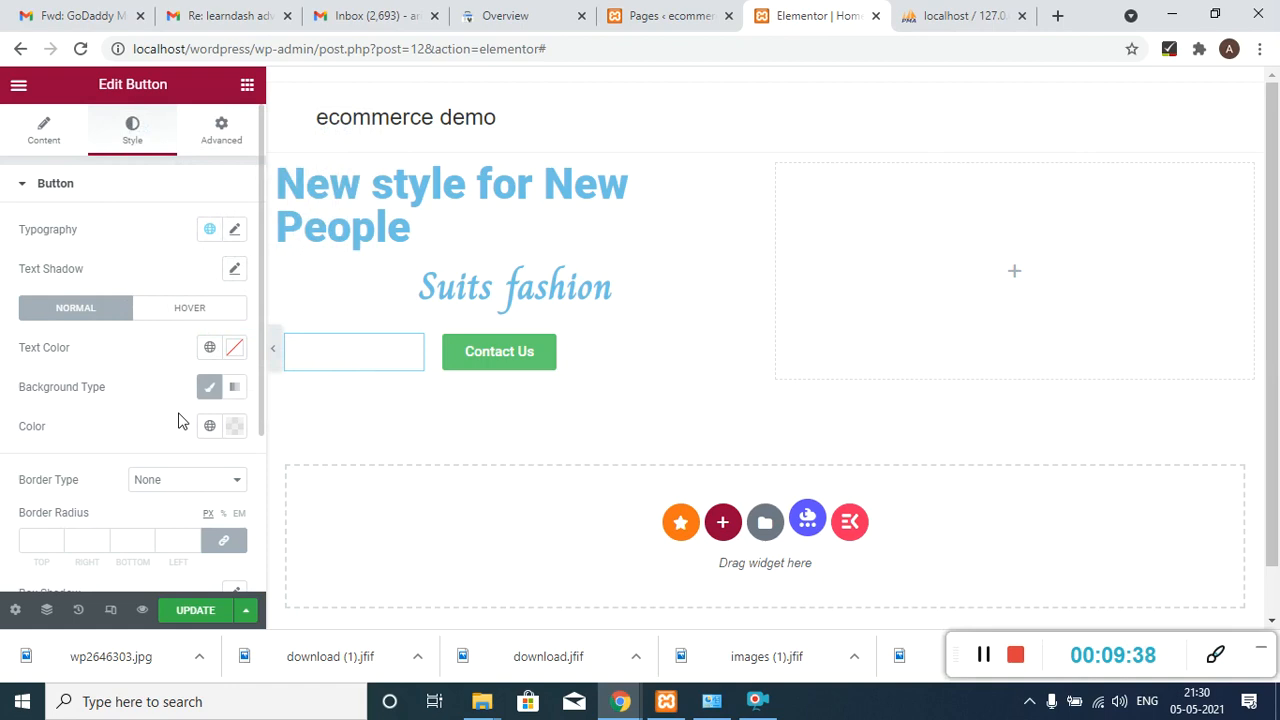
- Set the "Show Now" button's text color to near-black #090909
left_click(236, 349)
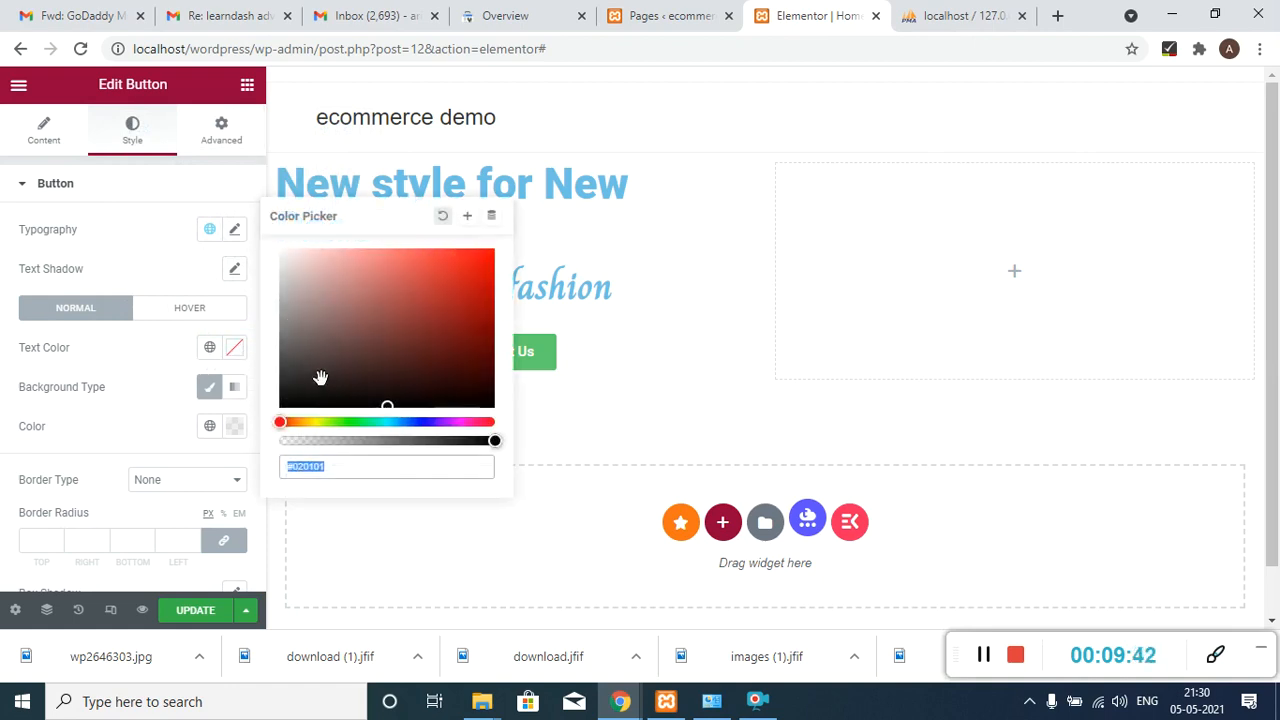
left_click(287, 401)
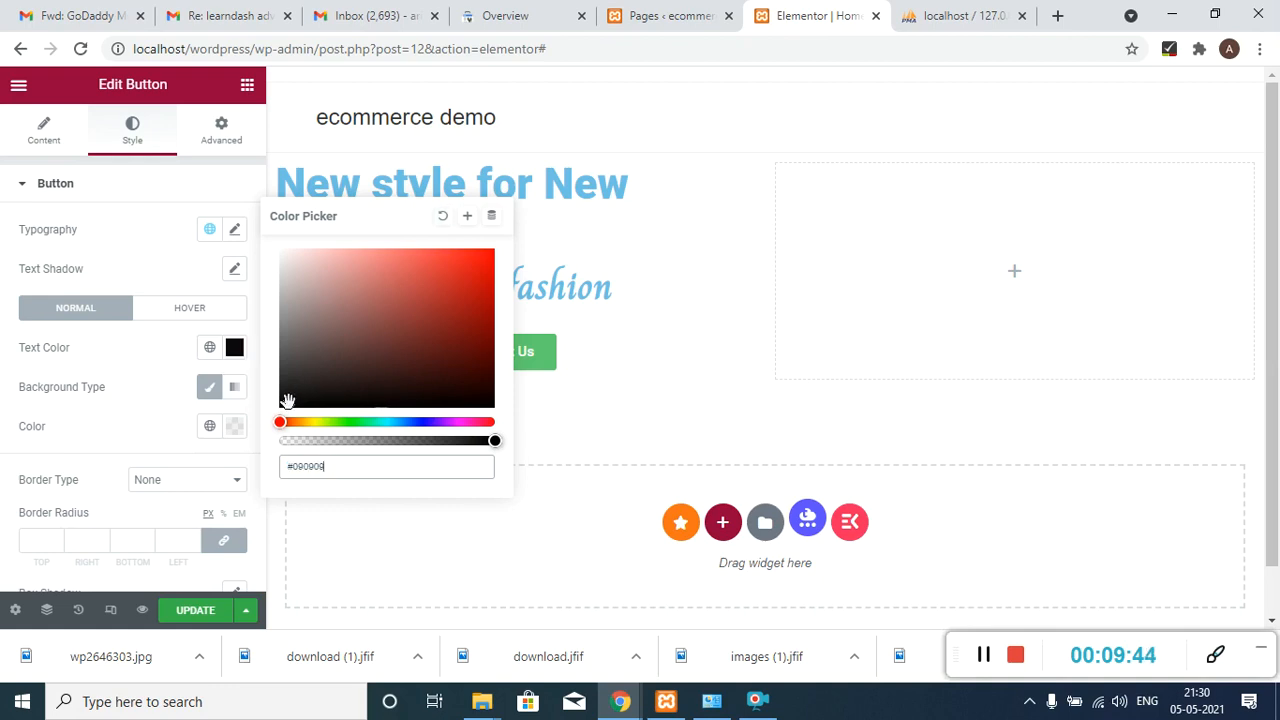
left_click(251, 372)
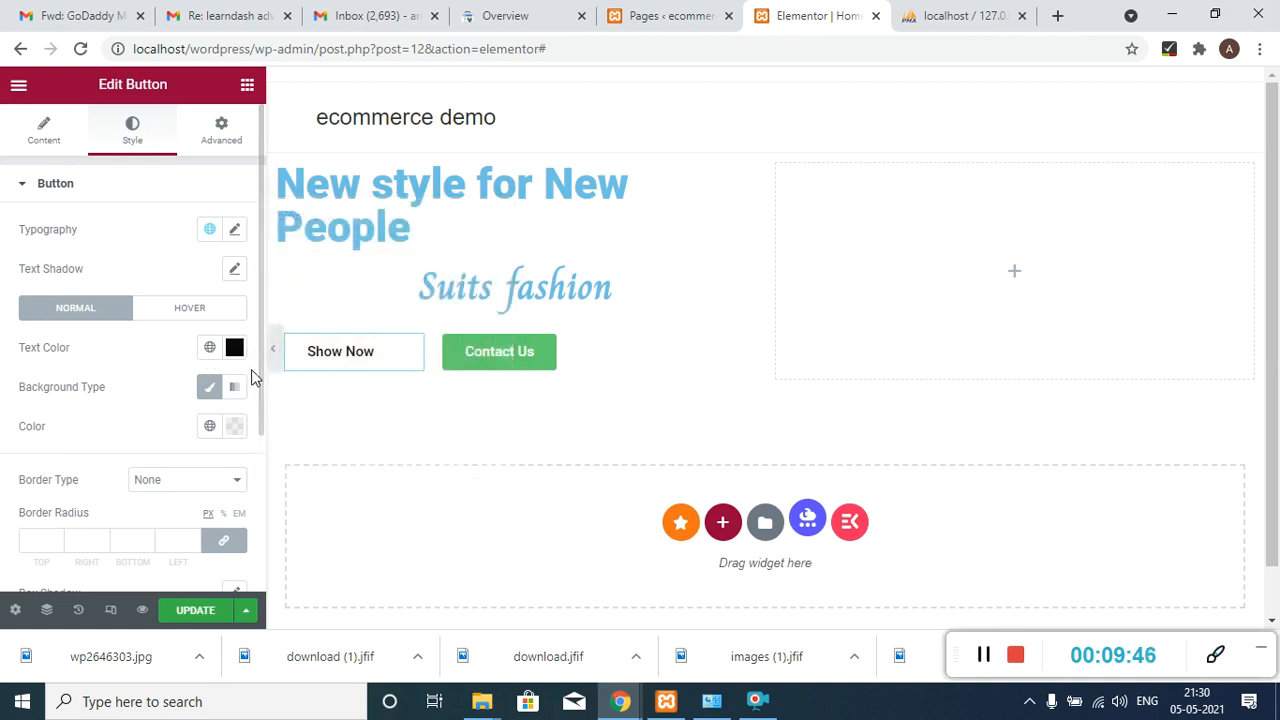
- Make the "Contact Us" button's background color fully transparent (#61CE7000)
left_click(532, 358)
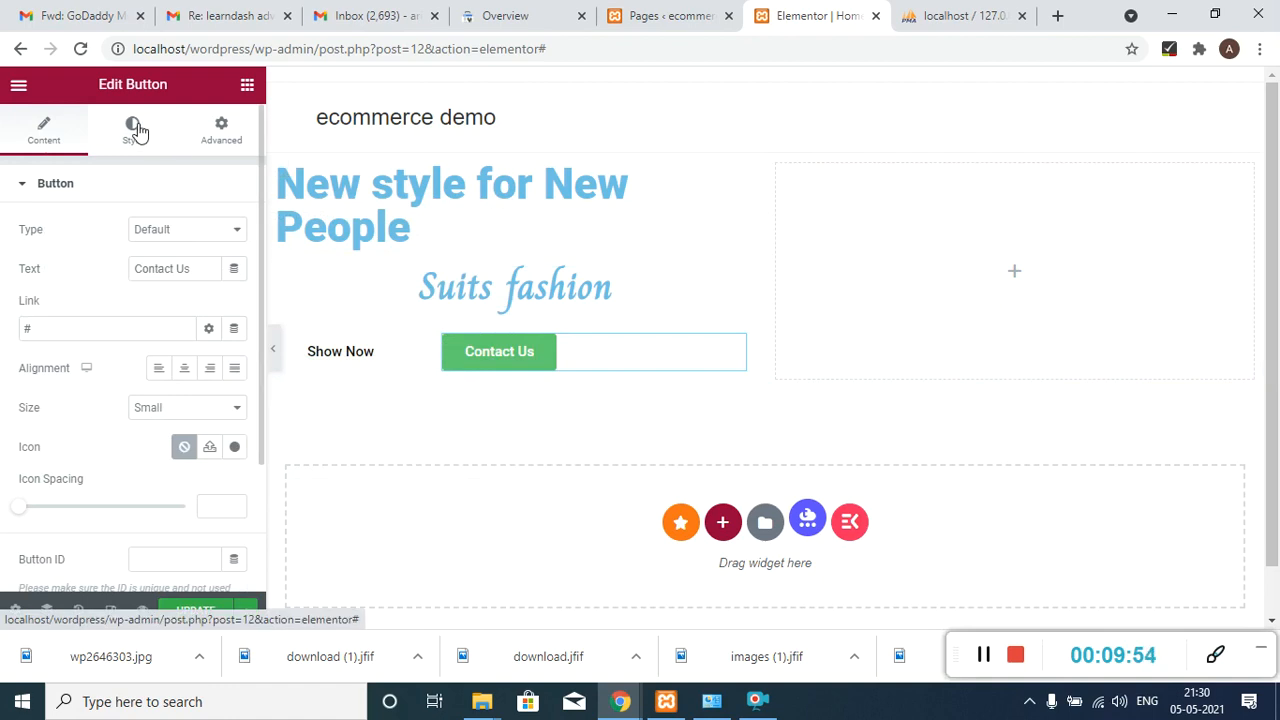
left_click(134, 128)
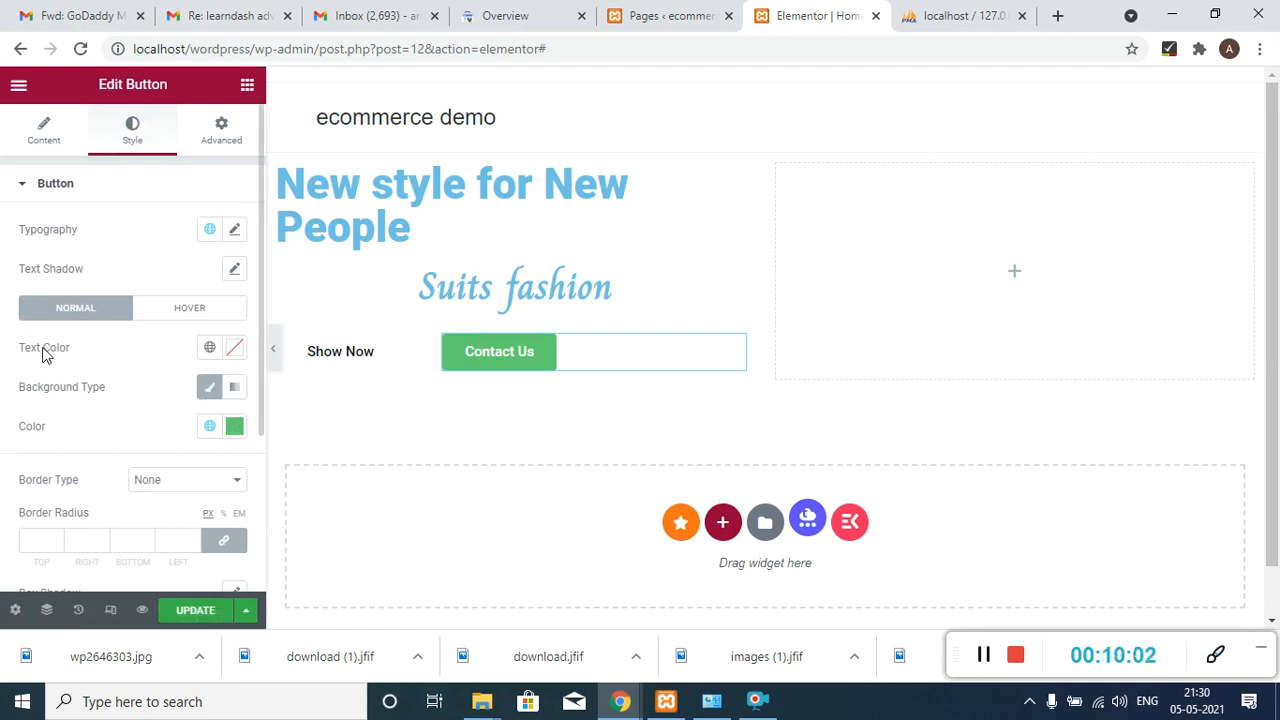
left_click(234, 426)
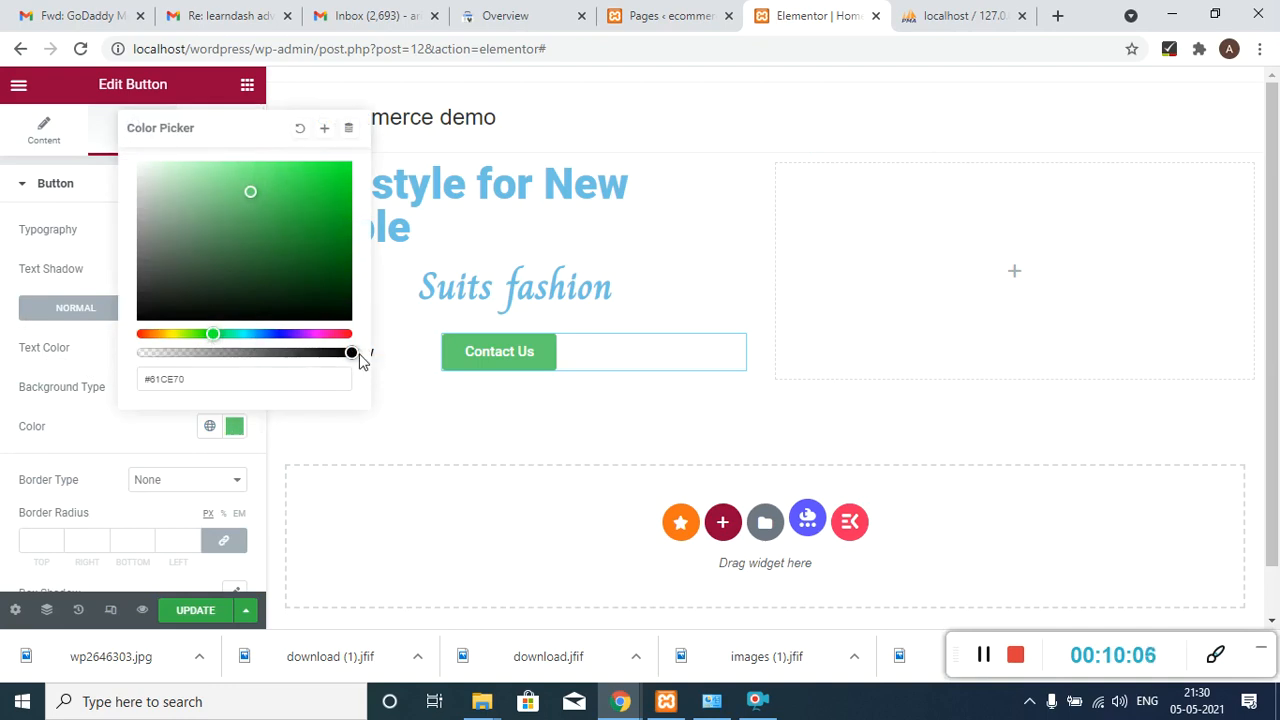
left_click_drag(351, 353, 135, 374)
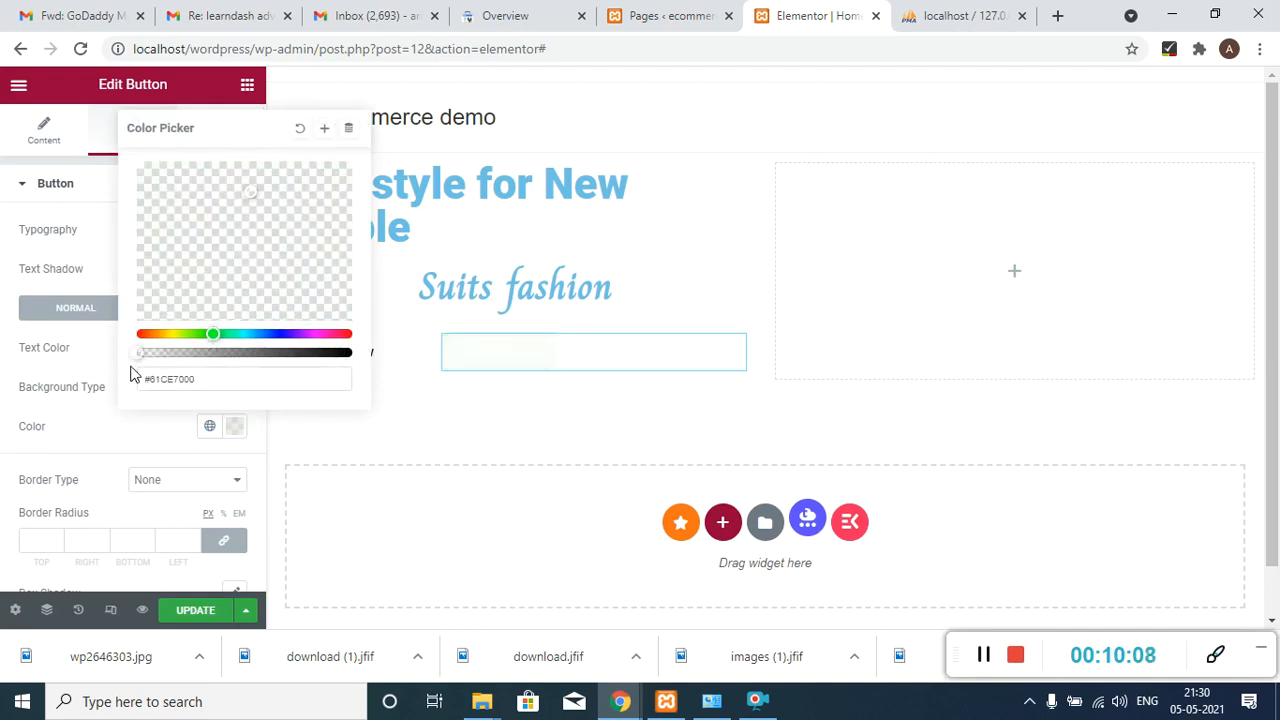
left_click(104, 347)
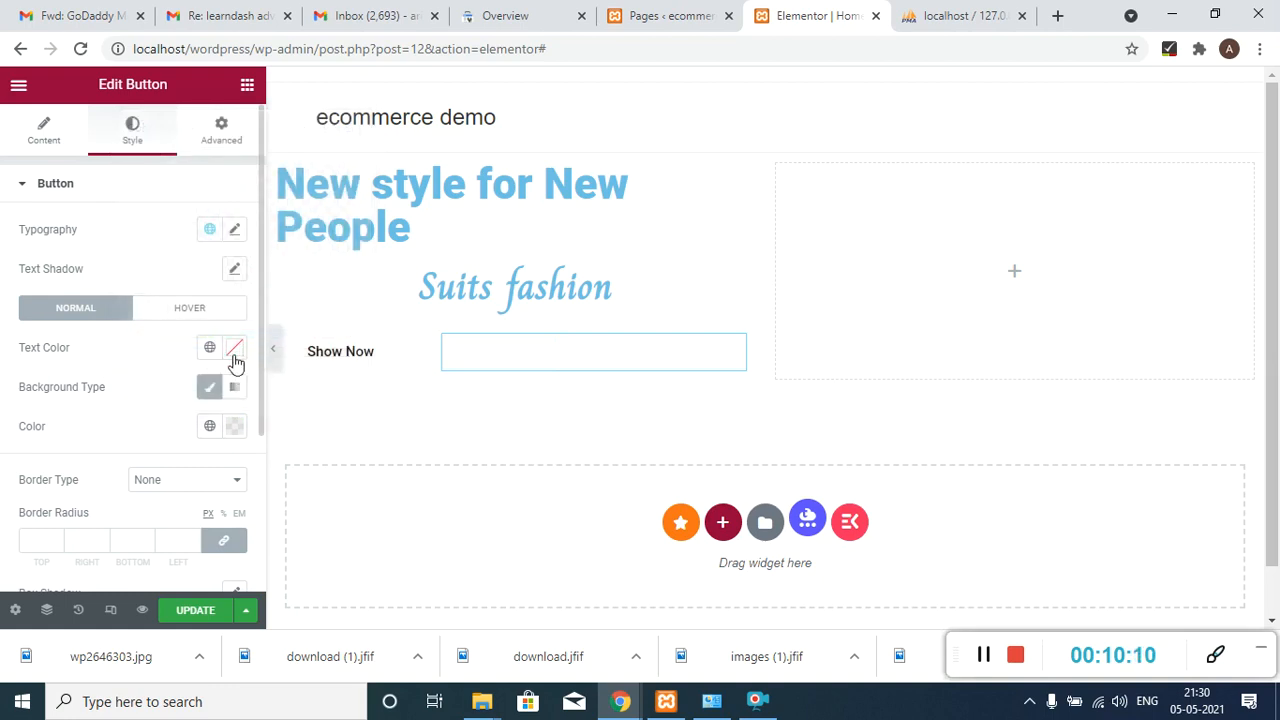
- Set the "Contact Us" button's text color to near-black #060606
left_click(235, 349)
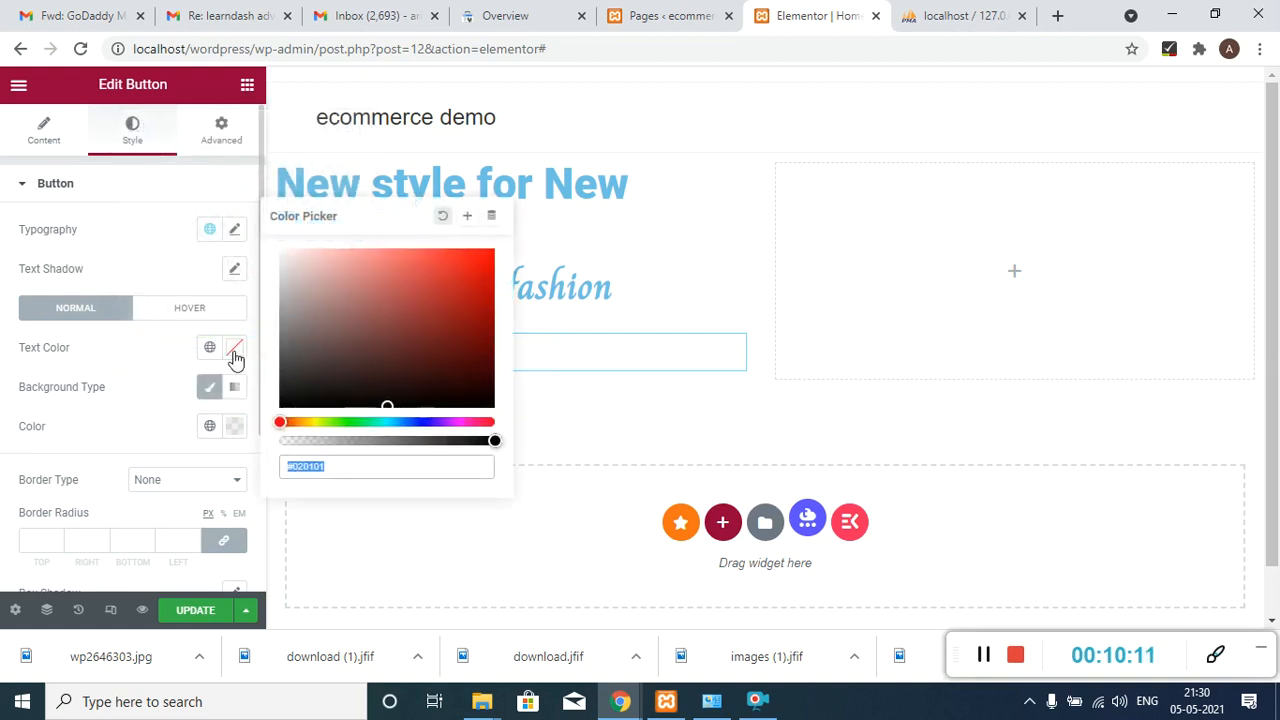
left_click(290, 401)
left_click_drag(296, 401, 278, 406)
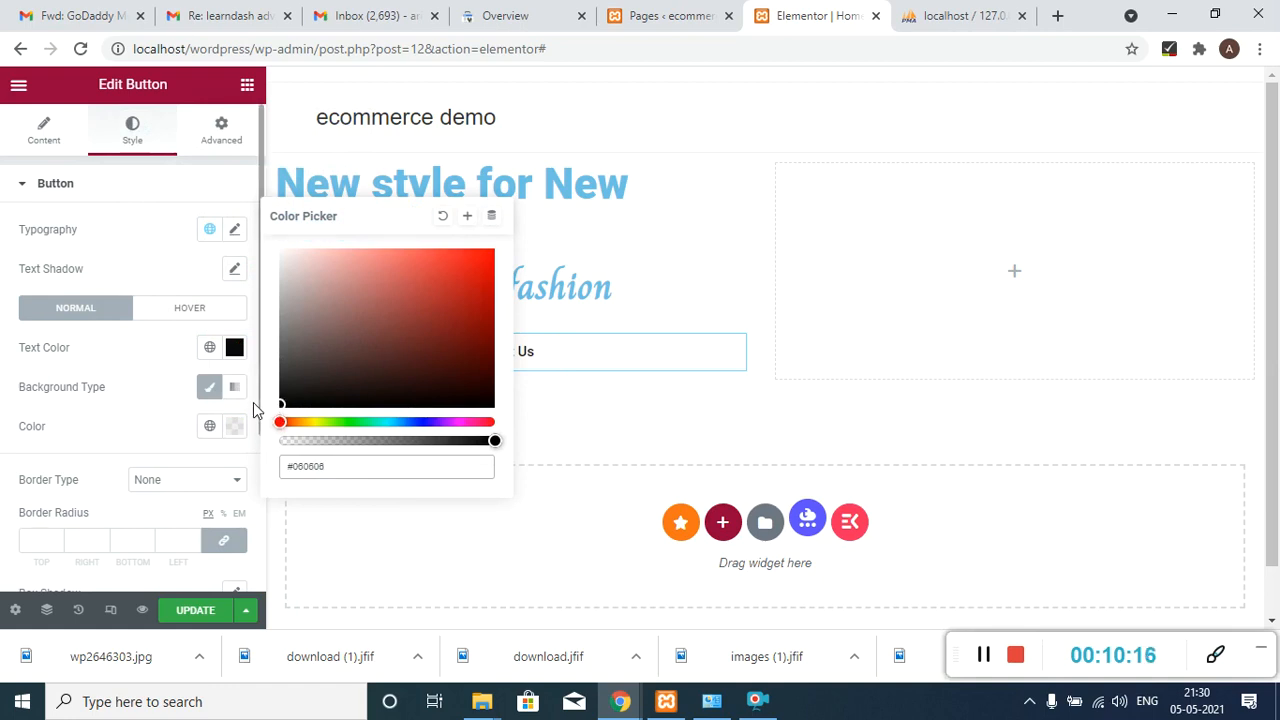
left_click(234, 352)
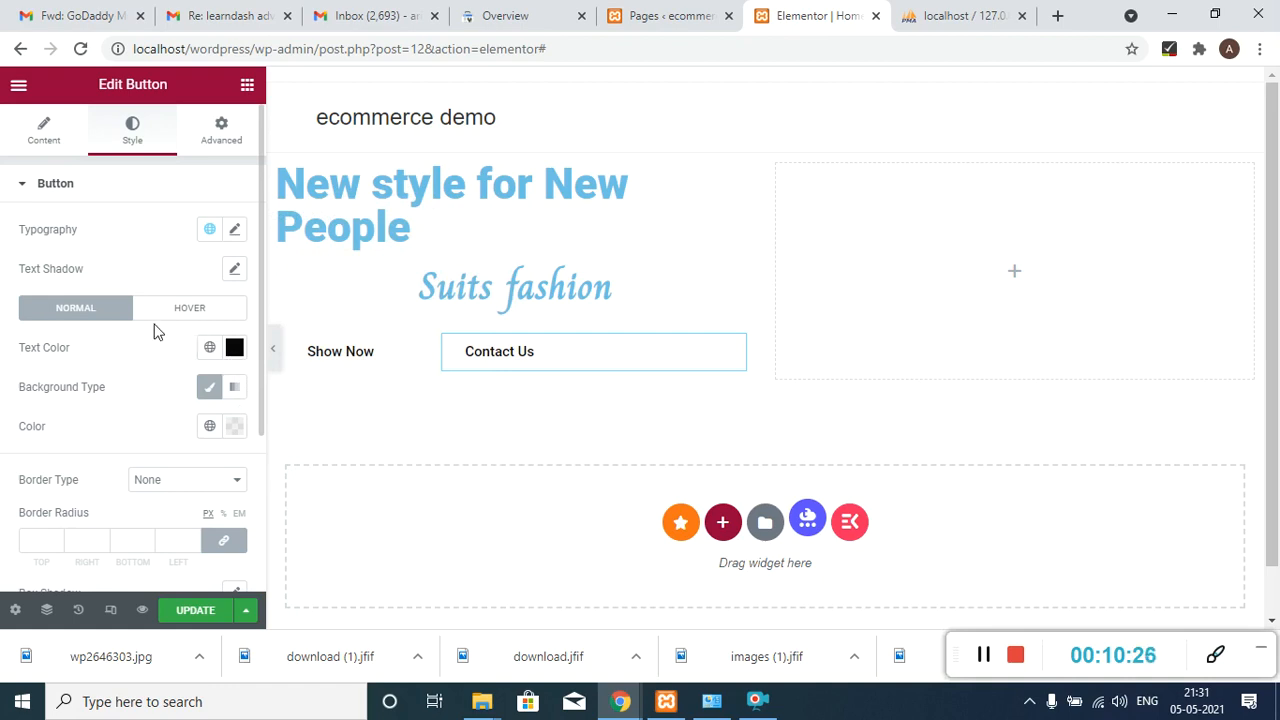
- Give the "Contact Us" button a solid border with a width of 2 on all sides
left_click(200, 481)
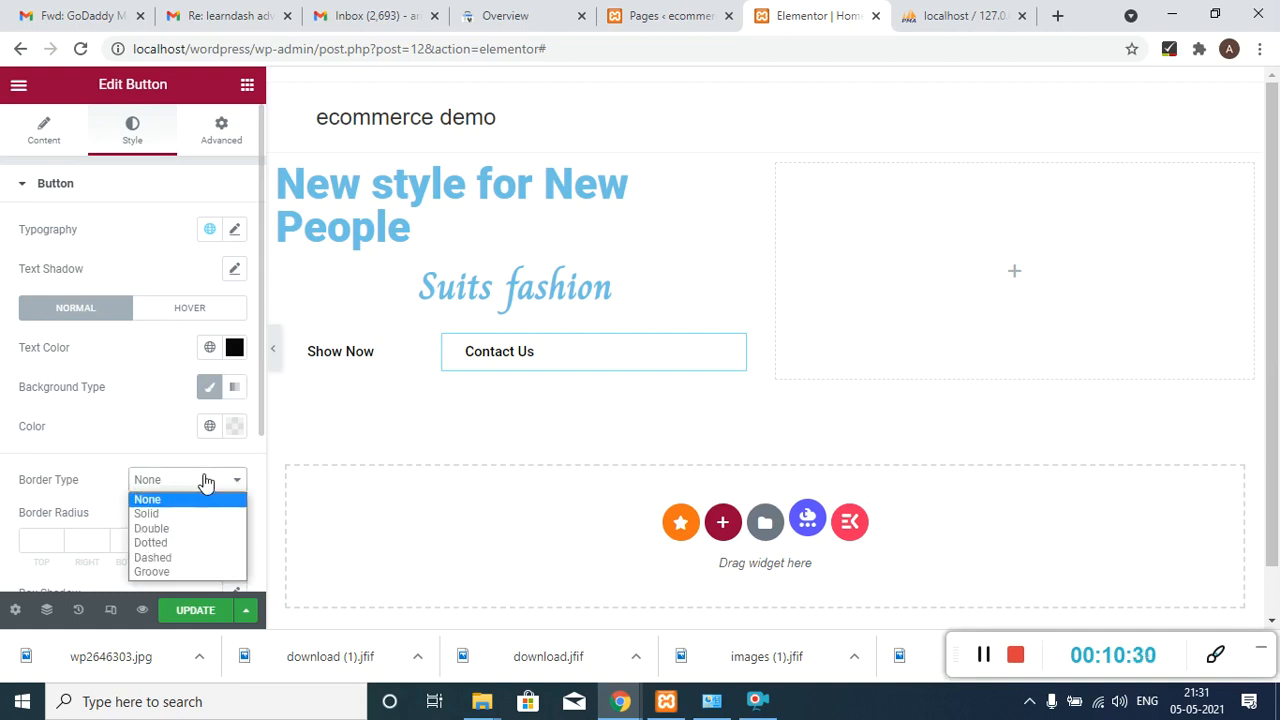
left_click(204, 512)
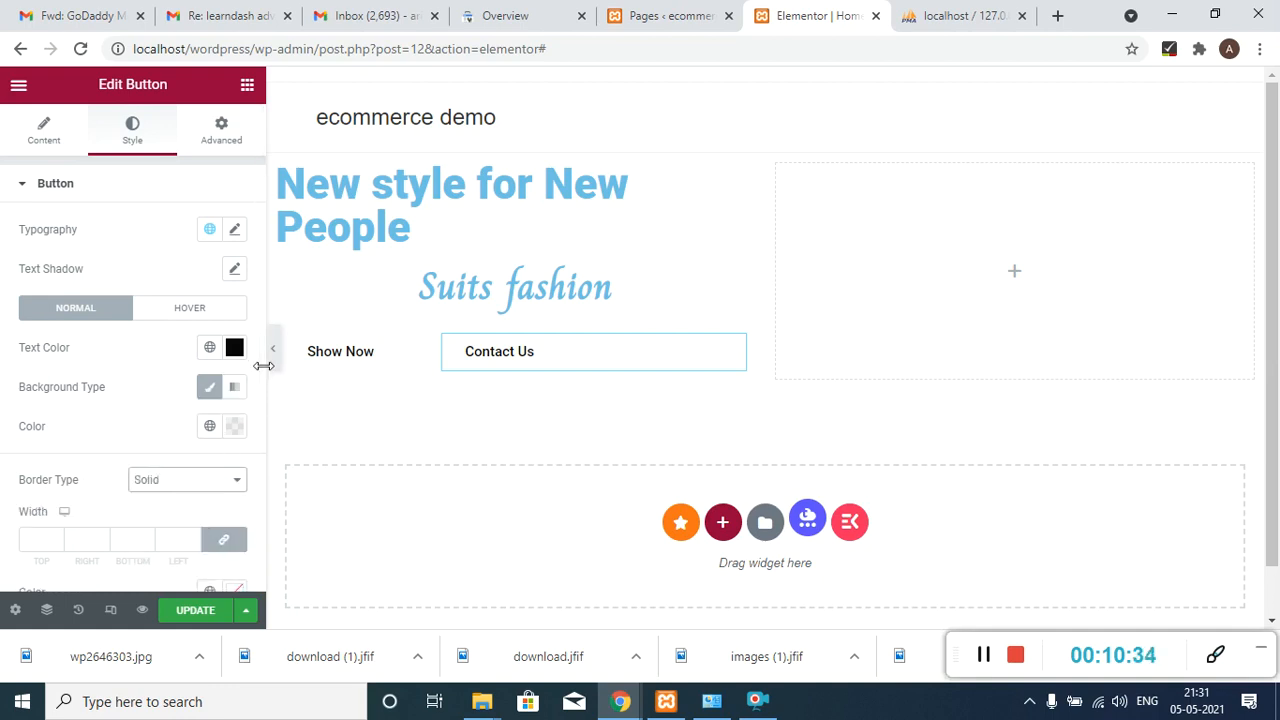
left_click_drag(259, 365, 259, 420)
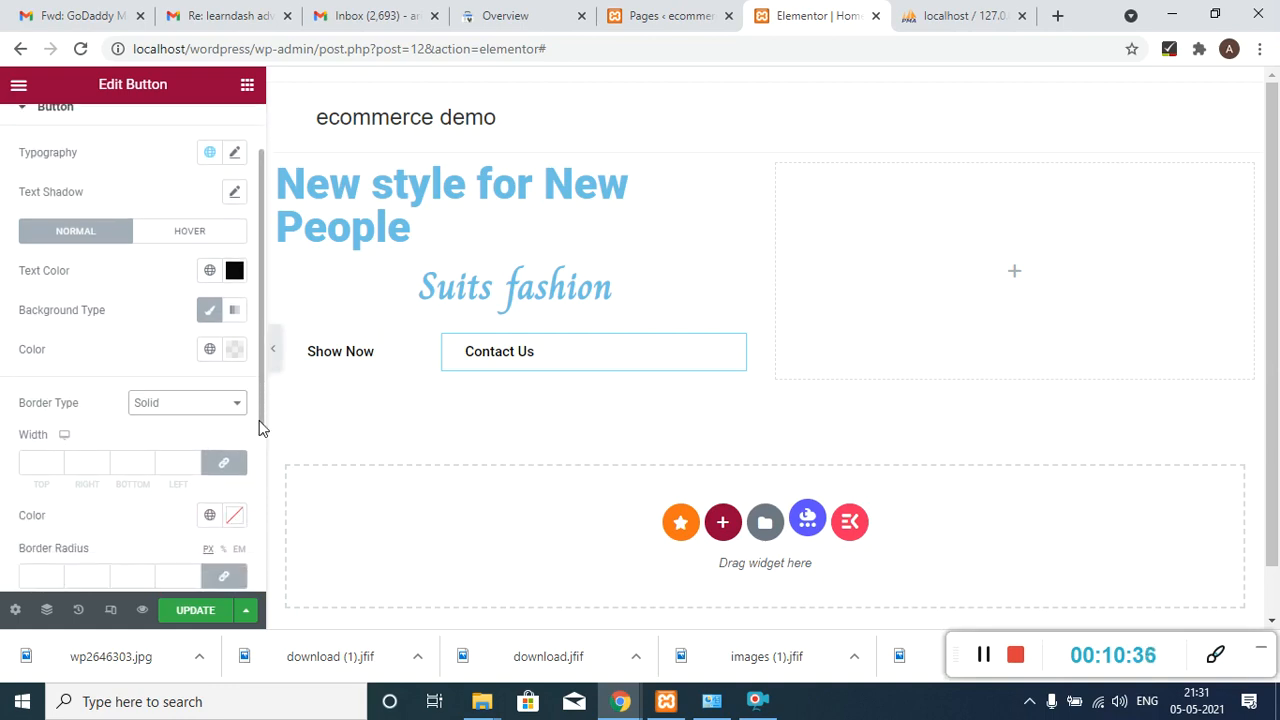
left_click(36, 461)
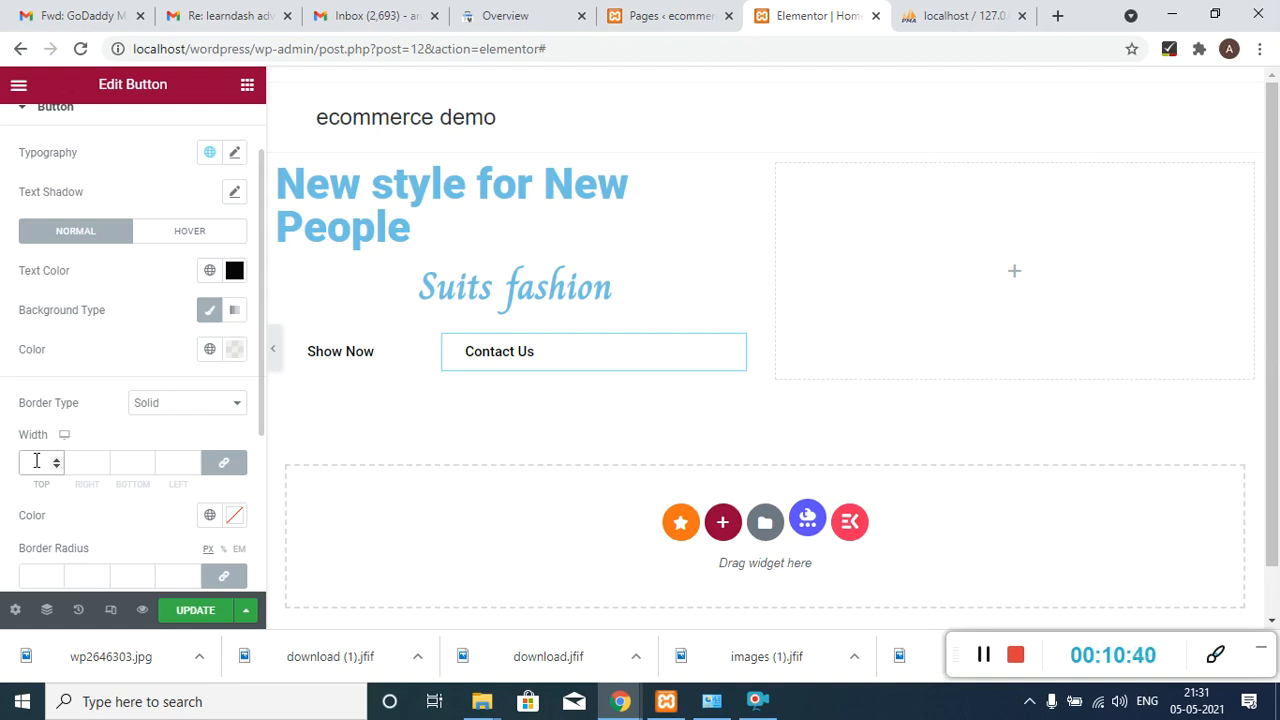
type("1")
key("Up")
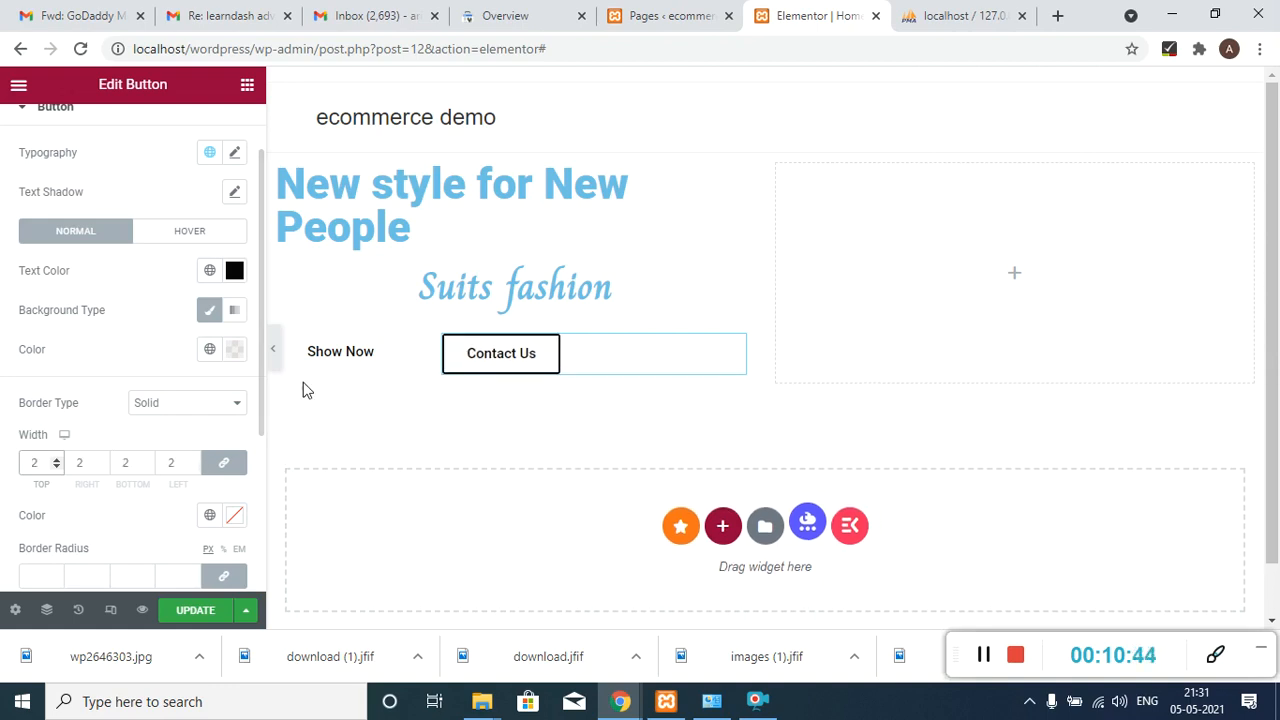
- Give the "Show Now" button a solid border with a width of 2 on all sides
left_click(329, 371)
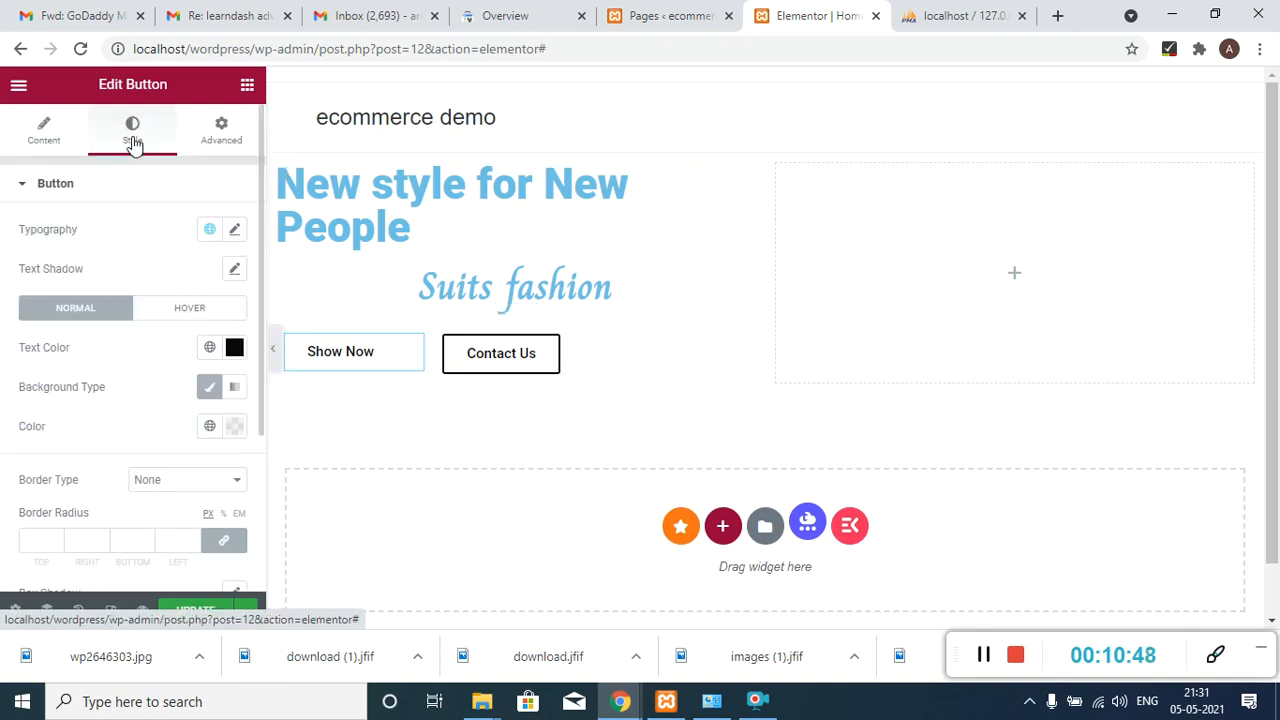
left_click(183, 480)
left_click(185, 514)
left_click(44, 541)
type("2")
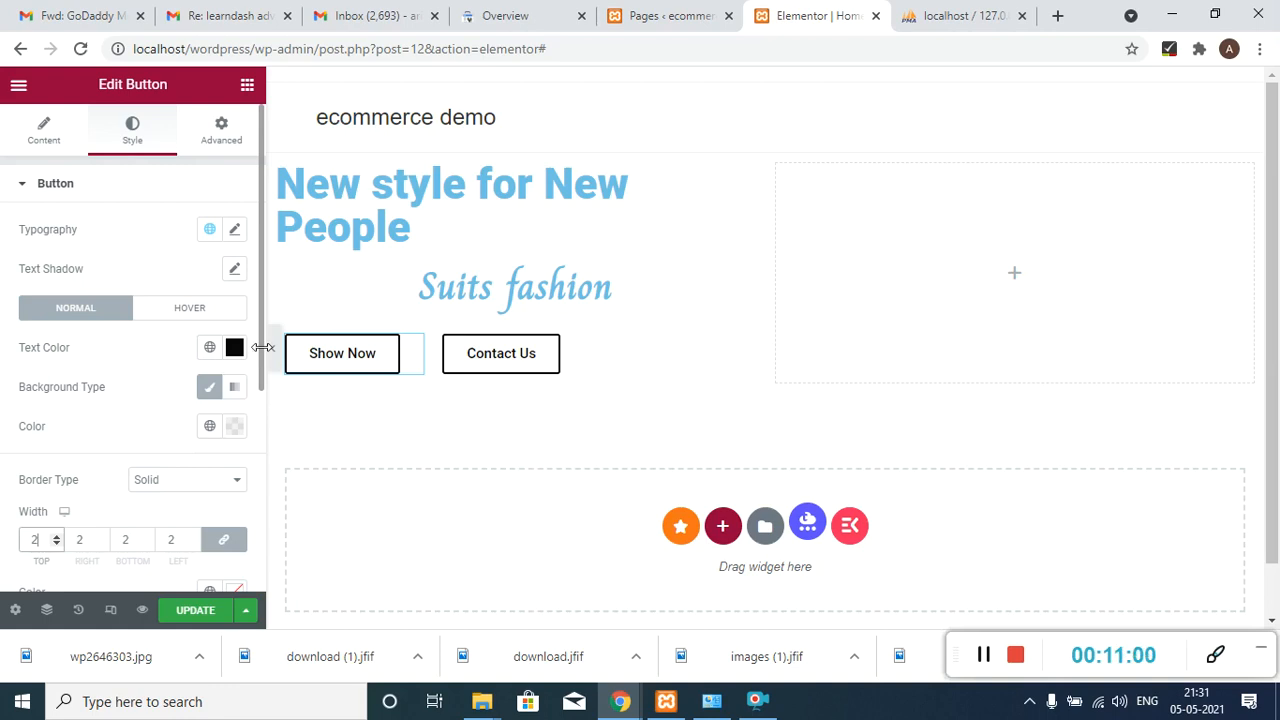
- Clear the classic background type of the "Show Now" button
left_click_drag(263, 355, 260, 543)
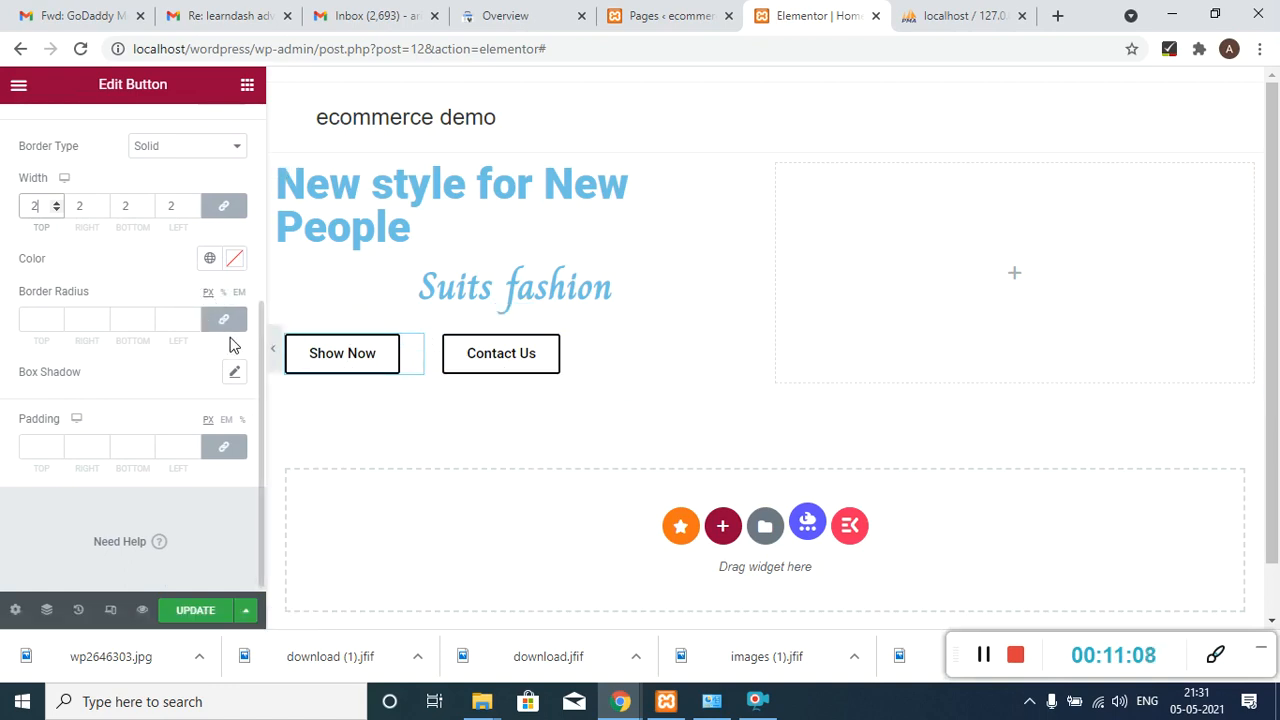
scroll(262, 417, "up", 1)
left_click_drag(262, 417, 271, 277)
scroll(223, 309, "down", 1)
scroll(217, 282, "up", 1)
scroll(215, 289, "down", 1)
left_click(216, 292)
left_click(215, 290)
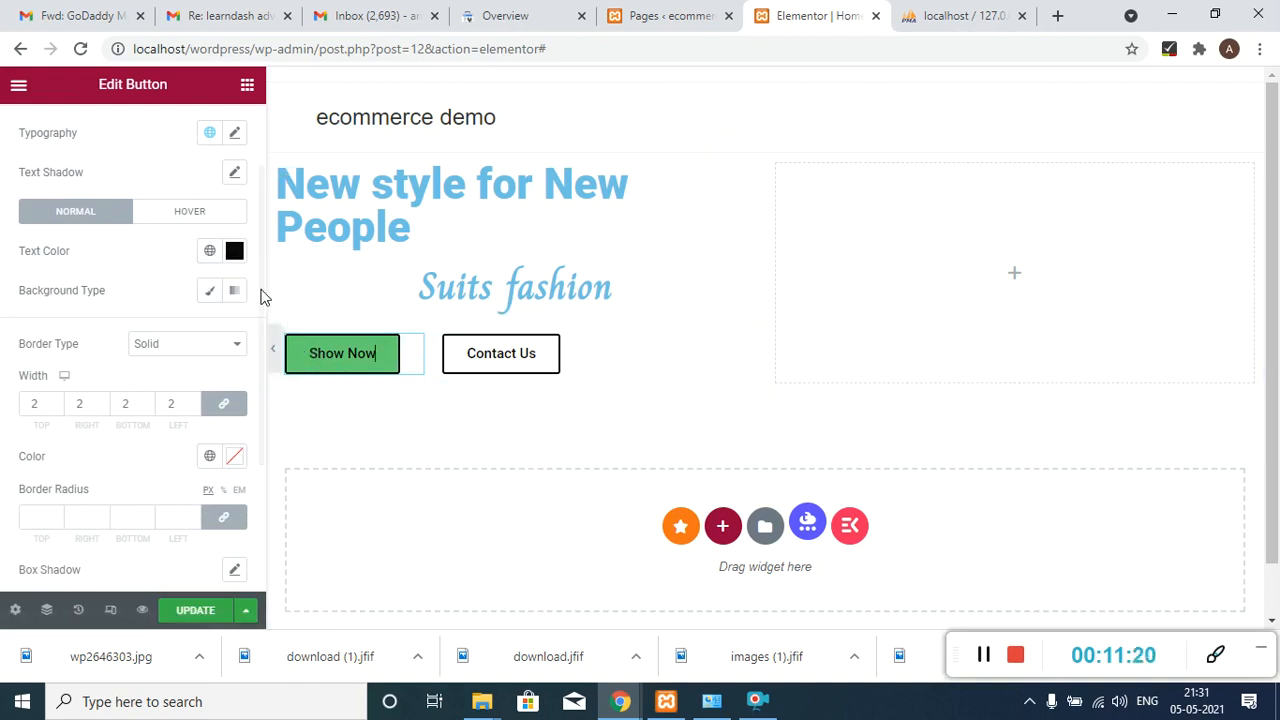
- Make the "Show Now" button's border color fully transparent (#02010100) and update the page
mouse_move(260, 321)
left_mouse_down()
mouse_move(256, 443)
mouse_move(272, 302)
left_mouse_up()
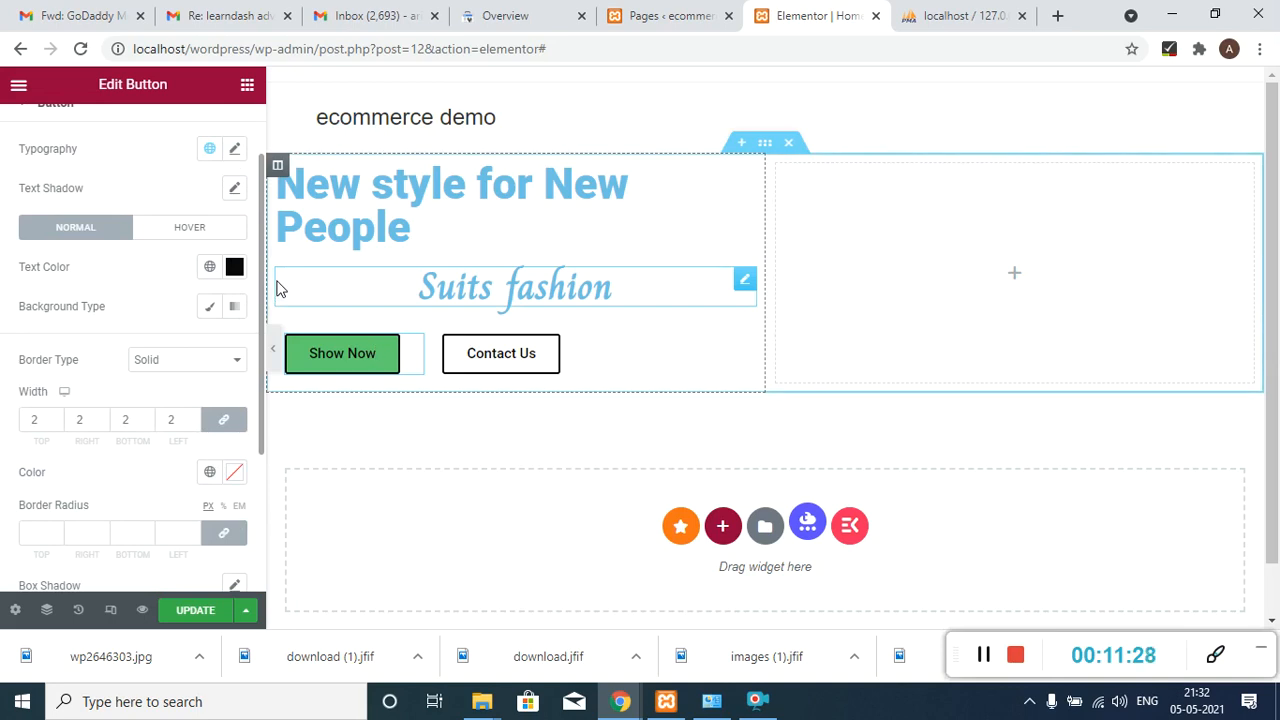
scroll(263, 263, "up", 2)
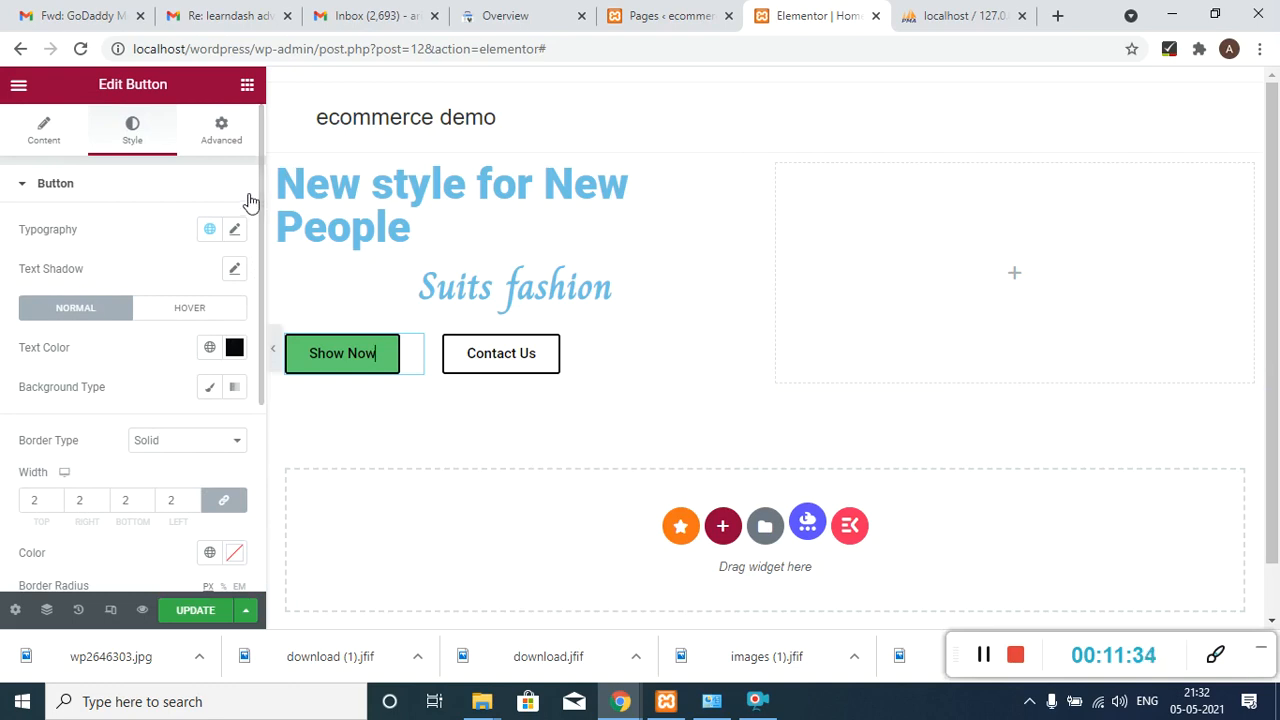
left_click(41, 131)
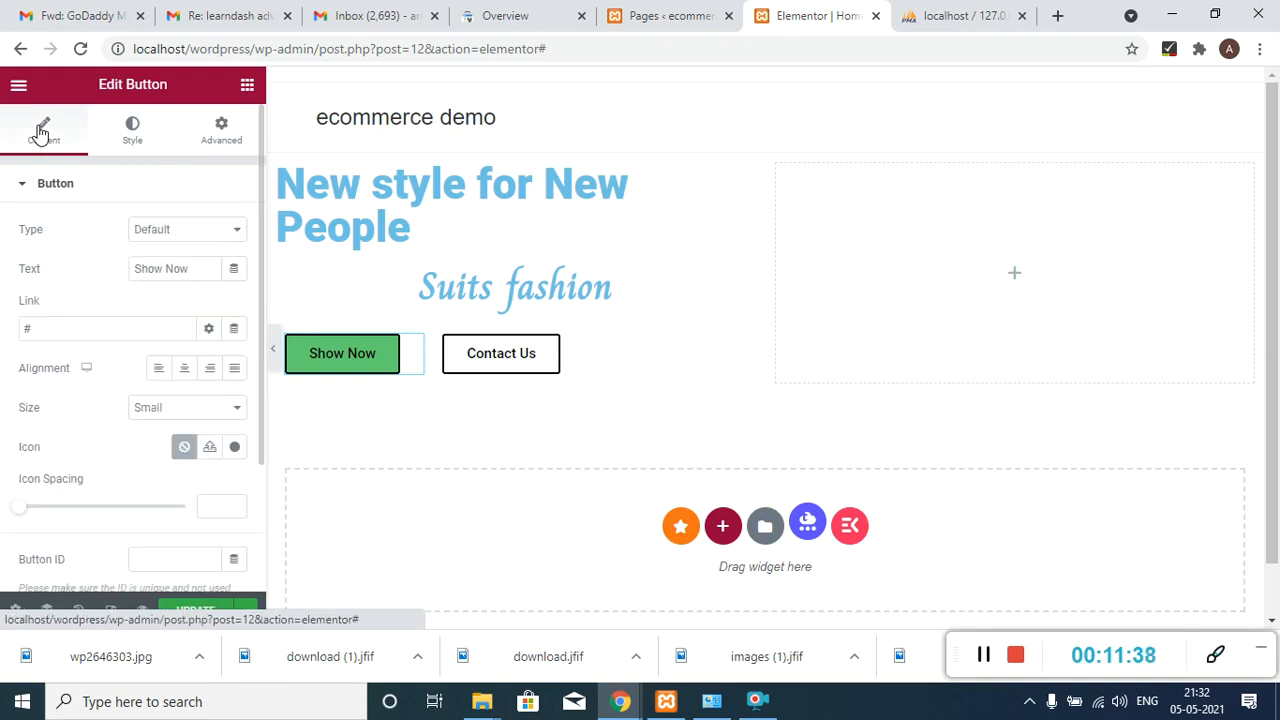
left_click(134, 130)
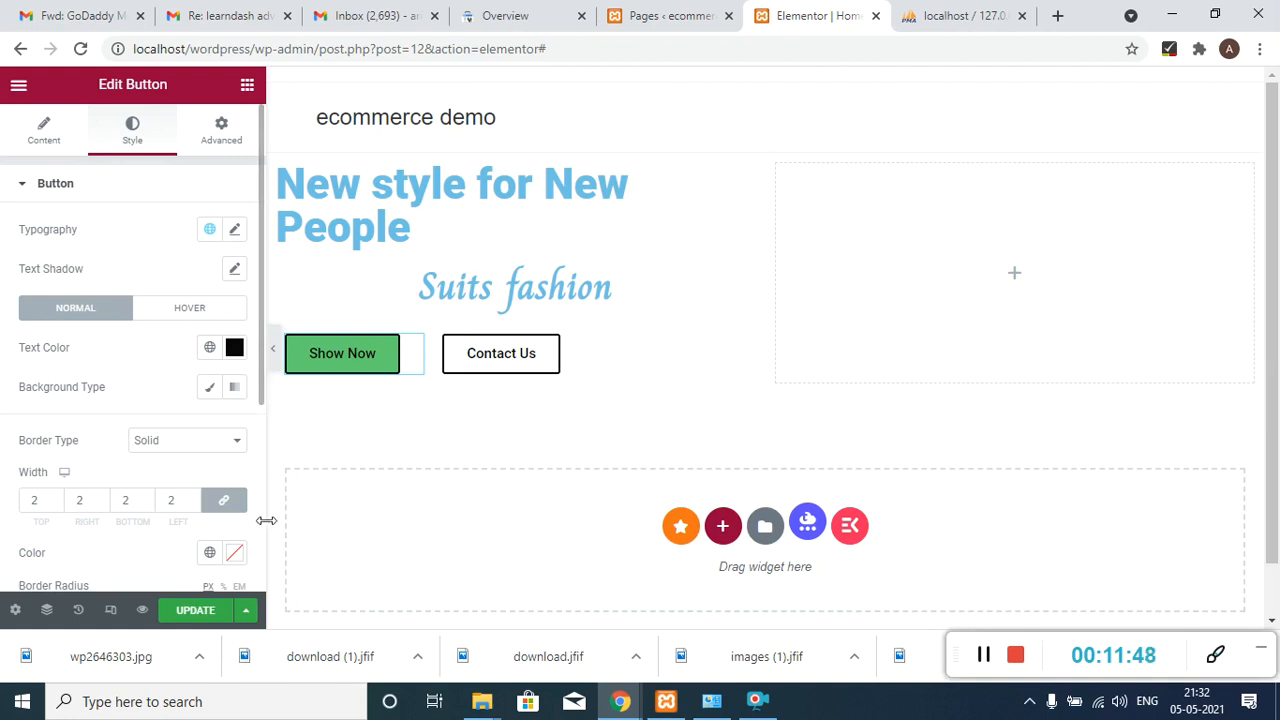
left_click(236, 556)
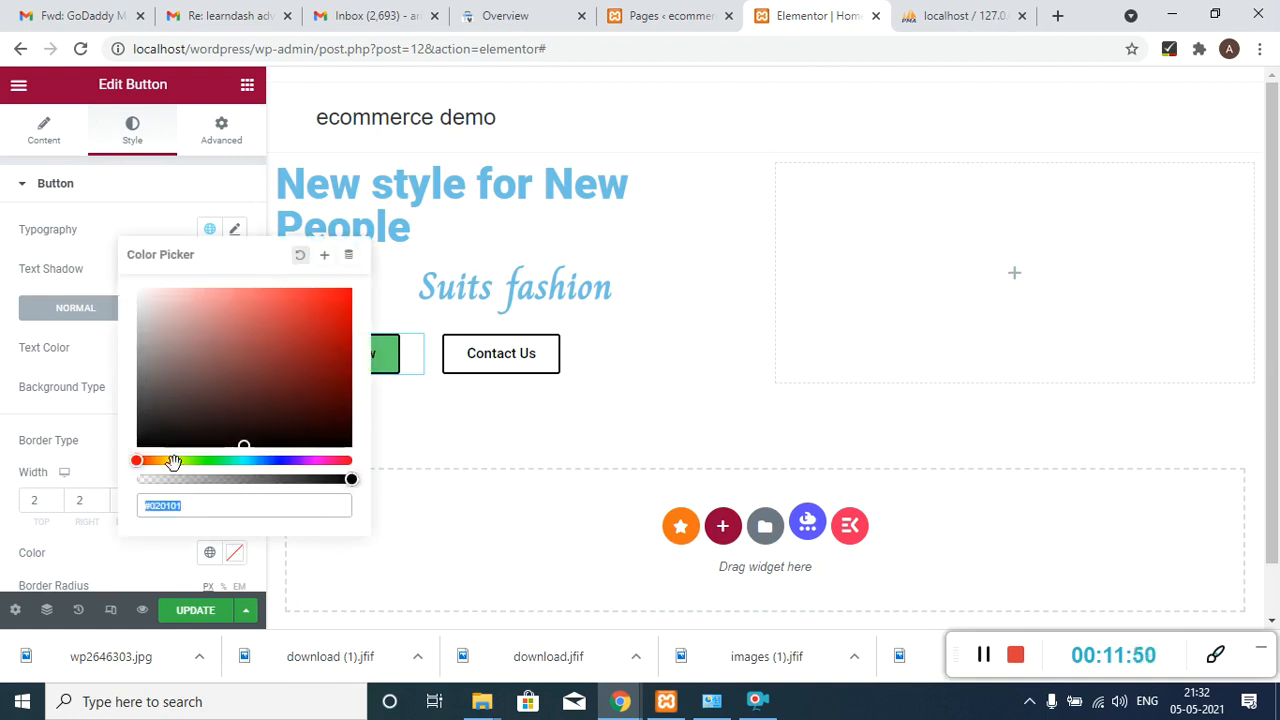
left_click_drag(351, 479, 131, 461)
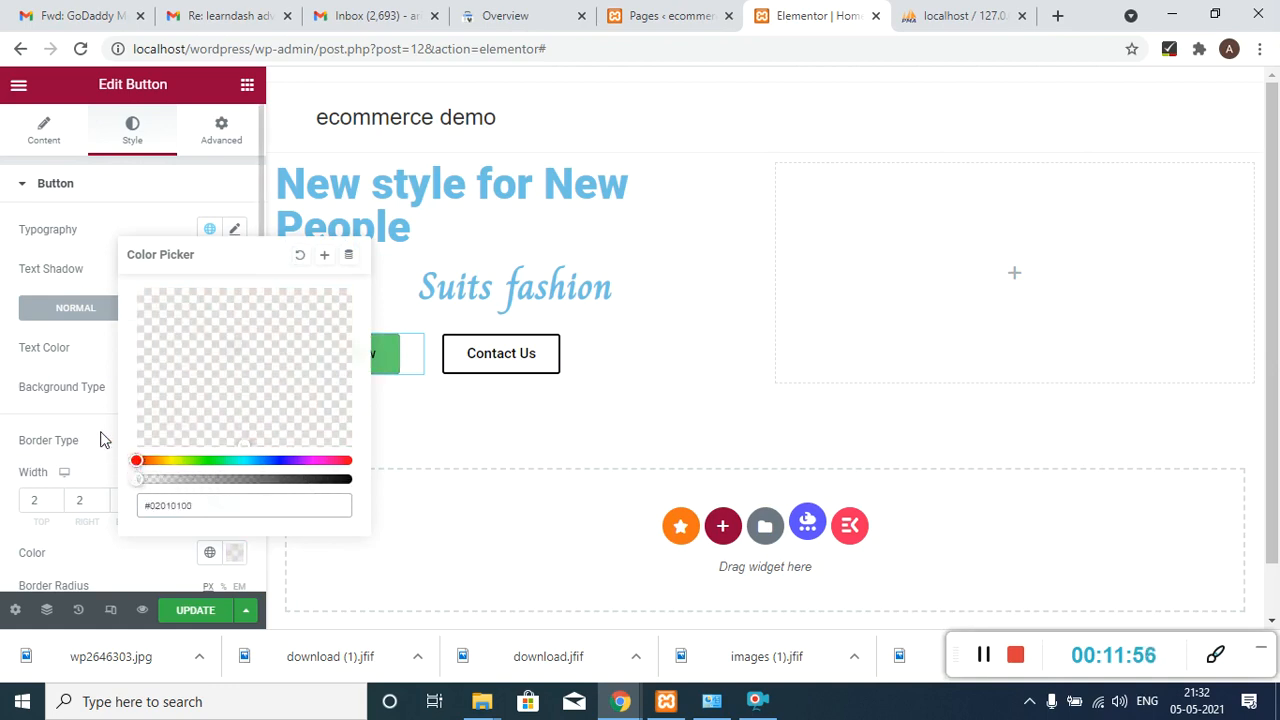
left_click(104, 437)
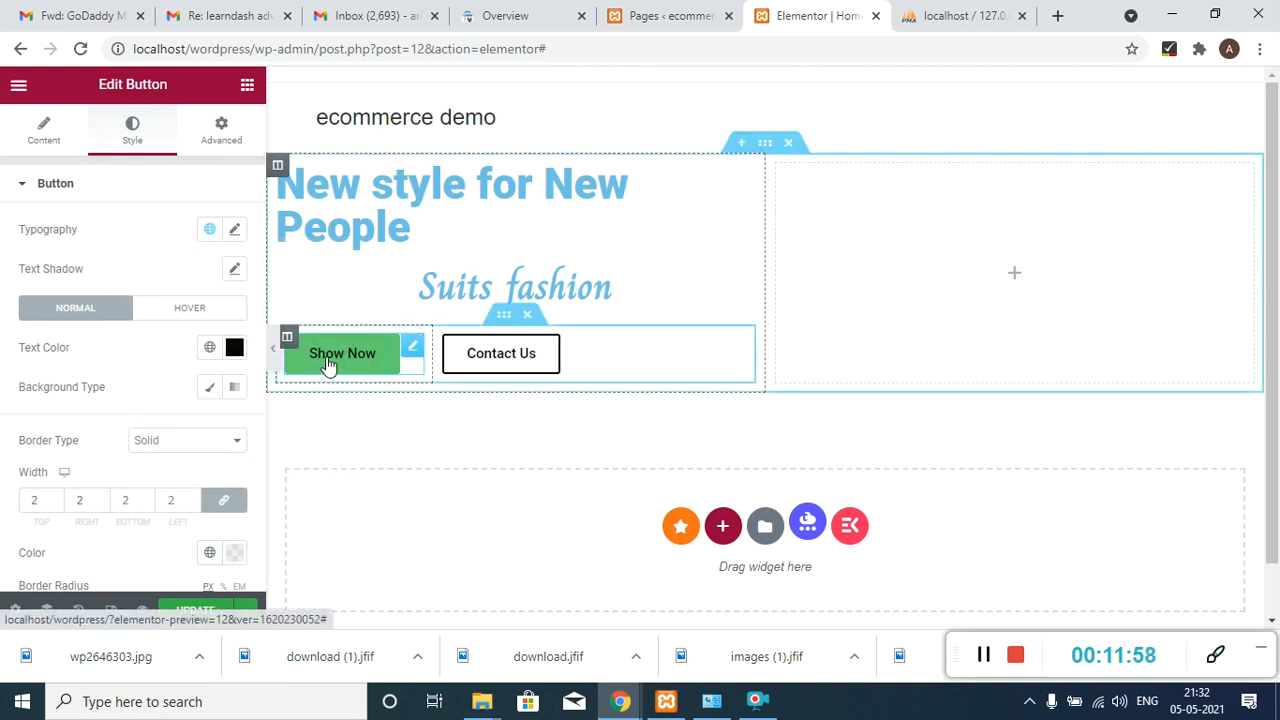
left_click(195, 610)
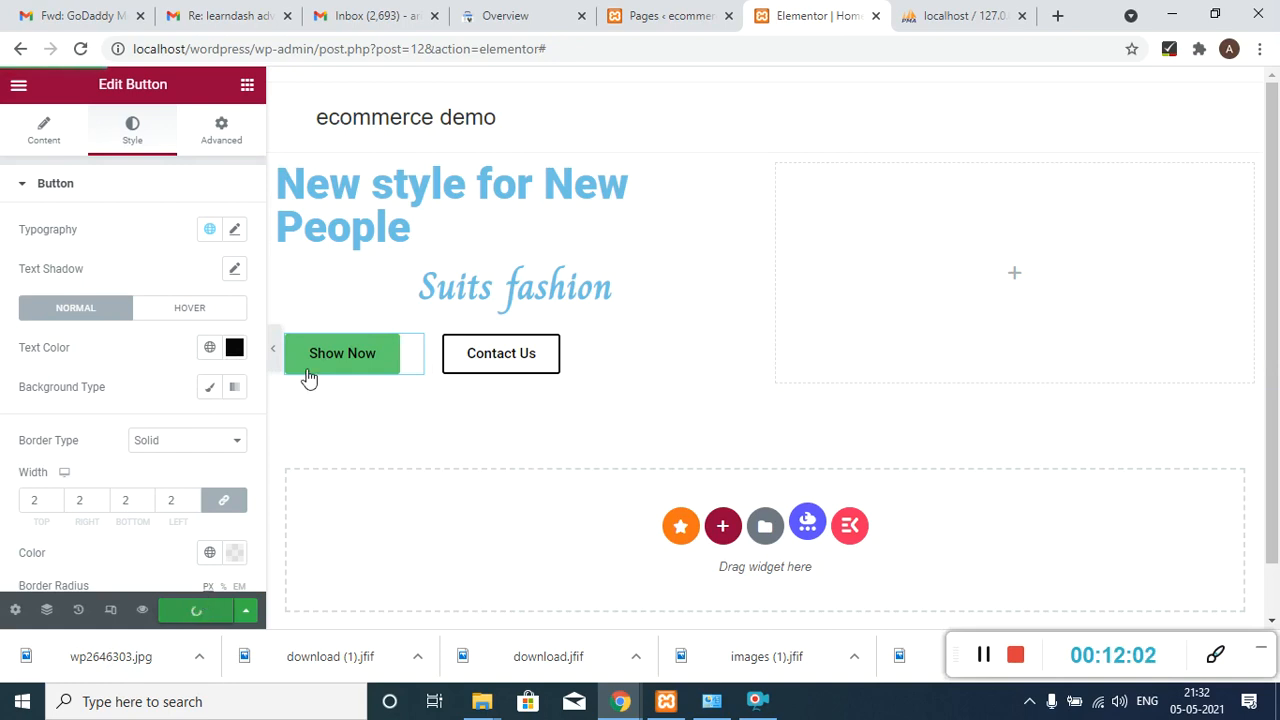
- Open the live site from the WordPress admin, check the home page's buttons, and return to the Elementor editor
left_click(680, 12)
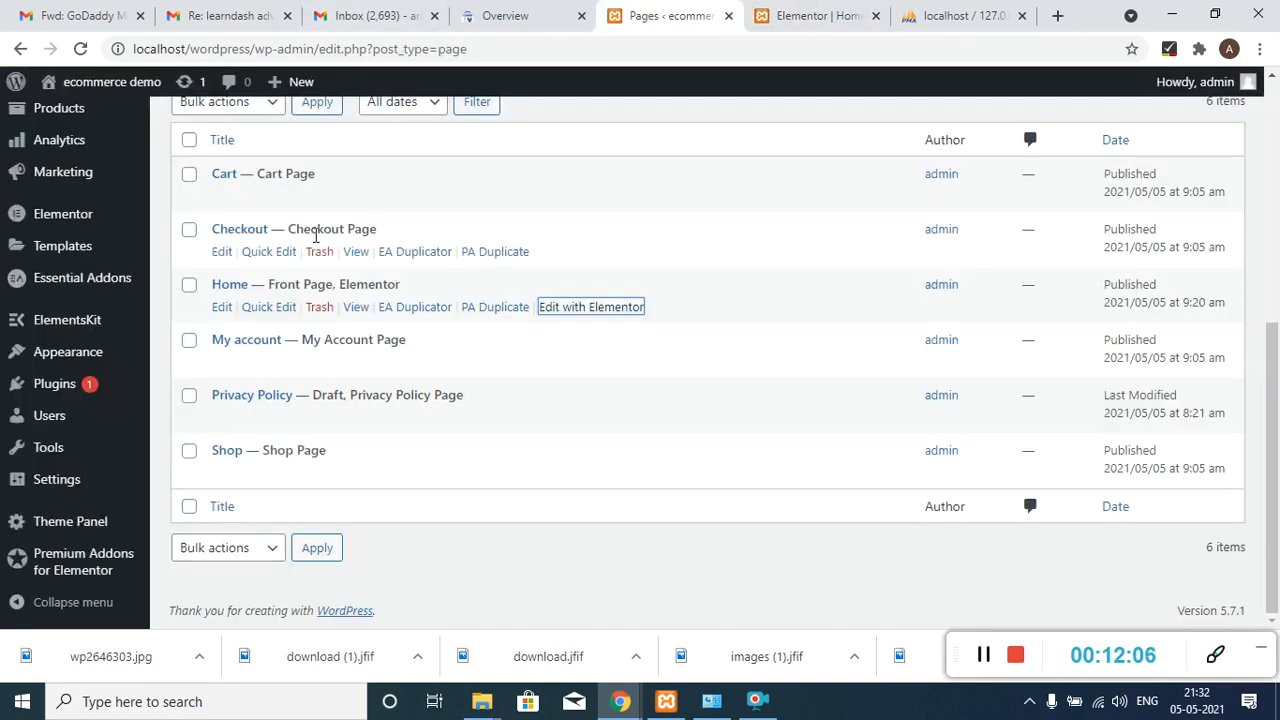
mouse_move(103, 80)
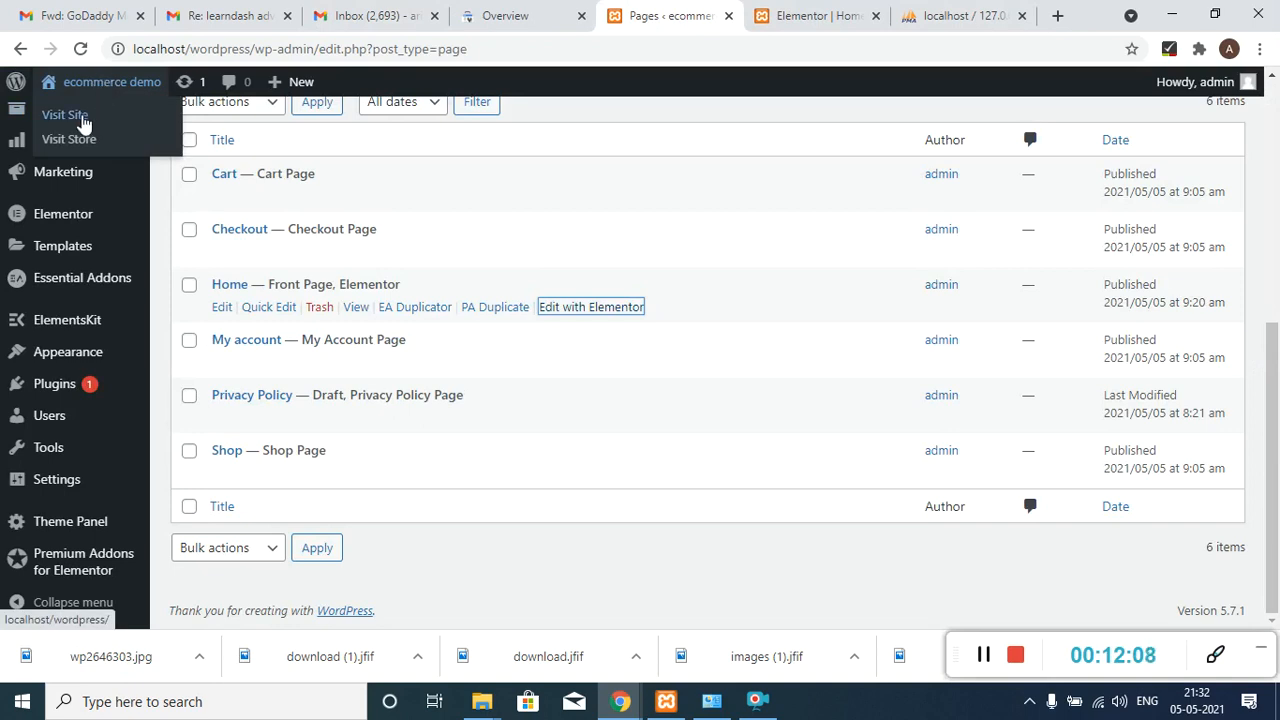
left_click(84, 122)
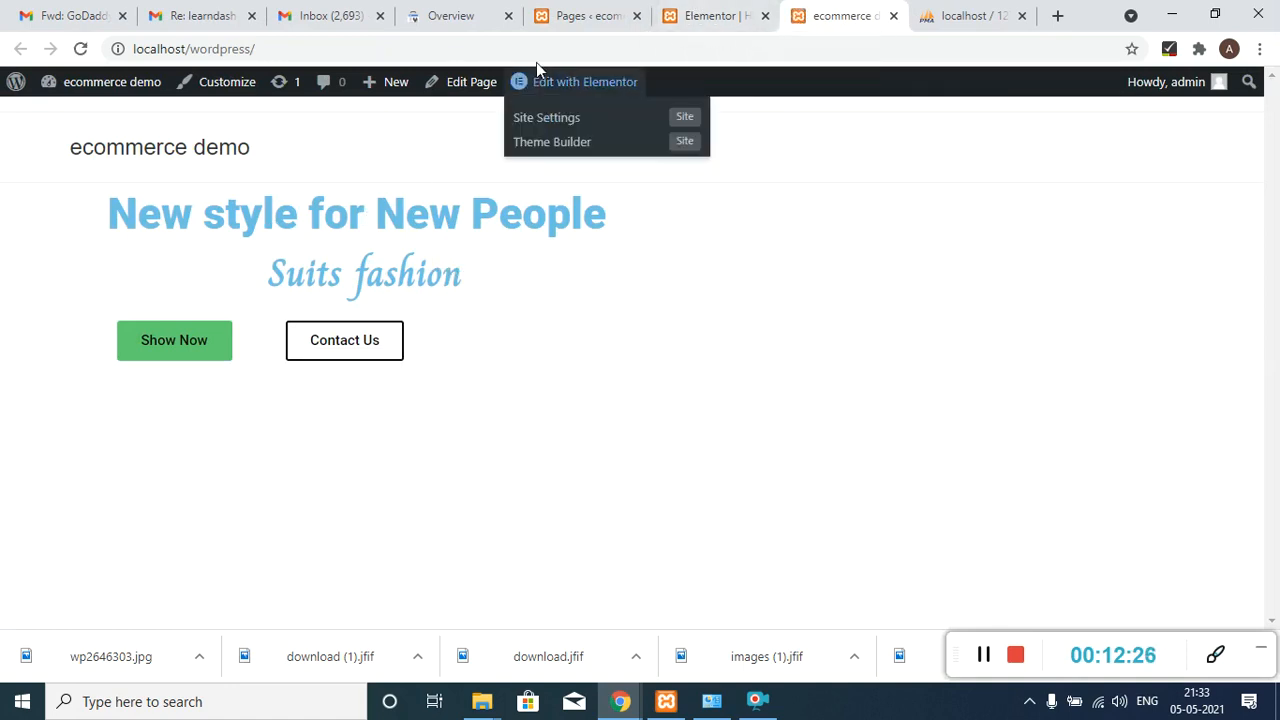
left_click(688, 12)
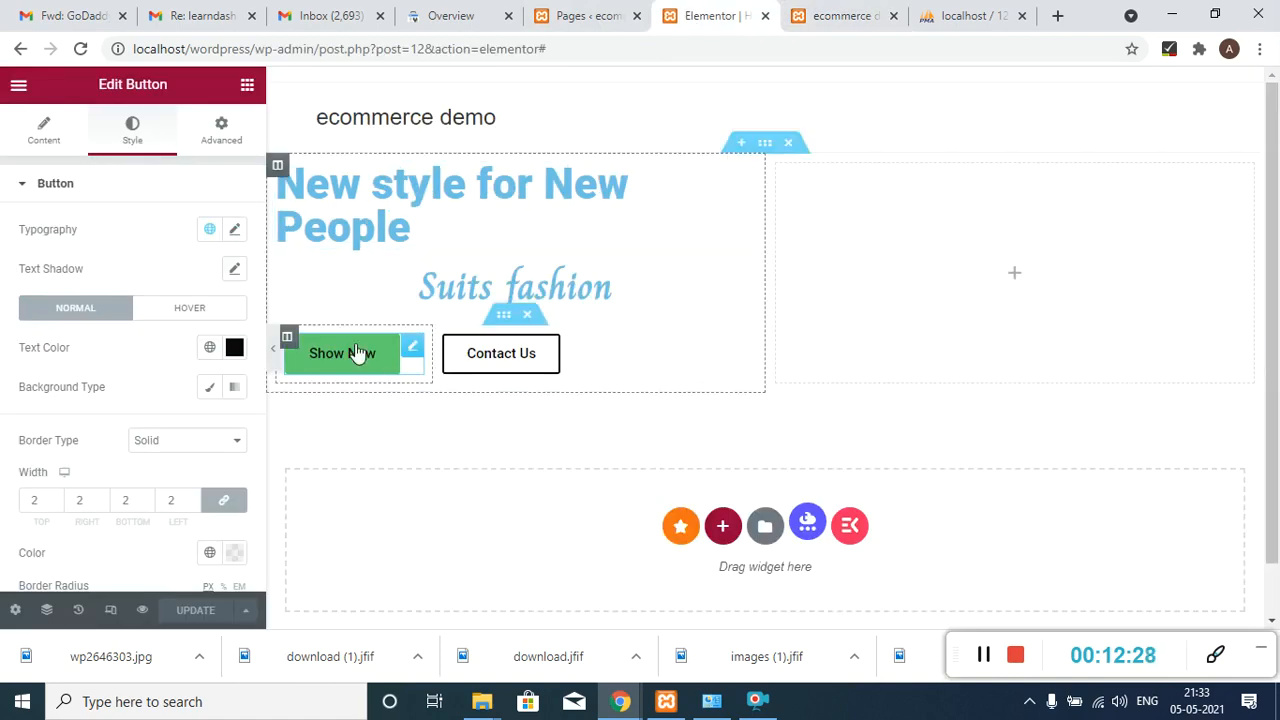
- Compare the style settings of the "Contact Us" and "Show Now" buttons
left_click(537, 359)
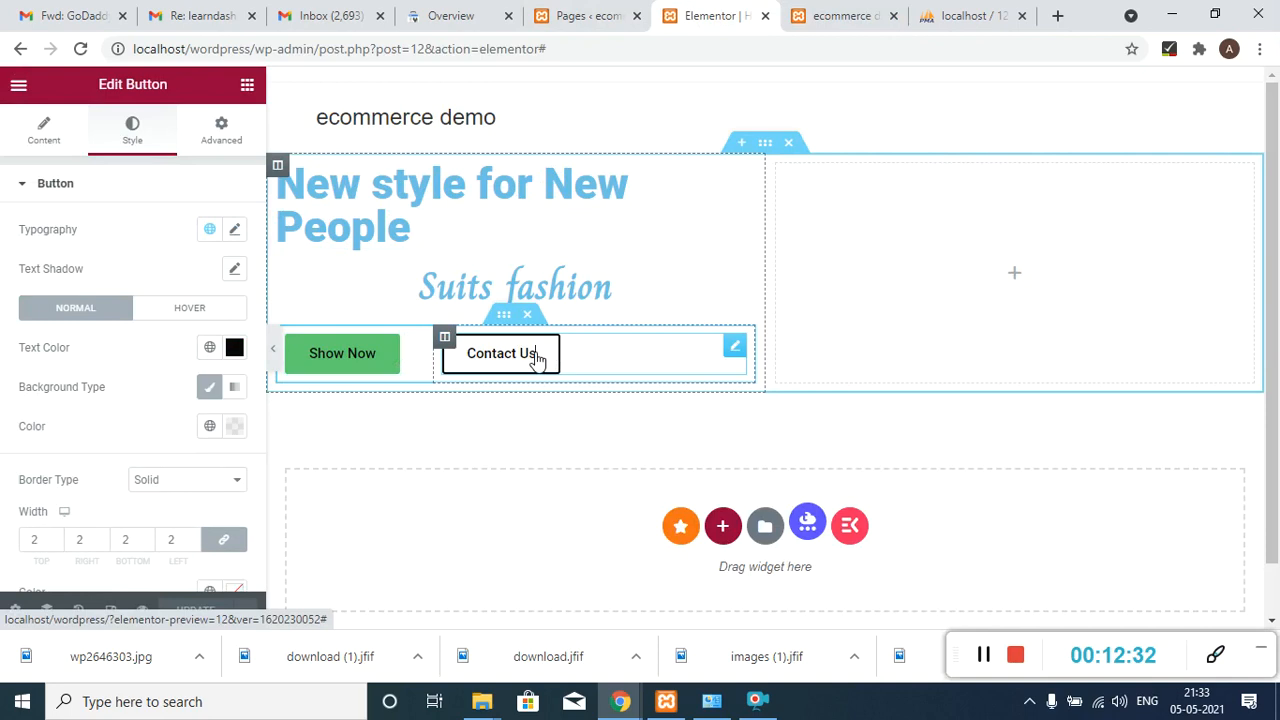
left_click(325, 366)
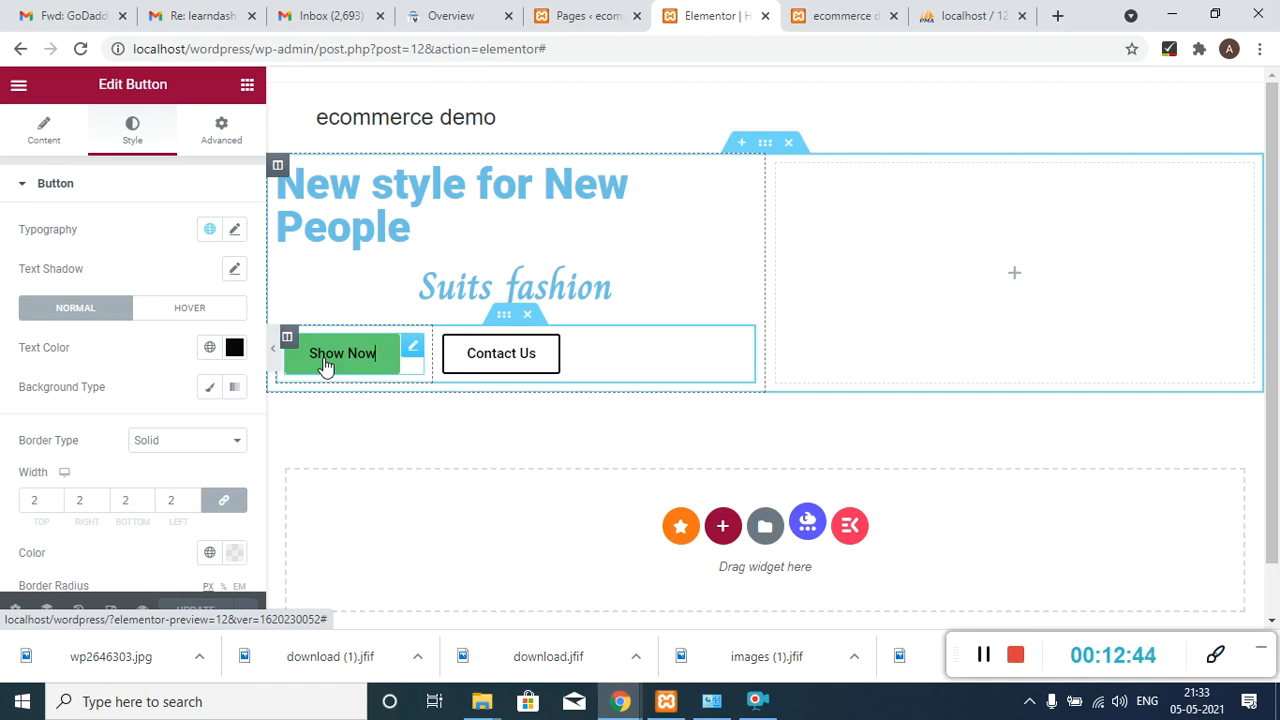
left_click(492, 368)
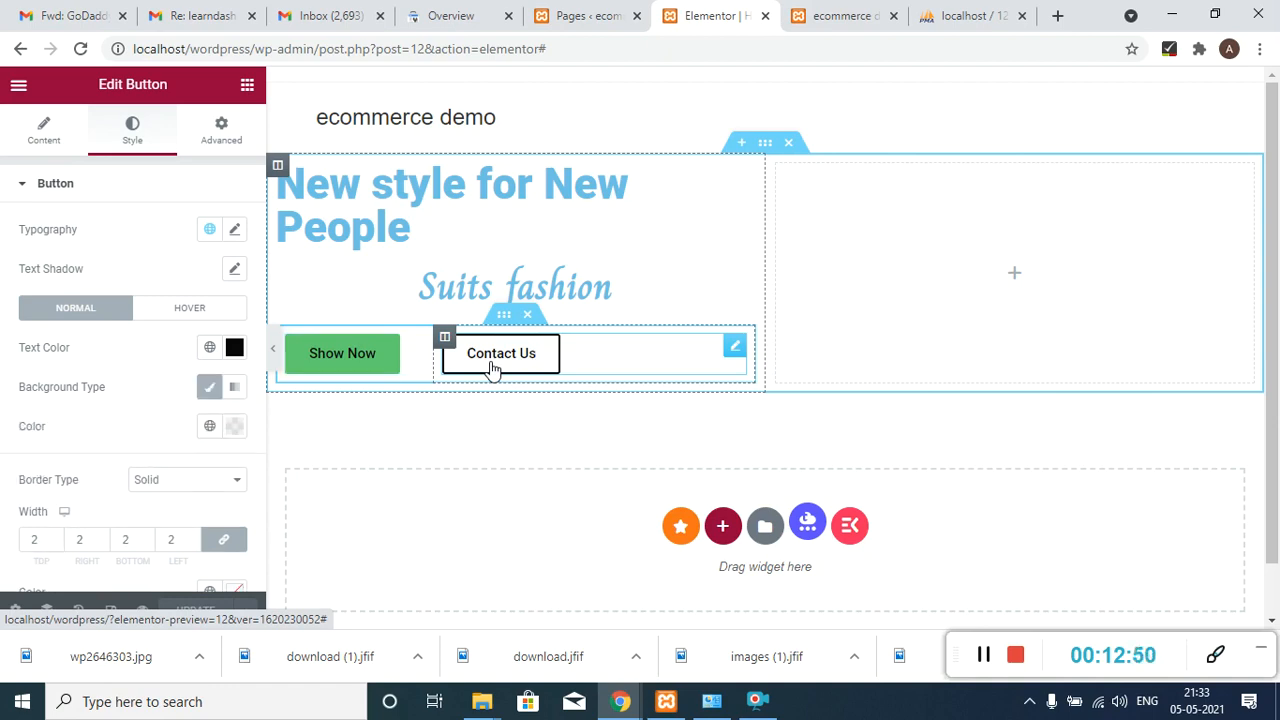
- Set the "Show Now" button's border color to fully opaque near-black #020101 and update the page
left_click(345, 353)
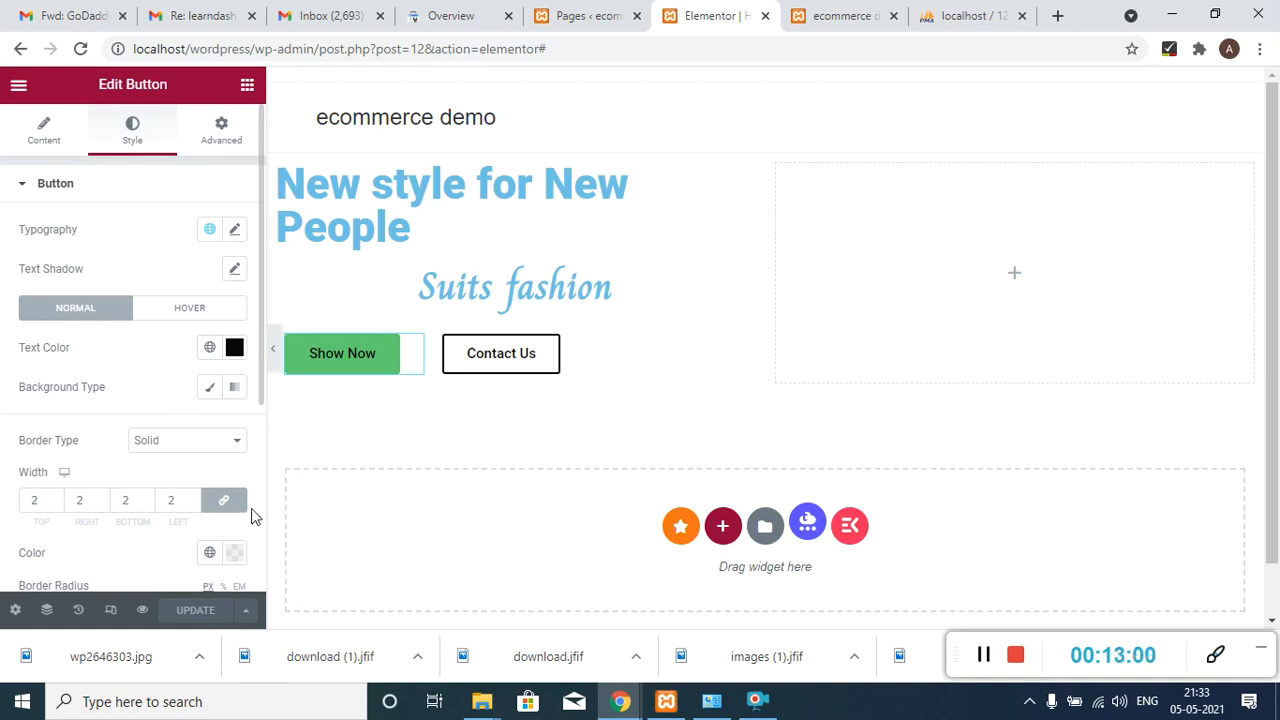
left_click_drag(259, 397, 260, 466)
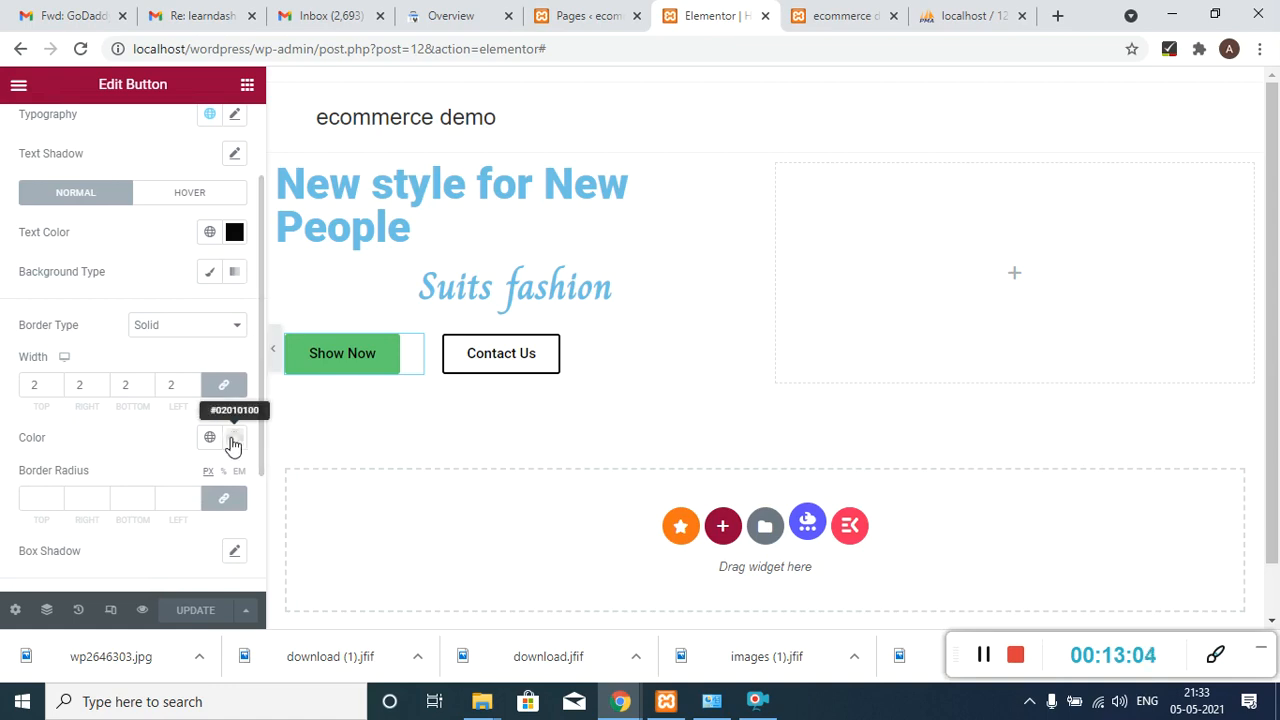
left_click(232, 439)
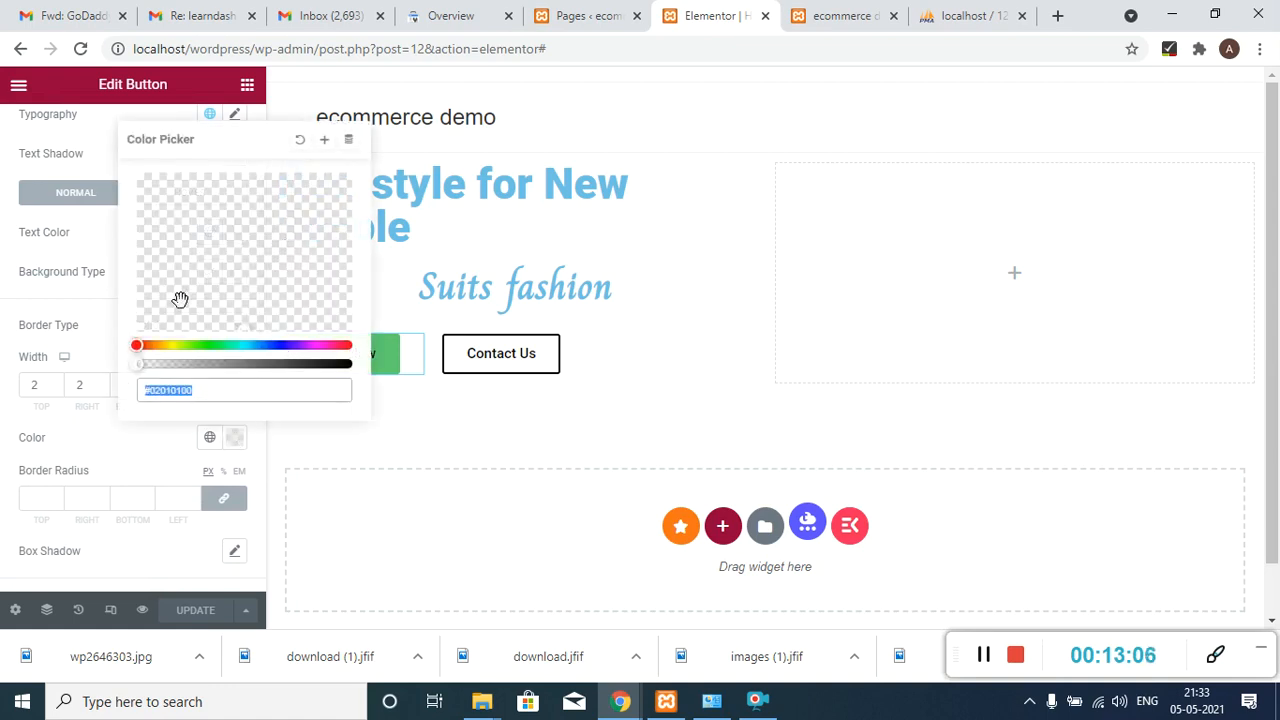
left_click_drag(140, 364, 366, 381)
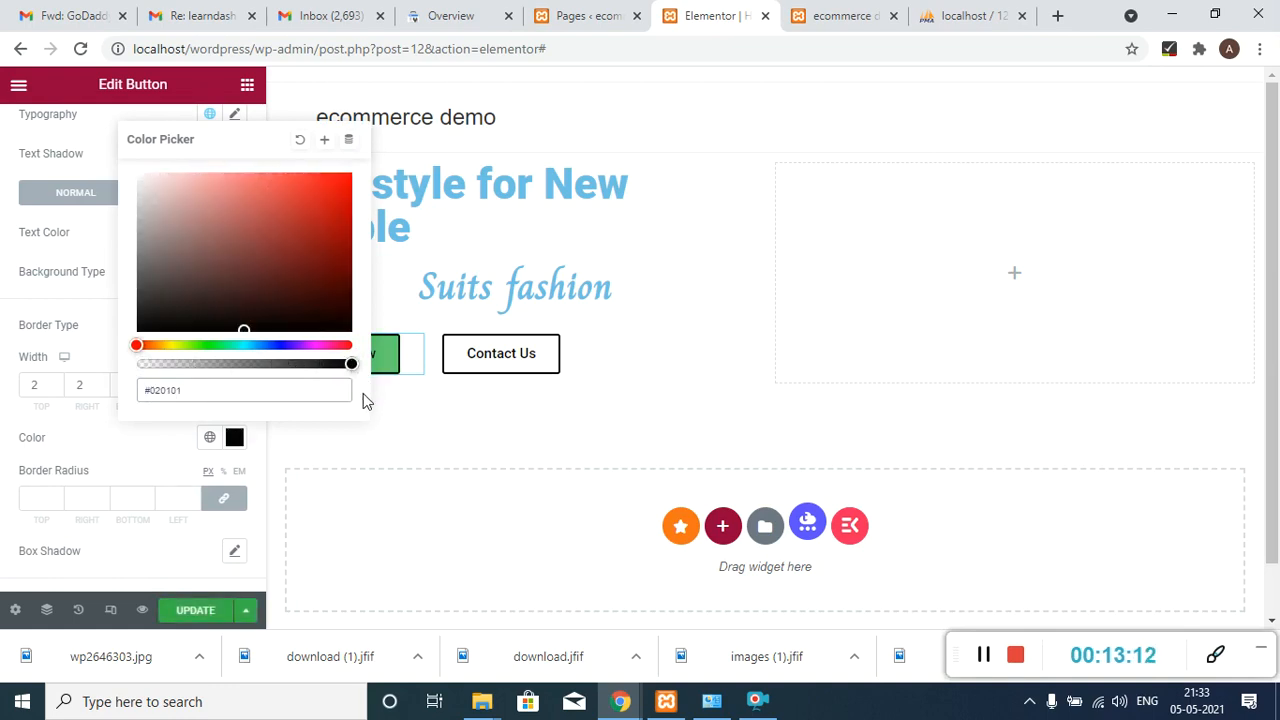
left_click(96, 319)
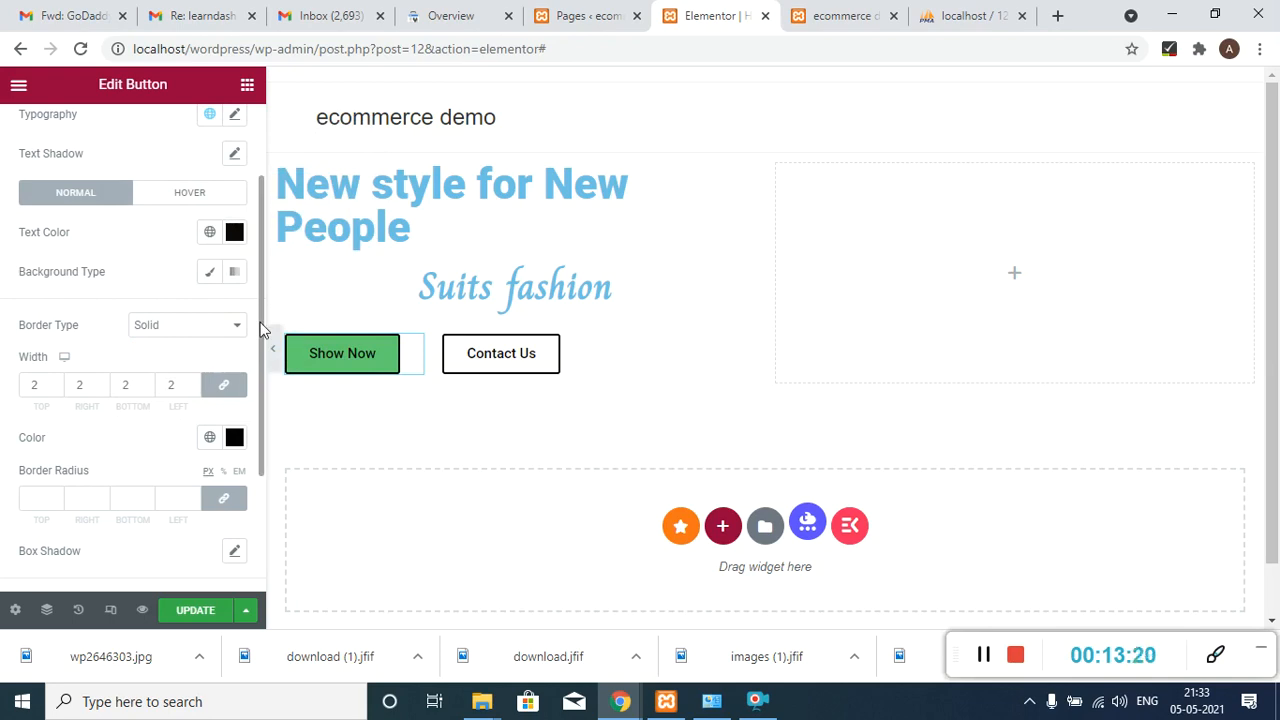
left_click_drag(260, 324, 271, 425)
left_click(192, 610)
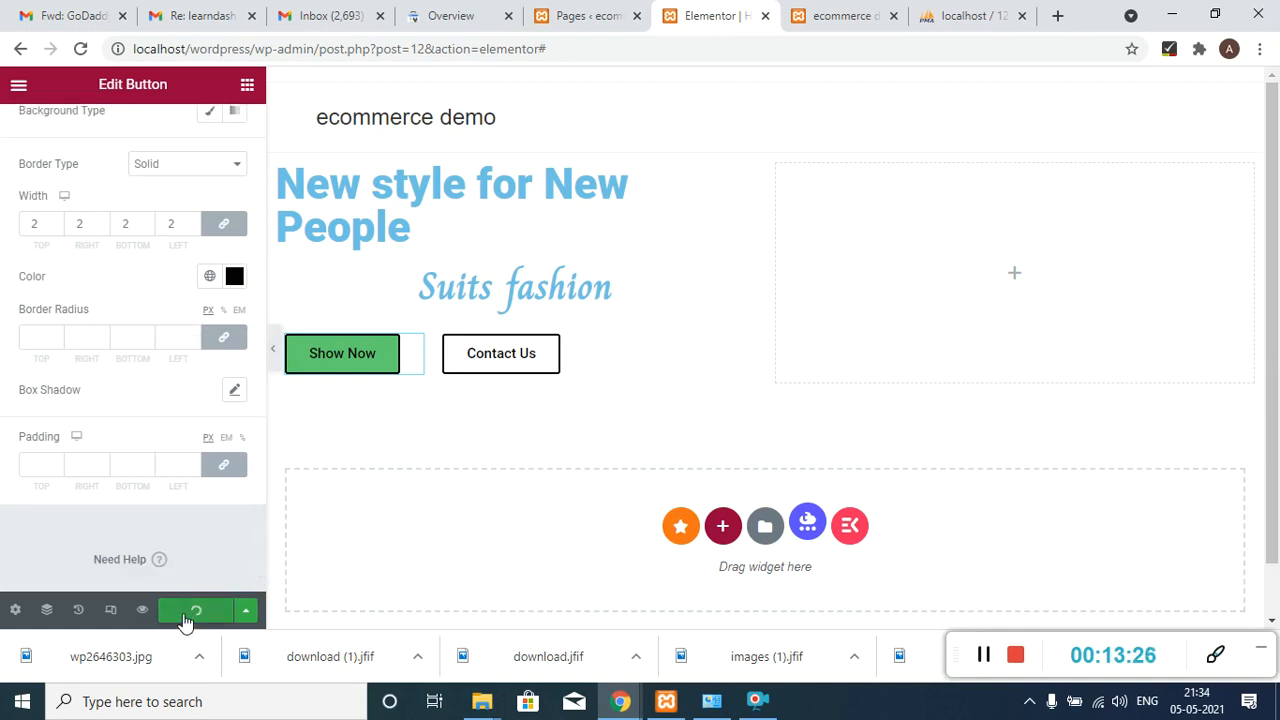
- Reload the live site's home page to check the updated "Show Now" button
left_click(822, 12)
left_click(823, 47)
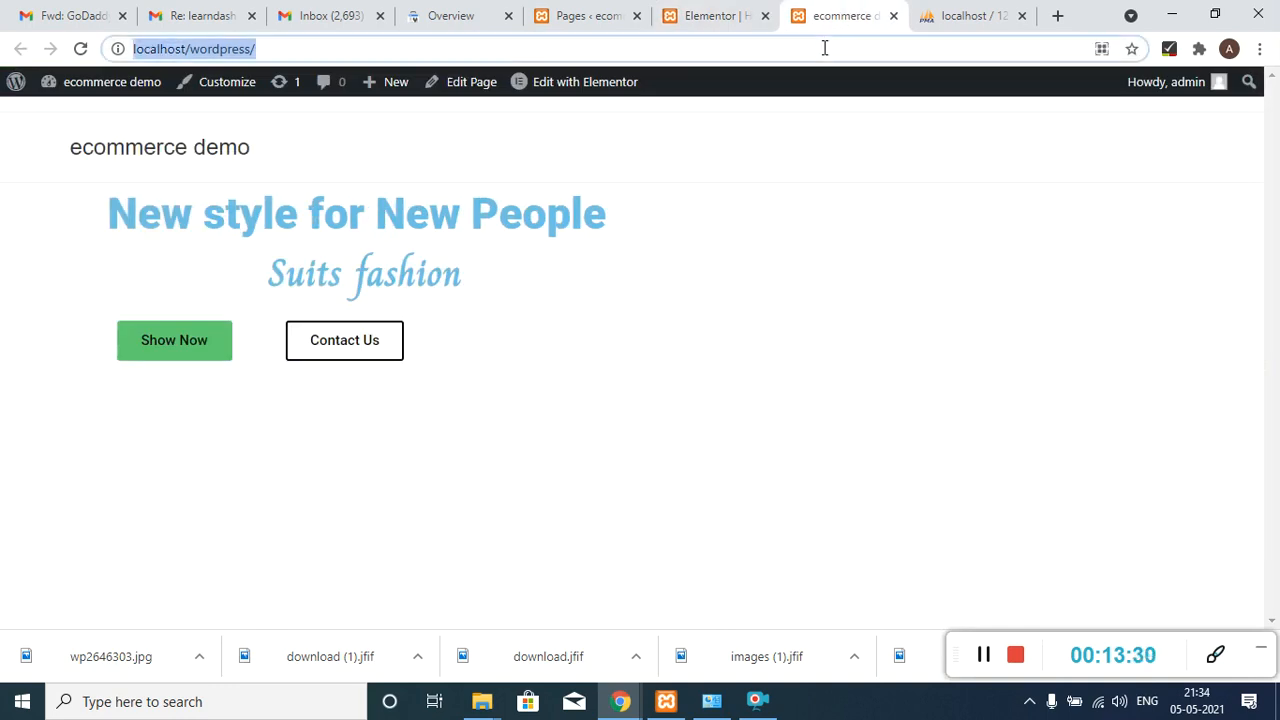
key("Return")
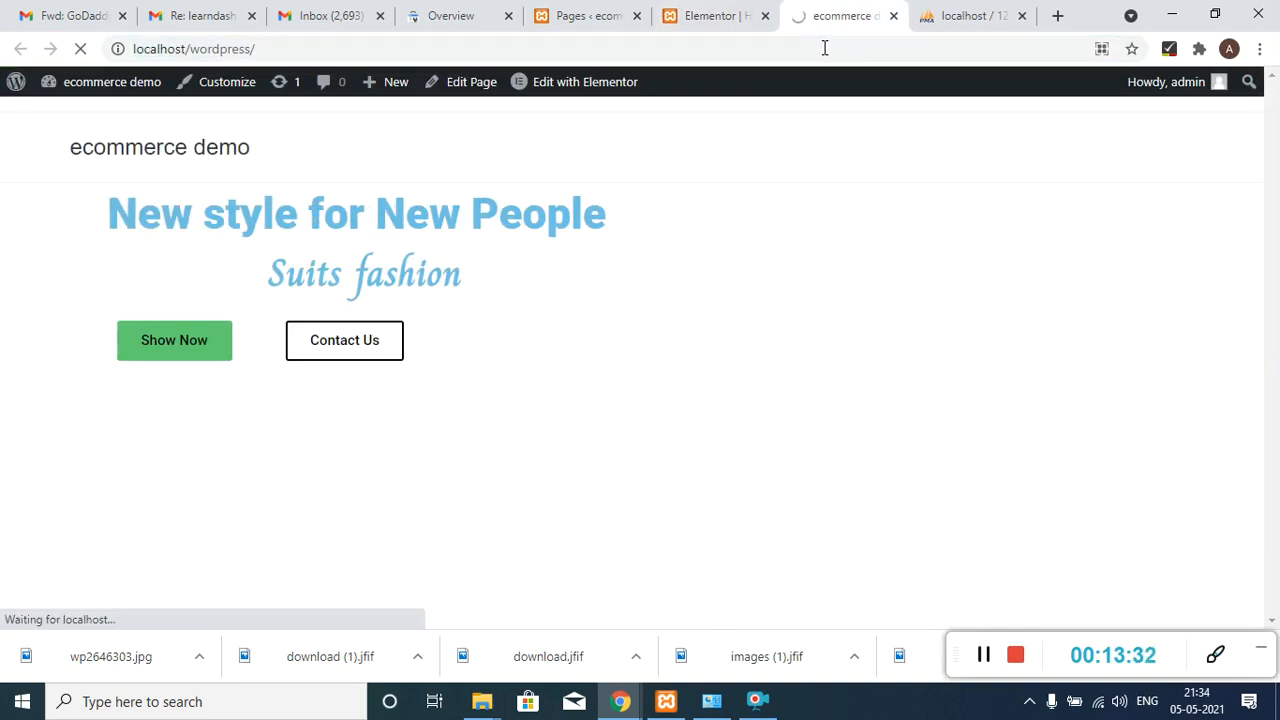
- Reload the Home page's Elementor editor once the update is saved
left_click(740, 14)
left_click(740, 51)
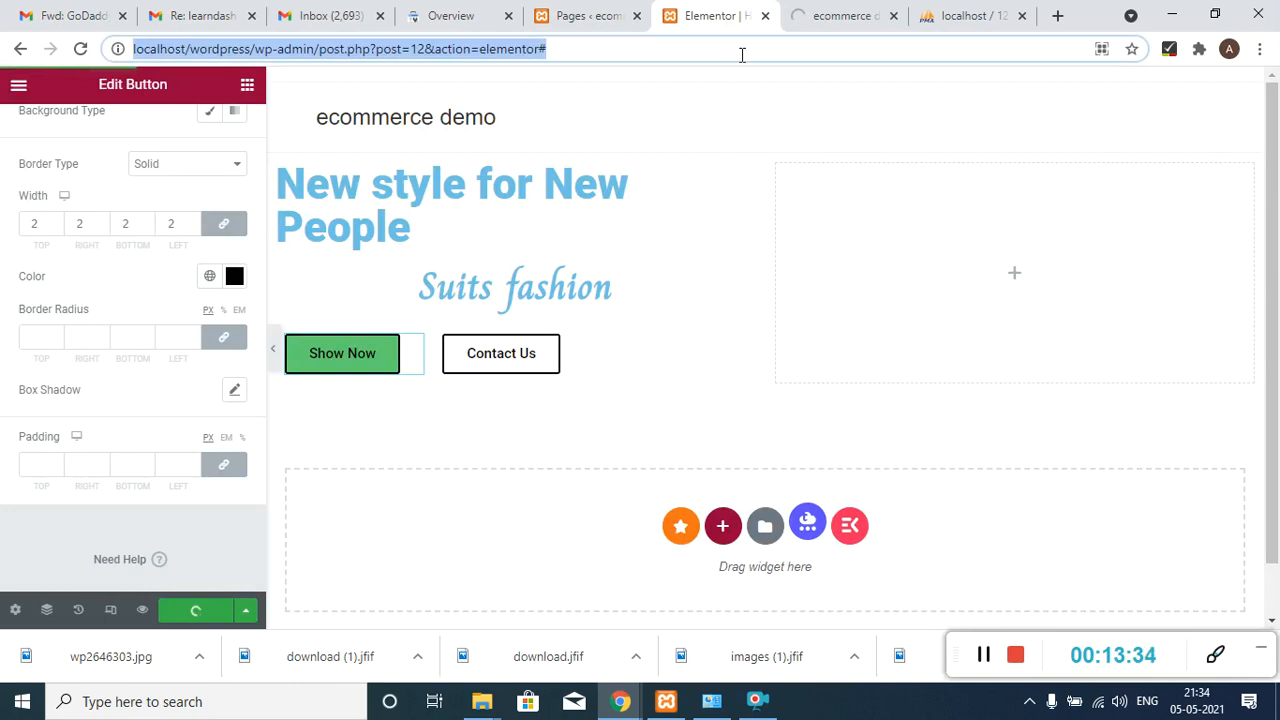
key("Return")
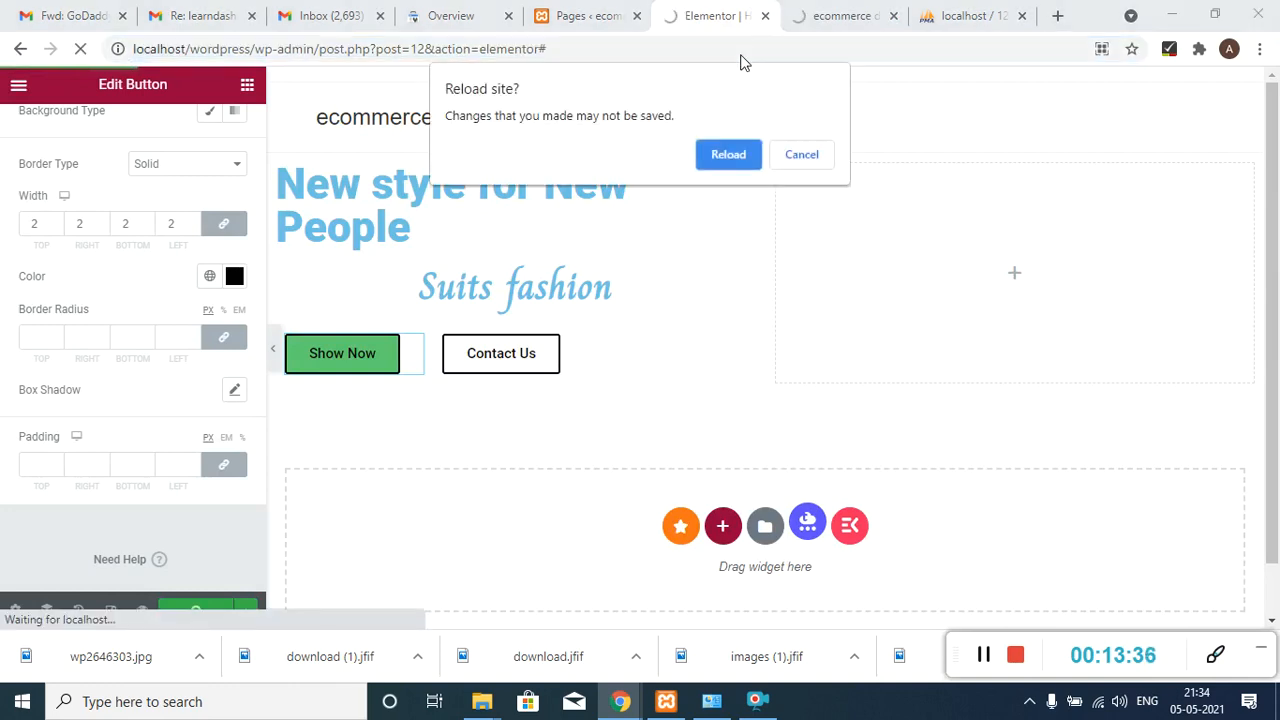
left_click(783, 154)
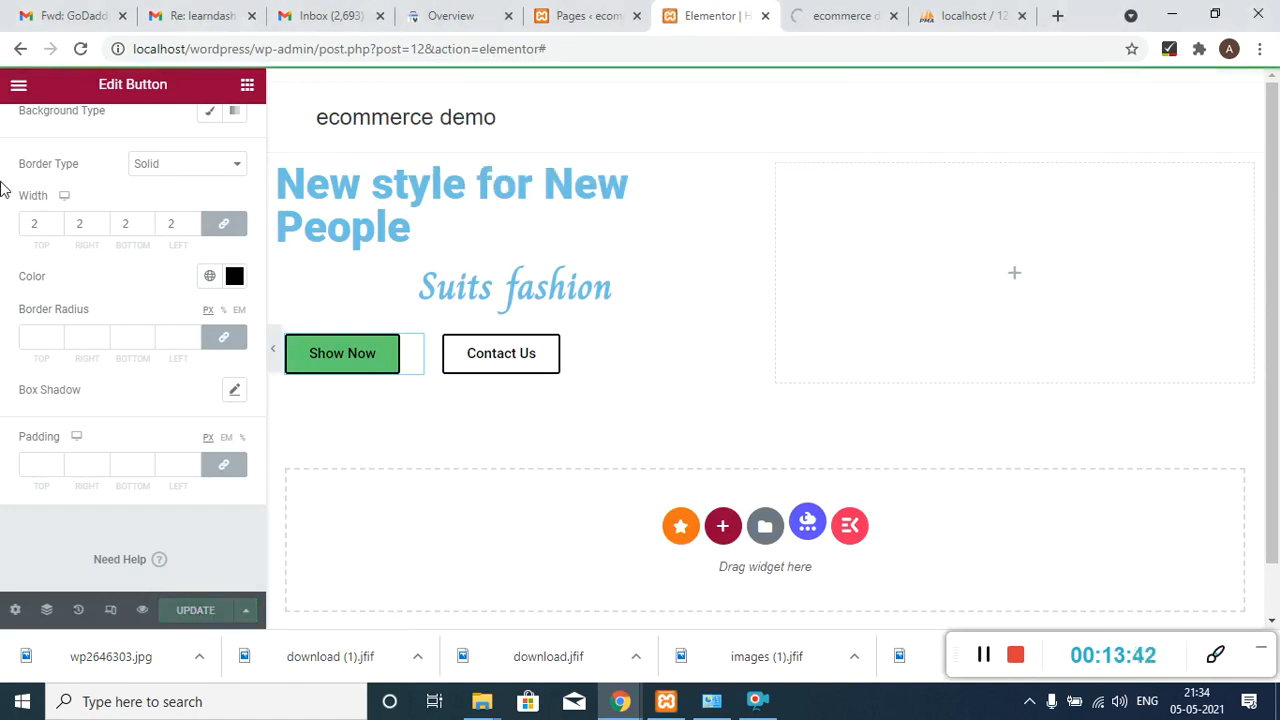
left_click(581, 55)
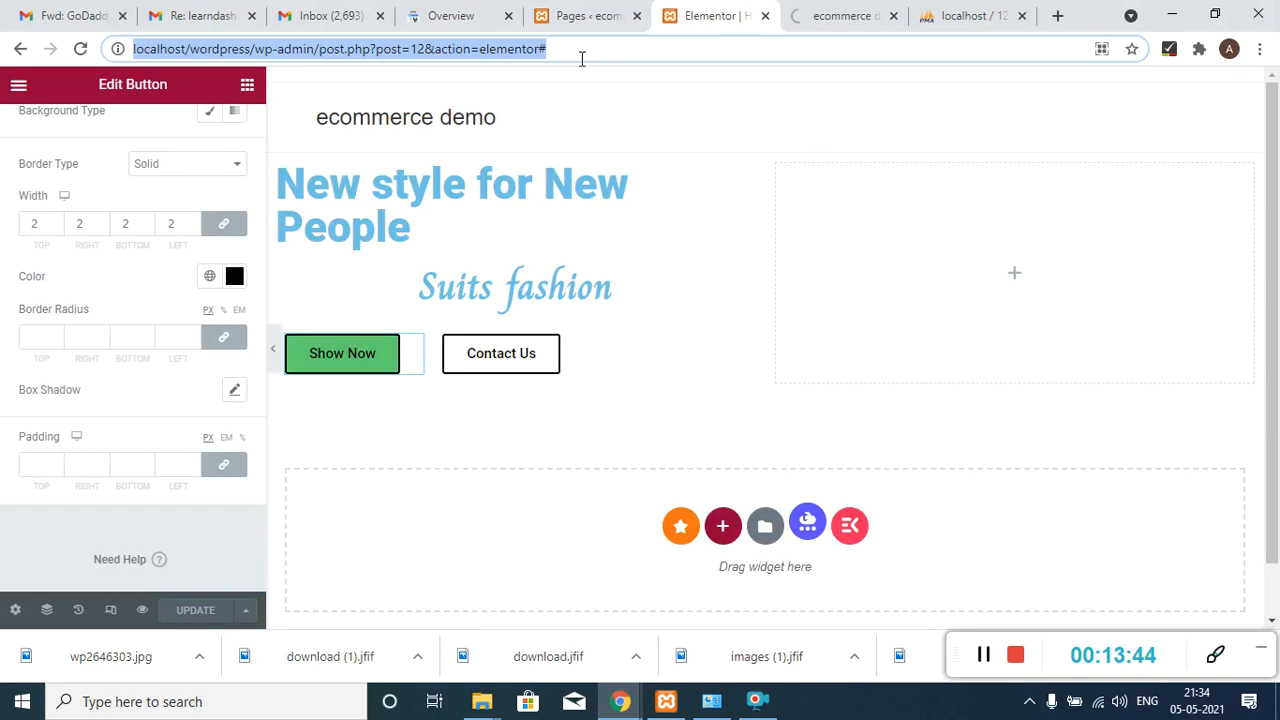
key("Return")
- Check the headings and buttons on the live home page and return to the Elementor editor
left_click(812, 12)
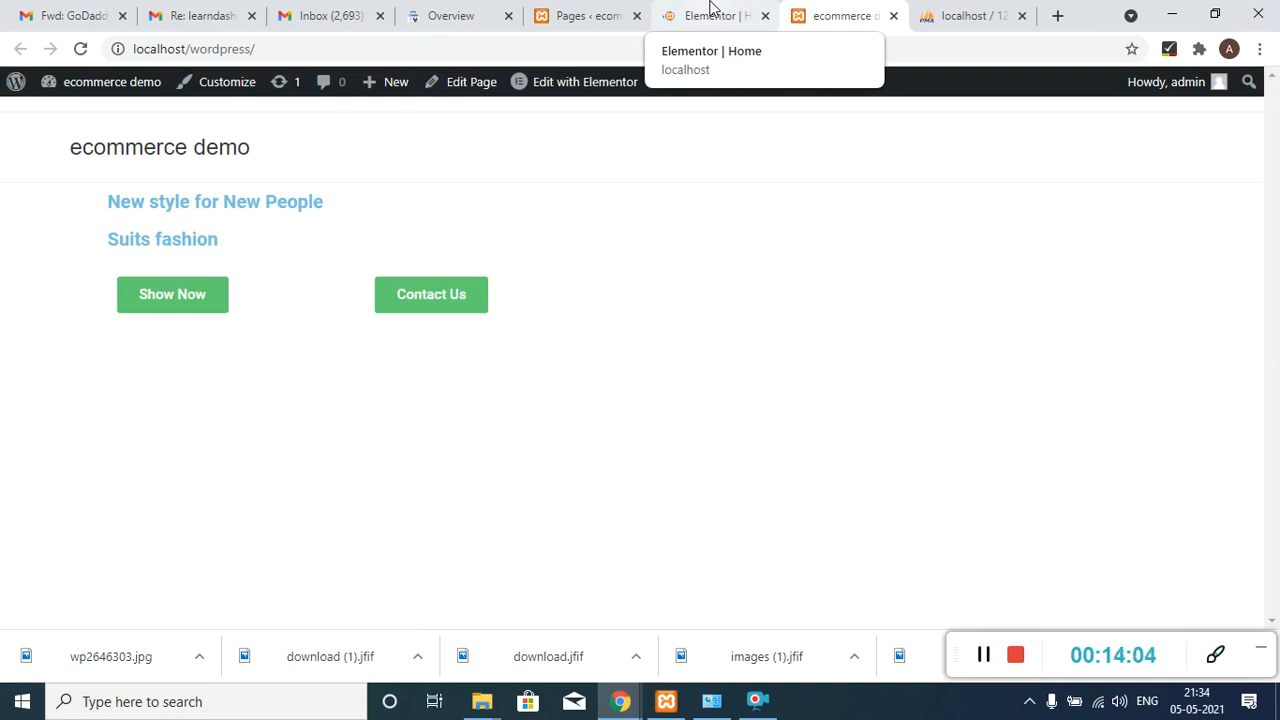
left_click(710, 6)
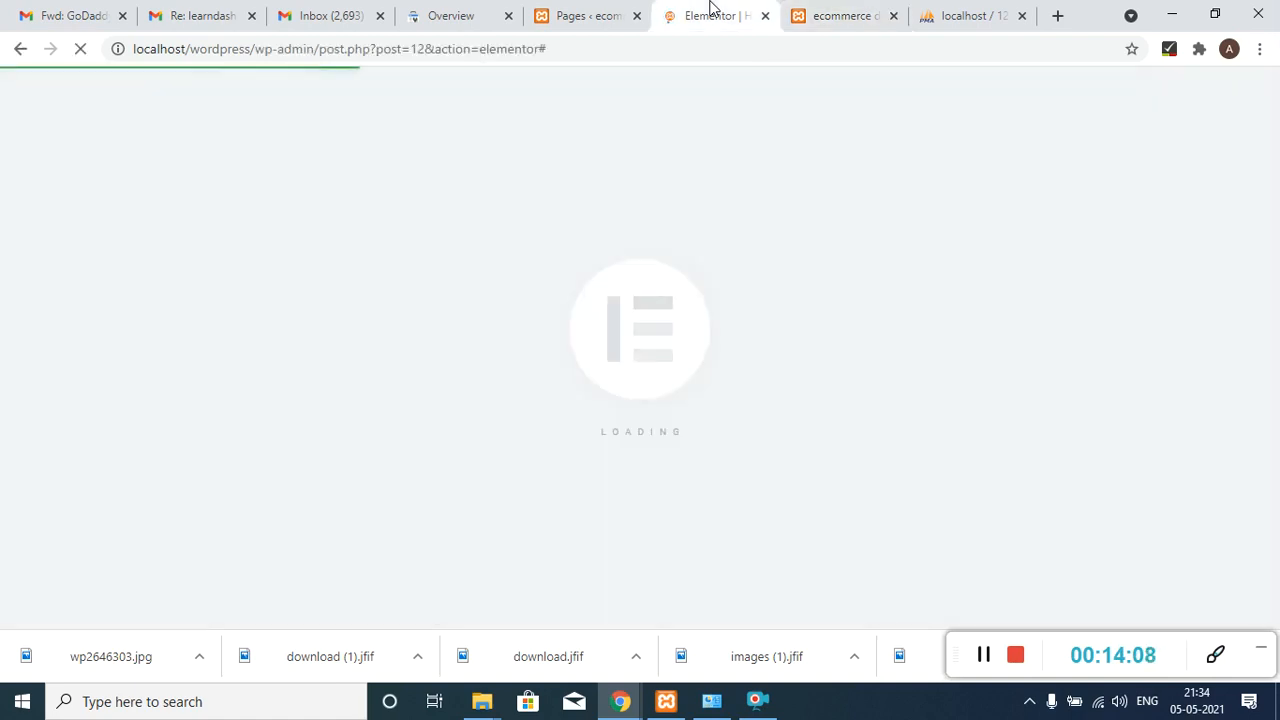
left_click(823, 8)
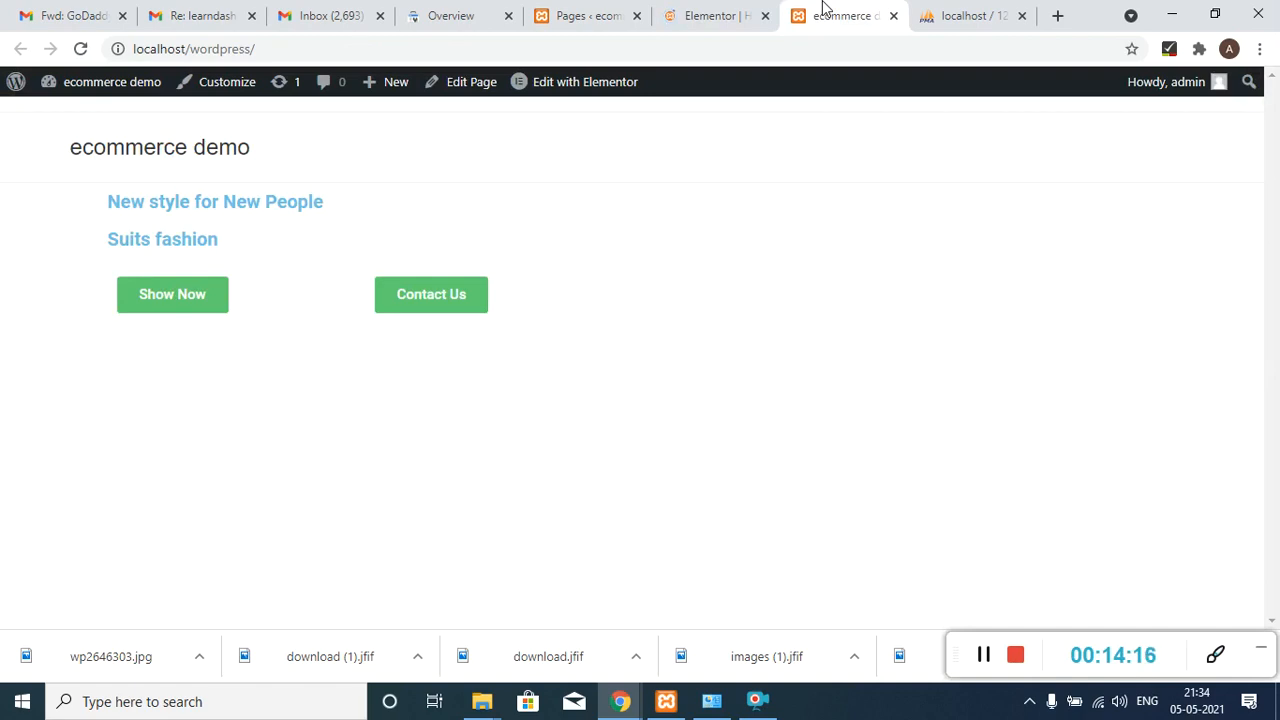
left_click(700, 12)
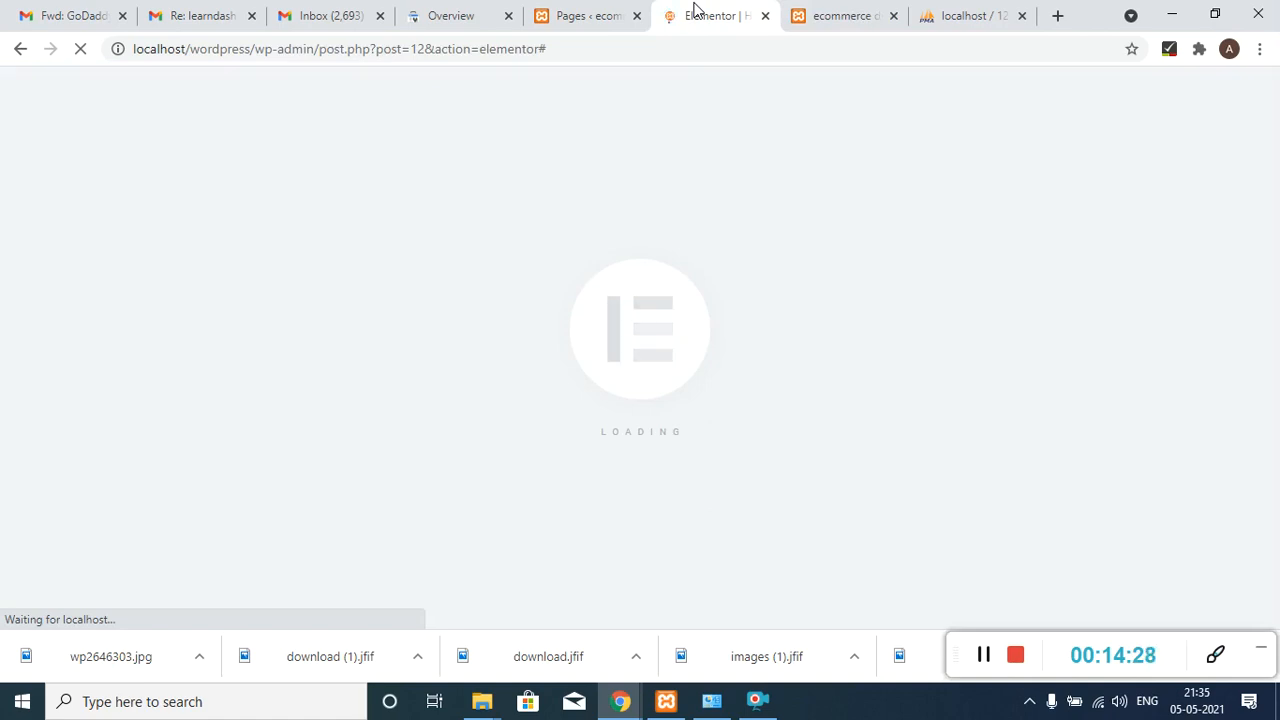
left_click(983, 655)
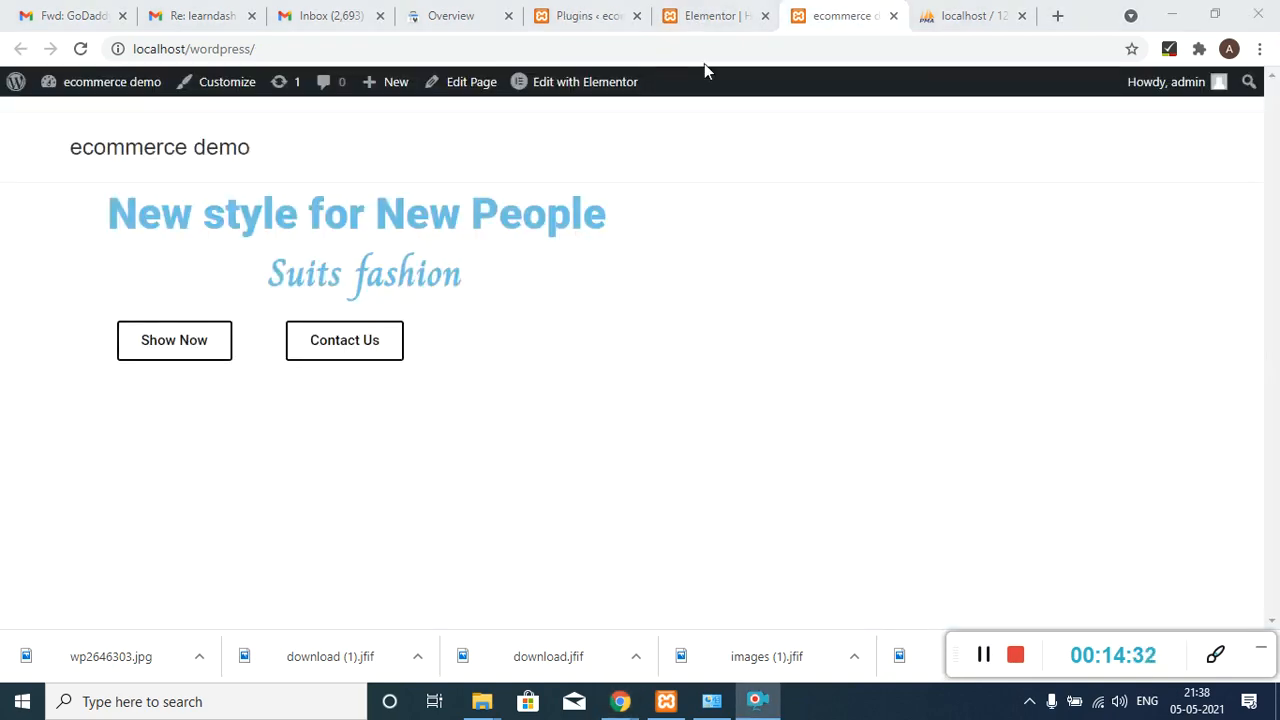
left_click(697, 10)
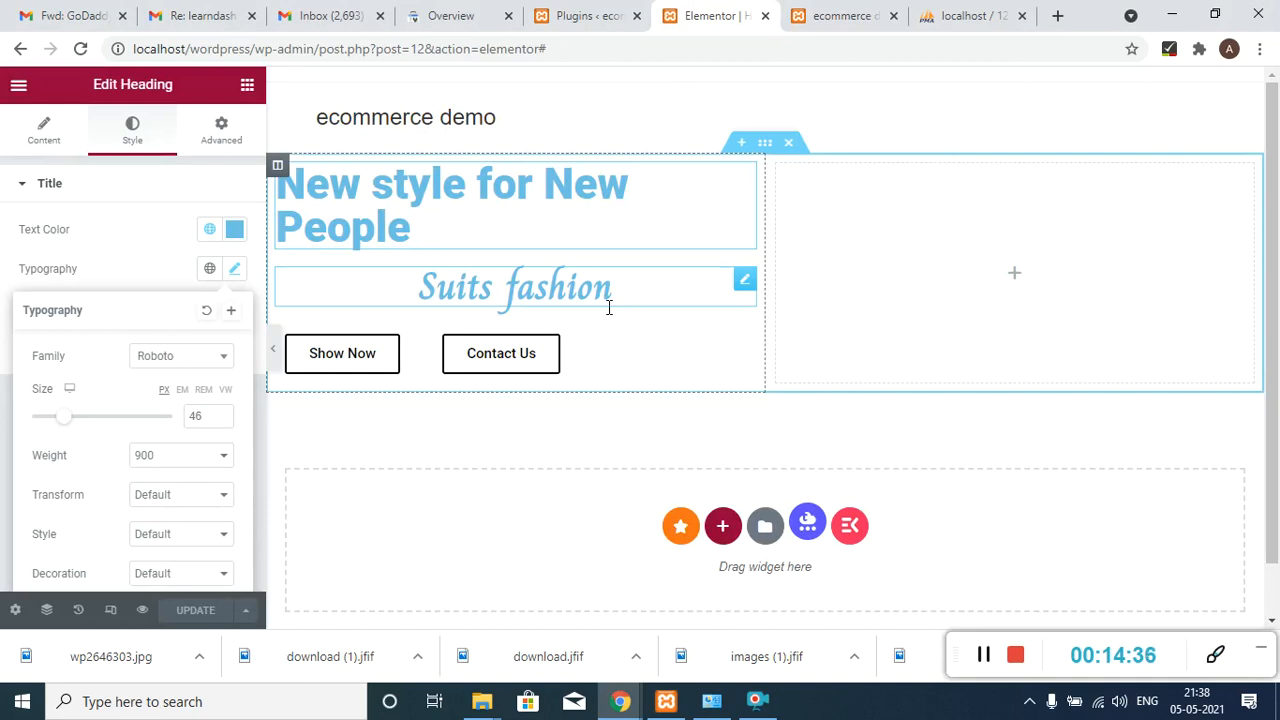
- Give the heading-and-buttons section a Classic background and open the file upload area for its background image
left_click(765, 145)
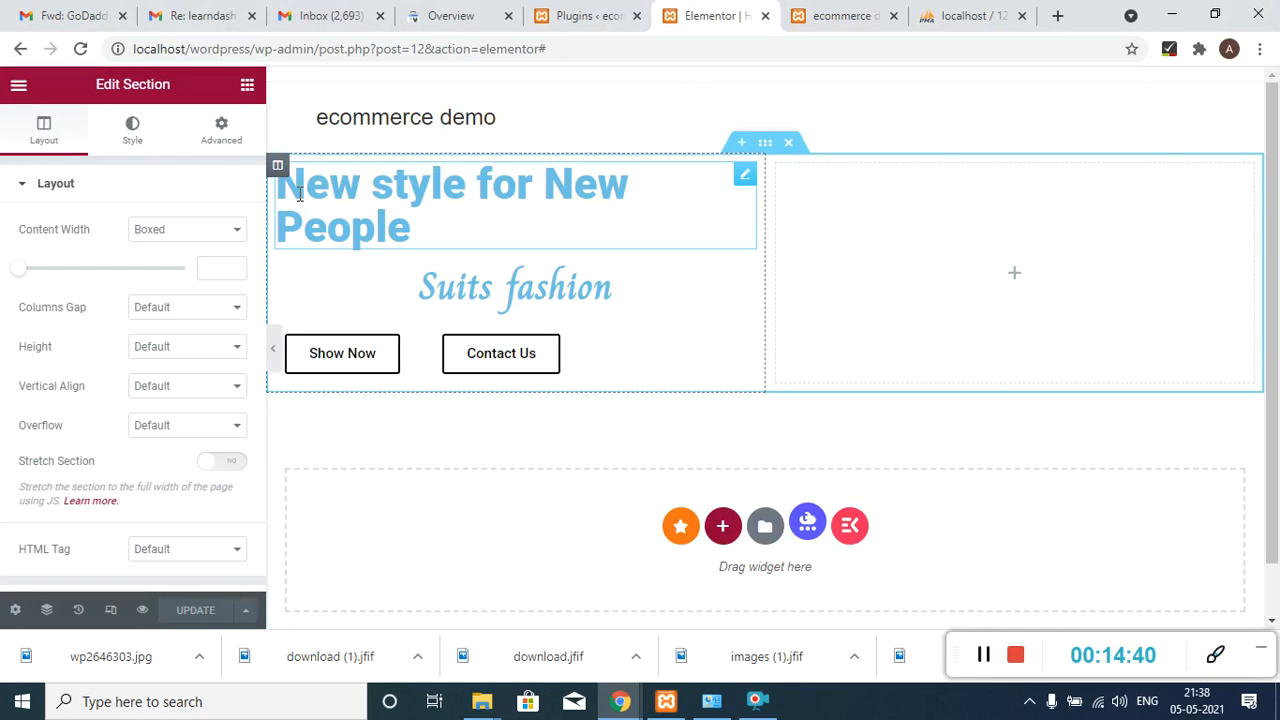
left_click(140, 142)
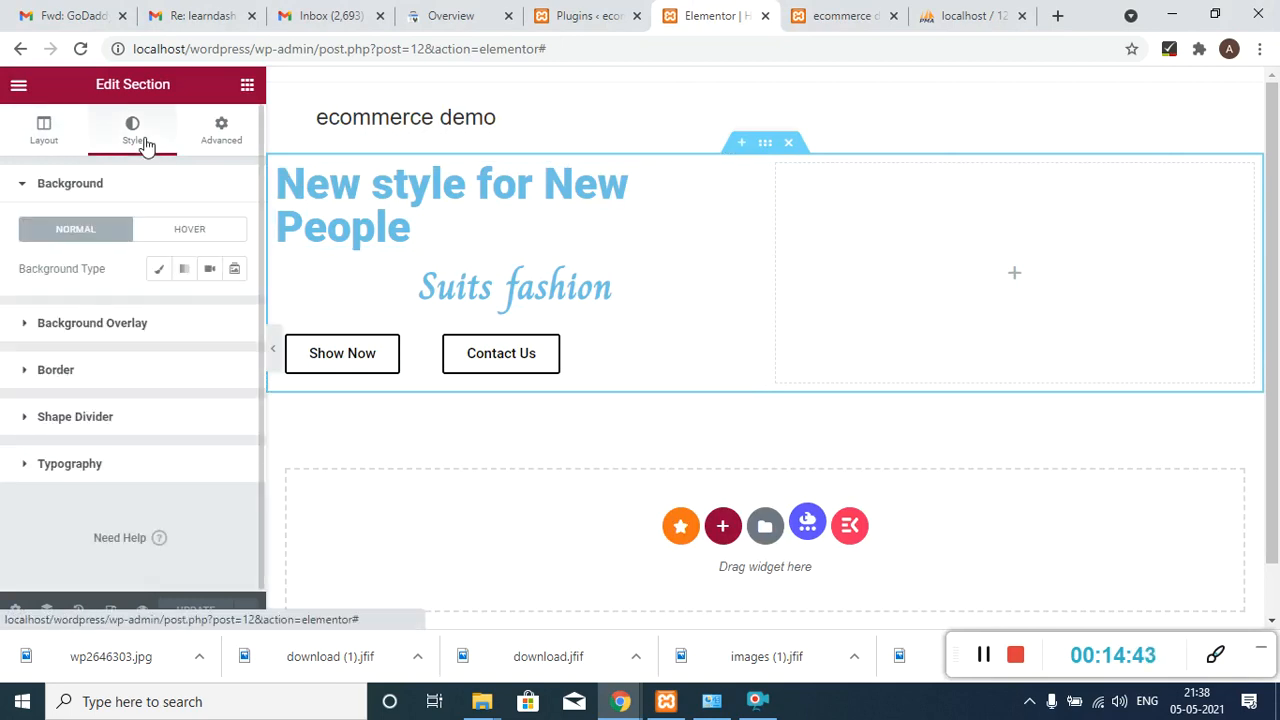
left_click(162, 272)
left_click(142, 411)
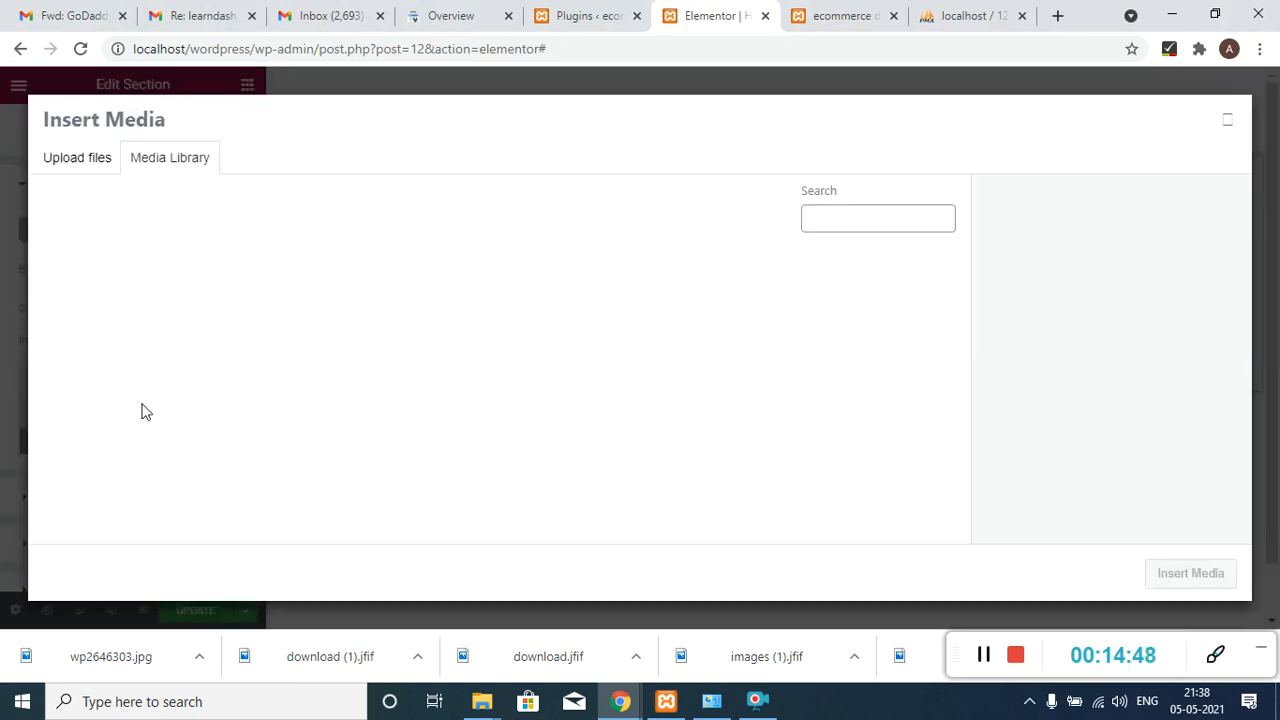
left_click(100, 165)
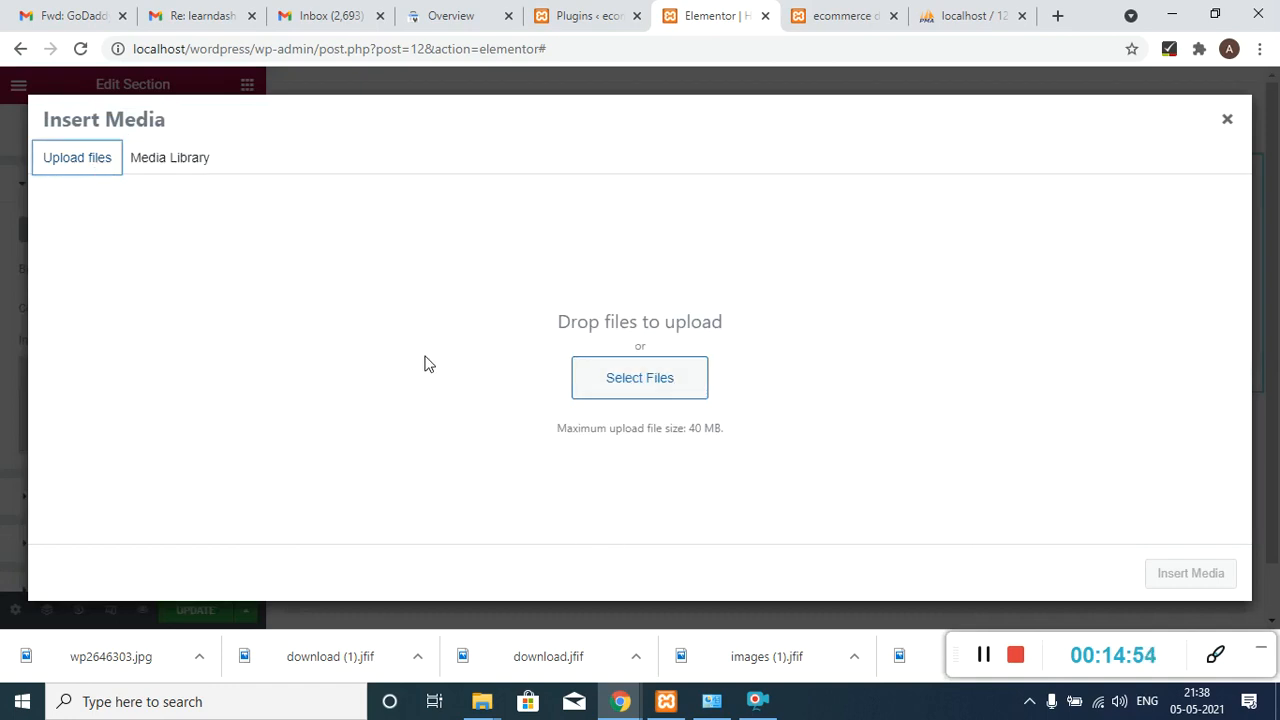
- Switch to File Explorer, open a new window and browse the E: and F: drives for the background image
left_click(482, 701)
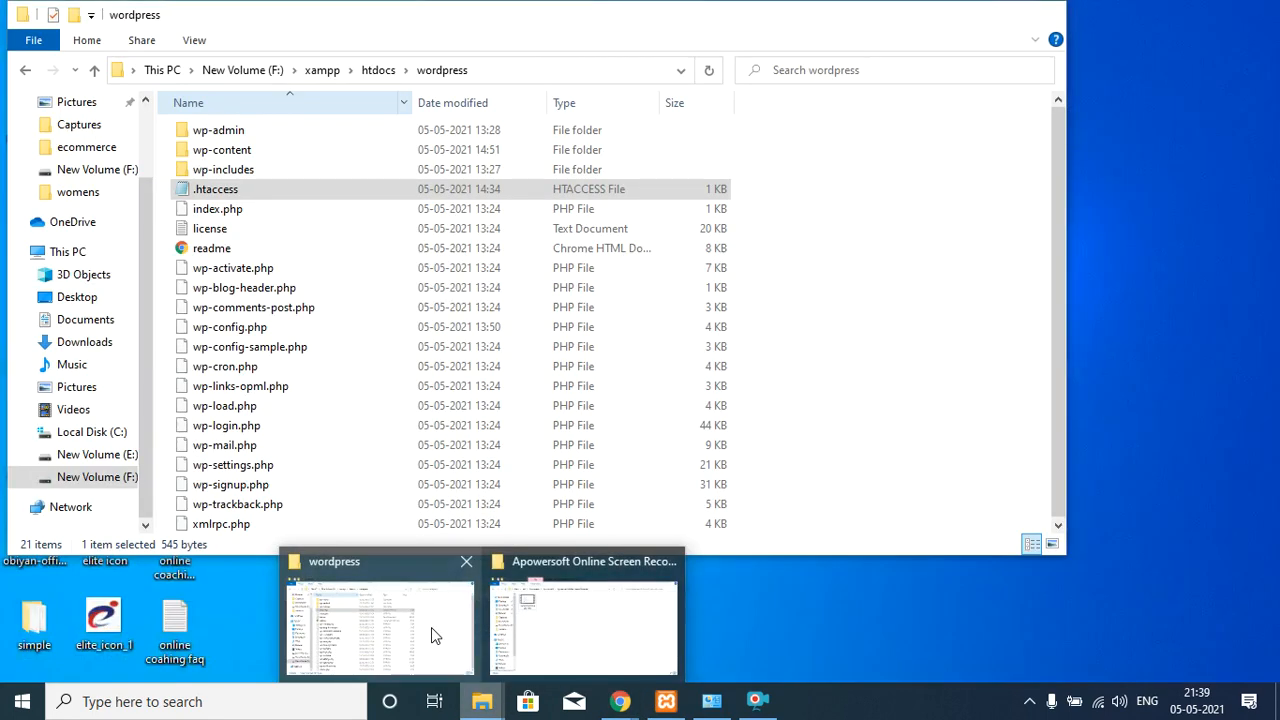
left_click(431, 627)
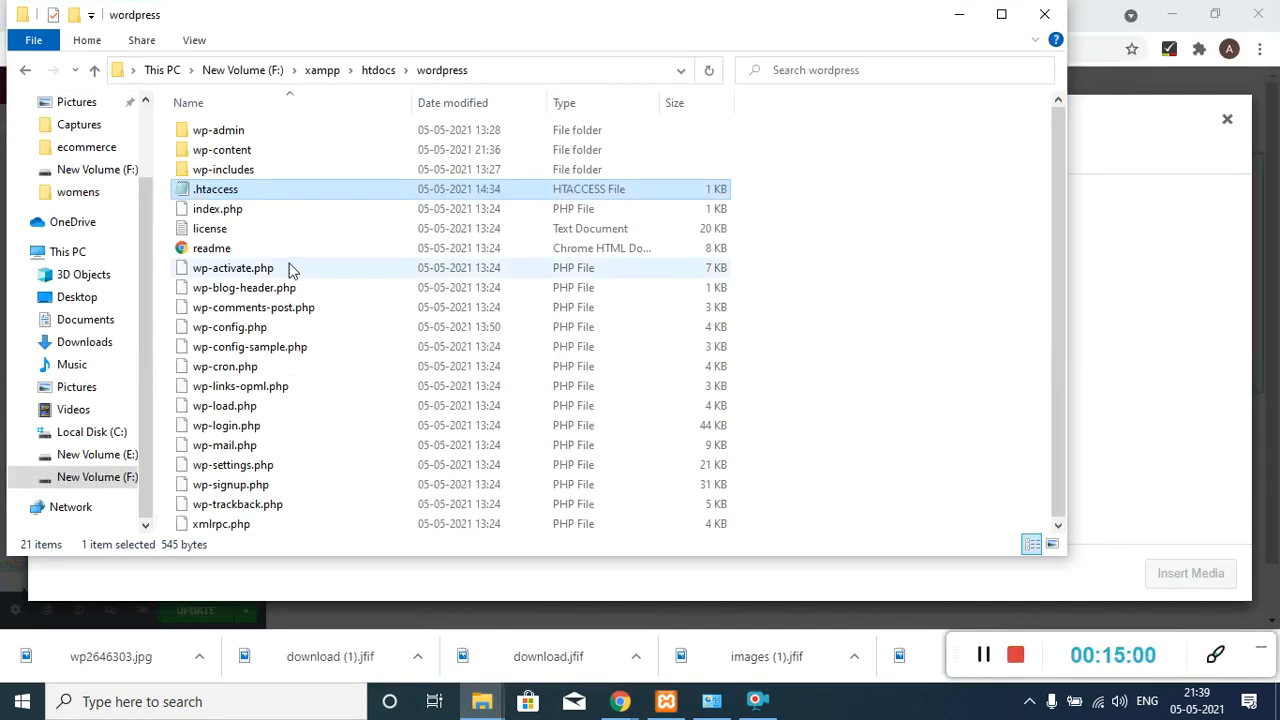
key("super+e")
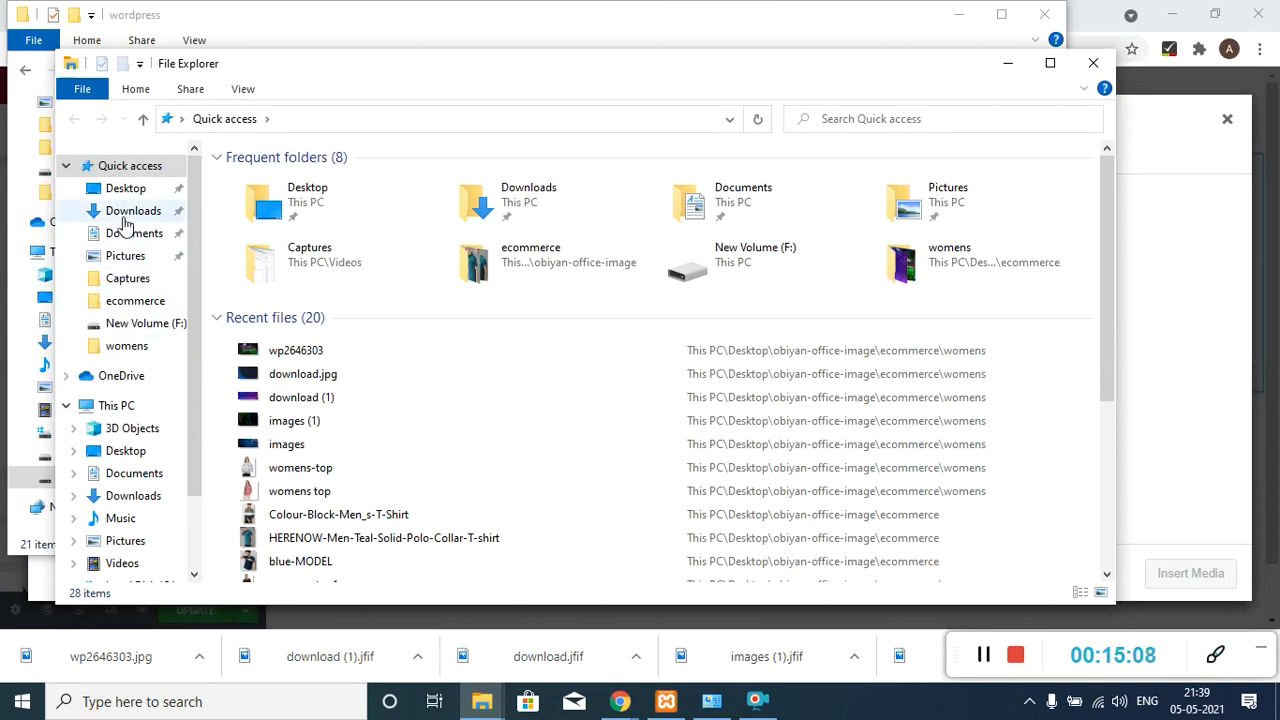
scroll(196, 286, "down", 1)
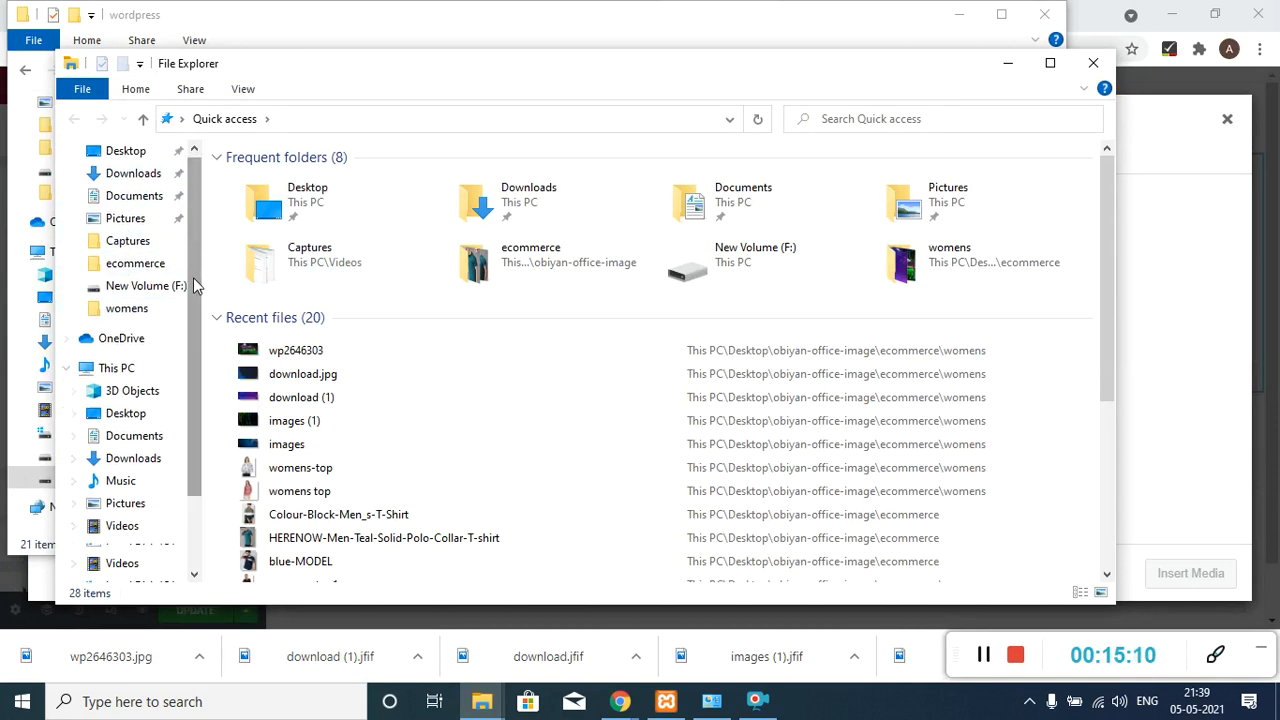
scroll(196, 286, "down", 1)
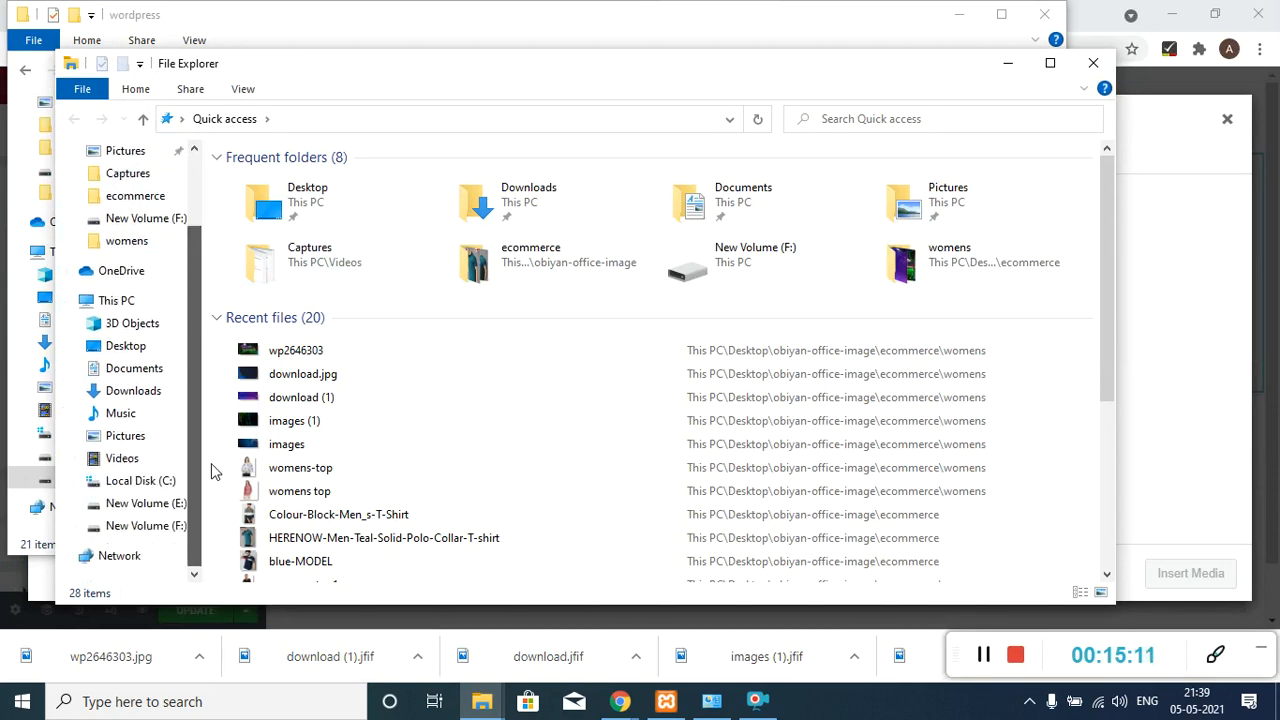
left_click(130, 508)
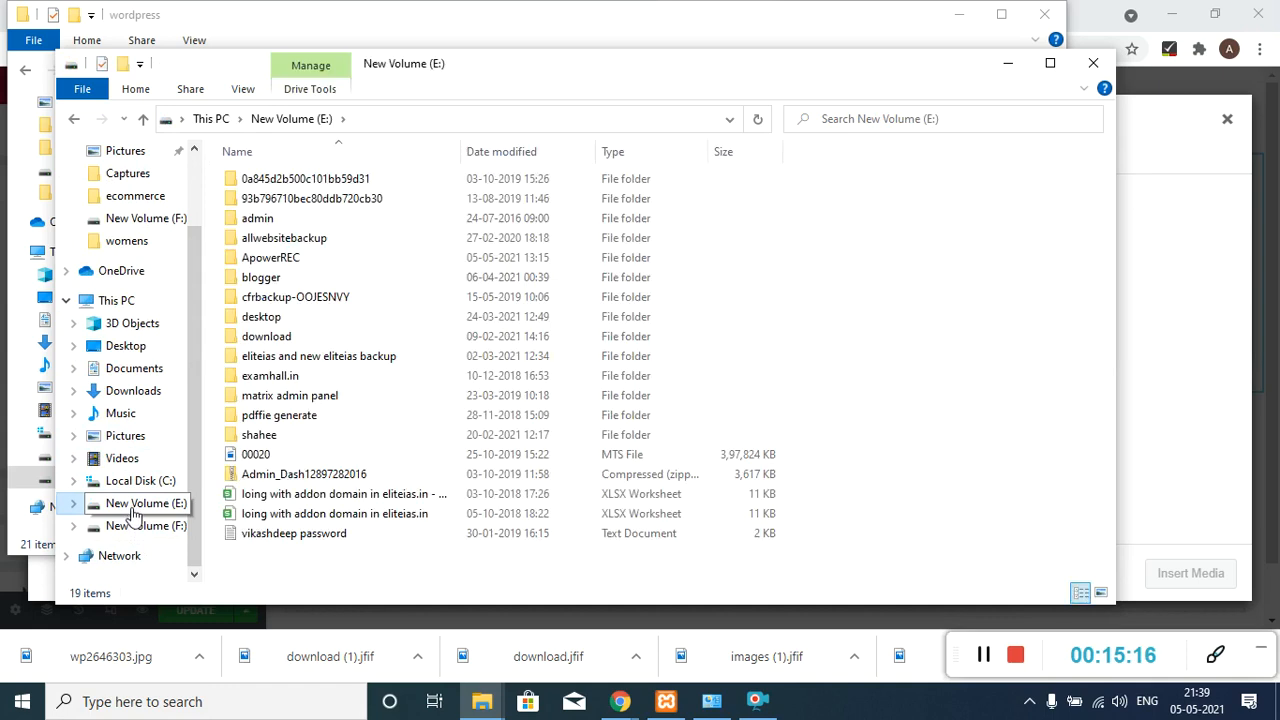
left_click(140, 527)
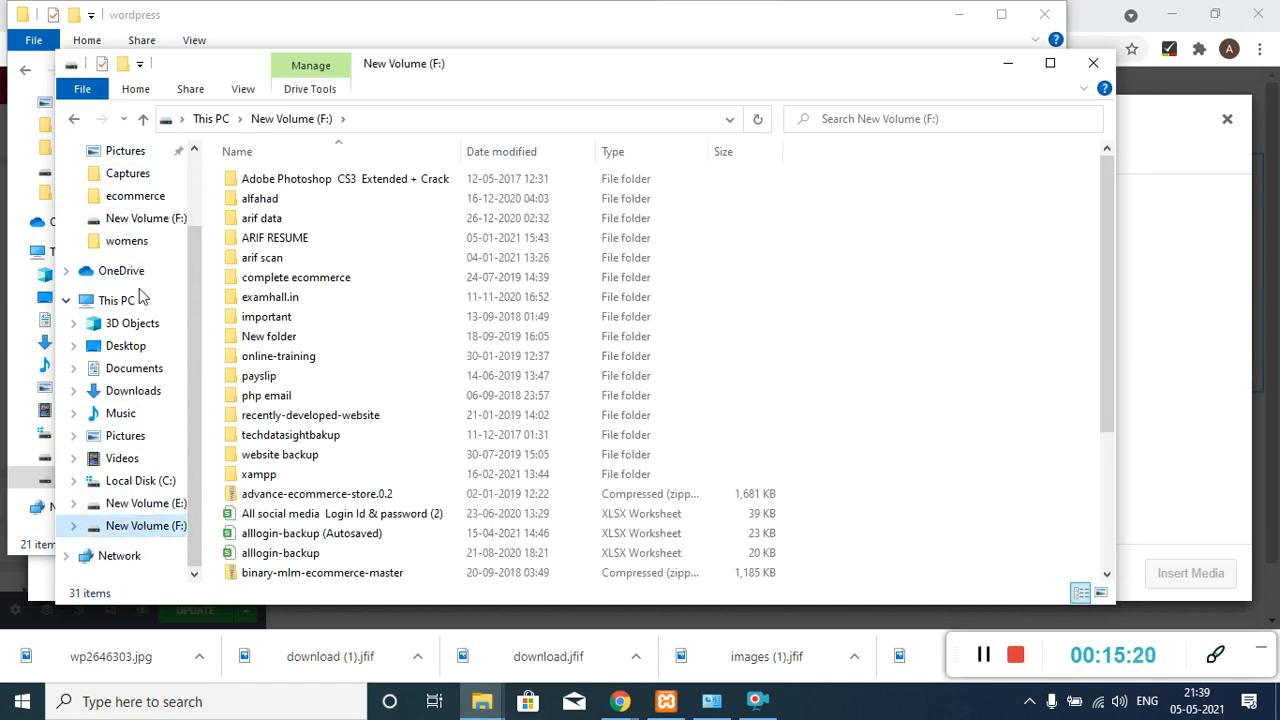
scroll(110, 252, "up", 2)
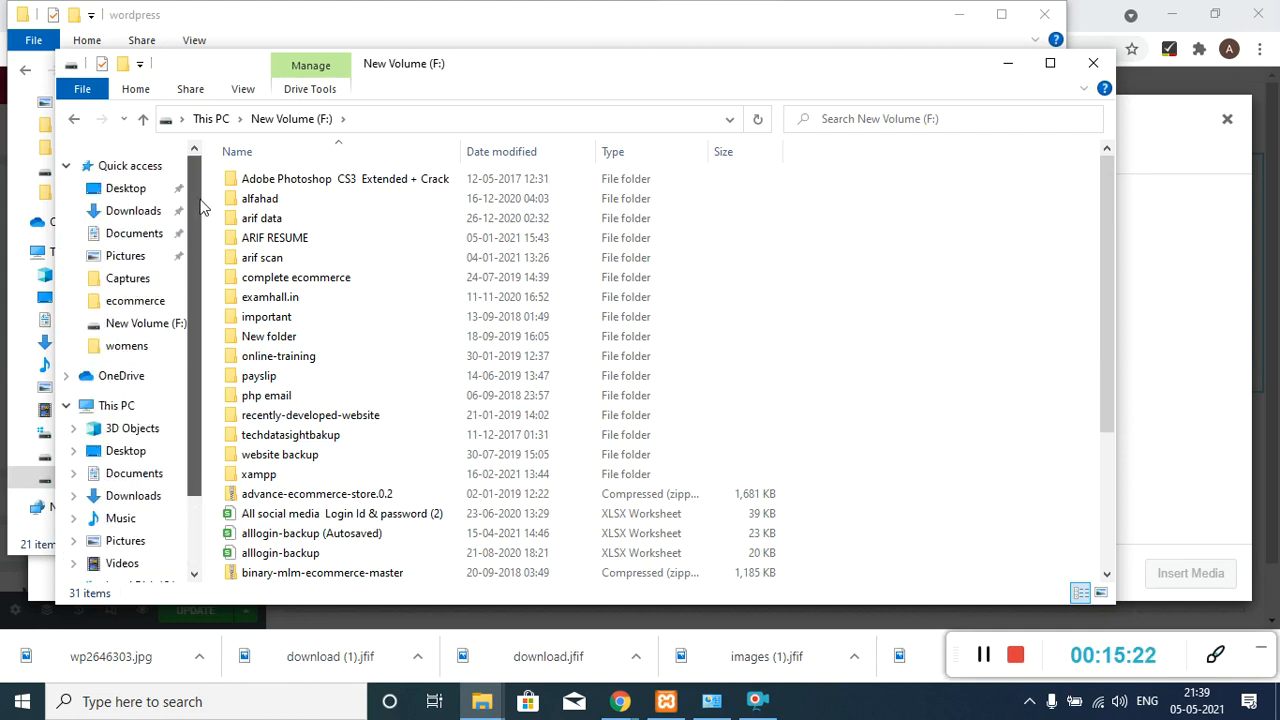
- Open the womens folder located under Desktop, obiyan-office-image, ecommerce in File Explorer
left_click(140, 190)
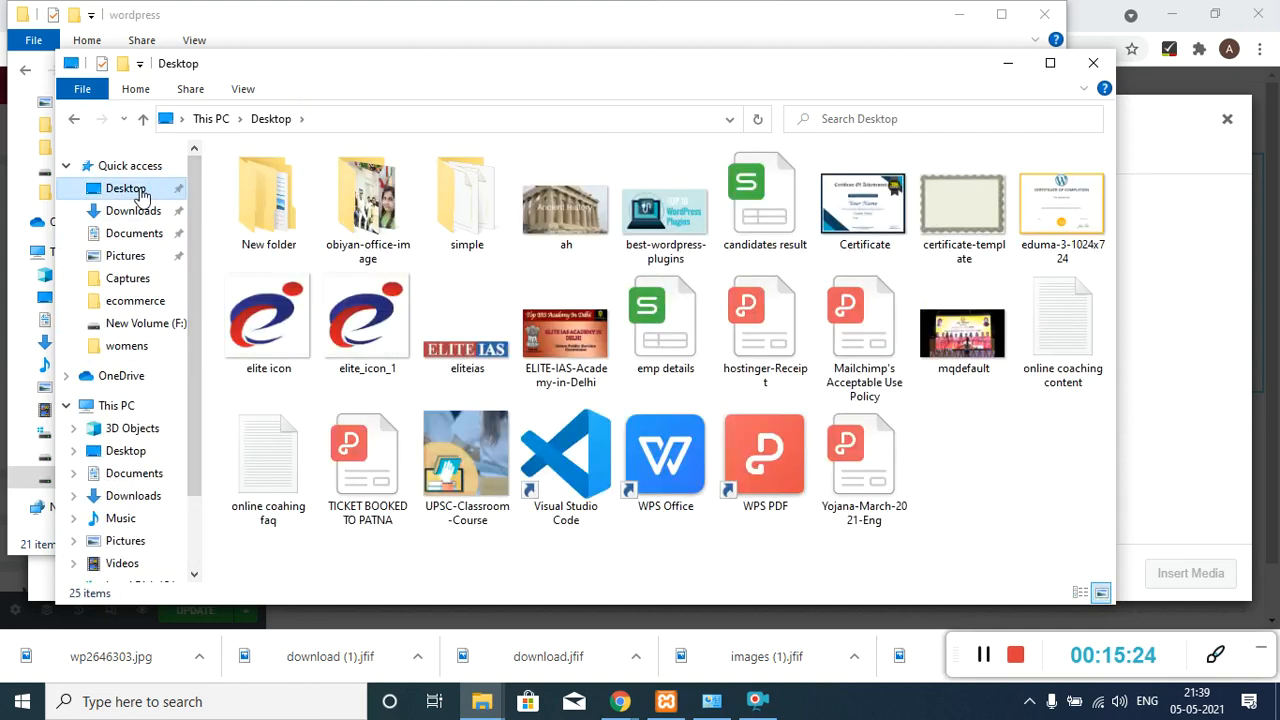
double_click(274, 190)
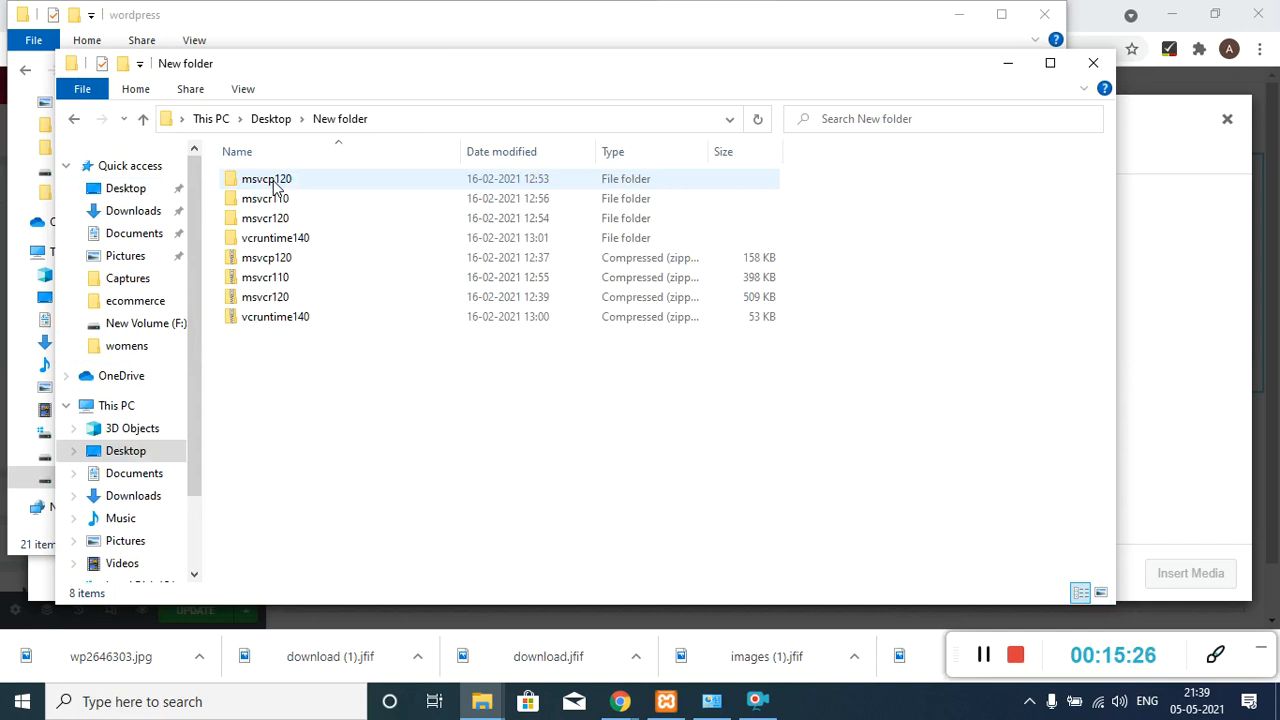
left_click(73, 119)
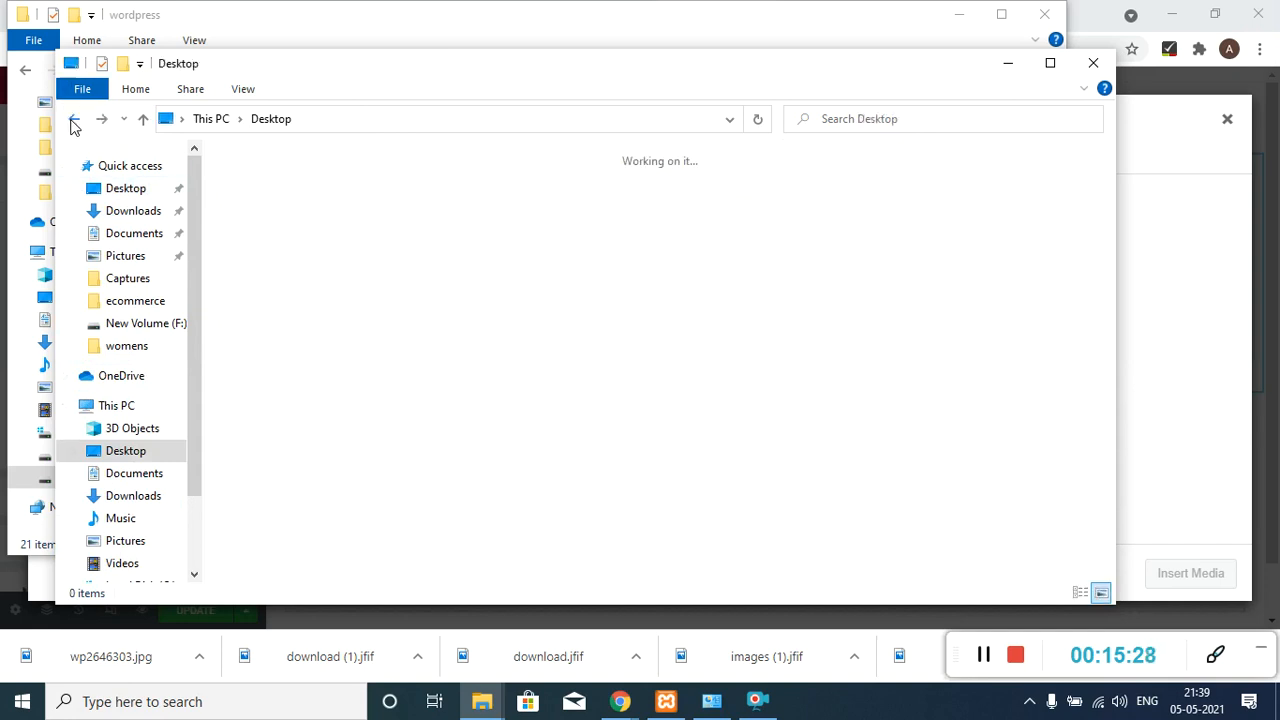
double_click(386, 213)
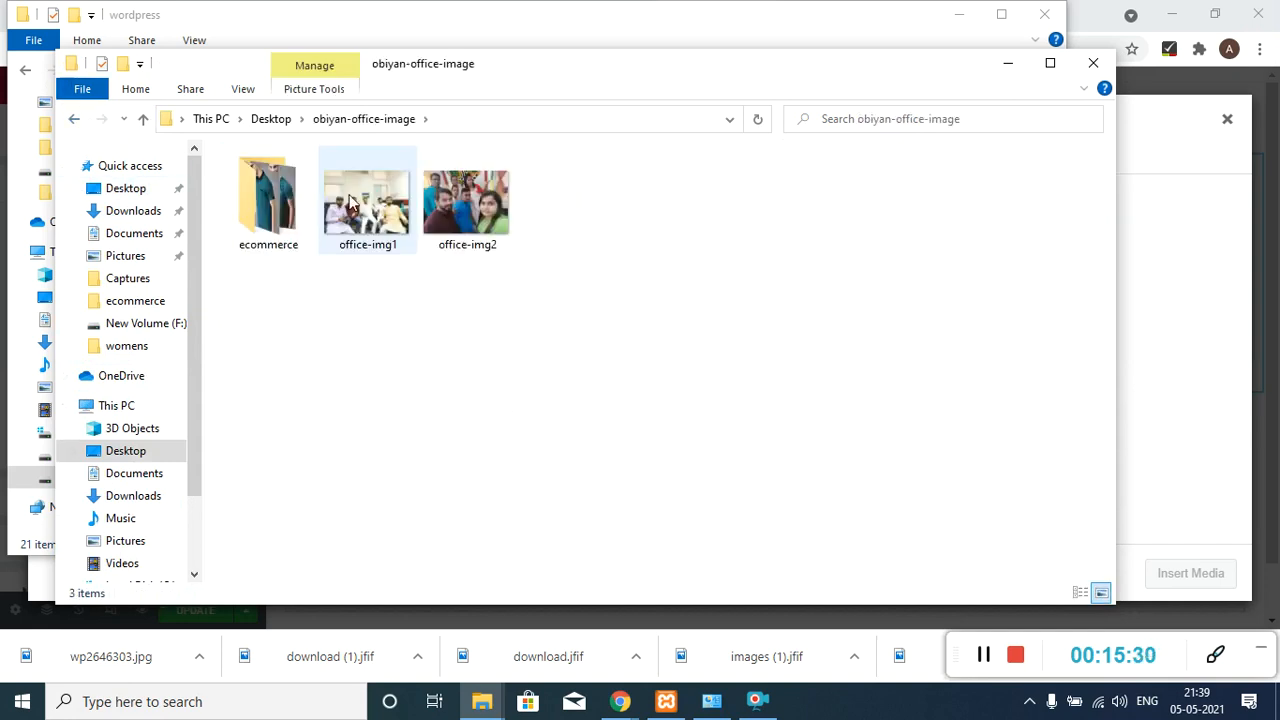
double_click(256, 196)
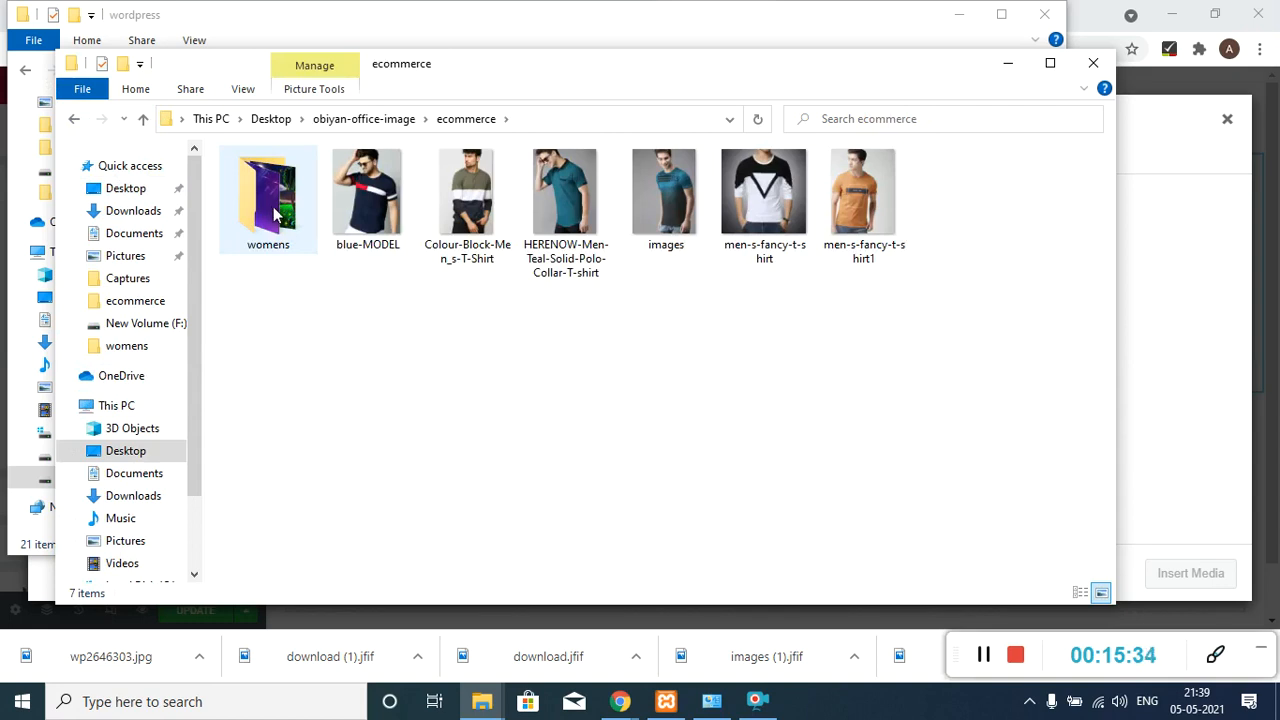
double_click(274, 212)
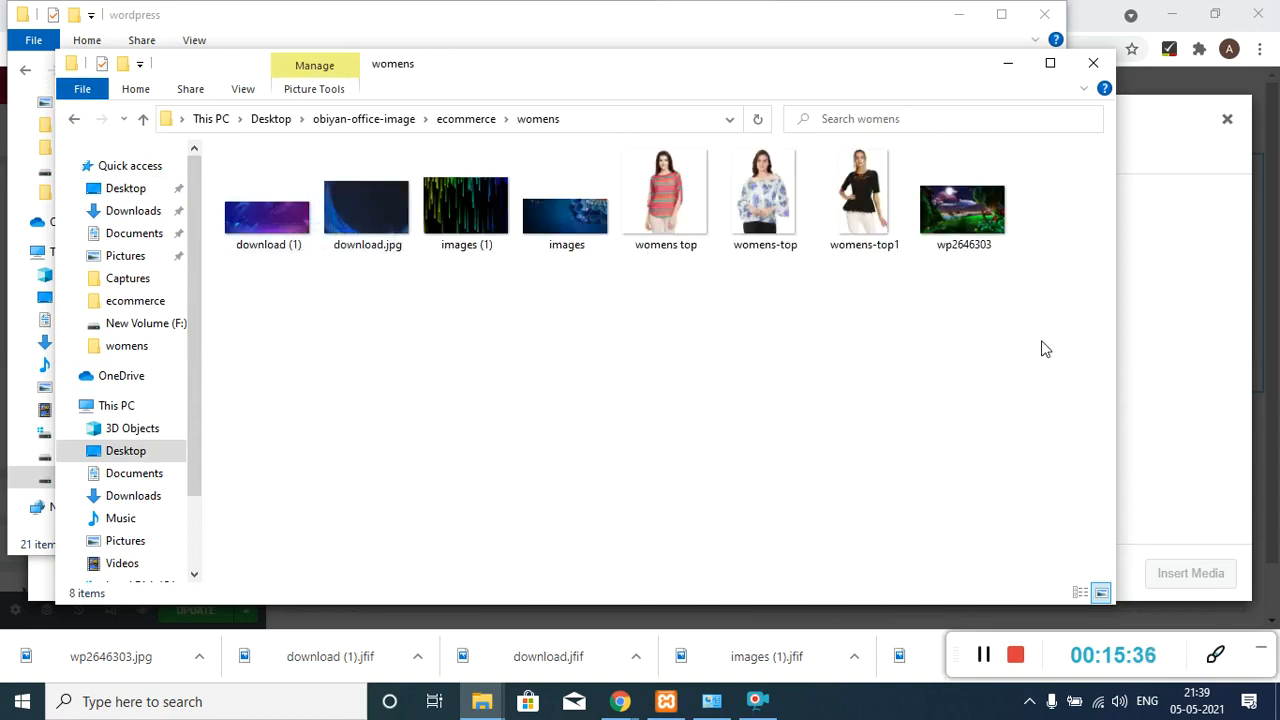
- Upload the wp2646303 image from the womens folder to the media library and insert it as the section's background
left_click(962, 215)
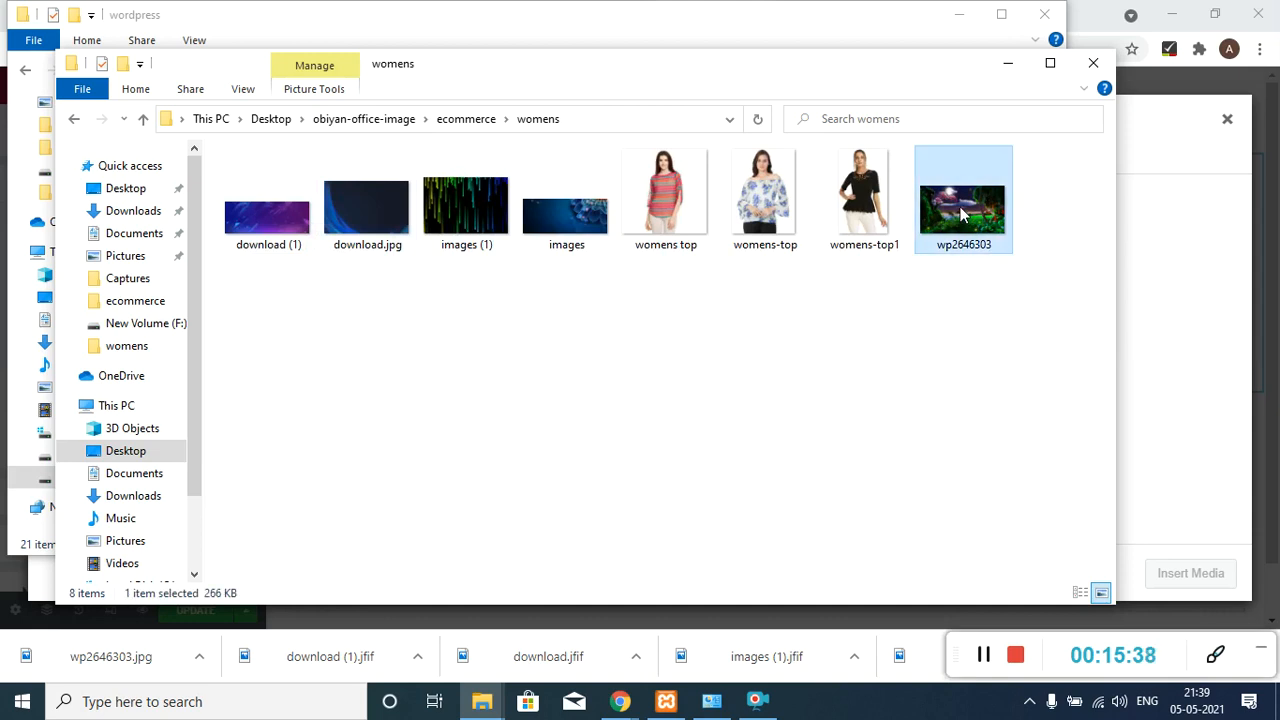
left_click_drag(962, 215, 613, 331)
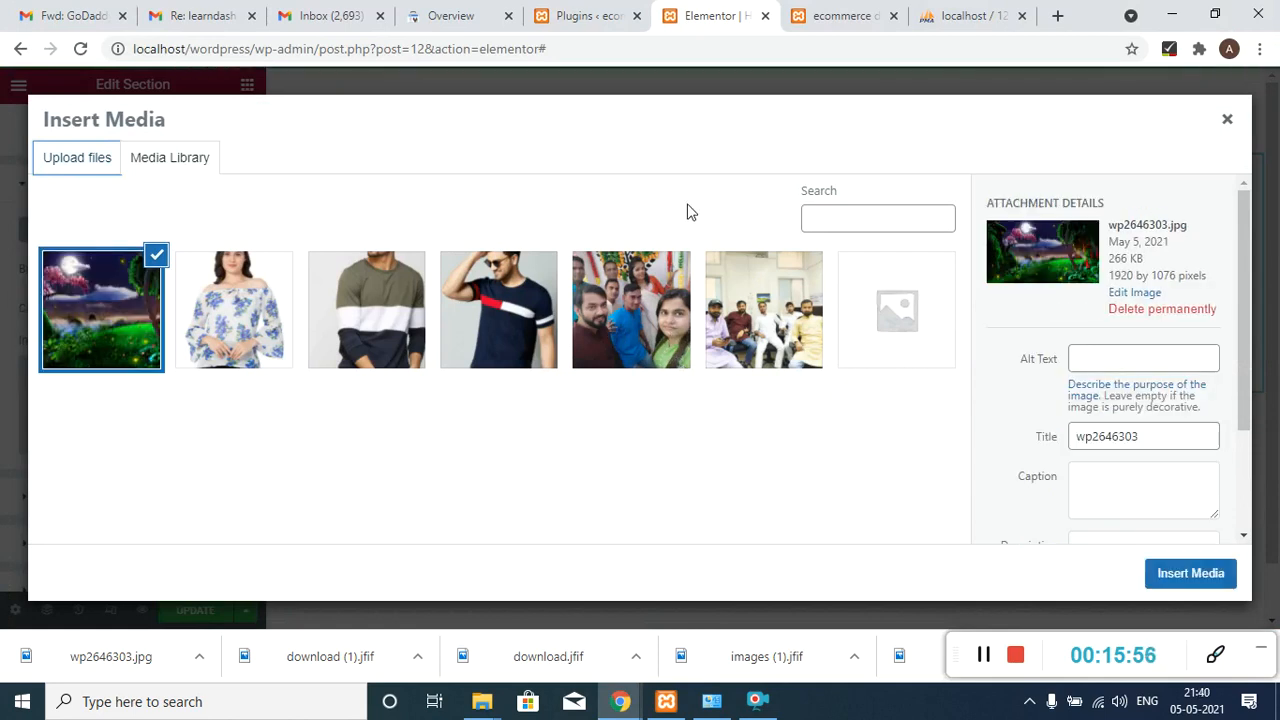
left_click(1219, 577)
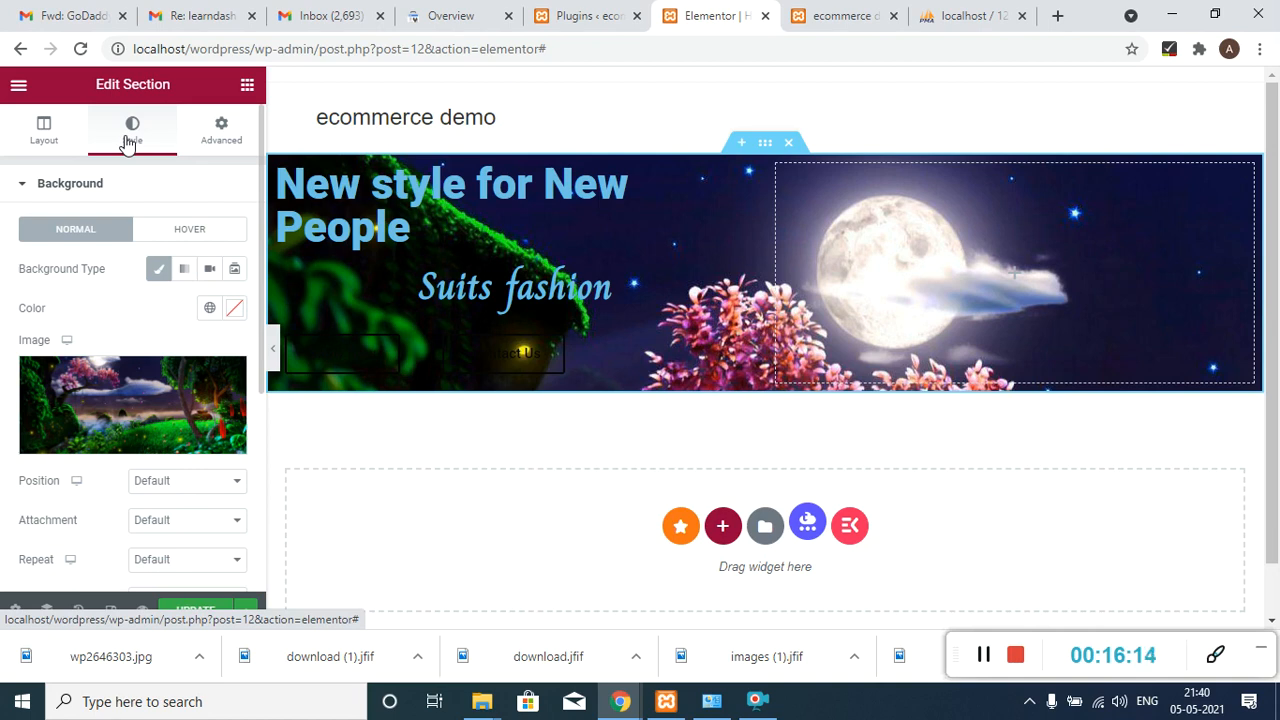
- Set the section's background overlay to the Classic type for its normal state
left_click(69, 188)
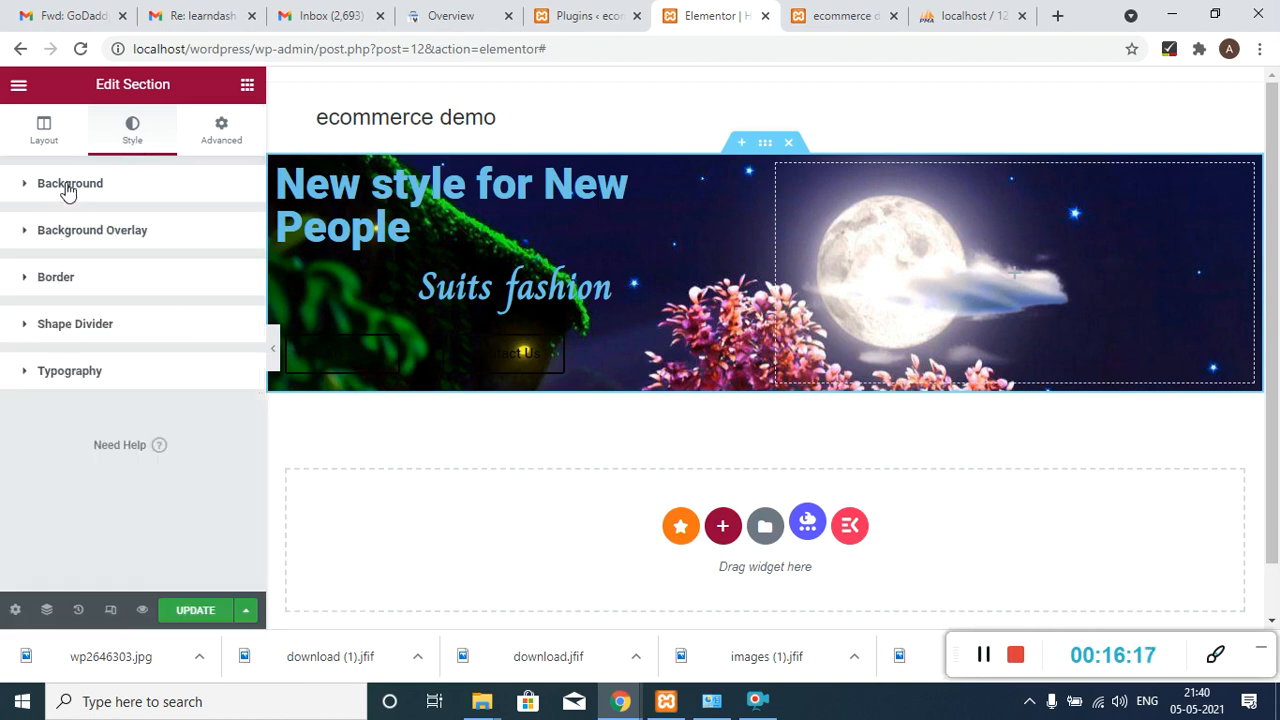
left_click(97, 240)
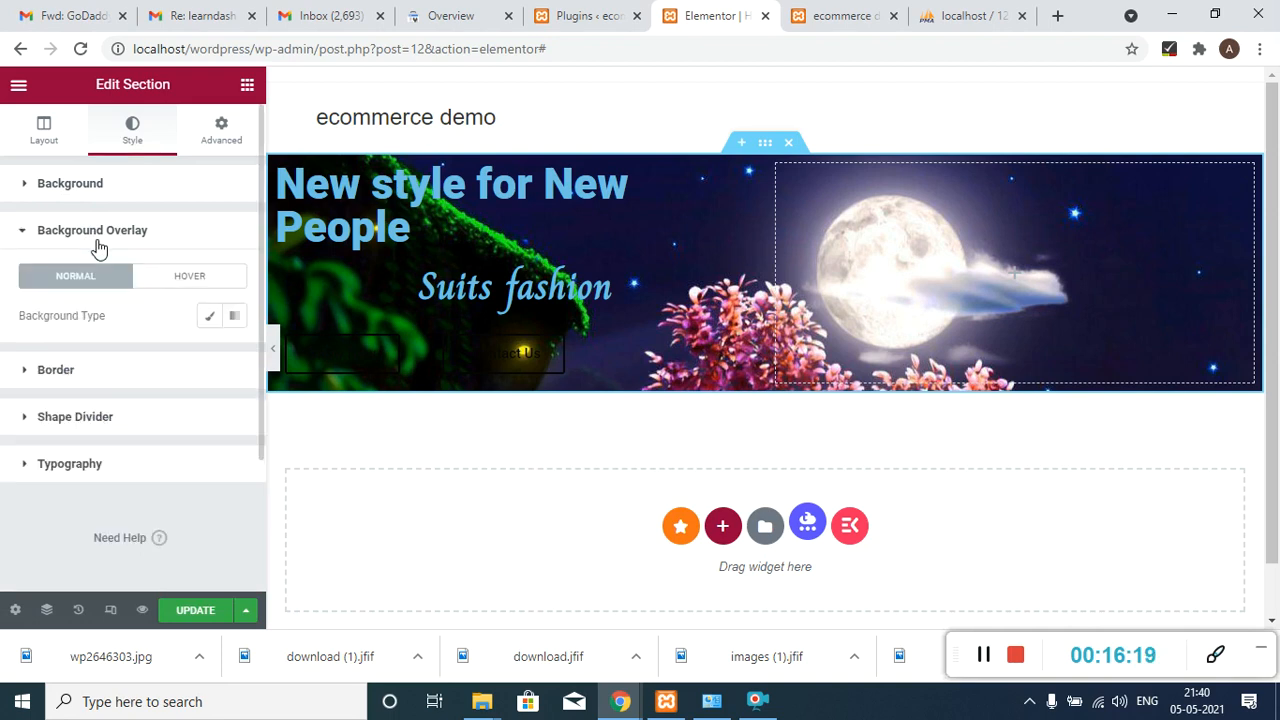
left_click(210, 318)
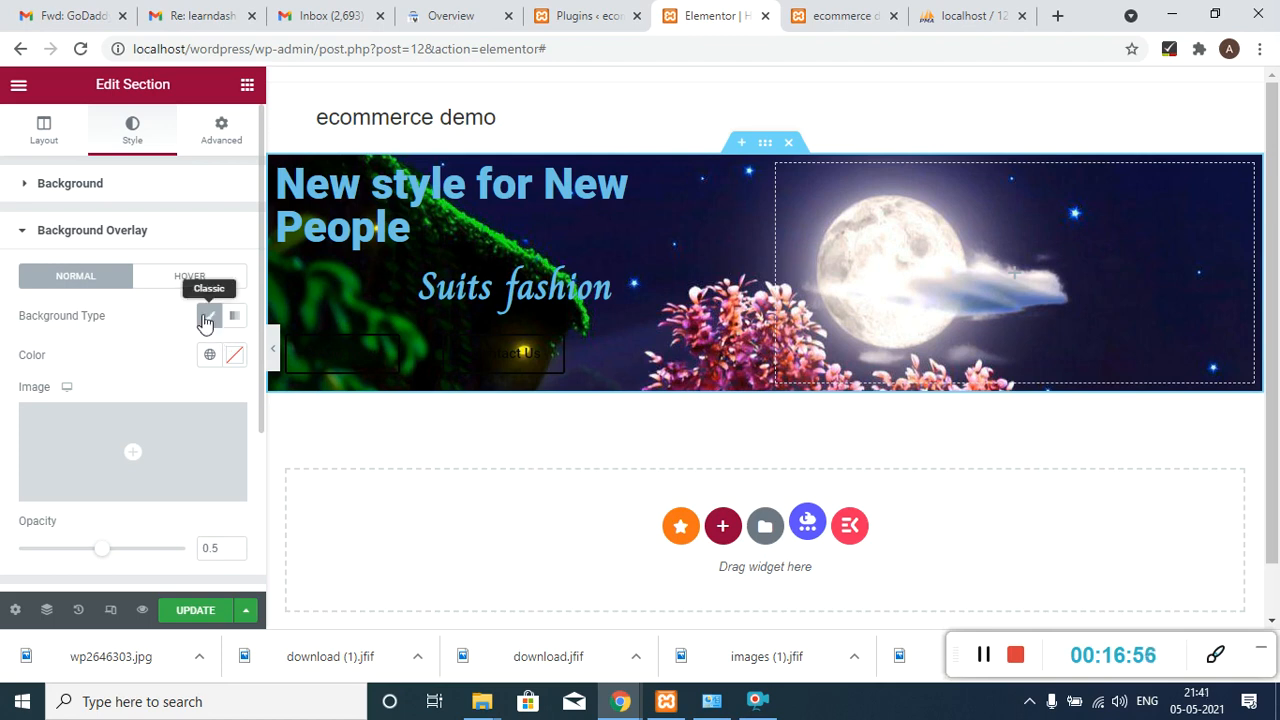
left_click(205, 318)
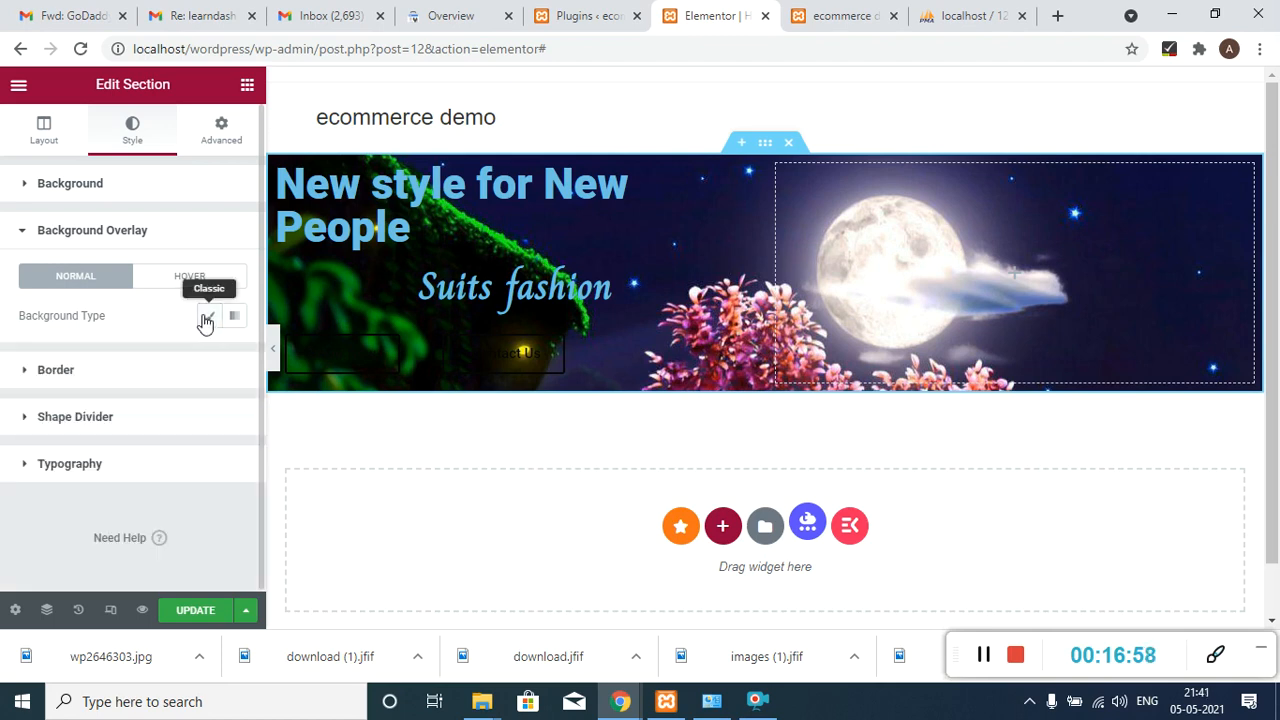
left_click(205, 318)
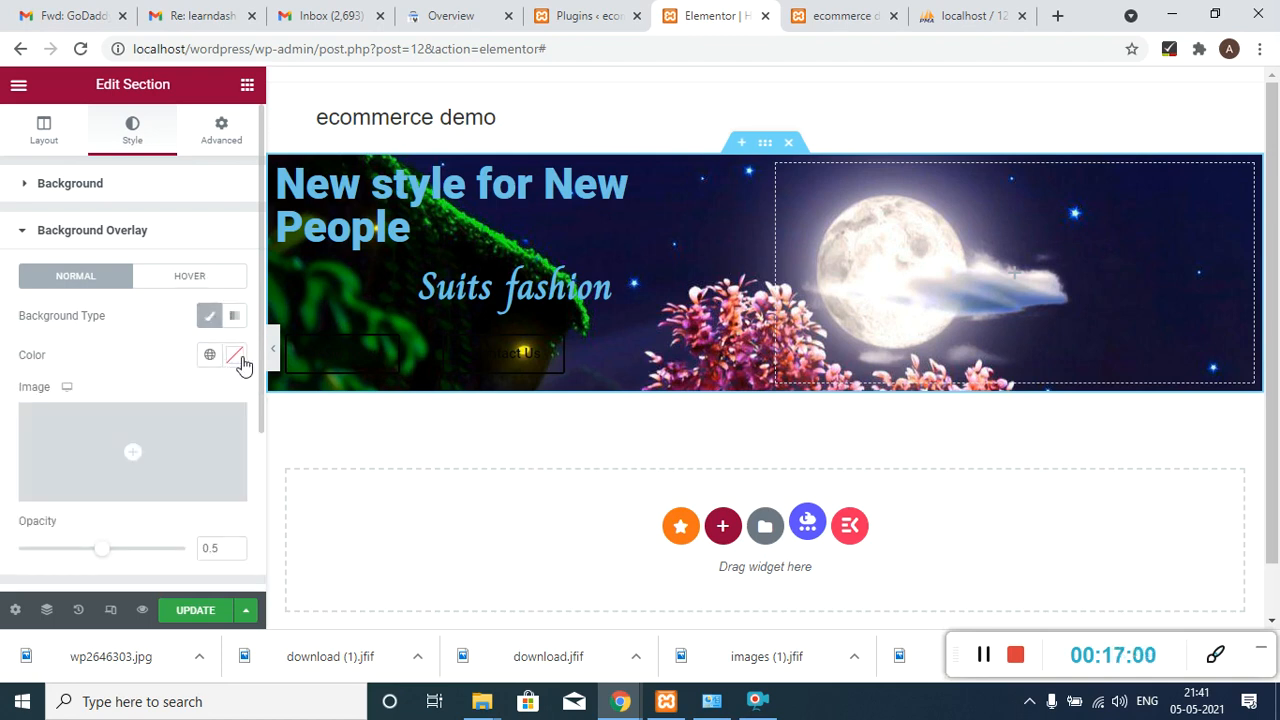
- Set the section's background overlay color to near-black and its opacity to 0.71
left_click(238, 358)
left_click(396, 343)
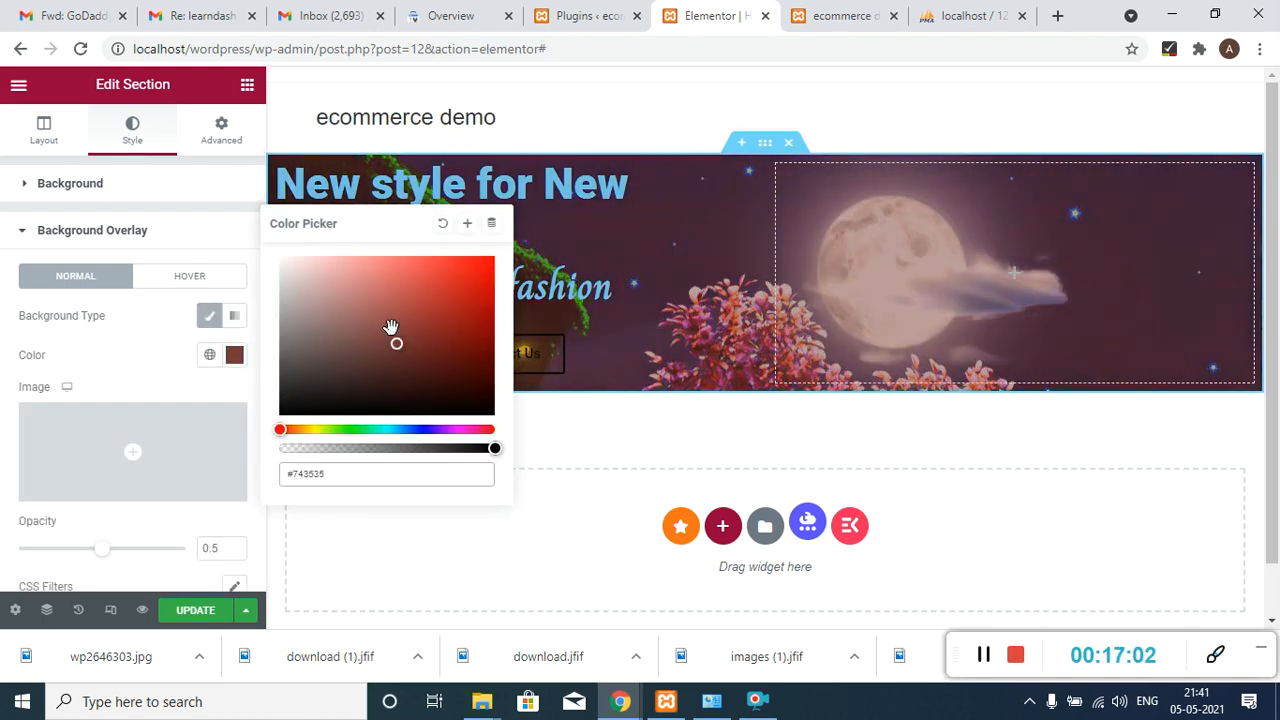
left_click(390, 317)
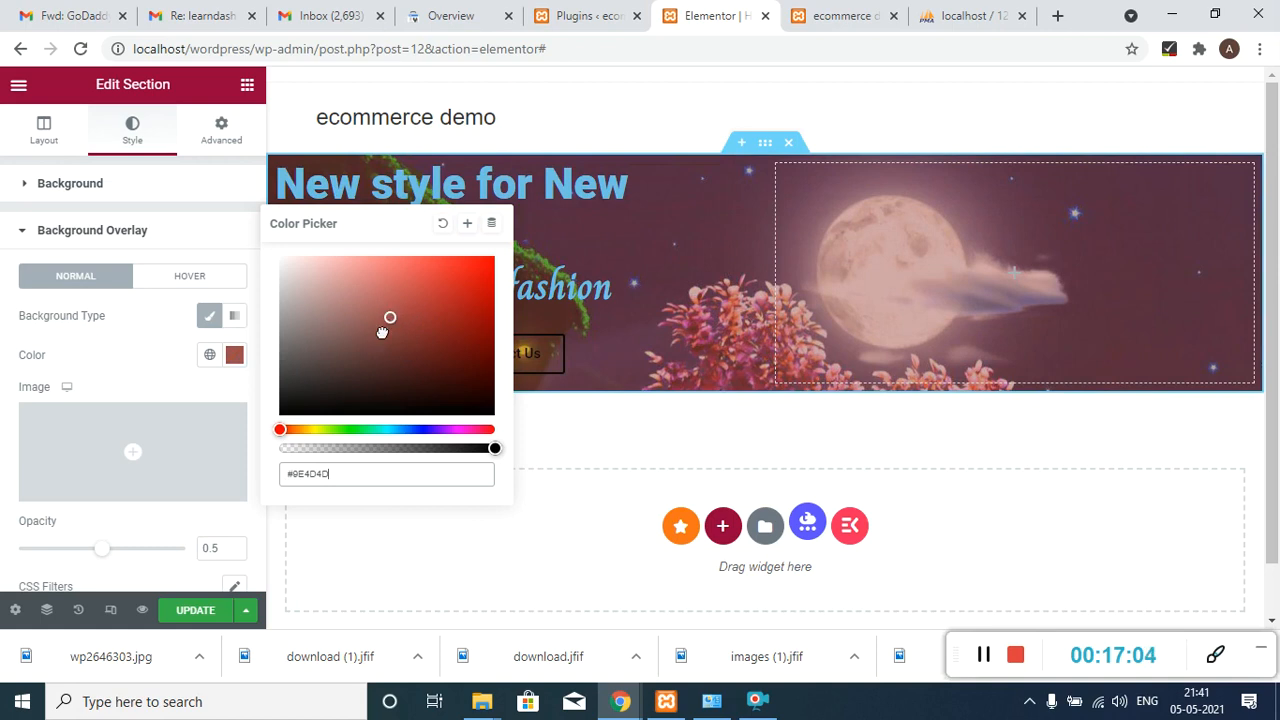
mouse_move(336, 372)
left_mouse_down()
mouse_move(283, 387)
mouse_move(292, 414)
mouse_move(296, 404)
left_mouse_up()
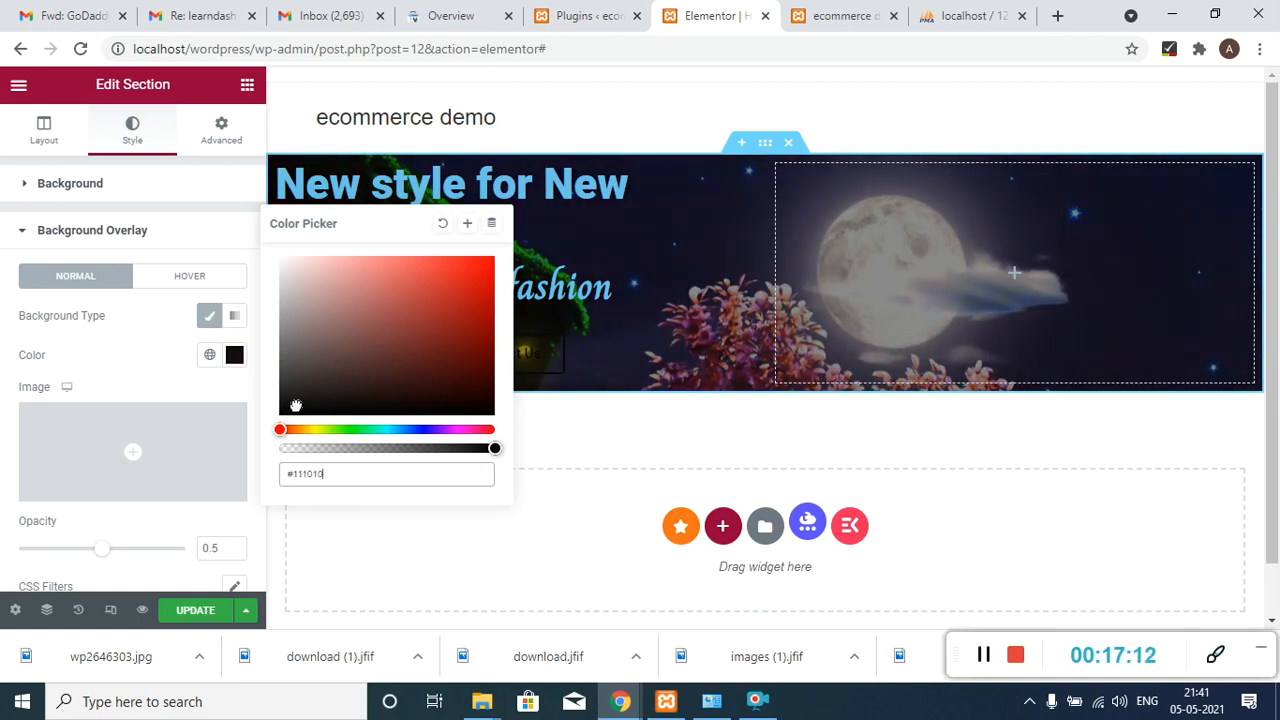
mouse_move(295, 404)
left_mouse_down()
mouse_move(286, 415)
mouse_move(389, 320)
mouse_move(391, 291)
mouse_move(278, 417)
left_mouse_up()
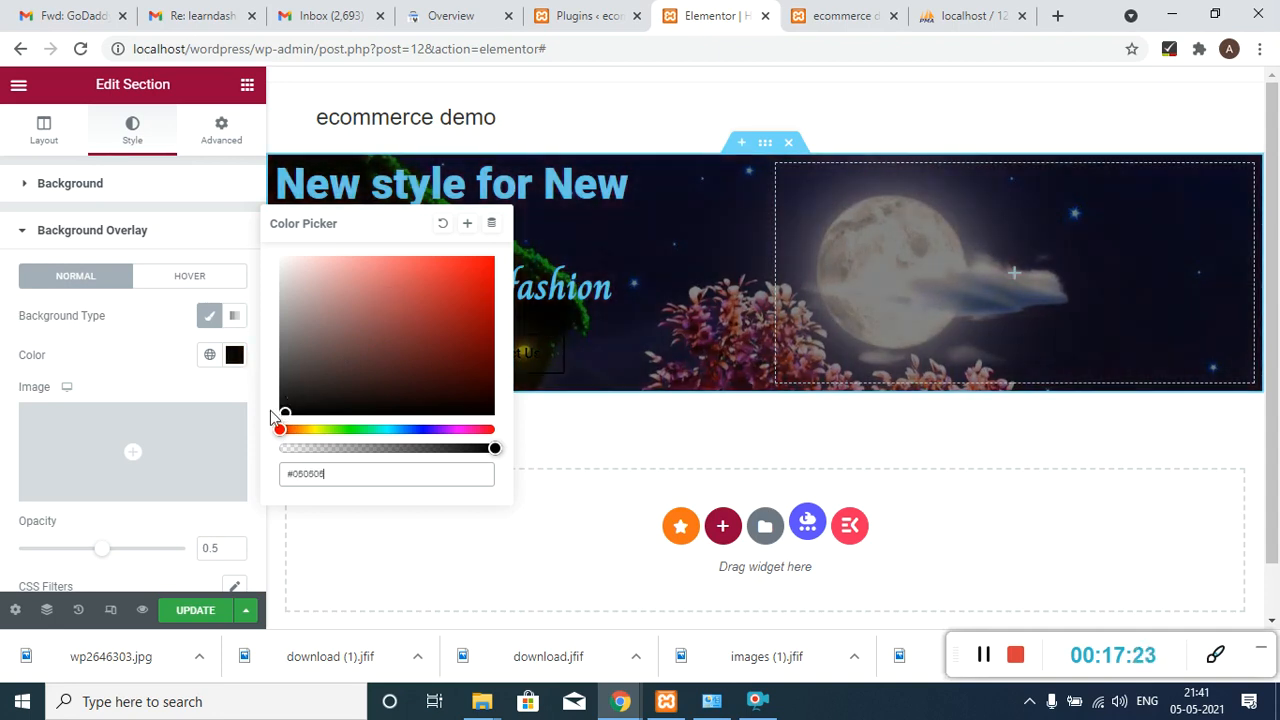
left_click(129, 346)
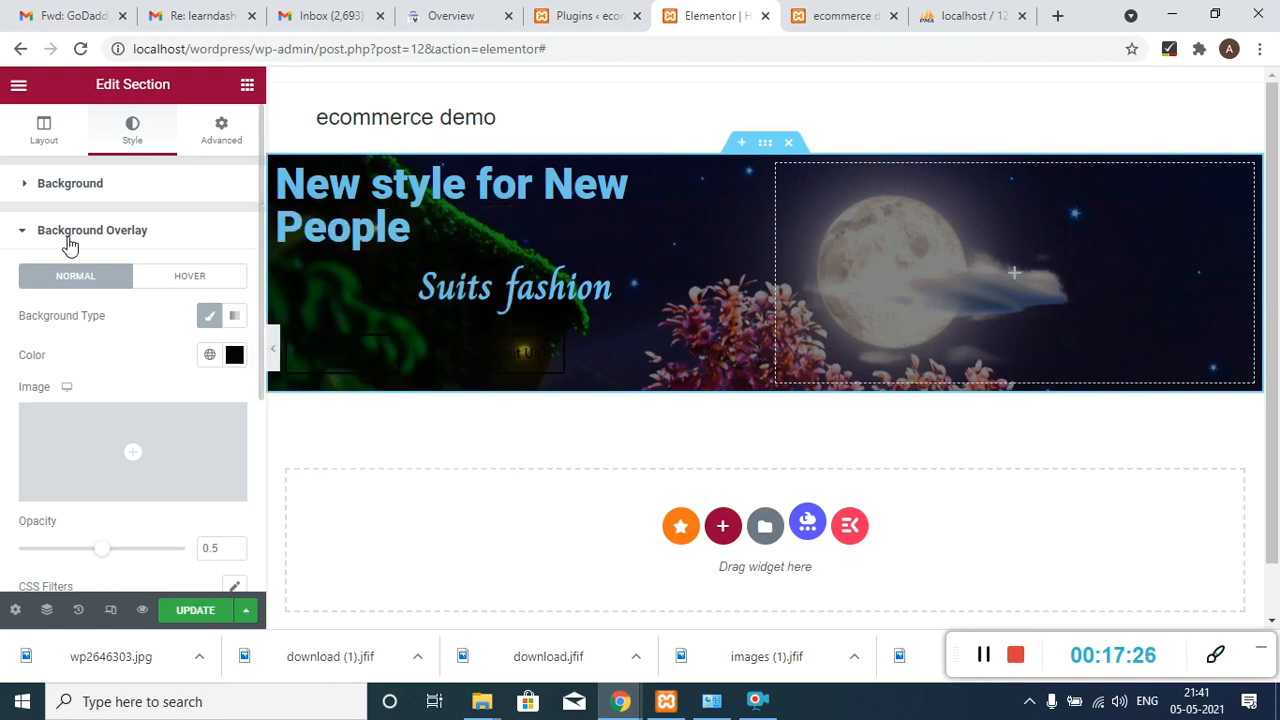
left_click(107, 556)
left_click_drag(125, 557, 145, 558)
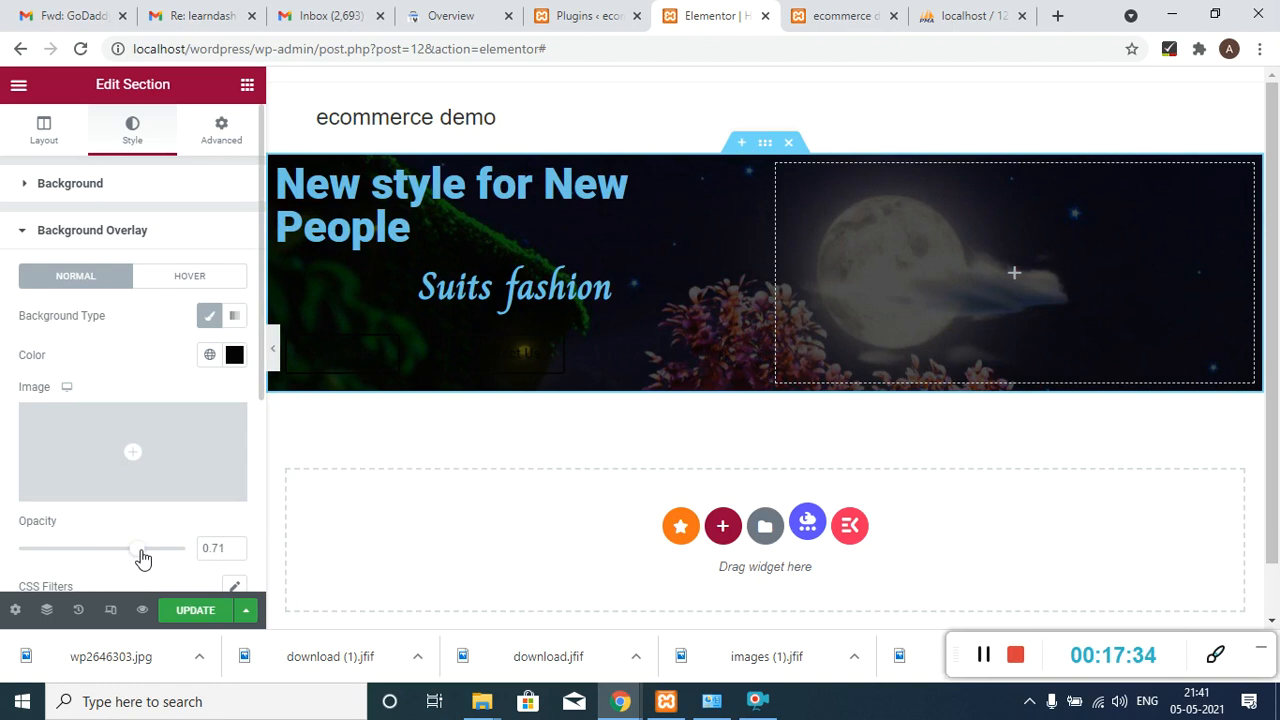
- Set the Show Now button's background to the Classic type with a fully opaque bright red, #EB0D27
left_click(341, 352)
left_click(209, 387)
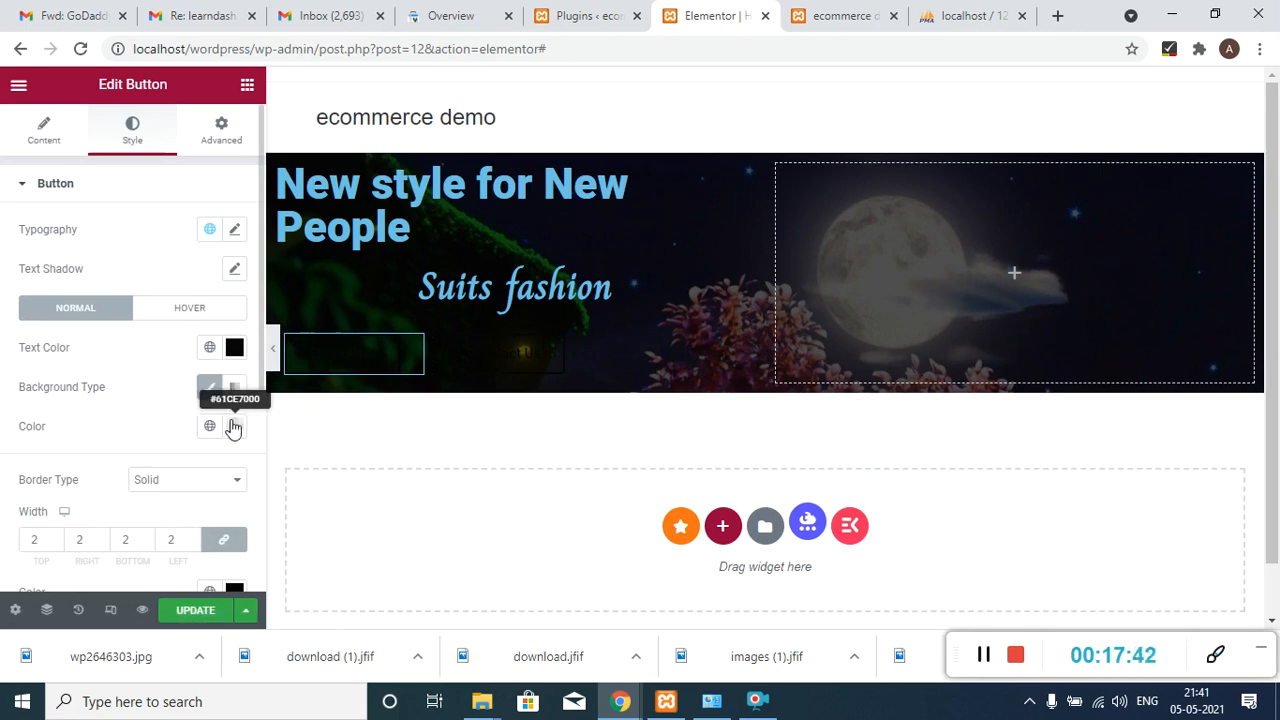
left_click(233, 427)
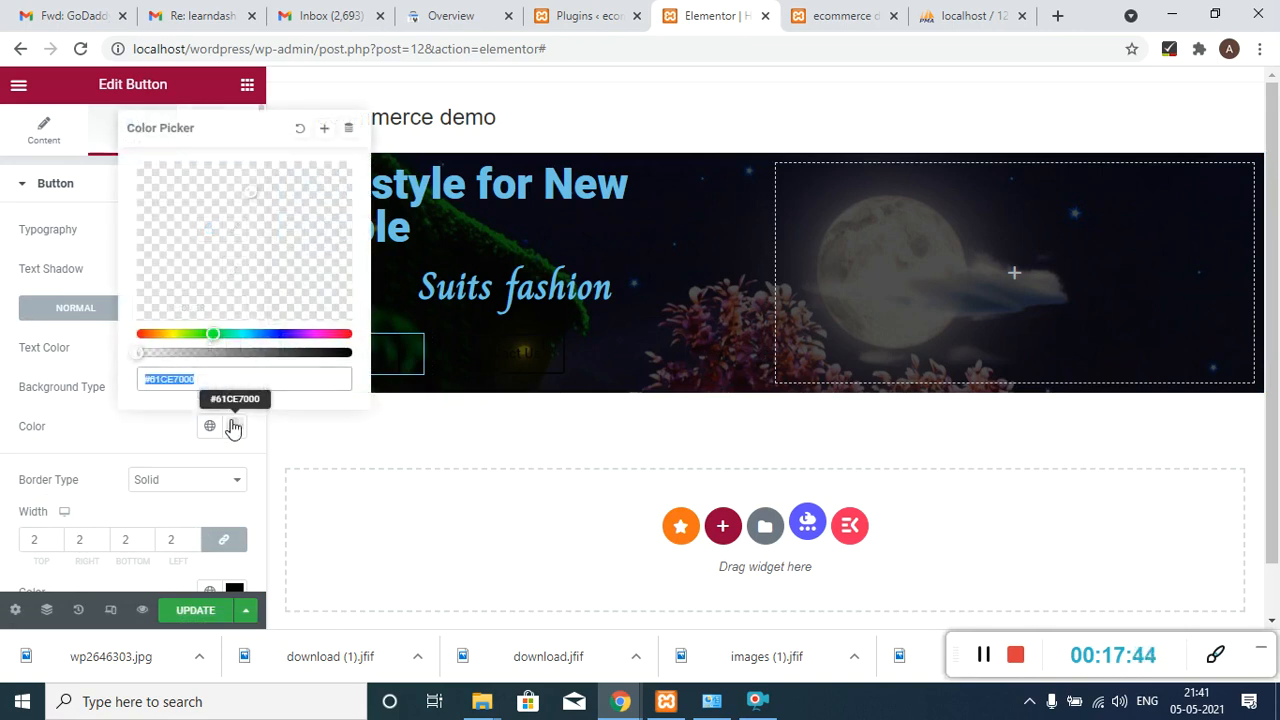
left_click_drag(134, 353, 366, 366)
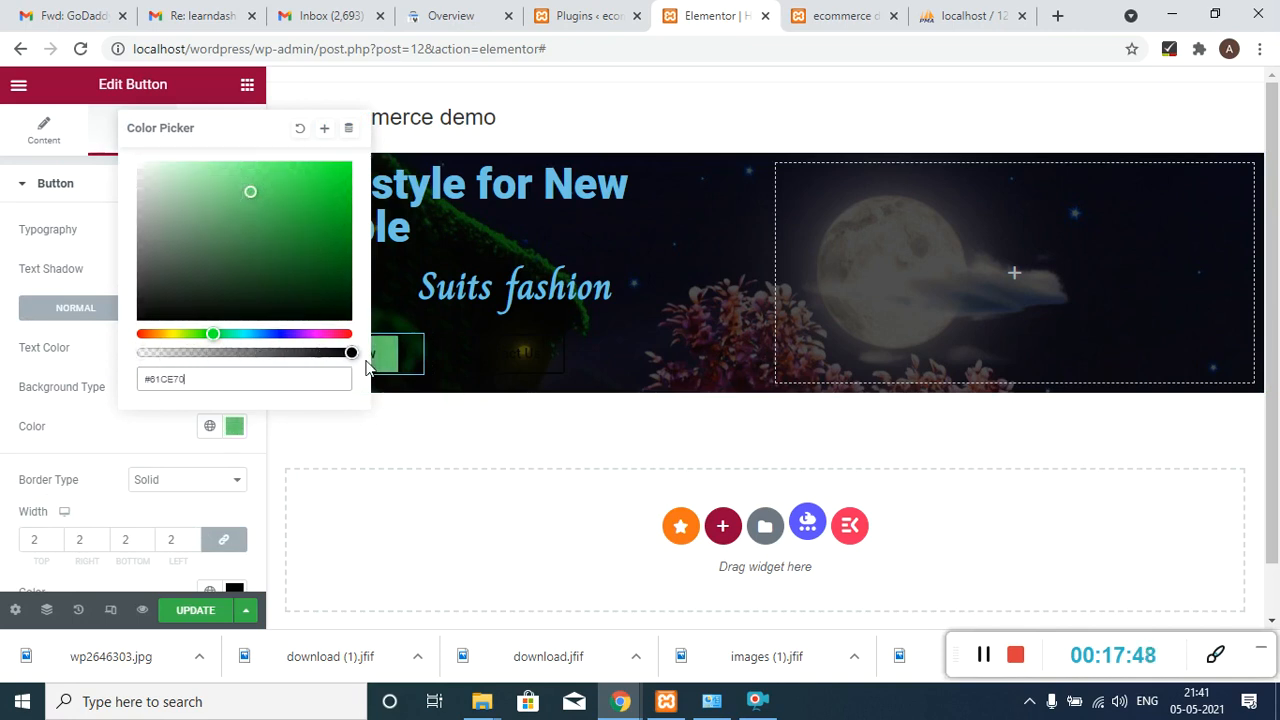
left_click(346, 334)
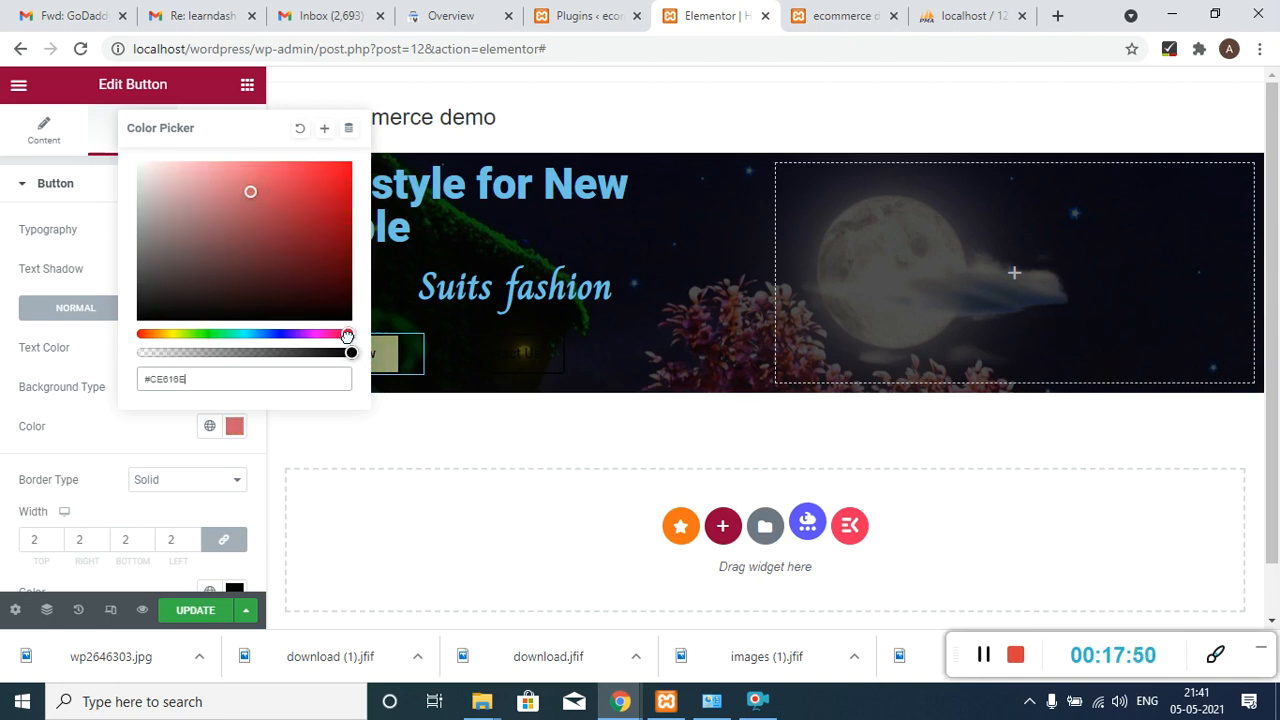
left_click_drag(252, 195, 340, 175)
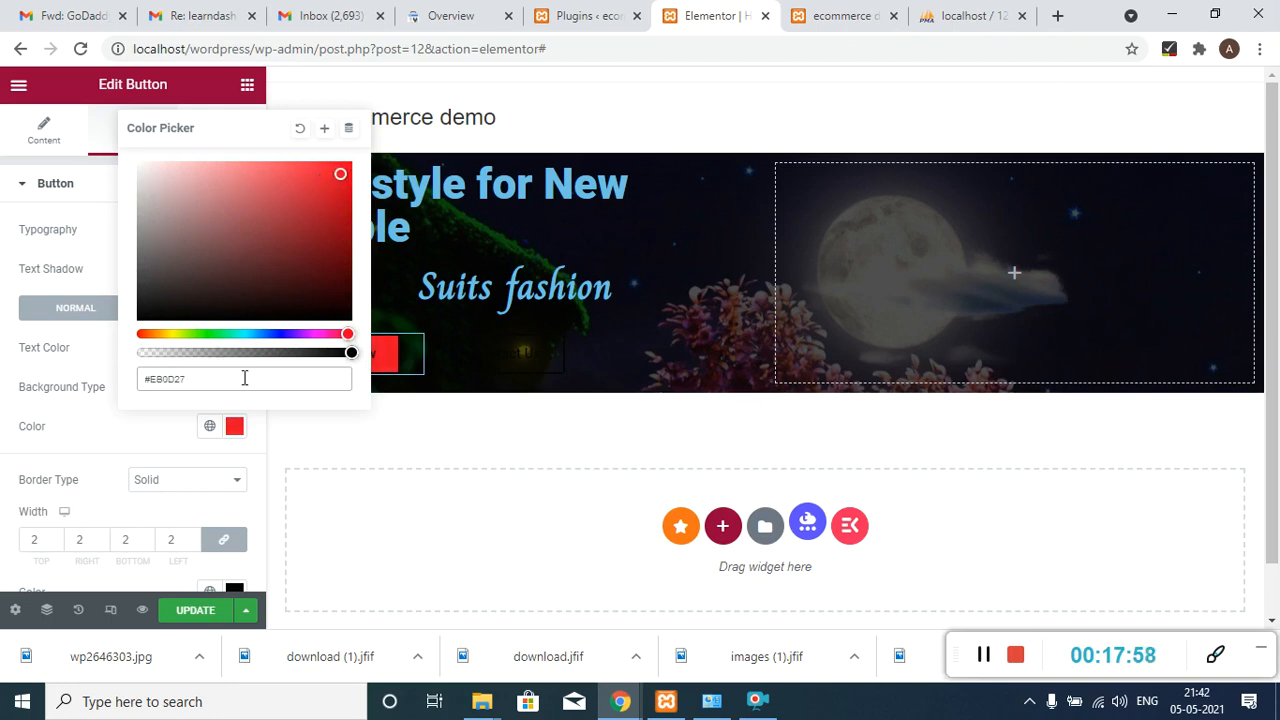
left_click(75, 360)
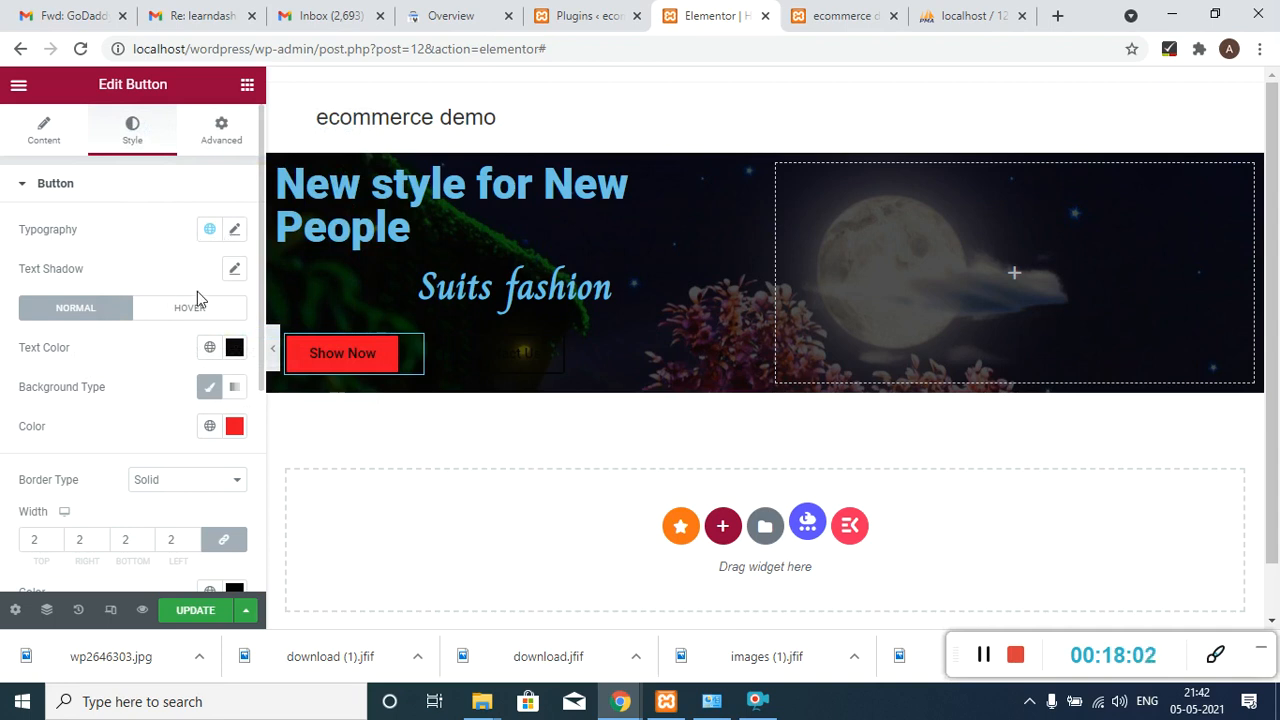
- Set the Show Now button's text color to white, #FFFFFF
left_click(235, 348)
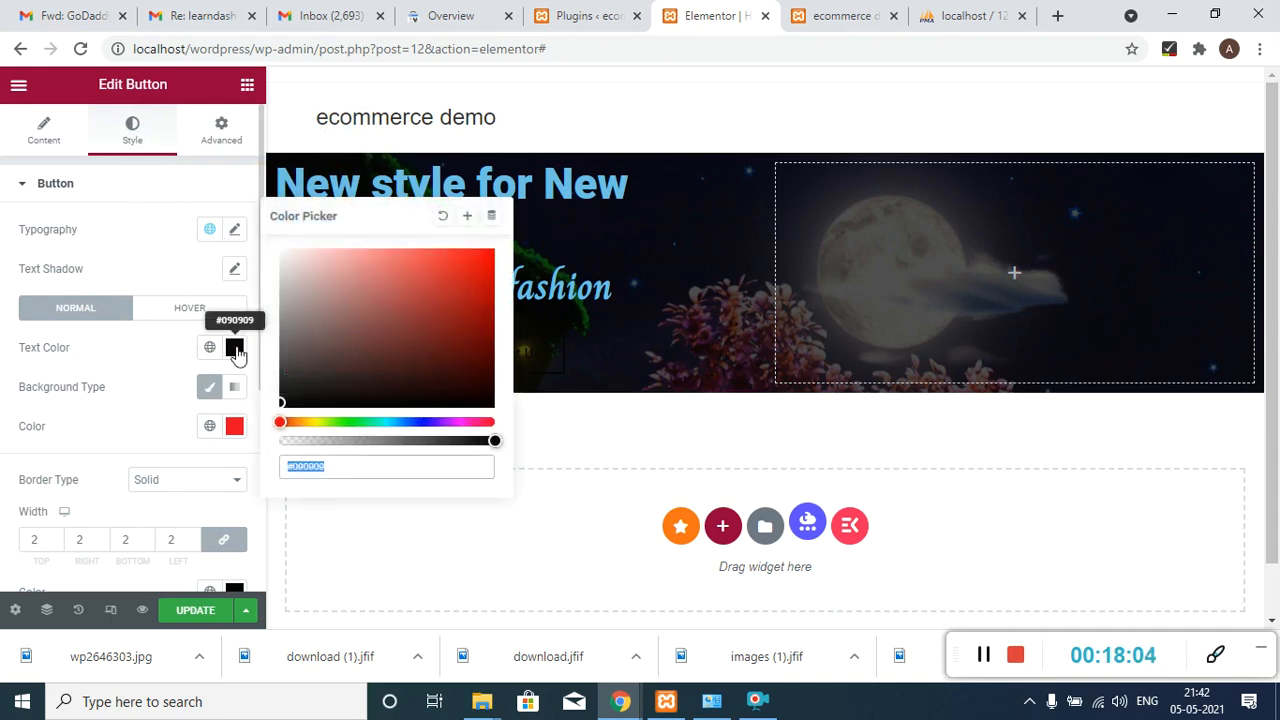
mouse_move(288, 257)
left_mouse_down()
mouse_move(294, 271)
mouse_move(272, 256)
left_mouse_up()
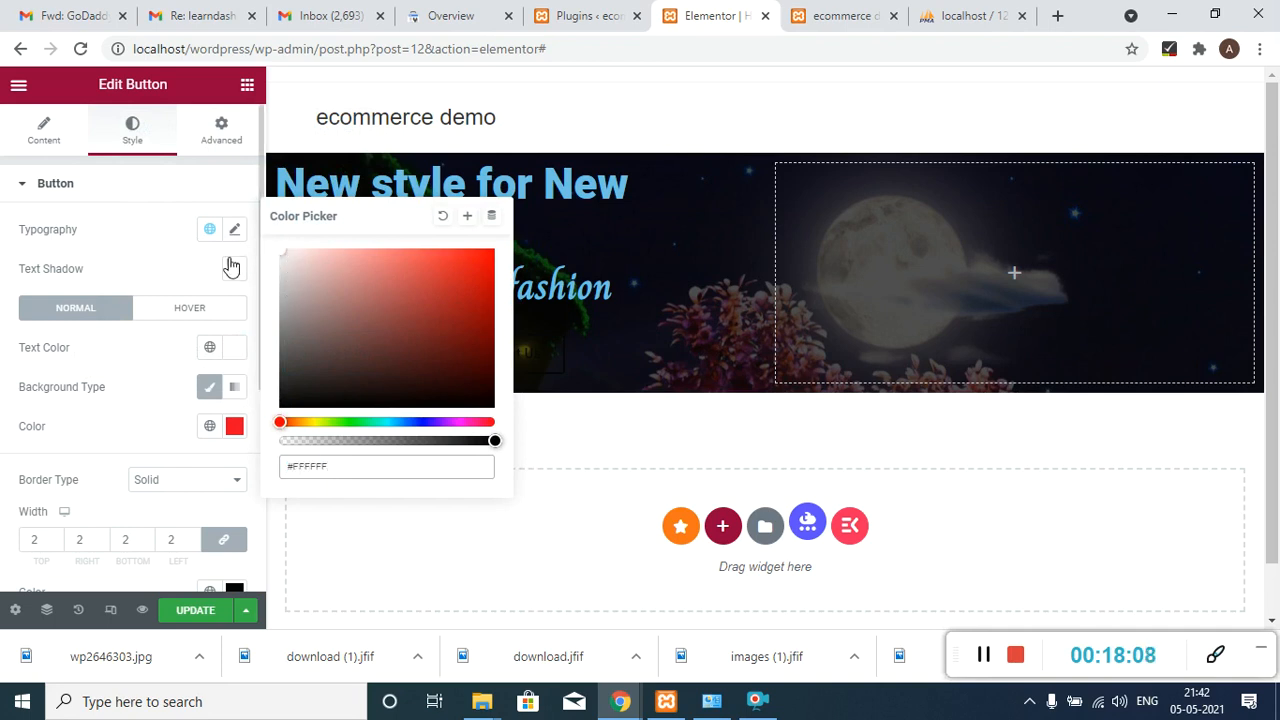
left_click(175, 266)
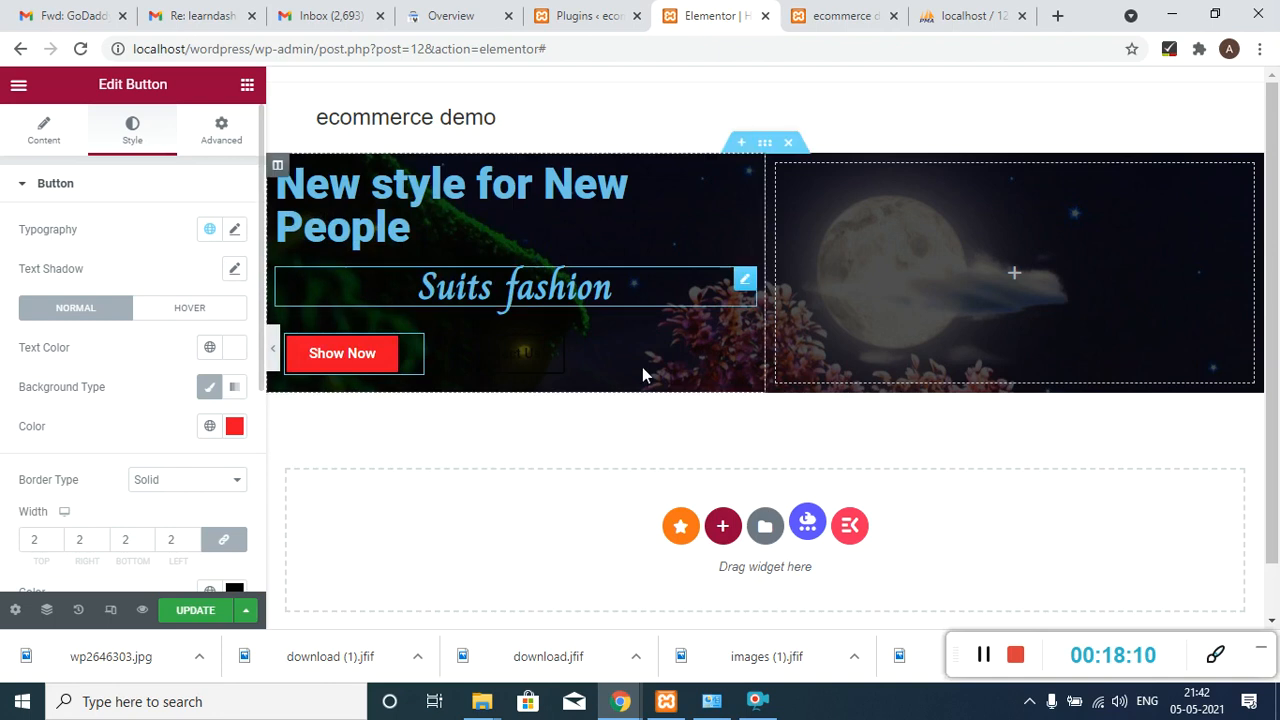
- Set the Contact Us button's background color to a fully opaque orange-red, #E63807
left_click(514, 357)
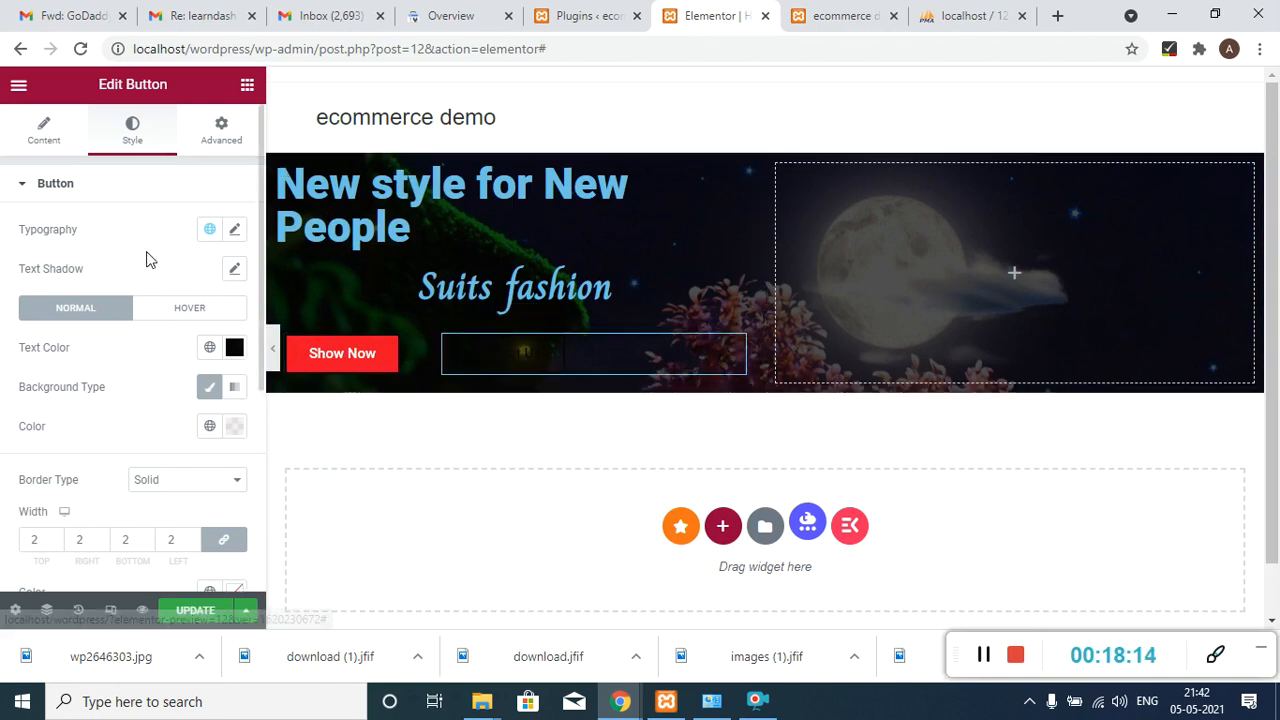
left_click(235, 430)
left_click_drag(190, 354, 352, 353)
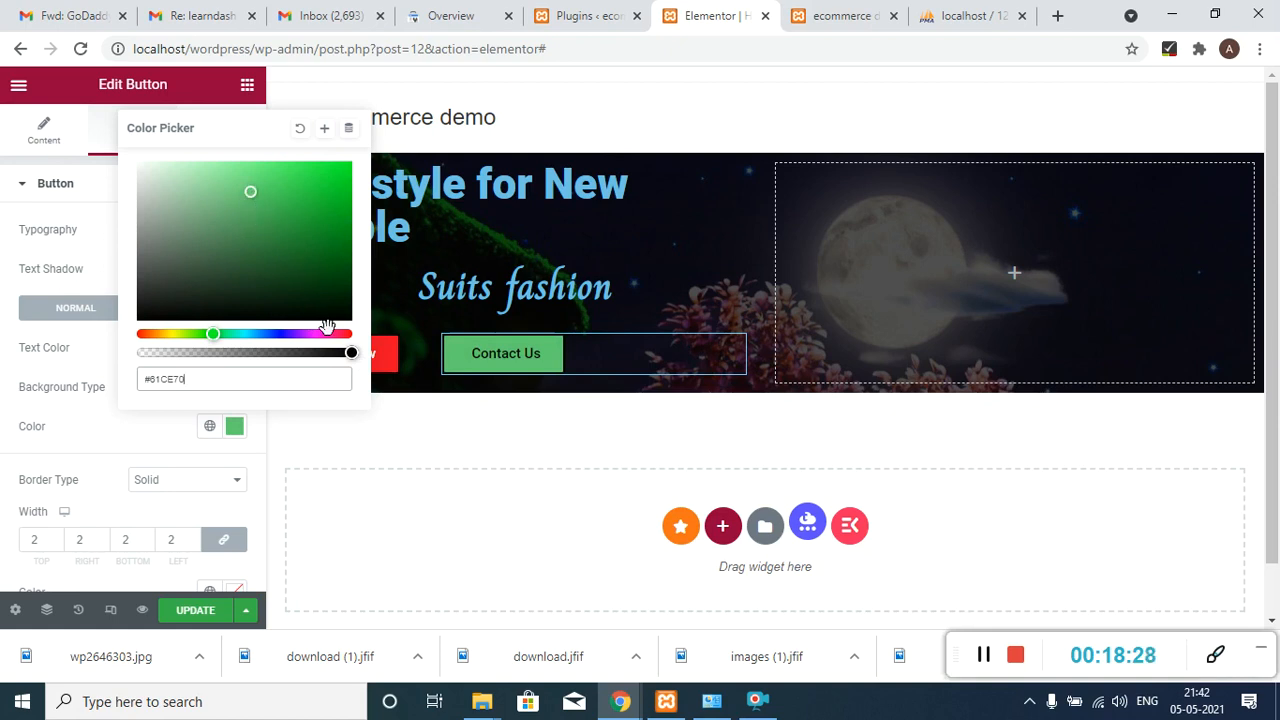
left_click(143, 333)
mouse_move(249, 191)
left_mouse_down()
mouse_move(331, 196)
mouse_move(345, 177)
left_mouse_up()
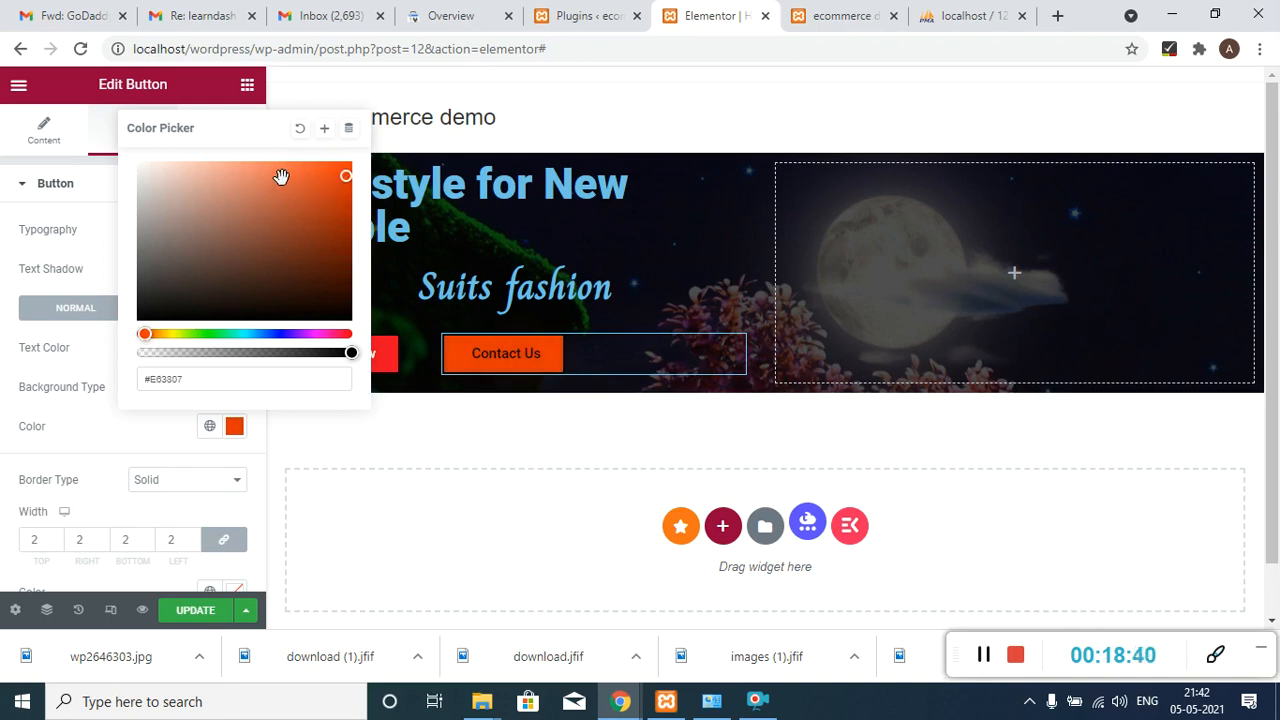
left_click(98, 192)
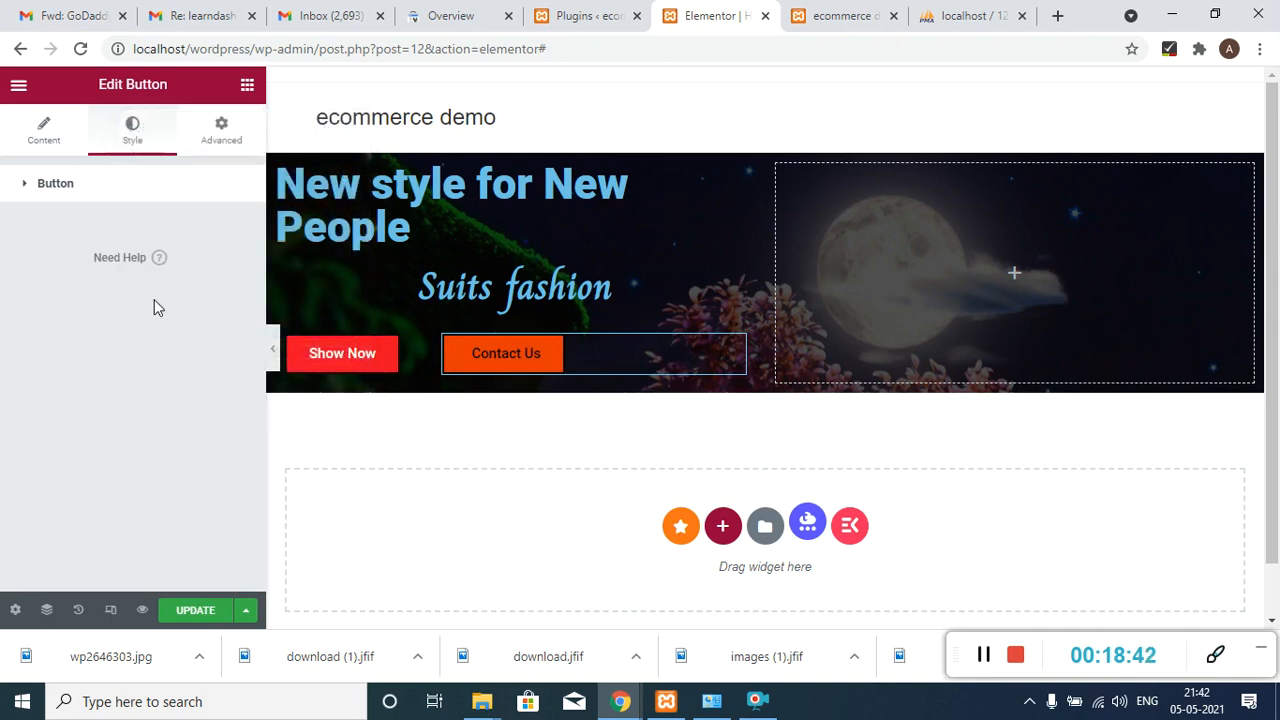
- Set the Contact Us button's normal-state text color to near-white
left_click(104, 182)
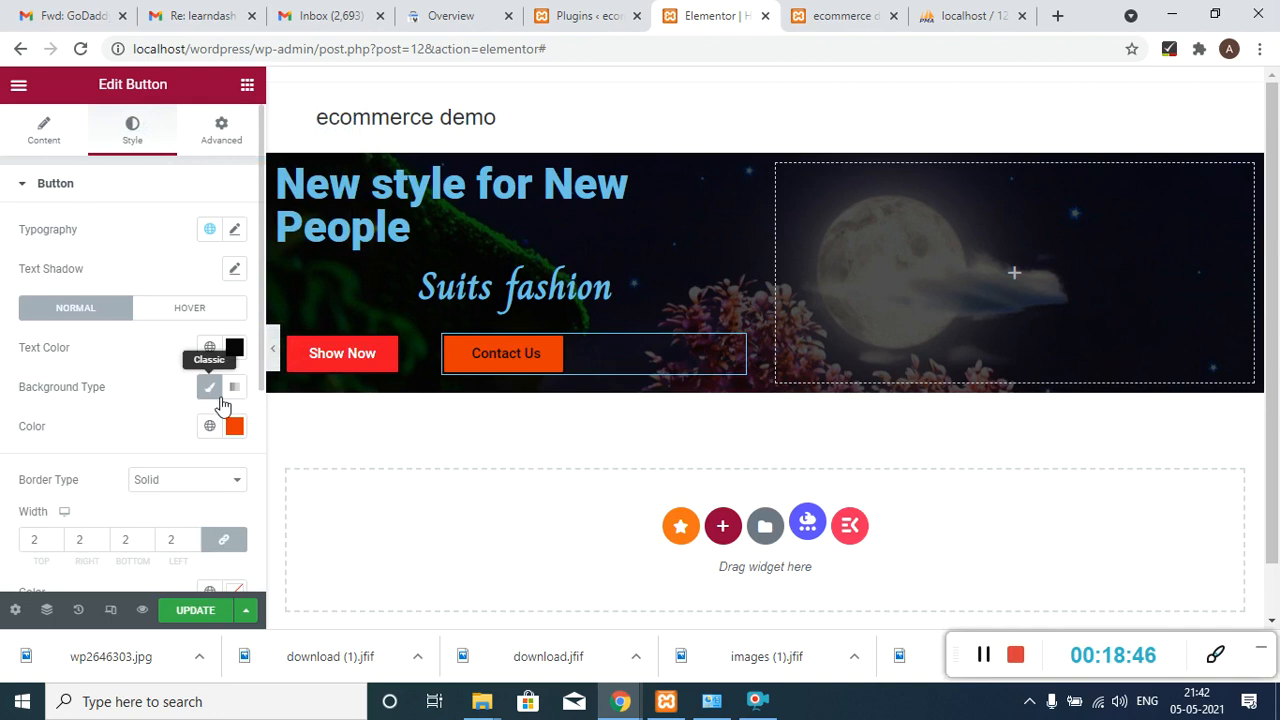
left_click(234, 348)
type("#F3EAEA")
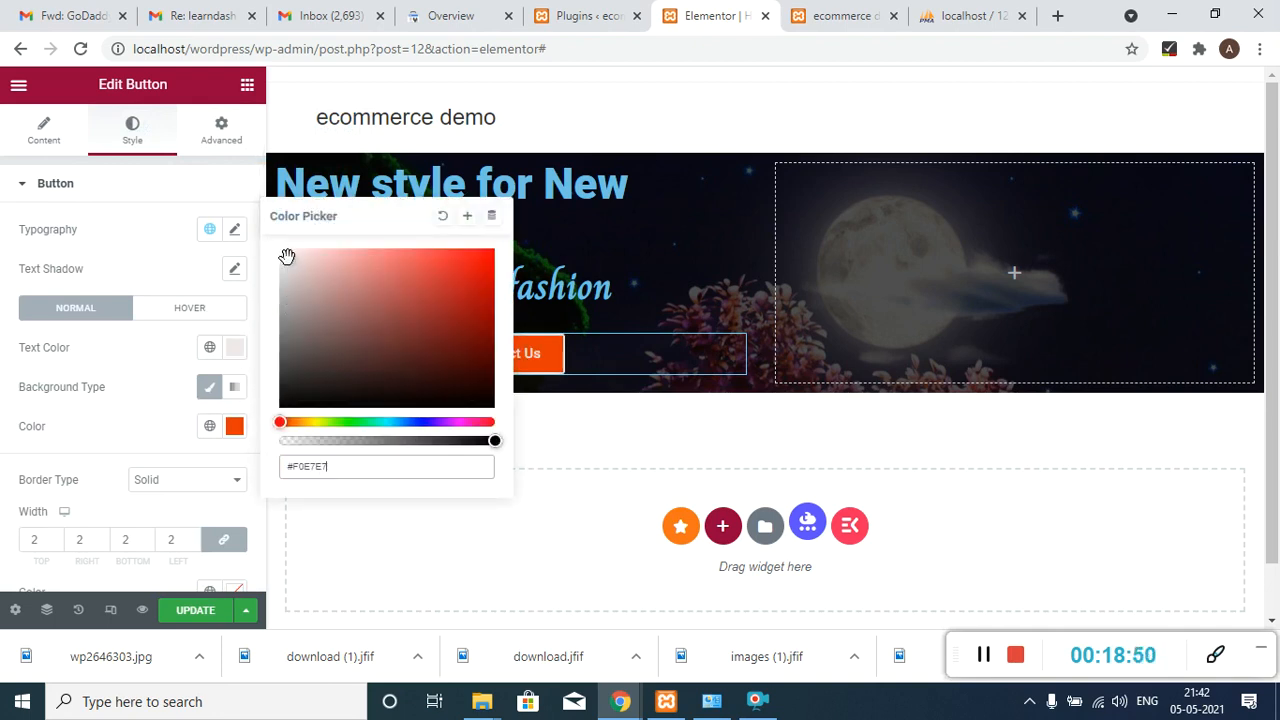
left_click_drag(287, 256, 278, 251)
left_click(226, 363)
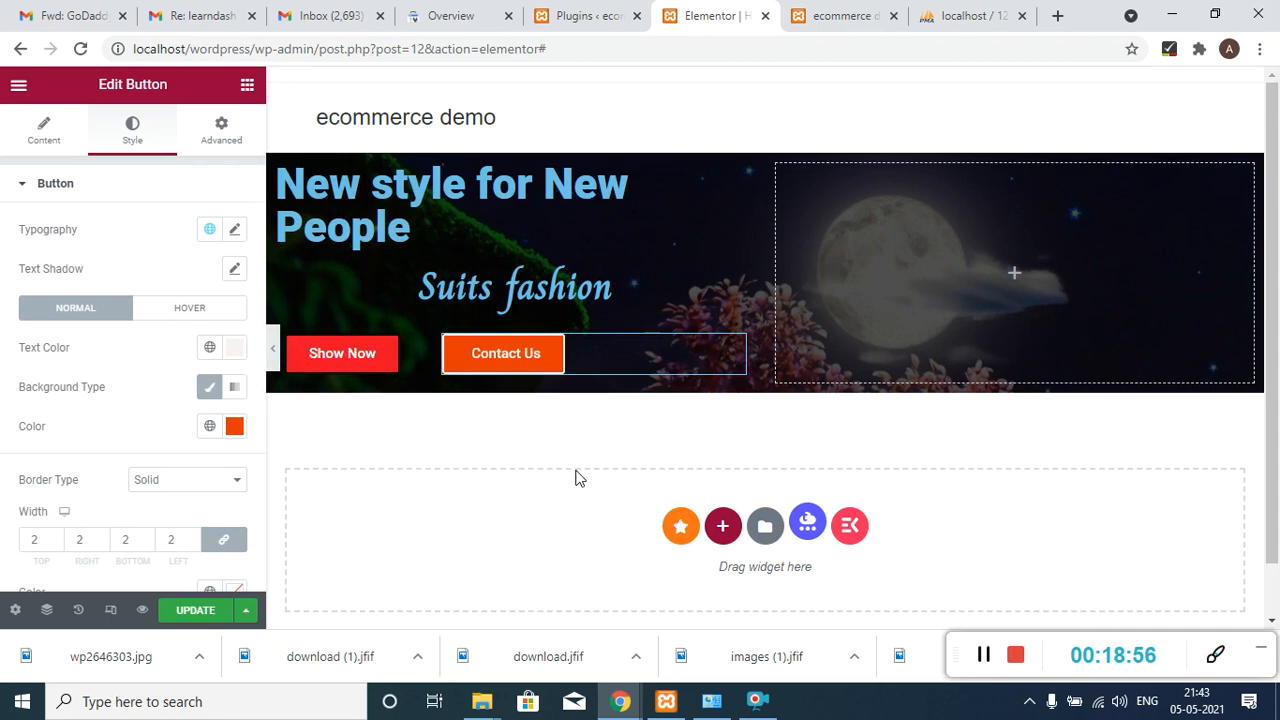
- Set the Show Now button's border color to near-white, #FFFBFB
left_click(364, 375)
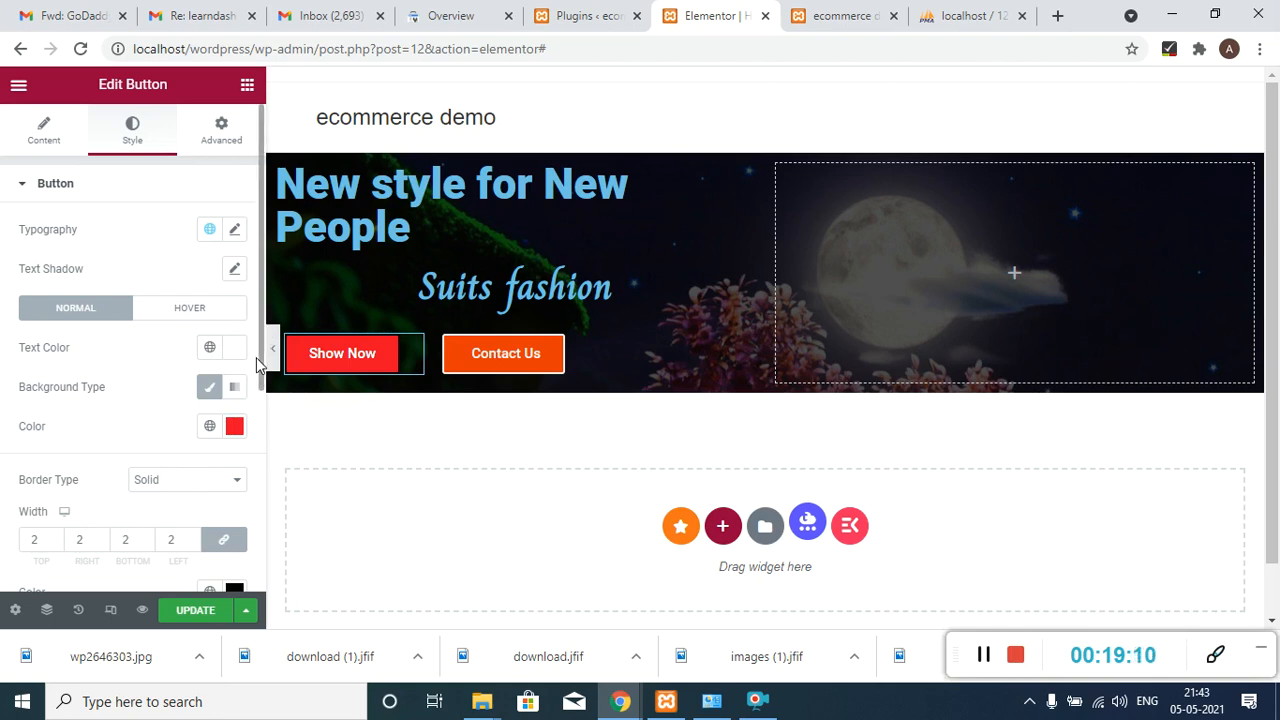
scroll(262, 370, "down", 1)
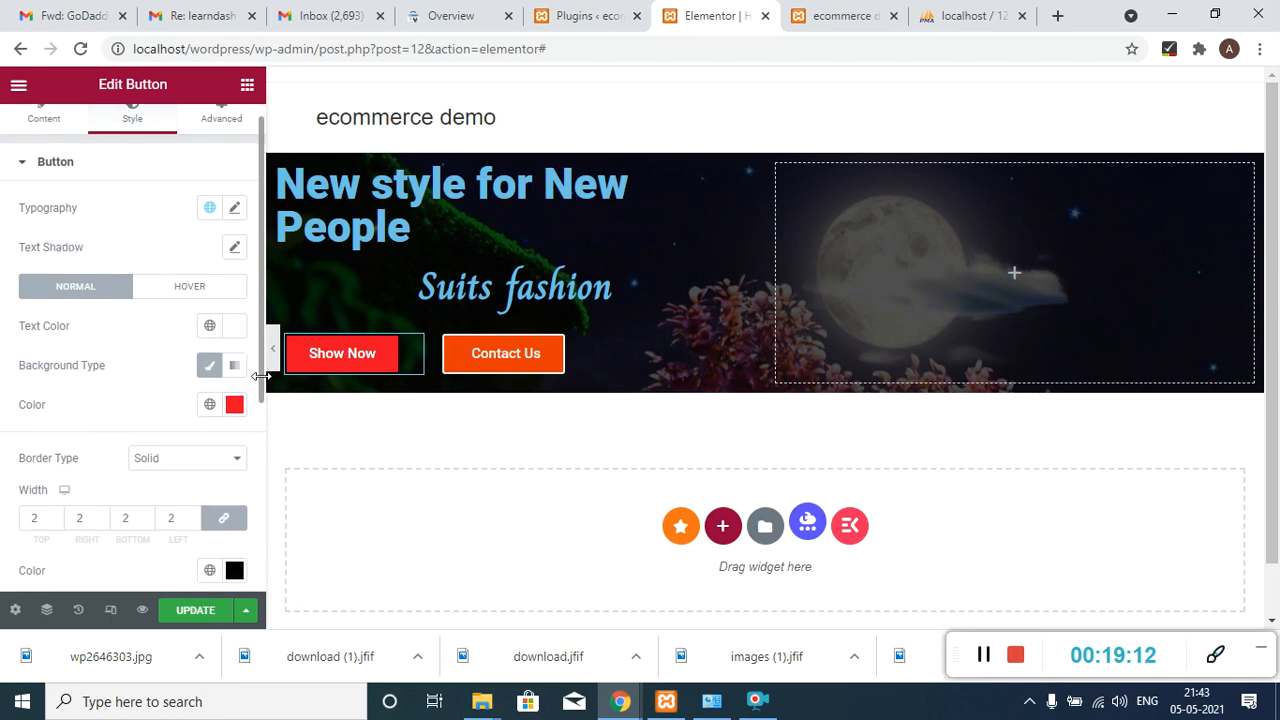
left_click(235, 400)
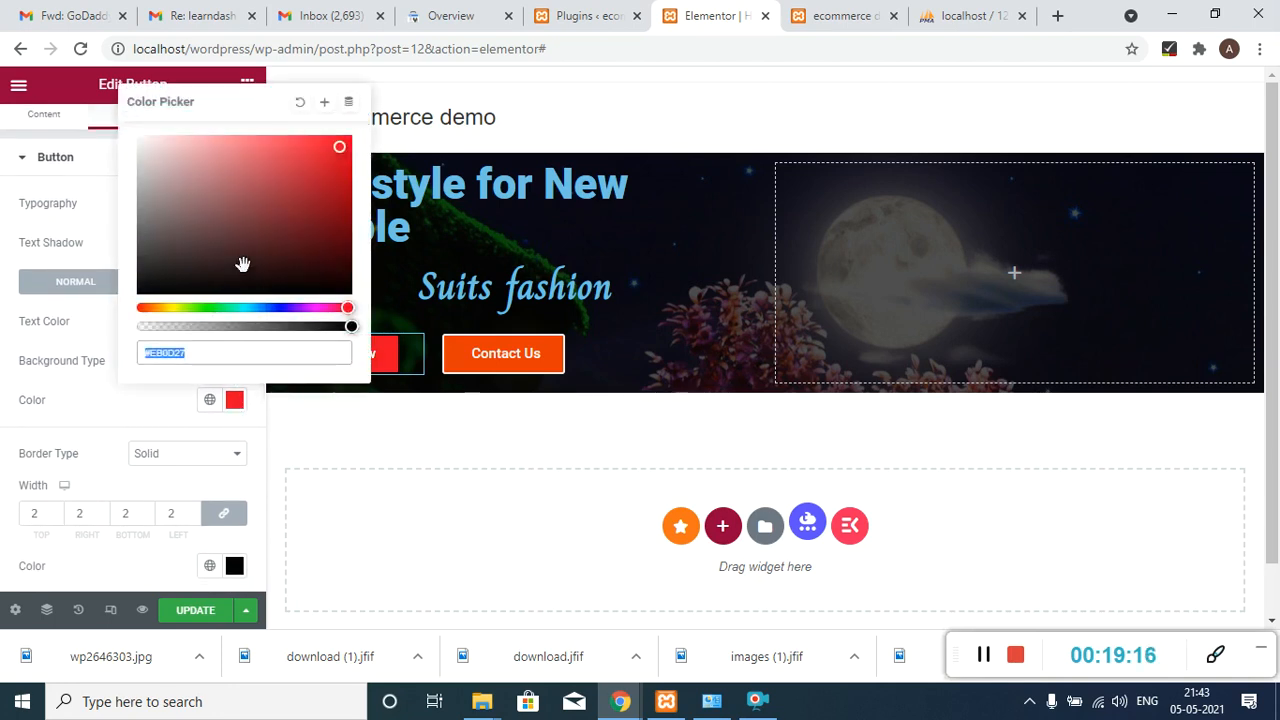
left_click(88, 338)
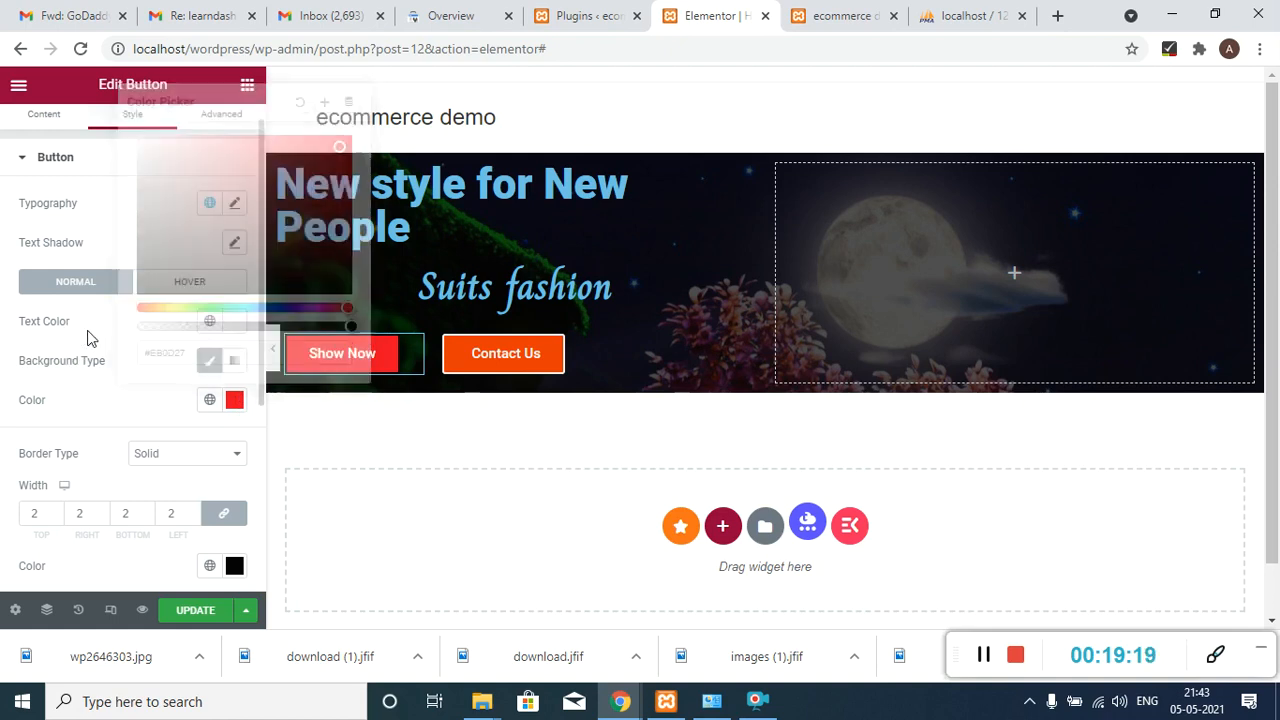
left_click(235, 566)
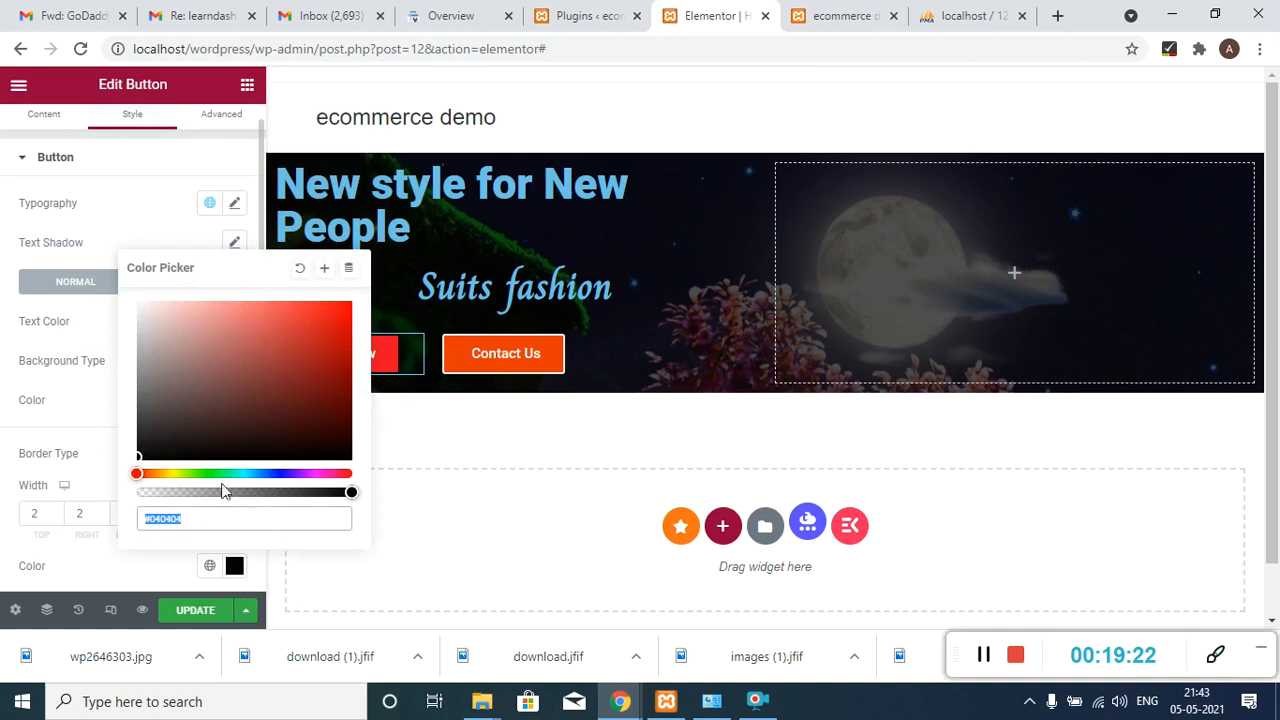
left_click(150, 313)
left_click(141, 303)
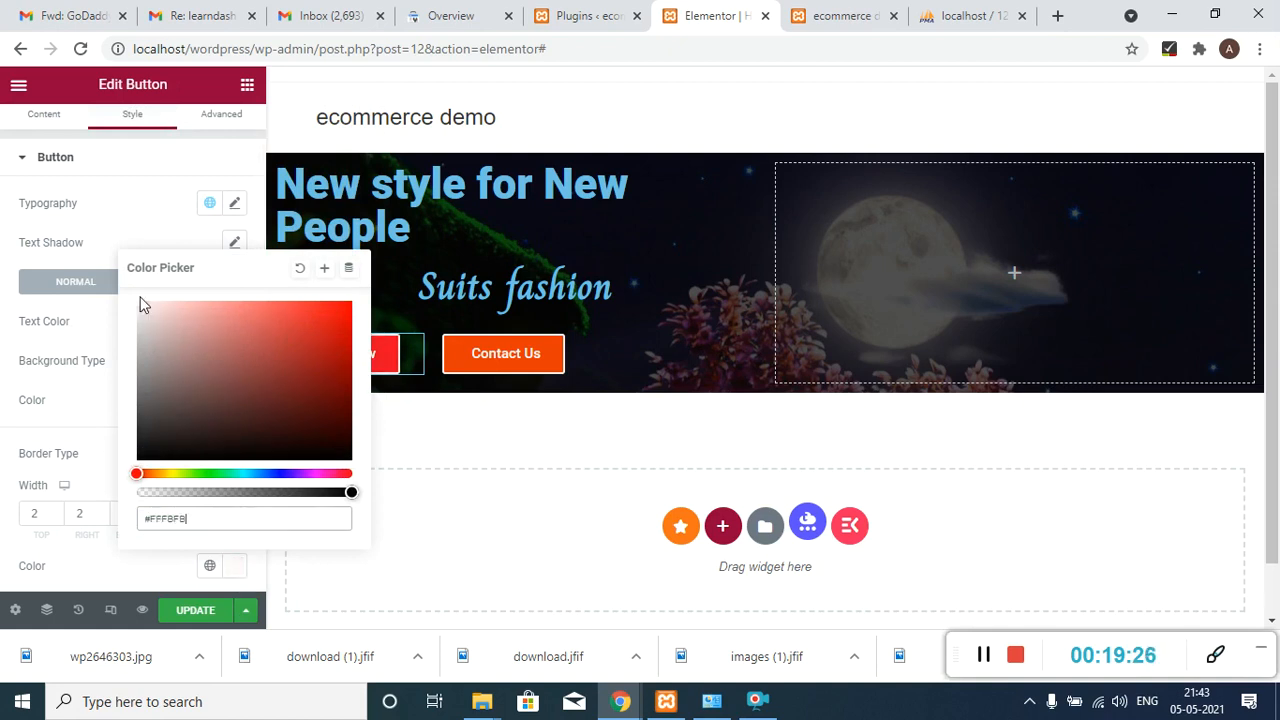
left_click(104, 414)
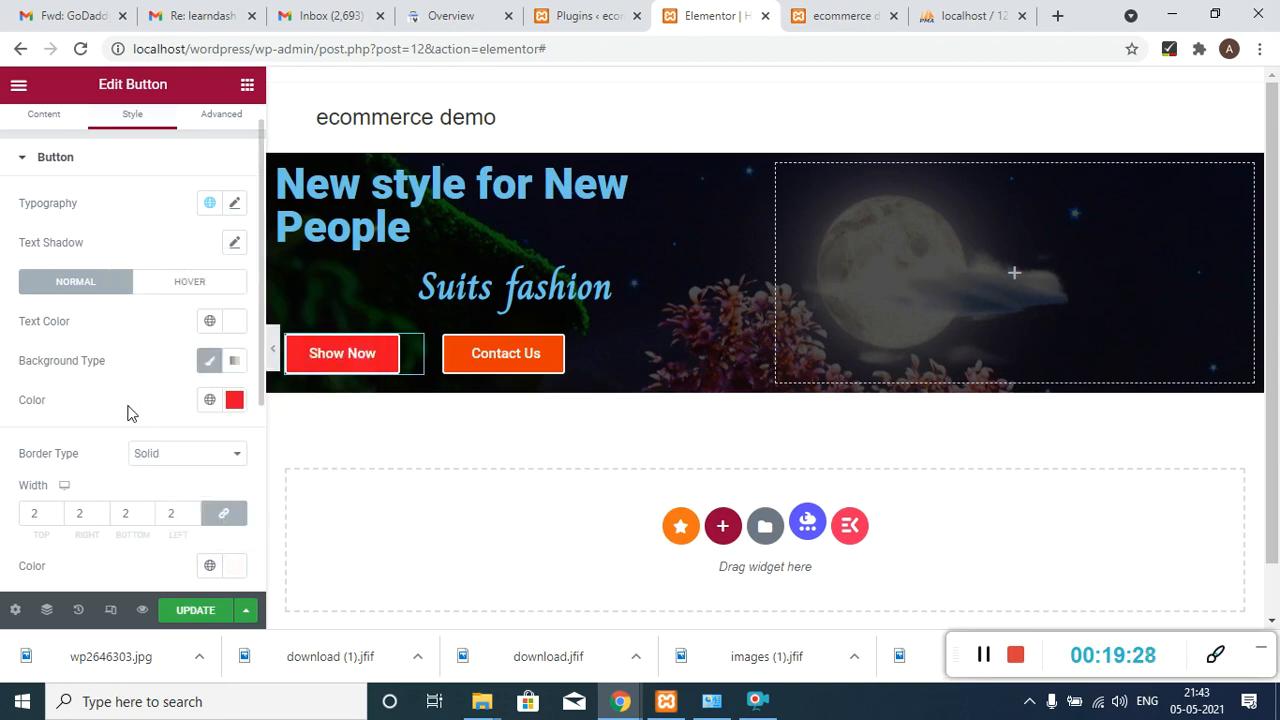
- Set the Contact Us button's border color to near-white, #FFFDFD
left_click(478, 377)
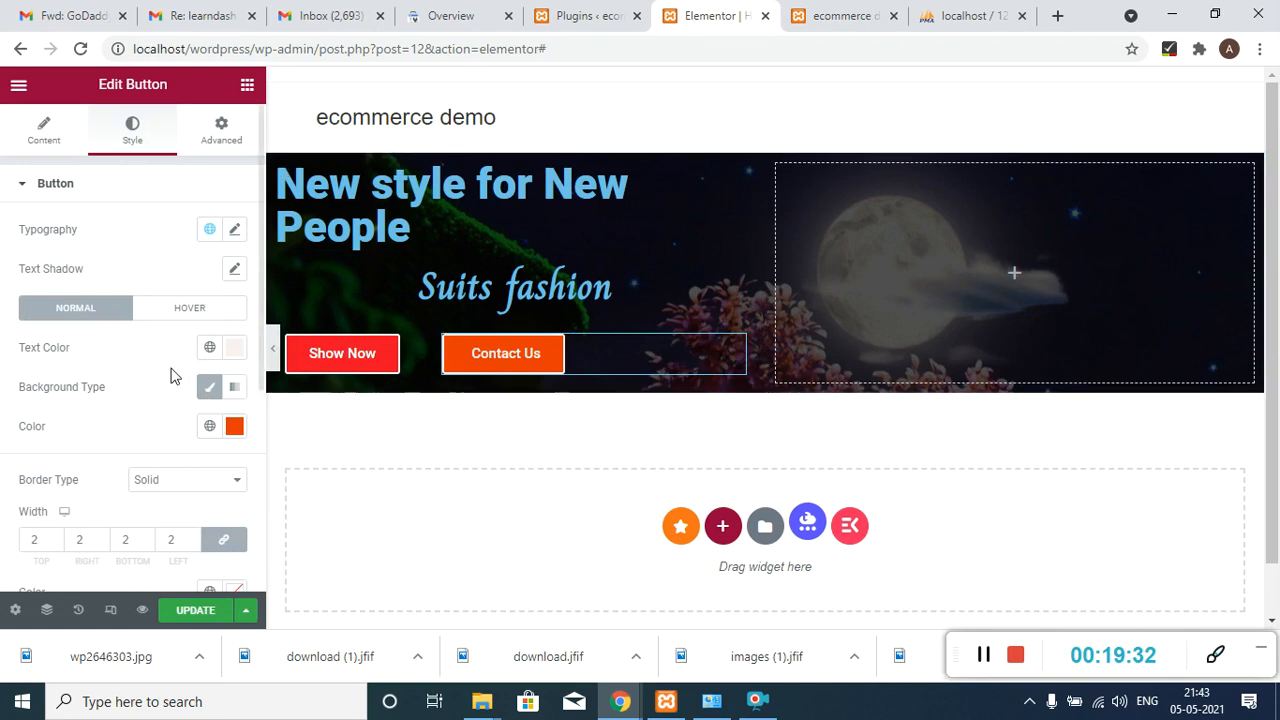
left_click_drag(261, 379, 263, 441)
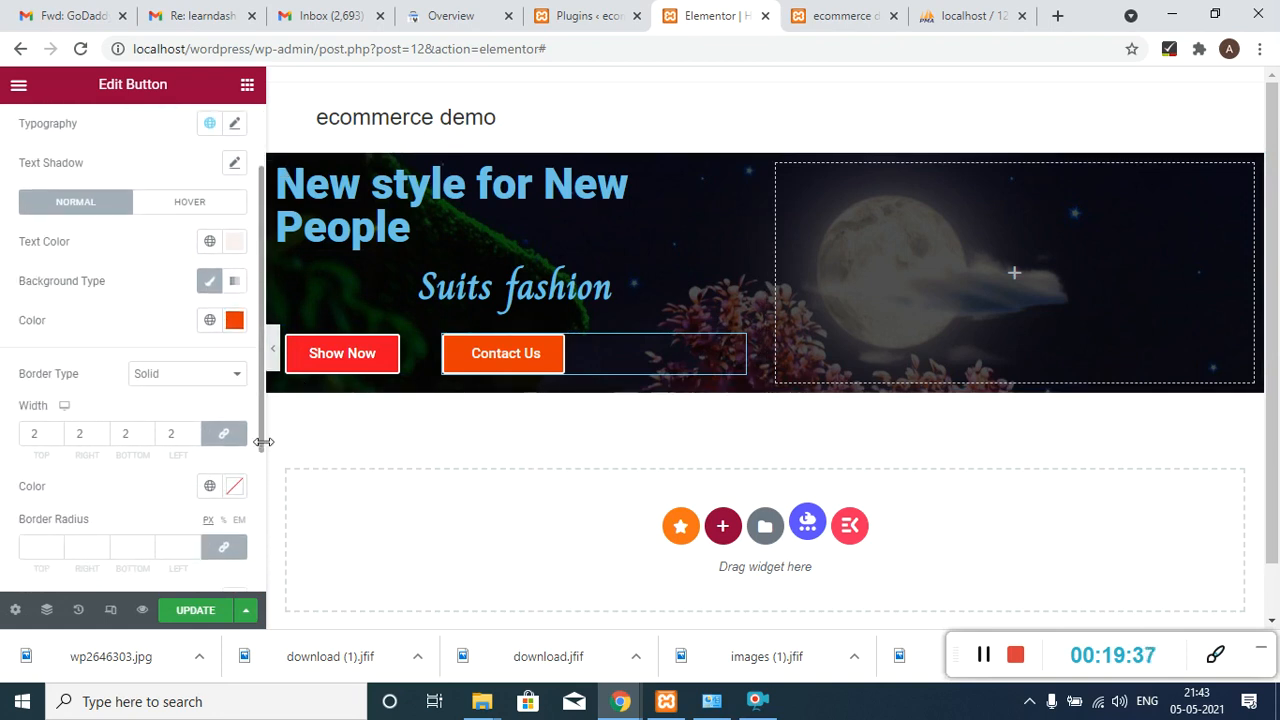
left_click(235, 488)
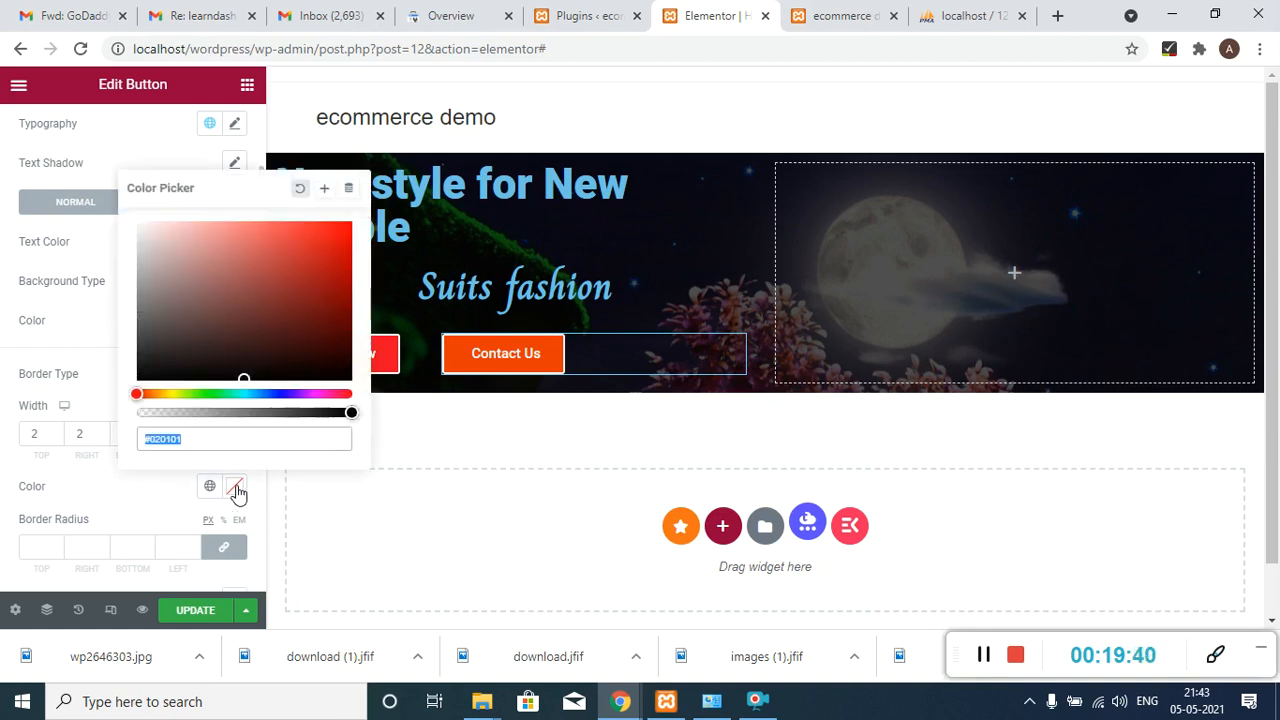
left_click(144, 237)
left_click_drag(144, 234, 138, 219)
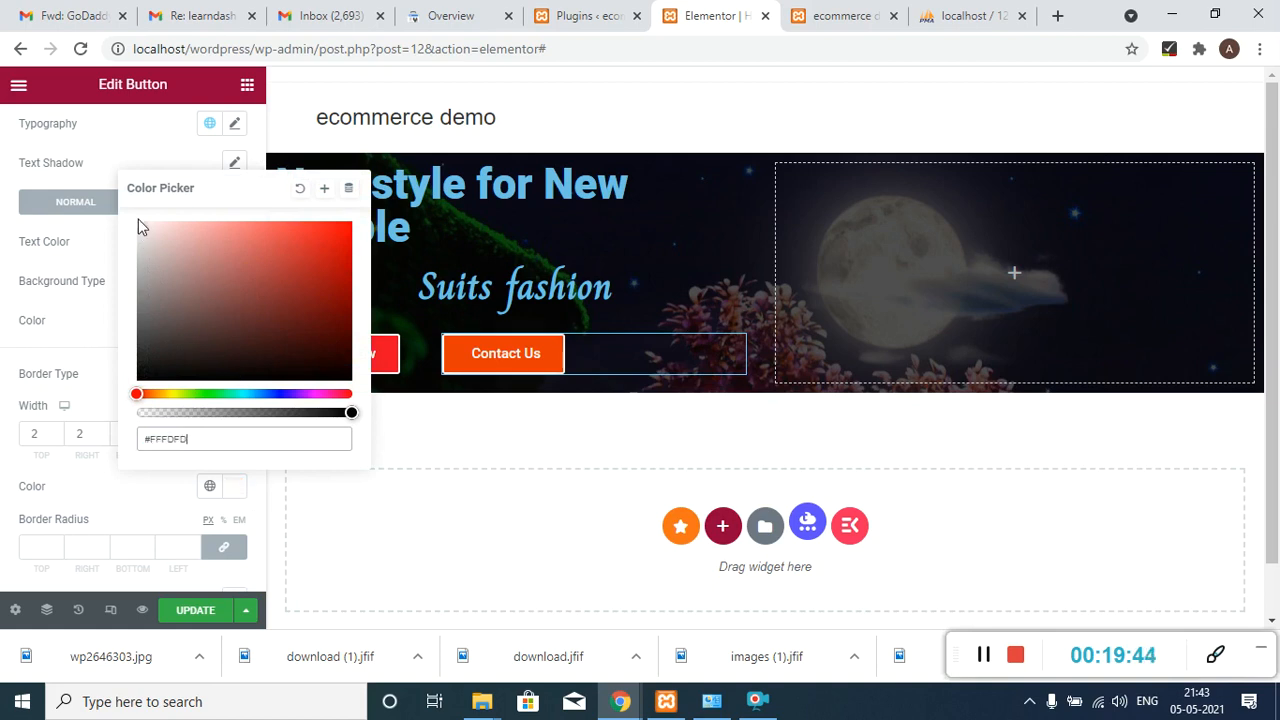
left_click(100, 330)
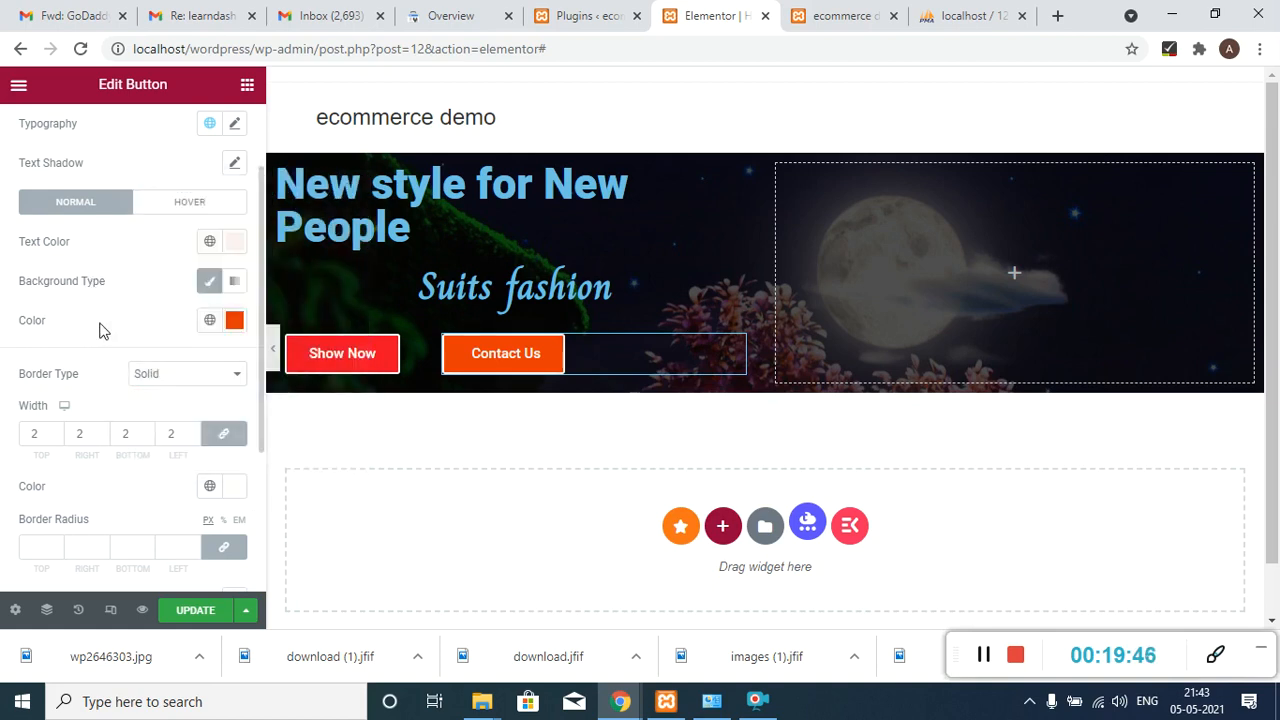
- Update the Home page and reload the live store page at localhost/wordpress to check the hero section
left_click(195, 612)
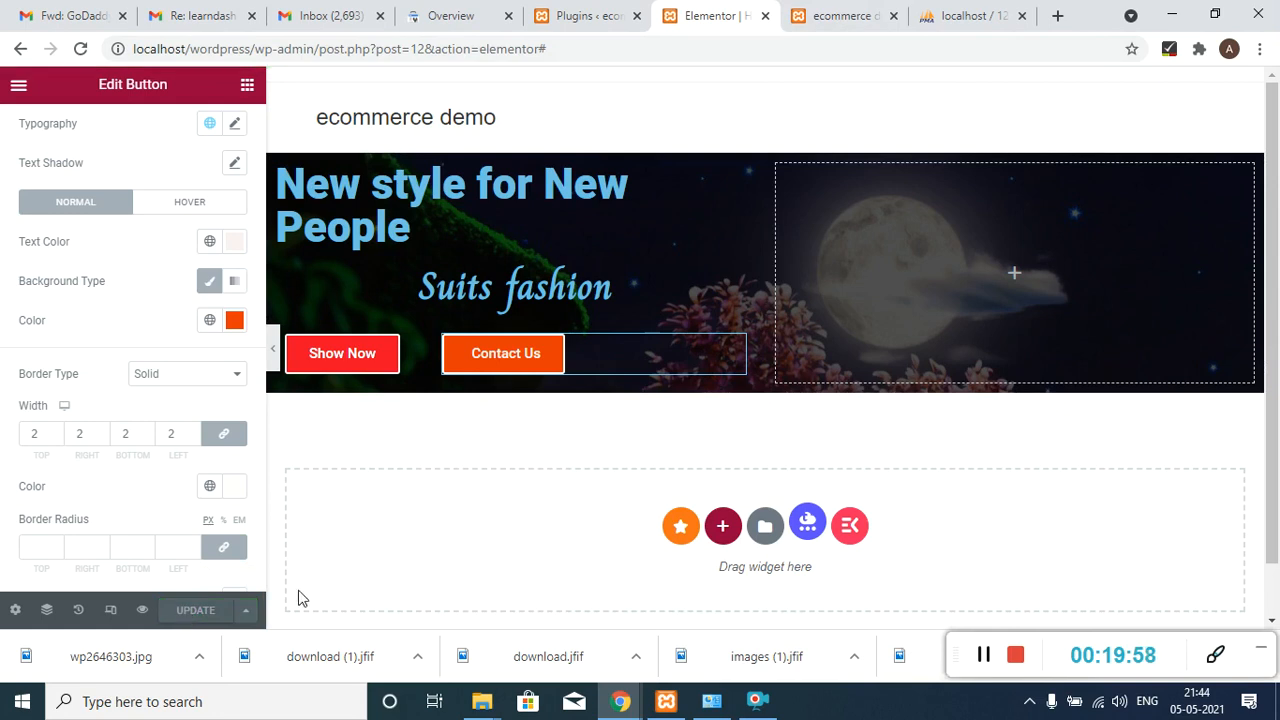
left_click(843, 12)
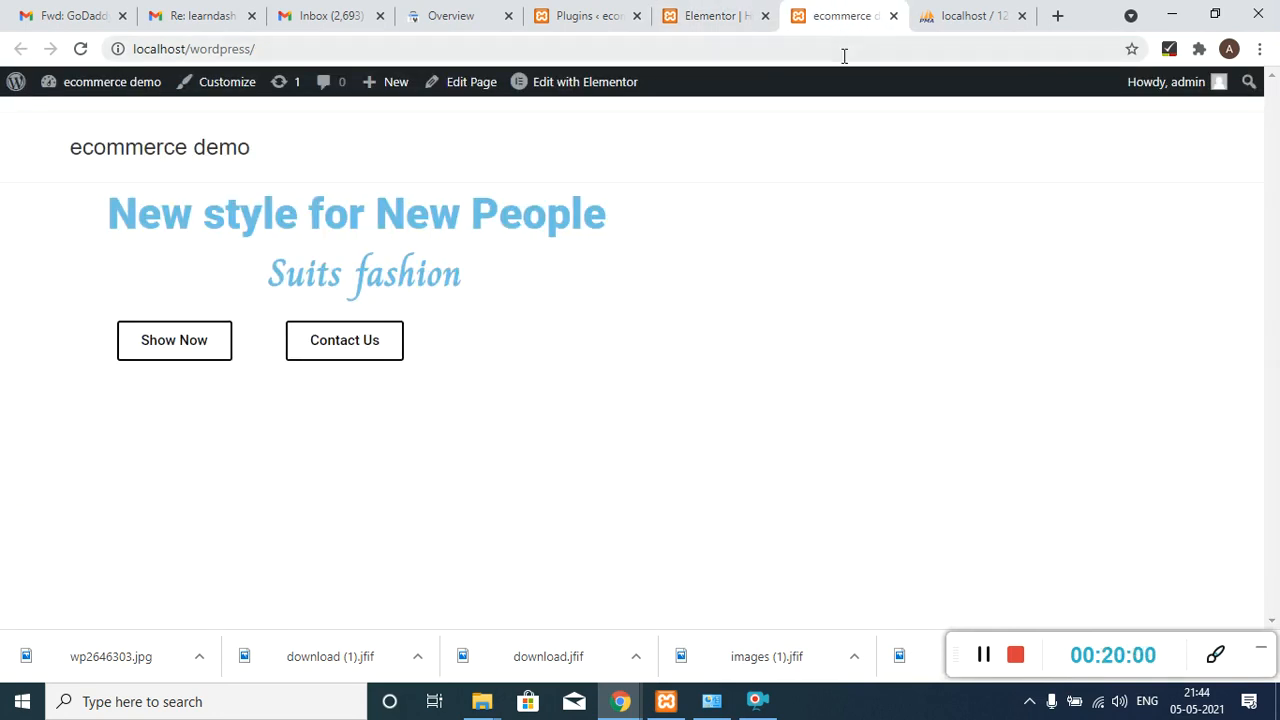
left_click(844, 56)
key("Return")
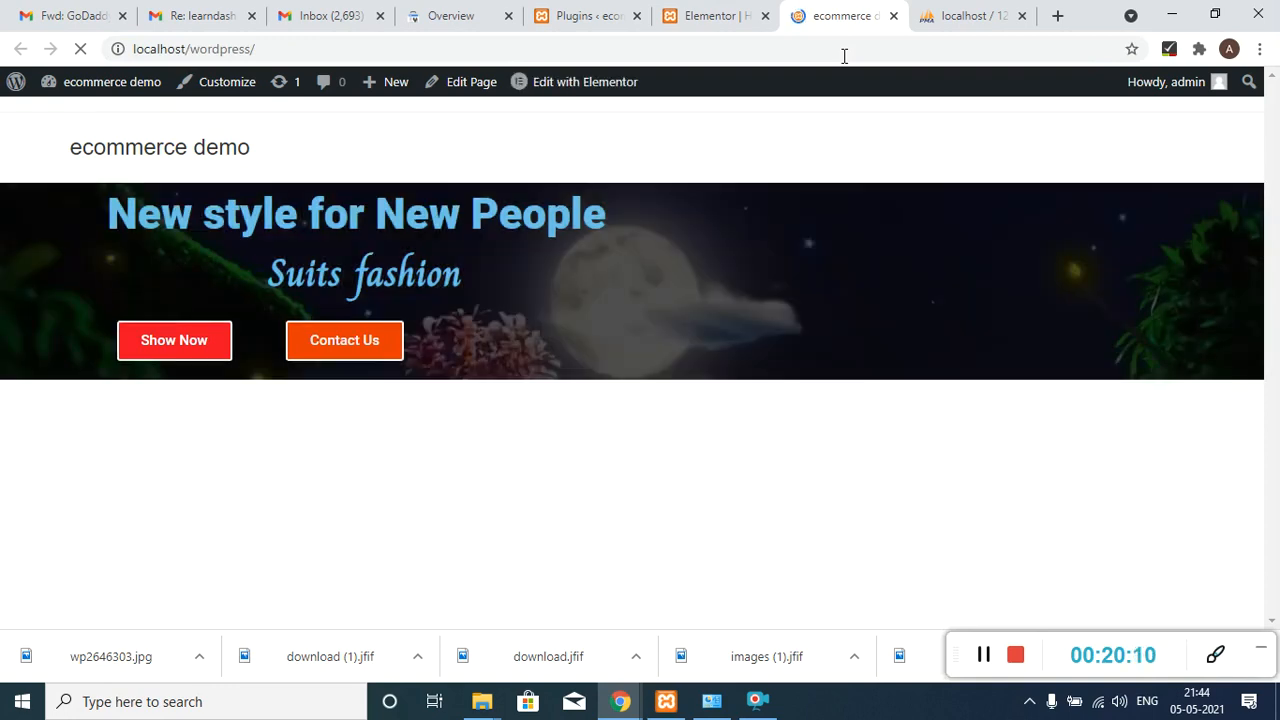
- Return to the Elementor editor and set the empty right column's normal background to the Classic type
left_click(722, 7)
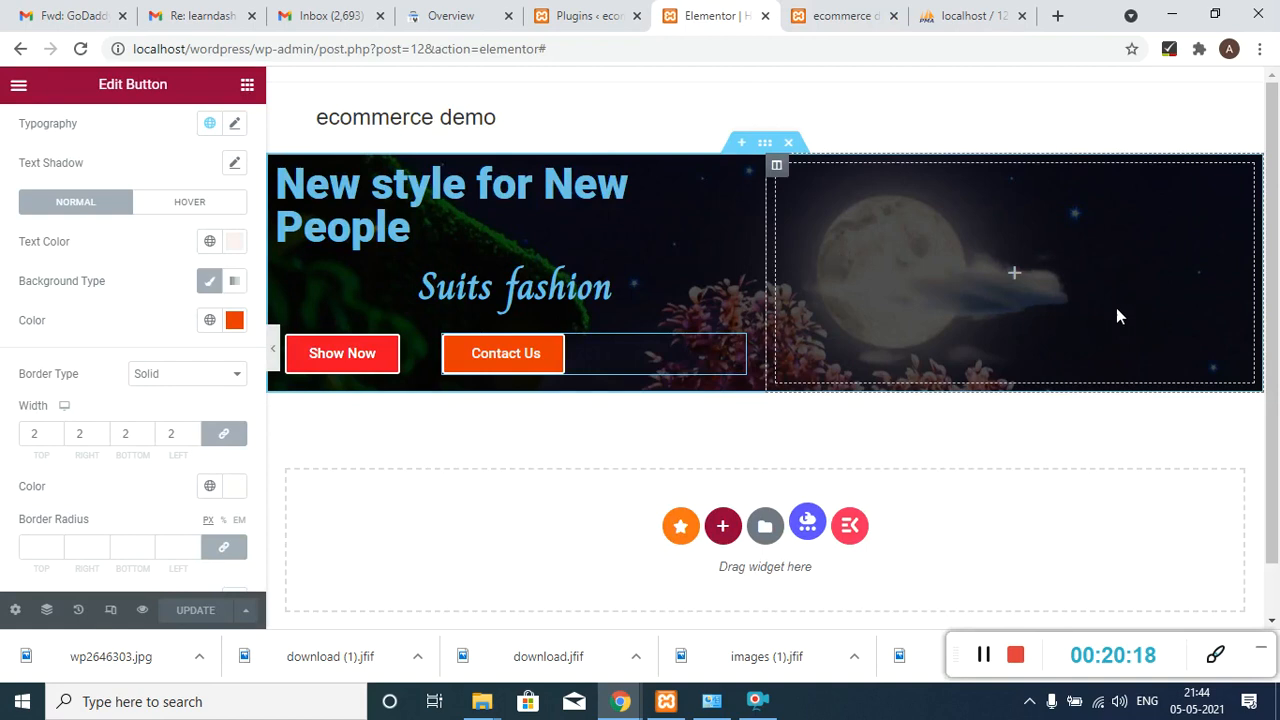
left_click(784, 170)
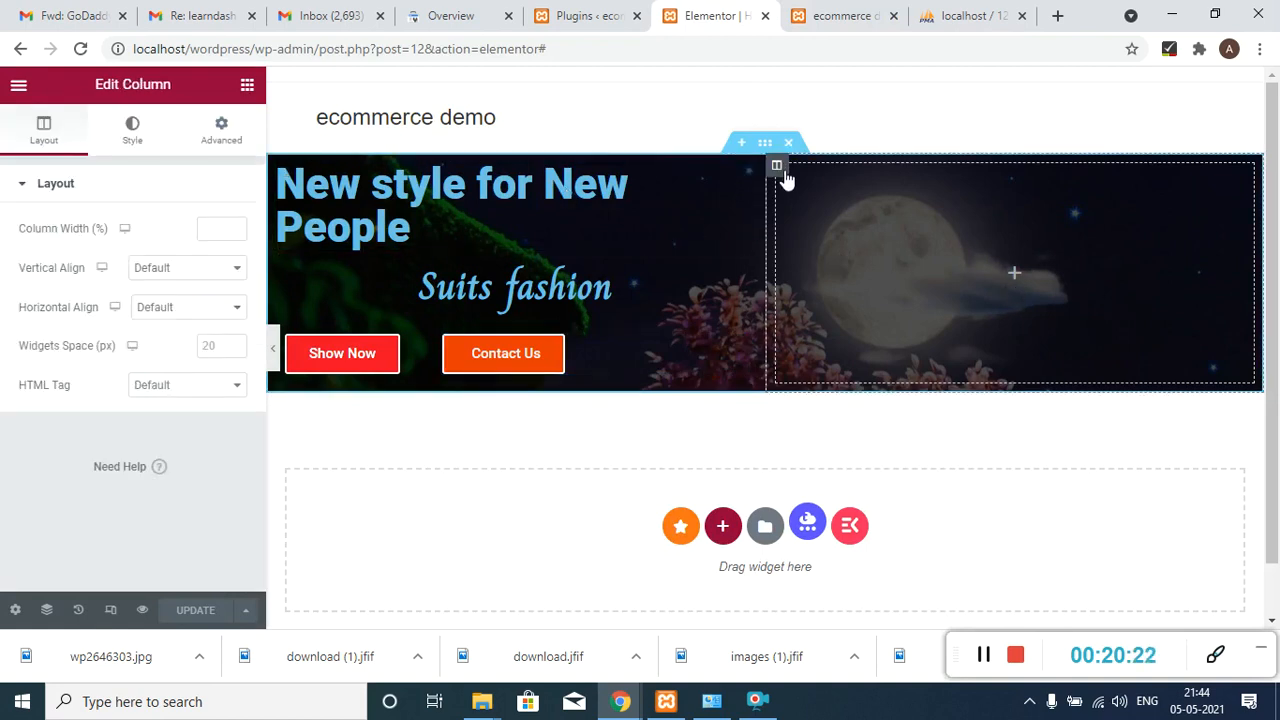
left_click(134, 125)
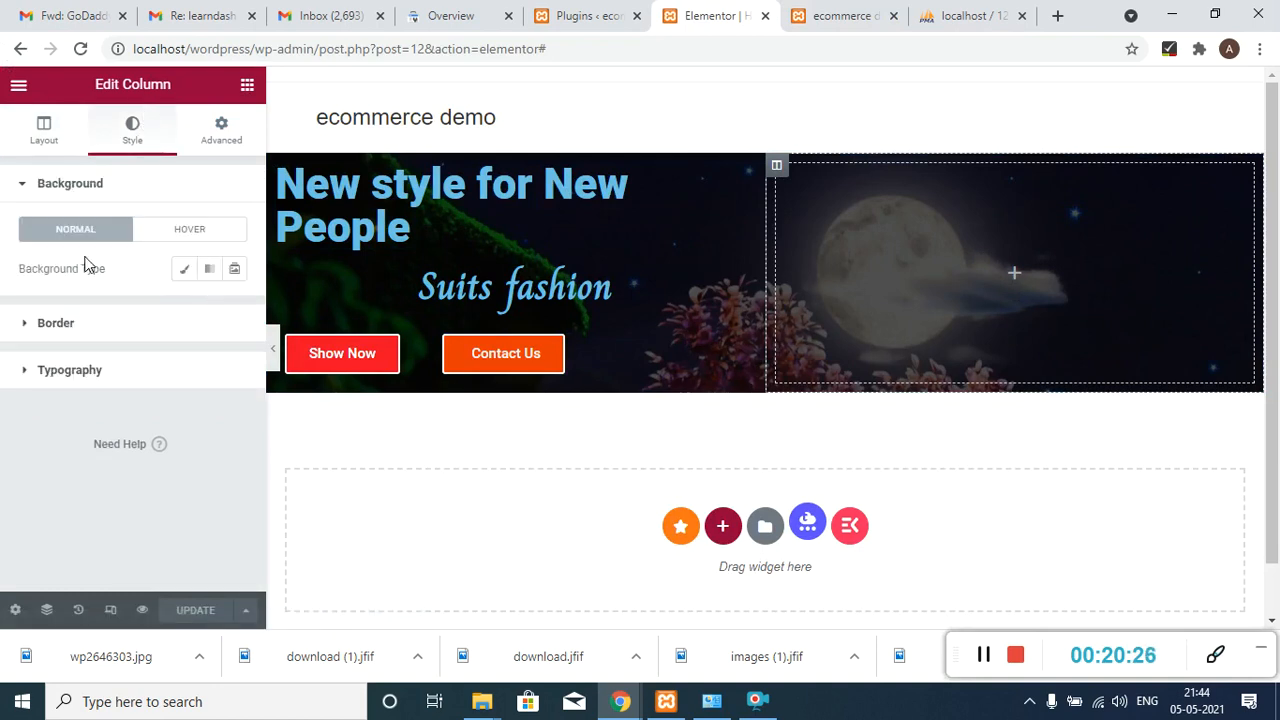
left_click(182, 270)
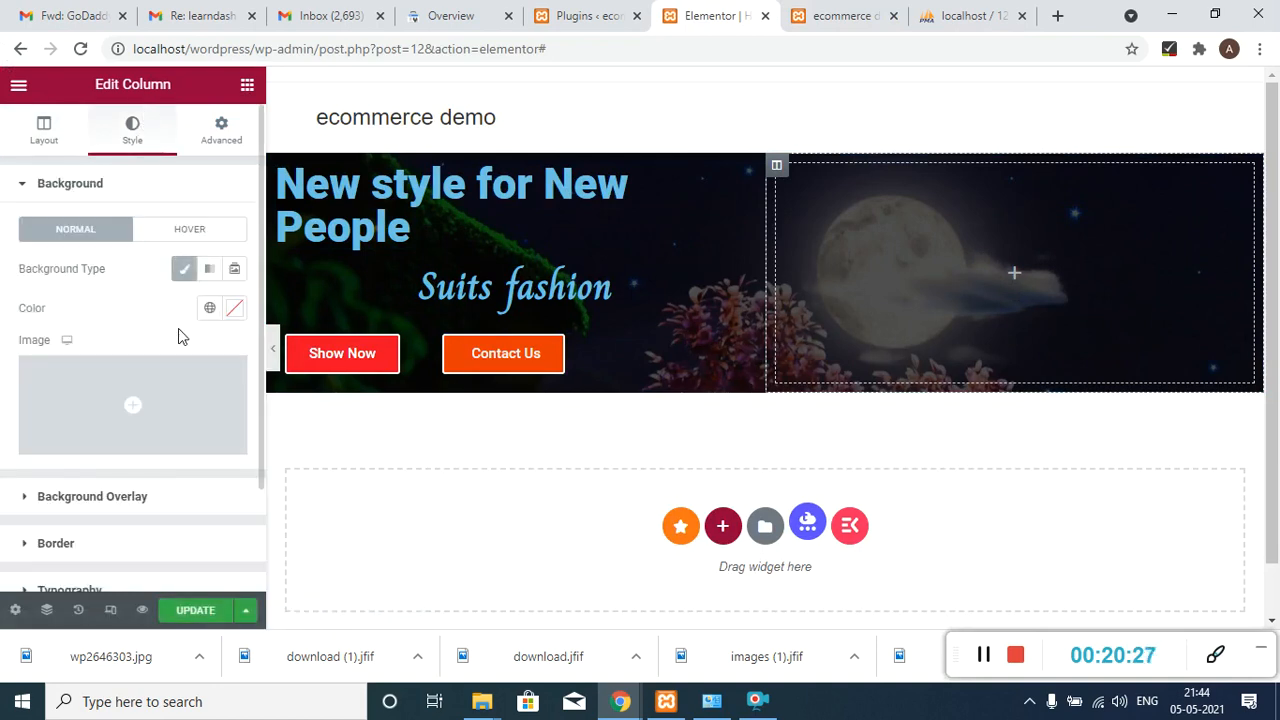
- Insert Colour-Block-Men_s-T-Shirt.jpg from the media library as the empty column's background image
left_click(167, 383)
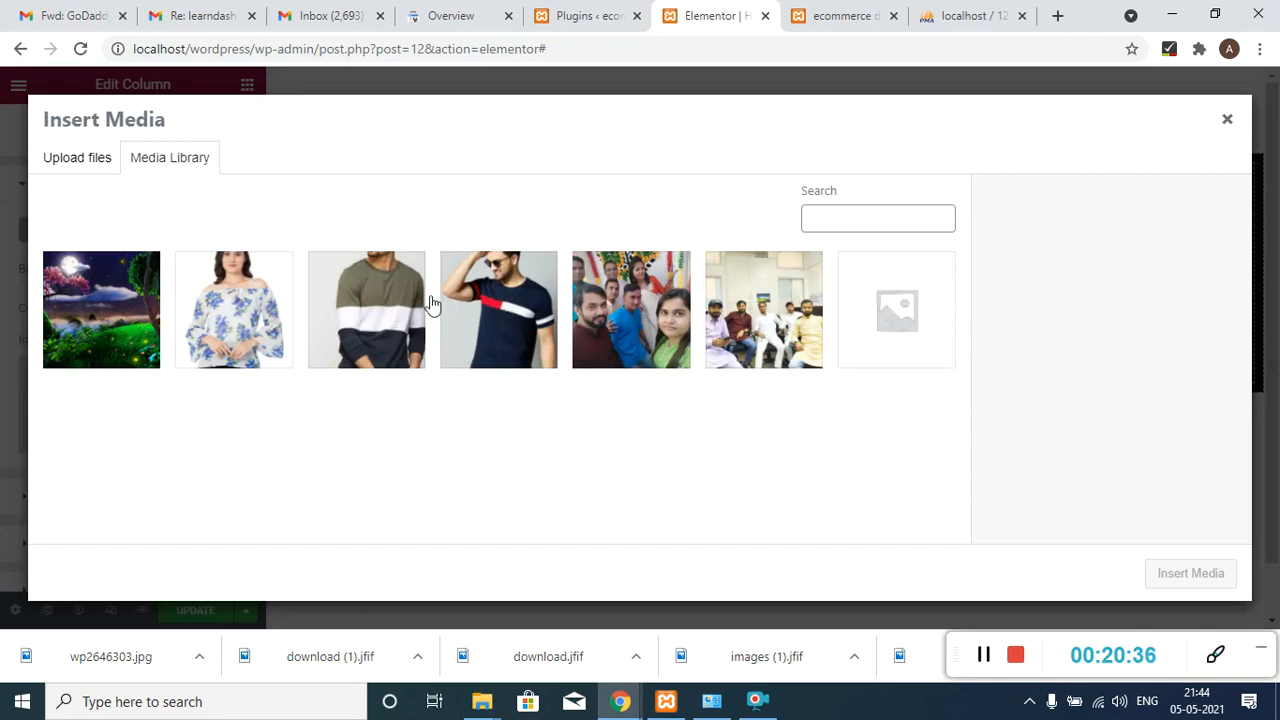
left_click(389, 305)
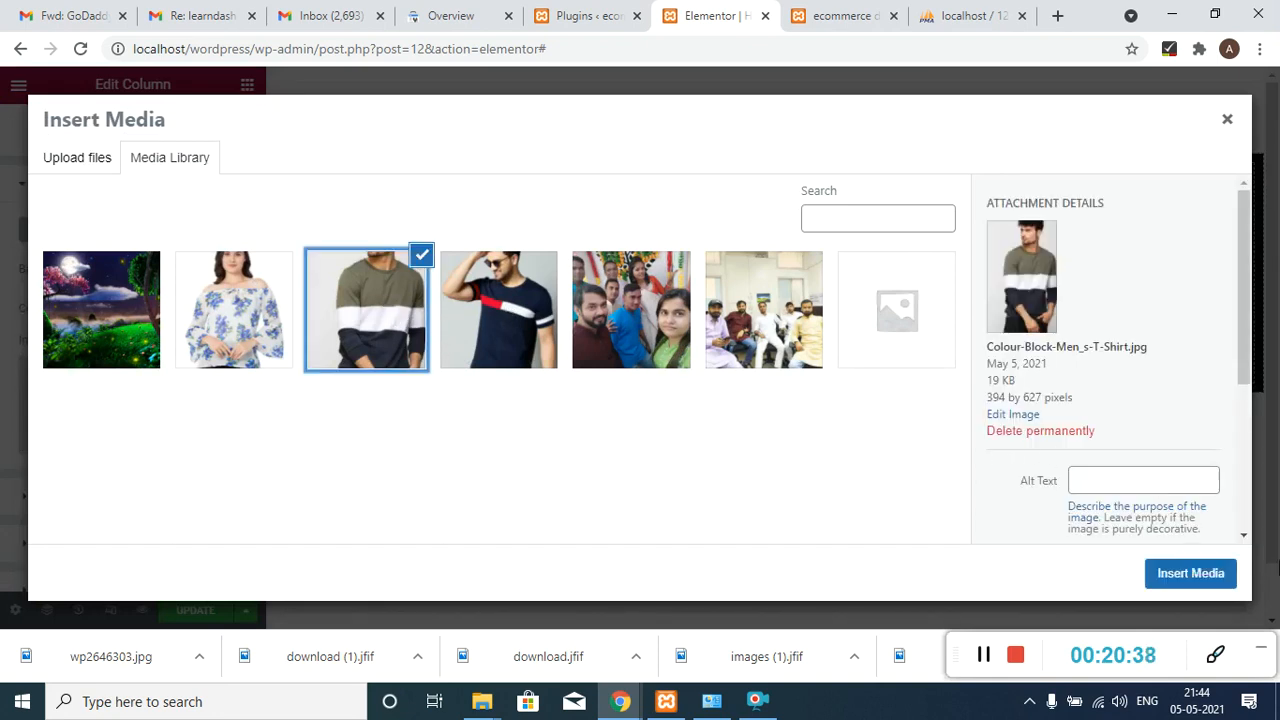
left_click(1188, 577)
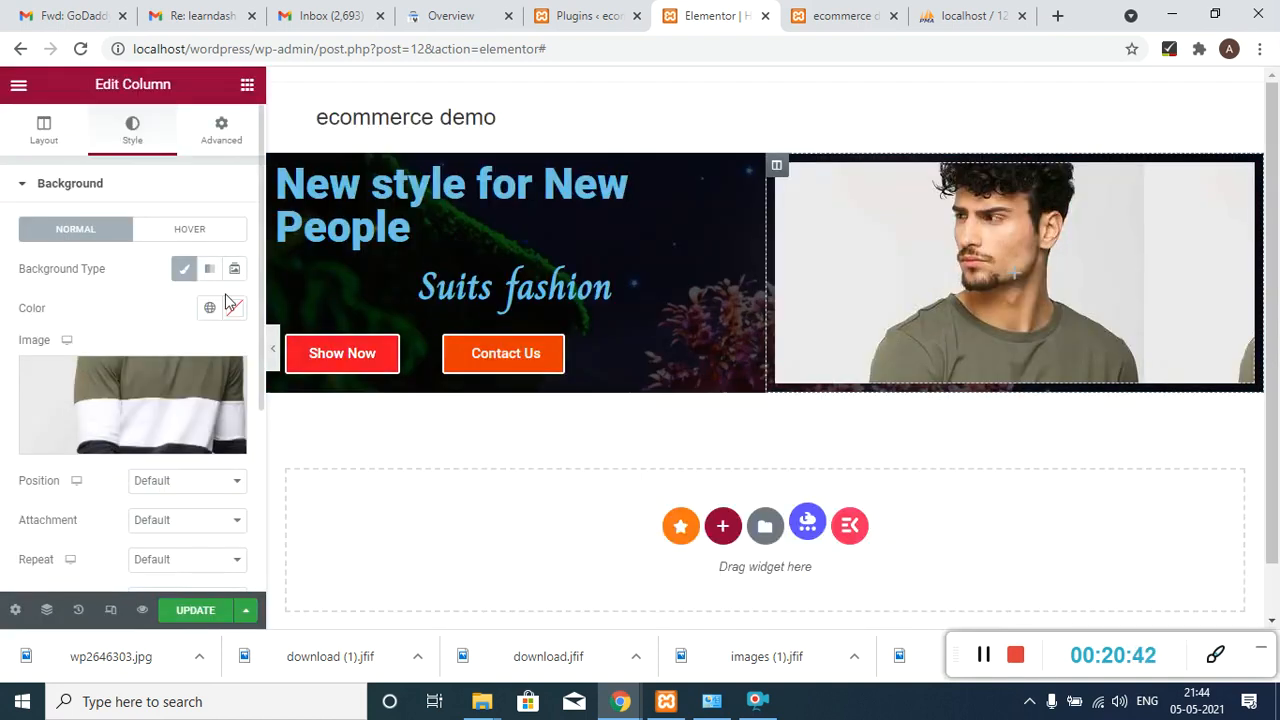
- Set the column background image's position to Center Center and its repeat to No-repeat
left_click(226, 481)
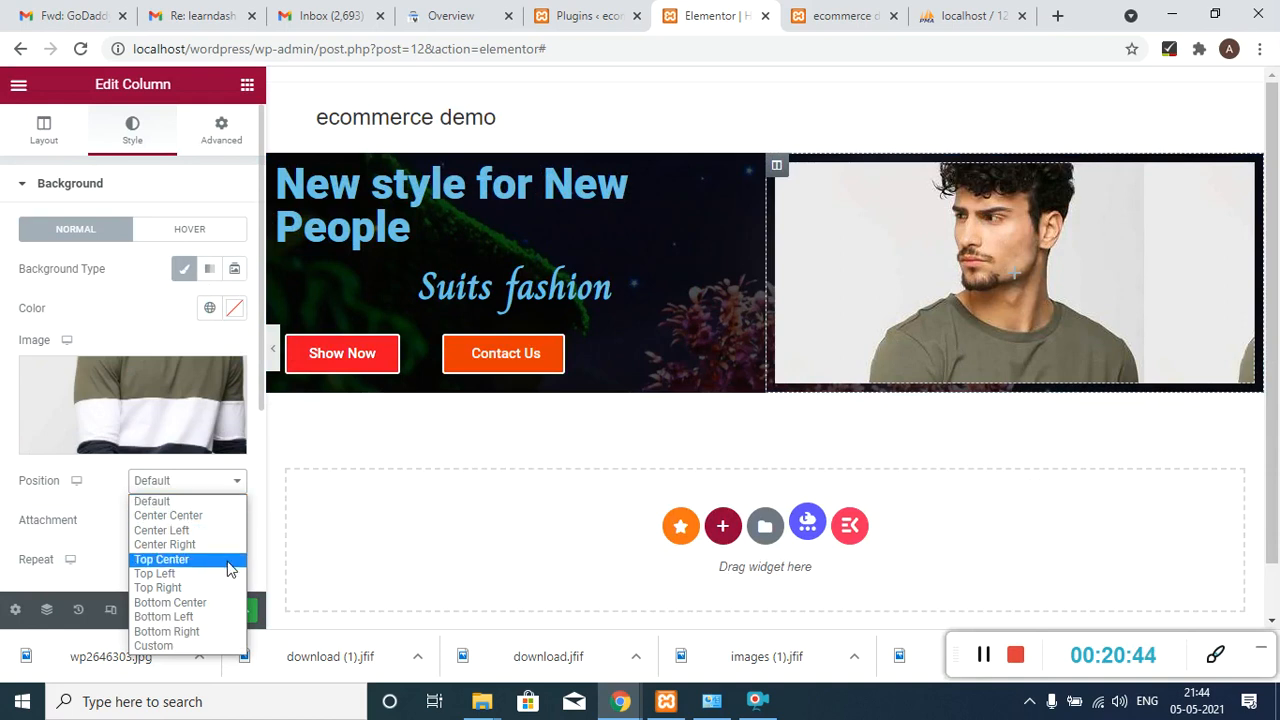
left_click(178, 515)
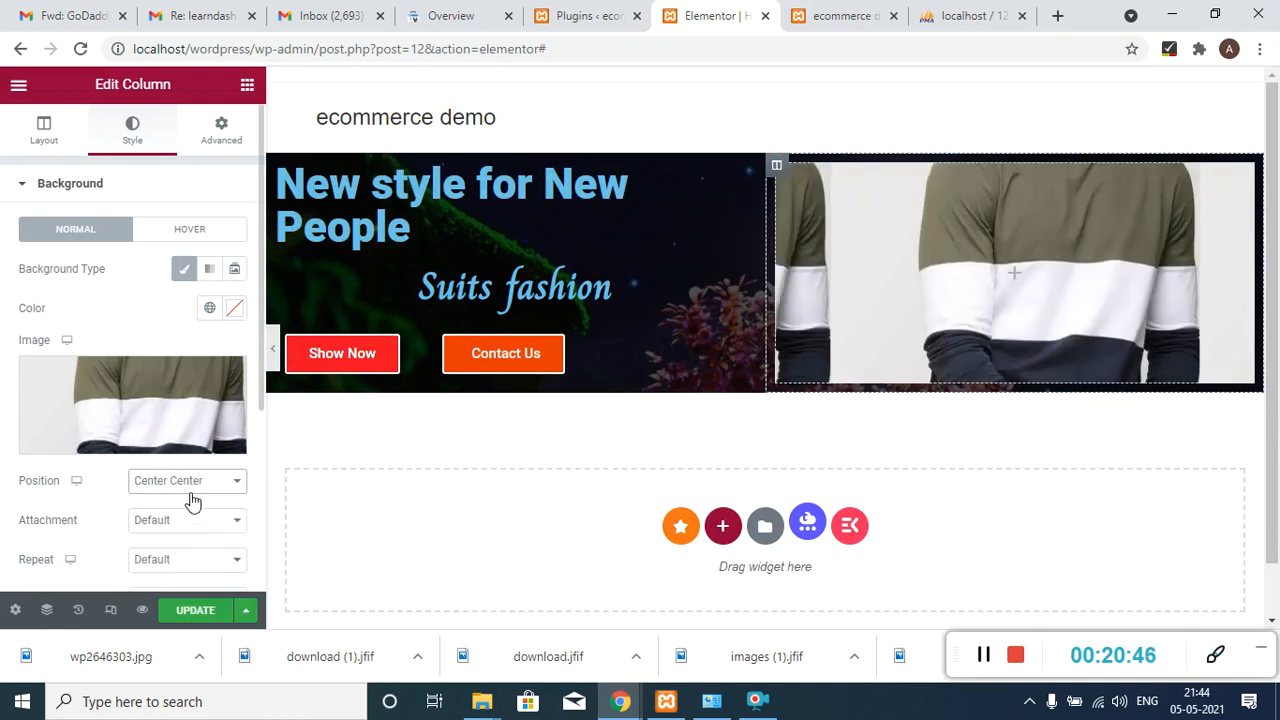
left_click(214, 555)
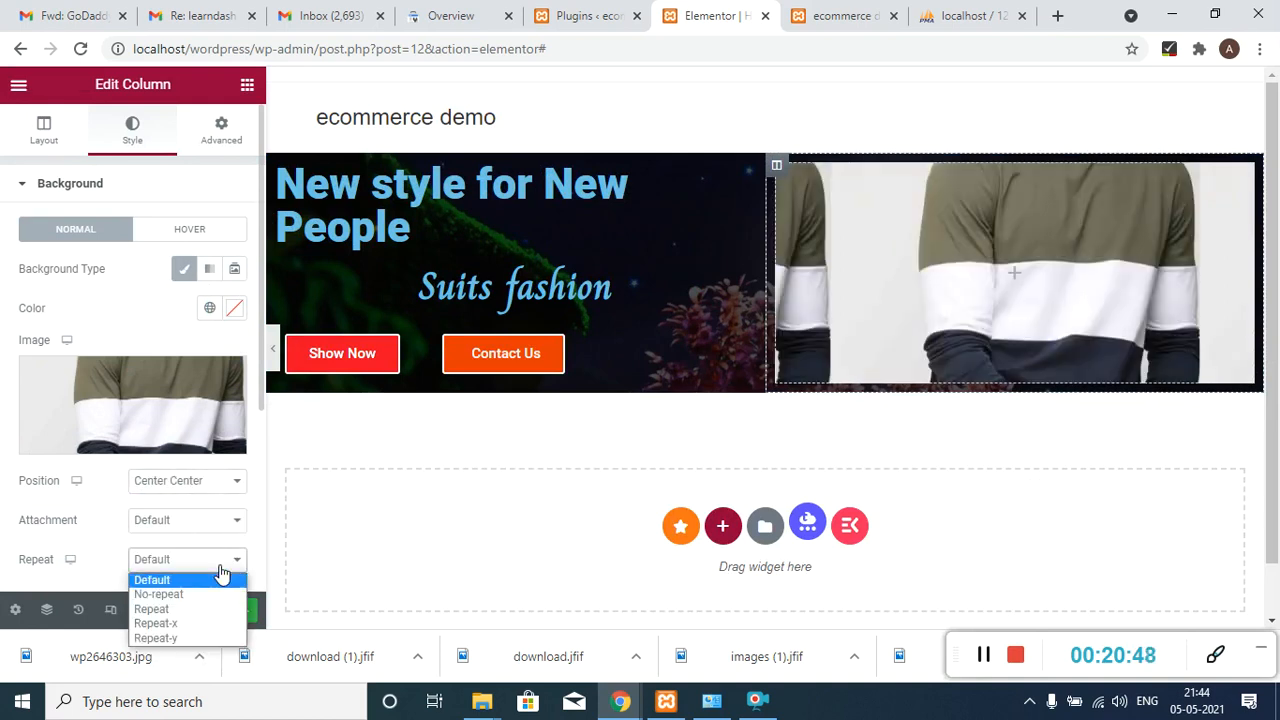
left_click(185, 593)
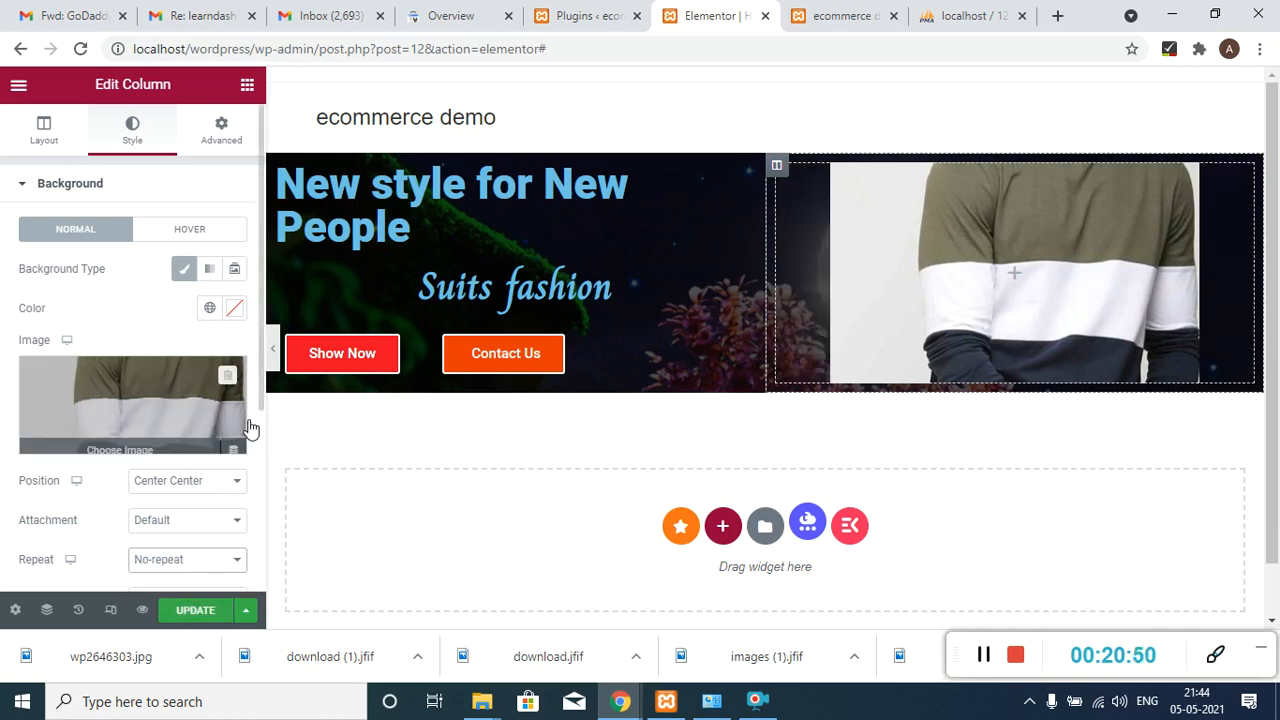
- Set the column background image's size to Cover and its position to Top Center
scroll(261, 411, "down", 1)
scroll(261, 411, "down", 2)
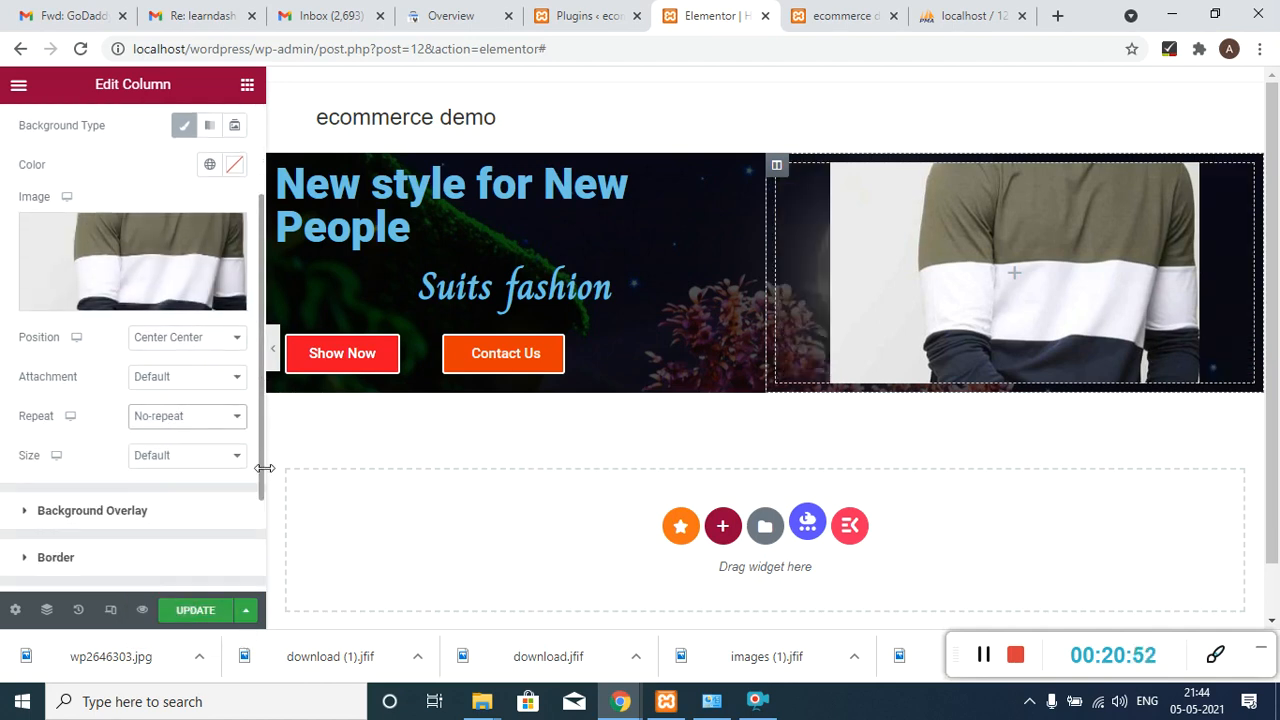
left_click(168, 460)
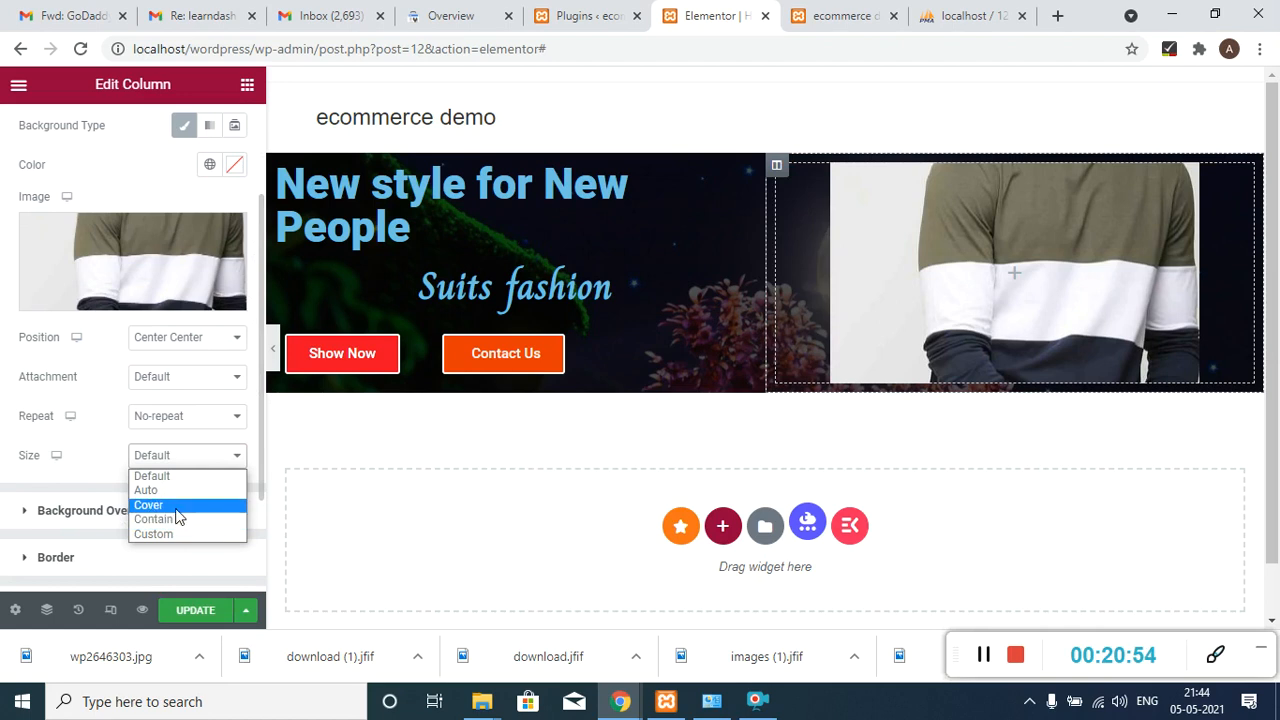
left_click(176, 507)
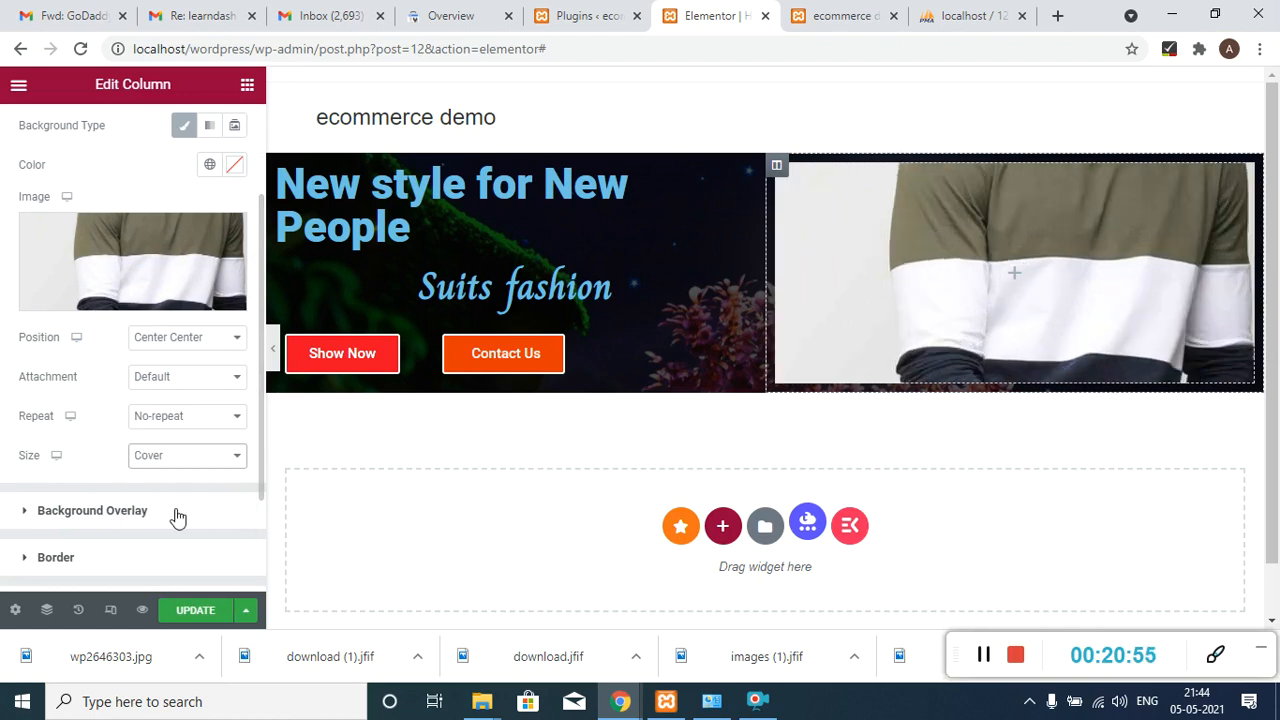
left_click(218, 340)
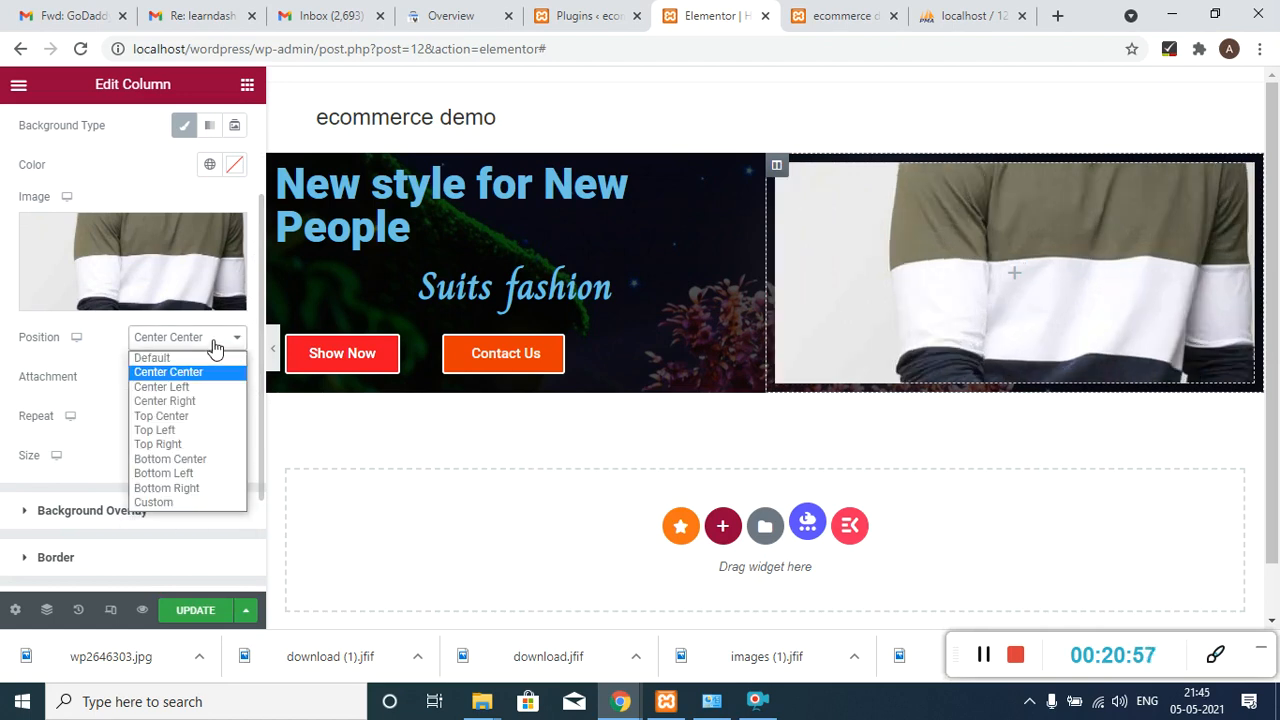
left_click(184, 418)
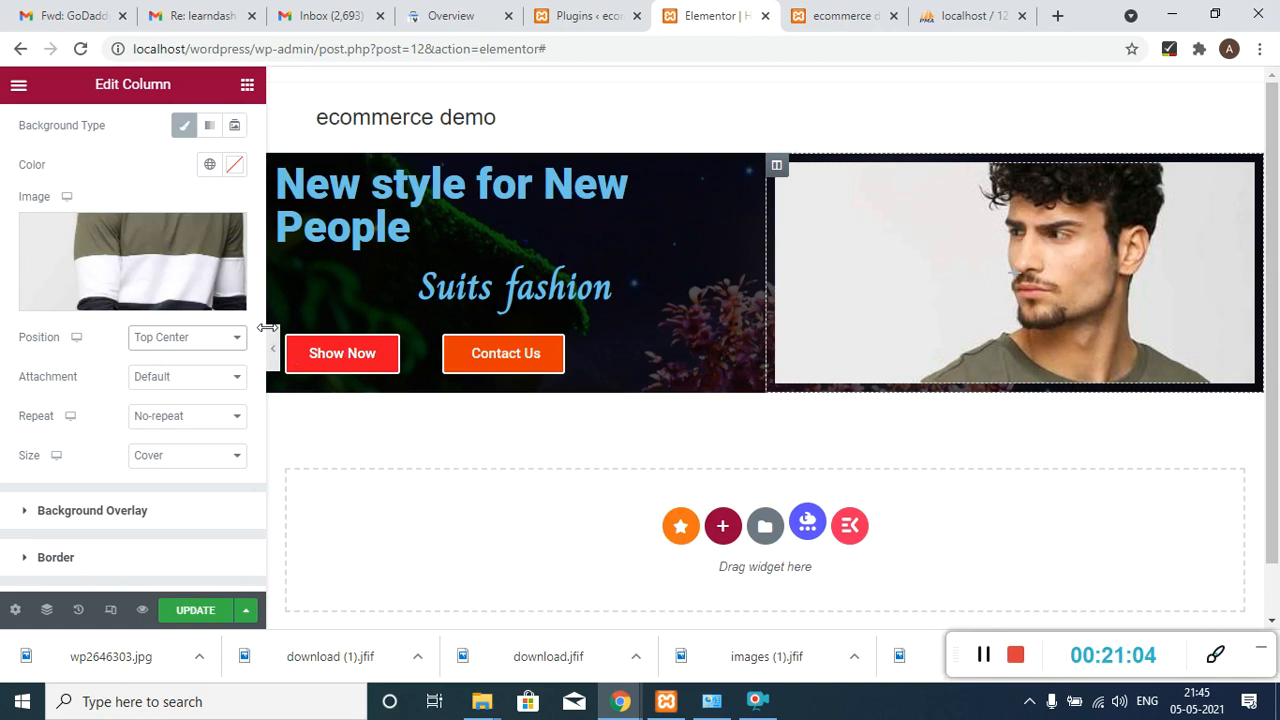
- Find the Spacer widget and place it in the column with the T-shirt model's photo
left_click_drag(258, 312, 259, 205)
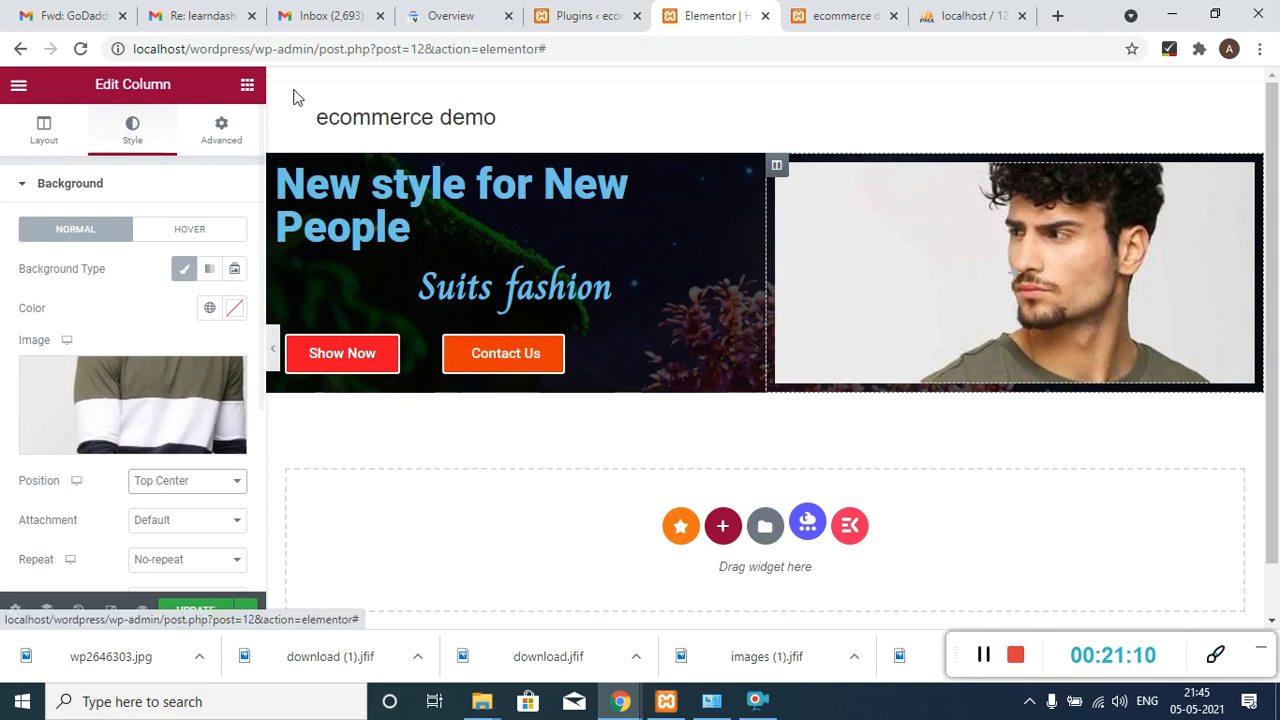
left_click(247, 84)
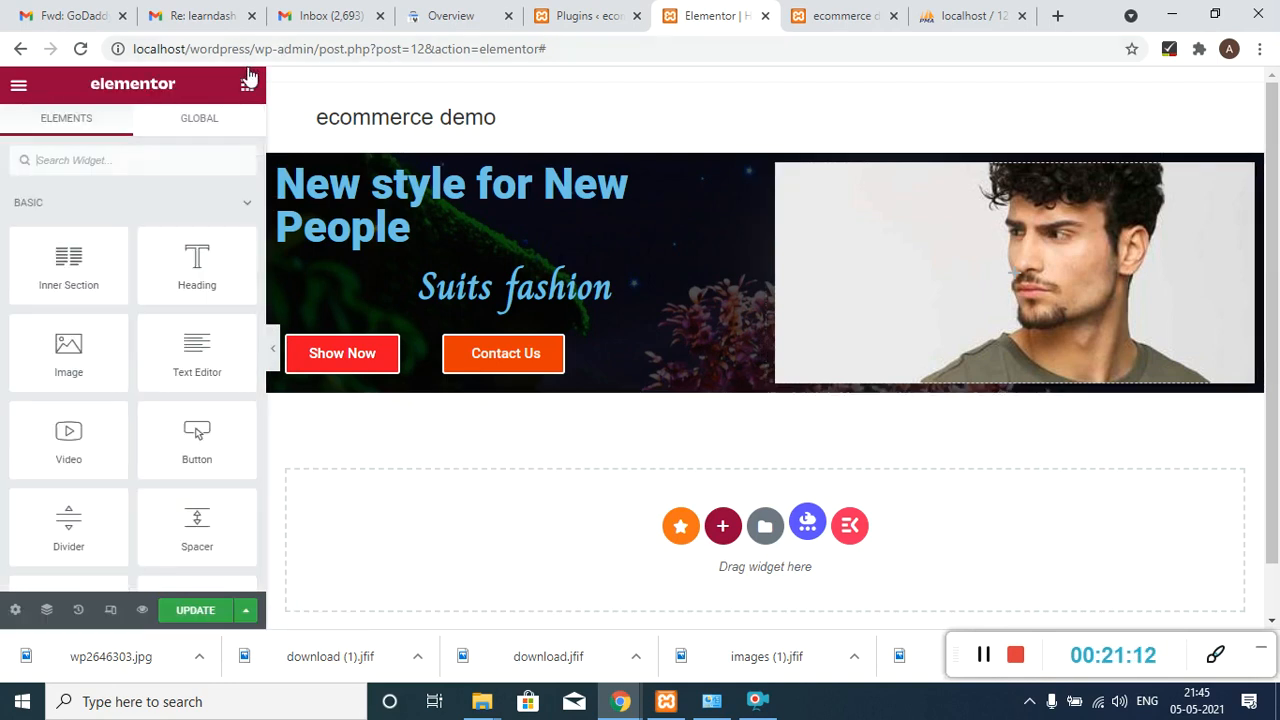
left_click(139, 164)
type("spa")
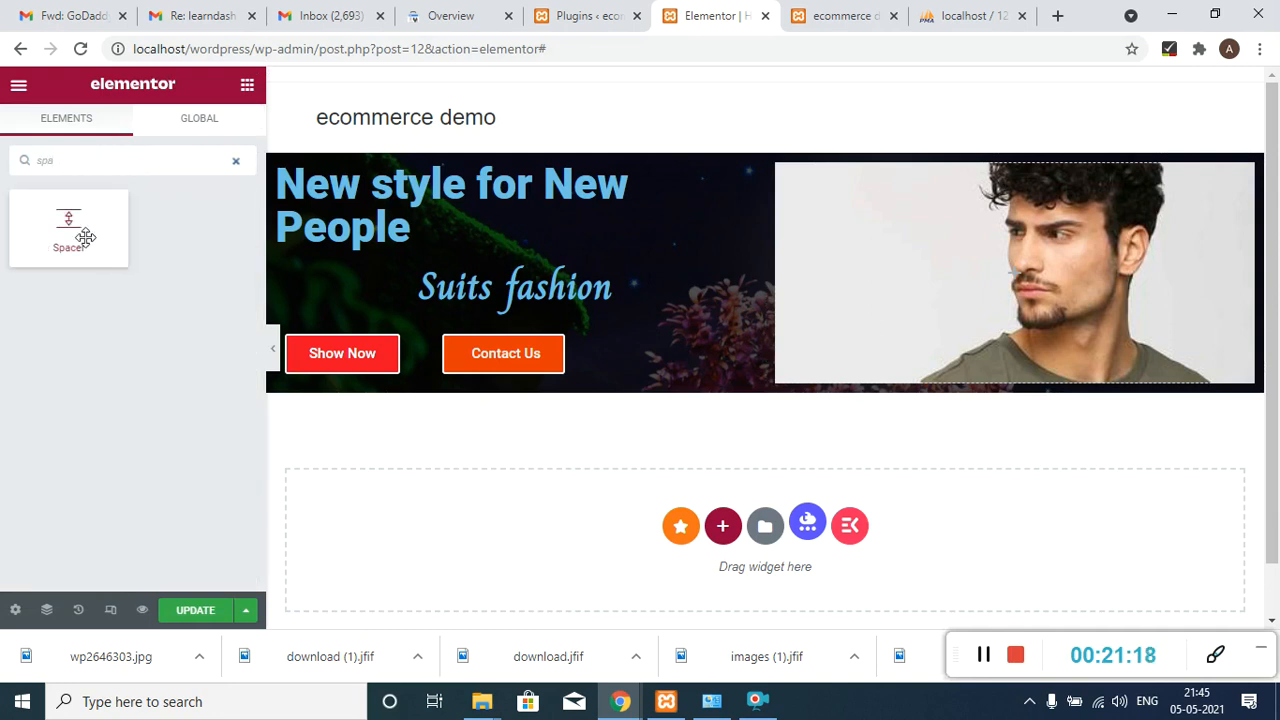
left_click_drag(80, 232, 950, 205)
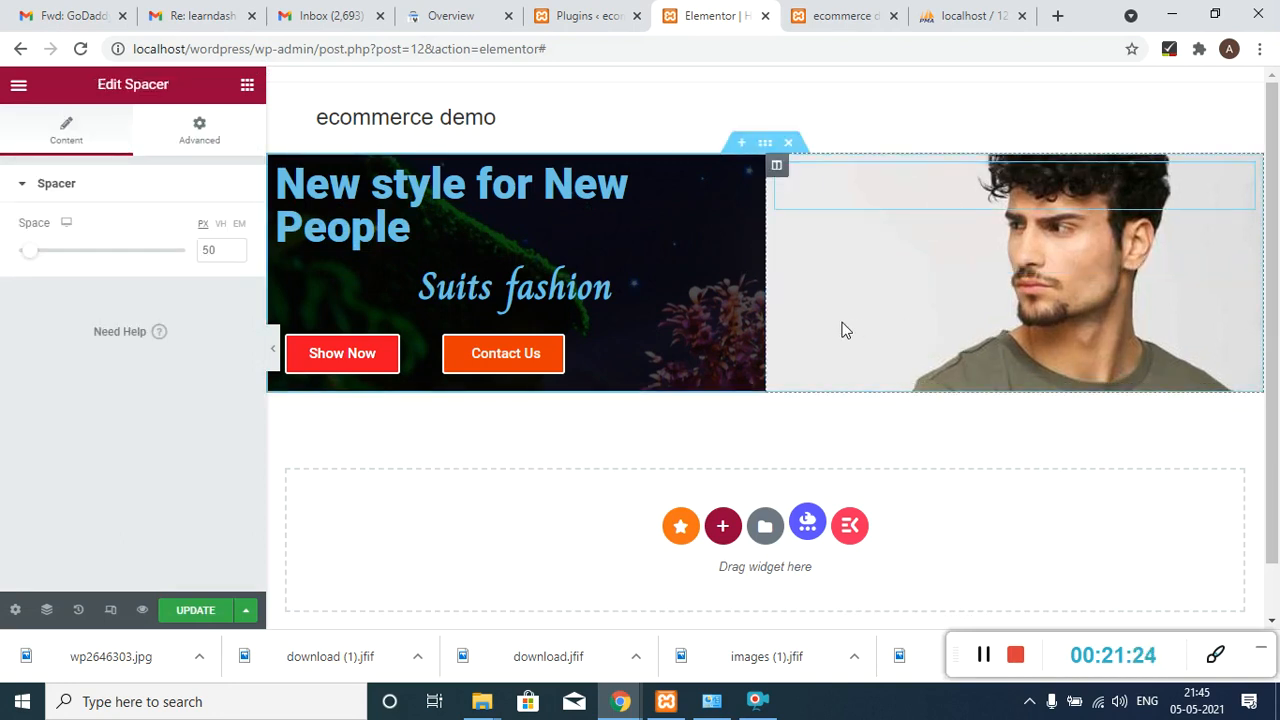
- Set the font size of the "New style for New People" heading to 86 px
left_click(510, 185)
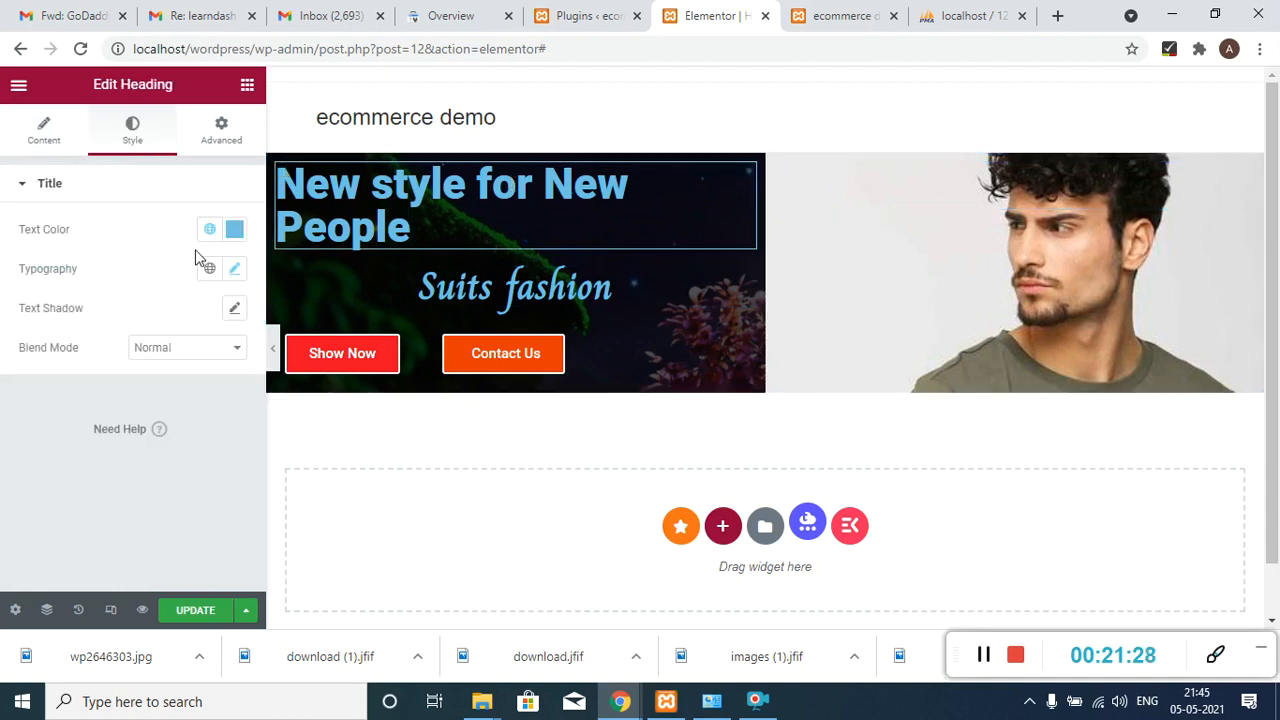
left_click(235, 269)
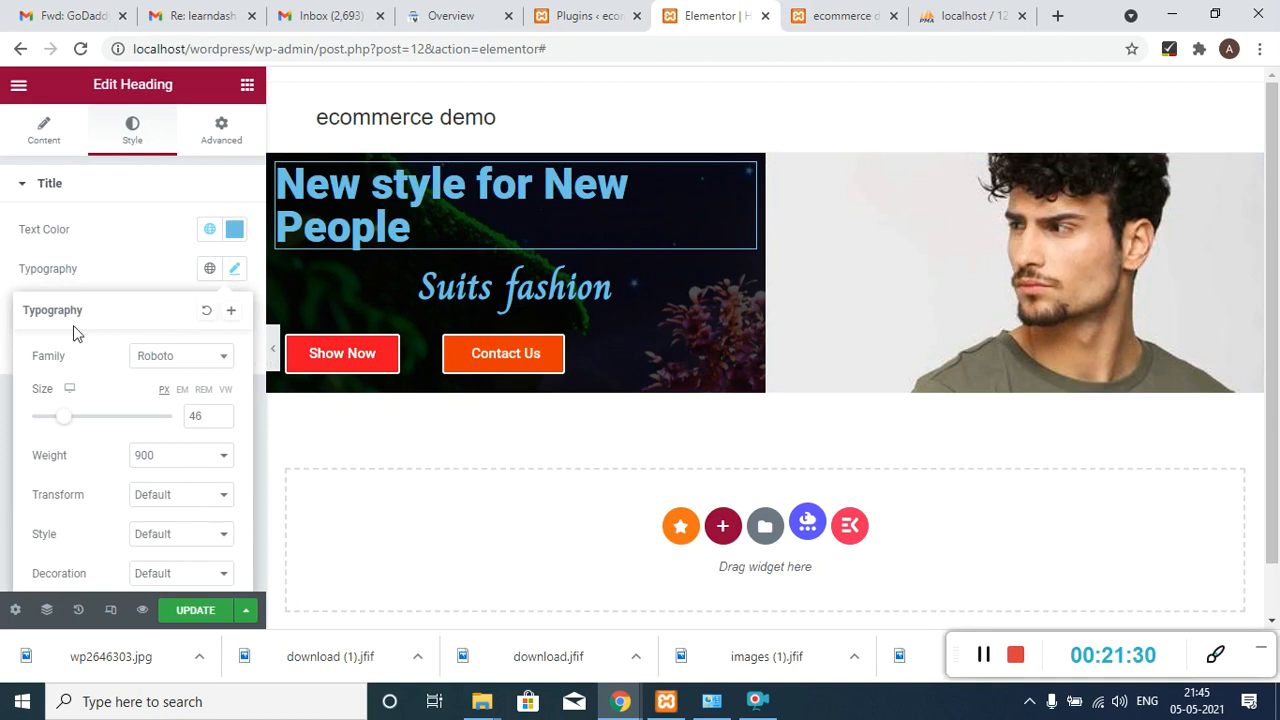
left_click_drag(66, 417, 99, 425)
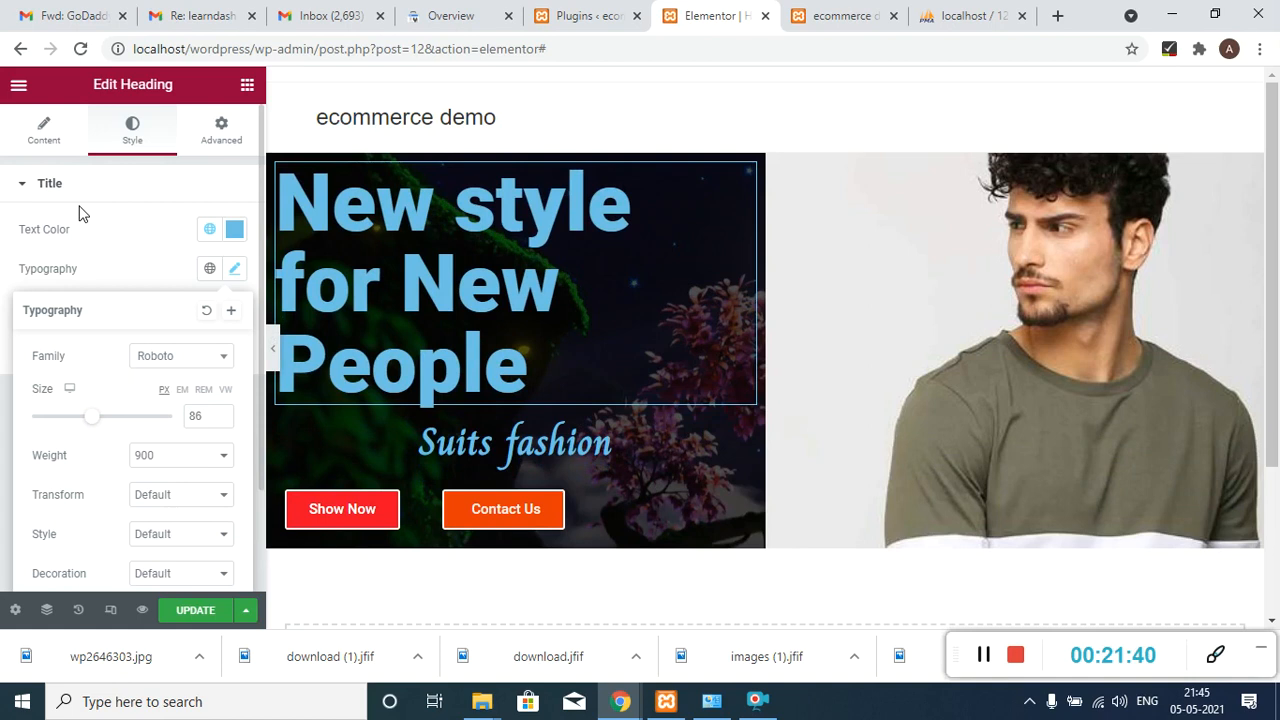
- Set the "New style for New People" heading's linked margins to 100 px on all sides
left_click(222, 133)
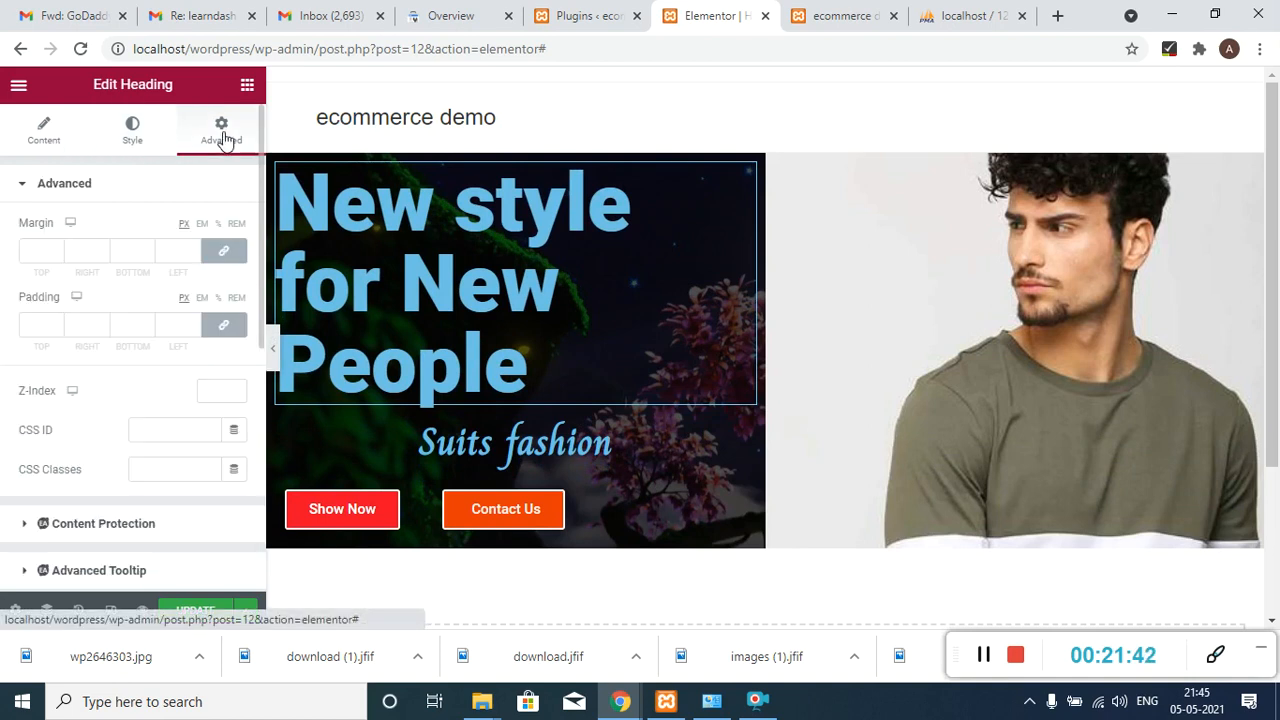
left_click(34, 249)
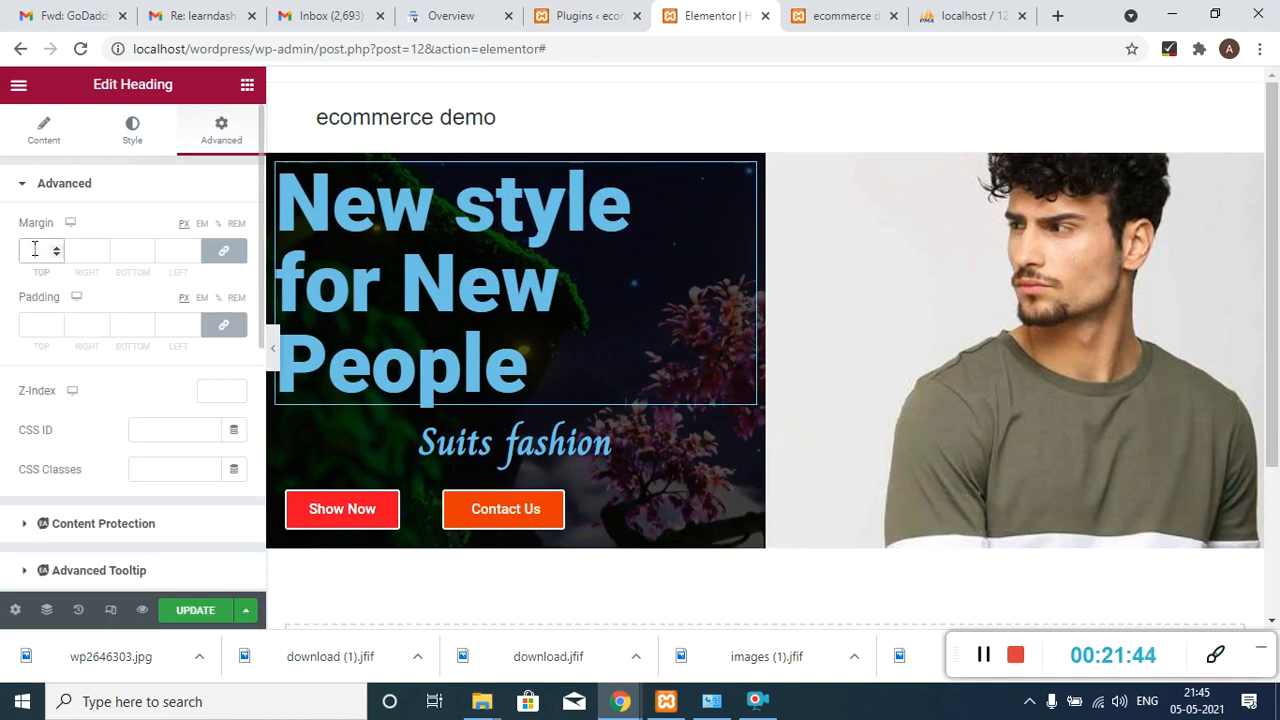
left_click(78, 248)
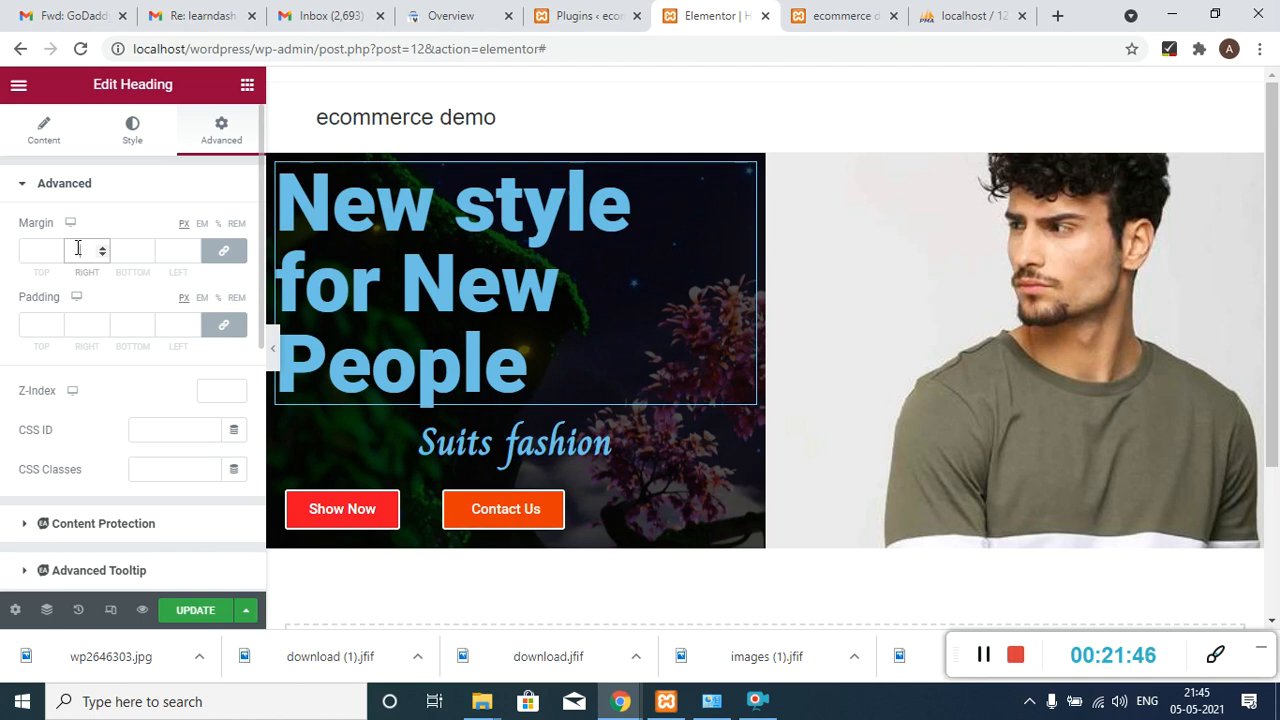
type("1")
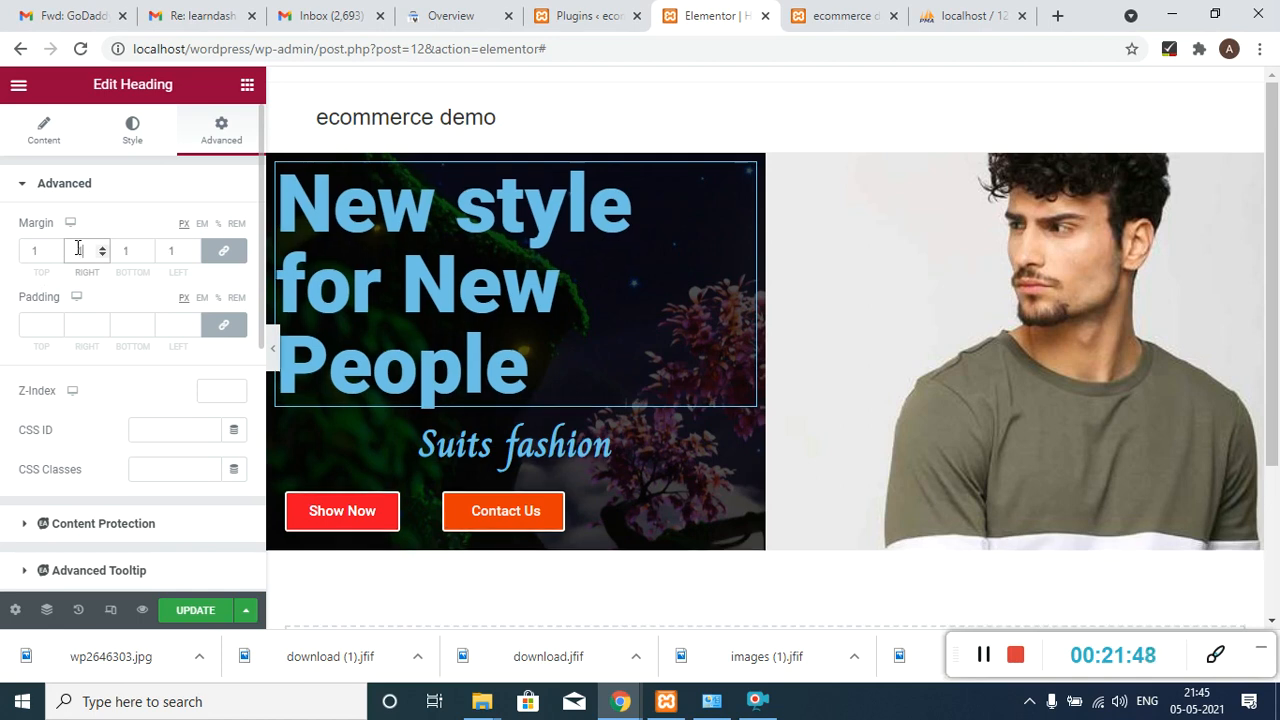
type("0")
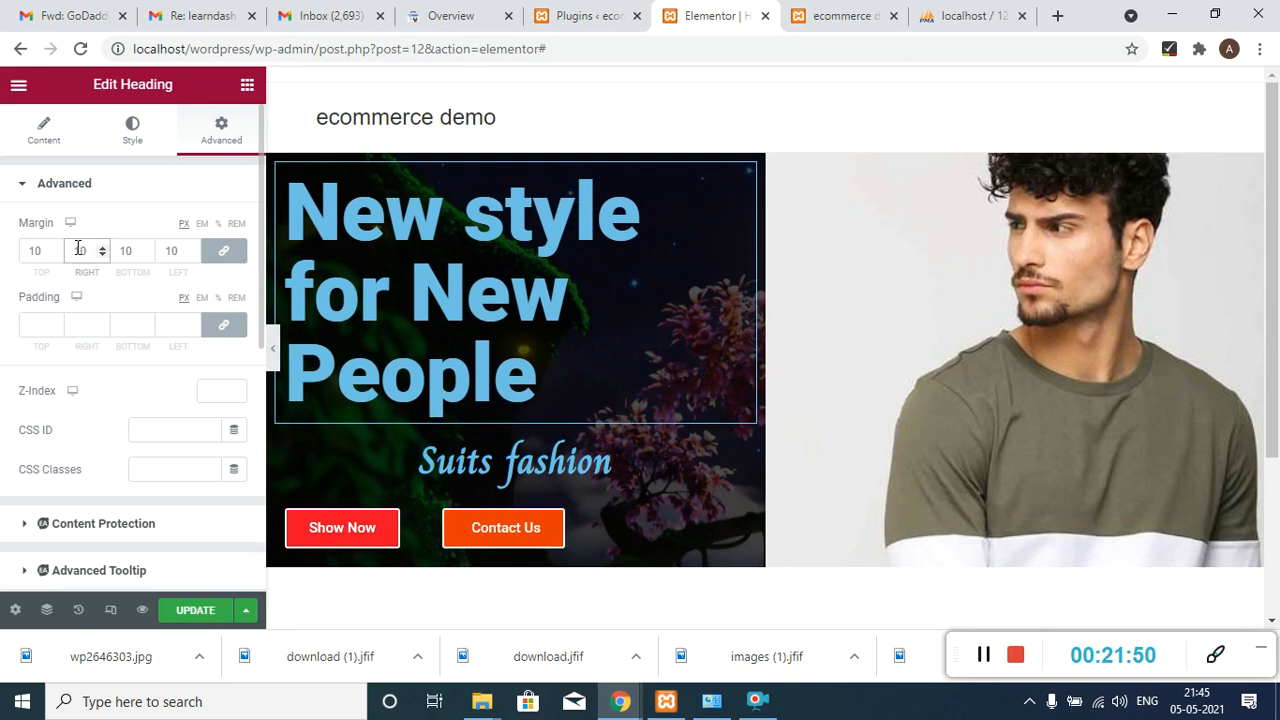
type("0")
- Reset the heading's four margins to 0 and leave them unlinked for separate editing
left_click(224, 252)
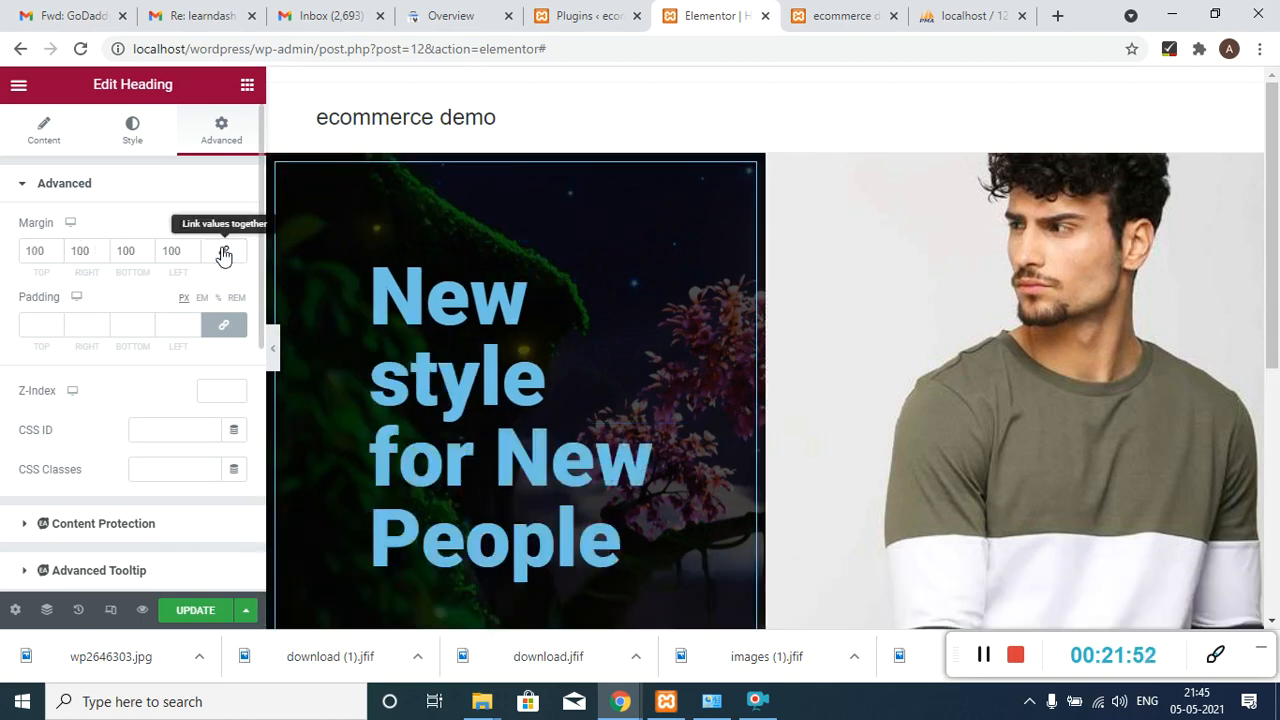
left_click_drag(44, 250, 24, 250)
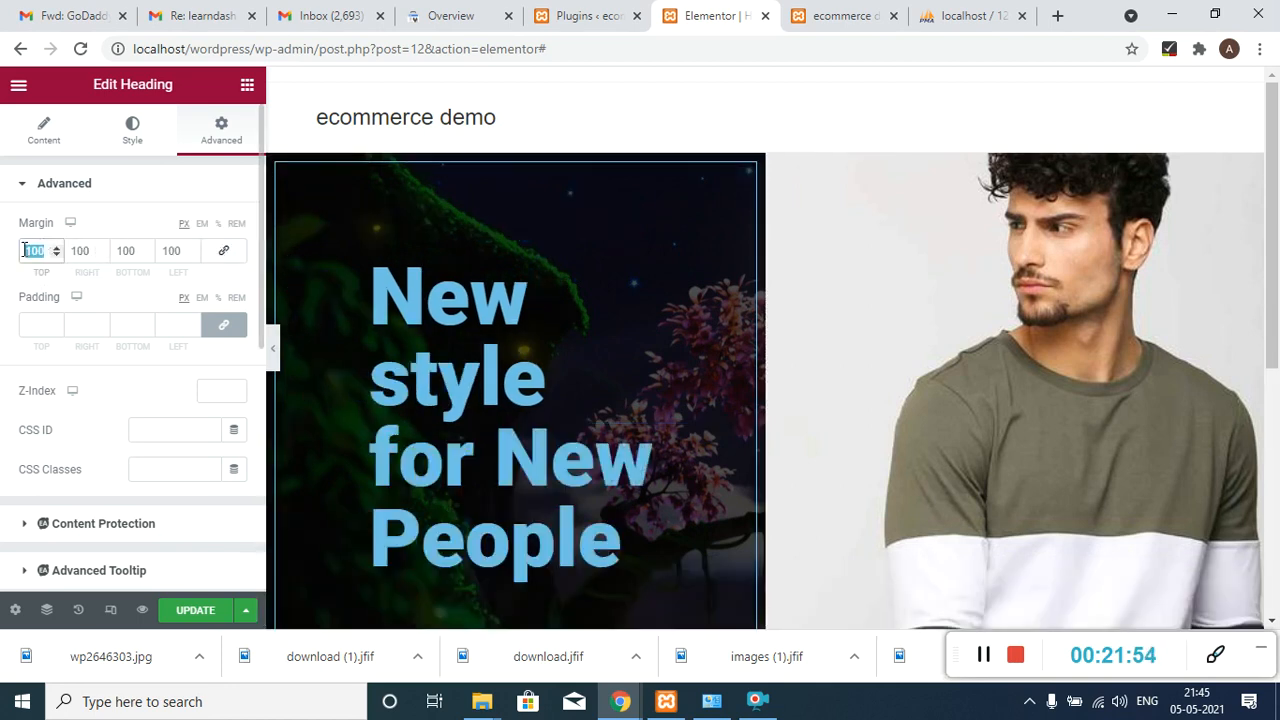
type("0")
mouse_move(143, 251)
left_mouse_down()
mouse_move(125, 252)
mouse_move(163, 251)
left_mouse_up()
type("00")
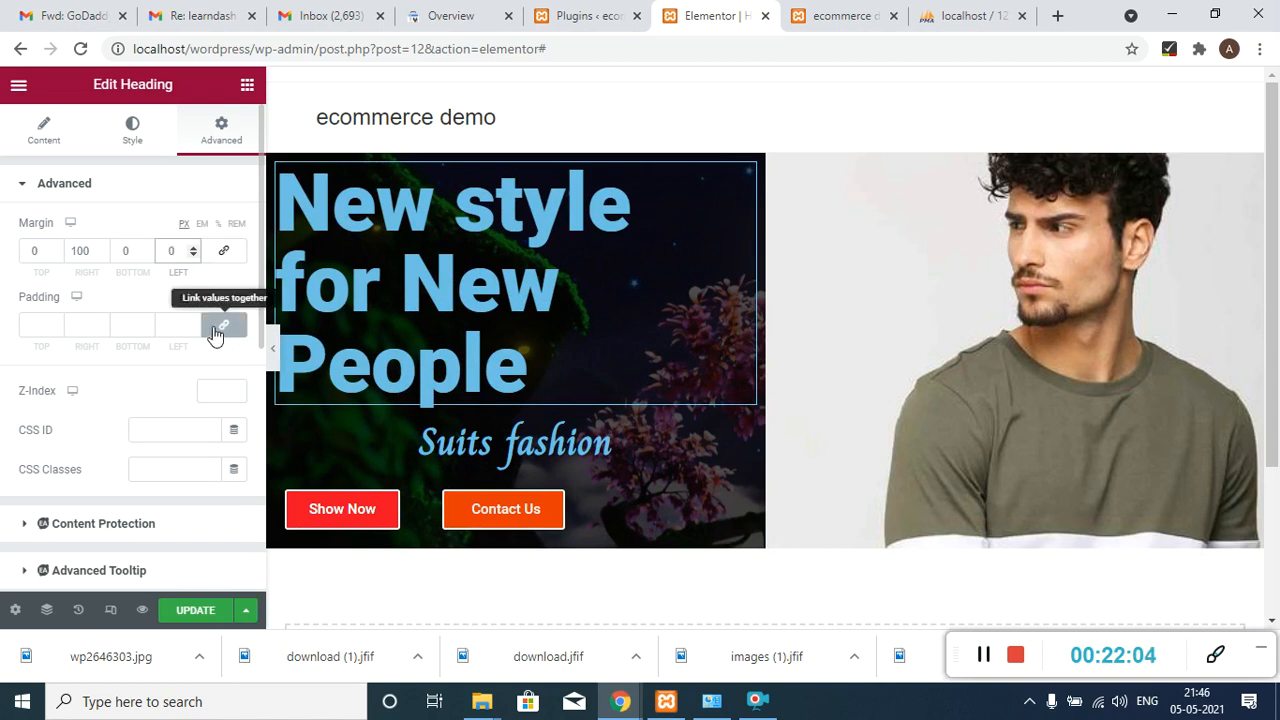
left_click(217, 262)
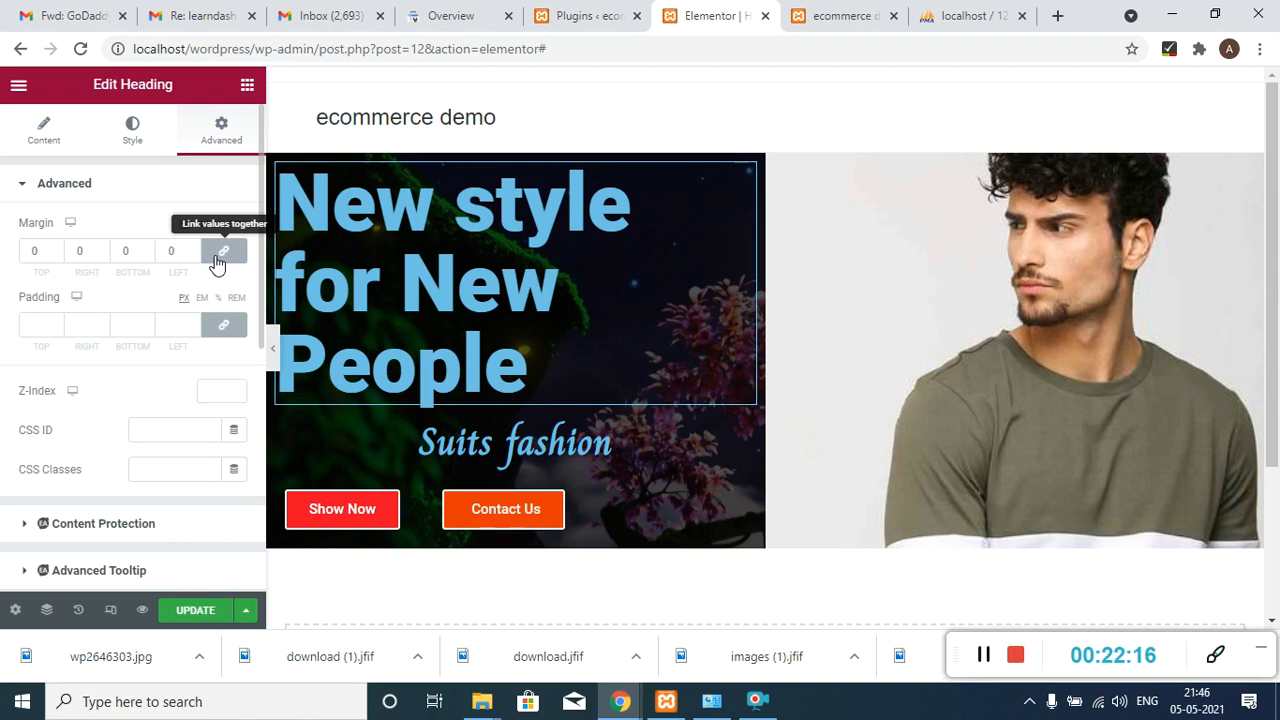
left_click(217, 262)
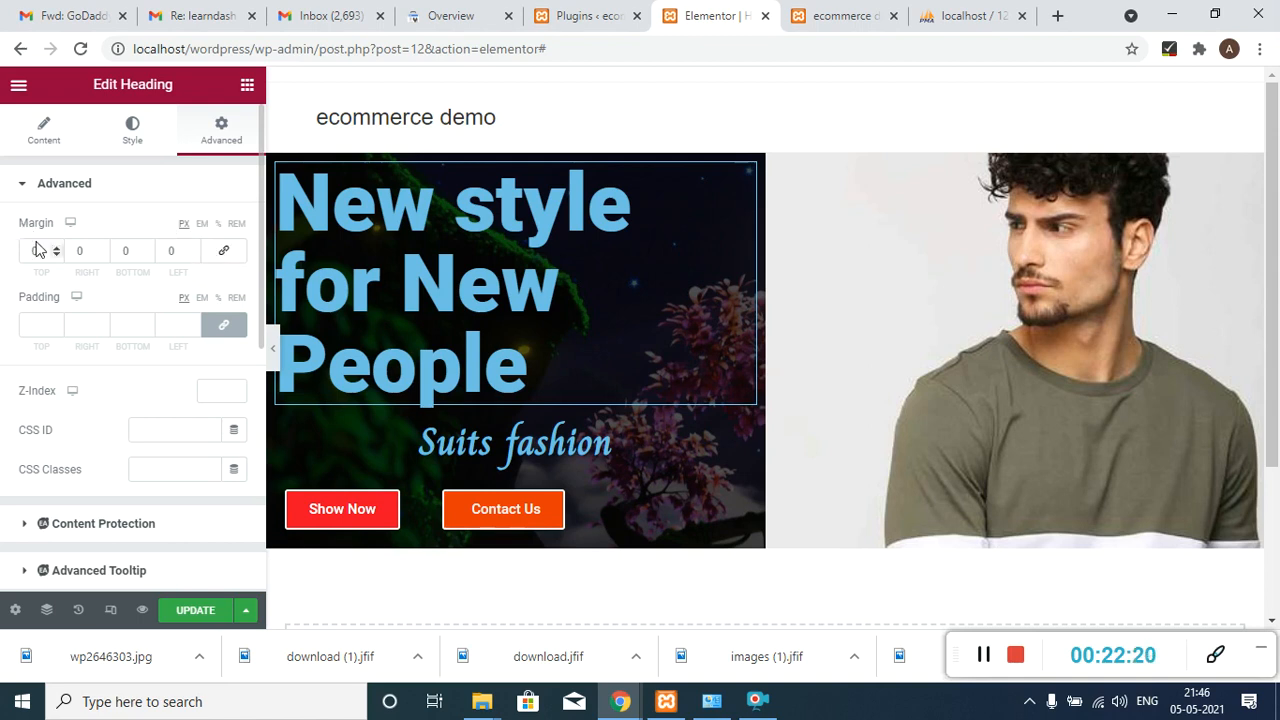
- Set the heading's right margin to -100 px and increase it to -150 px
left_click(88, 249)
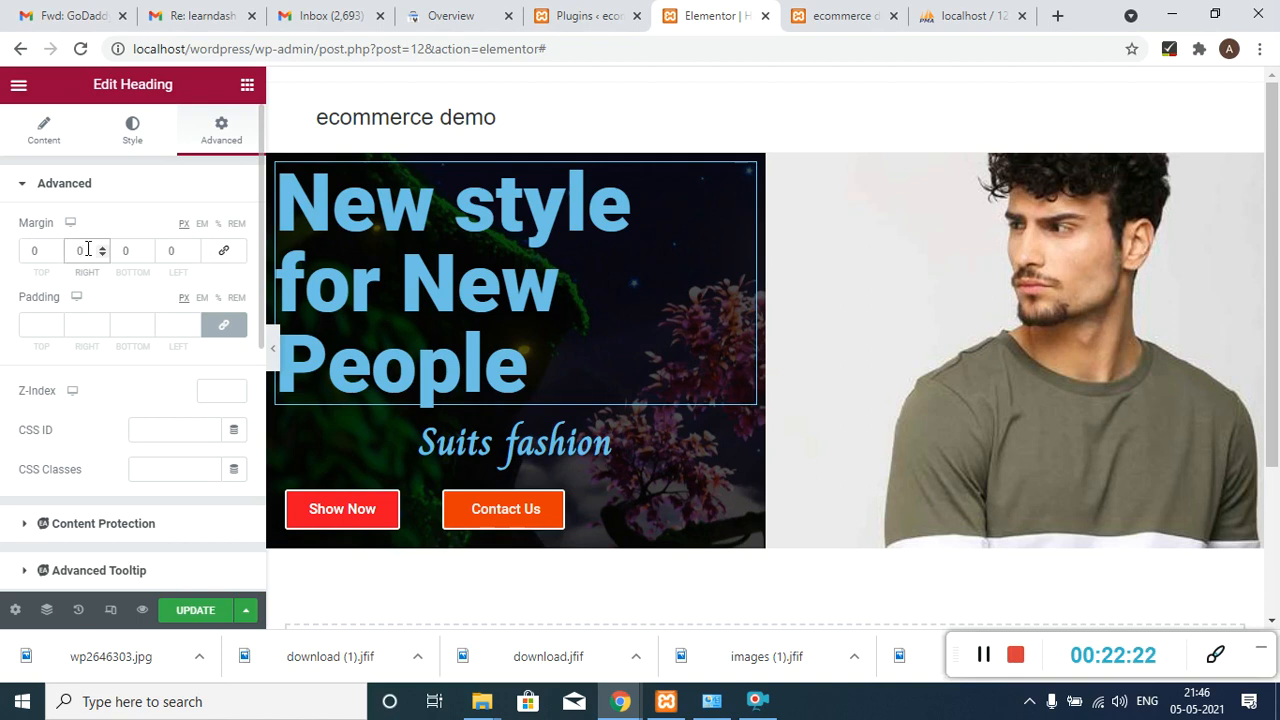
type("100")
key("Left")
key("Left")
key("Left")
key("BackSpace")
type("-")
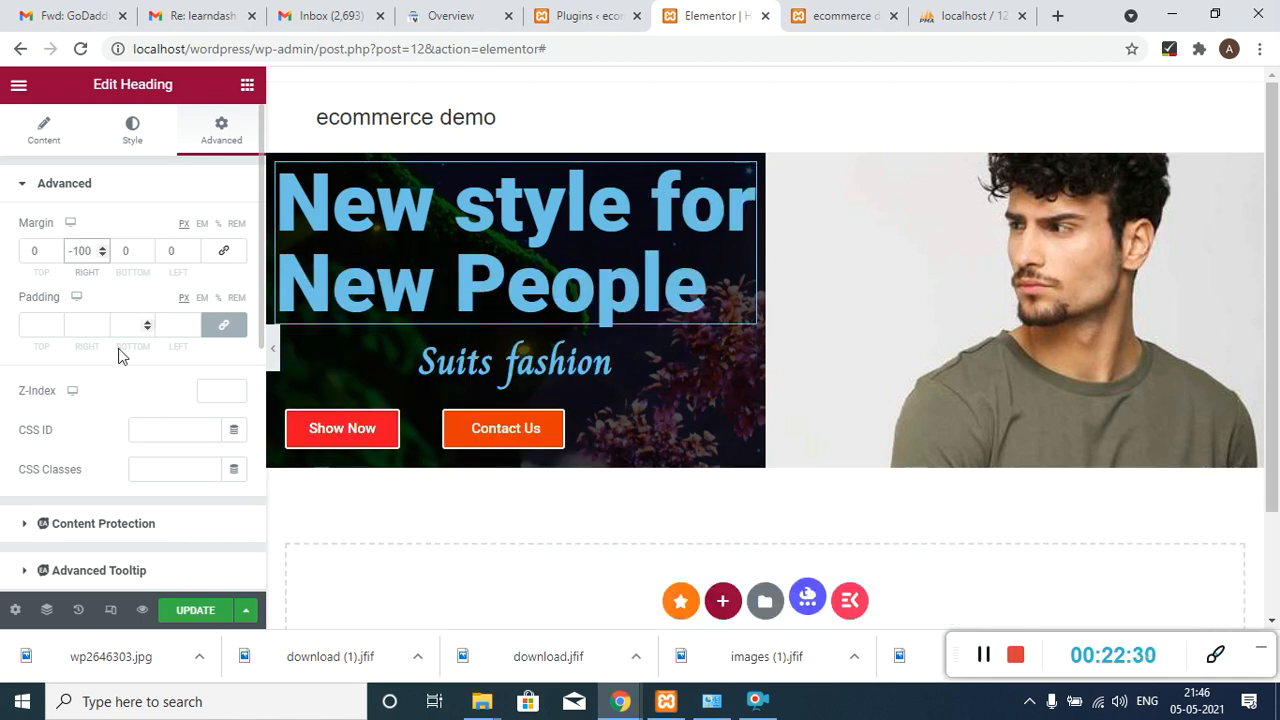
key("BackSpace")
type("5")
- Preview the hero section at full width without the editing panel, restore the panel and update the Home page
left_click(274, 352)
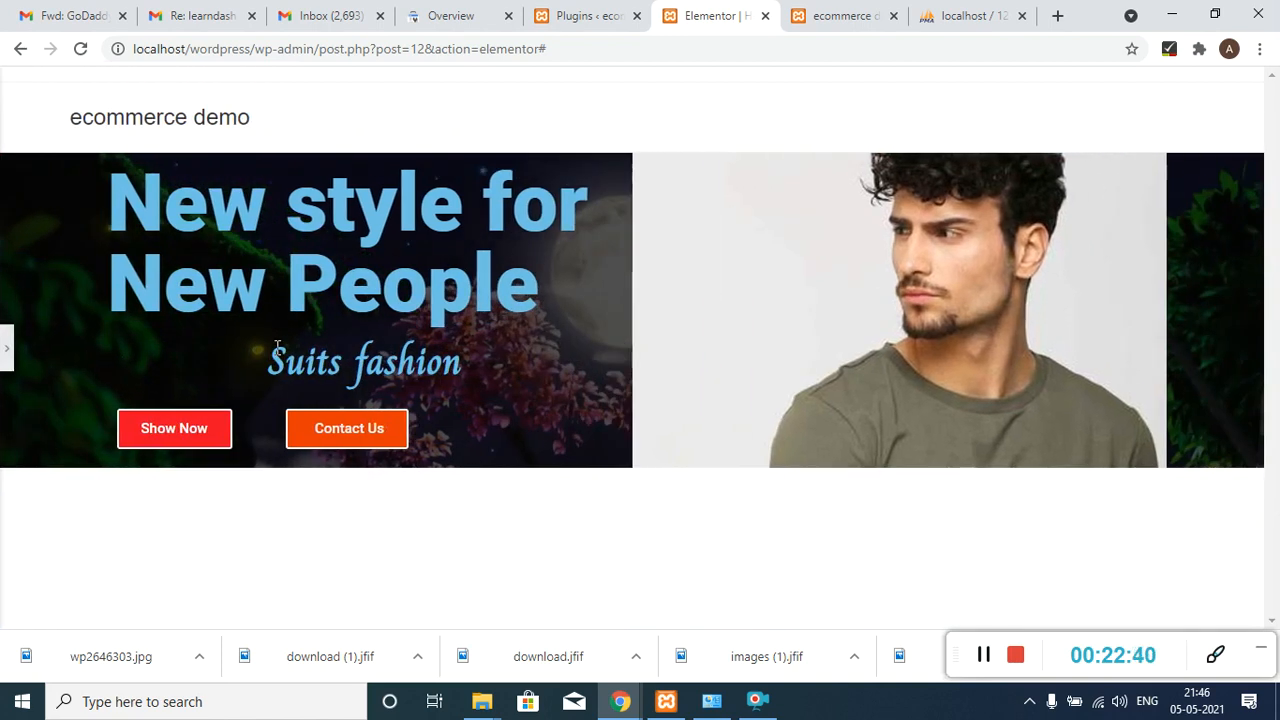
left_click(5, 345)
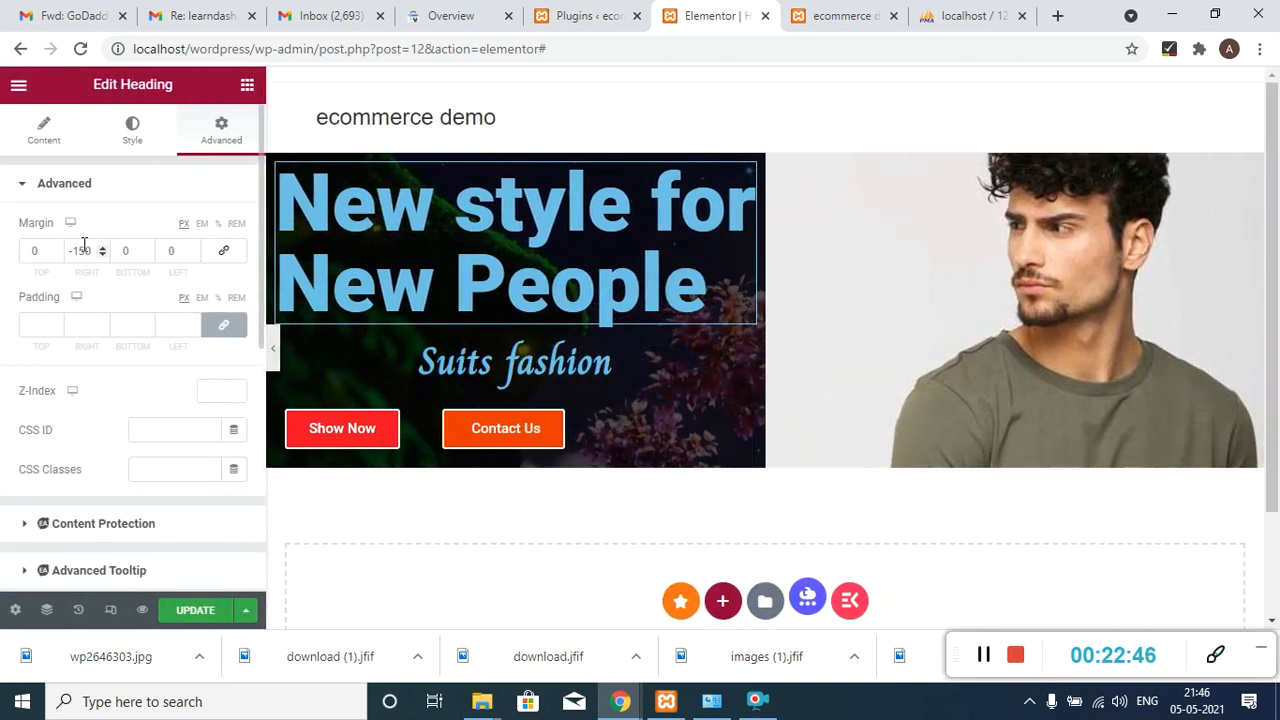
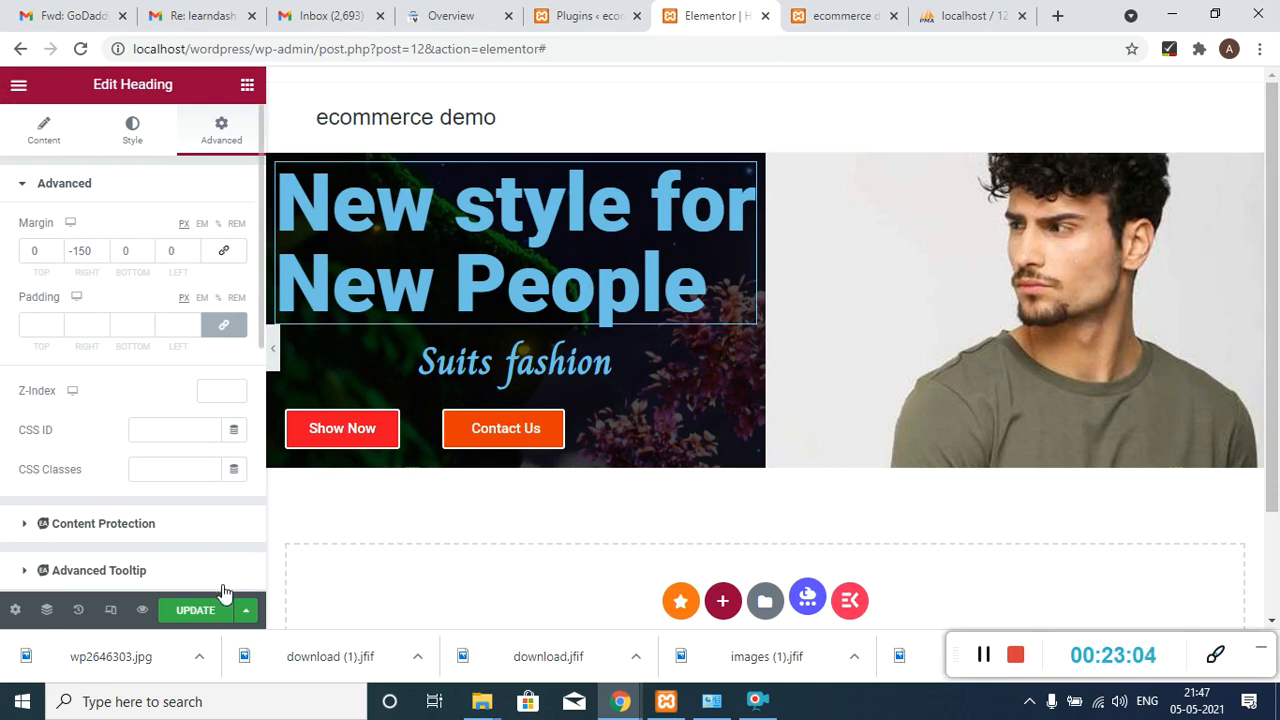
left_click(196, 611)
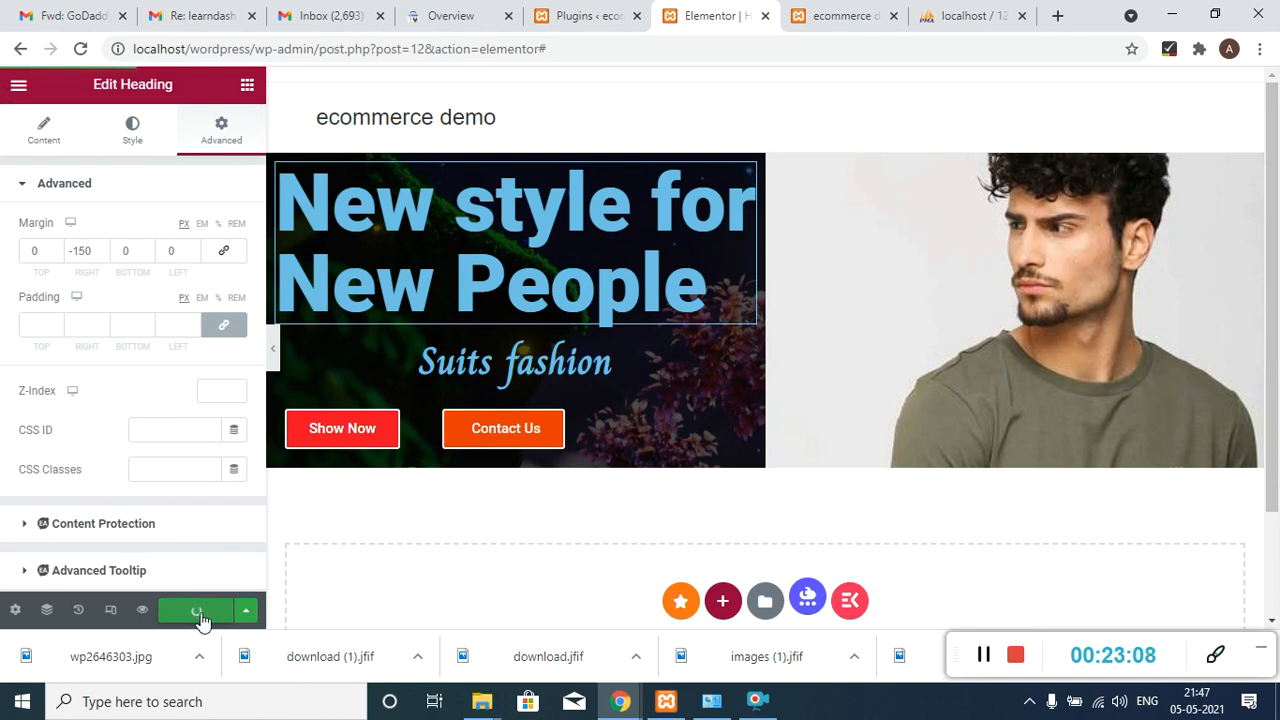
- Reload the storefront's home page in its own browser tab to check the updated hero section
left_click(830, 16)
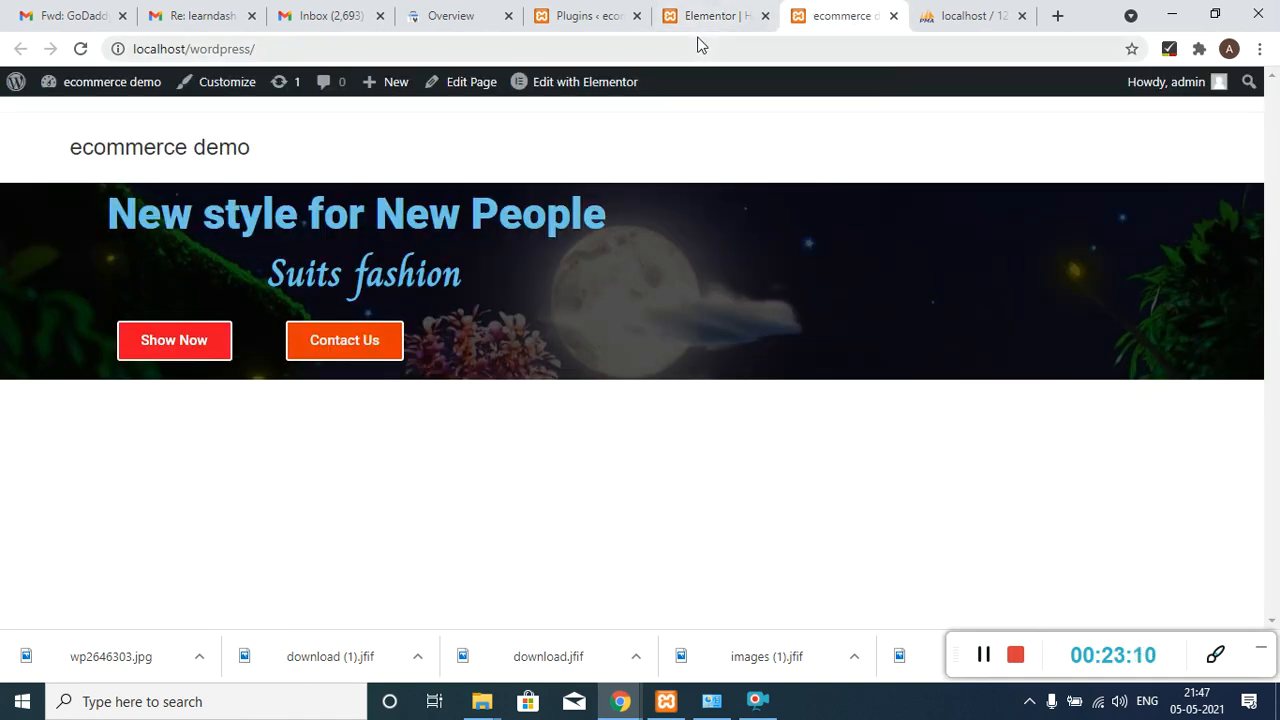
left_click(704, 53)
key("Return")
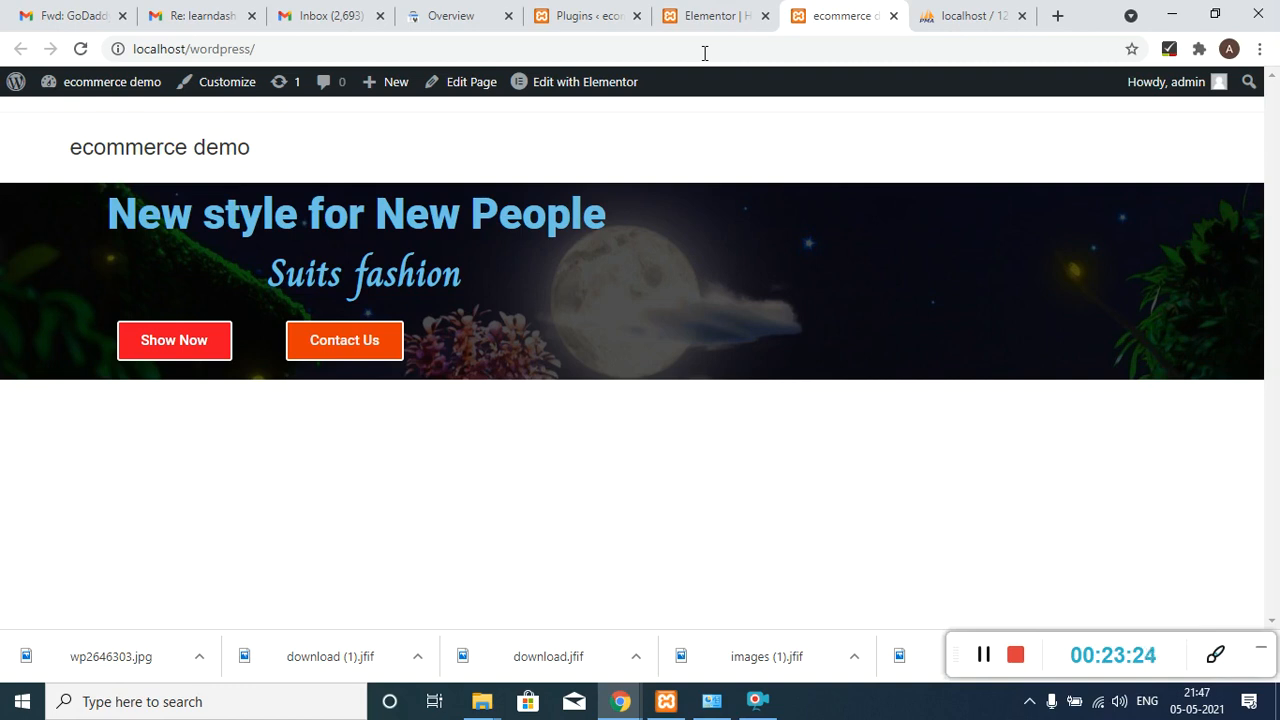
left_click(705, 51)
left_click(714, 14)
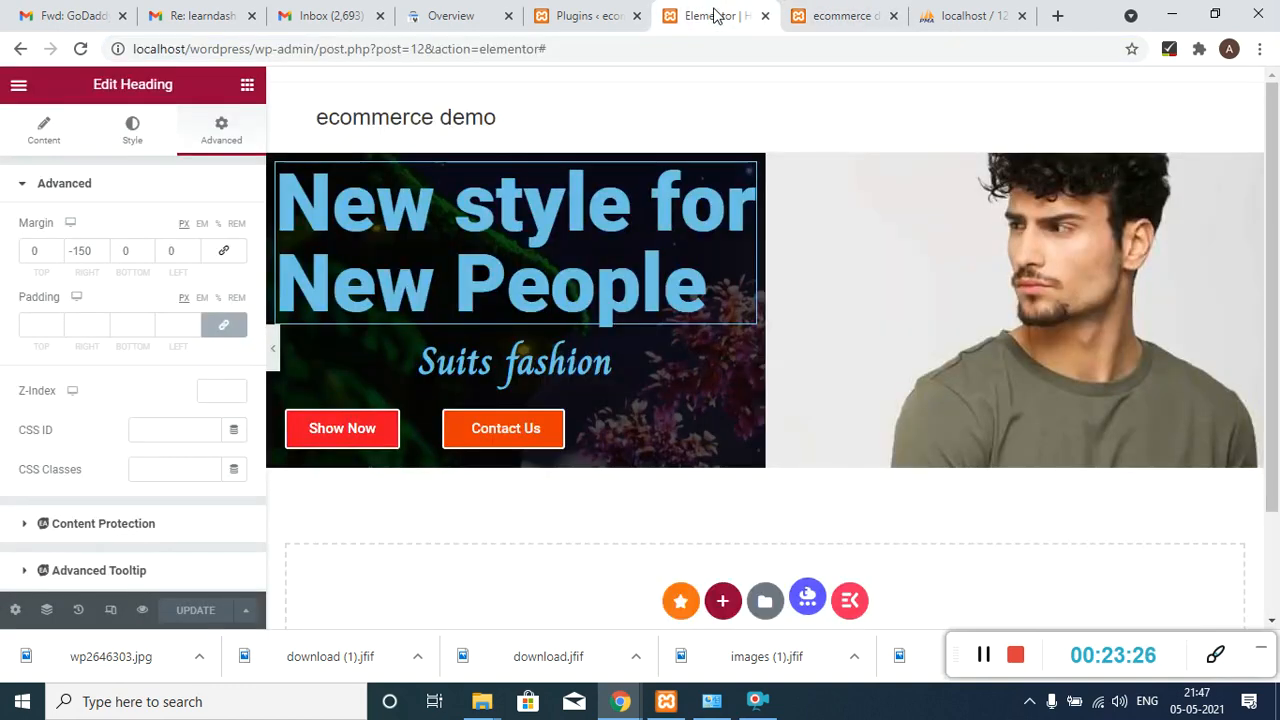
left_click(812, 16)
left_click(812, 50)
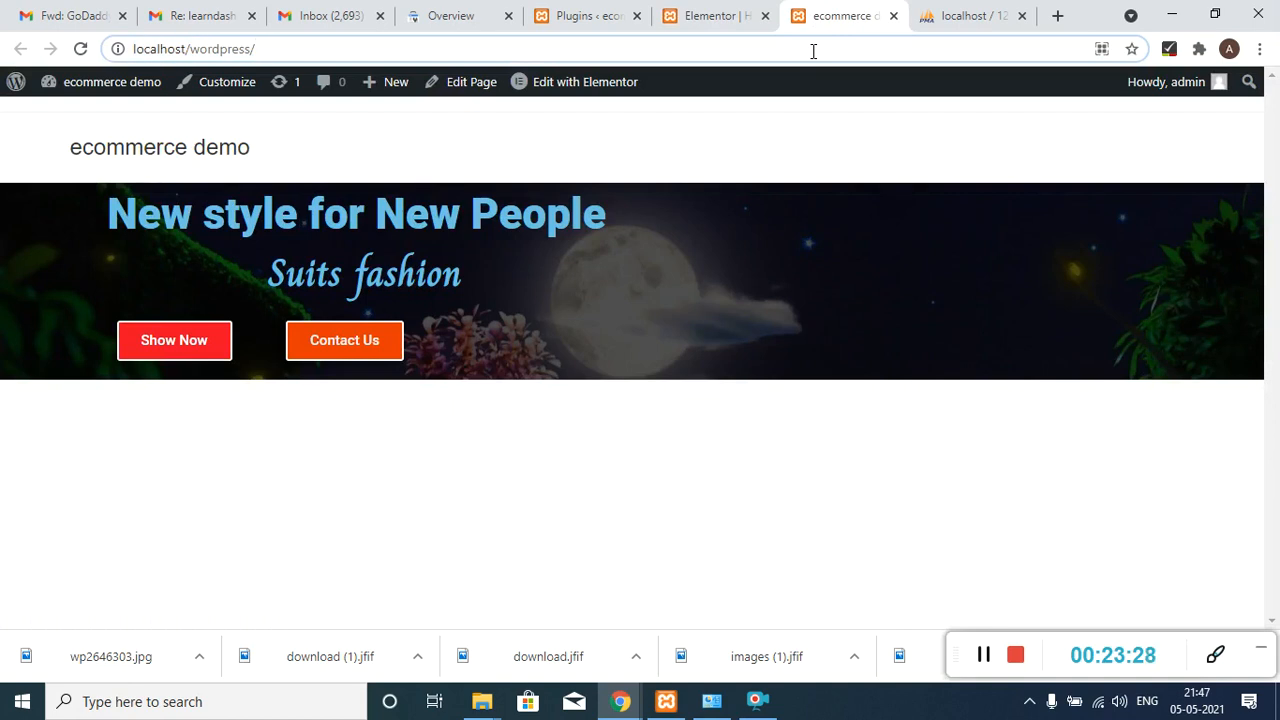
key("Return")
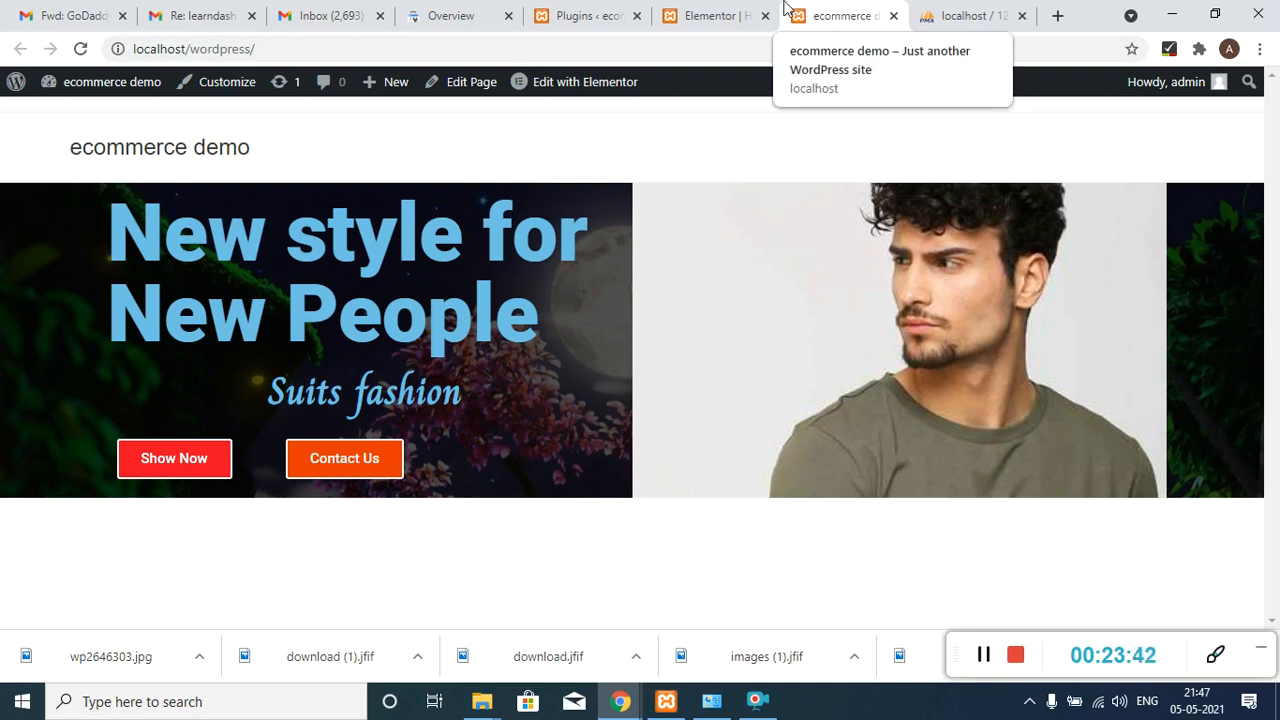
- Return to the Elementor editor and start adding a new section below the hero, bringing up its structure choices
left_click(730, 12)
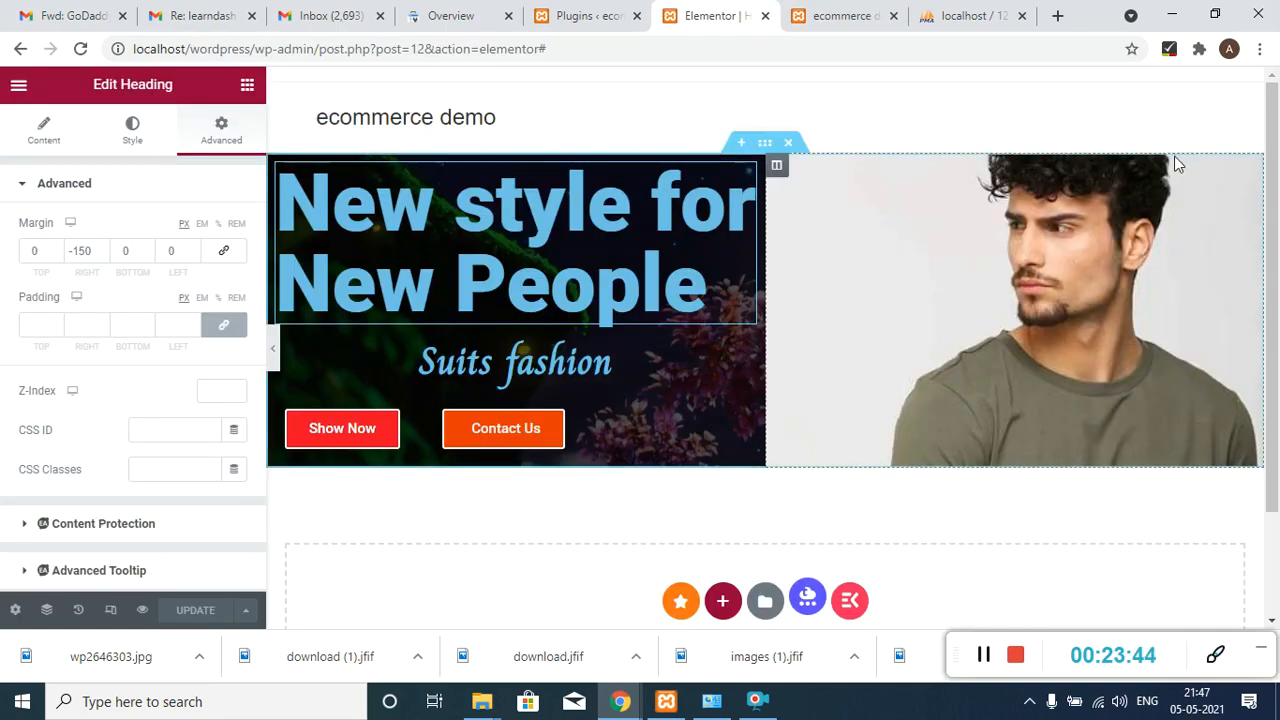
left_click_drag(1277, 244, 1277, 356)
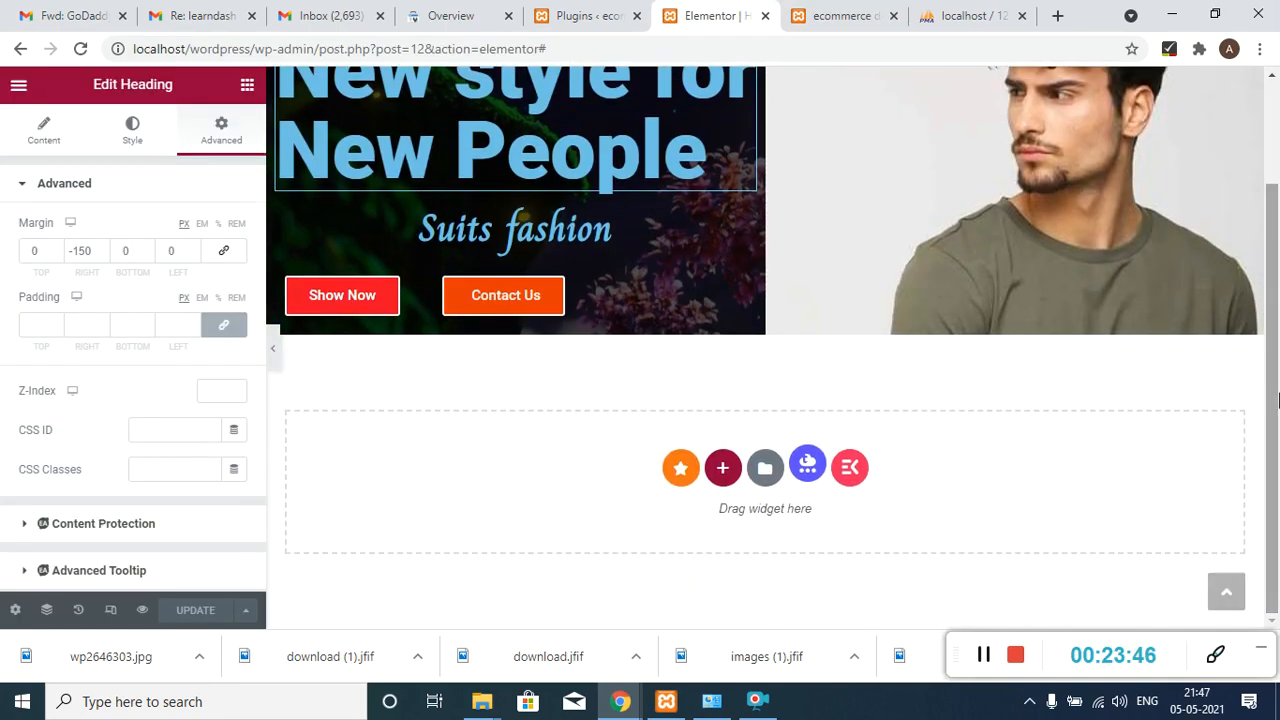
left_click(720, 474)
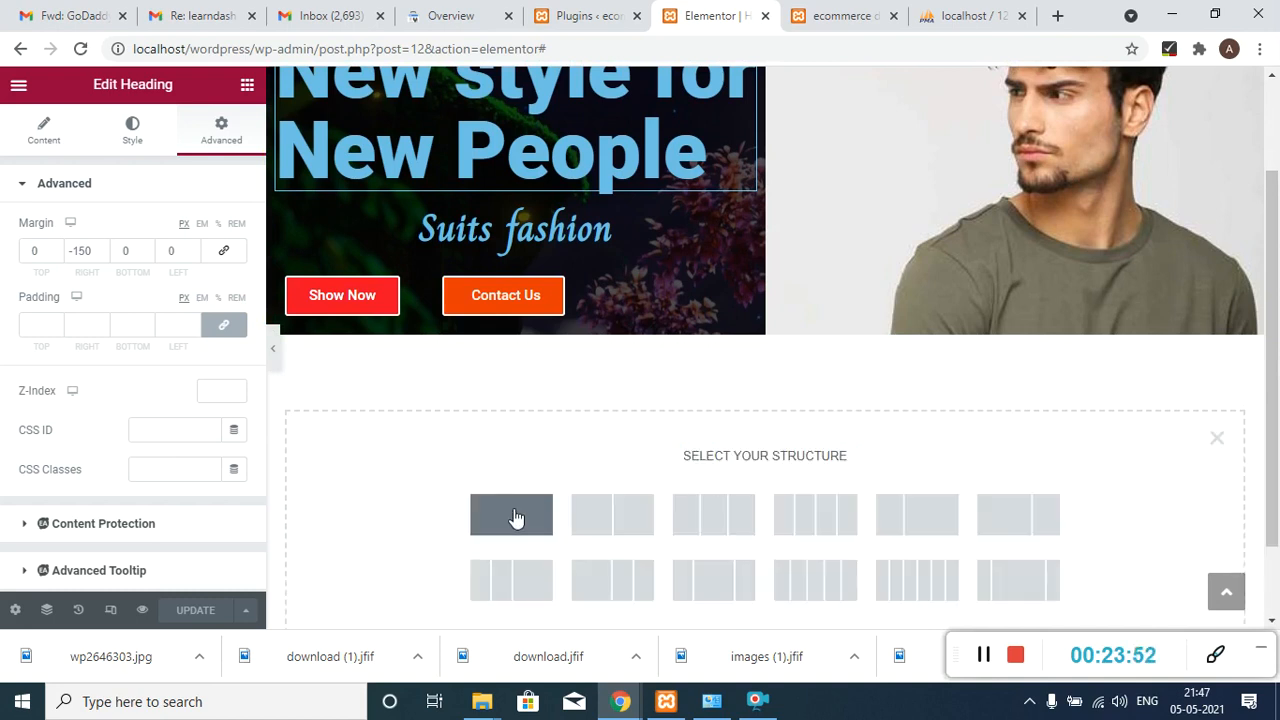
- Open the WooCommerce product list in a separate browser tab placed before the Plugins tab and review the store's products
left_click(602, 14)
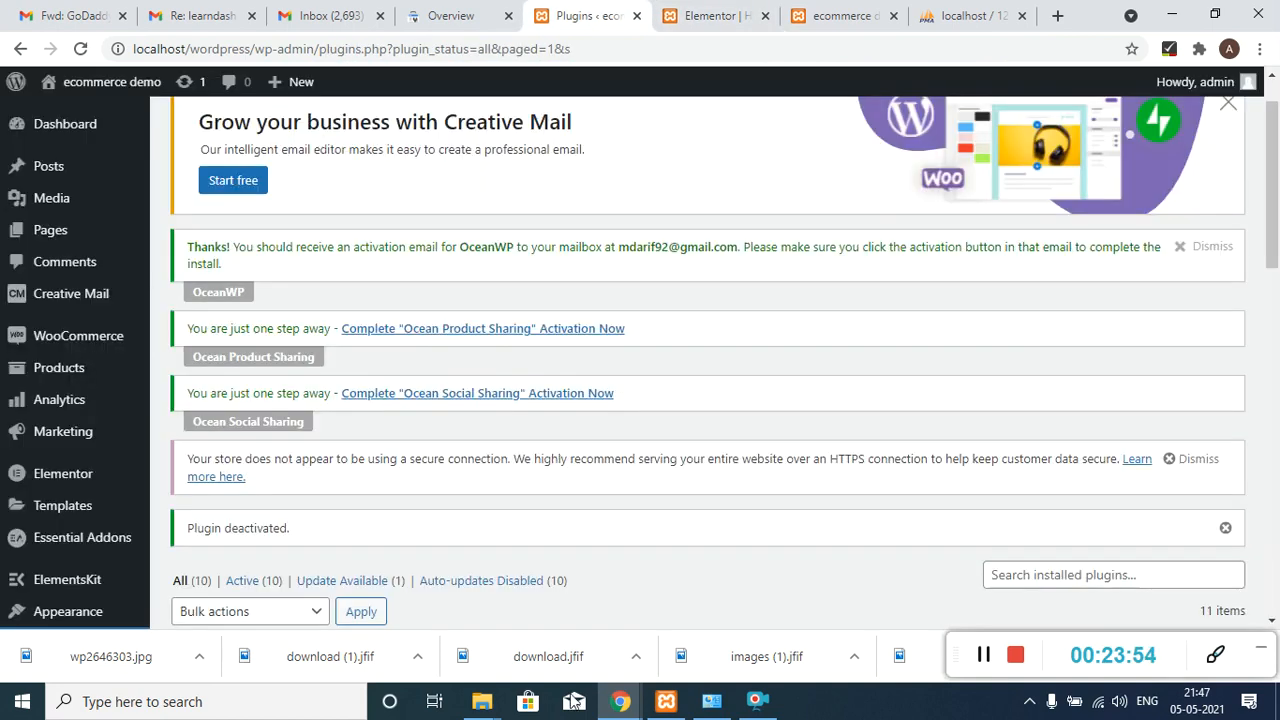
right_click(59, 375)
left_click(74, 381)
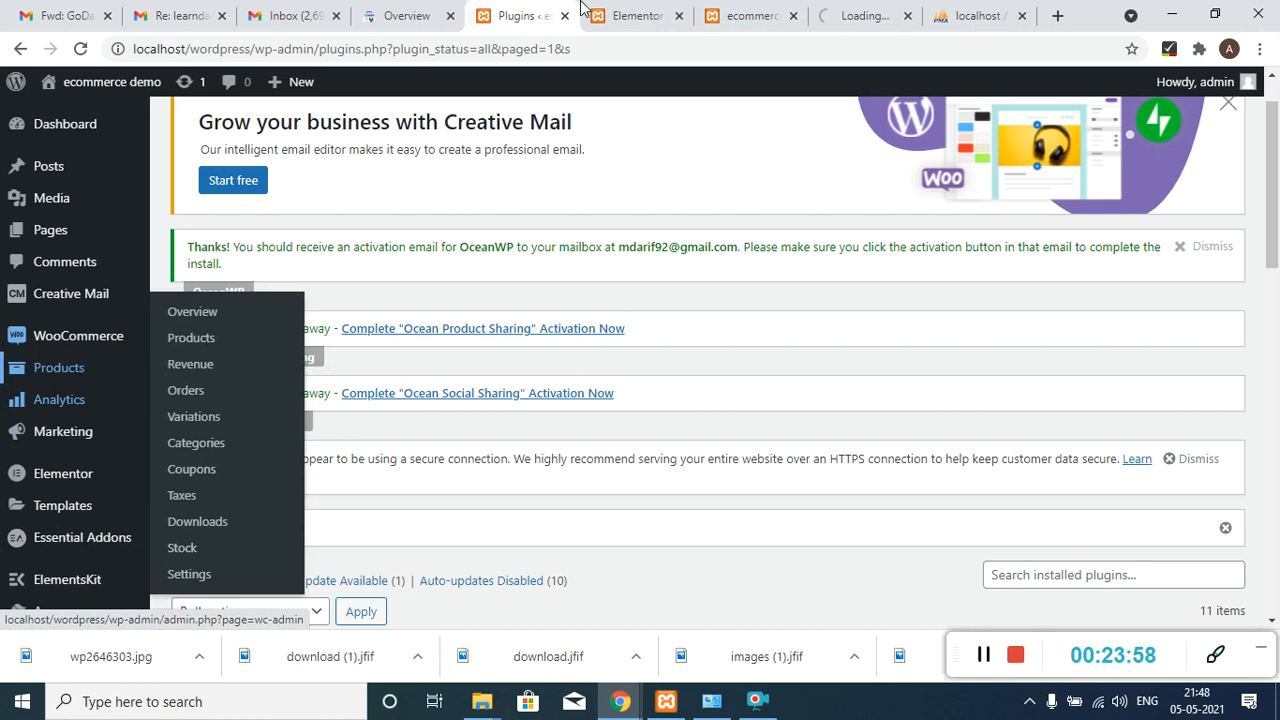
left_click_drag(855, 15, 519, 17)
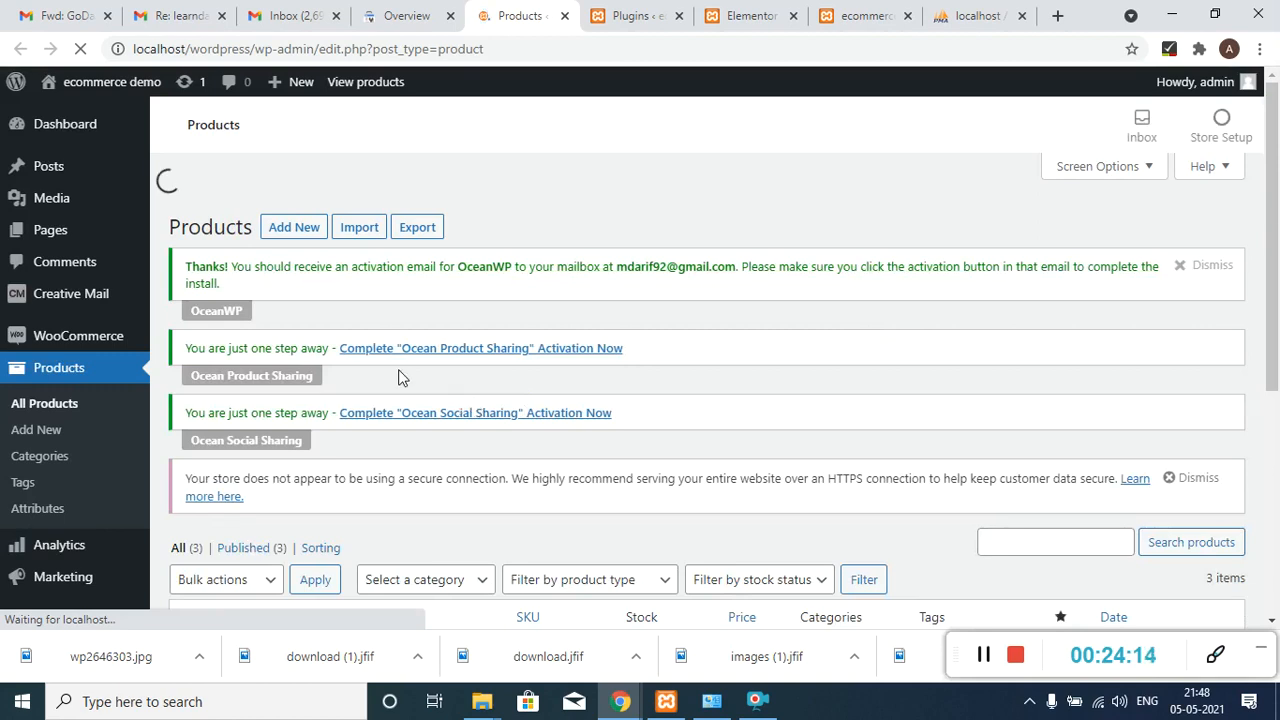
scroll(1275, 222, "down", 3)
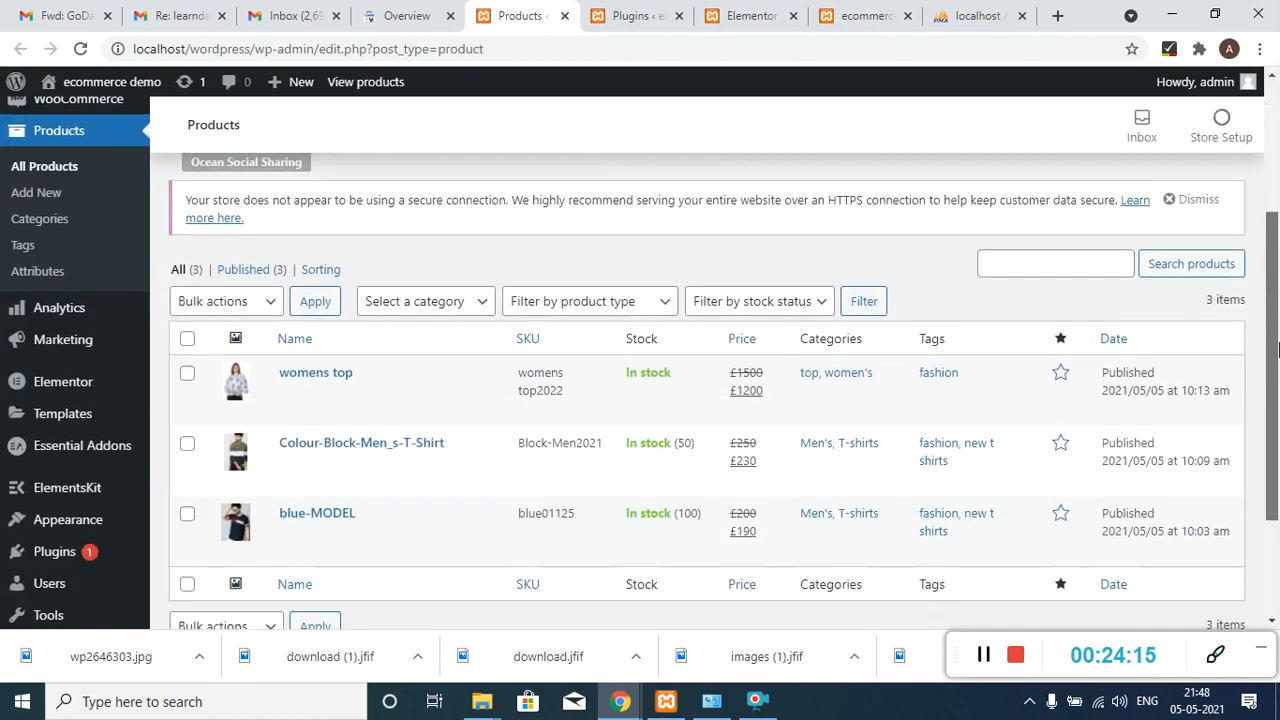
mouse_move(395, 418)
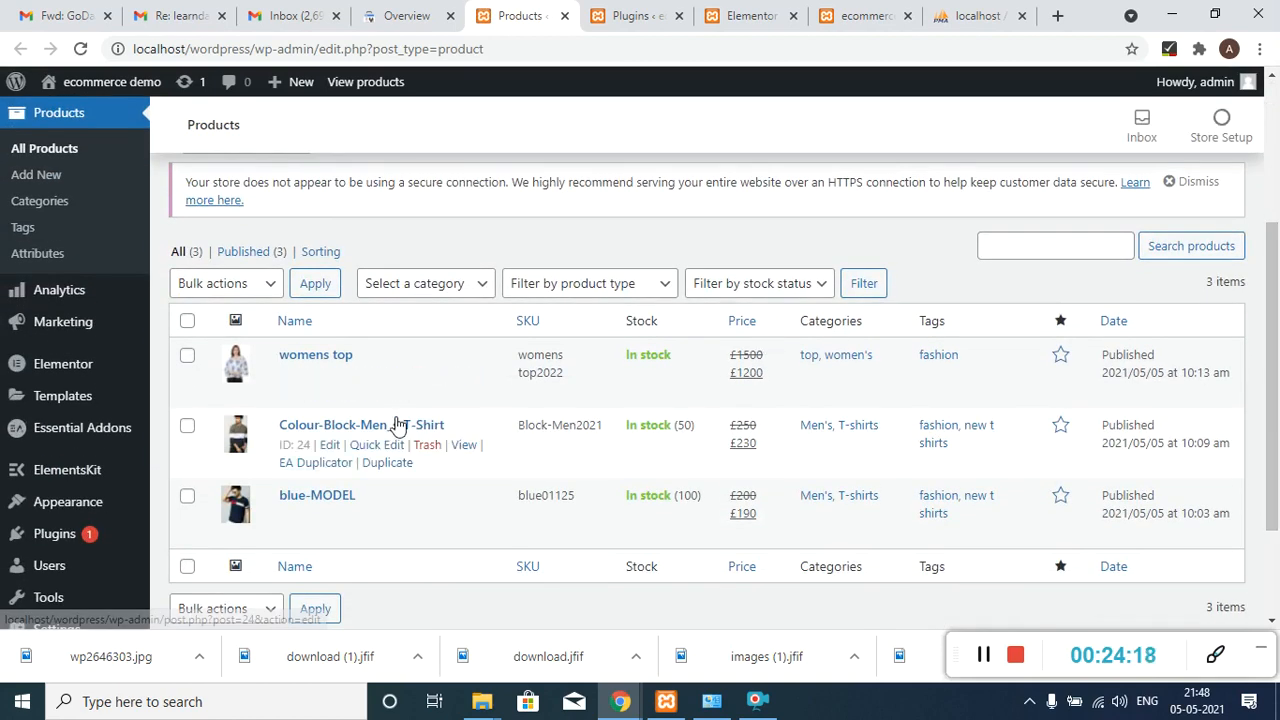
mouse_move(322, 502)
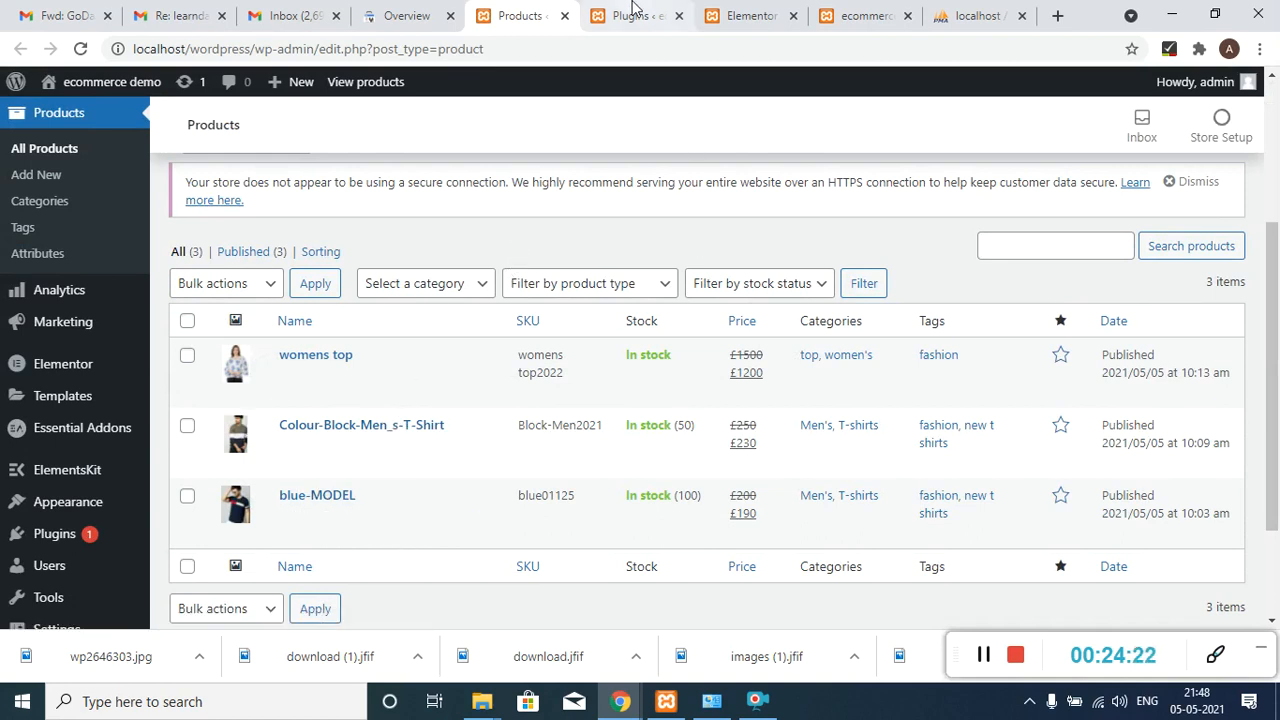
- In the Elementor editor, add a four-column section below the hero and a single-column section placed directly above it
left_click(743, 12)
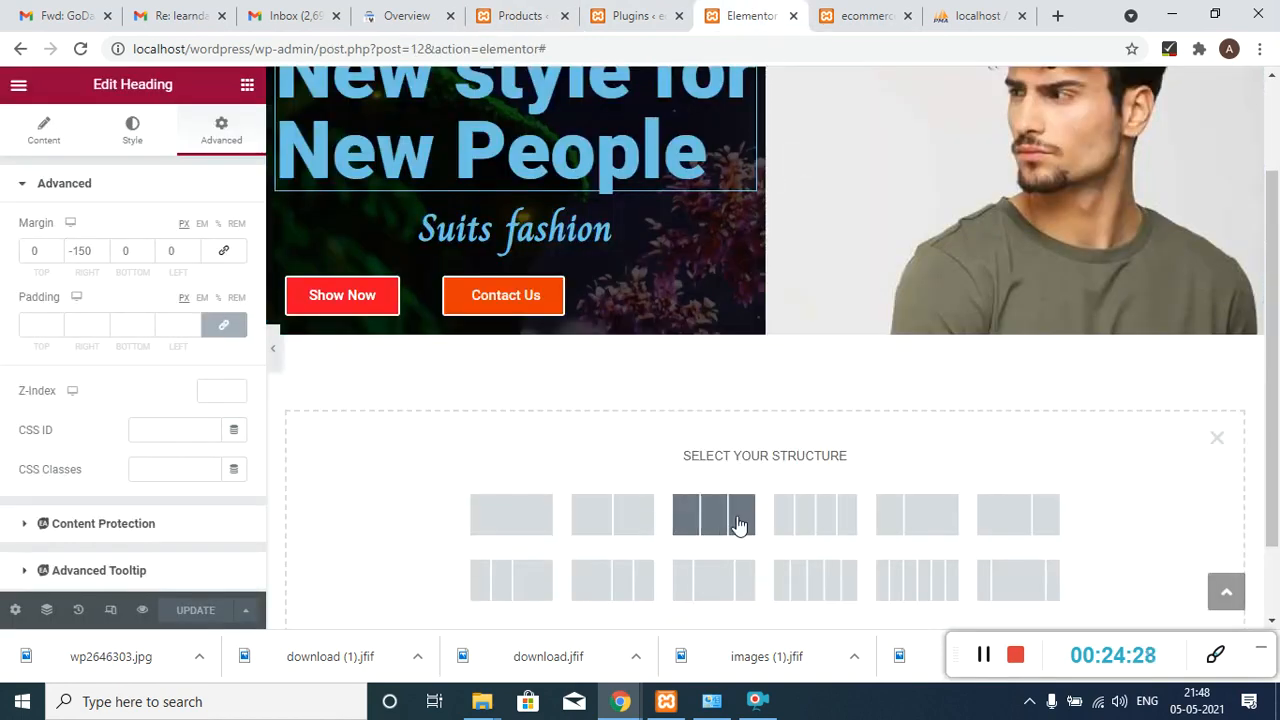
left_click(825, 528)
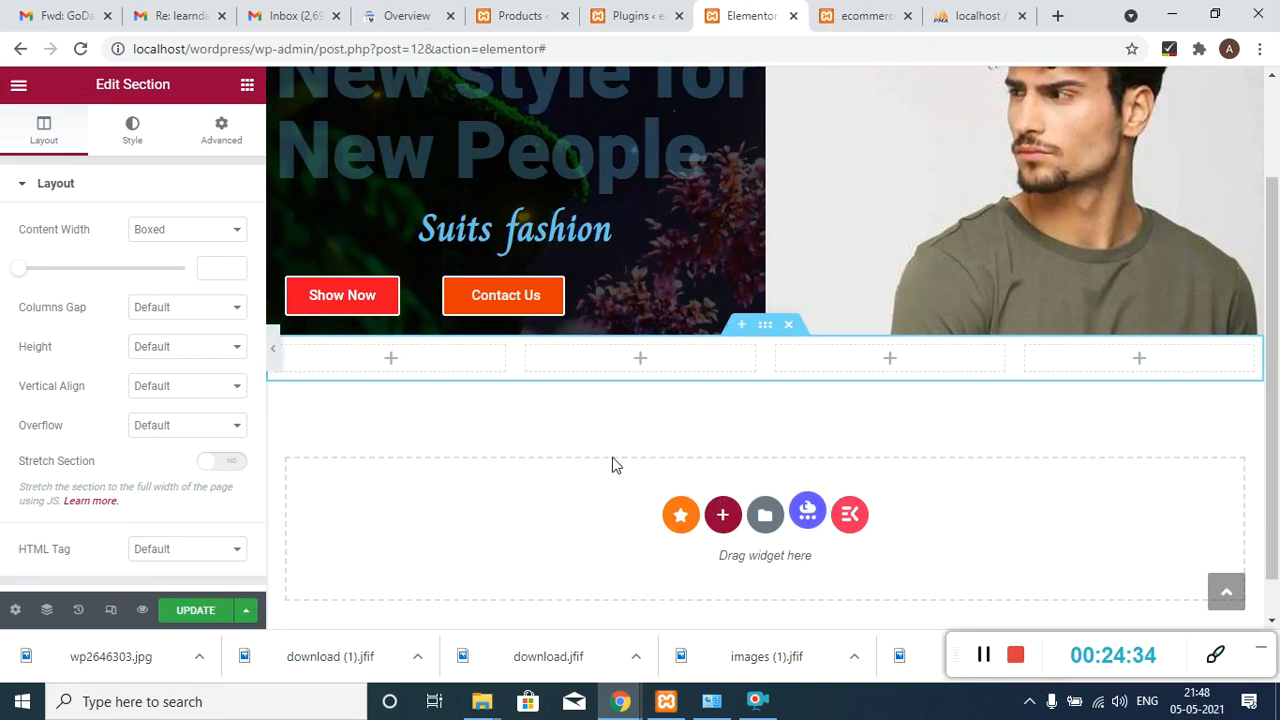
left_click(723, 514)
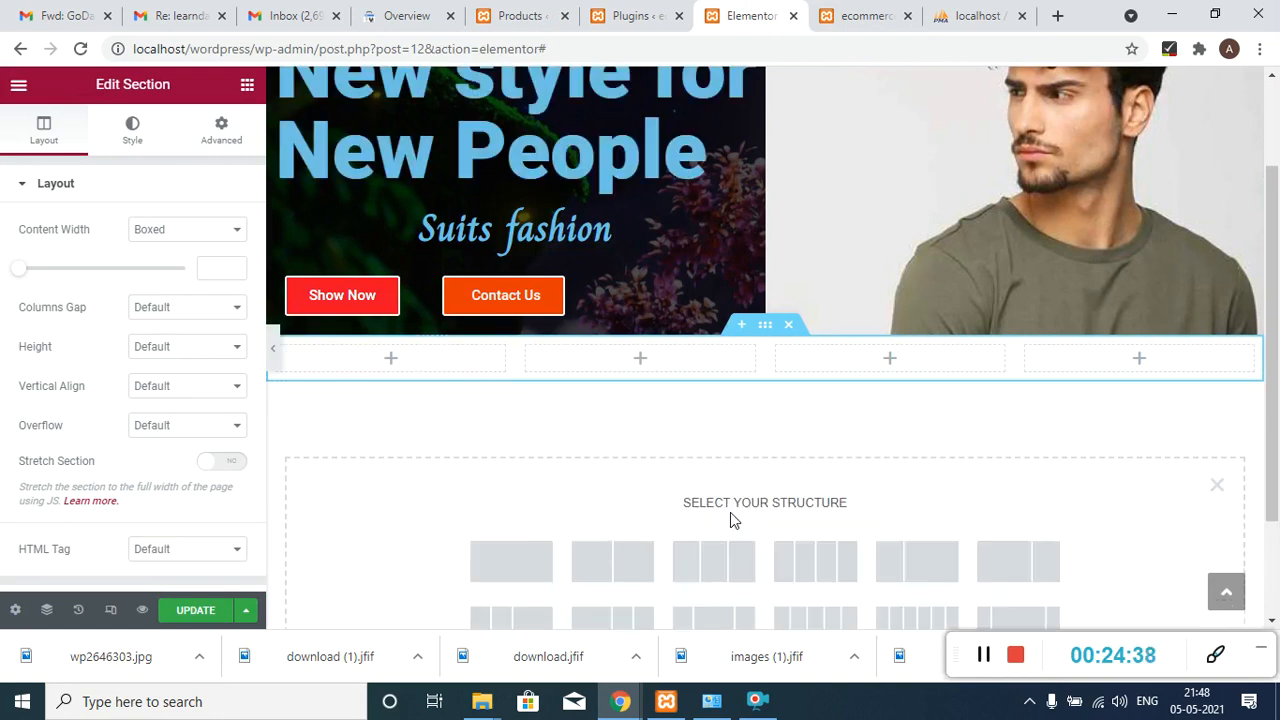
left_click(521, 572)
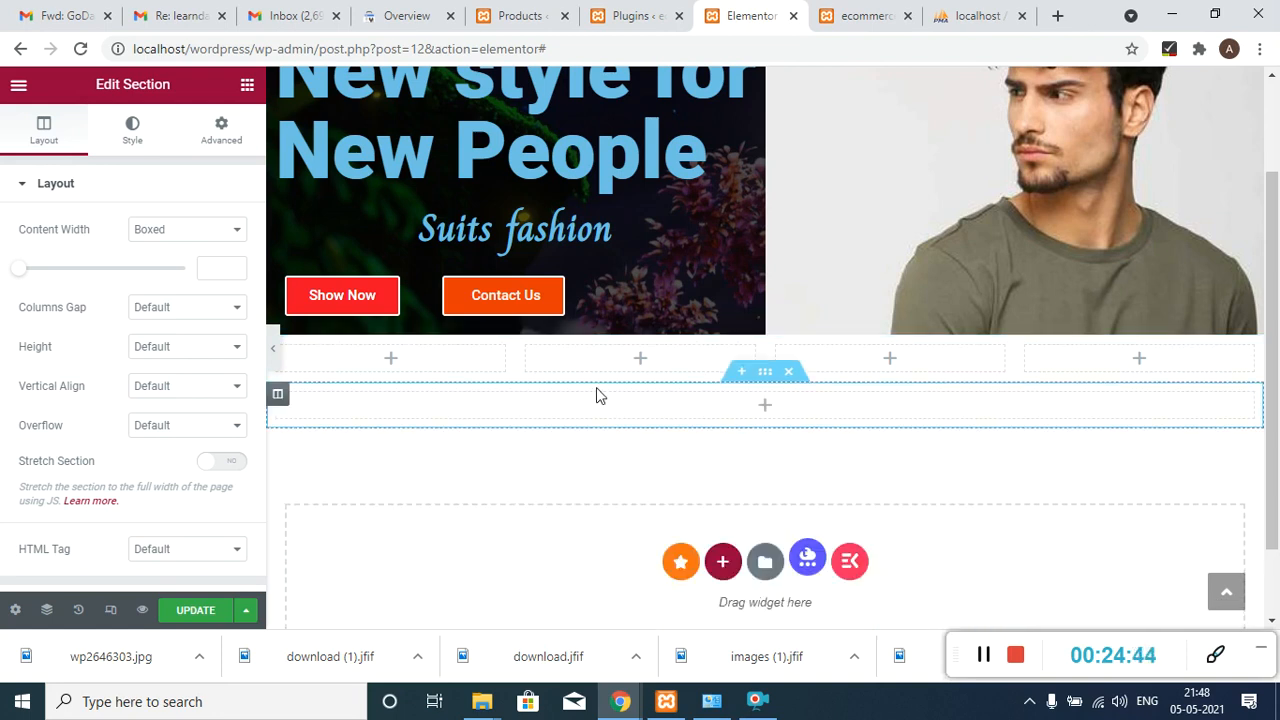
left_click_drag(765, 375, 757, 360)
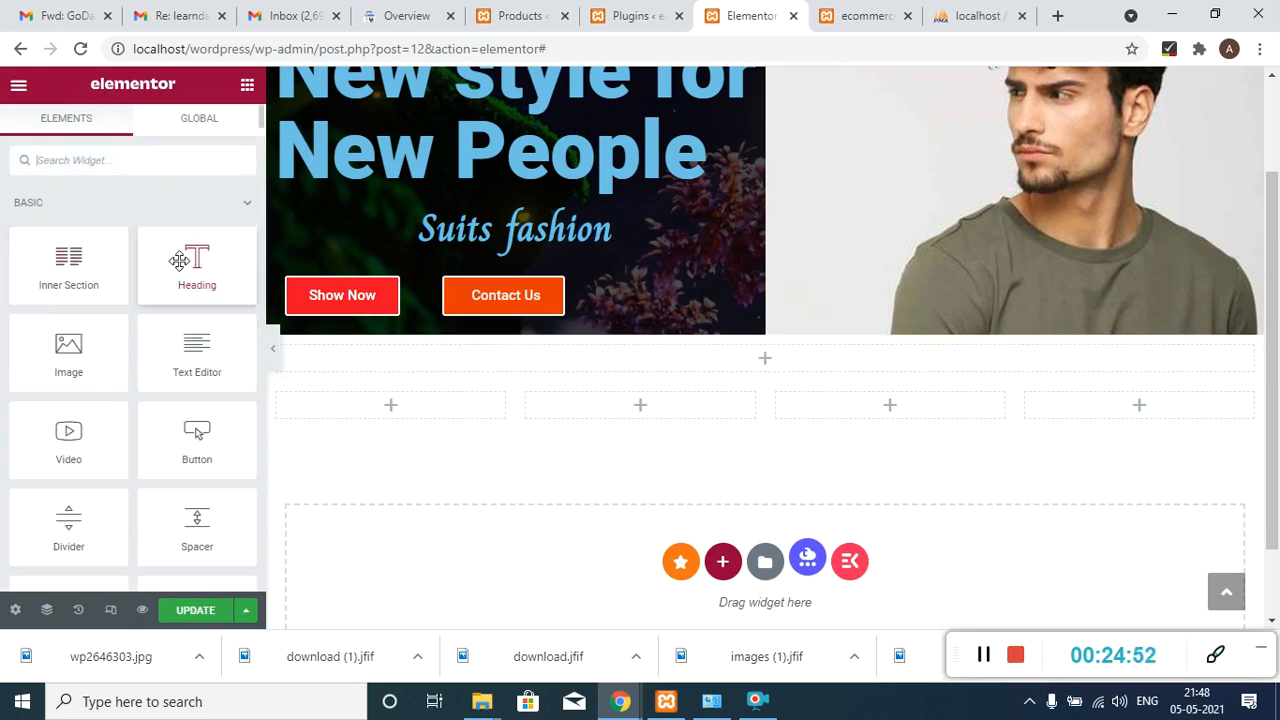
- Search the widgets for "heading" and place the ElementsKit Heading widget in the empty single-column section
left_click(136, 165)
type("hea")
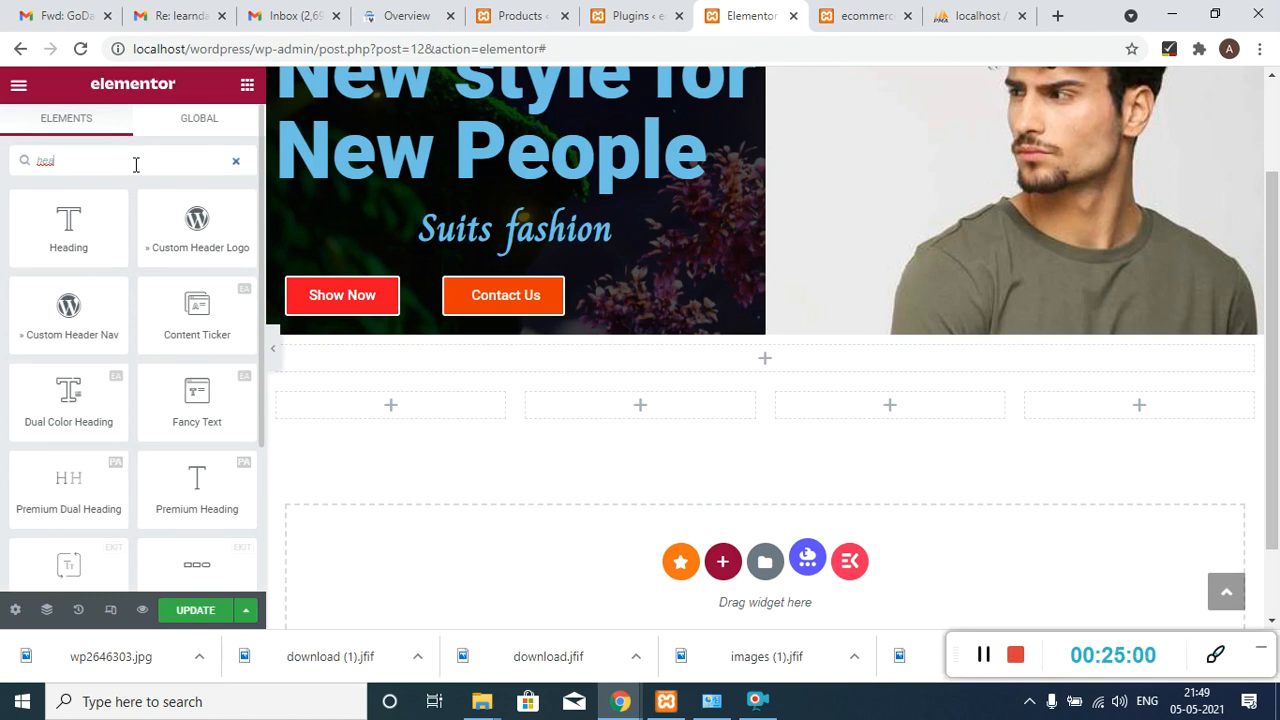
type("ding")
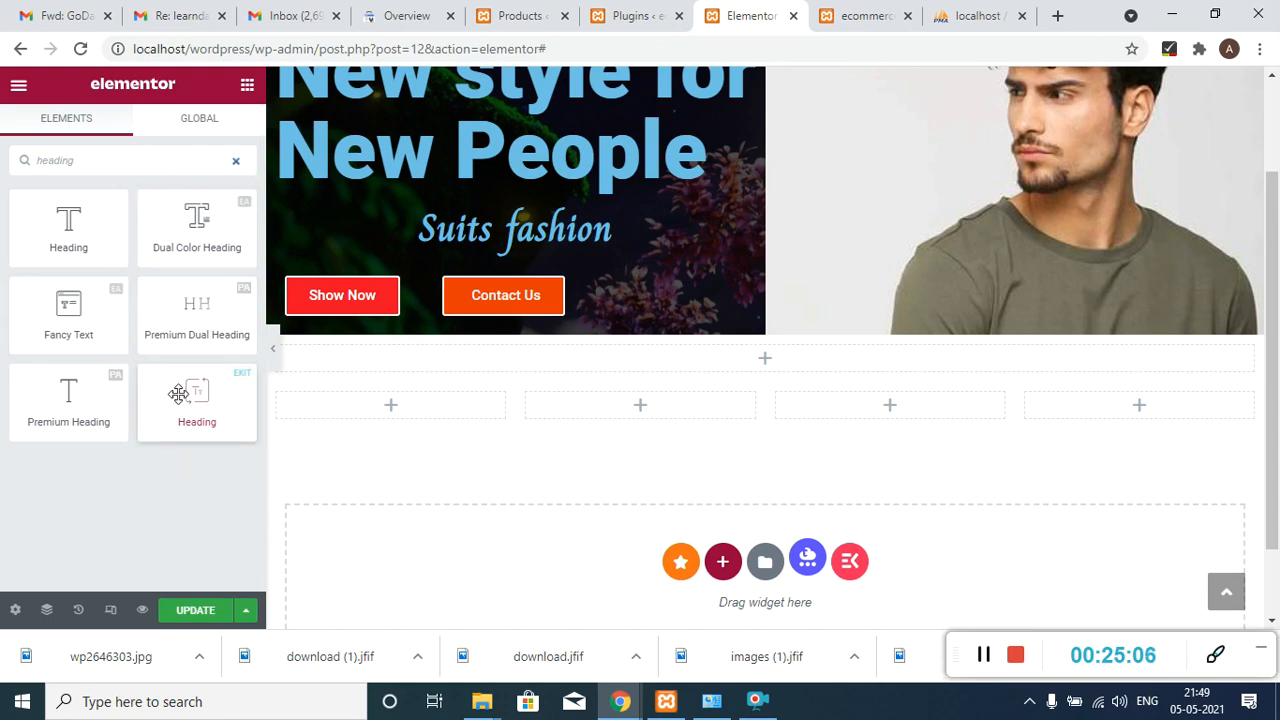
left_click_drag(178, 393, 783, 360)
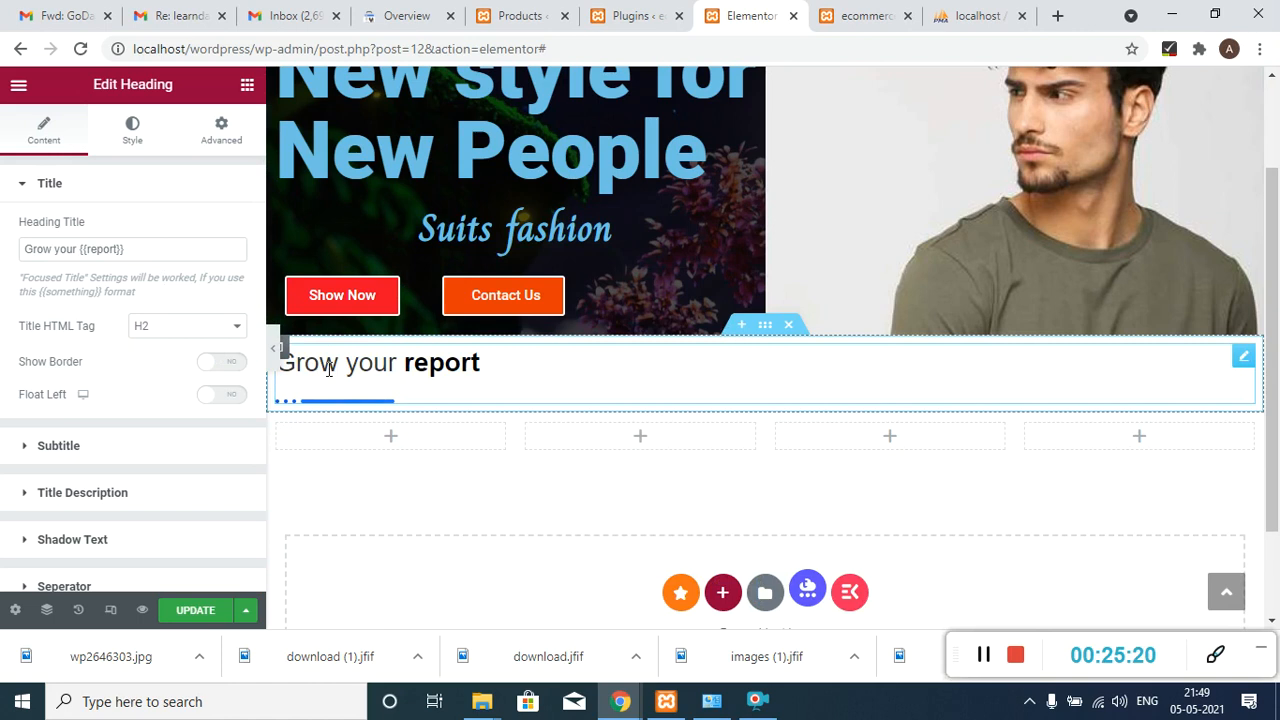
- Replace "Grow your" in the new heading's title with "Todays Trendz", keeping the focused part in braces
left_click(78, 247)
left_click_drag(78, 247, 13, 258)
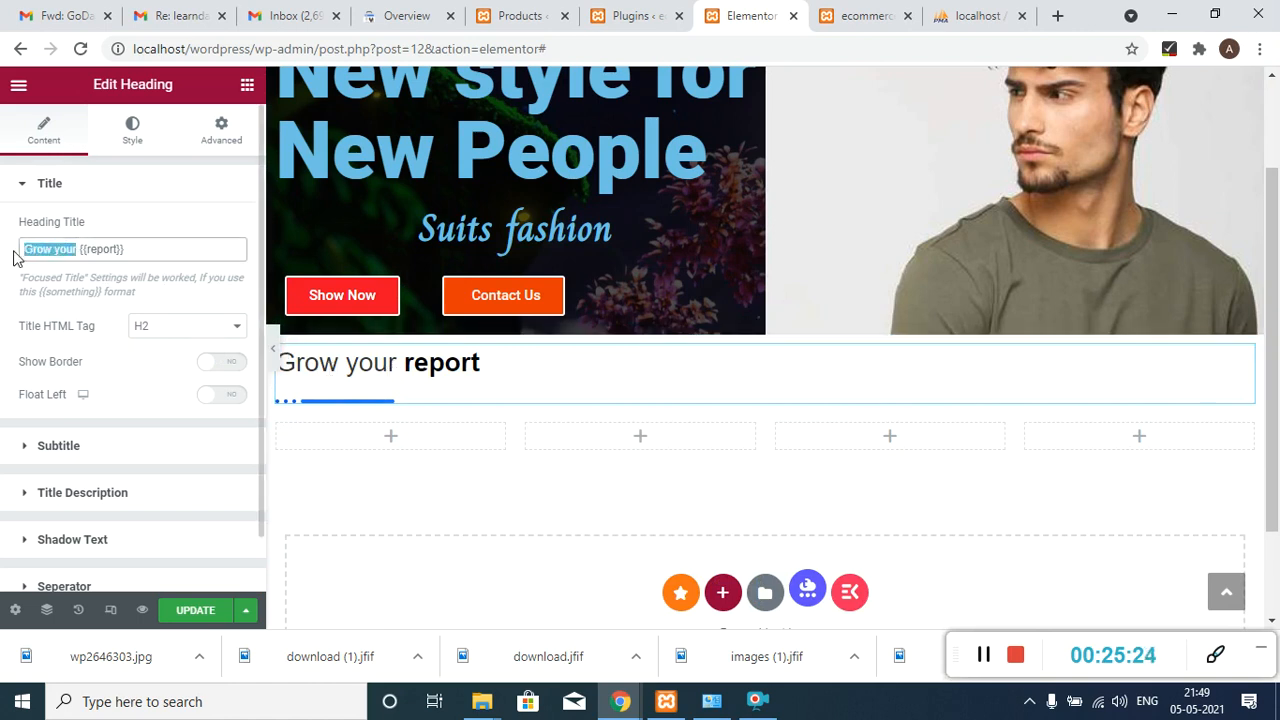
key("BackSpace")
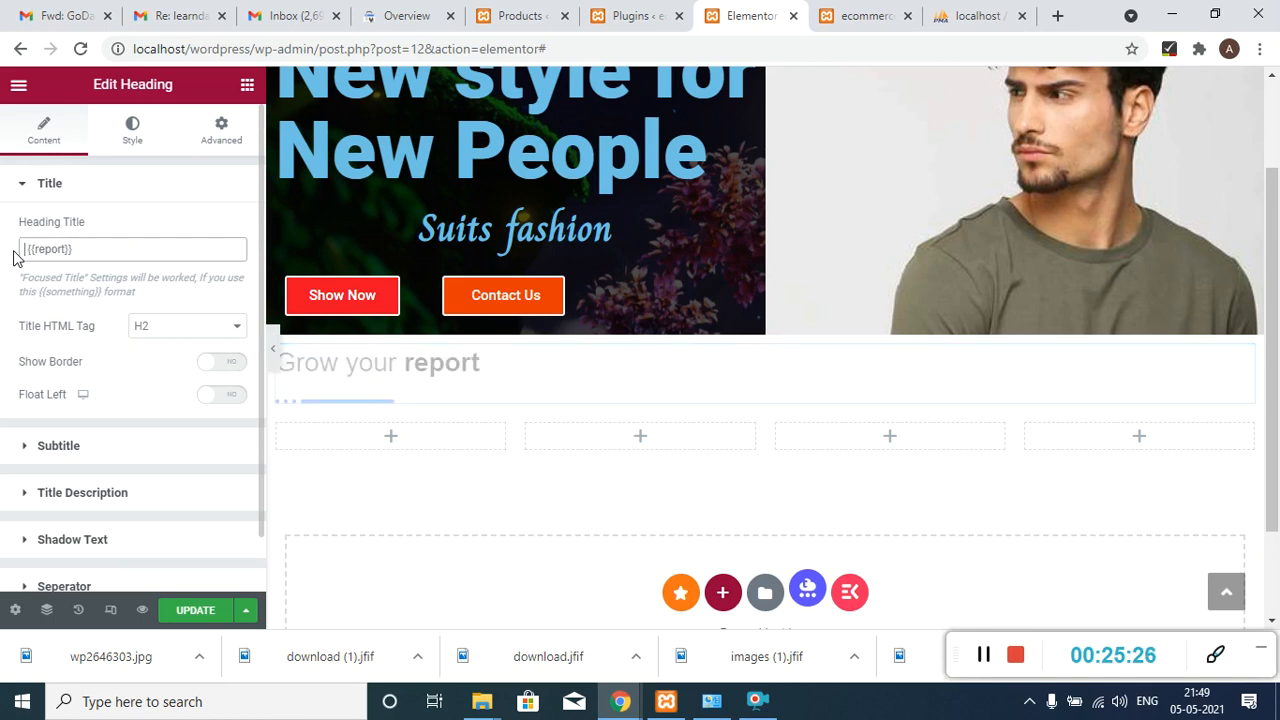
type("Todays | Treme")
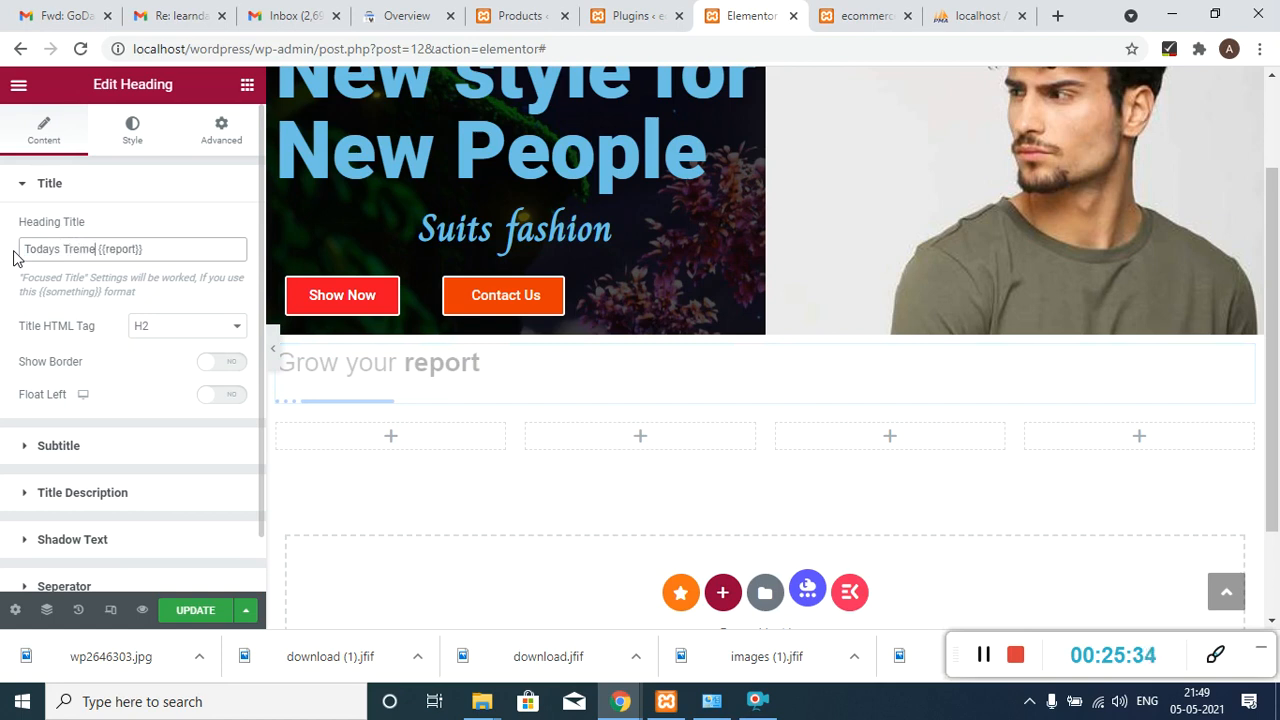
key("BackSpace")
key("BackSpace")
type("ndz")
- Change the focused part of the heading title to {{Live your Fashion}}
key("BackSpace")
key("BackSpace")
key("BackSpace")
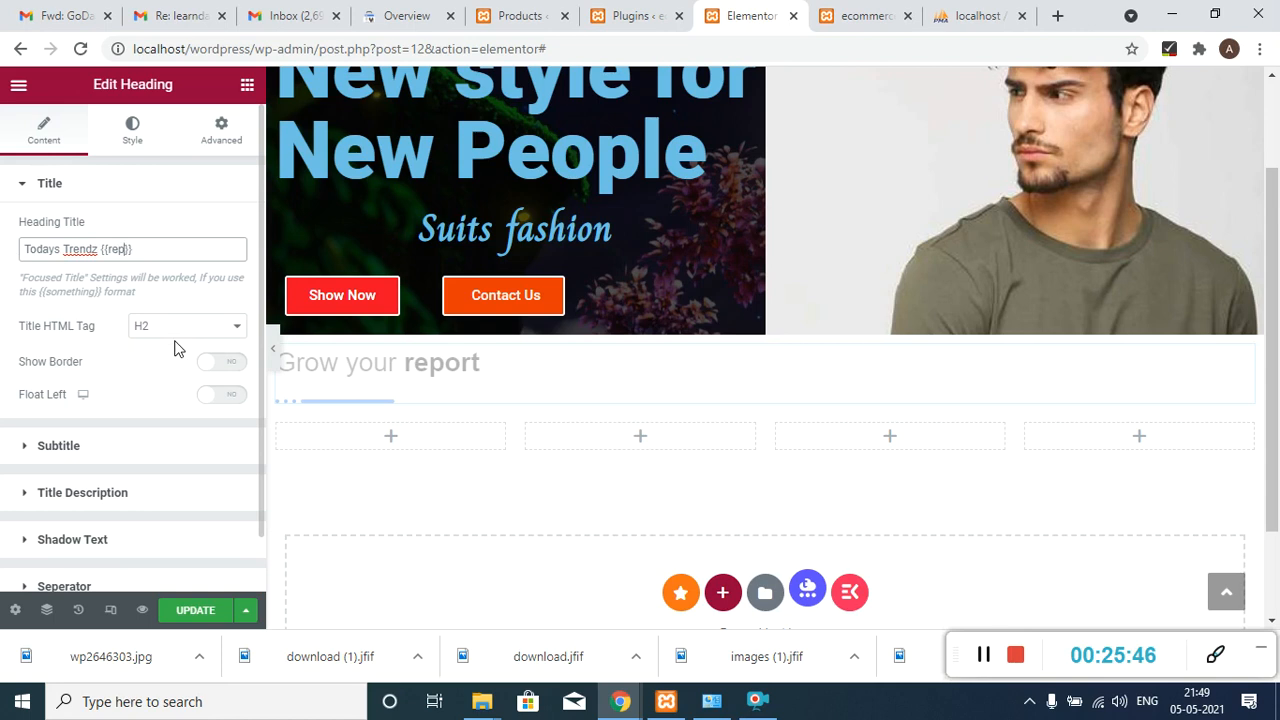
key("BackSpace")
key("BackSpace")
key("BackSpace")
type("Live your Fashio")
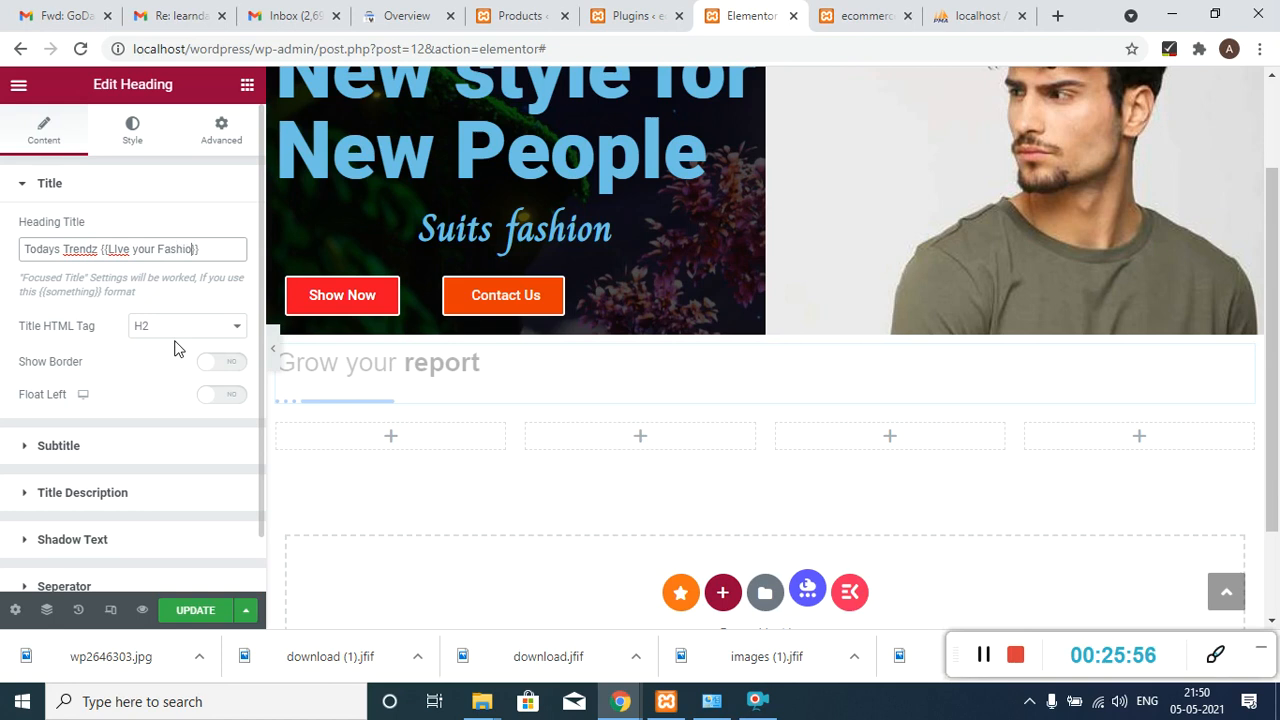
key("Left")
key("Left")
key("Left")
key("Left")
key("Left")
key("Left")
key("BackSpace")
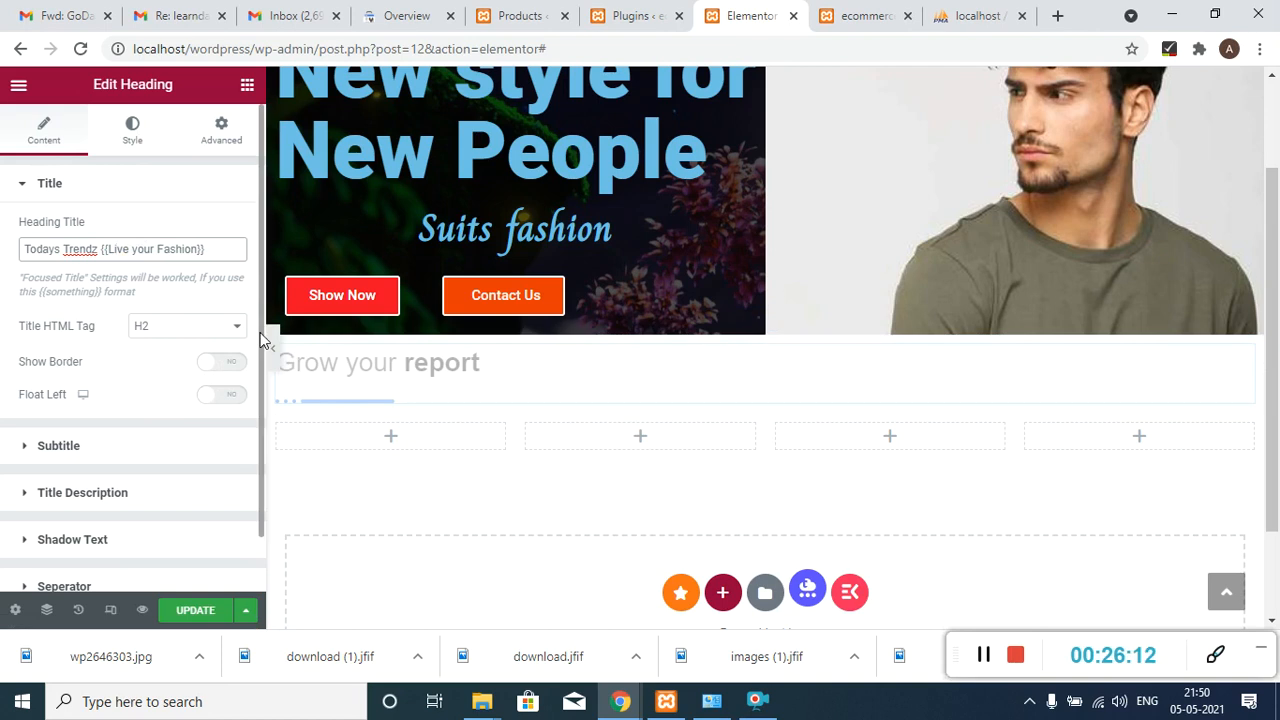
- Center-align the "Todays Trendz Live your Fashion" heading
scroll(263, 472, "down", 1)
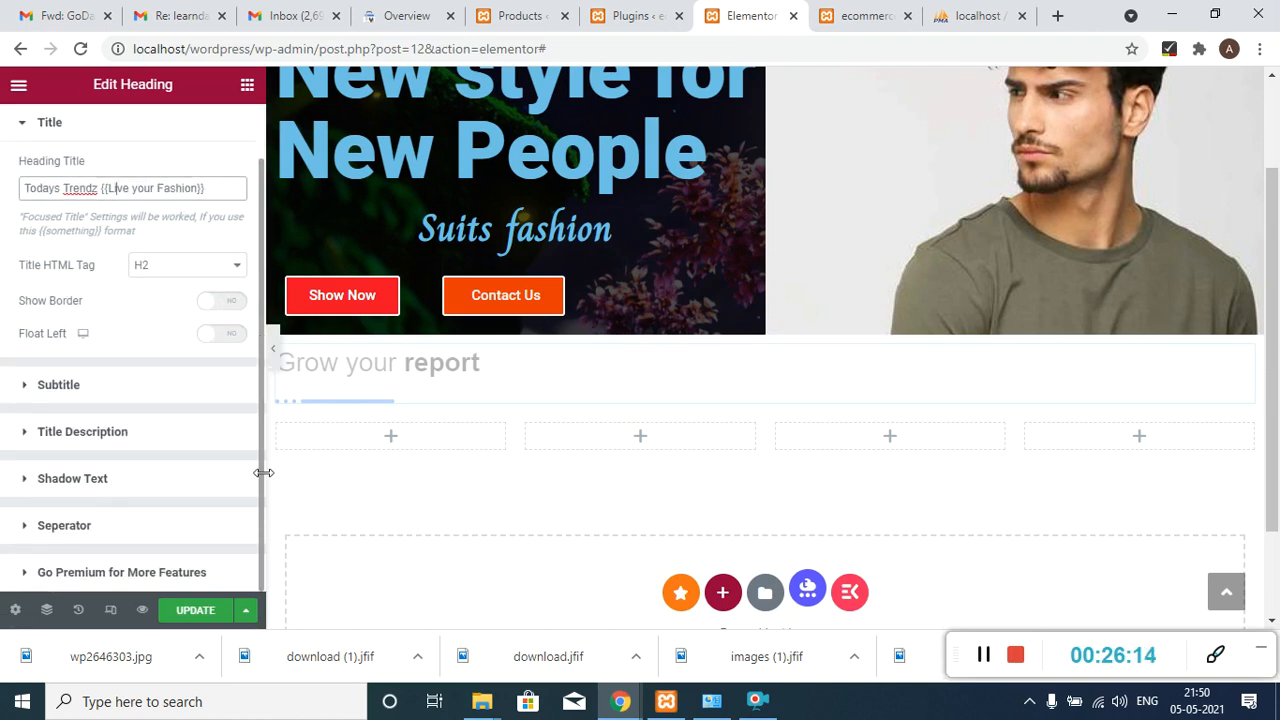
scroll(236, 328, "up", 1)
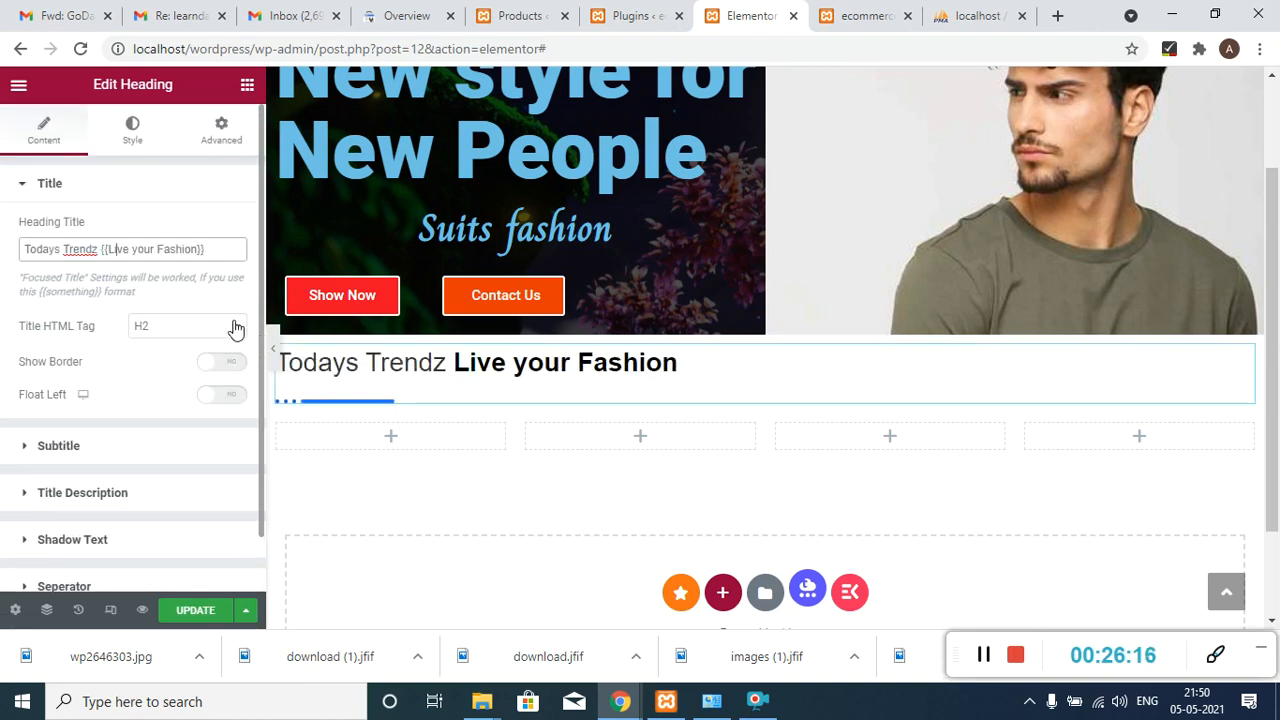
left_click(48, 190)
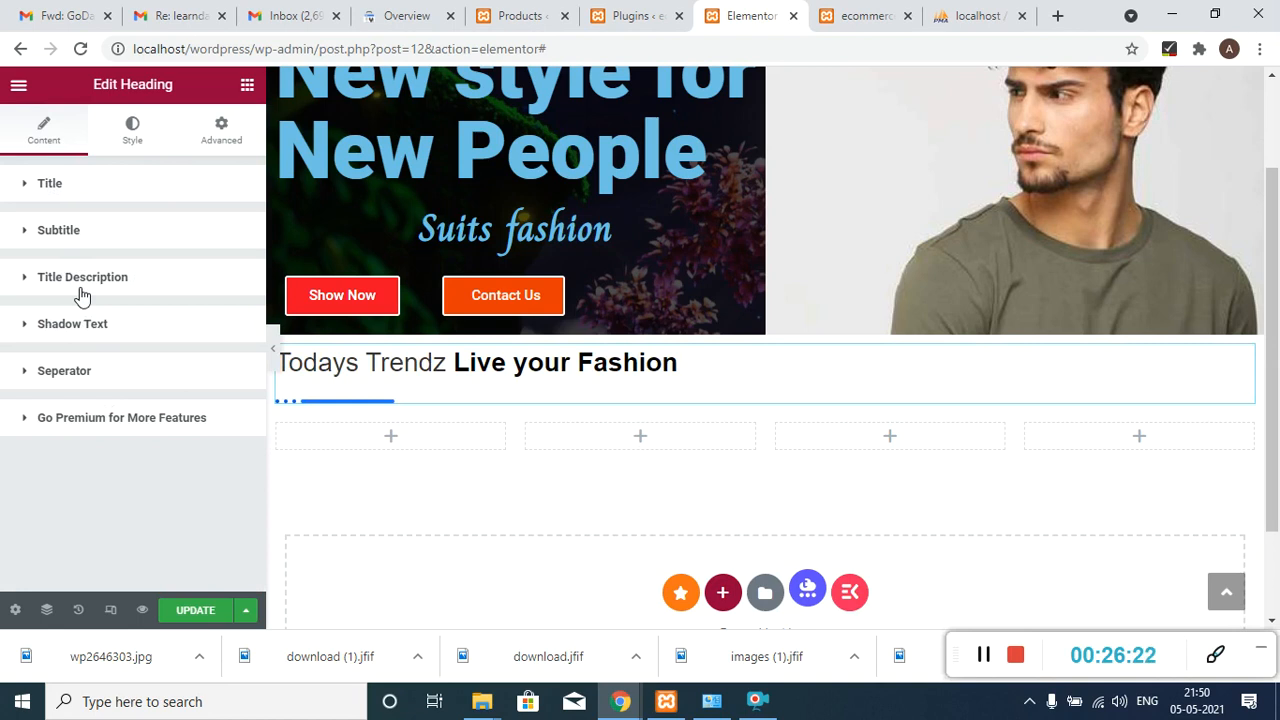
left_click(135, 140)
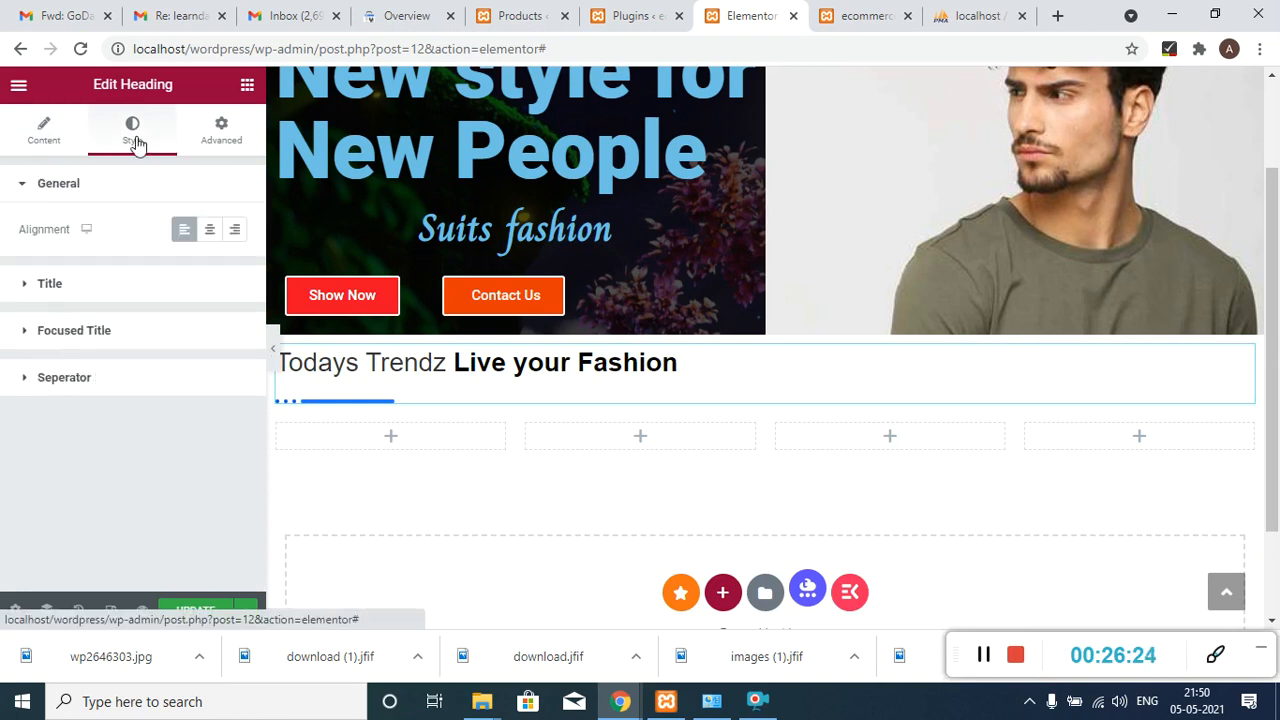
left_click(206, 231)
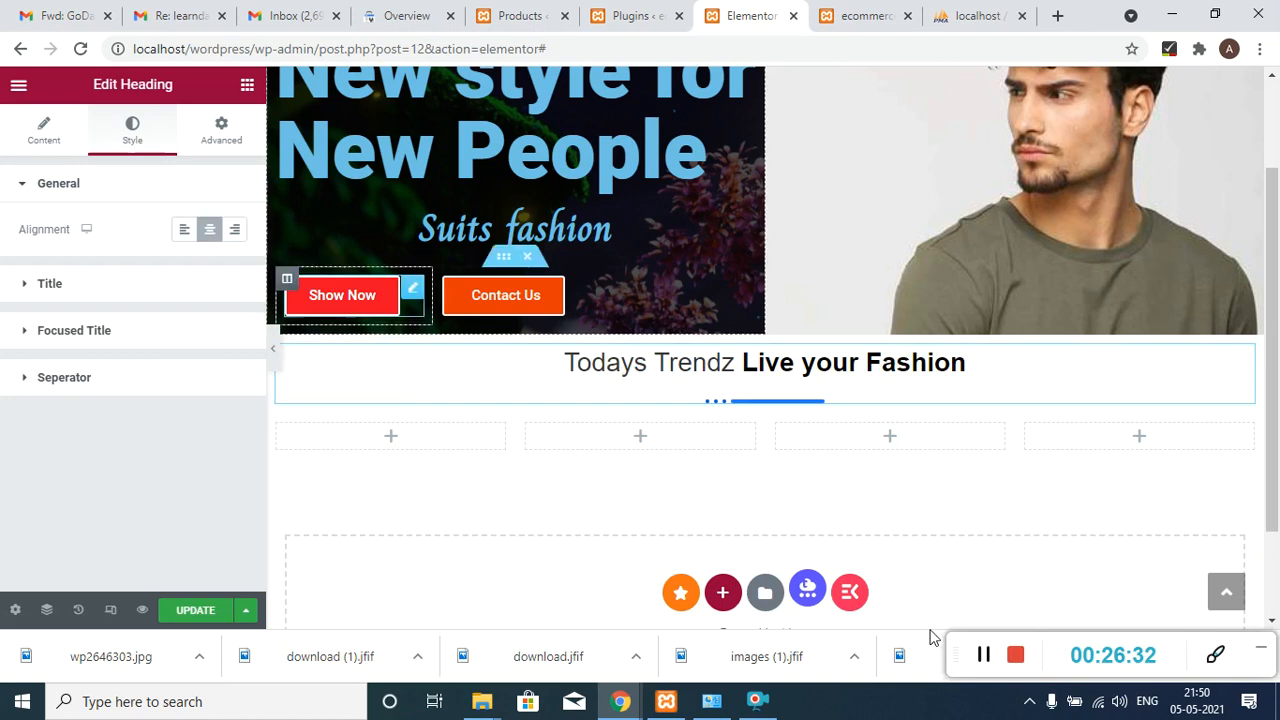
- Set the primary colour of the heading's focused title, "Live your Fashion", to red #F90404
left_click(140, 343)
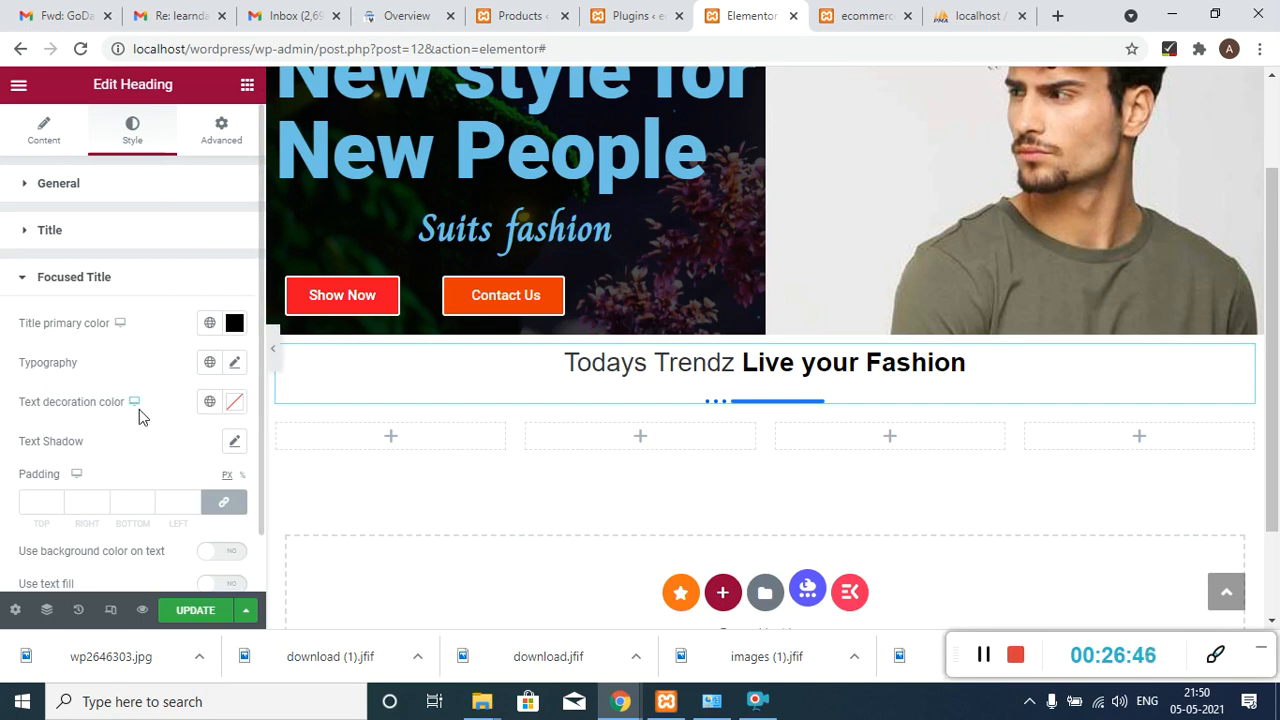
left_click(236, 326)
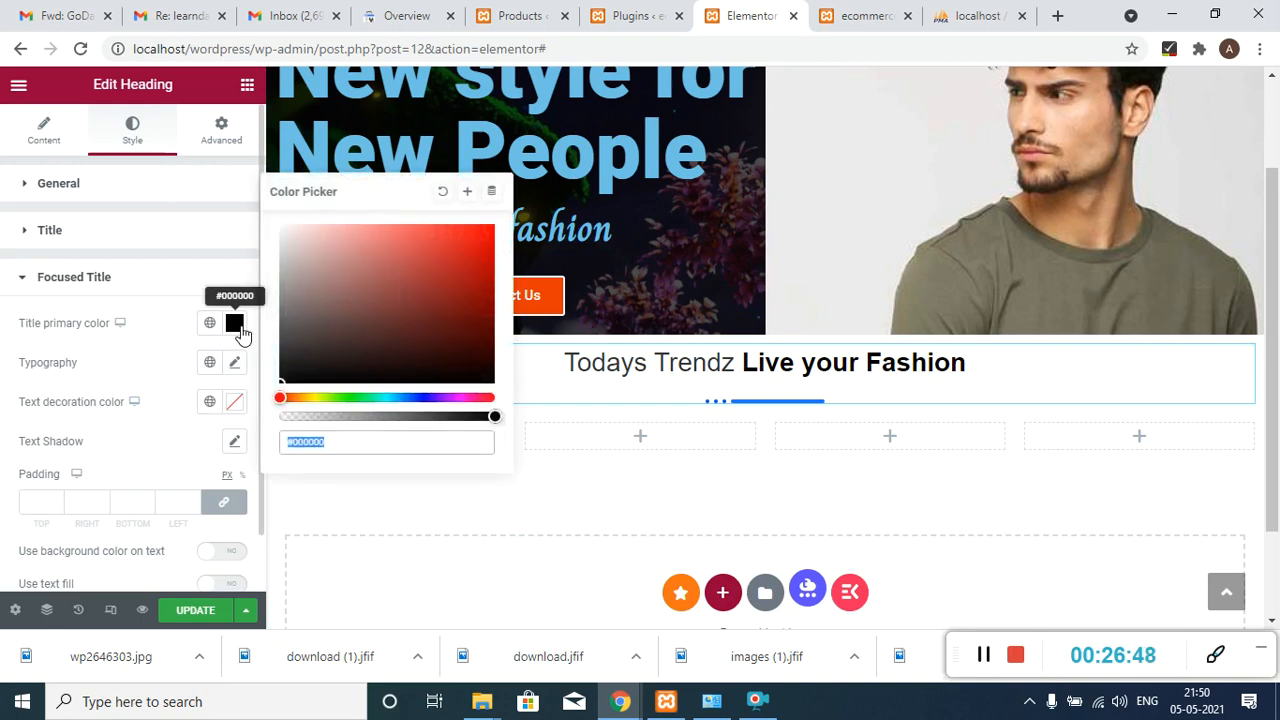
left_click_drag(437, 304, 490, 230)
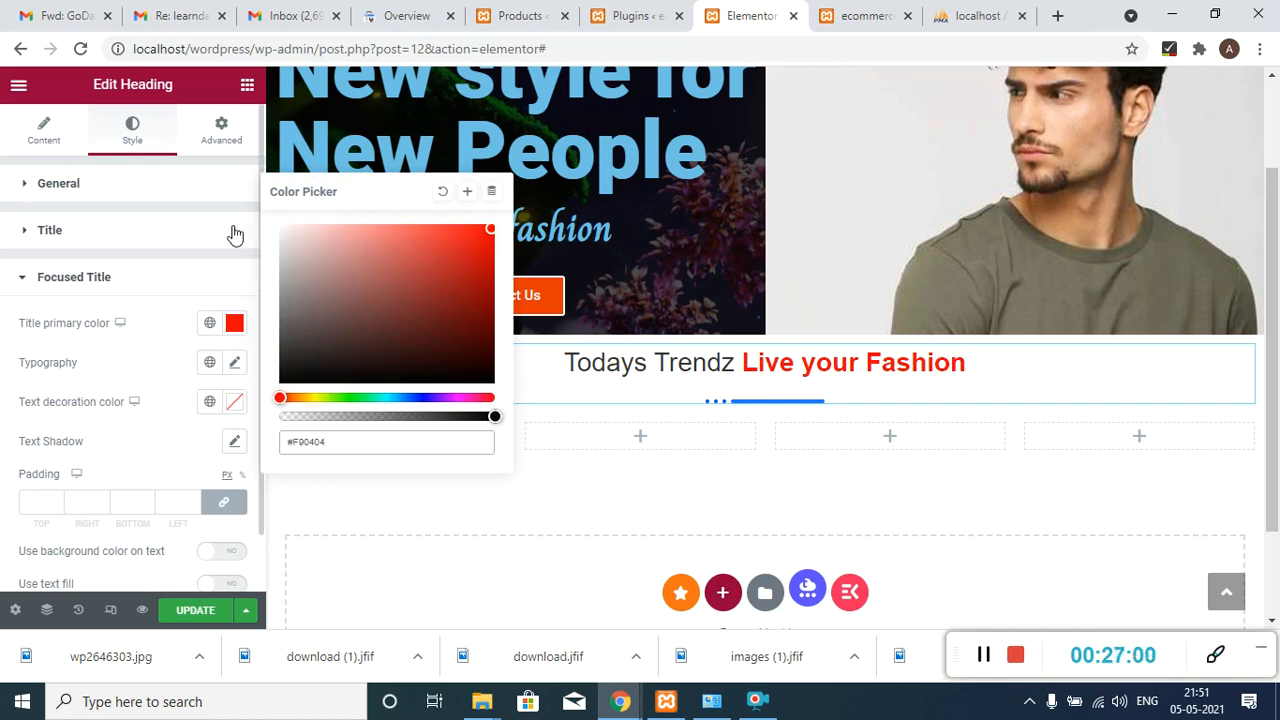
left_click(236, 334)
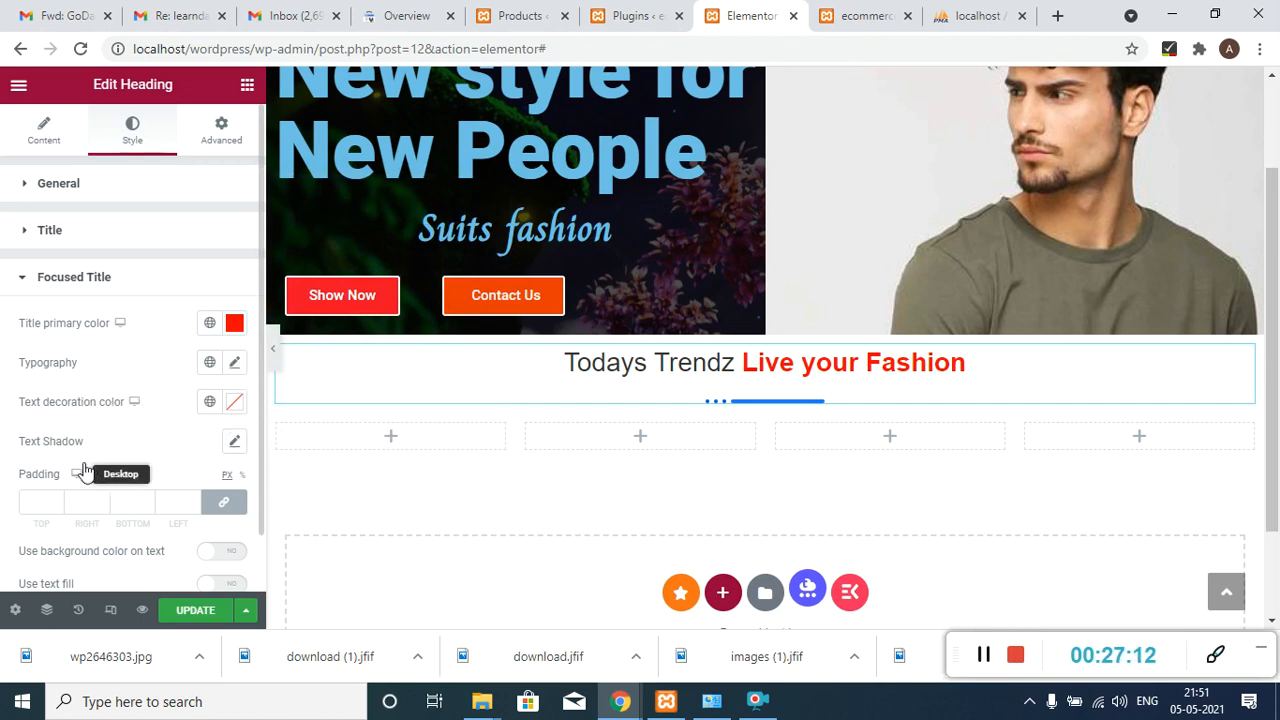
- Give the heading's focused title a text shadow with blur 0, horizontal offset 3 and vertical offset 1
left_click(235, 443)
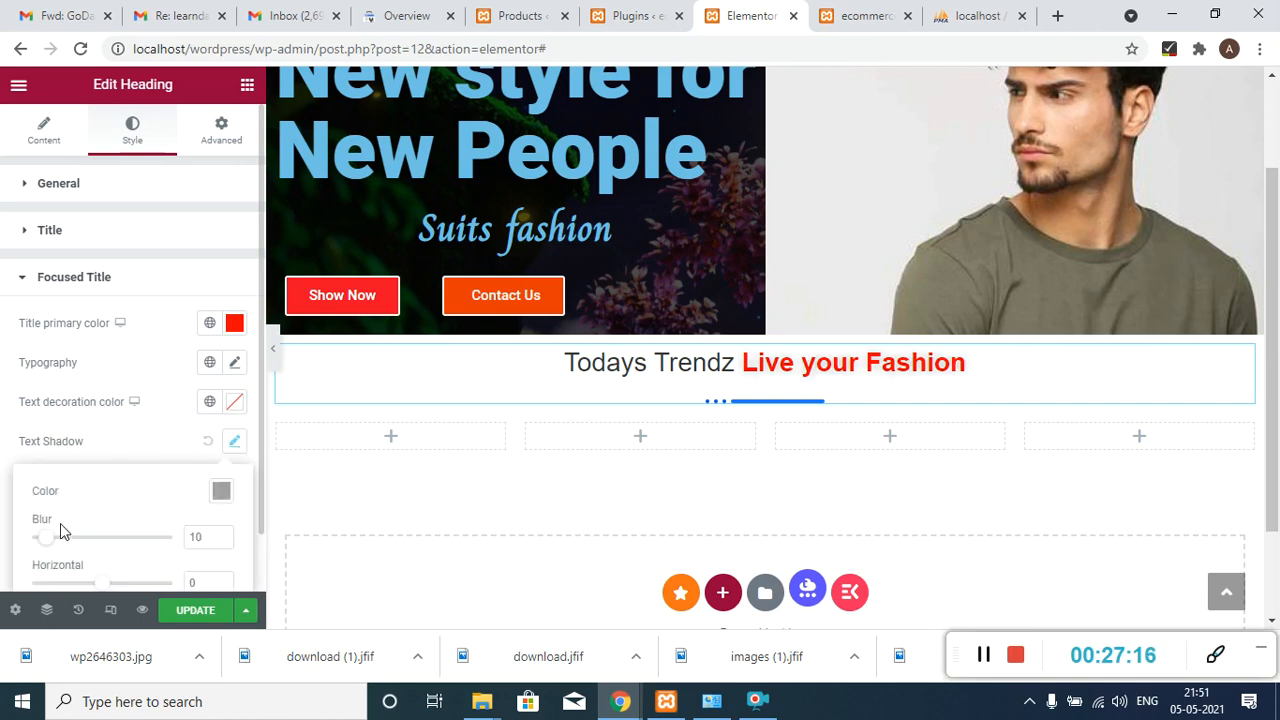
mouse_move(44, 538)
left_mouse_down()
mouse_move(91, 542)
mouse_move(46, 540)
left_mouse_up()
scroll(258, 468, "down", 1)
left_click_drag(260, 467, 250, 501)
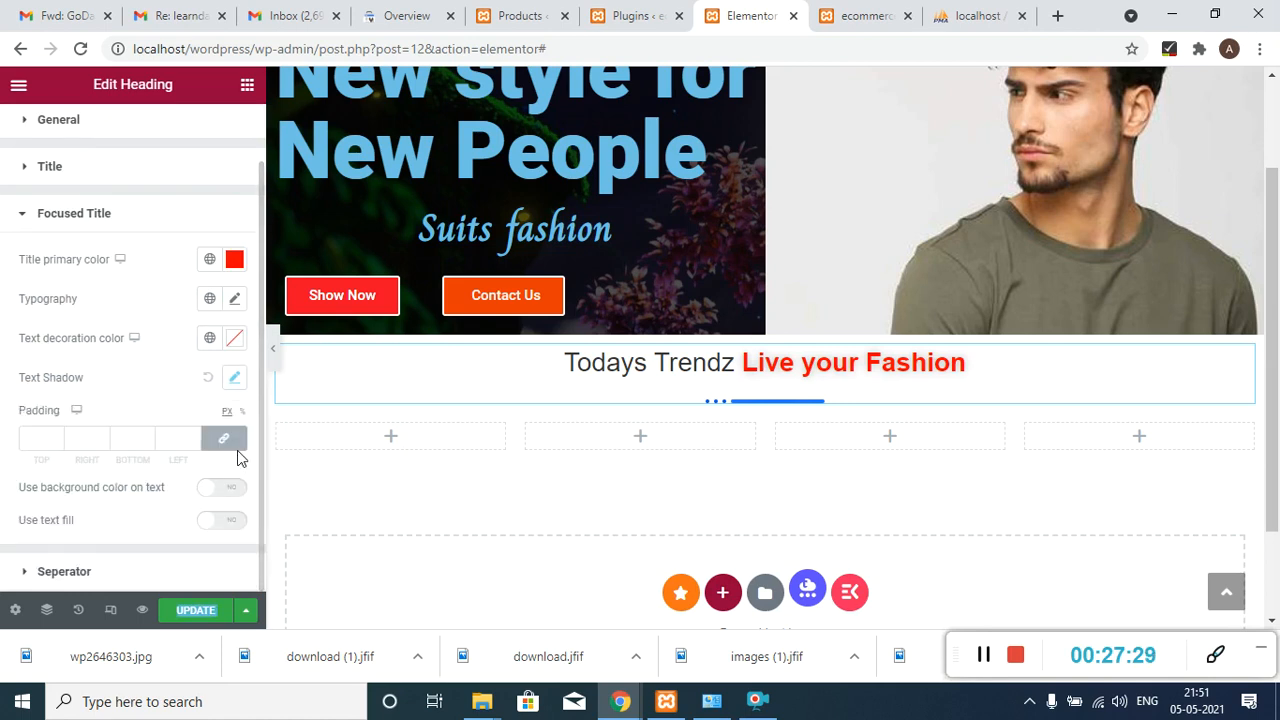
left_click(234, 379)
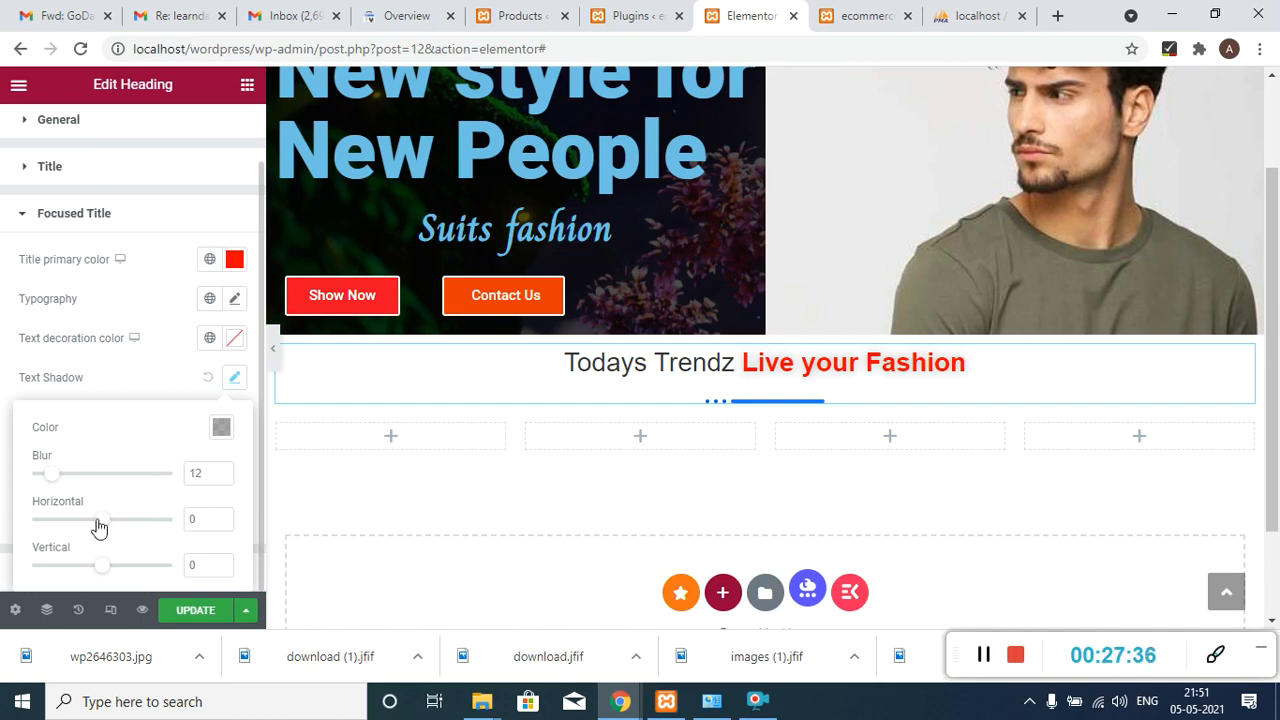
mouse_move(102, 519)
left_mouse_down()
mouse_move(69, 520)
mouse_move(112, 520)
left_mouse_up()
mouse_move(107, 567)
left_mouse_down()
mouse_move(89, 563)
mouse_move(109, 563)
left_mouse_up()
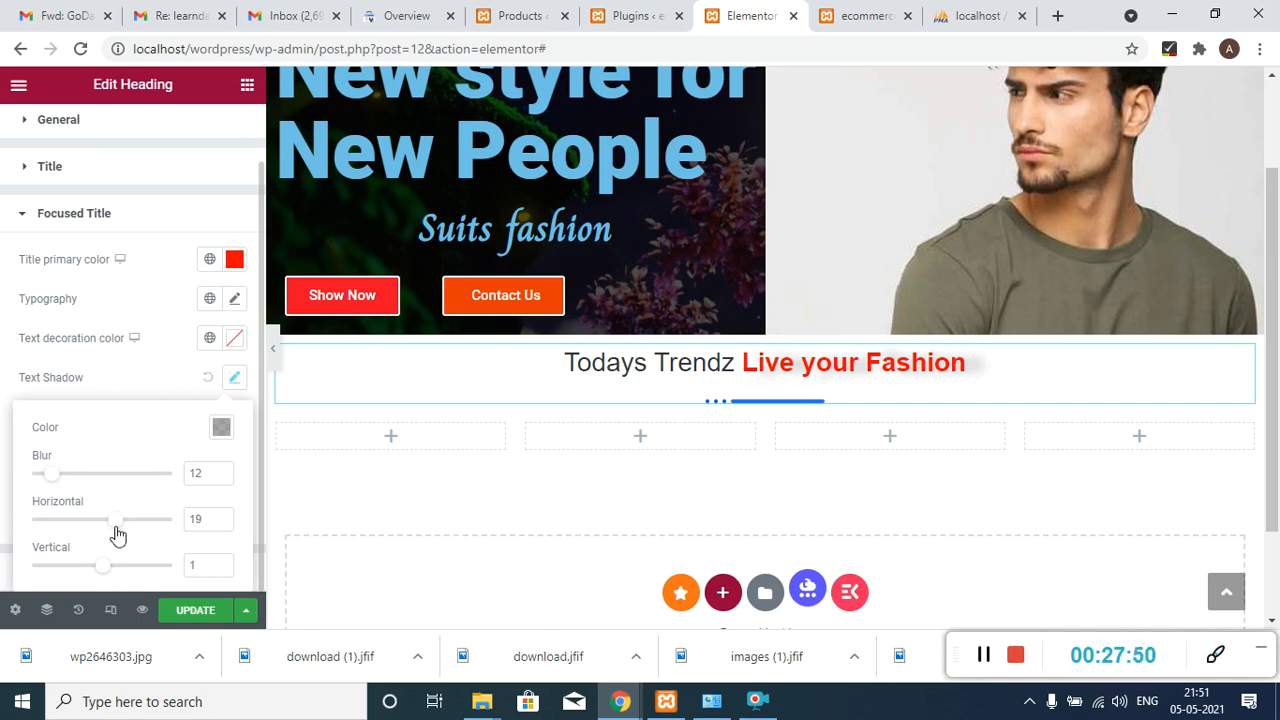
left_click_drag(117, 530, 104, 529)
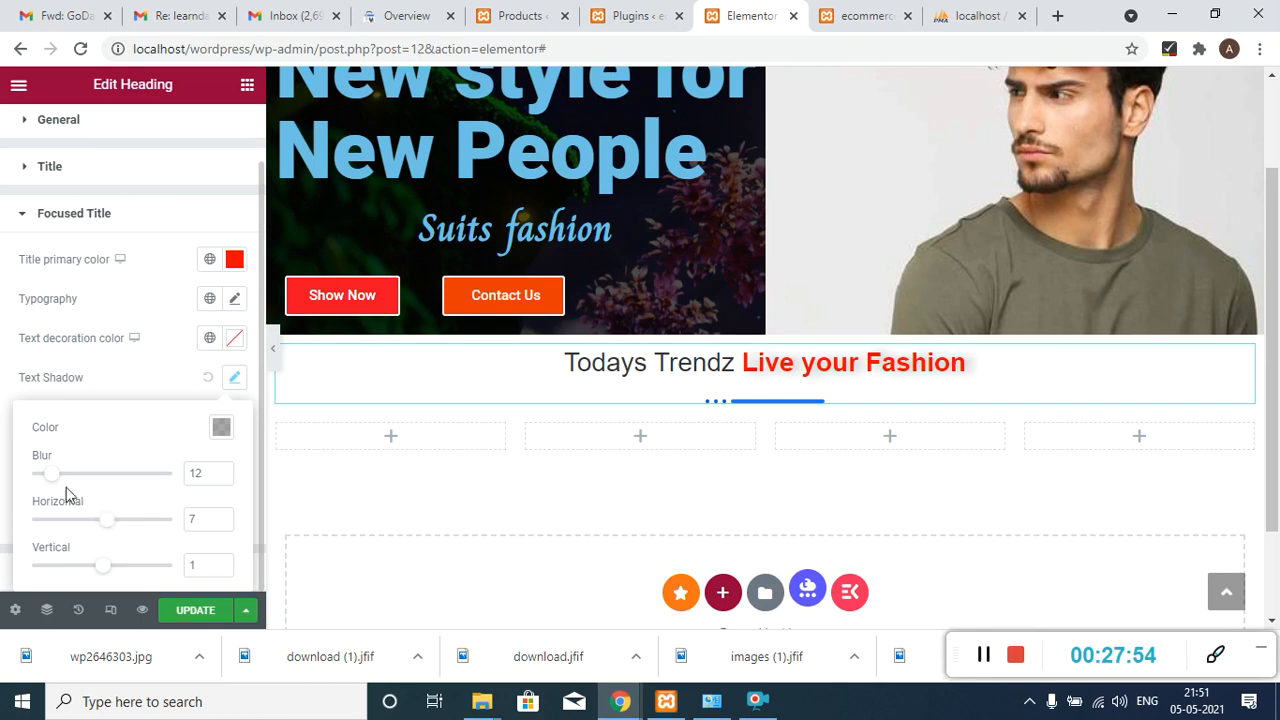
left_click_drag(58, 483, 33, 477)
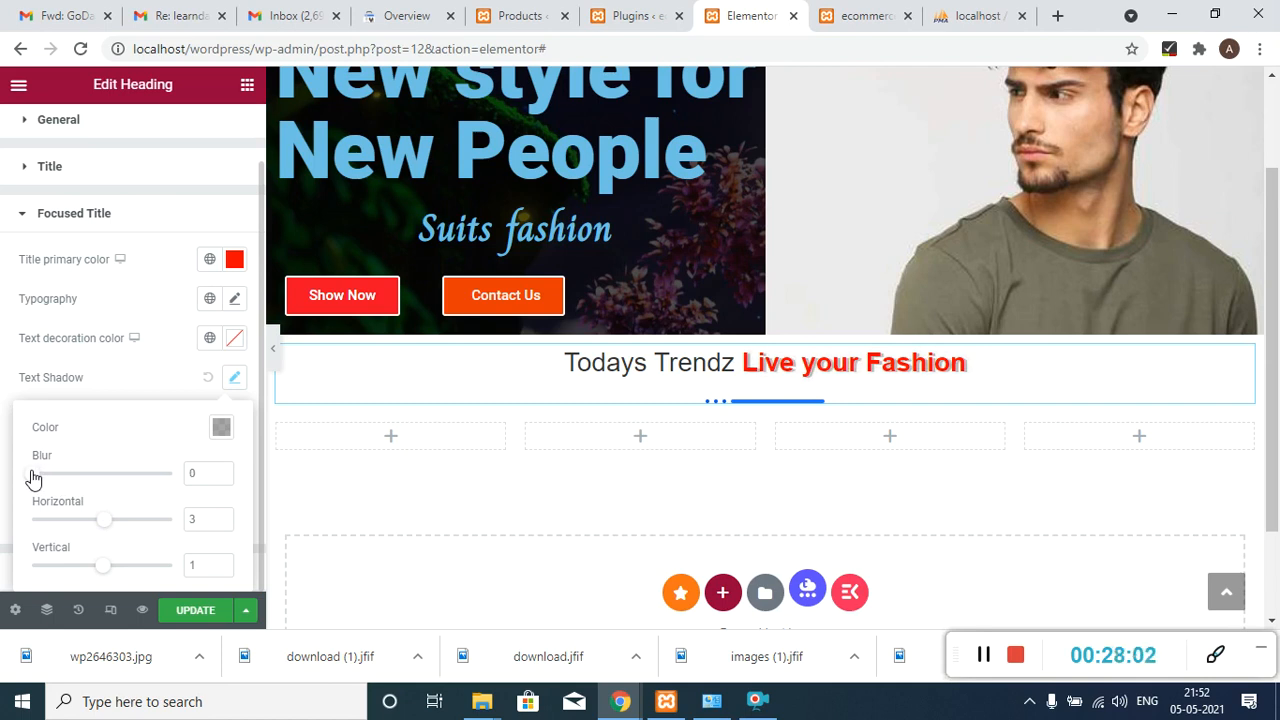
left_click(130, 387)
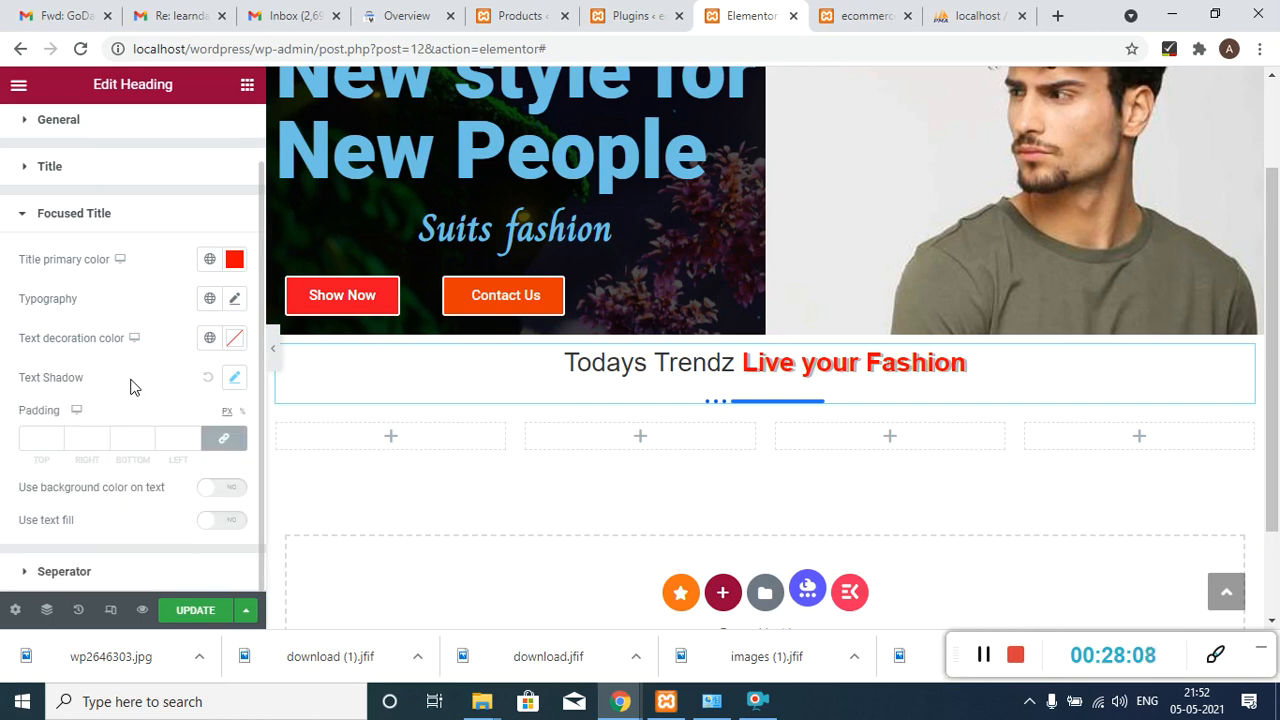
- Search the widgets for "image" and place the ElementsKit Image Box in the first of the four columns
left_click(392, 438)
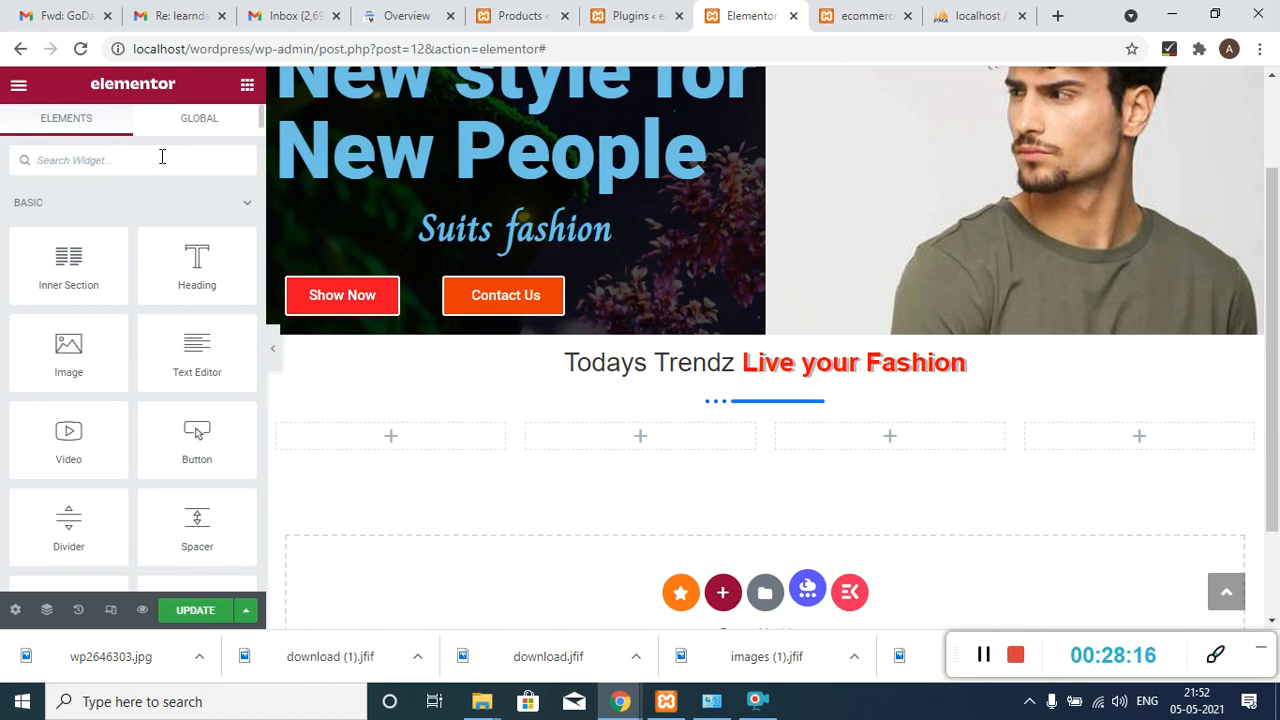
type("imge")
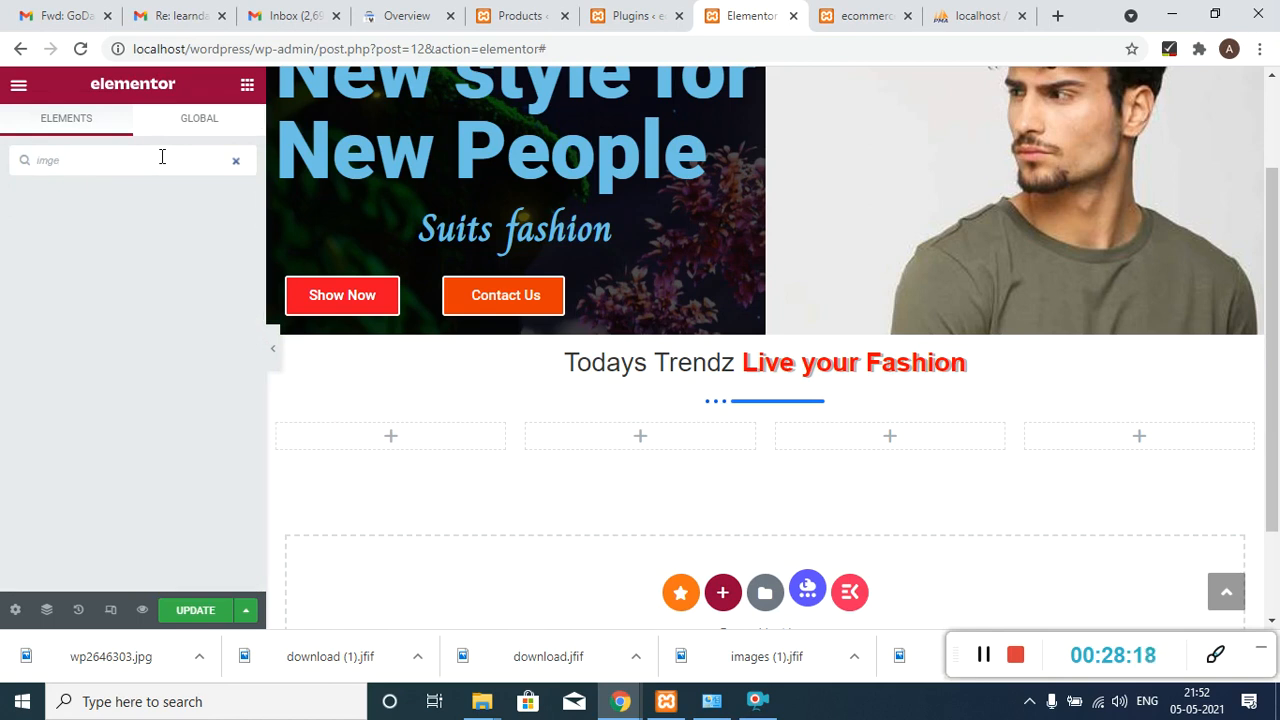
key("BackSpace")
key("BackSpace")
type("age")
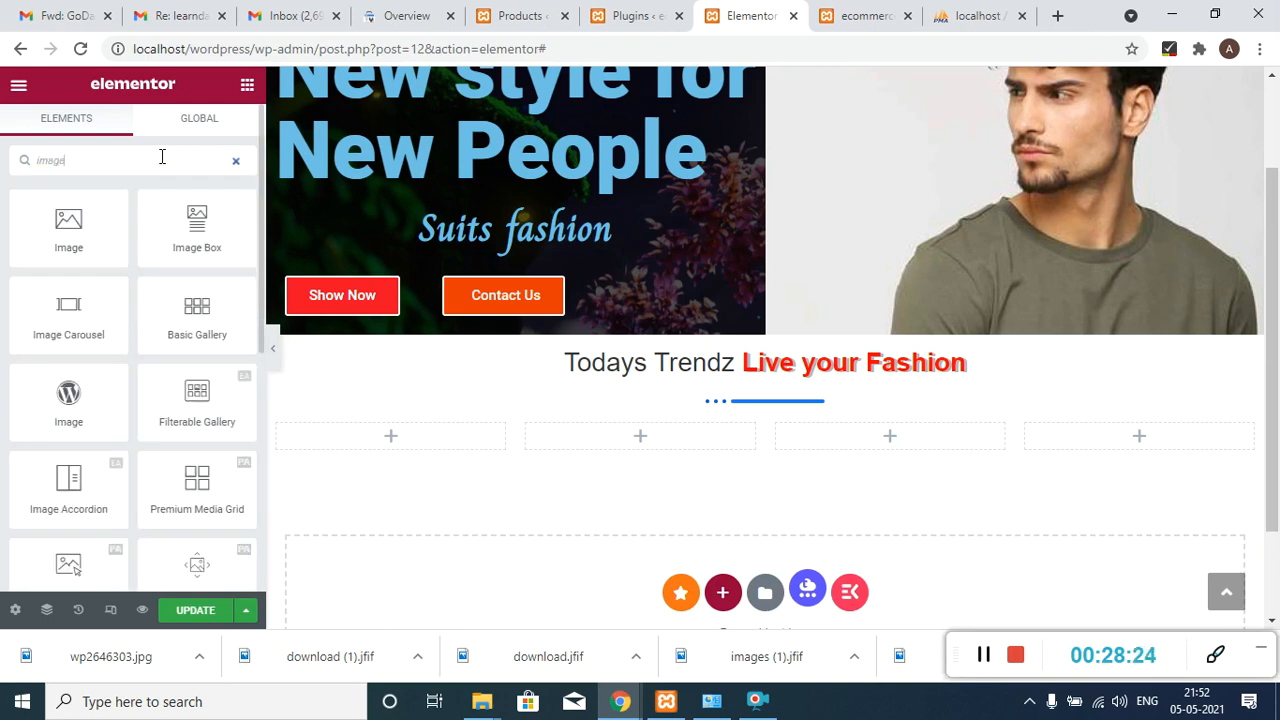
scroll(261, 377, "down", 2)
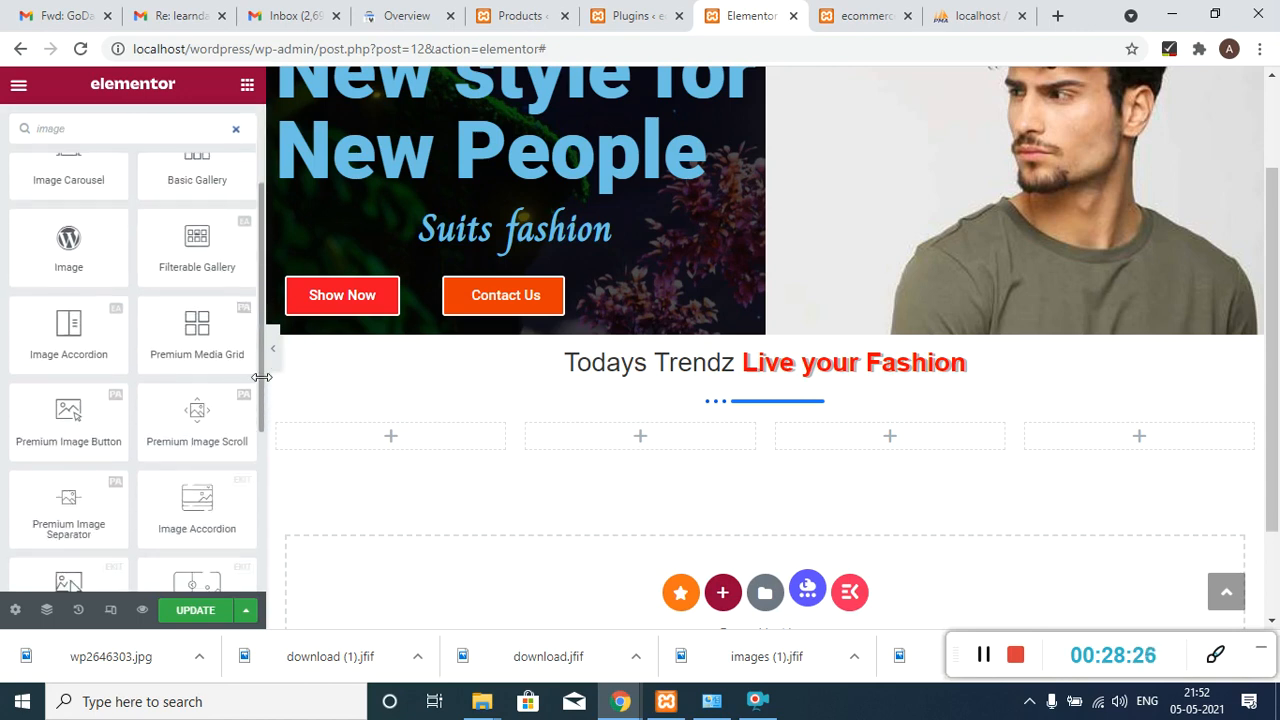
left_click_drag(261, 377, 261, 433)
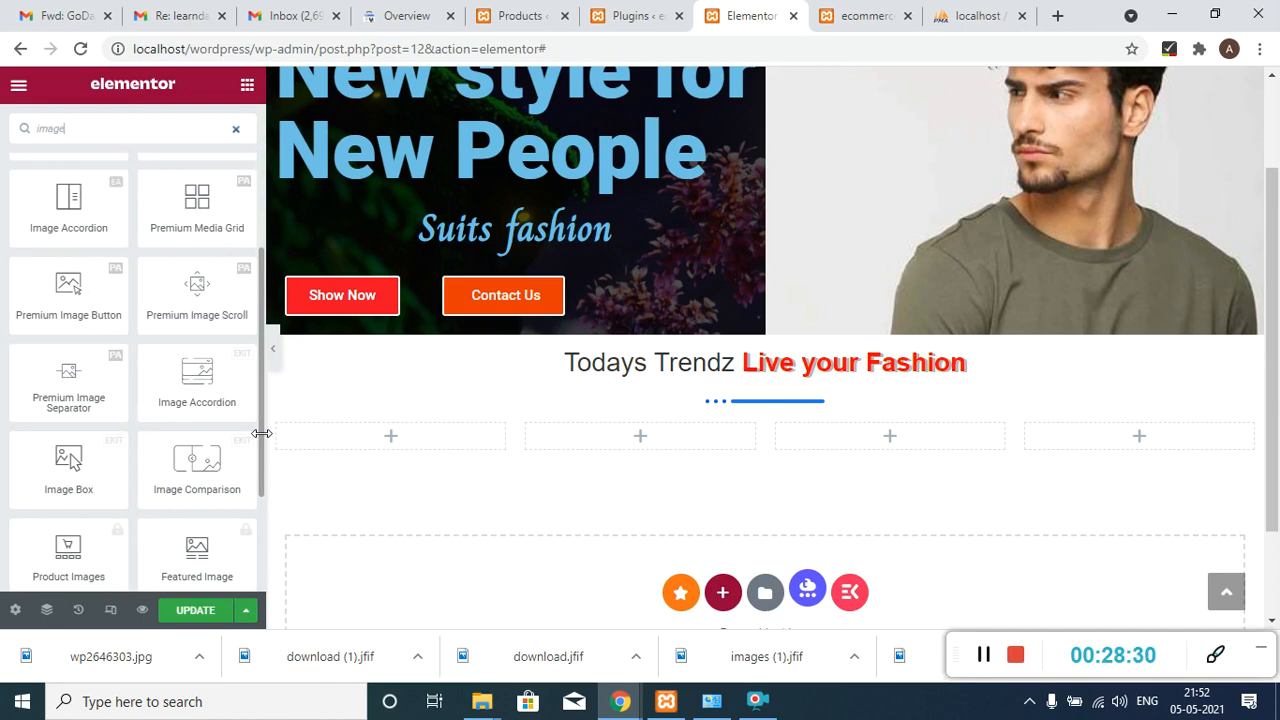
left_click_drag(261, 433, 265, 472)
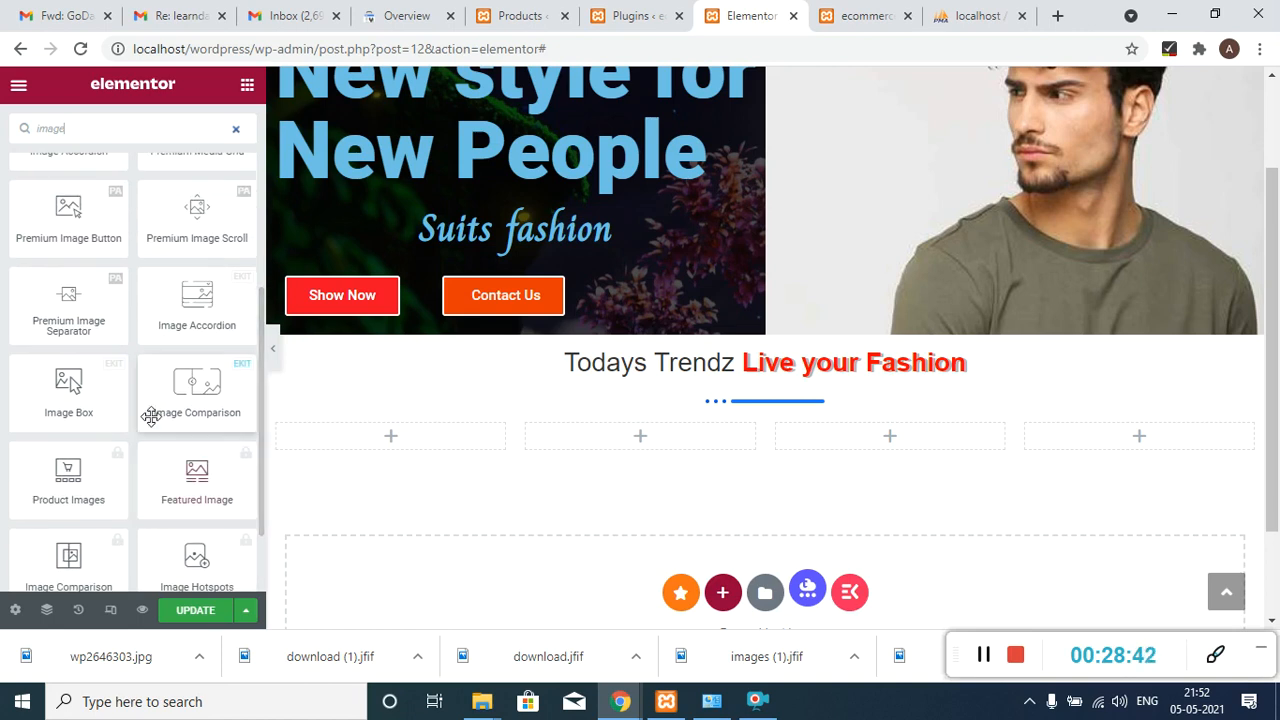
left_click_drag(75, 380, 401, 428)
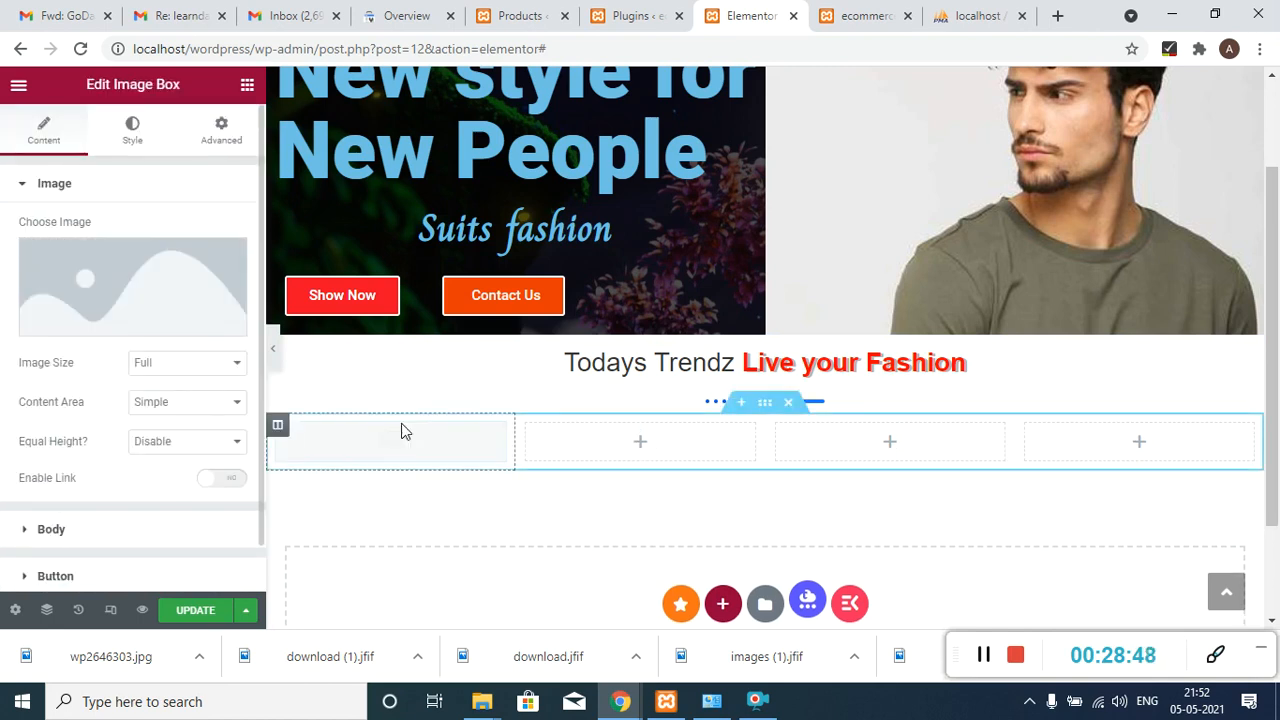
- Examine the Image Box's layout on the page and its content area, equal height, body and button options
left_click(165, 405)
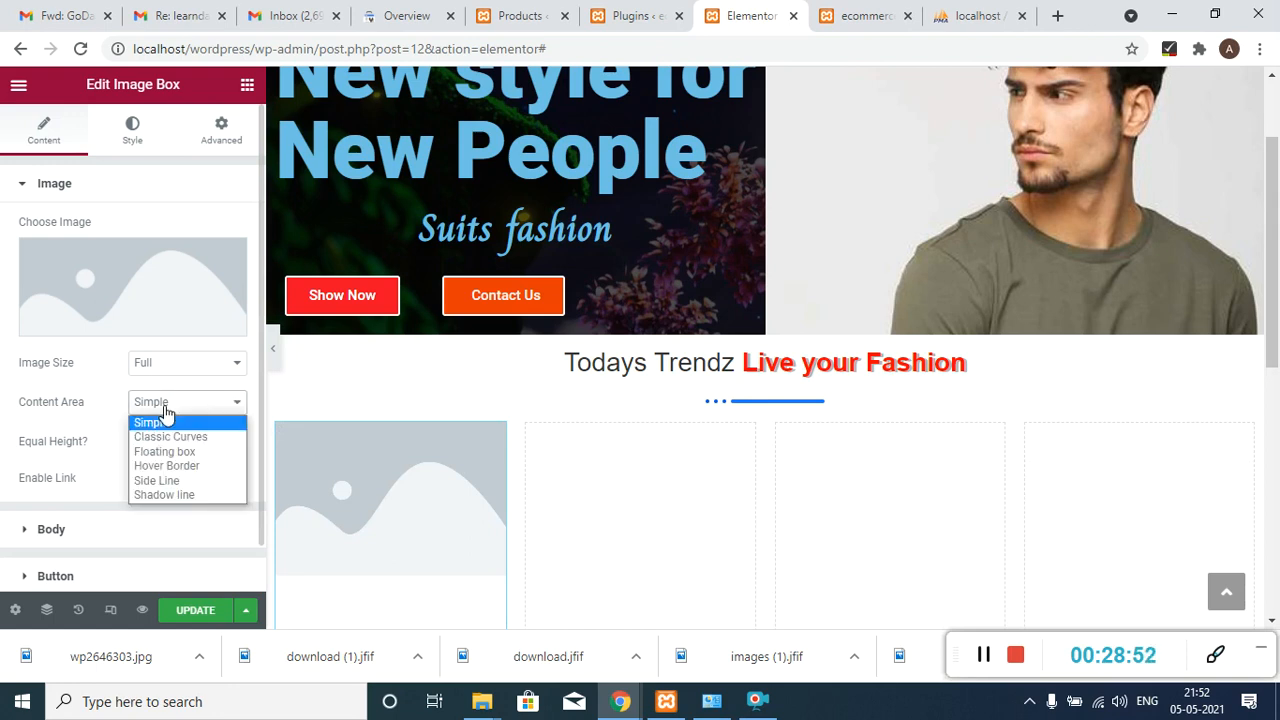
left_click(165, 416)
left_click(177, 446)
left_click(180, 447)
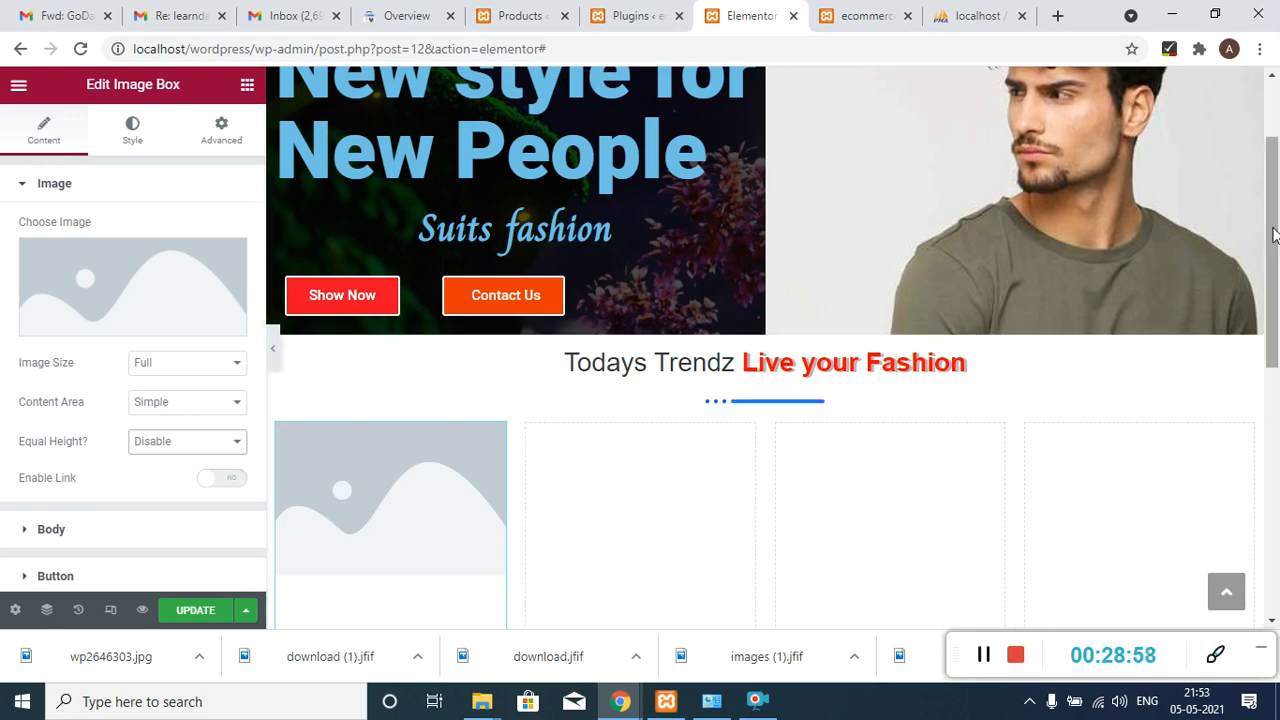
scroll(1270, 355, "down", 3)
left_click_drag(1273, 360, 1273, 347)
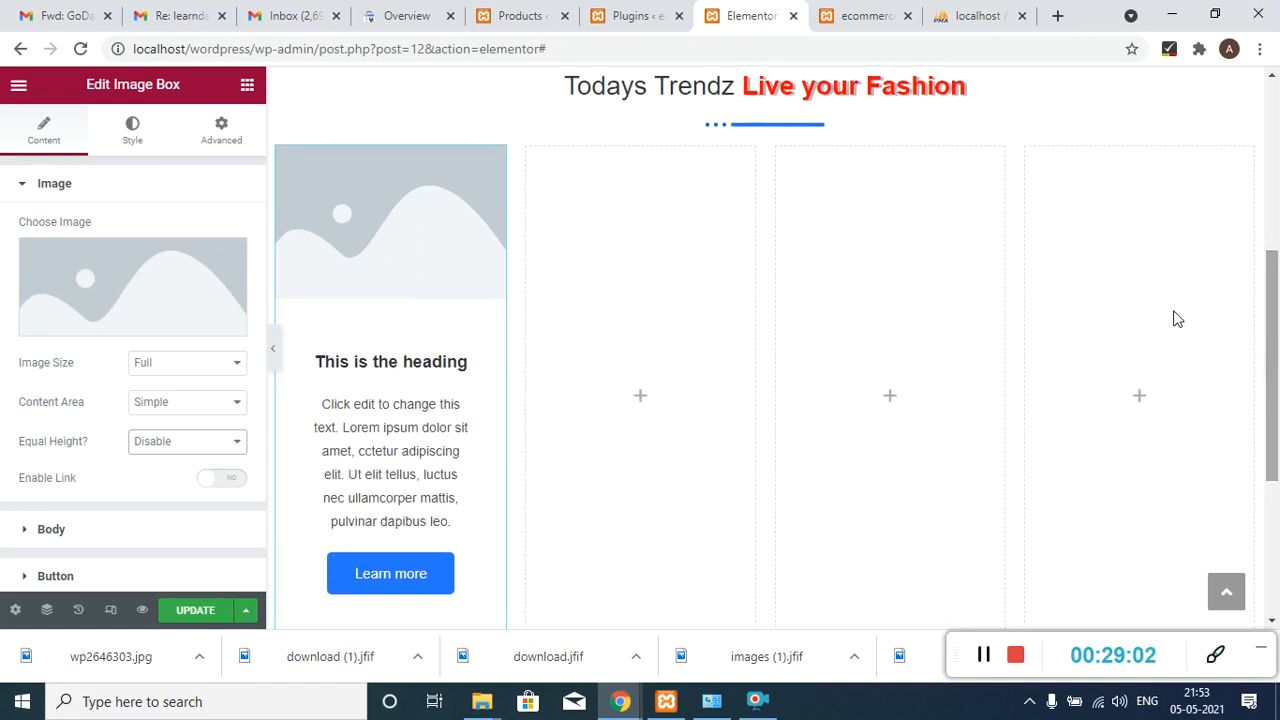
mouse_move(63, 289)
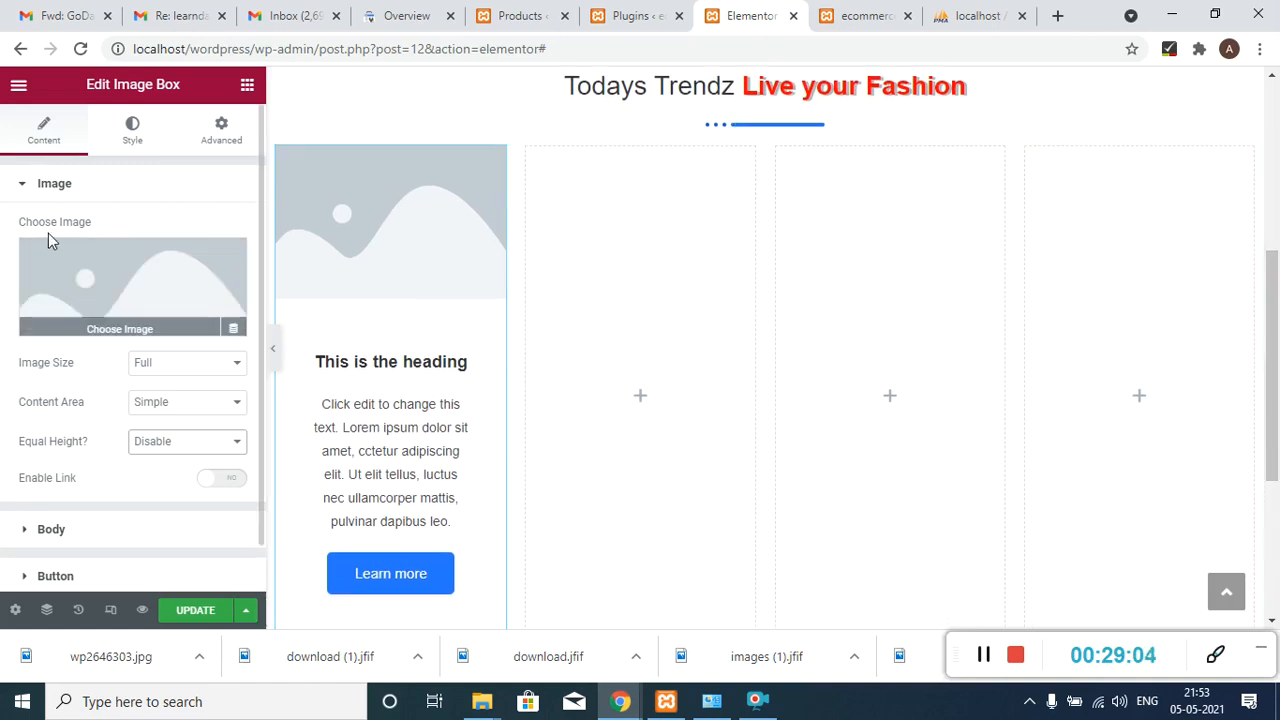
left_click(42, 194)
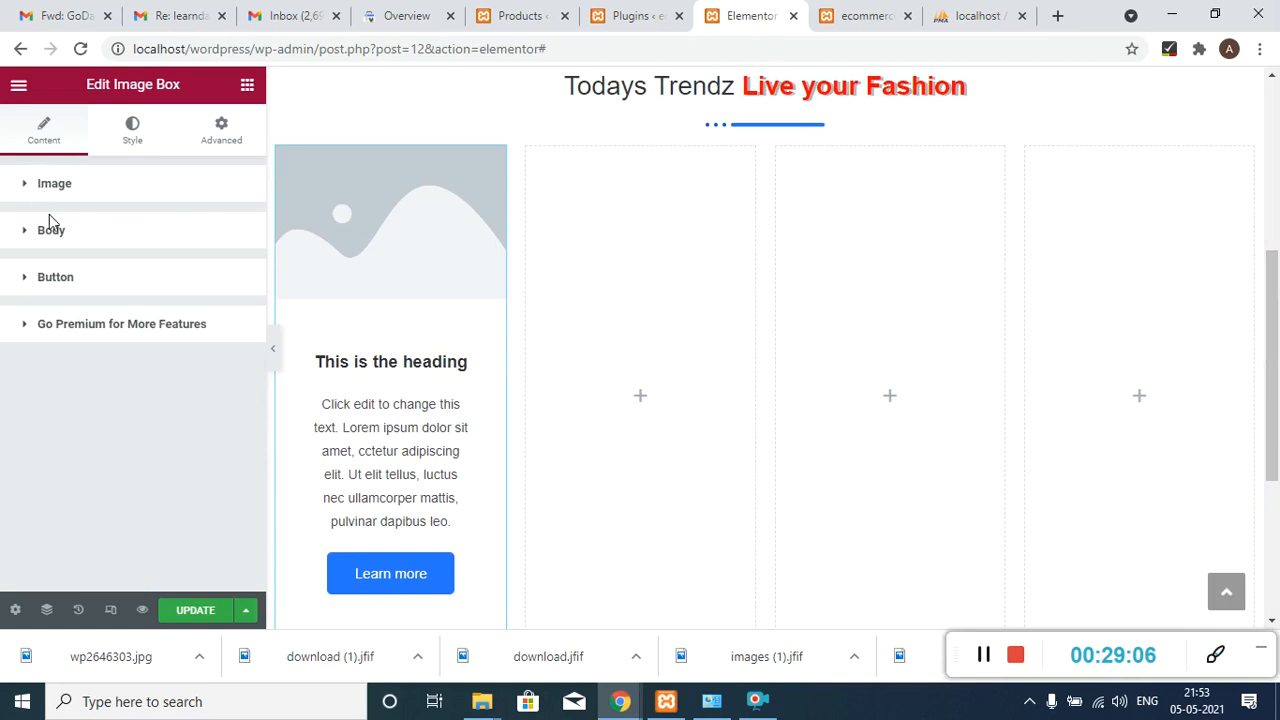
left_click(54, 234)
left_click(56, 235)
left_click(72, 286)
left_click(73, 286)
left_click(983, 655)
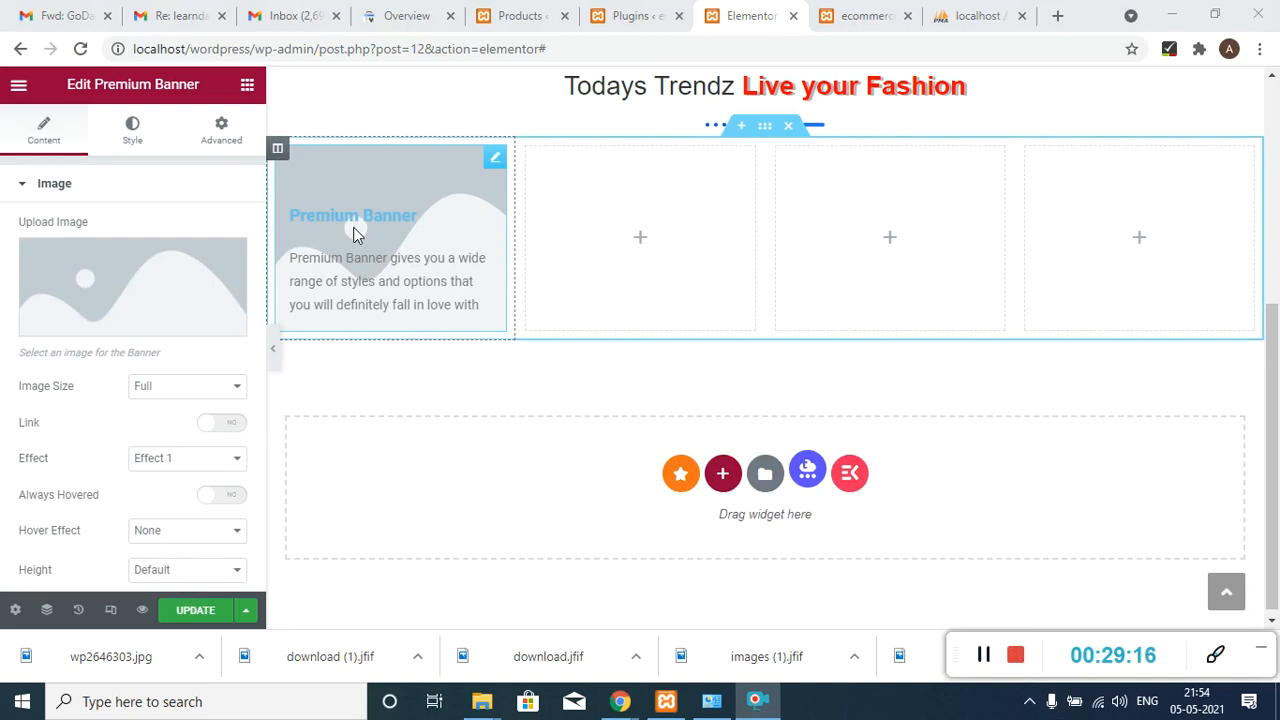
- Insert blue-MODEL.jpg from the media library as the image of the Premium Banner in the first column
left_click(228, 265)
left_click(160, 325)
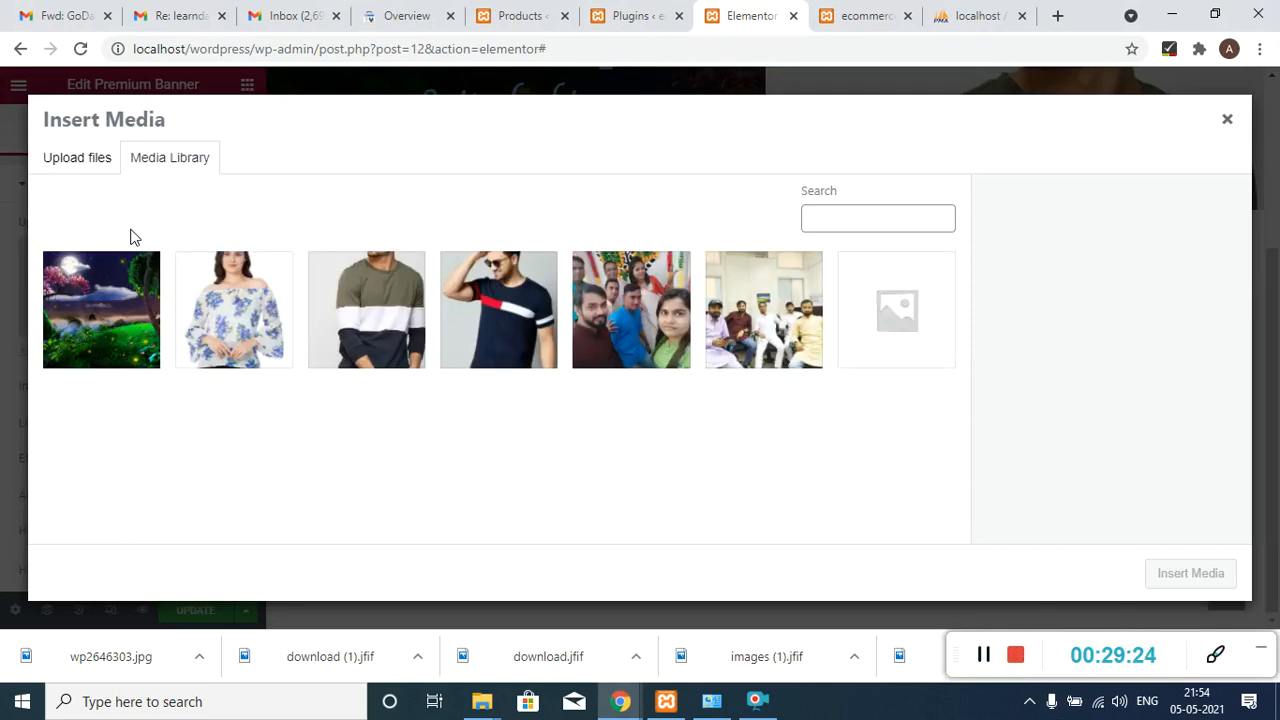
left_click(507, 322)
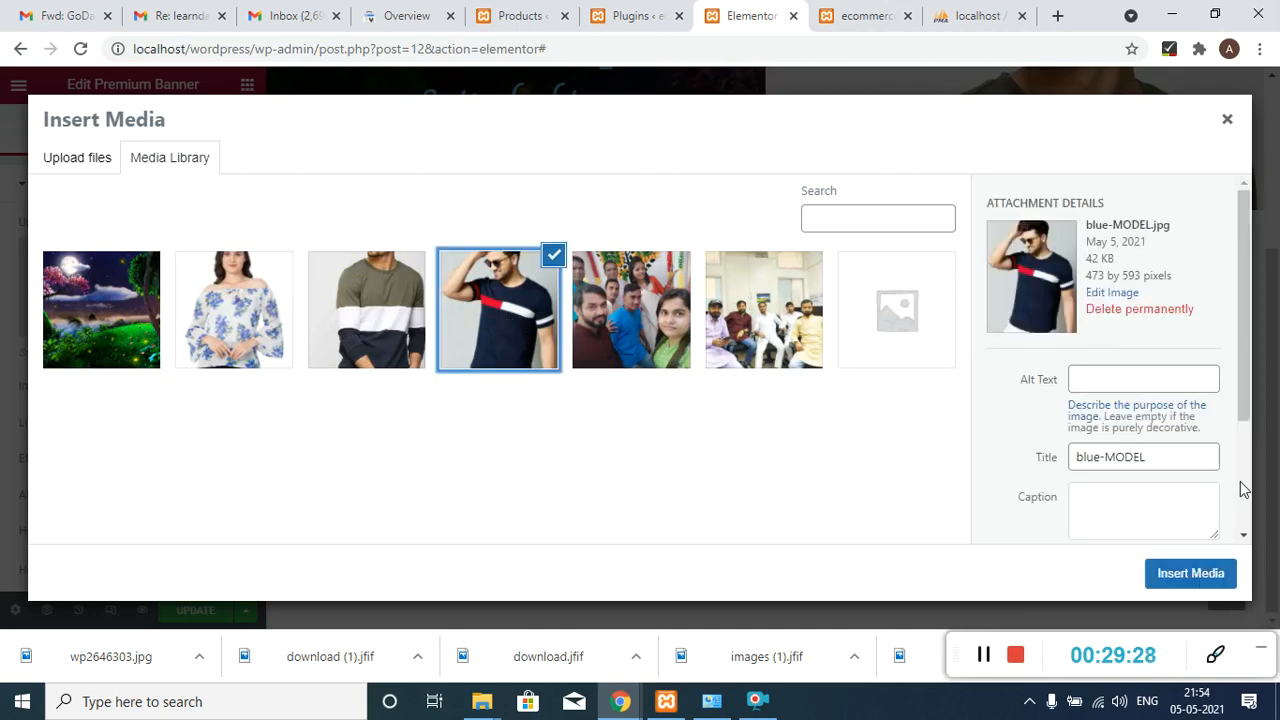
left_click(1199, 572)
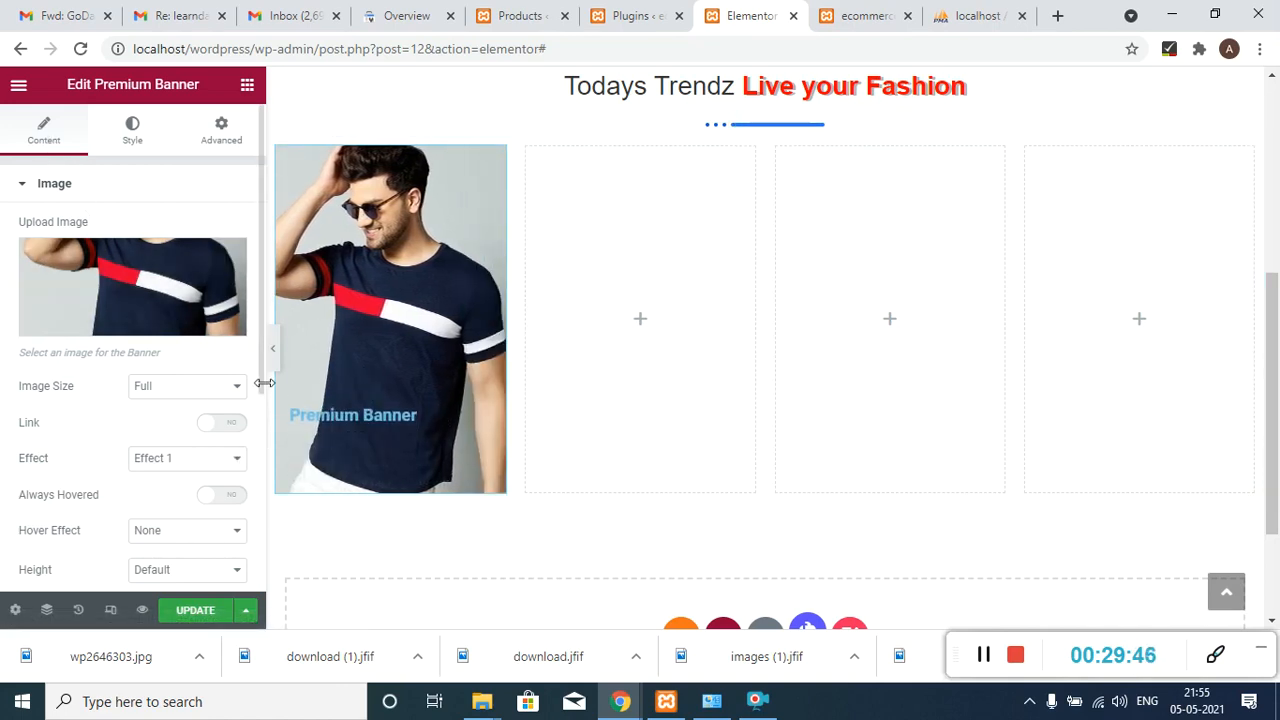
- Replace the Premium Banner's title with "Men's T shirt"
left_click_drag(260, 340, 268, 440)
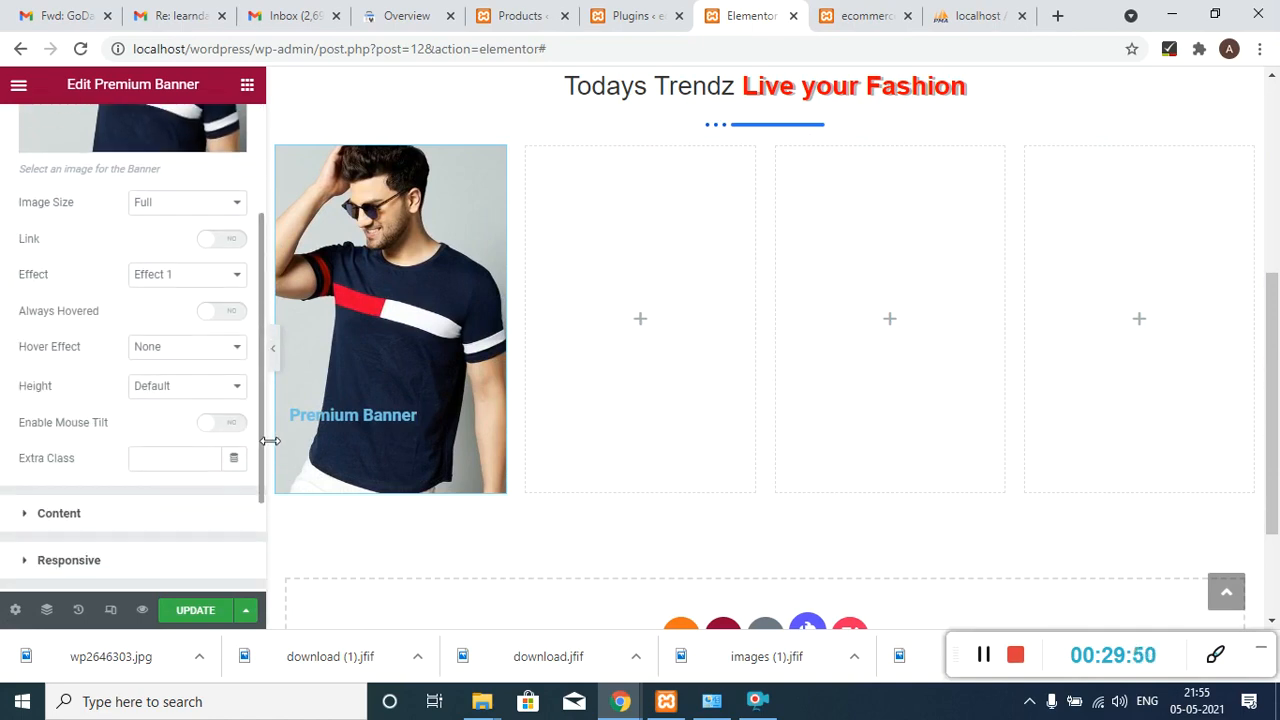
scroll(246, 480, "down", 2)
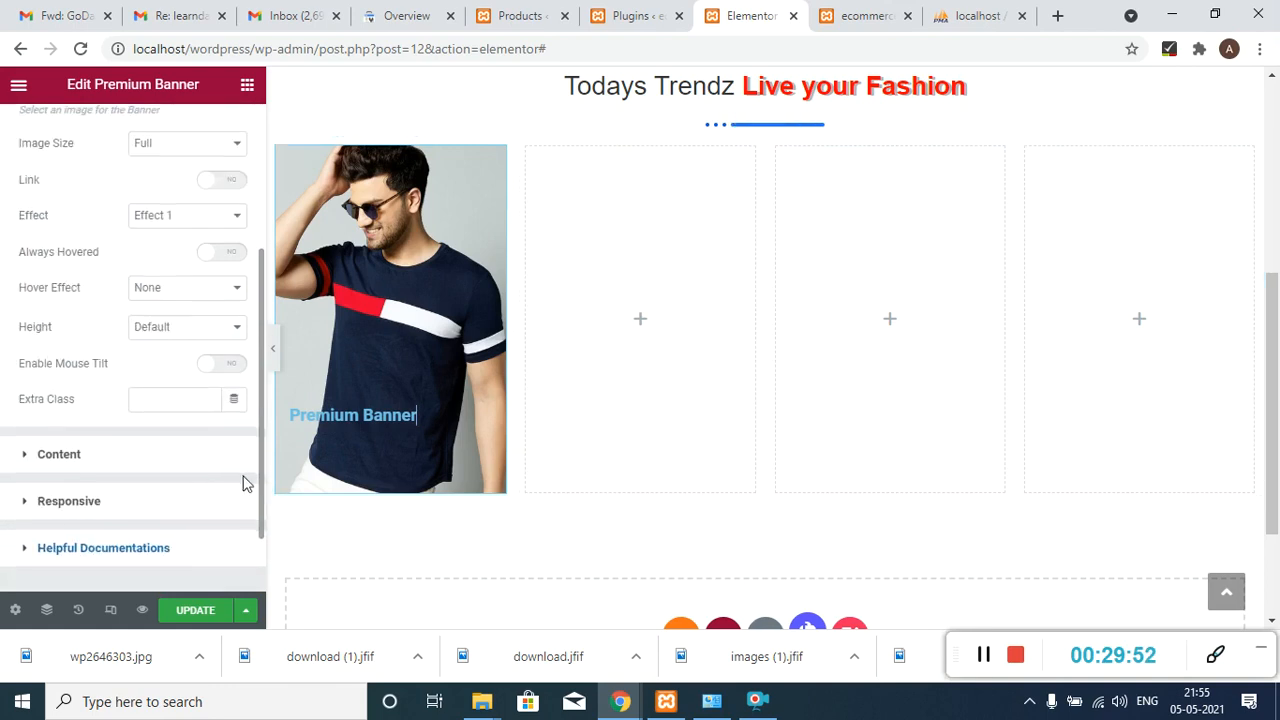
scroll(175, 480, "down", 1)
scroll(181, 476, "up", 1)
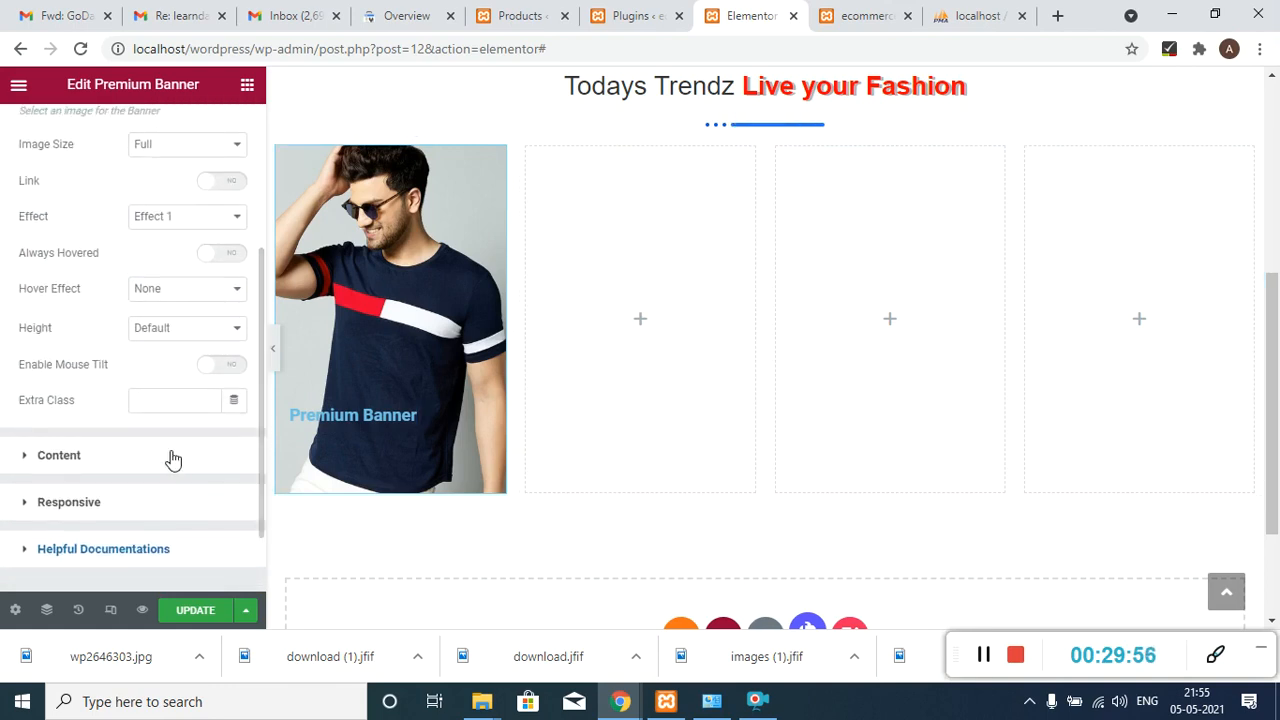
left_click(172, 456)
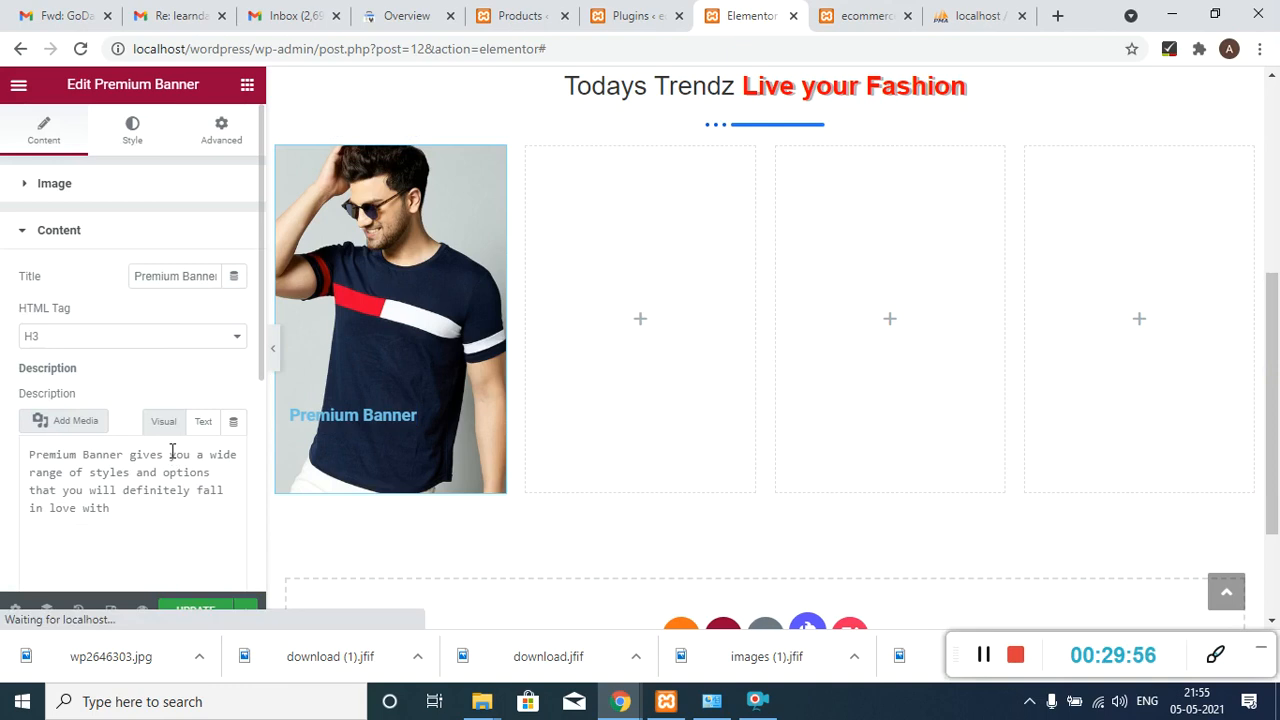
triple_click(174, 277)
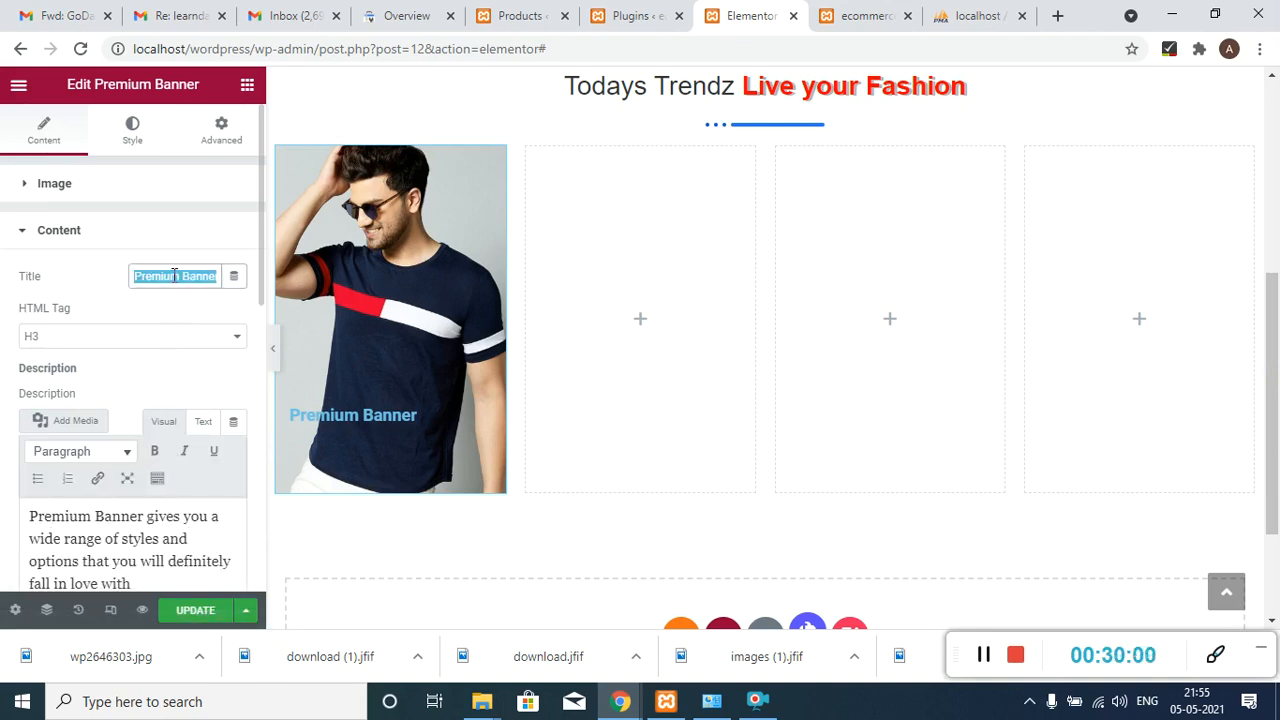
key("BackSpace")
type("Men's T")
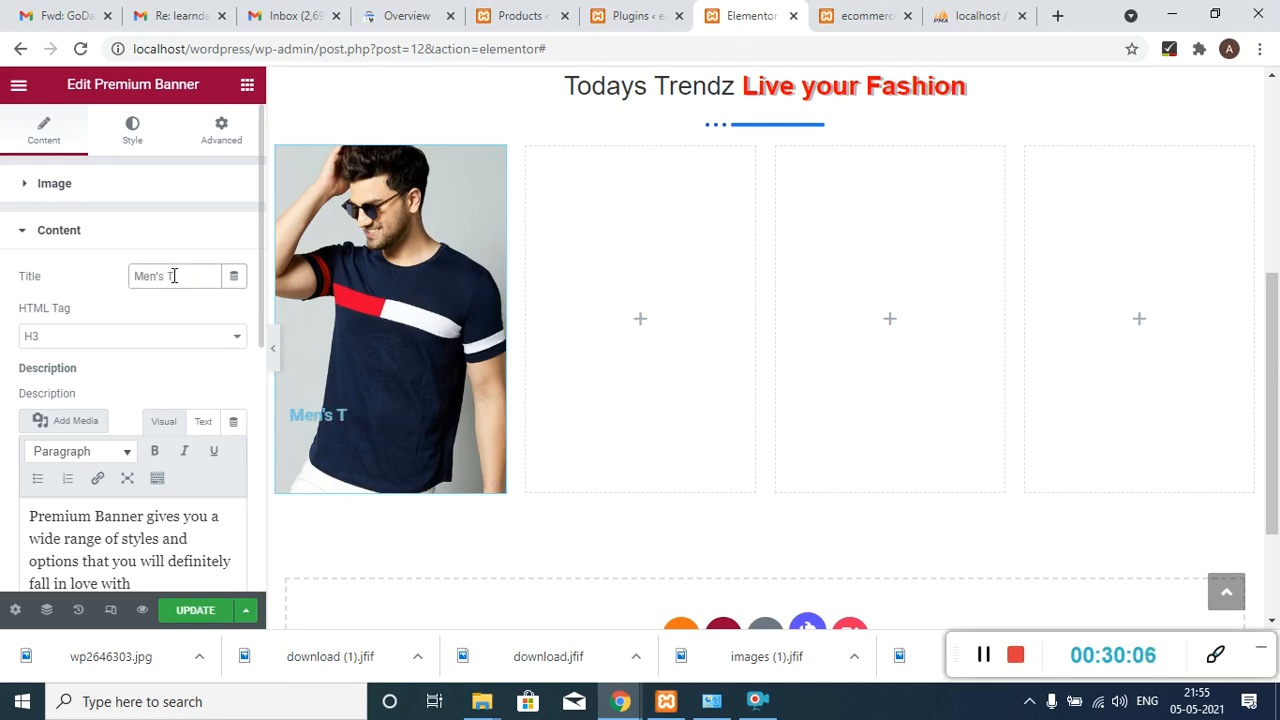
type("-sh")
type("irt")
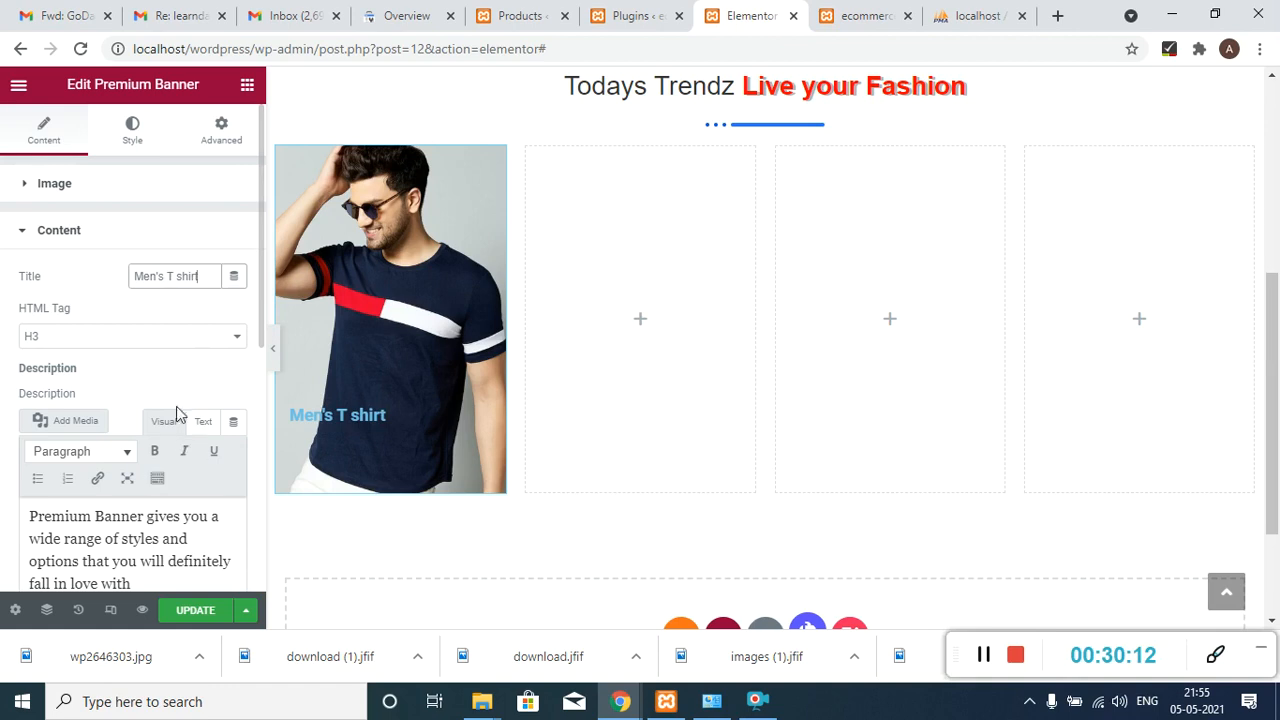
left_click_drag(262, 286, 250, 525)
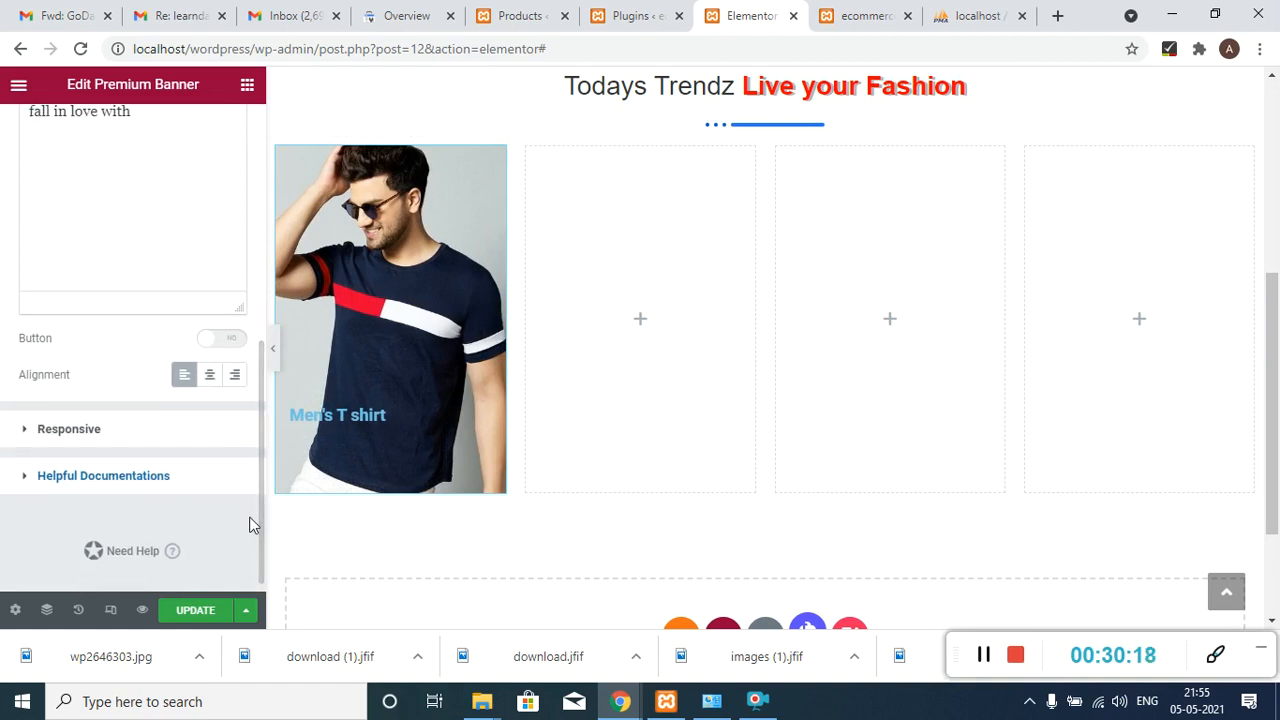
- Center-align the content of the Premium Banner in the first column
left_click(216, 376)
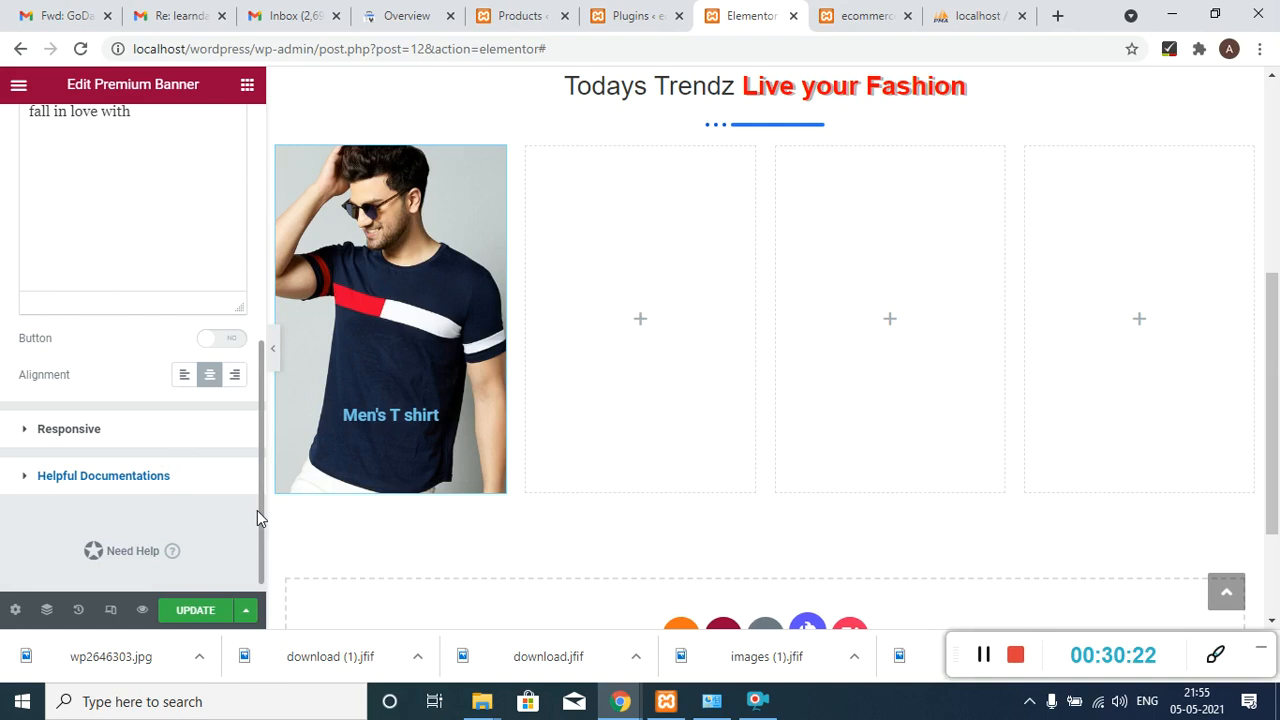
left_click_drag(262, 525, 250, 380)
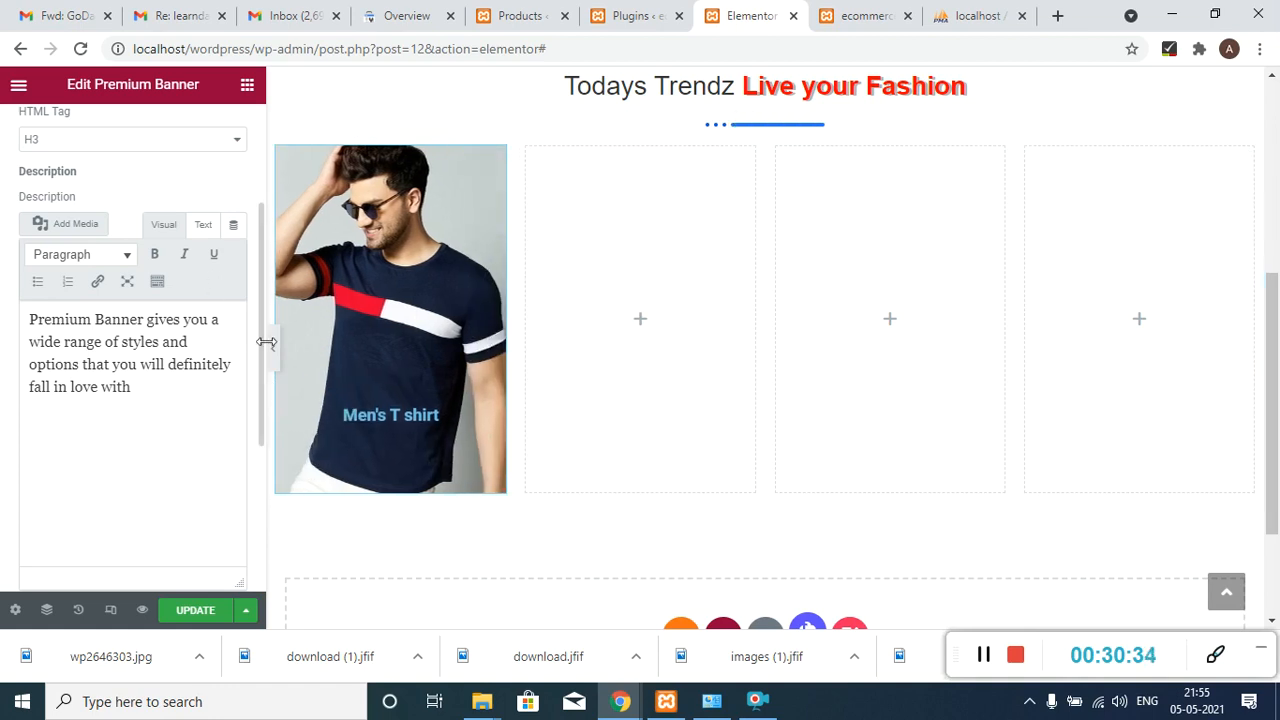
scroll(262, 353, "up", 2)
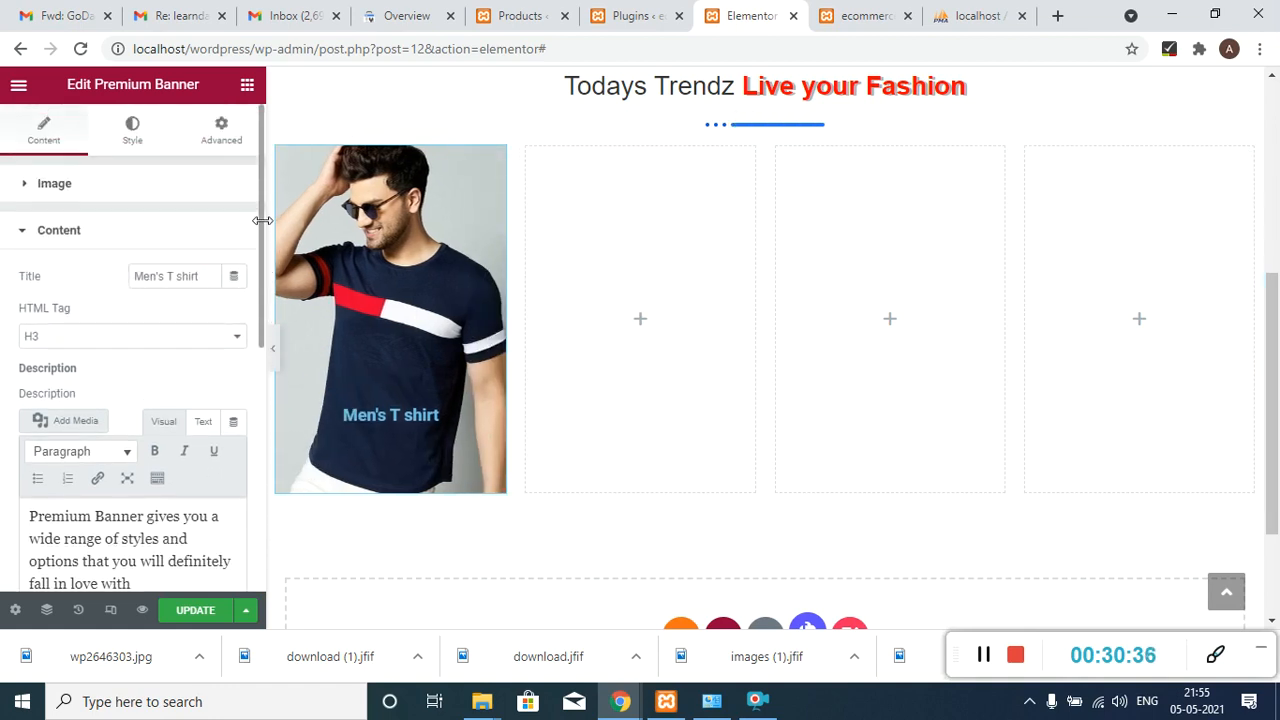
left_click(27, 235)
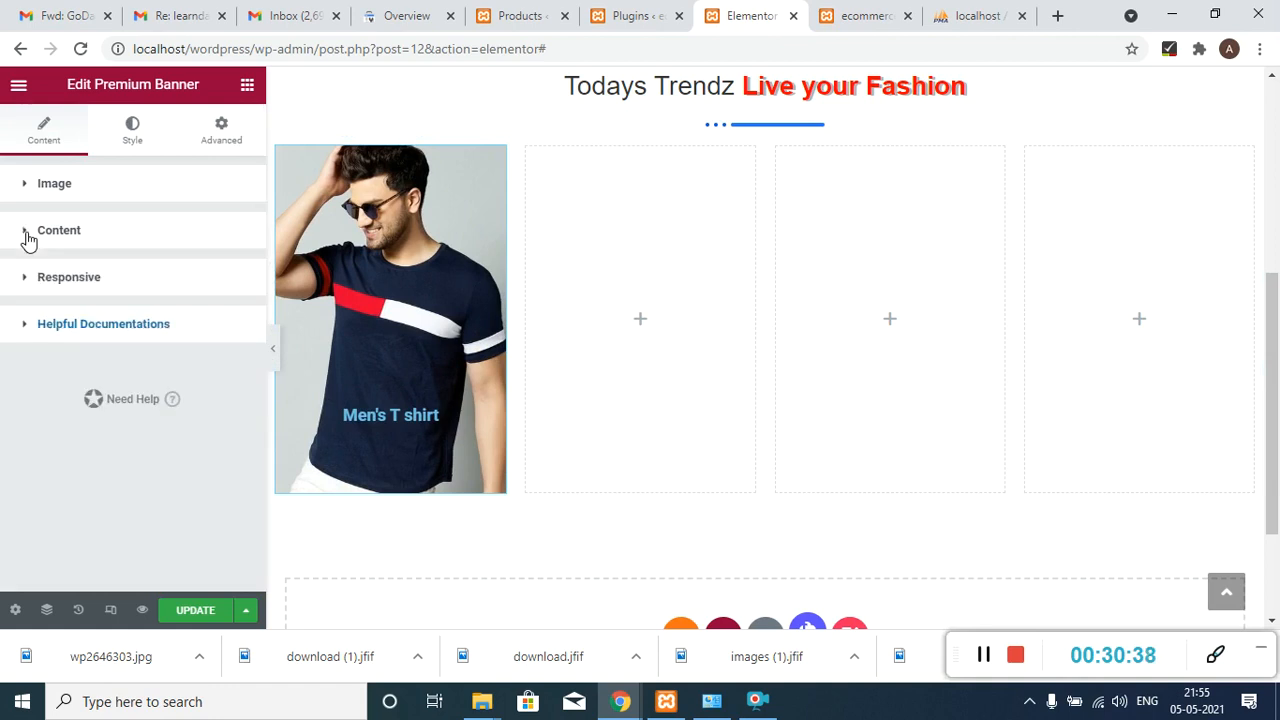
left_click(29, 222)
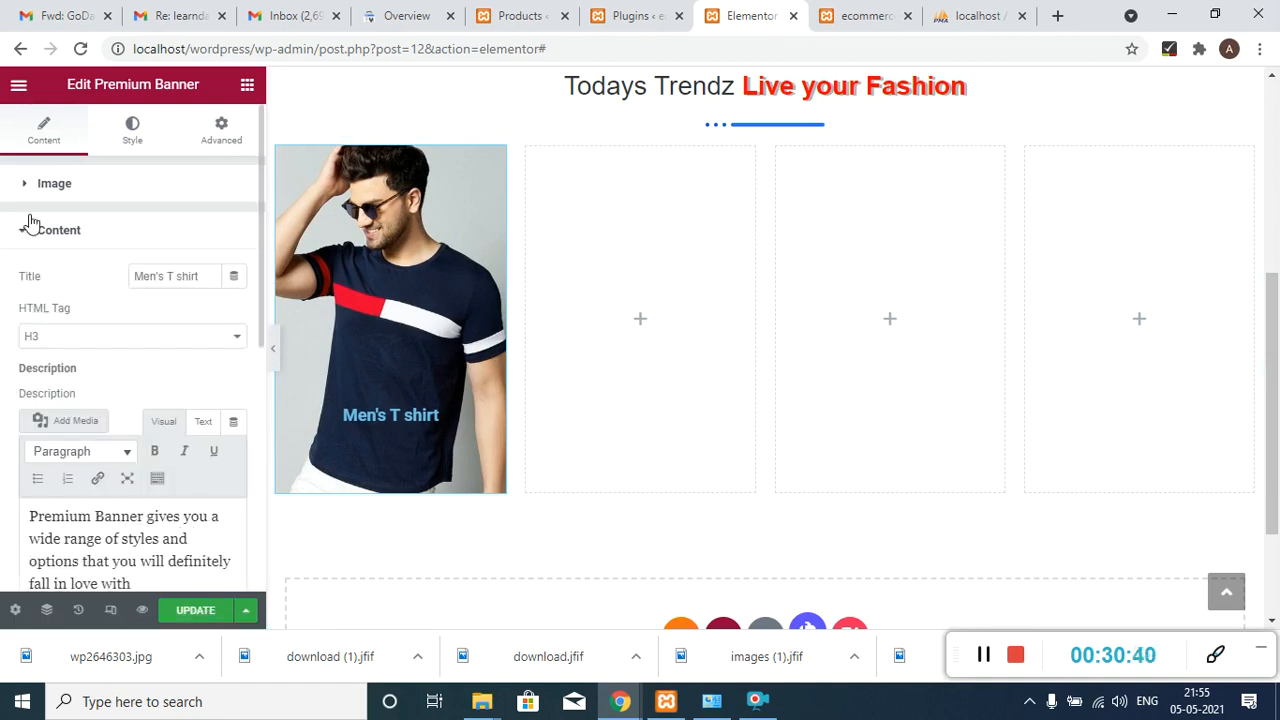
- Enable the link on the Premium Banner's image and point it to the existing Shop page
left_click(107, 176)
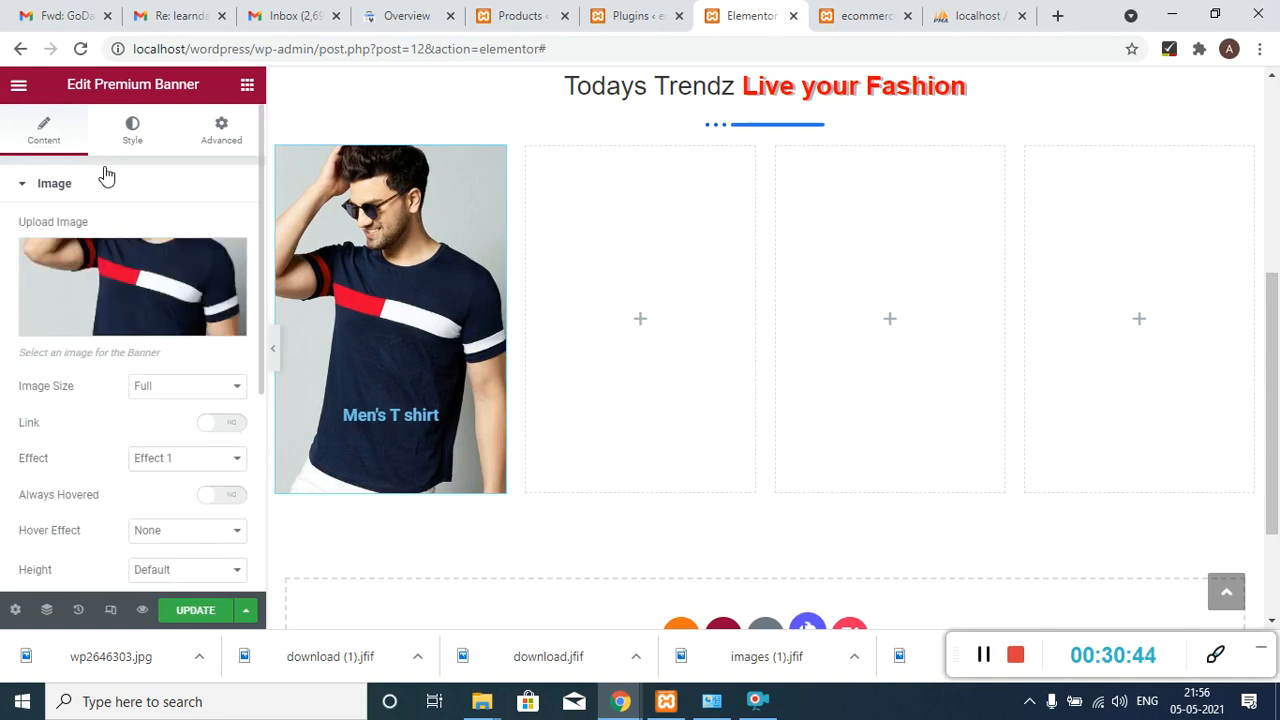
left_click(220, 430)
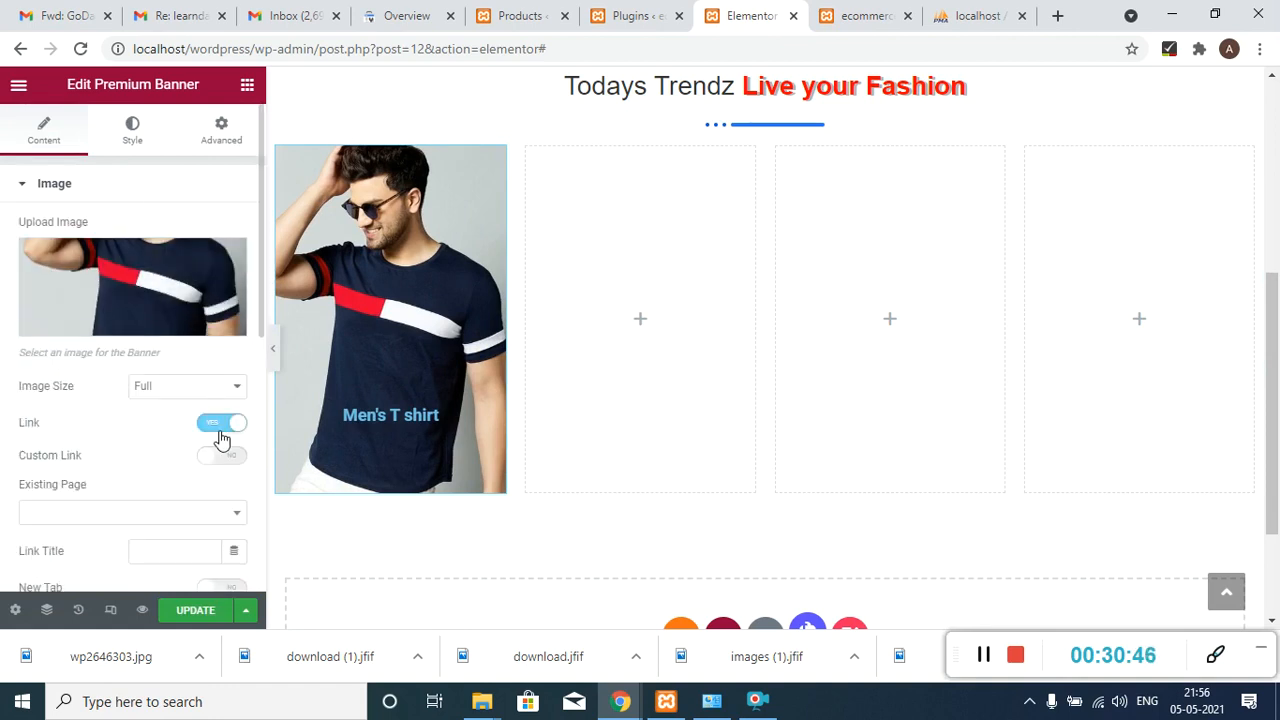
left_click_drag(260, 290, 258, 367)
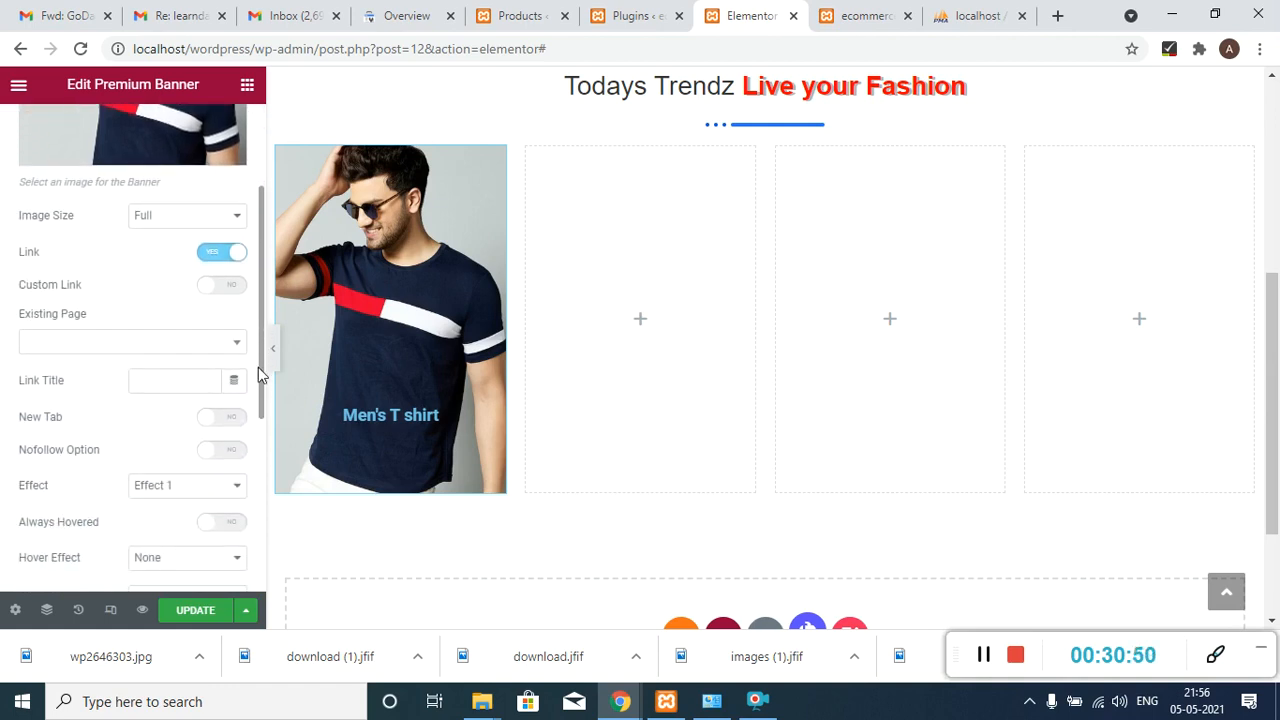
left_click(198, 345)
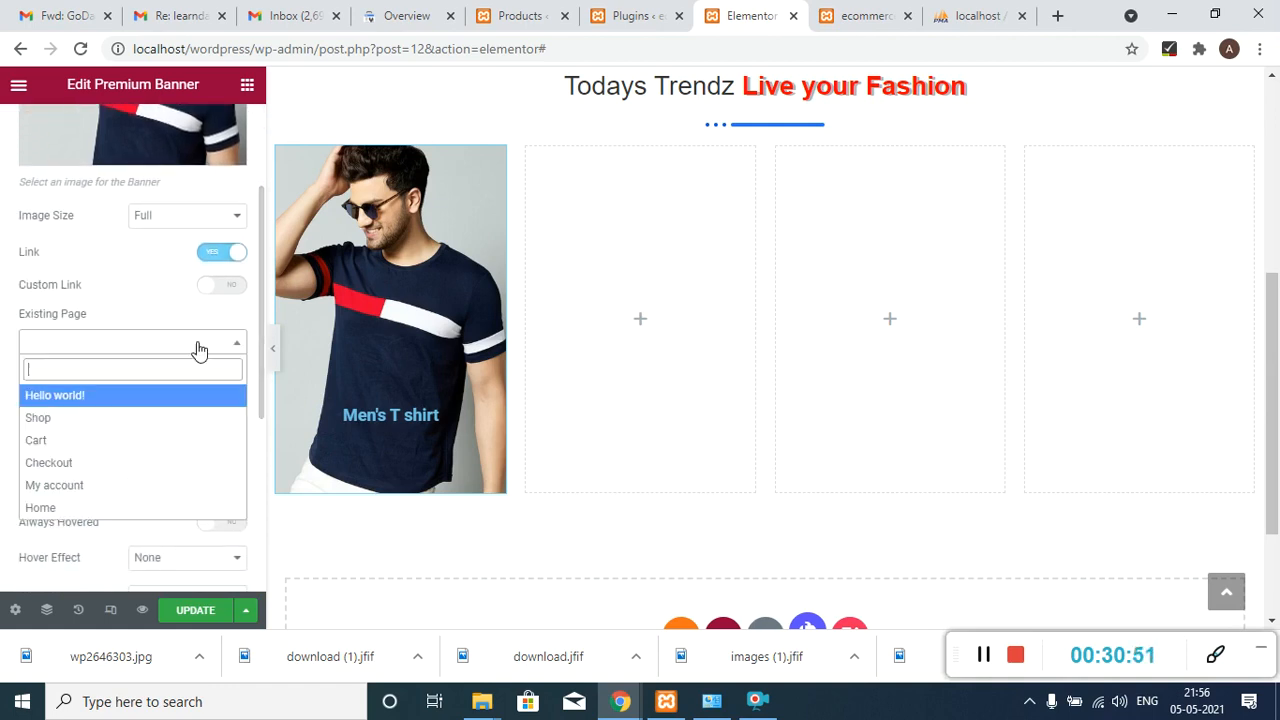
left_click(85, 420)
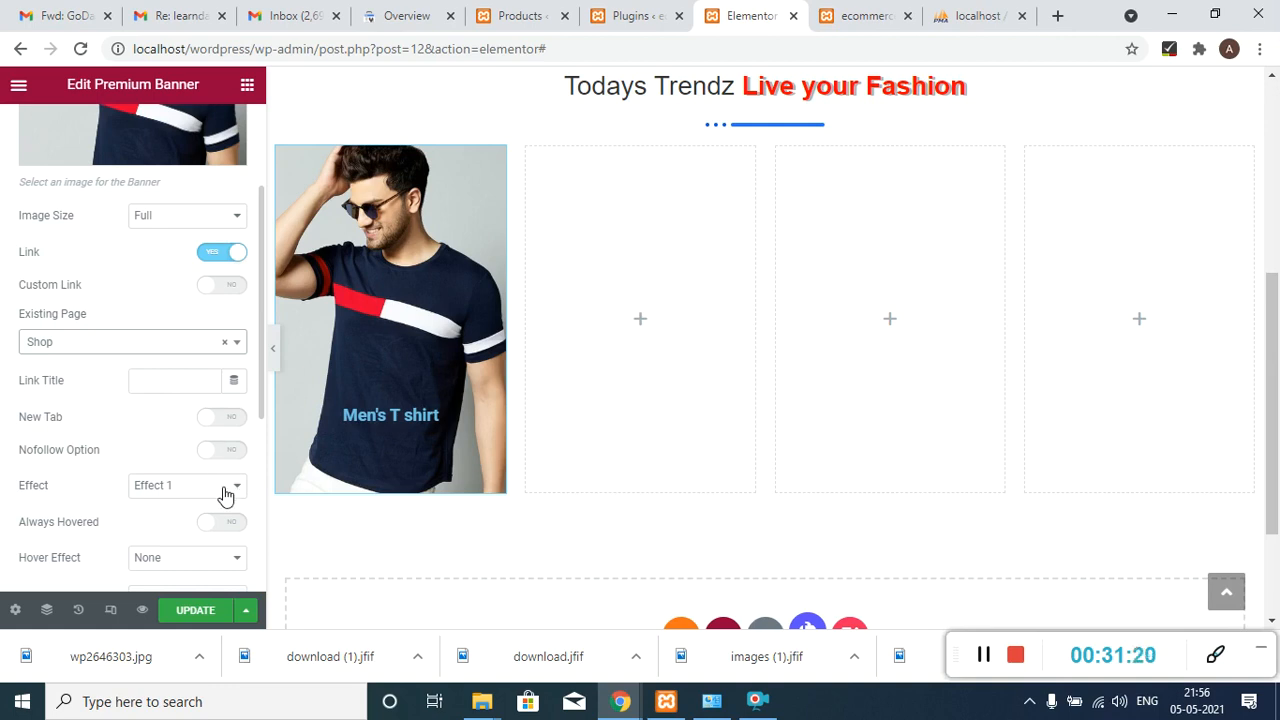
- Try Effect 2, Effect 3 and Effect 4 on the men's T-shirt banner to compare the image effects
left_click_drag(260, 403, 260, 442)
left_click(180, 403)
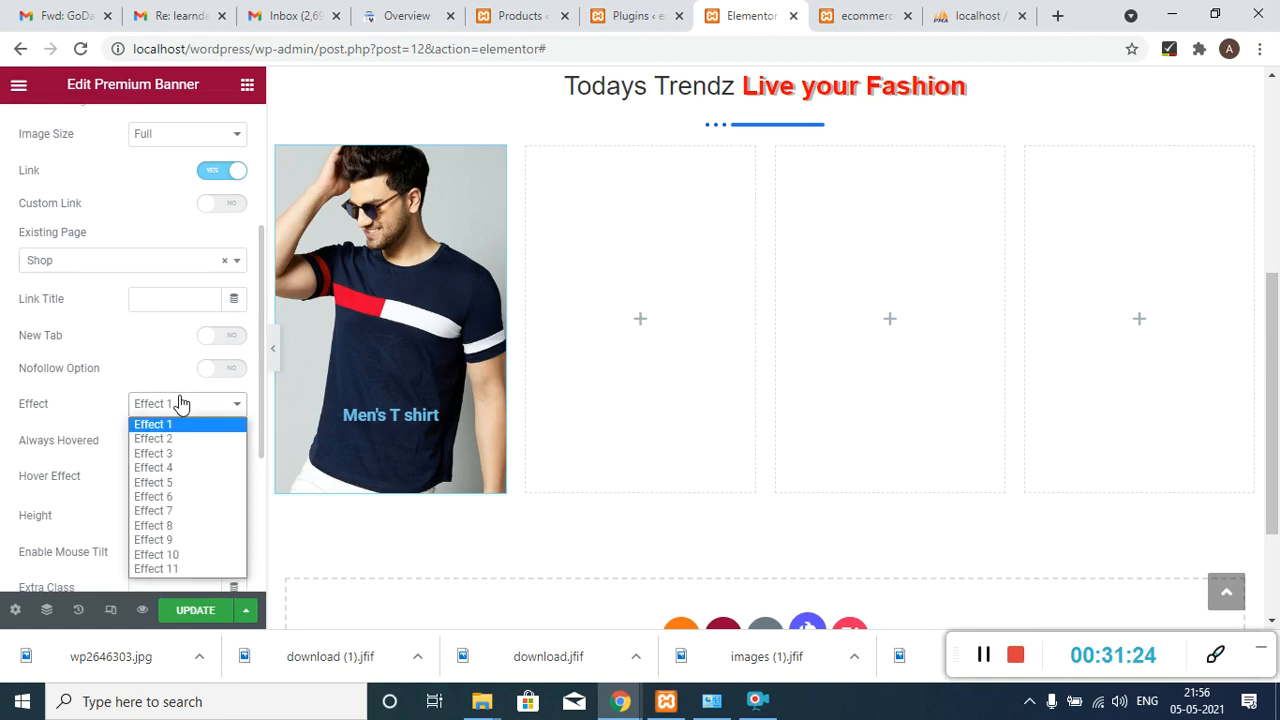
left_click(192, 441)
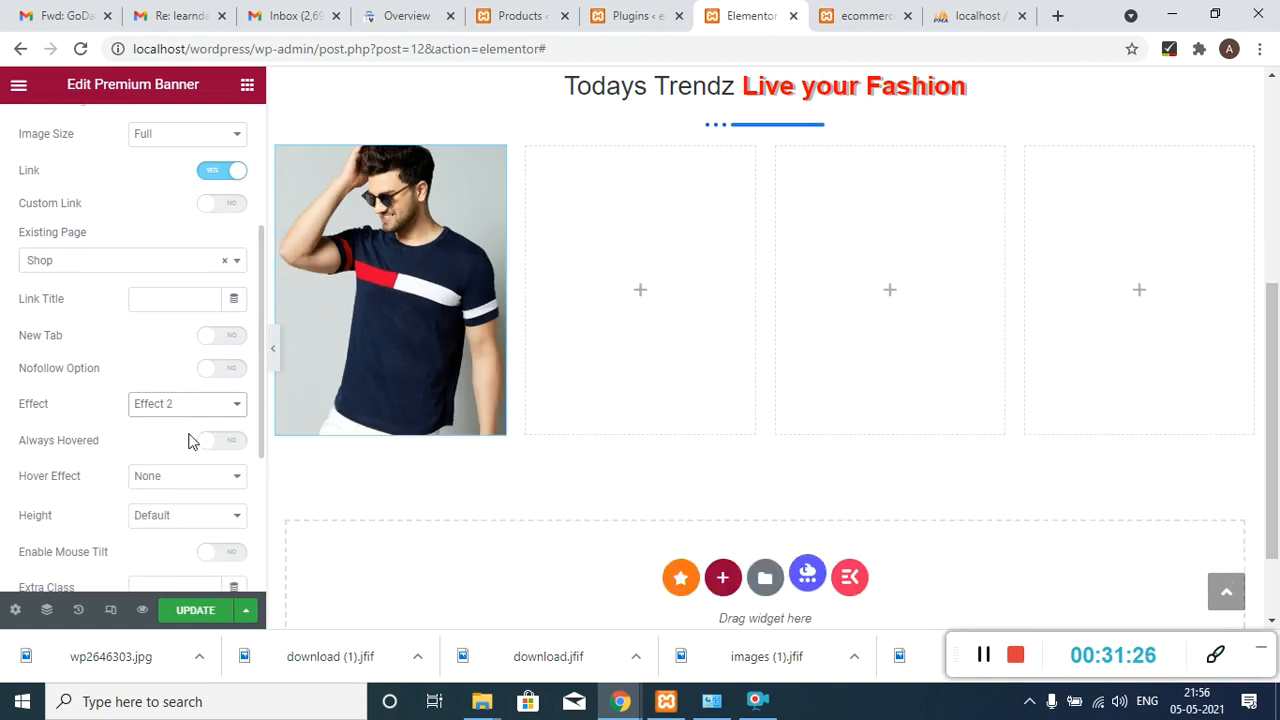
left_click(200, 404)
left_click(204, 453)
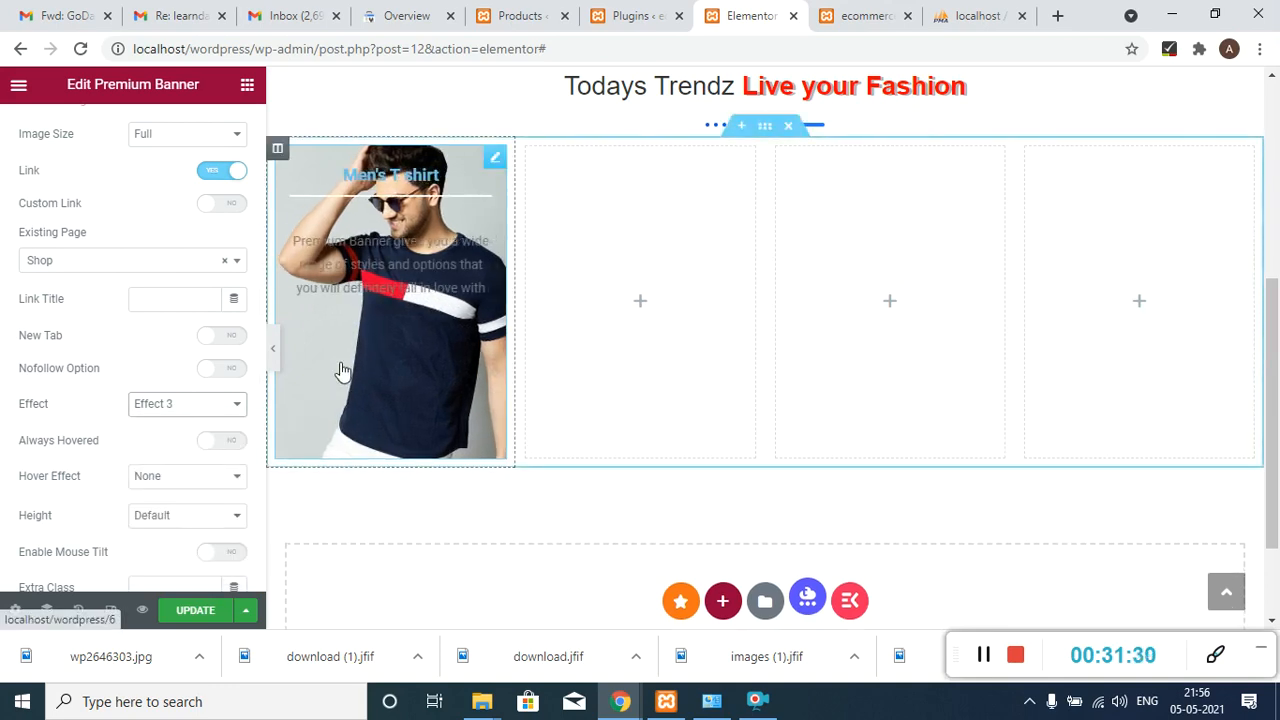
left_click(180, 416)
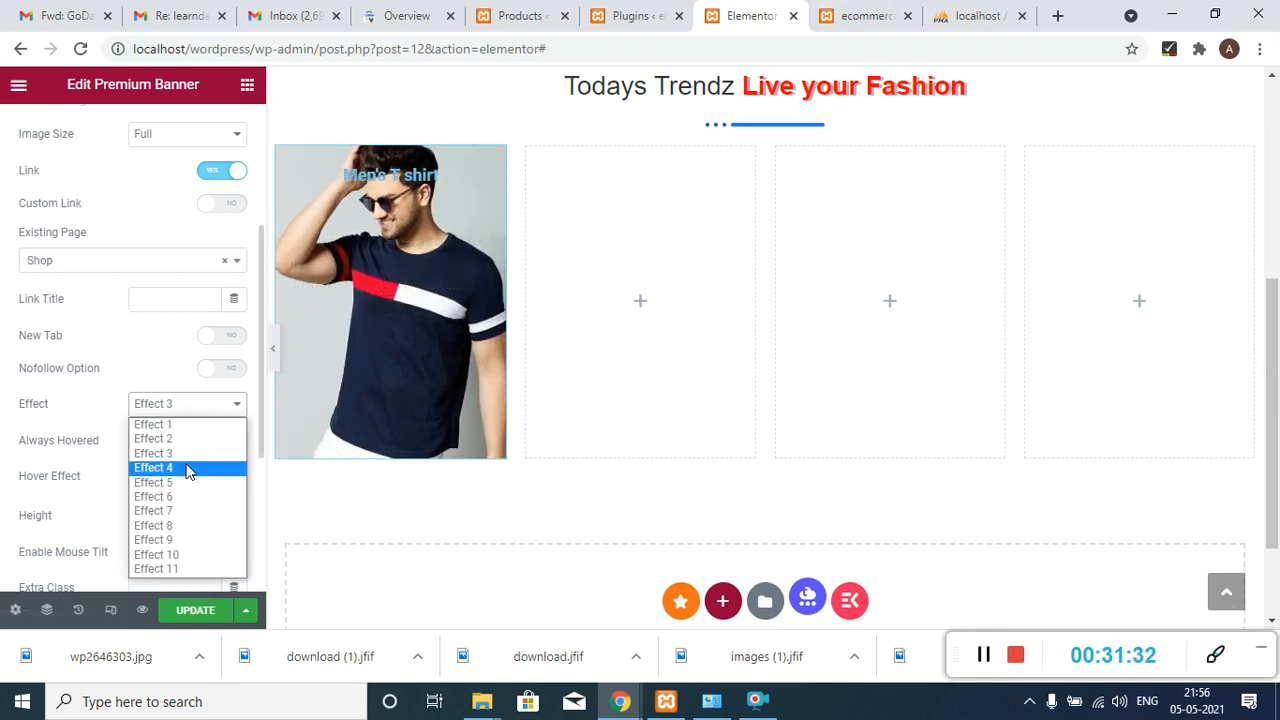
left_click(177, 466)
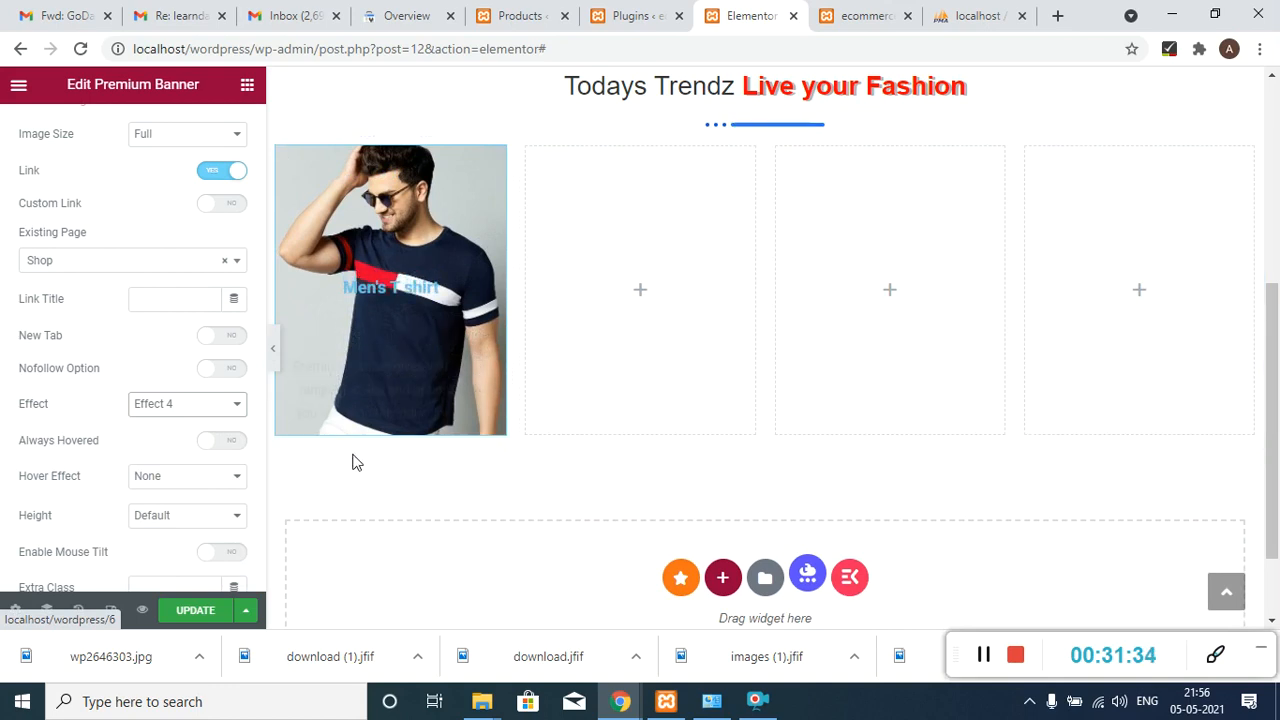
left_click(194, 405)
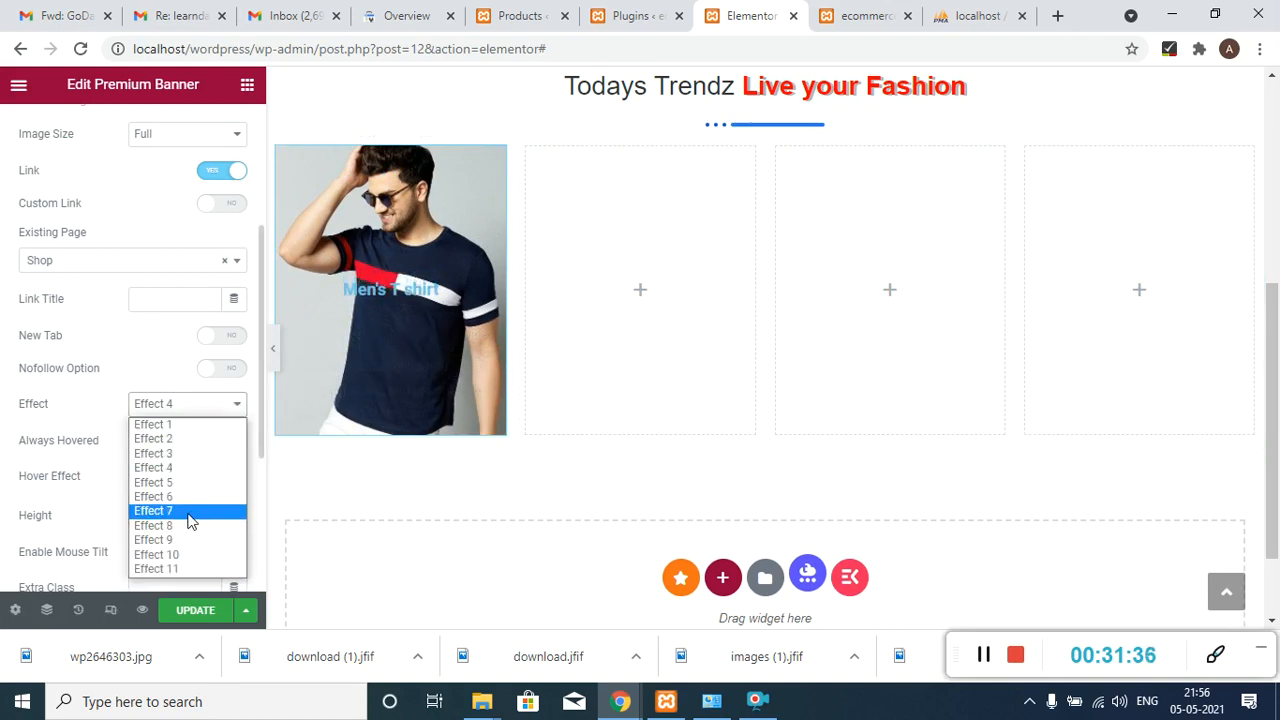
- Apply Effect 2 to the Men's T shirt banner and clear its default description text
left_click(171, 438)
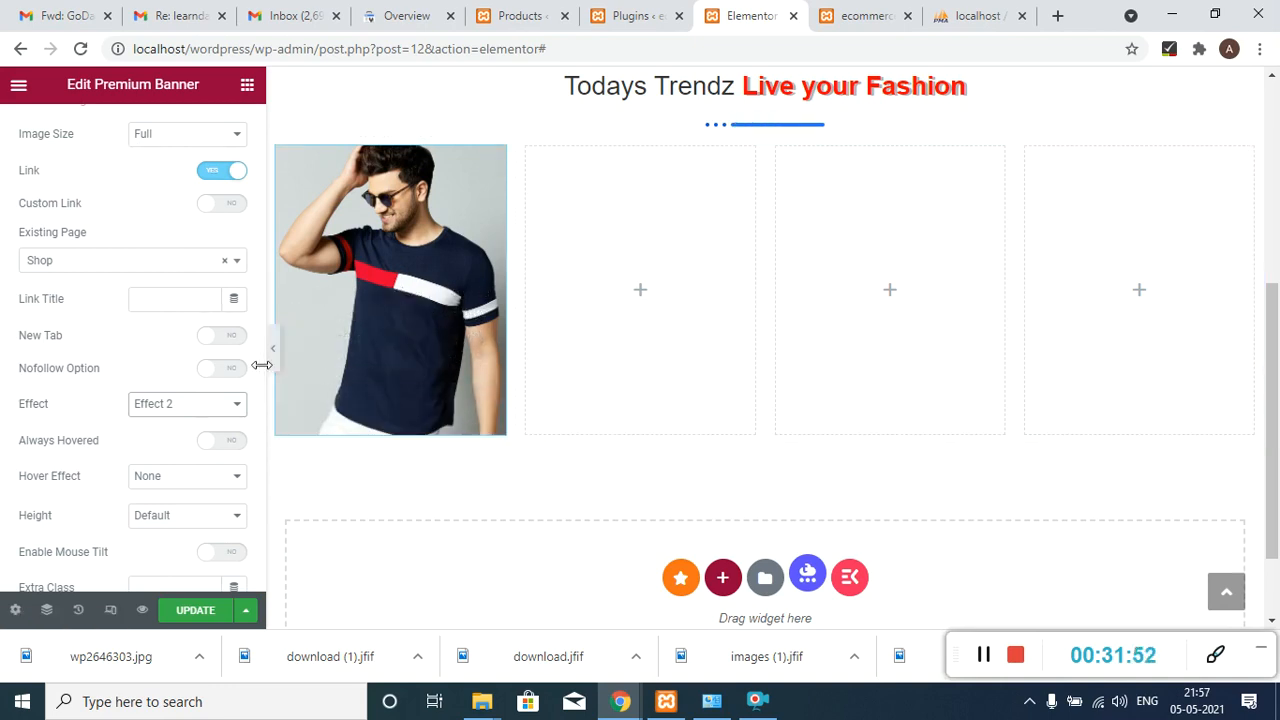
left_click_drag(262, 365, 262, 240)
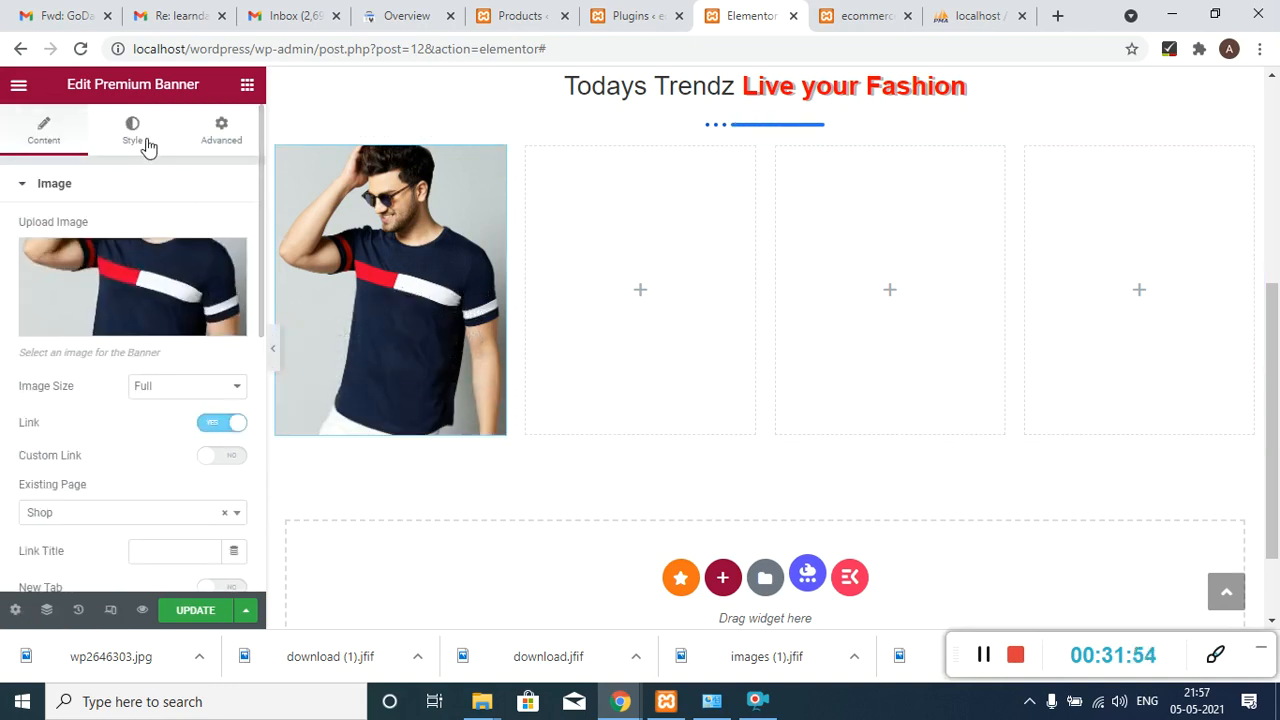
left_click(140, 186)
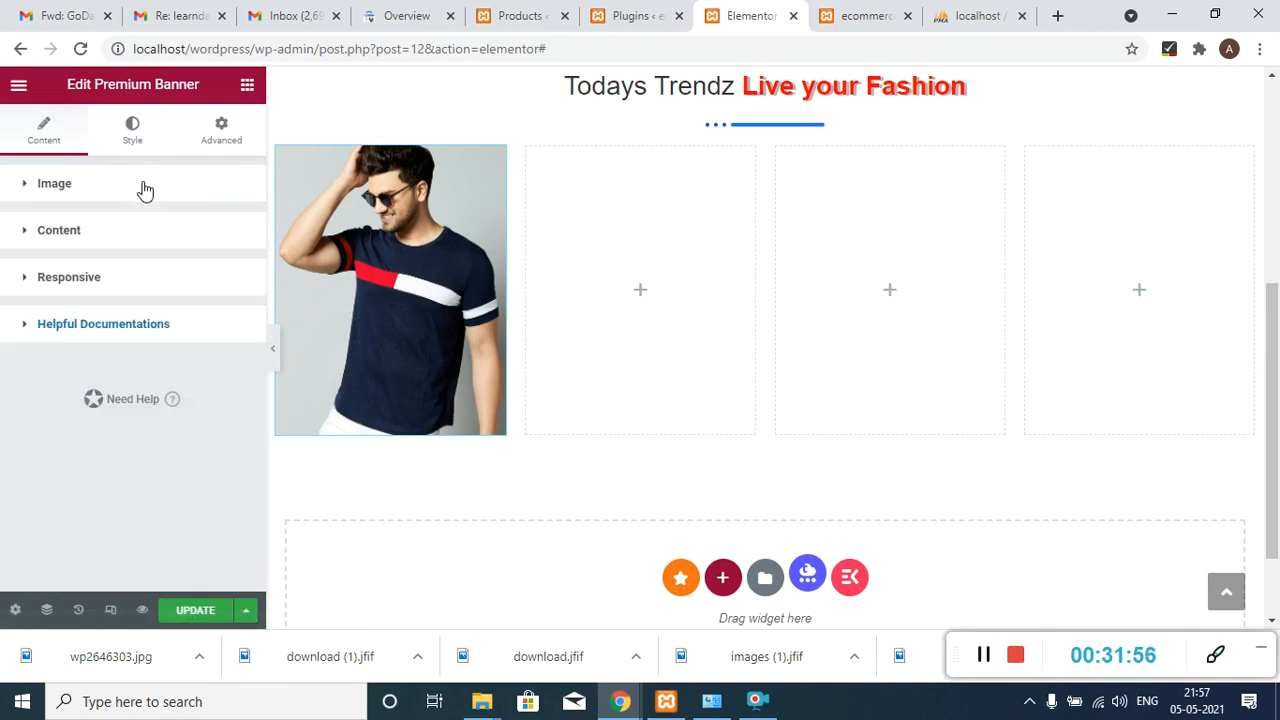
left_click(129, 245)
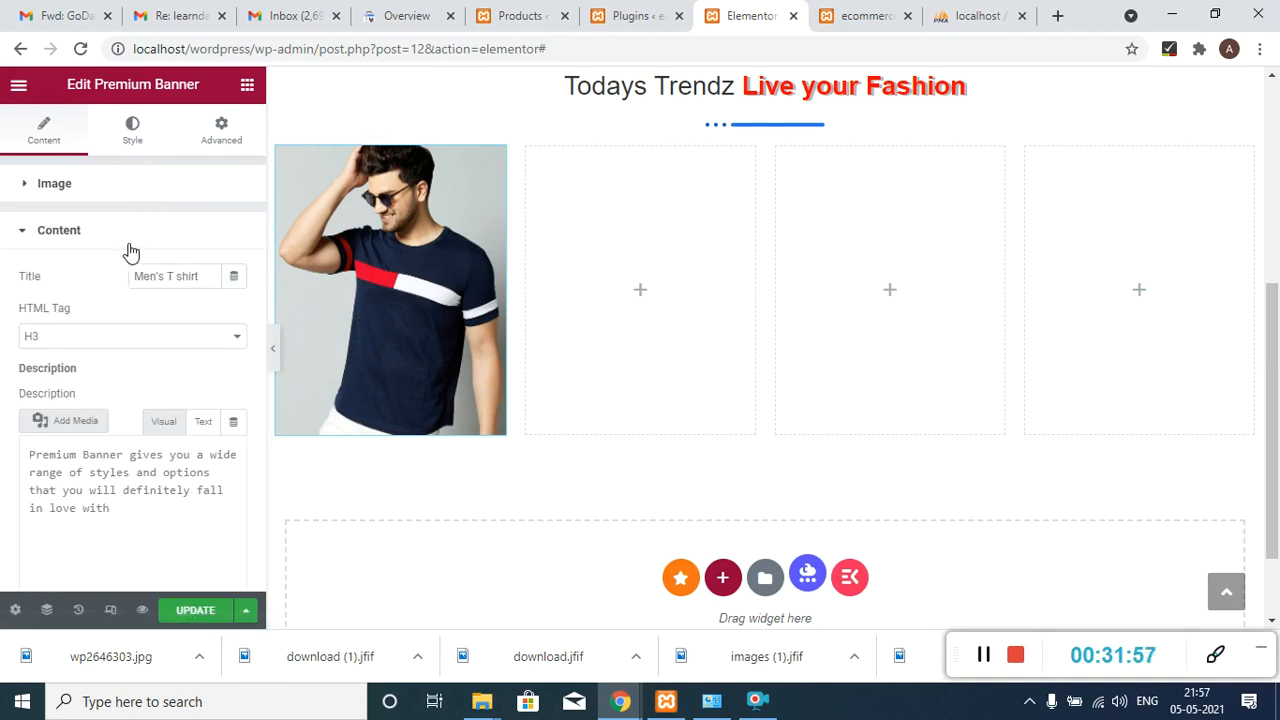
triple_click(171, 535)
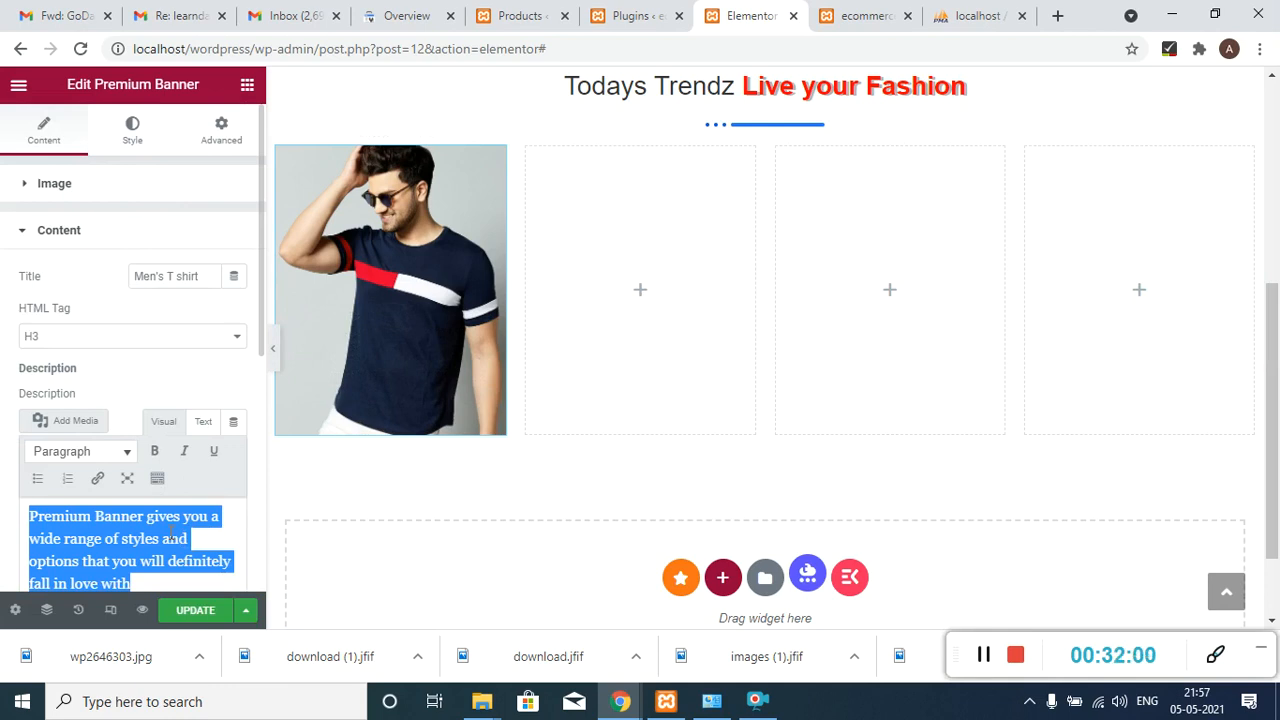
key("BackSpace")
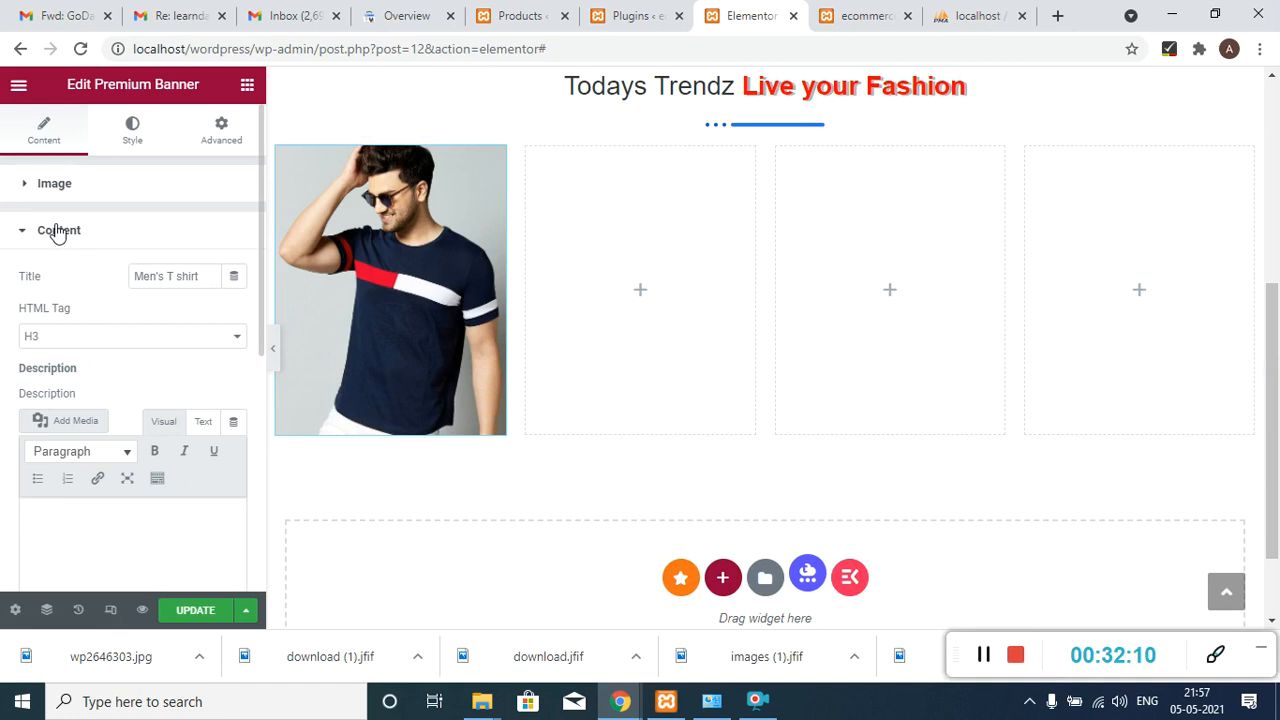
- Set the background colour of the banner's title to red #F80000
left_click(133, 140)
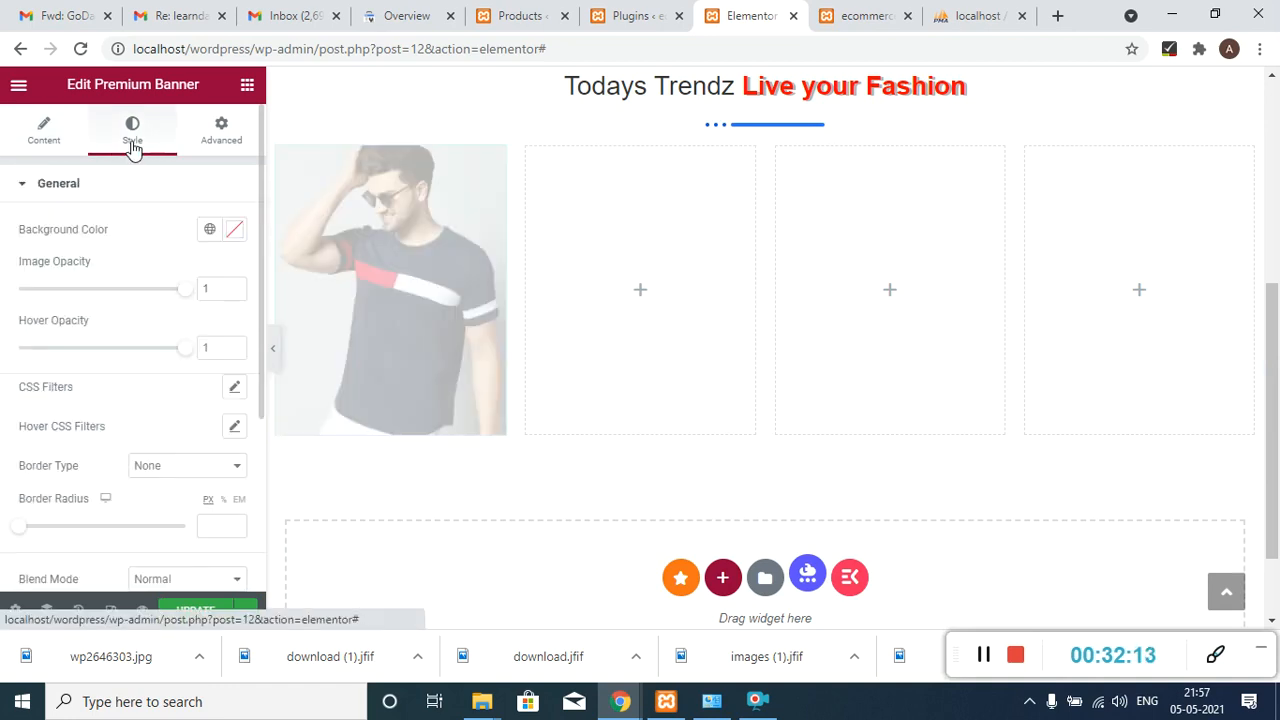
left_click(75, 188)
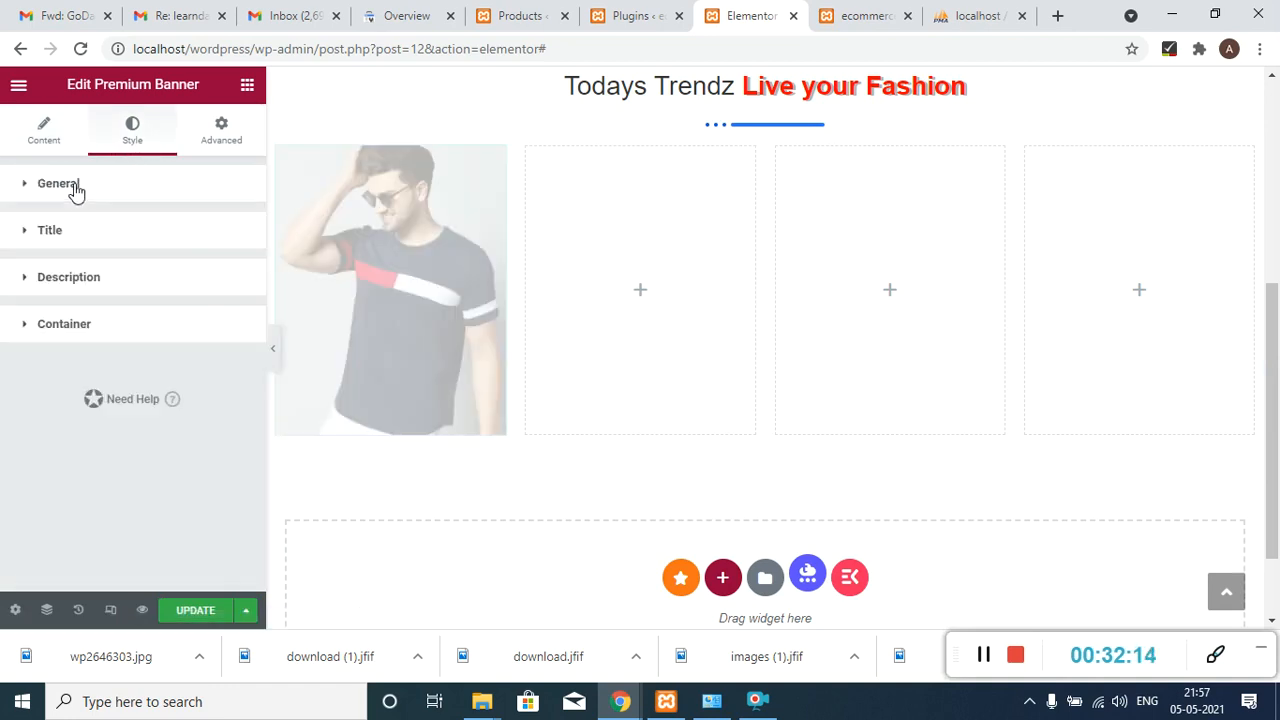
left_click(96, 242)
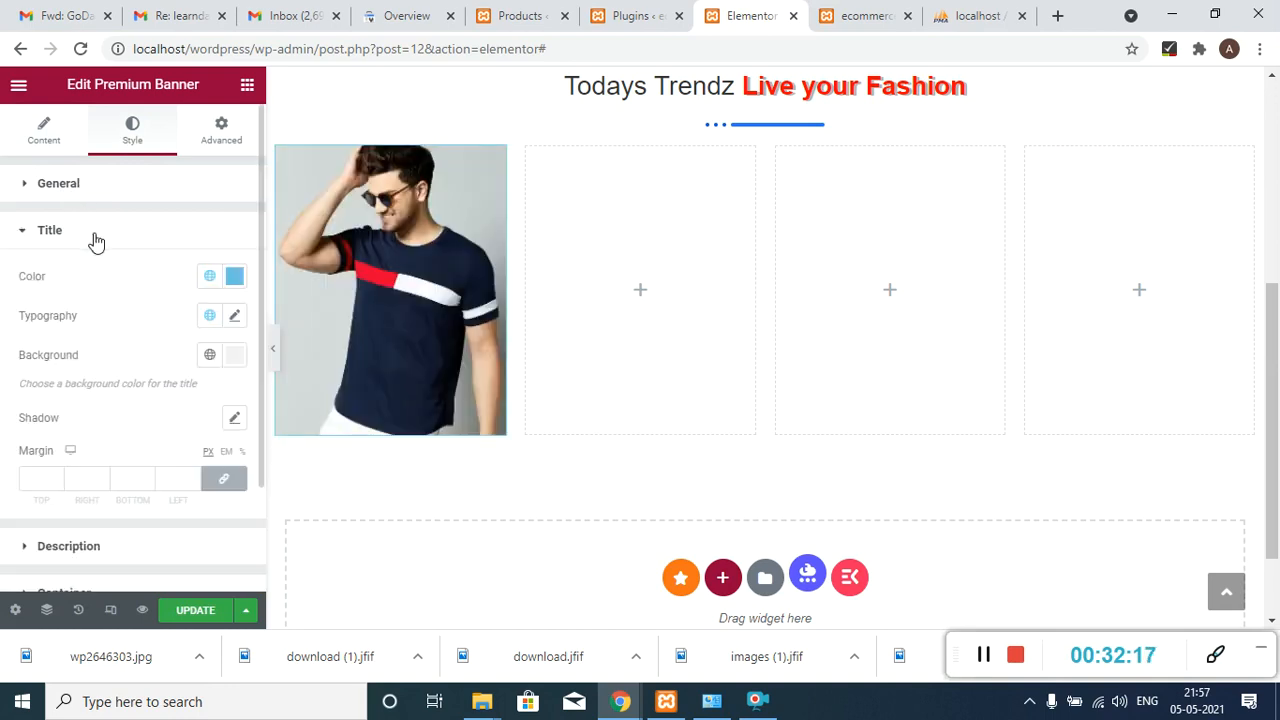
left_click(231, 356)
left_click_drag(466, 273, 496, 260)
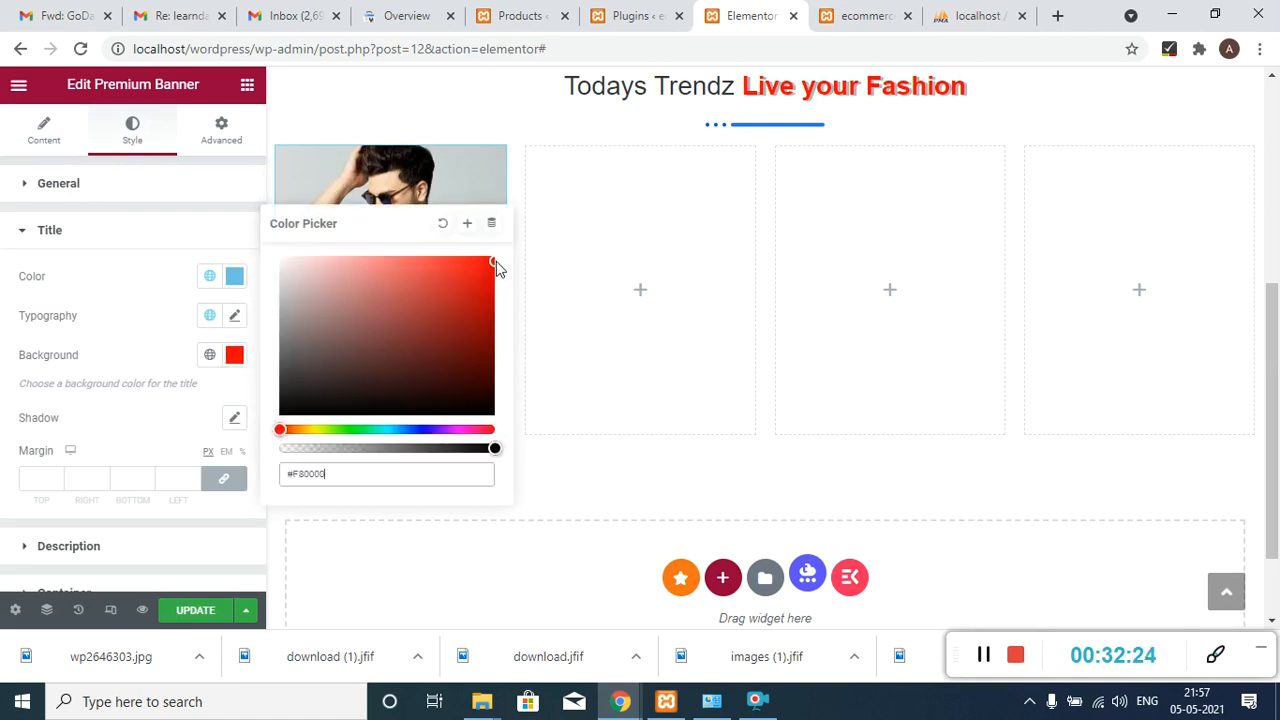
left_click(238, 370)
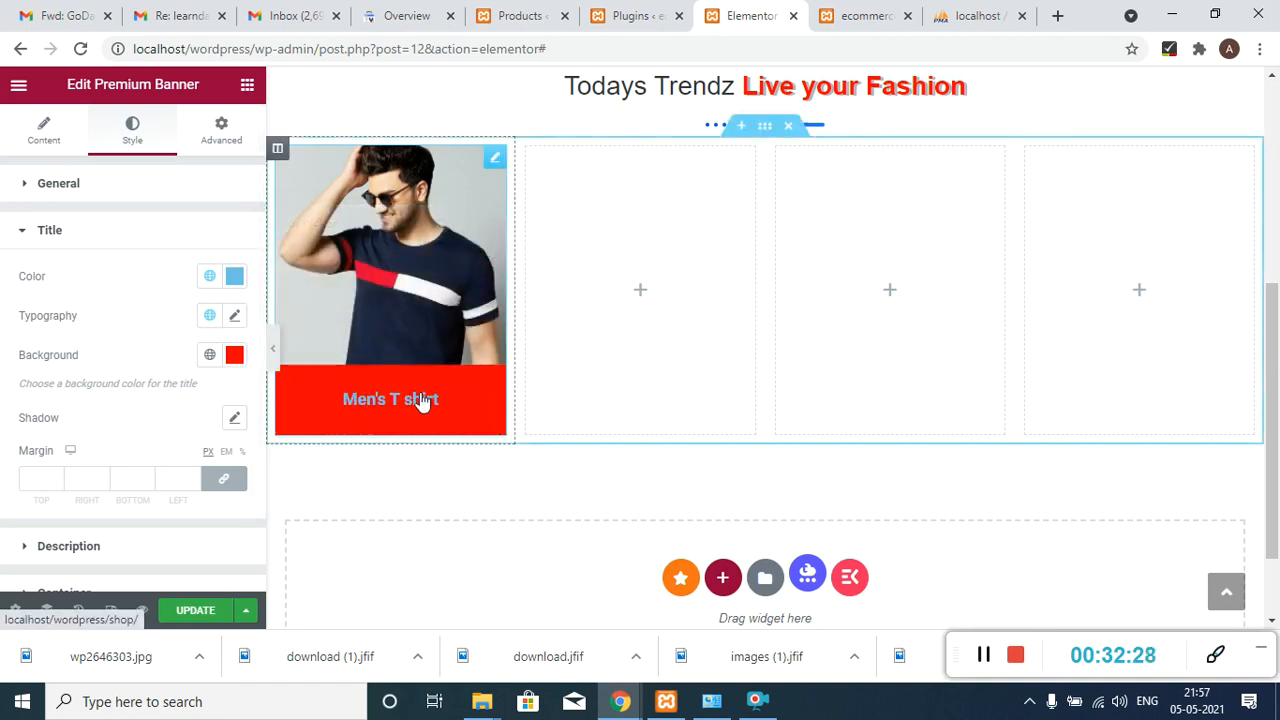
- Set the text colour of the banner's title to white #FFFFFF
left_click(234, 277)
left_click_drag(247, 360, 130, 342)
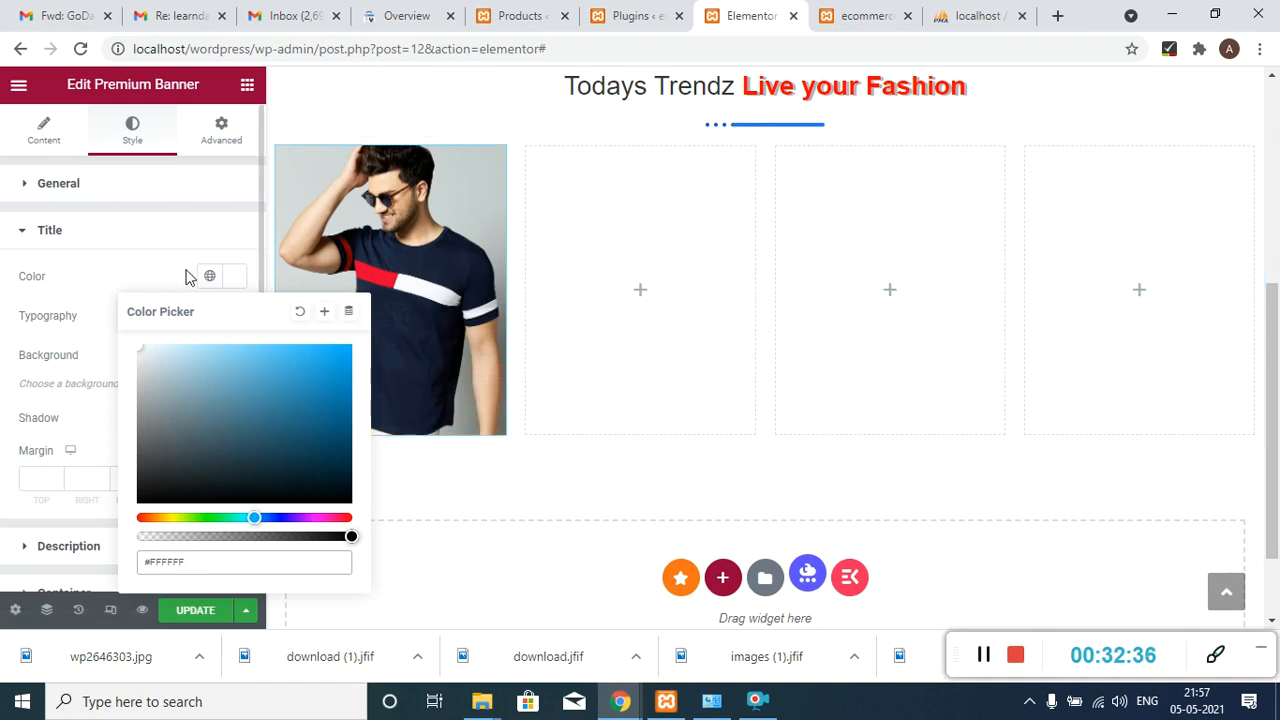
left_click(235, 280)
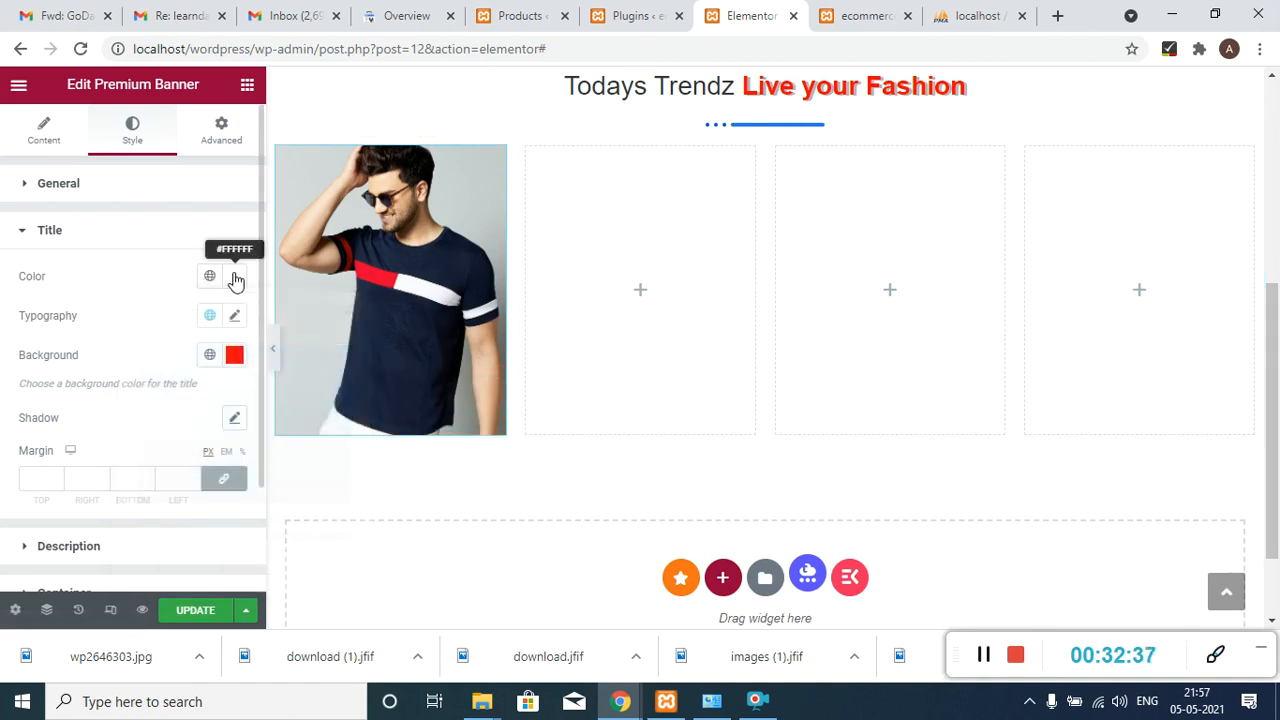
- Try a title shadow with blur 5 and colour rgba(17, 16, 16, 0.81), and reset the shadow settings
left_click(234, 420)
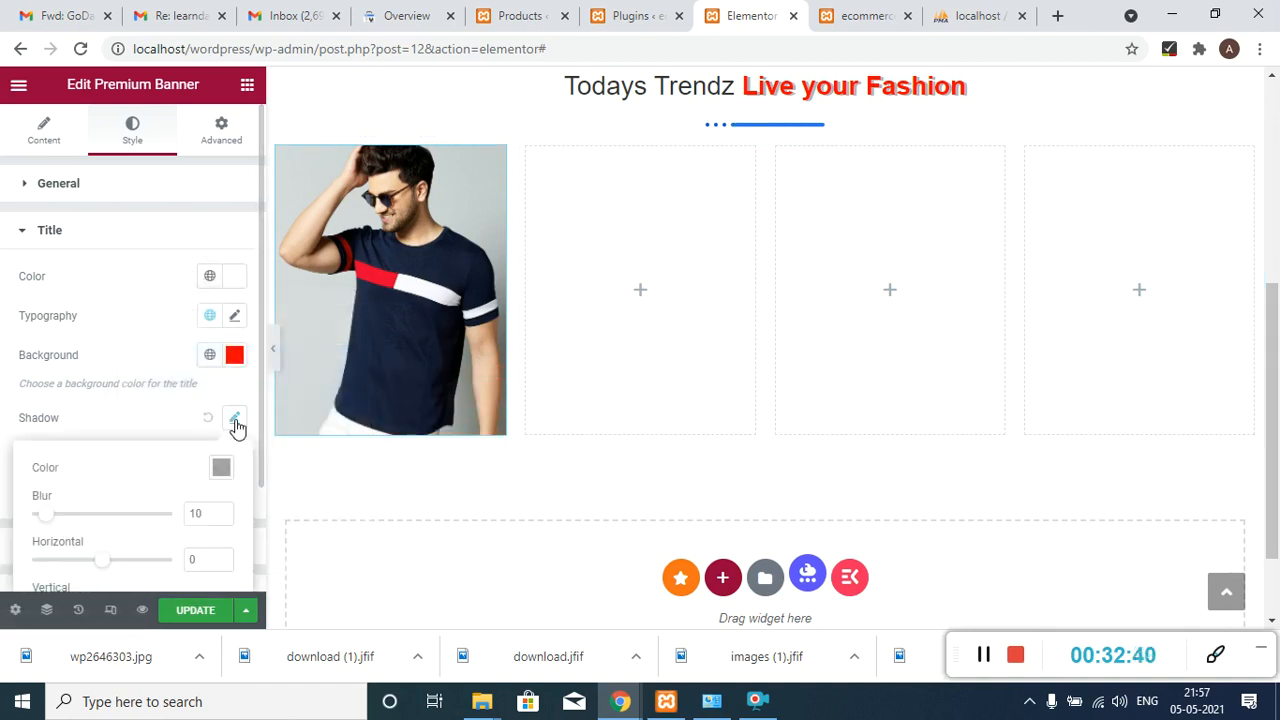
mouse_move(365, 400)
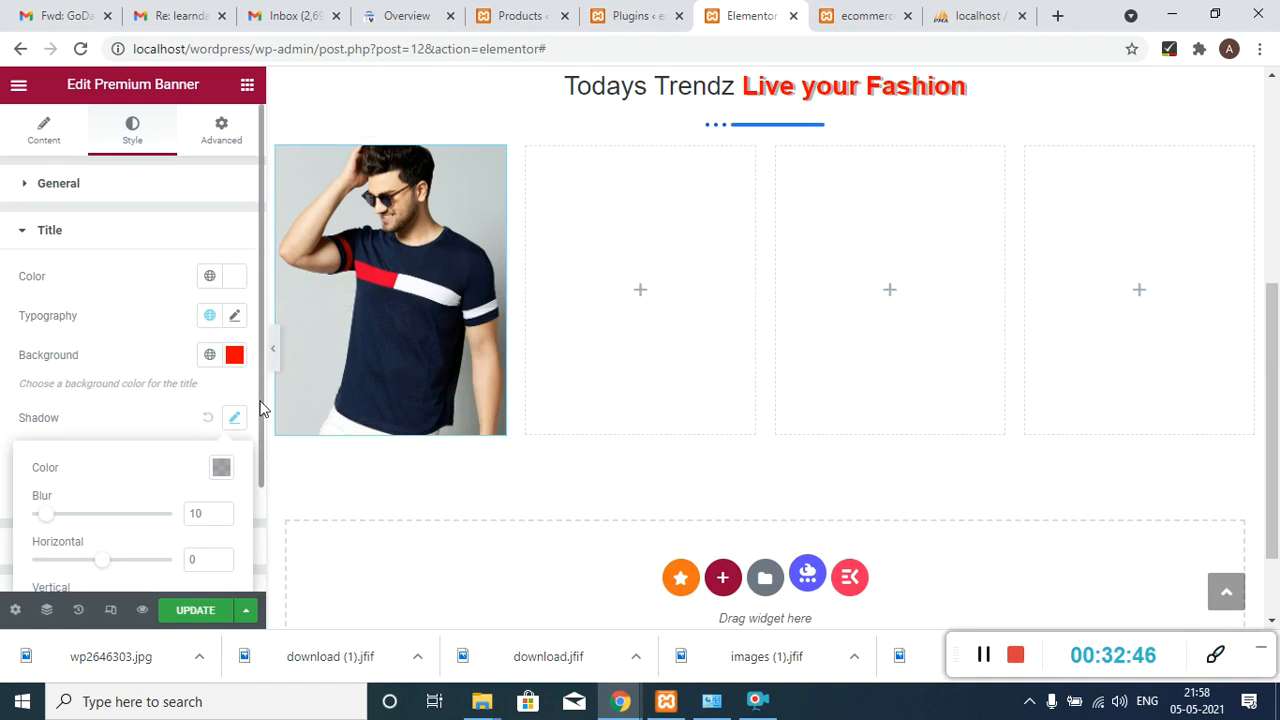
scroll(261, 448, "down", 1)
left_click_drag(261, 448, 231, 496)
scroll(235, 493, "up", 2)
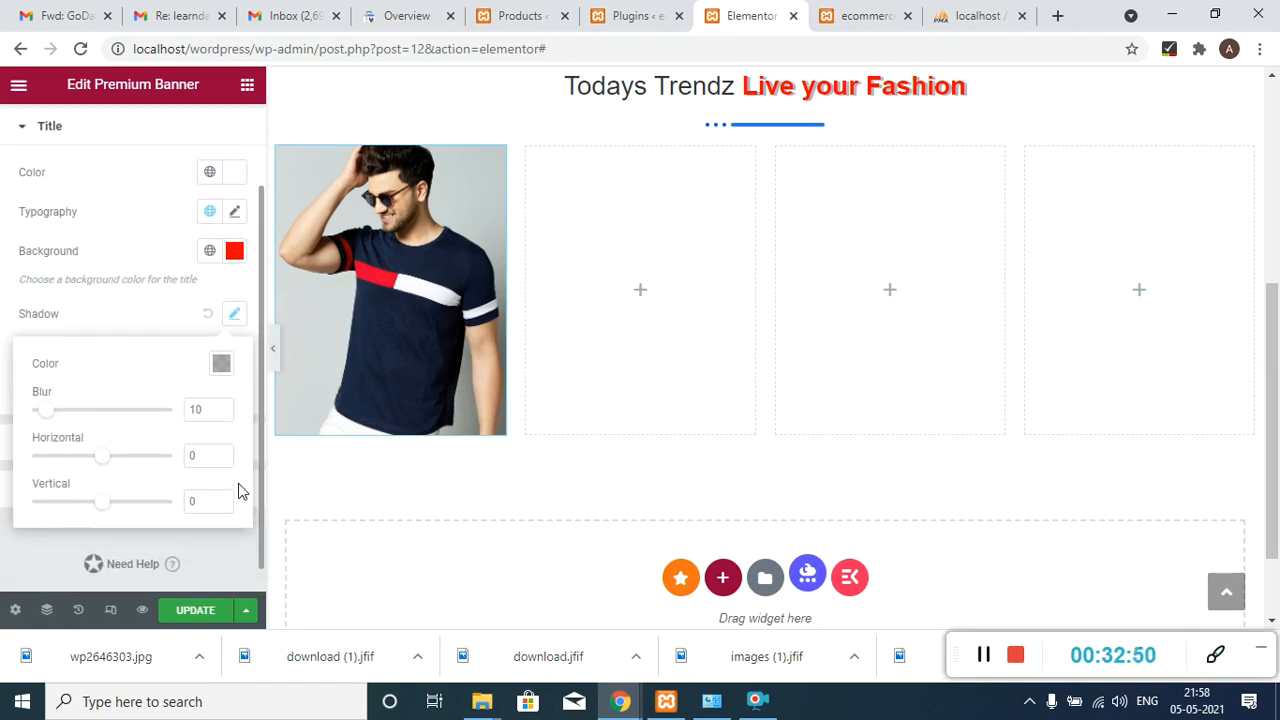
left_click_drag(43, 417, 40, 415)
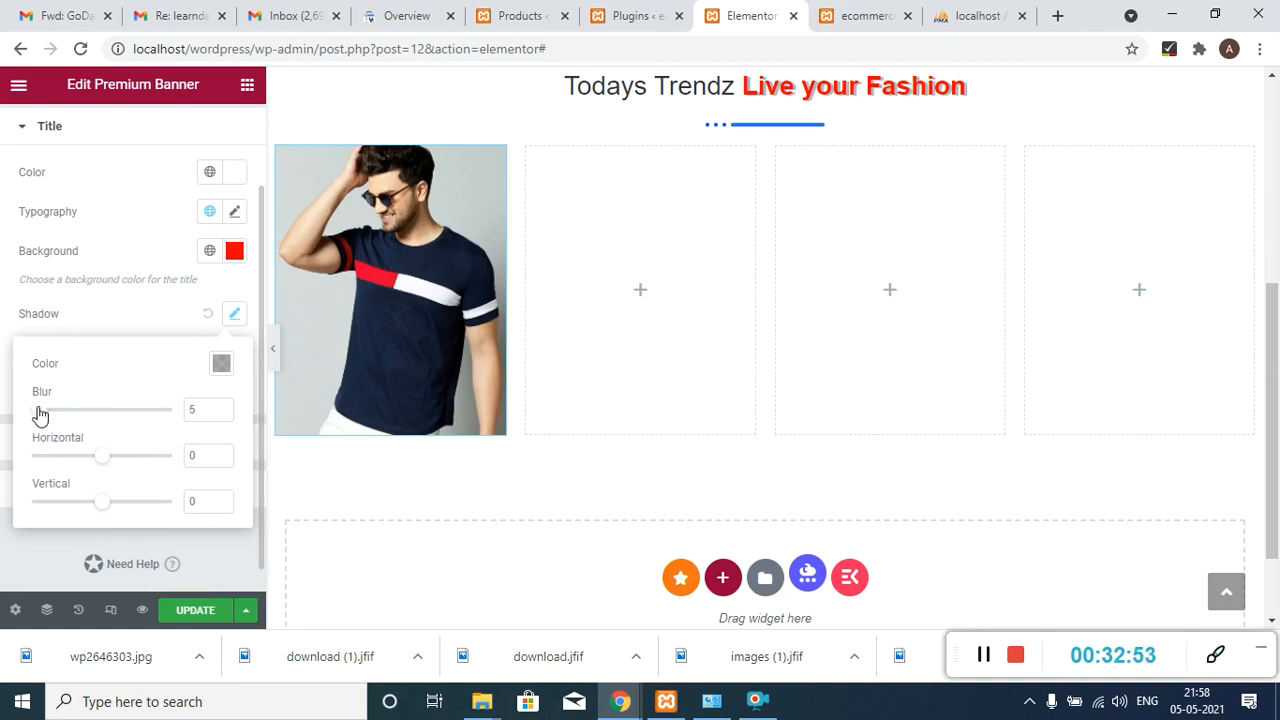
left_click(221, 366)
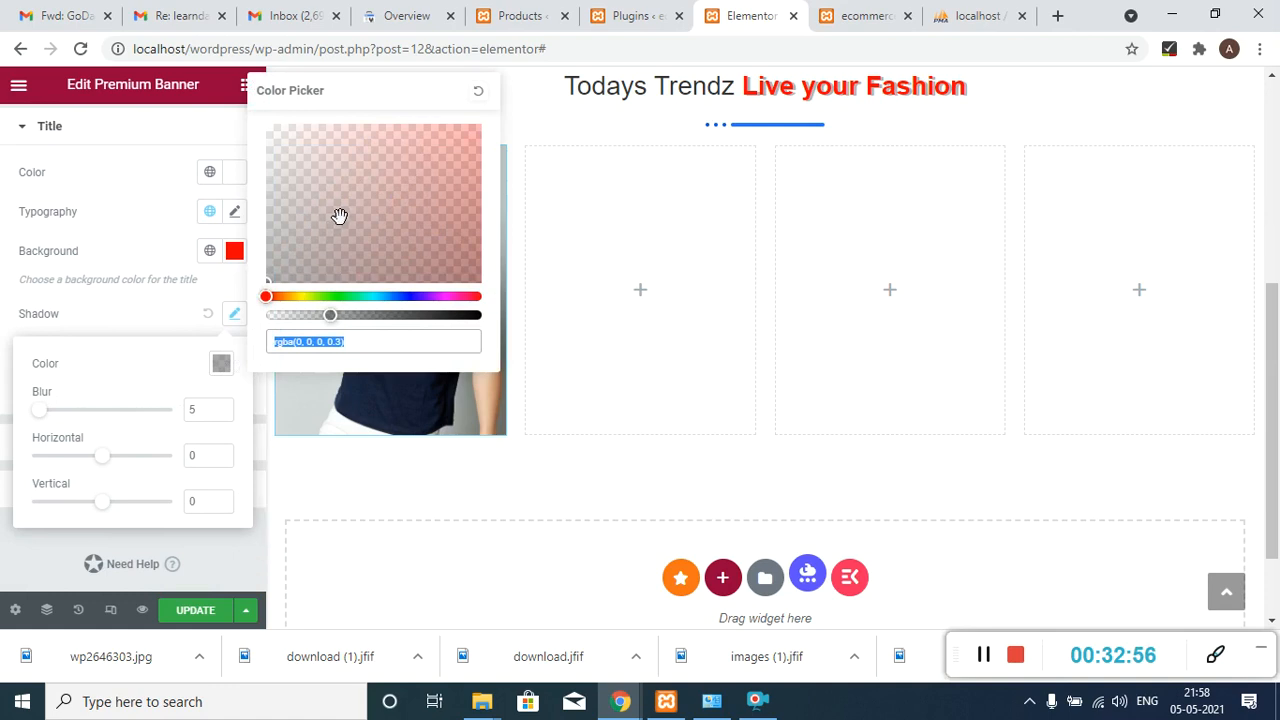
left_click_drag(331, 317, 441, 315)
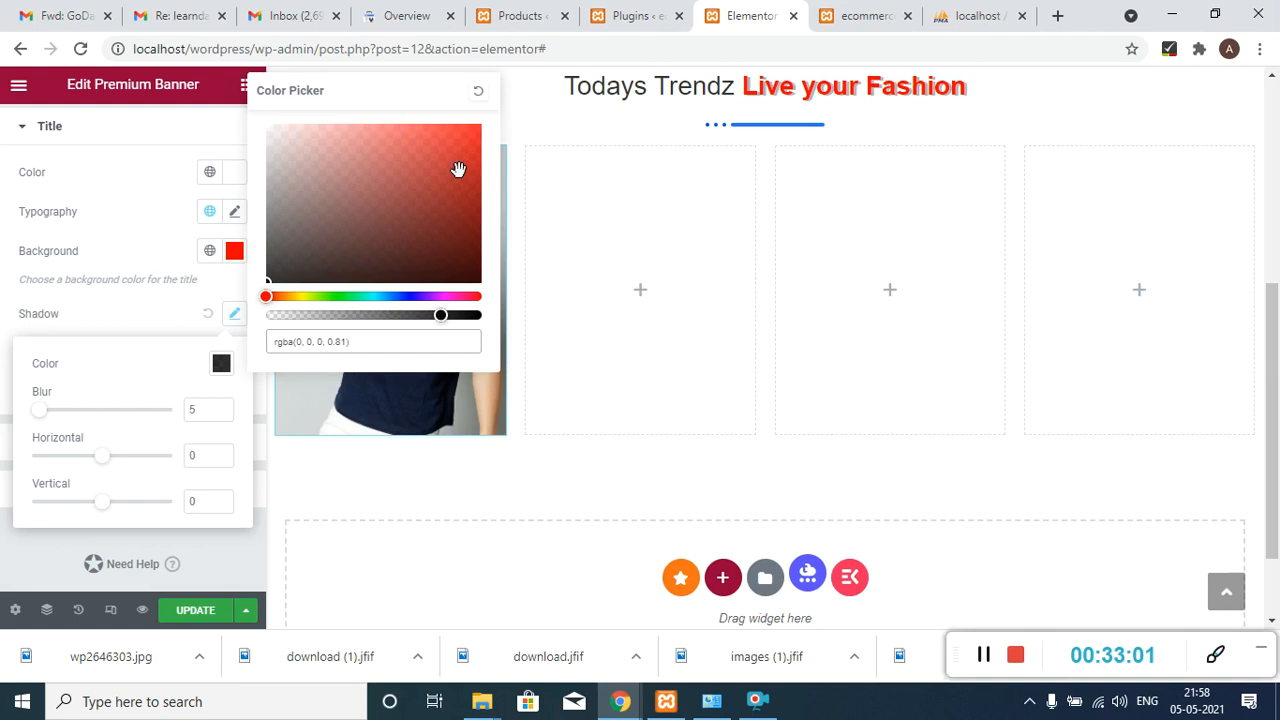
left_click(282, 274)
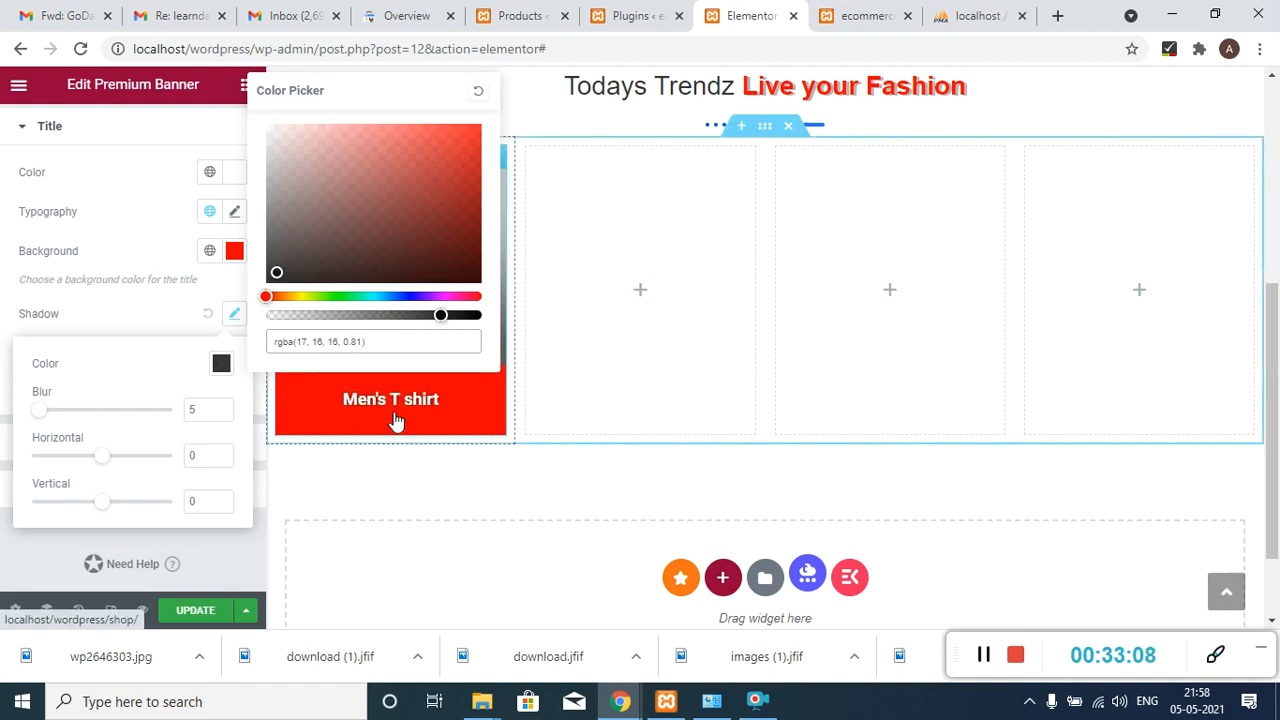
left_click(137, 317)
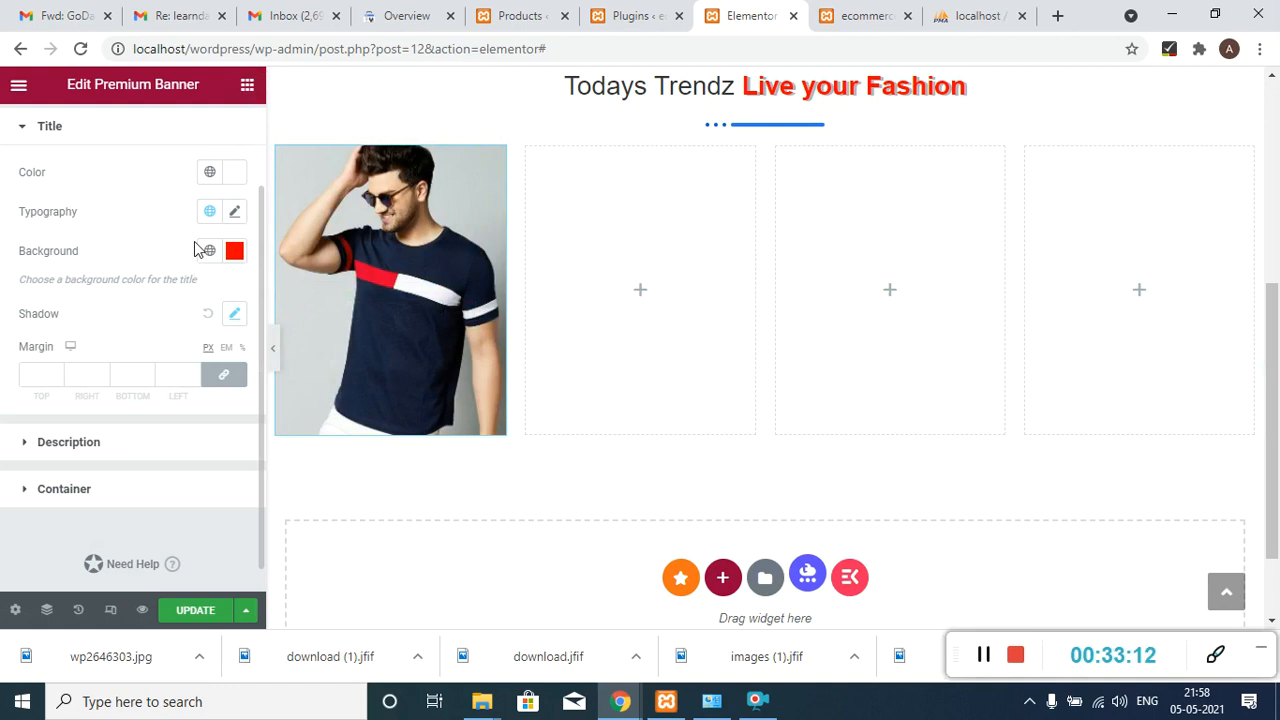
left_click(208, 314)
left_click(134, 443)
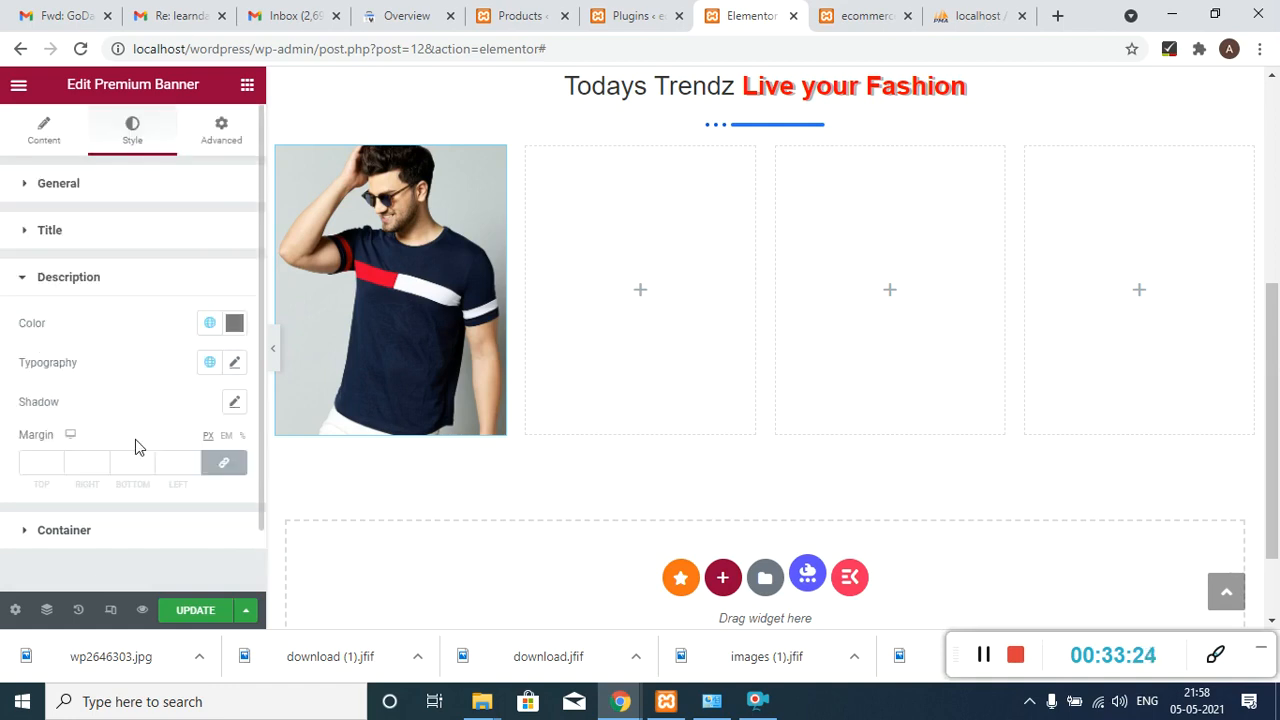
left_click(80, 291)
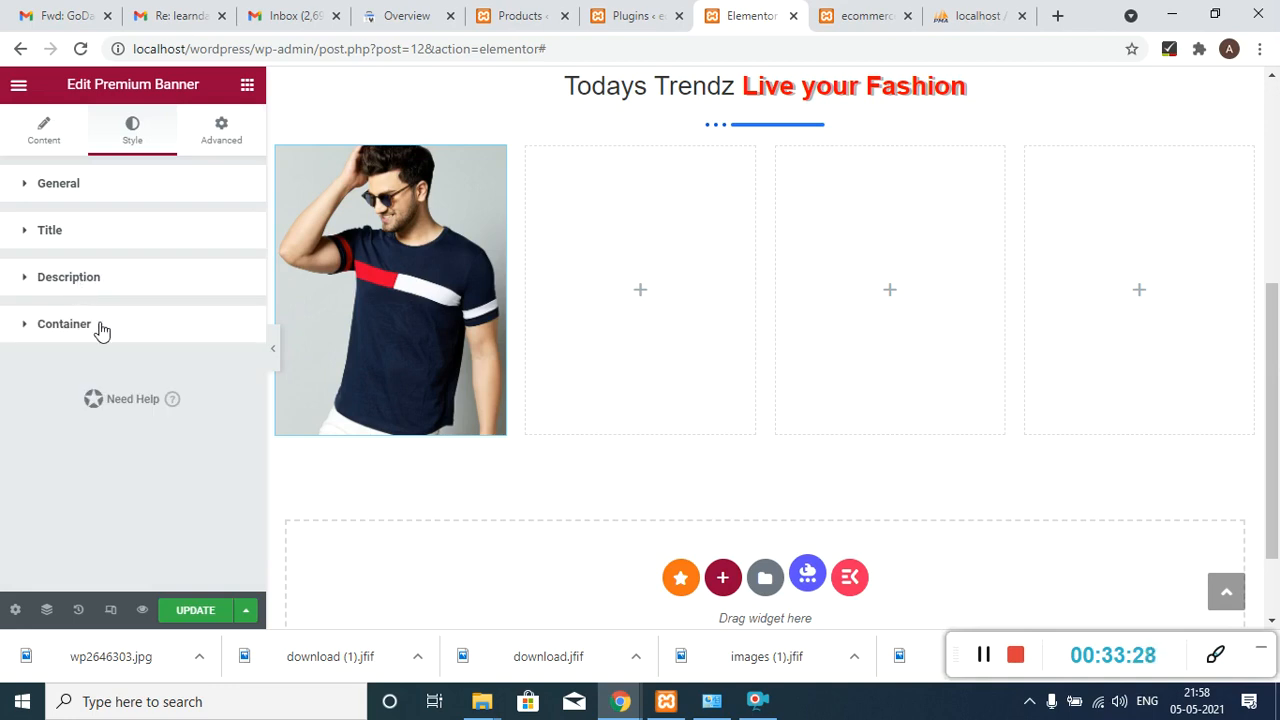
left_click(101, 331)
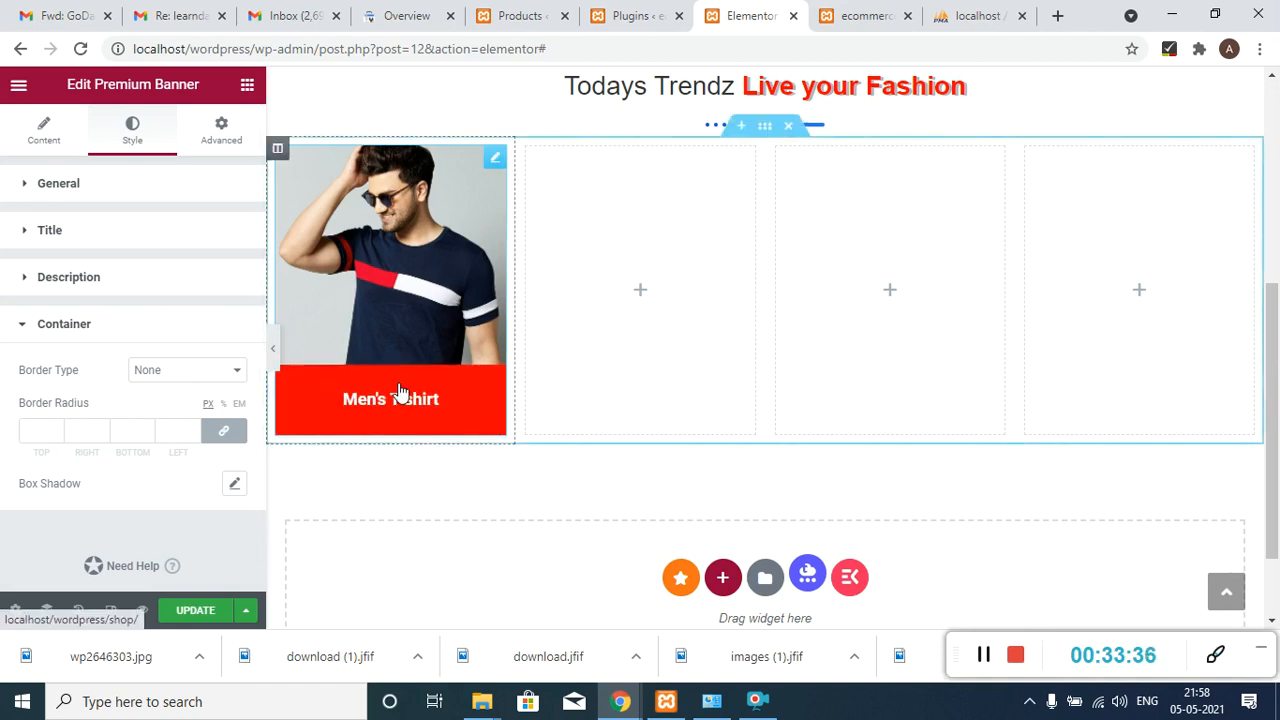
- Copy the Men's T shirt banner and paste it into each of the three empty columns beside it
right_click(397, 205)
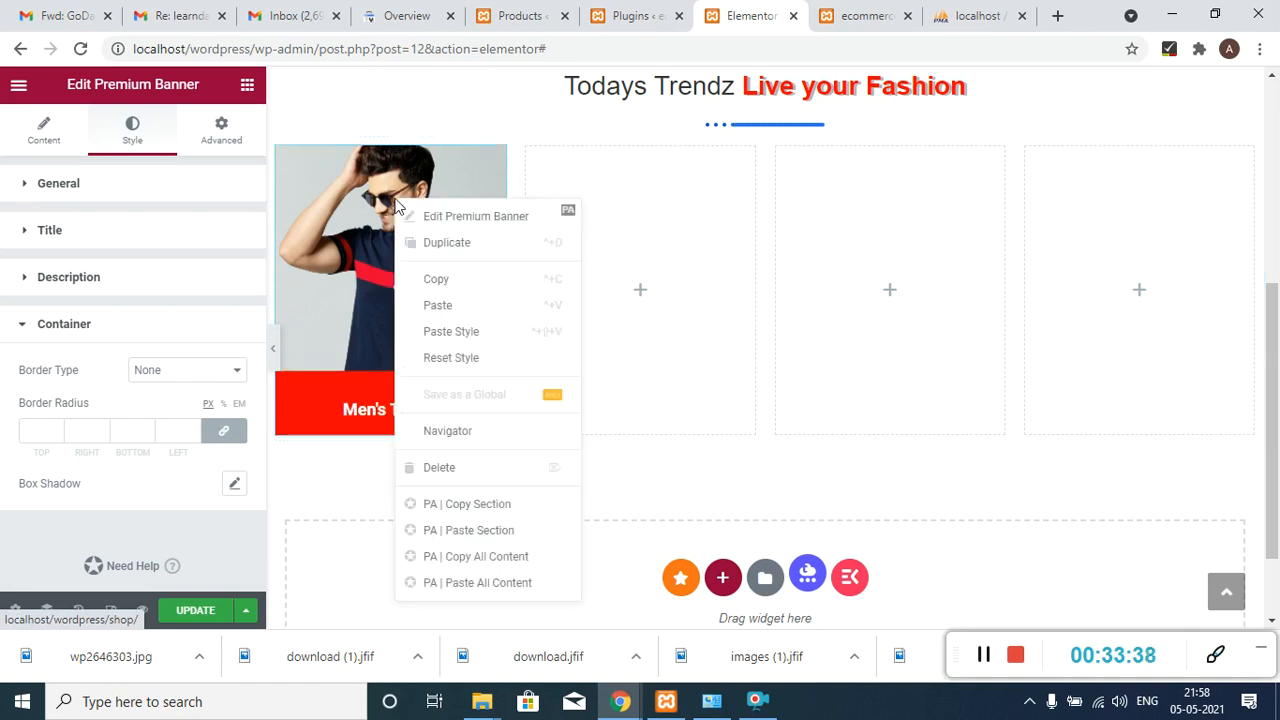
left_click(430, 278)
right_click(584, 242)
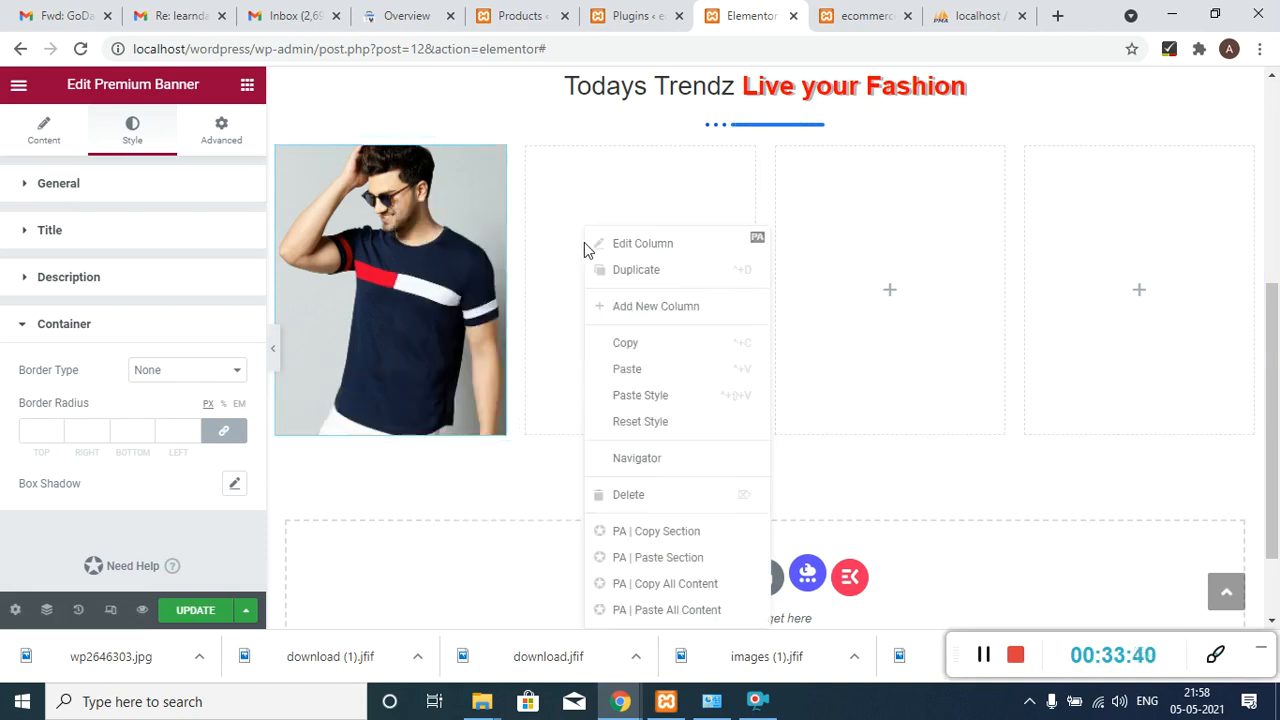
left_click(632, 372)
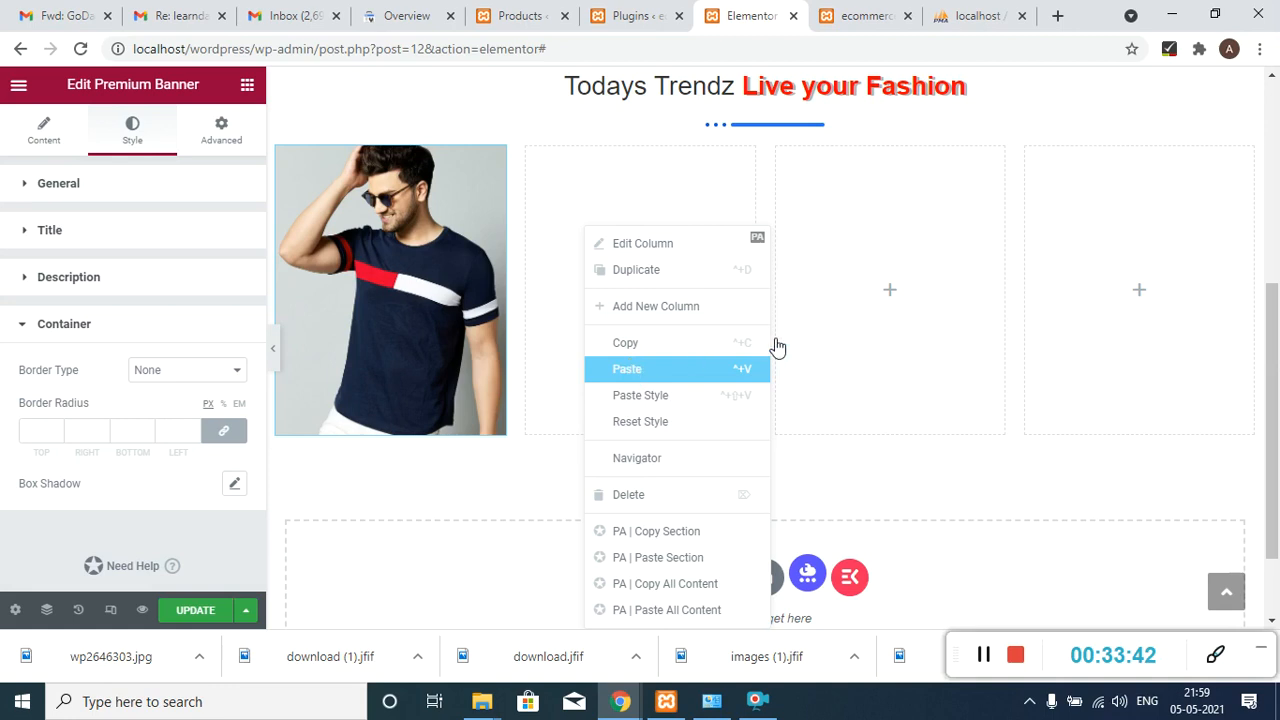
right_click(842, 254)
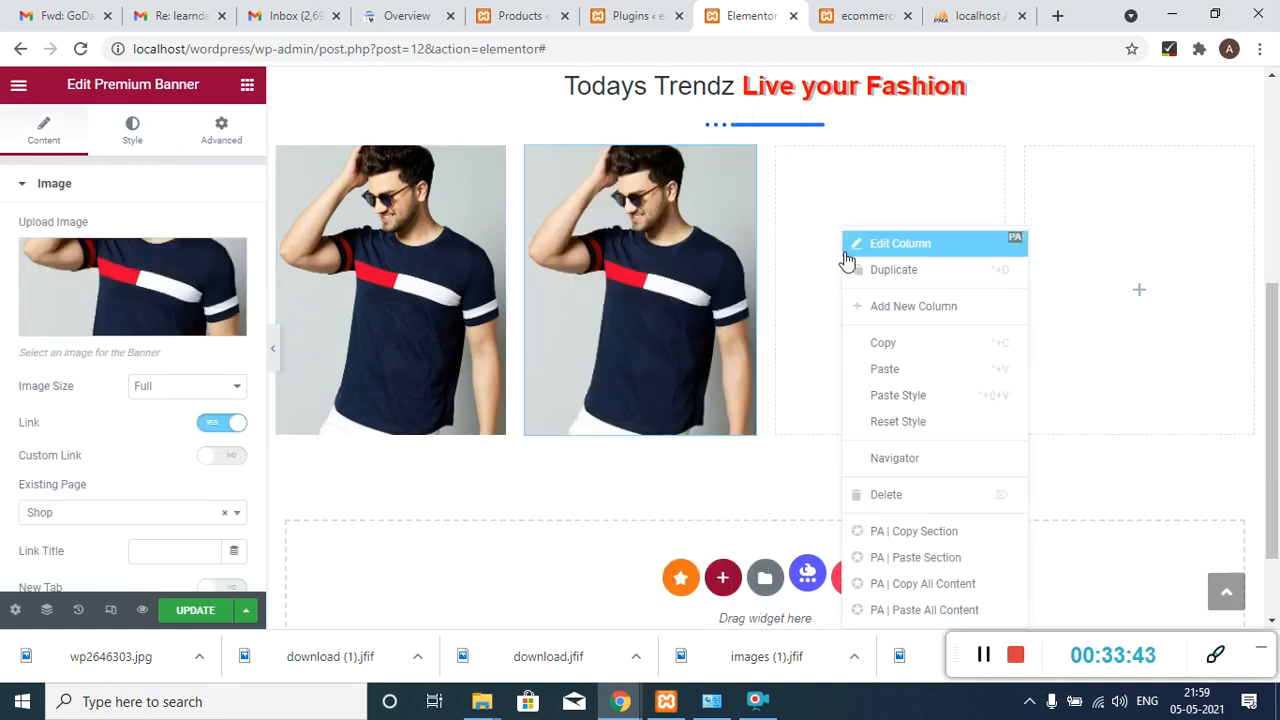
left_click(885, 370)
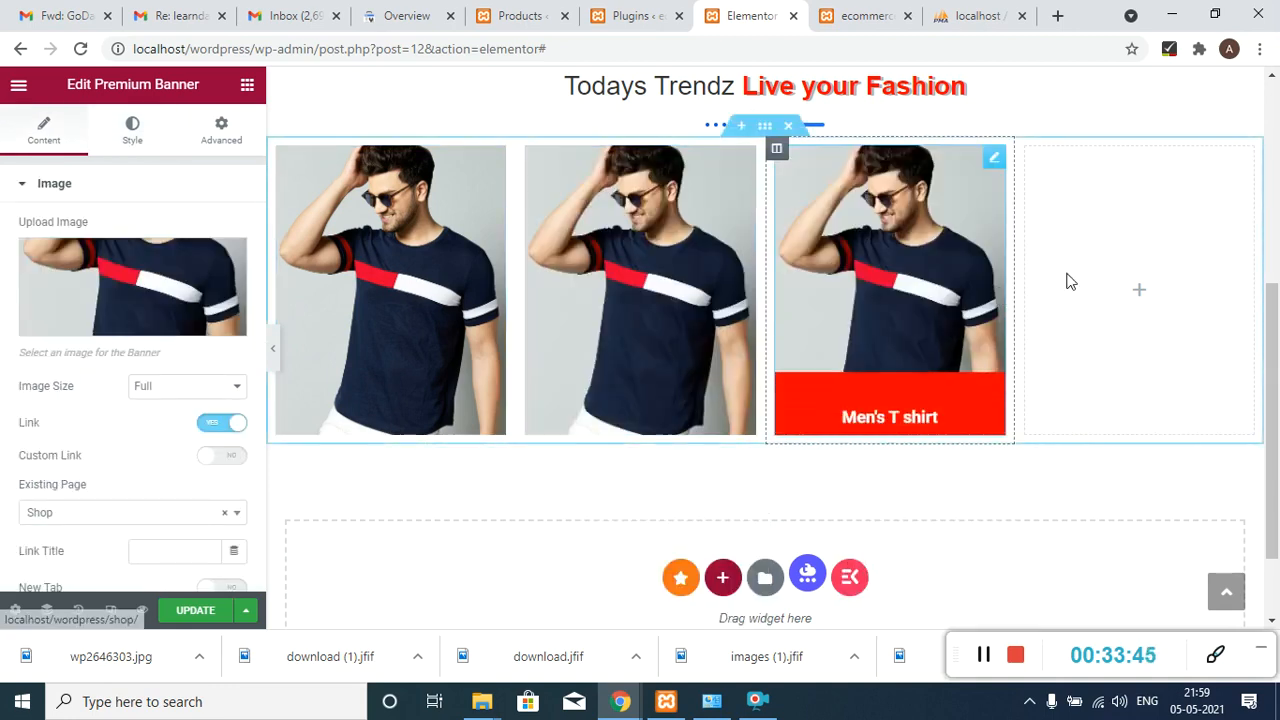
right_click(1086, 211)
left_click(1129, 360)
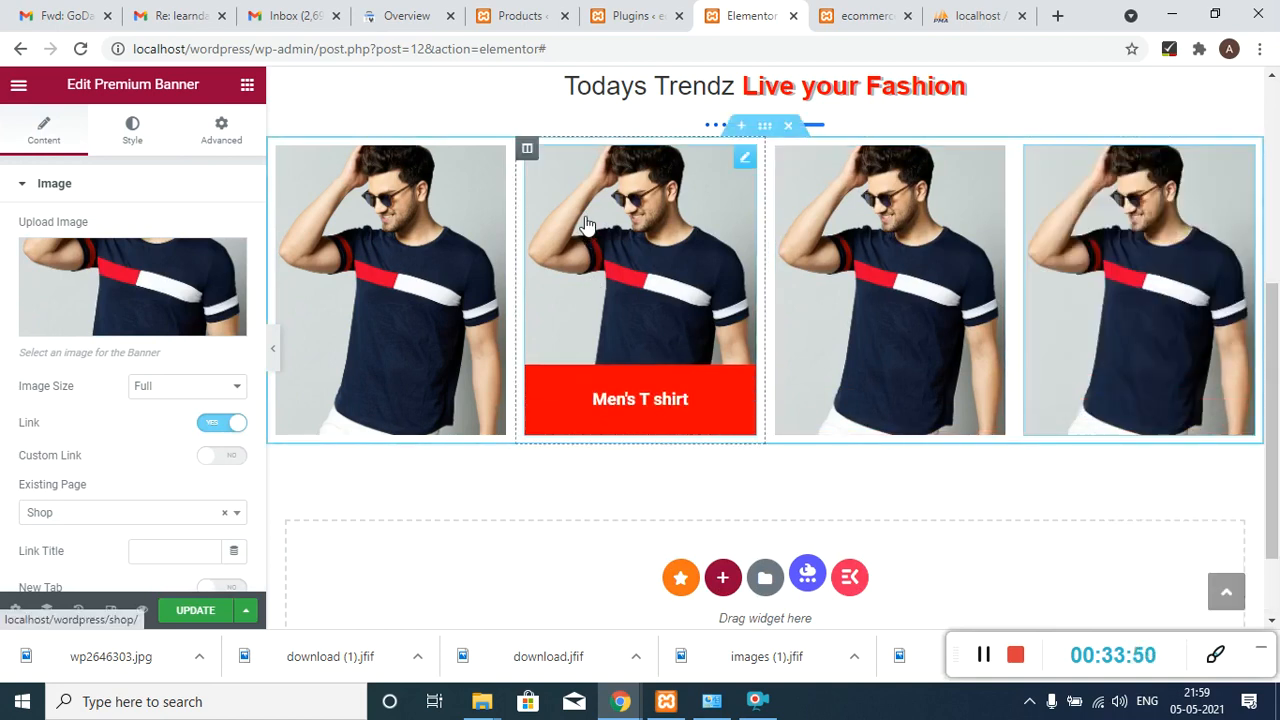
- Replace the second column banner's image with Colour-Block-Men_s-T-Shirt.jpg from the media library
left_click(625, 314)
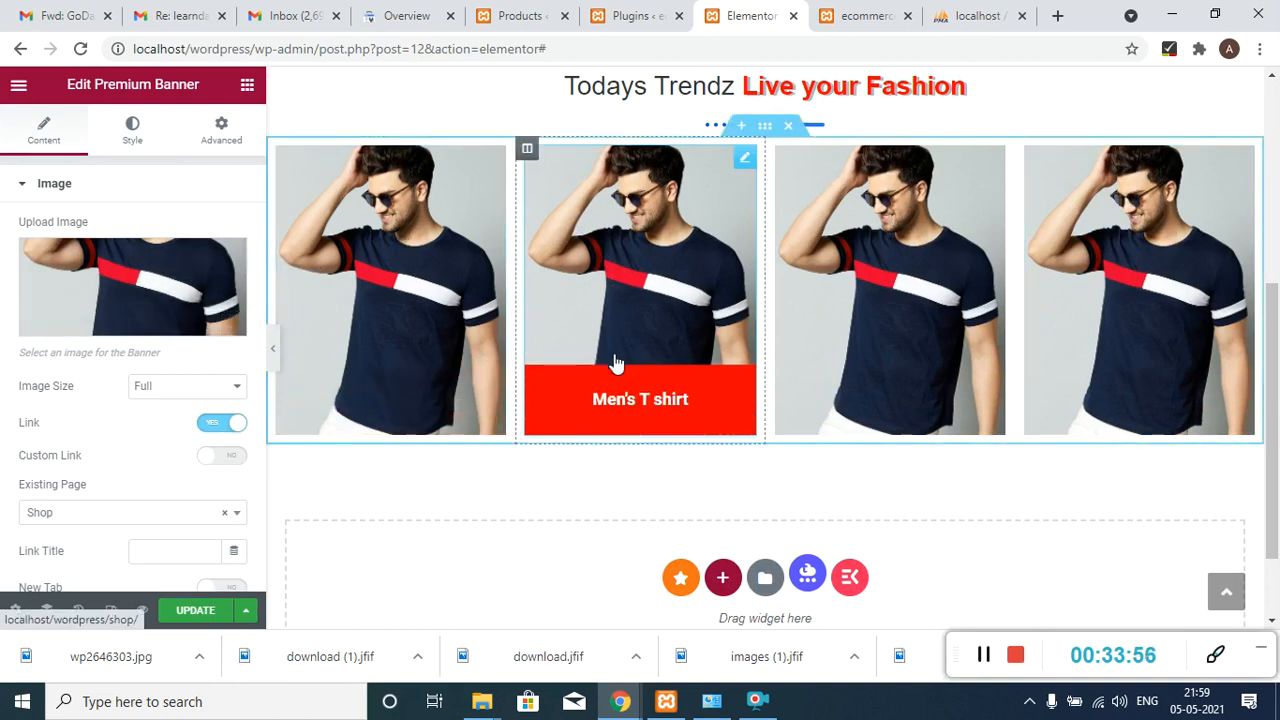
left_click(108, 293)
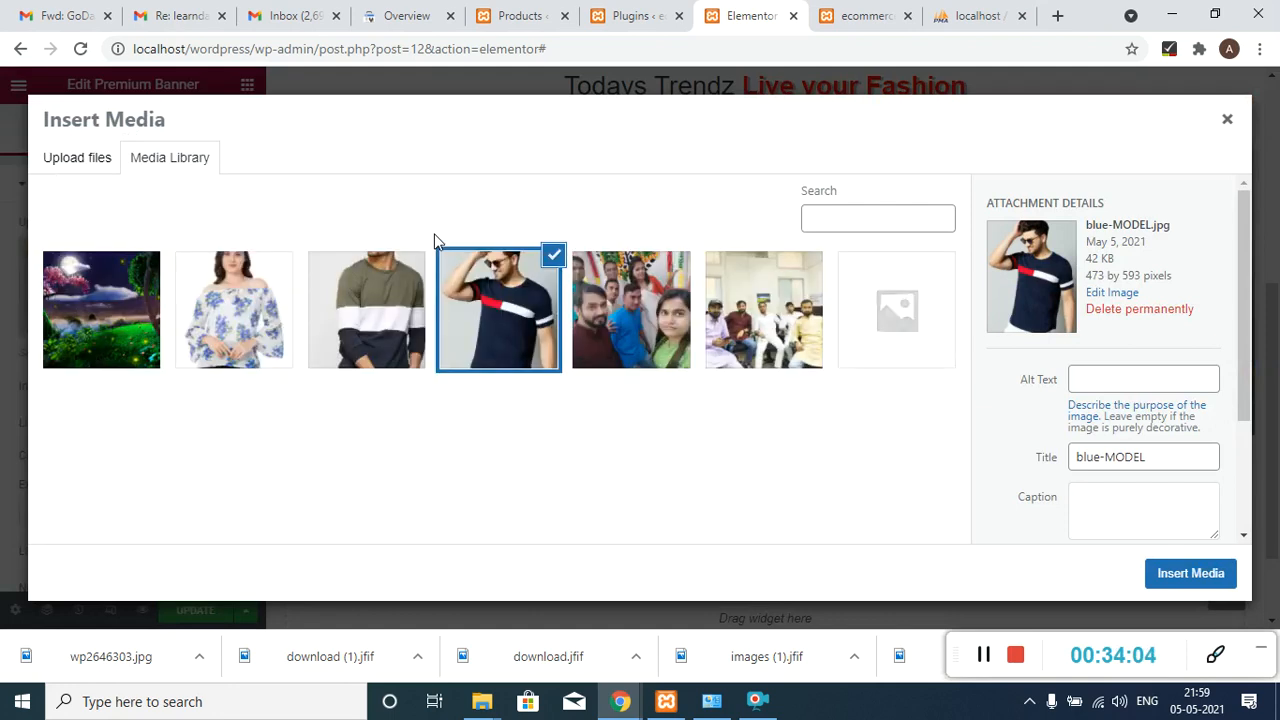
left_click(396, 285)
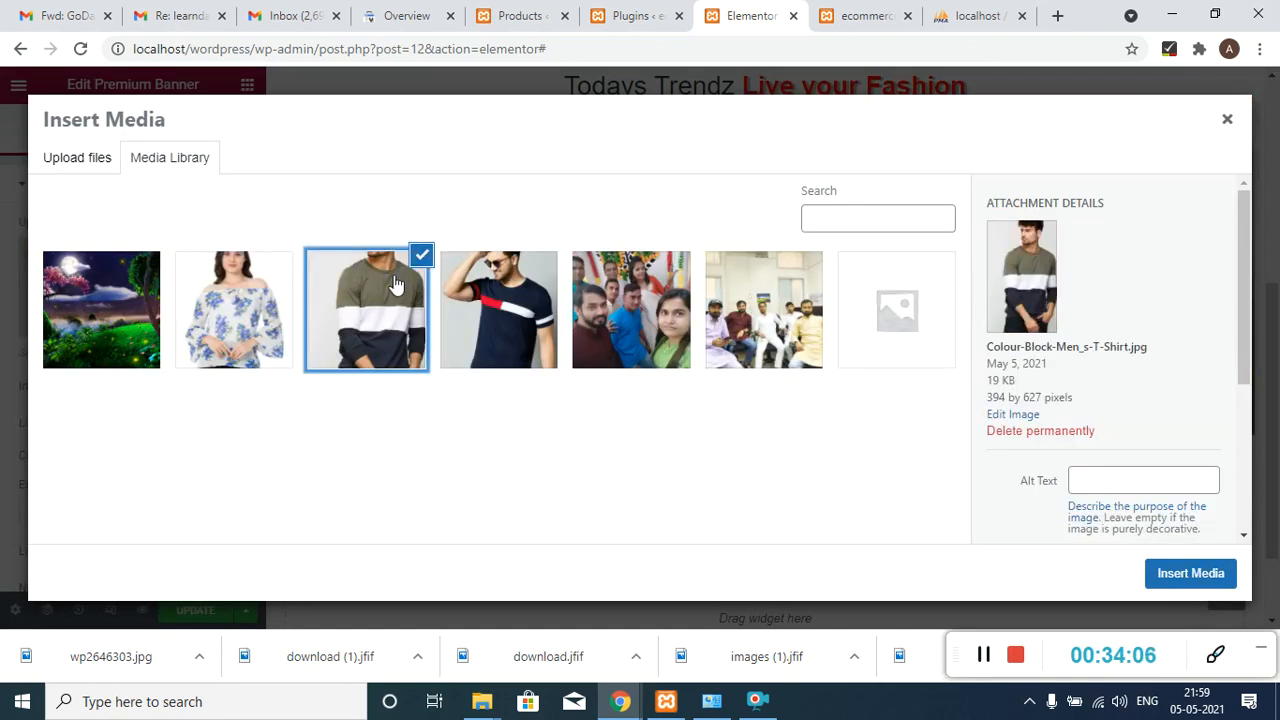
left_click(1192, 590)
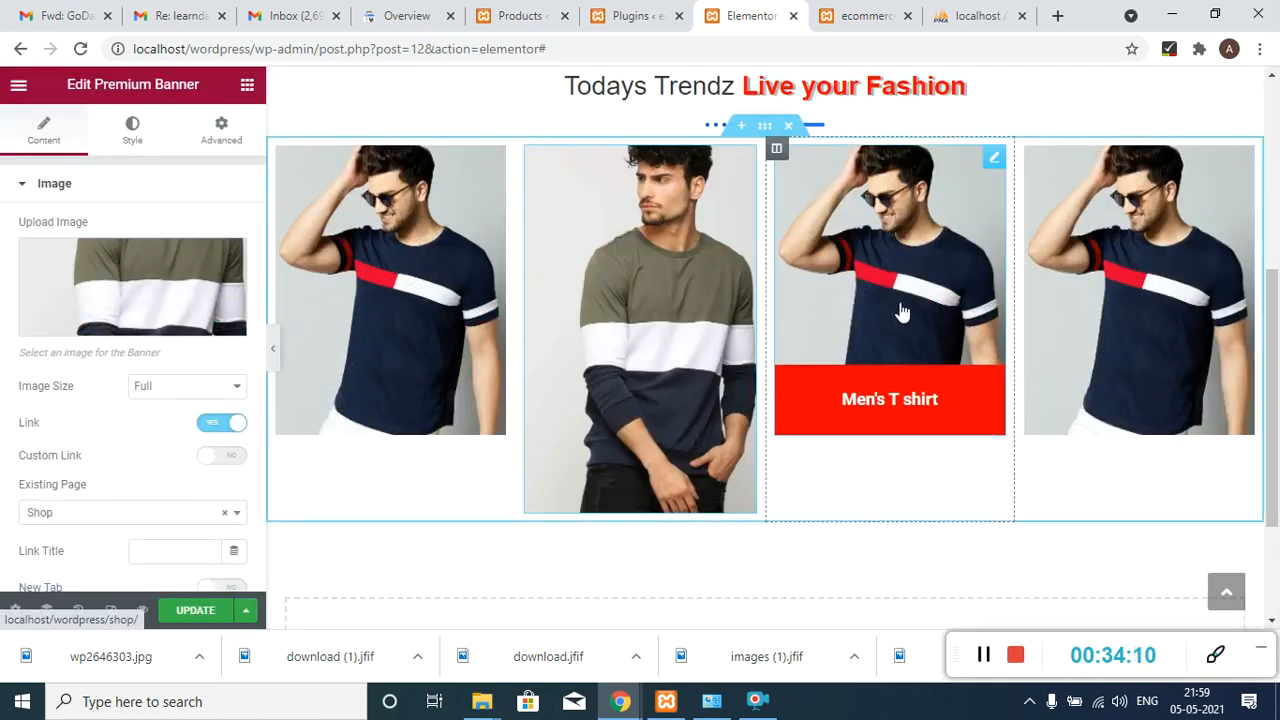
- Replace the third column banner's image with womens-top.jpg from the media library
left_click(898, 311)
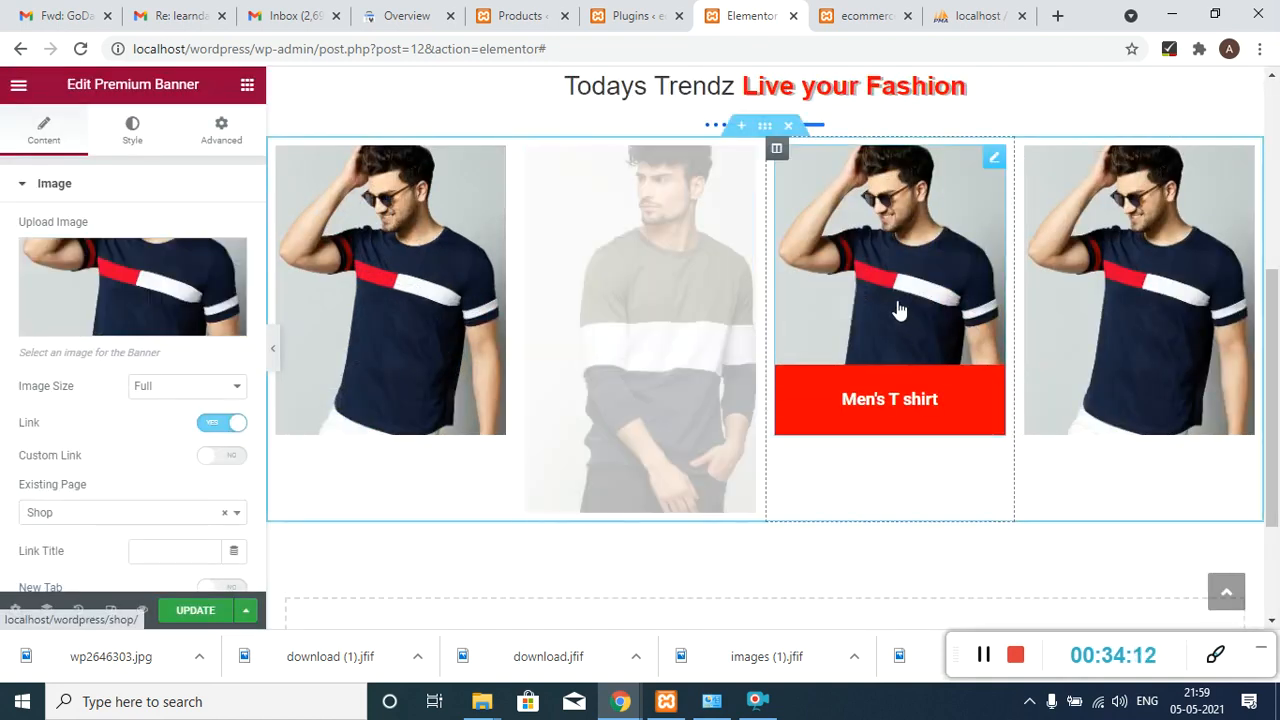
left_click(157, 265)
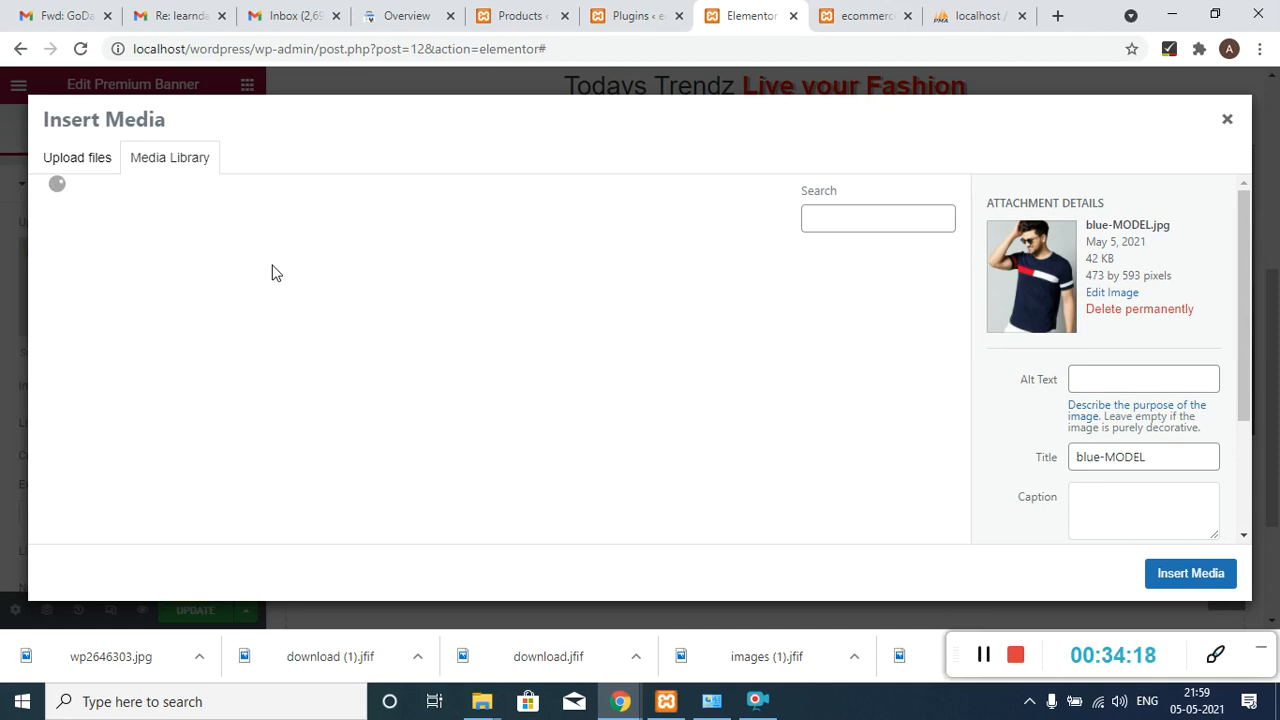
left_click(270, 279)
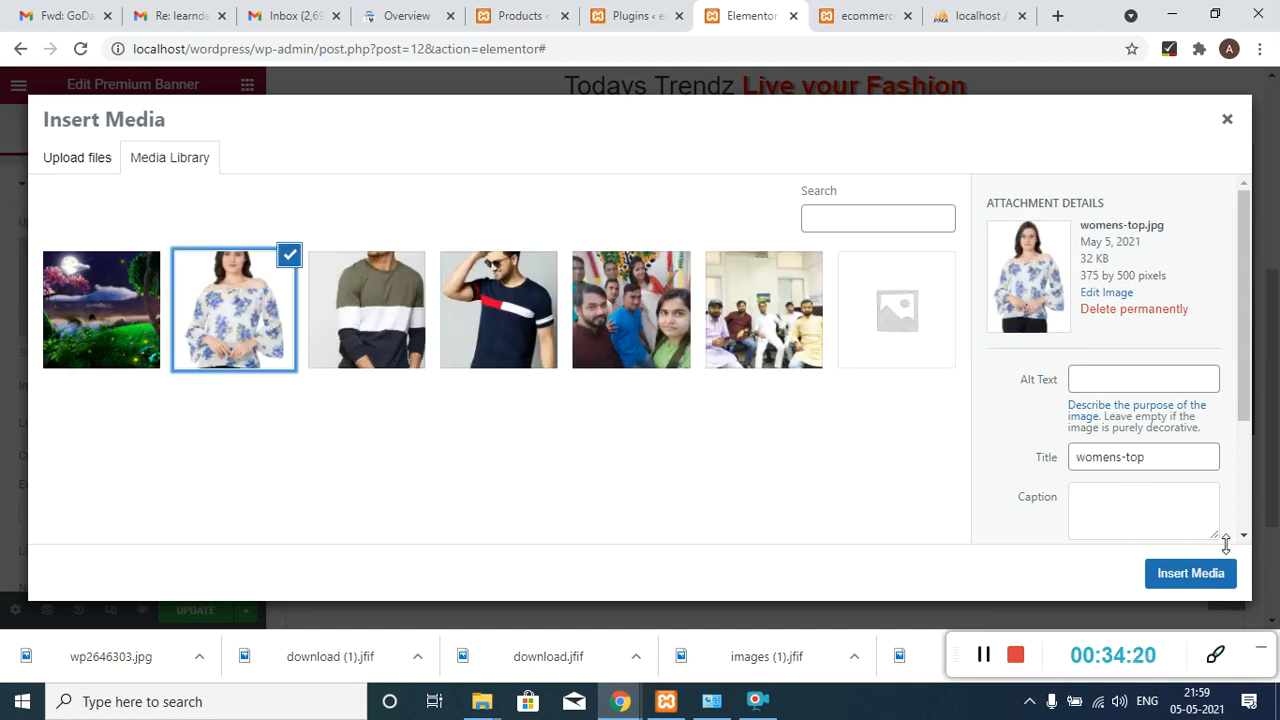
left_click(1214, 577)
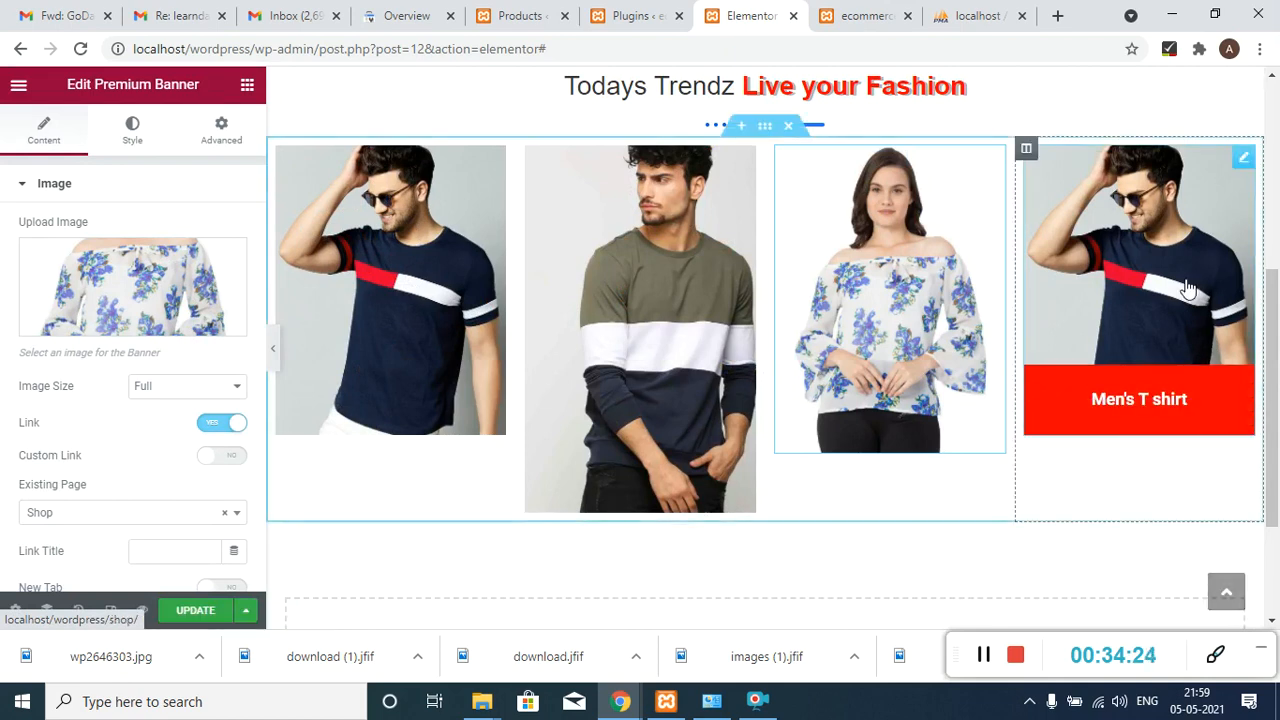
- Try the Custom image size on the second column banner and look through its remaining image settings
left_click(684, 318)
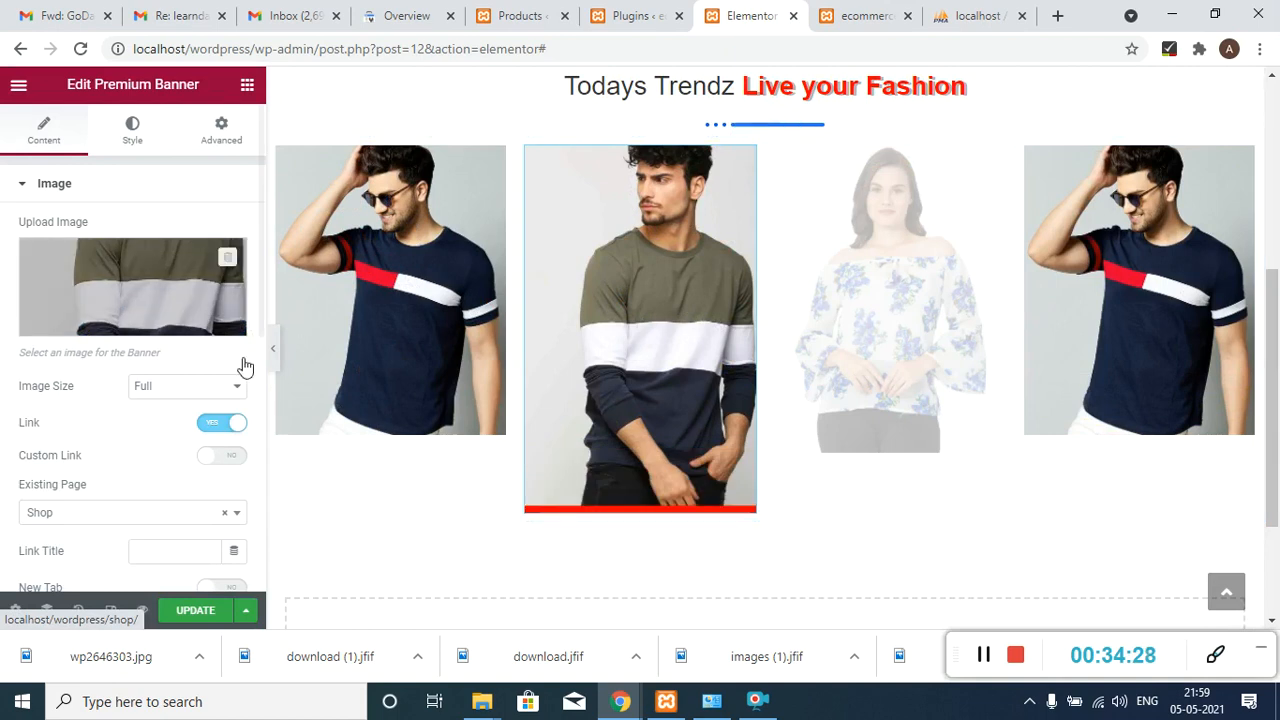
left_click(244, 393)
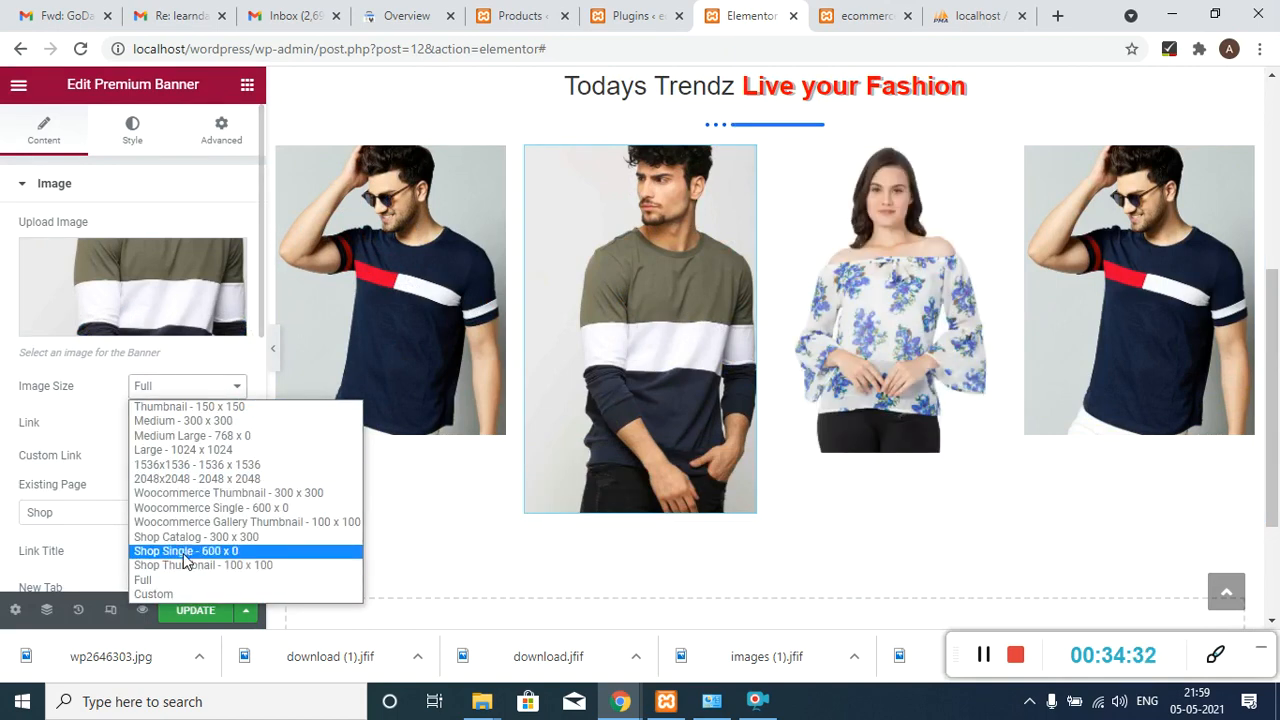
left_click(154, 594)
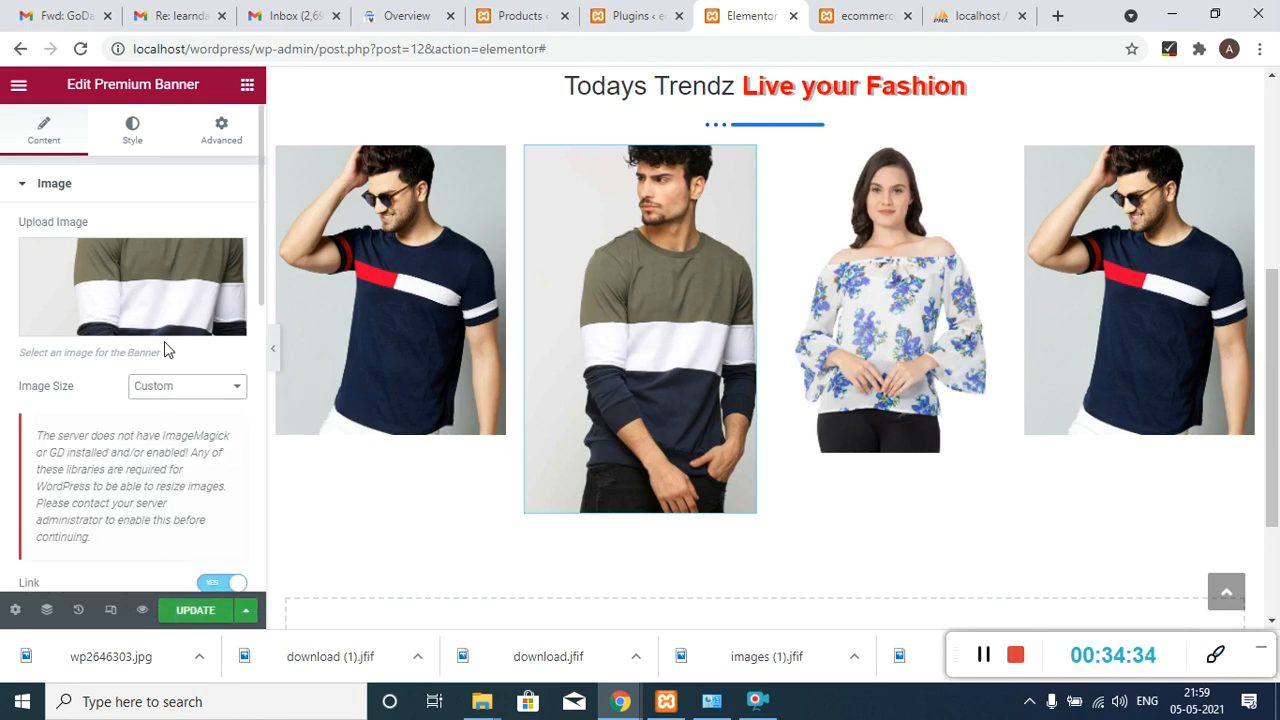
left_click_drag(263, 286, 258, 355)
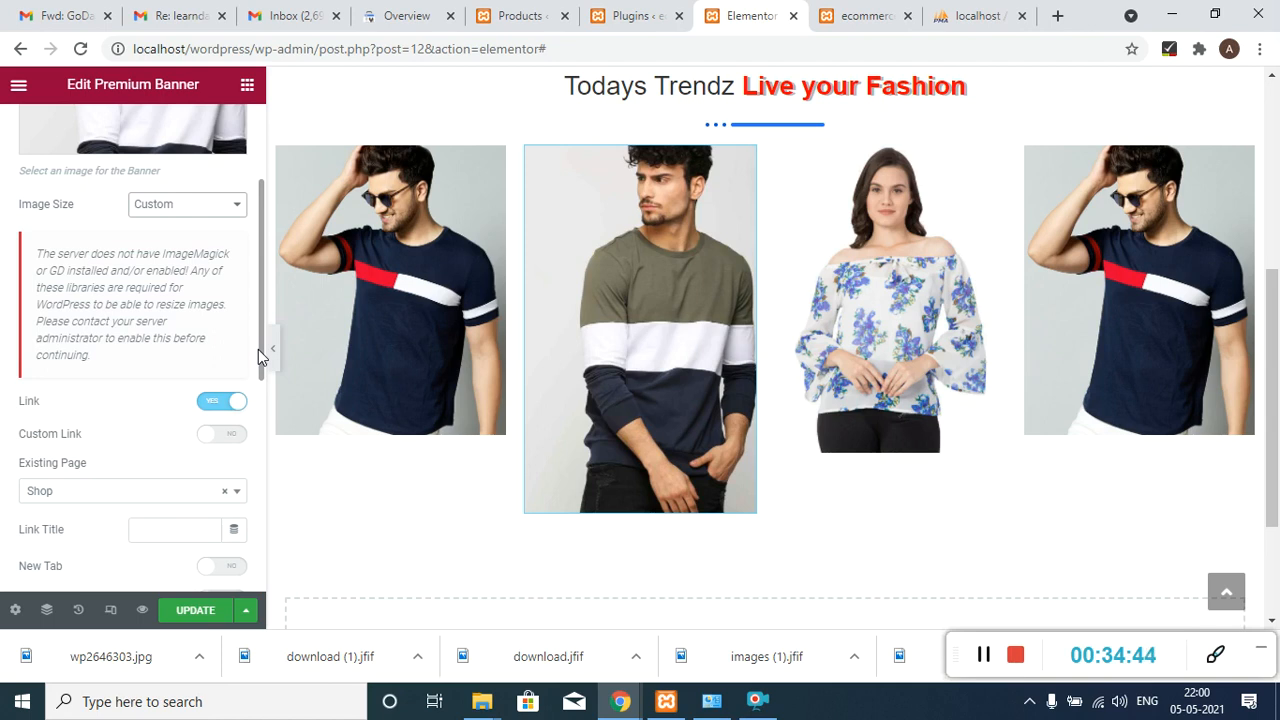
left_click_drag(259, 350, 270, 397)
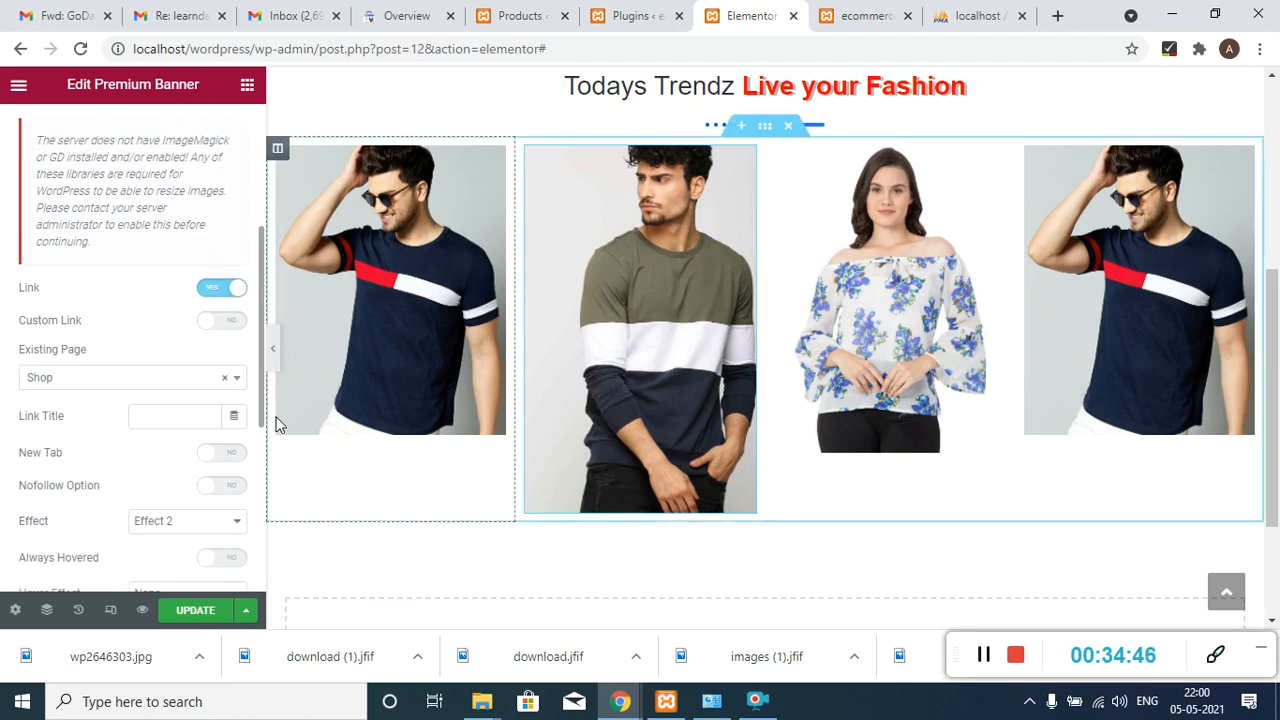
scroll(252, 432, "down", 5)
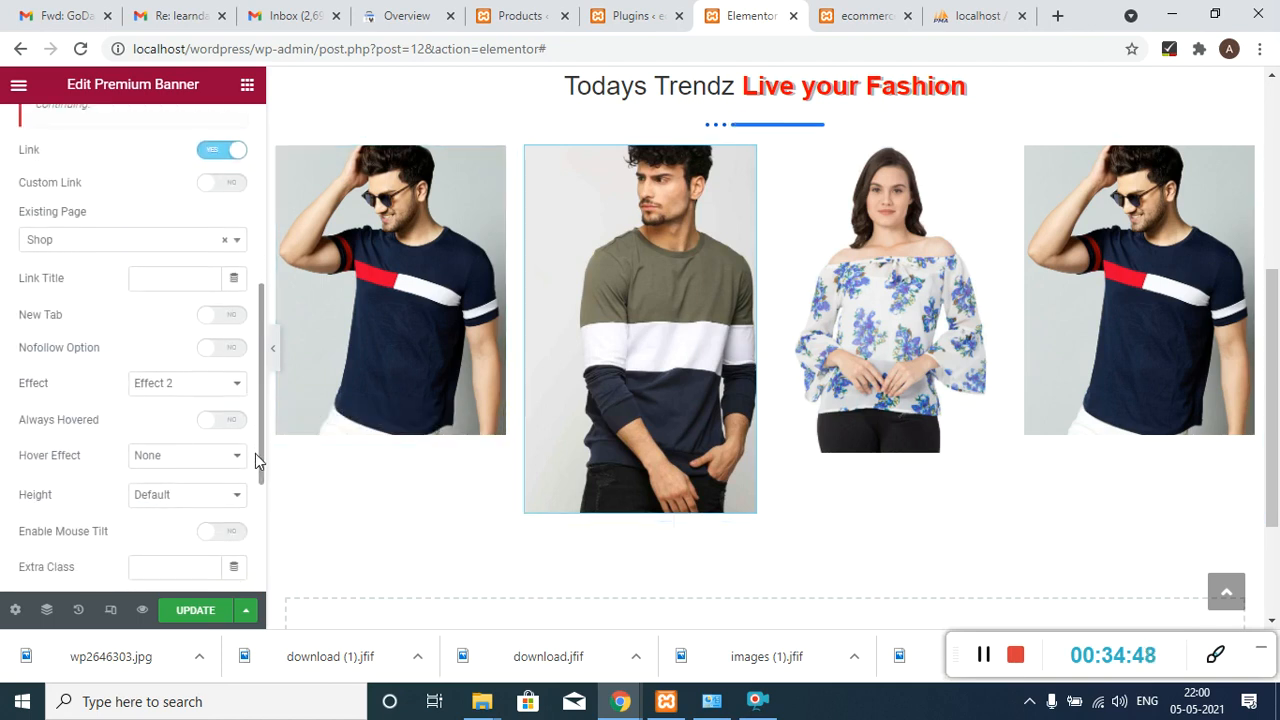
left_click_drag(260, 460, 266, 418)
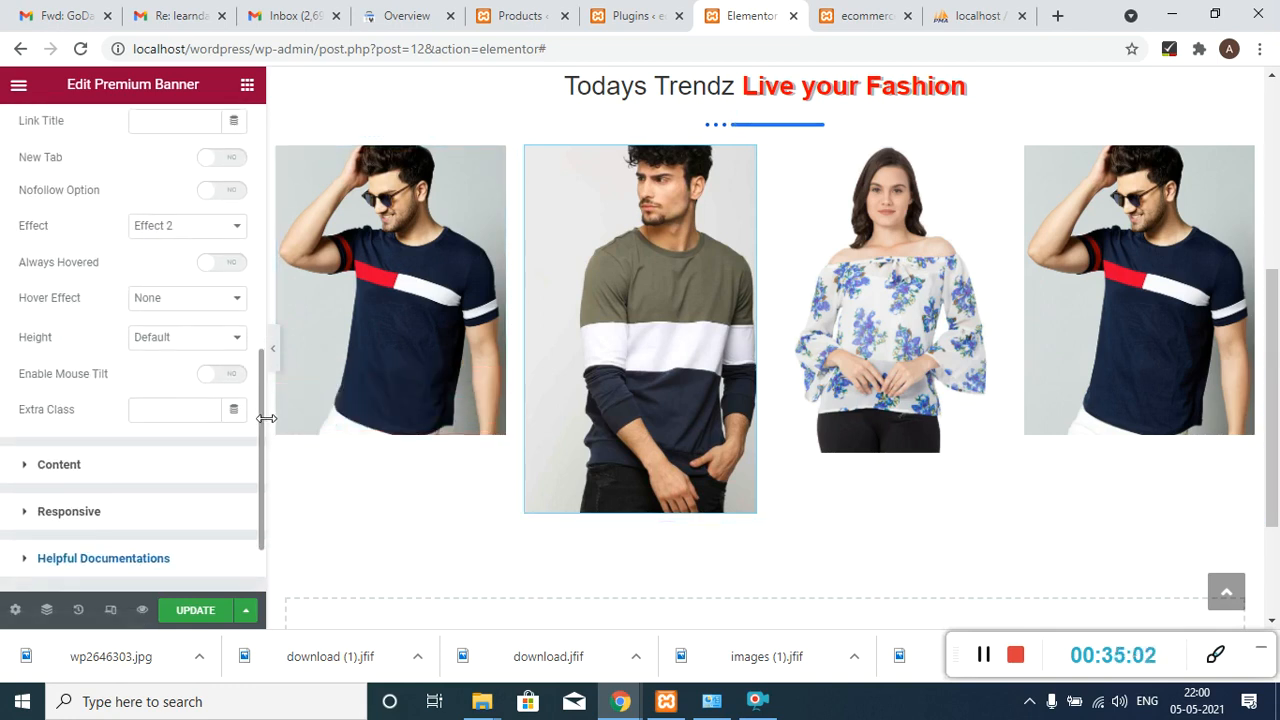
left_click_drag(259, 407, 262, 212)
- Try the Large - 1024 x 1024 and Medium Large - 768 x 0 image sizes on the second column banner
left_click(222, 268)
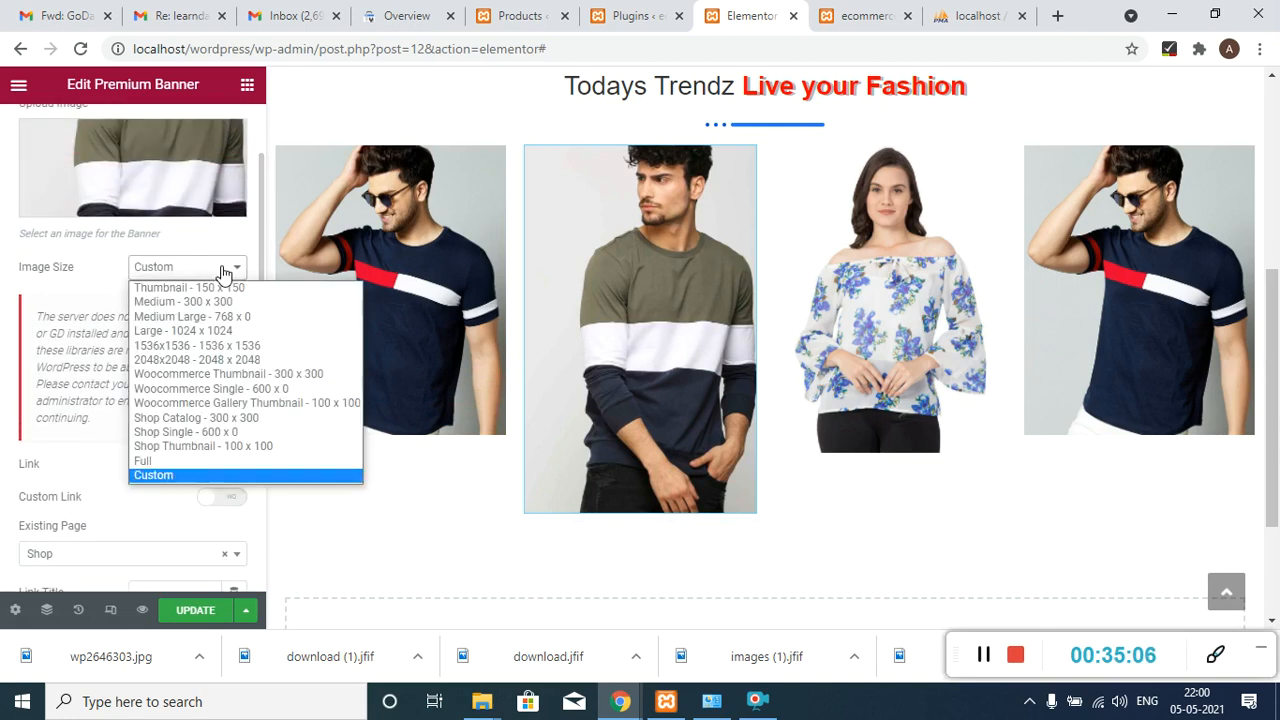
left_click(226, 331)
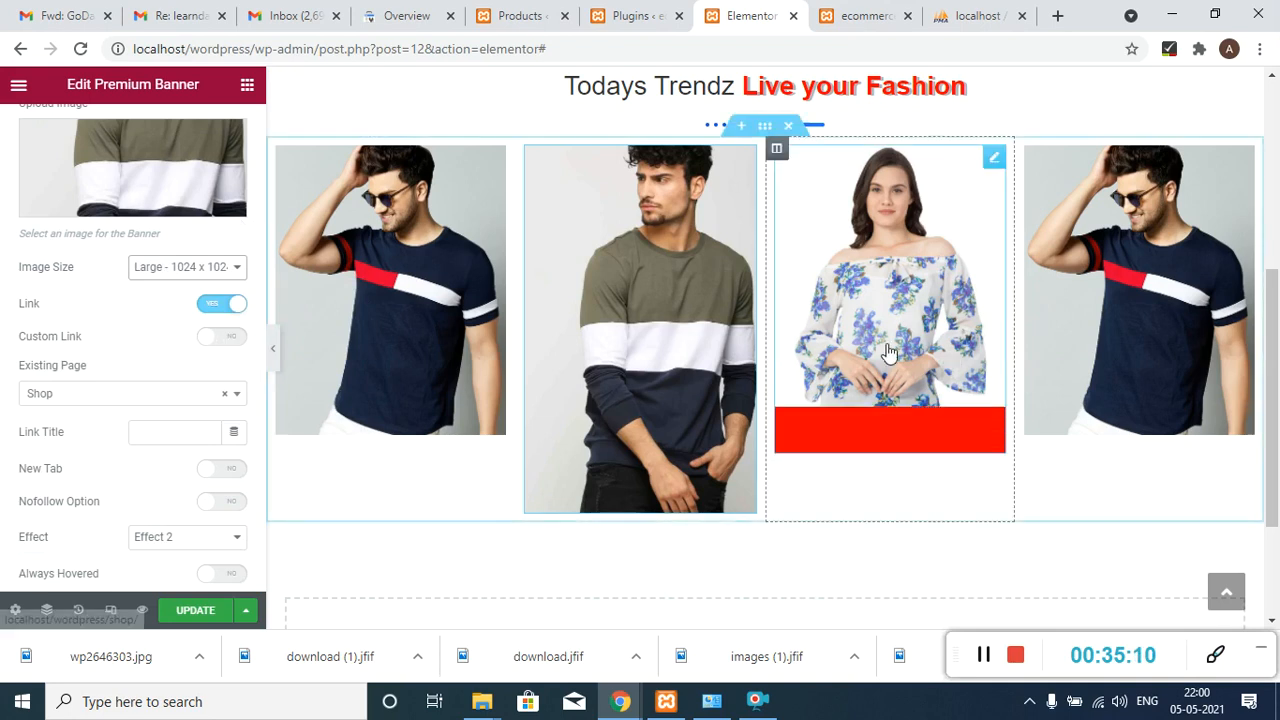
left_click(157, 272)
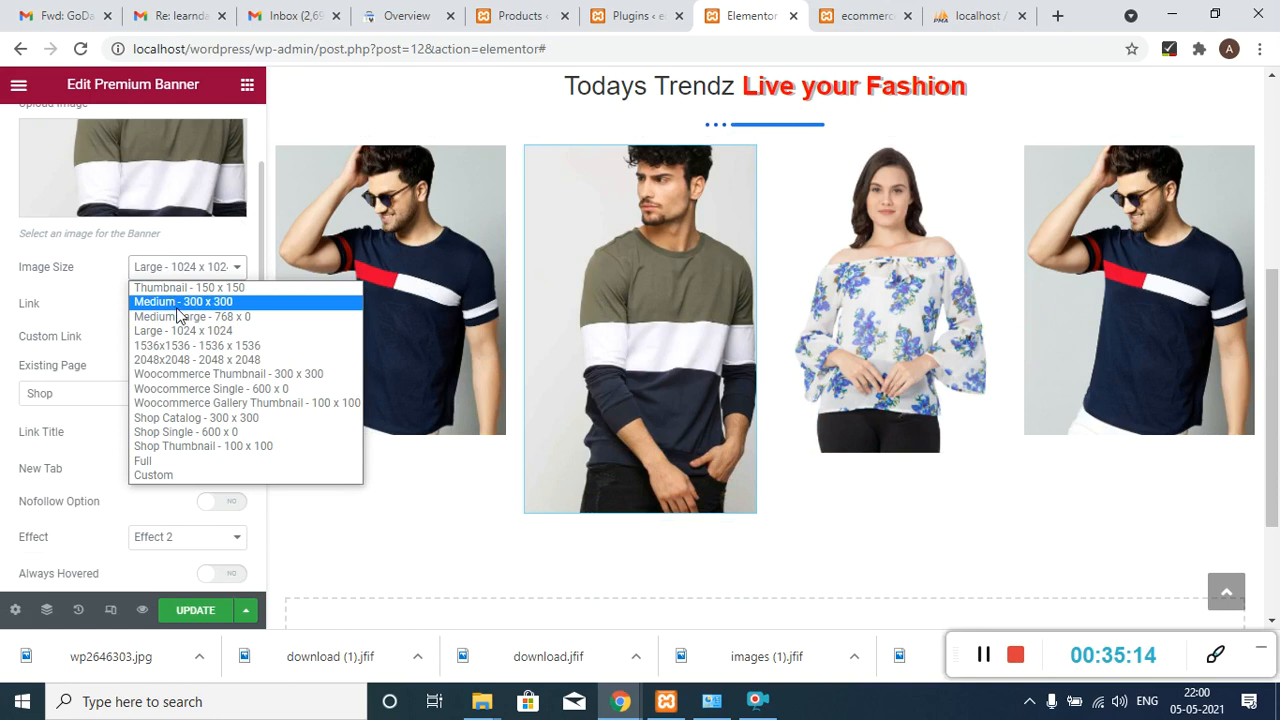
left_click(178, 317)
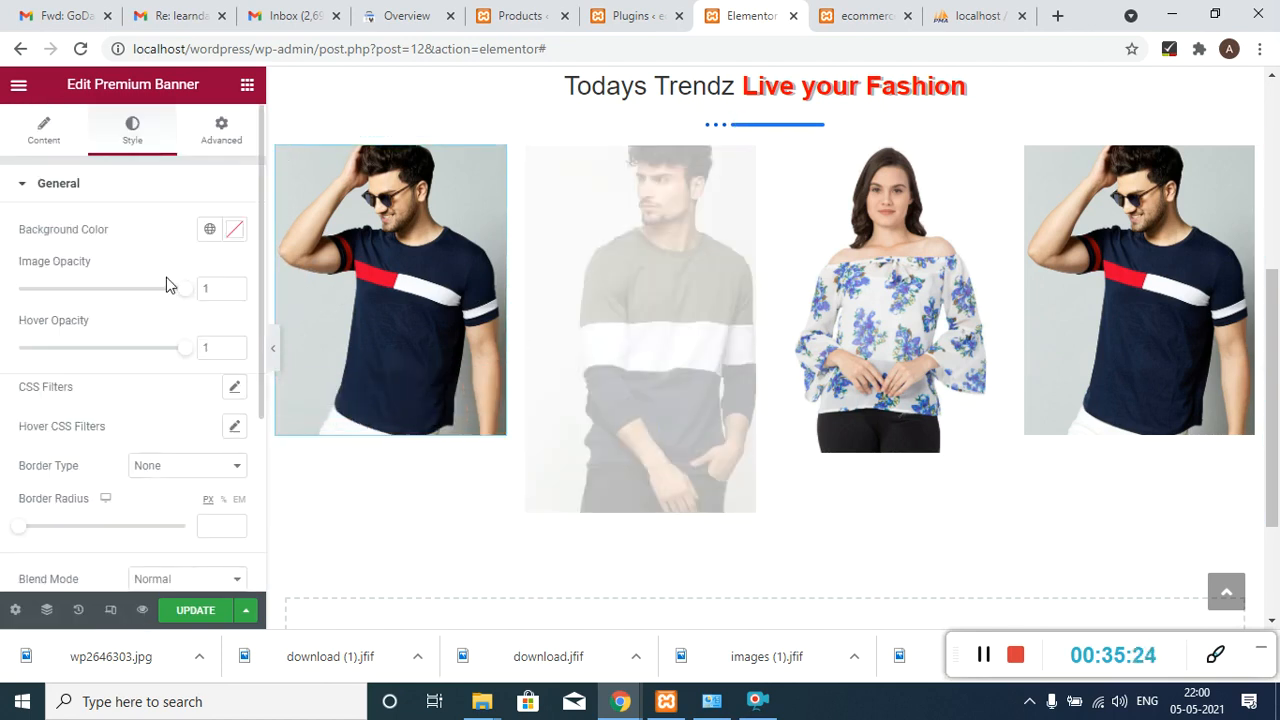
- Set the first column banner's image size to Medium Large - 768 x 0
left_click(44, 132)
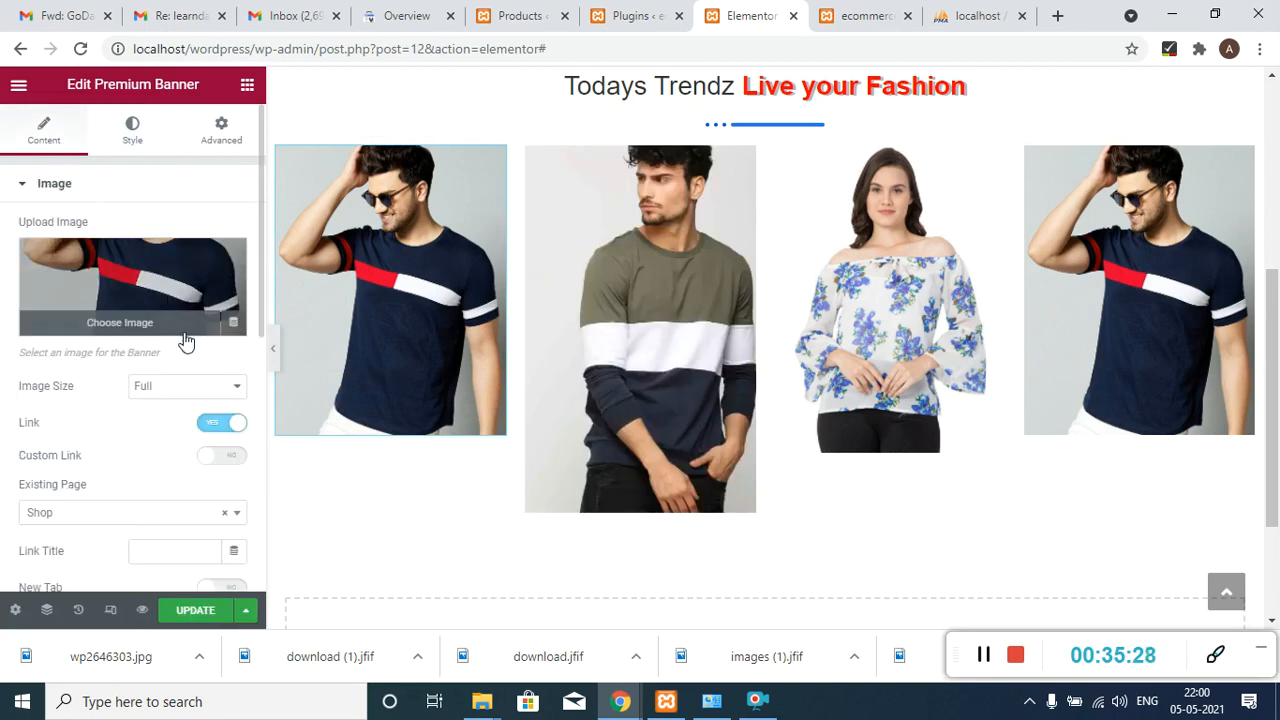
left_click(194, 388)
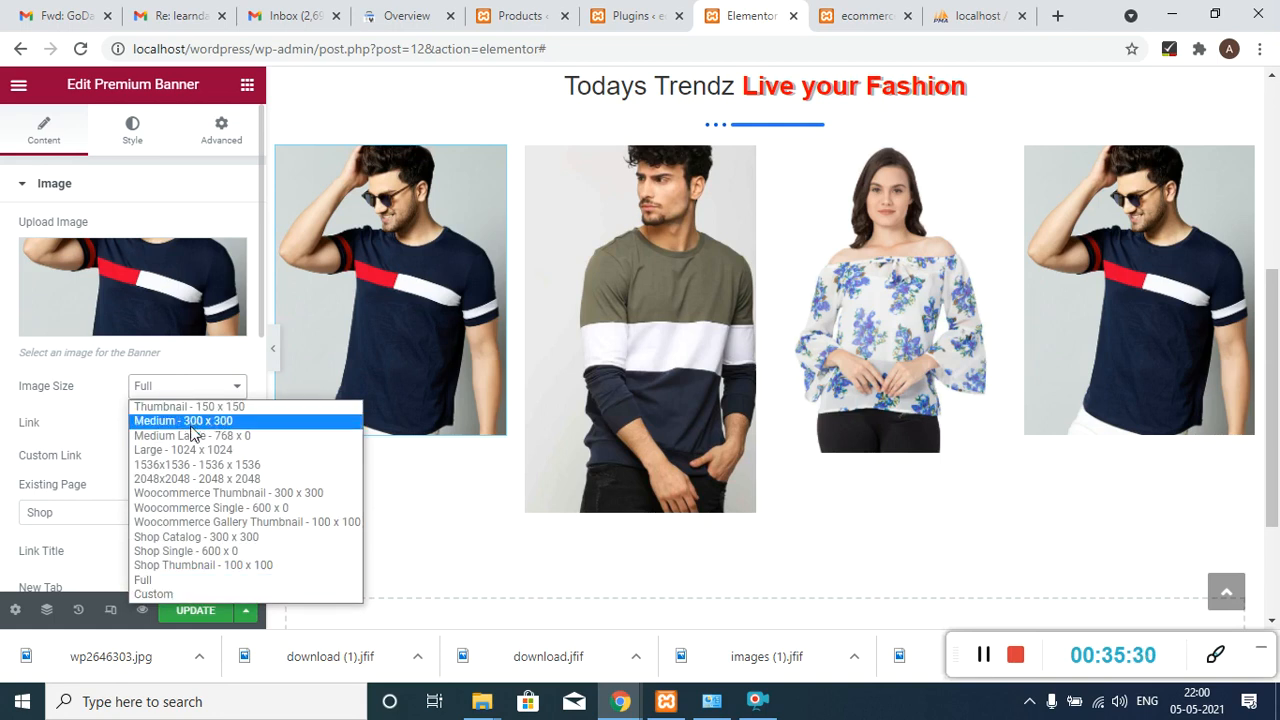
left_click(193, 440)
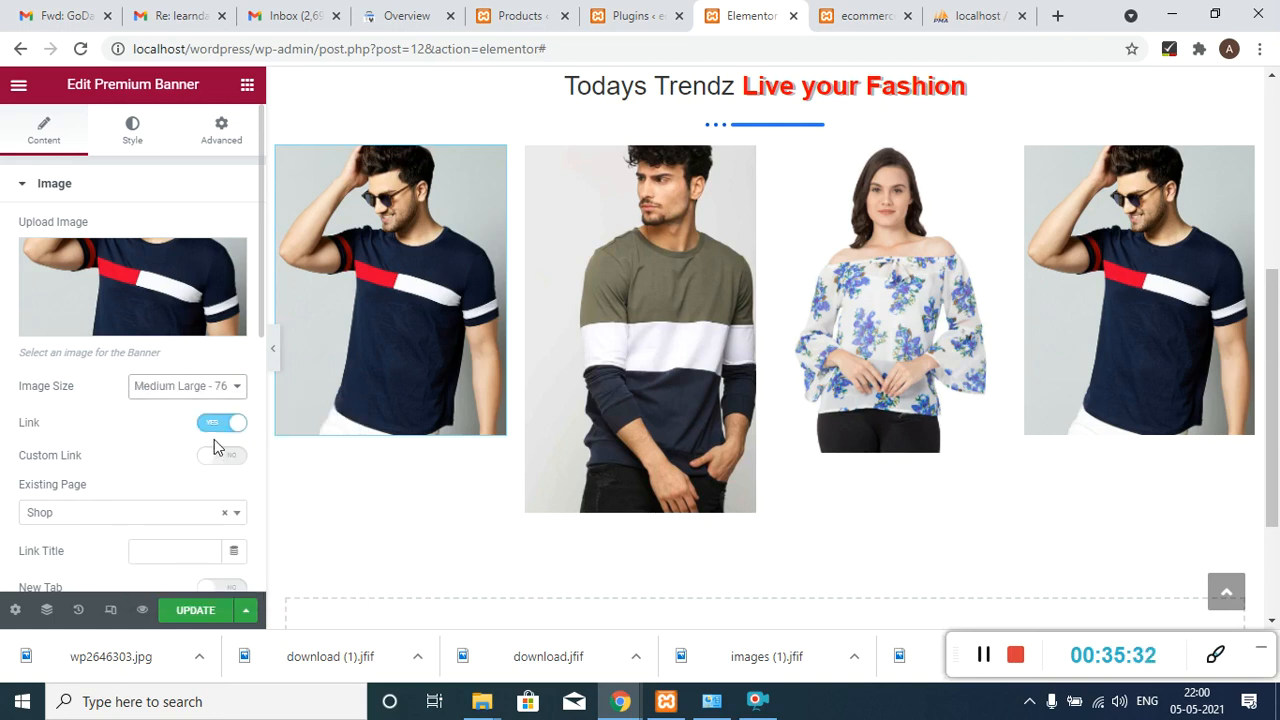
- Check the second column banner's image size and set the third column banner's to Medium Large - 768 x 0
left_click(678, 328)
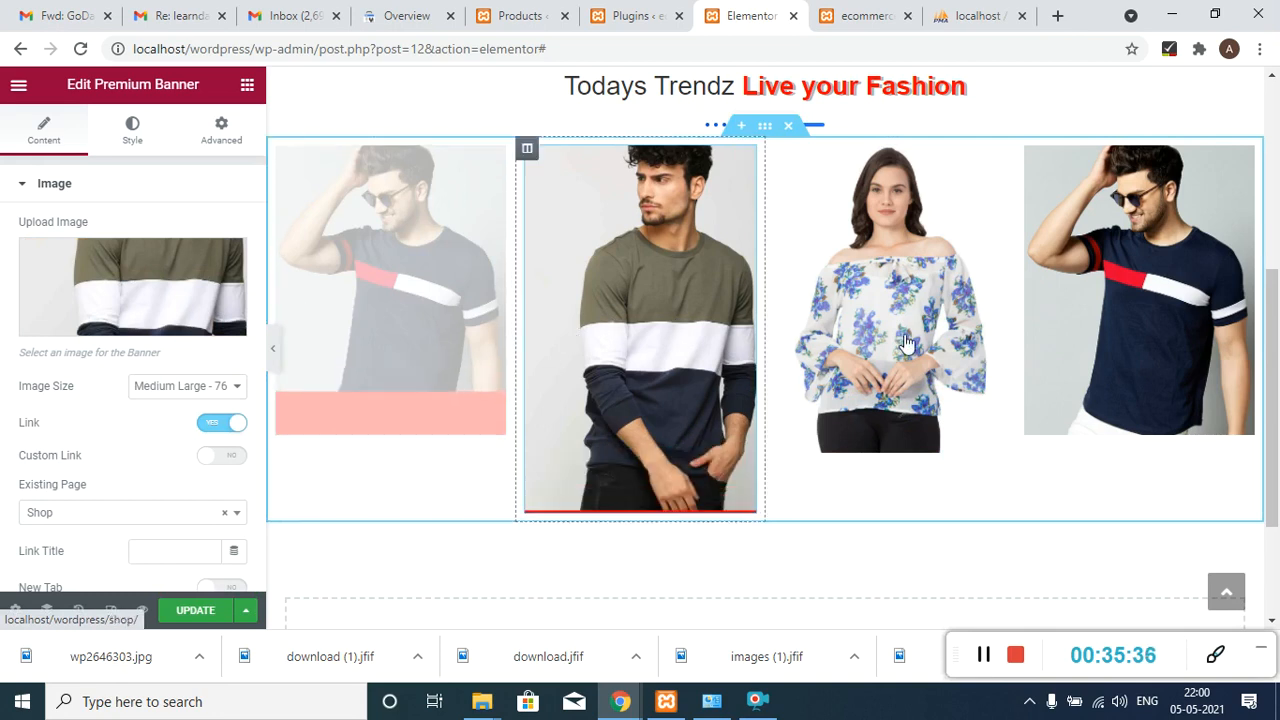
left_click(880, 308)
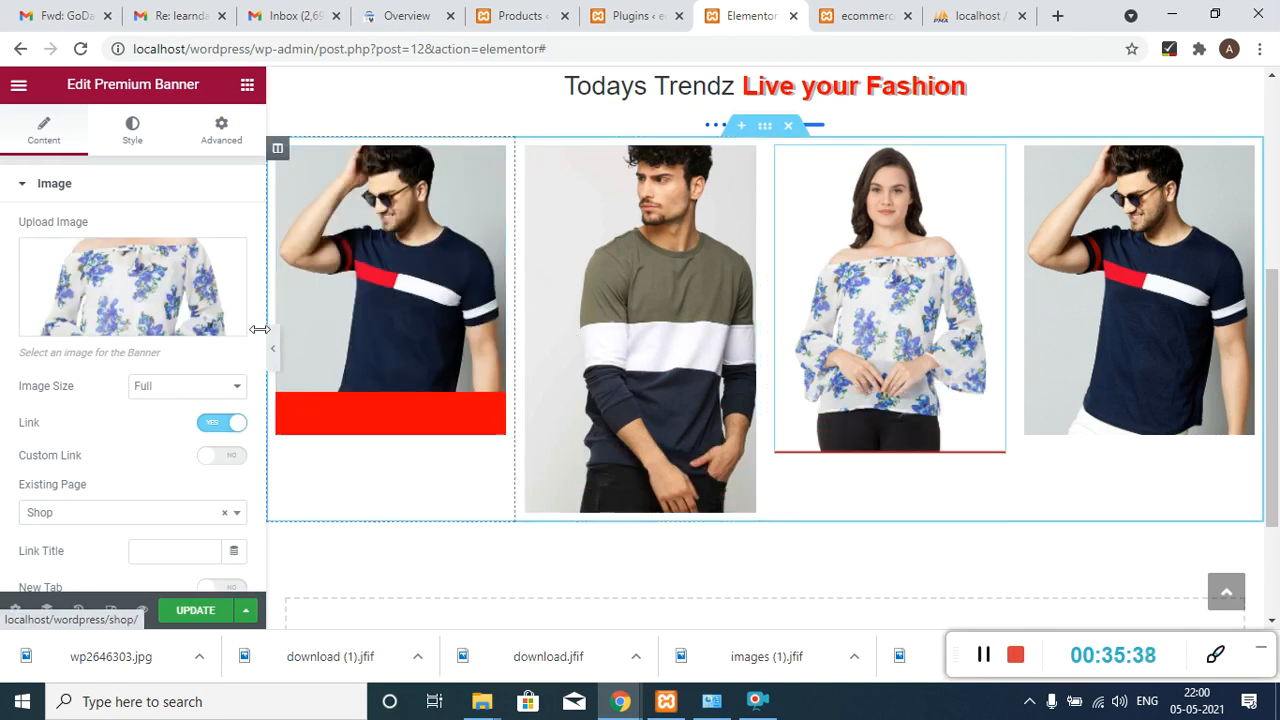
left_click(205, 392)
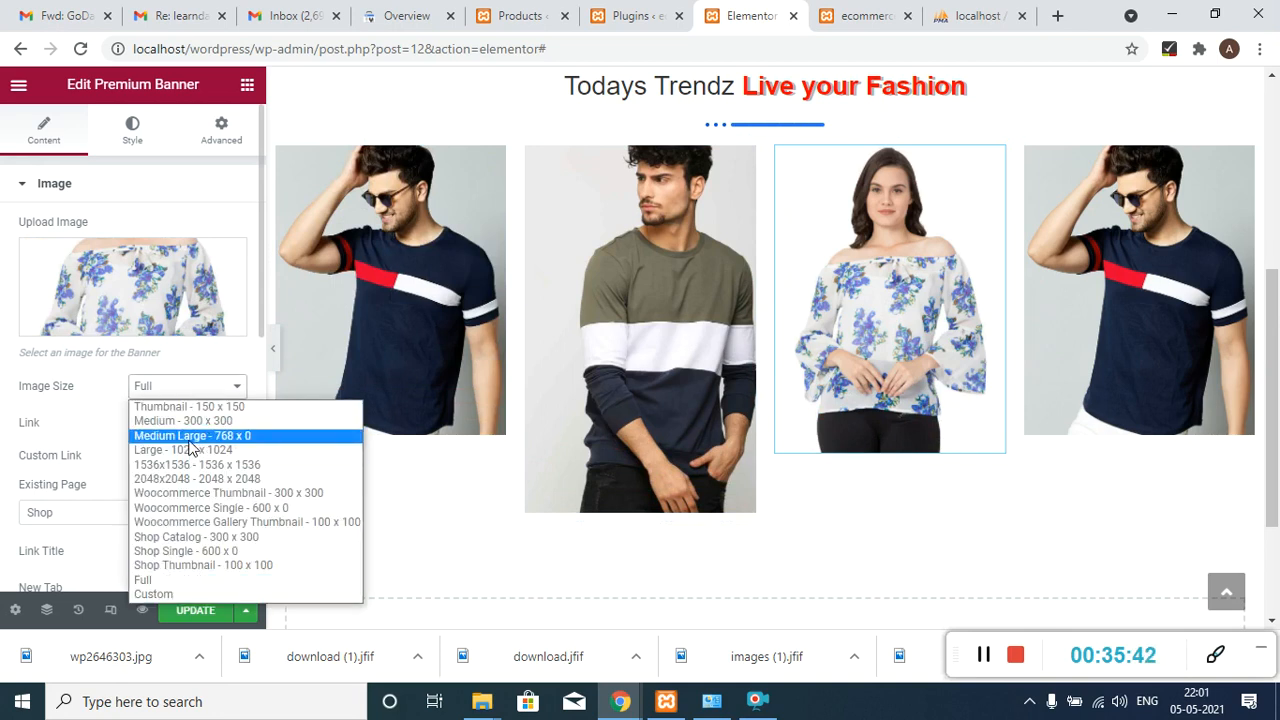
left_click(189, 439)
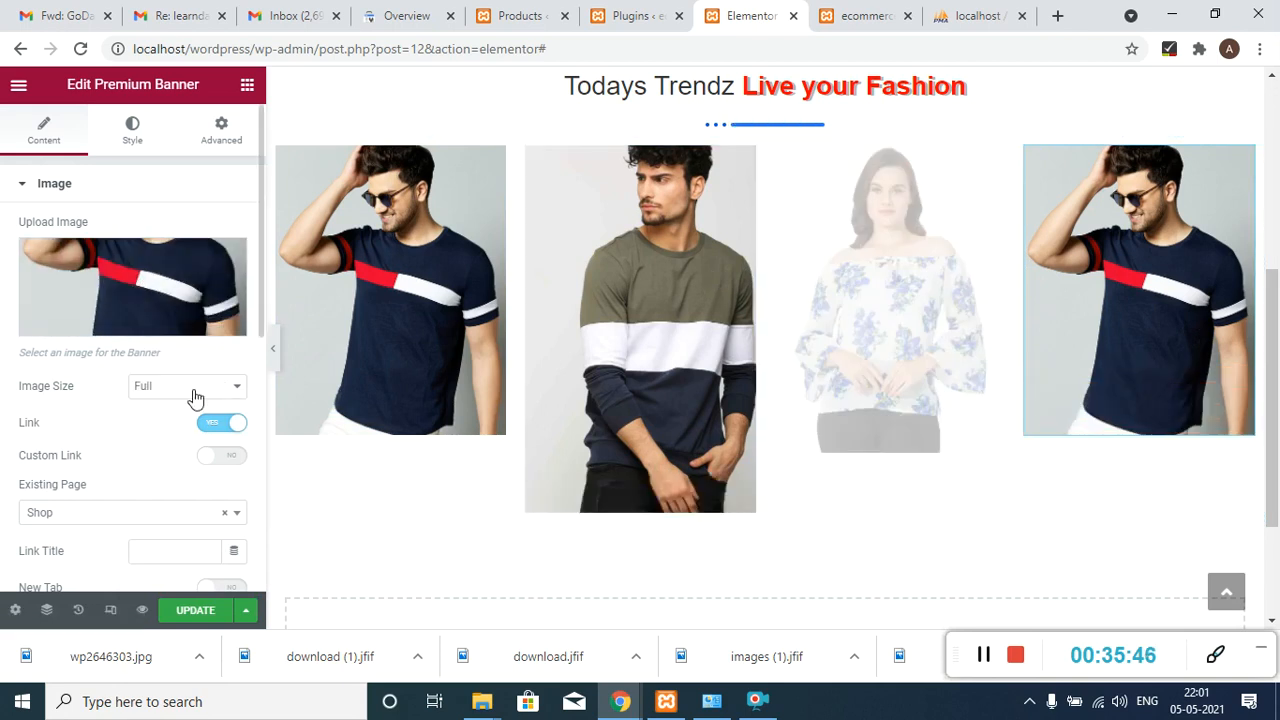
- Set the fourth column banner's image size to Medium Large - 768 x 0 and update the page
left_click(196, 391)
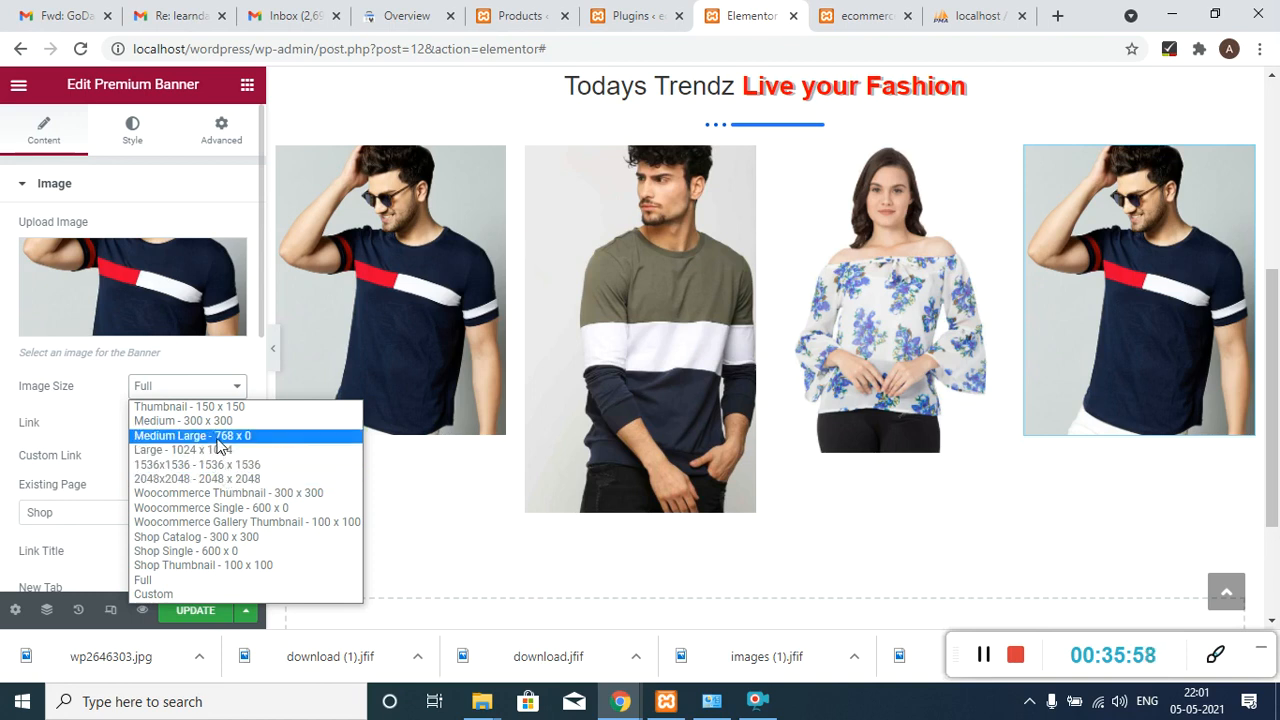
left_click(219, 440)
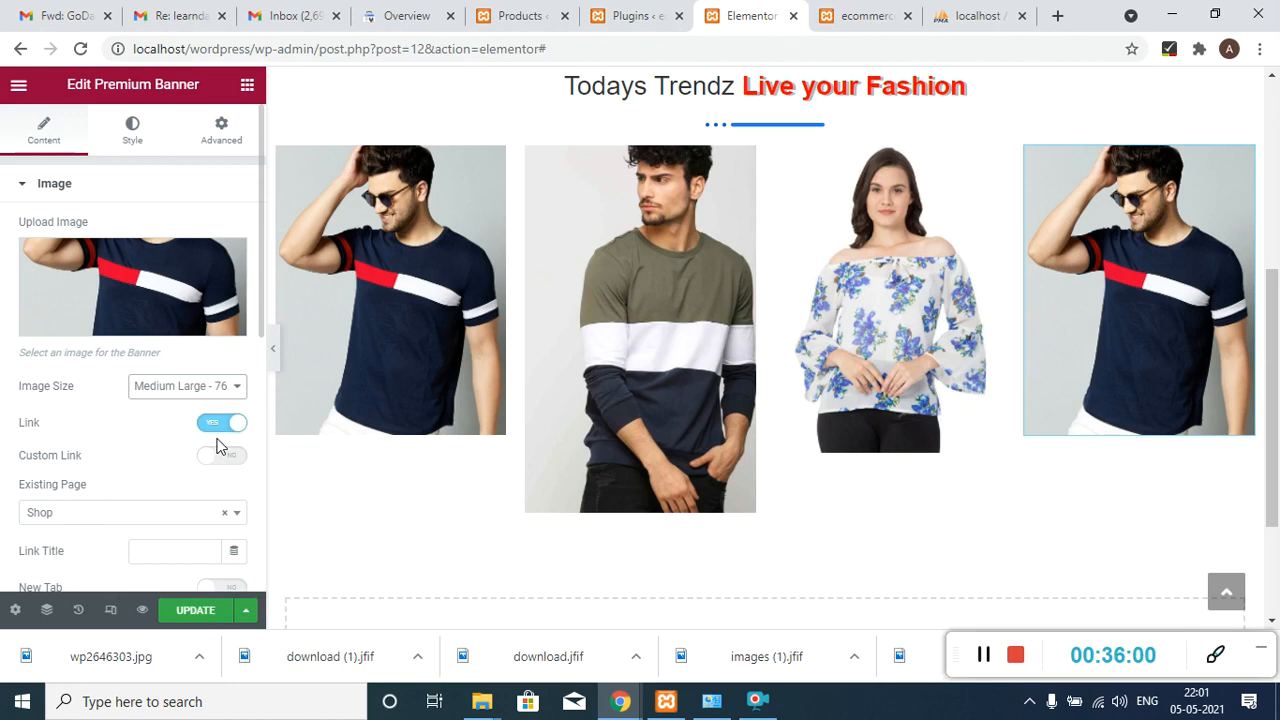
left_click(205, 610)
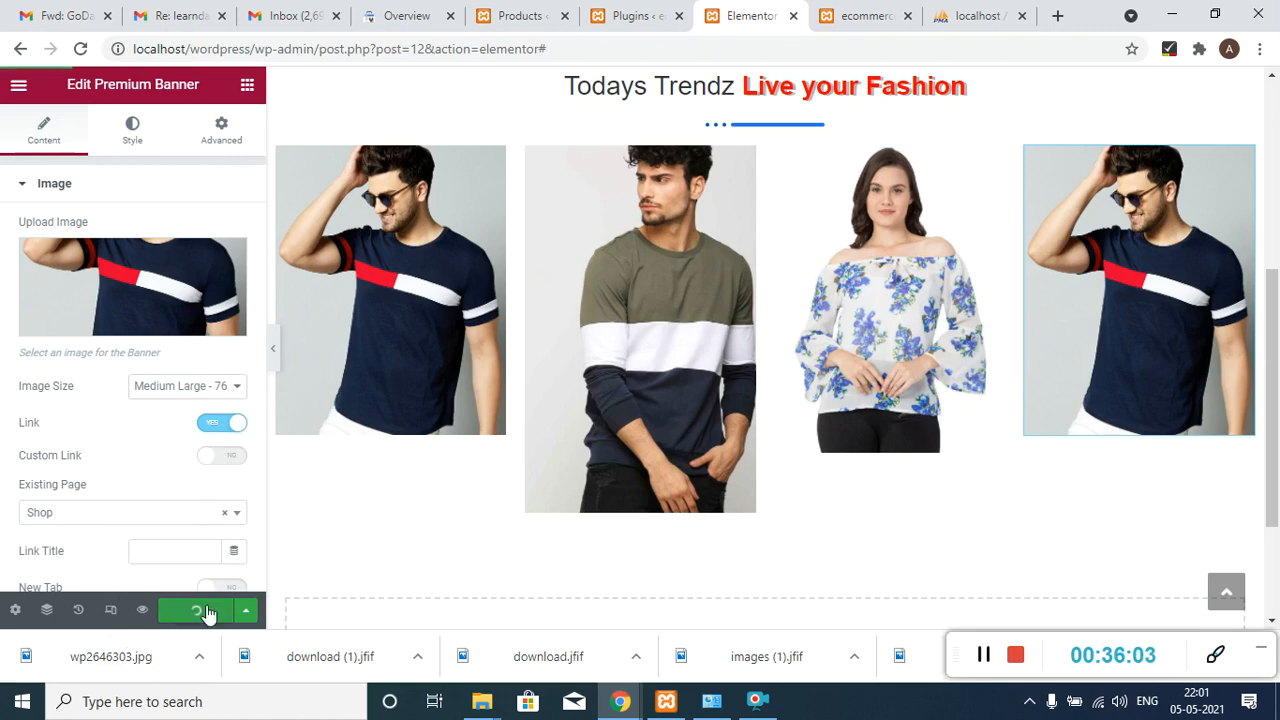
- Try a minimum height of 0 px on the banner section, and restore the section height to Default
left_click(766, 128)
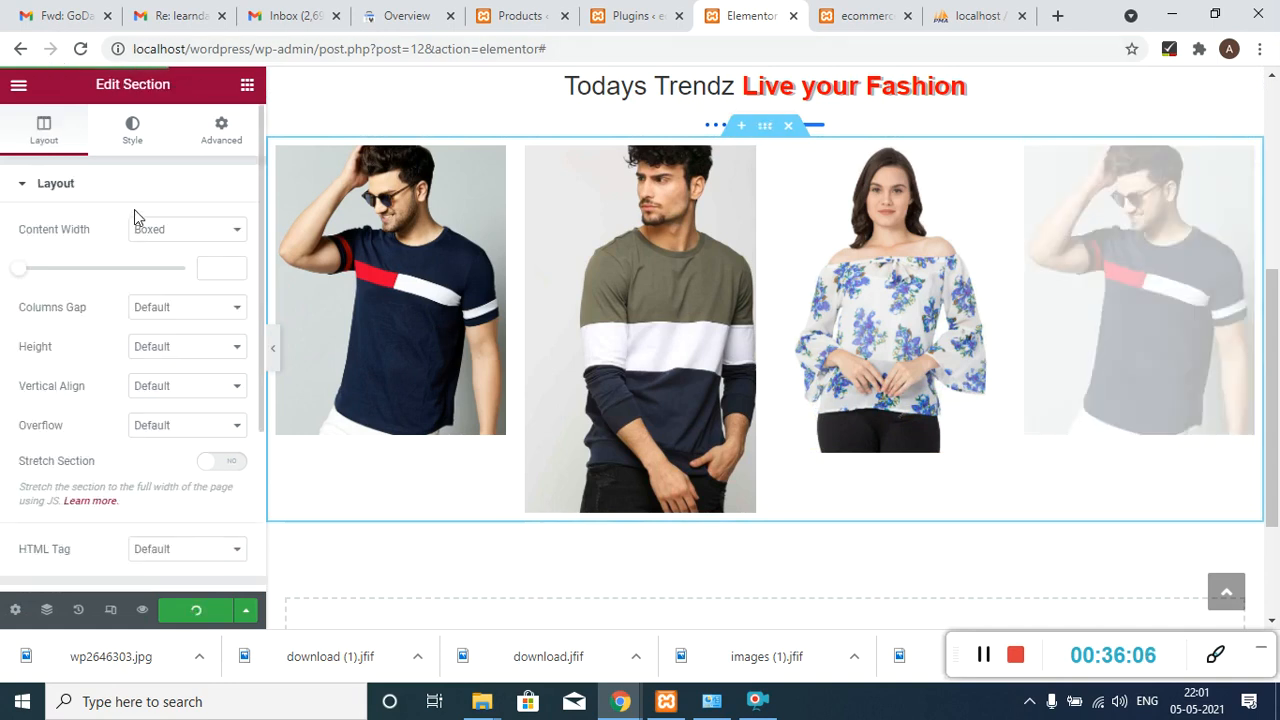
left_click(169, 352)
left_click(183, 398)
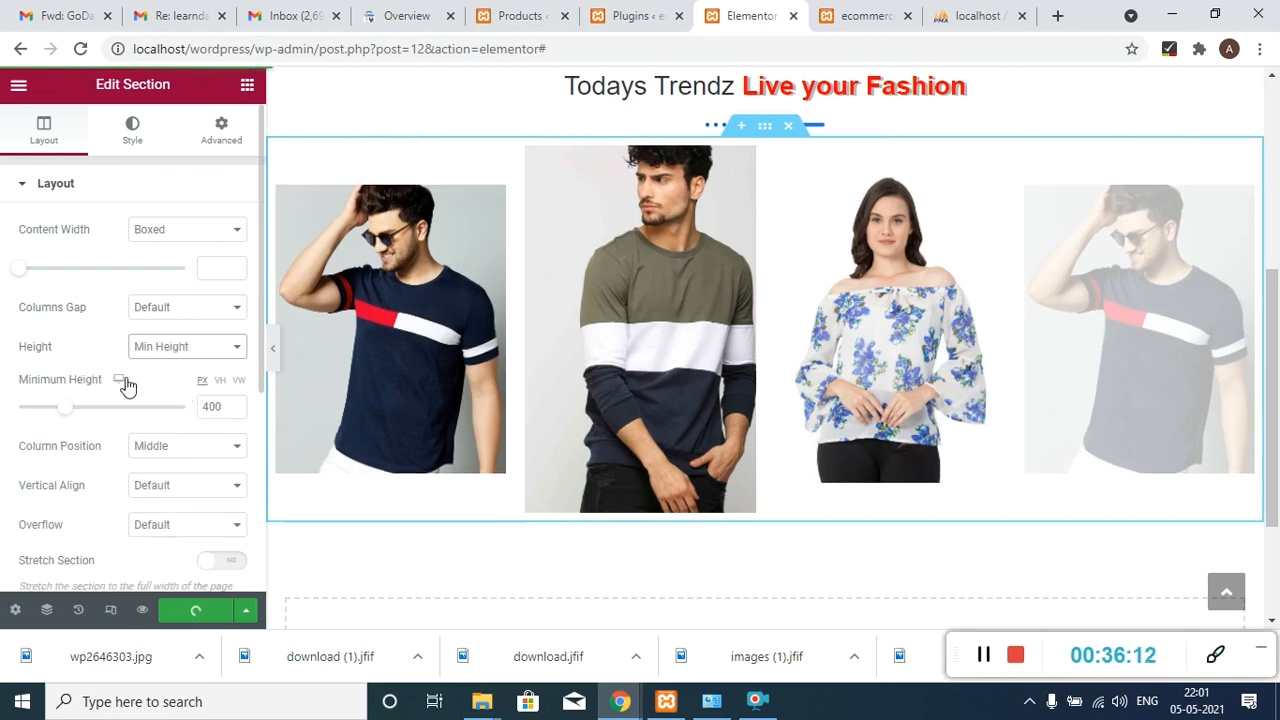
left_click_drag(64, 408, 17, 392)
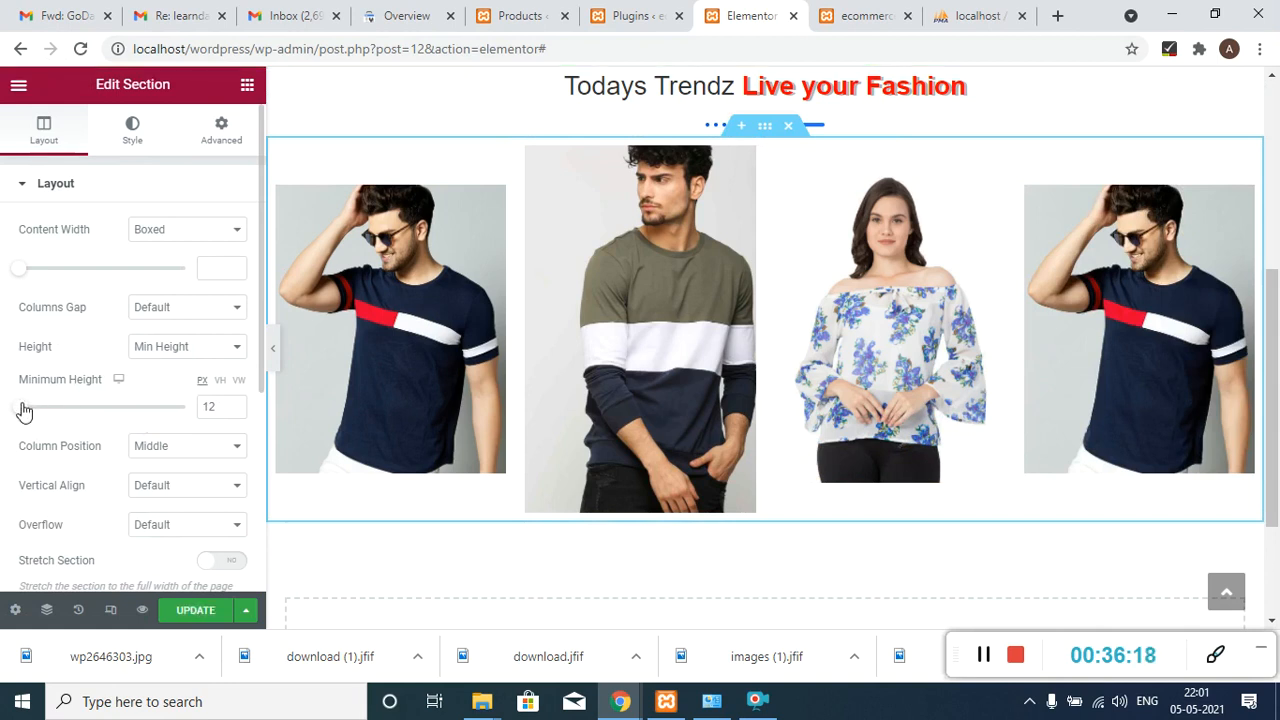
left_click_drag(37, 411, 5, 398)
left_click(172, 350)
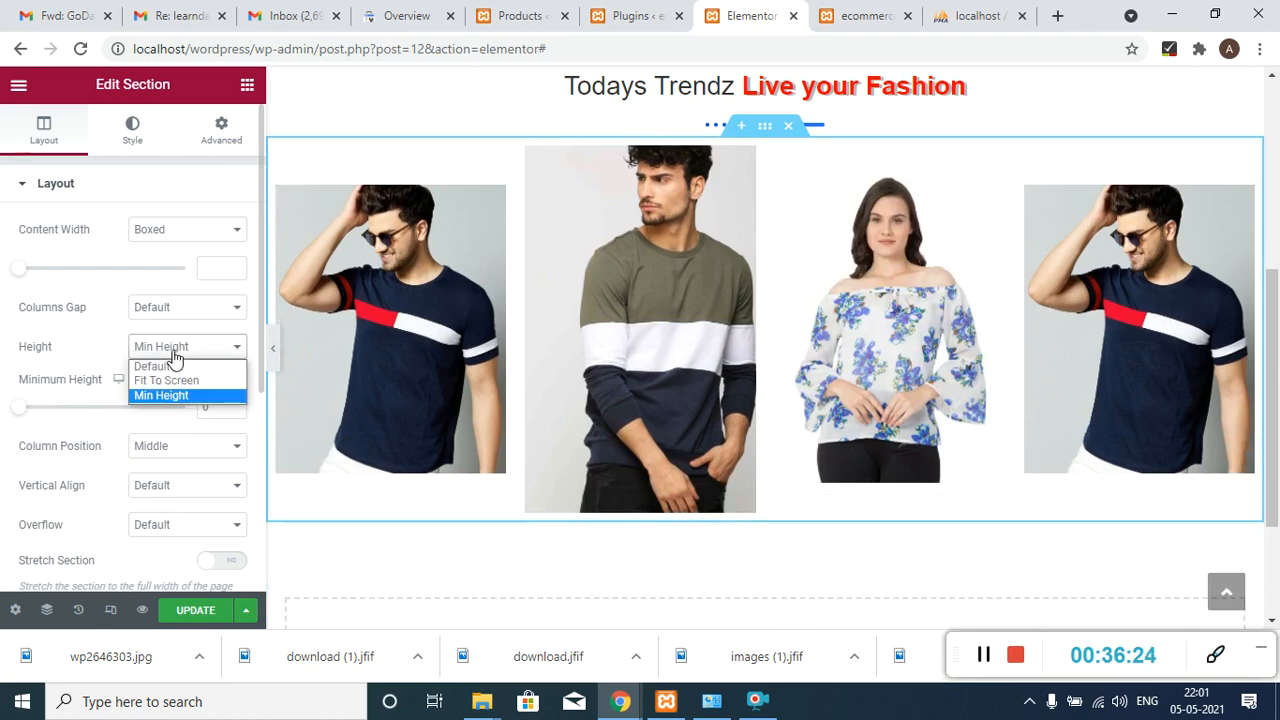
left_click(170, 367)
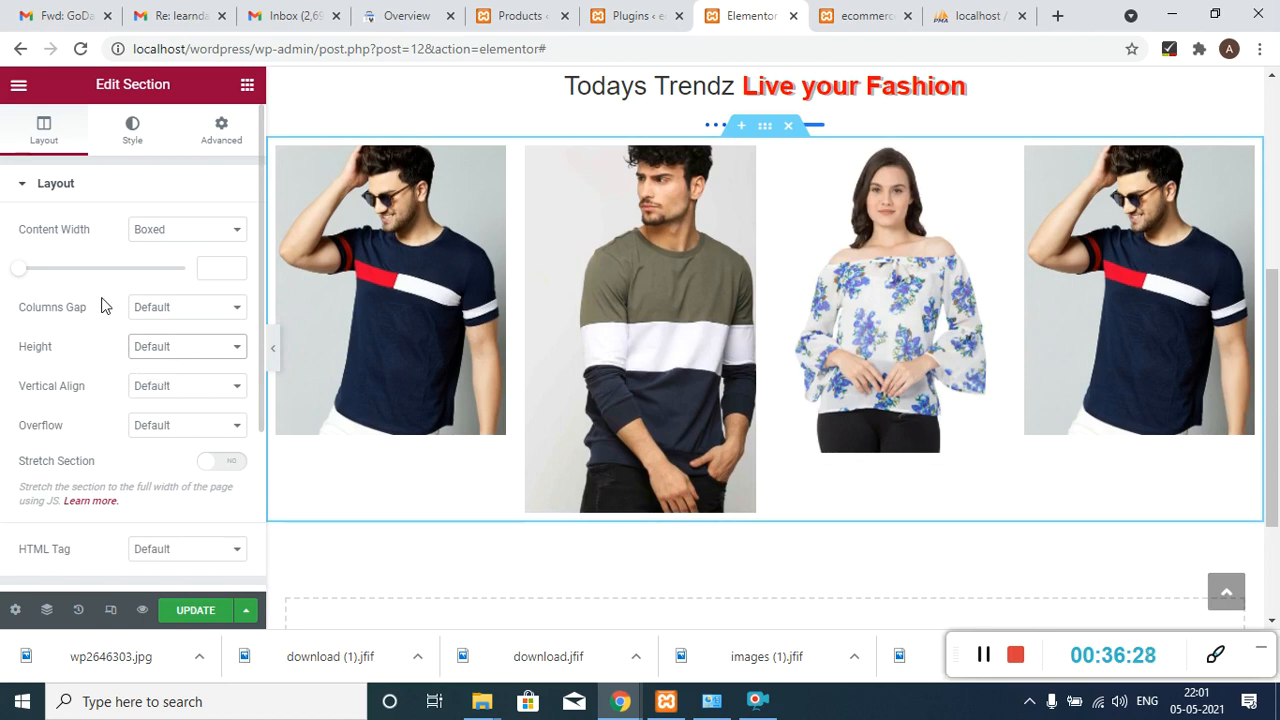
- Try the Medium and Shop Catalog 300 x 300 image sizes on the second column banner, and set its size to Full
left_click(632, 310)
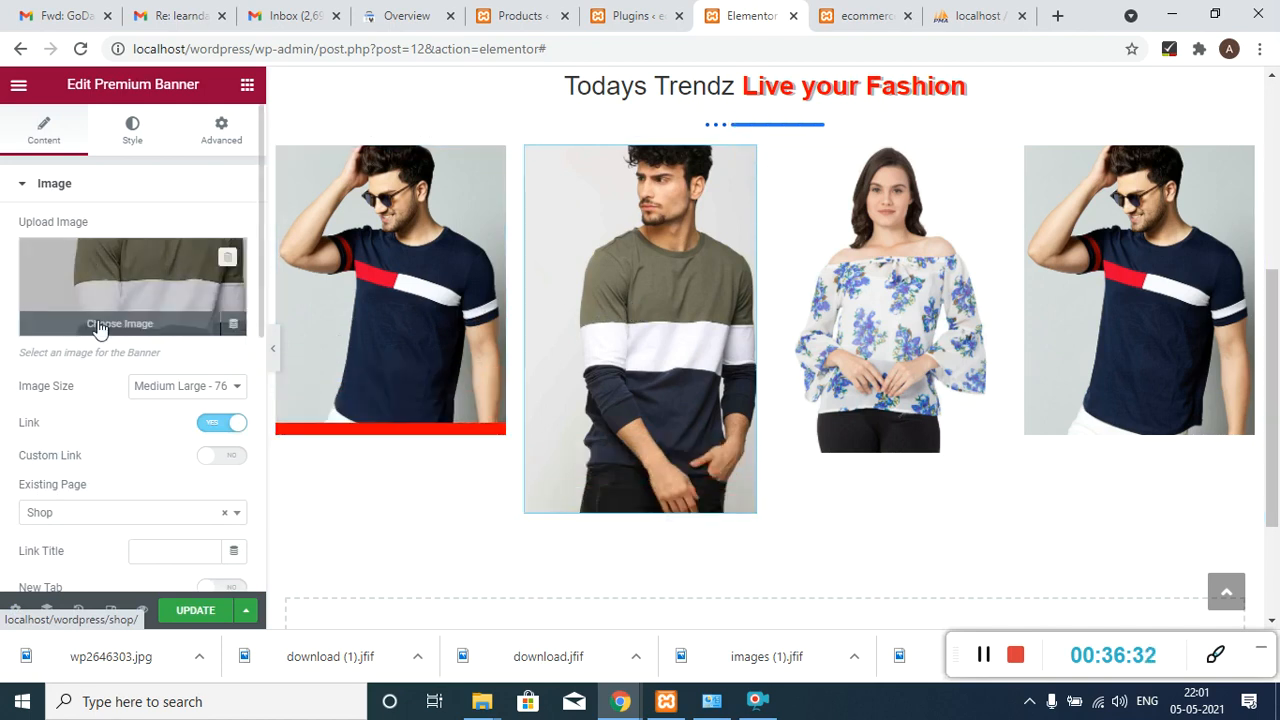
left_click(192, 388)
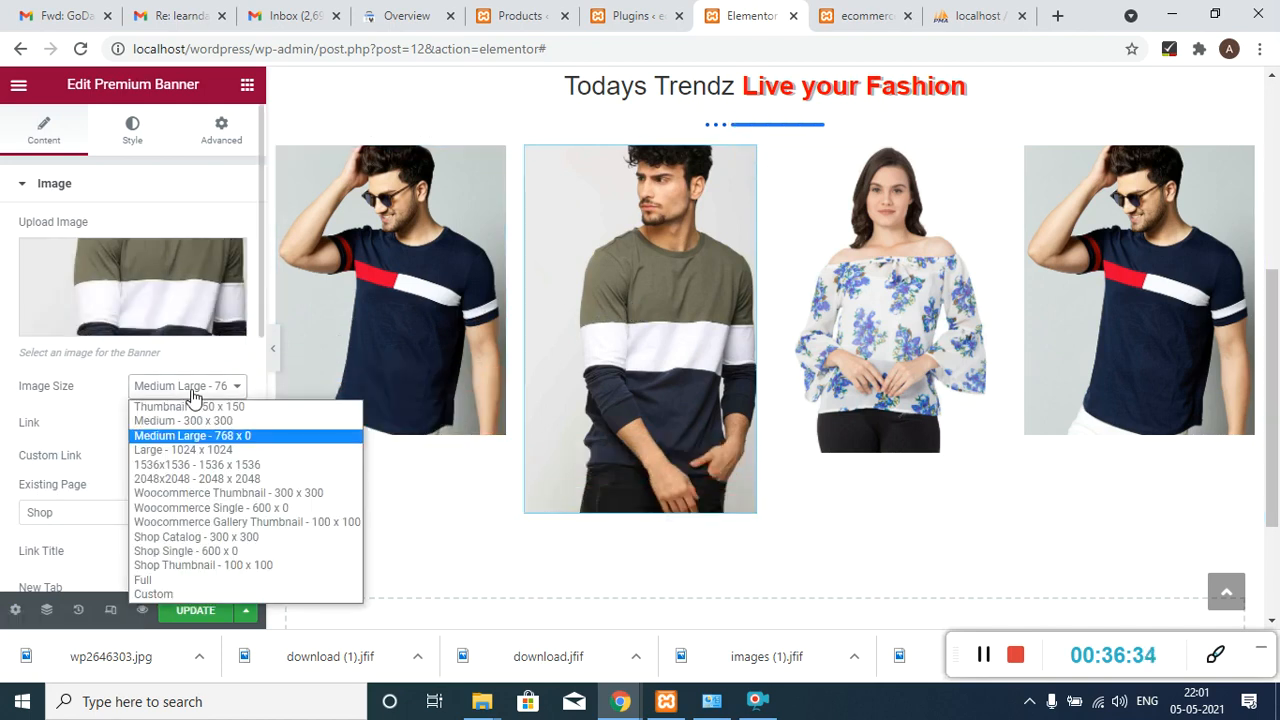
left_click(199, 422)
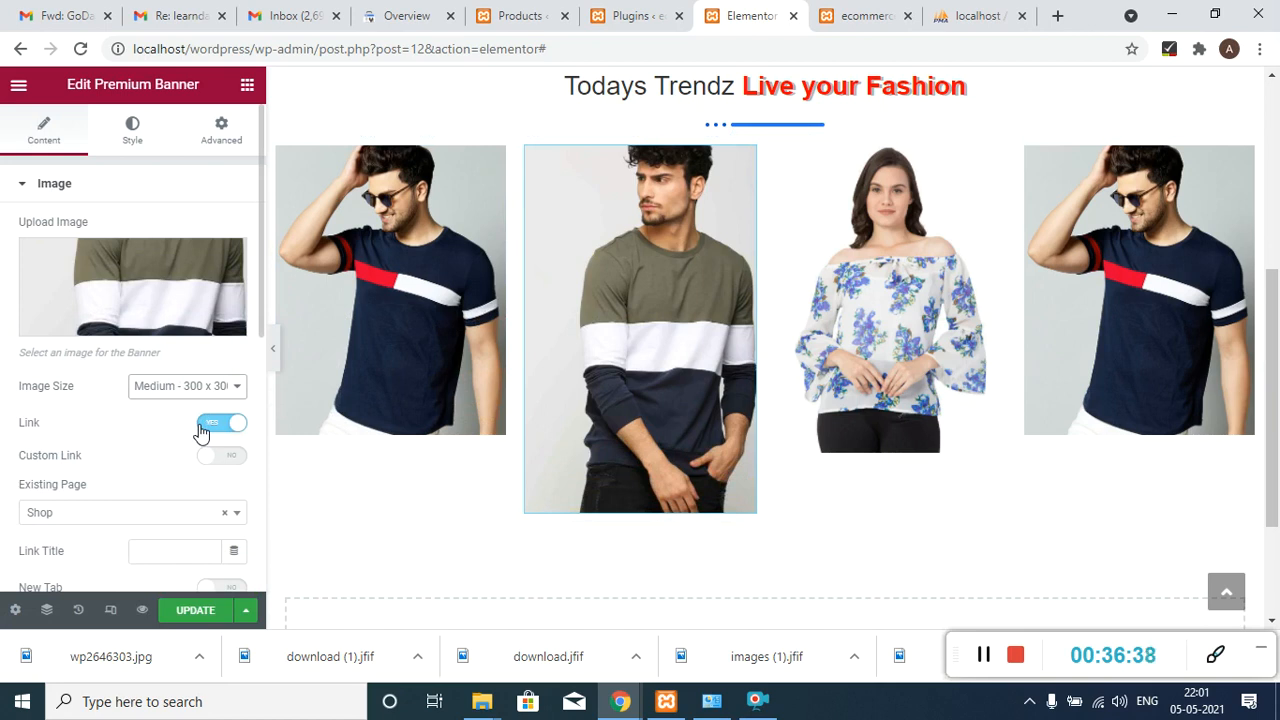
left_click(190, 388)
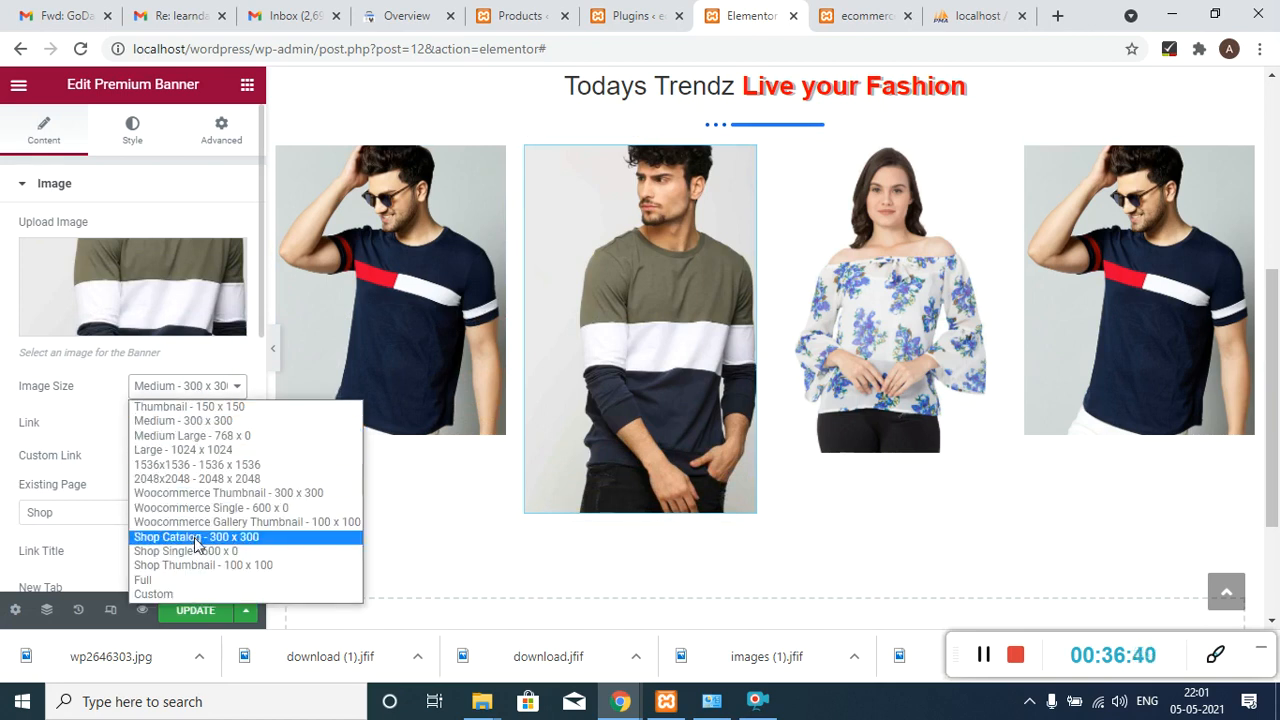
left_click(196, 541)
left_click(189, 386)
left_click(189, 581)
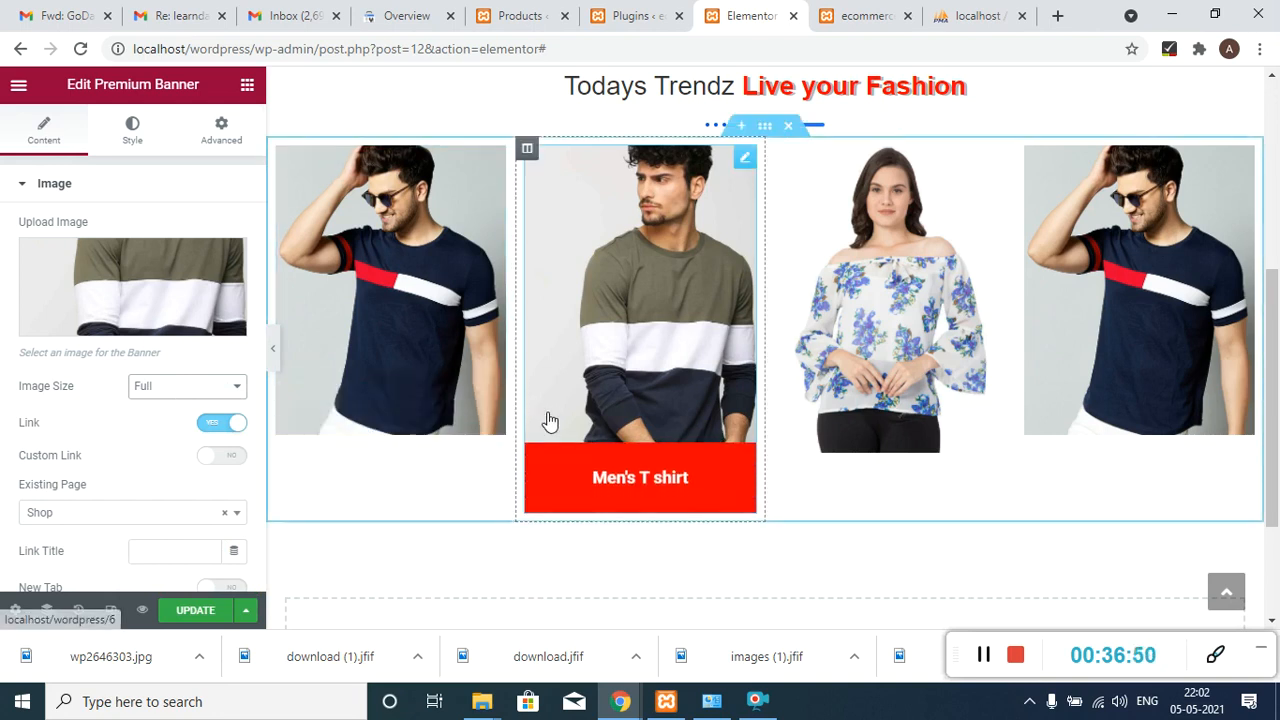
- Set the second column banner's image size to Medium Large - 768 x 0 and look through its style and advanced settings
left_click(211, 386)
left_click(210, 438)
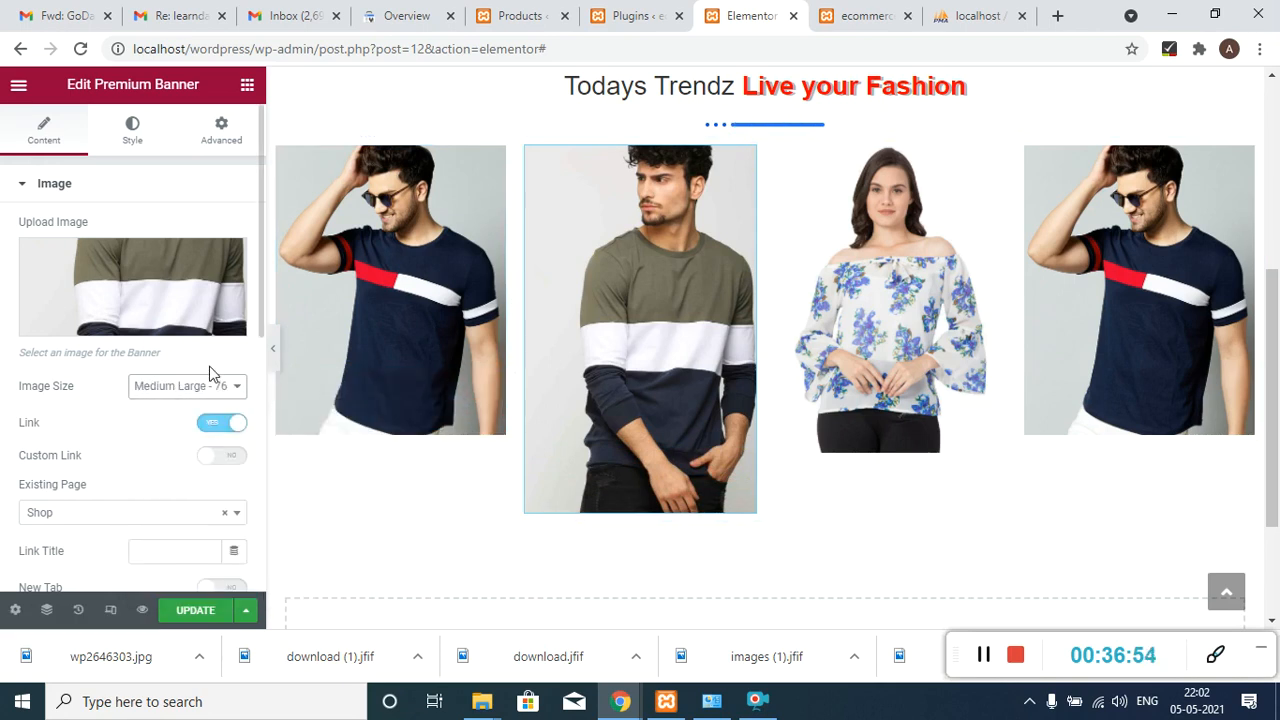
left_click(139, 143)
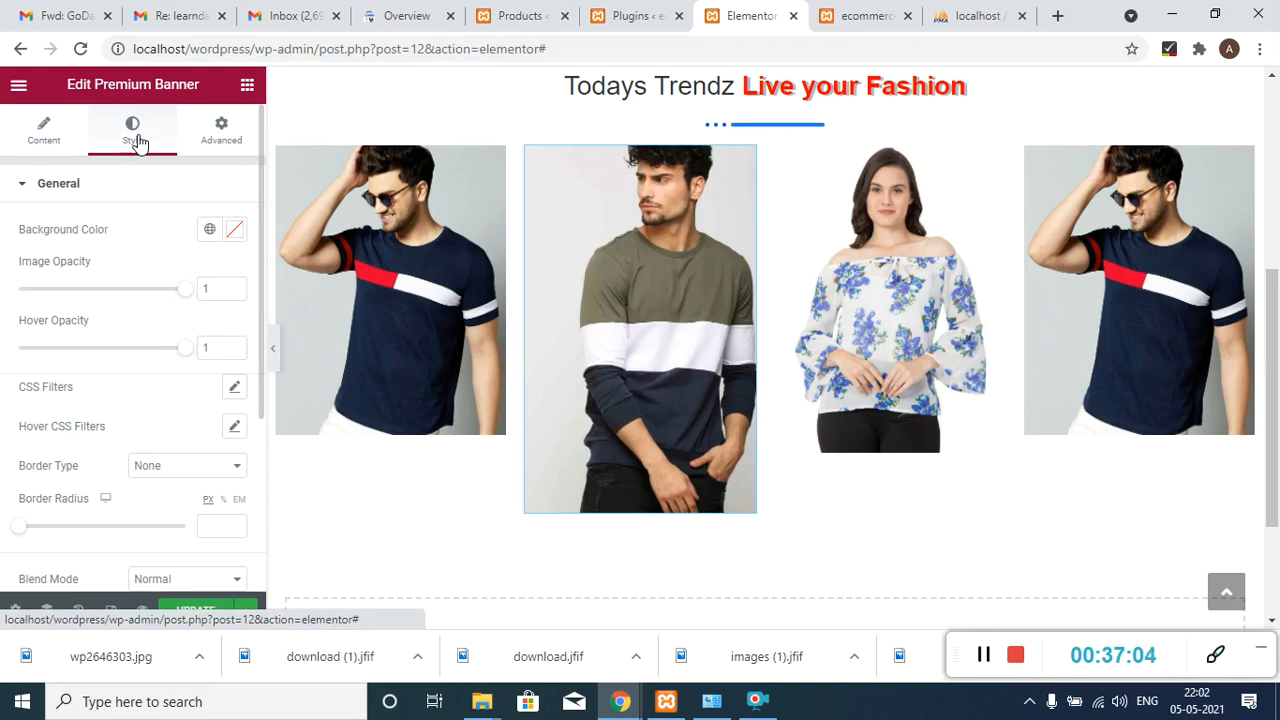
left_click(246, 142)
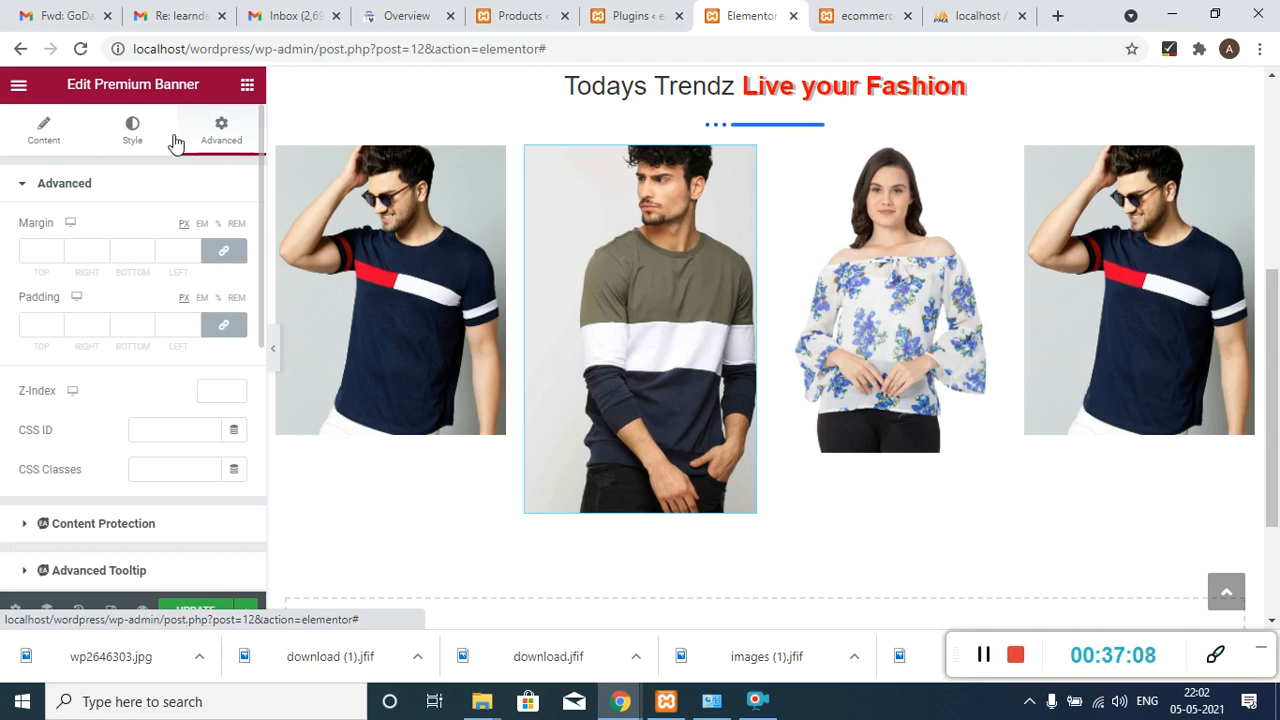
left_click(140, 128)
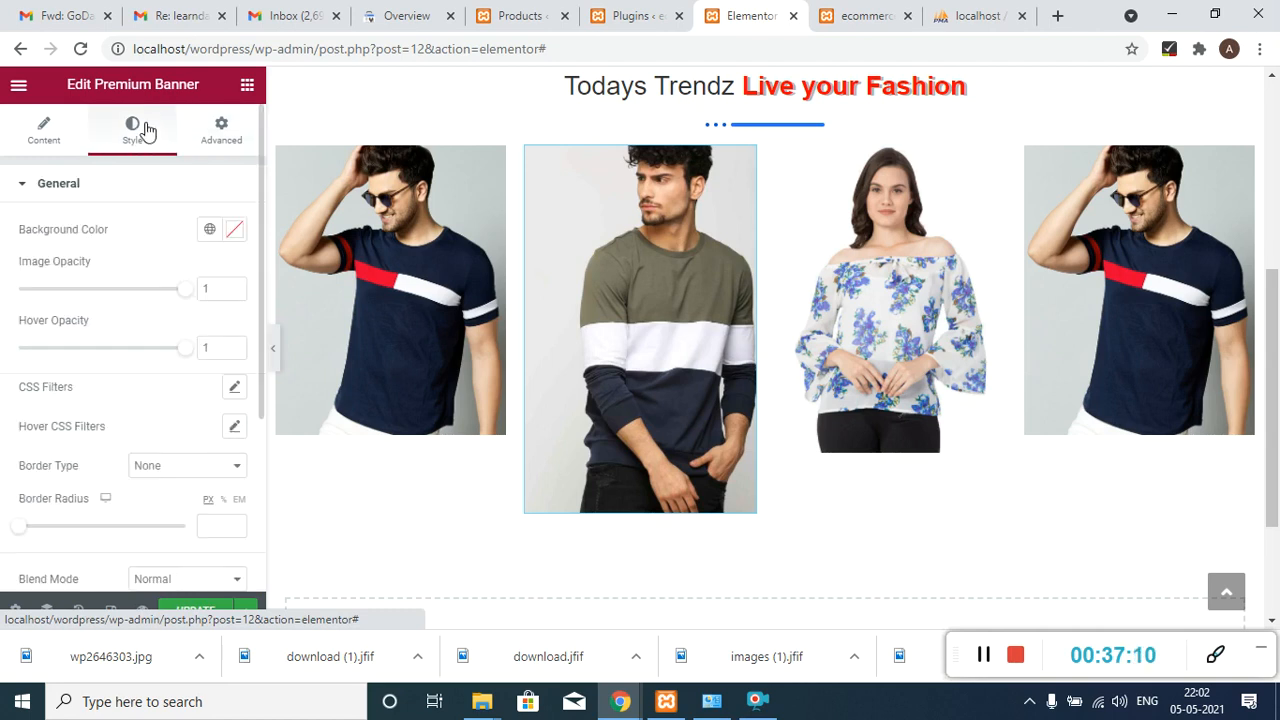
left_click(25, 133)
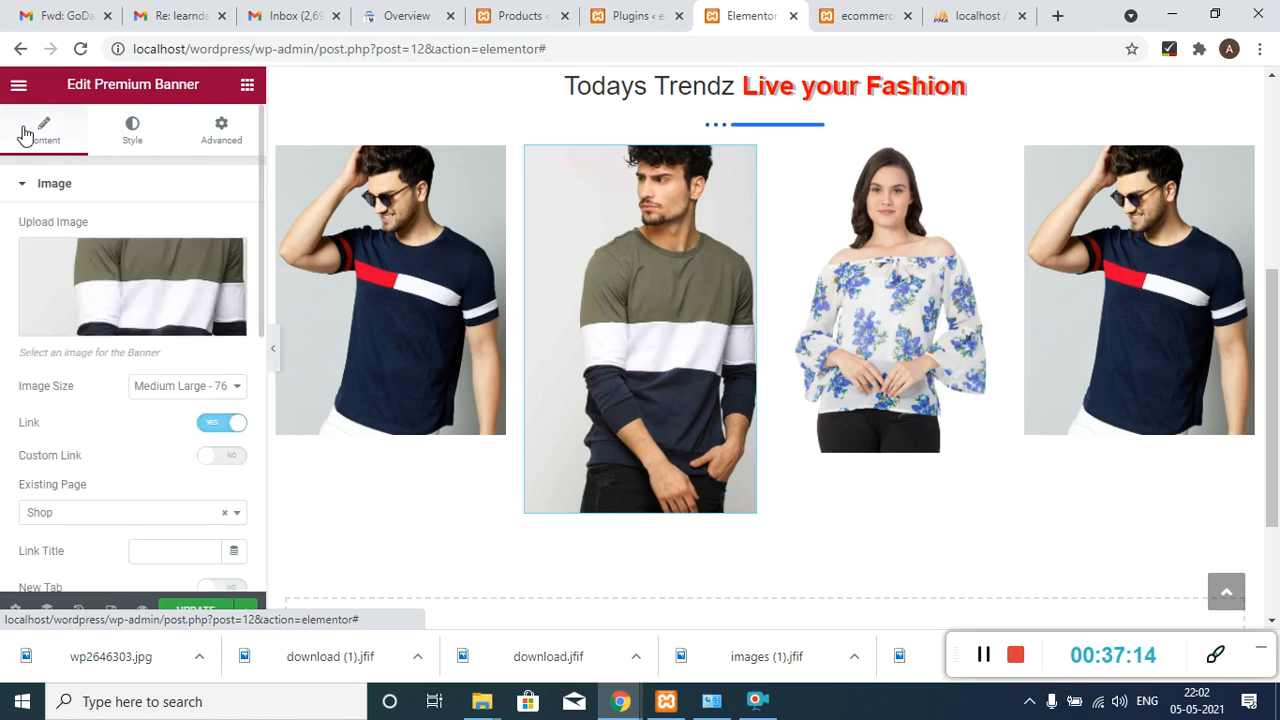
- Compare the image size settings of the four column banners and update the page
left_click(408, 322)
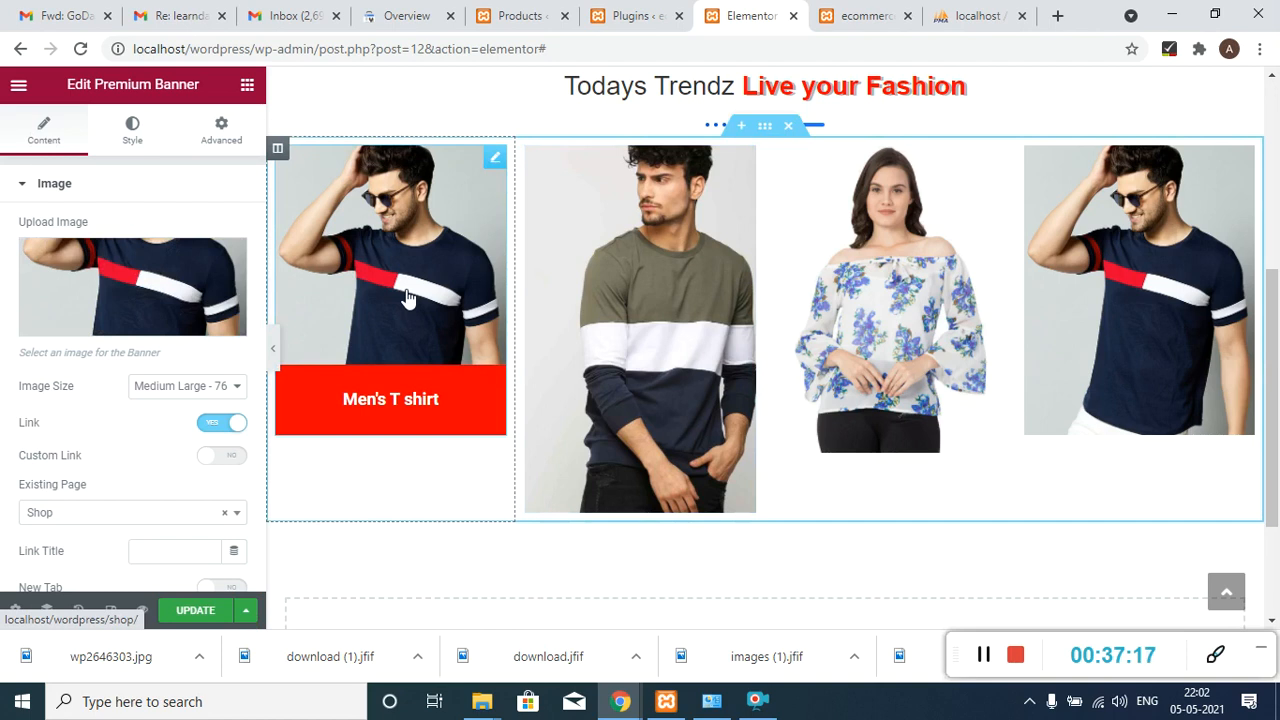
left_click(553, 325)
left_click(938, 254)
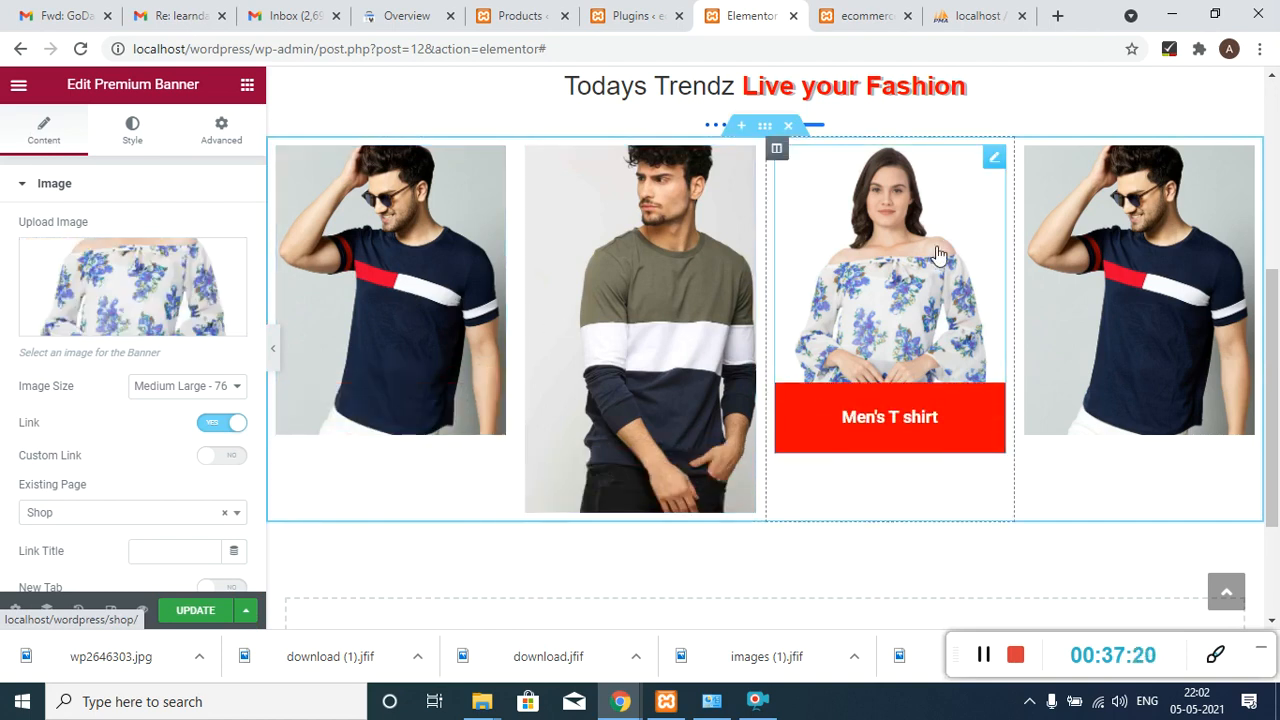
left_click(1060, 259)
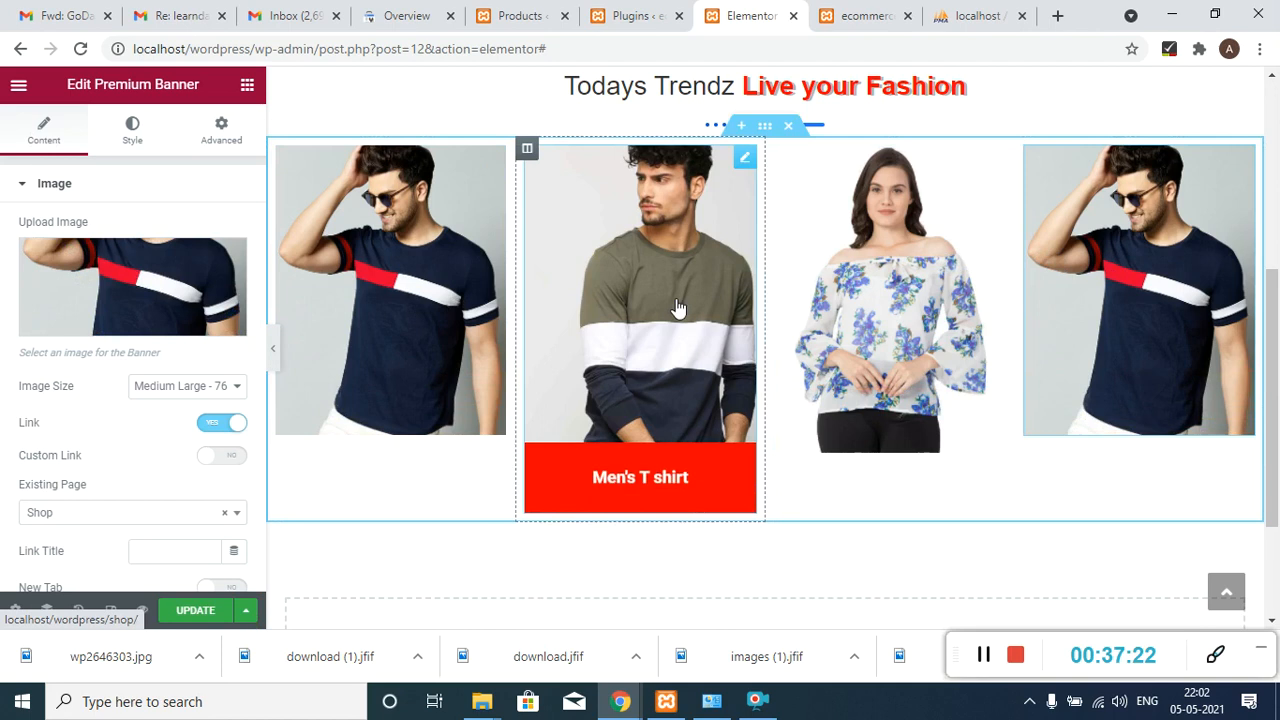
left_click(200, 612)
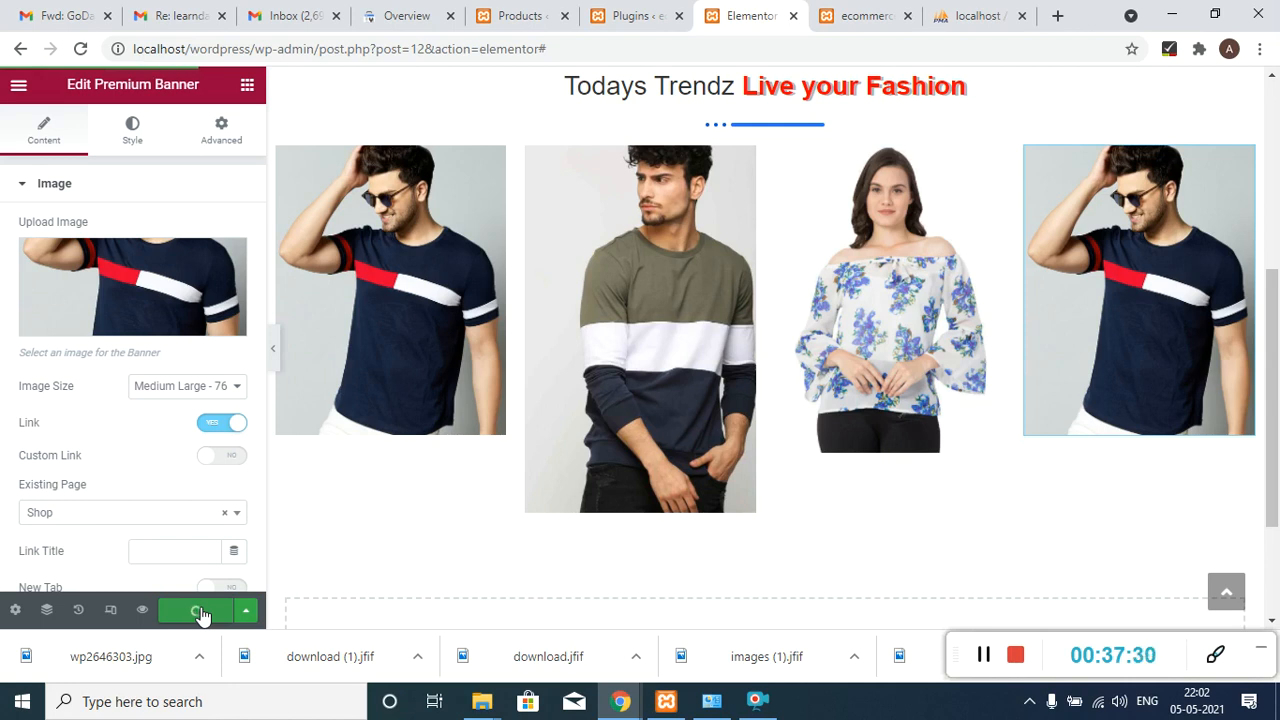
- Replace the second column's banner with a copy of the first column's banner and update the page
right_click(388, 270)
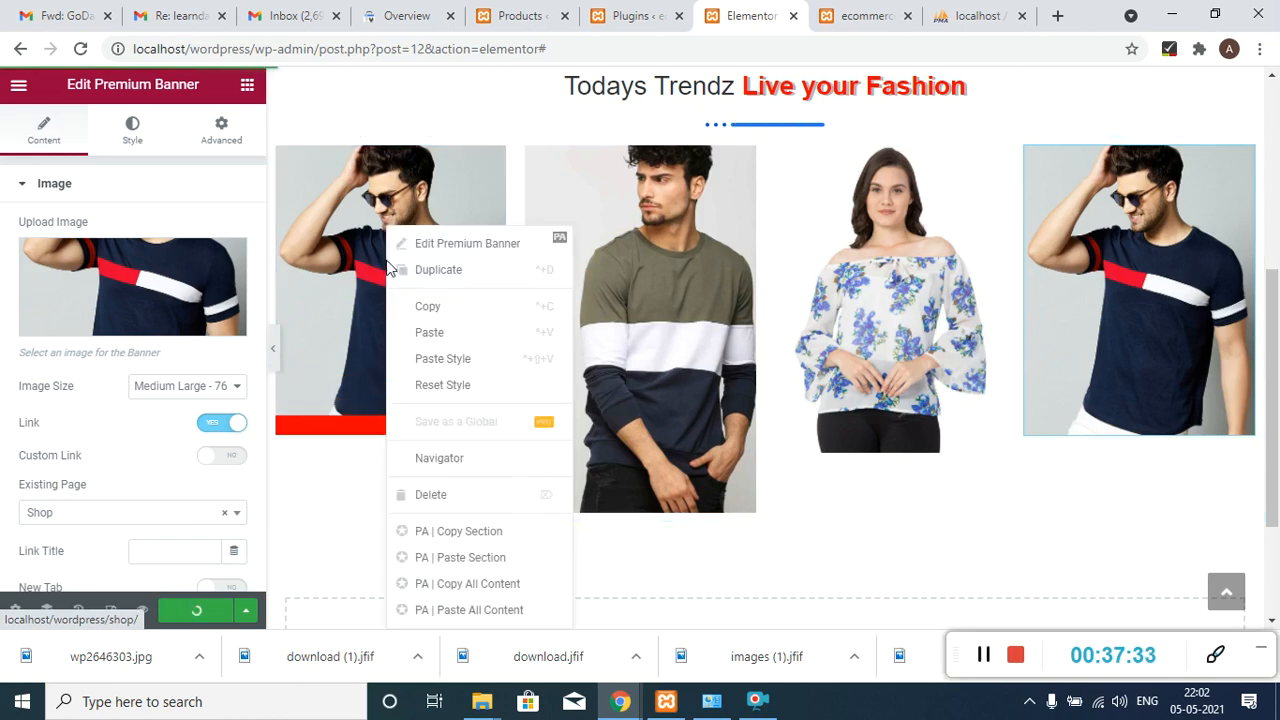
left_click(442, 312)
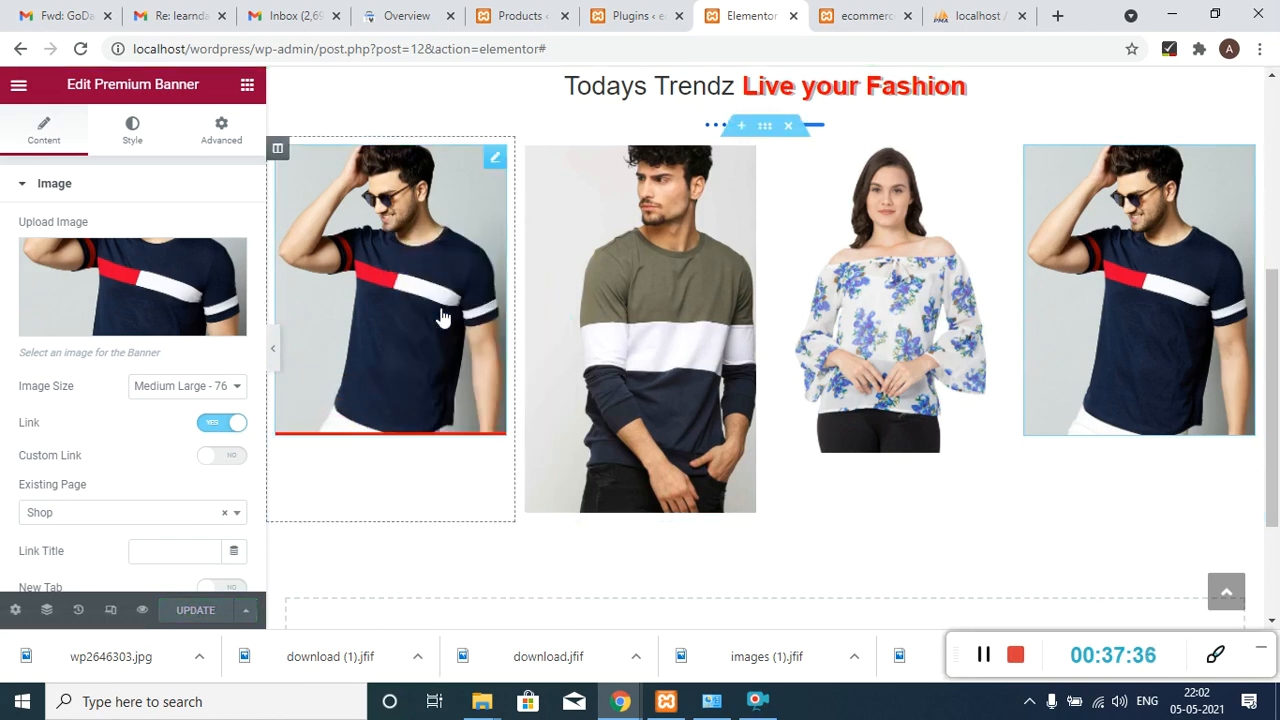
right_click(607, 286)
left_click(648, 333)
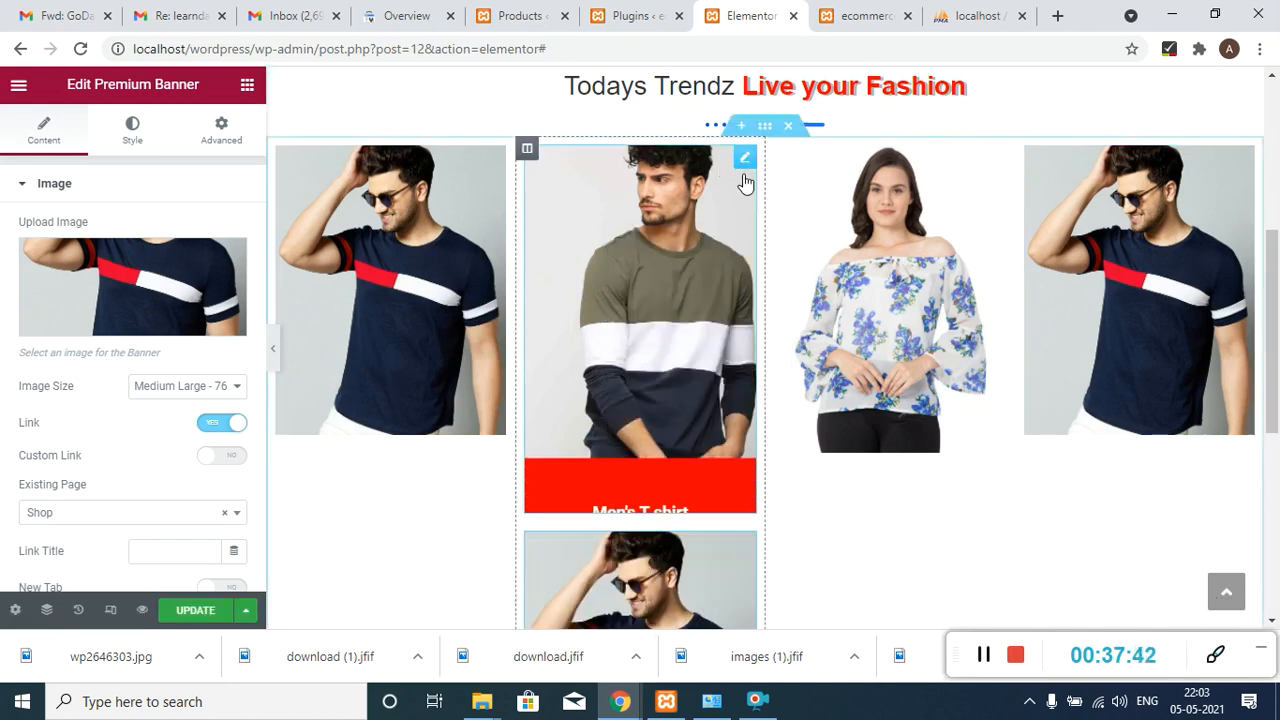
right_click(745, 160)
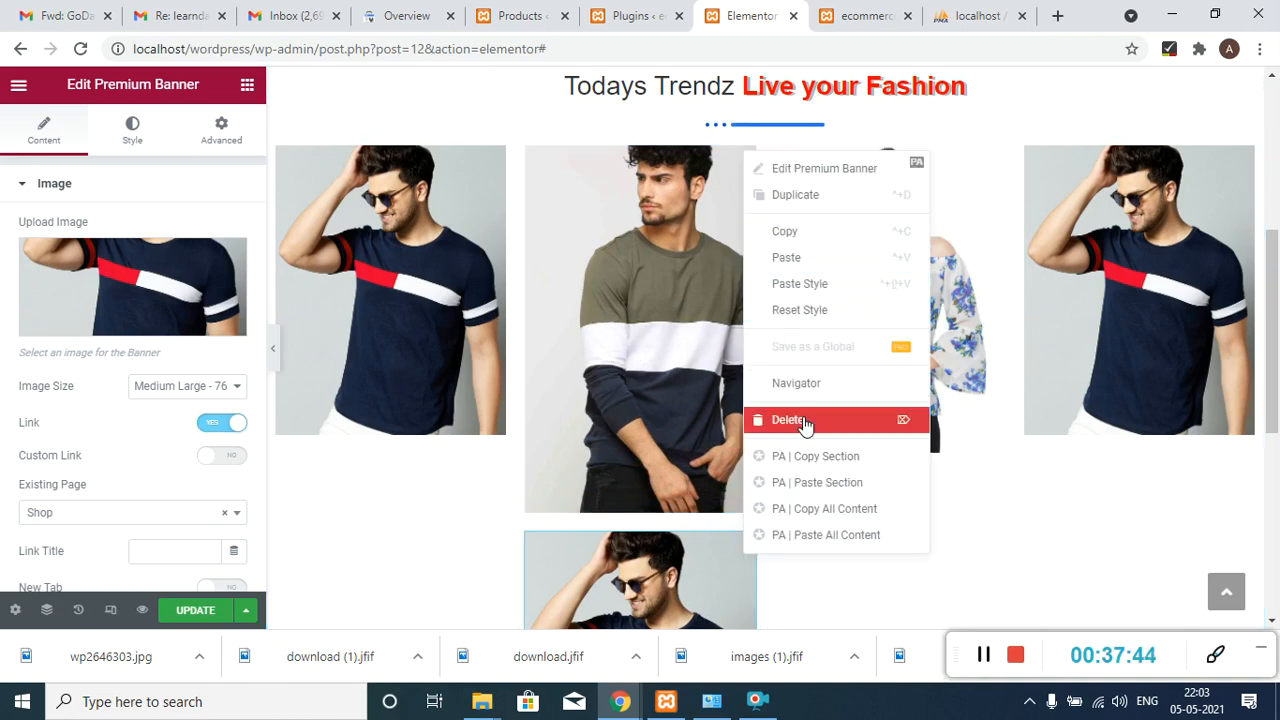
left_click(803, 420)
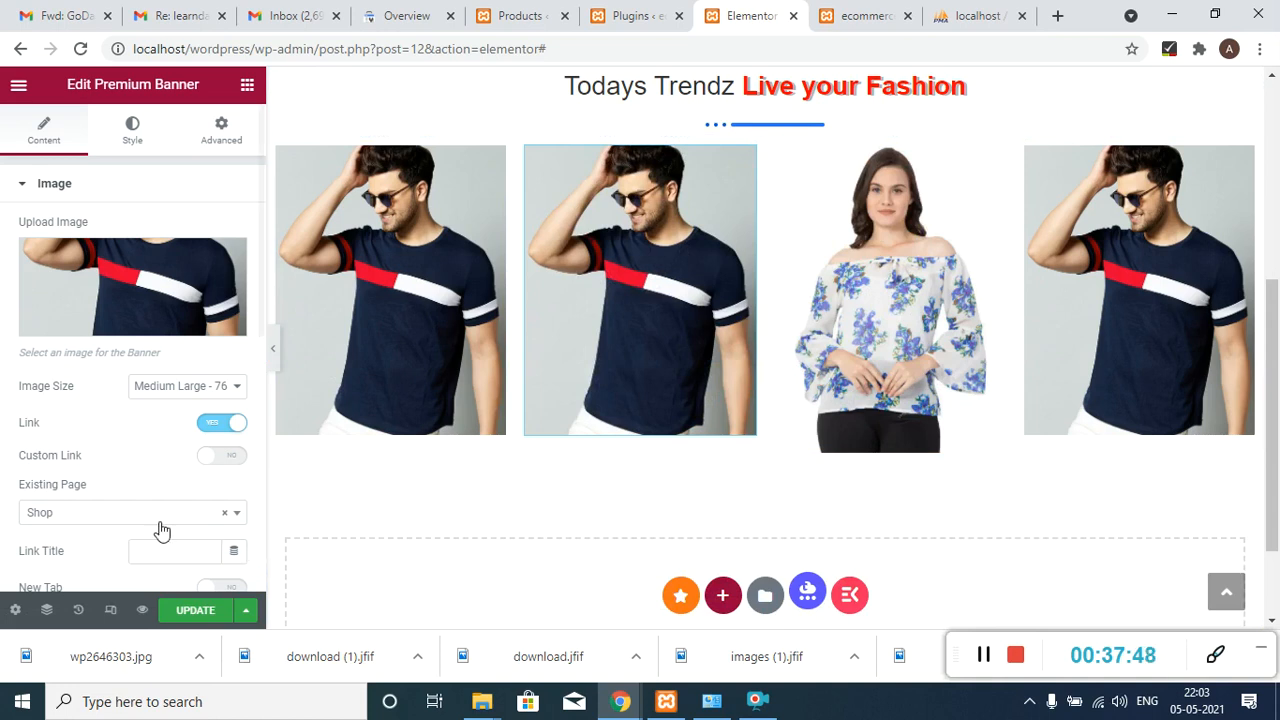
left_click(172, 612)
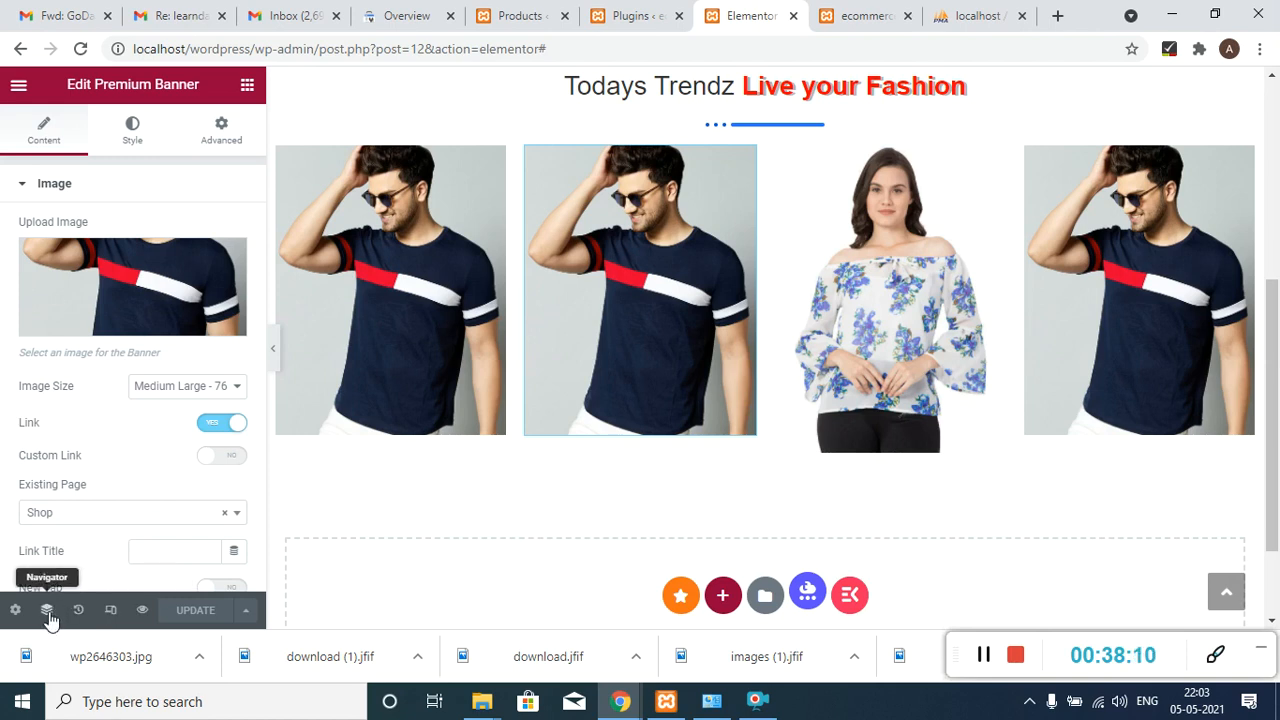
- Switch to the mobile preview and set the "New style for New People" heading's font size to 21 px
left_click(112, 610)
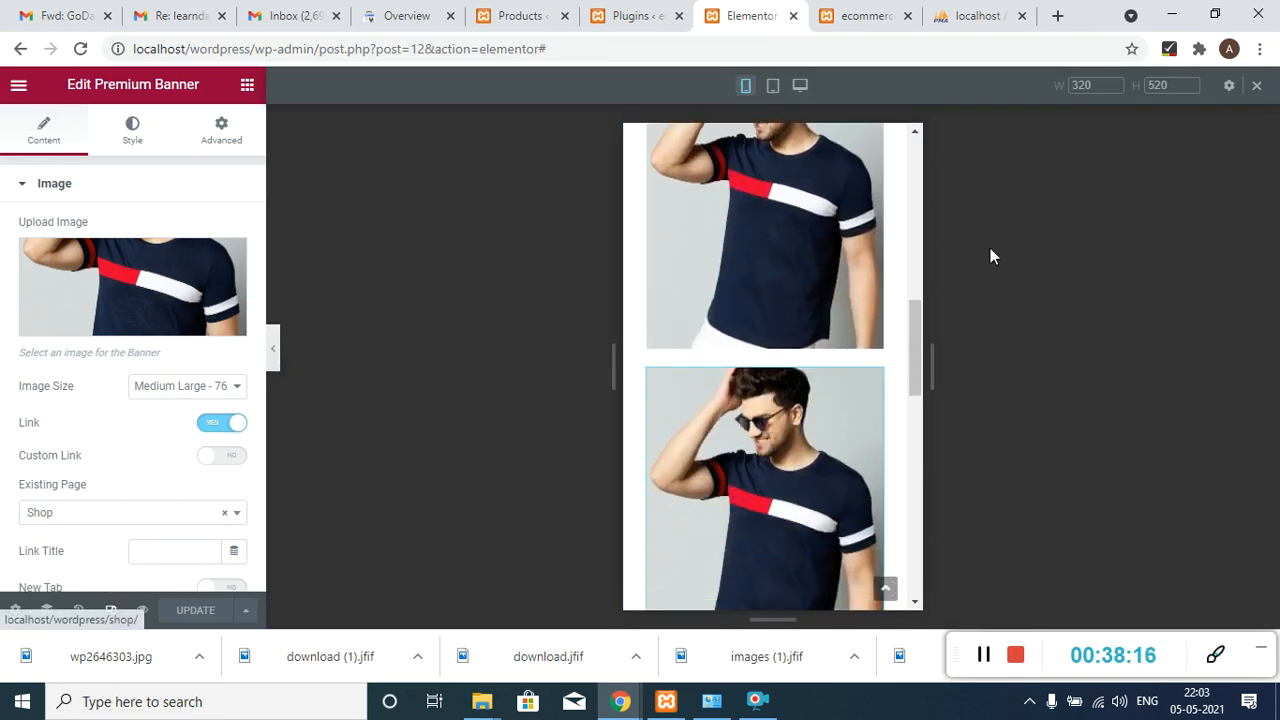
left_click_drag(918, 352, 924, 205)
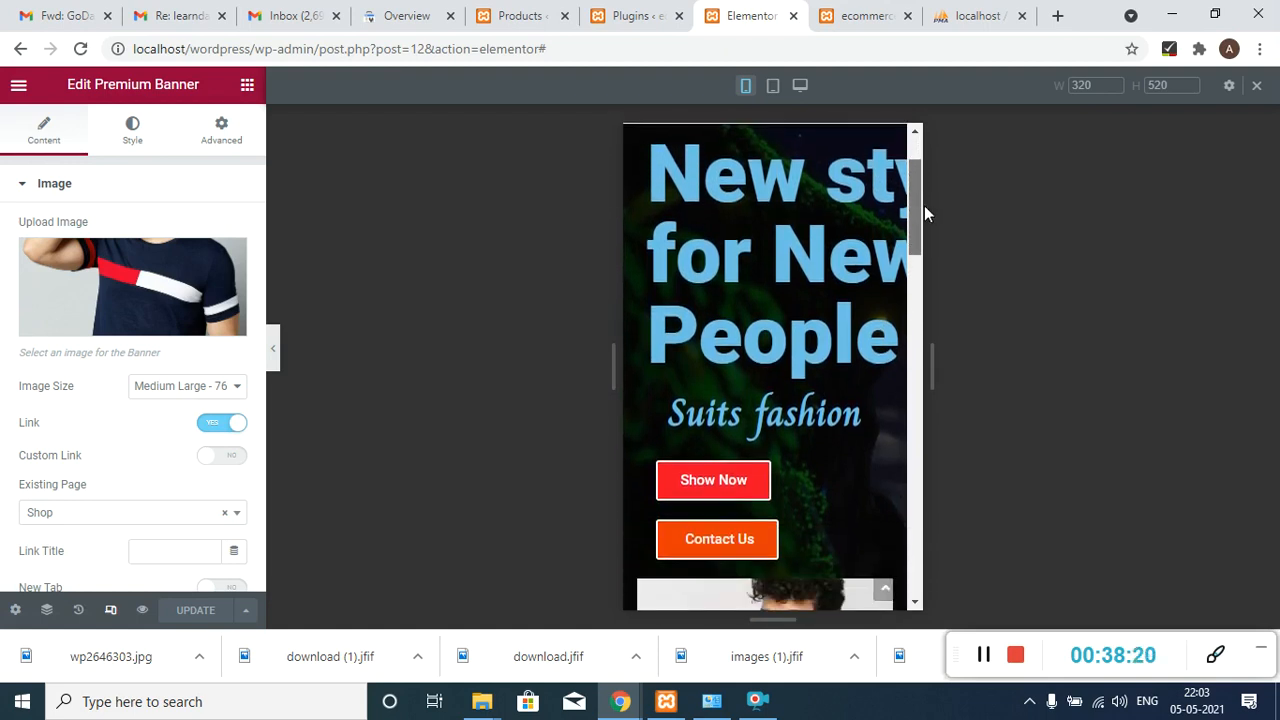
left_click(783, 207)
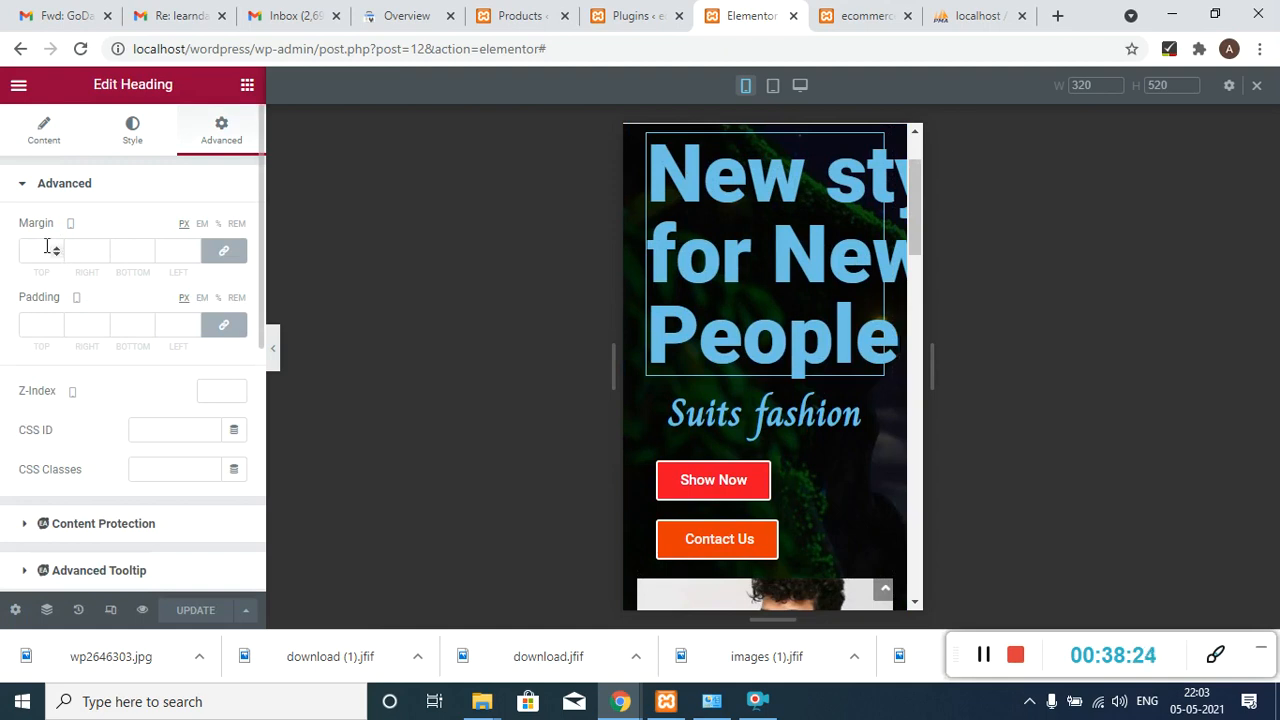
left_click(130, 145)
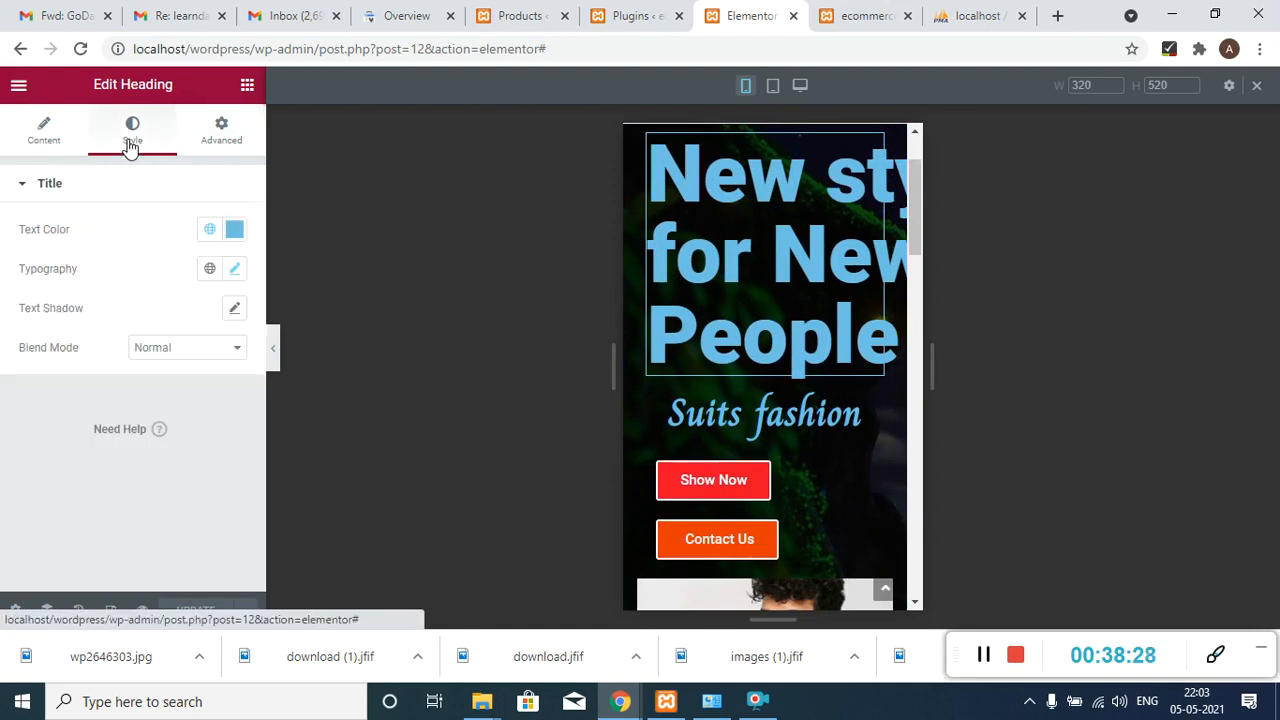
left_click(232, 272)
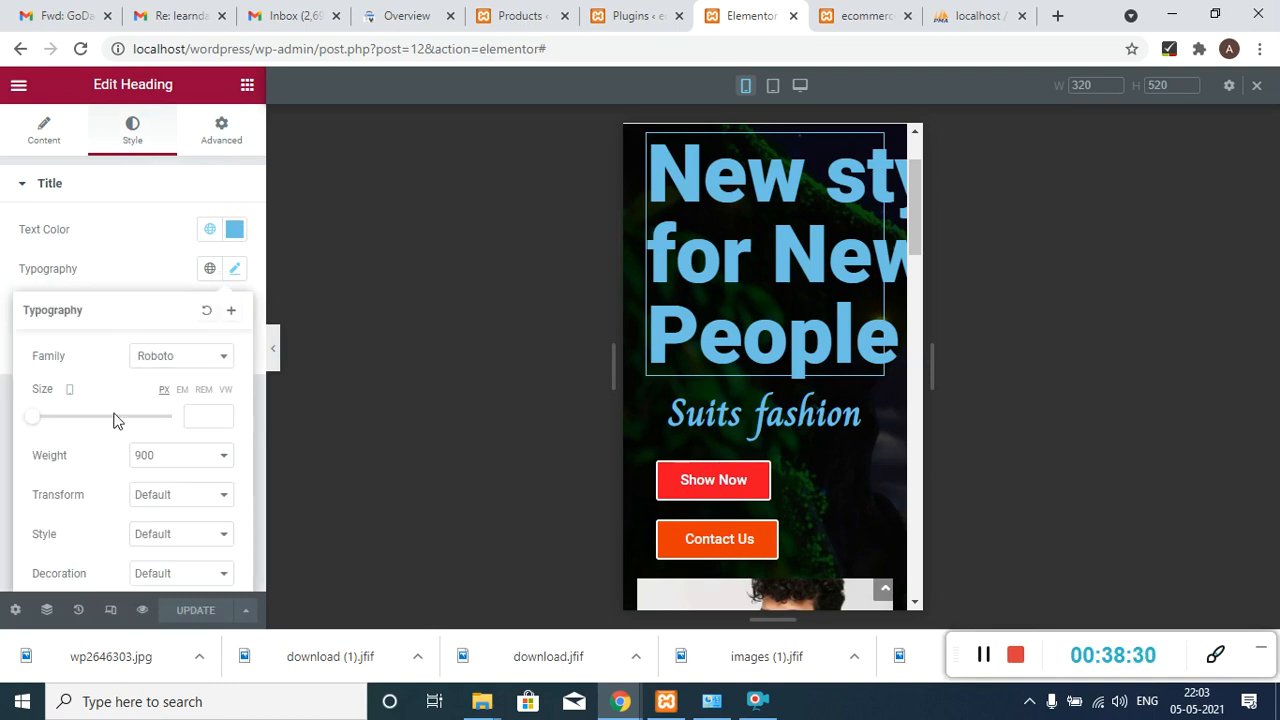
left_click(48, 424)
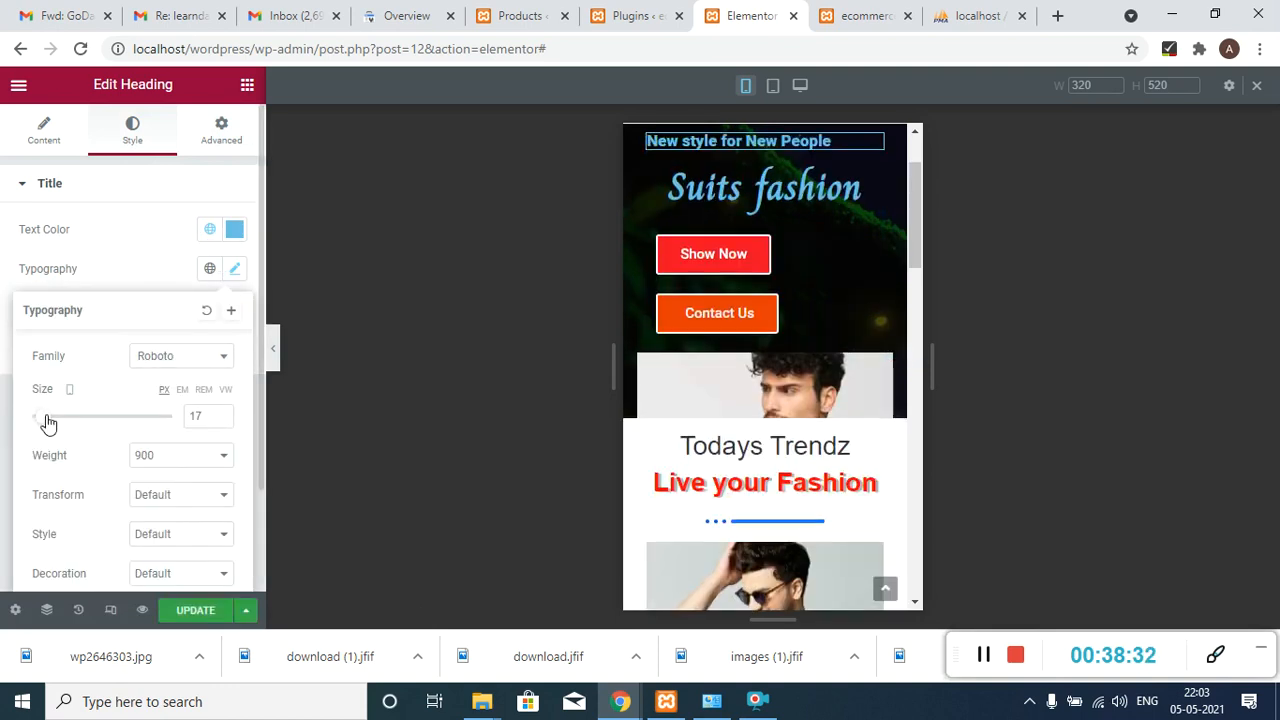
left_click_drag(48, 424, 51, 424)
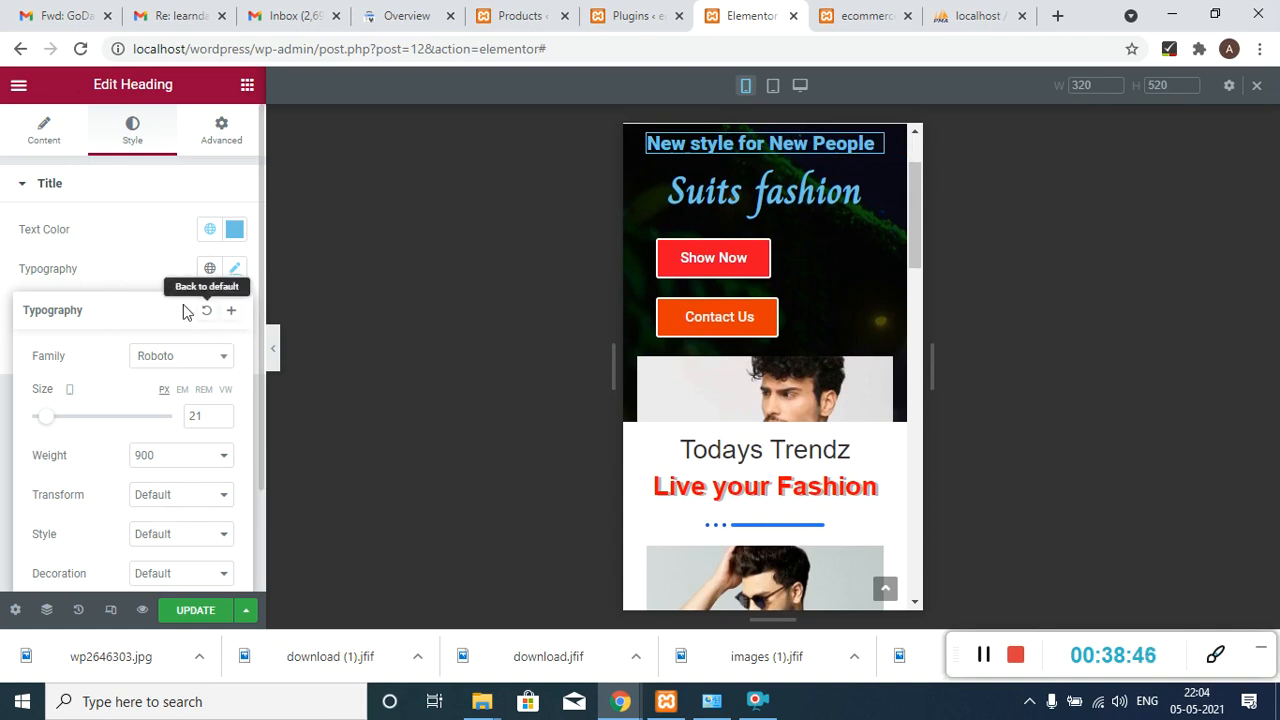
left_click(108, 263)
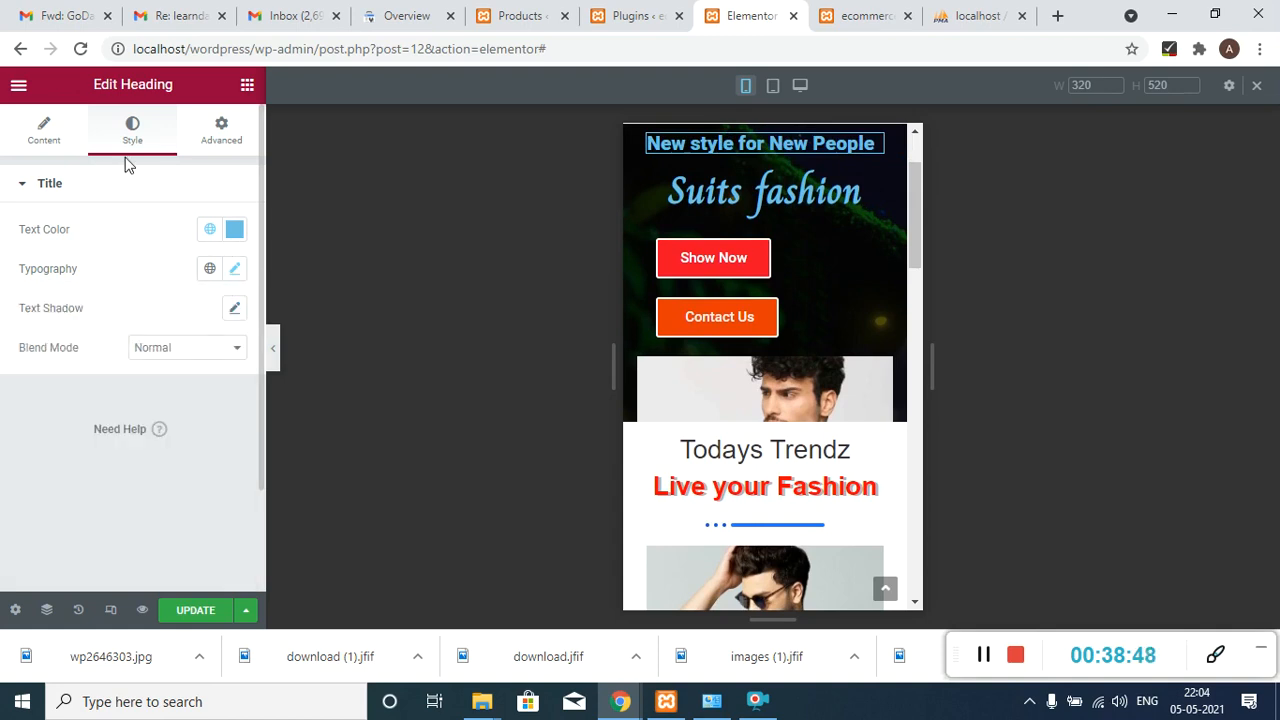
- Try centre alignment on the "New style for New People" heading in the mobile preview, and align it left again
left_click(46, 130)
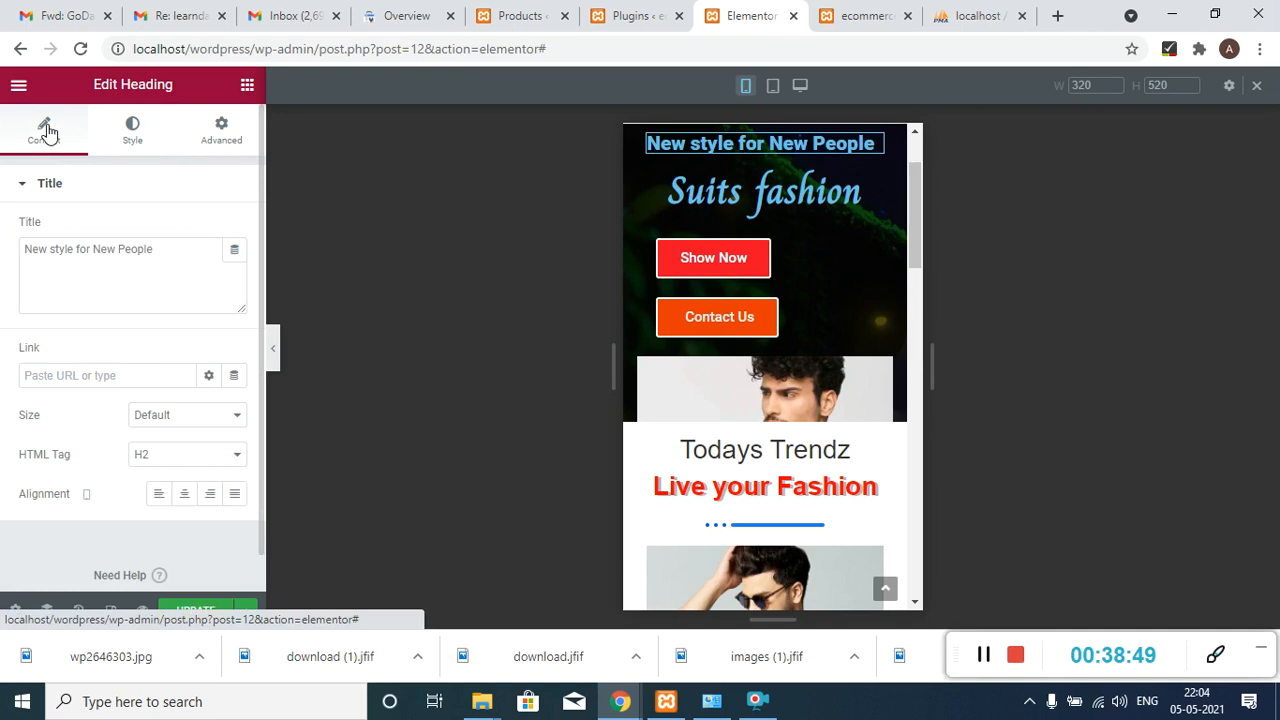
left_click(188, 494)
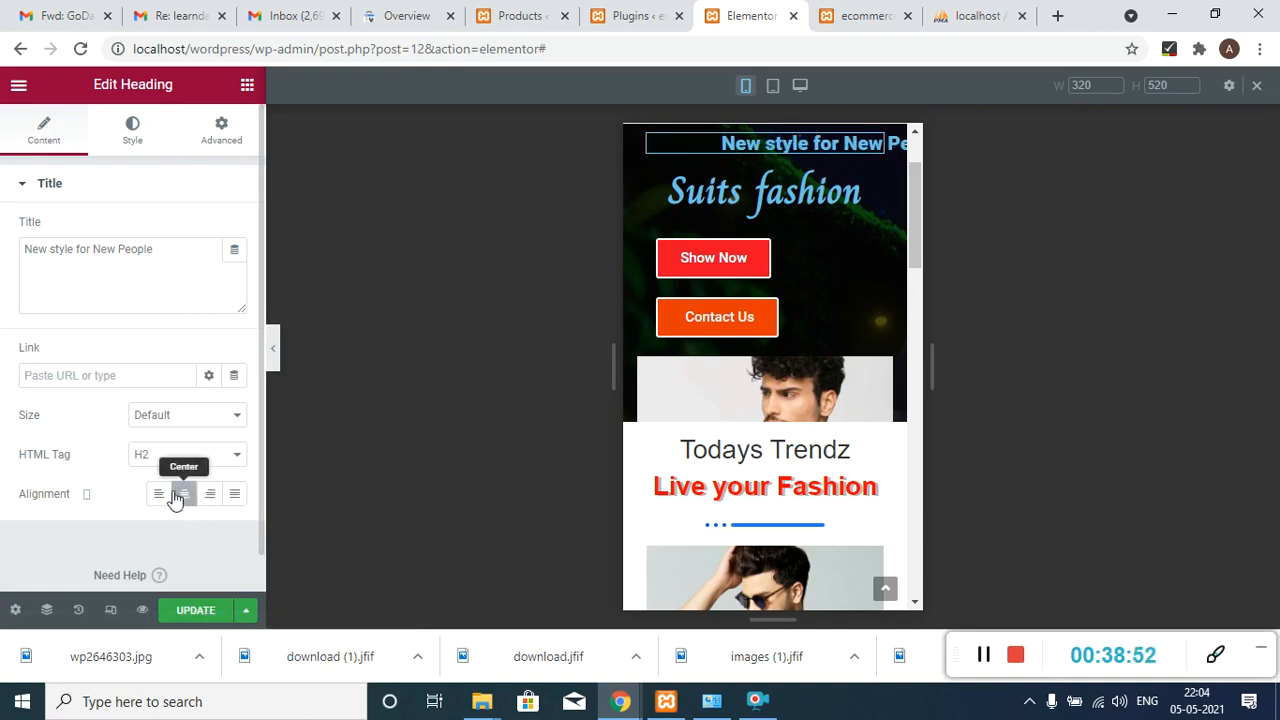
left_click(159, 495)
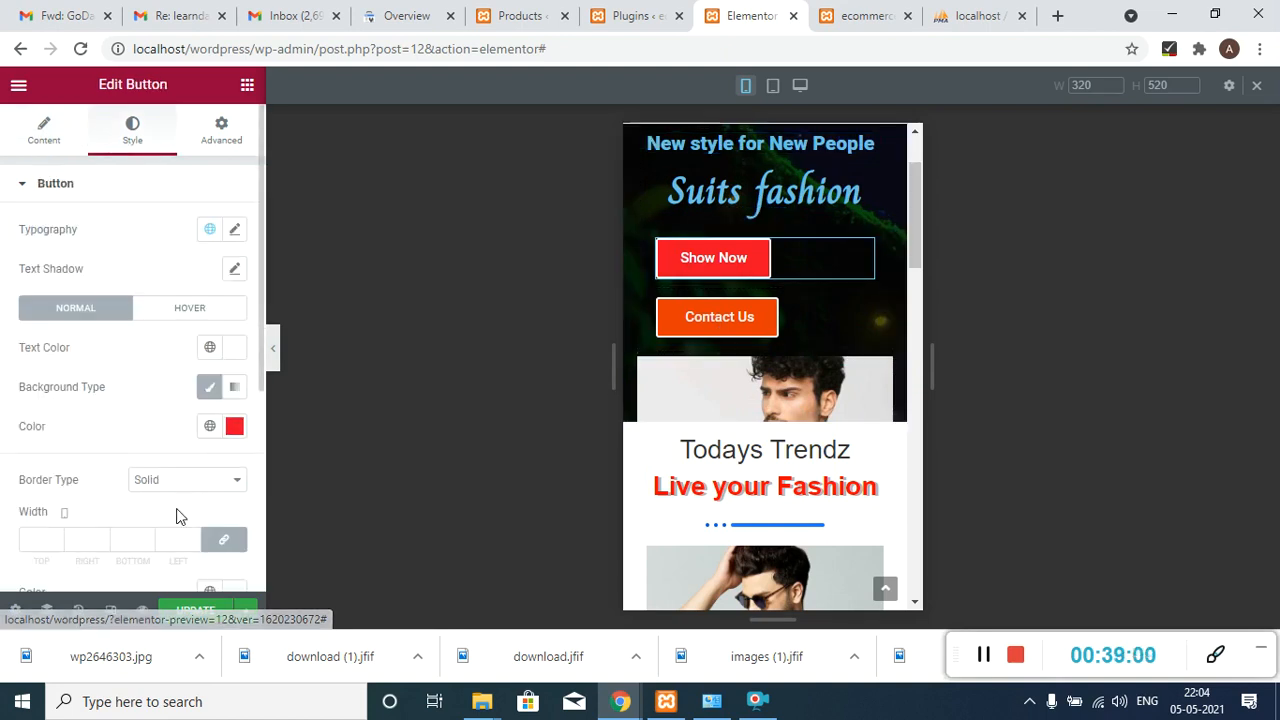
- Centre the Show Now and Contact Us buttons for the mobile layout
mouse_move(258, 231)
left_mouse_down()
mouse_move(265, 520)
mouse_move(260, 218)
left_mouse_up()
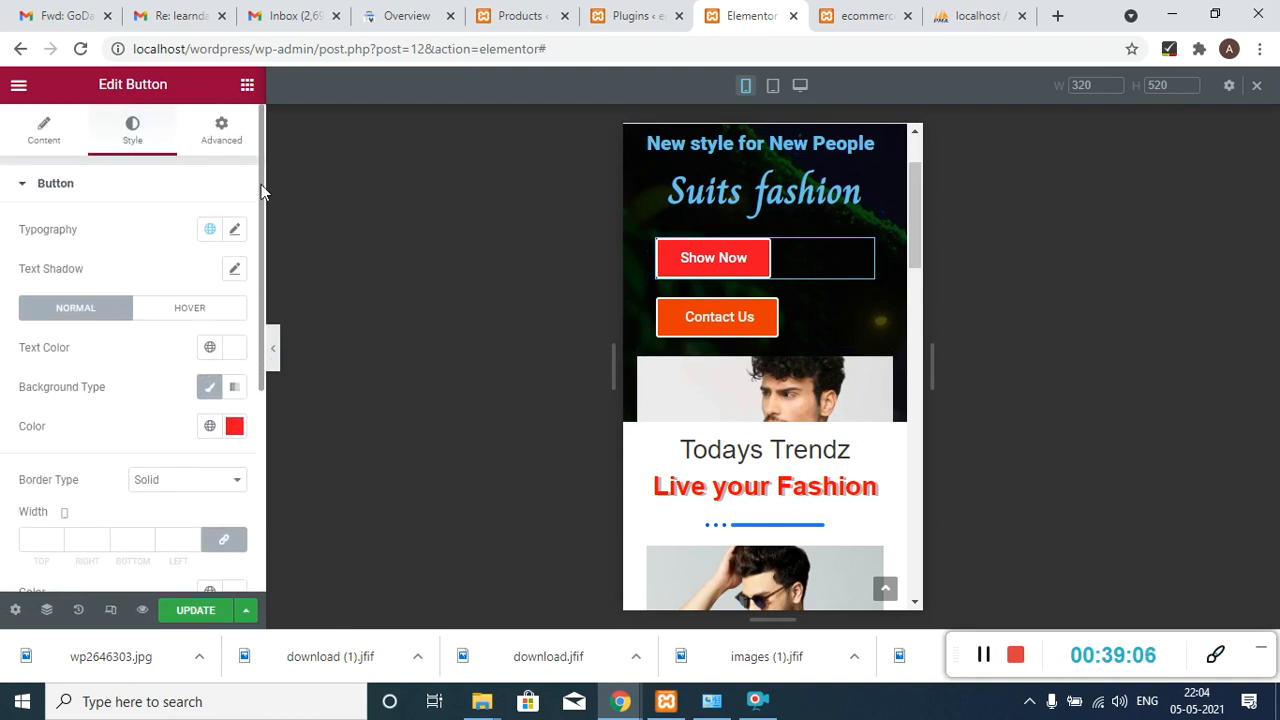
left_click(29, 147)
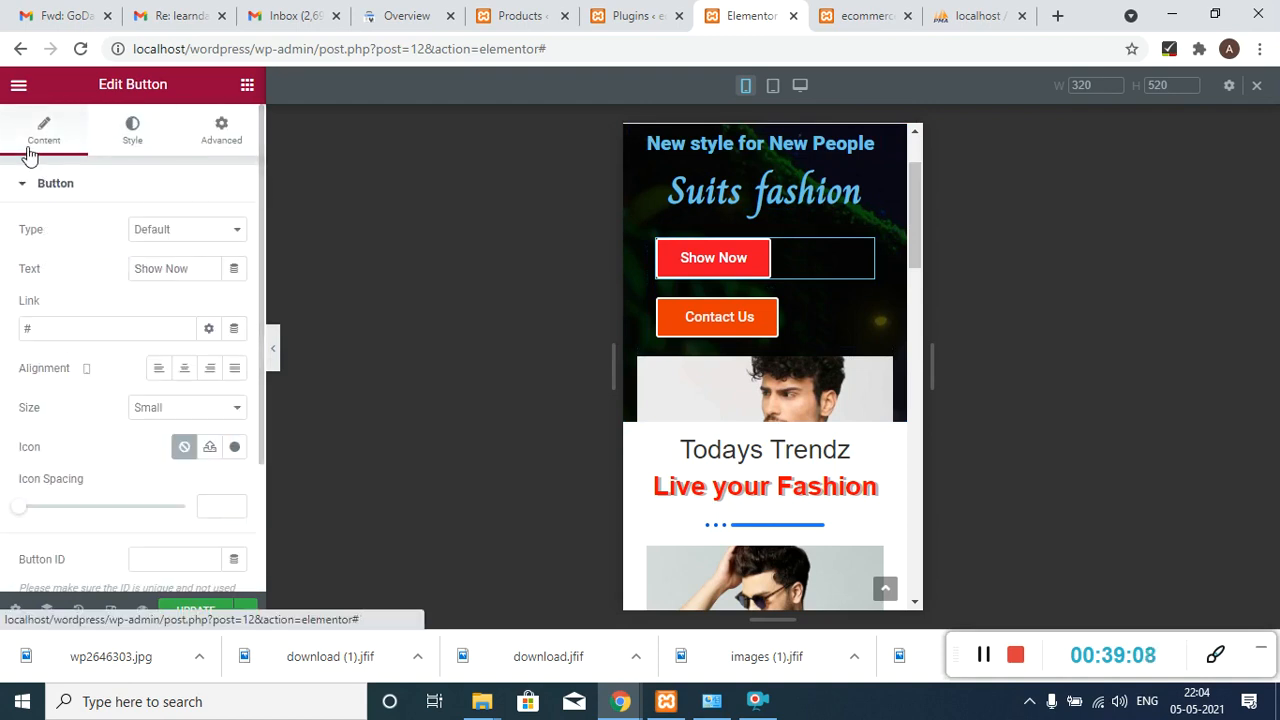
left_click(186, 370)
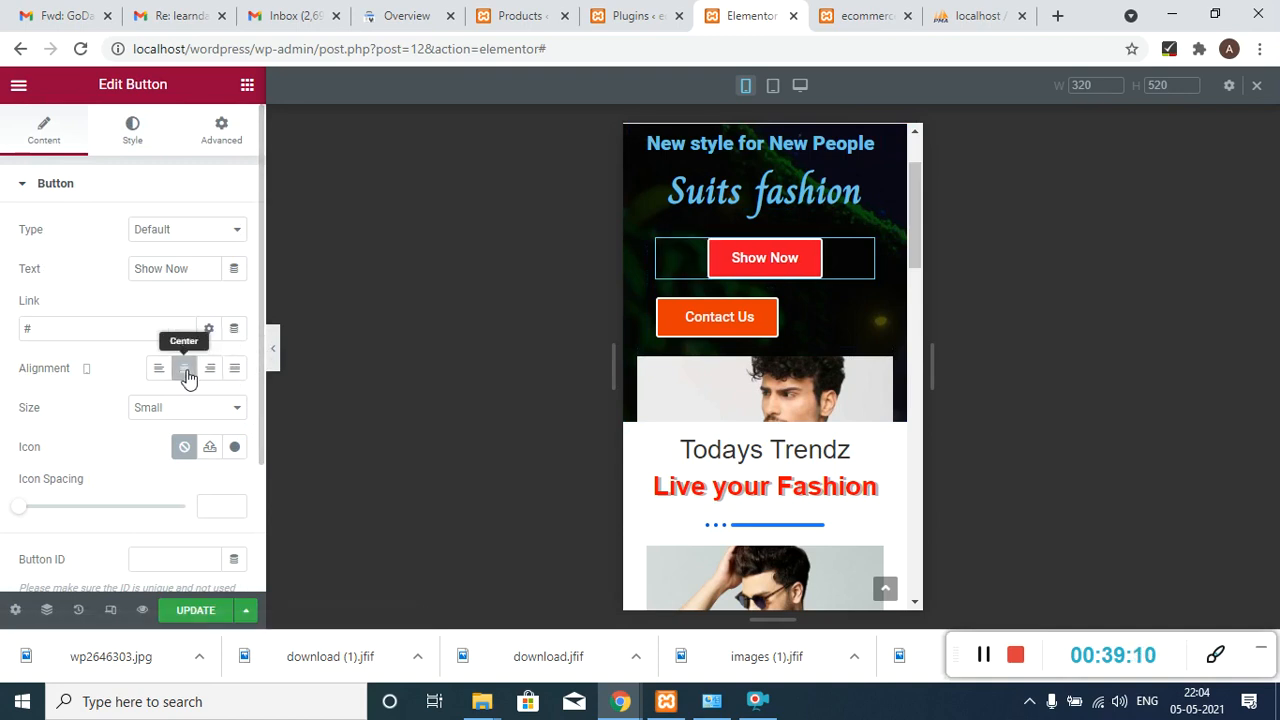
left_click(713, 318)
left_click(57, 147)
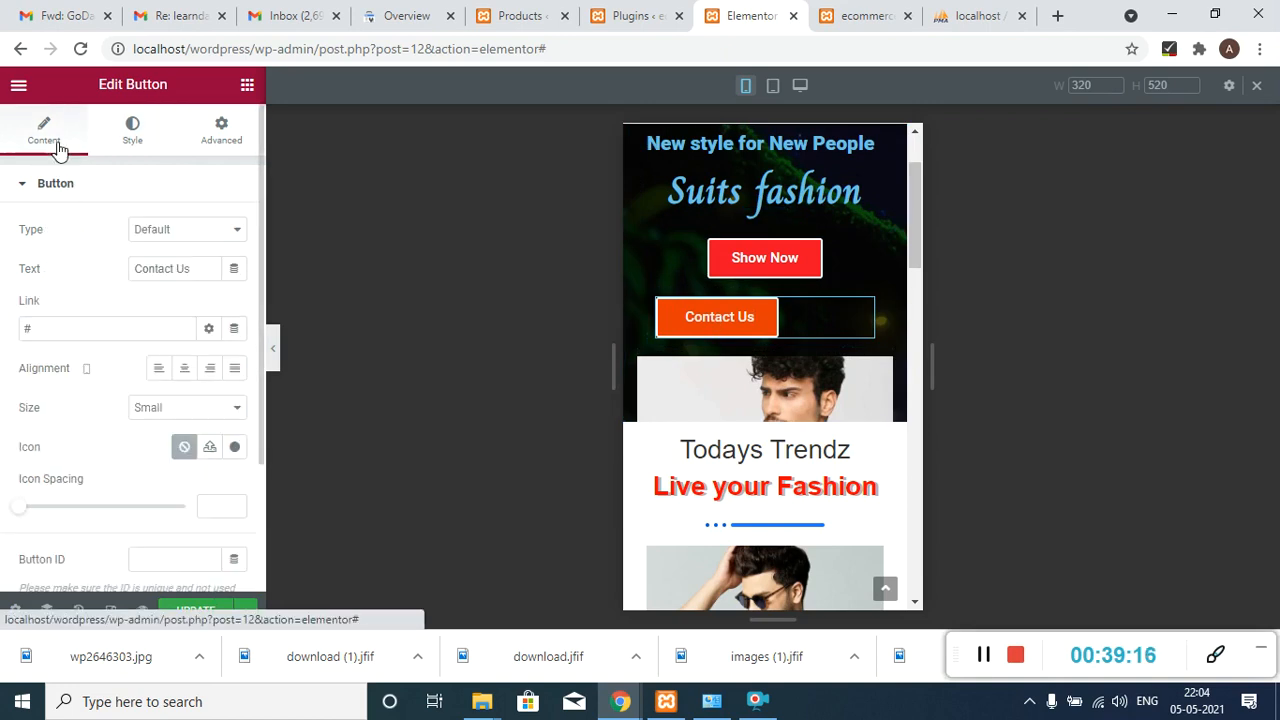
left_click(185, 370)
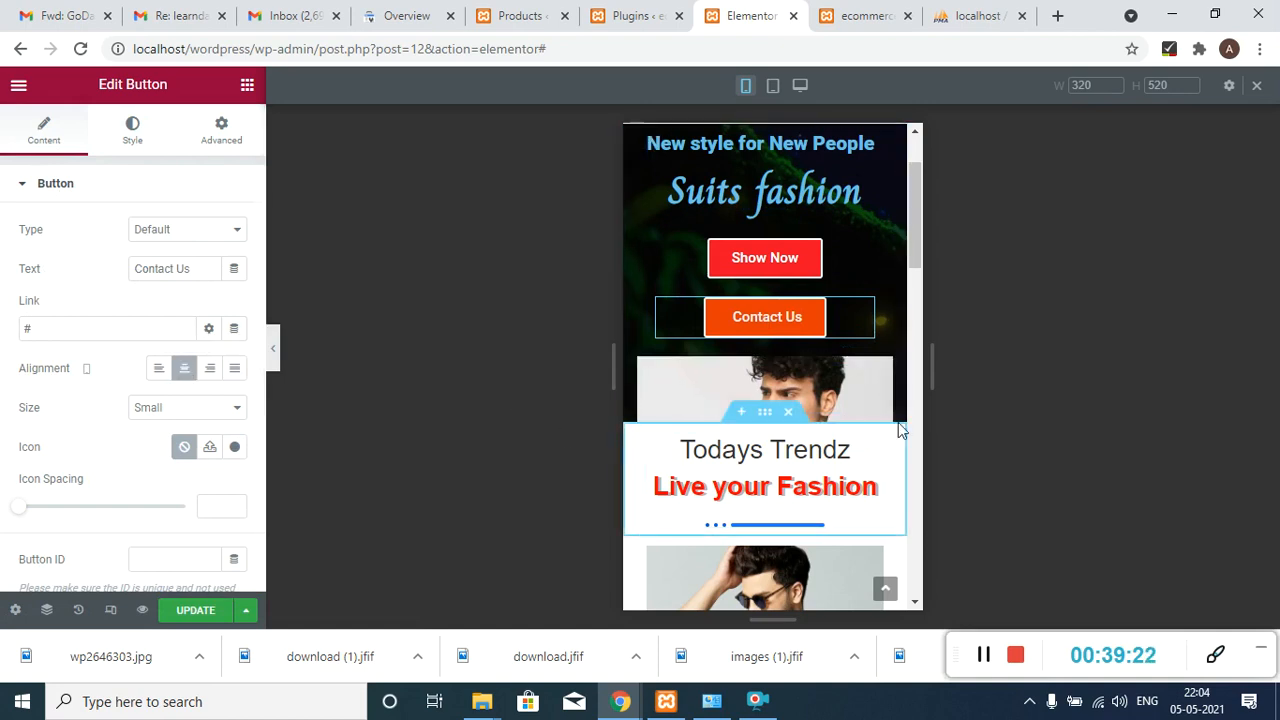
- Set the height of the hero section containing the "New style for New People" heading to Fit To Screen
left_click_drag(914, 274, 922, 240)
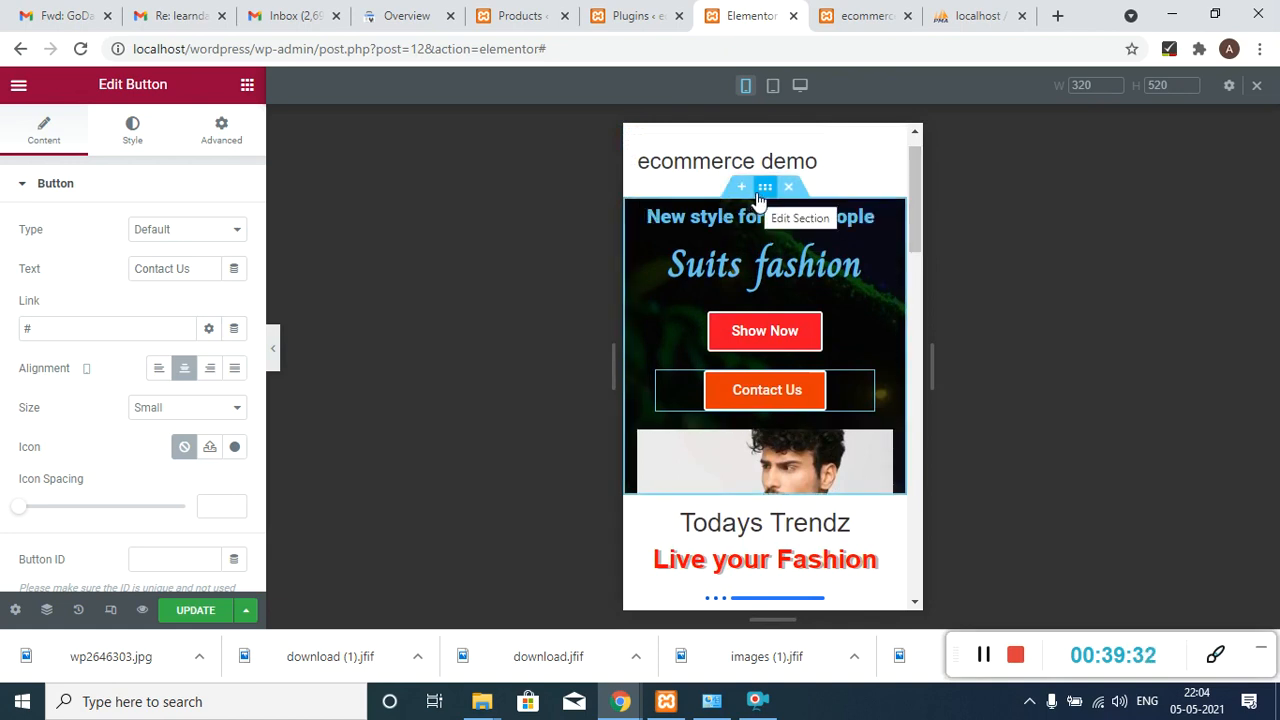
left_click(762, 196)
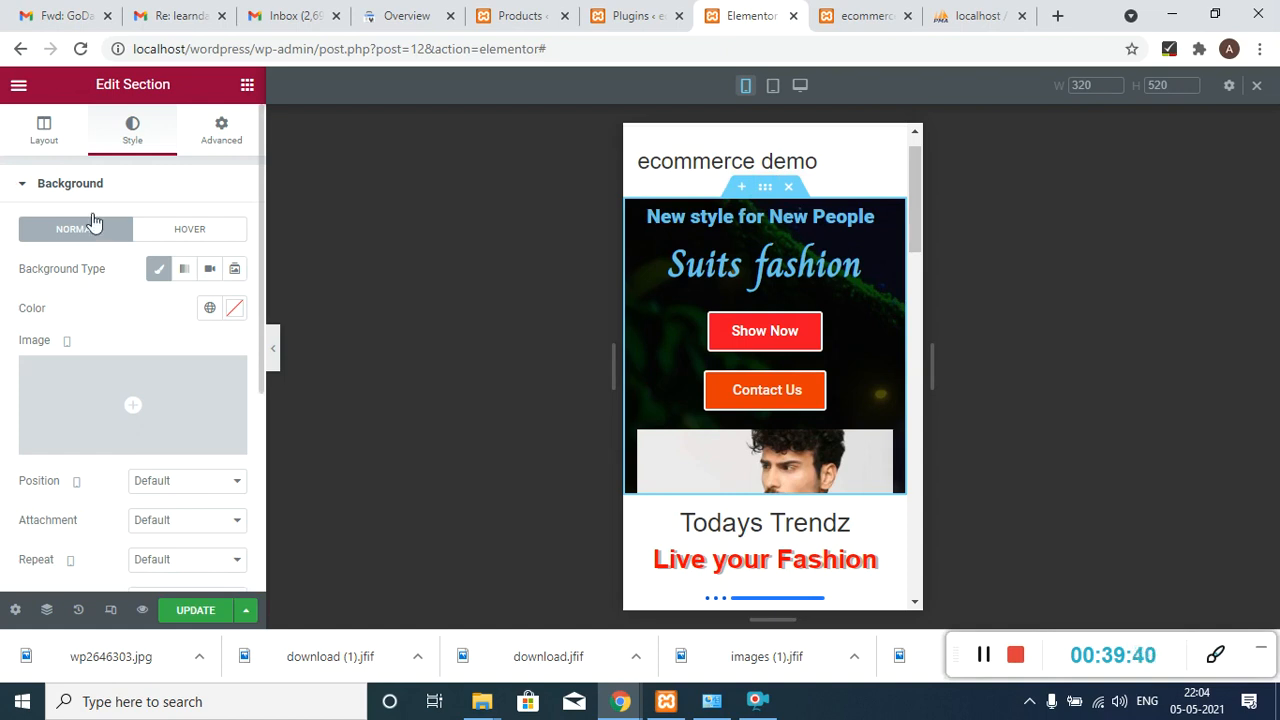
left_click(50, 128)
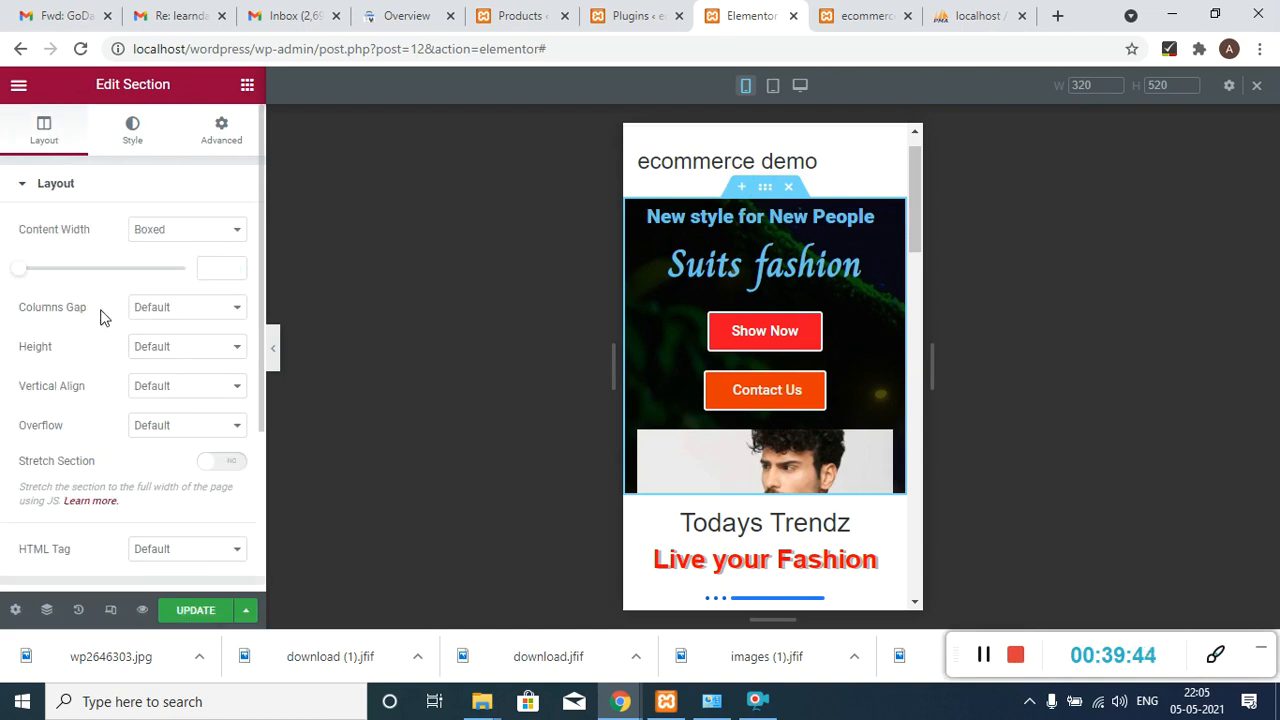
left_click(218, 347)
left_click(210, 381)
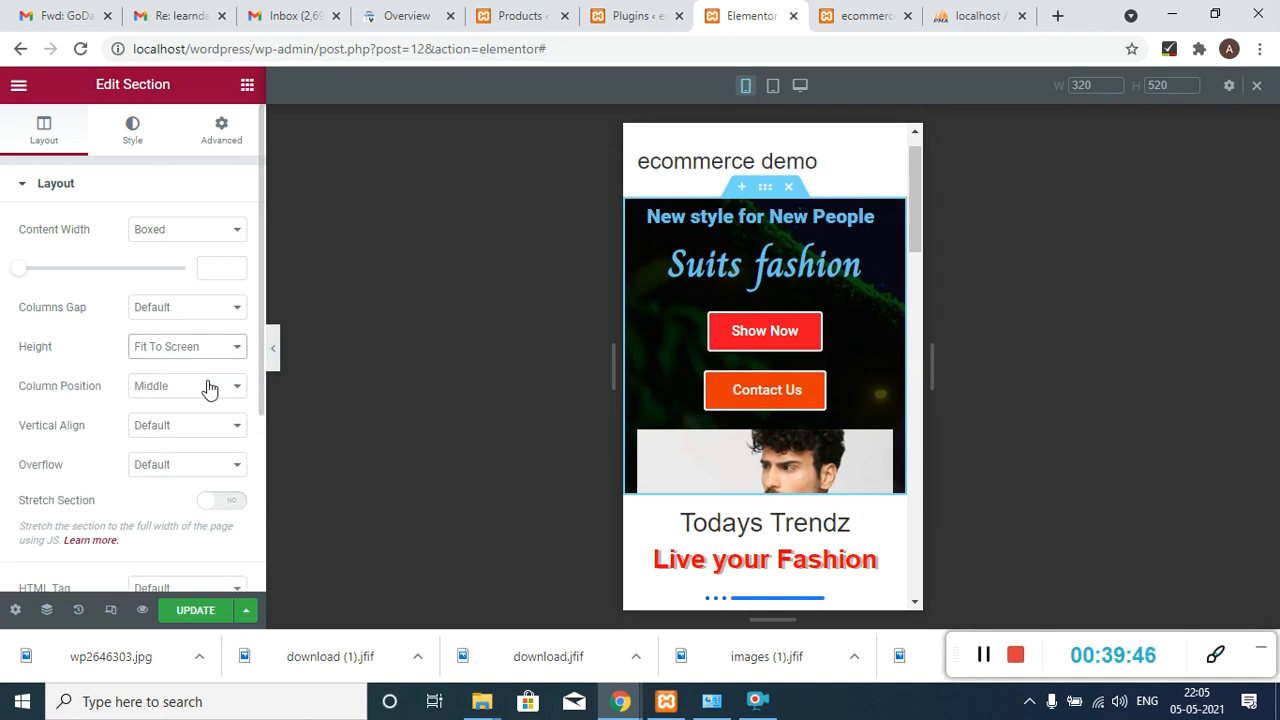
- Change the height of the hero section containing the "New style for New People" heading to Min Height
left_click(197, 346)
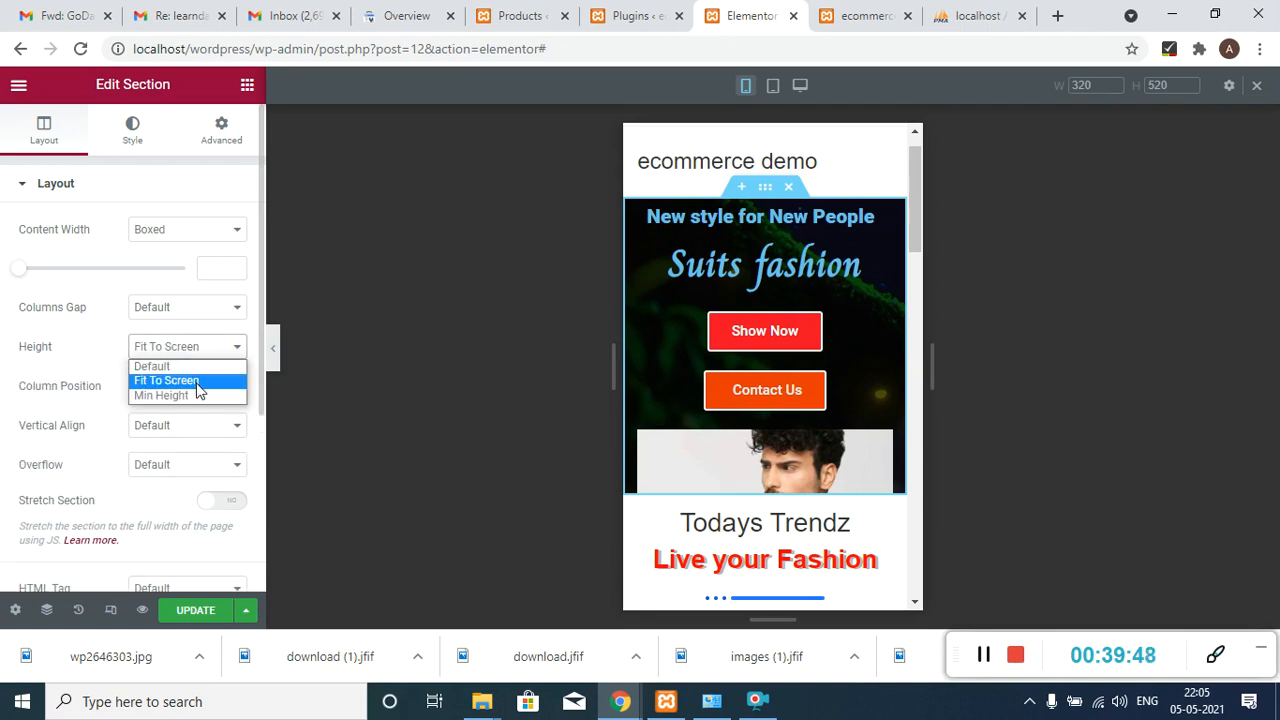
left_click(197, 393)
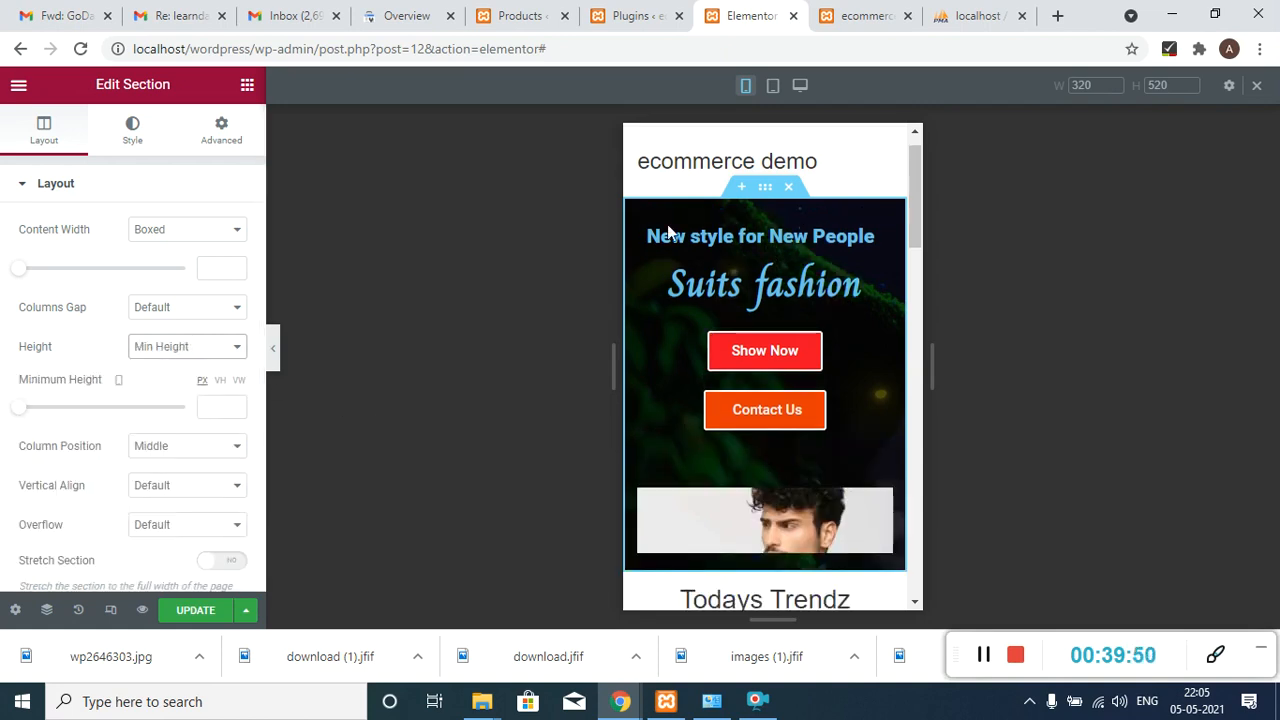
- Delete the spacer in the hero section's image column and place a new Spacer widget in that column
mouse_move(849, 533)
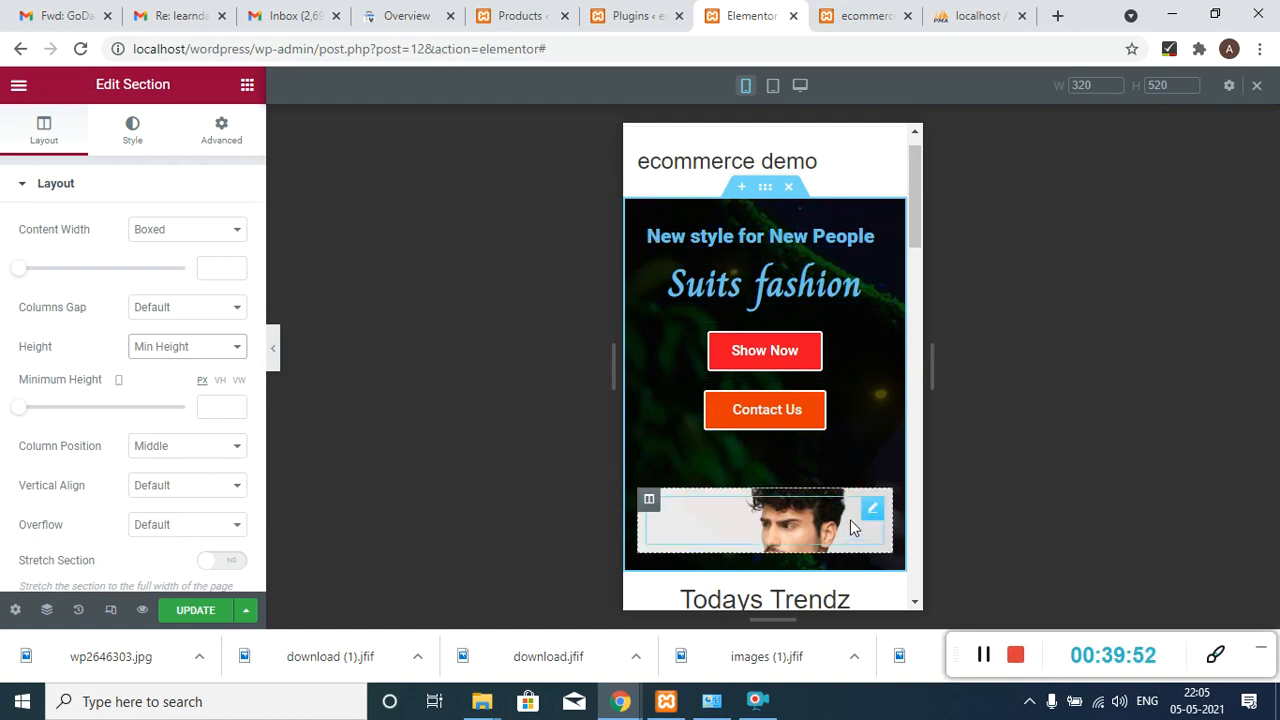
left_click(873, 513)
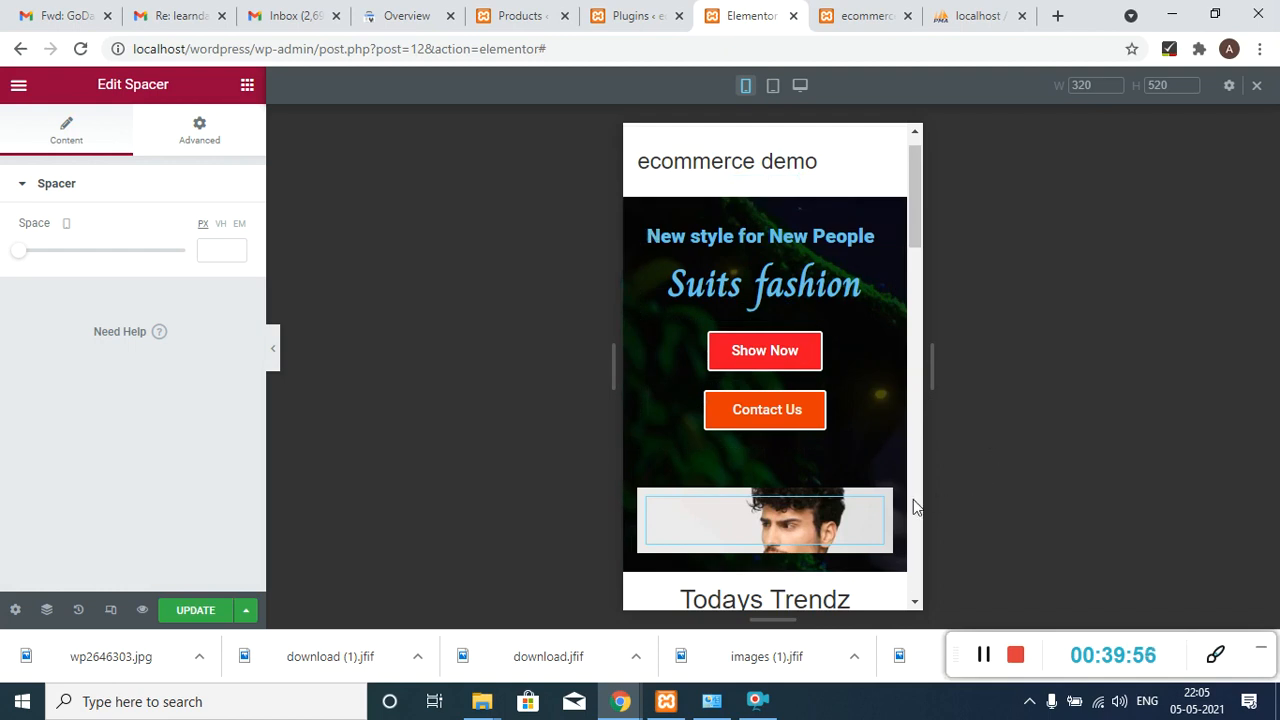
right_click(882, 510)
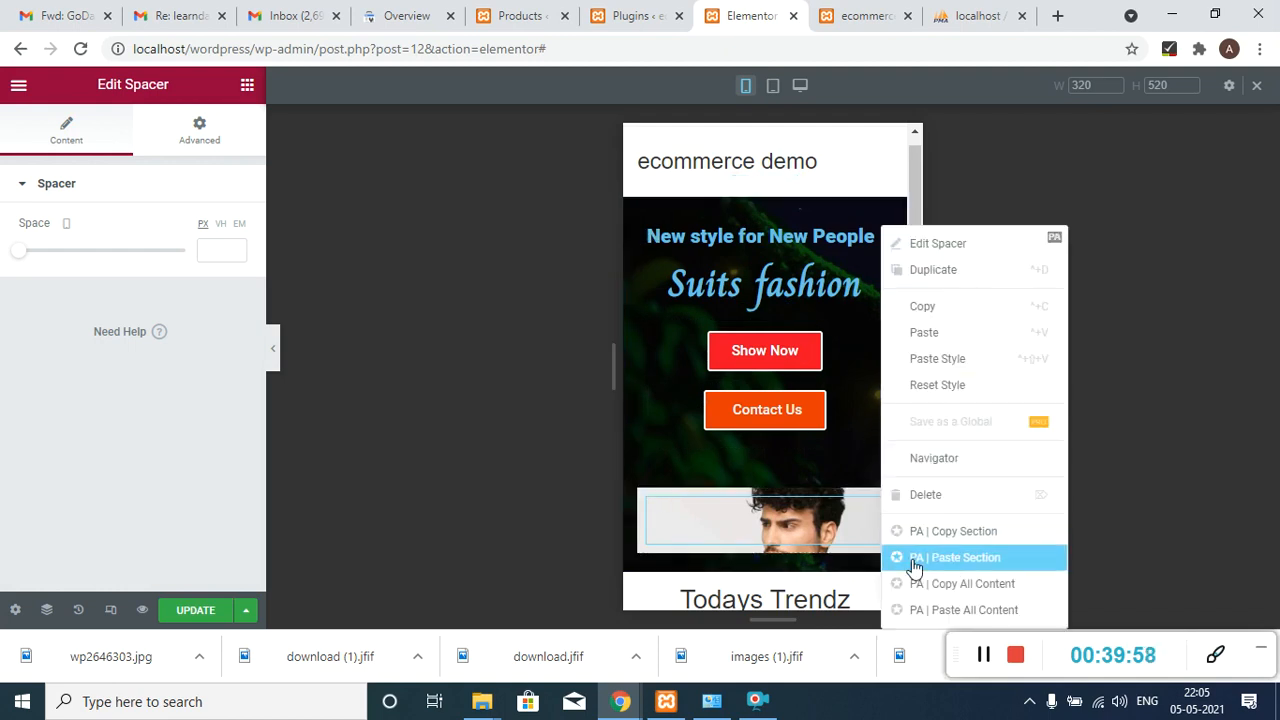
left_click(906, 500)
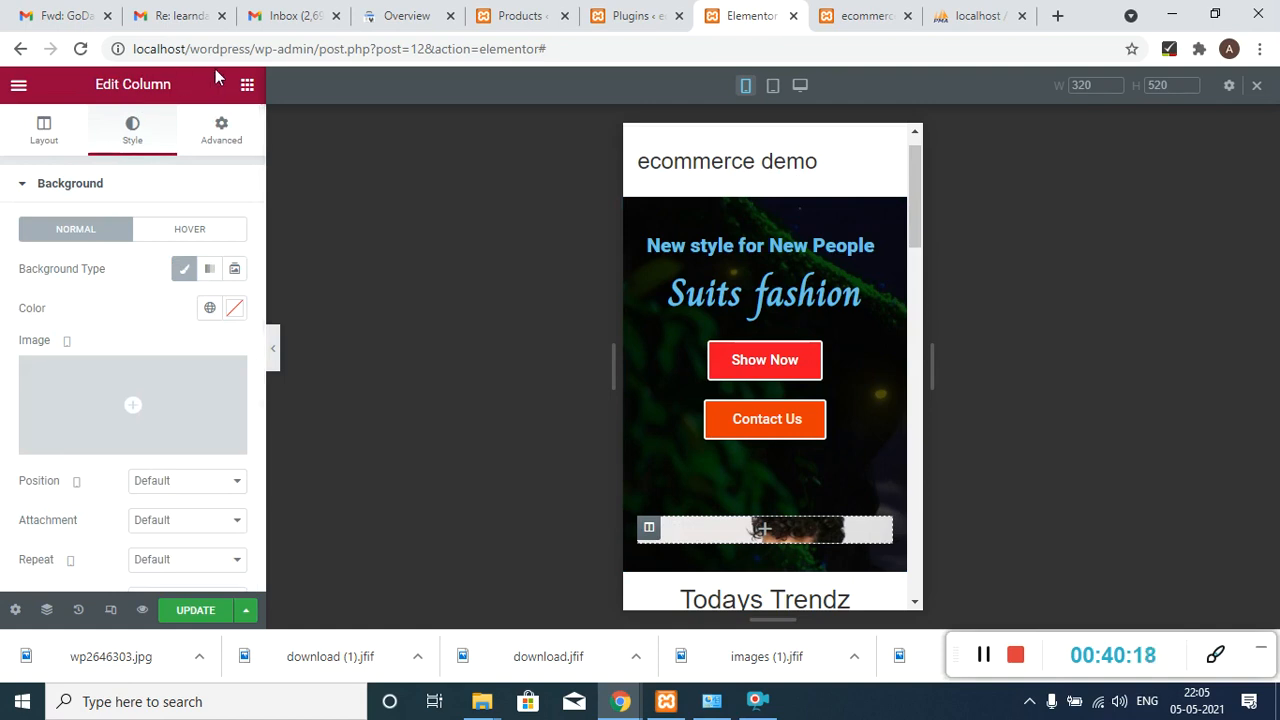
left_click(246, 86)
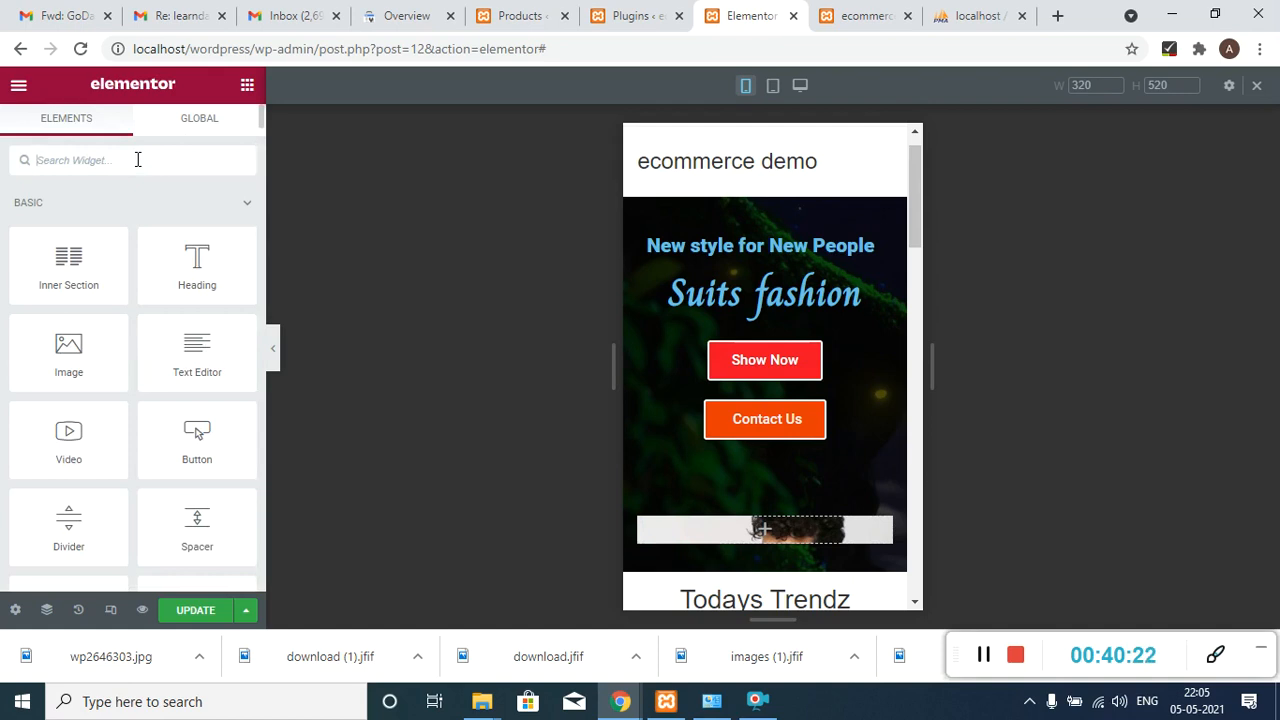
type("spac")
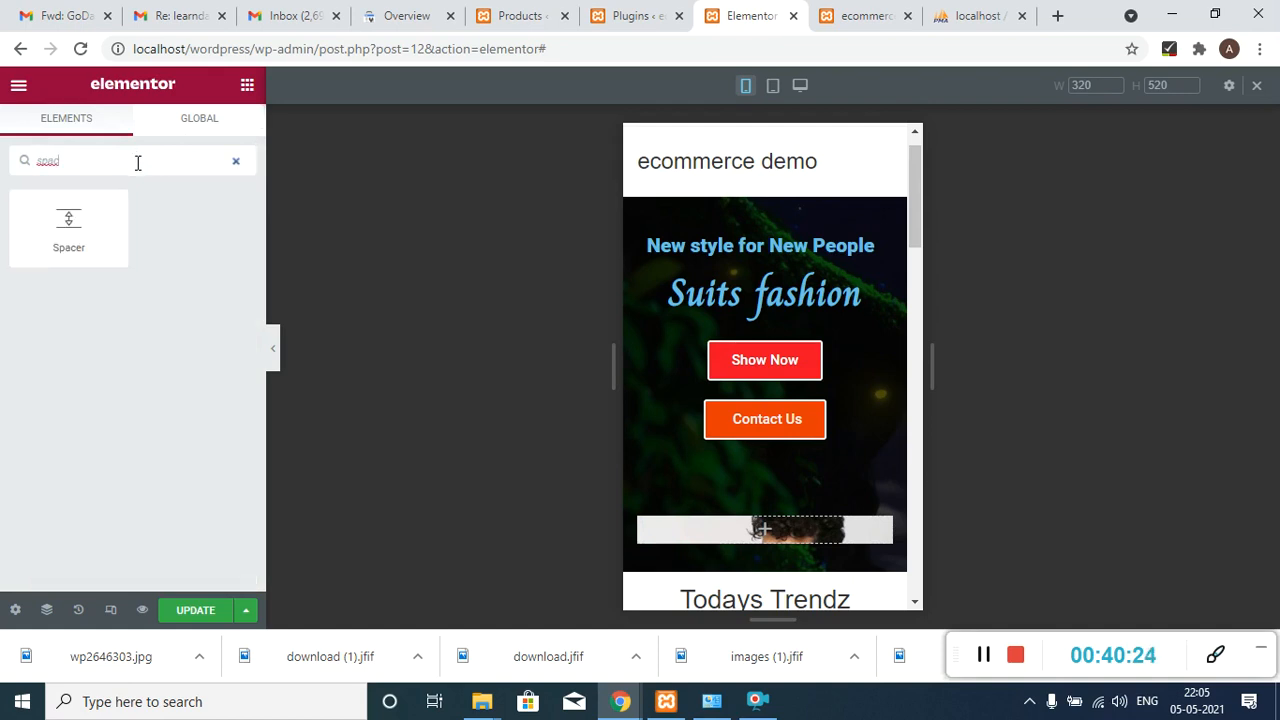
left_click_drag(74, 220, 807, 529)
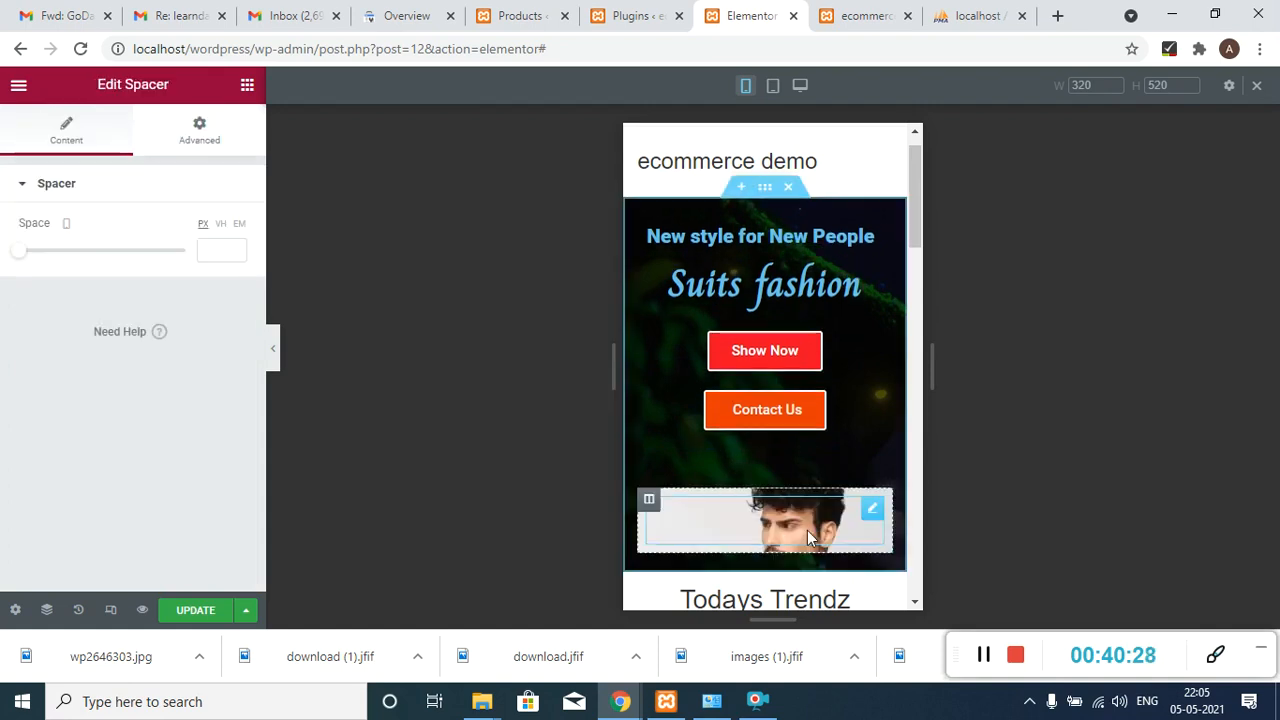
- Set the new spacer's space to 500 px for the mobile layout and update the page
left_click(228, 246)
type("100")
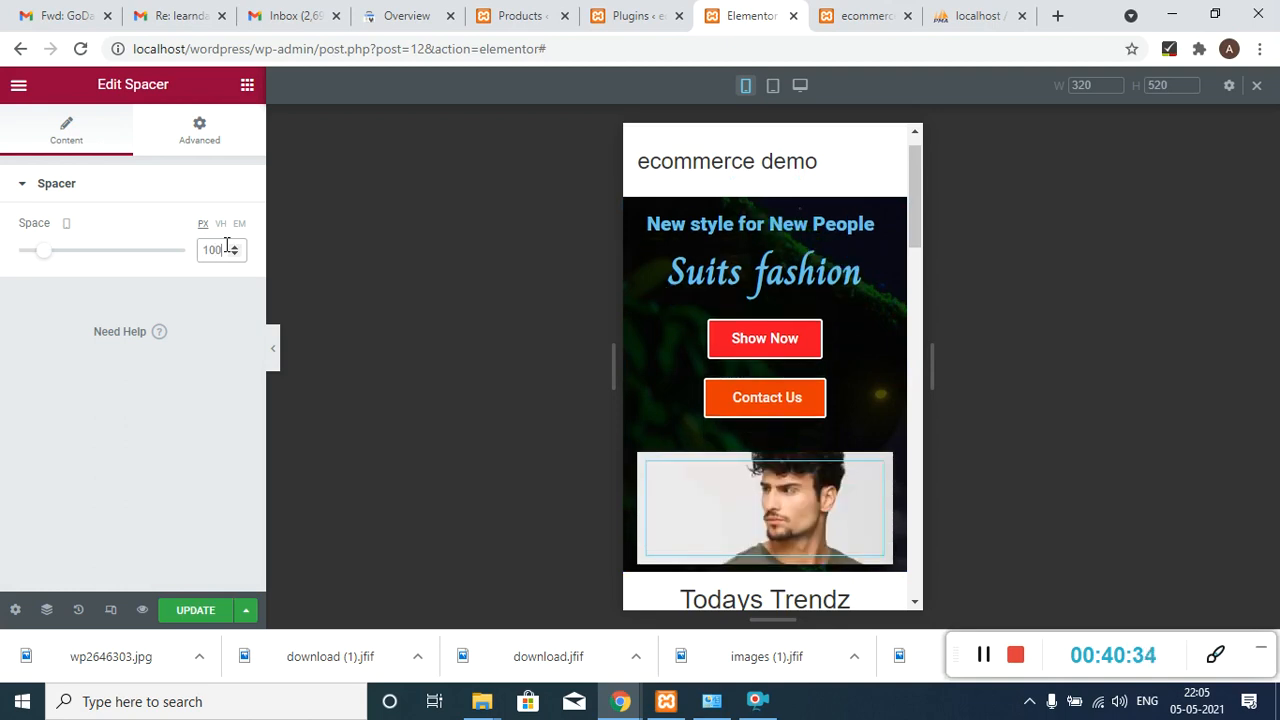
key("BackSpace")
key("BackSpace")
key("BackSpace")
type("500")
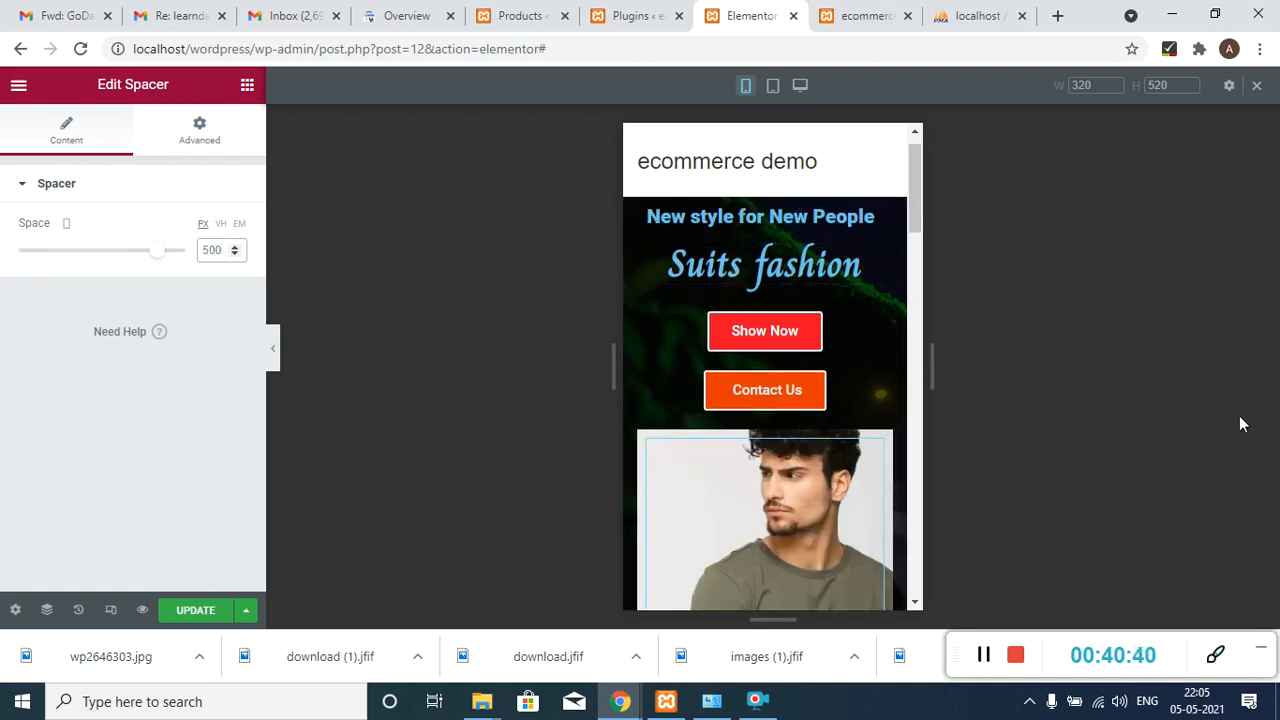
mouse_move(909, 191)
left_mouse_down()
mouse_move(929, 296)
mouse_move(920, 209)
left_mouse_up()
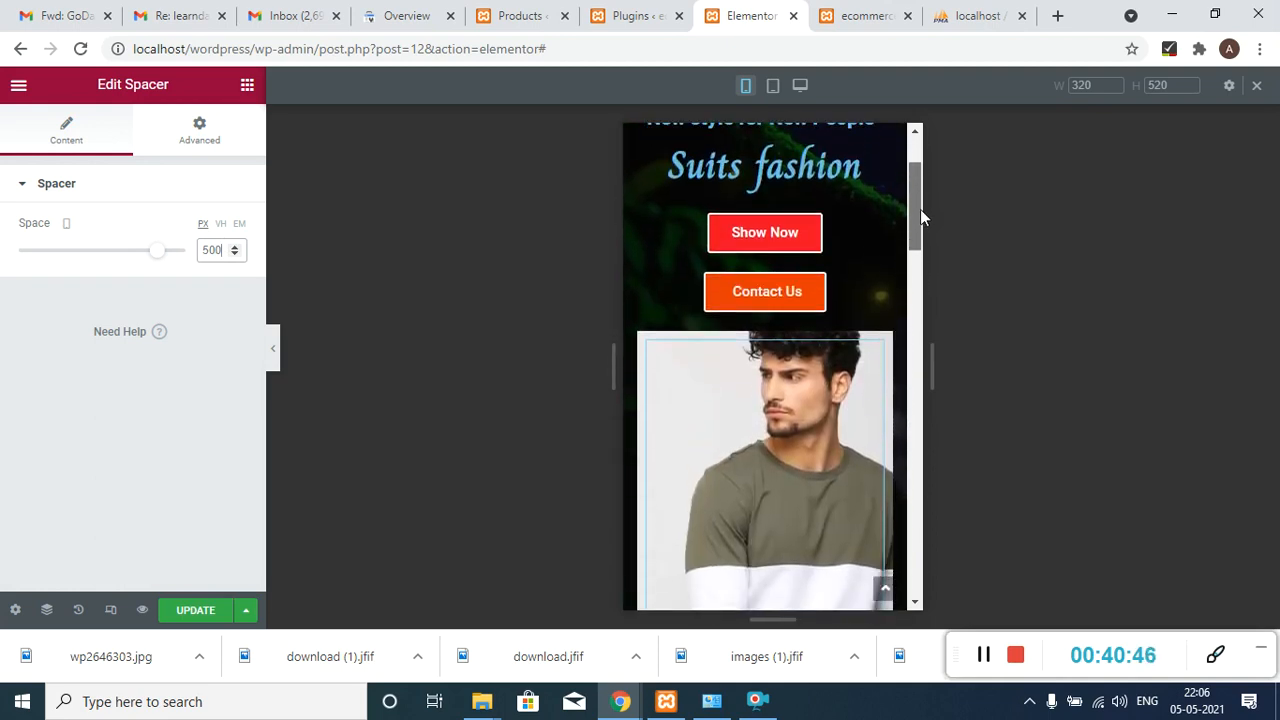
left_click(195, 616)
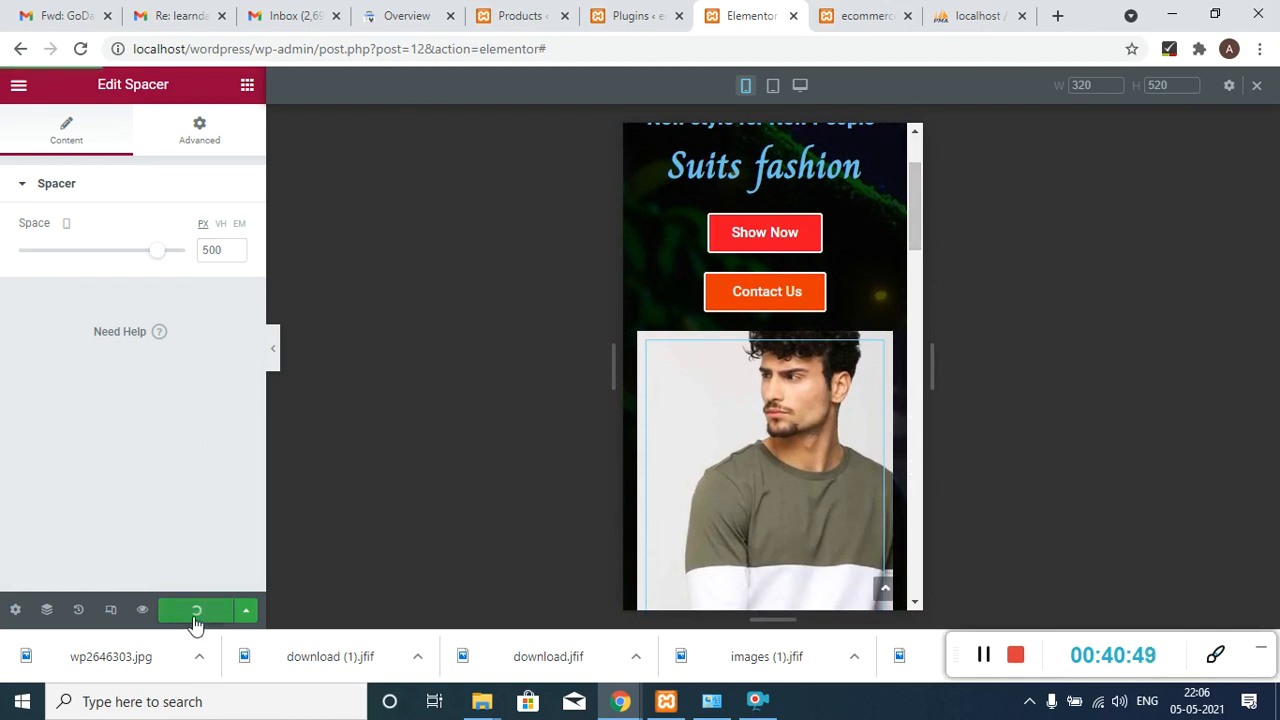
- Return to the desktop view, set the space of the image column's spacer to 520 px, and update the page
left_click(114, 609)
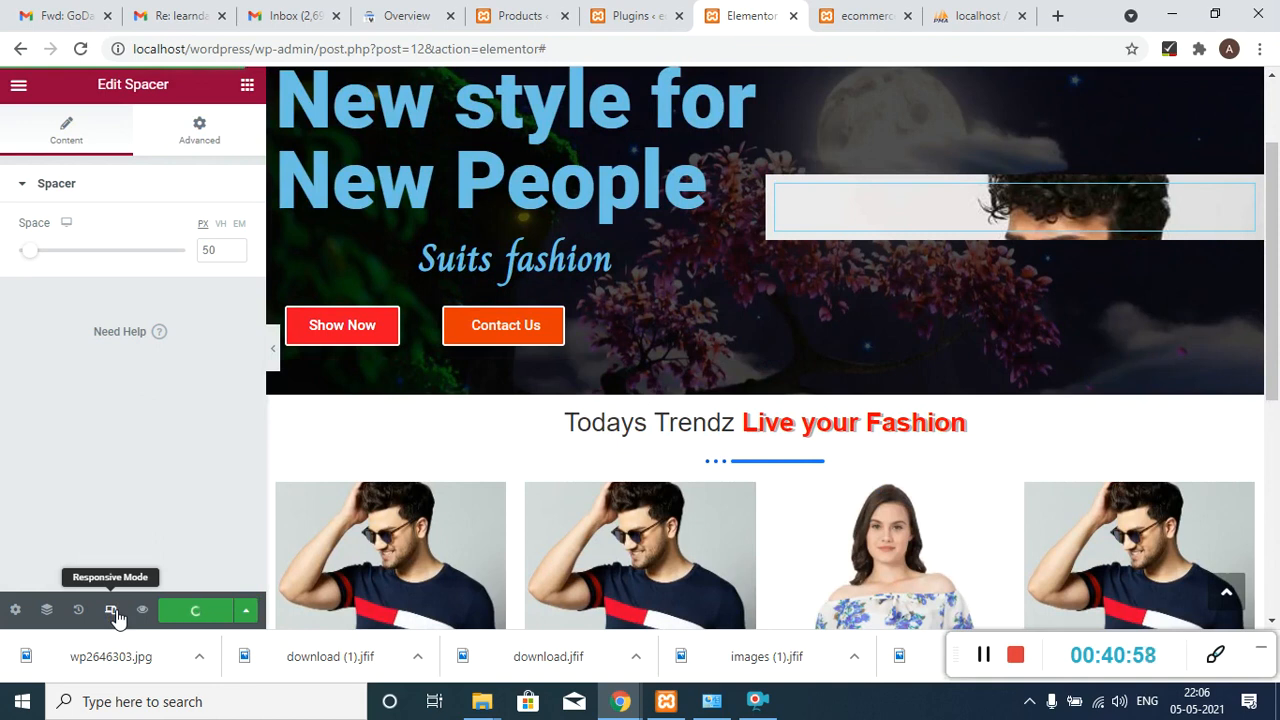
left_click(113, 612)
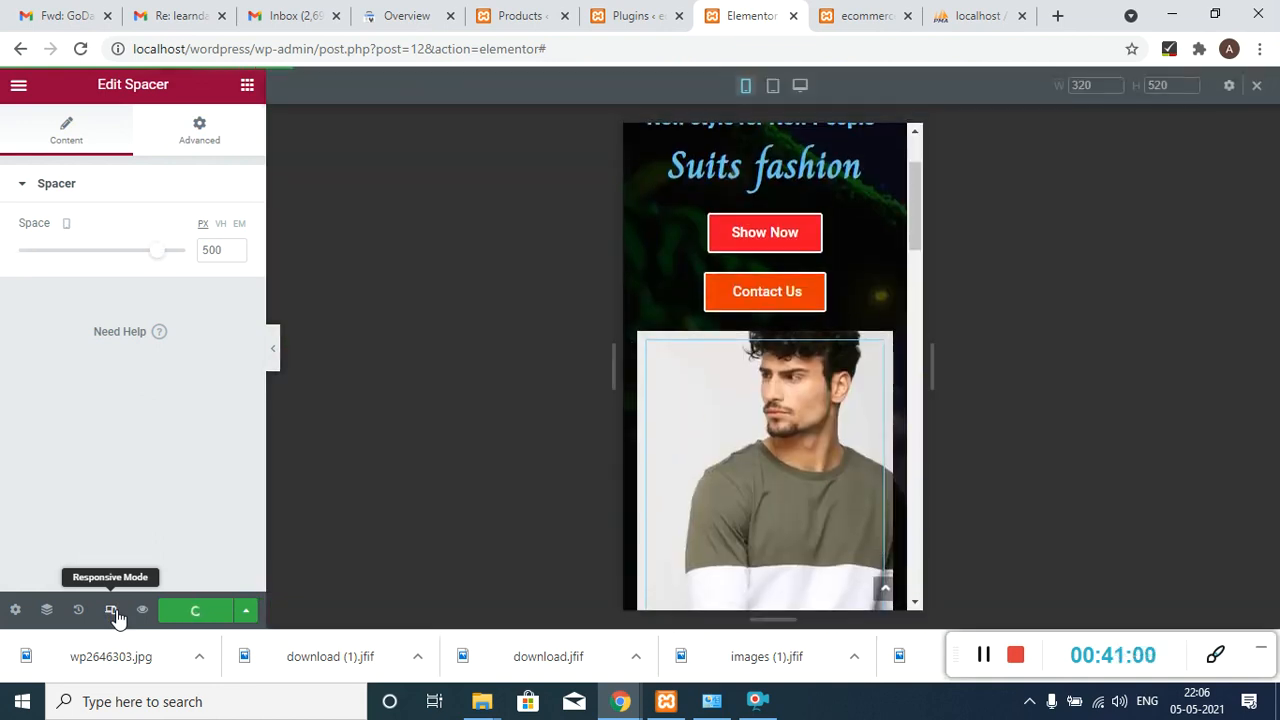
left_click(115, 612)
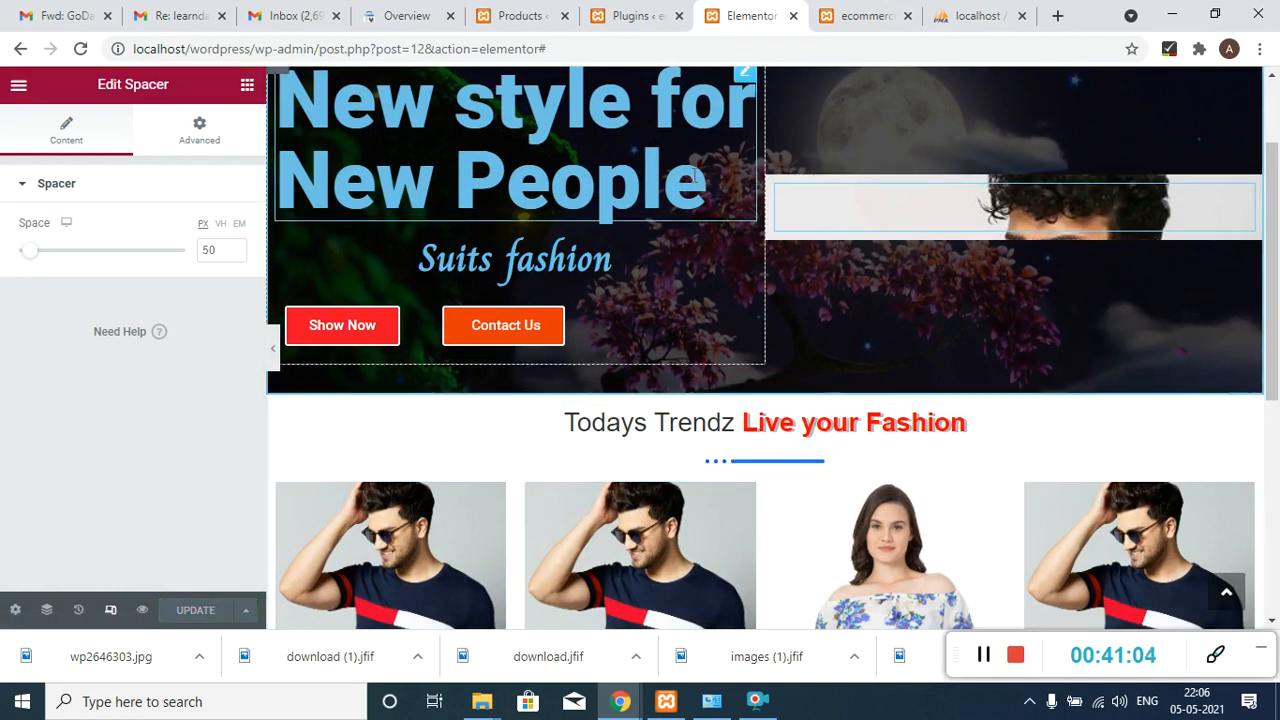
left_click(776, 189)
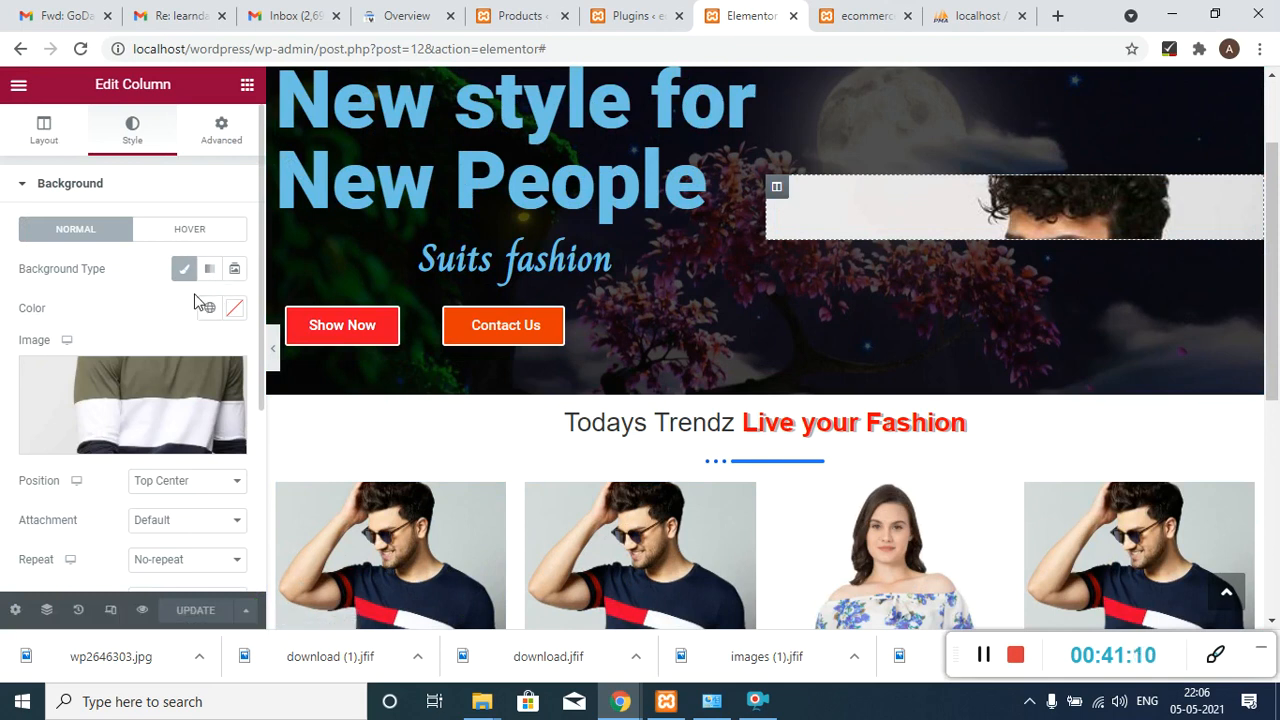
left_click(43, 130)
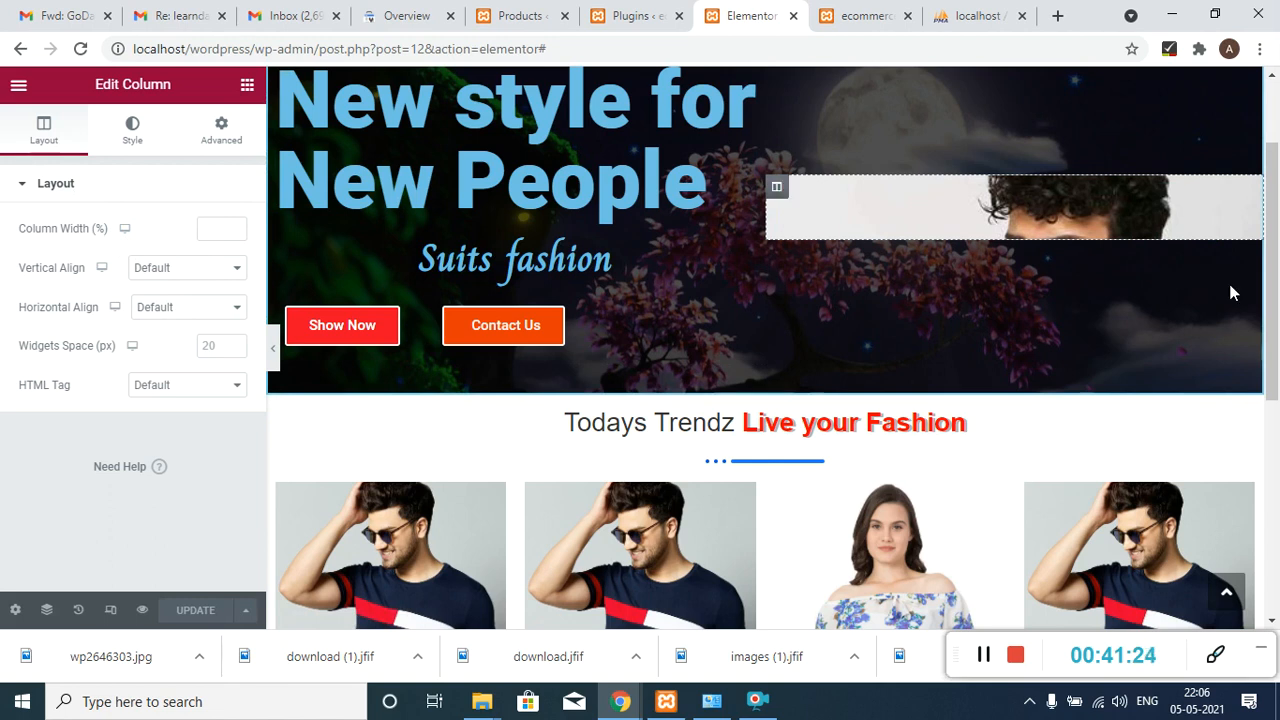
left_click(1033, 210)
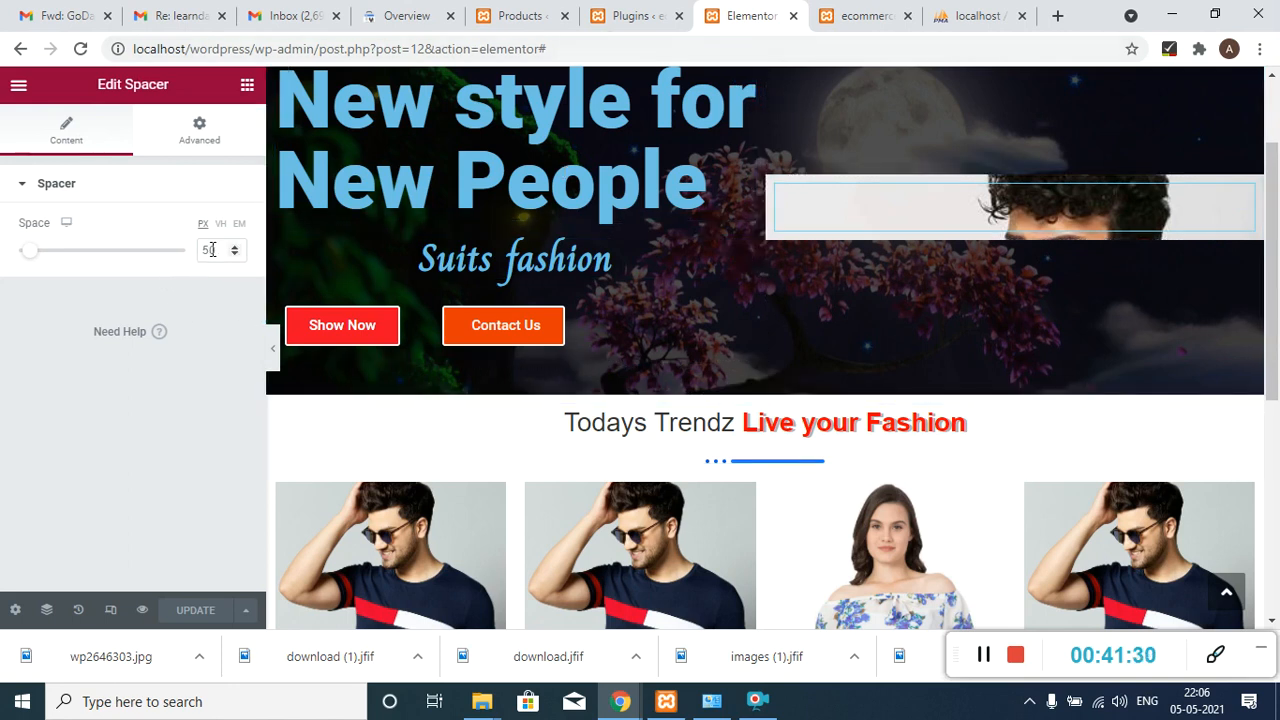
left_click_drag(218, 252, 187, 253)
type("520")
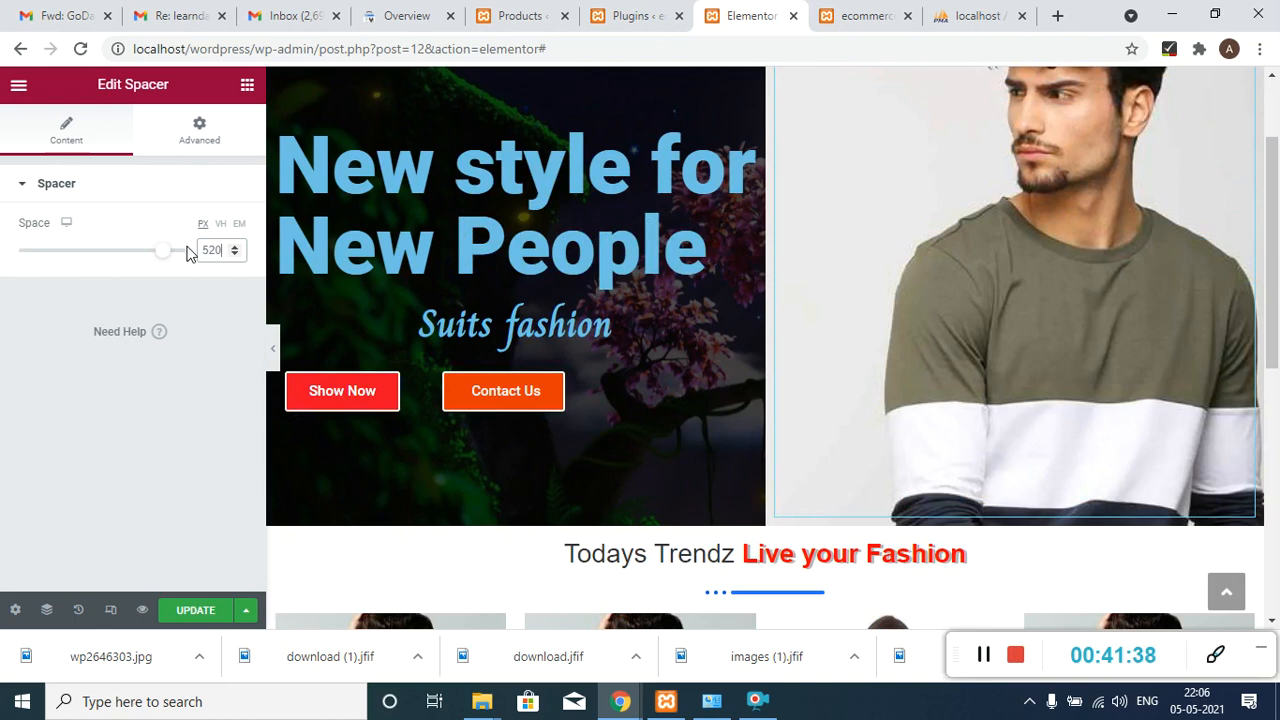
left_click(189, 610)
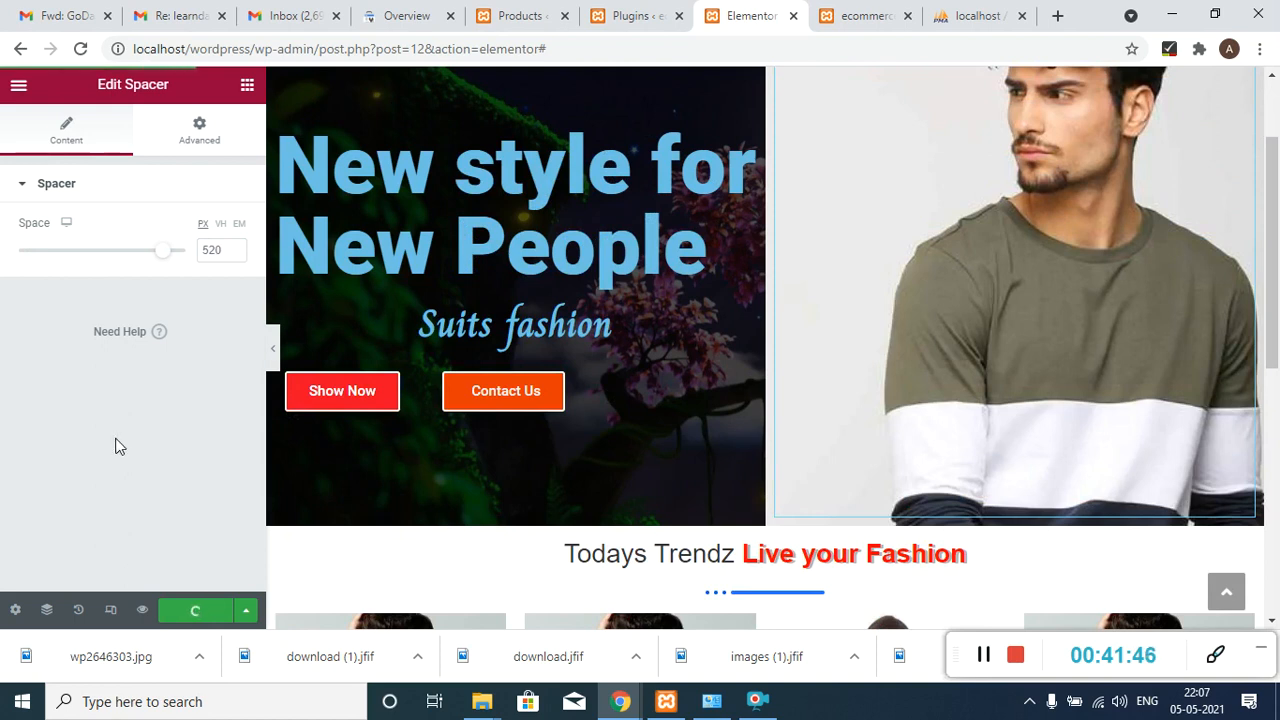
- Check how the hero section and its image look in the mobile preview and in the desktop view
left_click(111, 611)
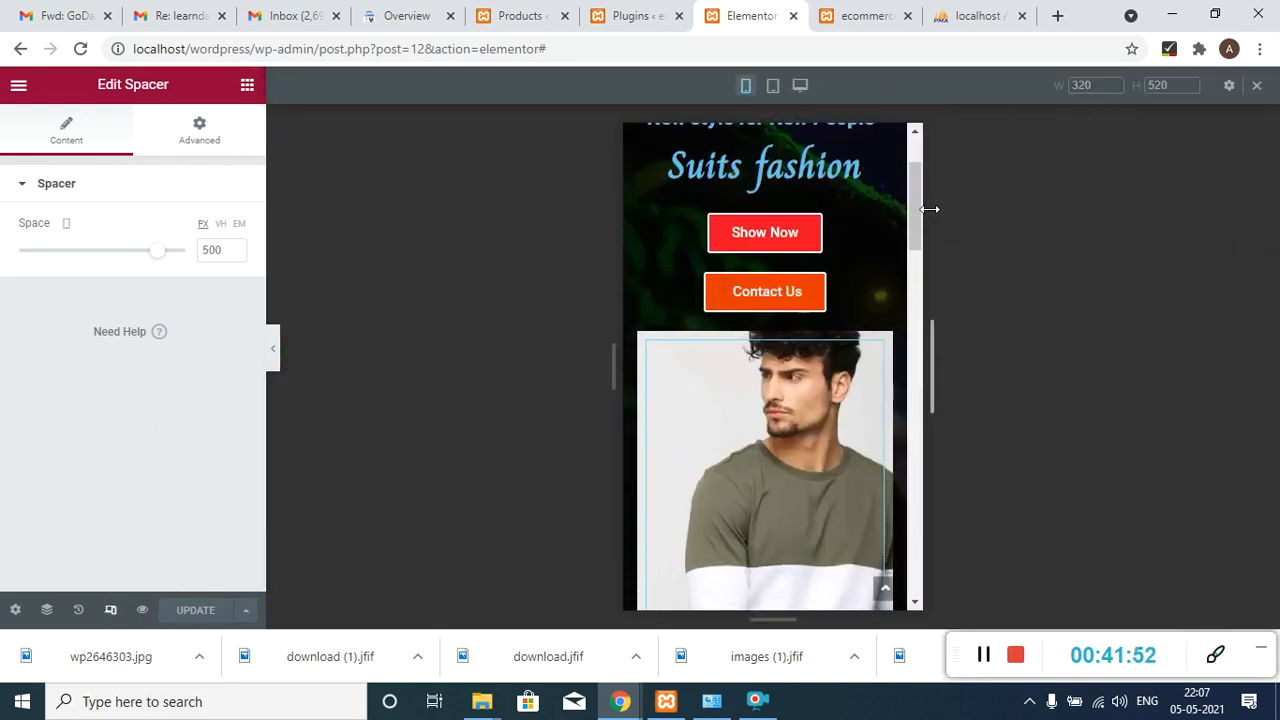
scroll(920, 206, "up", 2)
left_click_drag(922, 203, 911, 167)
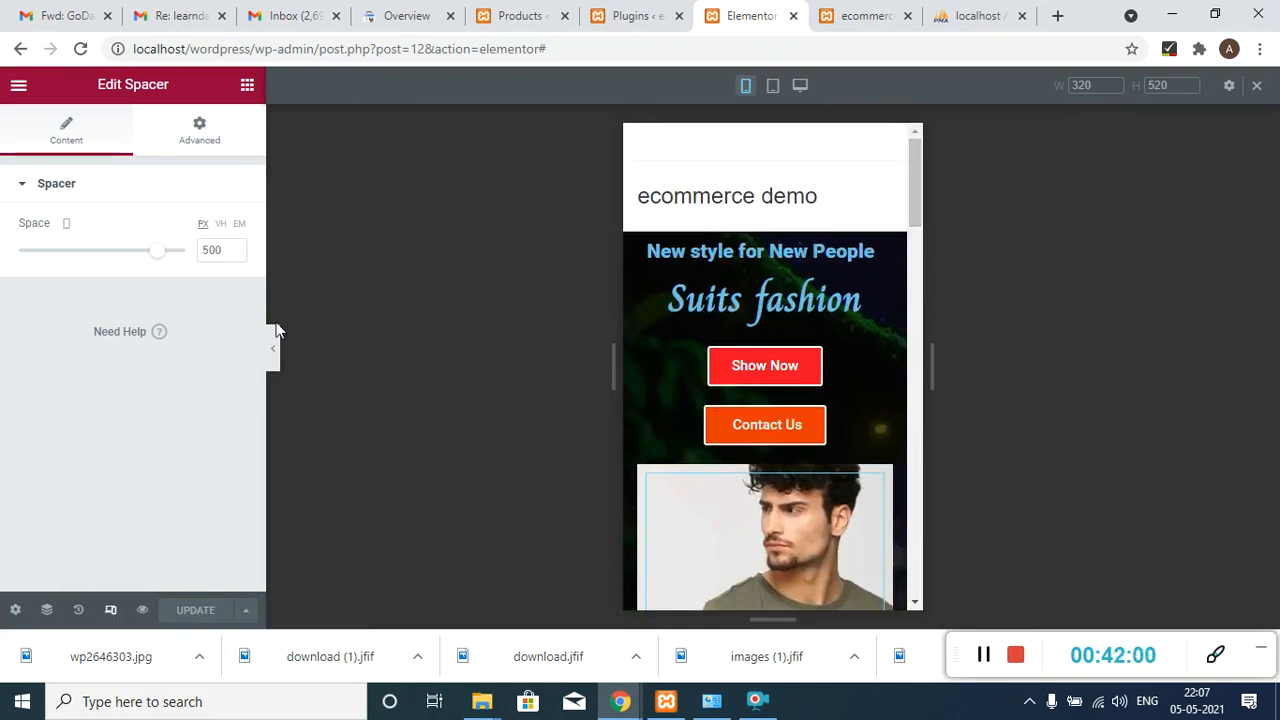
left_click(111, 609)
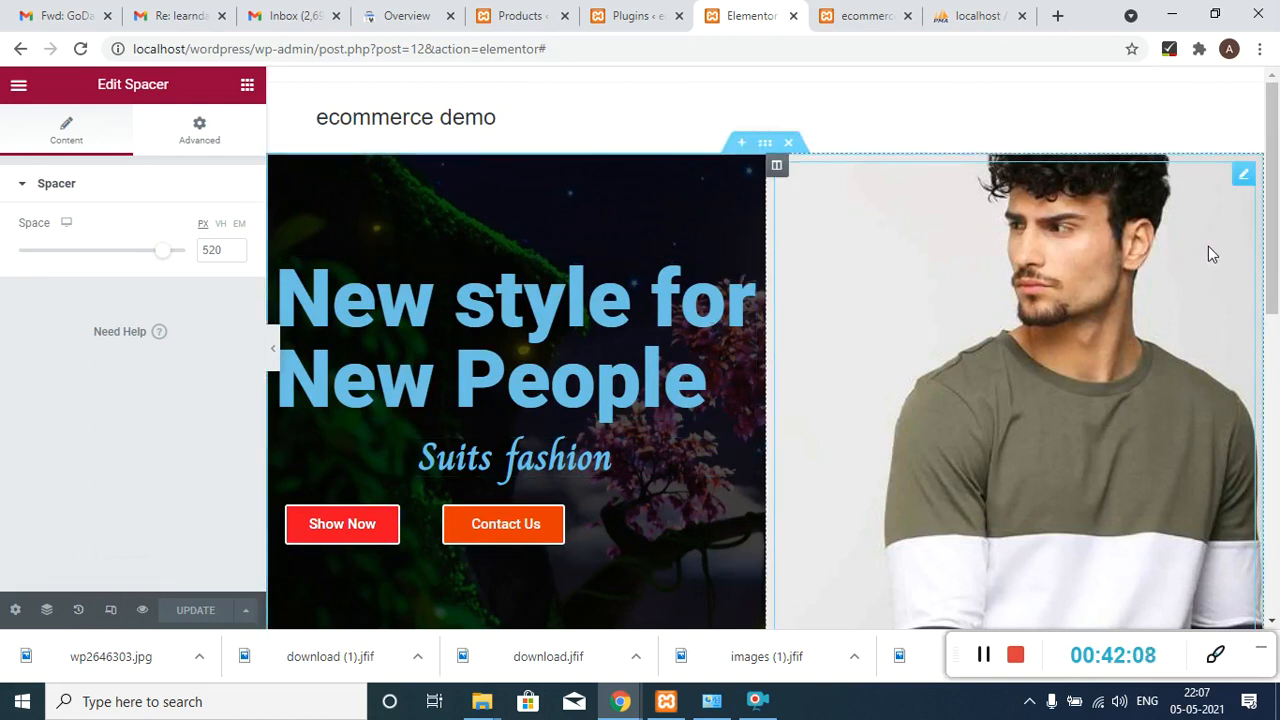
left_click_drag(1275, 205, 1275, 140)
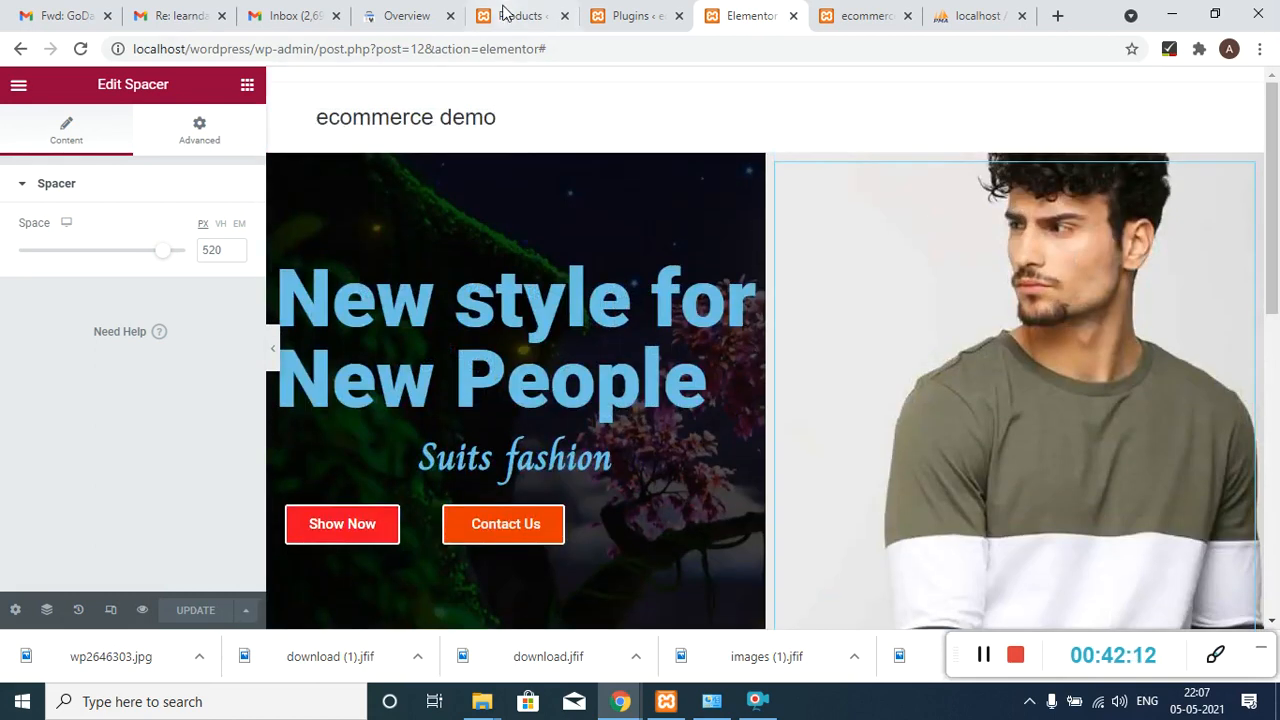
- From the WordPress admin, open the Appearance Menus page in a new browser tab and switch to it
left_click(635, 10)
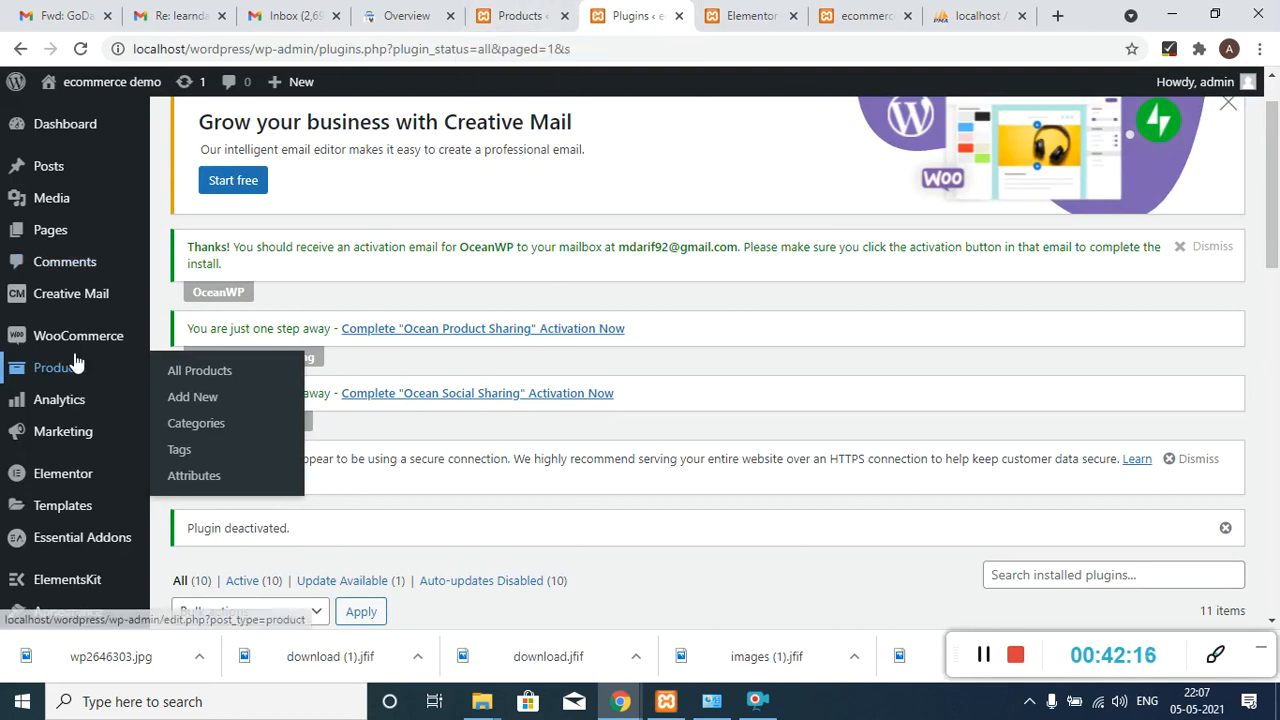
mouse_move(100, 432)
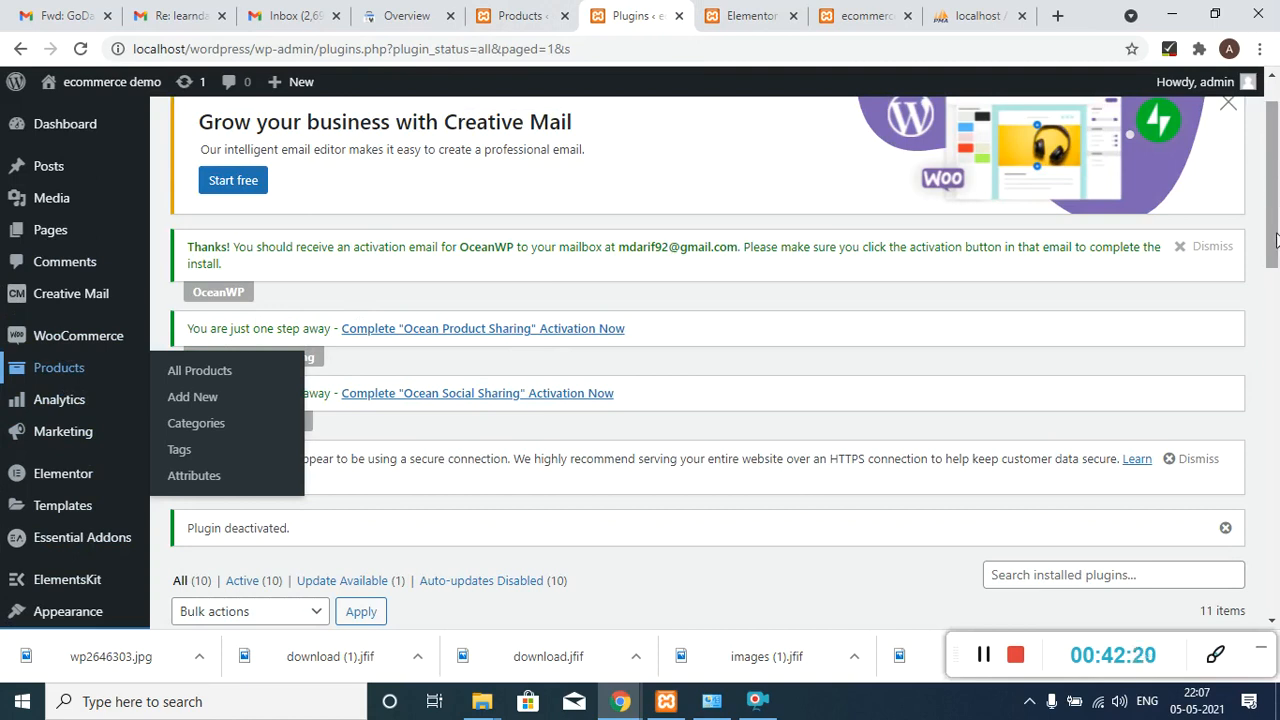
scroll(1276, 260, "down", 4)
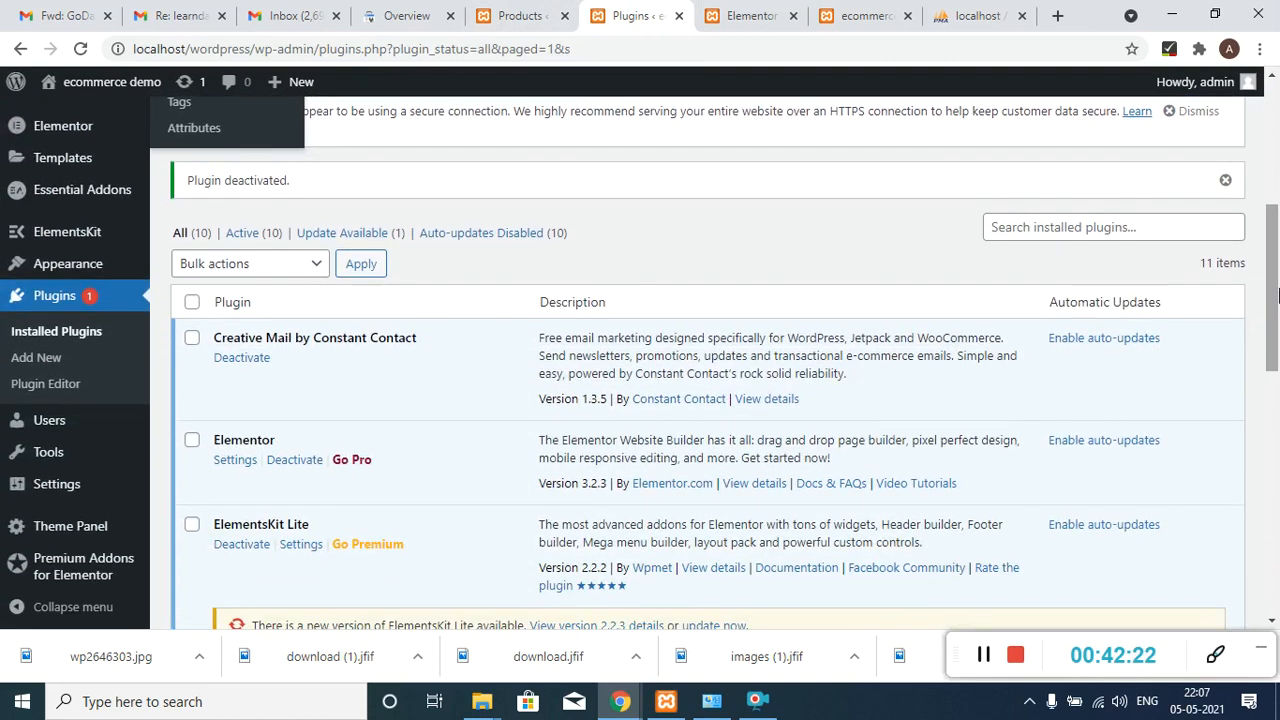
mouse_move(67, 266)
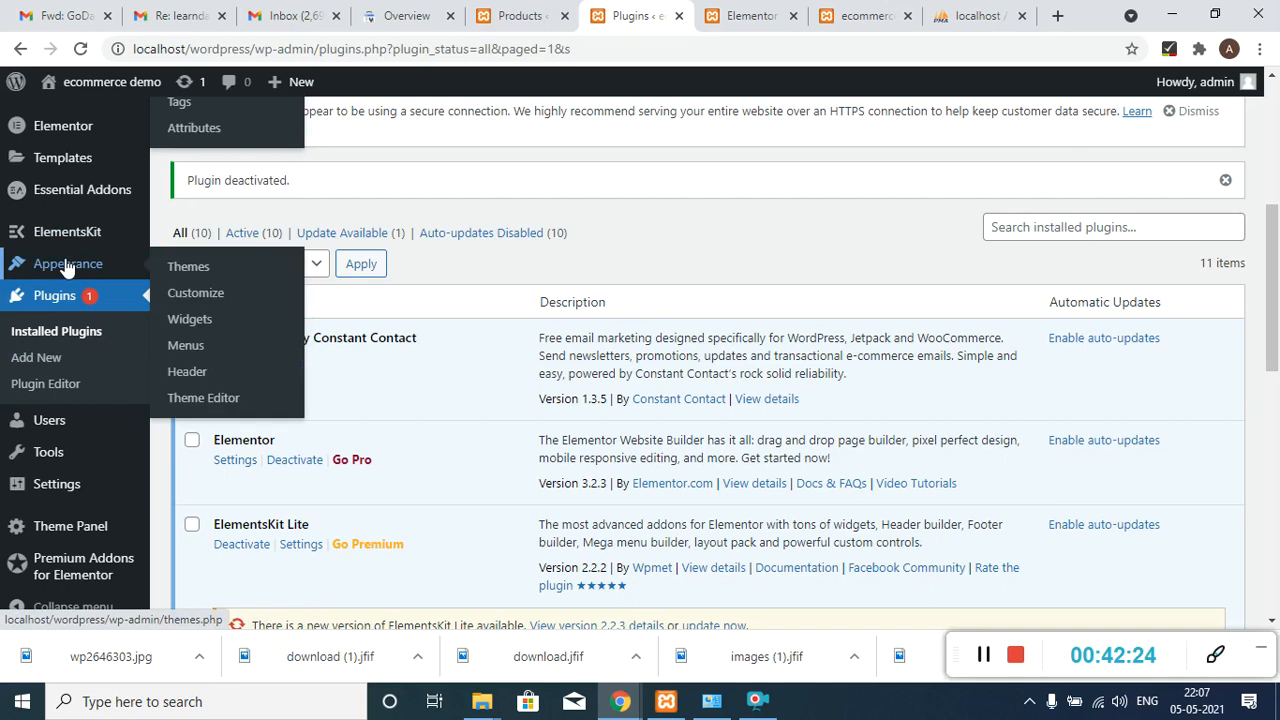
right_click(188, 345)
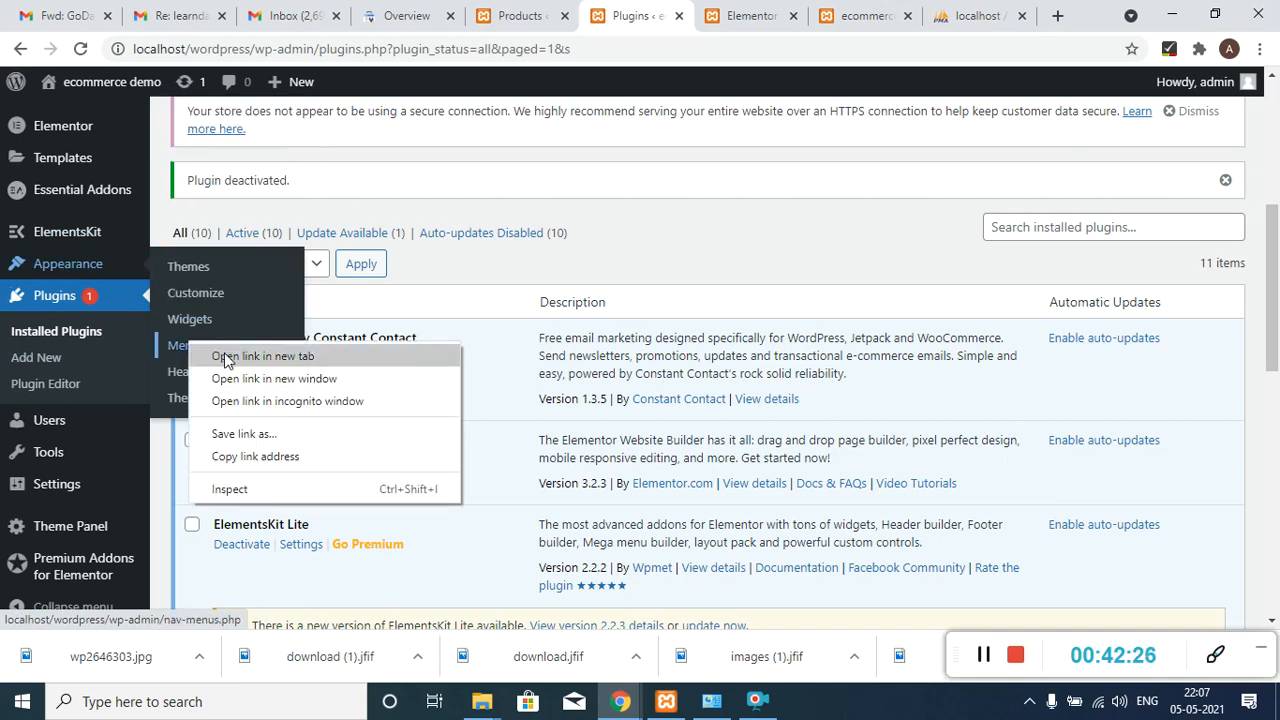
left_click(226, 357)
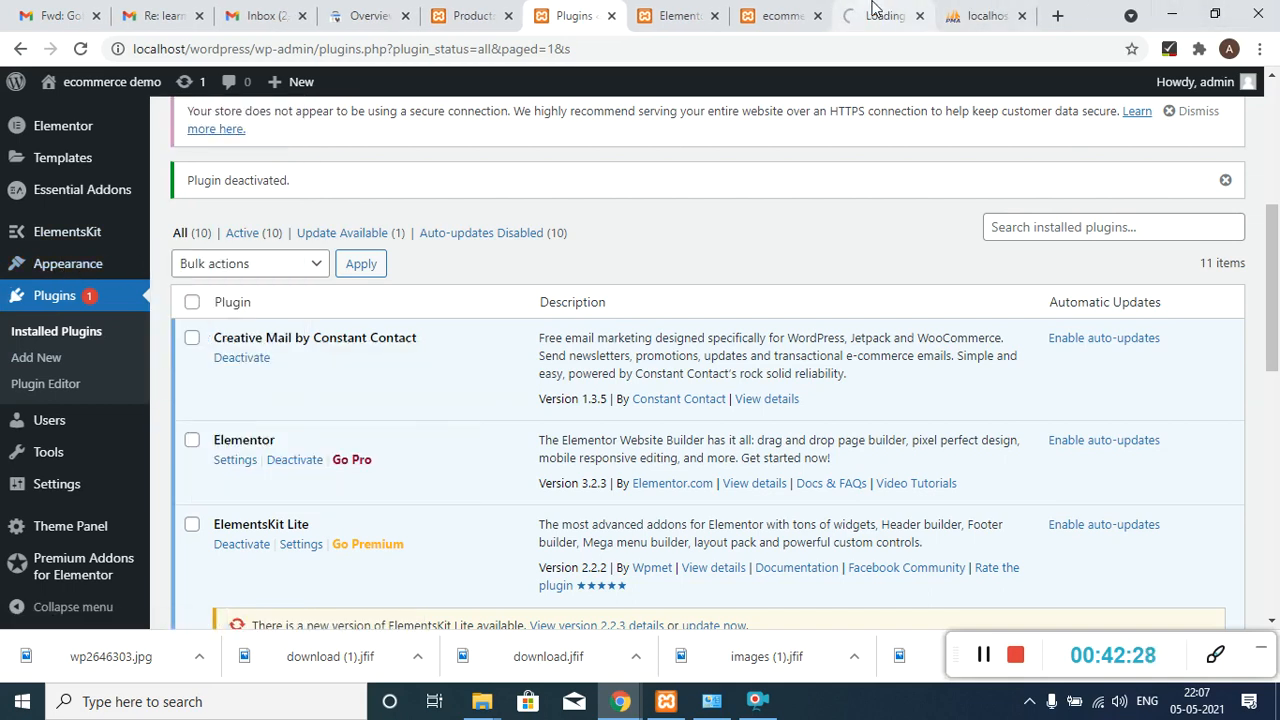
left_click(872, 10)
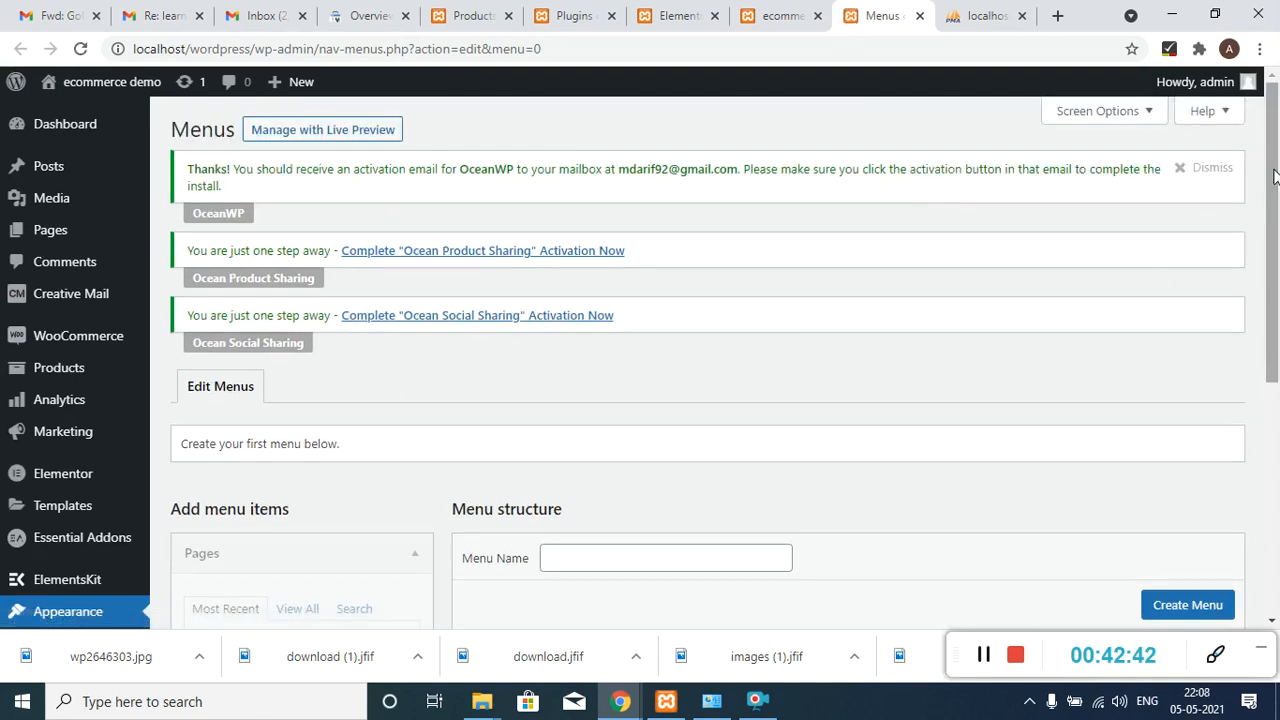
- Name the new menu main_menu and assign it to the Main display location
left_click_drag(1275, 177, 1278, 282)
left_click(636, 364)
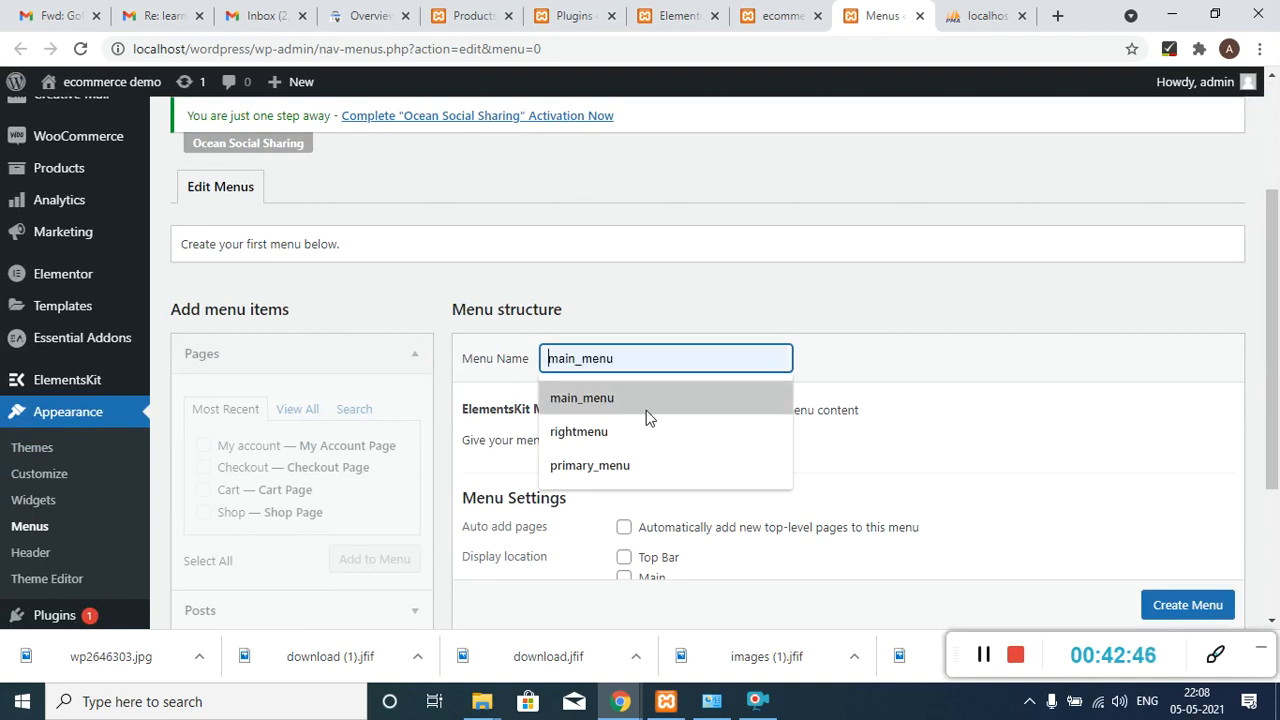
left_click(646, 400)
left_click_drag(1275, 320, 1277, 397)
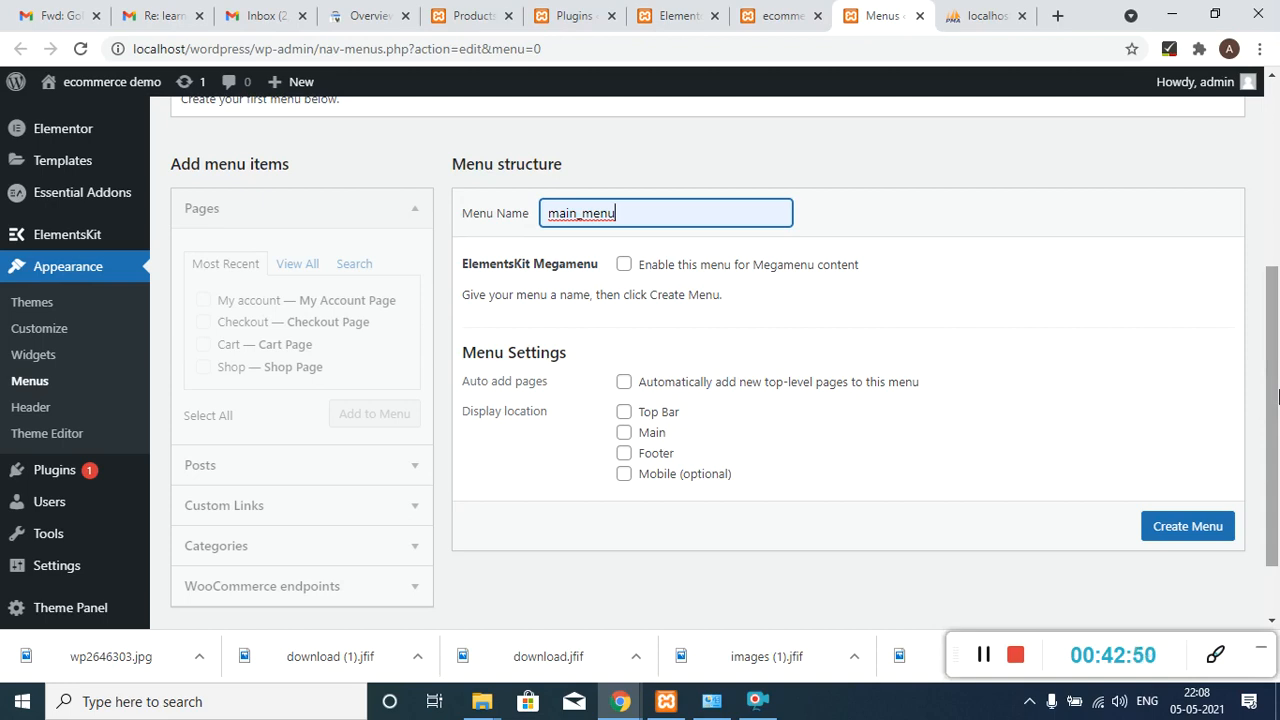
left_click(624, 433)
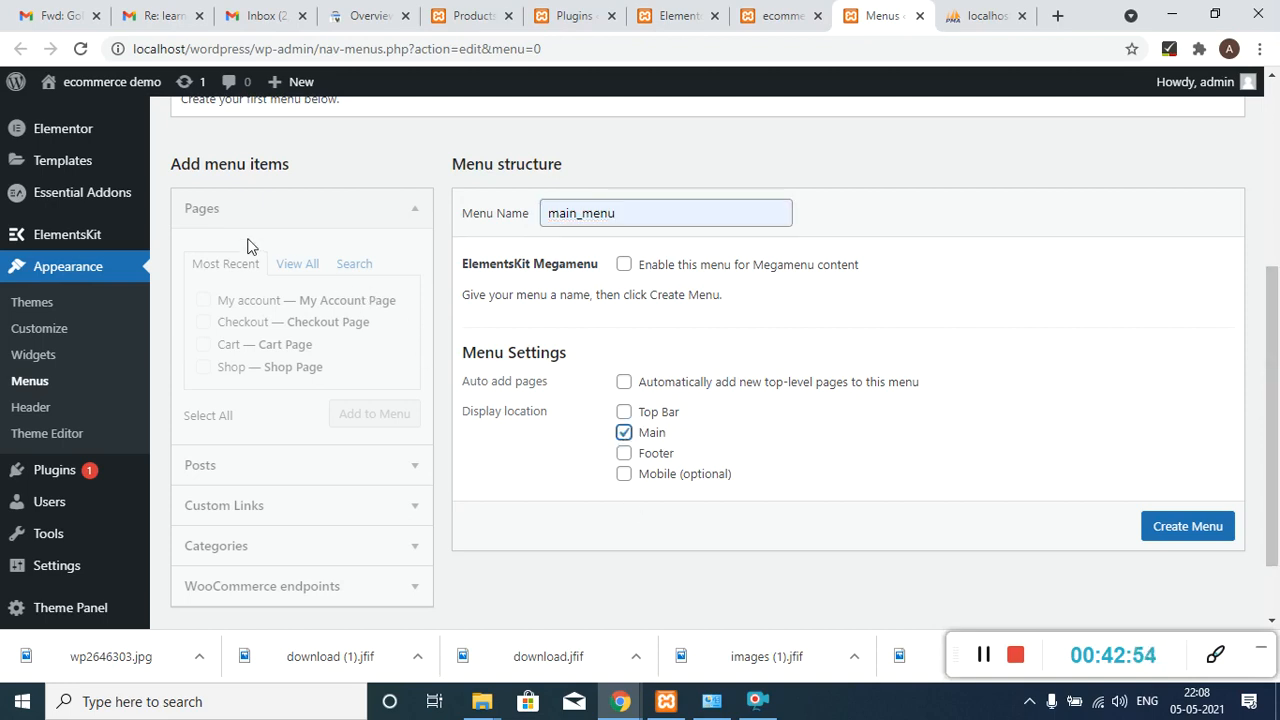
- Create the menu and add the Home and Shop pages to its structure
left_click(1150, 535)
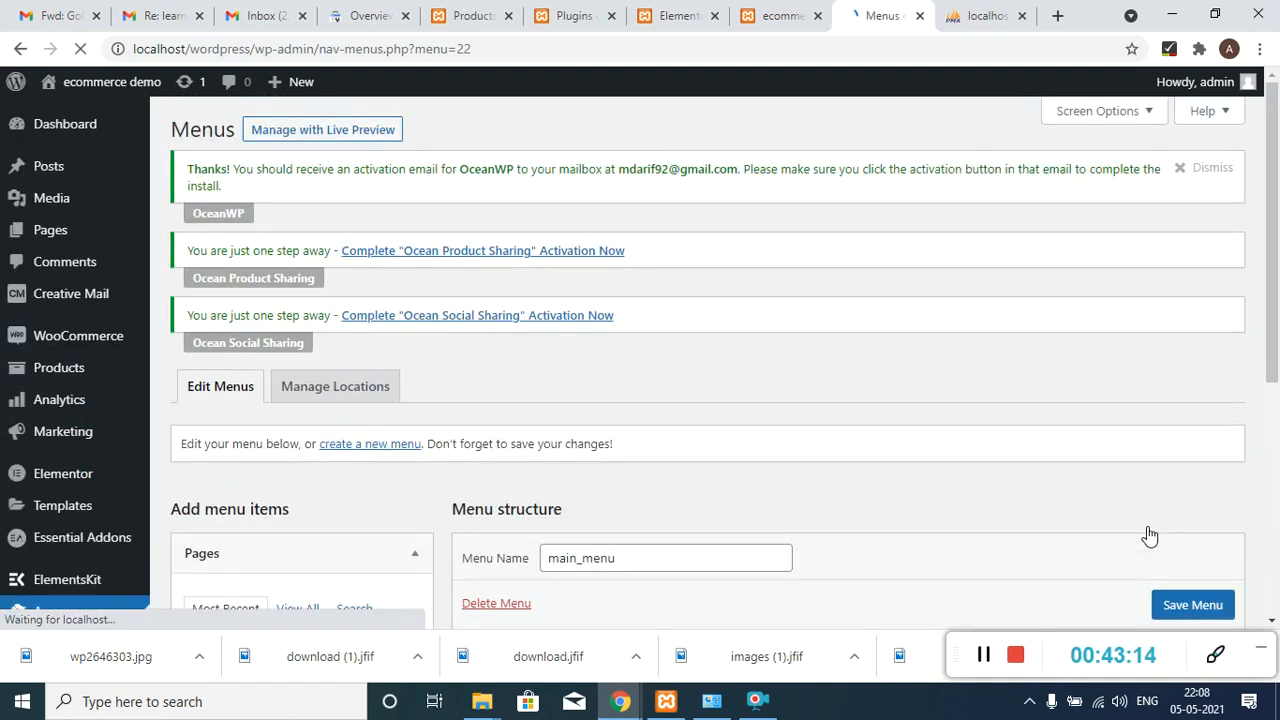
left_click_drag(1274, 238, 1278, 412)
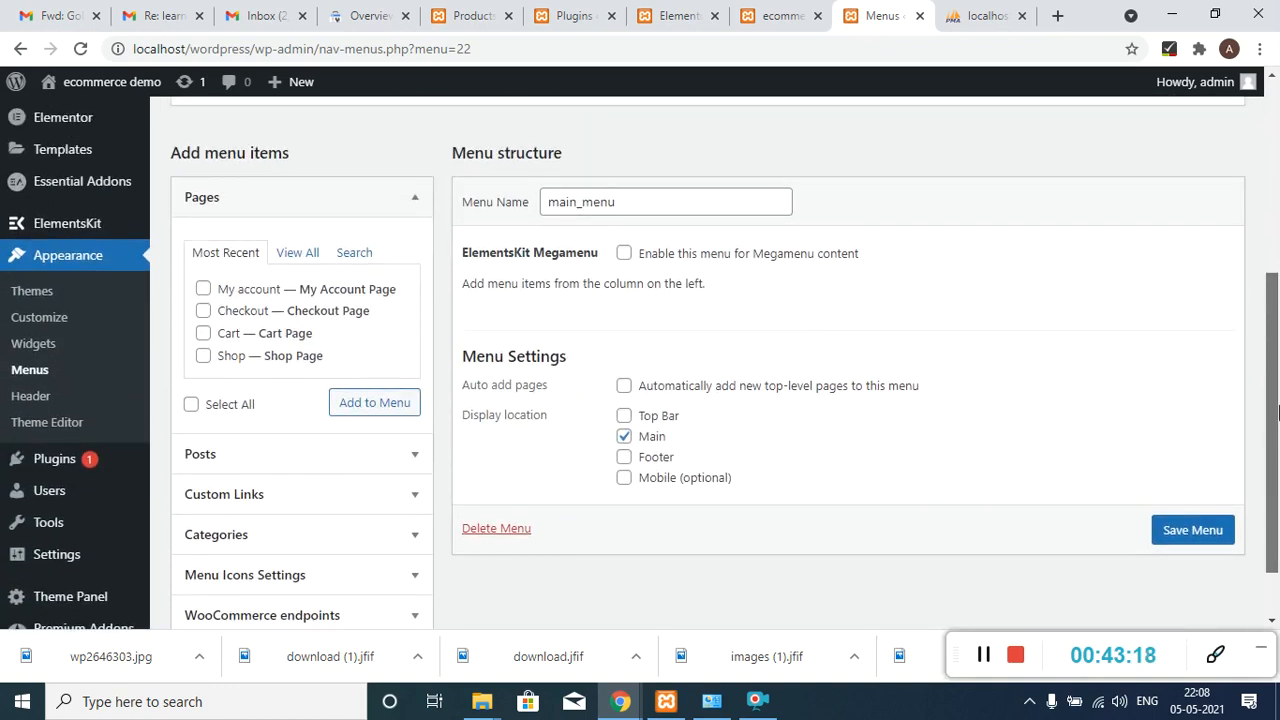
left_click(300, 252)
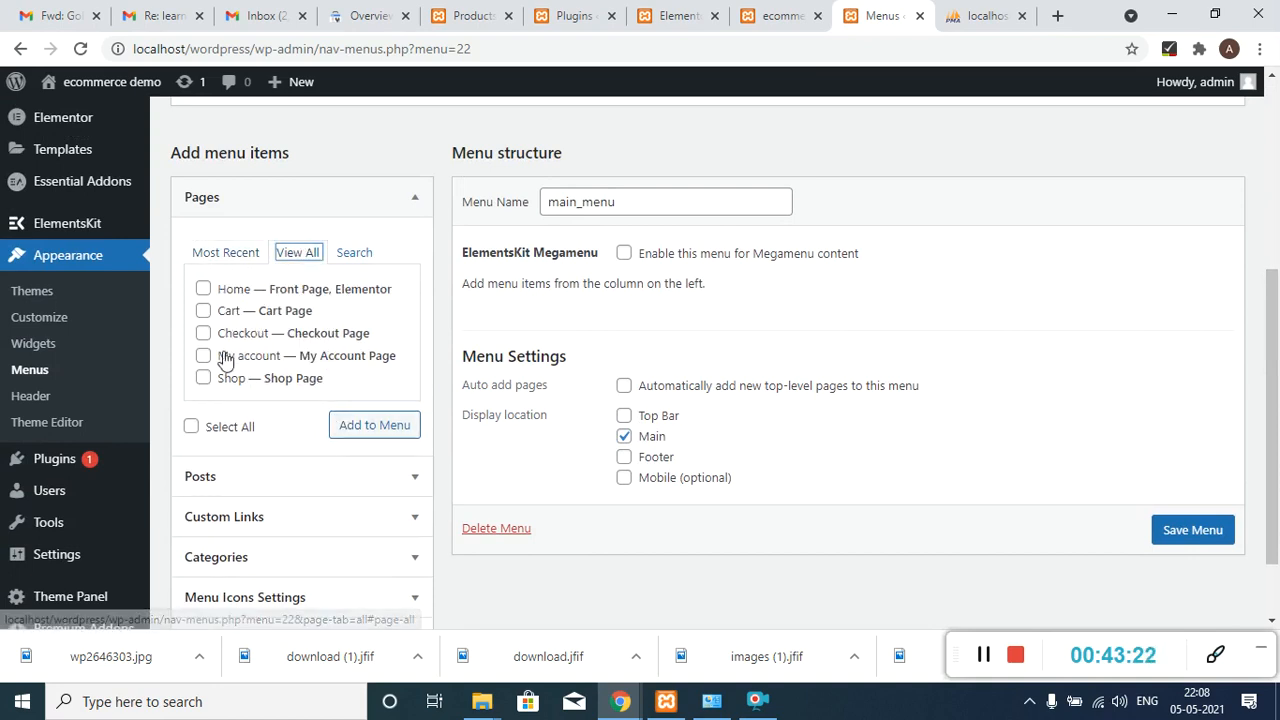
left_click(204, 289)
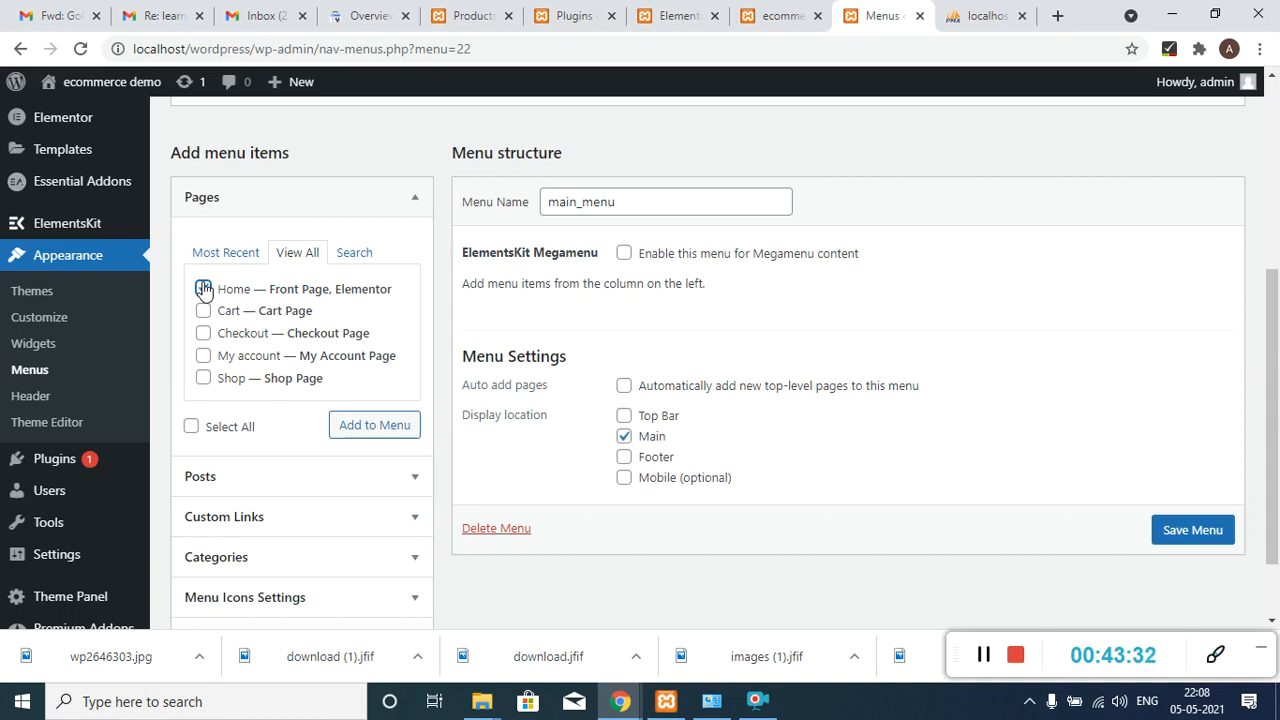
left_click(204, 289)
left_click(199, 382)
left_click(366, 425)
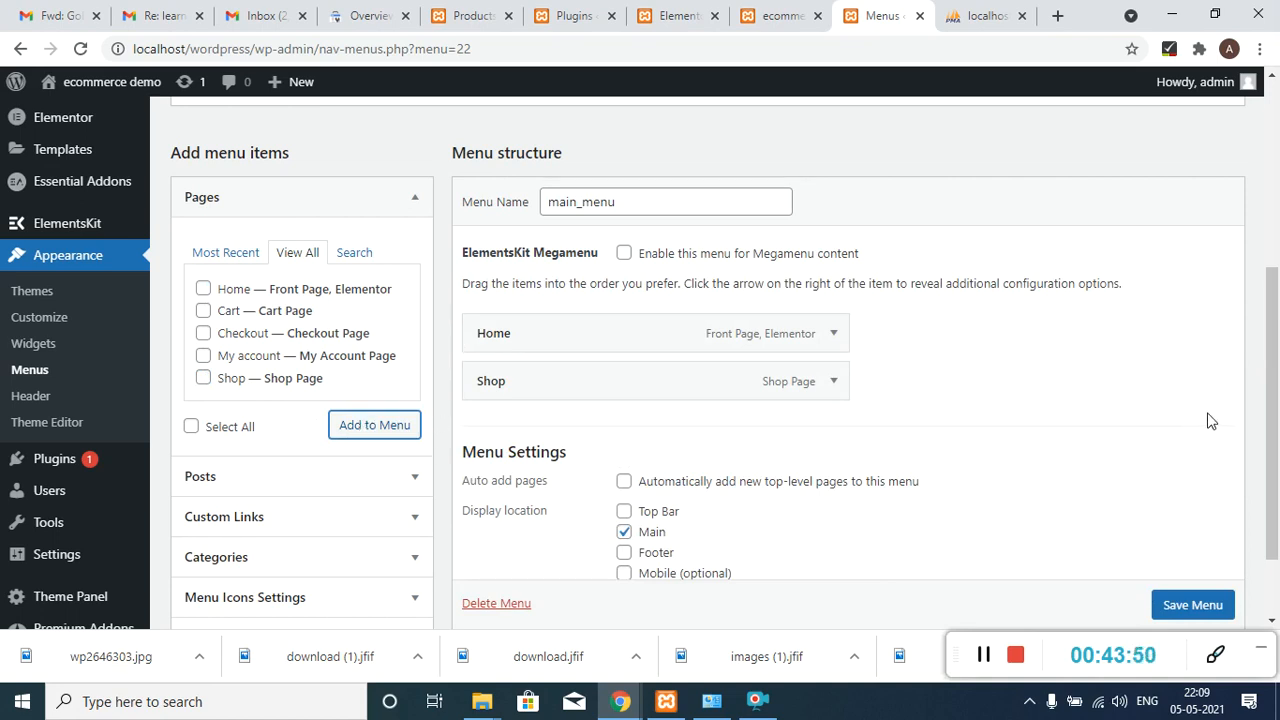
- Look through the Menu Icons Settings, Categories and WooCommerce endpoints available for the menu
scroll(1275, 314, "down", 1)
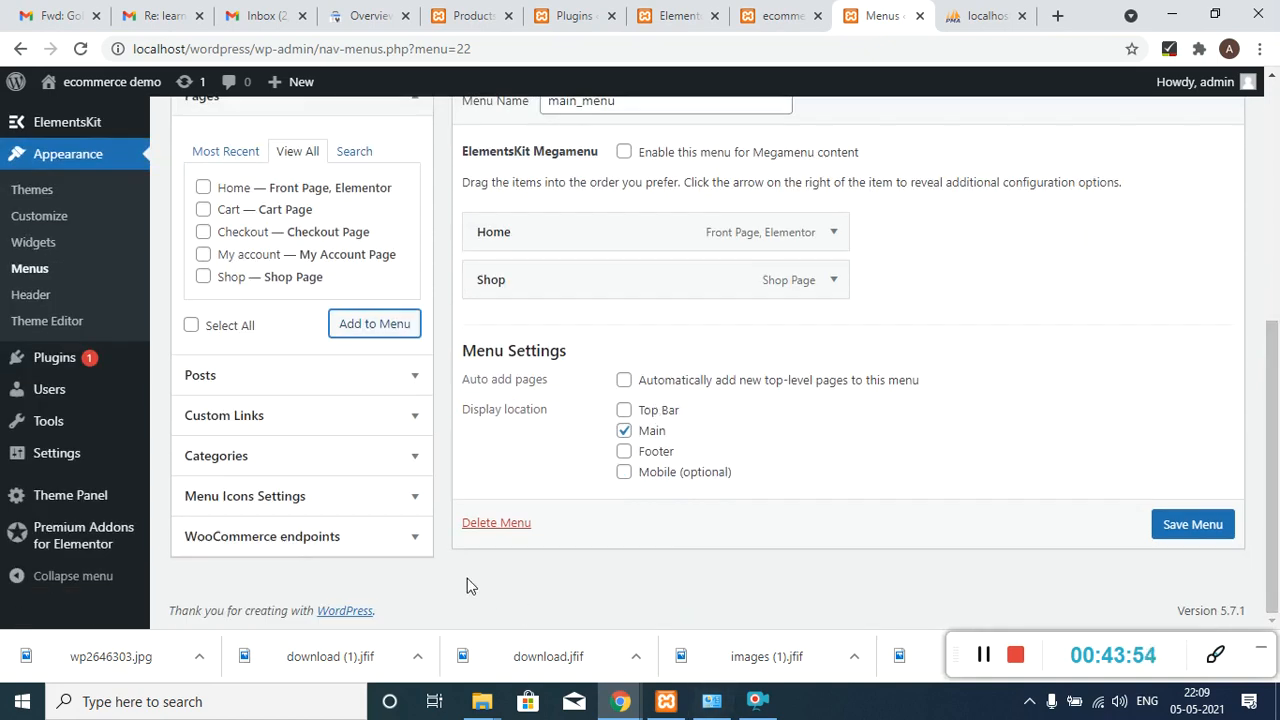
left_click(299, 497)
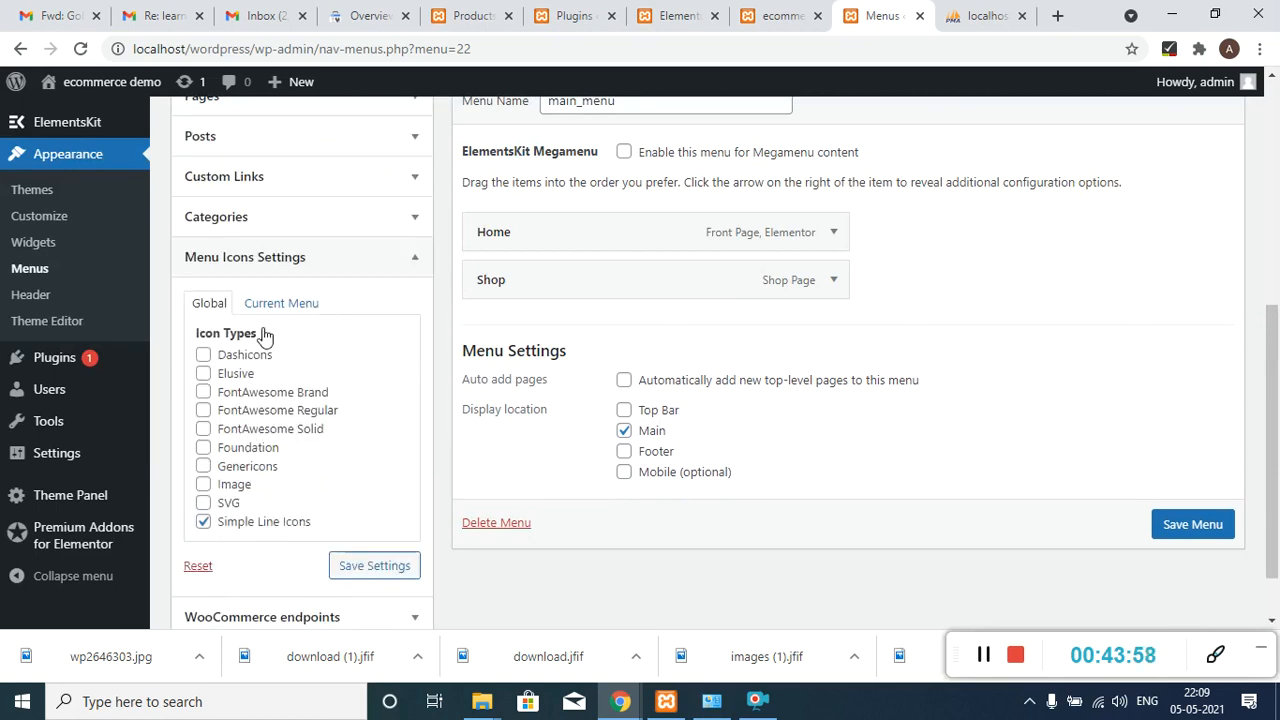
left_click(252, 270)
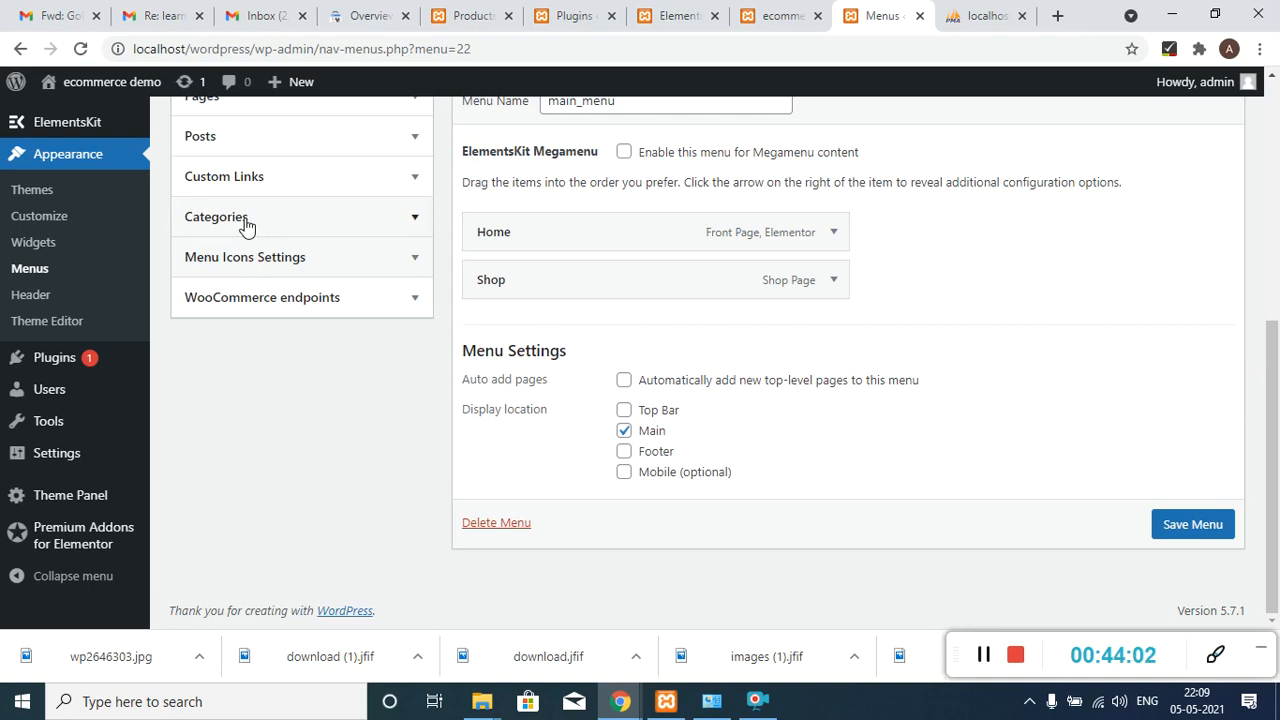
left_click(246, 226)
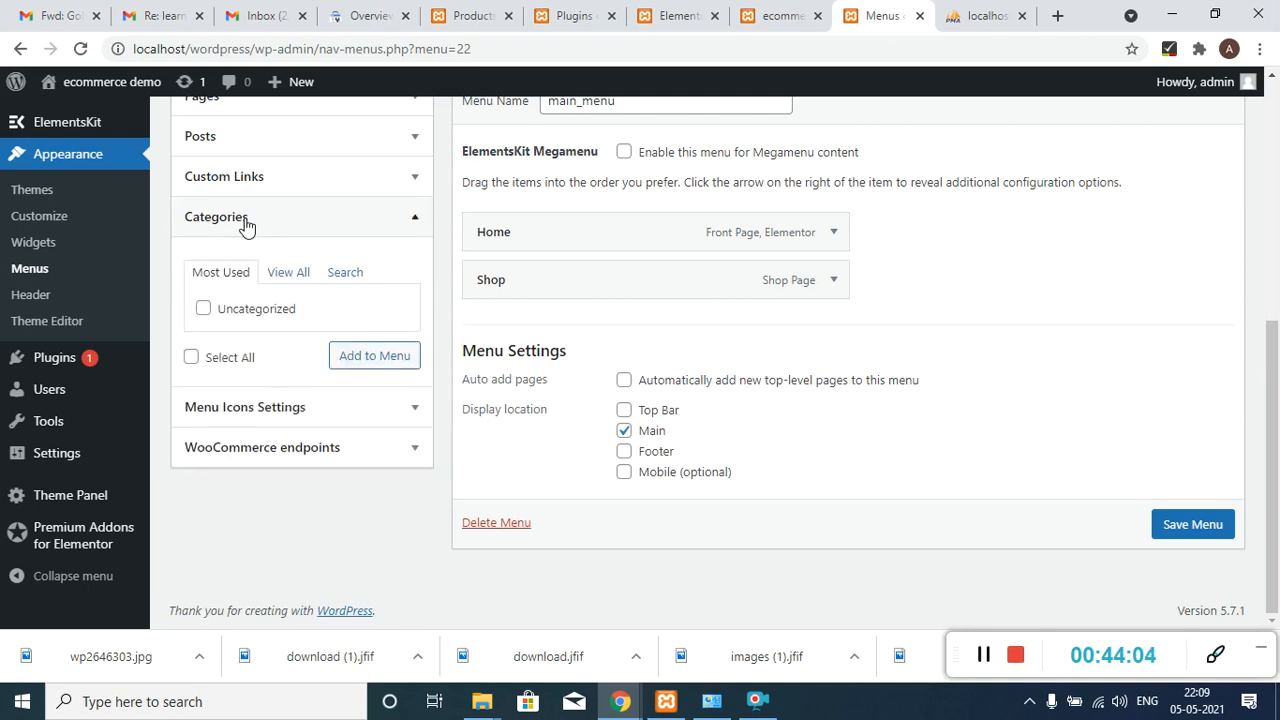
left_click(246, 224)
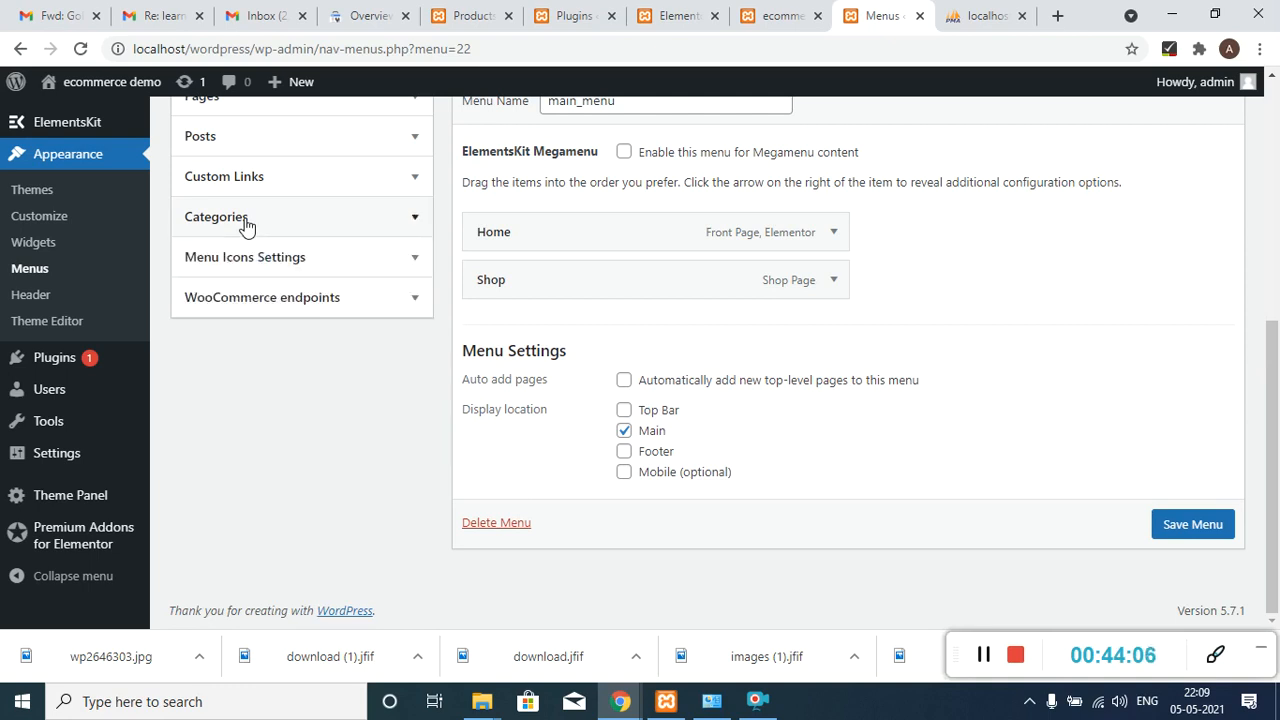
left_click(276, 305)
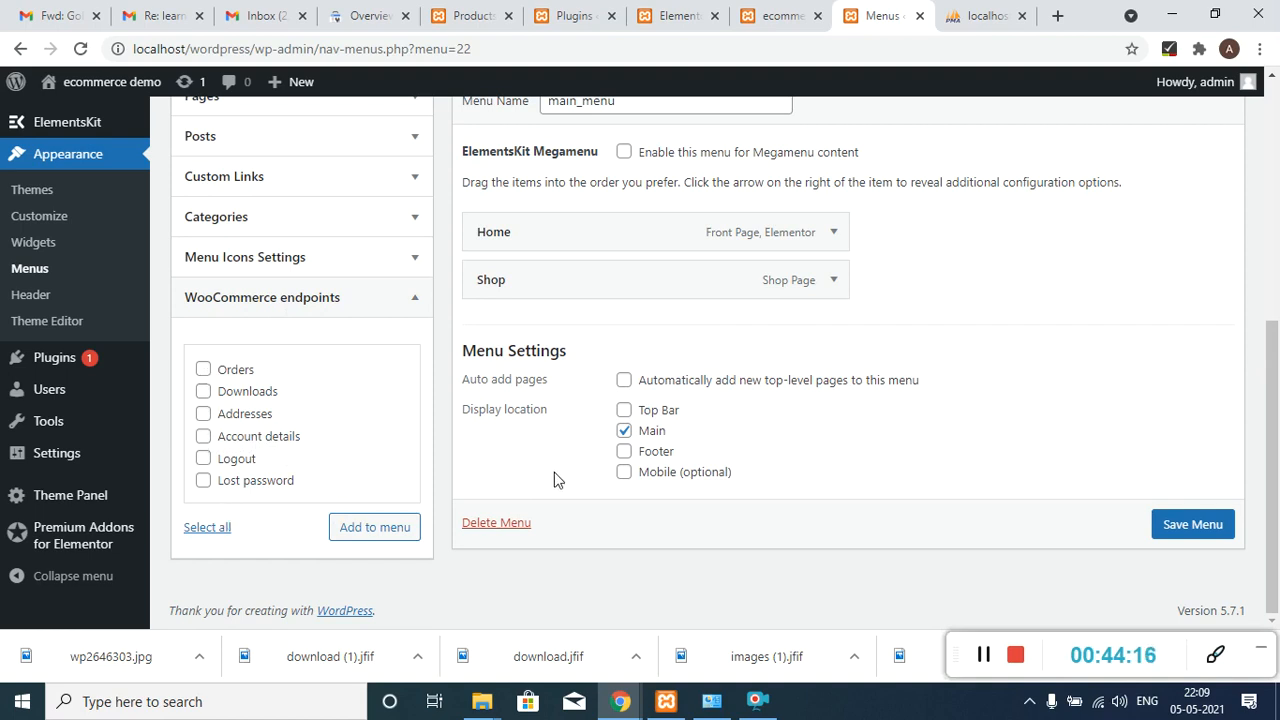
left_click(393, 300)
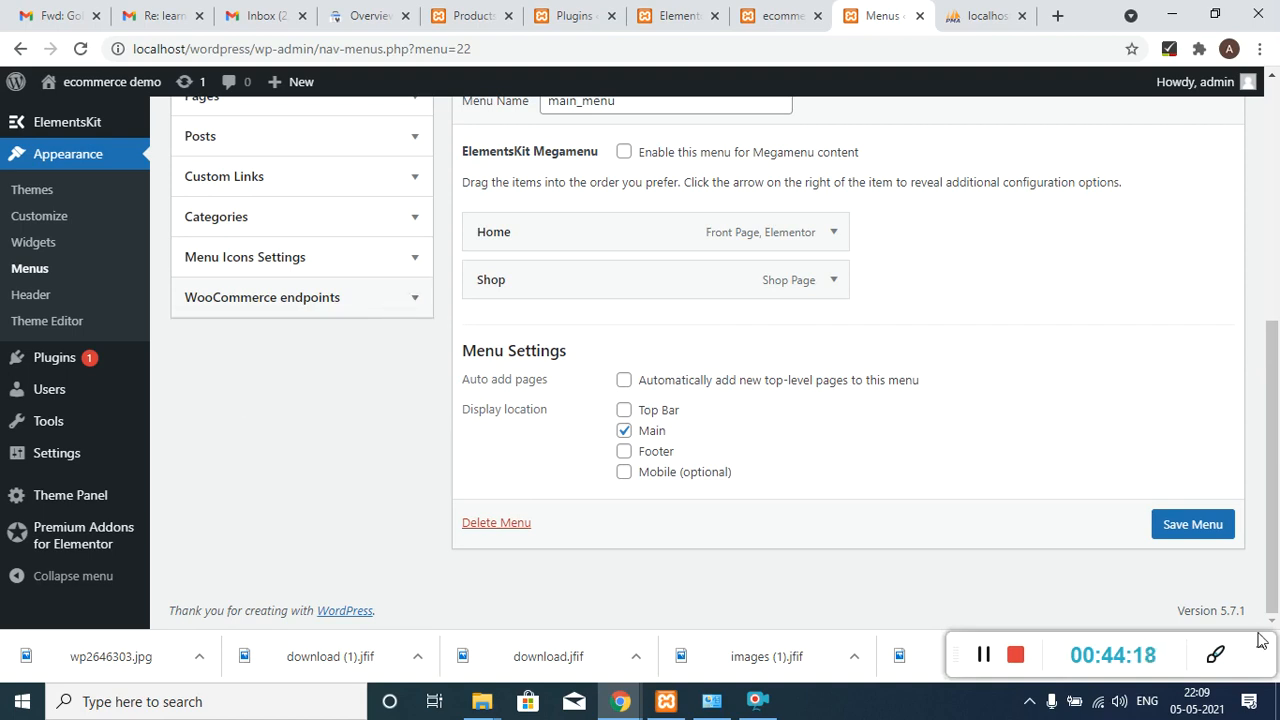
- Save the menu and reload the site's home page to check its header navigation
left_click(1183, 522)
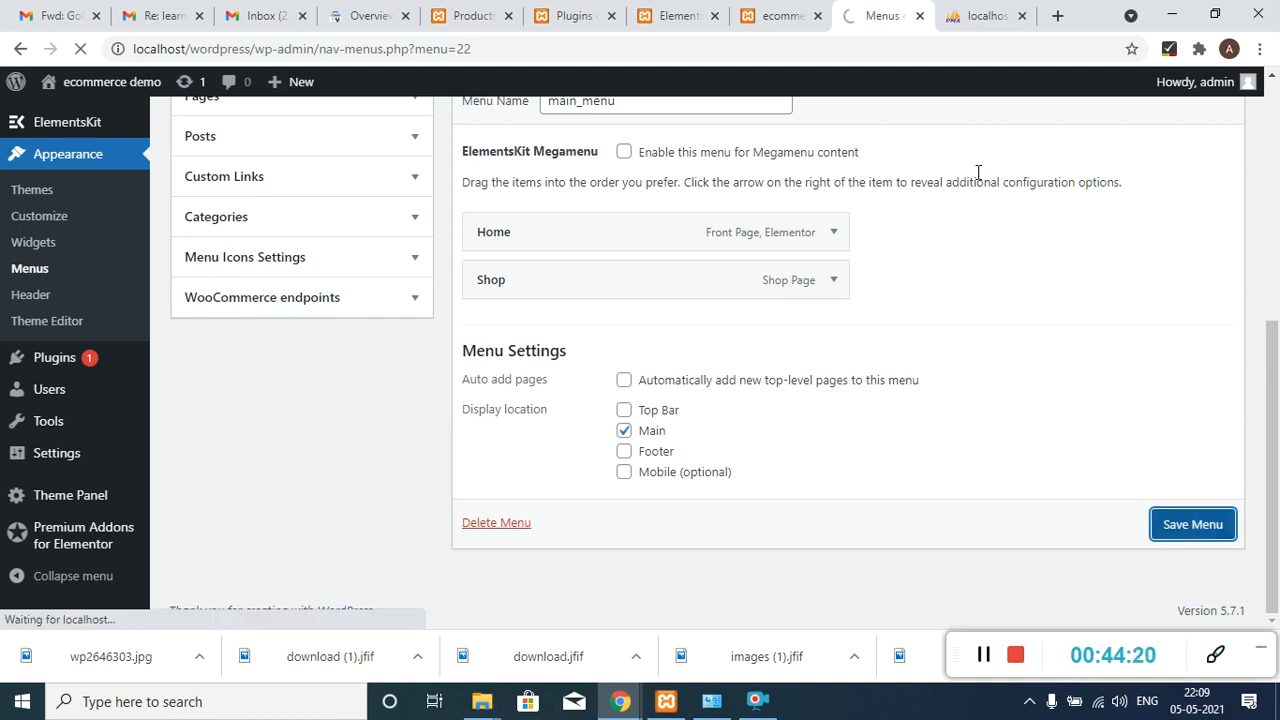
left_click(767, 12)
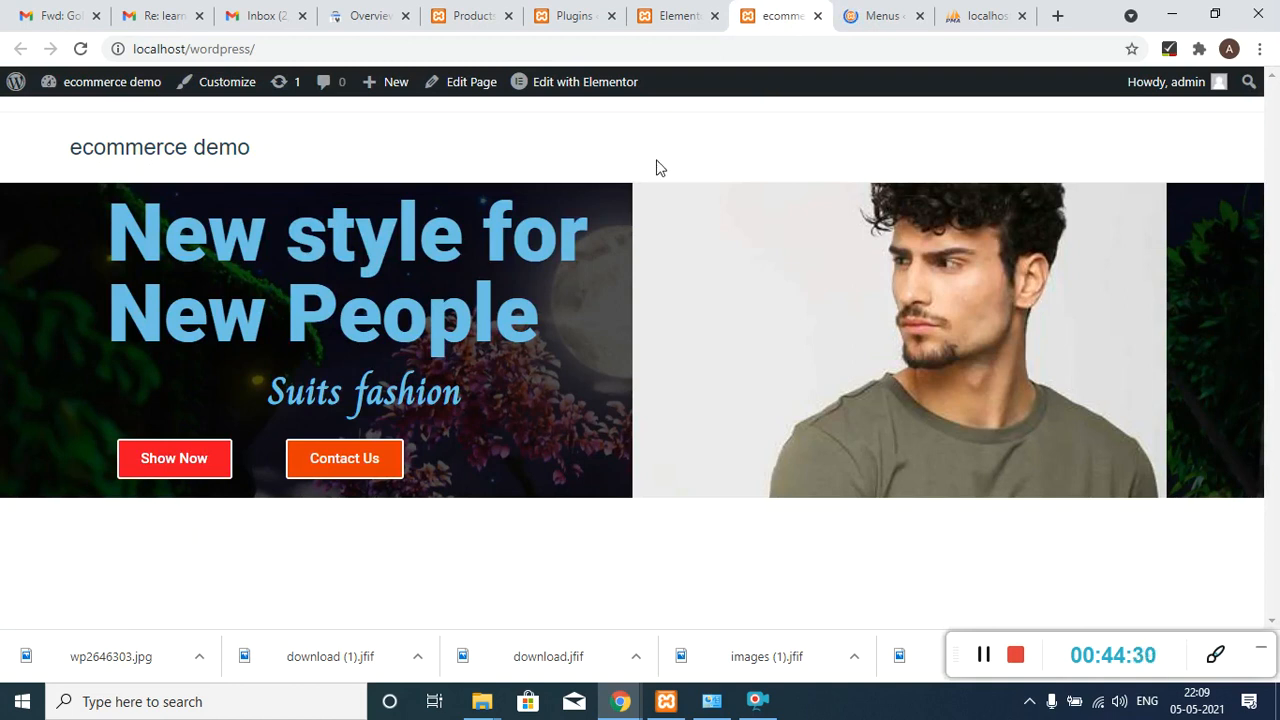
left_click(731, 49)
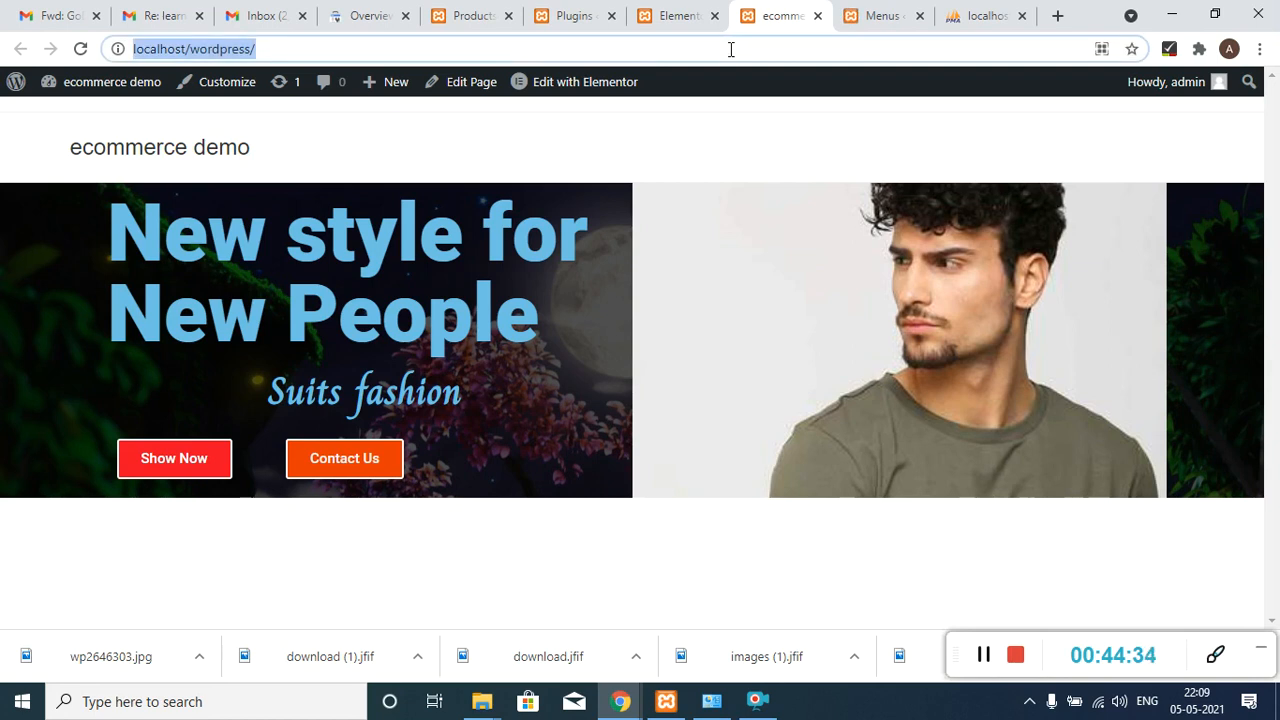
key("Return")
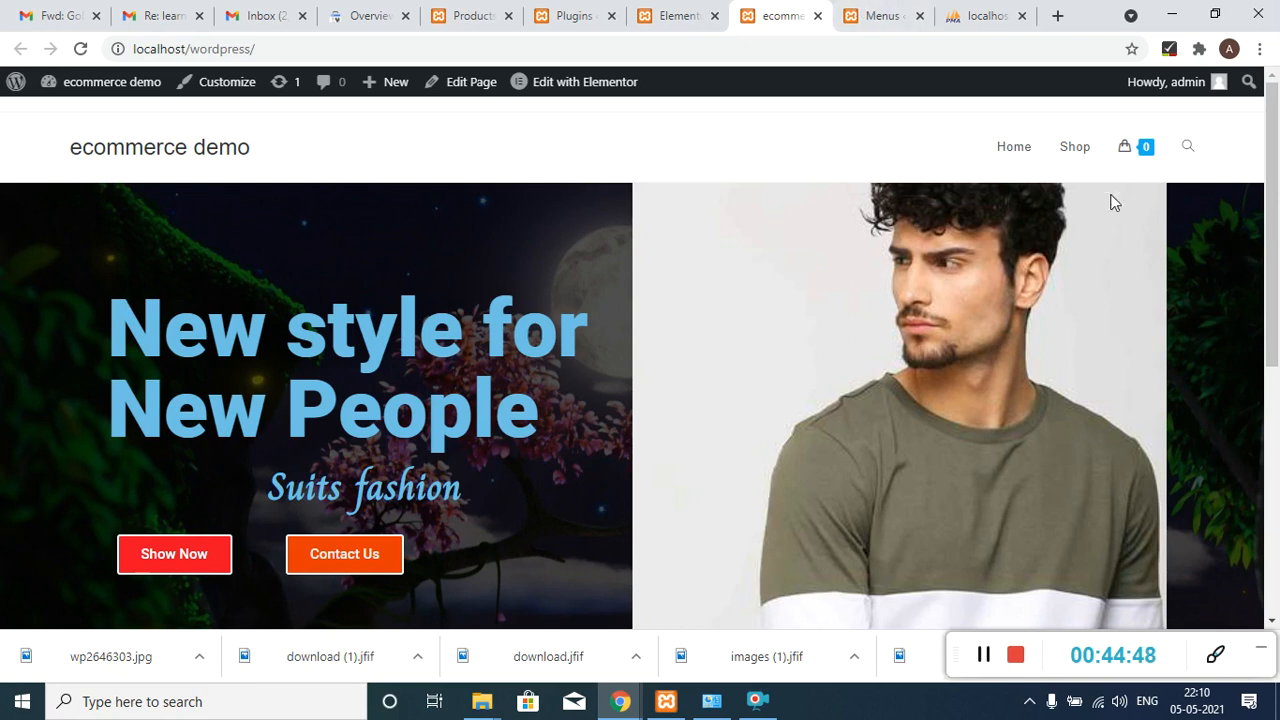
- Open the Shop page from the site menu and check its products against the admin product list, including the sorting options
left_click(1075, 150)
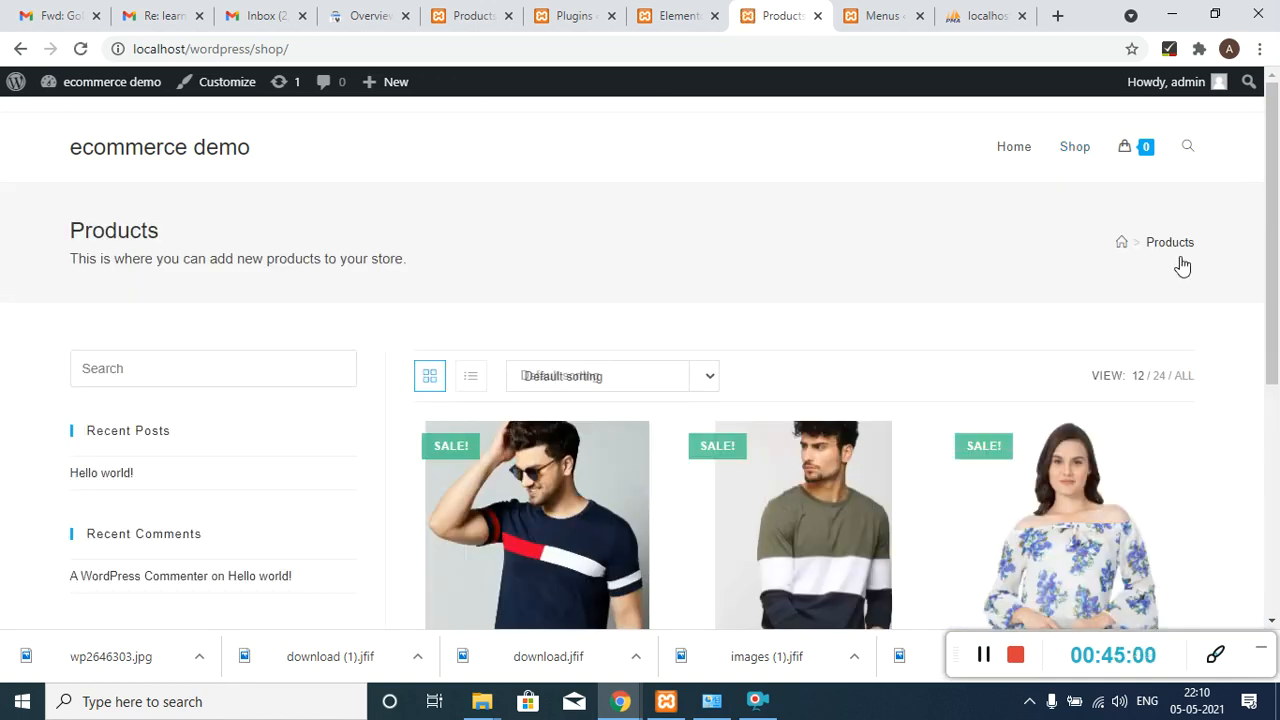
left_click_drag(1274, 187, 1274, 280)
left_click(489, 12)
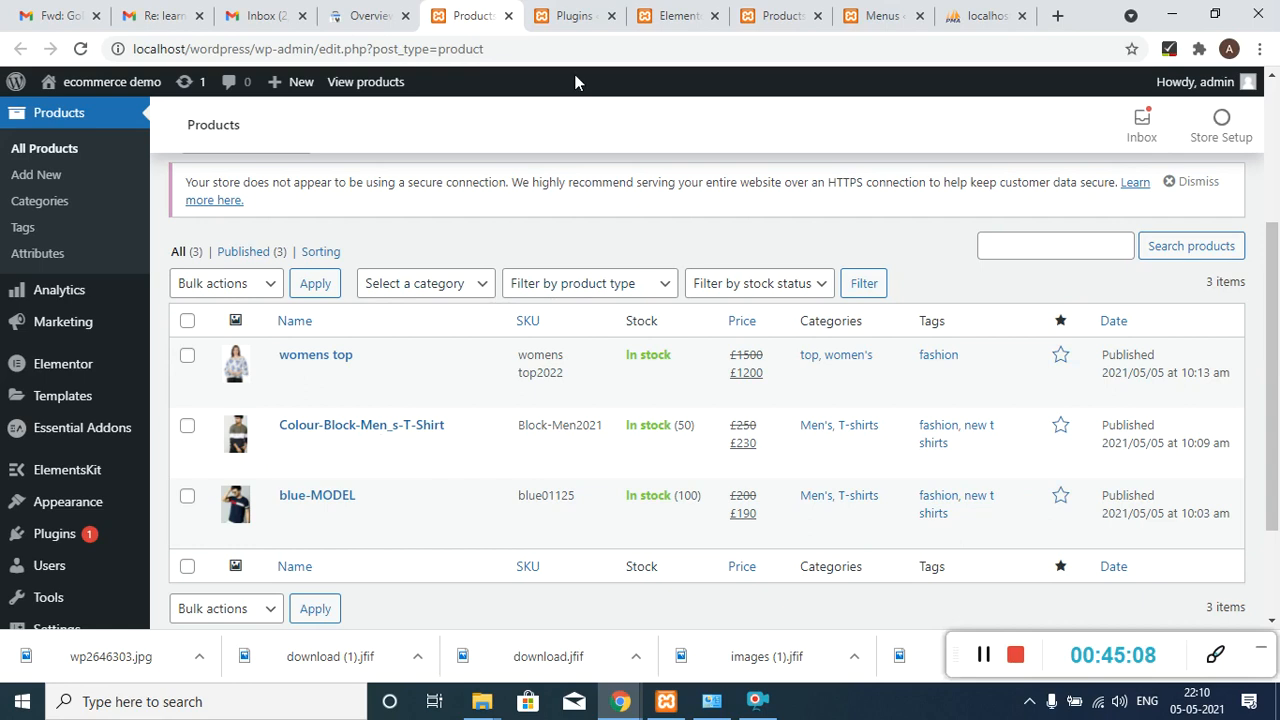
left_click(800, 8)
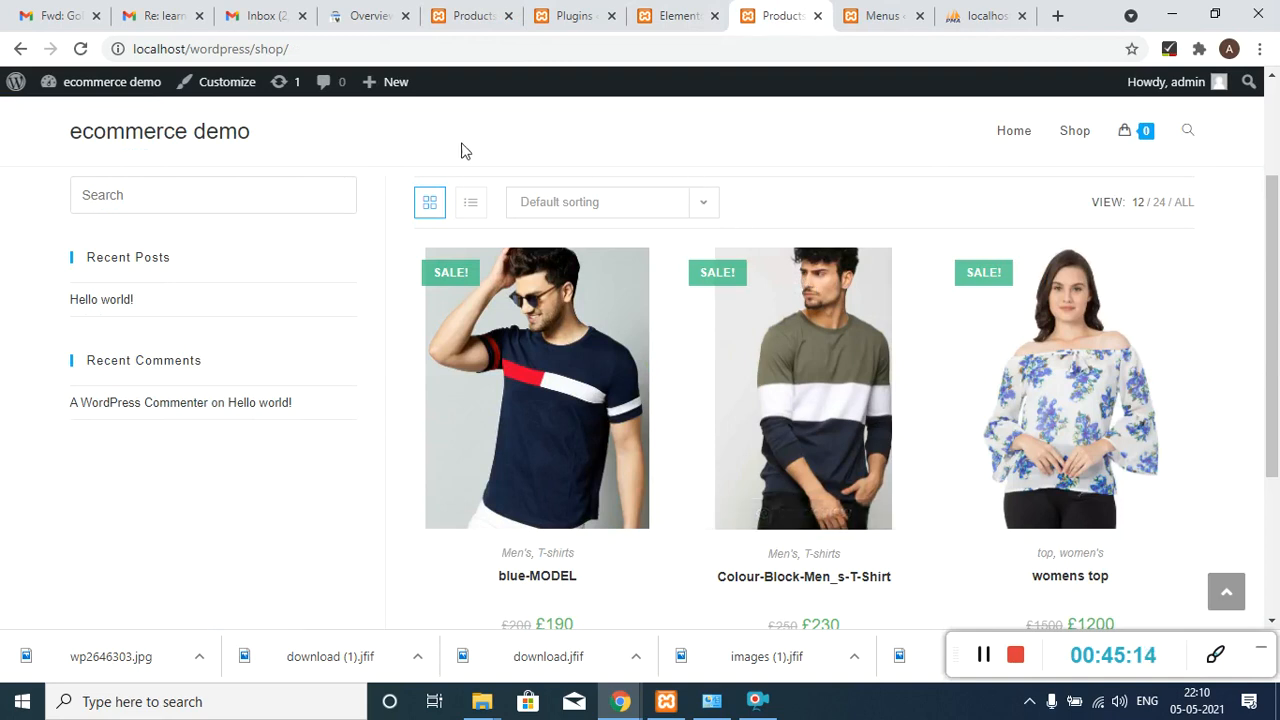
left_click(576, 205)
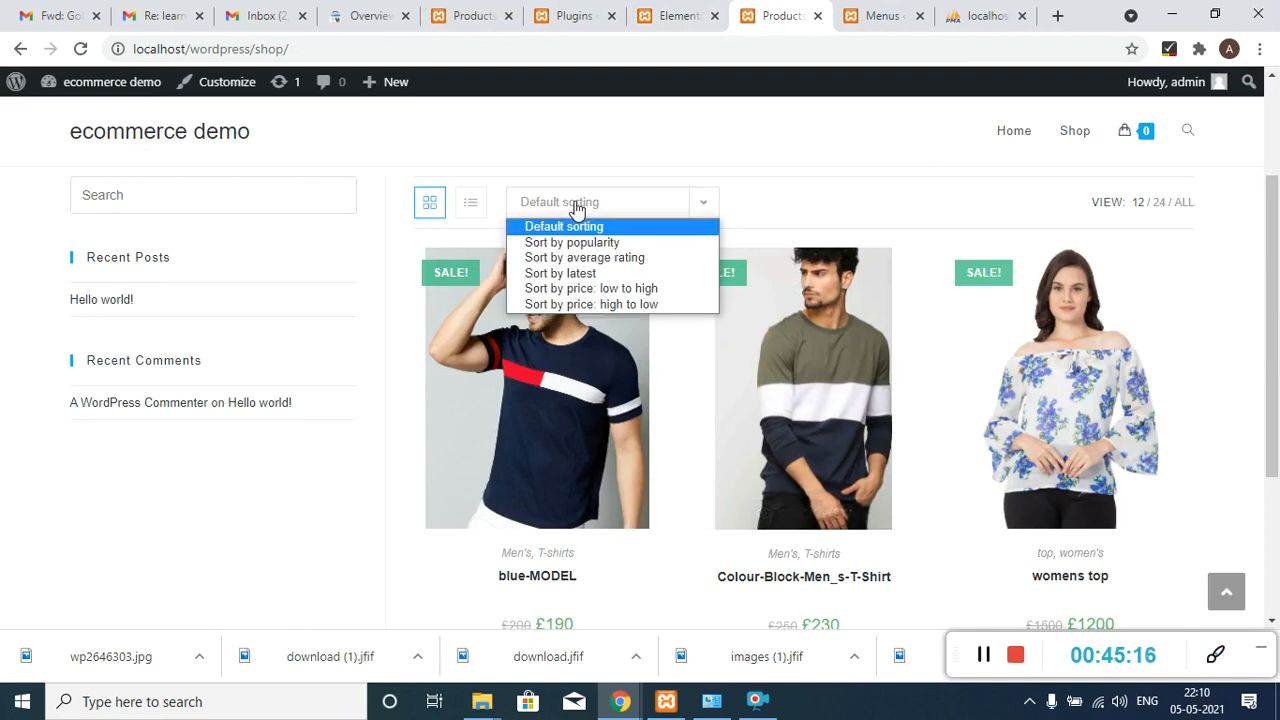
left_click(576, 205)
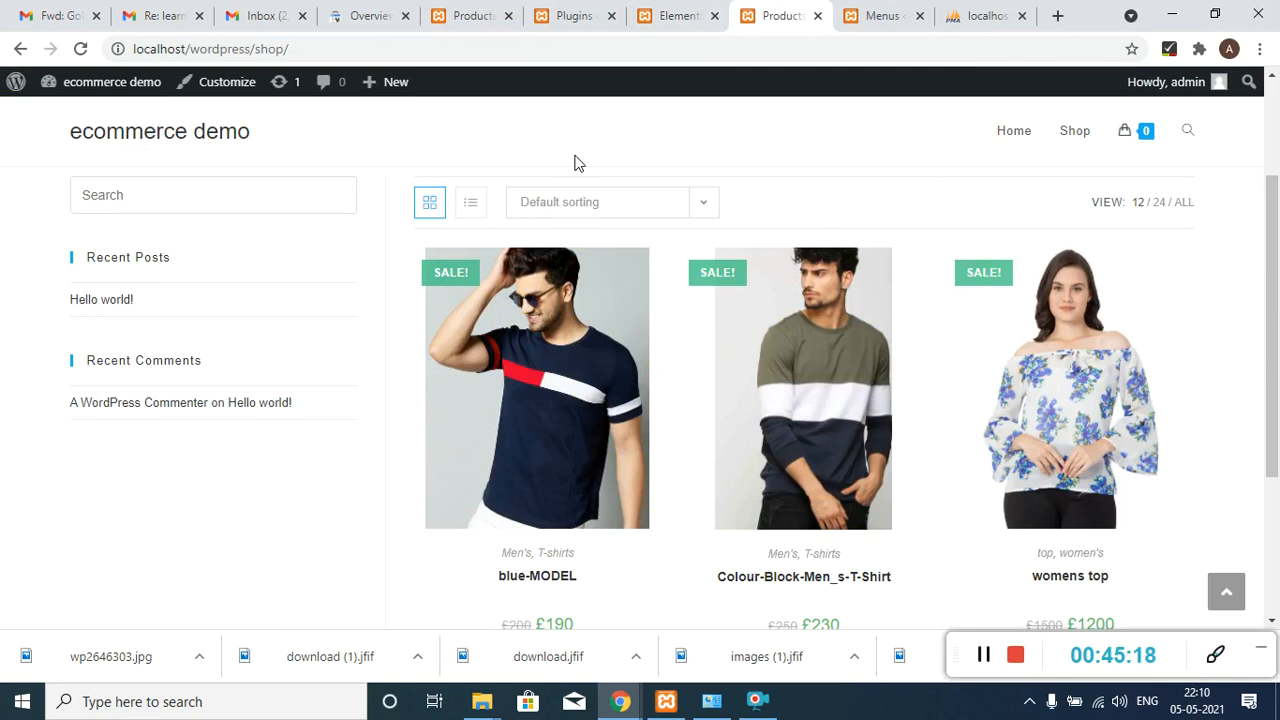
mouse_move(1278, 262)
left_mouse_down()
mouse_move(1278, 440)
mouse_move(1270, 238)
mouse_move(1272, 252)
left_mouse_up()
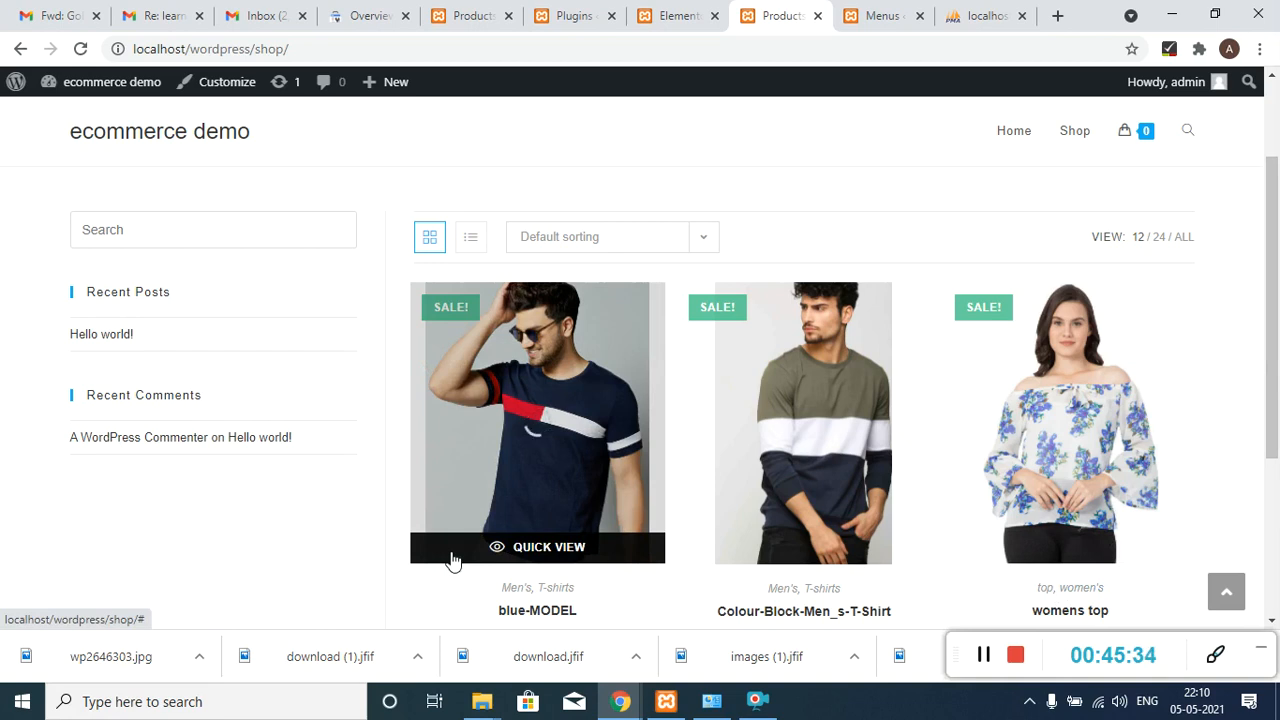
- Open the quick view of the blue-MODEL product, set the quantity to 2 and add it to the cart
left_click(451, 553)
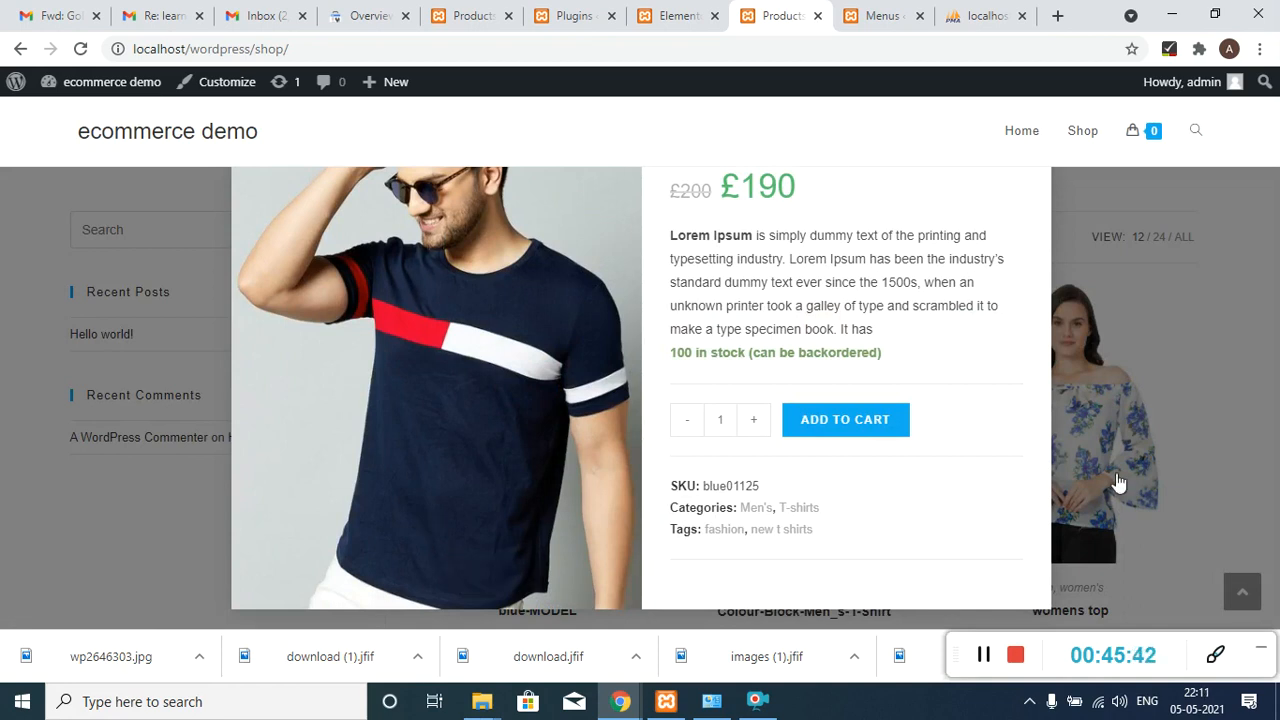
left_click(757, 420)
left_click(758, 421)
left_click(758, 421)
left_click(758, 421)
left_click(688, 424)
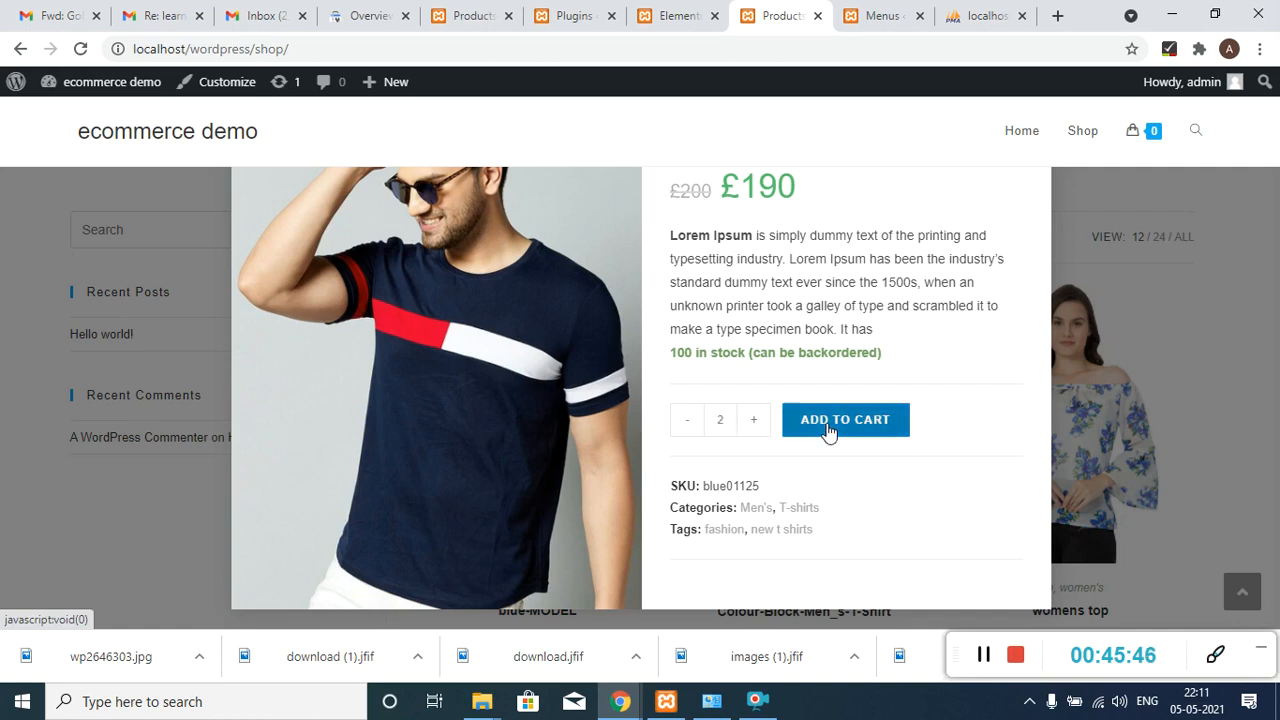
left_click(827, 431)
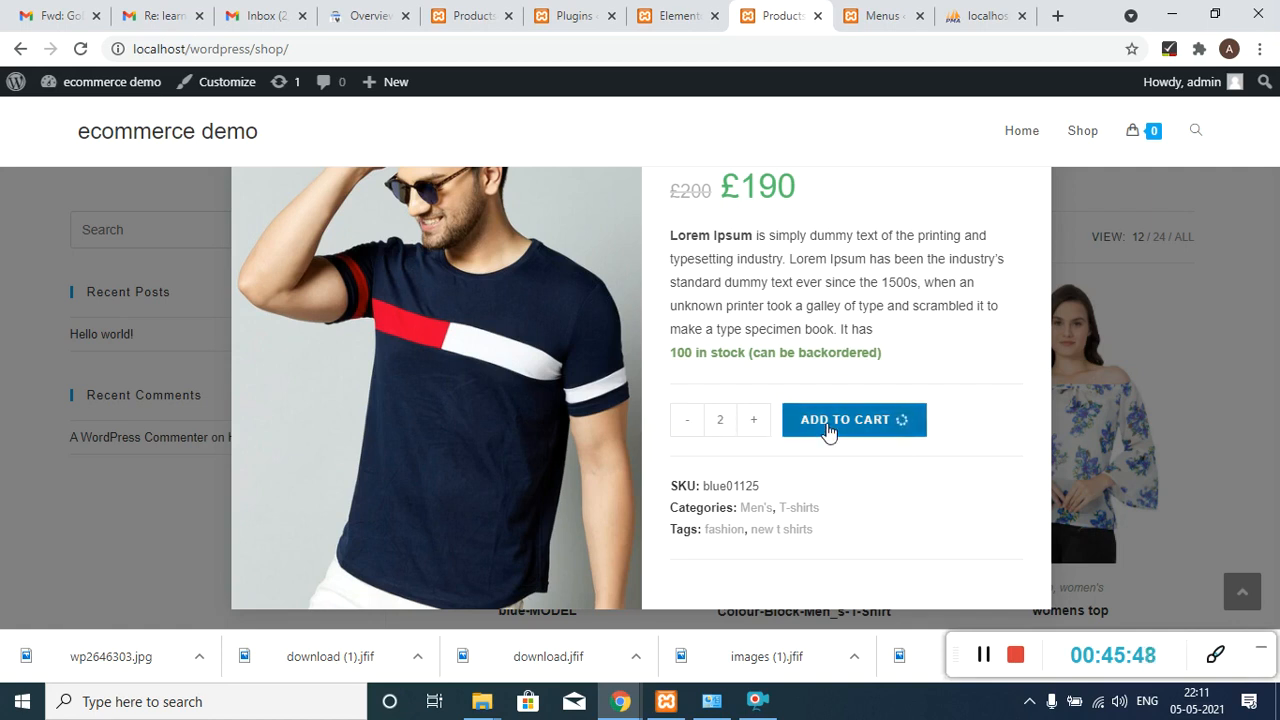
- View the cart, reduce the Blue-MODEL quantity to 1 and update the cart
mouse_move(1170, 152)
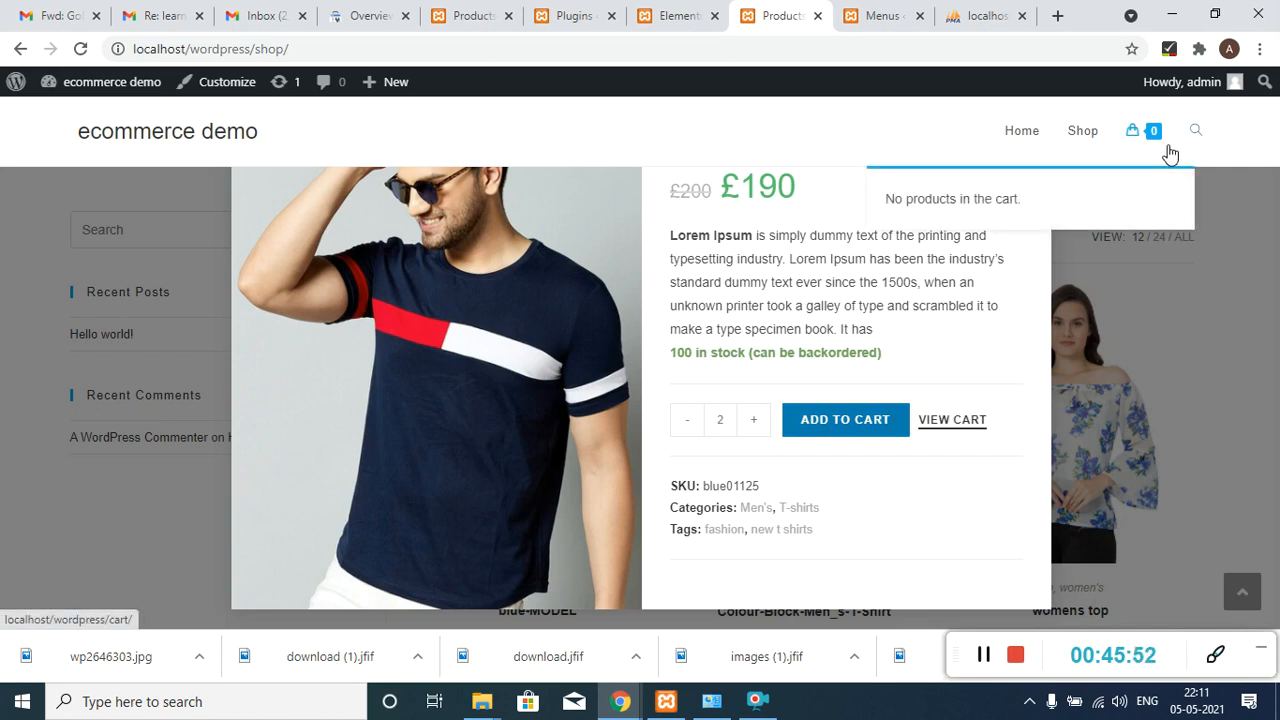
left_click(938, 421)
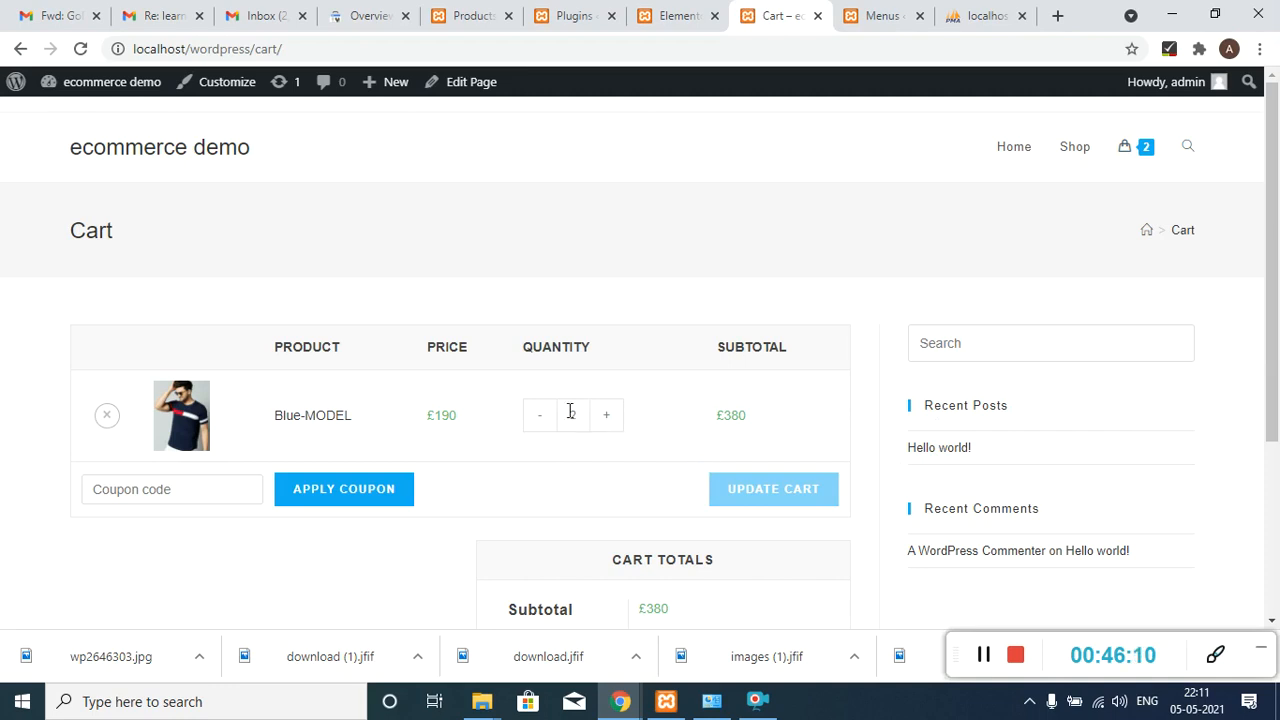
left_click(536, 428)
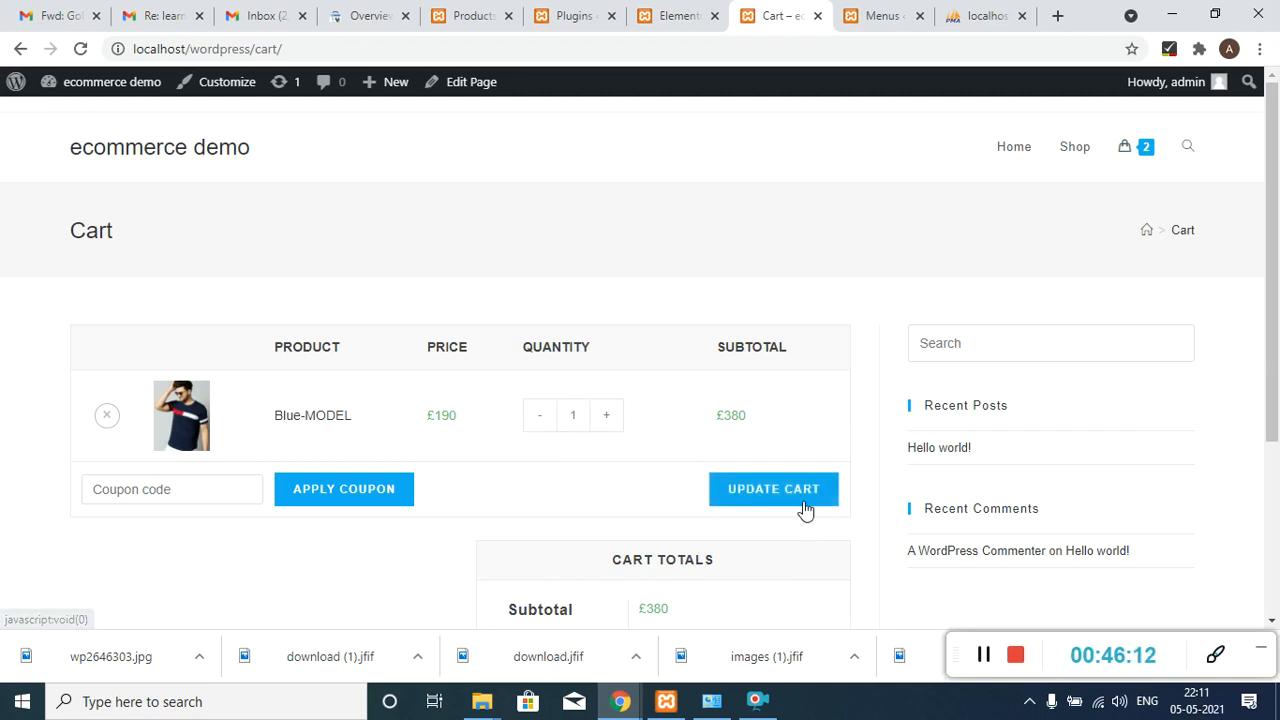
left_click(753, 499)
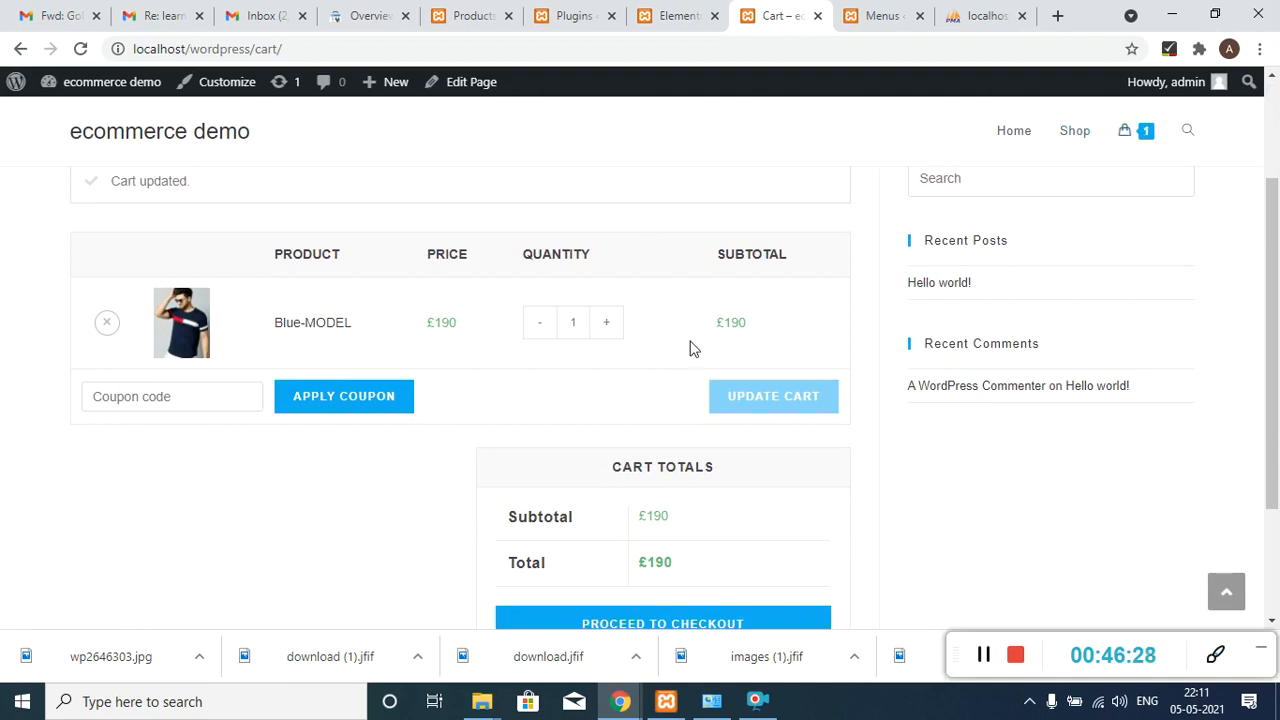
- Check the cart's coupon field, then proceed to checkout and review the billing form, order summary and payment section
left_click(168, 397)
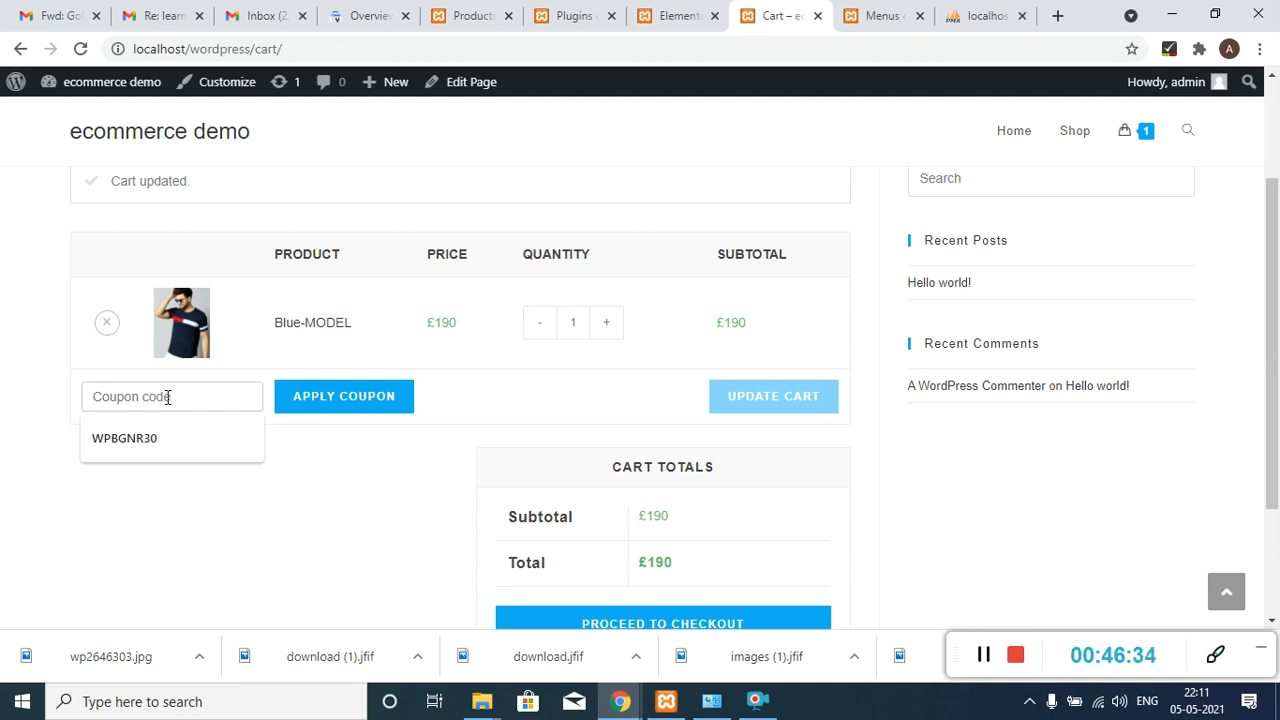
left_click_drag(1276, 328, 1278, 434)
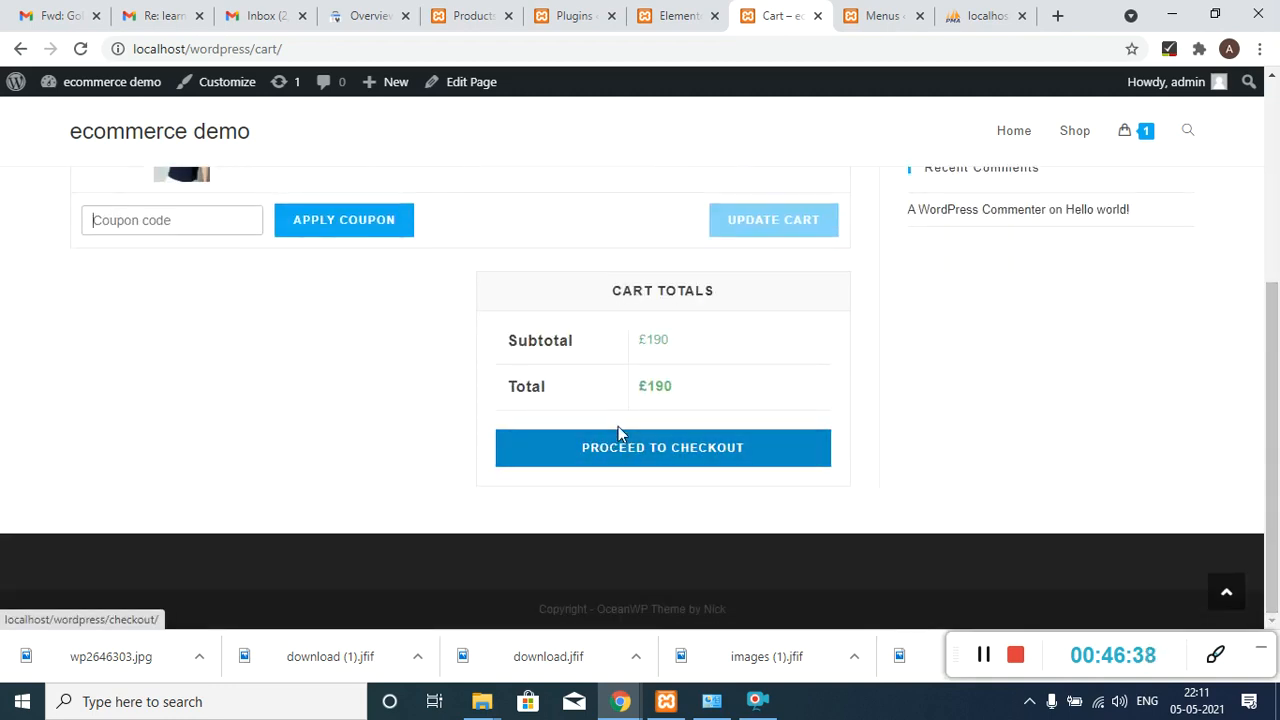
left_click(630, 451)
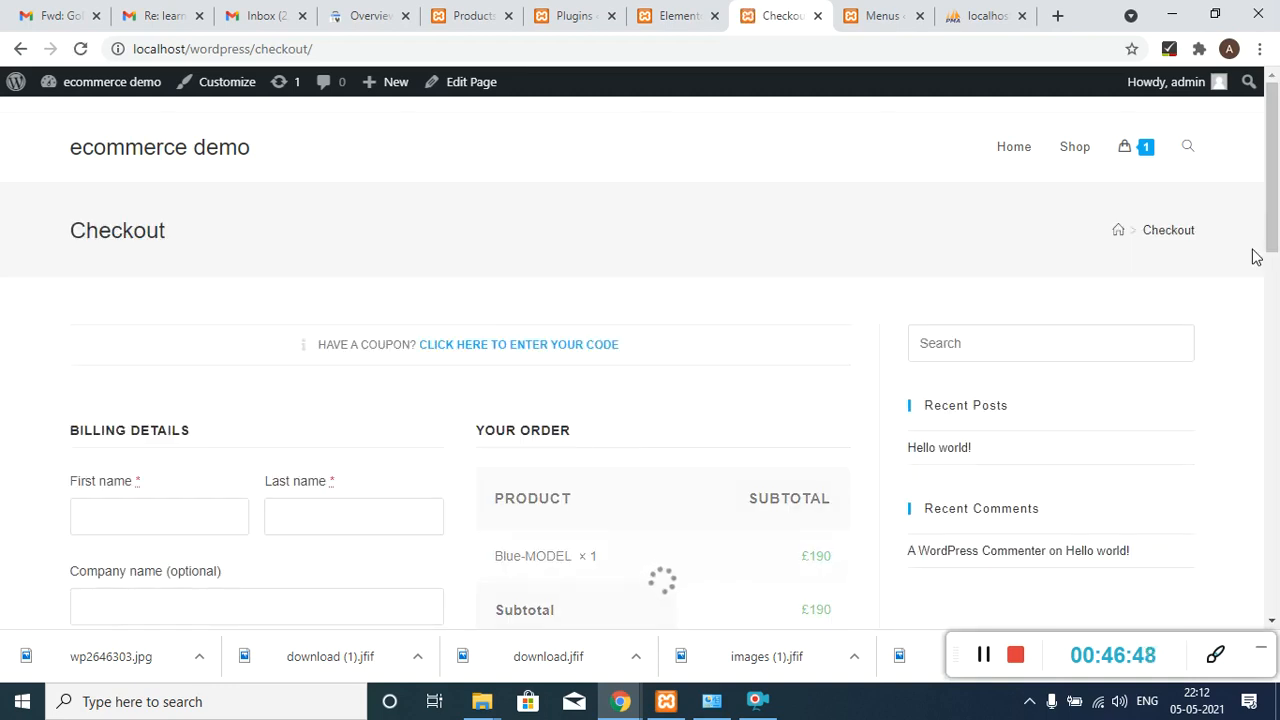
left_click_drag(1275, 185, 1277, 278)
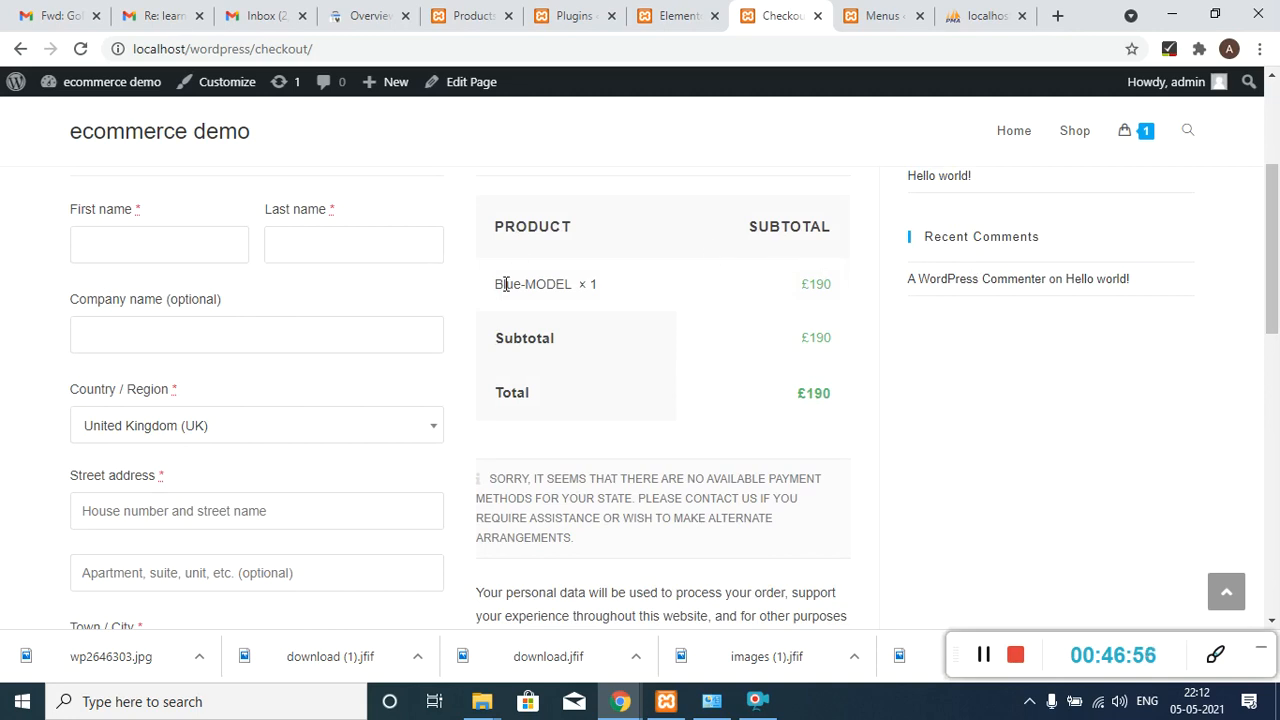
left_click_drag(497, 284, 577, 284)
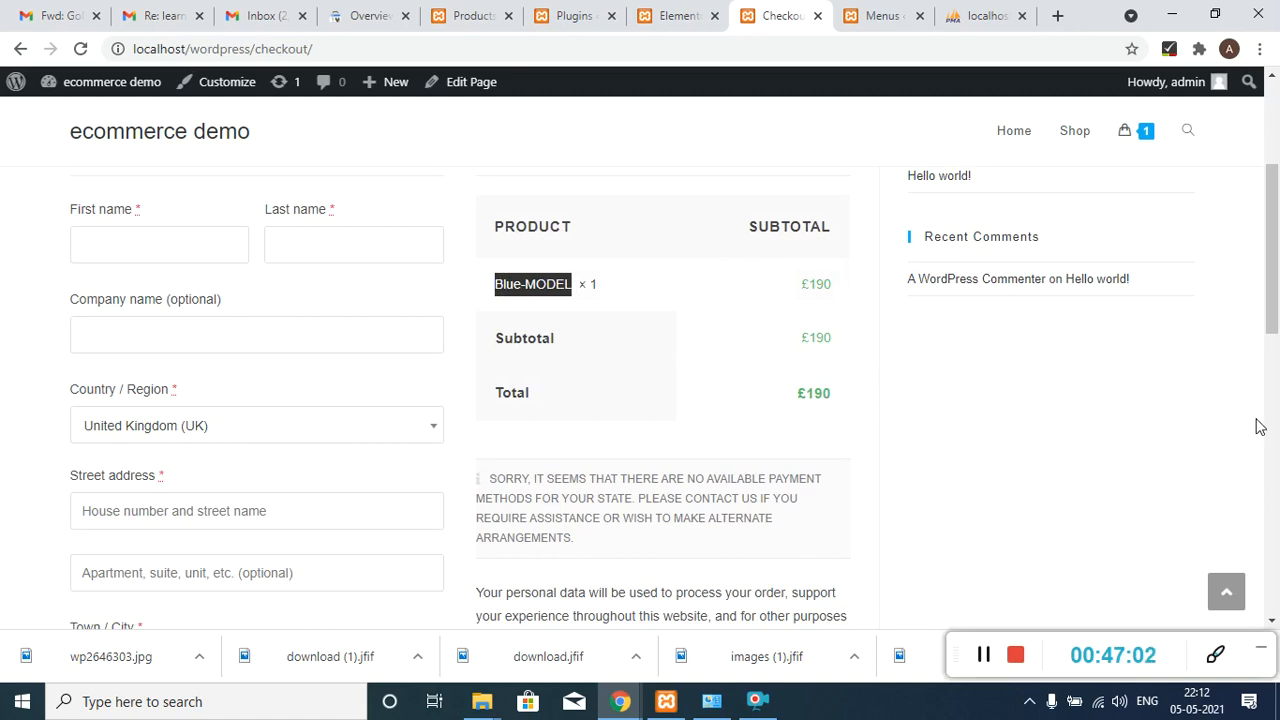
left_click_drag(1274, 270, 1277, 311)
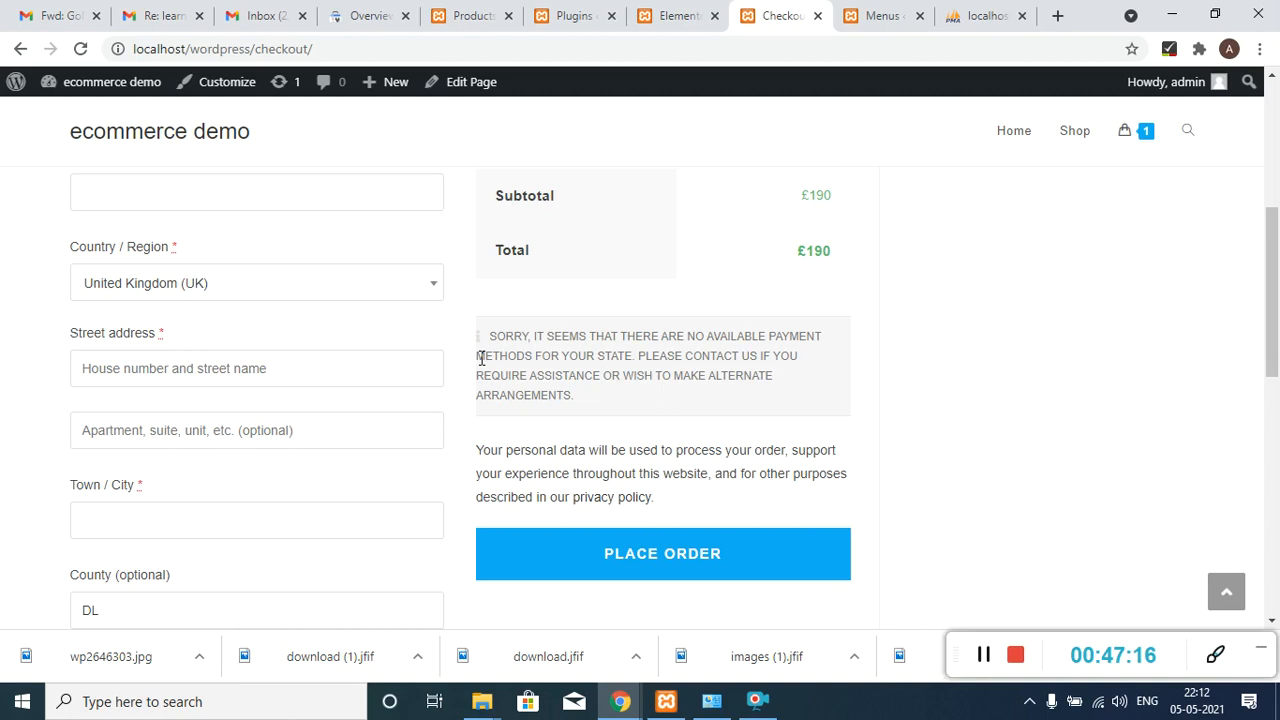
- Check the notice about available payment methods on the checkout page
left_click_drag(477, 355, 636, 357)
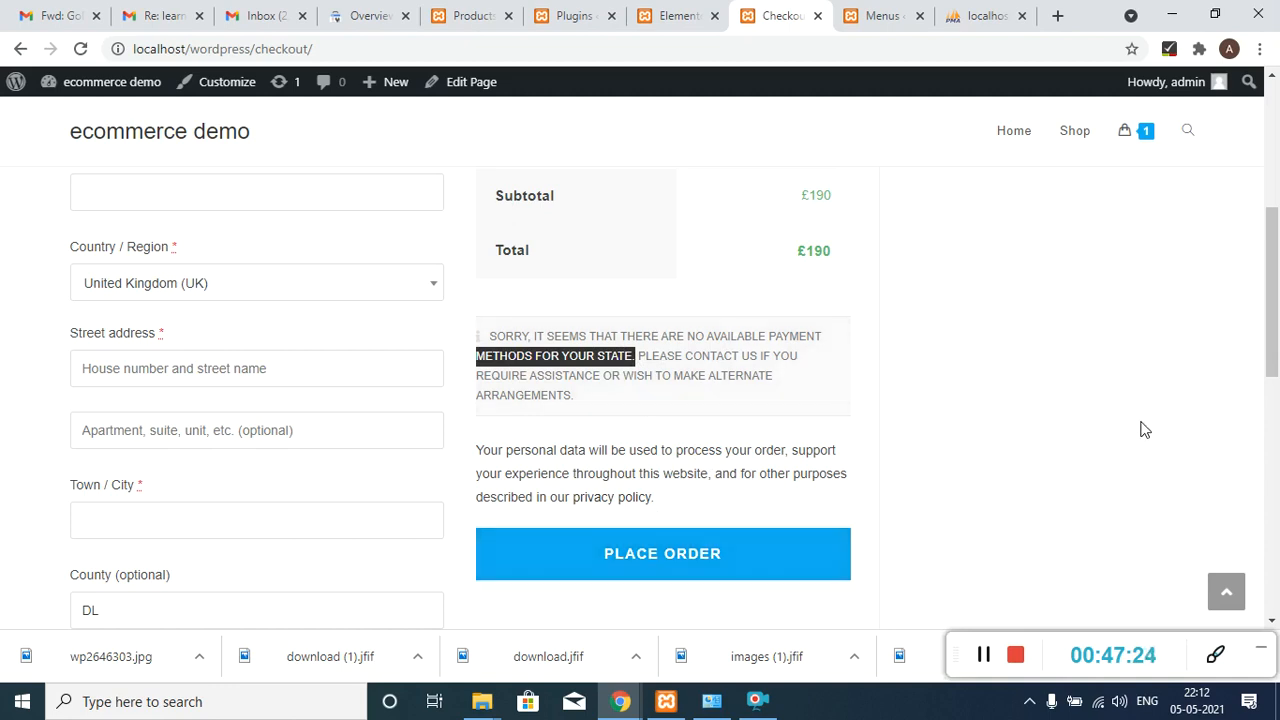
left_click_drag(1277, 314, 1277, 150)
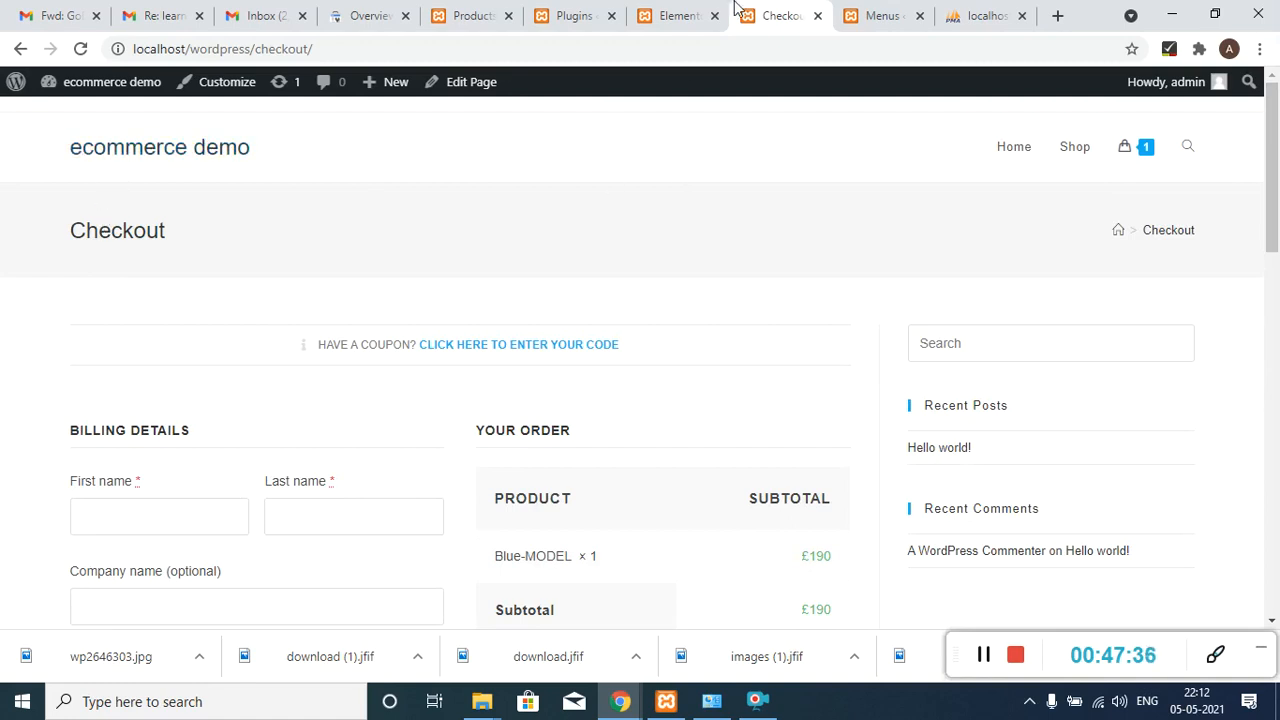
- Open the theme's Customize screen from the admin dashboard in a new tab and wait for it to load
left_click(572, 15)
mouse_move(68, 263)
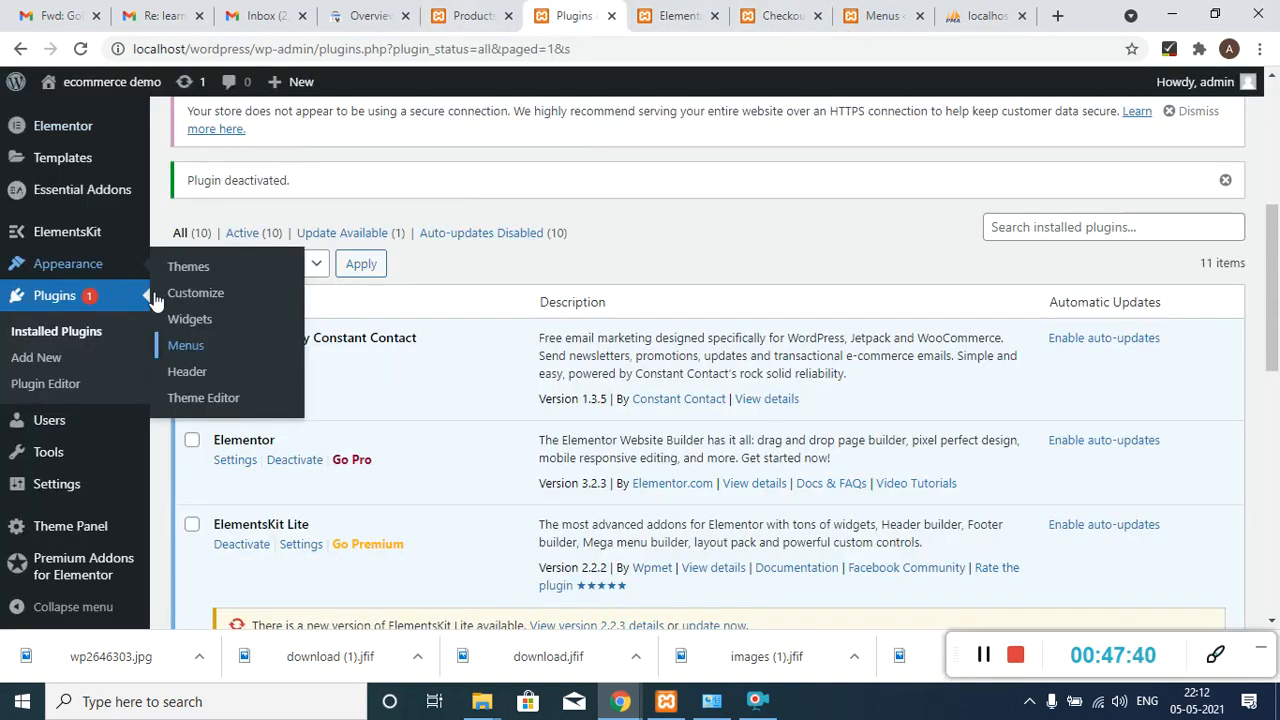
right_click(209, 294)
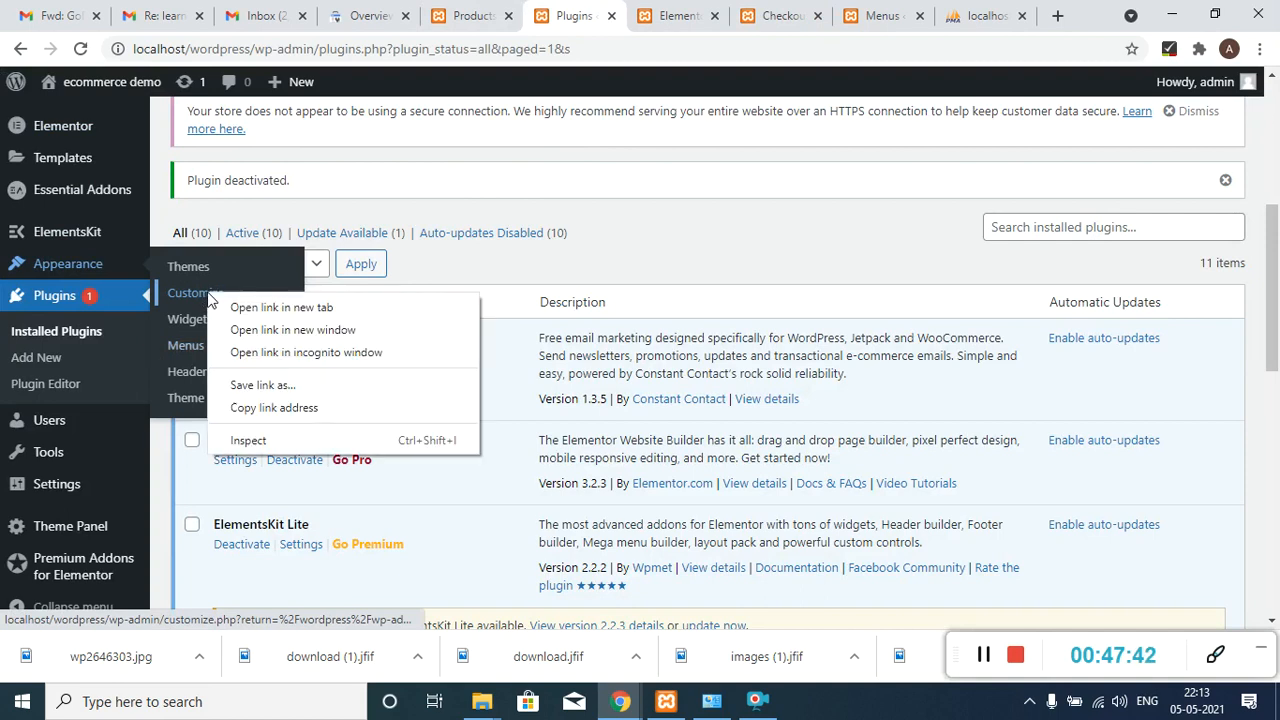
left_click(222, 307)
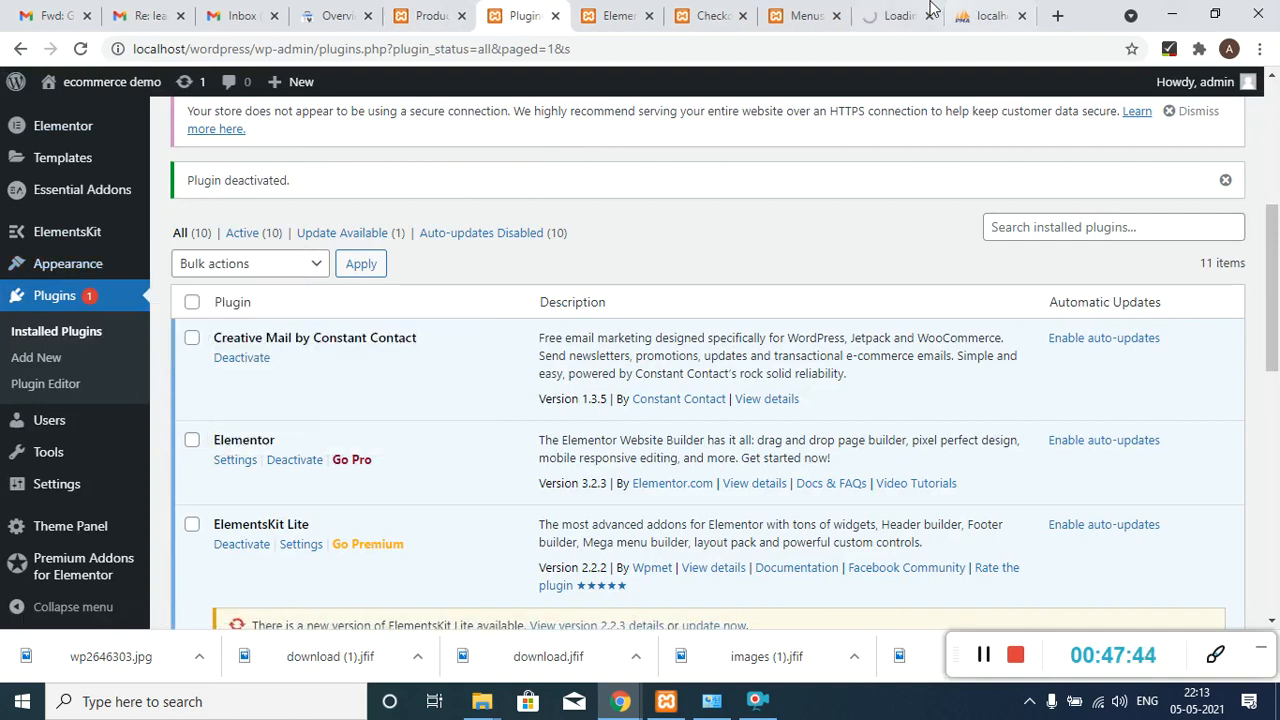
left_click(895, 10)
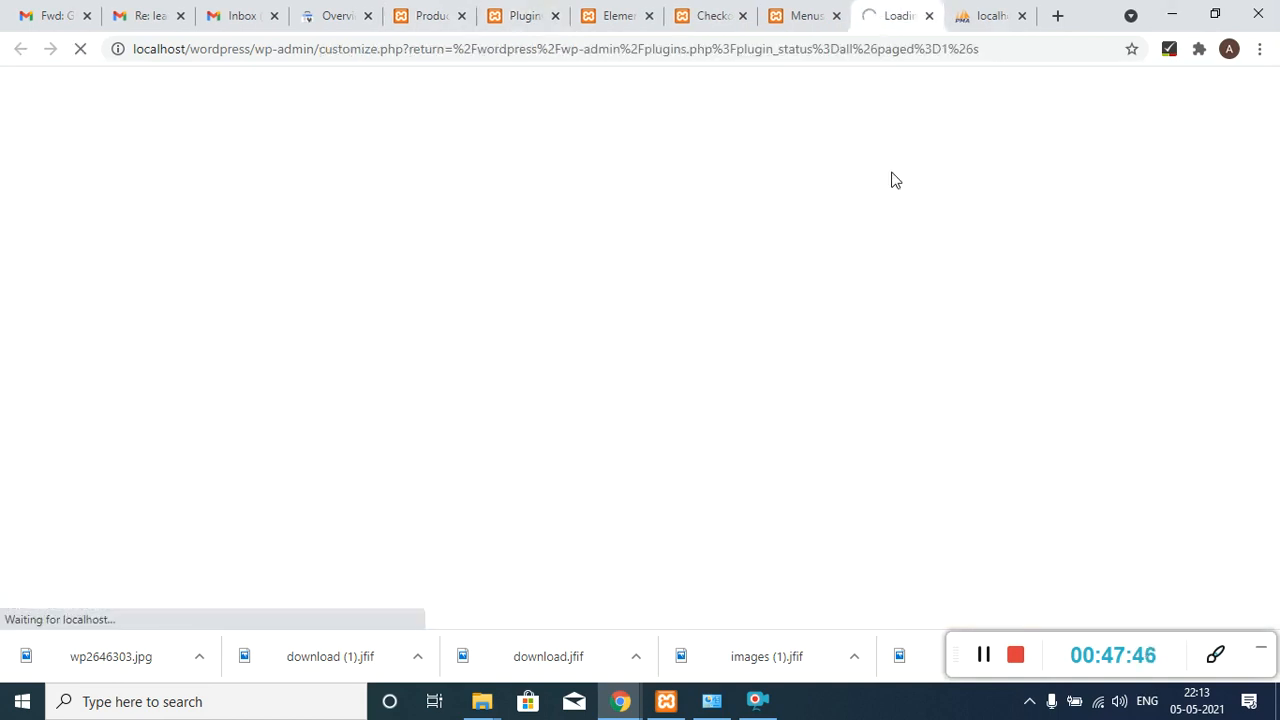
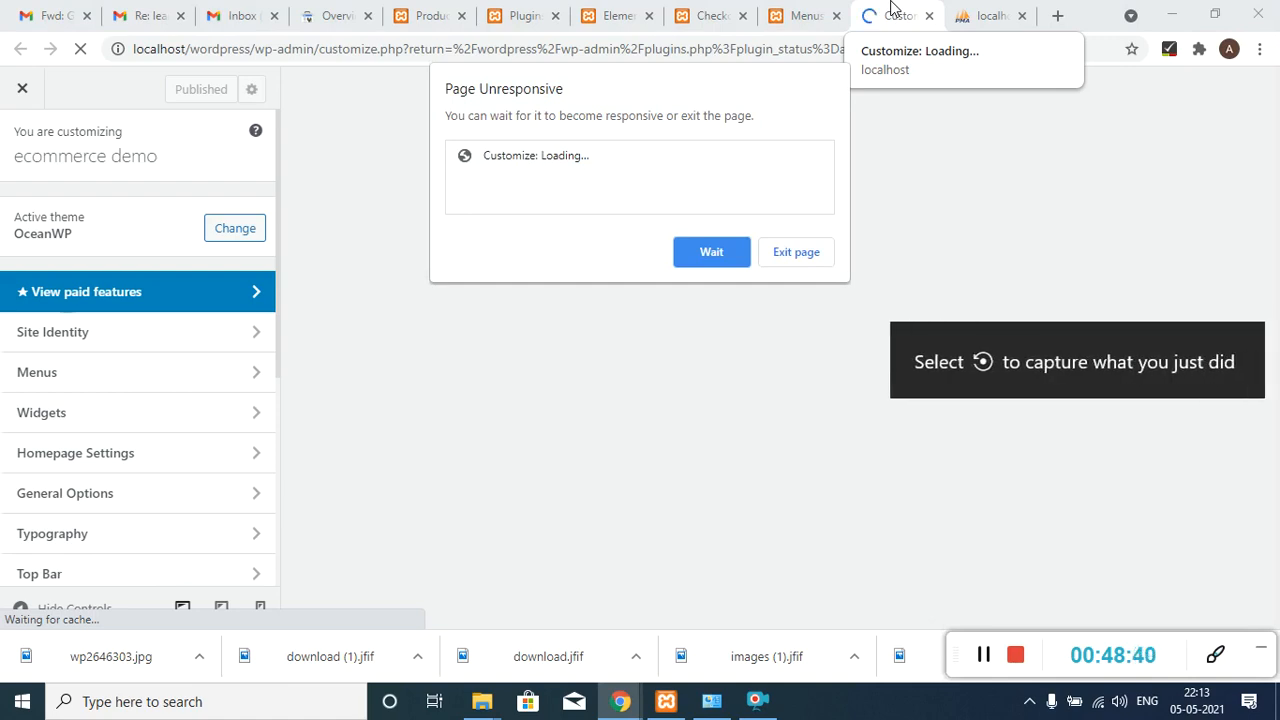
left_click(712, 252)
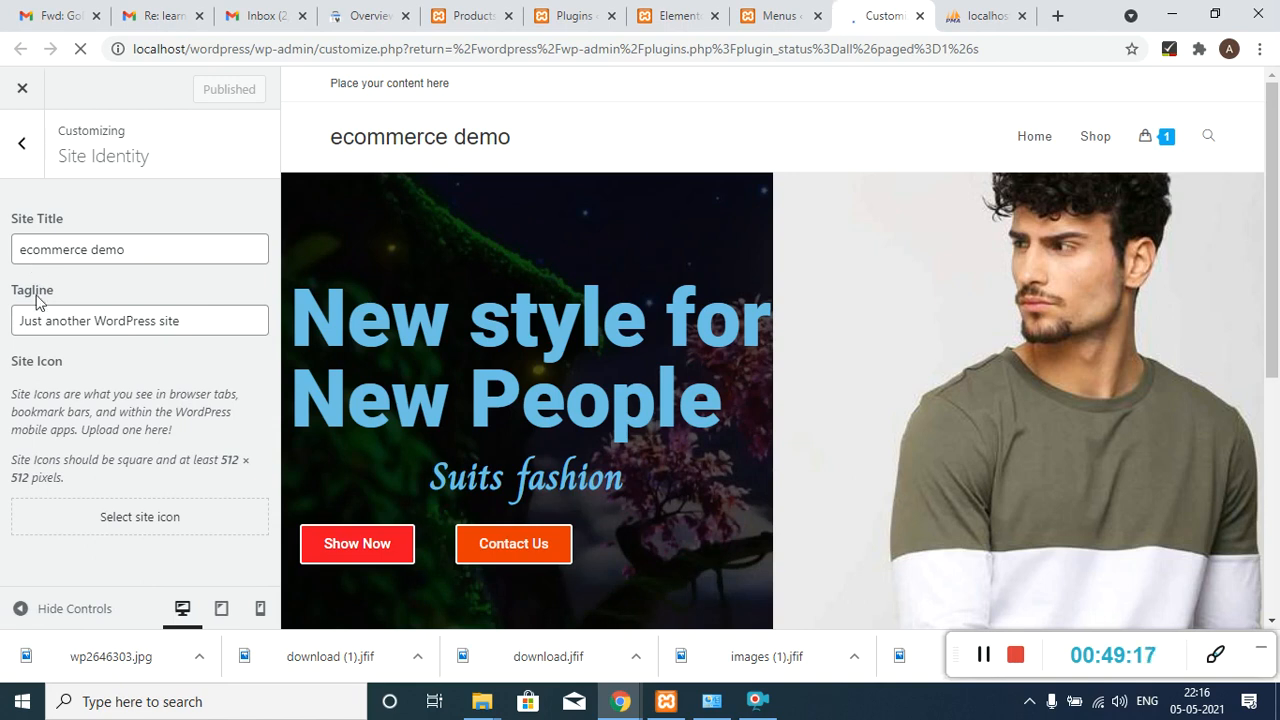
- Clear the site's tagline in the Site Identity settings
left_click(190, 318)
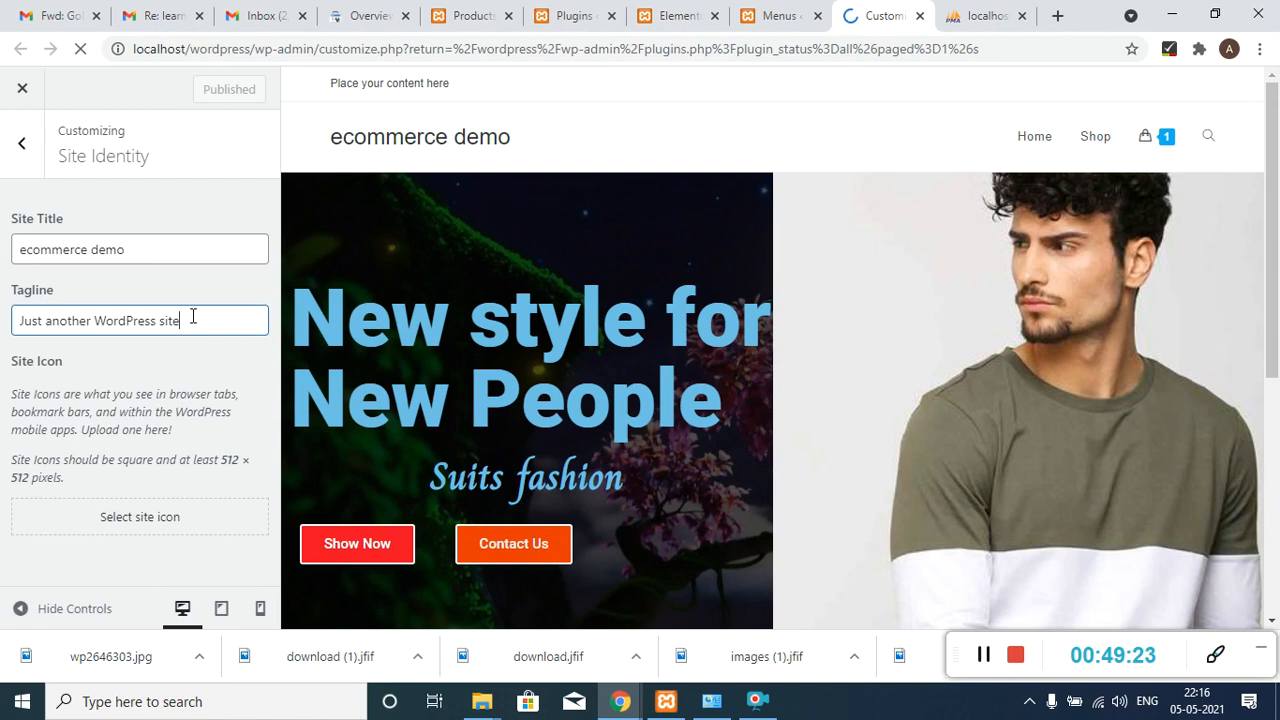
key("BackSpace")
key("BackSpace")
key("BackSpace")
key("BackSpace")
key("BackSpace")
key("BackSpace")
key("BackSpace")
key("BackSpace")
key("BackSpace")
key("BackSpace")
key("BackSpace")
key("BackSpace")
key("BackSpace")
key("BackSpace")
key("BackSpace")
key("BackSpace")
key("BackSpace")
key("BackSpace")
key("BackSpace")
key("BackSpace")
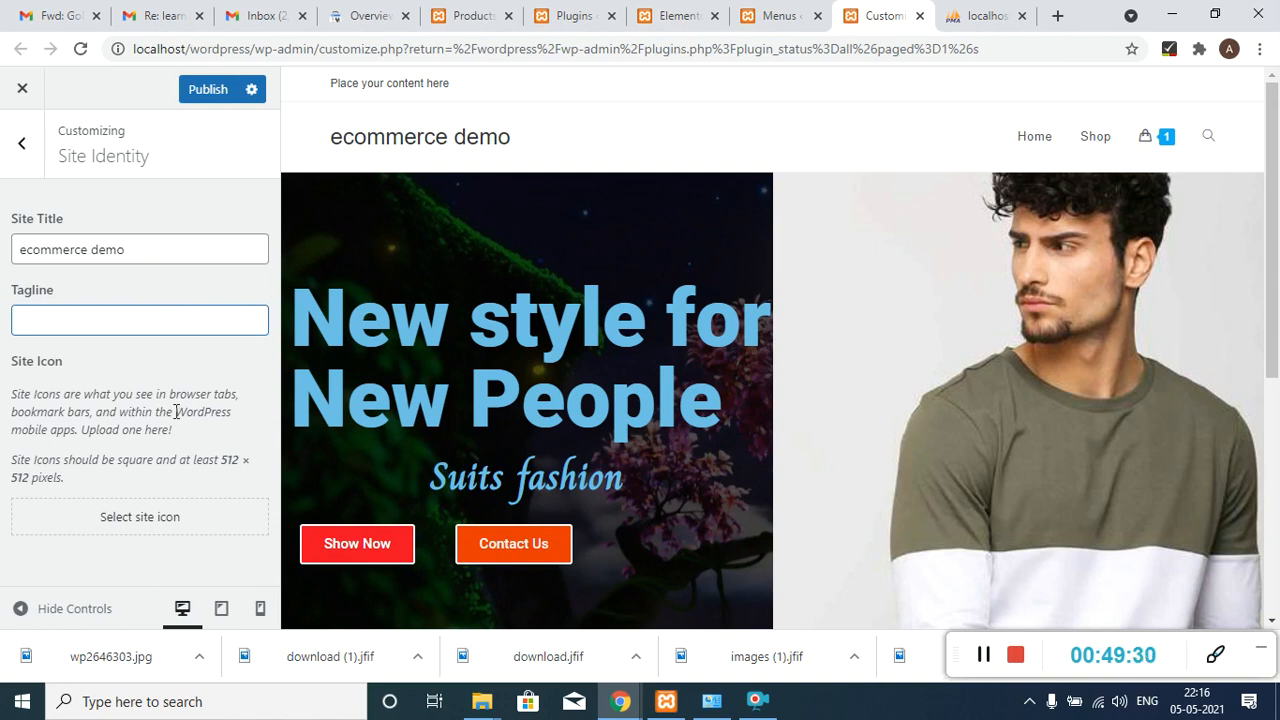
- Try to upload video-lecture-icon from the Downloads folder and crop it as the site icon
left_click(128, 521)
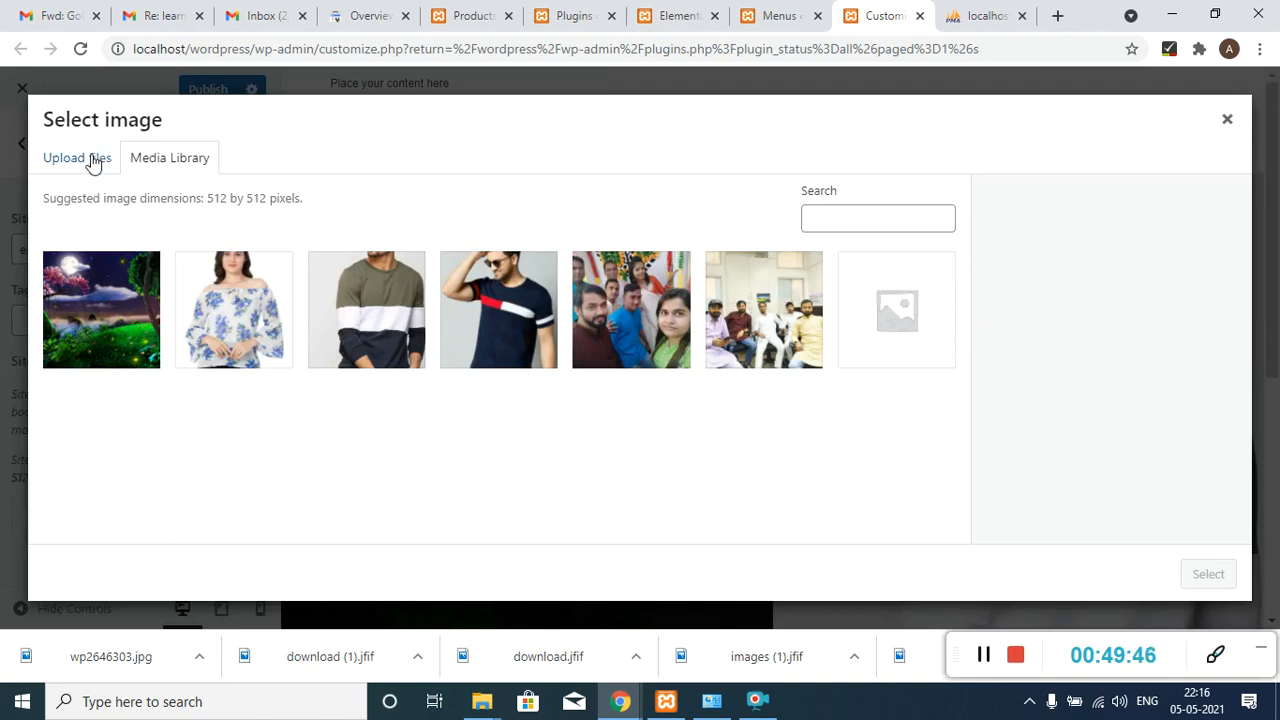
left_click(92, 161)
left_click(638, 395)
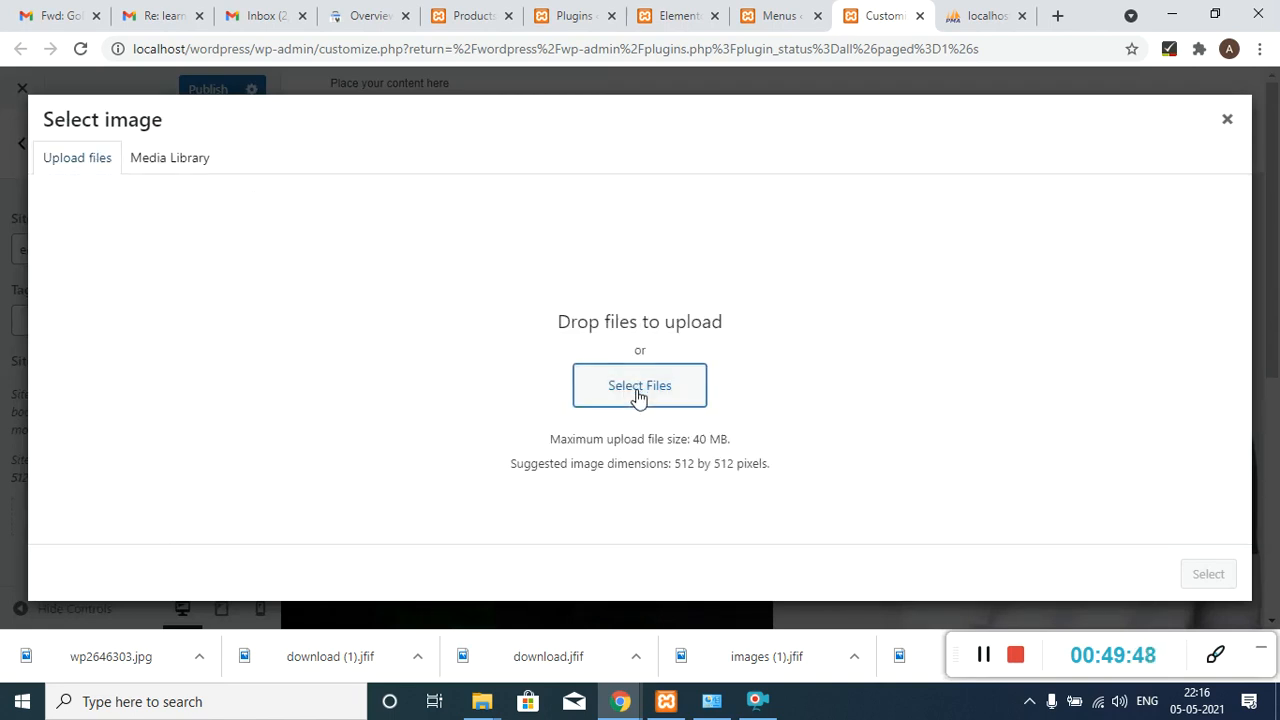
left_click(638, 395)
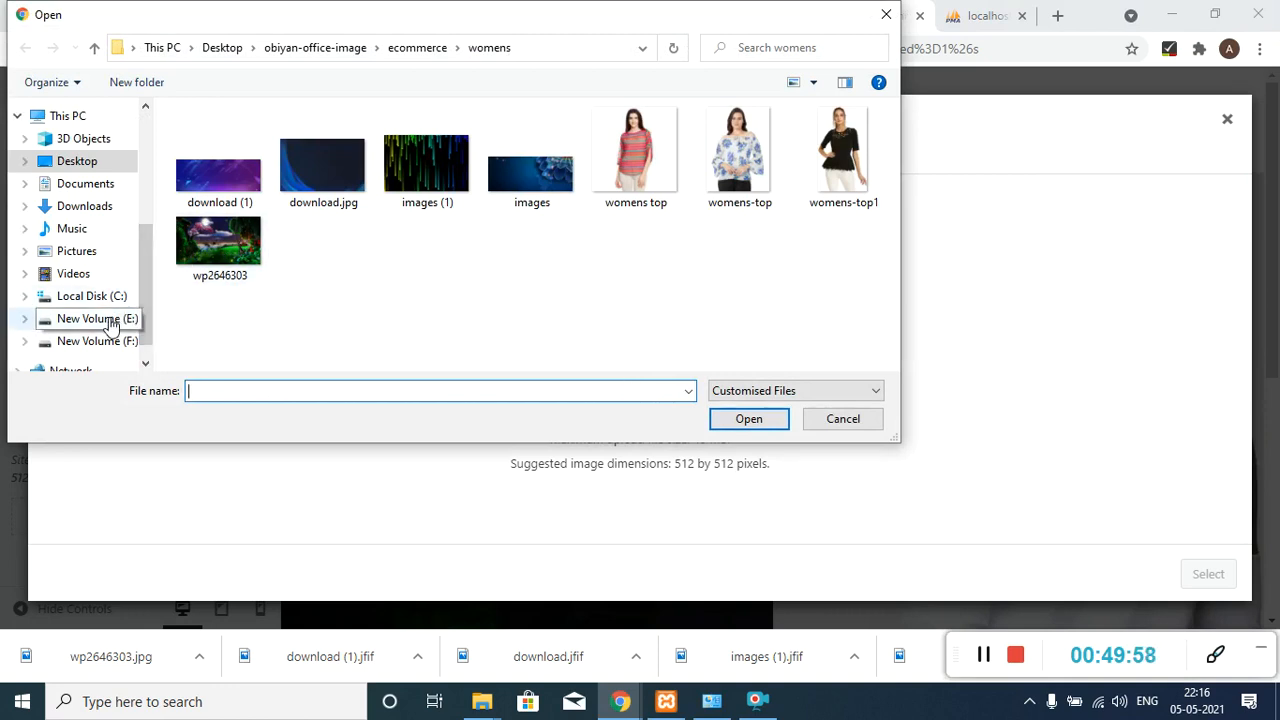
left_click(78, 161)
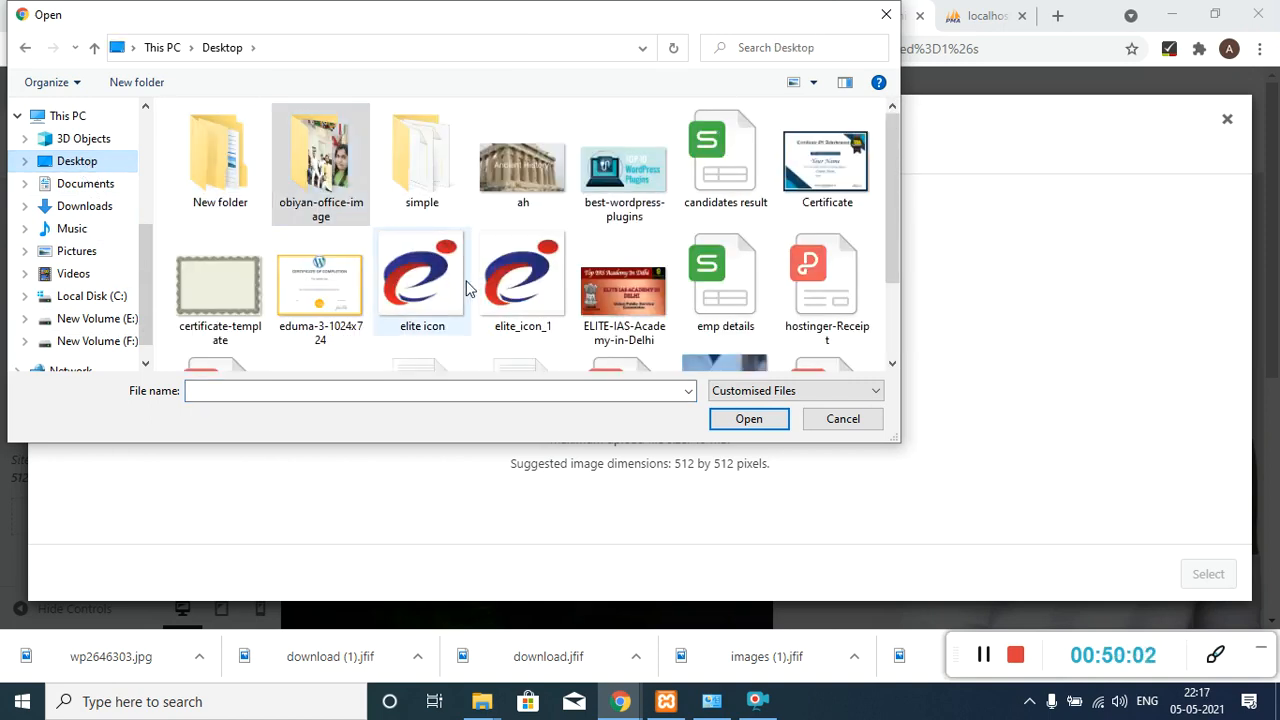
mouse_move(893, 203)
left_mouse_down()
mouse_move(896, 300)
mouse_move(889, 198)
left_mouse_up()
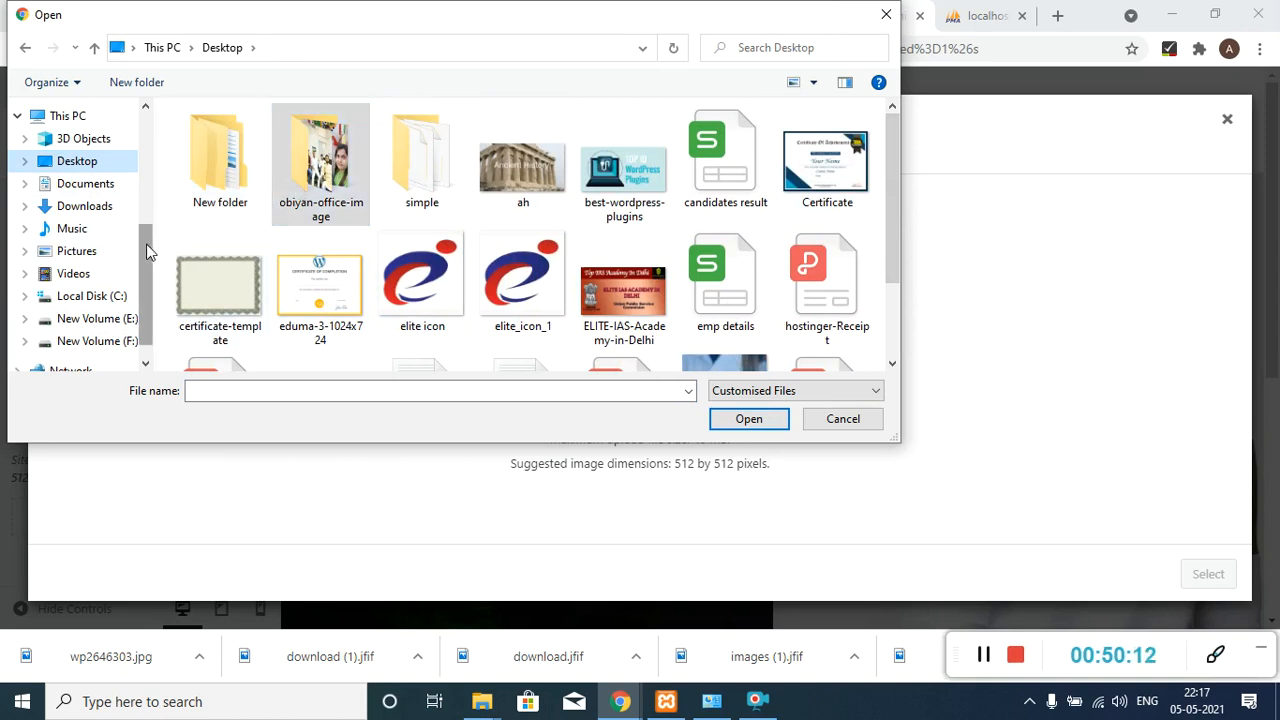
left_click(92, 207)
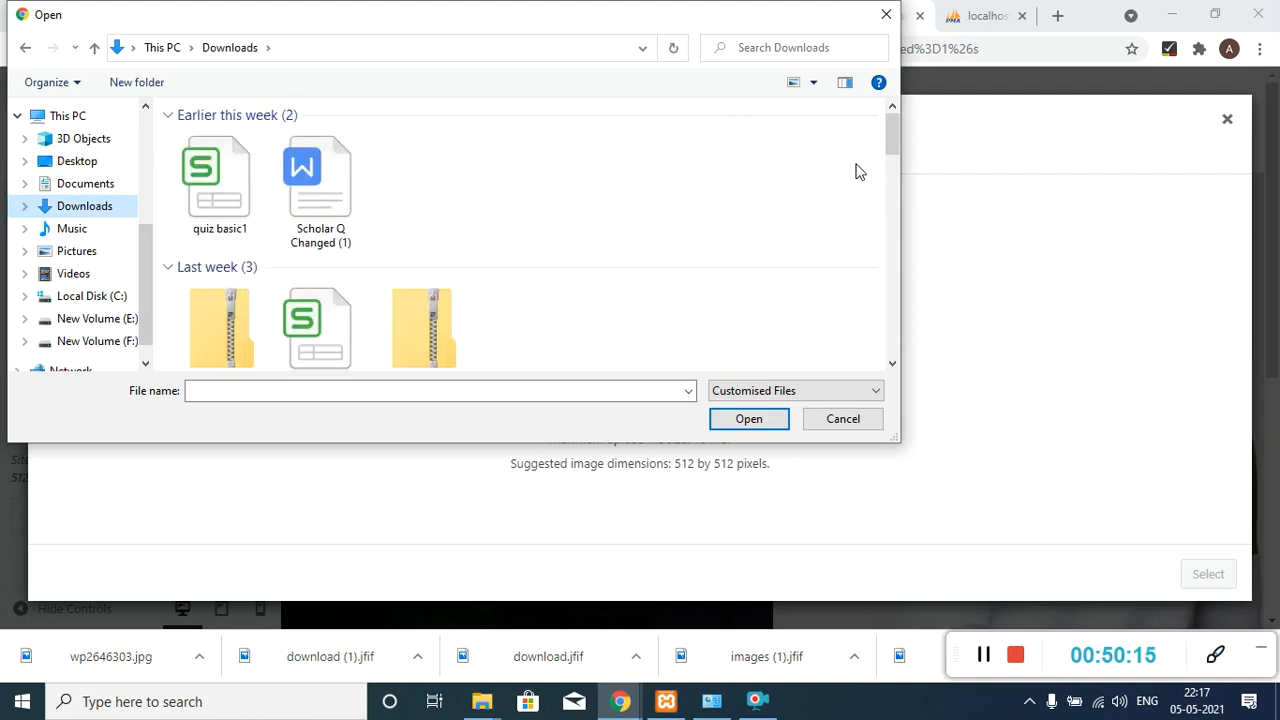
left_click_drag(898, 129, 896, 288)
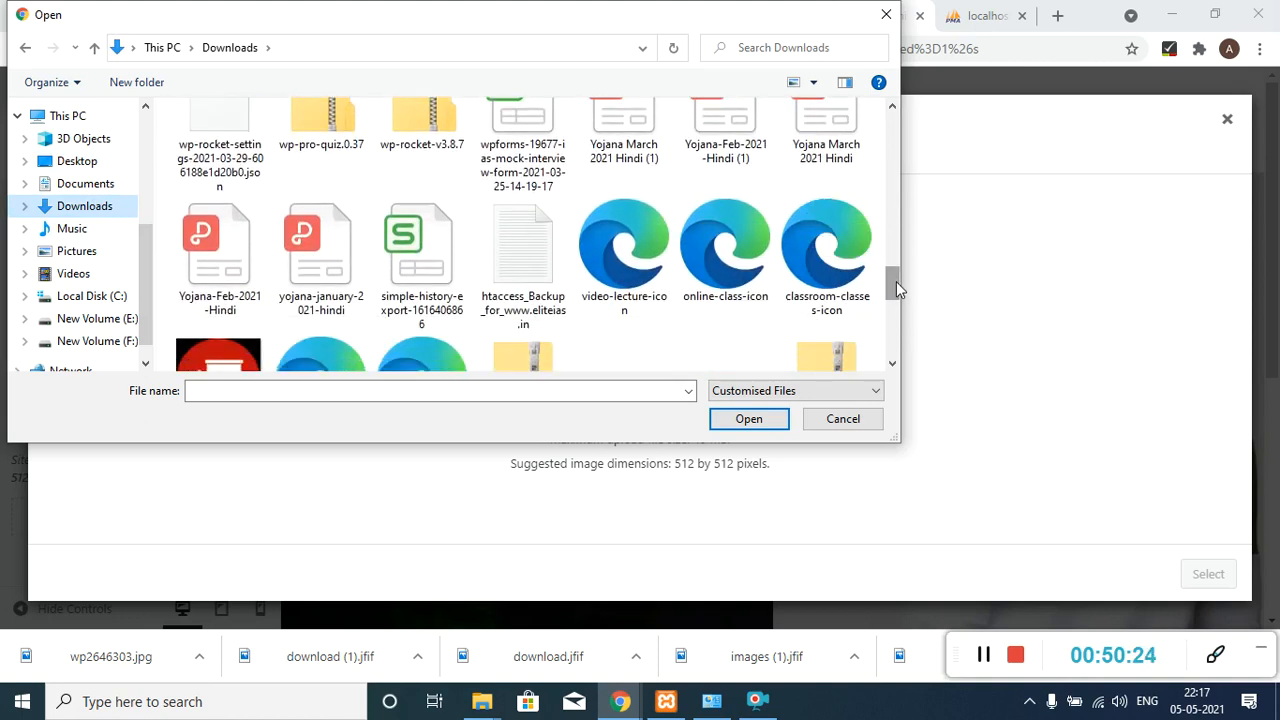
left_click(639, 255)
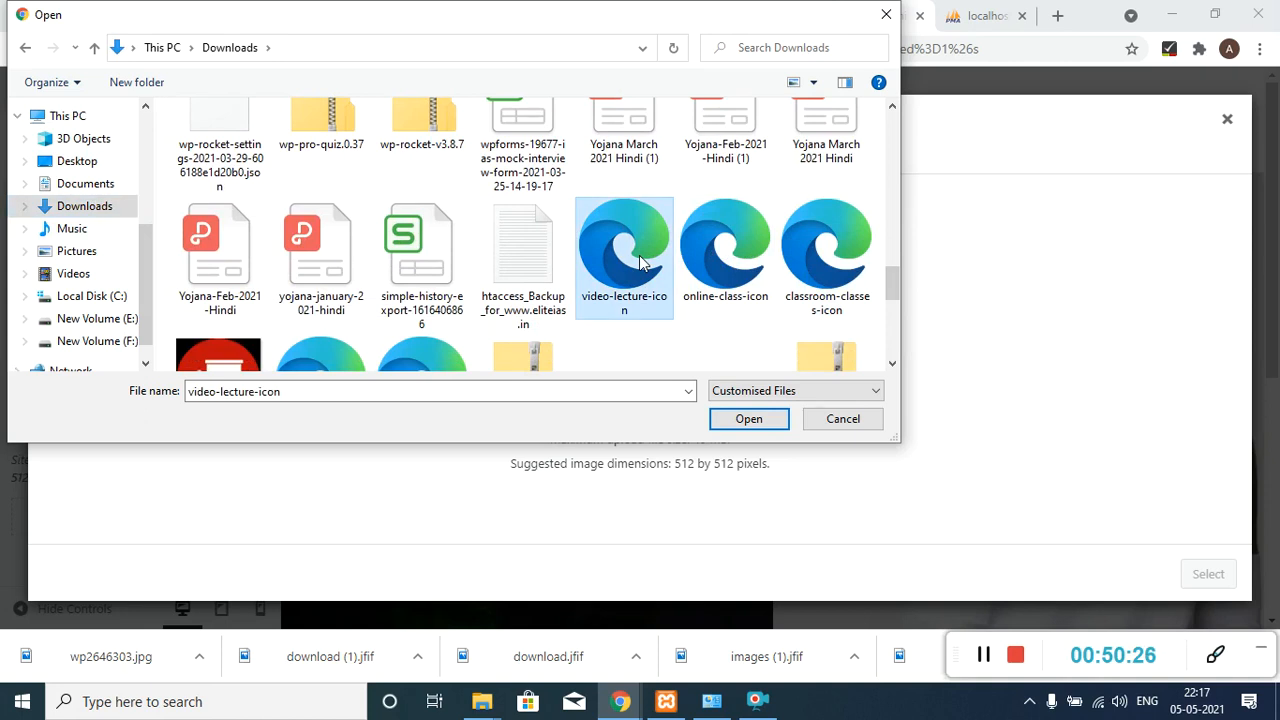
left_click(749, 419)
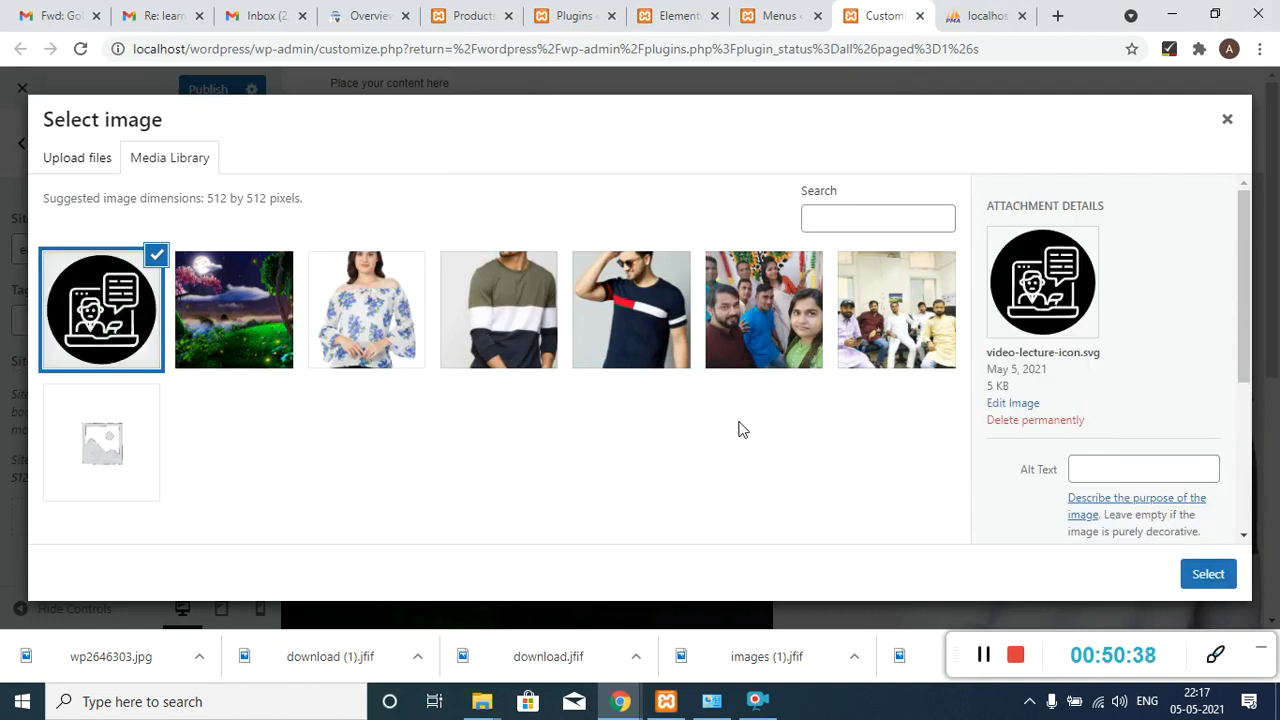
left_click(1210, 574)
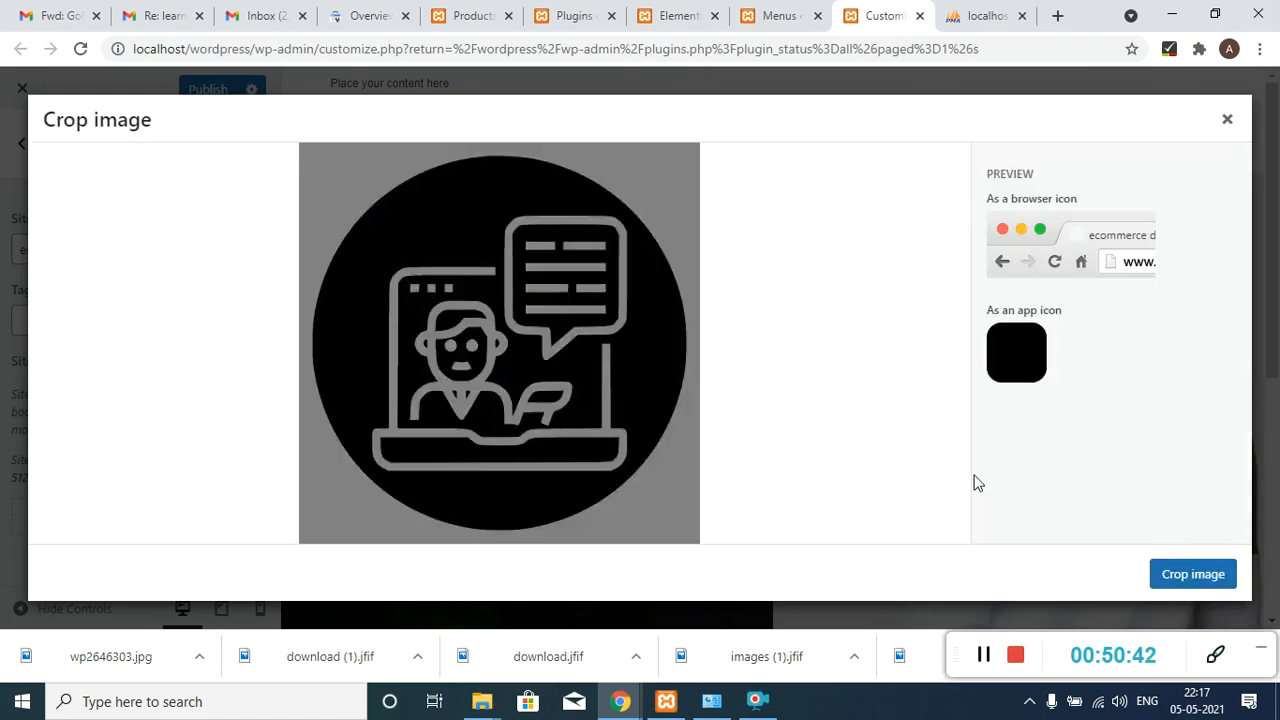
left_click(1195, 576)
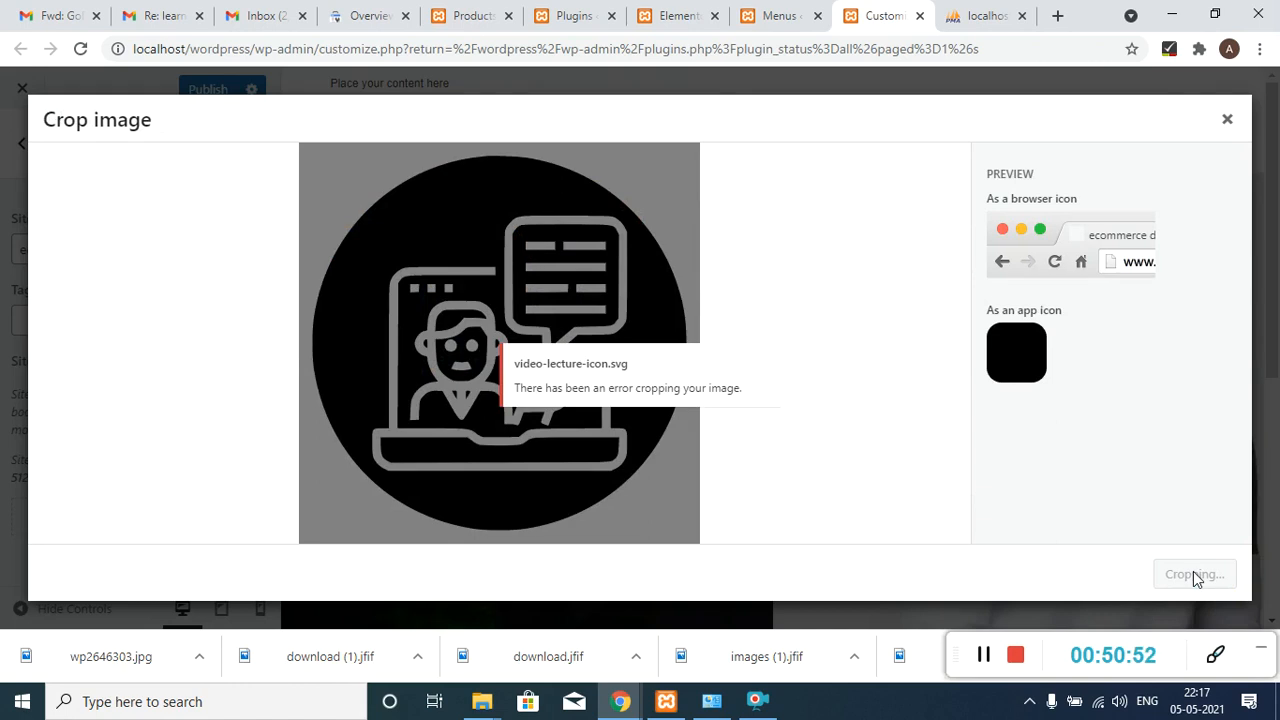
- Open the header's logo settings and choose Demo-E-commerce.png from the media library as the logo
left_click(984, 655)
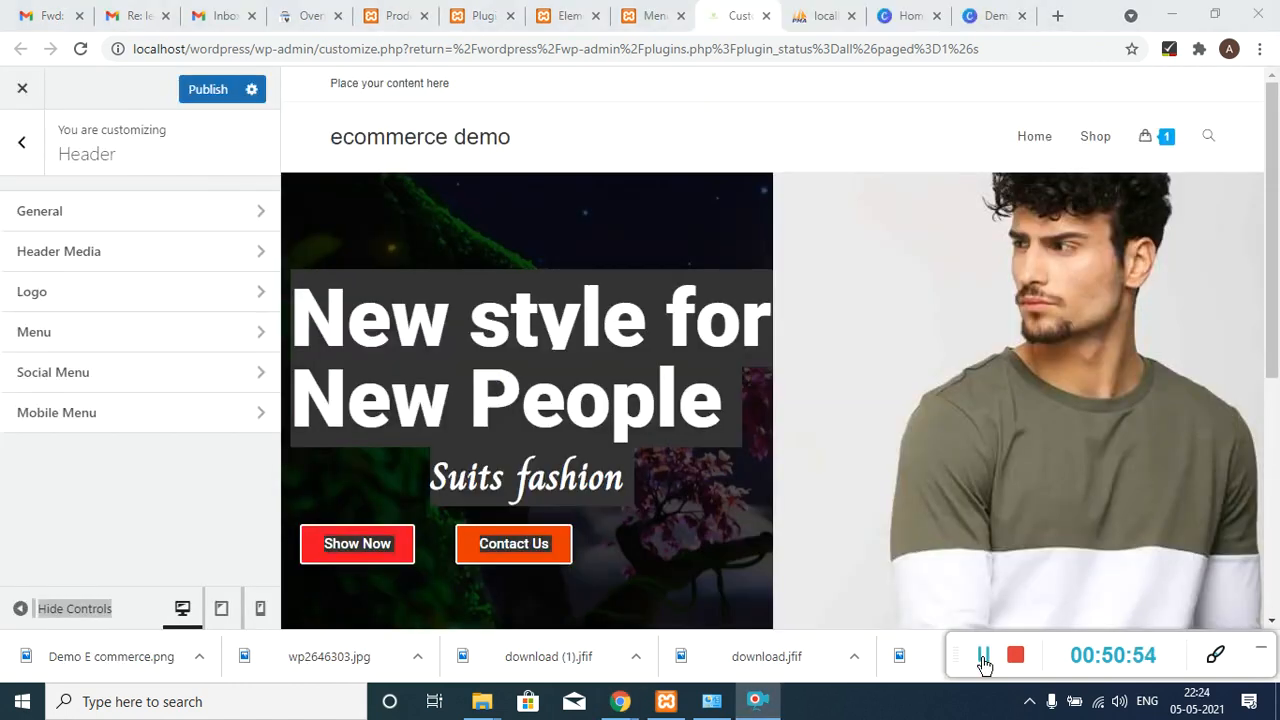
double_click(24, 158)
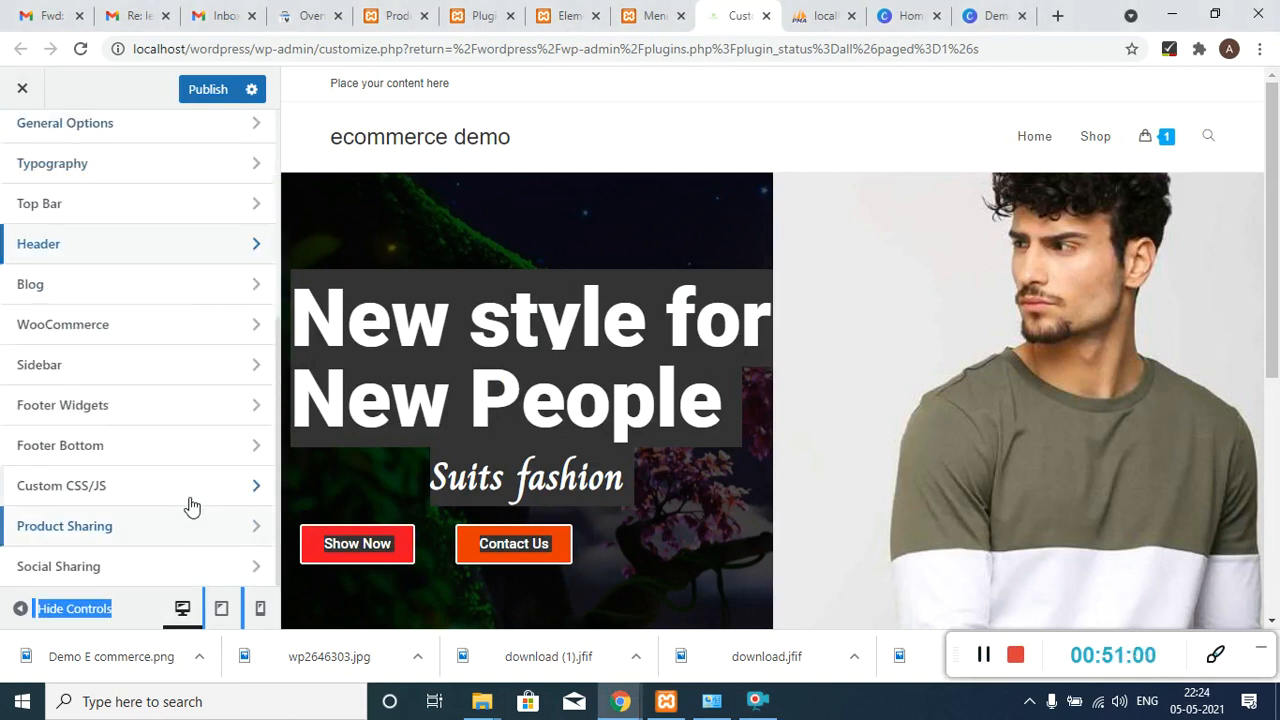
left_click(136, 610)
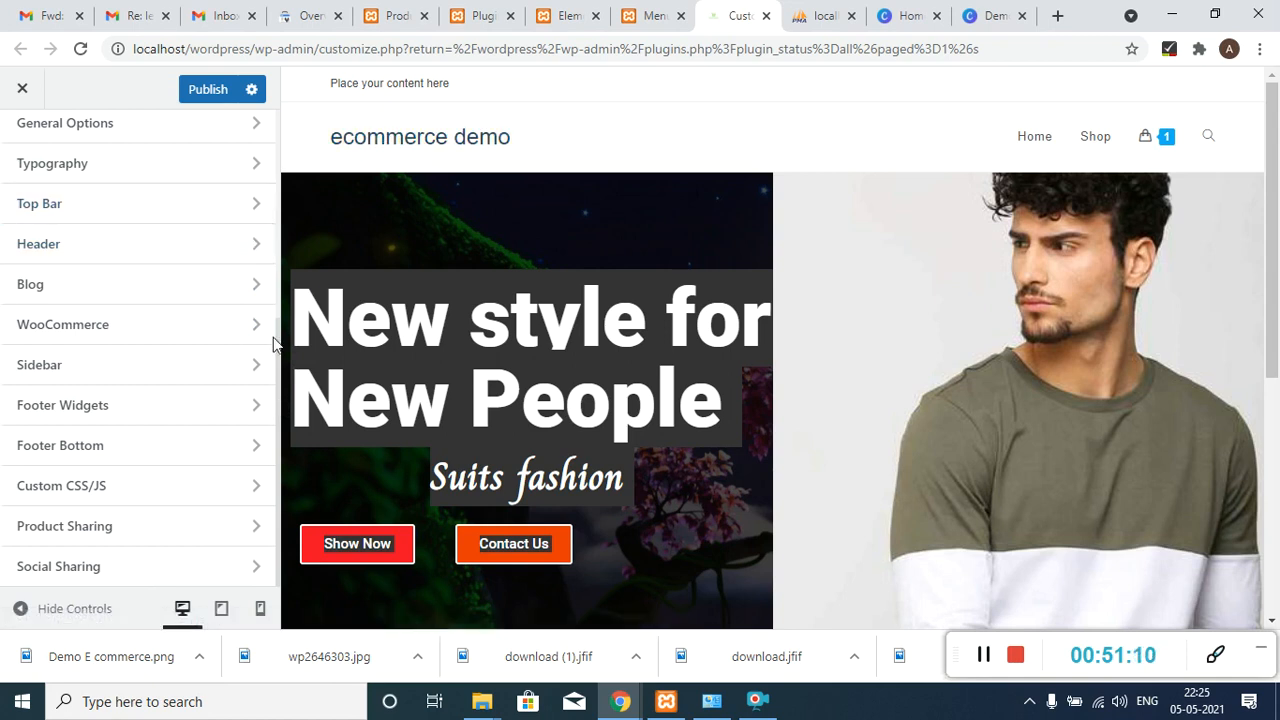
left_click(83, 249)
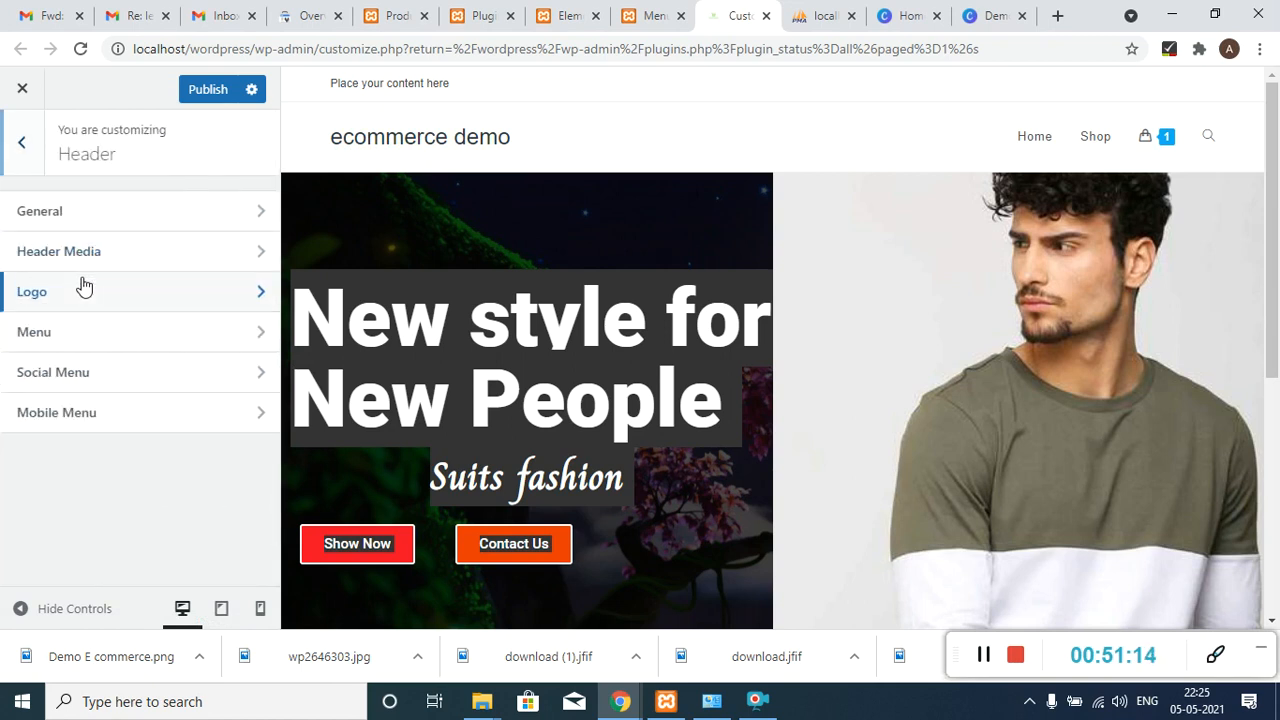
left_click(82, 288)
left_click(77, 259)
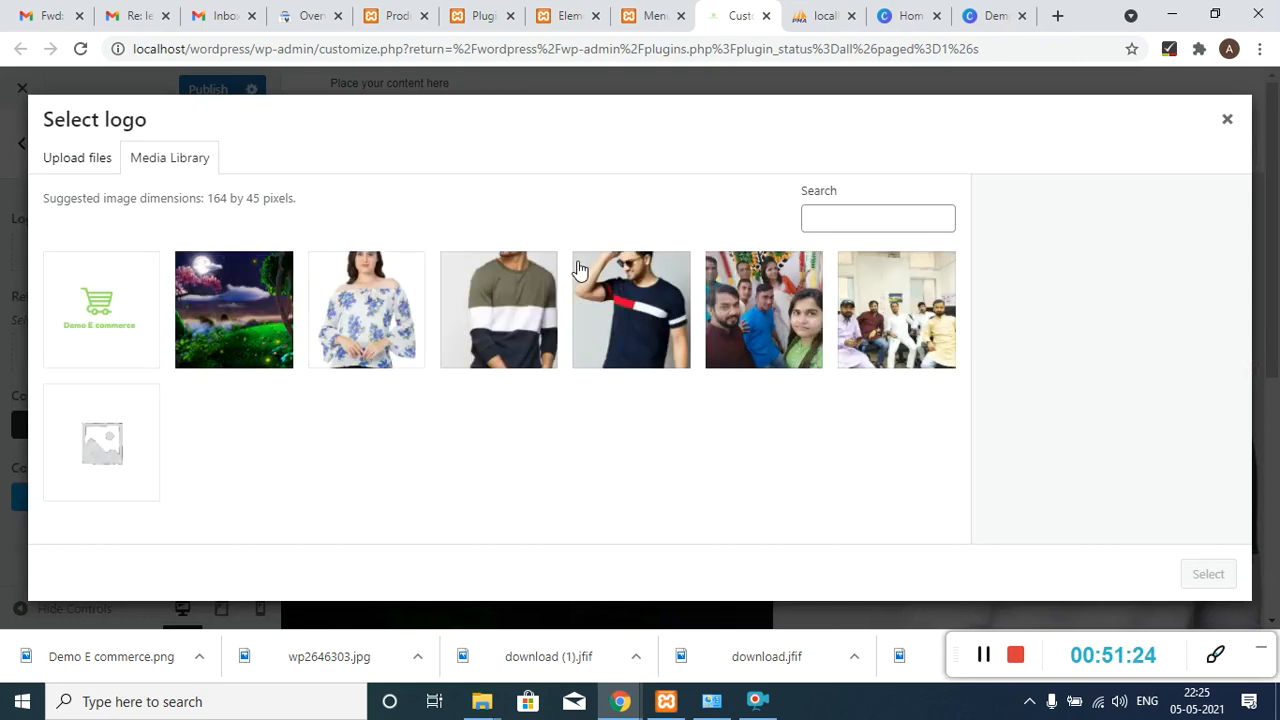
left_click(158, 342)
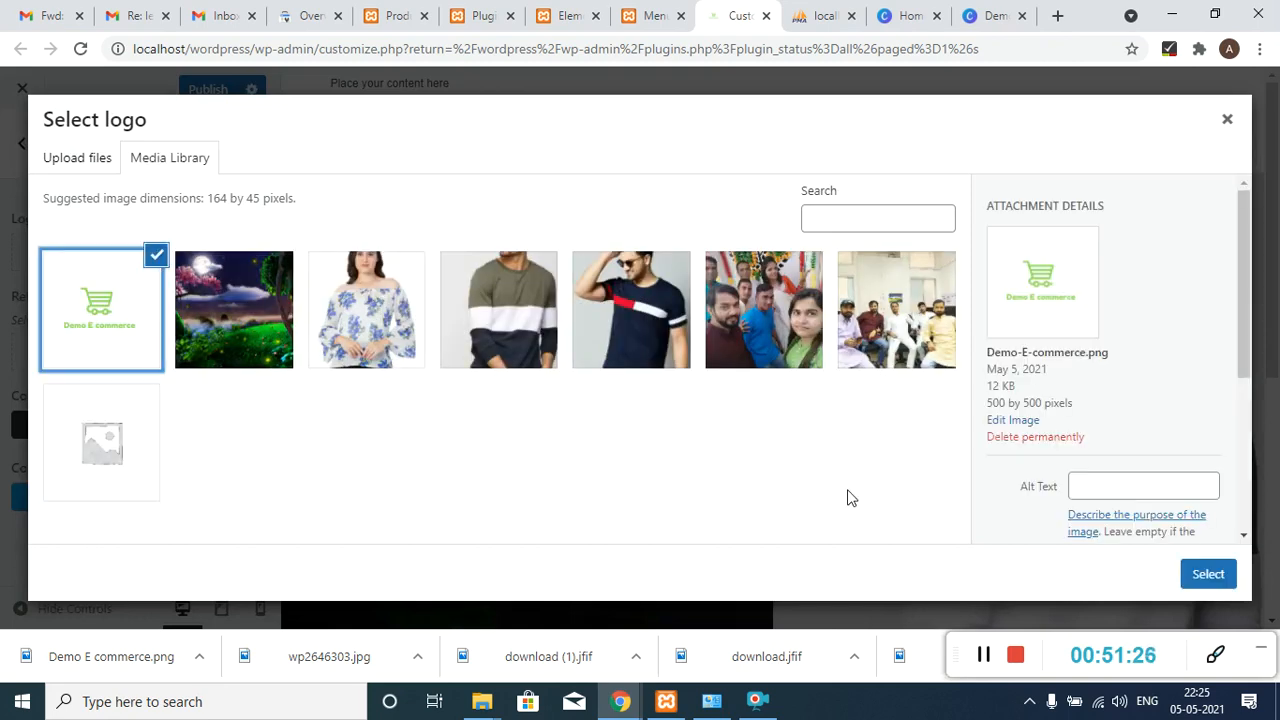
left_click(1208, 574)
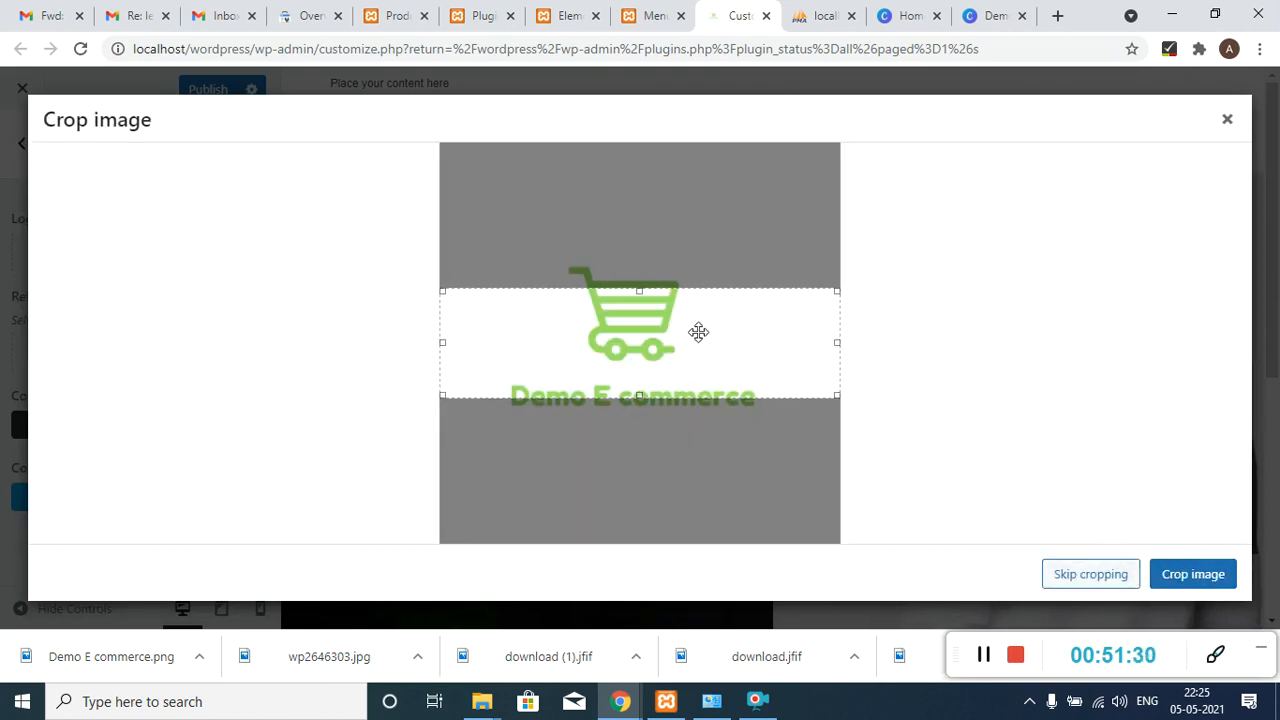
- Try to crop the logo around the whole cart and its text, and apply it with cropping skipped
left_click_drag(642, 397, 642, 418)
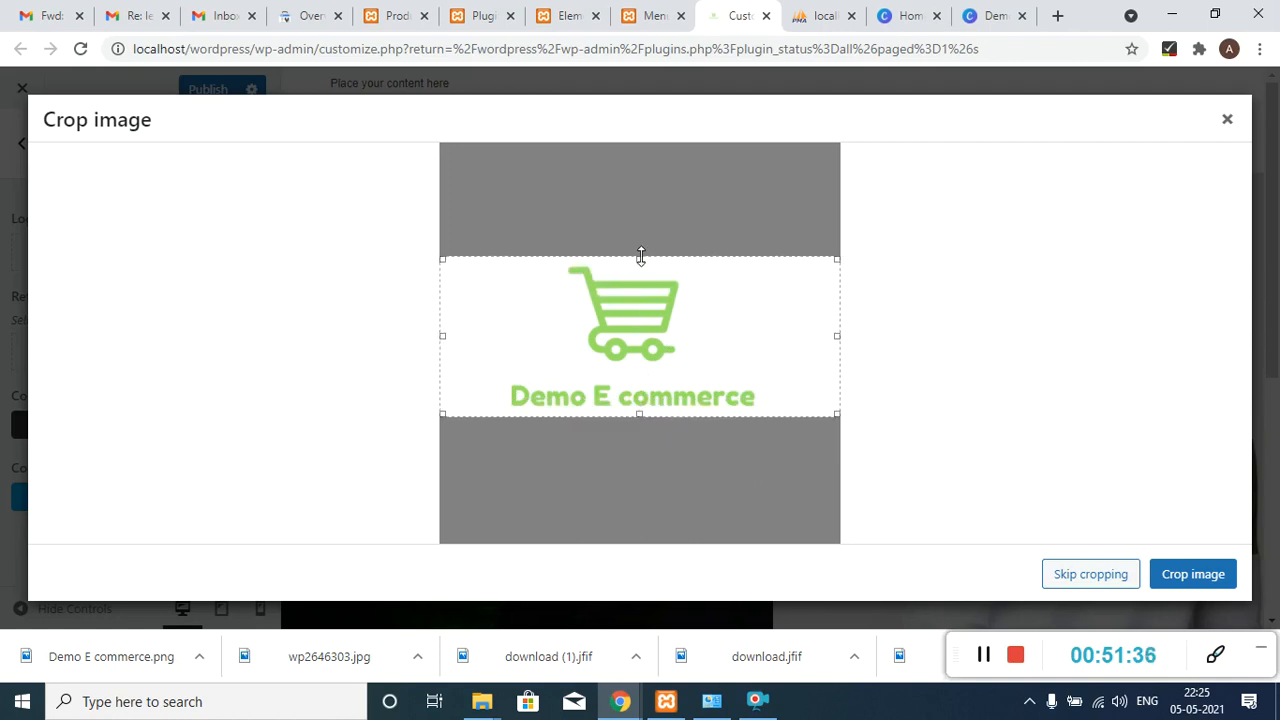
left_click(1177, 580)
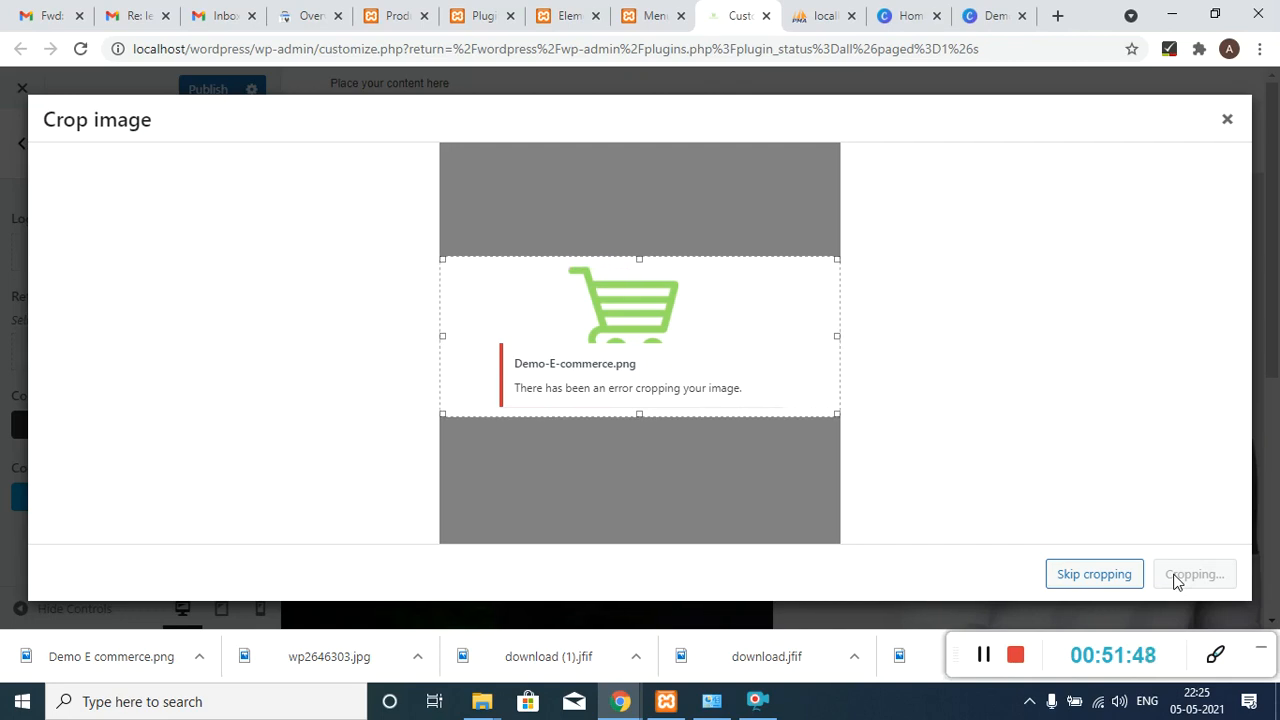
left_click(1093, 575)
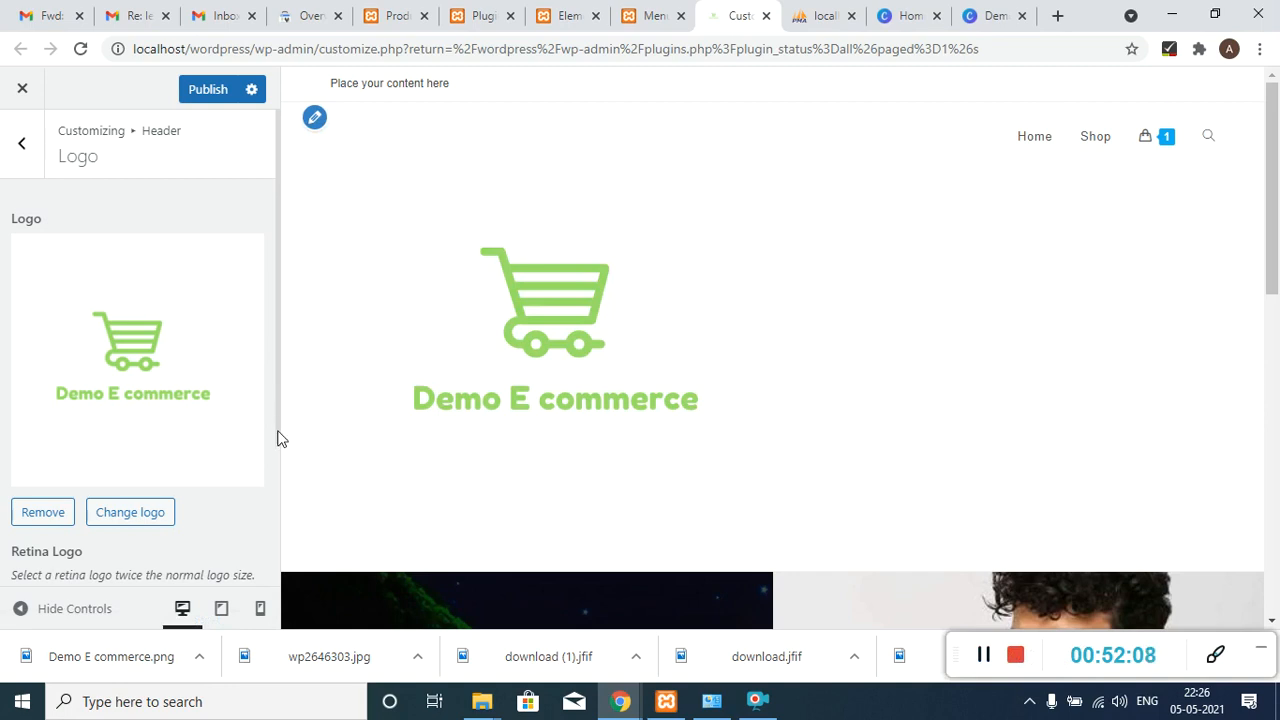
- Set the header logo's maximum width to 83 px and publish the customization
left_click_drag(277, 409, 279, 523)
left_click(252, 511)
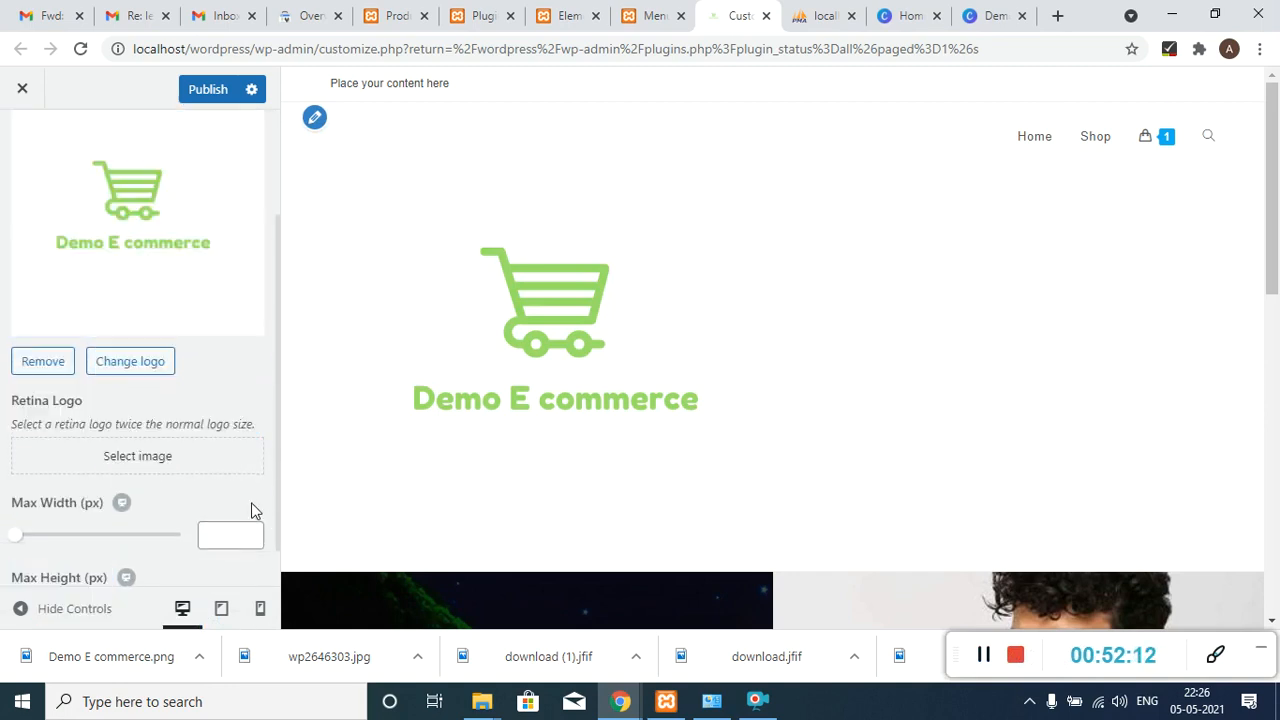
left_click_drag(20, 540, 39, 538)
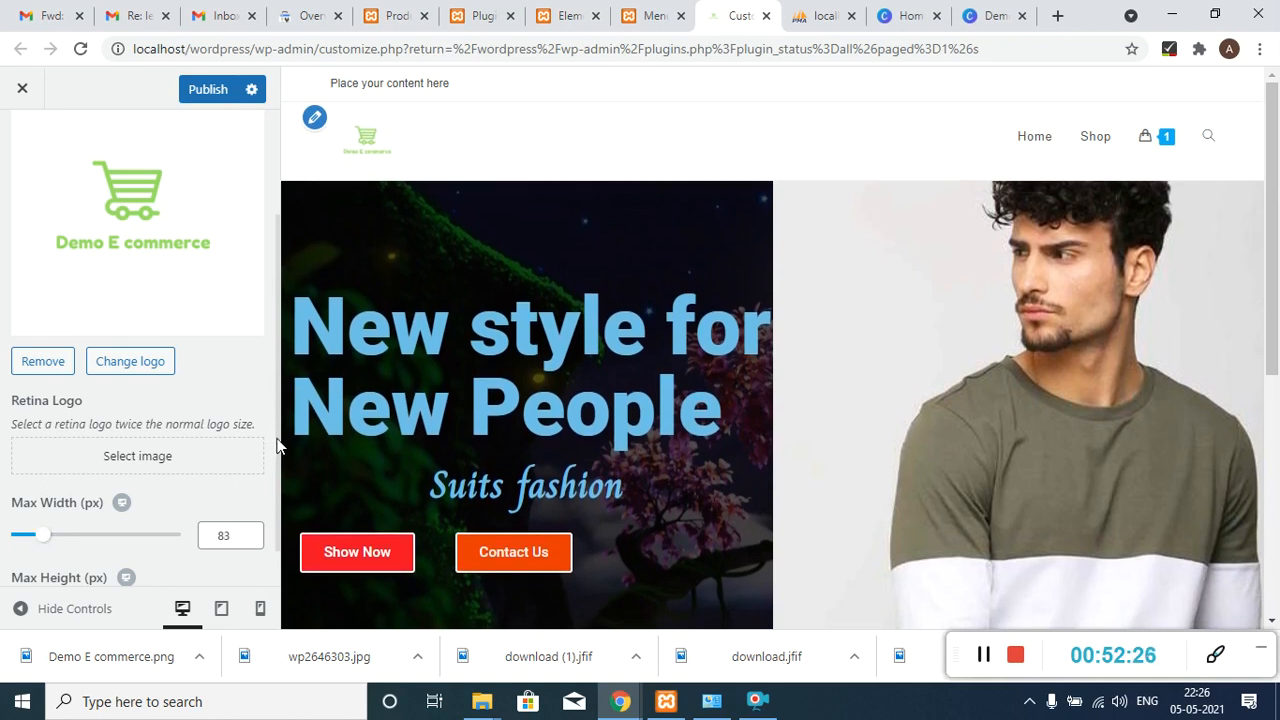
scroll(277, 460, "down", 1)
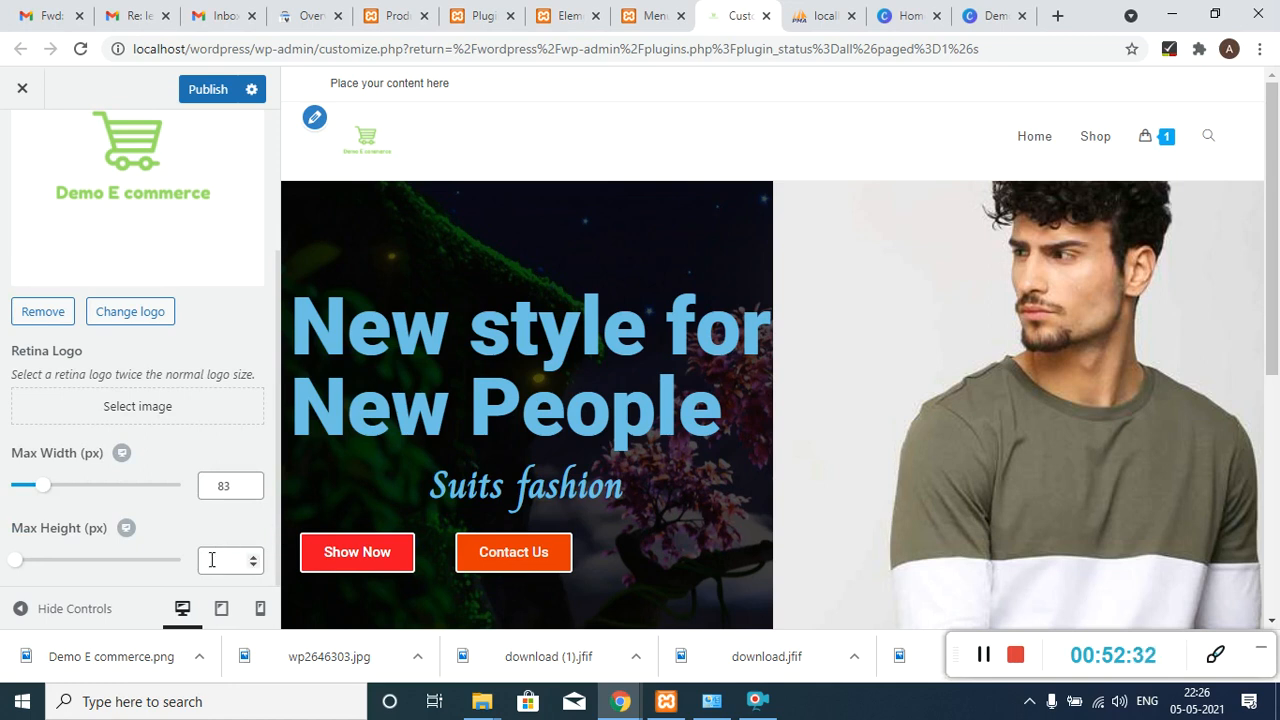
left_click(191, 87)
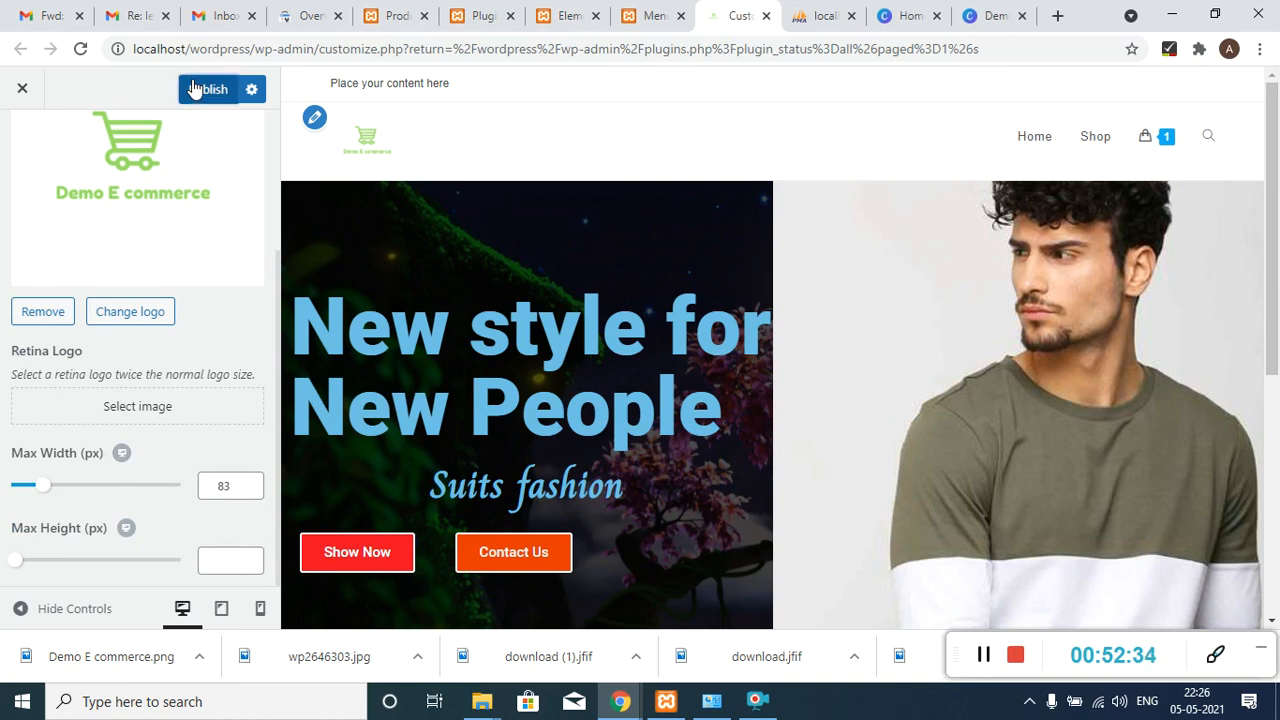
- Open the site's front page in a separate tab from the Plugins admin page
left_click(808, 8)
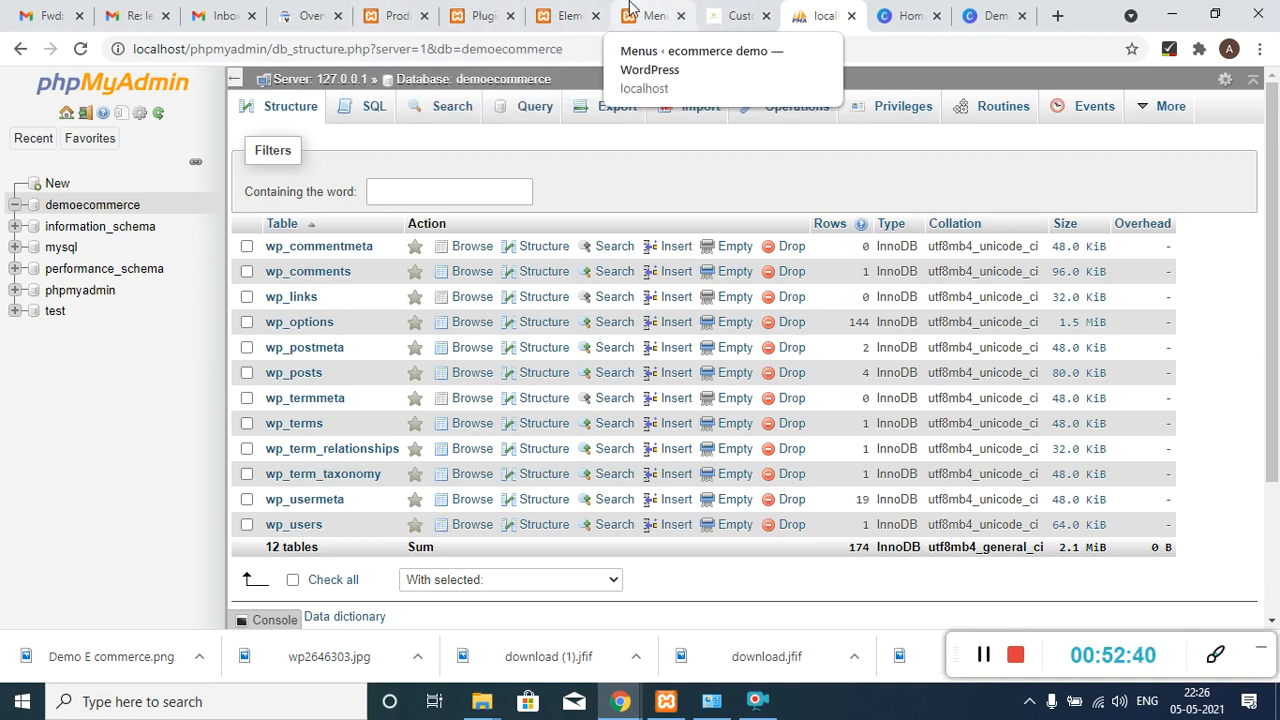
left_click(737, 14)
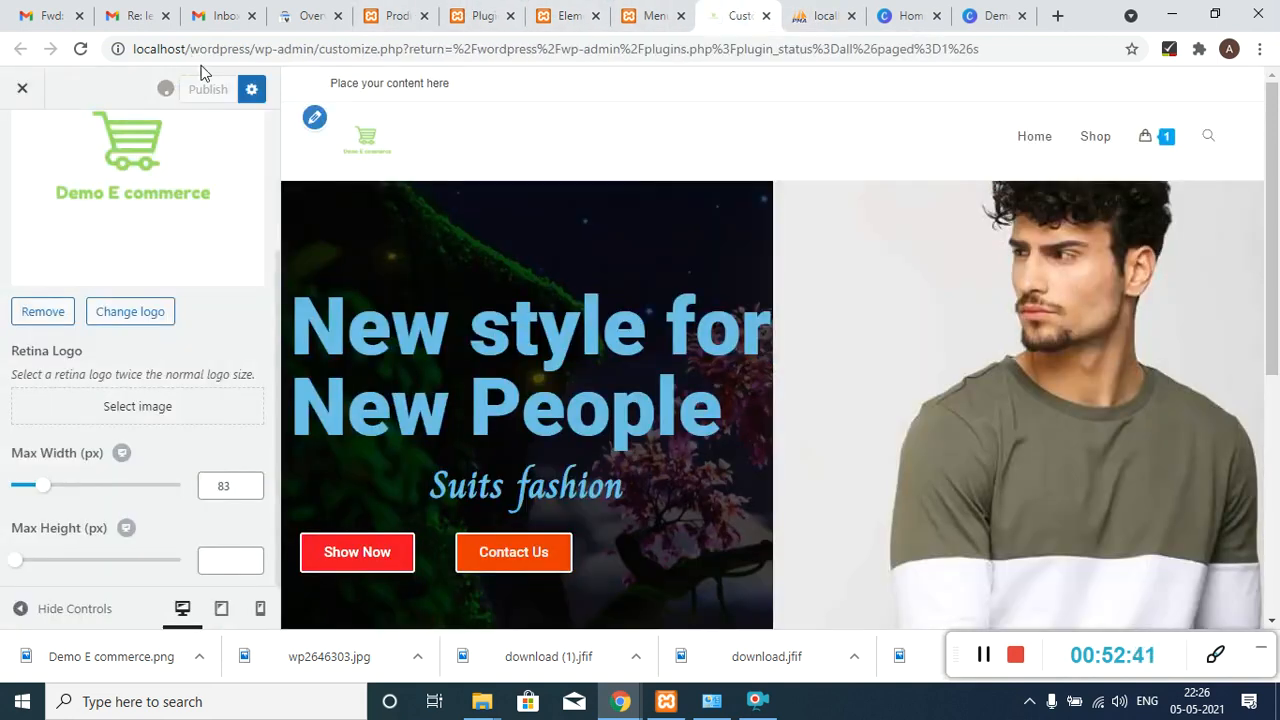
left_click(549, 8)
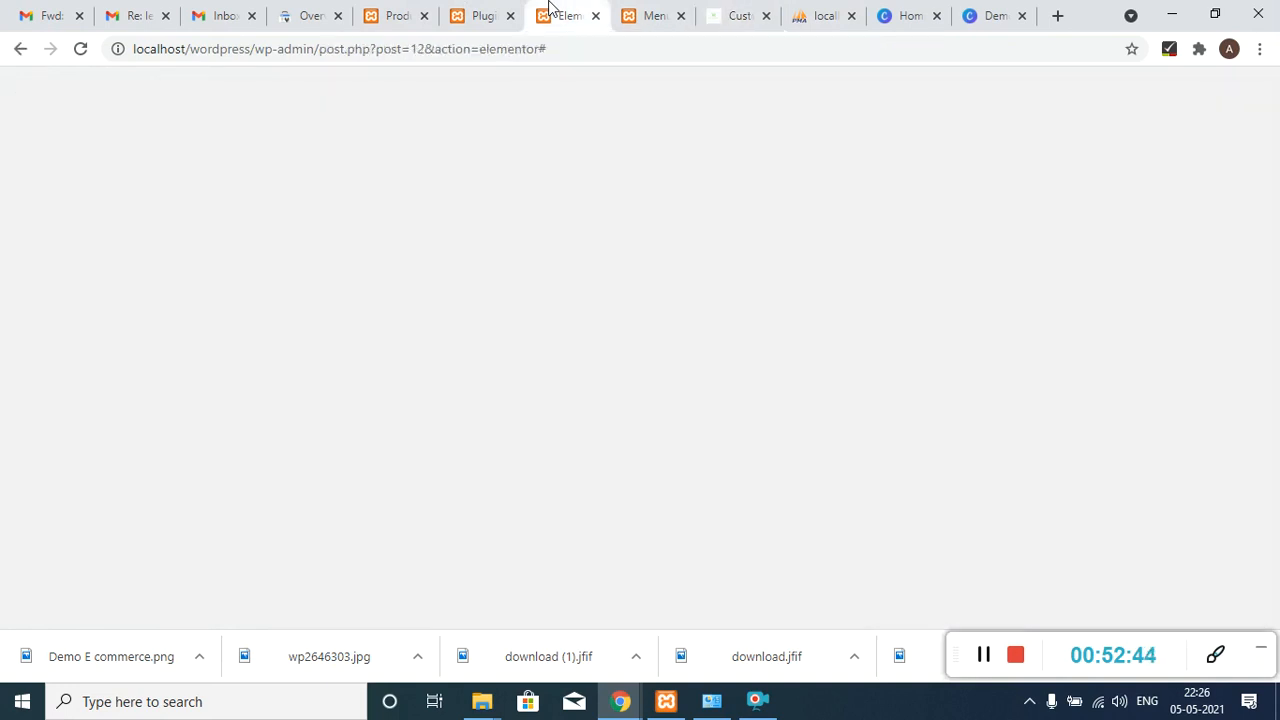
left_click(491, 8)
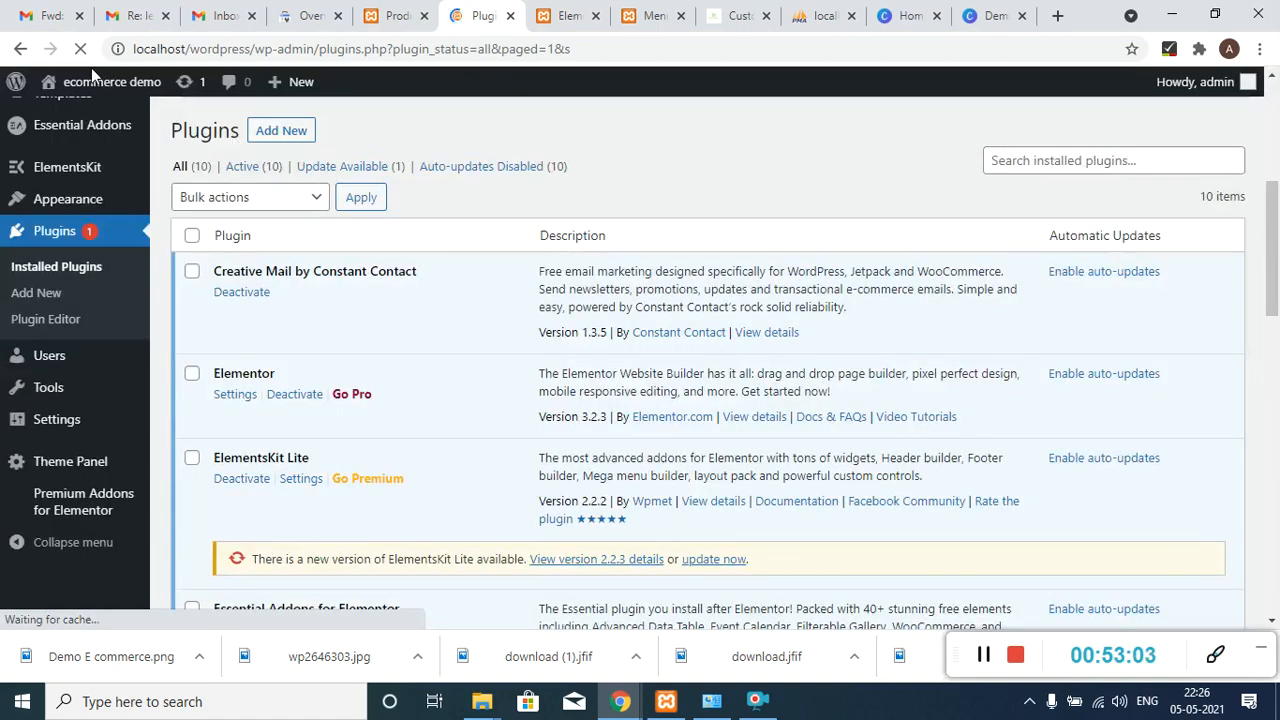
mouse_move(88, 90)
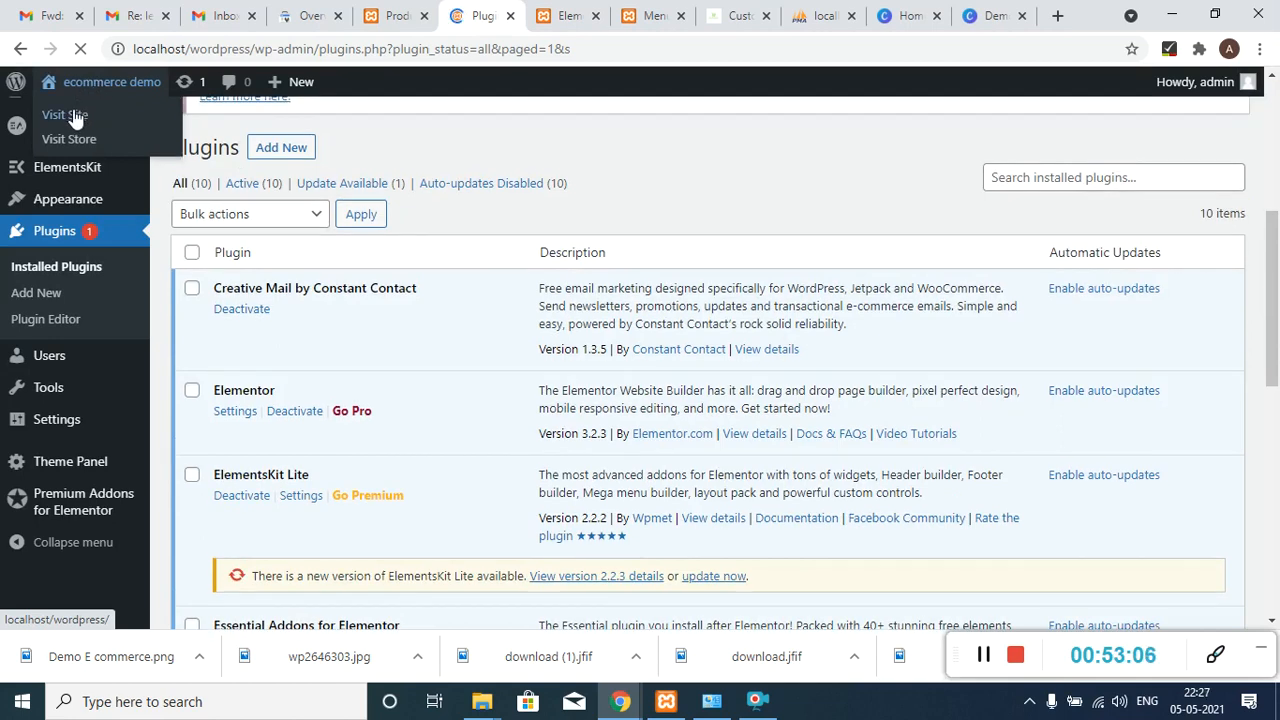
middle_click(75, 116)
left_click(517, 10)
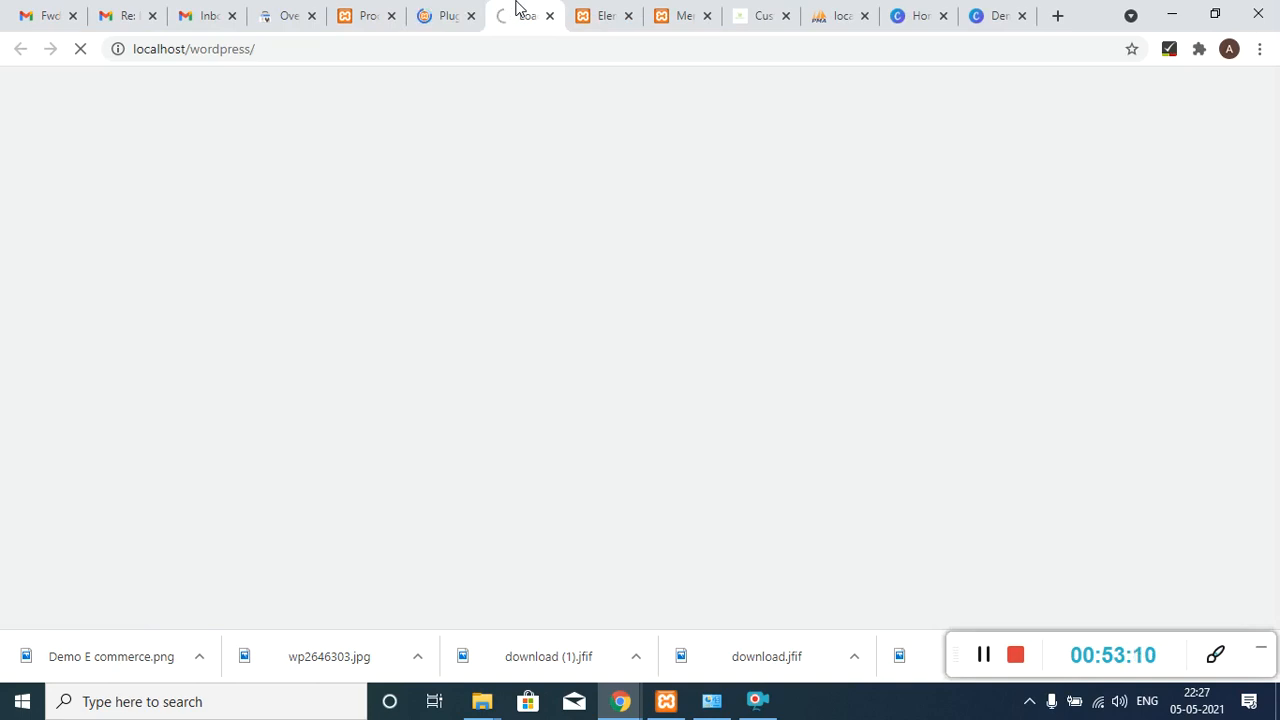
left_click(578, 8)
left_click(538, 8)
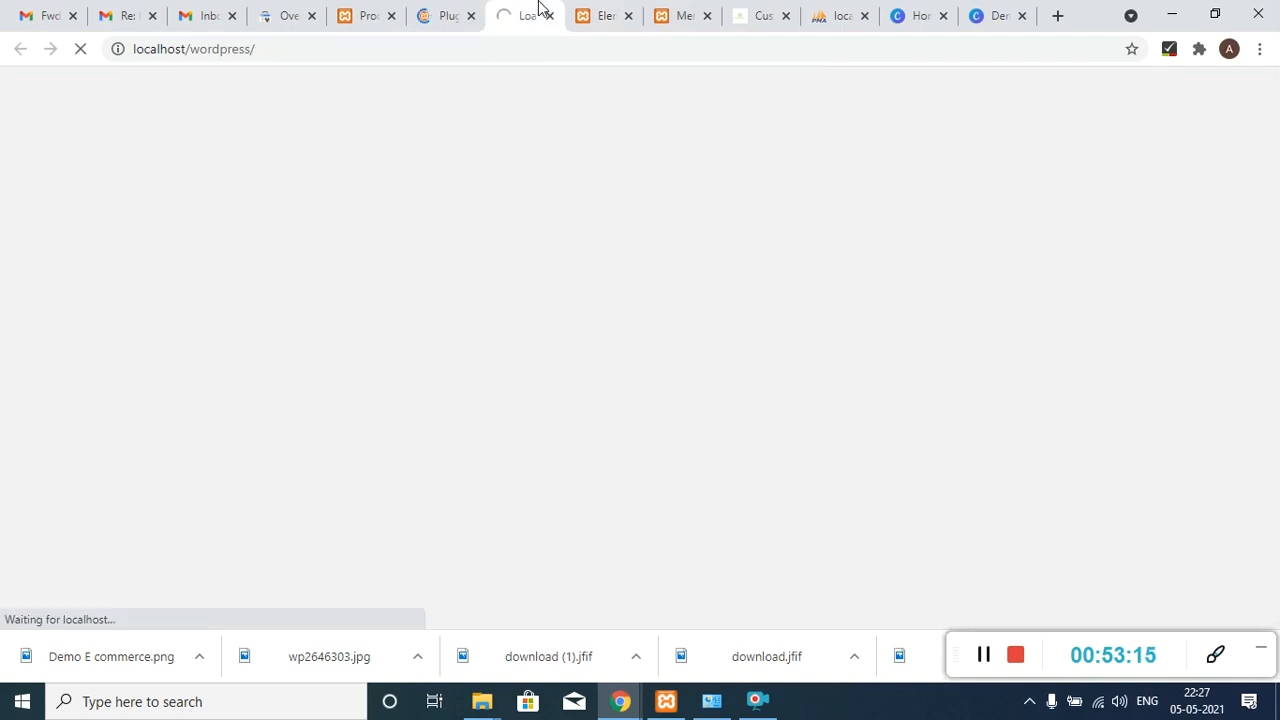
left_click(458, 8)
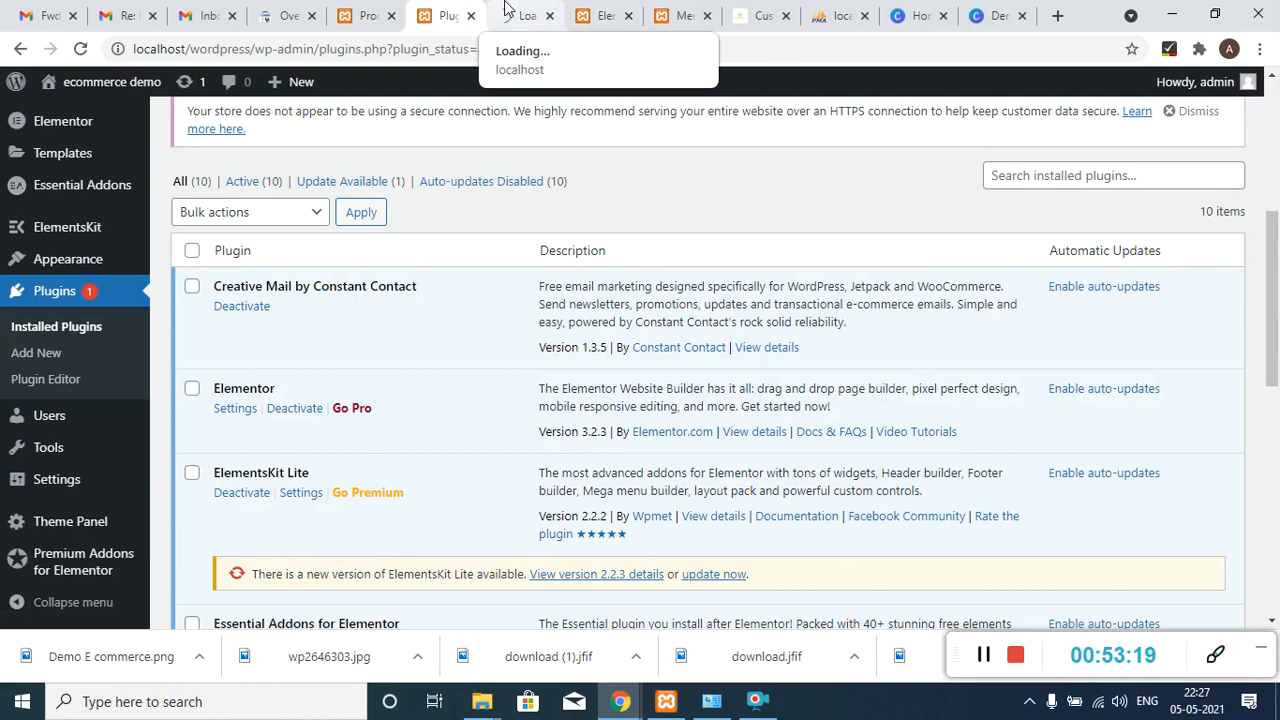
left_click(505, 8)
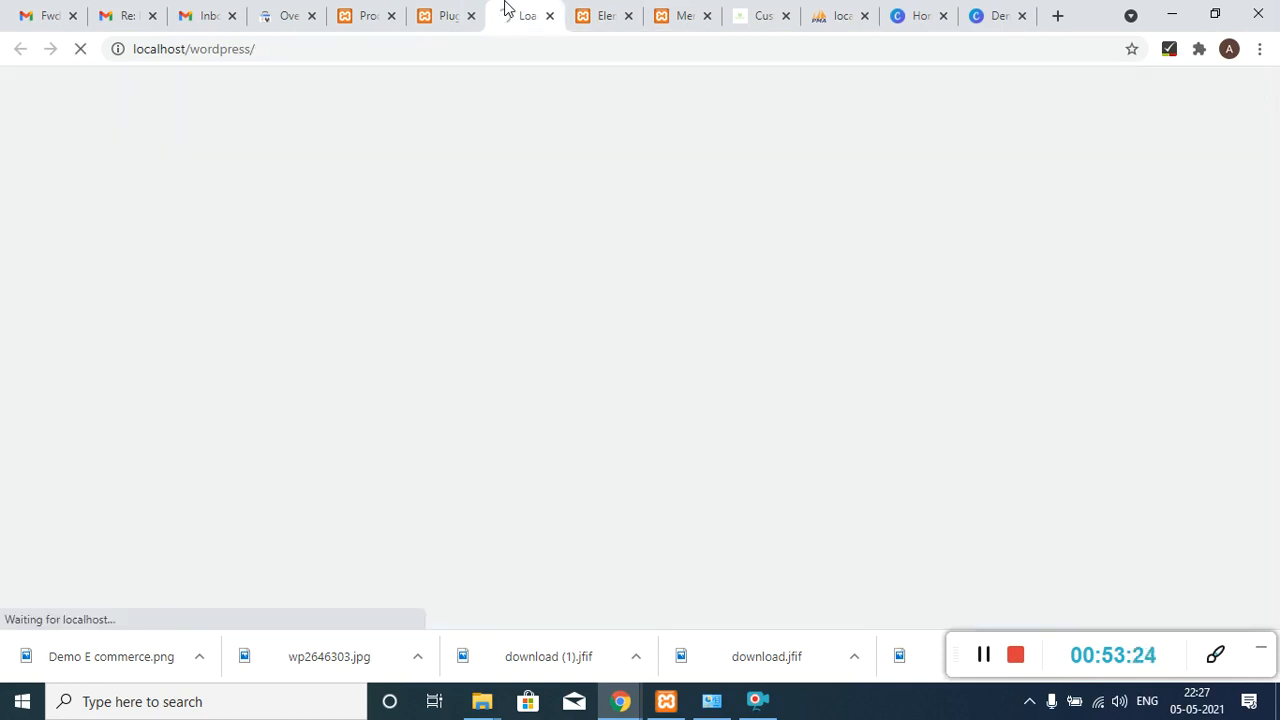
left_click(772, 10)
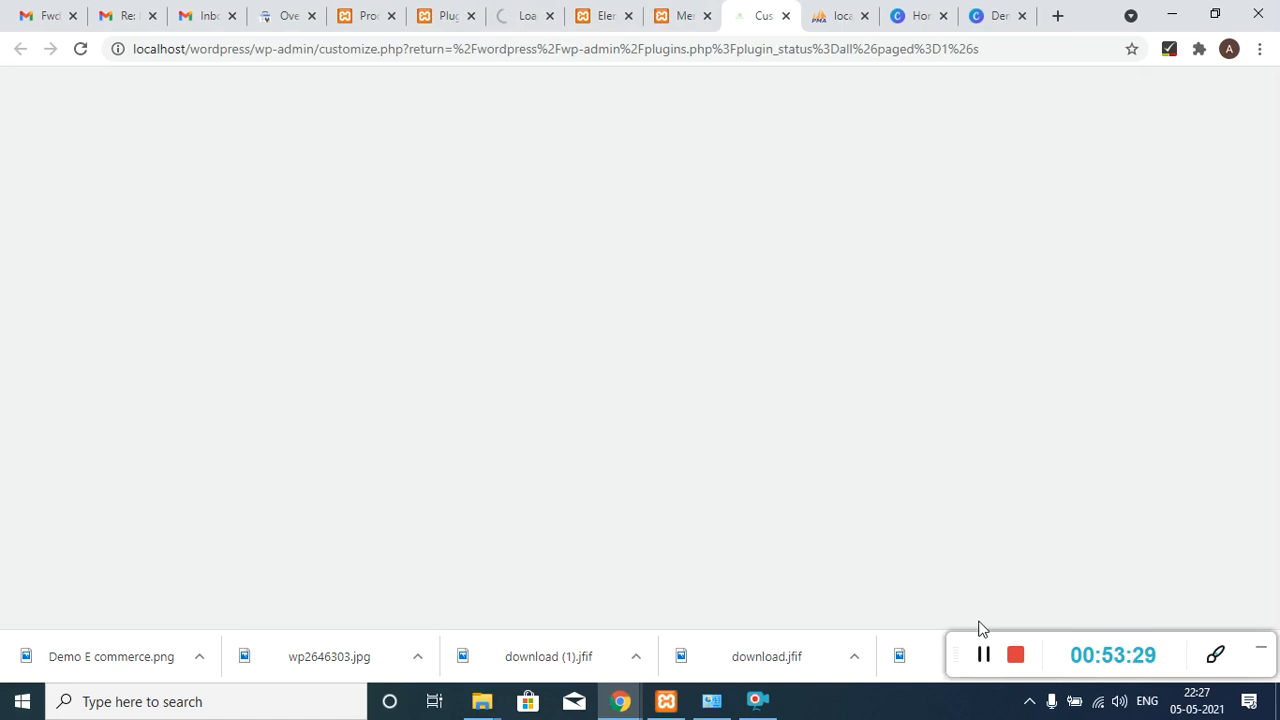
left_click(983, 654)
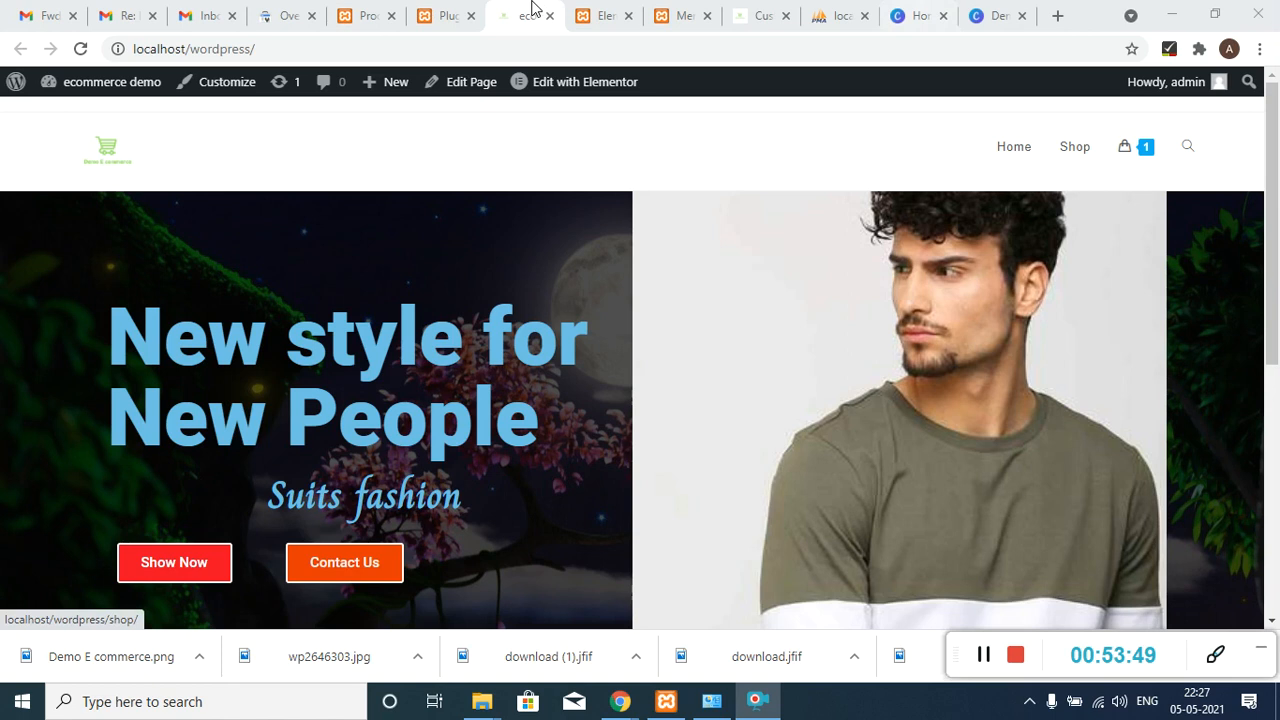
- Close the browser tabs holding the products list, the theme customizer and both Canva pages
left_click(378, 8)
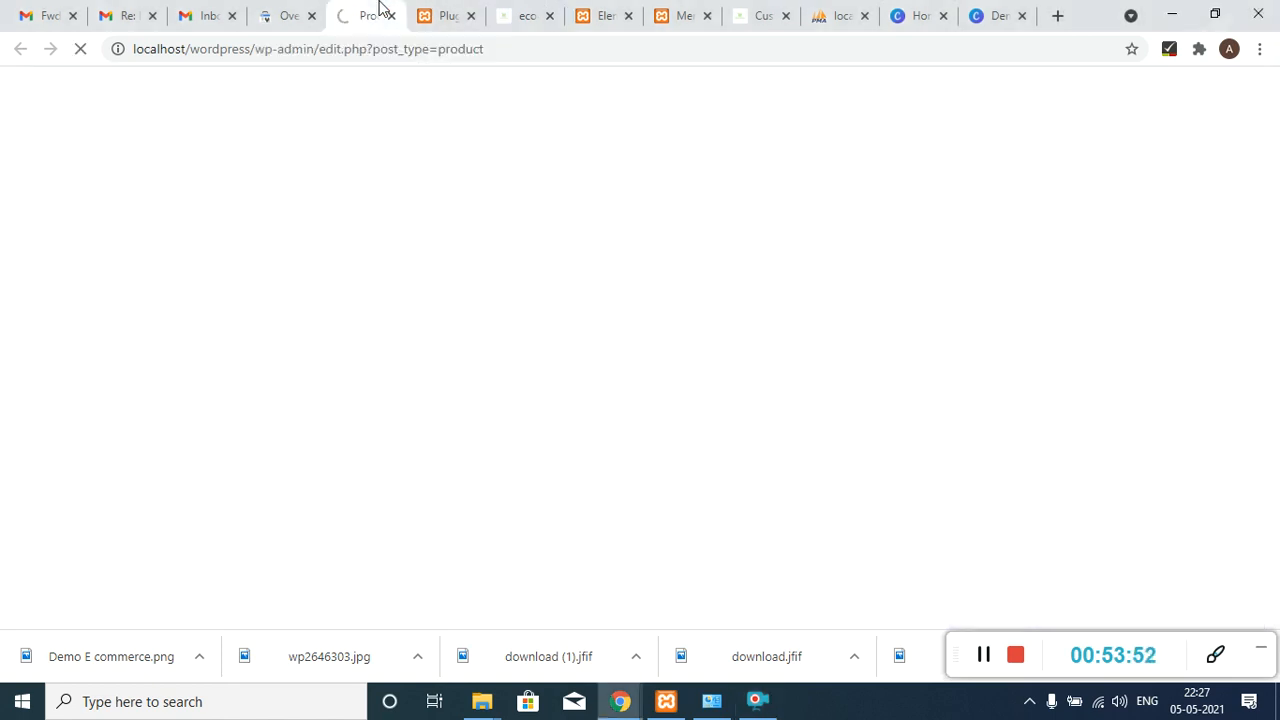
left_click(391, 16)
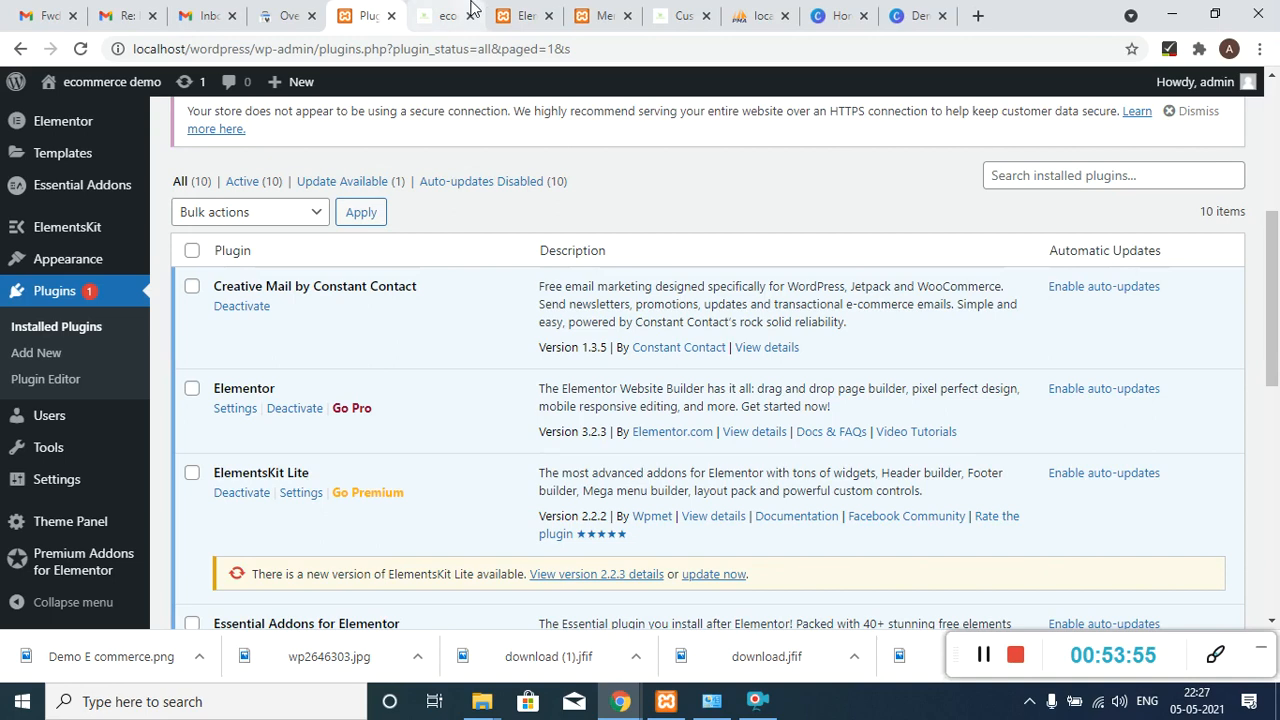
left_click(612, 10)
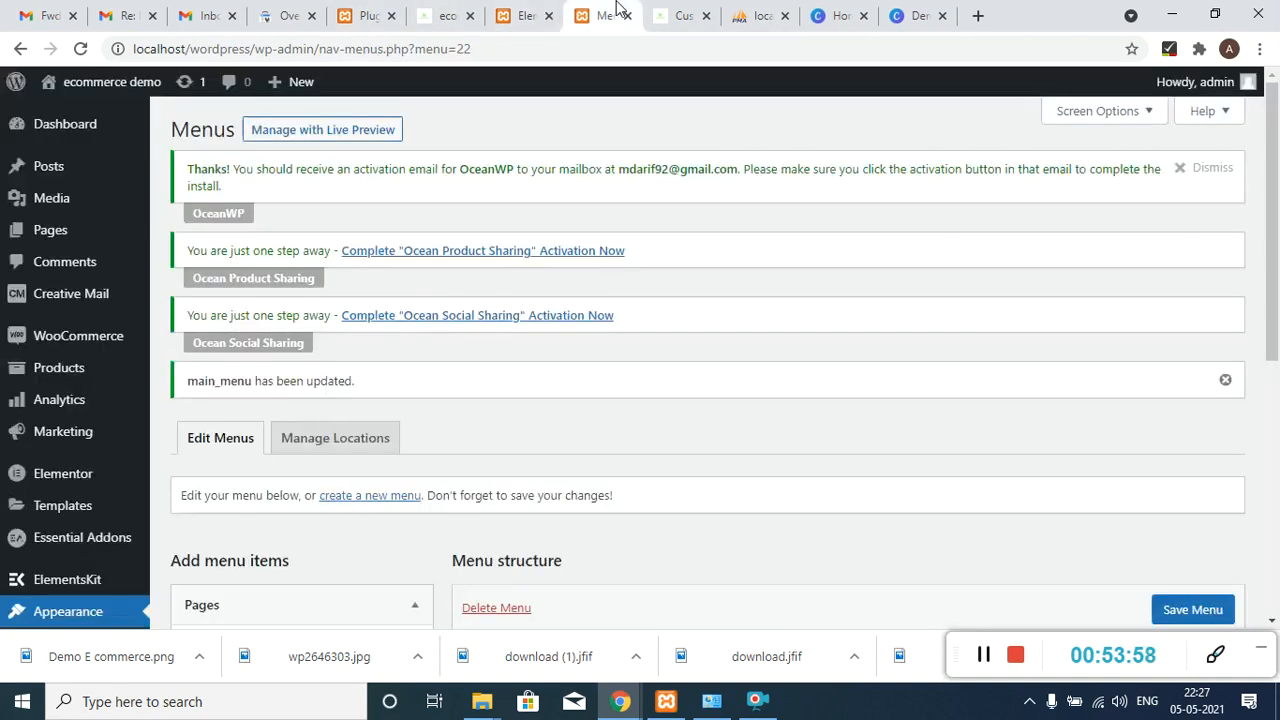
left_click(685, 12)
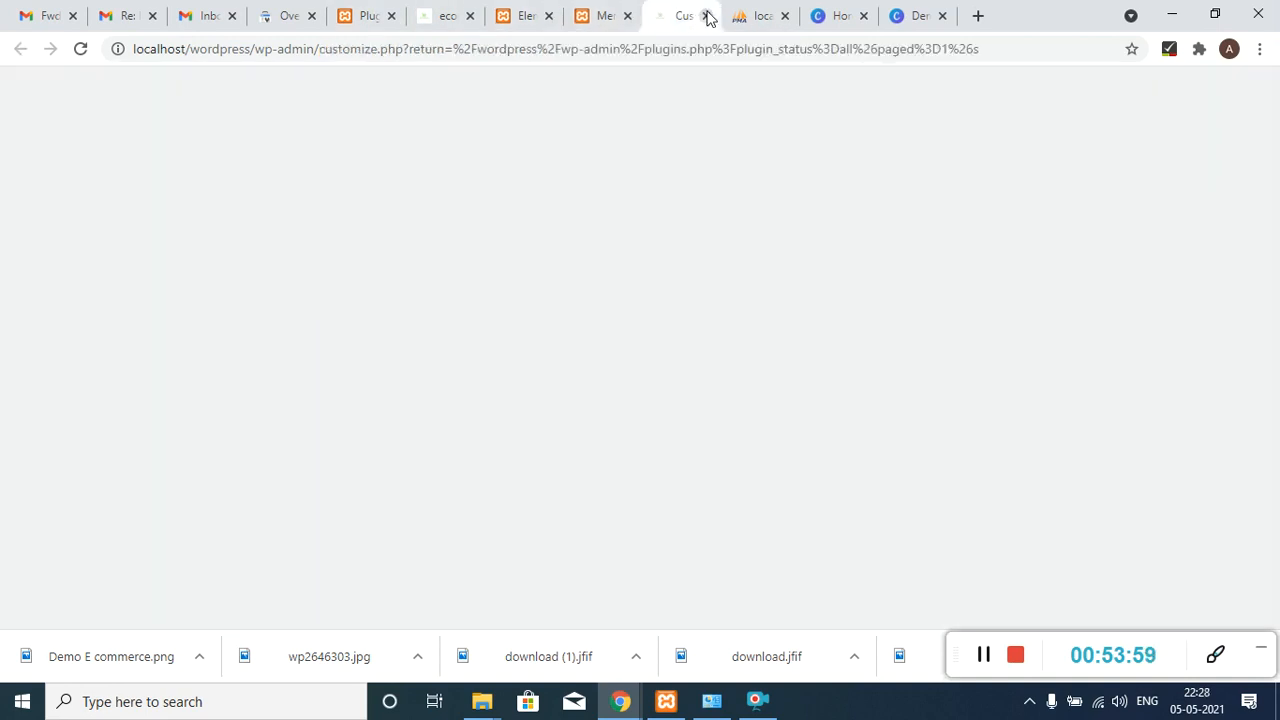
left_click(706, 15)
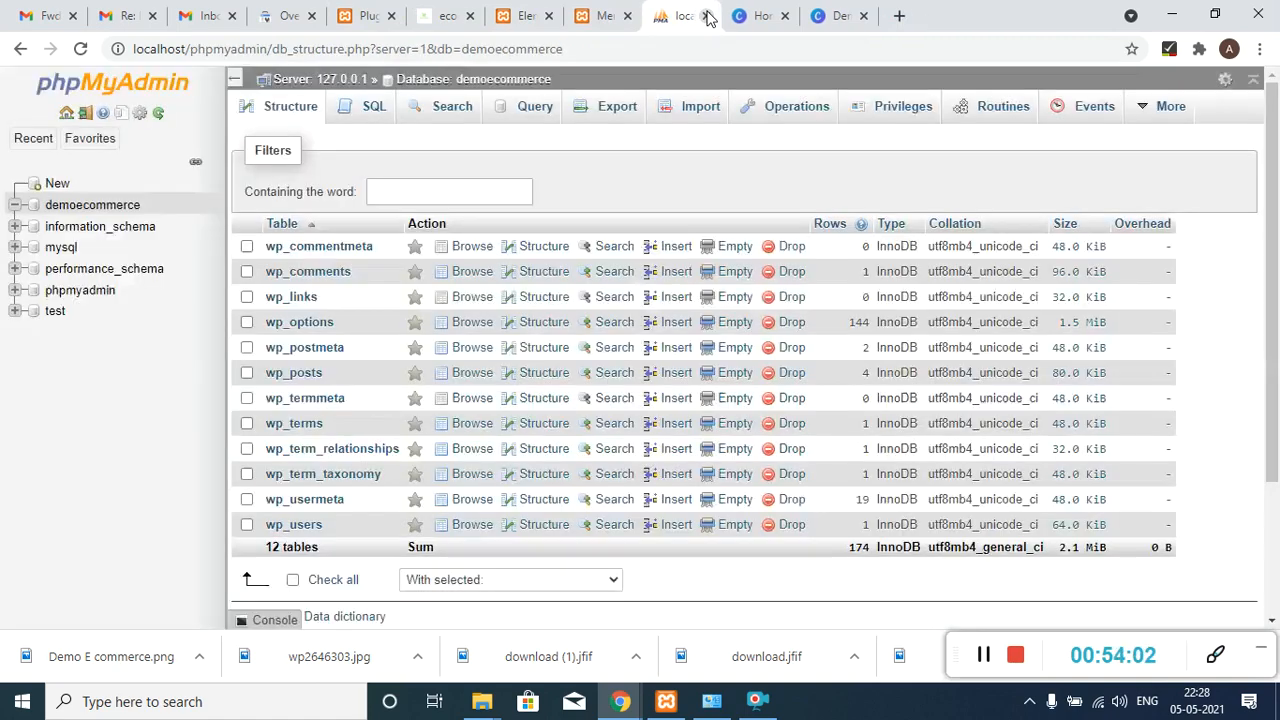
left_click(786, 16)
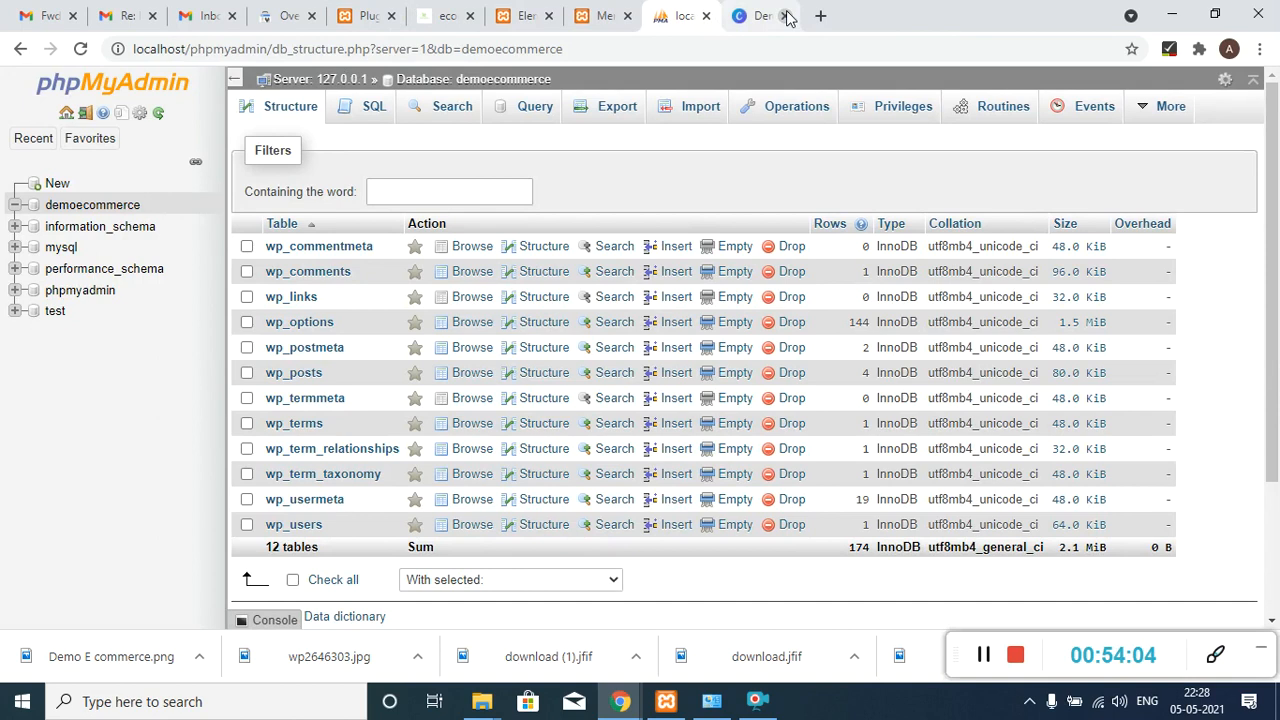
left_click(786, 16)
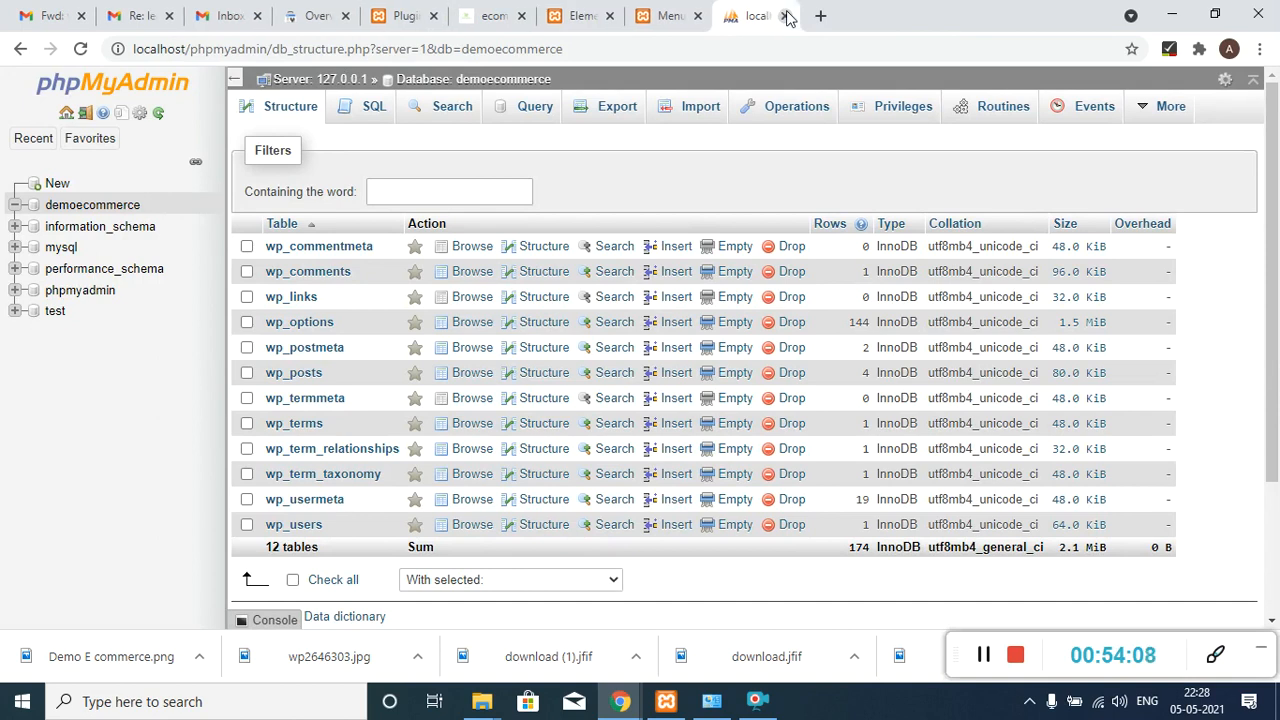
- Open the Pages list in a separate tab from the WordPress admin and start adding a new page
left_click(415, 10)
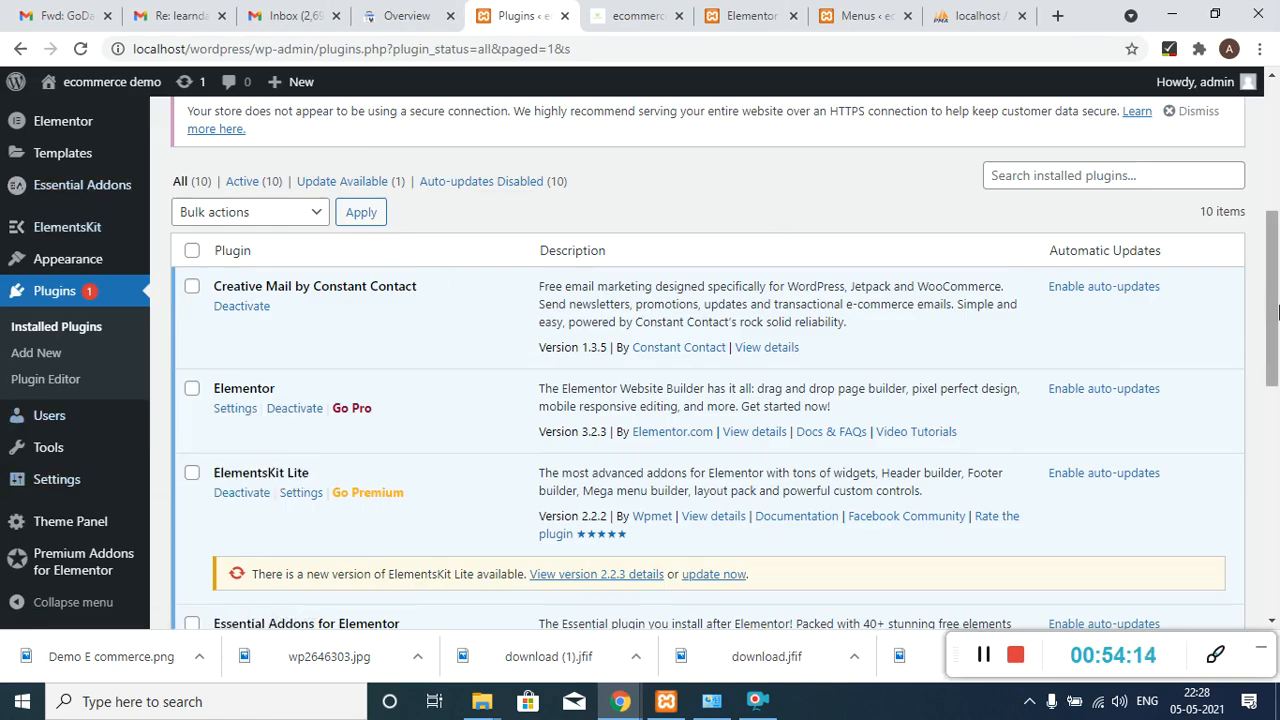
scroll(1276, 312, "up", 5)
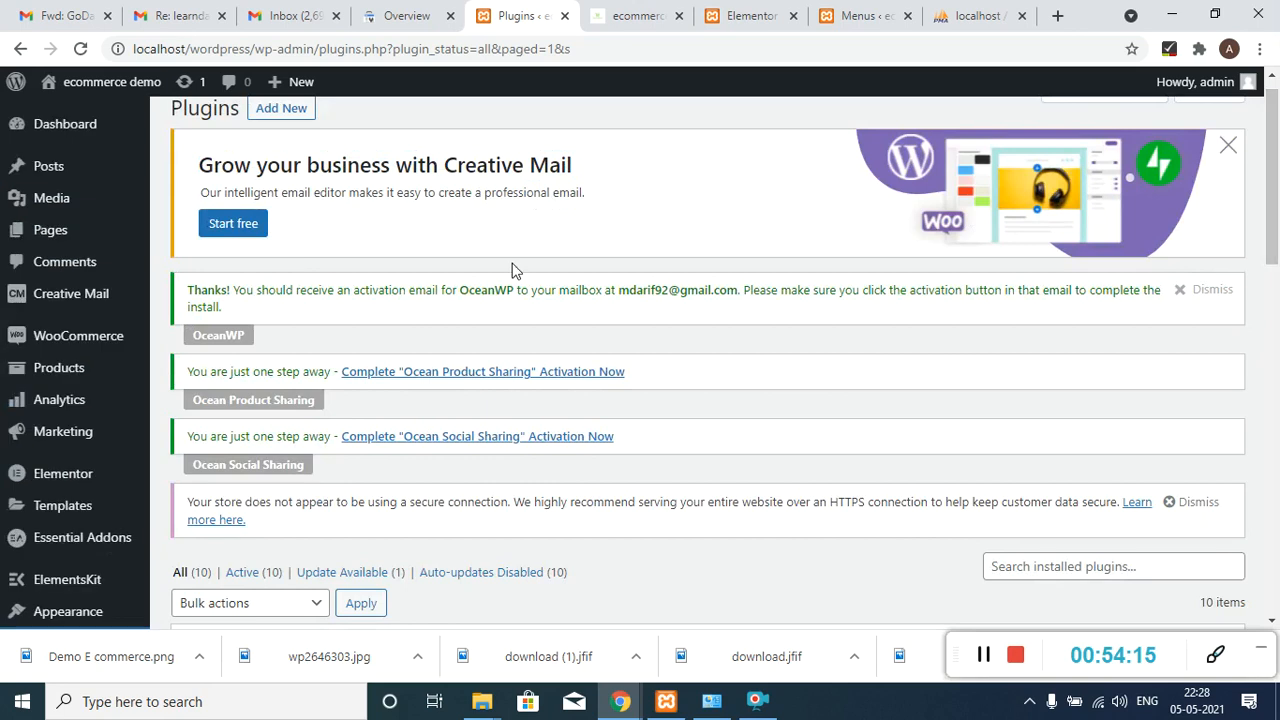
mouse_move(76, 187)
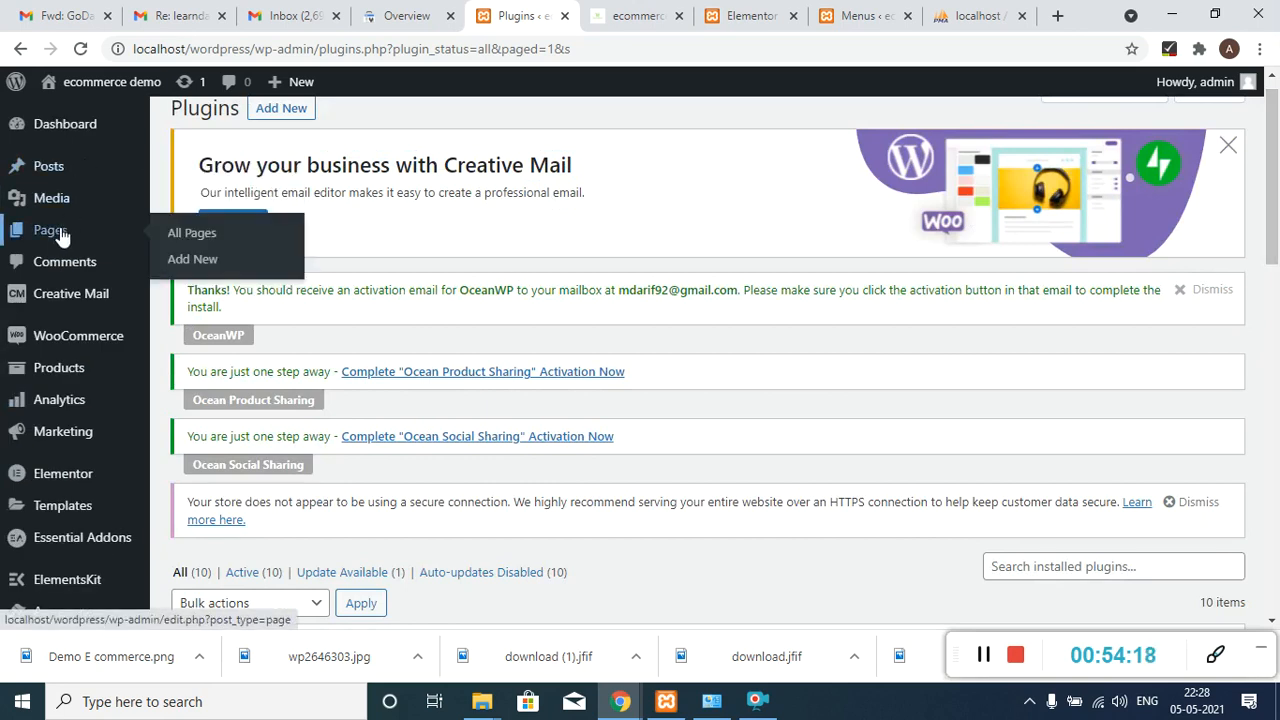
middle_click(60, 233)
left_click(597, 8)
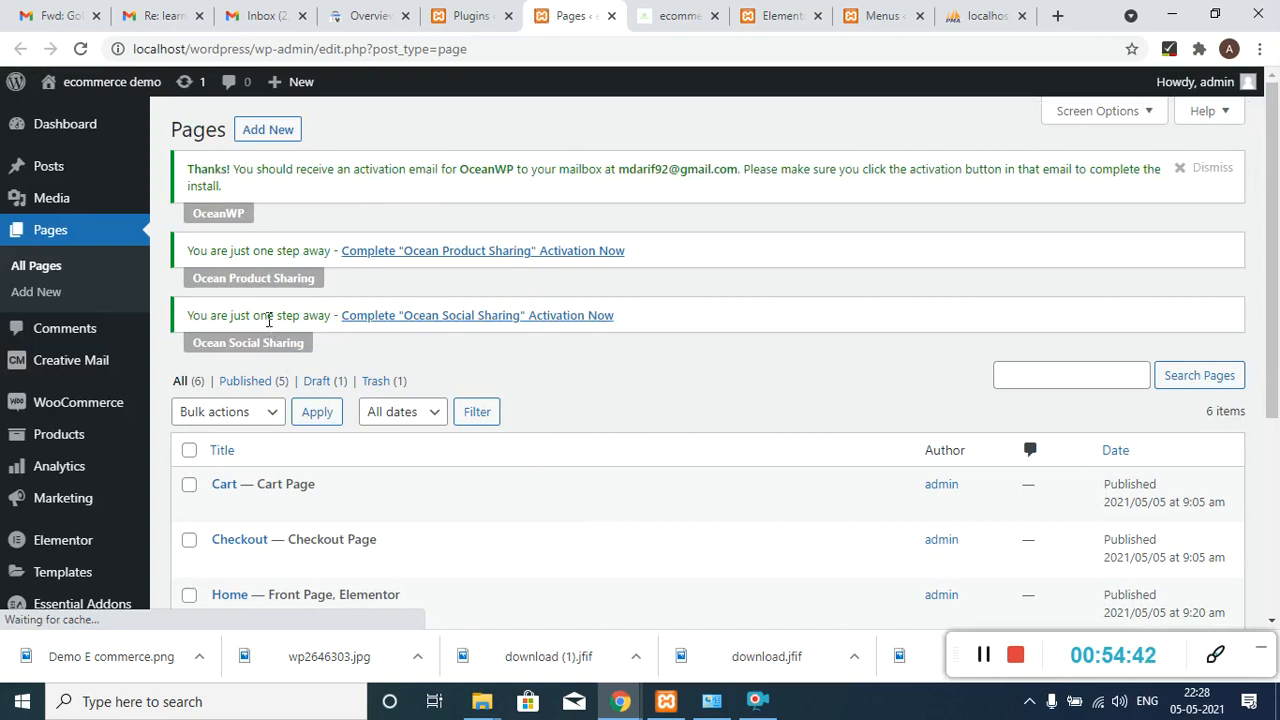
left_click(285, 129)
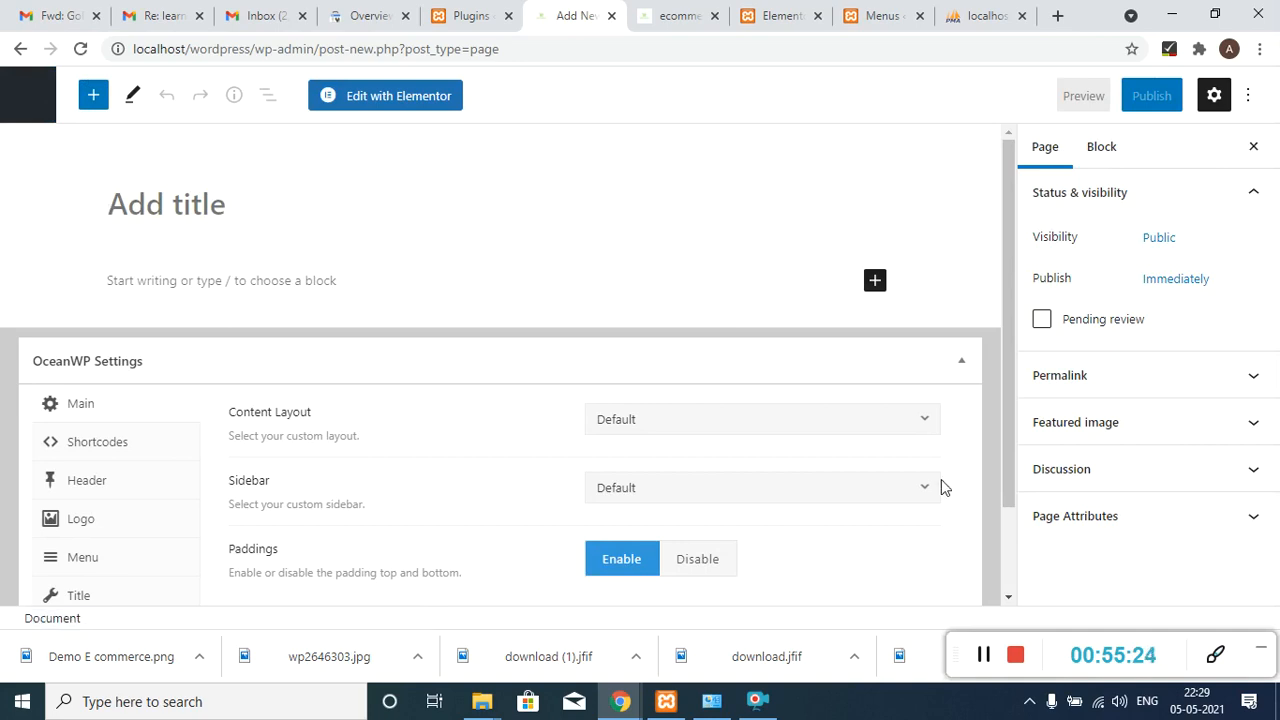
left_click(978, 658)
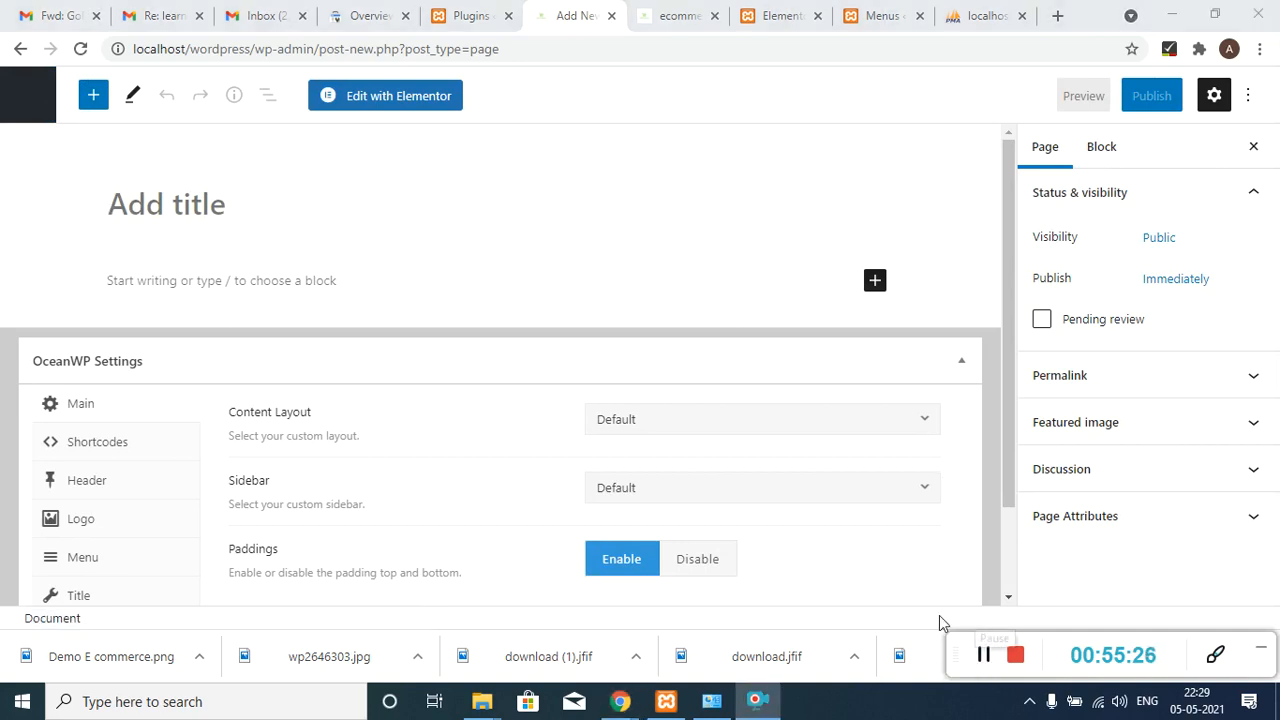
- Title the new page "About us" and publish it with public visibility
left_click(432, 208)
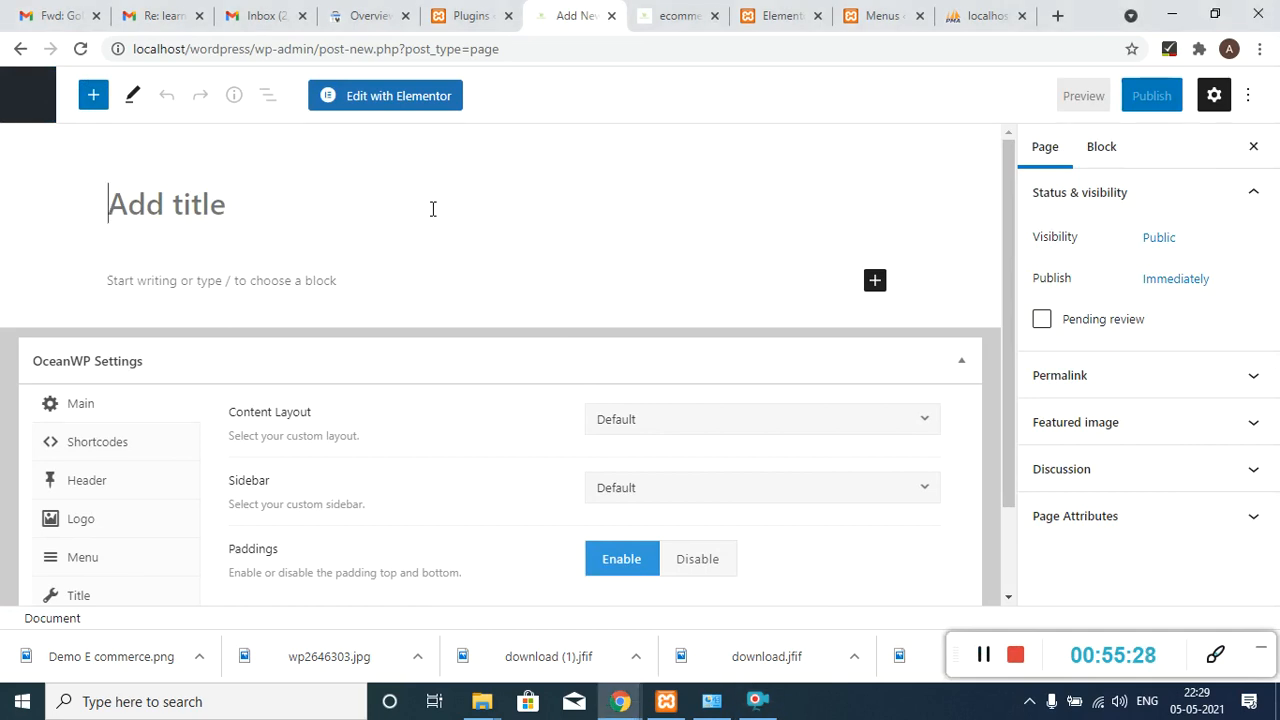
type("A")
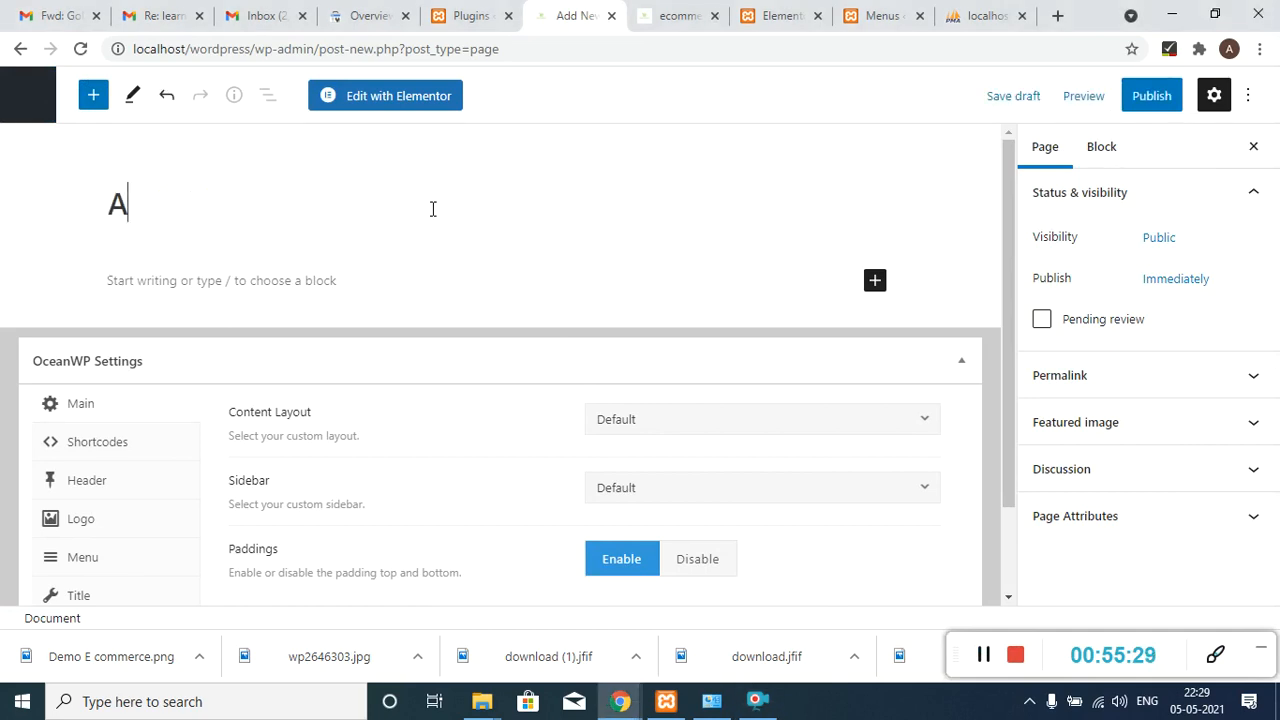
type("bout us")
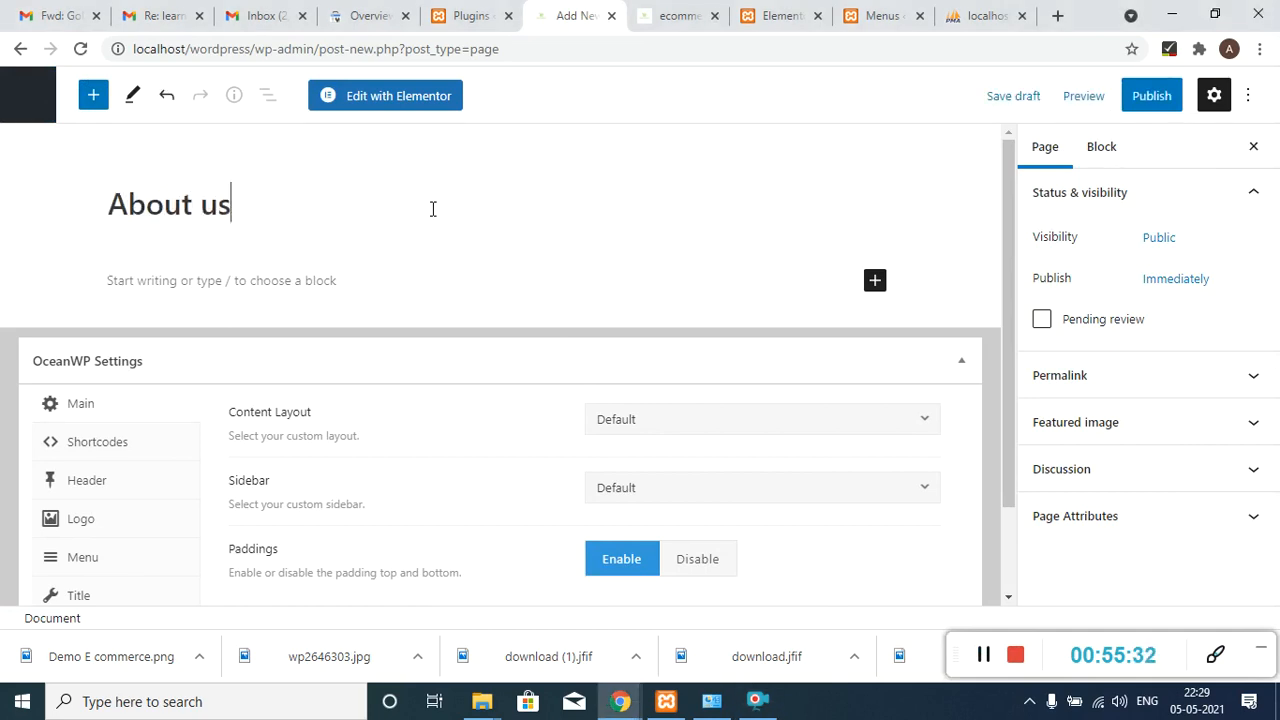
left_click(1155, 98)
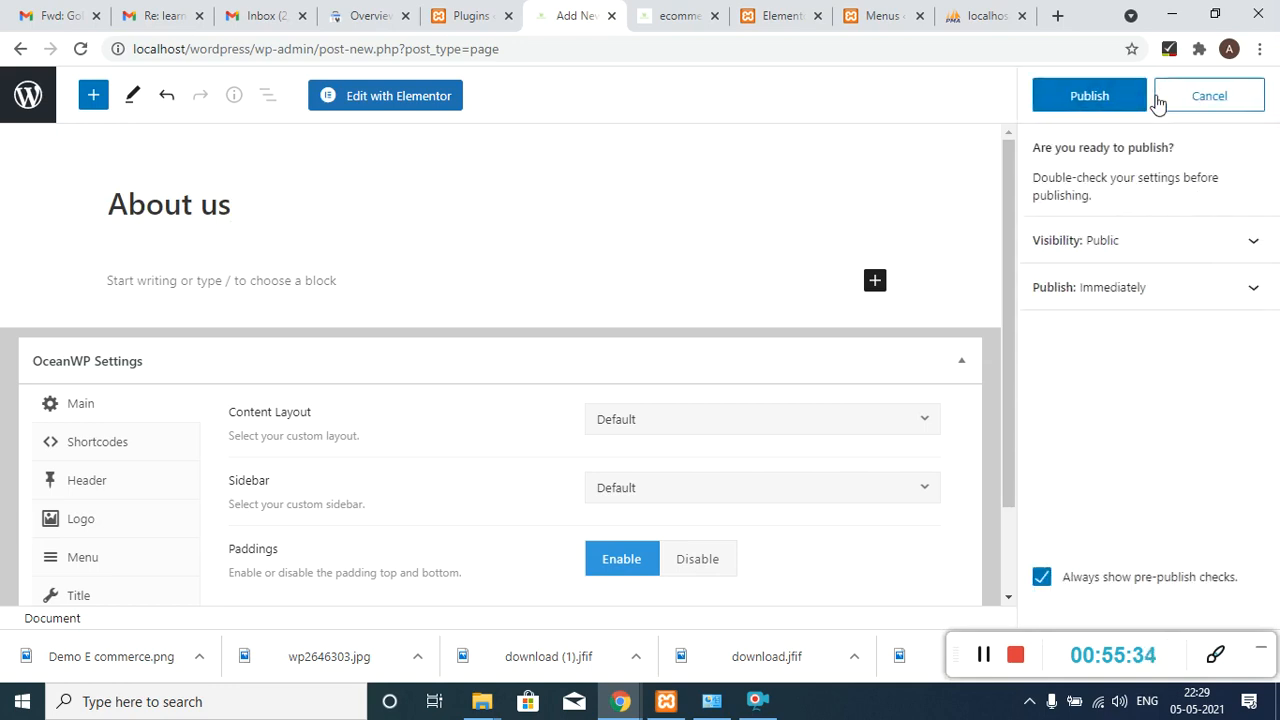
left_click(1086, 98)
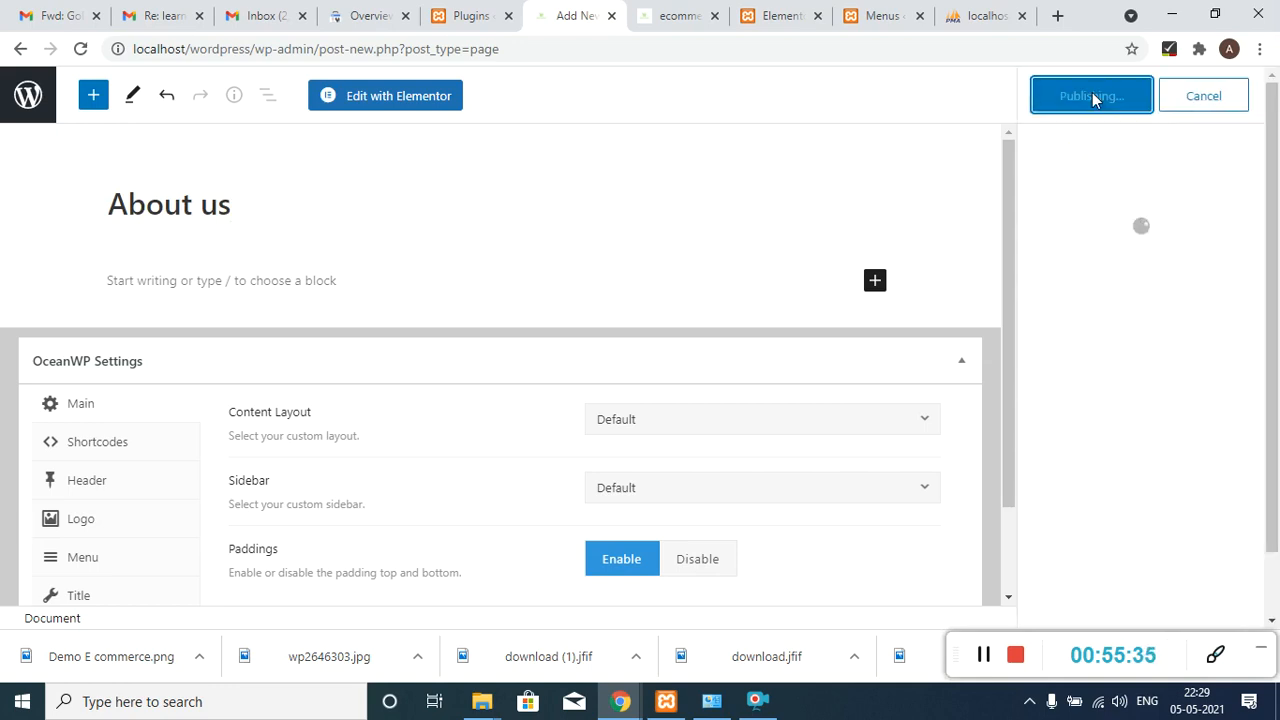
- Start another new page in a separate tab from the Plugins admin page
left_click(468, 15)
mouse_move(14, 240)
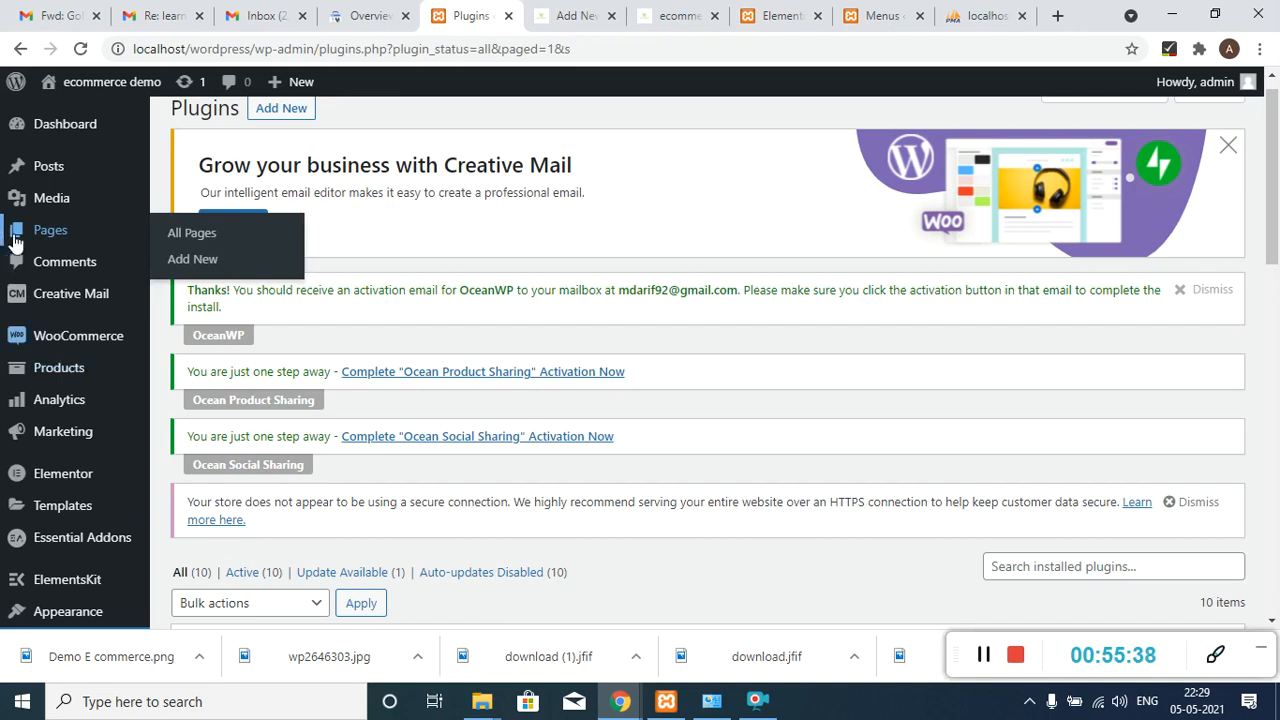
middle_click(192, 259)
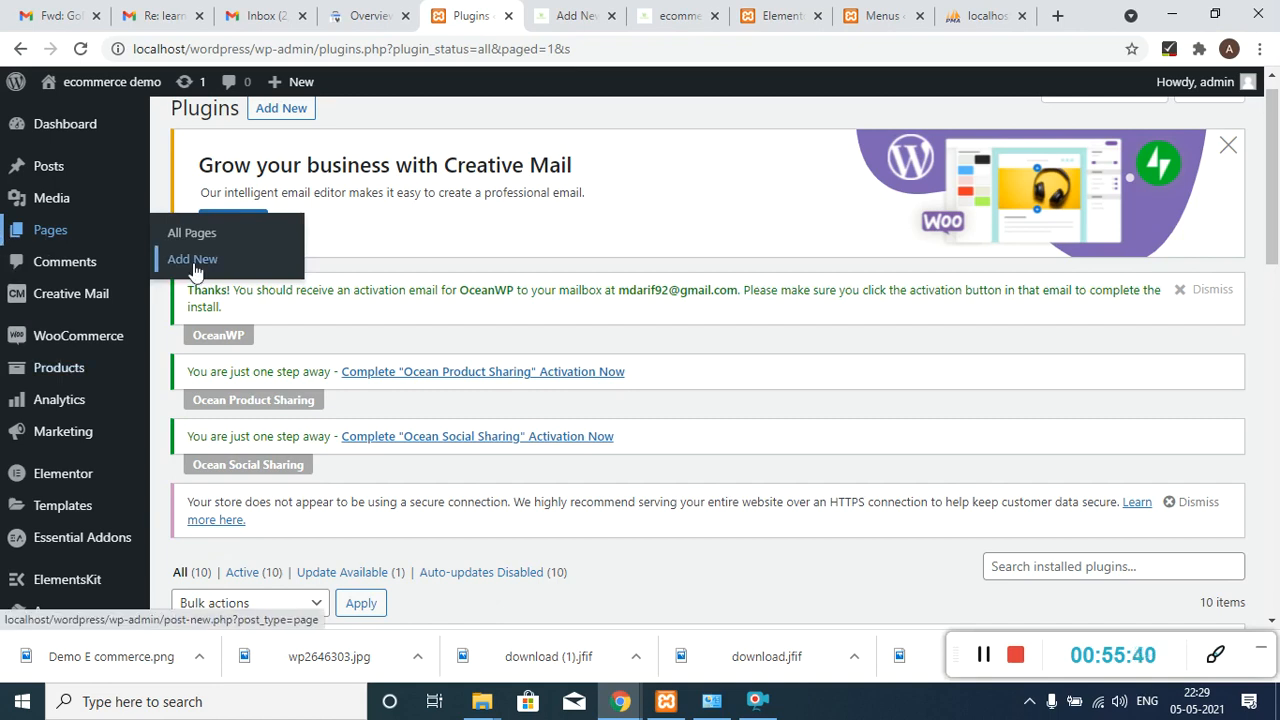
left_click(500, 12)
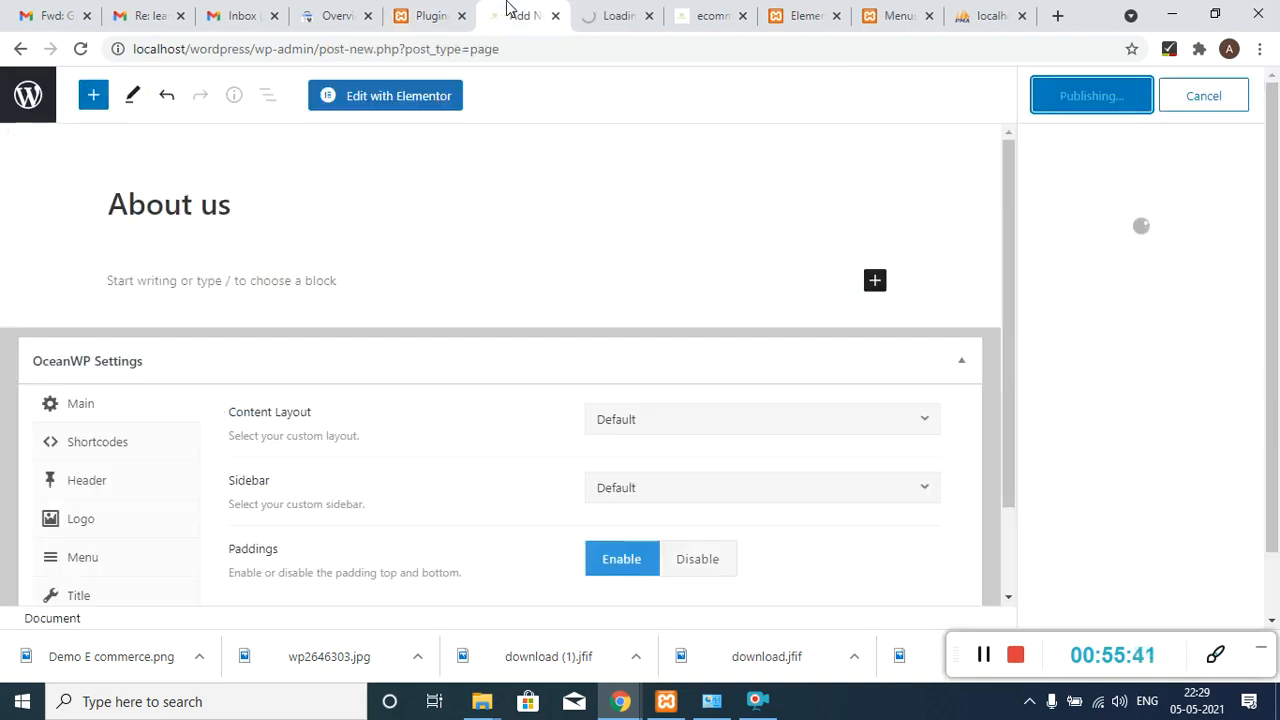
left_click(555, 16)
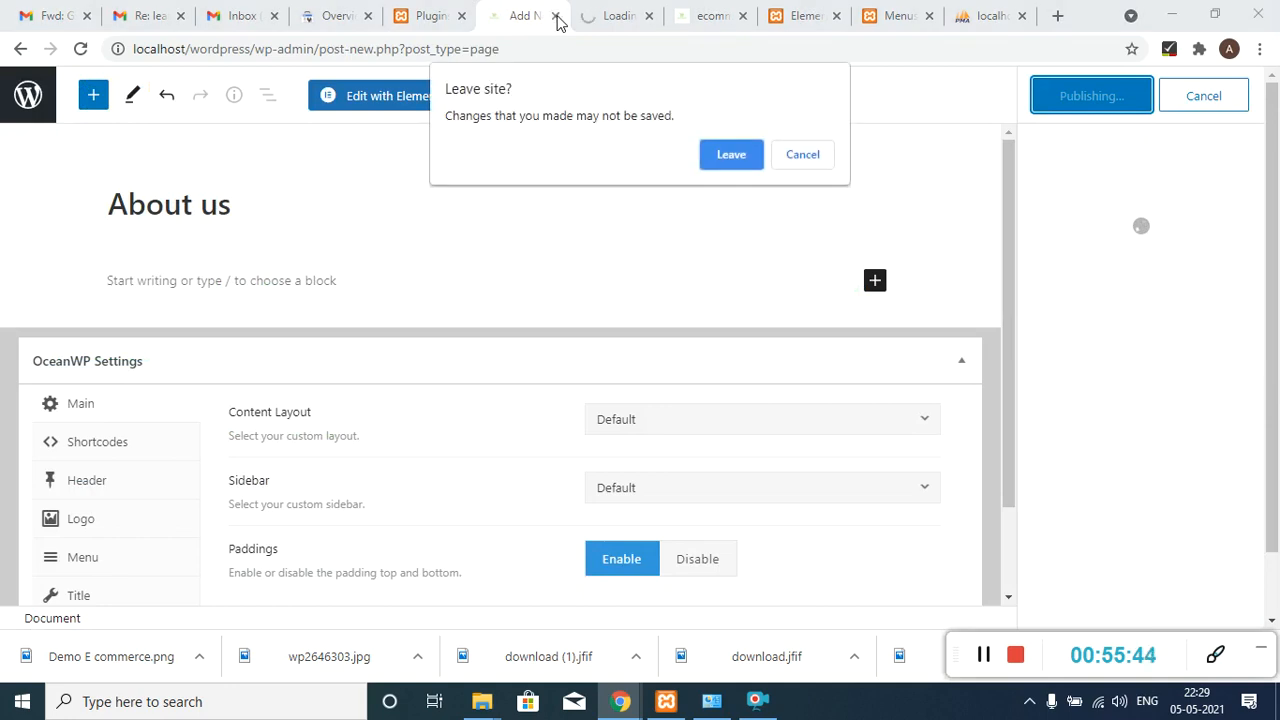
left_click(805, 155)
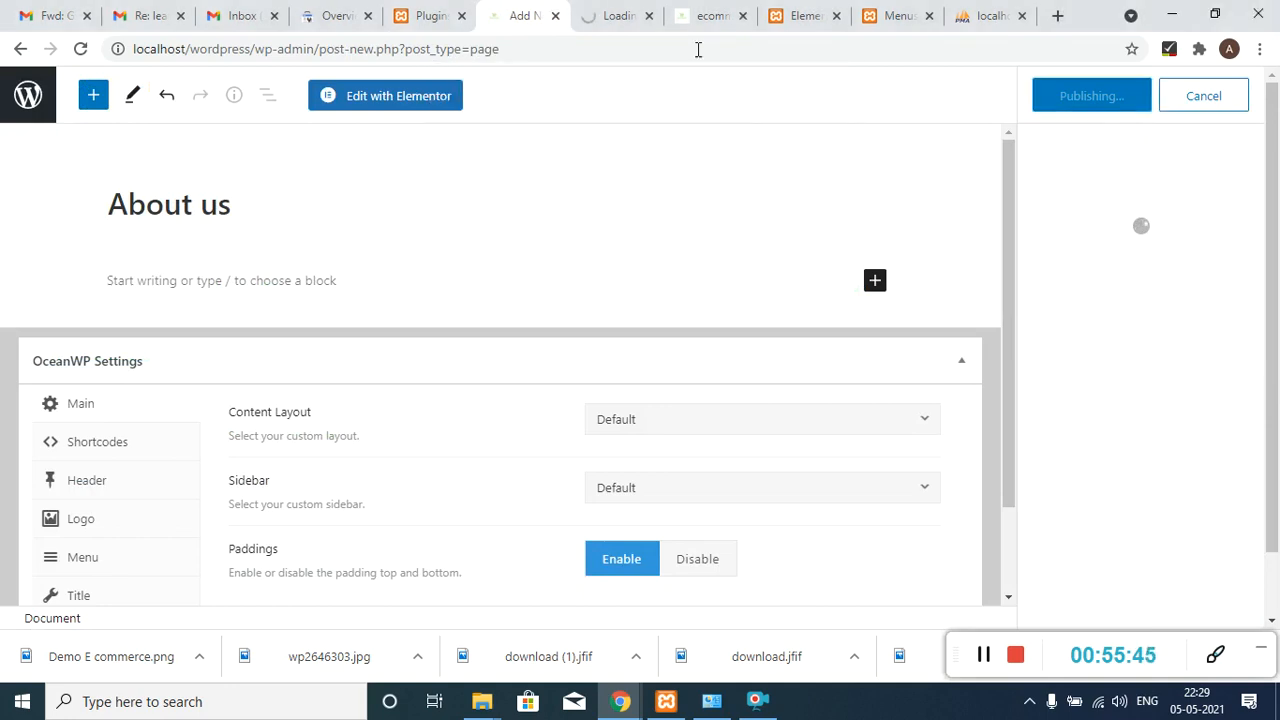
left_click(617, 11)
left_click(540, 12)
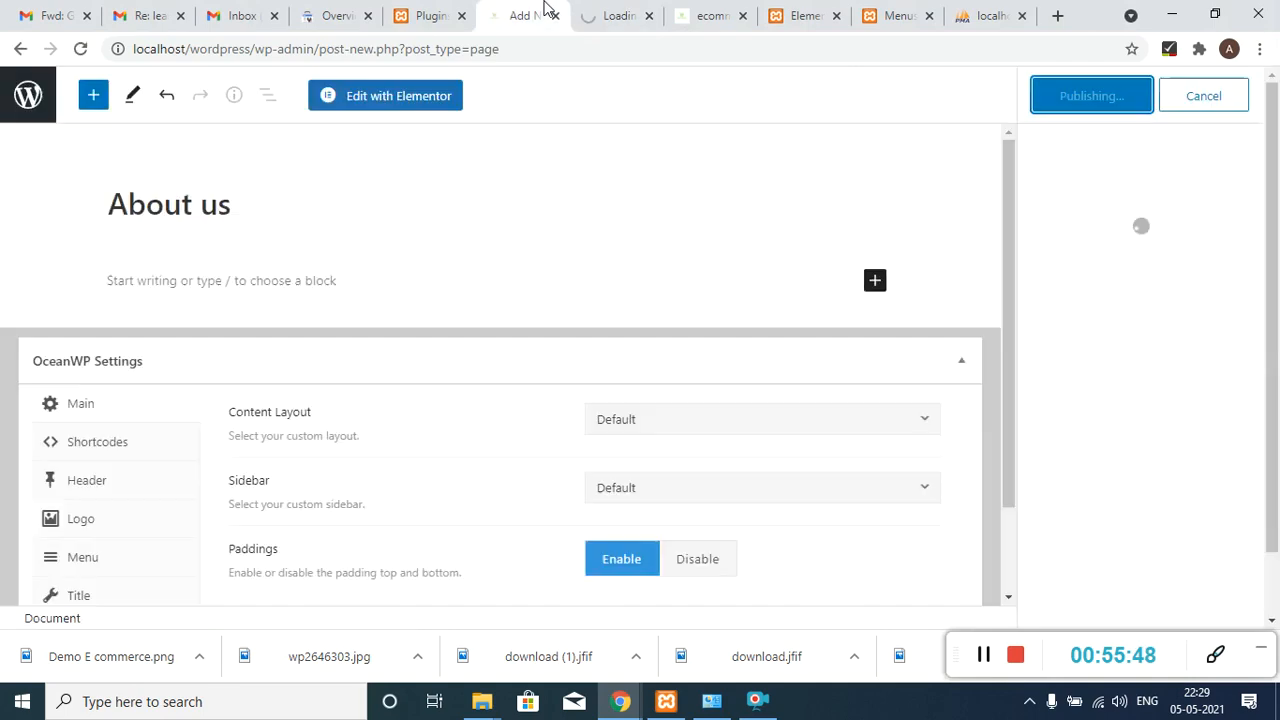
- Title the new page "Contact" and publish it, closing both page editor tabs
left_click(595, 12)
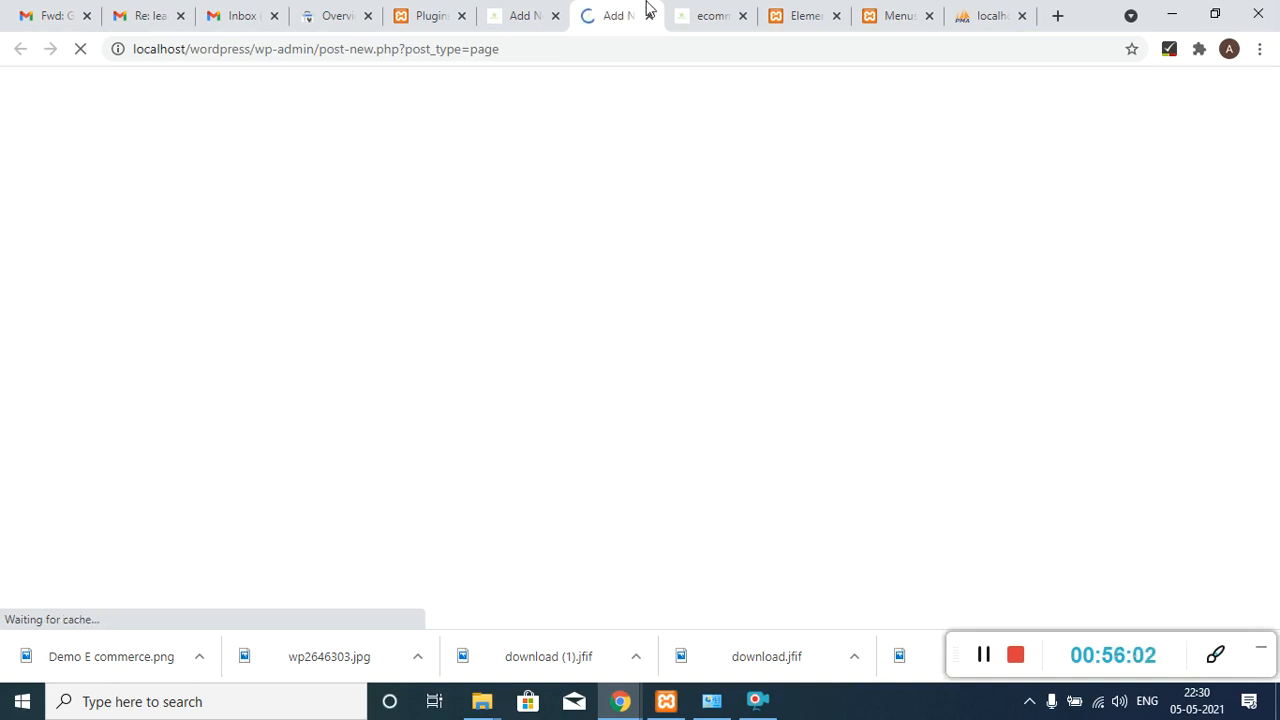
left_click(524, 10)
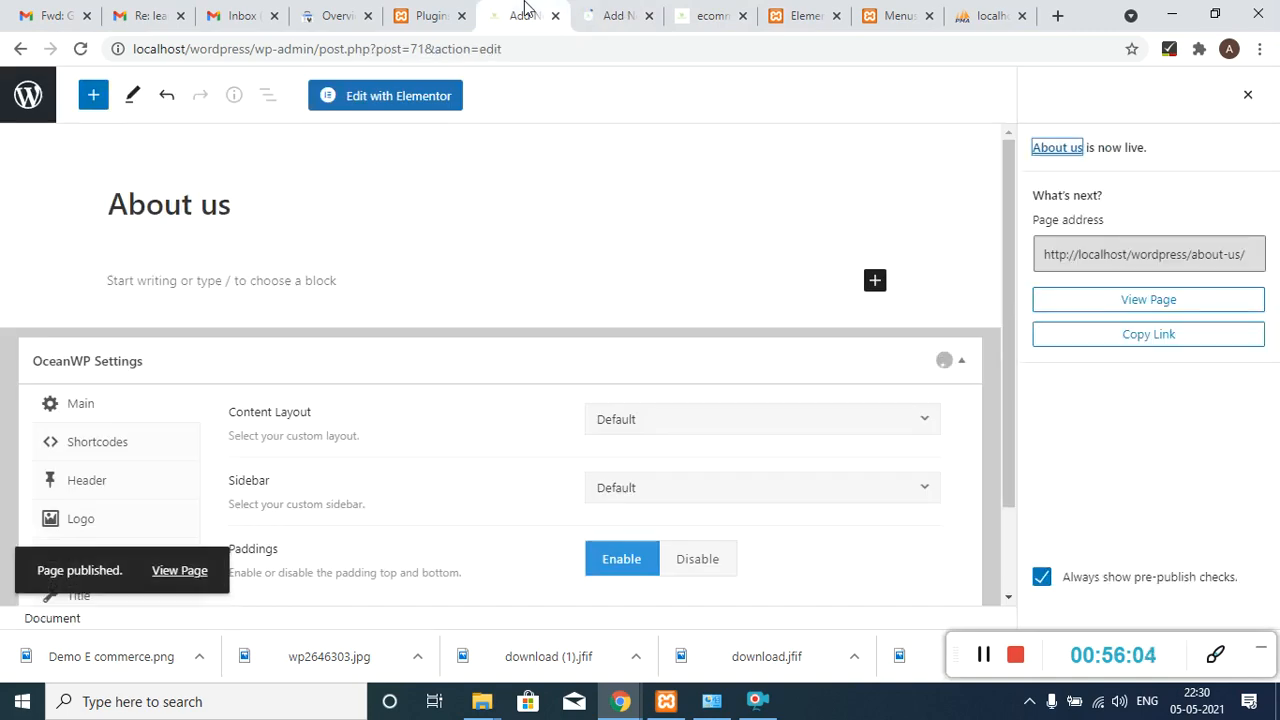
left_click(610, 12)
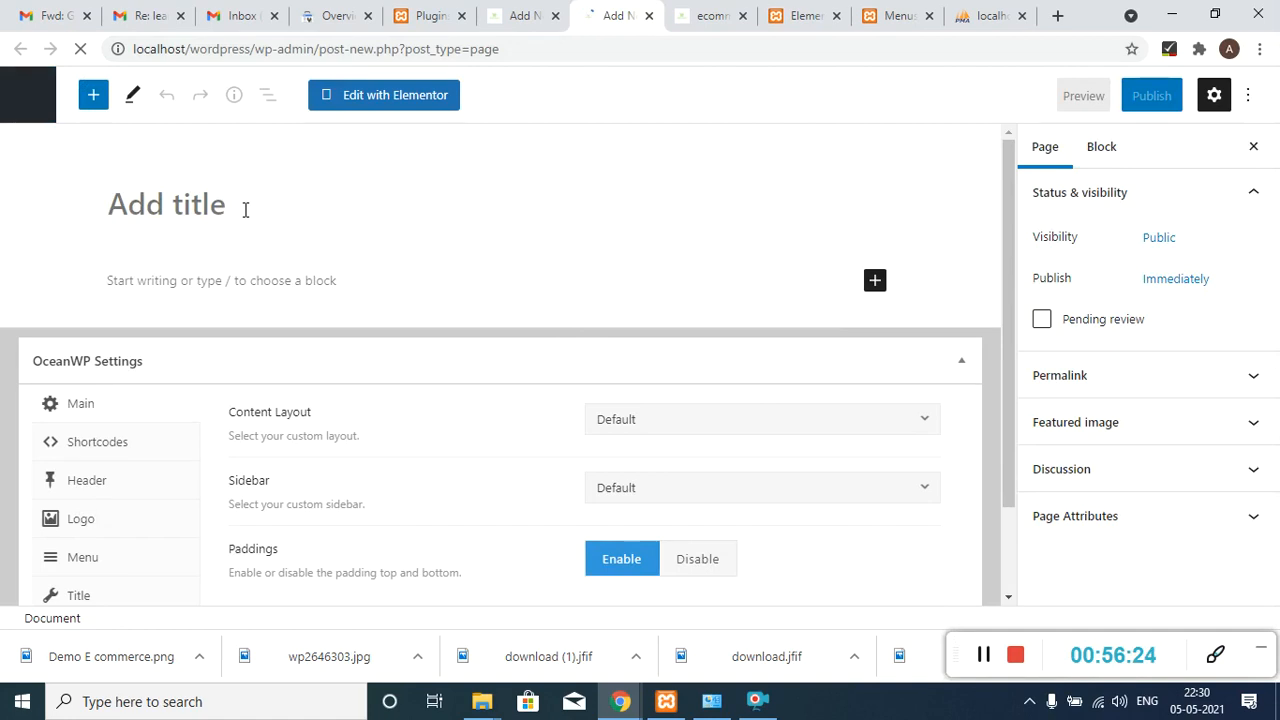
type("C")
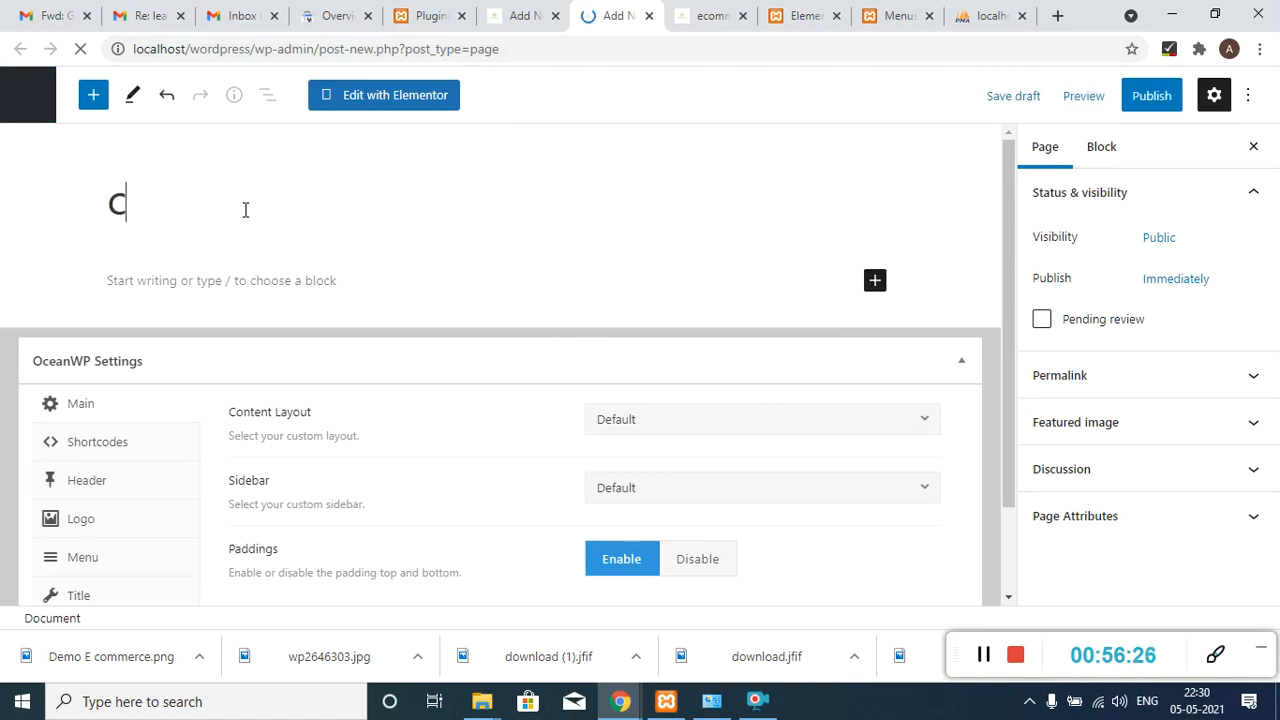
type("ontact")
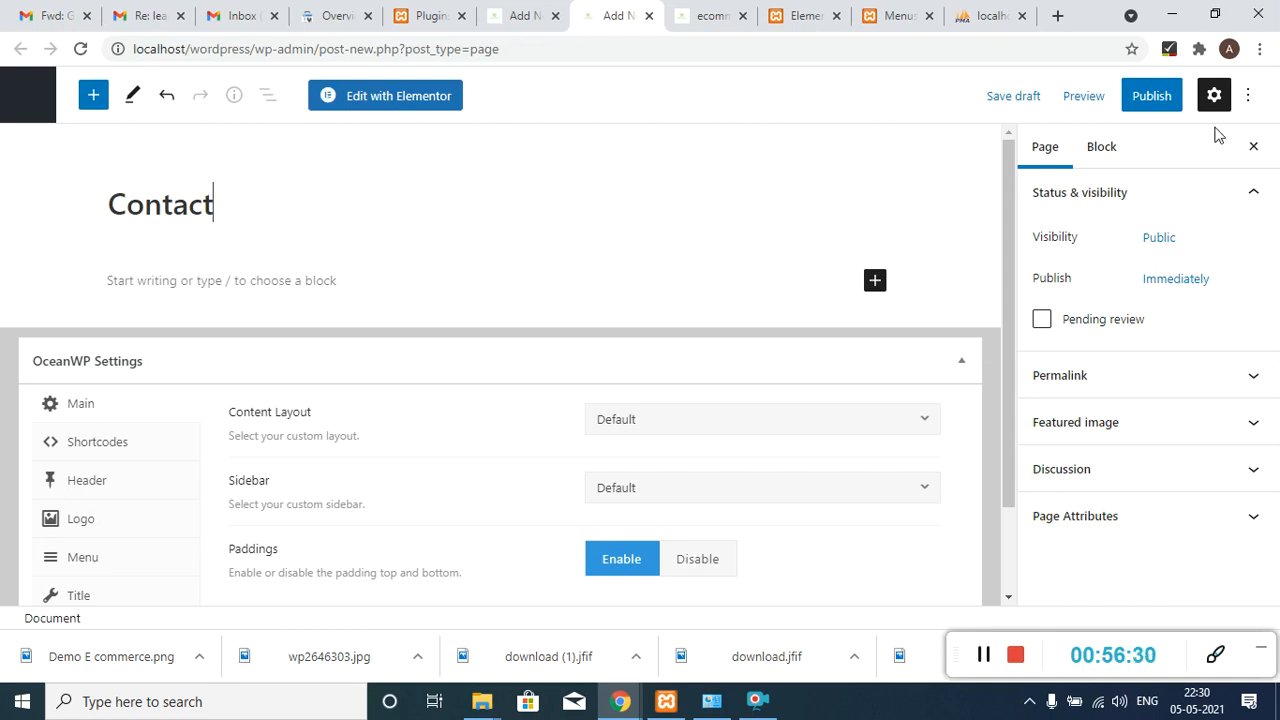
left_click(1137, 96)
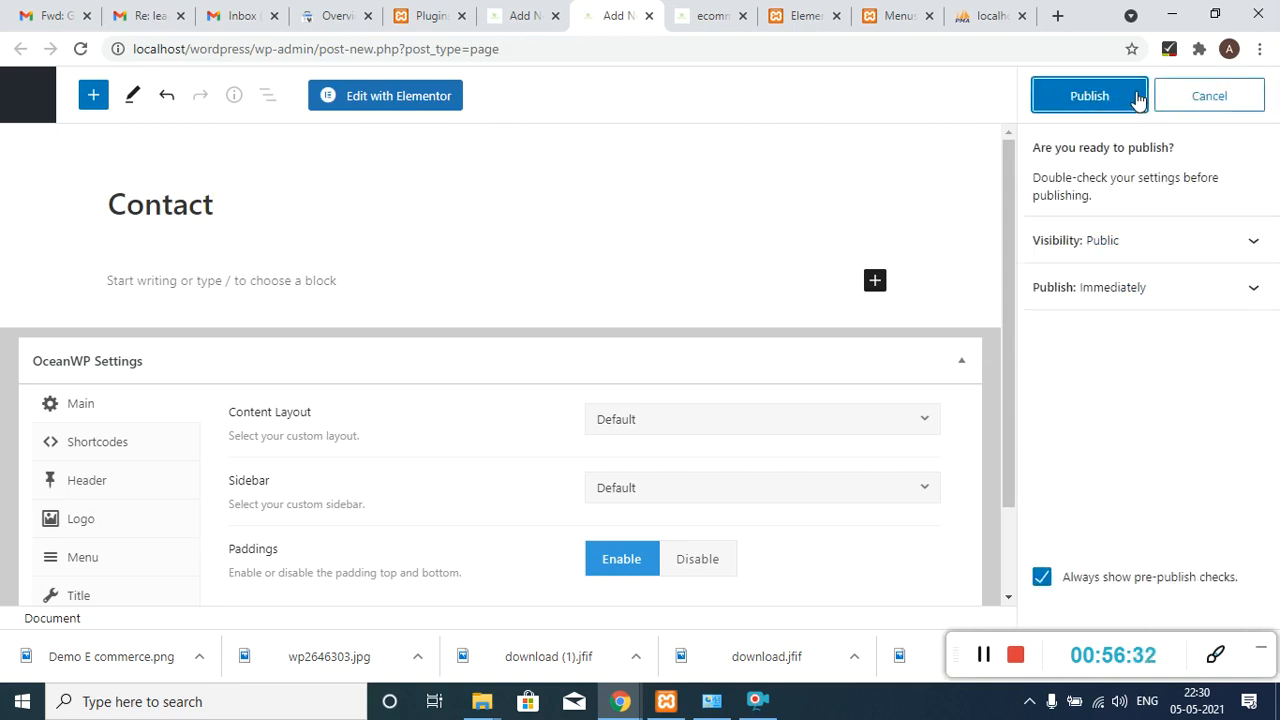
left_click(1120, 102)
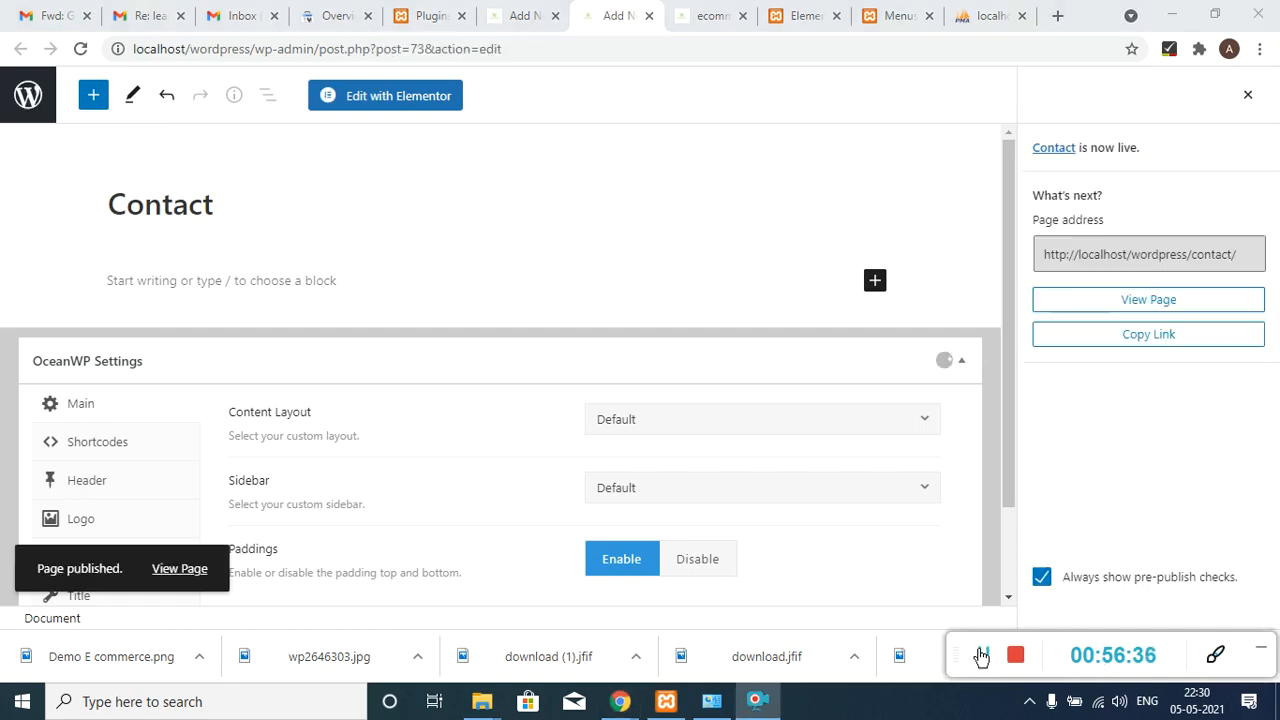
left_click(650, 16)
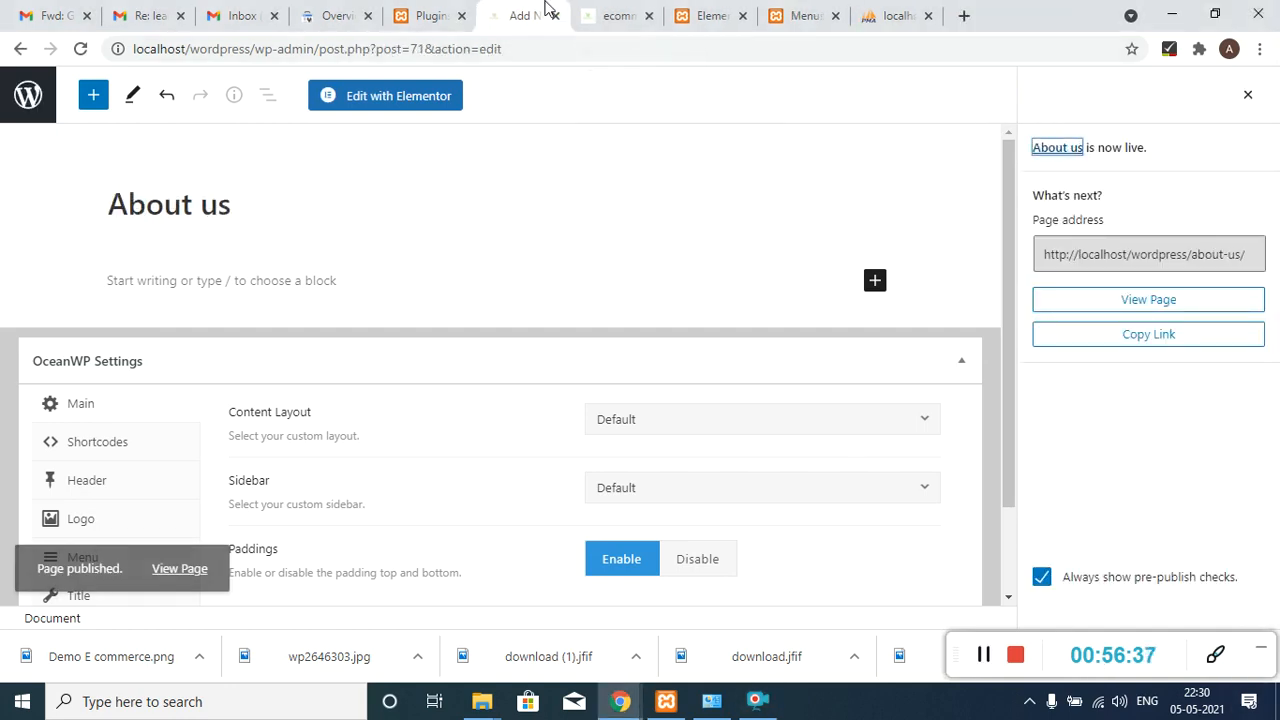
left_click(556, 16)
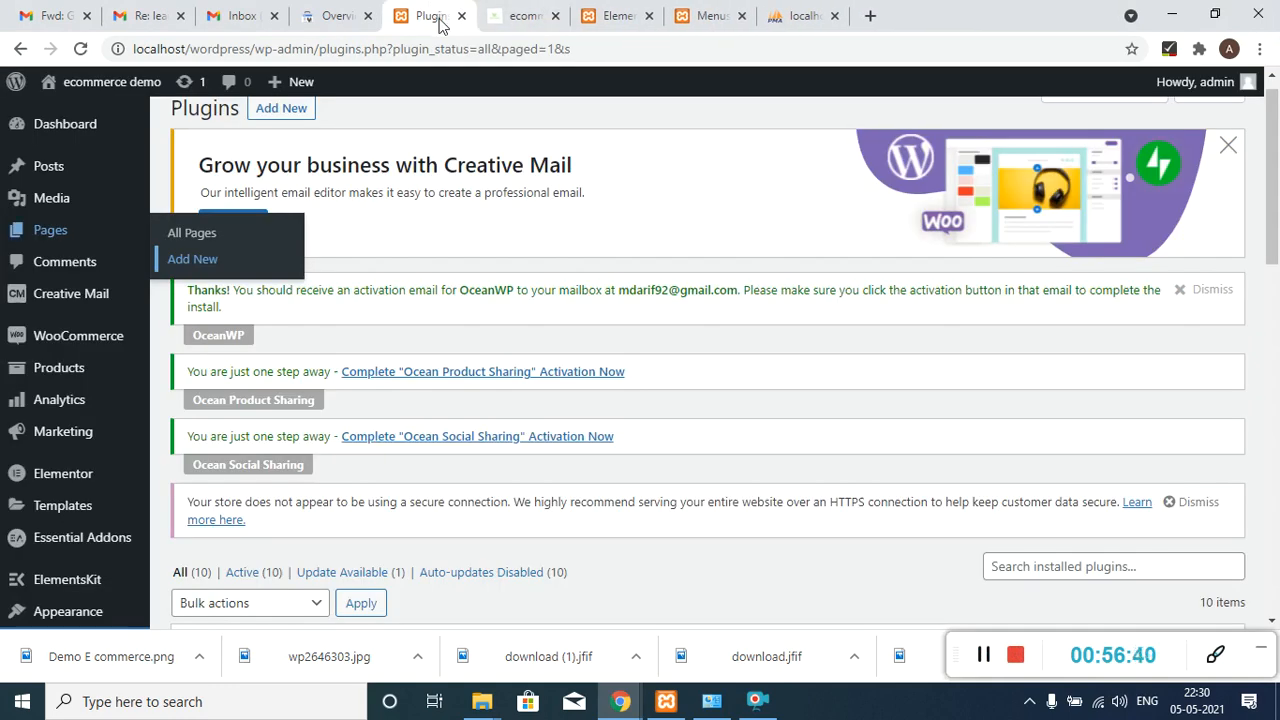
mouse_move(75, 347)
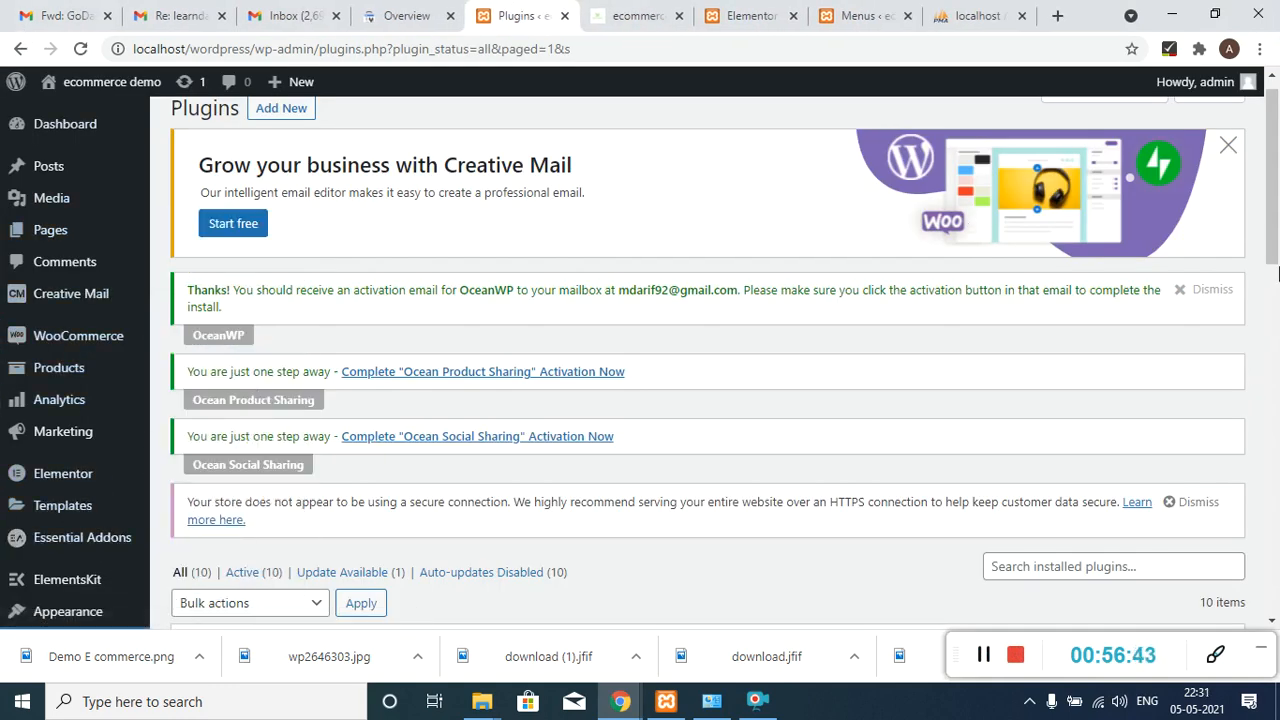
left_click_drag(1268, 139, 1268, 203)
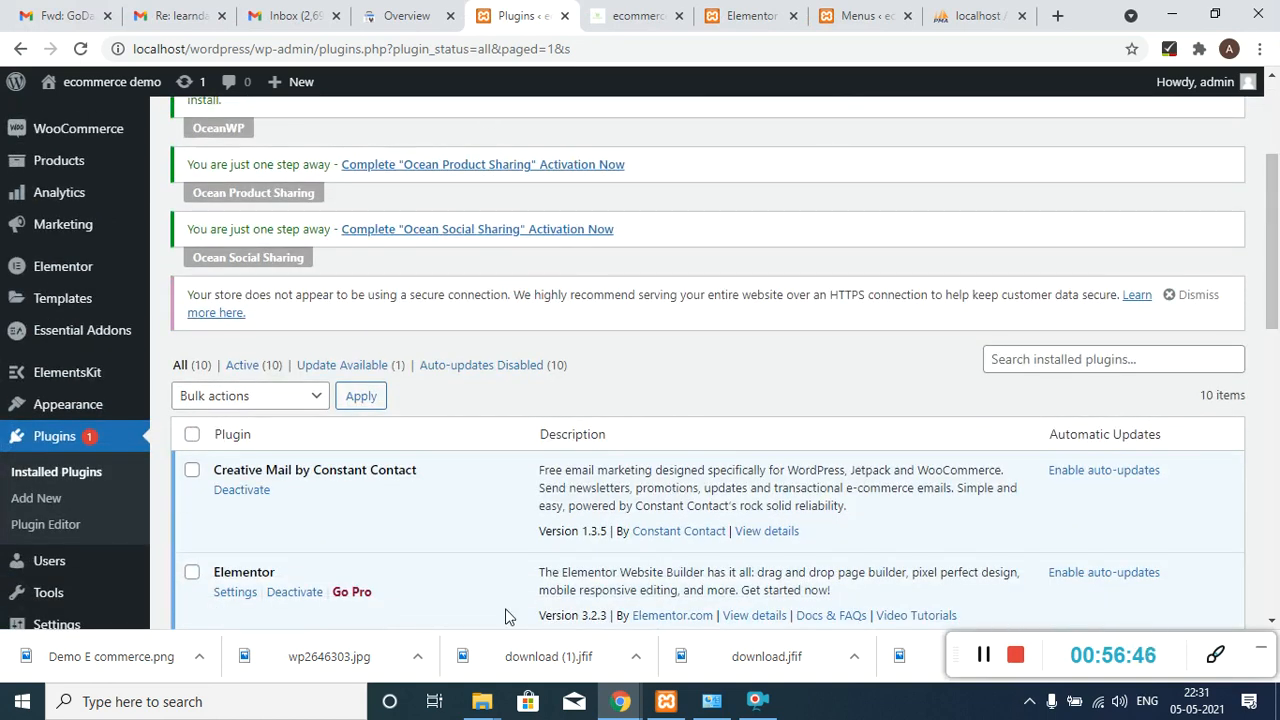
mouse_move(70, 408)
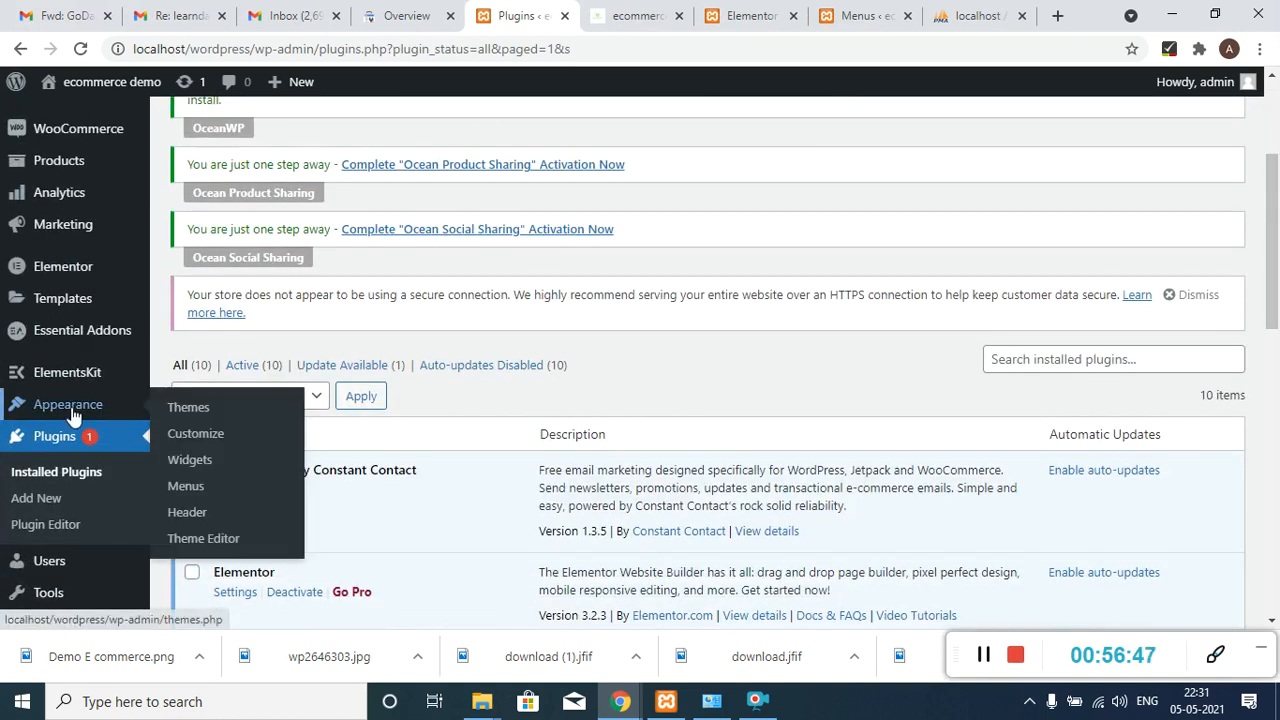
right_click(205, 488)
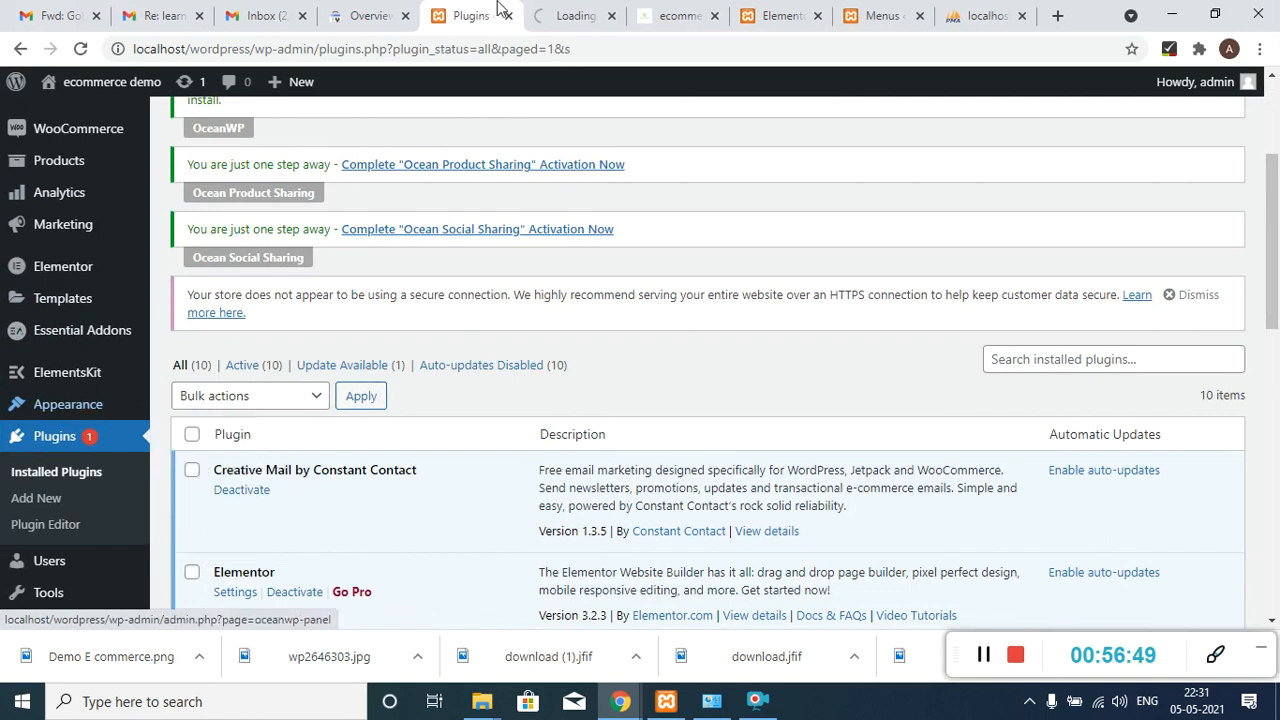
left_click(572, 15)
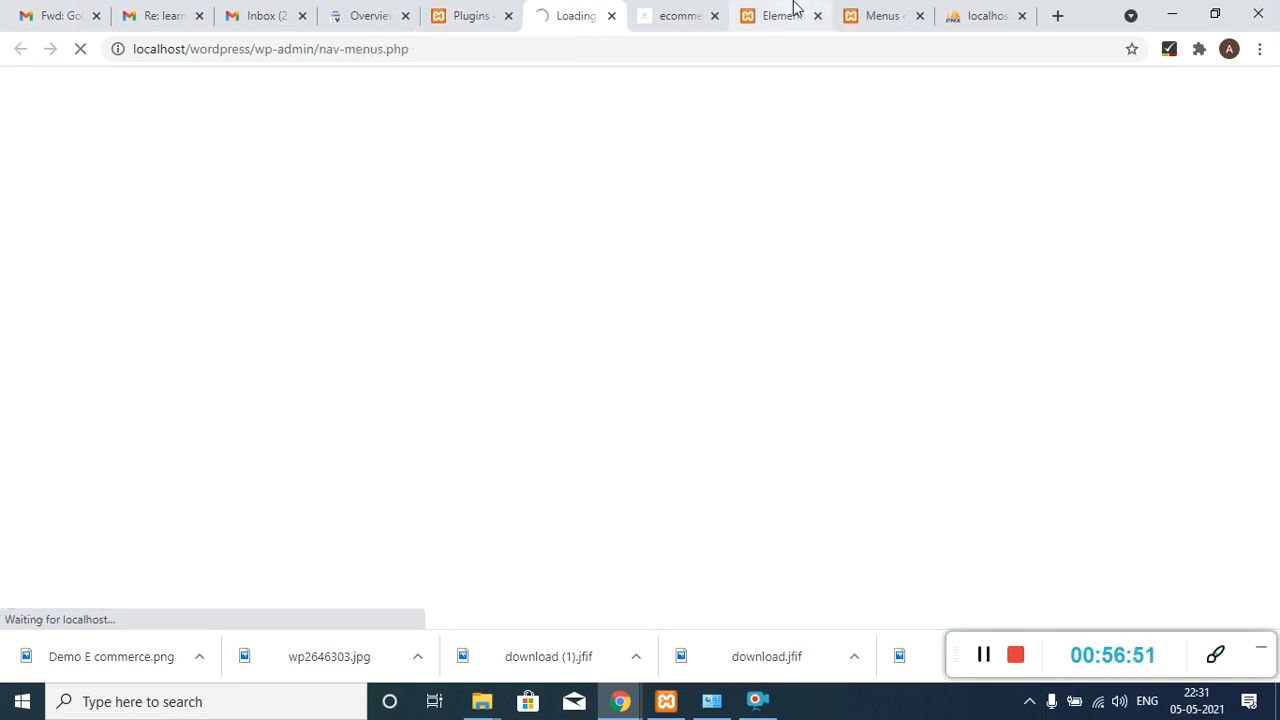
left_click(612, 17)
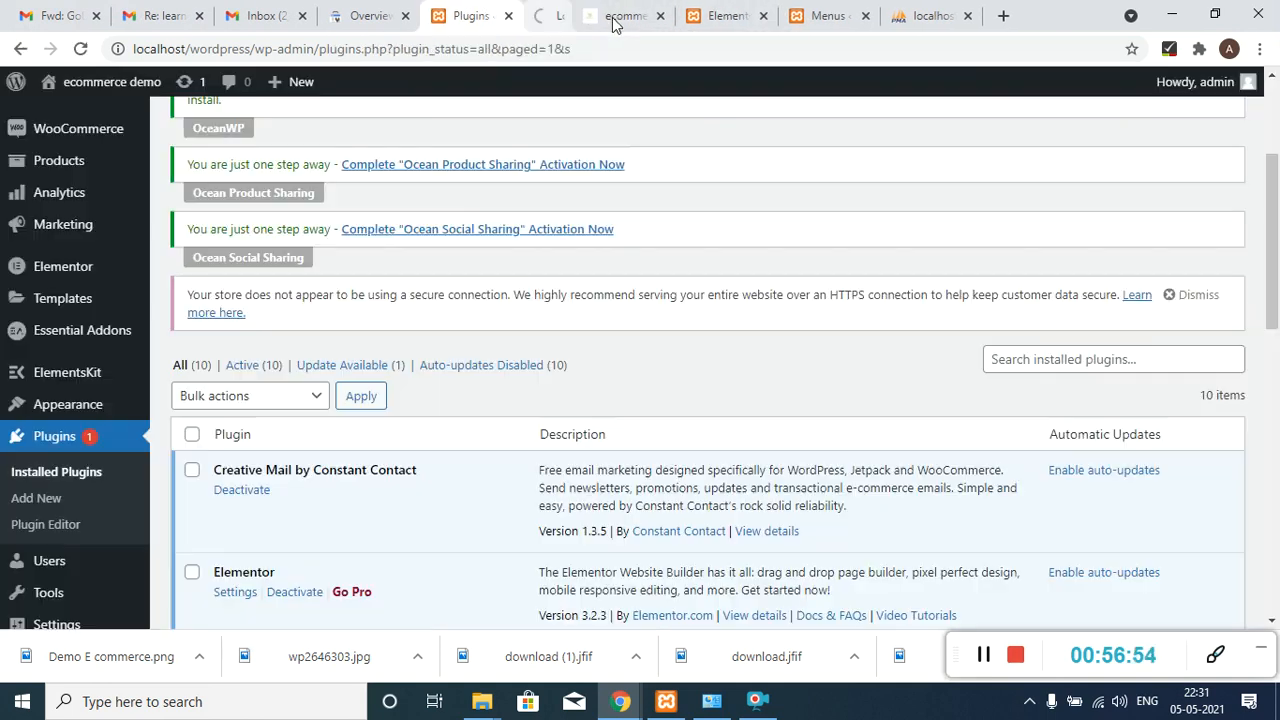
- Reload the already open Menus page, add the About us and Contact pages to main_menu, and save the menu
left_click(775, 15)
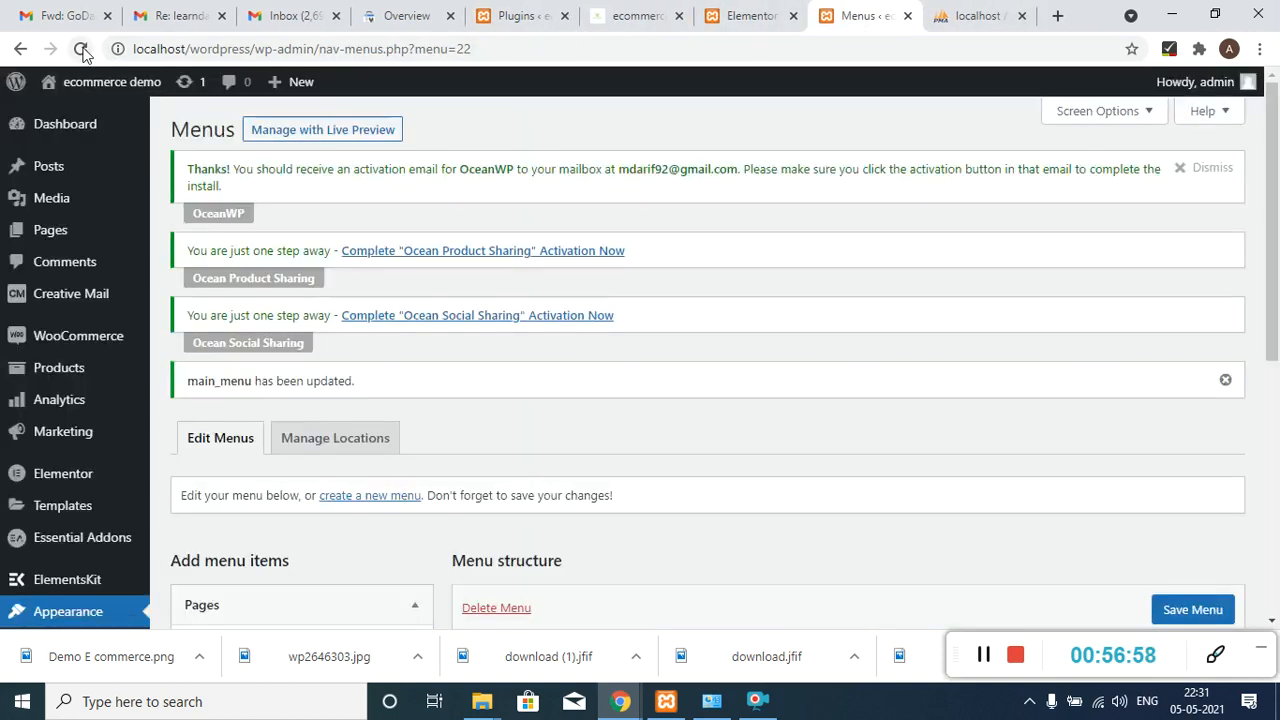
left_click(82, 50)
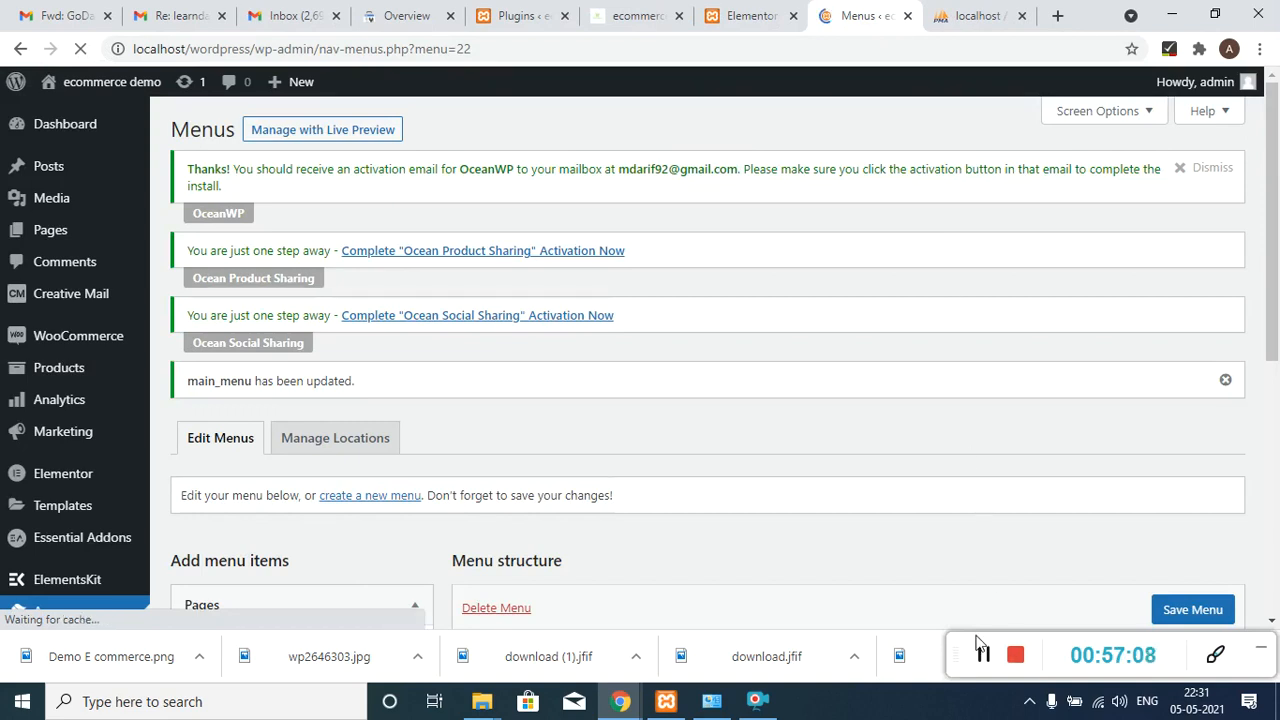
left_click_drag(1277, 205, 1268, 415)
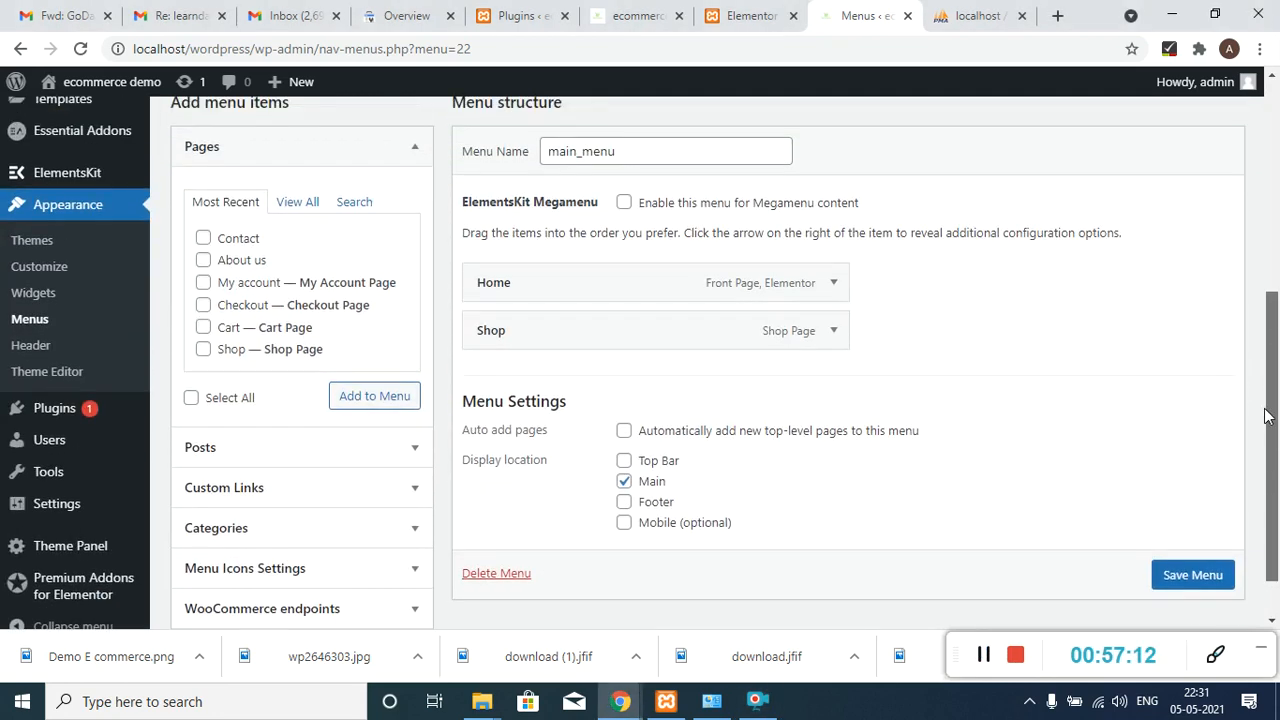
left_click(297, 206)
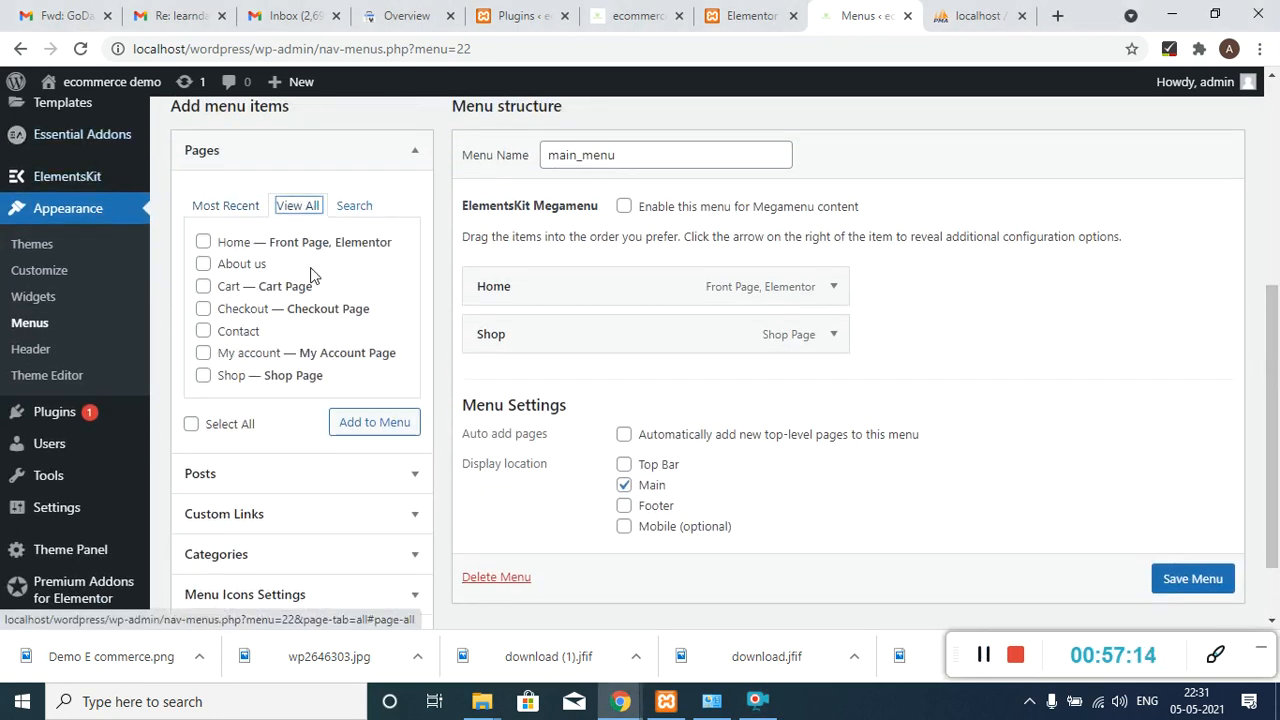
left_click(203, 264)
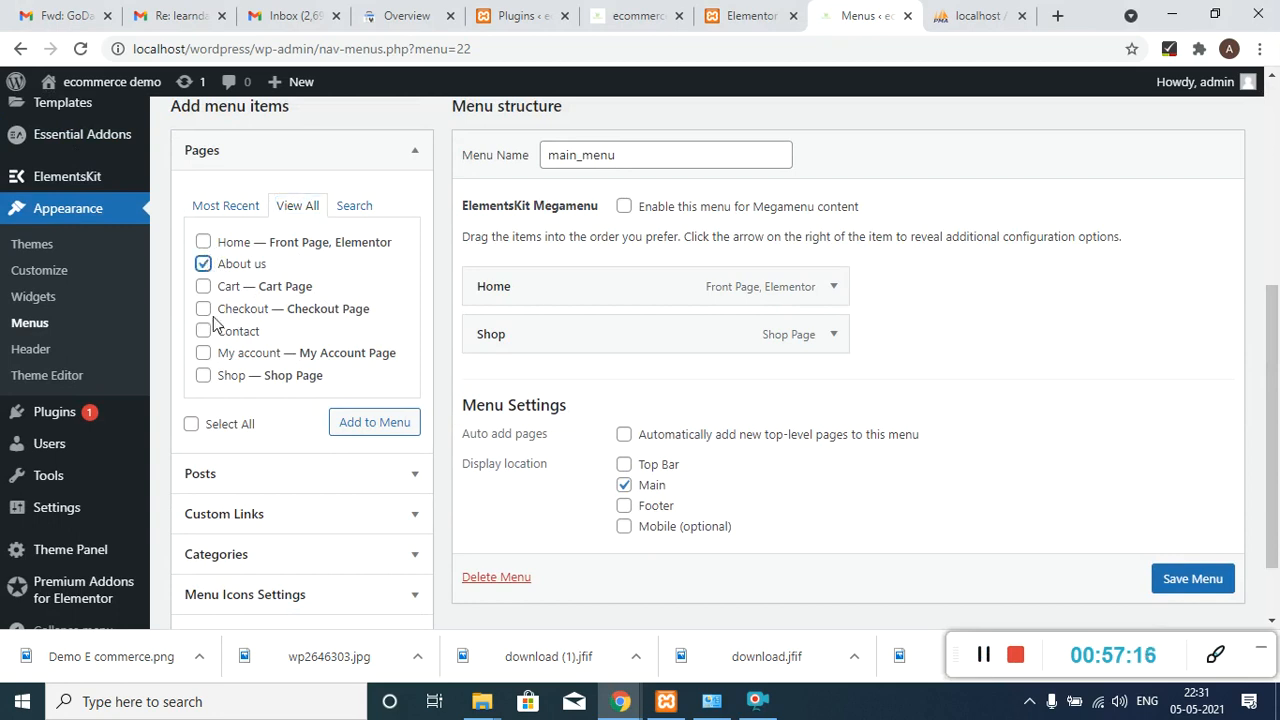
left_click(203, 331)
left_click(340, 425)
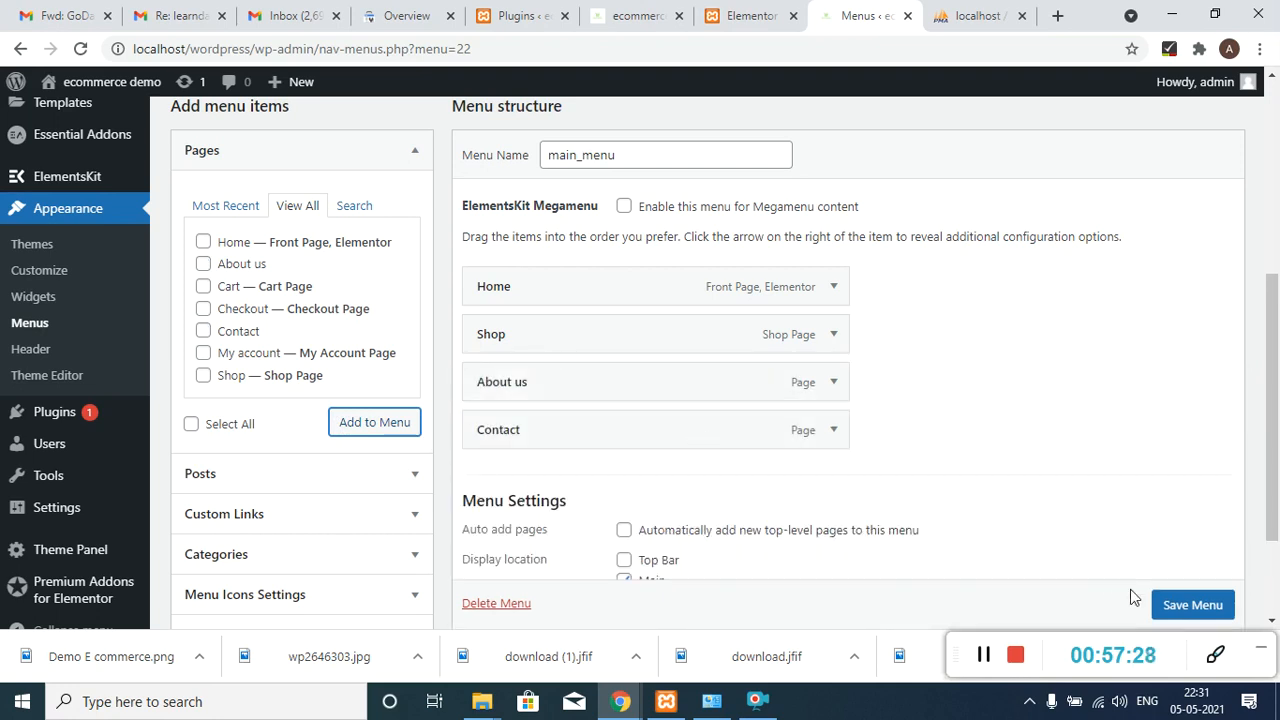
scroll(1224, 610, "down", 1)
left_click(1195, 606)
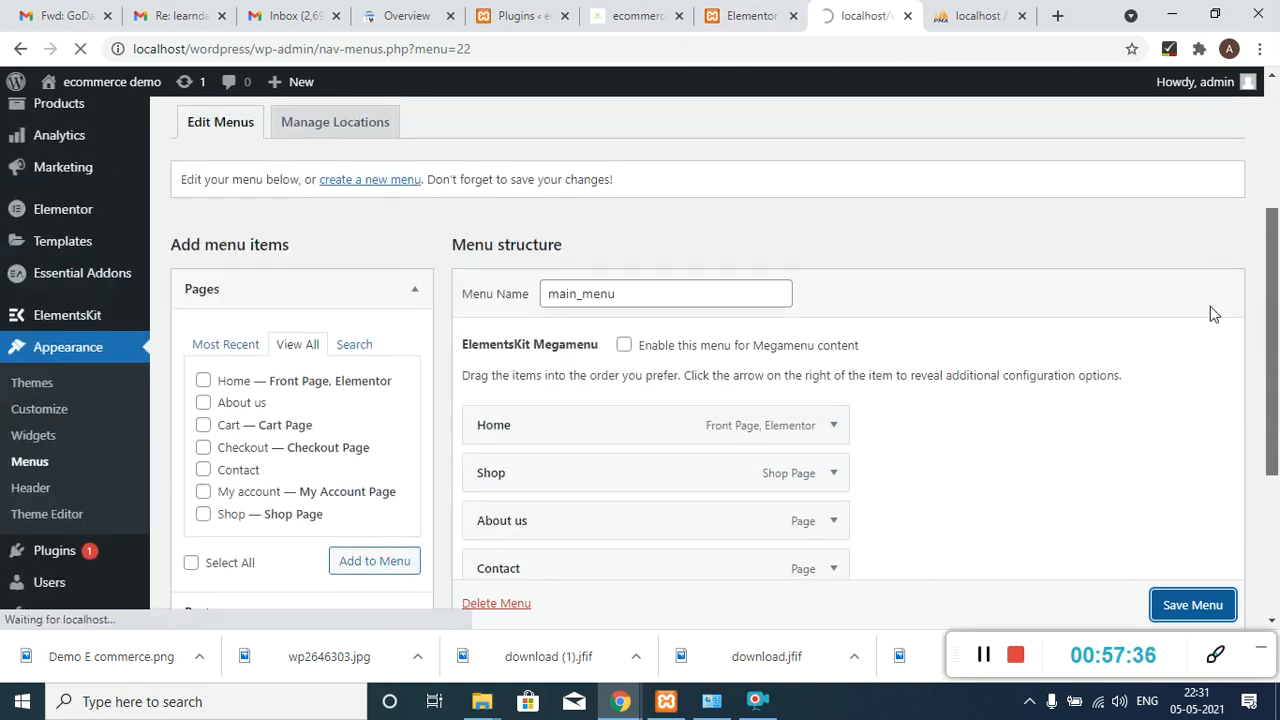
scroll(480, 210, "up", 5)
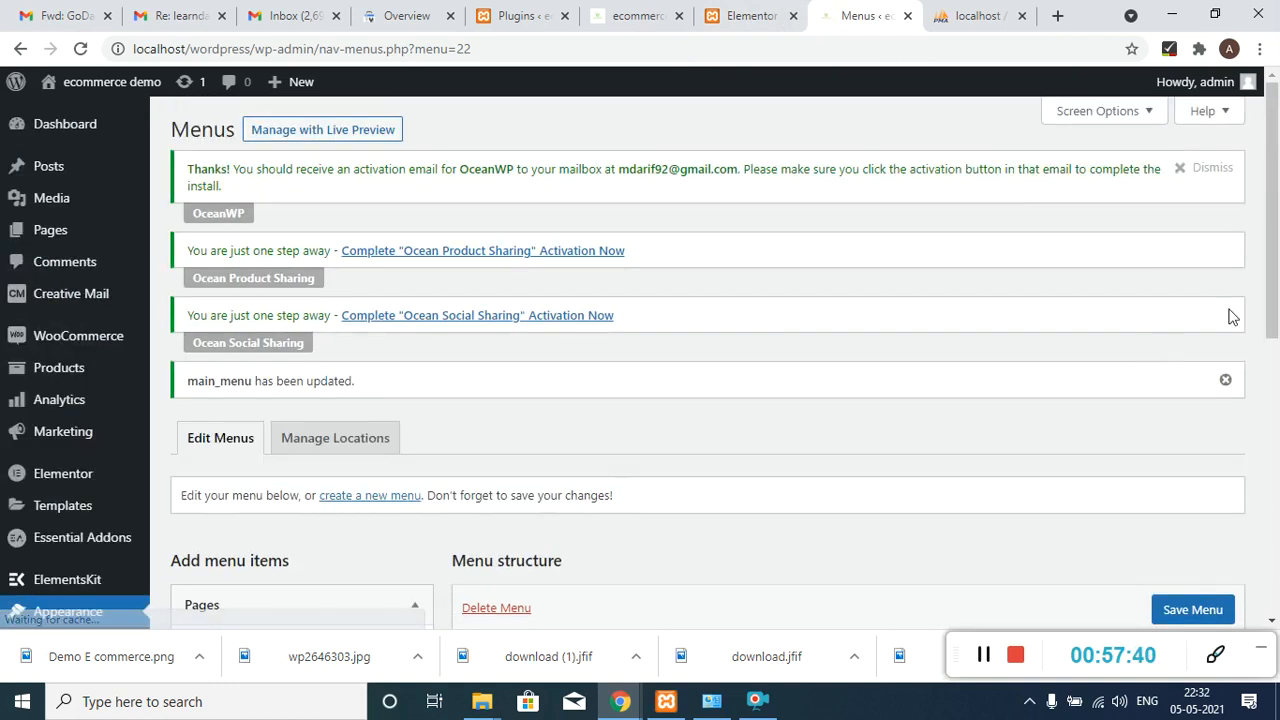
- Create a new menu named "top_menu"
left_click_drag(1277, 247, 1277, 328)
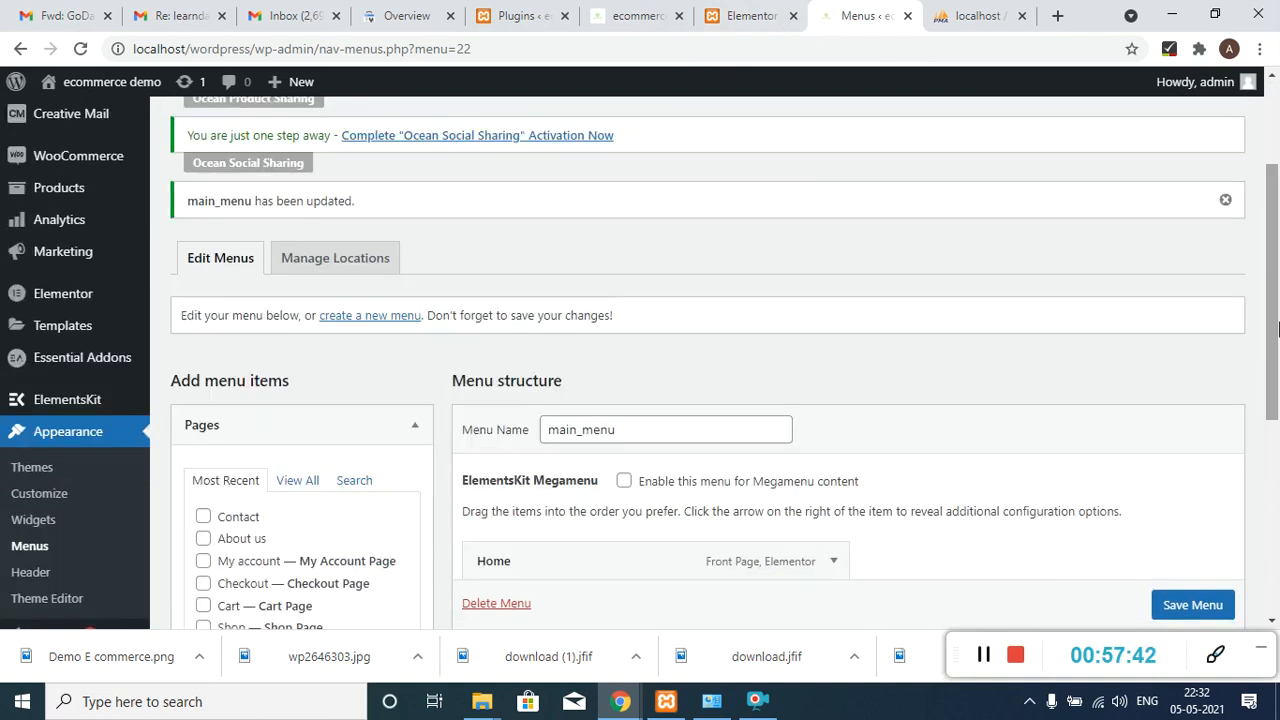
left_click(362, 317)
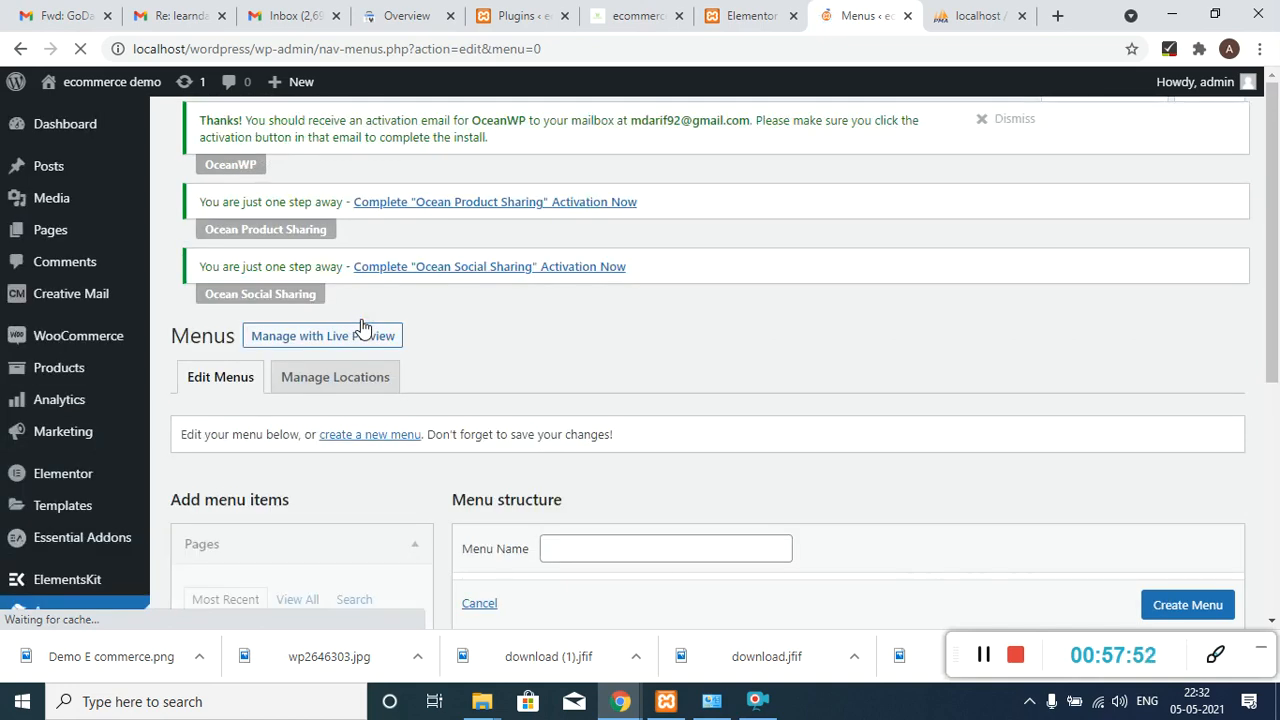
left_click(566, 559)
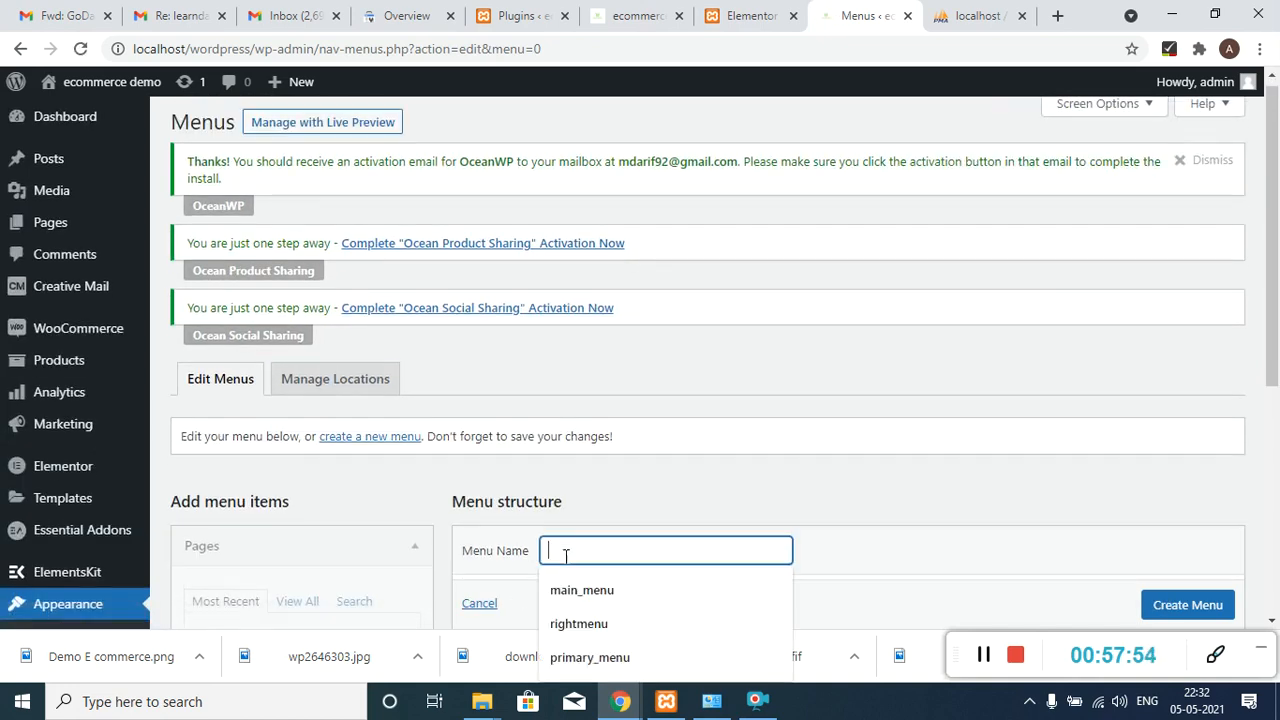
type("top")
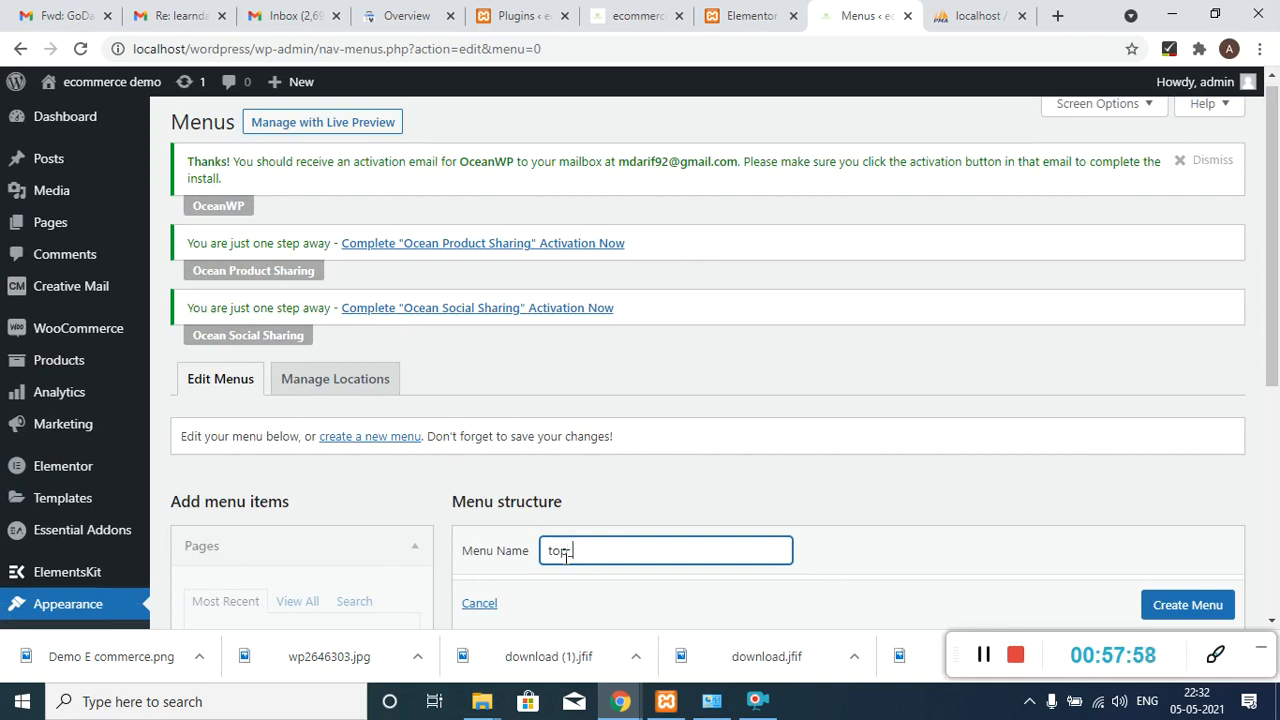
type("_menu")
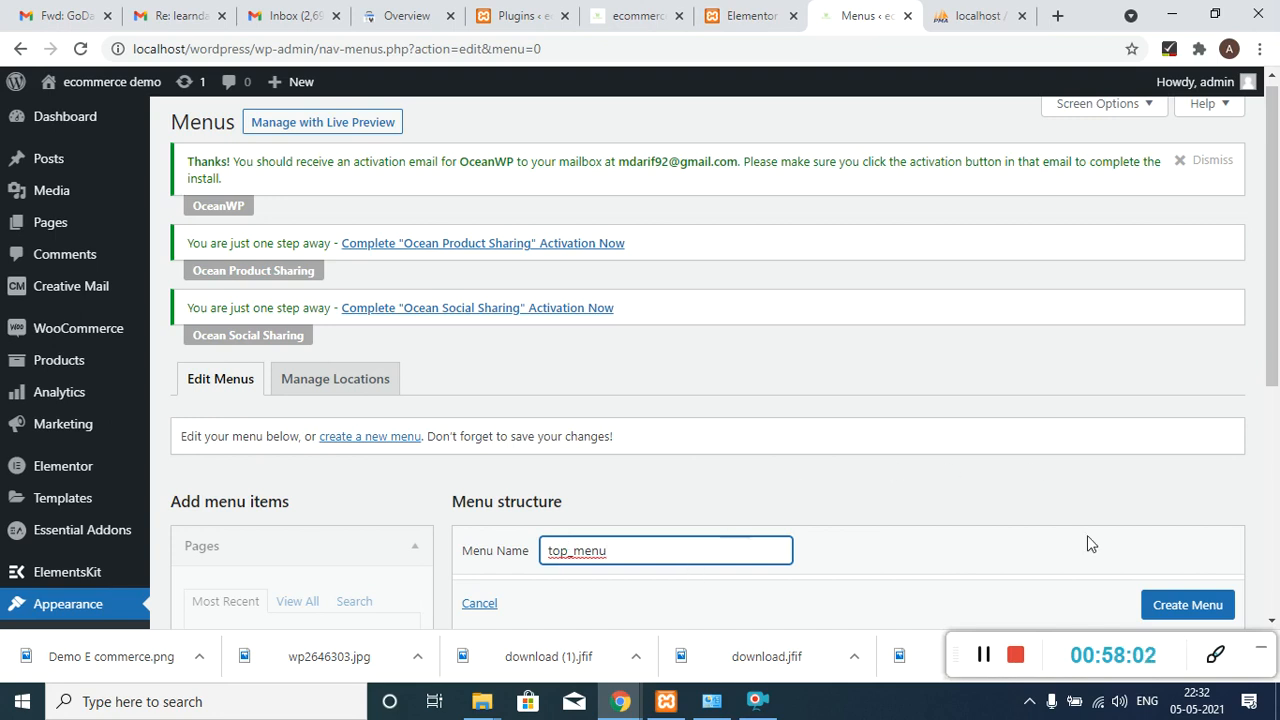
left_click(1187, 604)
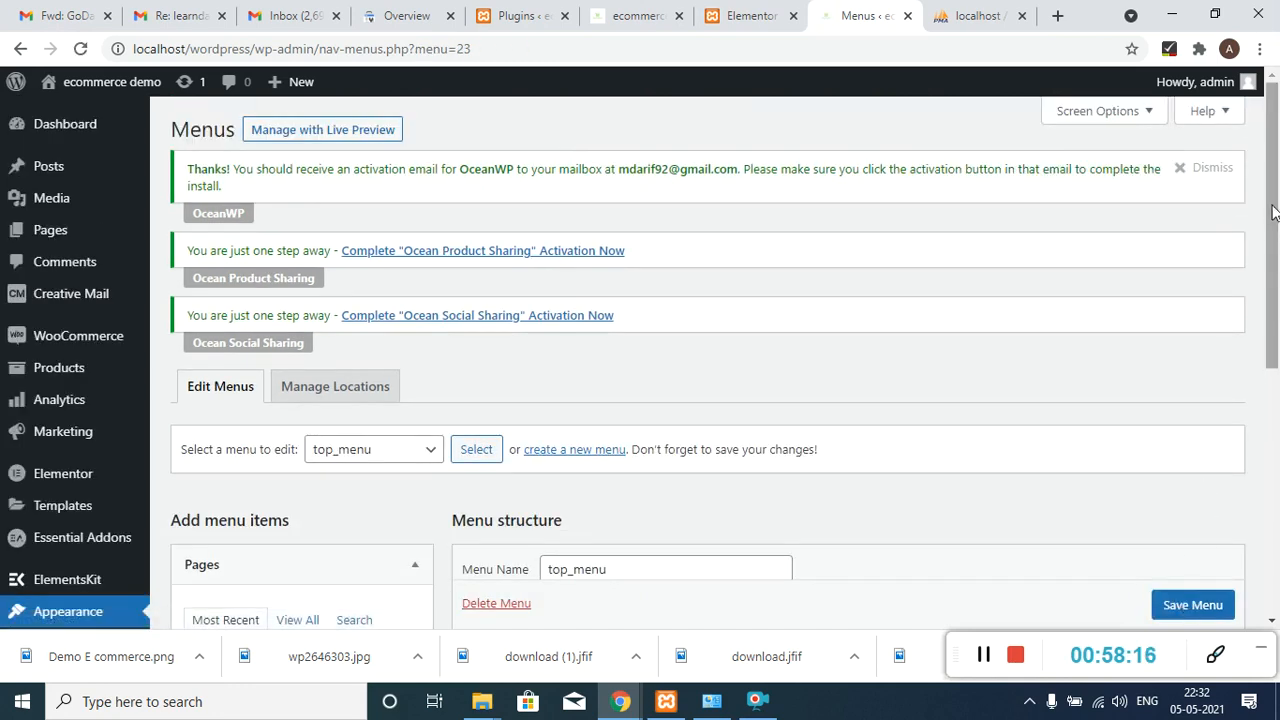
- Add the WooCommerce endpoints Orders and Account details to top_menu
scroll(1272, 210, "down", 3)
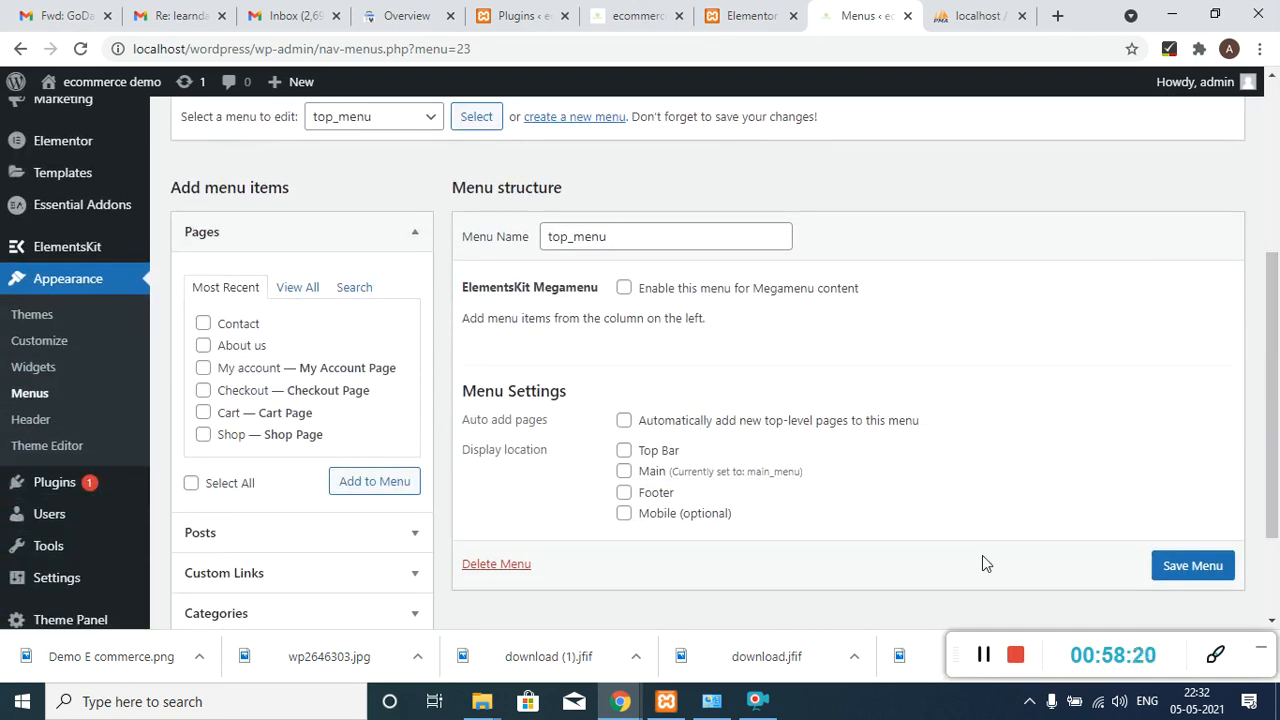
left_click(984, 655)
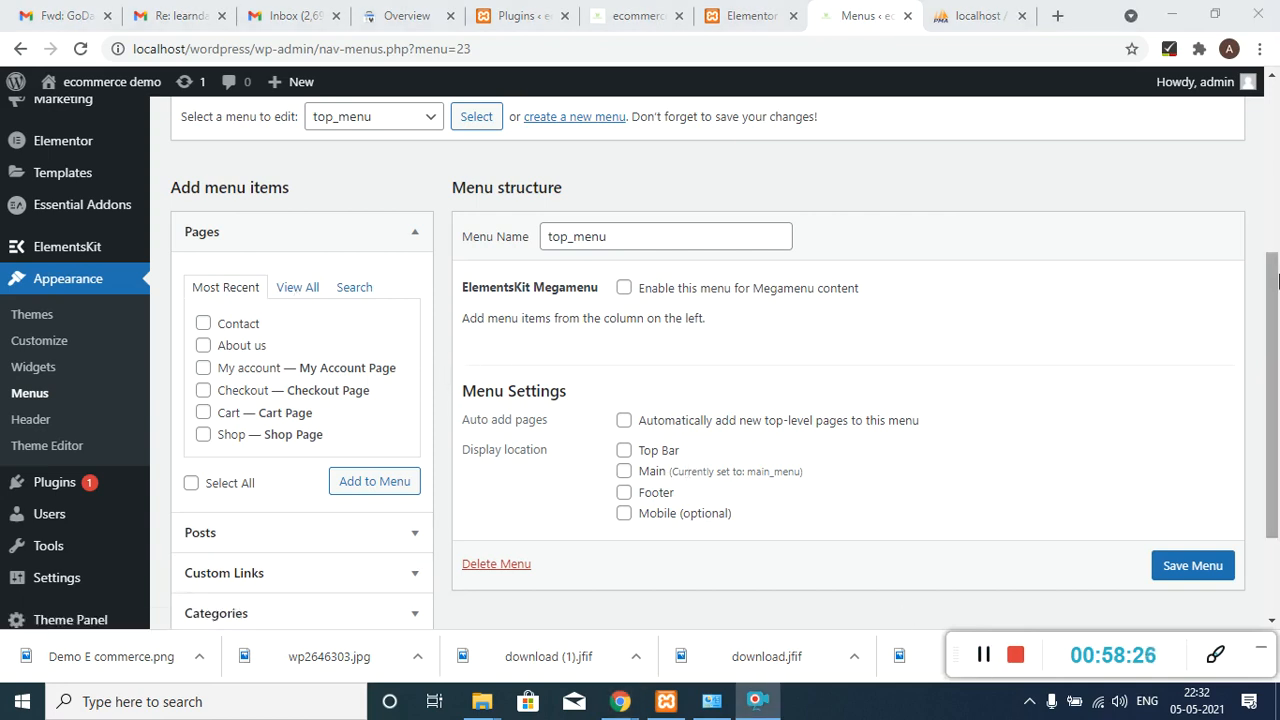
left_click(1275, 275)
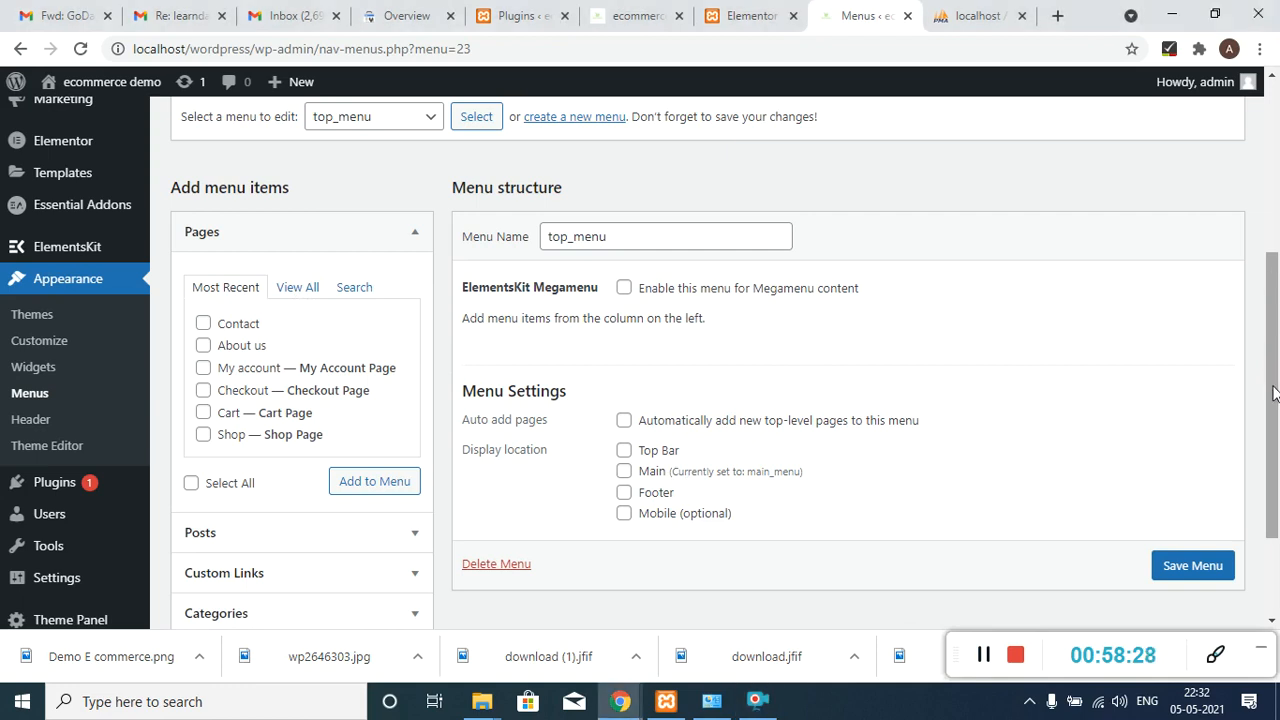
scroll(1275, 410, "down", 1)
scroll(1275, 412, "down", 1)
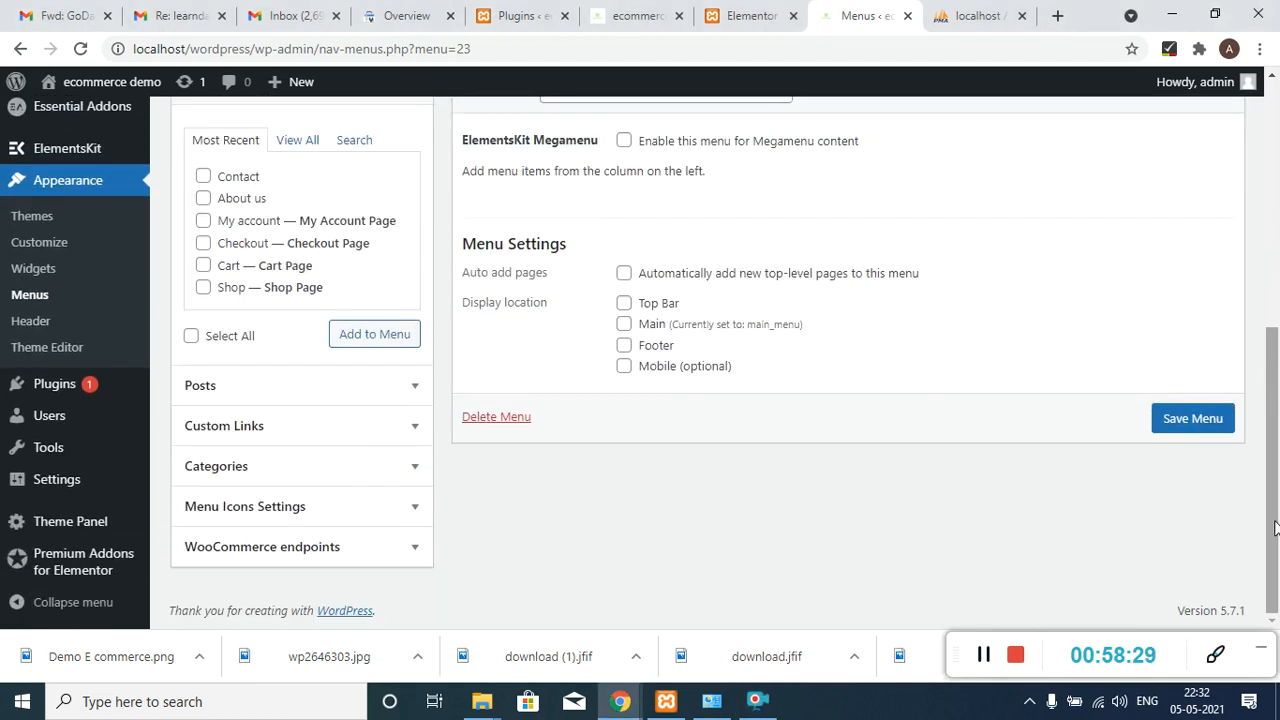
left_click(233, 548)
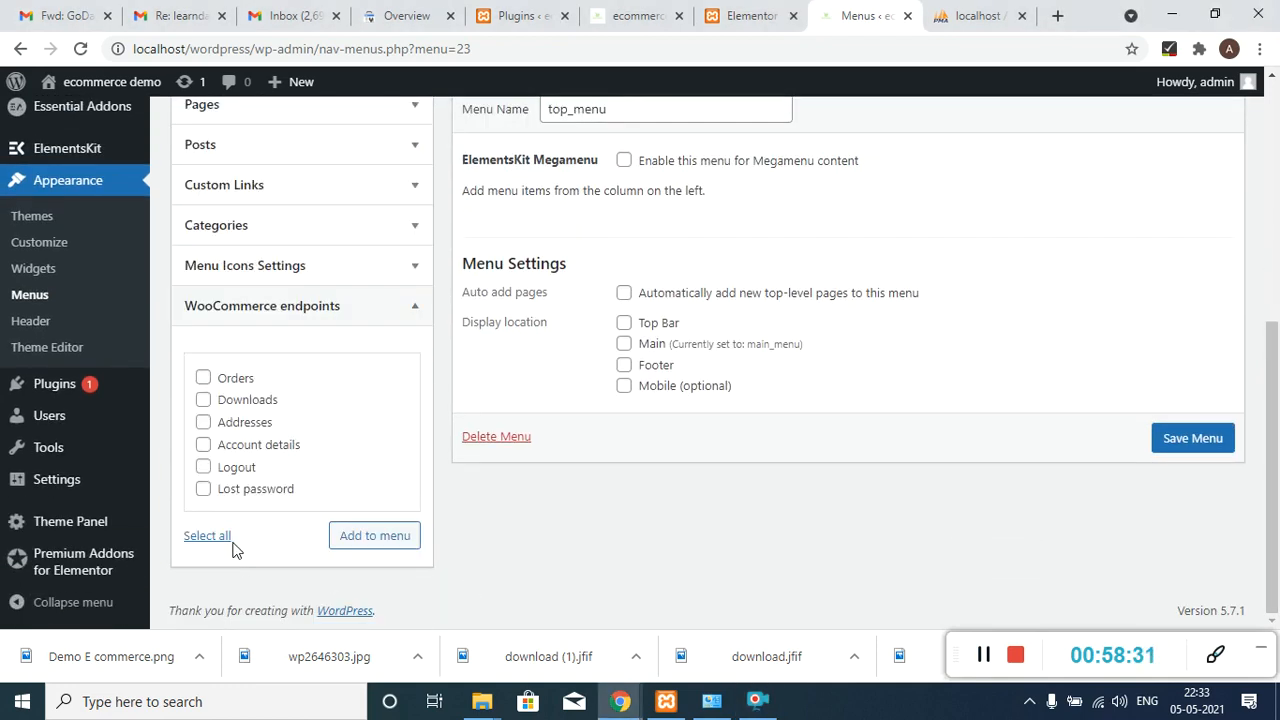
left_click(205, 380)
left_click(205, 456)
left_click(367, 540)
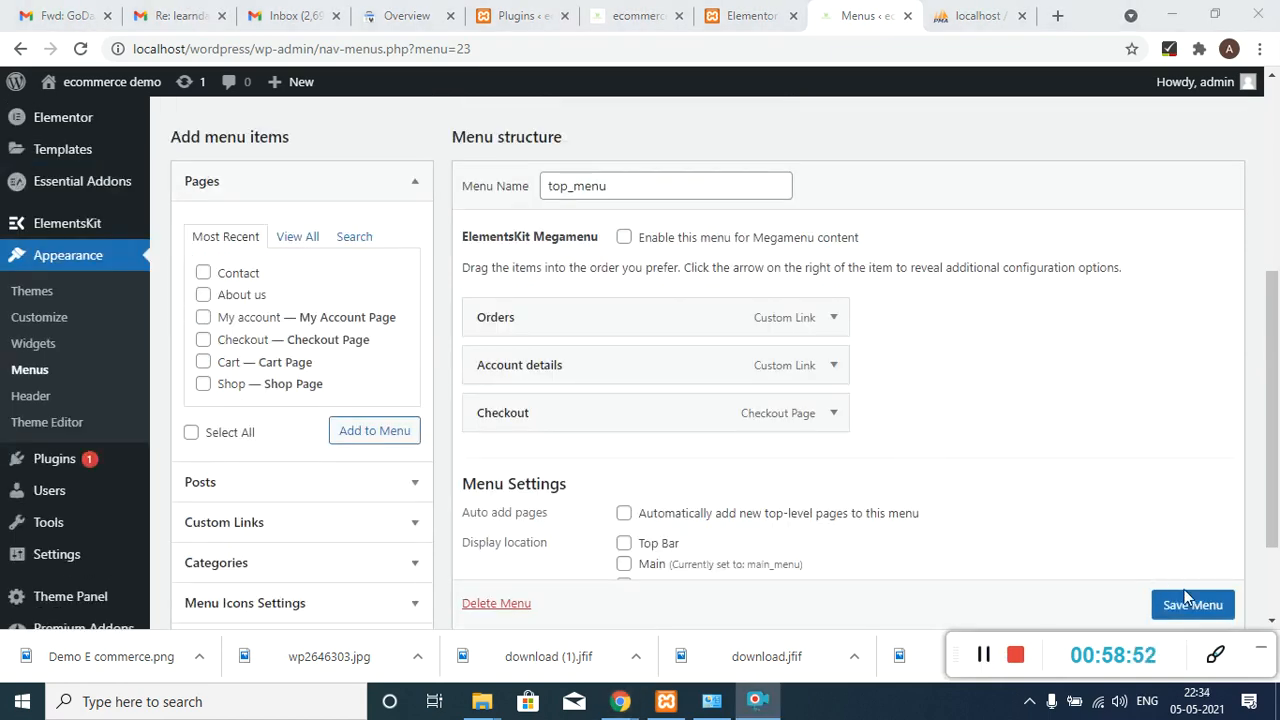
- Save top_menu with its Orders, Account details and Checkout items, and switch to the open store home page
left_click(1188, 606)
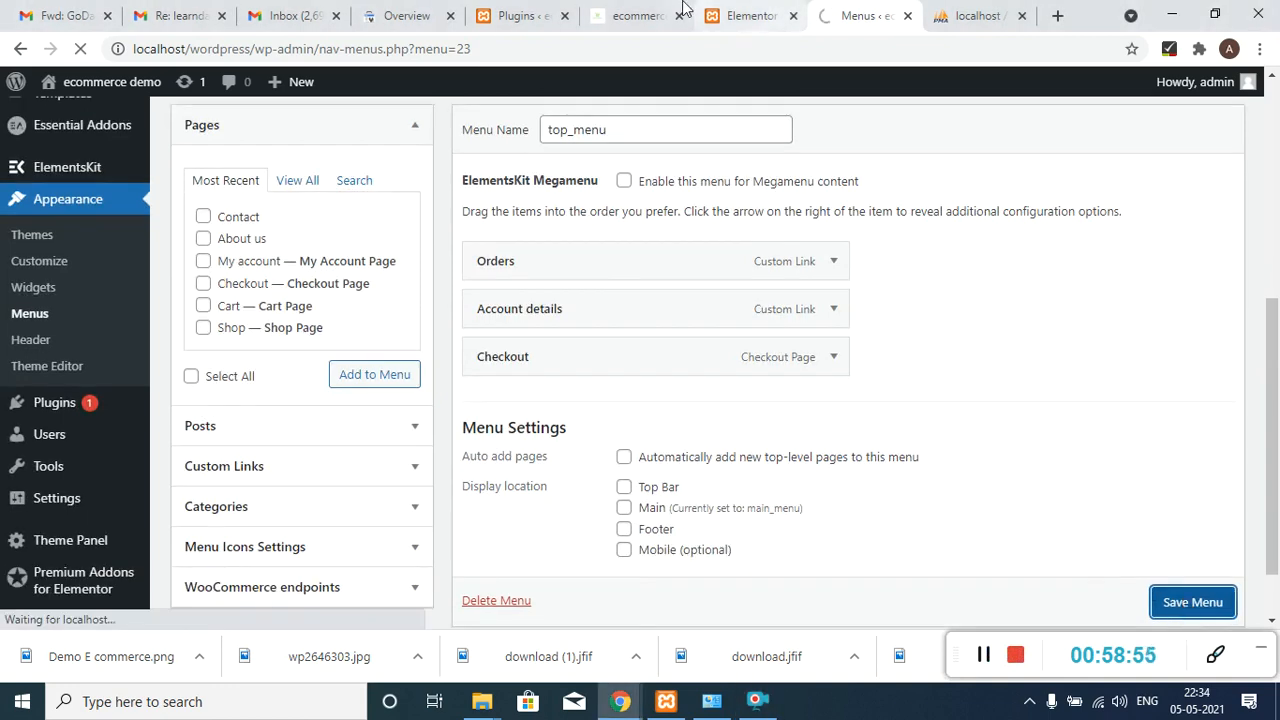
left_click(633, 8)
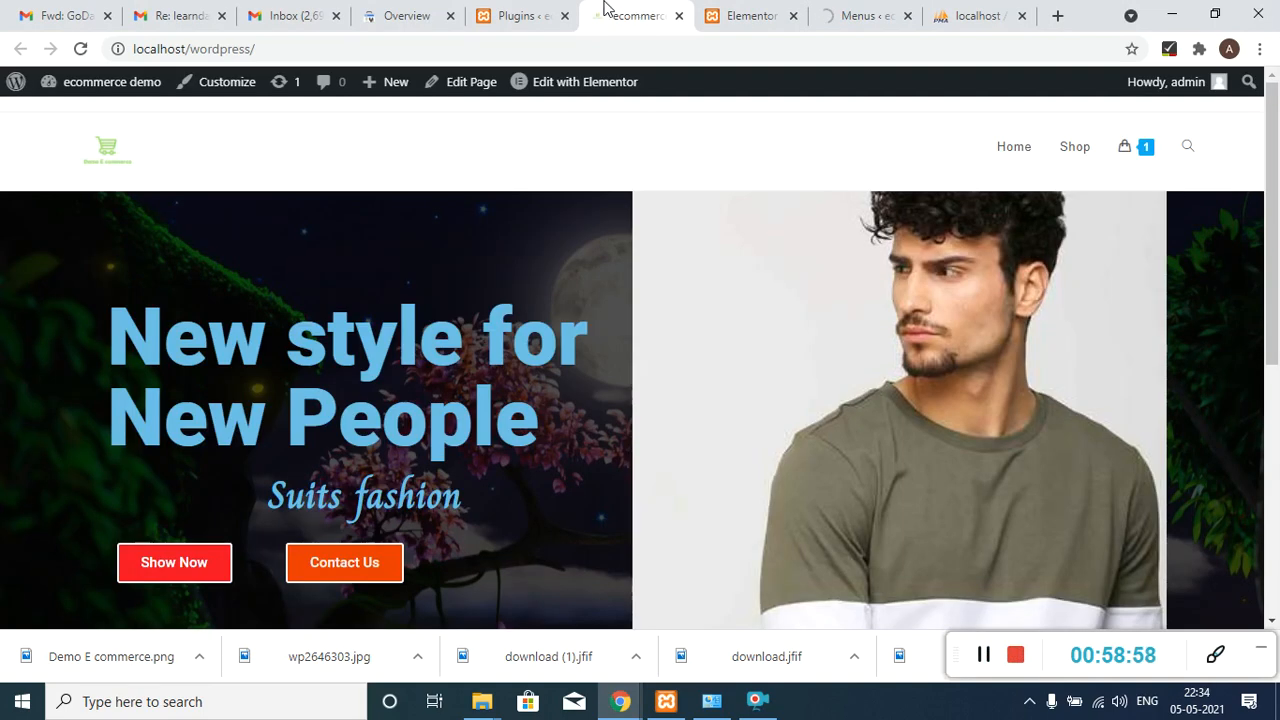
- Open the theme customizer in a new tab from the Plugins page and keep waiting until it loads
left_click(537, 8)
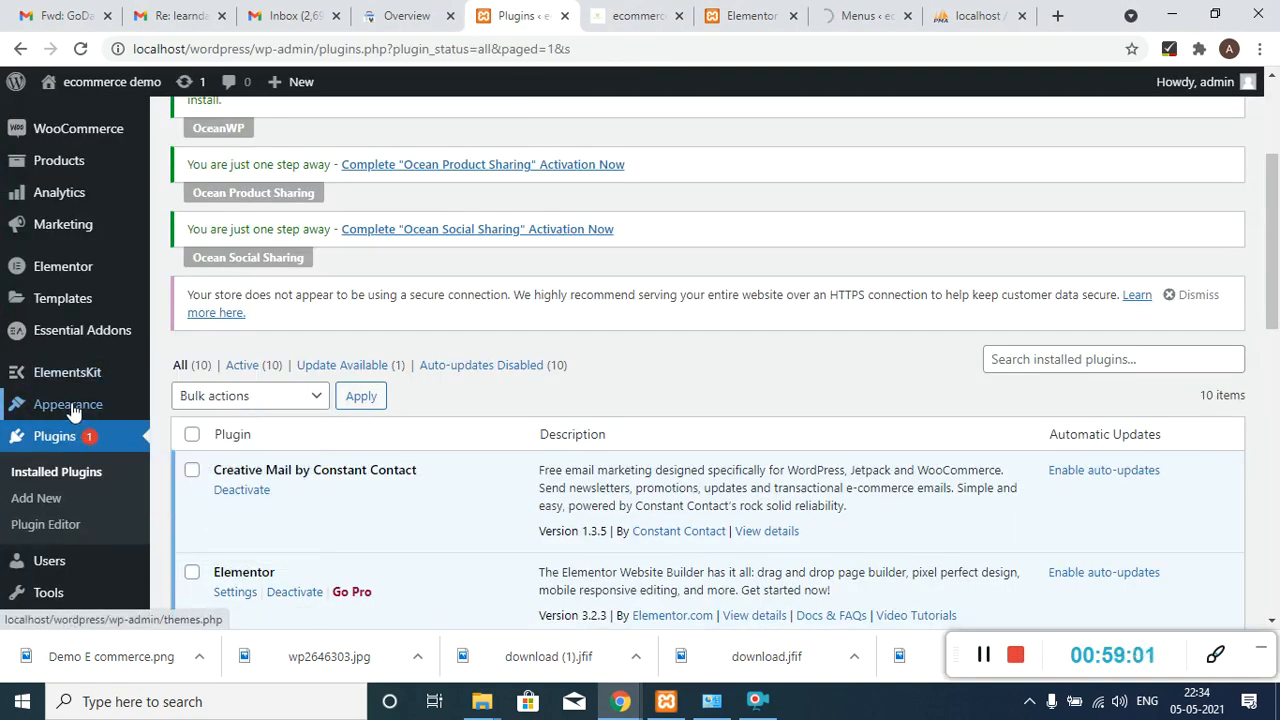
mouse_move(75, 410)
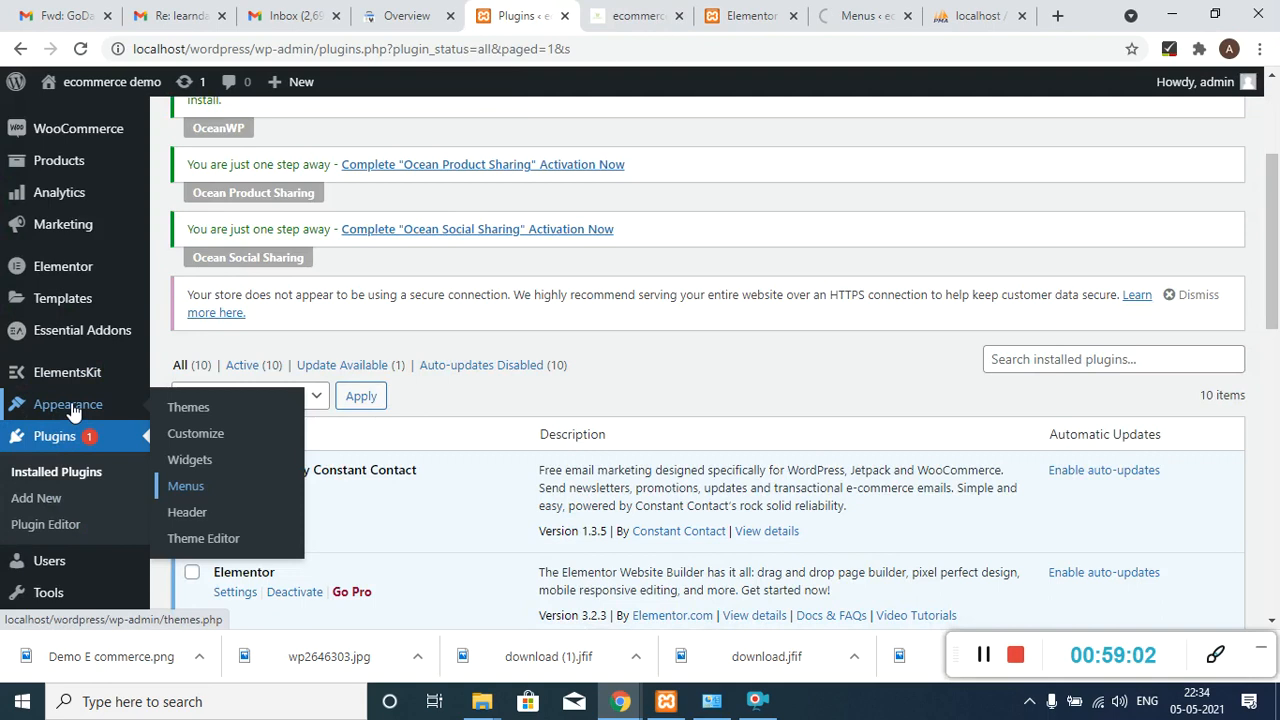
middle_click(191, 437)
left_click(533, 9)
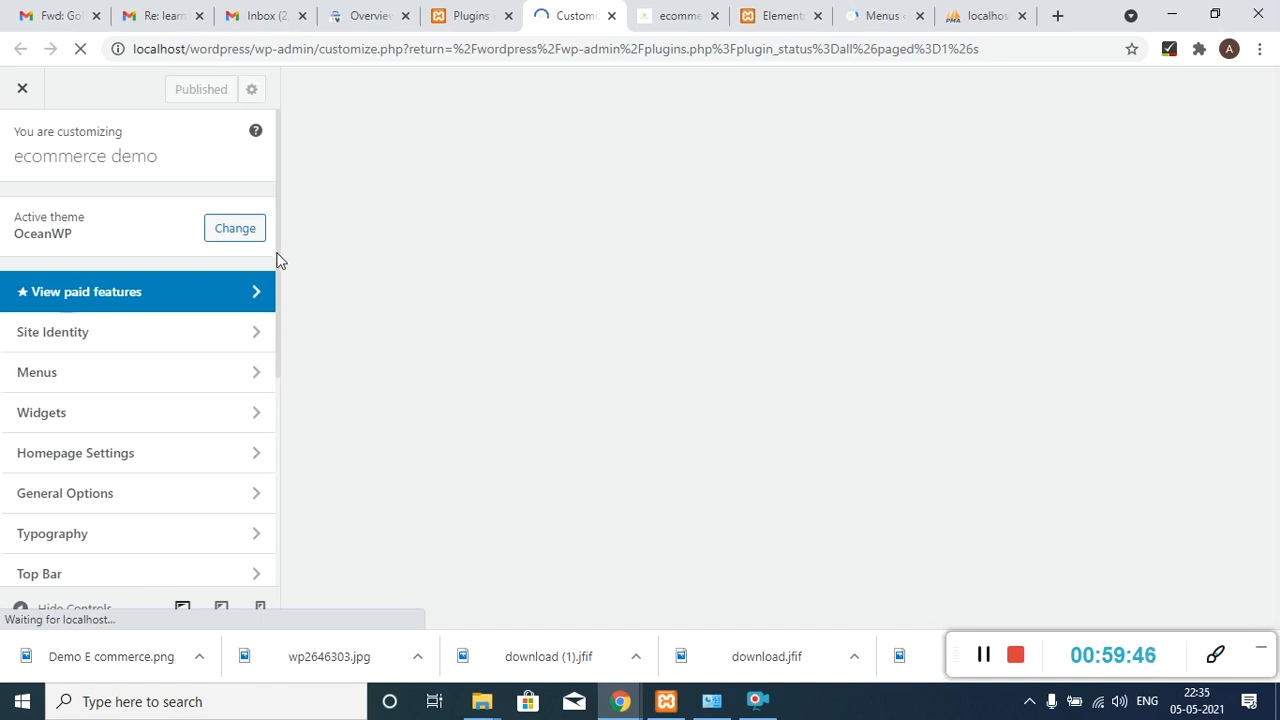
left_click(872, 8)
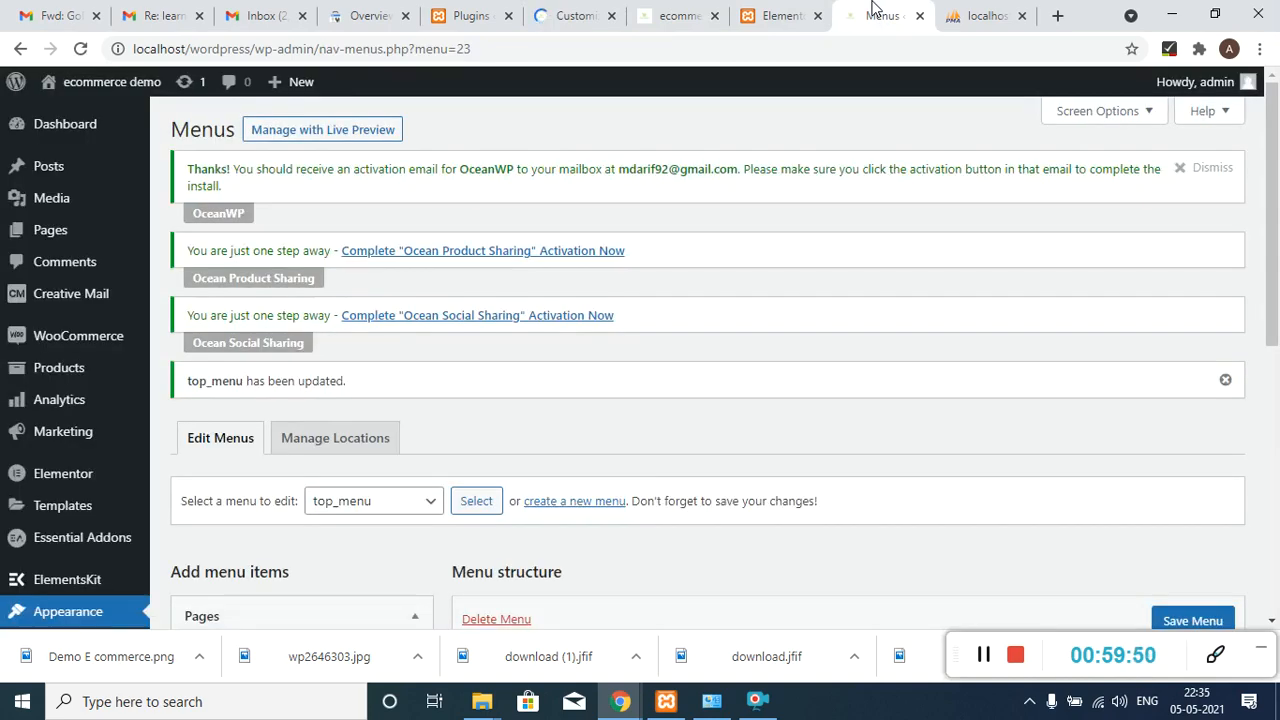
left_click(576, 14)
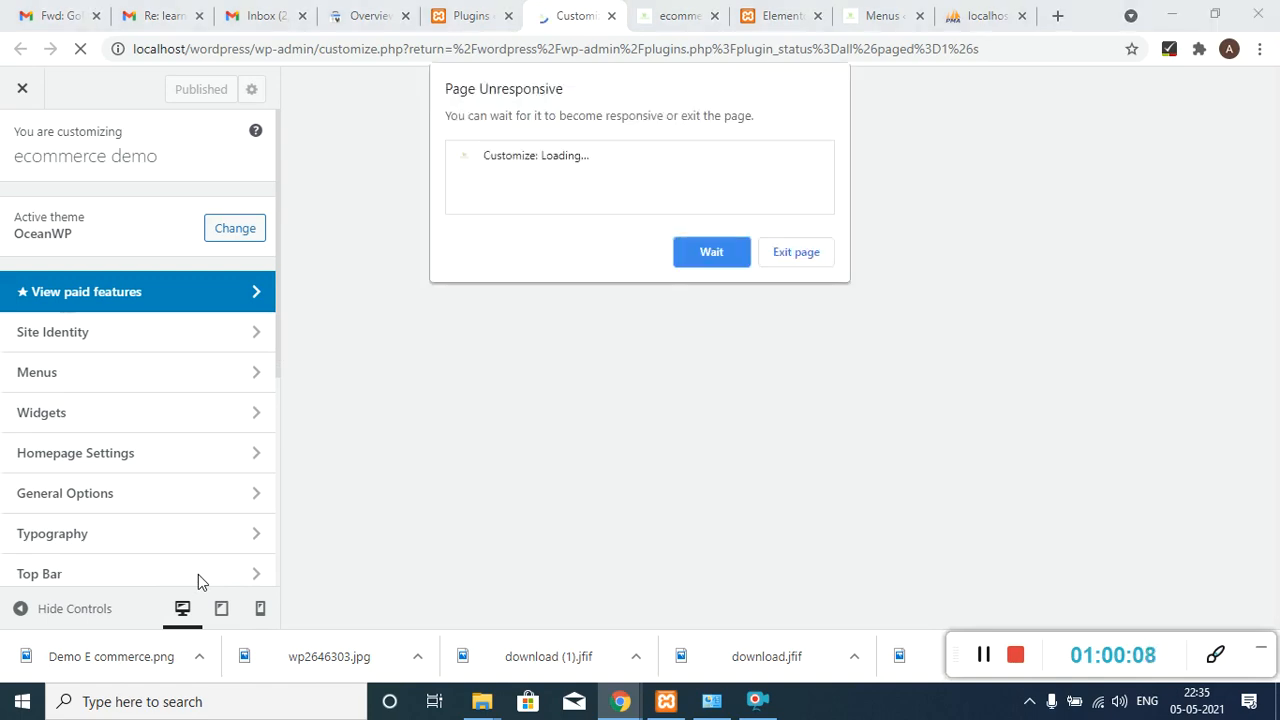
left_click(714, 245)
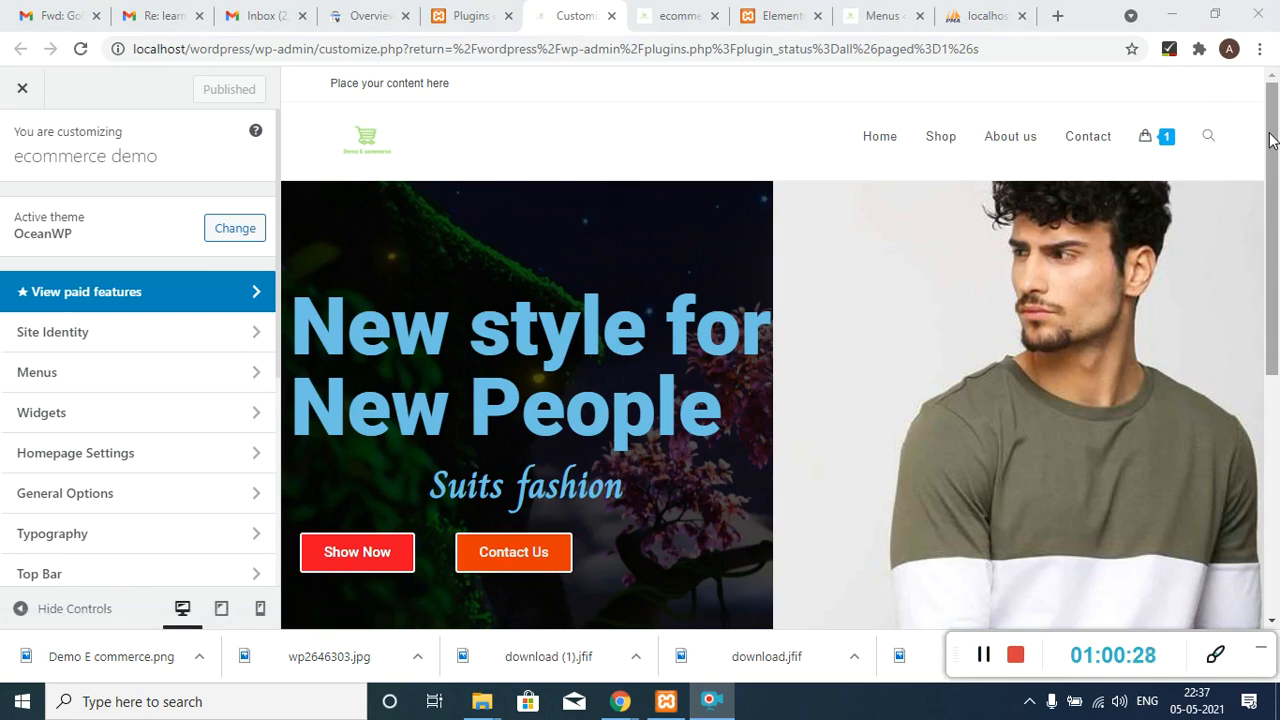
- Enable the full-width option in the general settings of the customizer's Top Bar section
mouse_move(1270, 133)
left_mouse_down()
mouse_move(1272, 263)
mouse_move(1269, 140)
left_mouse_up()
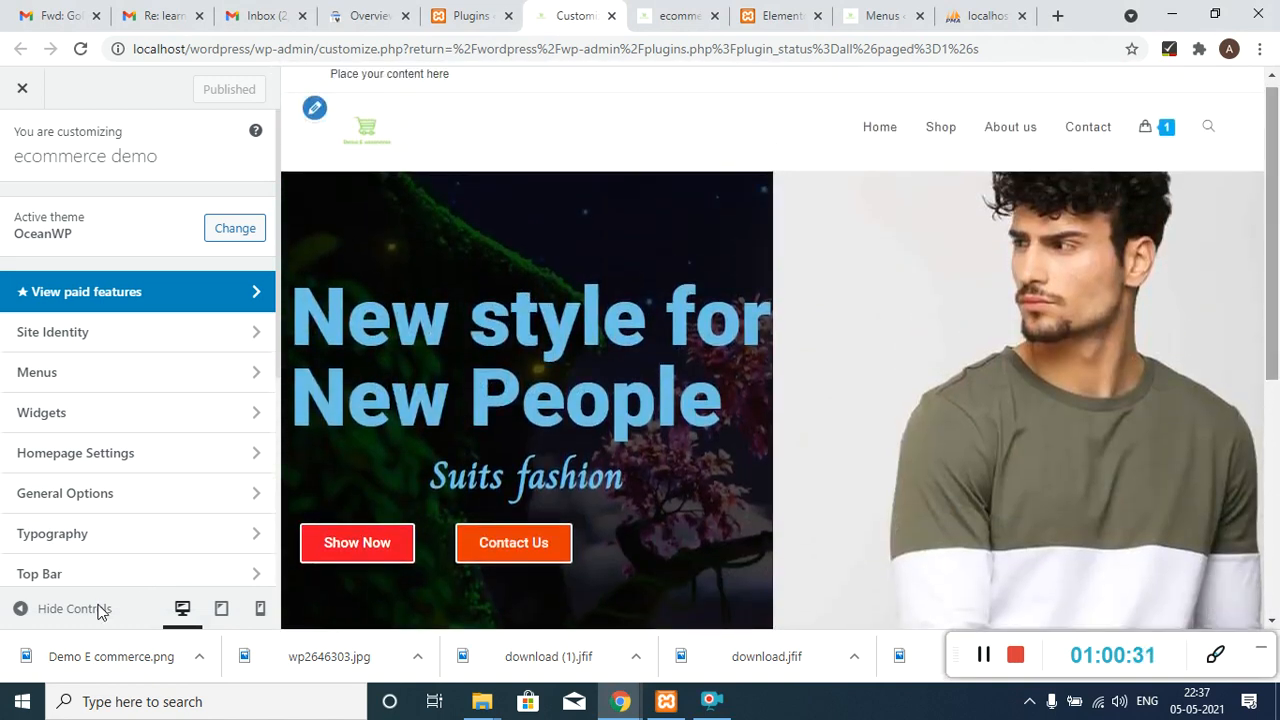
left_click(37, 576)
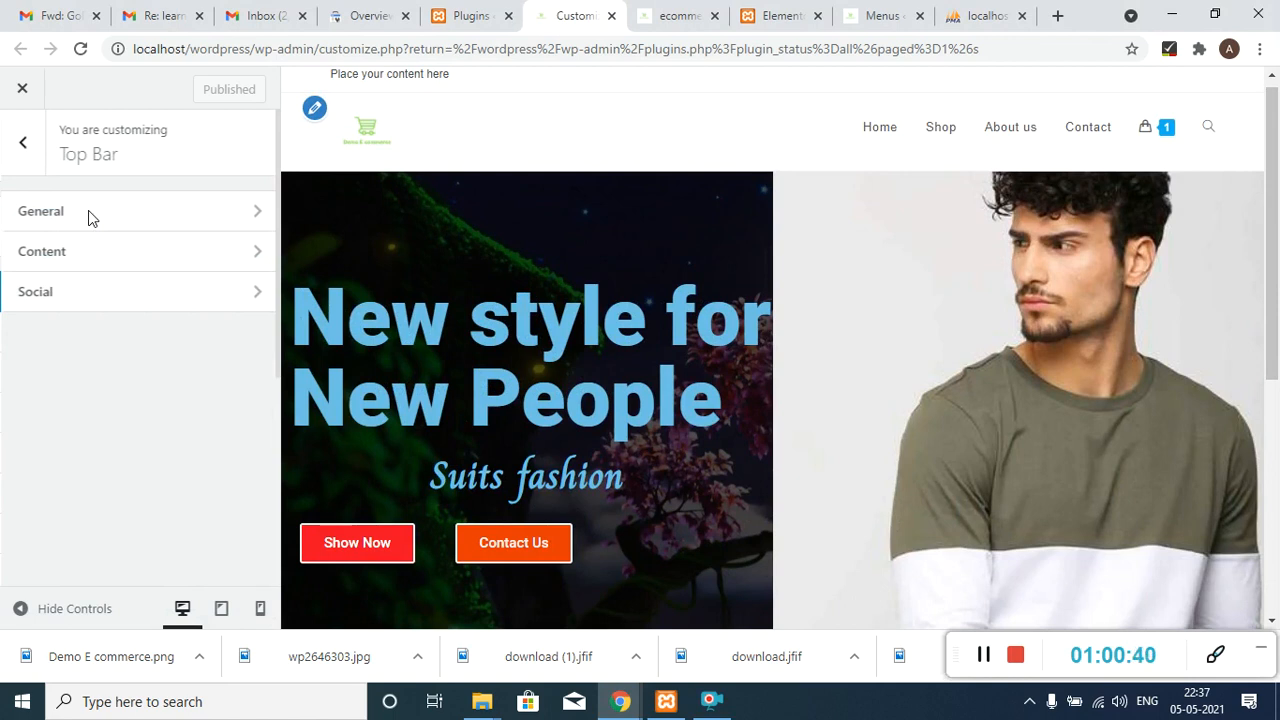
left_click(88, 211)
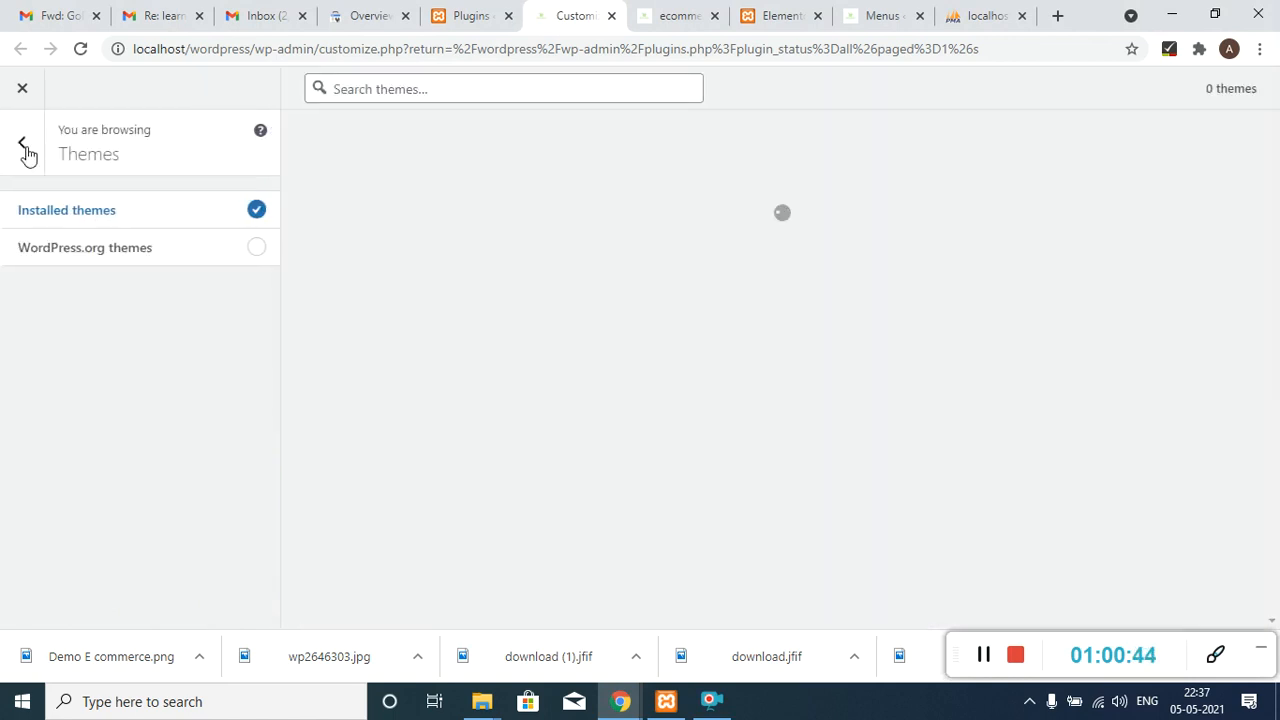
left_click(24, 145)
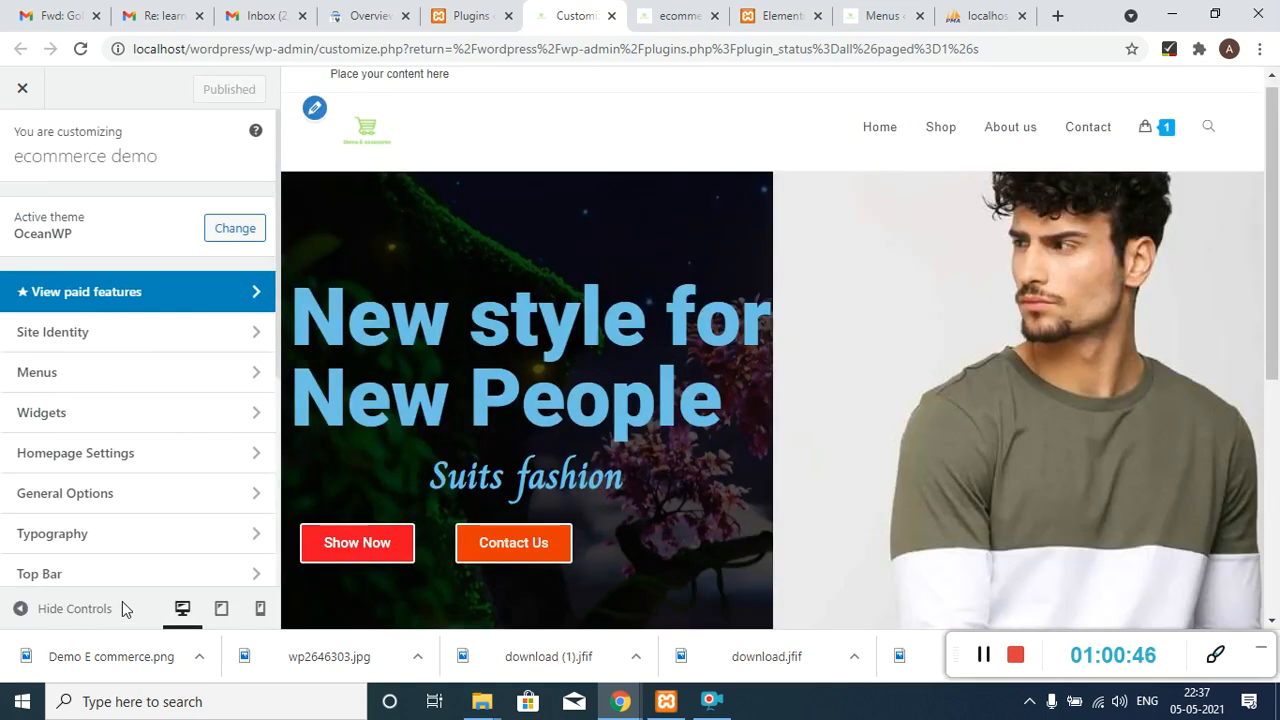
left_click(55, 577)
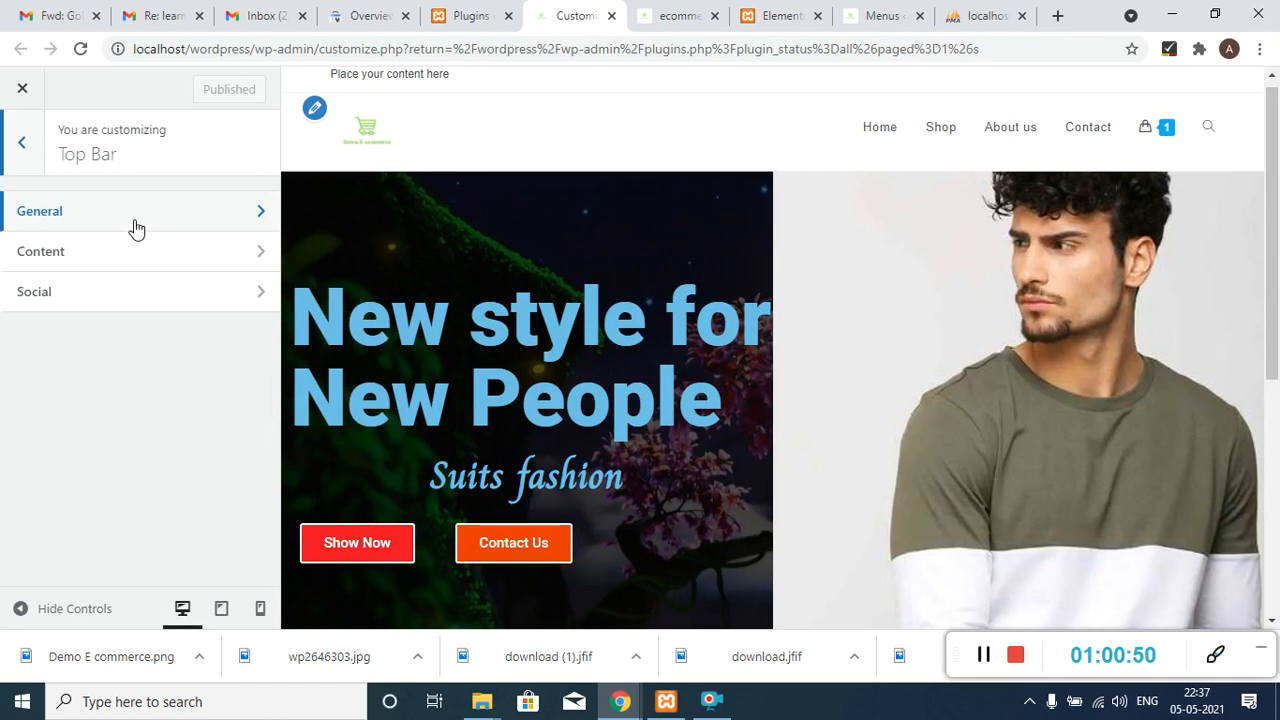
left_click(134, 224)
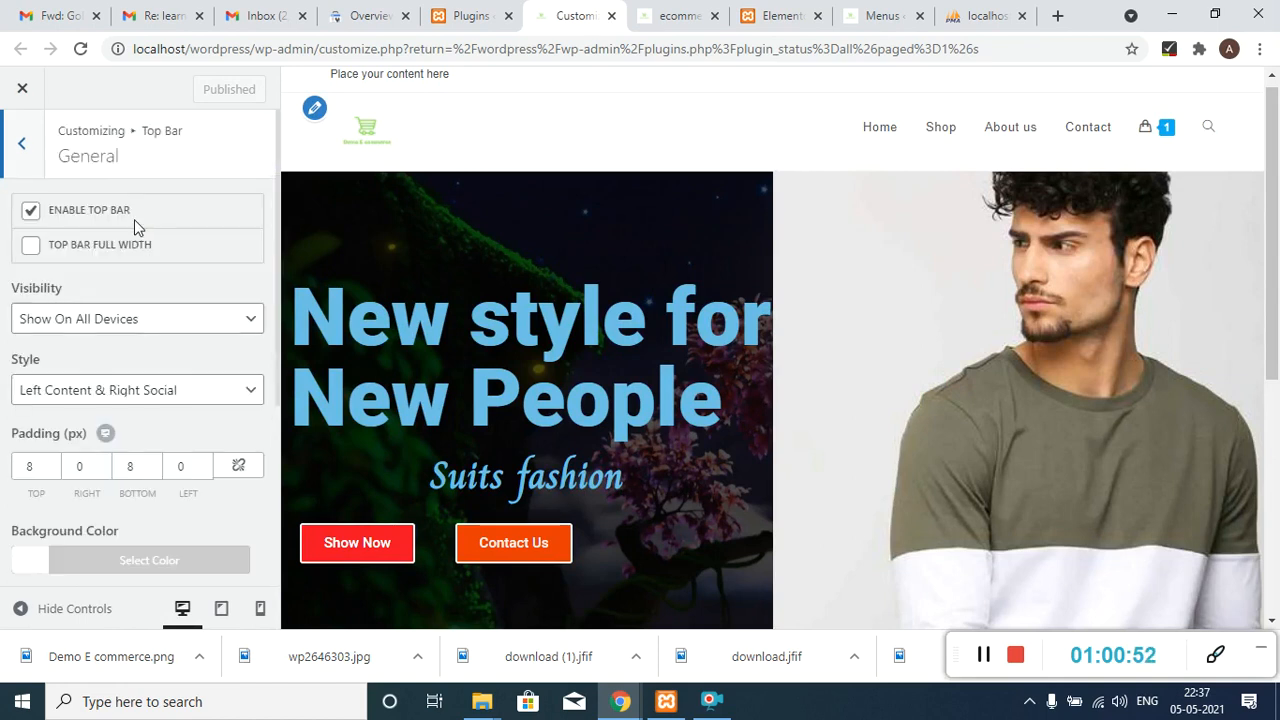
left_click(32, 250)
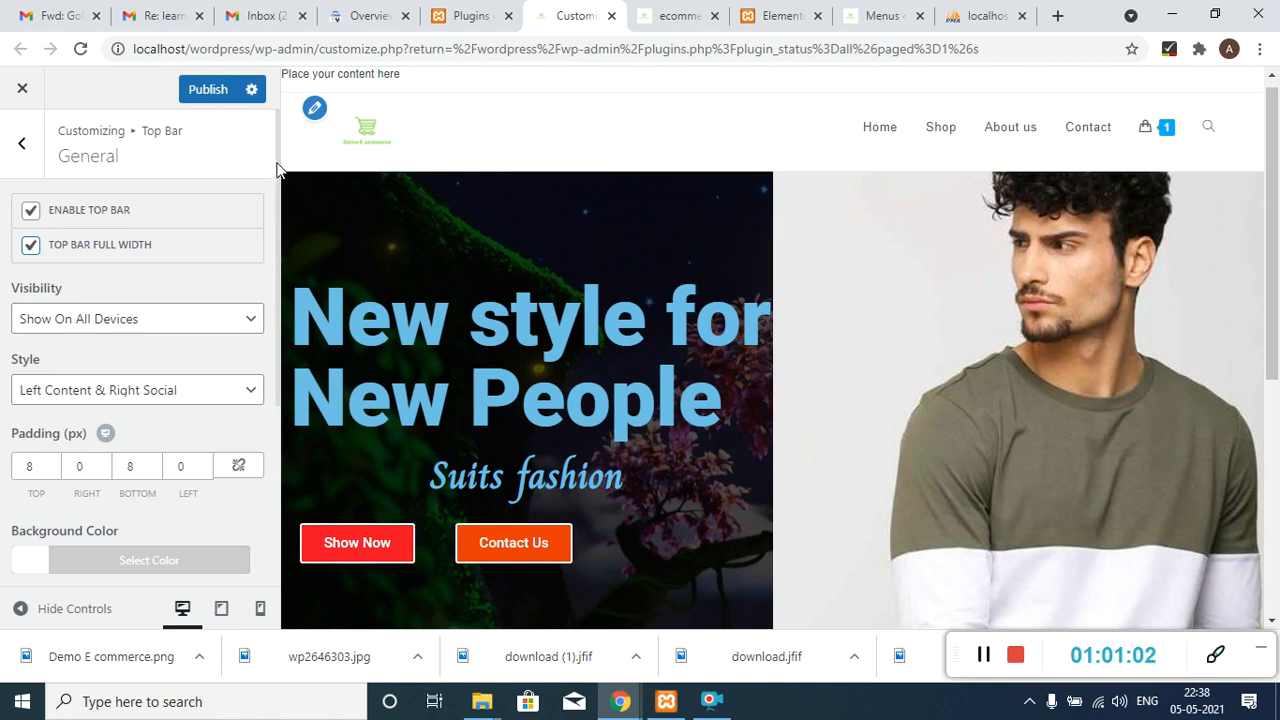
- Review the other general top bar settings, including visibility, style, padding and colors, and return to the Top Bar section
left_click_drag(277, 168, 282, 308)
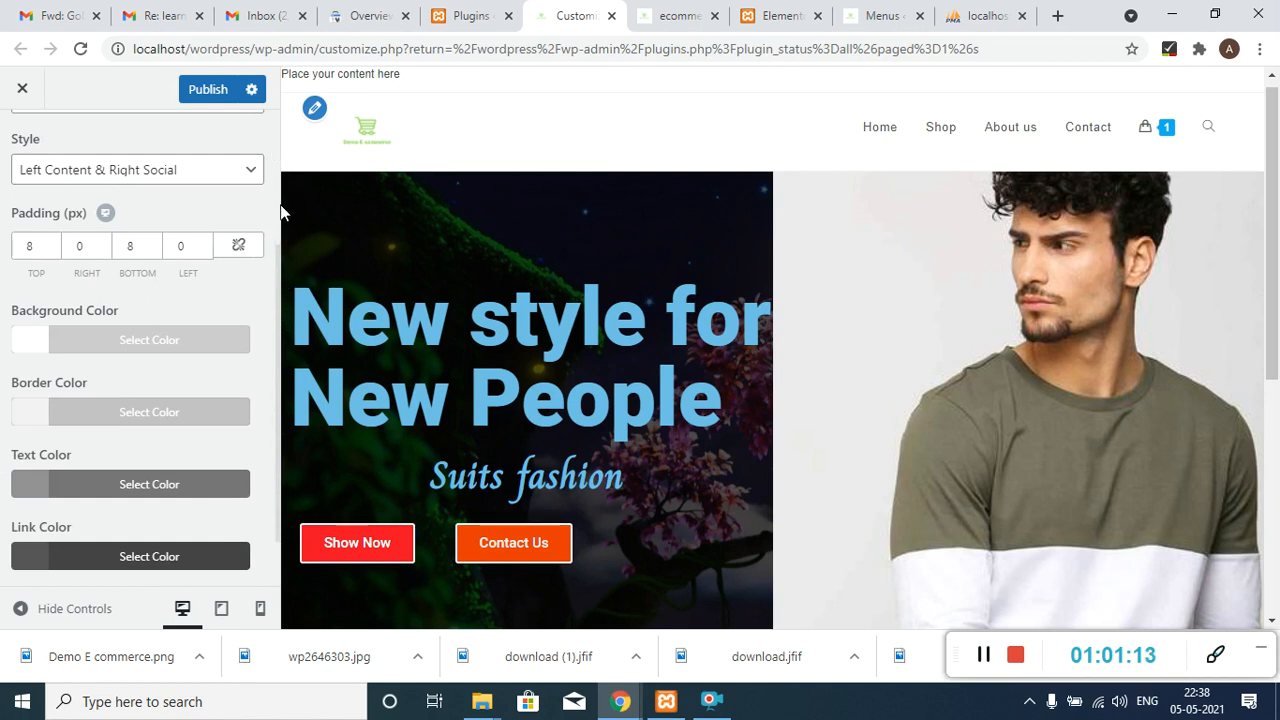
key("ctrl+a")
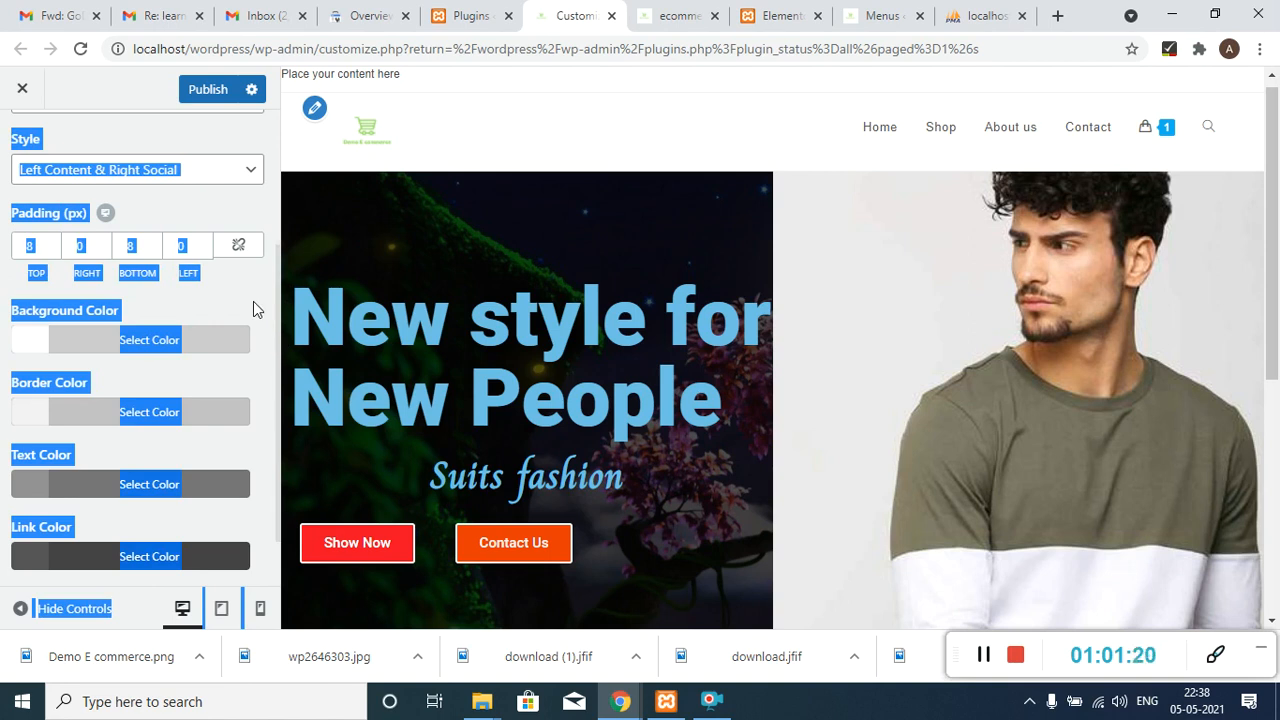
left_click(253, 302)
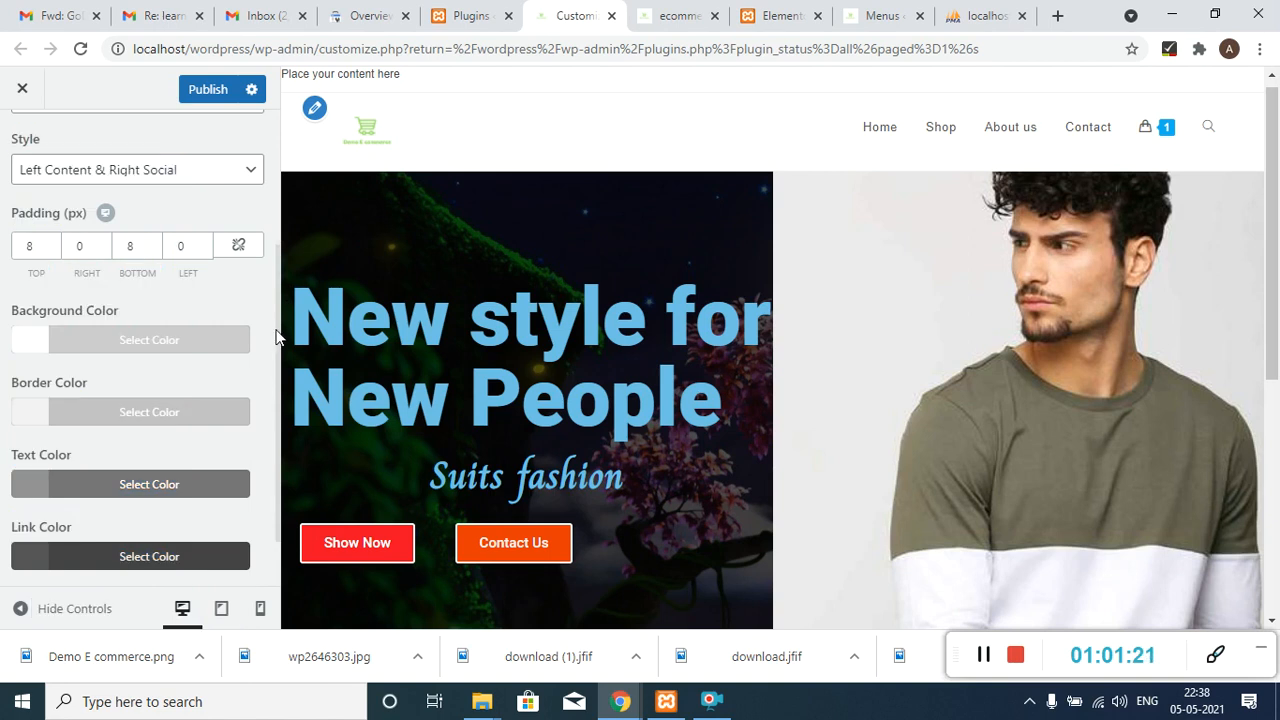
scroll(277, 268, "up", 1)
scroll(277, 268, "up", 2)
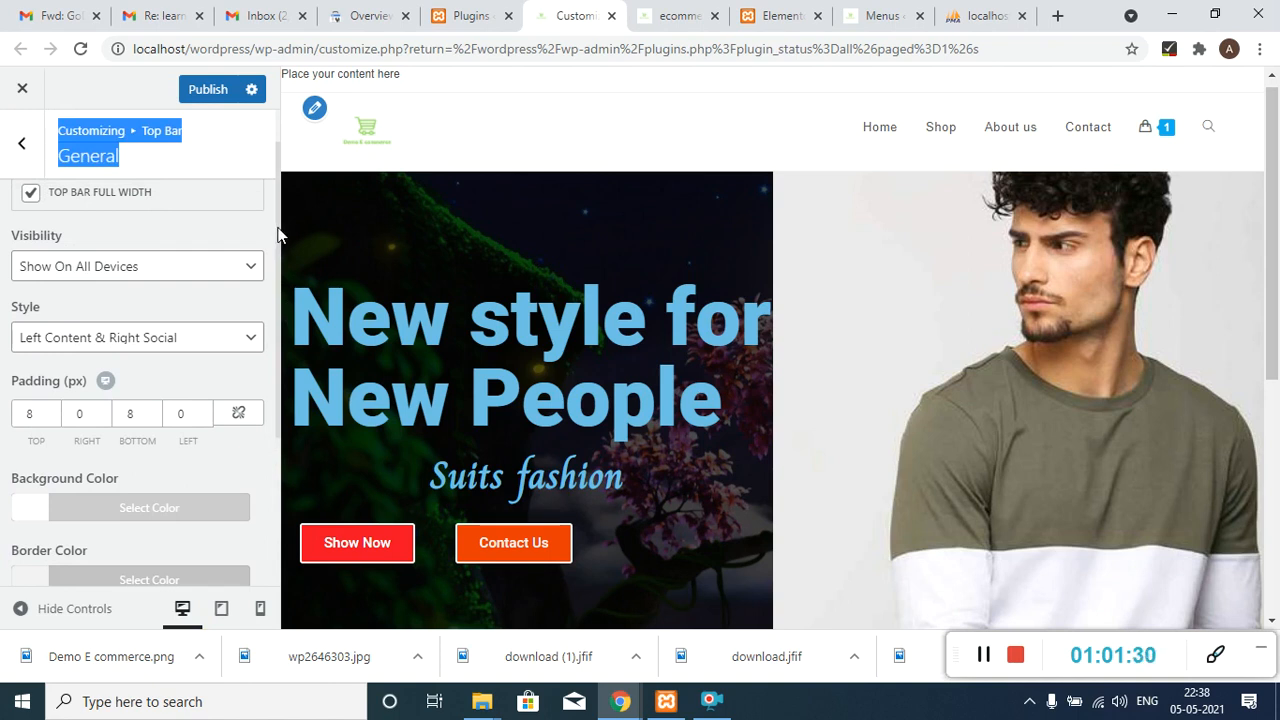
left_click(279, 193)
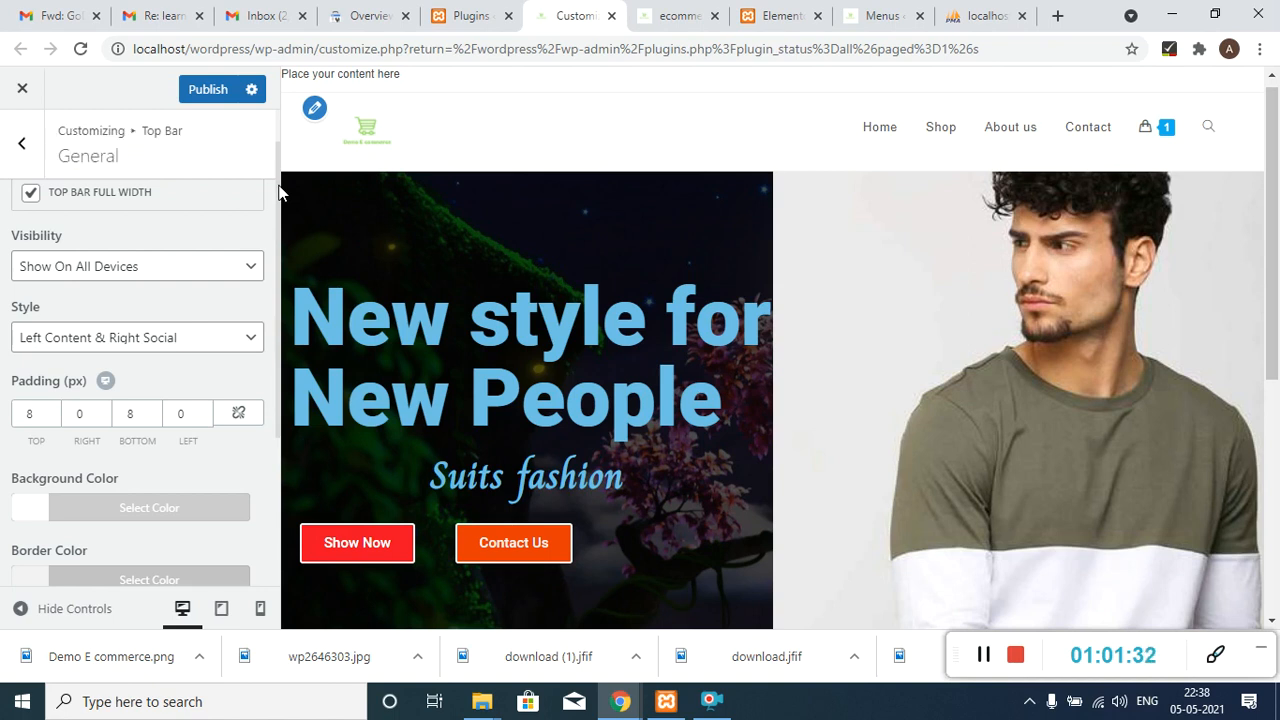
left_click(228, 237)
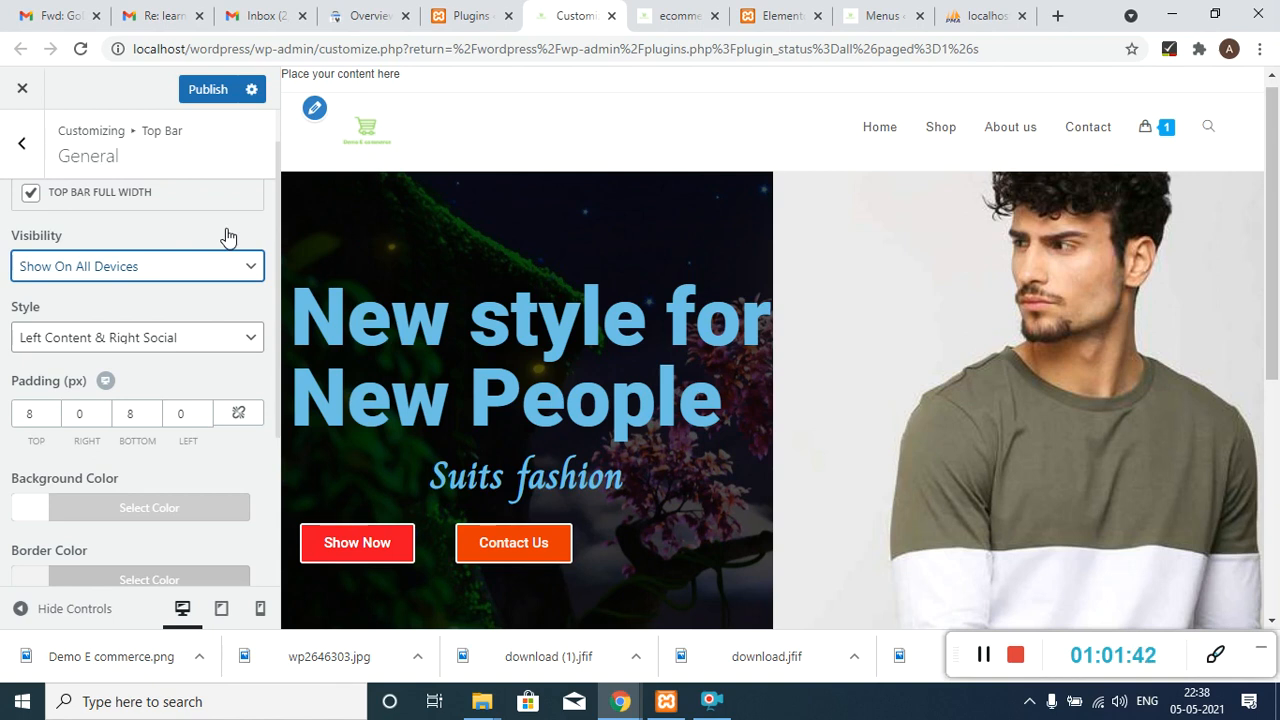
left_click(20, 146)
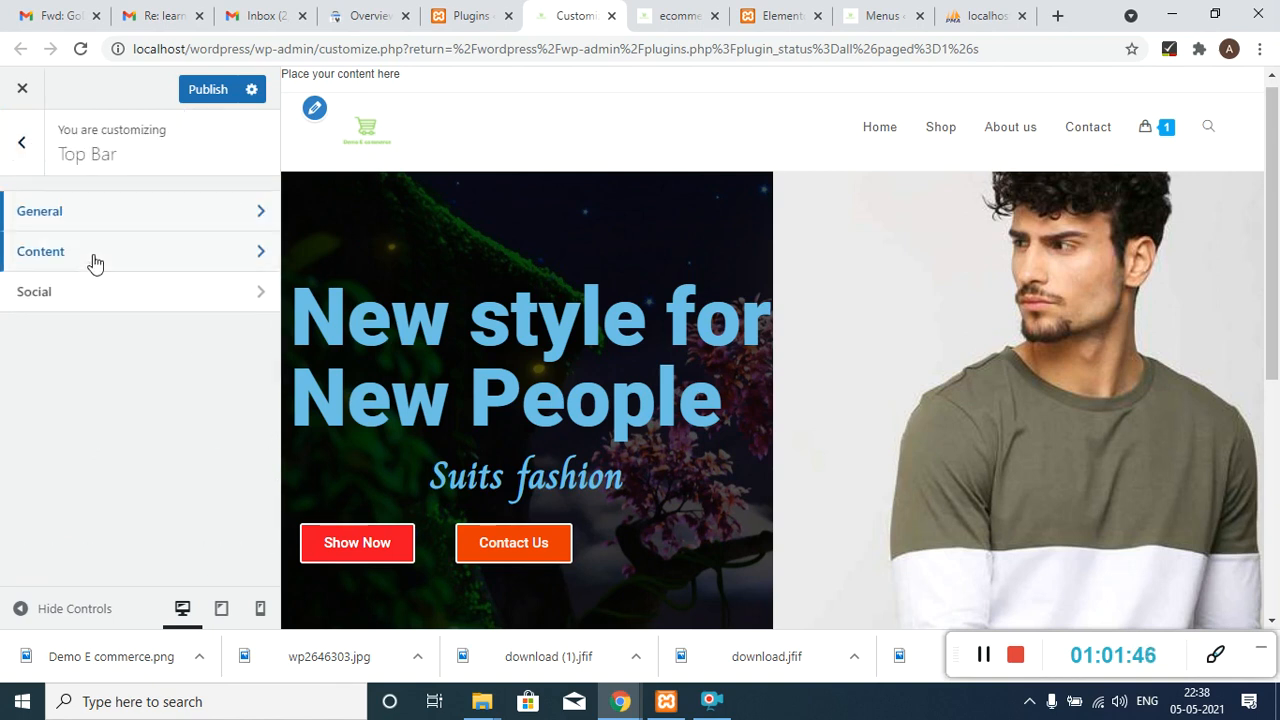
- Check the template choices in the top bar's content settings and return to the Top Bar section
left_click(94, 262)
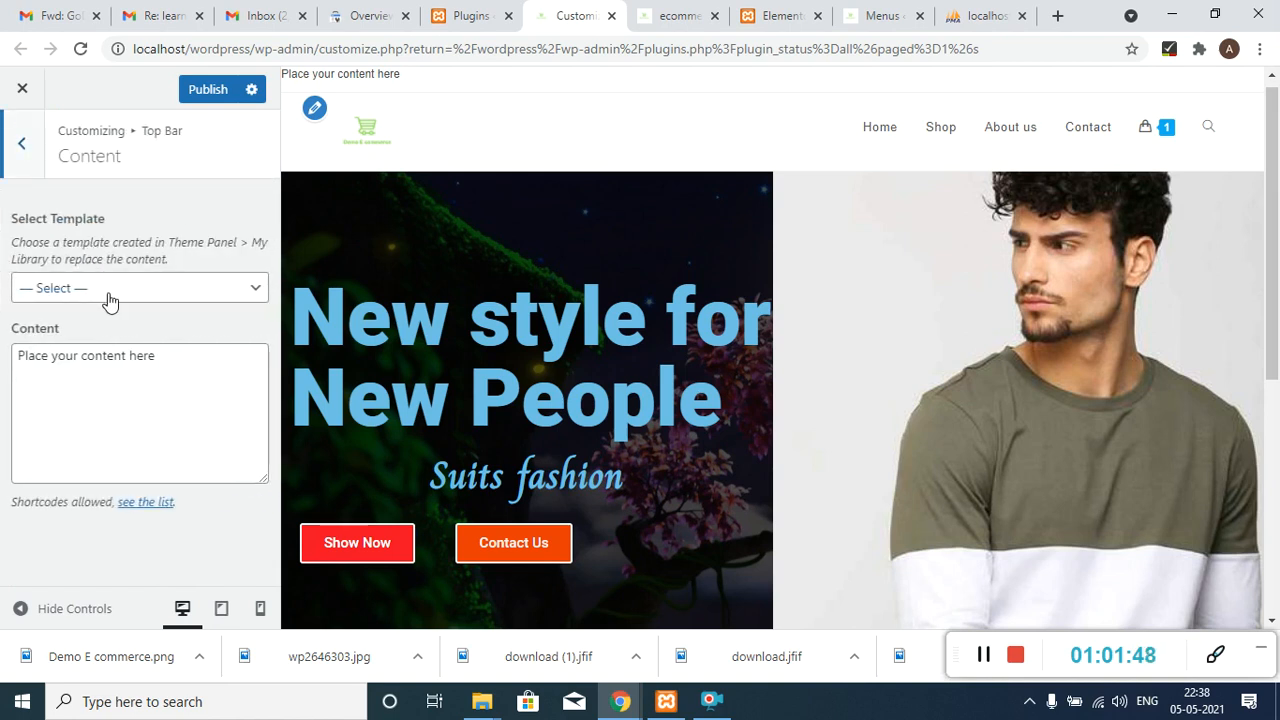
left_click(110, 297)
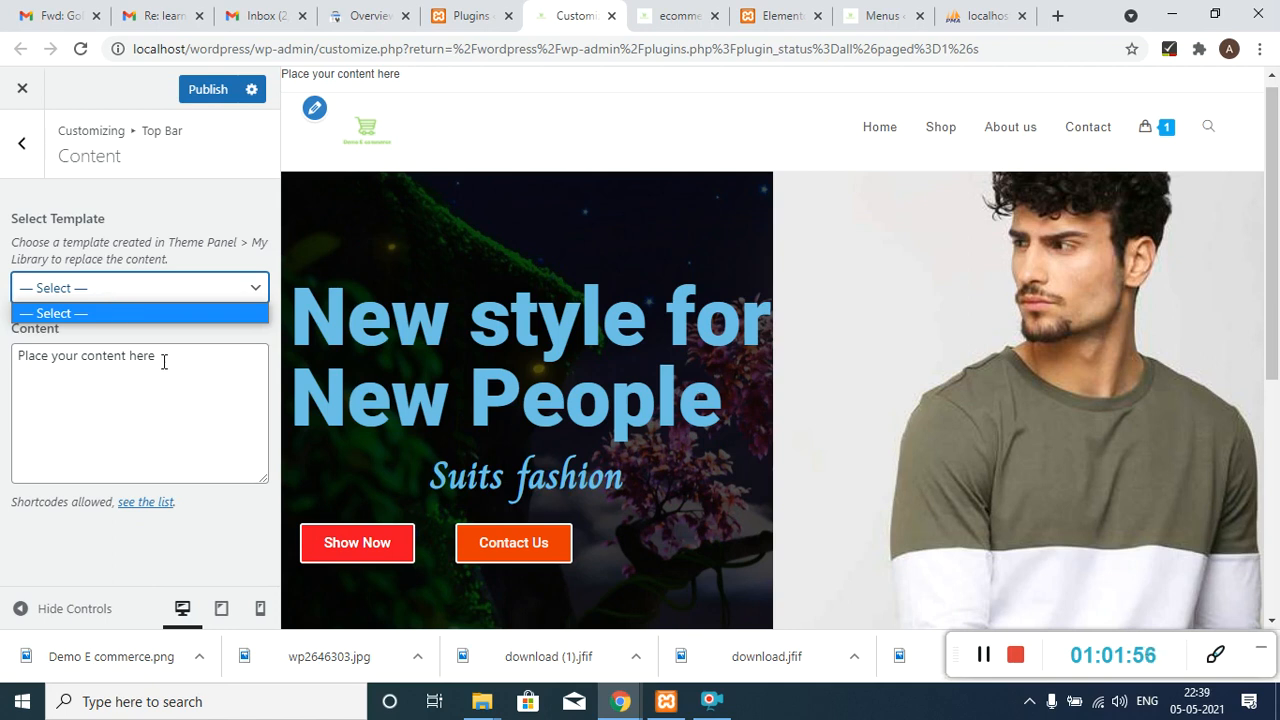
left_click(23, 152)
left_click(23, 152)
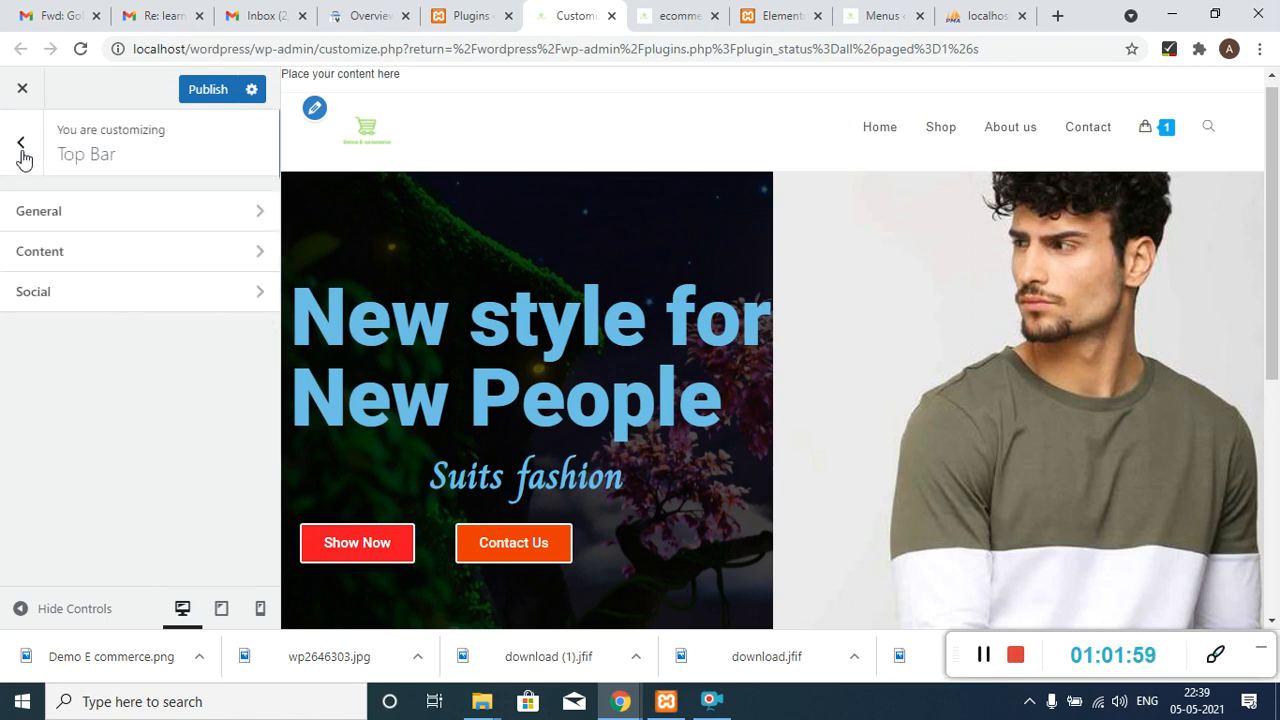
- Set the top bar's Facebook, Instagram and Twitter social links to the placeholder "#" and return to the Top Bar section
left_click(91, 304)
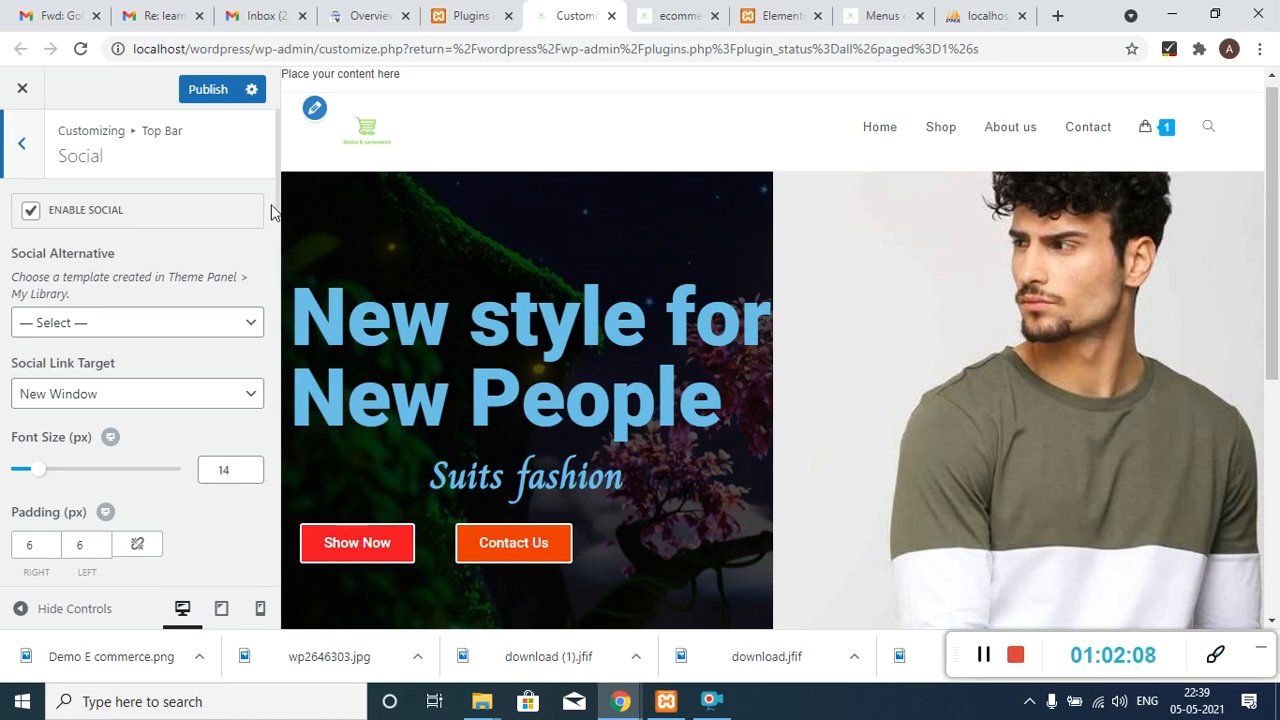
left_click_drag(276, 201, 279, 323)
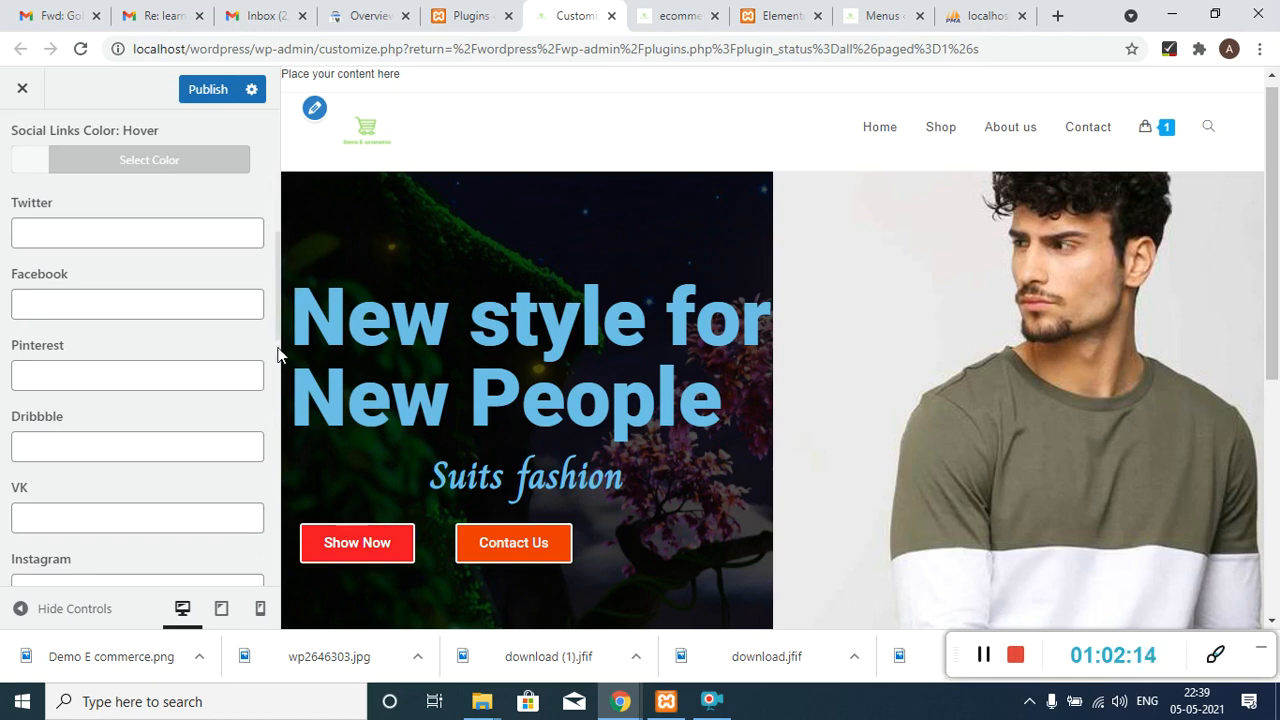
left_click(90, 302)
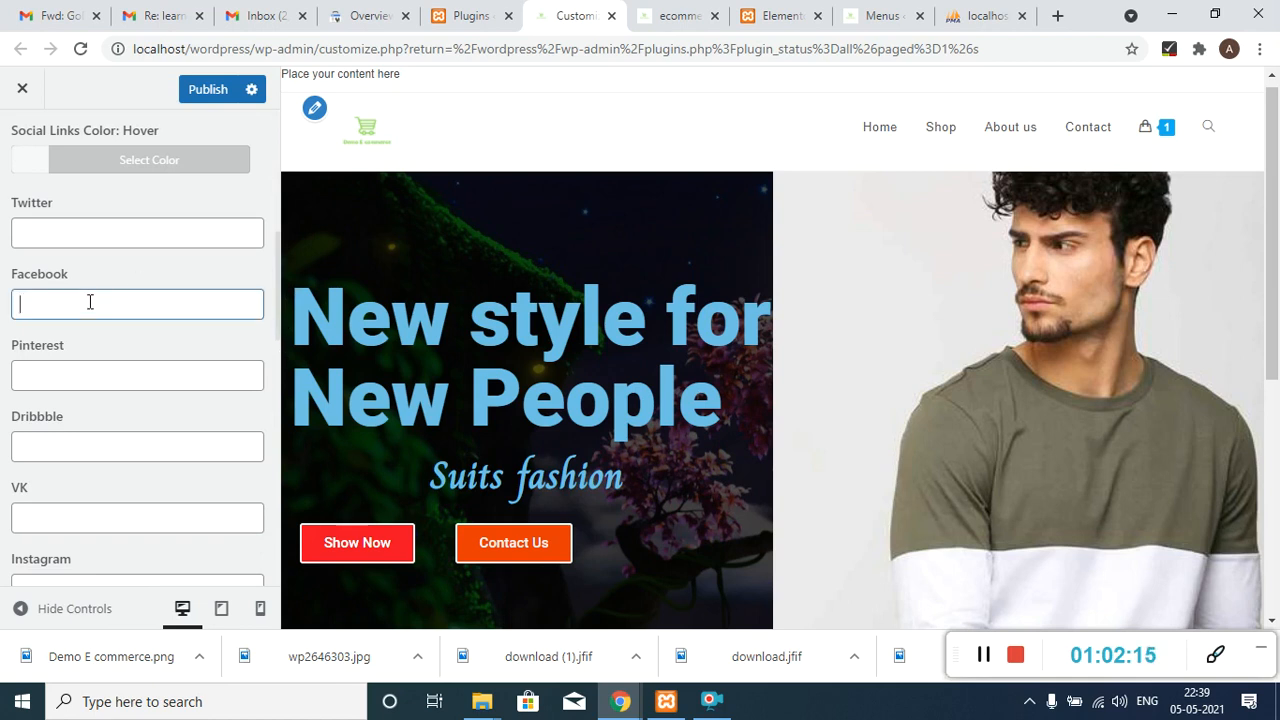
type("#")
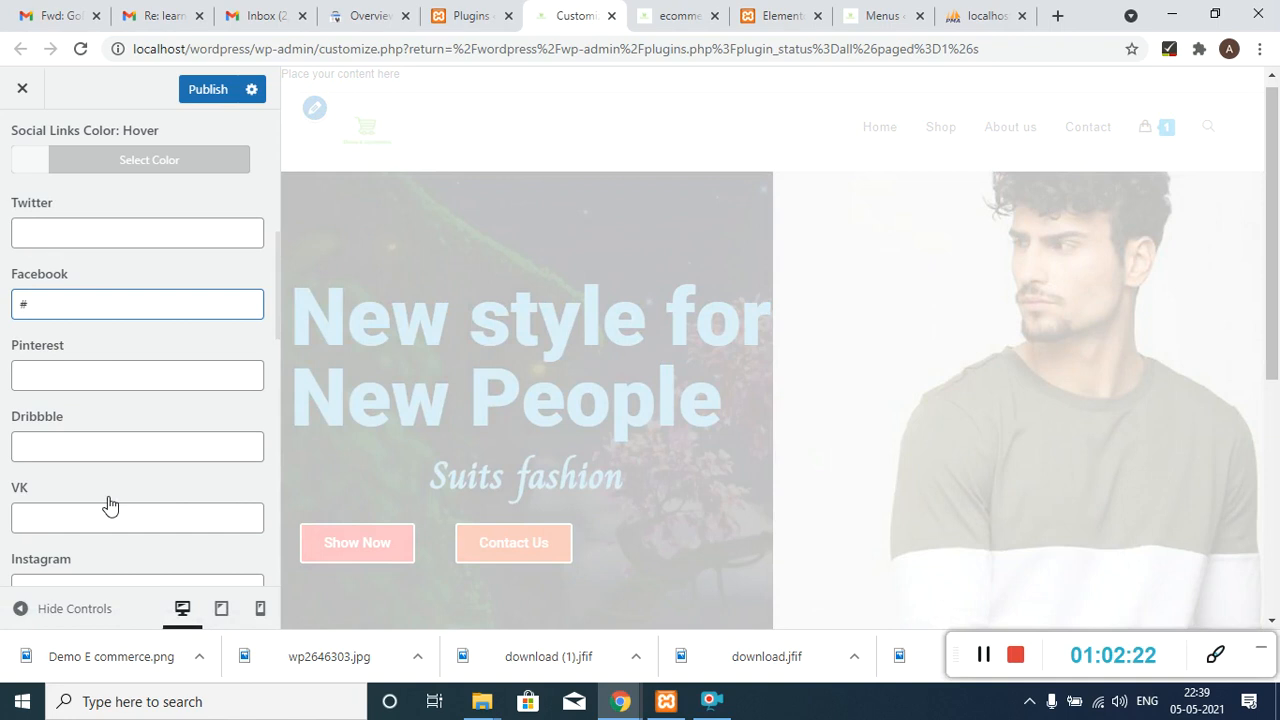
left_click(112, 578)
type("#")
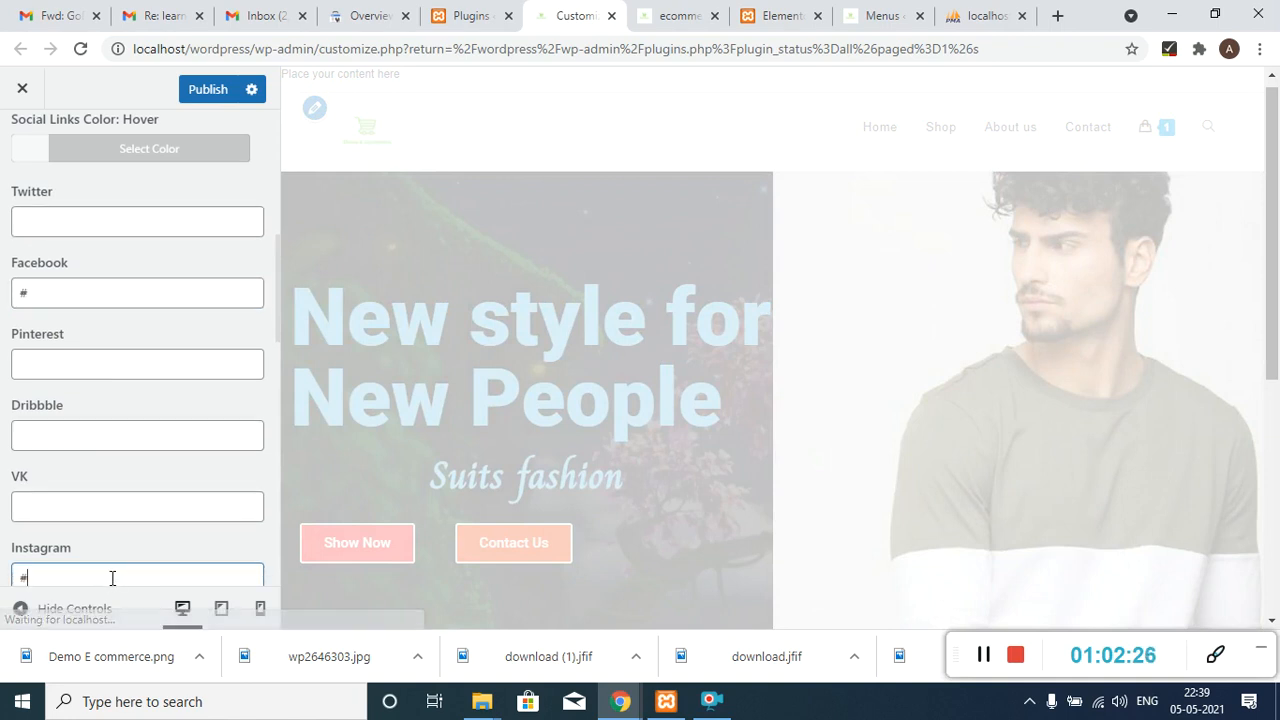
left_click(114, 229)
type("#")
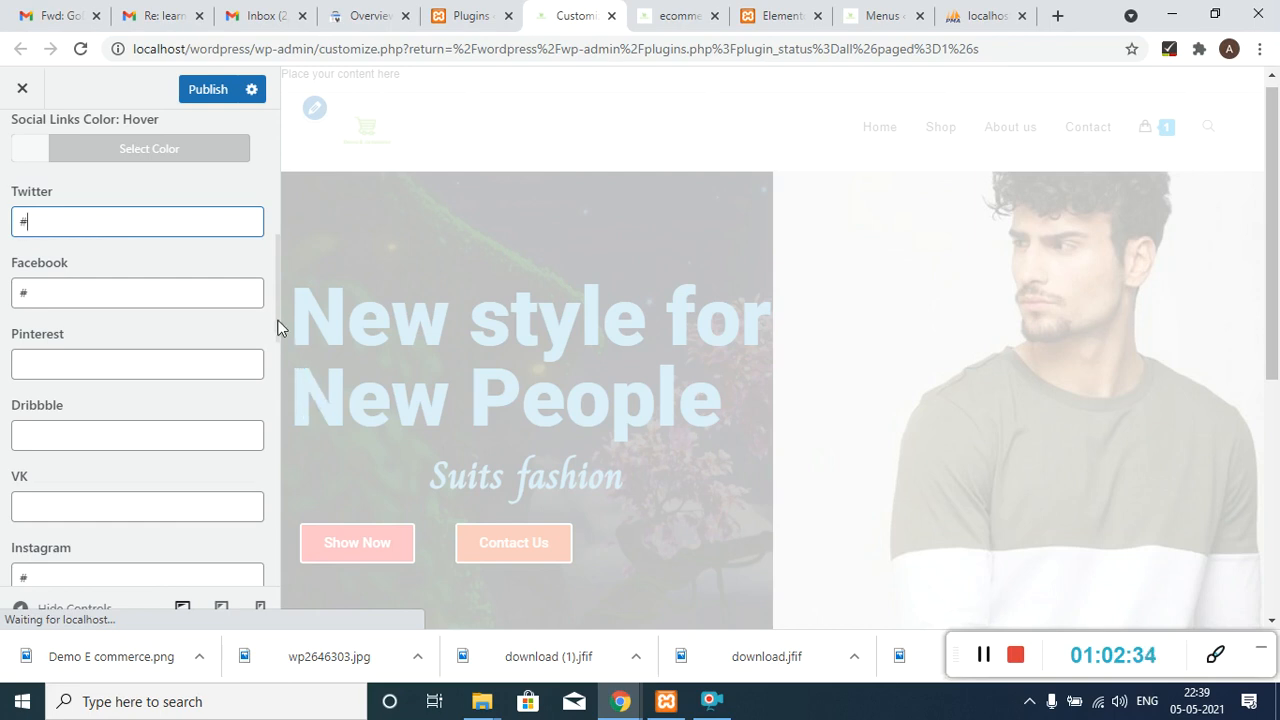
scroll(270, 257, "up", 5)
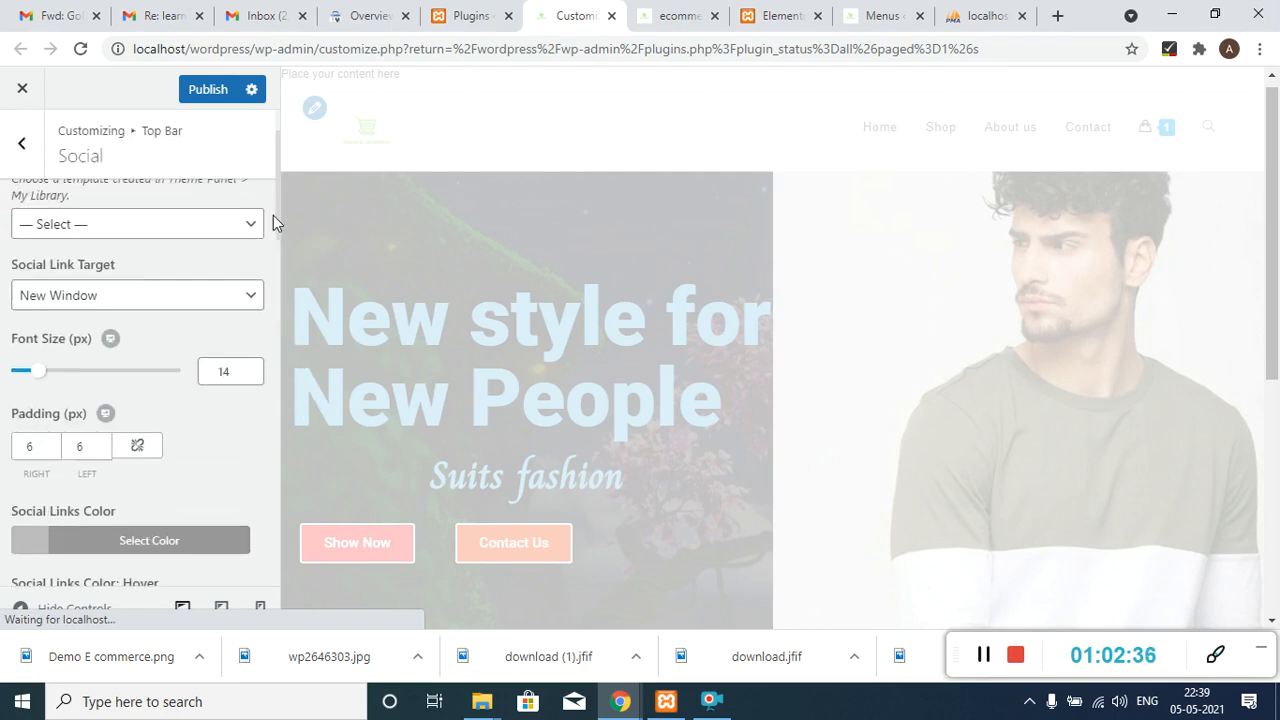
left_click_drag(273, 215, 279, 177)
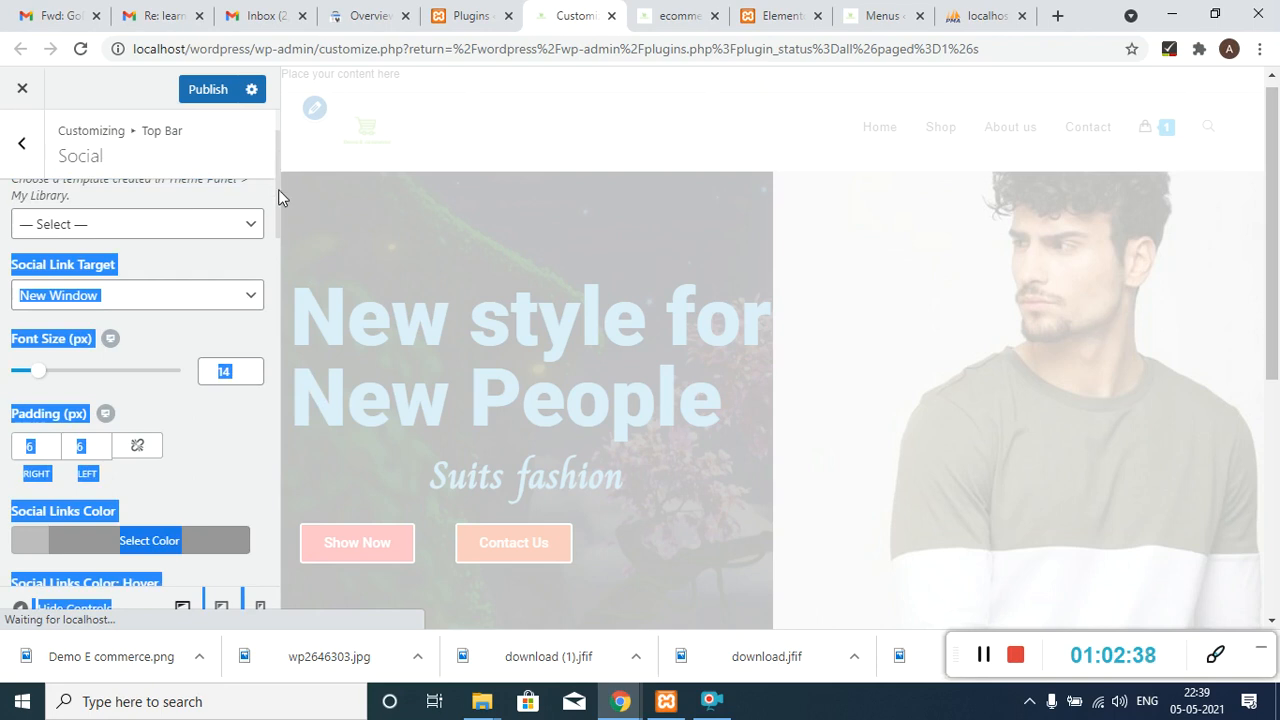
left_click(265, 203)
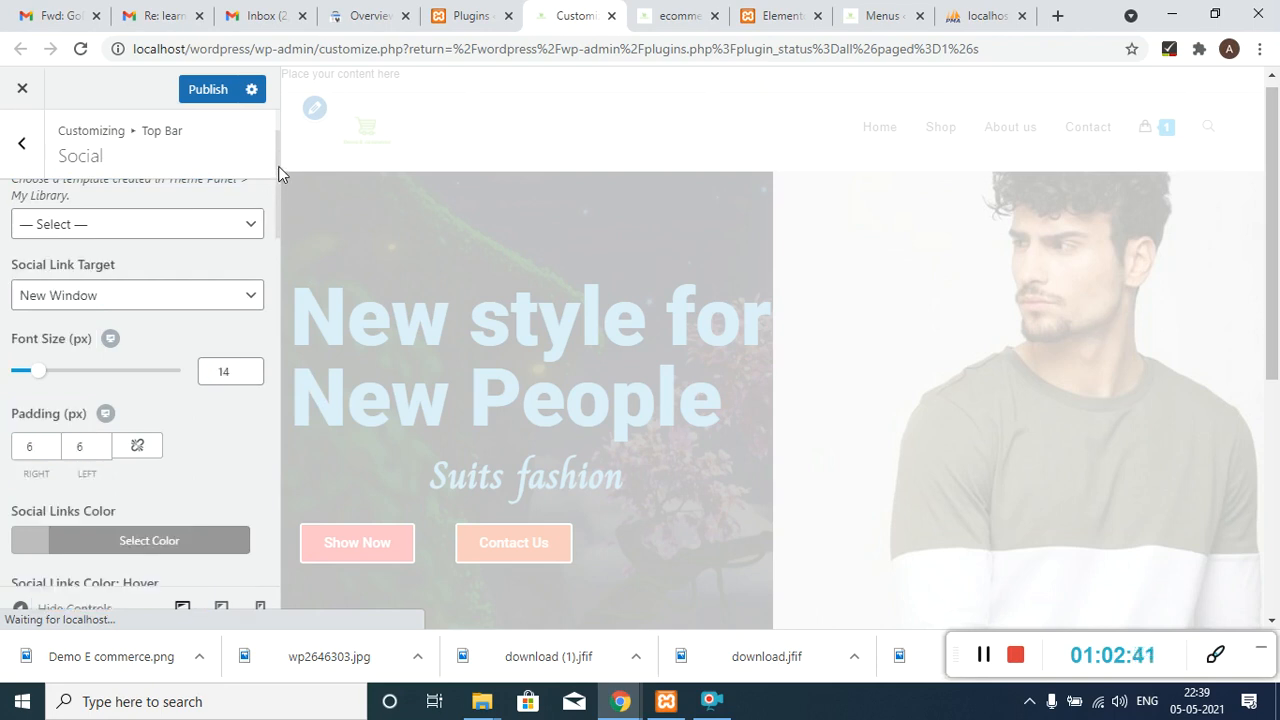
left_click(20, 150)
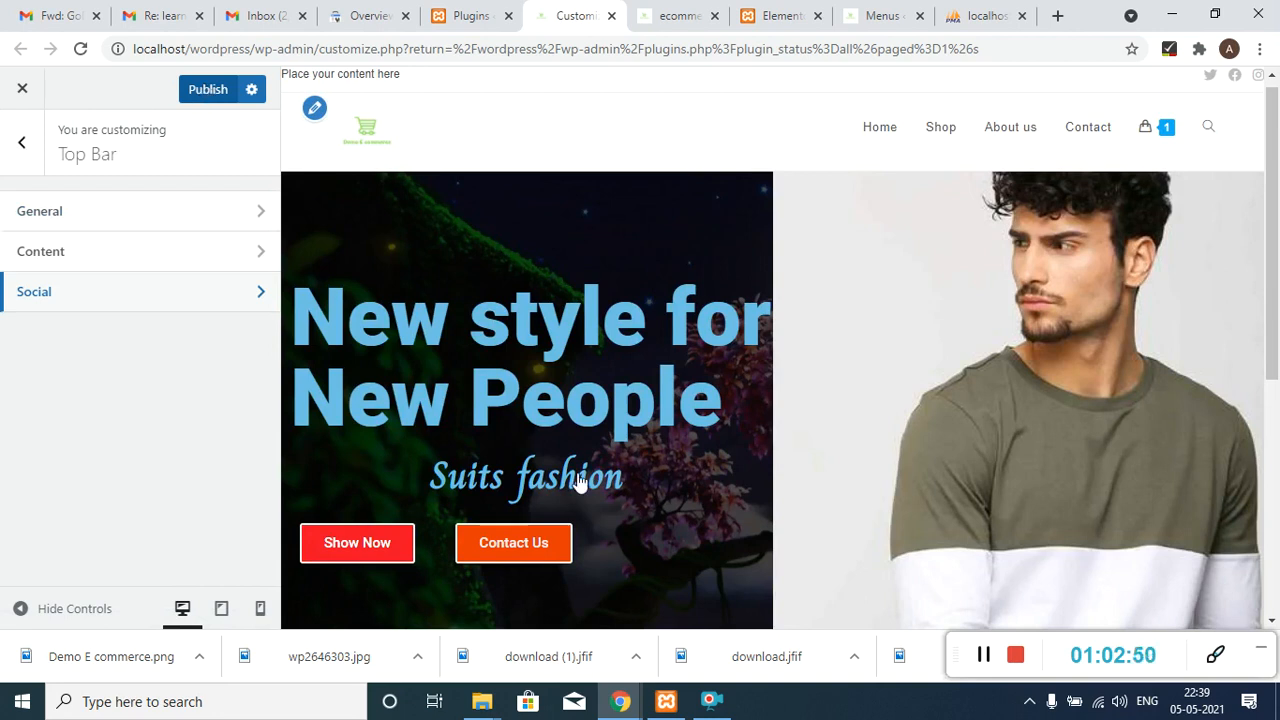
- Reload the live ecommerce demo home page to check its top bar menu, social icons and main menu
left_click(984, 656)
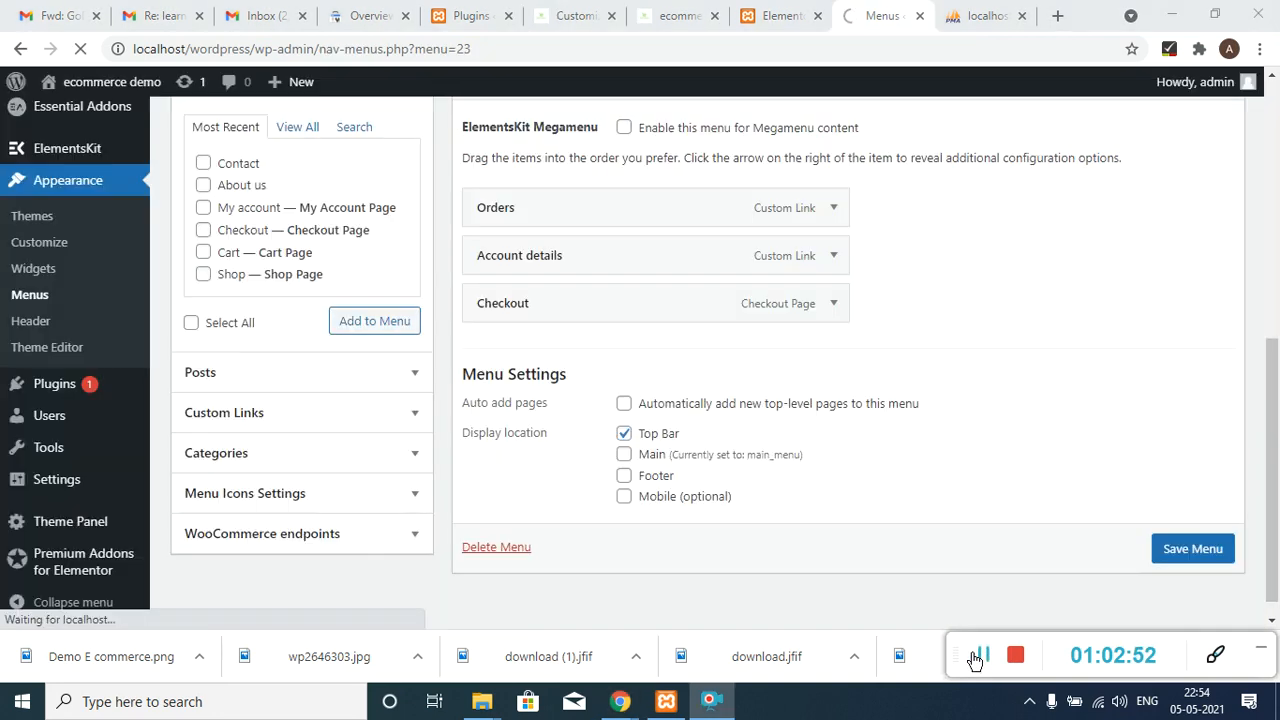
left_click(689, 10)
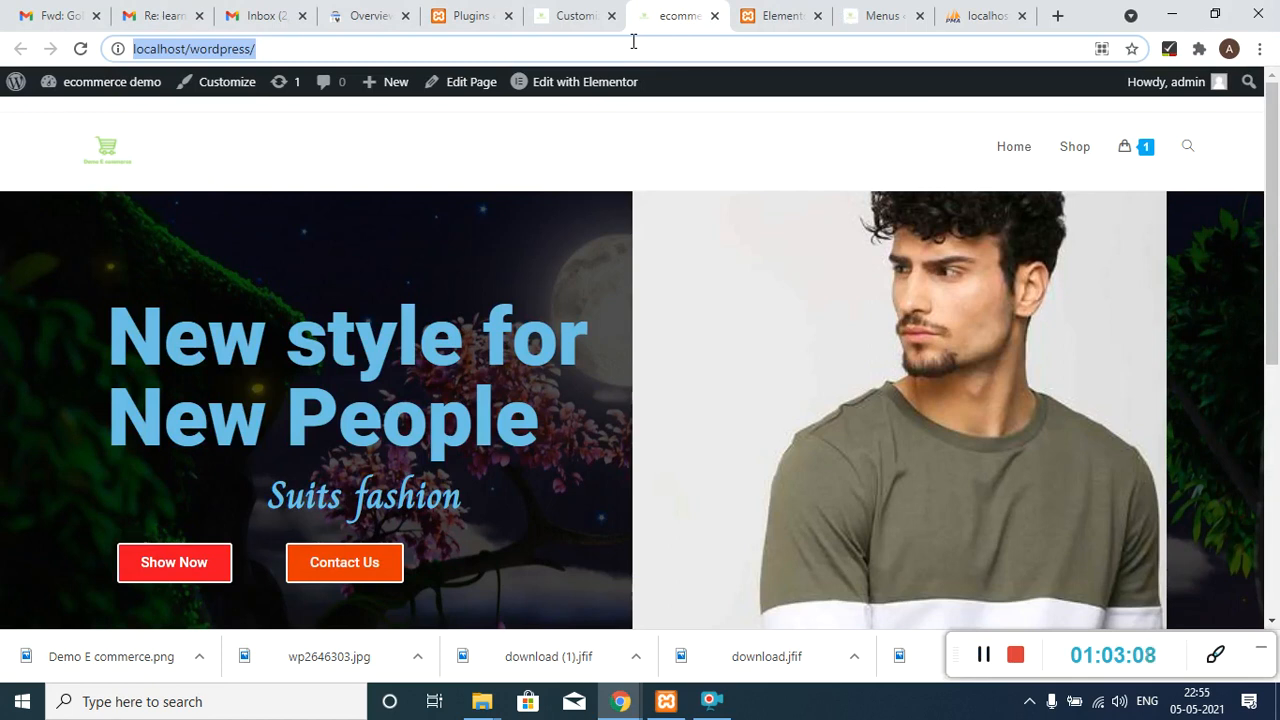
key("Return")
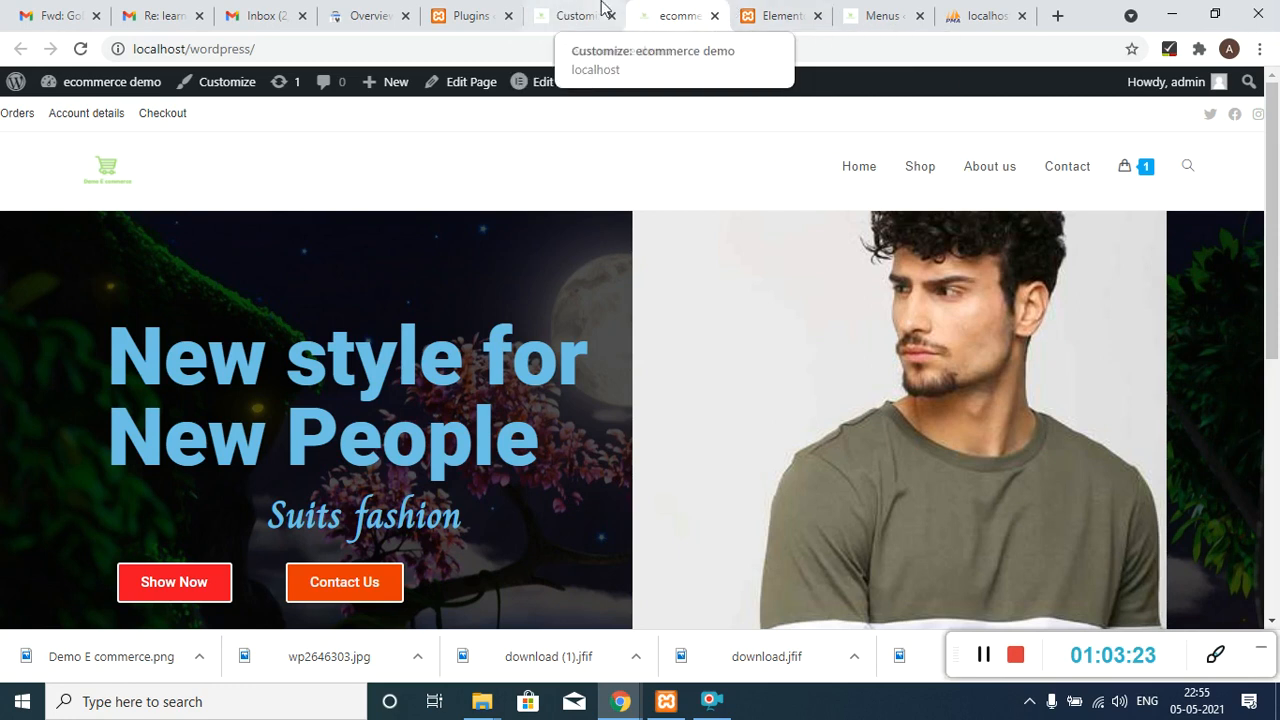
- Disable the full-width option in the customizer's general Top Bar settings and publish the change
left_click(594, 10)
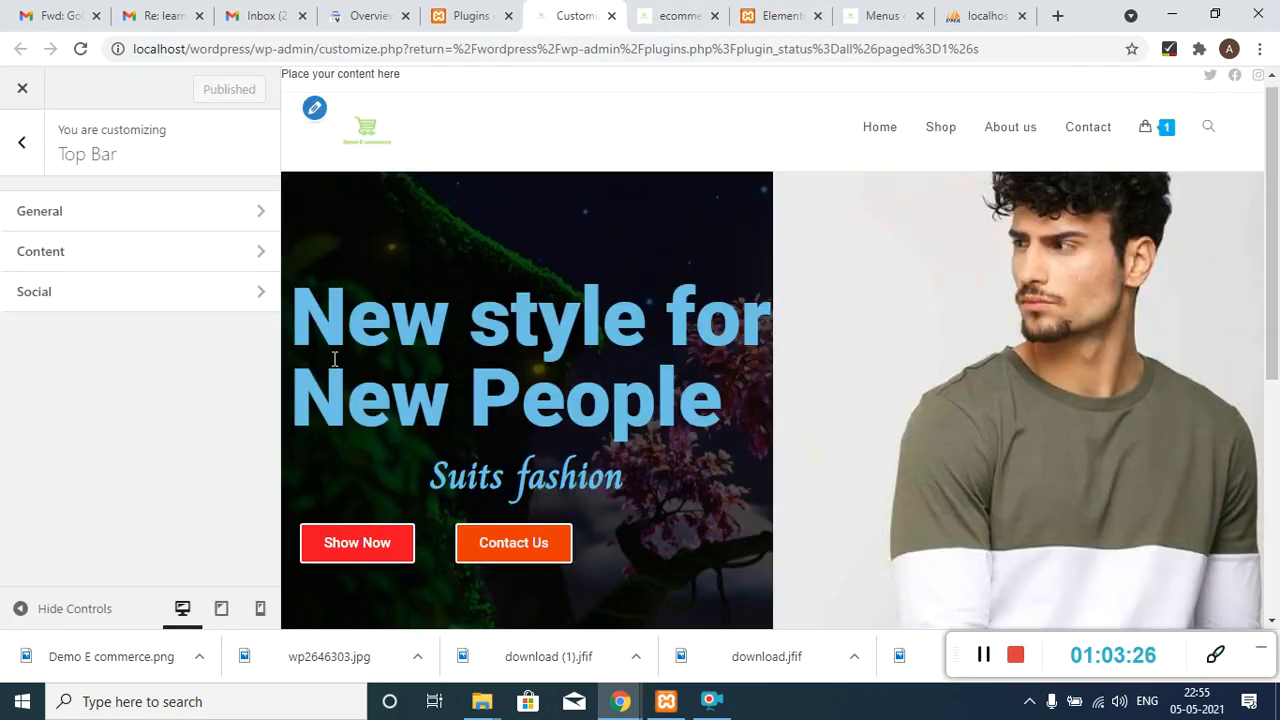
left_click(143, 213)
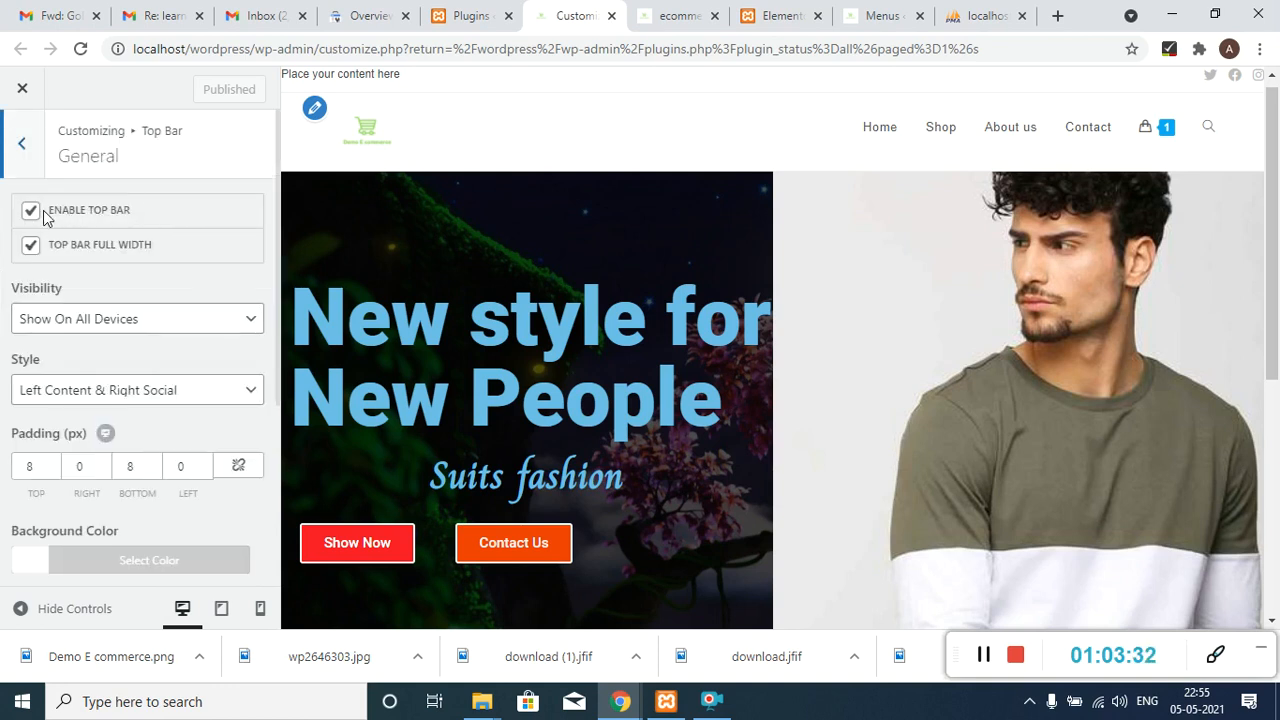
left_click(31, 246)
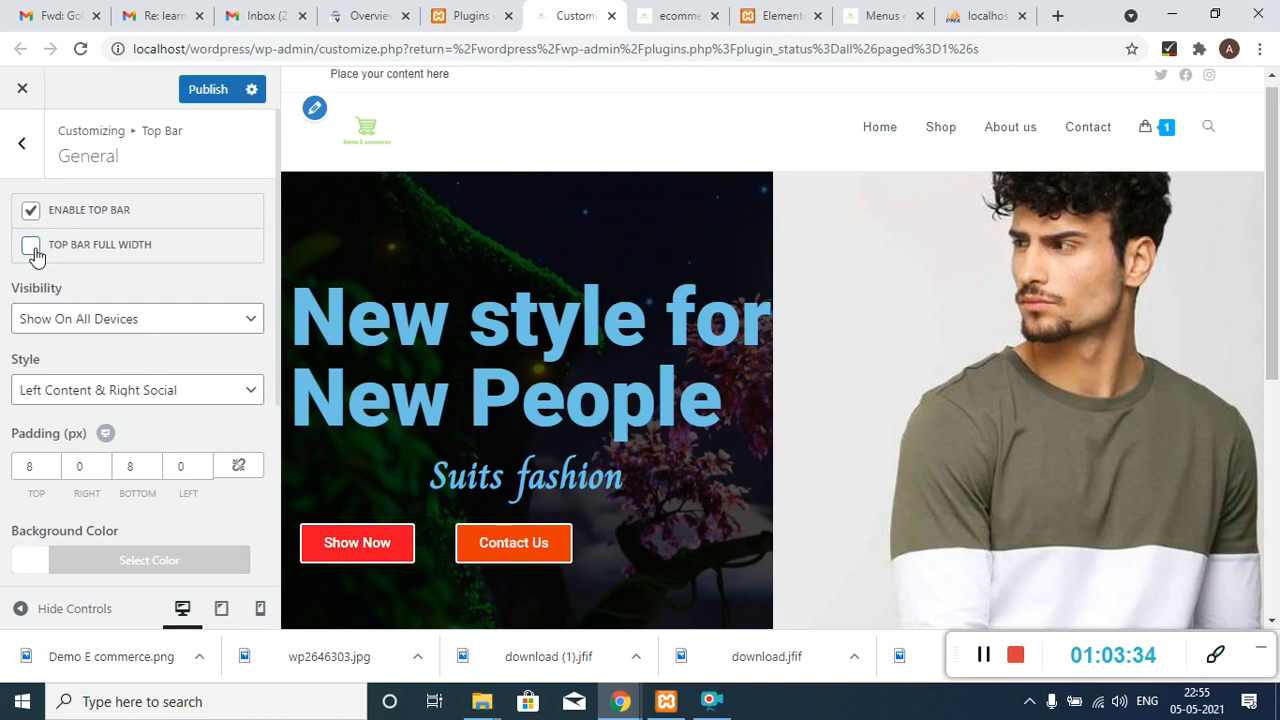
left_click(203, 91)
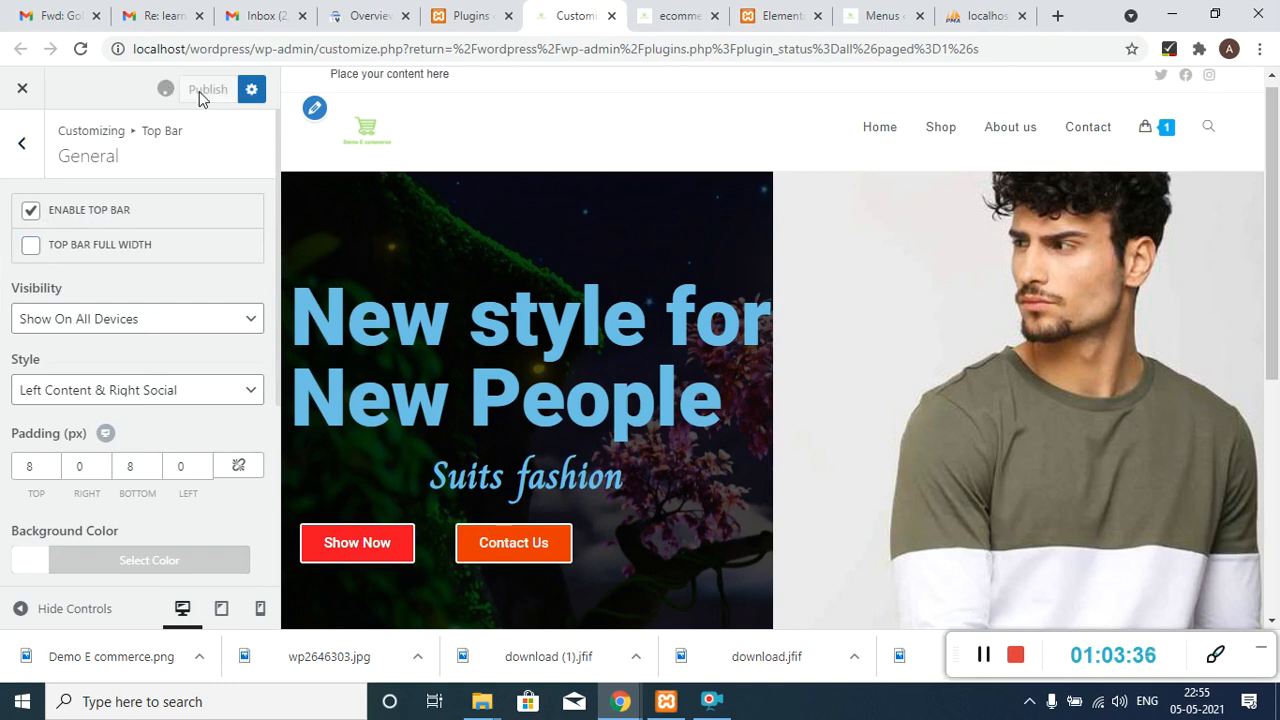
- Reload the live home page and review it from the top bar down to the Todays Trendz product section
left_click(692, 7)
left_click(656, 48)
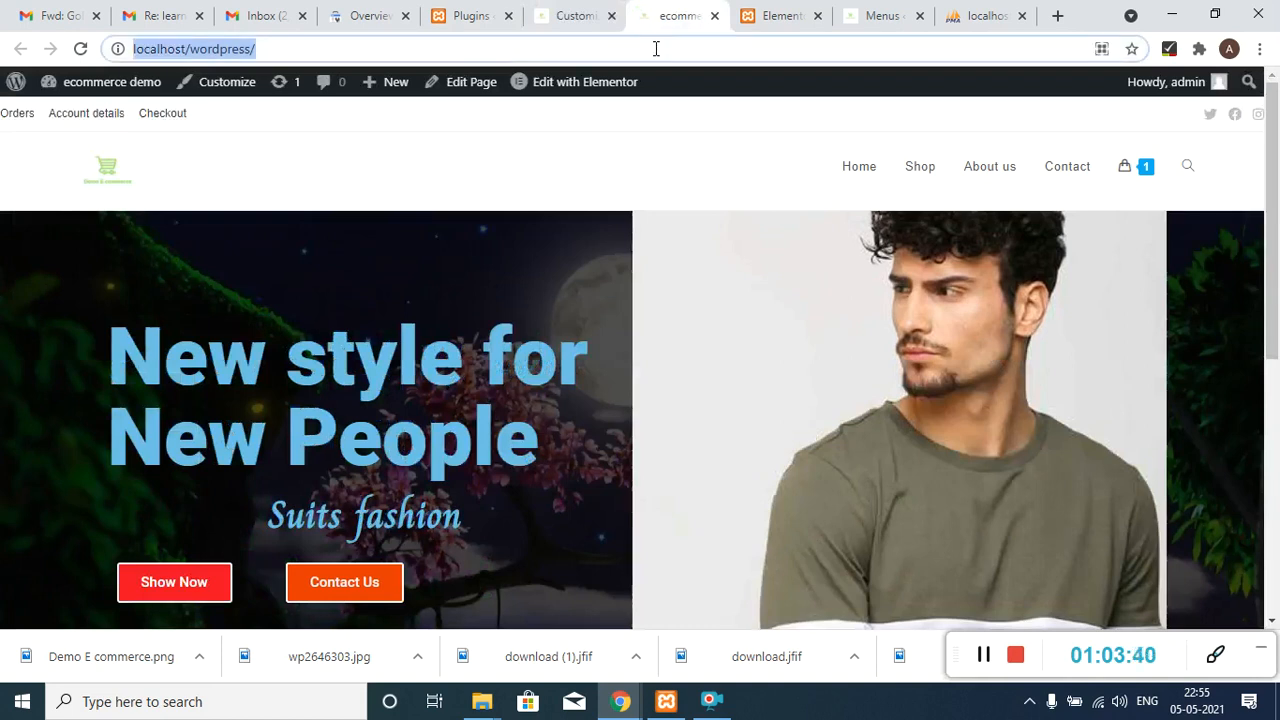
key("Return")
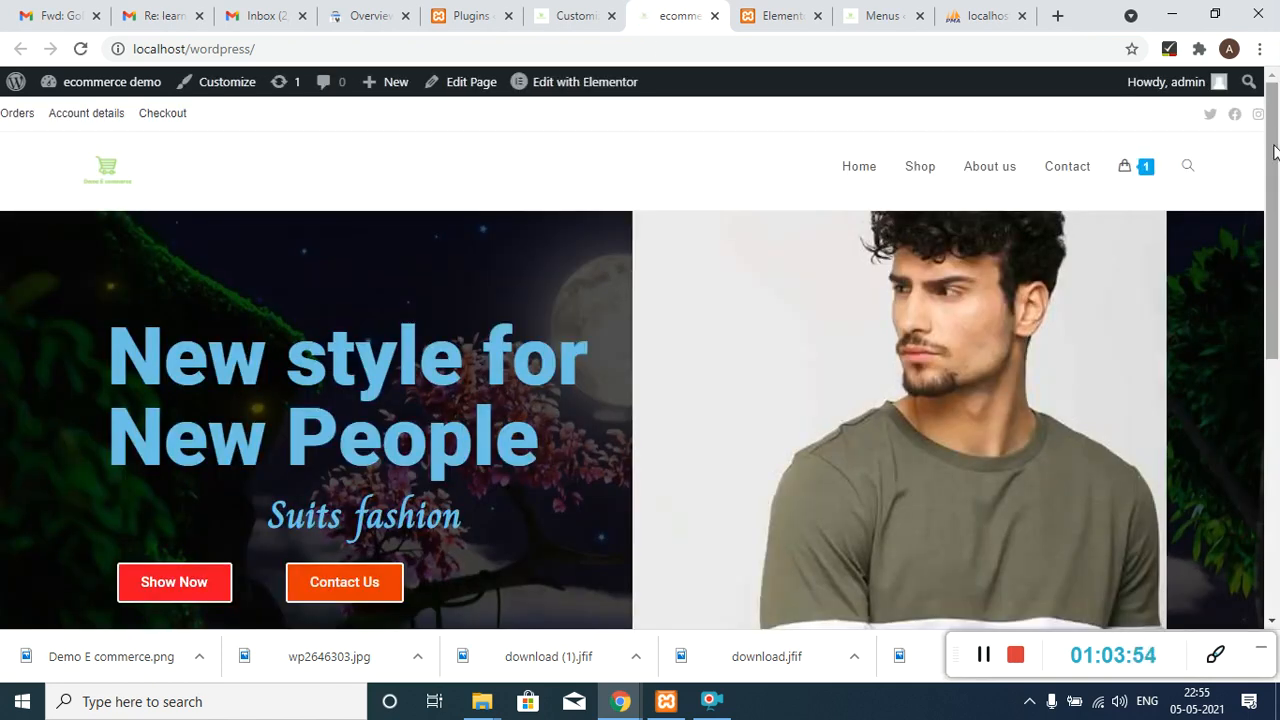
left_click_drag(1276, 150, 1277, 455)
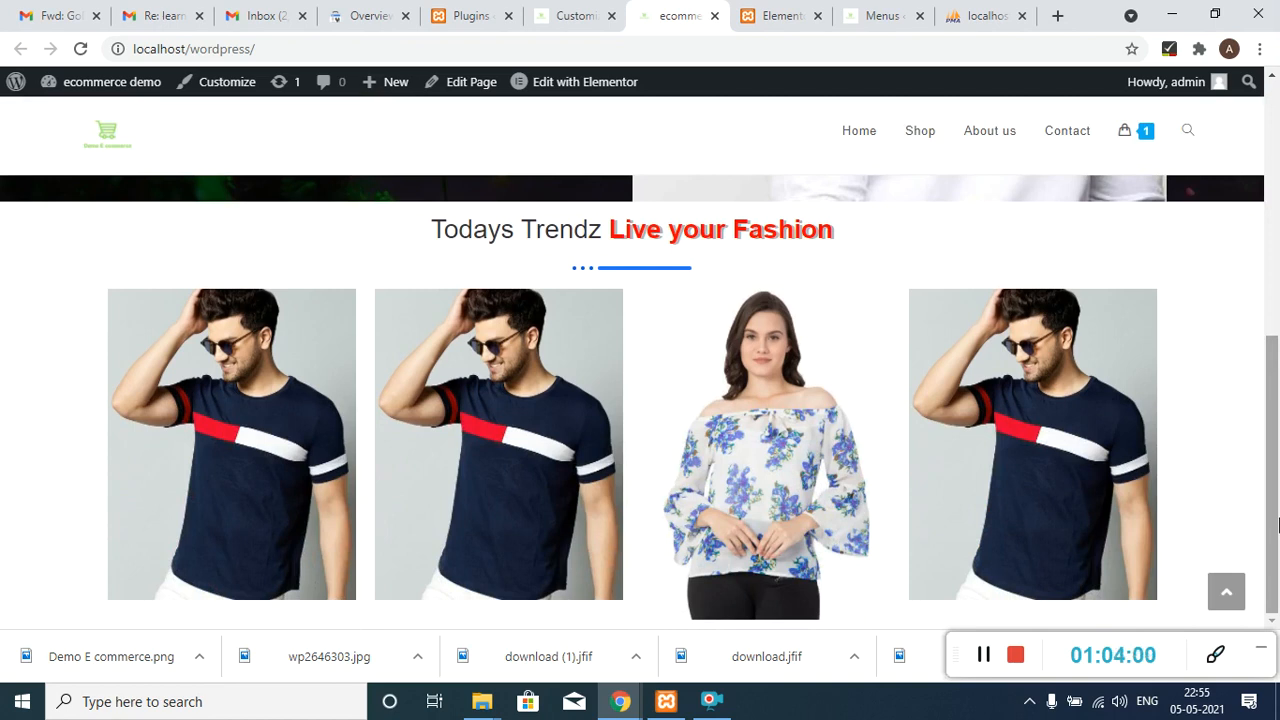
- In the home page's Elementor editor, add a single-column section beneath the row of clothing product images
left_click_drag(1278, 525, 1276, 255)
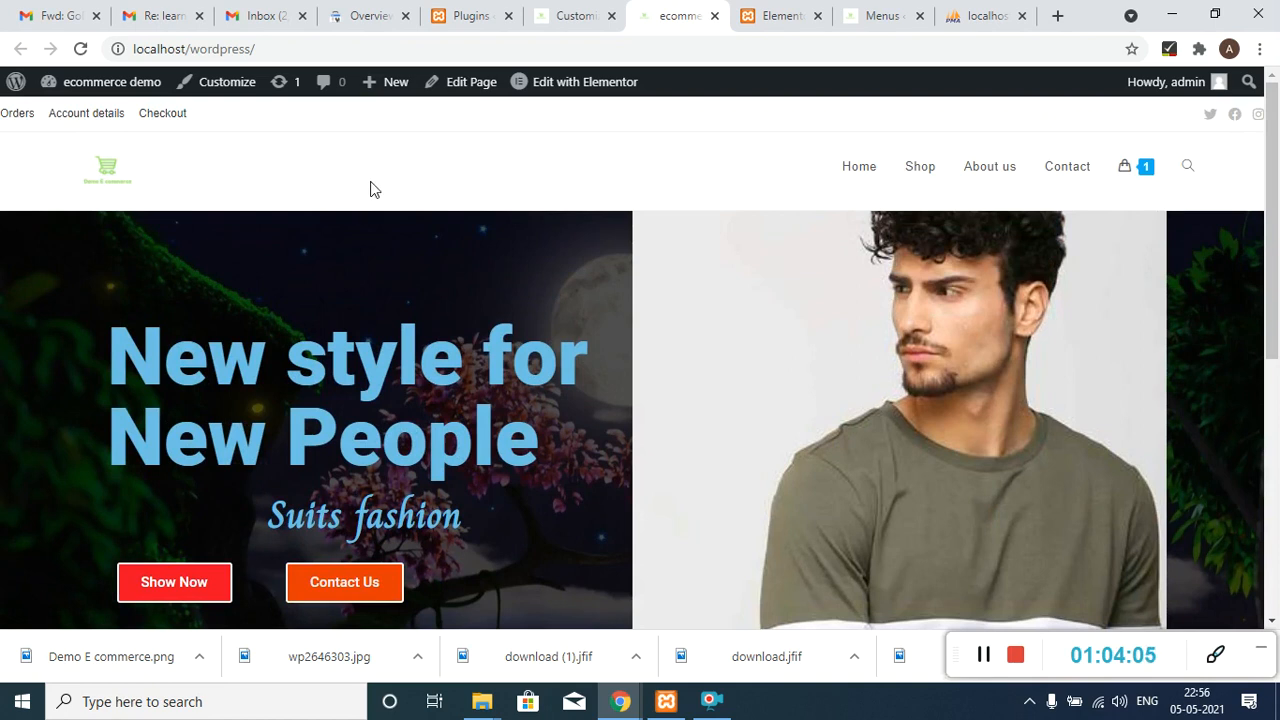
left_click(573, 15)
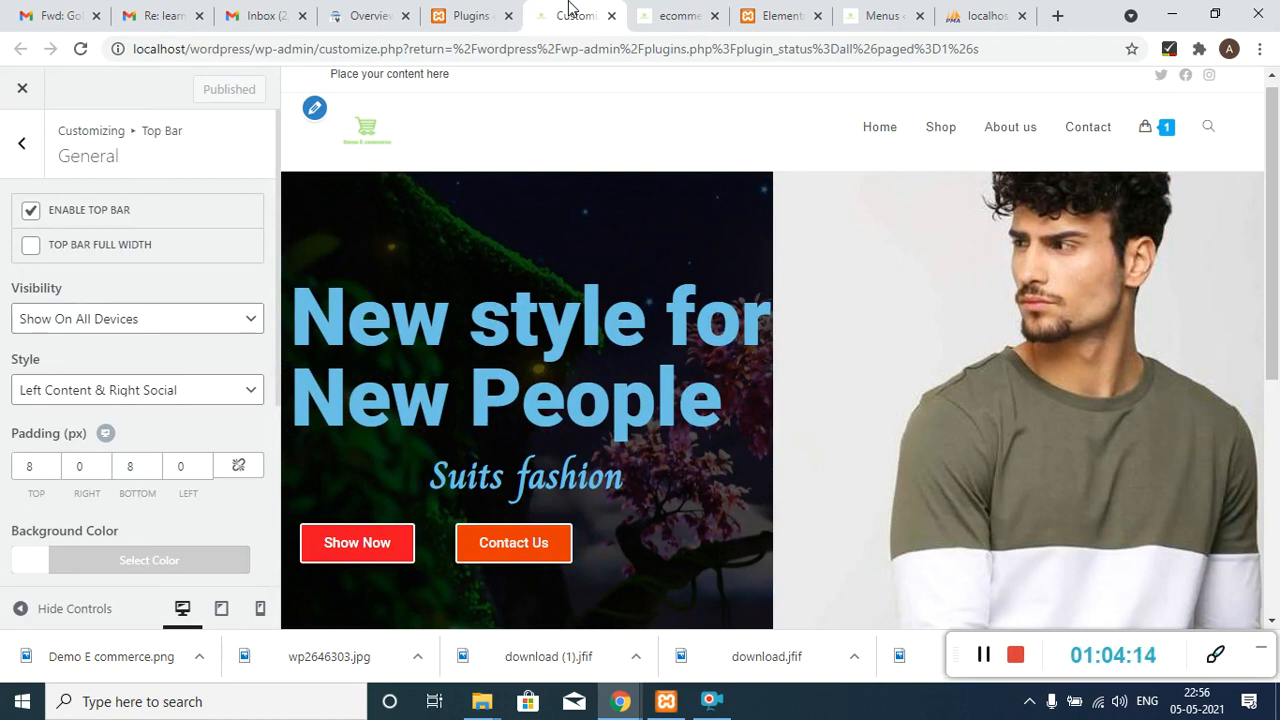
left_click(780, 13)
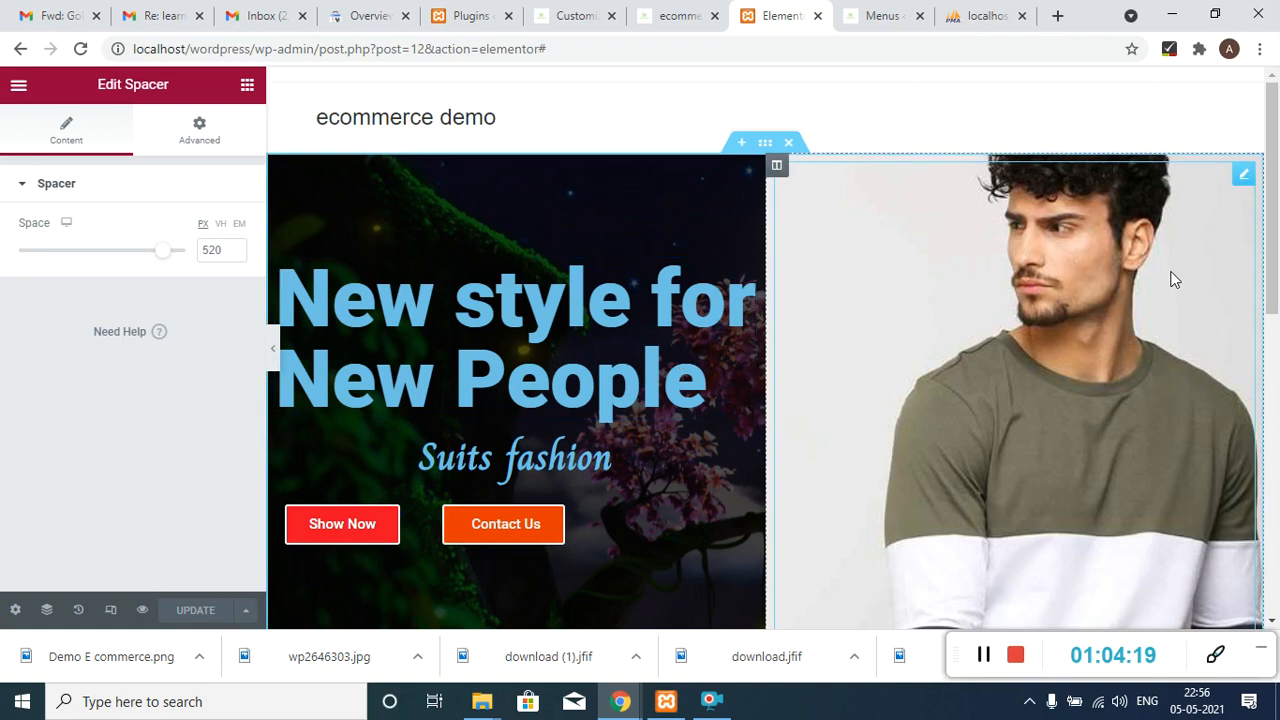
left_click_drag(1275, 170, 1276, 468)
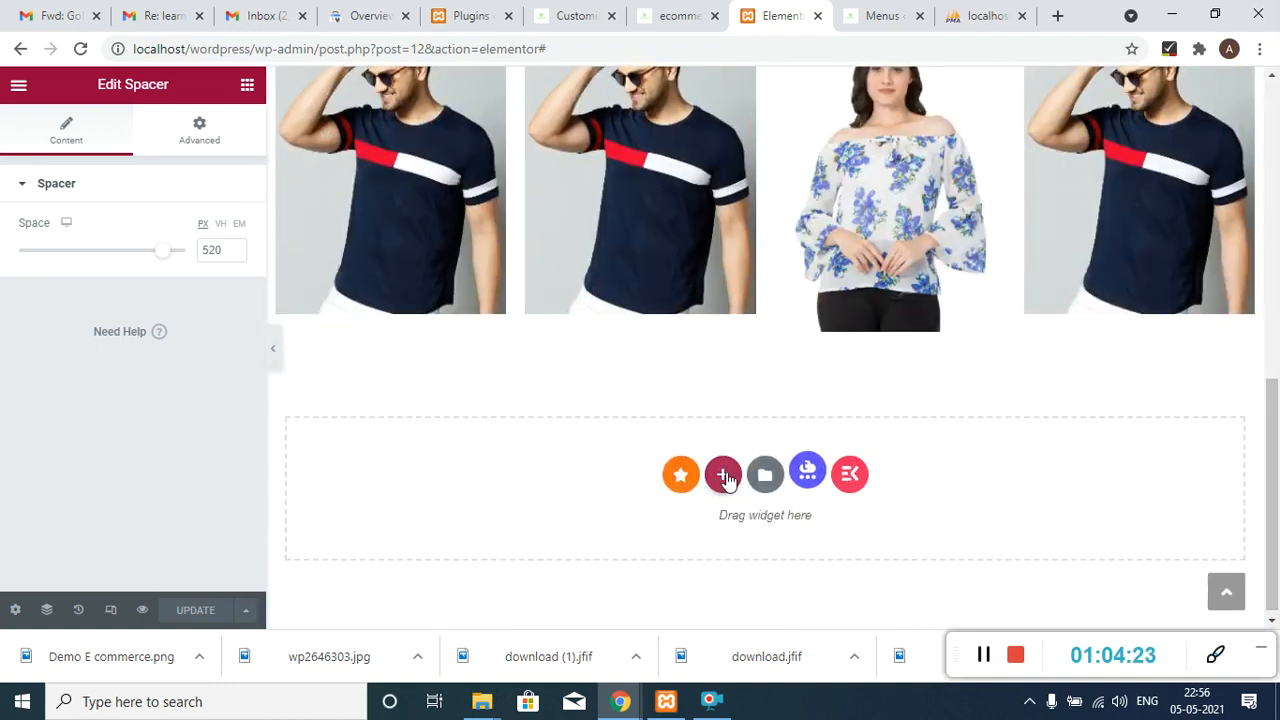
left_click(723, 475)
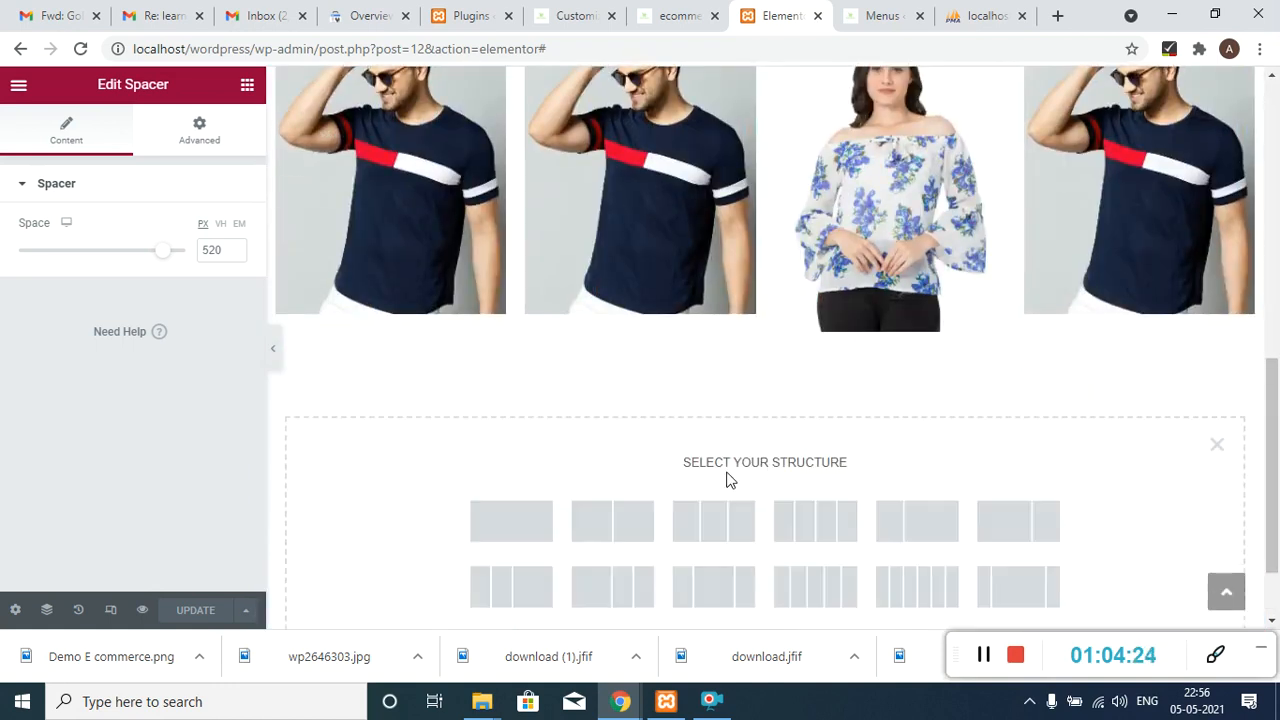
left_click(522, 522)
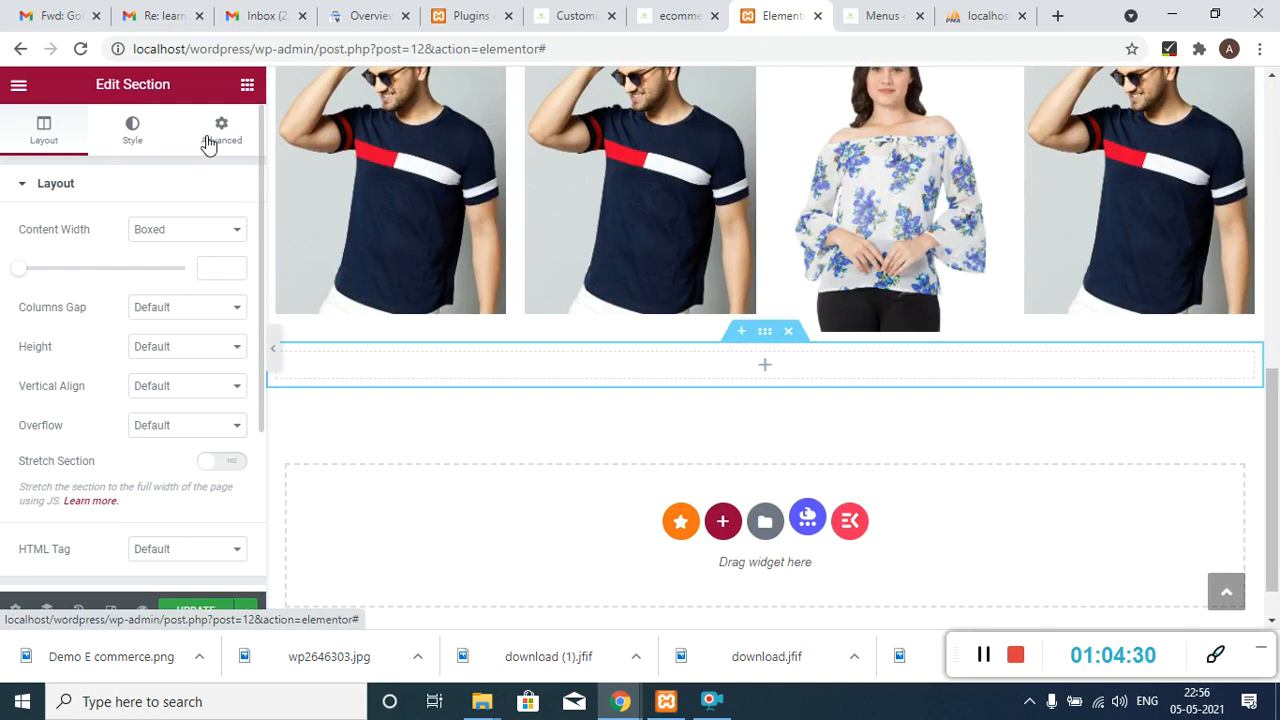
- Place a Heading widget in the new empty section and set its title to "Our Blogs"
left_click(247, 90)
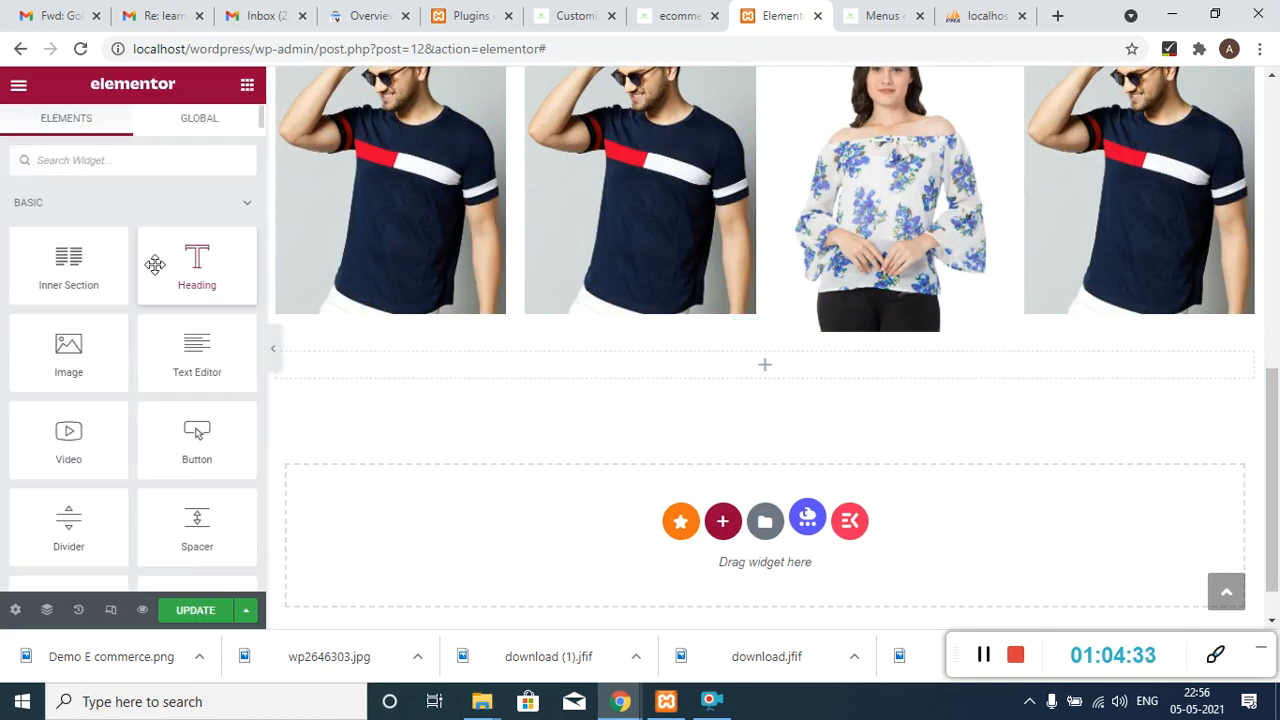
left_click_drag(155, 264, 494, 363)
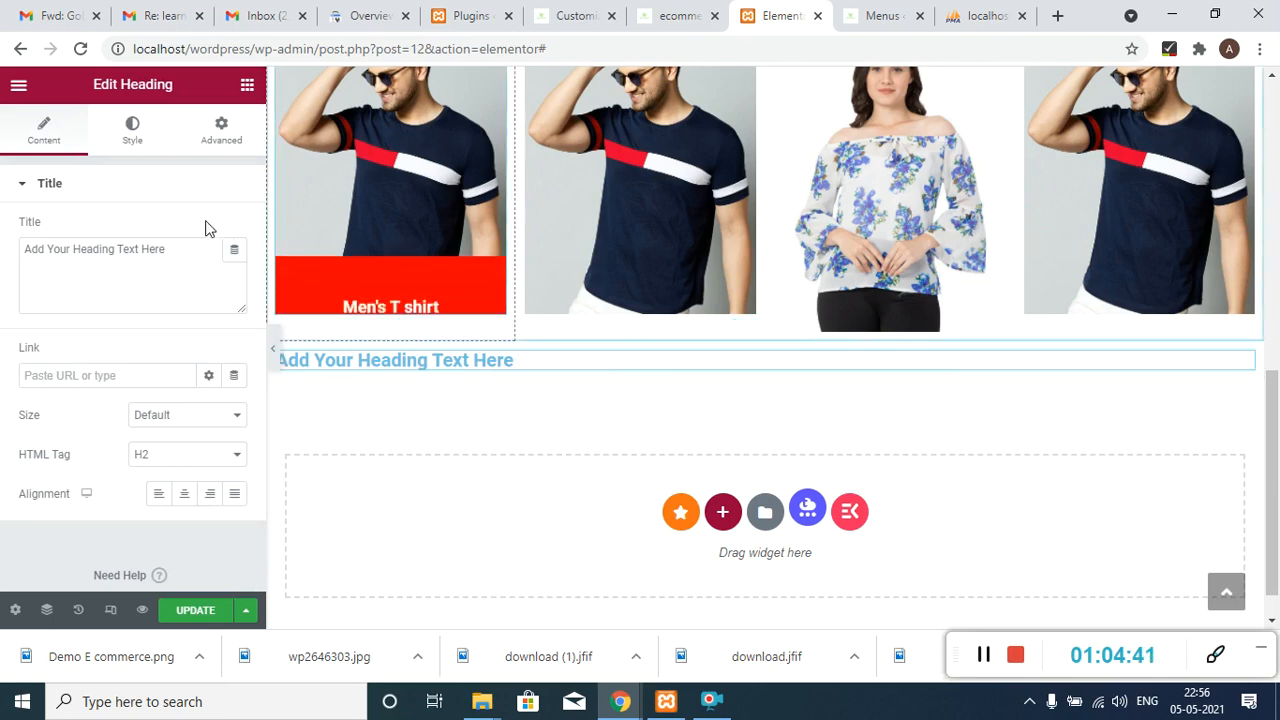
left_click_drag(177, 257, 0, 230)
key("BackSpace")
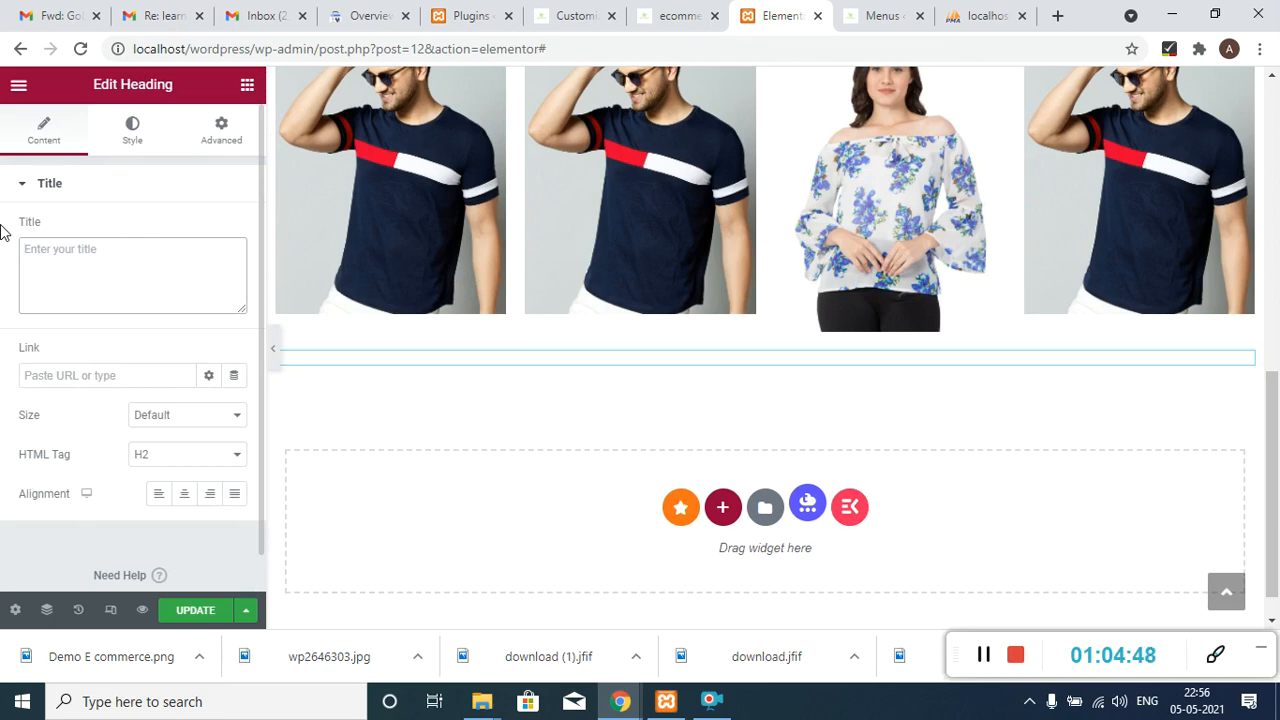
type("Our Blogs")
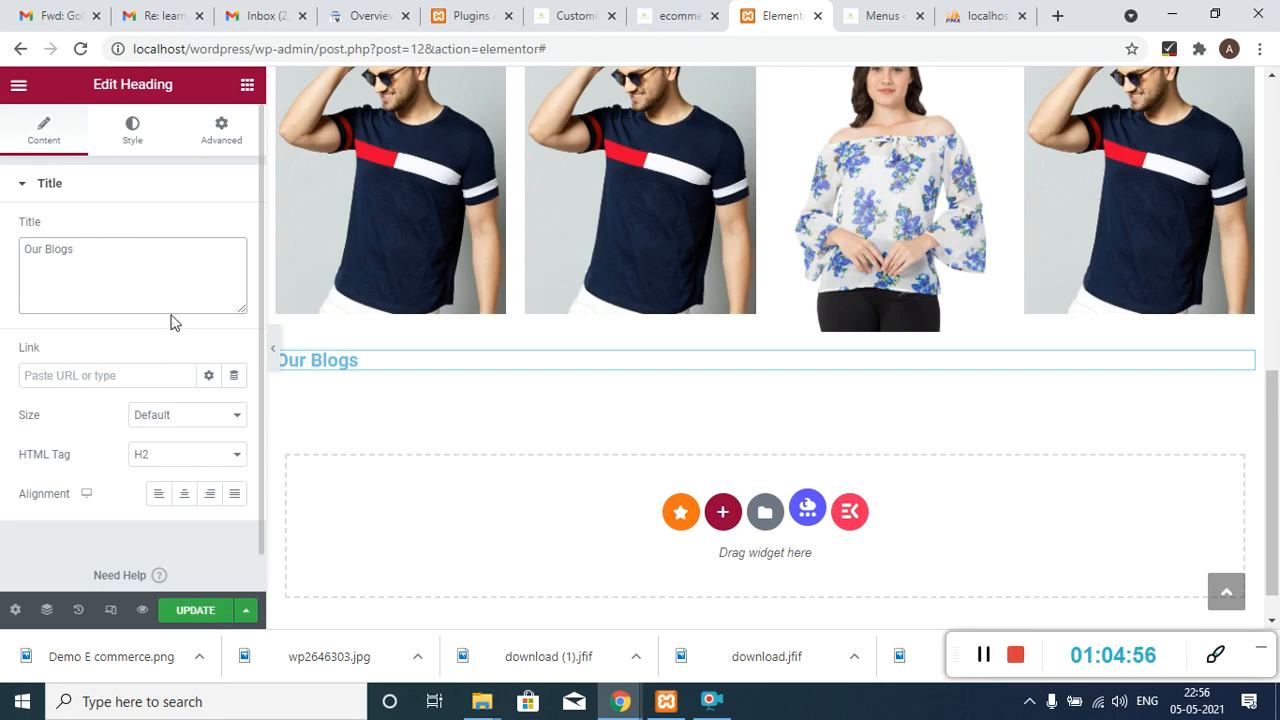
- Style the "Our Blogs" heading with a bright orange-red text color and a 33 px font size
left_click(137, 140)
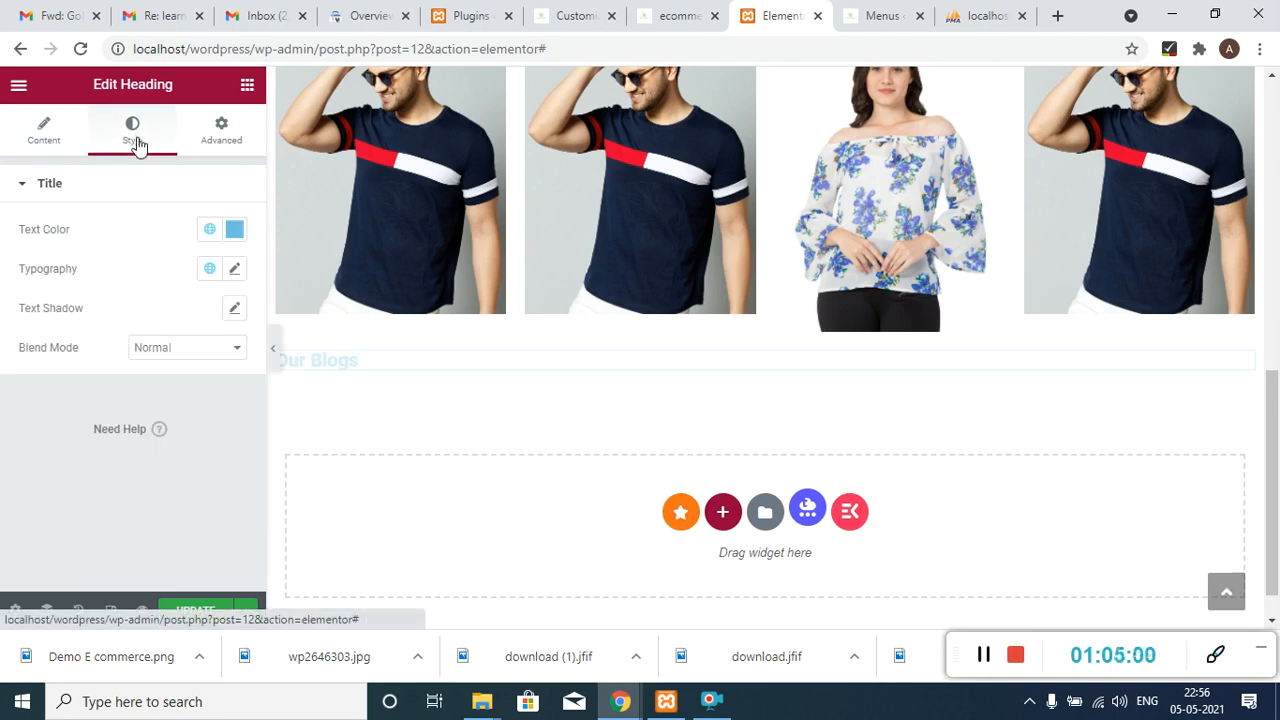
left_click(236, 230)
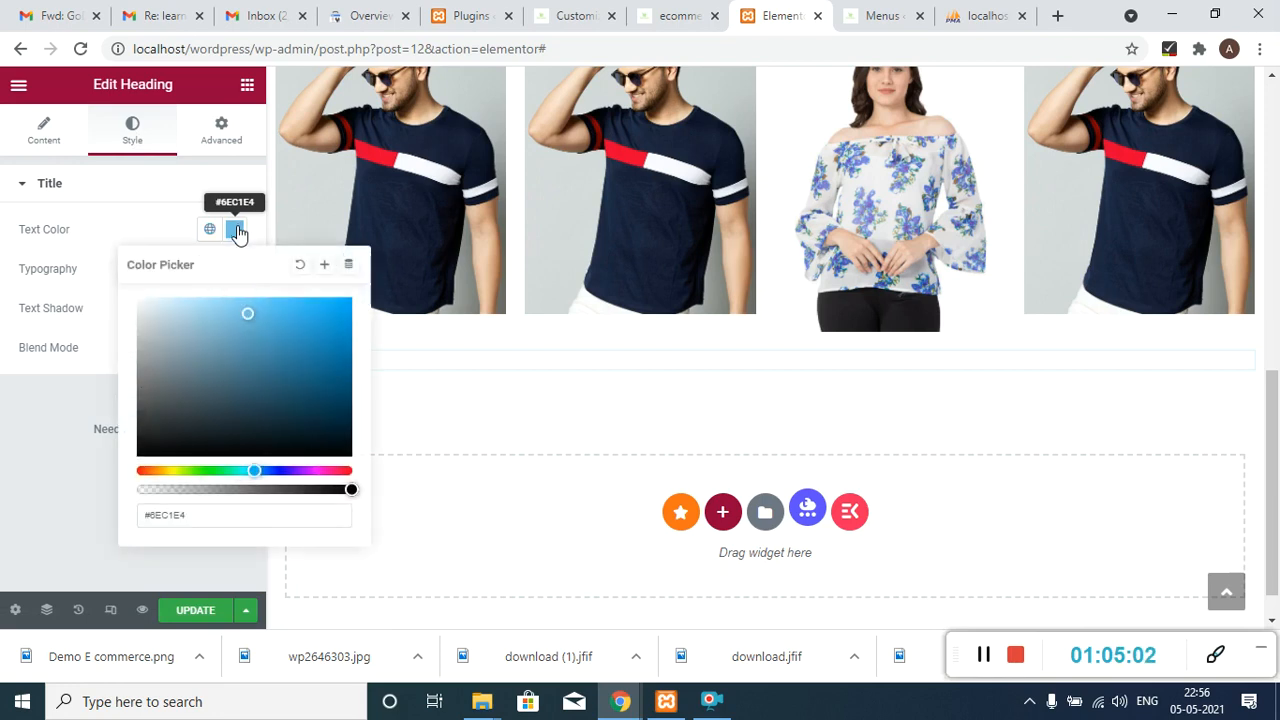
left_click(141, 471)
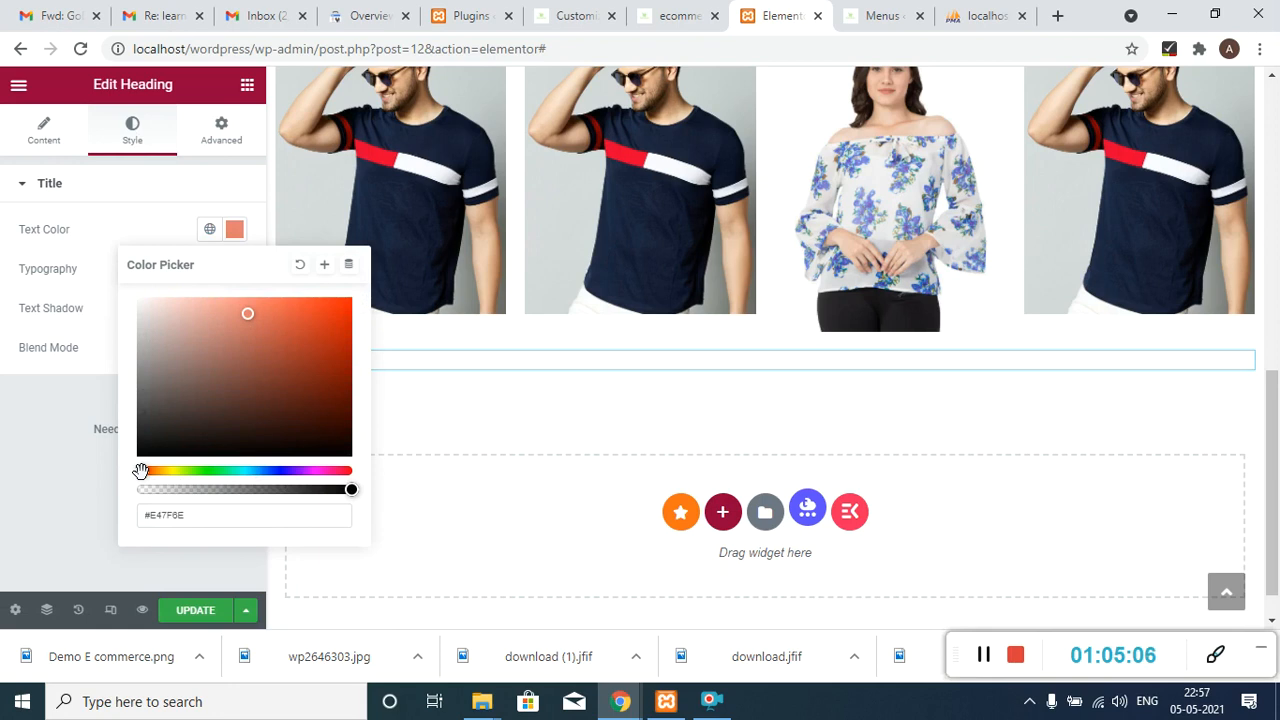
left_click_drag(245, 317, 346, 302)
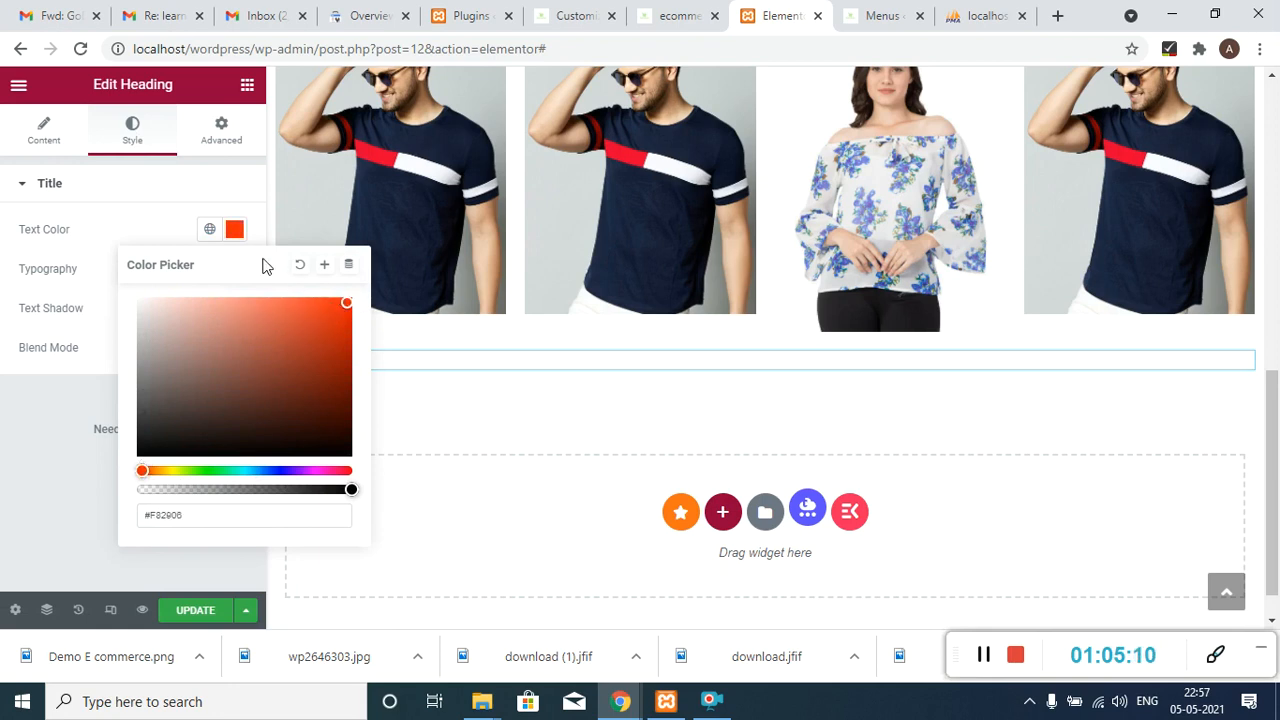
left_click(235, 230)
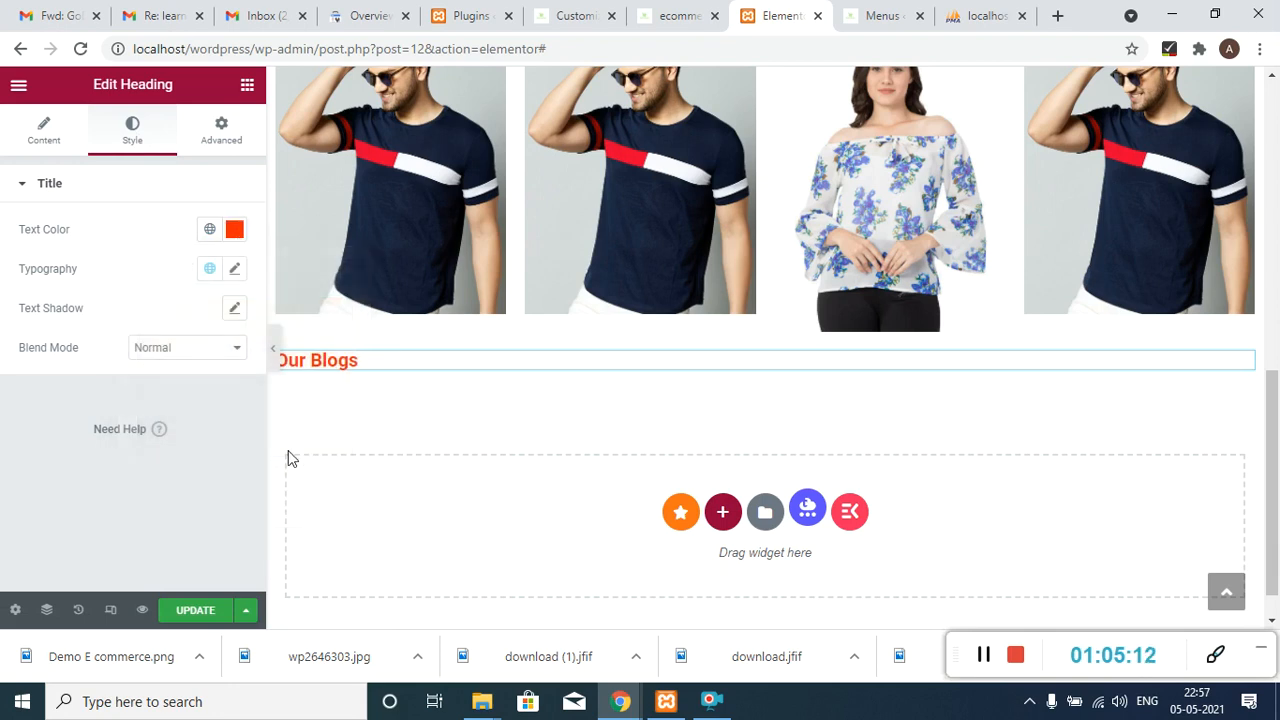
left_click(232, 273)
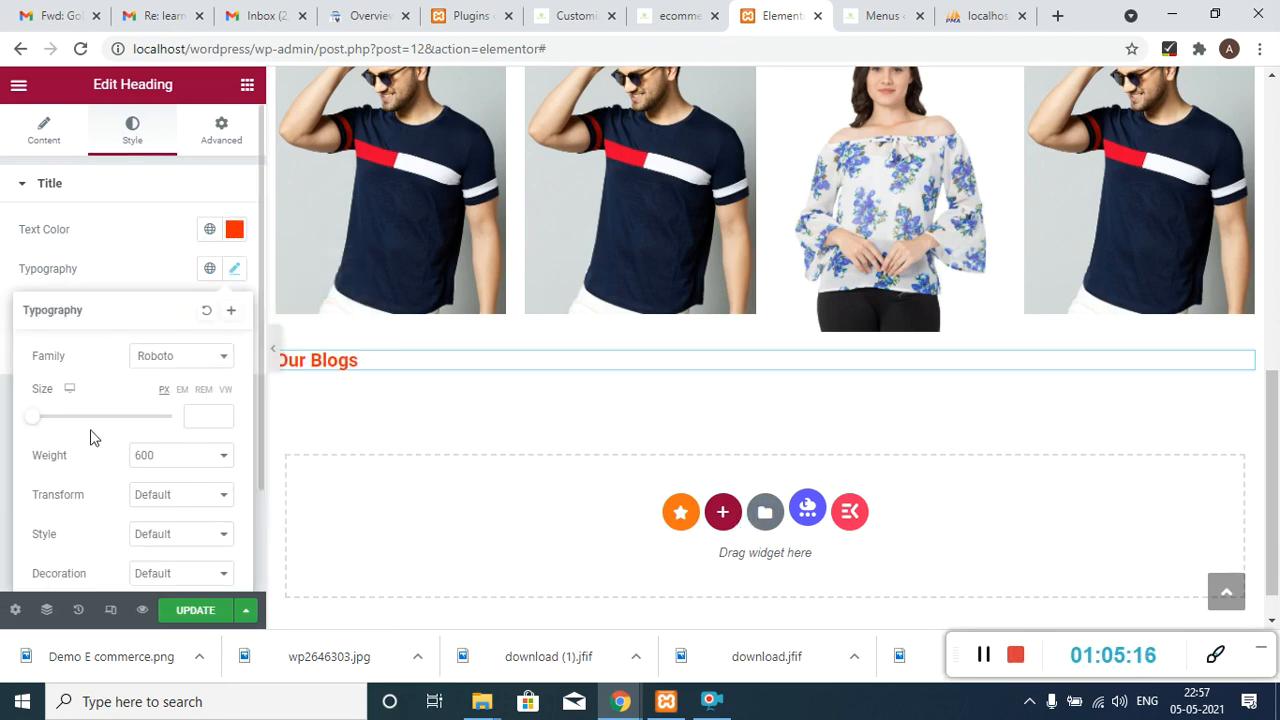
left_click_drag(37, 423, 53, 429)
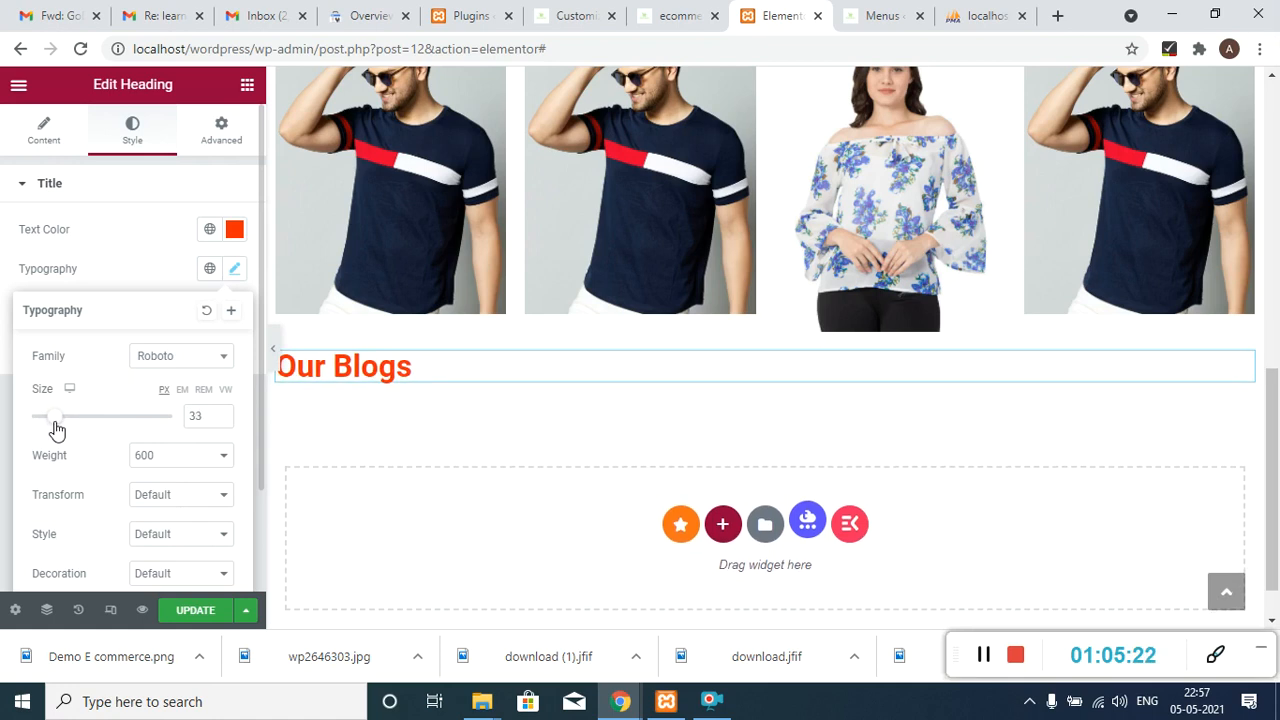
- Add a single-column section under the "Our Blogs" heading, place the Premium Blog widget in it, and update the page
left_click(722, 524)
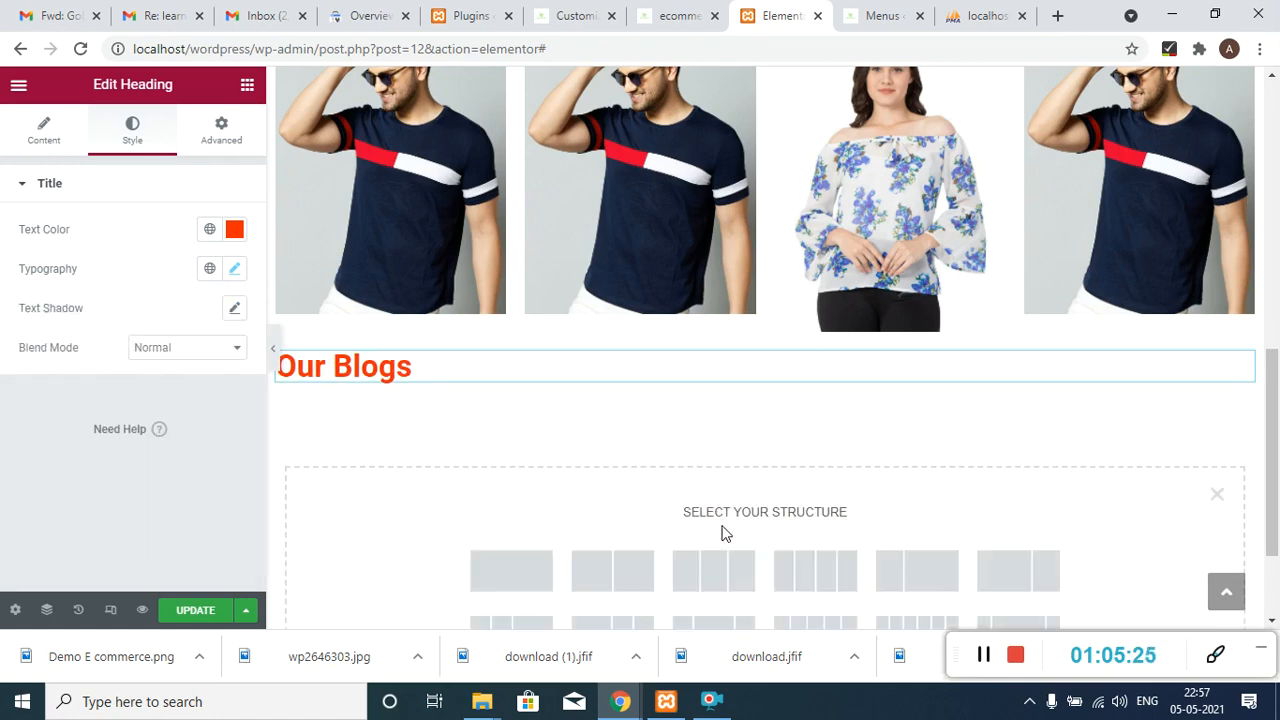
left_click(511, 571)
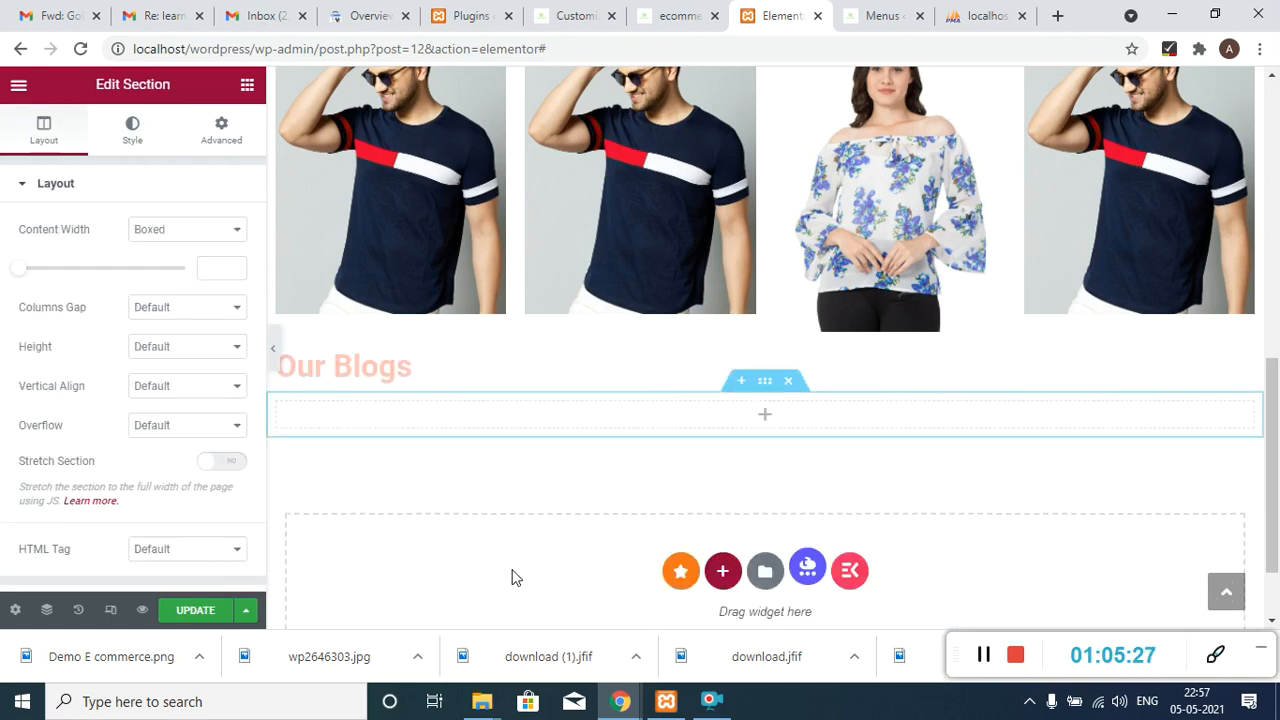
left_click(247, 87)
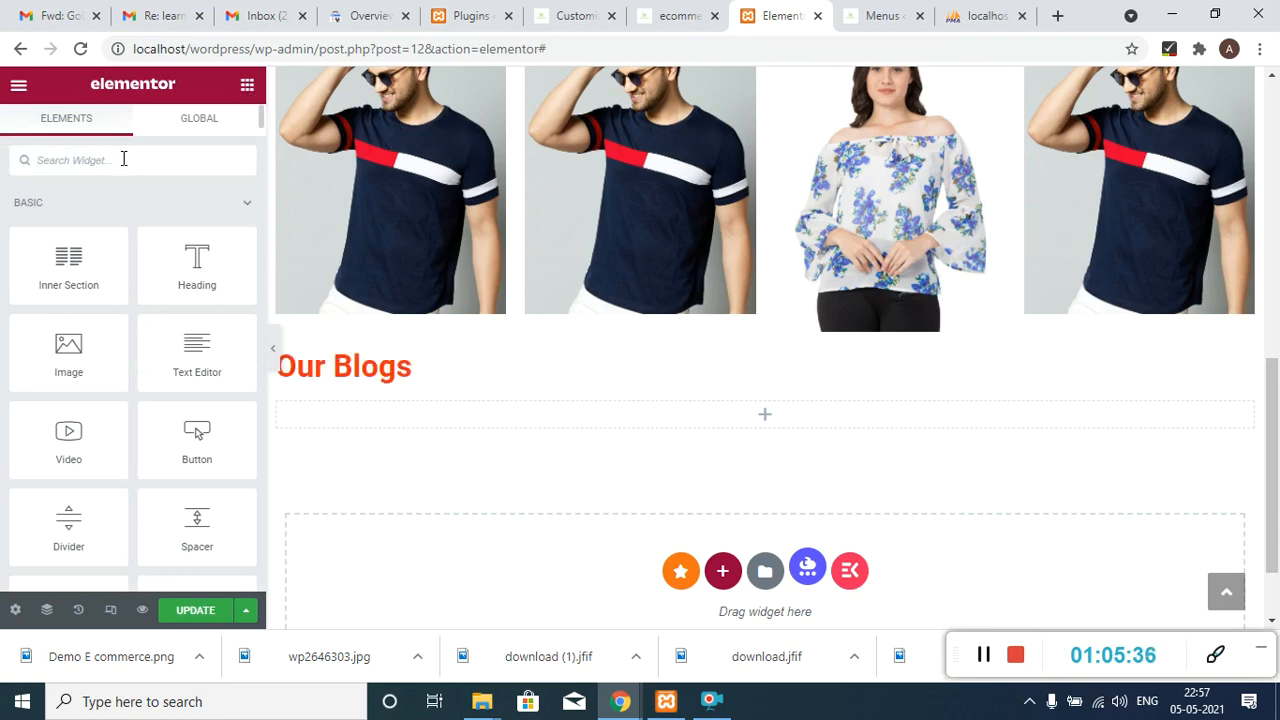
type("blog")
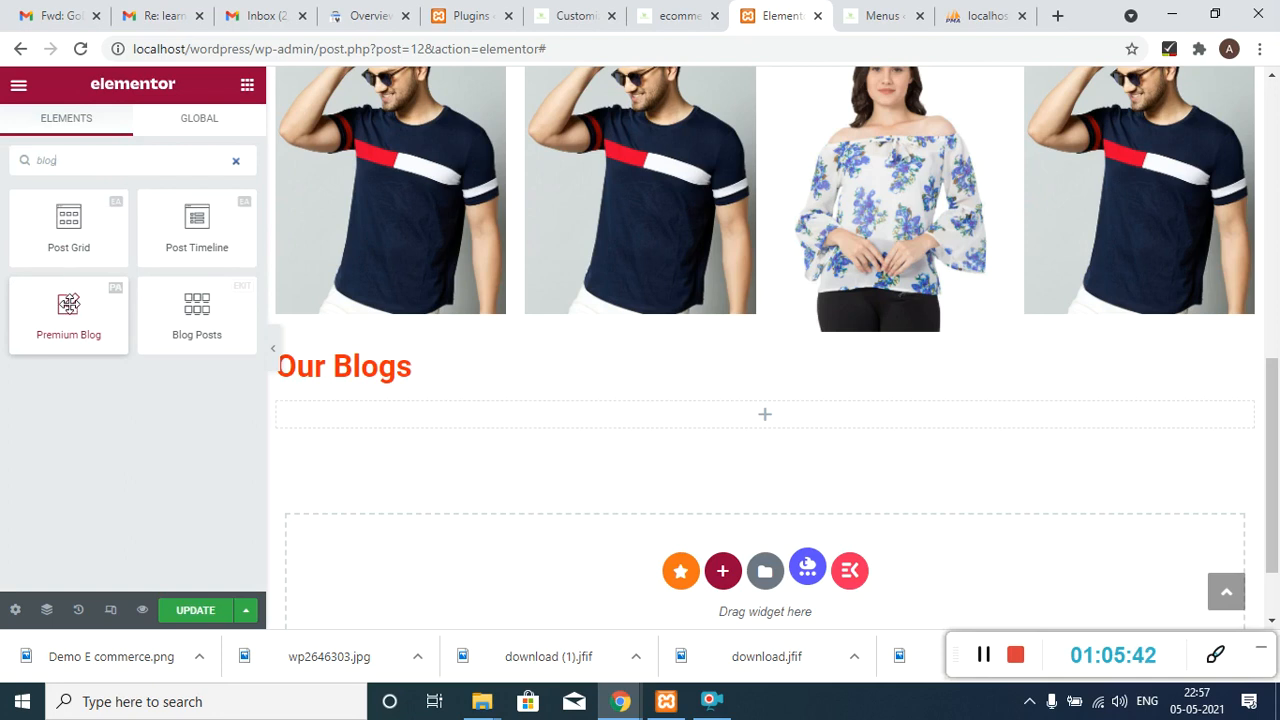
left_click_drag(68, 300, 554, 409)
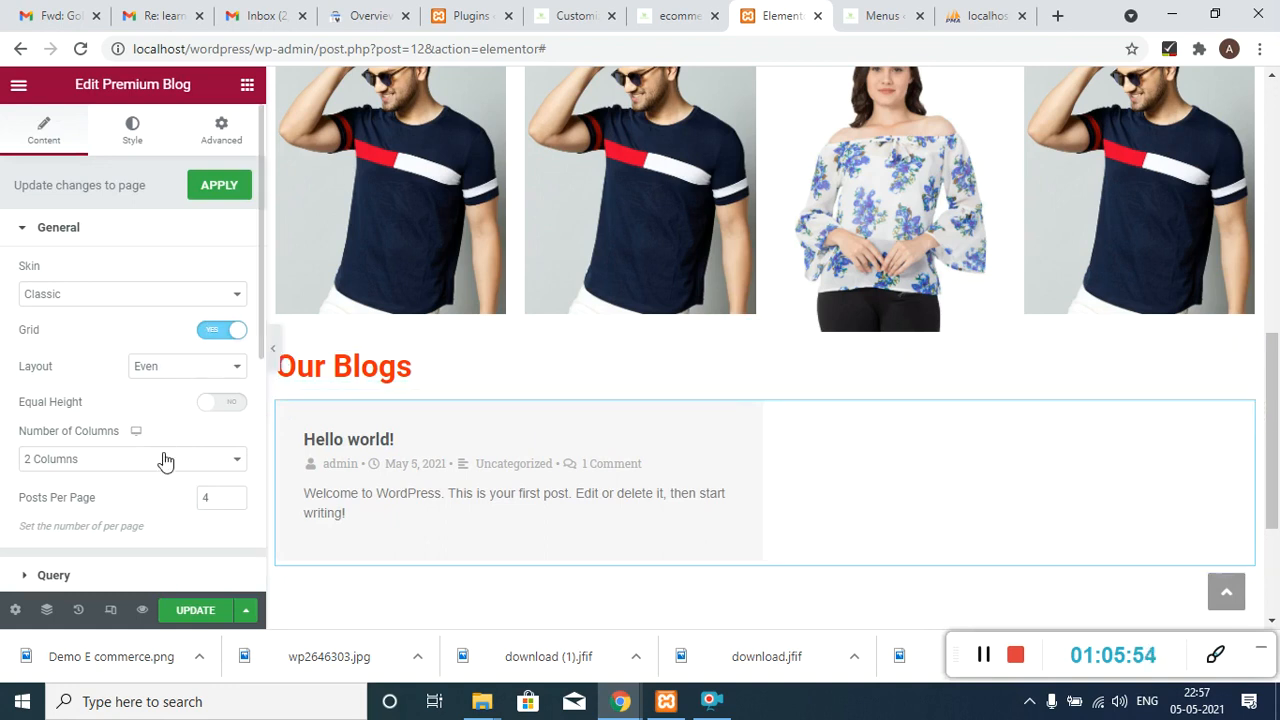
left_click(195, 612)
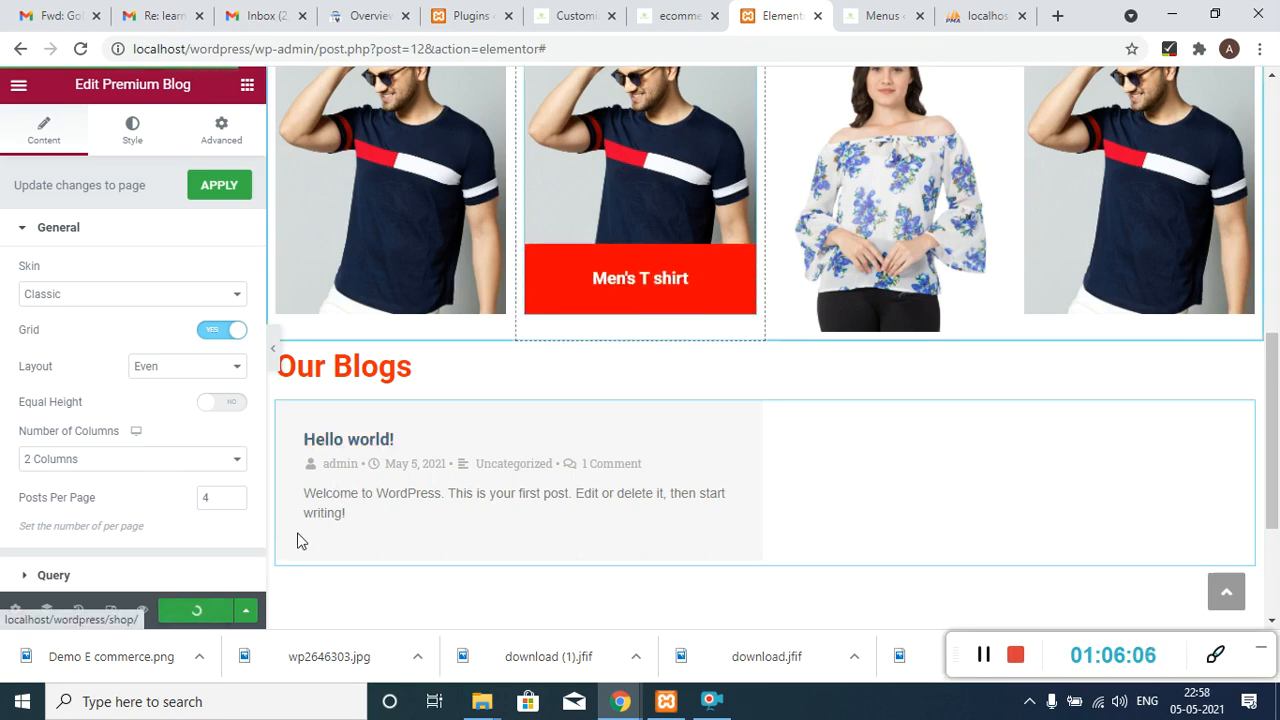
- Reload the live home page at localhost/wordpress and check the "Our Blogs" section near its end
left_click(698, 12)
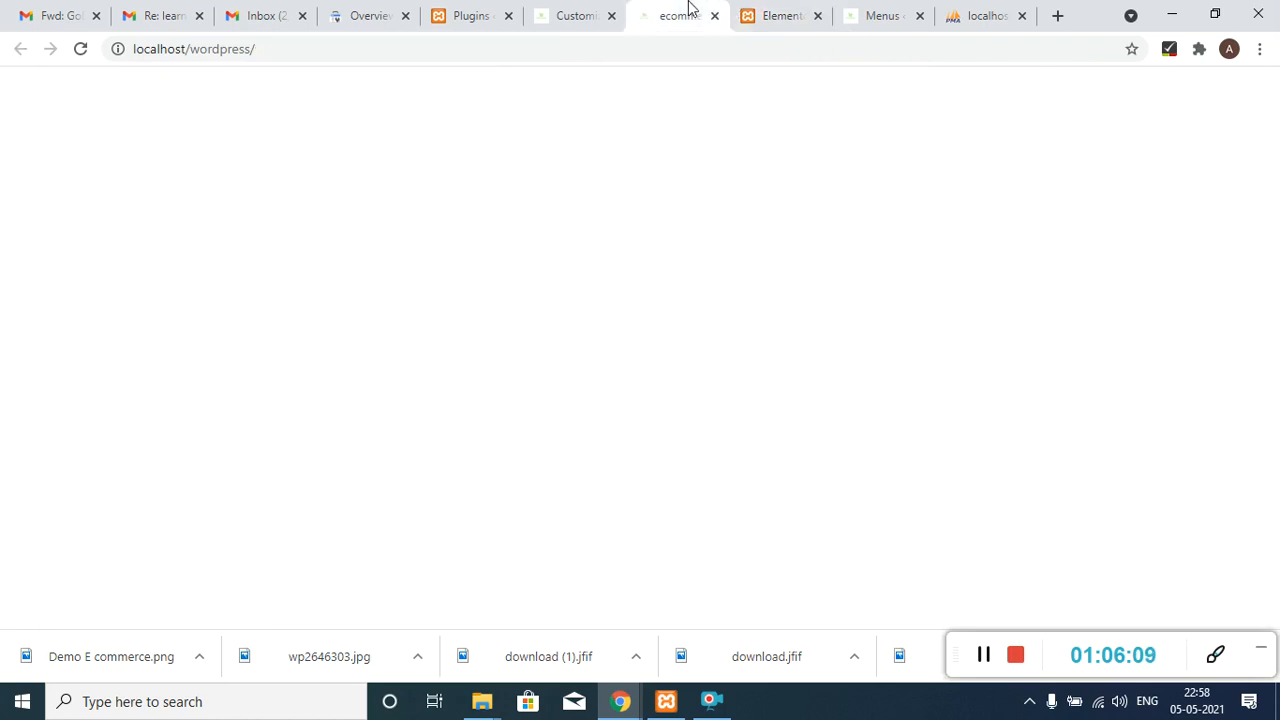
left_click(778, 12)
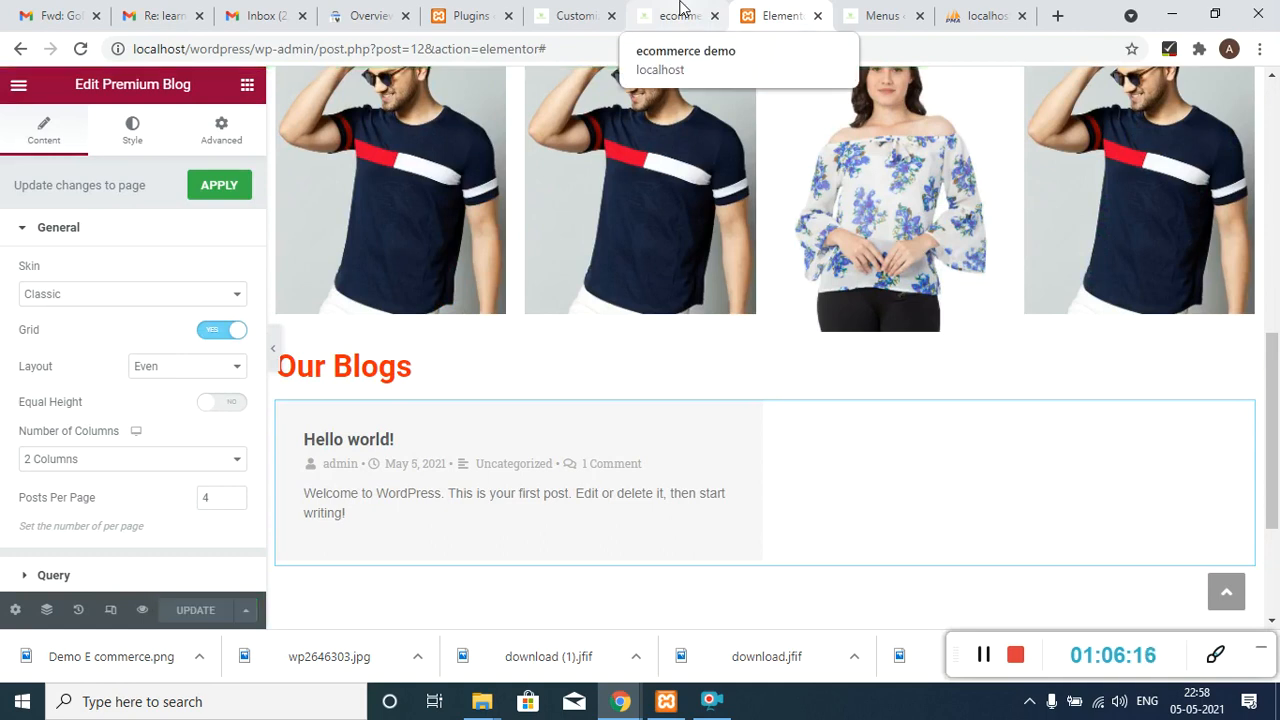
left_click(679, 12)
left_click(670, 52)
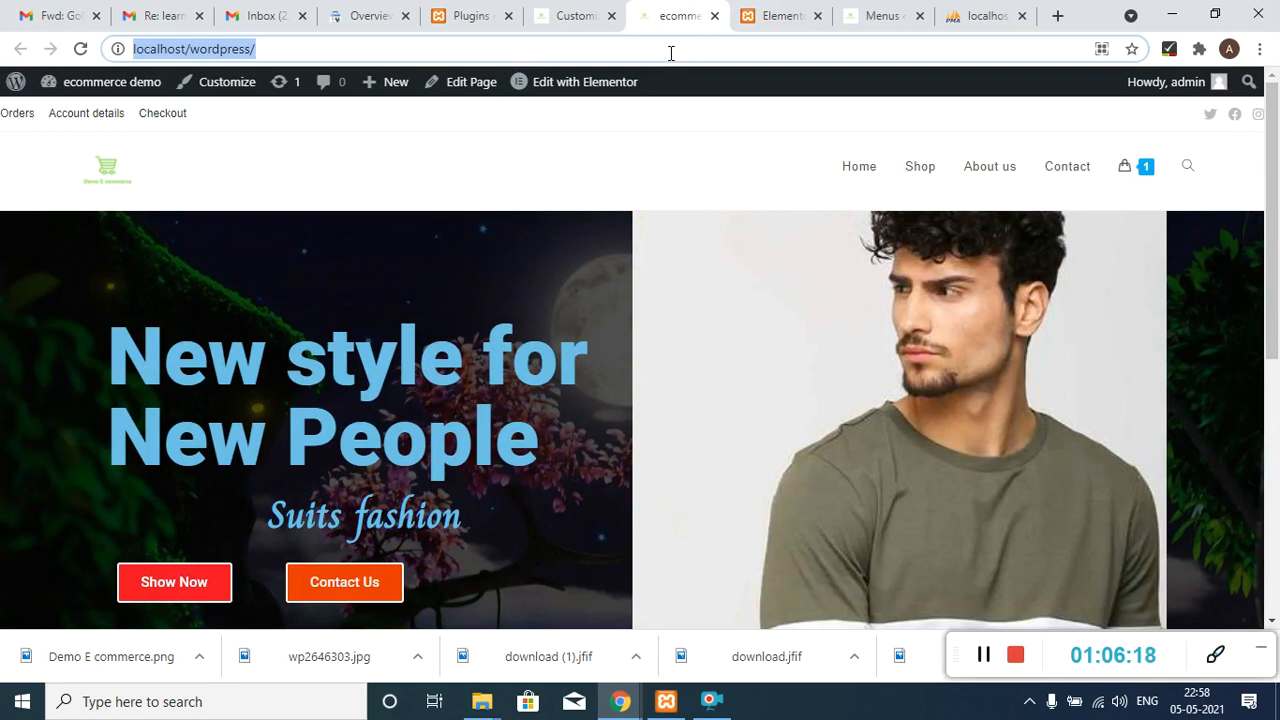
key("Return")
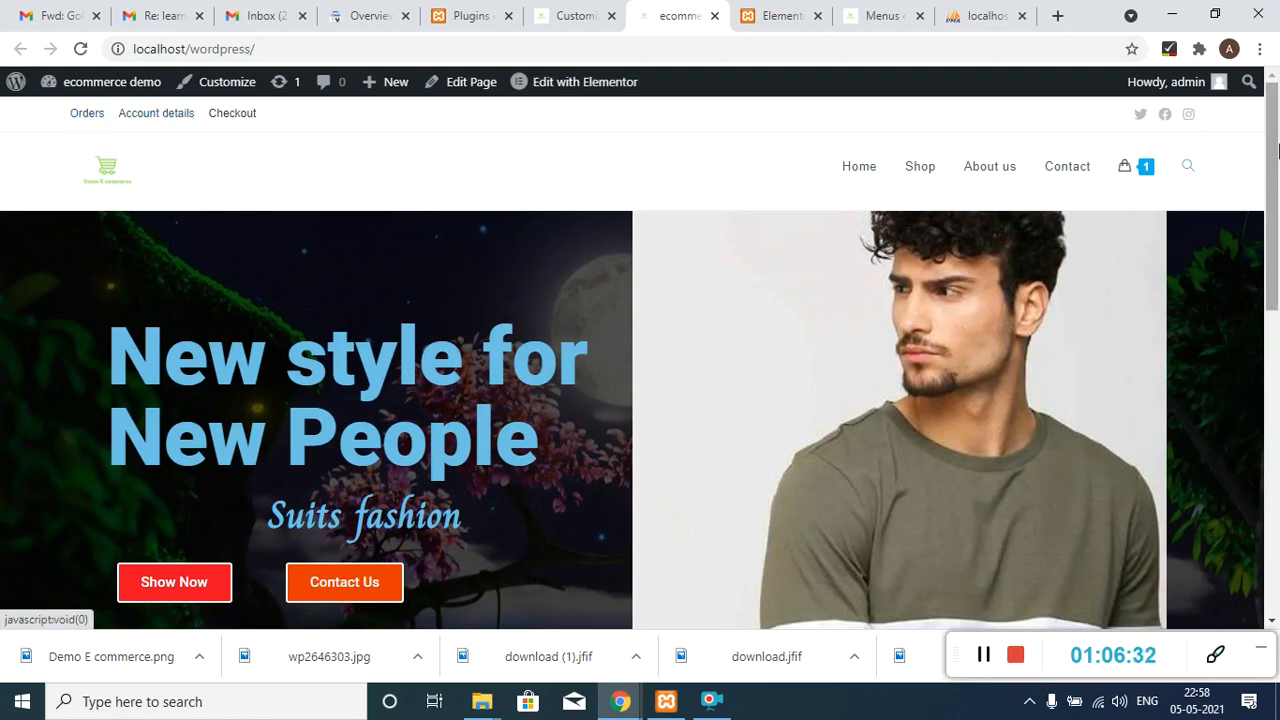
left_click_drag(1277, 143, 1277, 484)
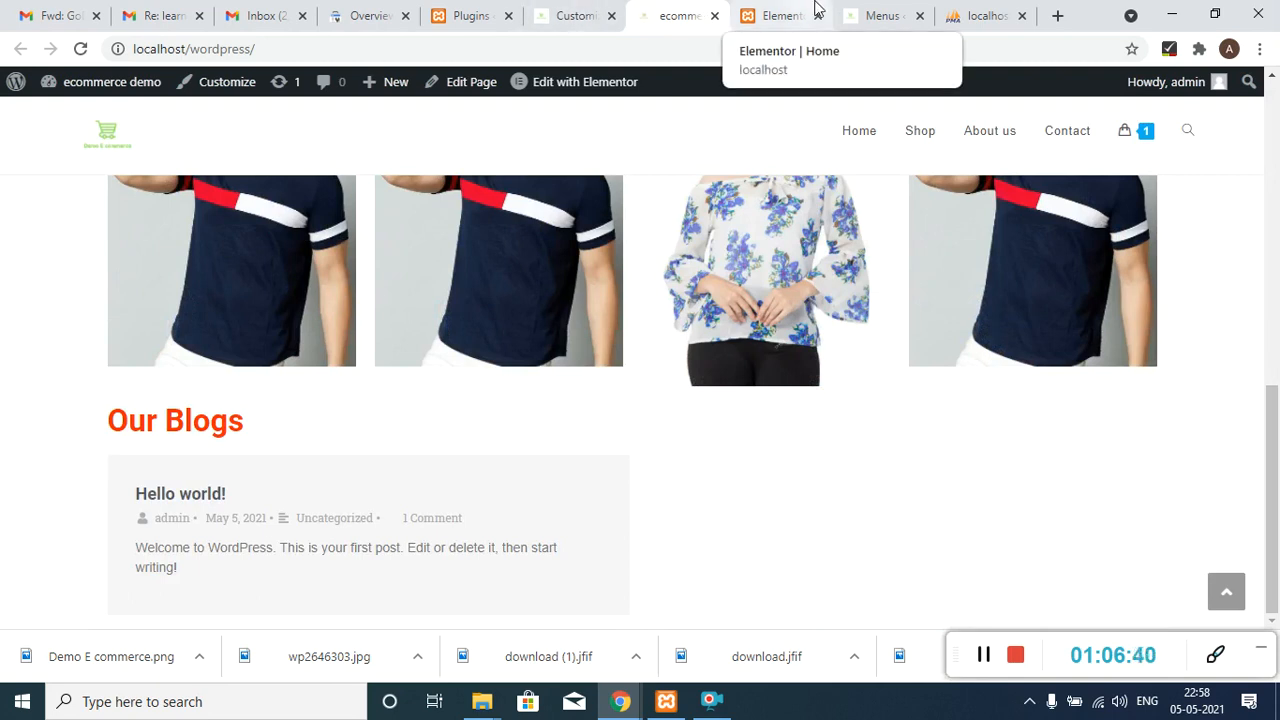
- Open a blank new blog post in the WordPress admin
left_click(870, 8)
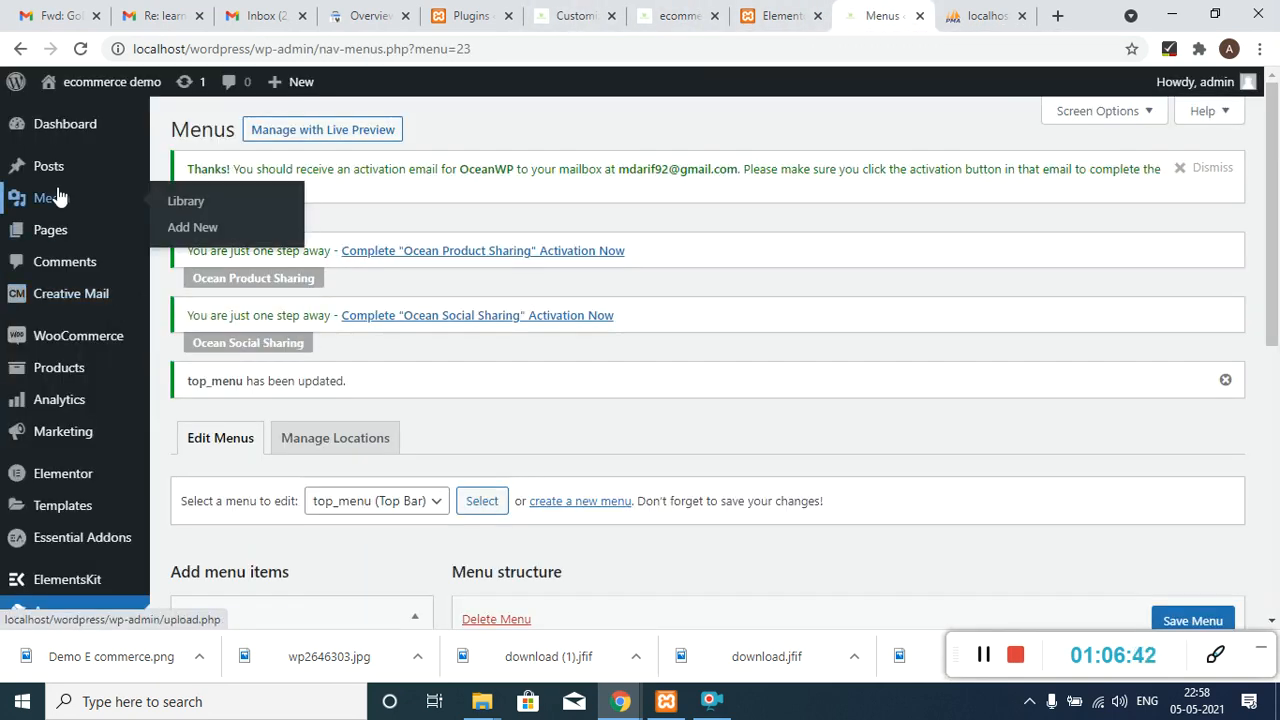
left_click(55, 175)
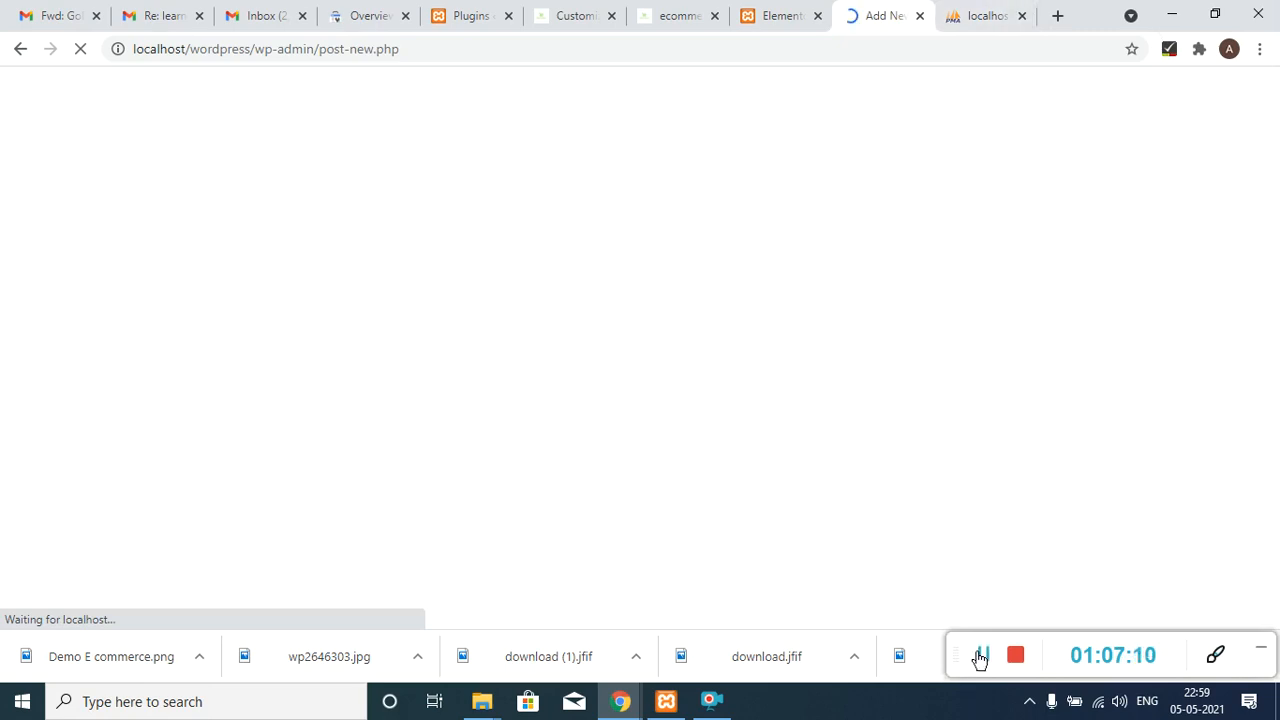
left_click(983, 655)
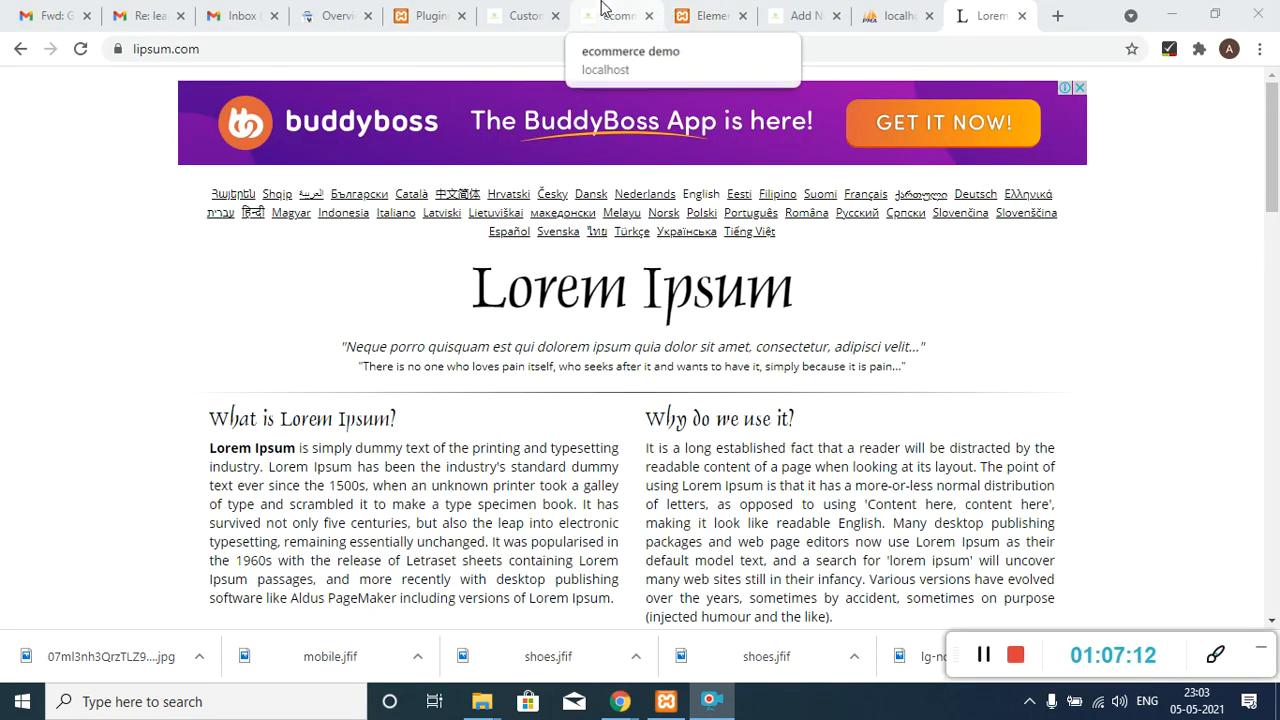
left_click(785, 14)
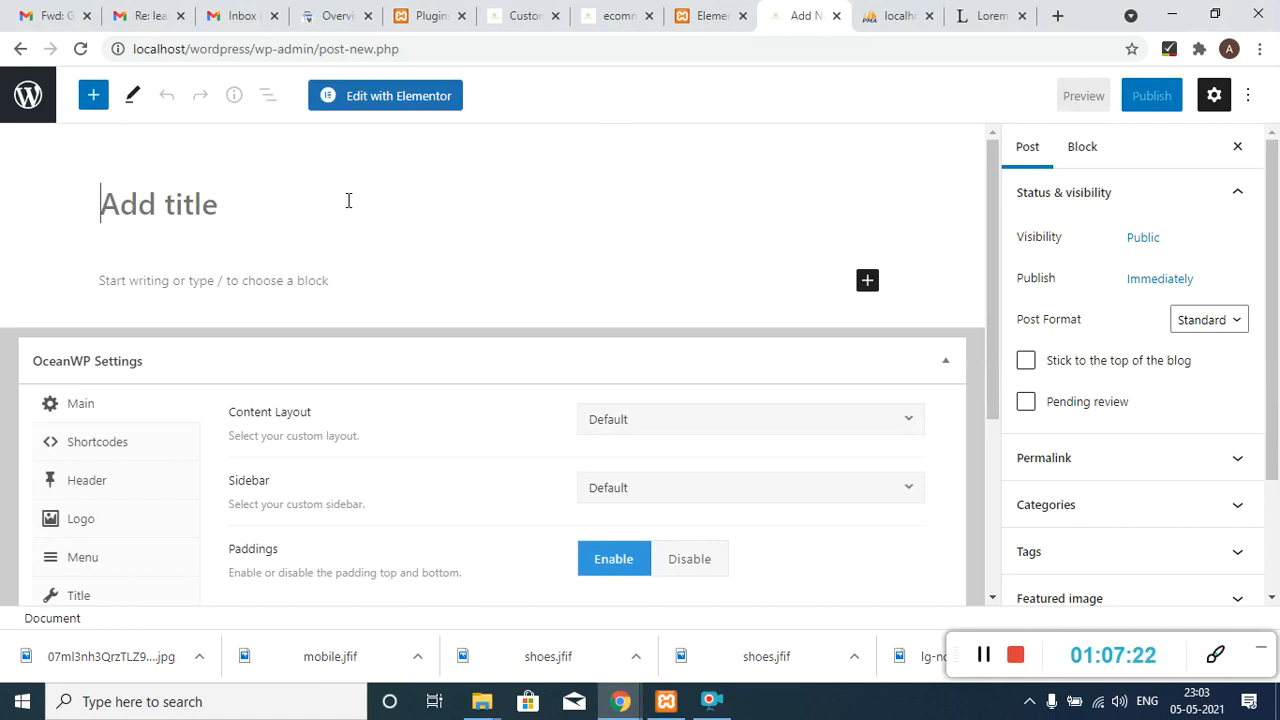
- Title the new blog post "how mobile phone influence others"
type("how moibl")
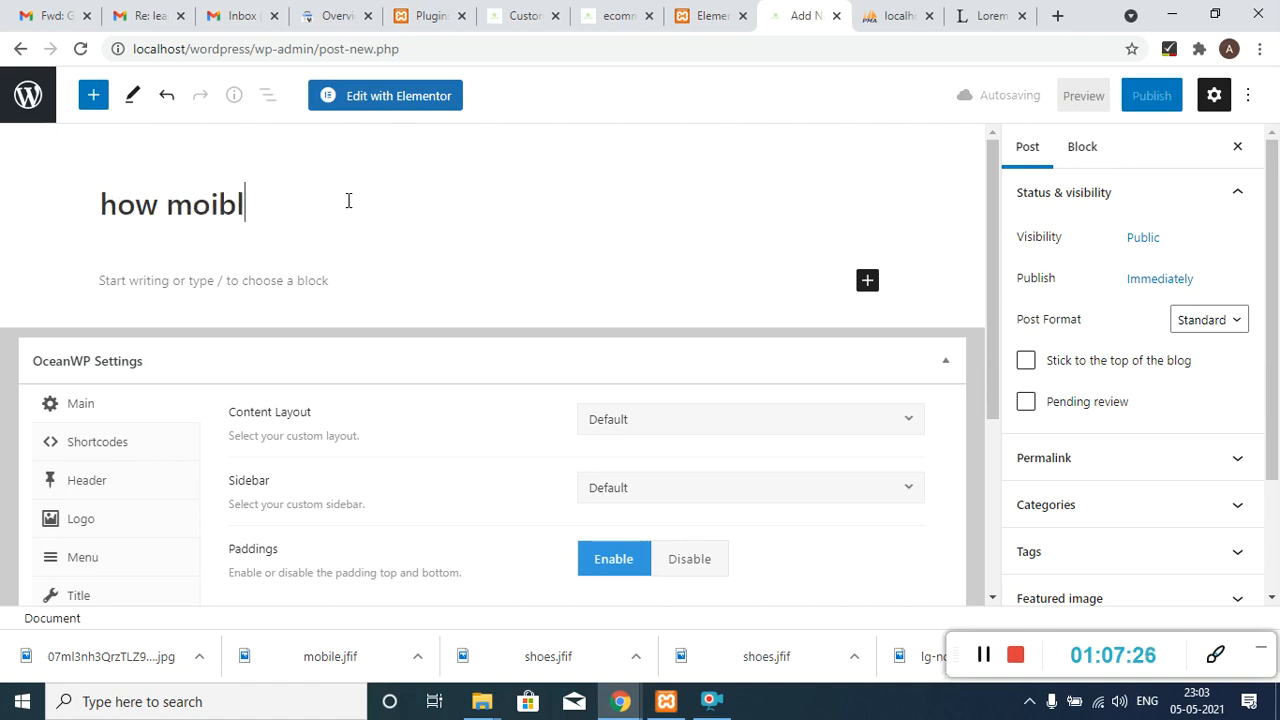
key("BackSpace")
key("BackSpace")
key("BackSpace")
type("bile ")
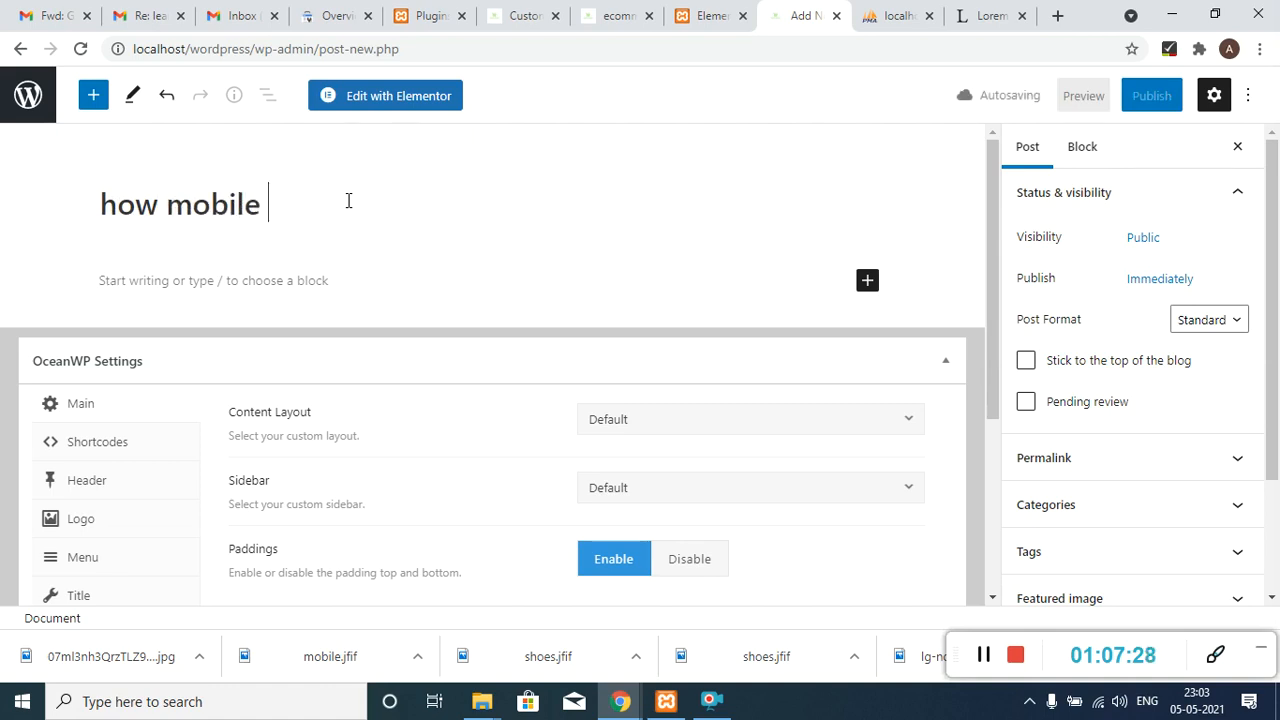
type("phone in")
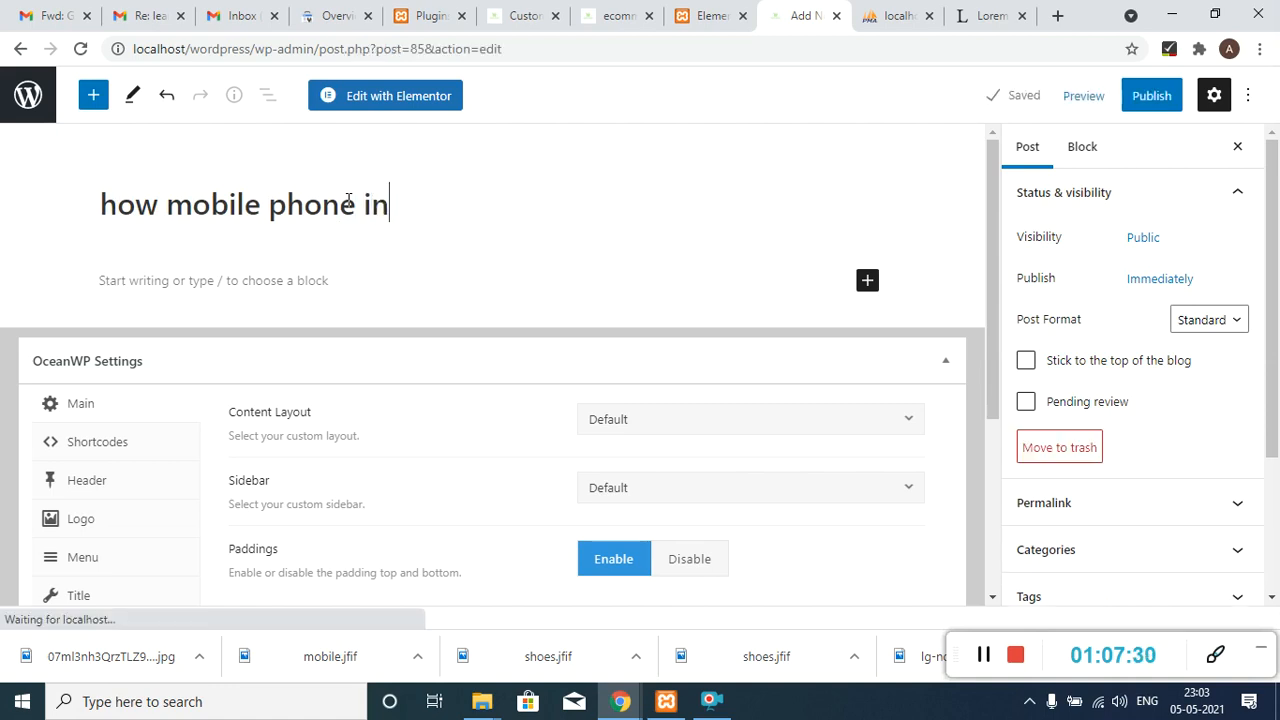
type("flue")
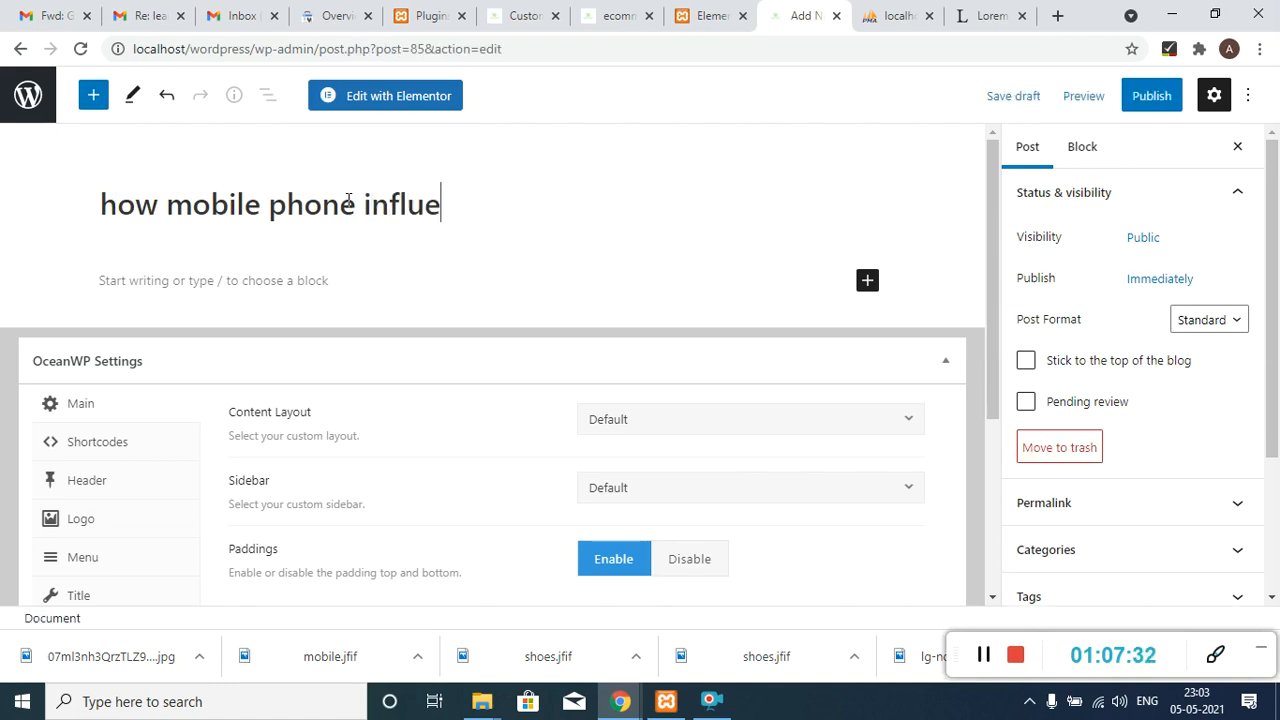
type("nce others")
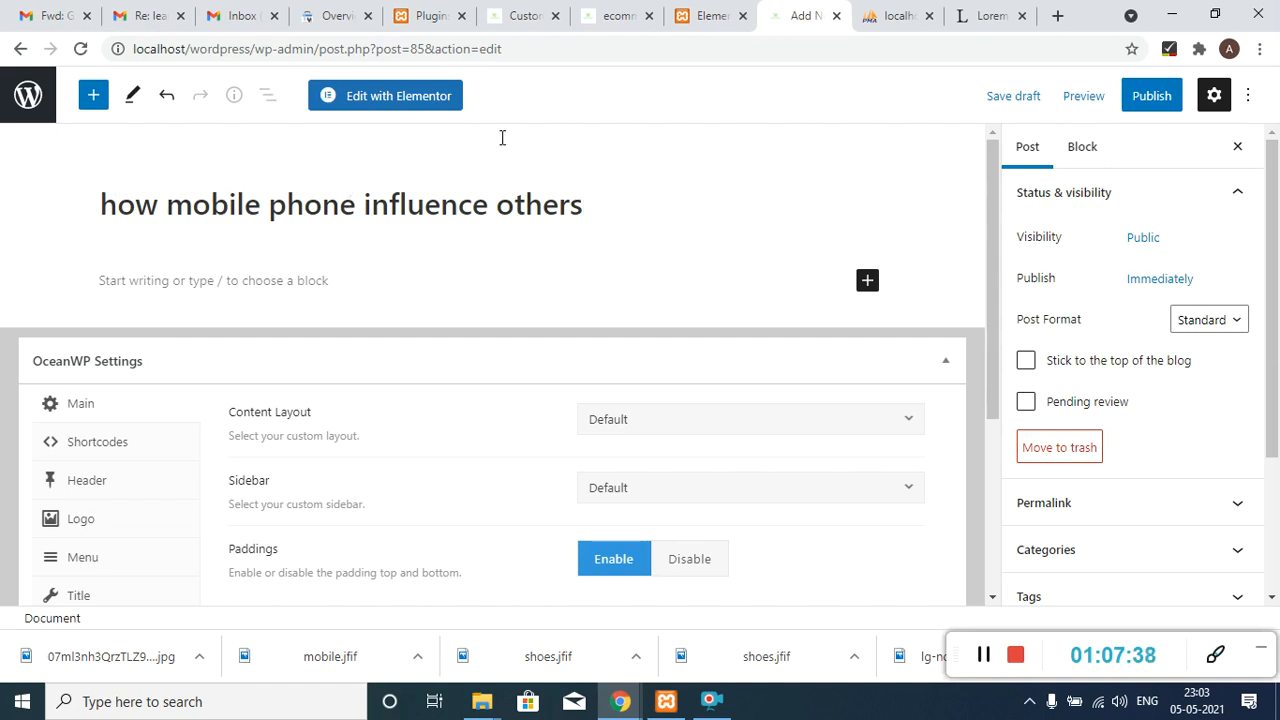
- Copy the "What is Lorem Ipsum?" paragraph from lipsum.com and paste it as the blog post's body text
left_click(990, 15)
left_click_drag(210, 446, 617, 540)
right_click(431, 437)
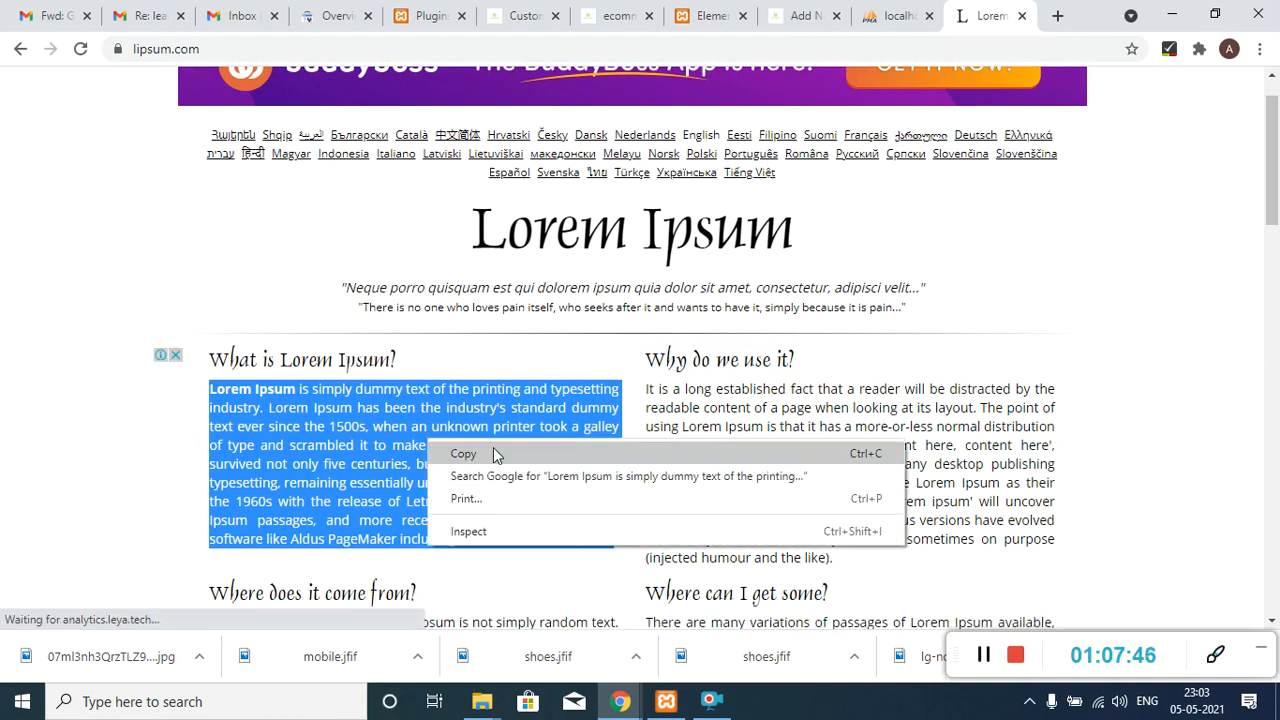
left_click(493, 447)
left_click(768, 8)
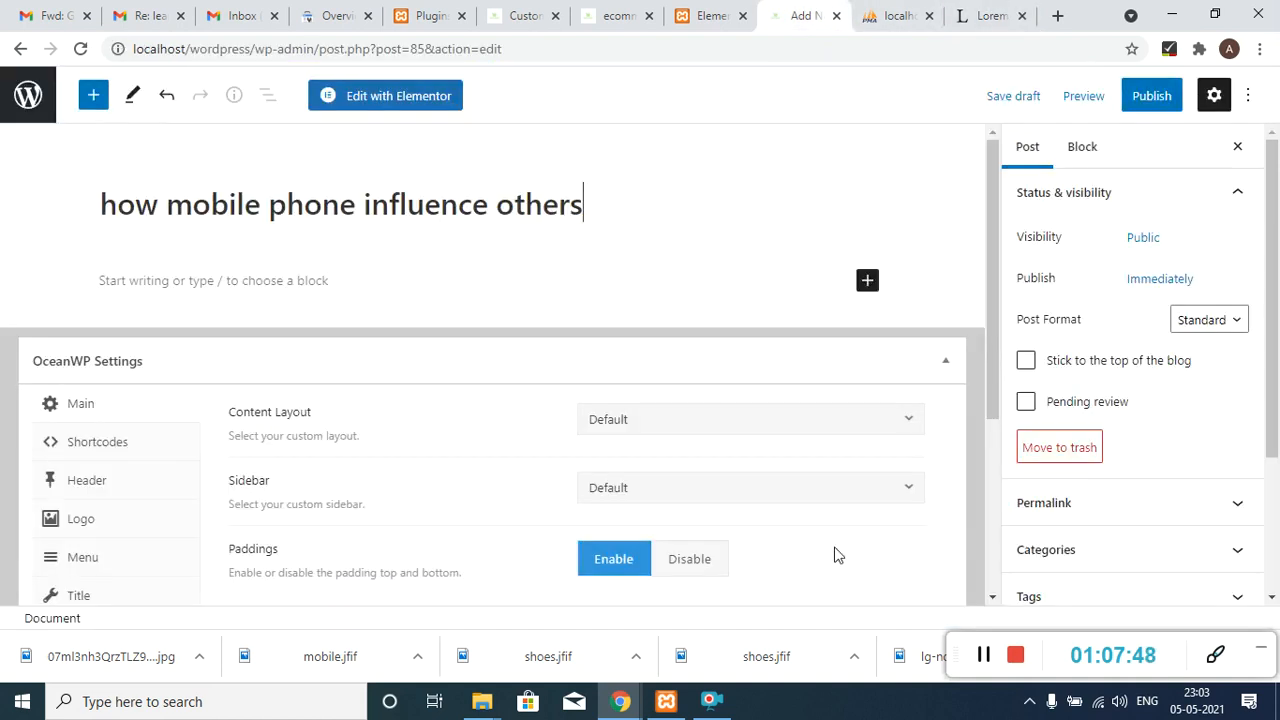
right_click(223, 277)
left_click(275, 420)
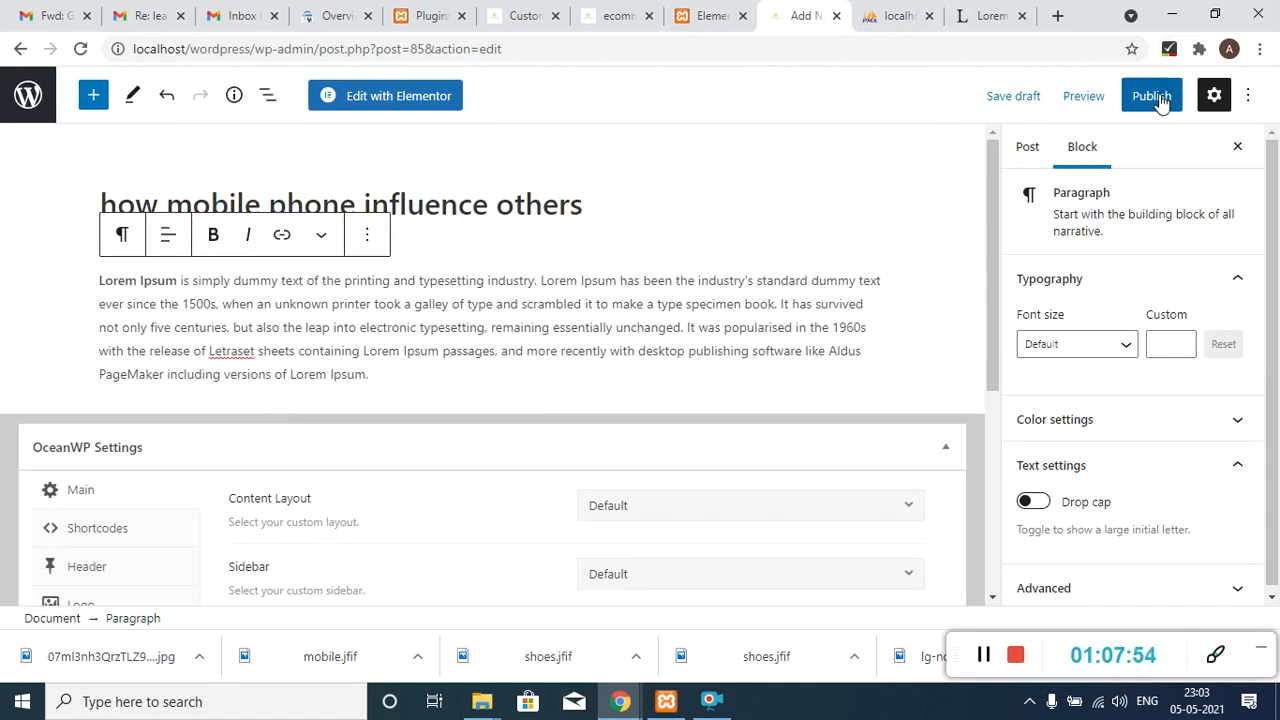
- Open the file upload area for the post's featured image
scroll(1262, 455, "down", 1)
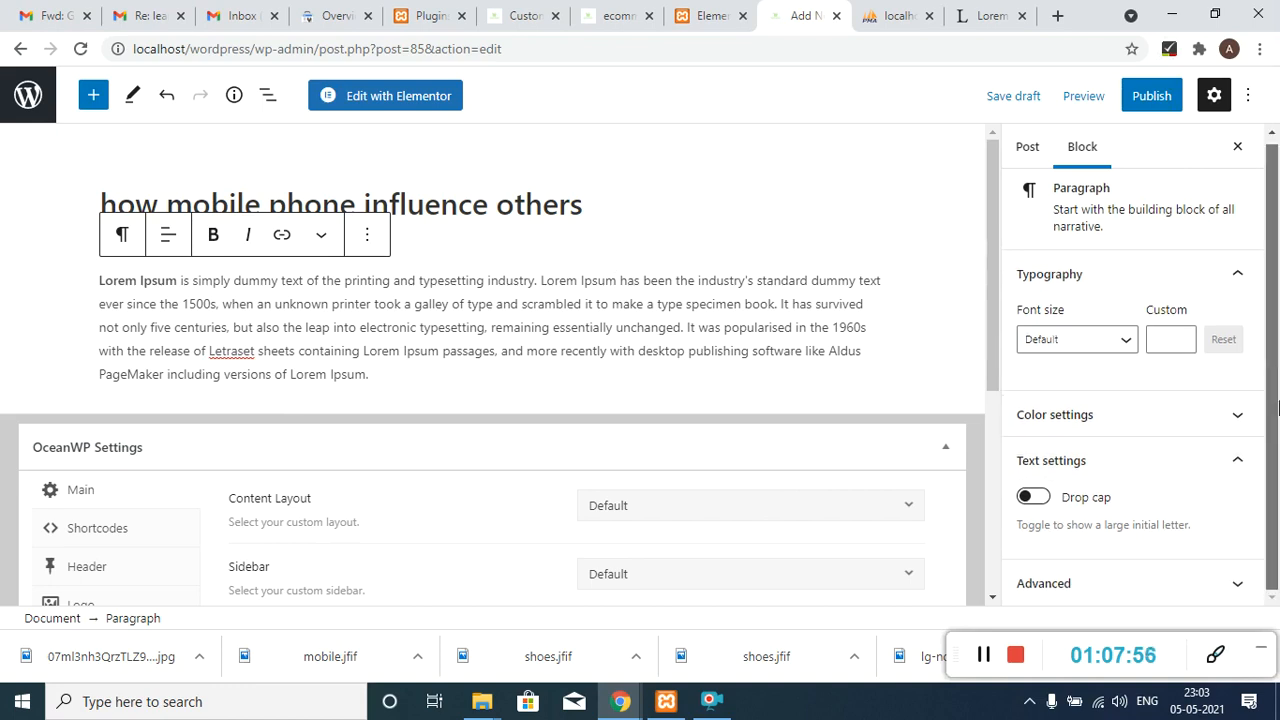
left_click(1028, 149)
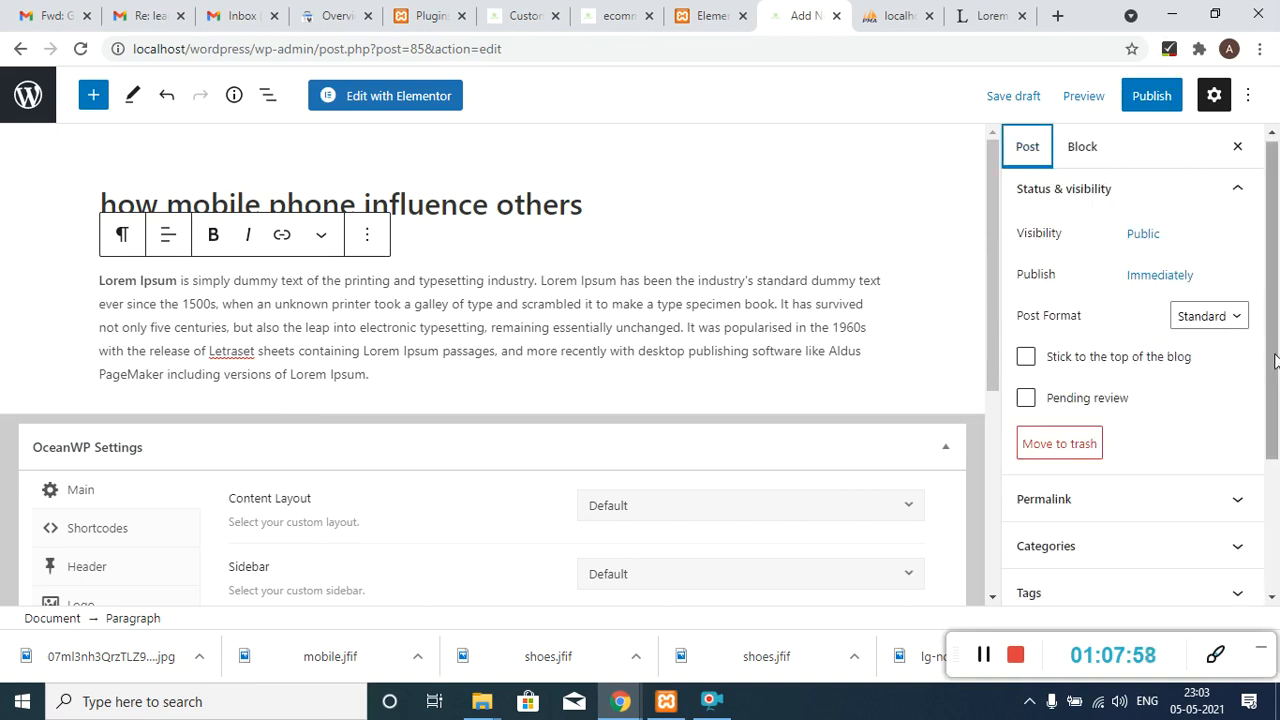
scroll(1240, 540, "down", 3)
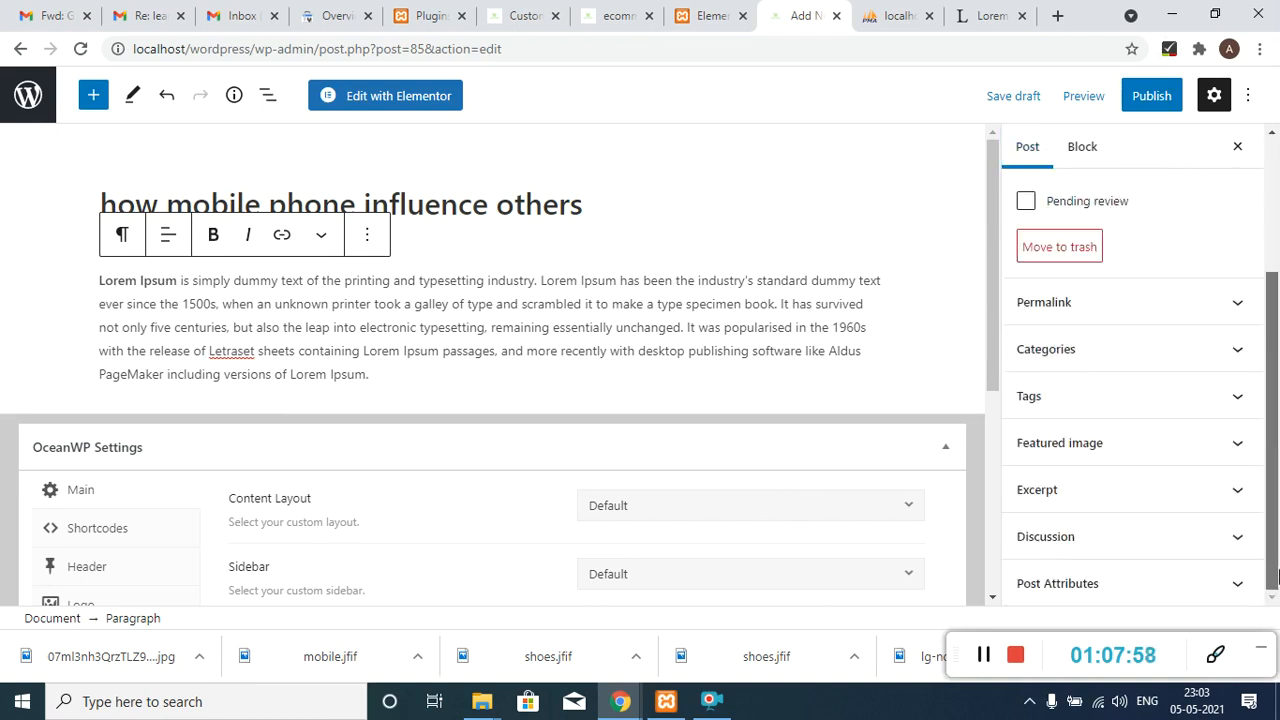
left_click(1051, 443)
left_click(1083, 512)
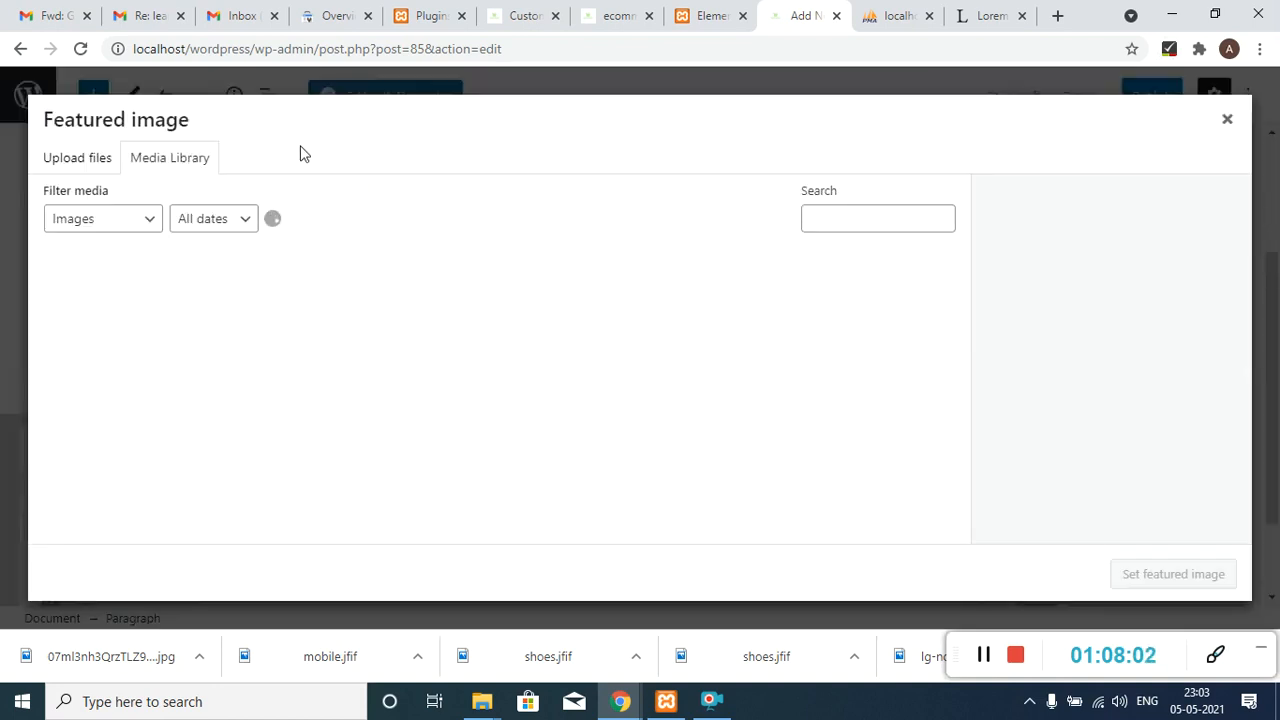
left_click(88, 172)
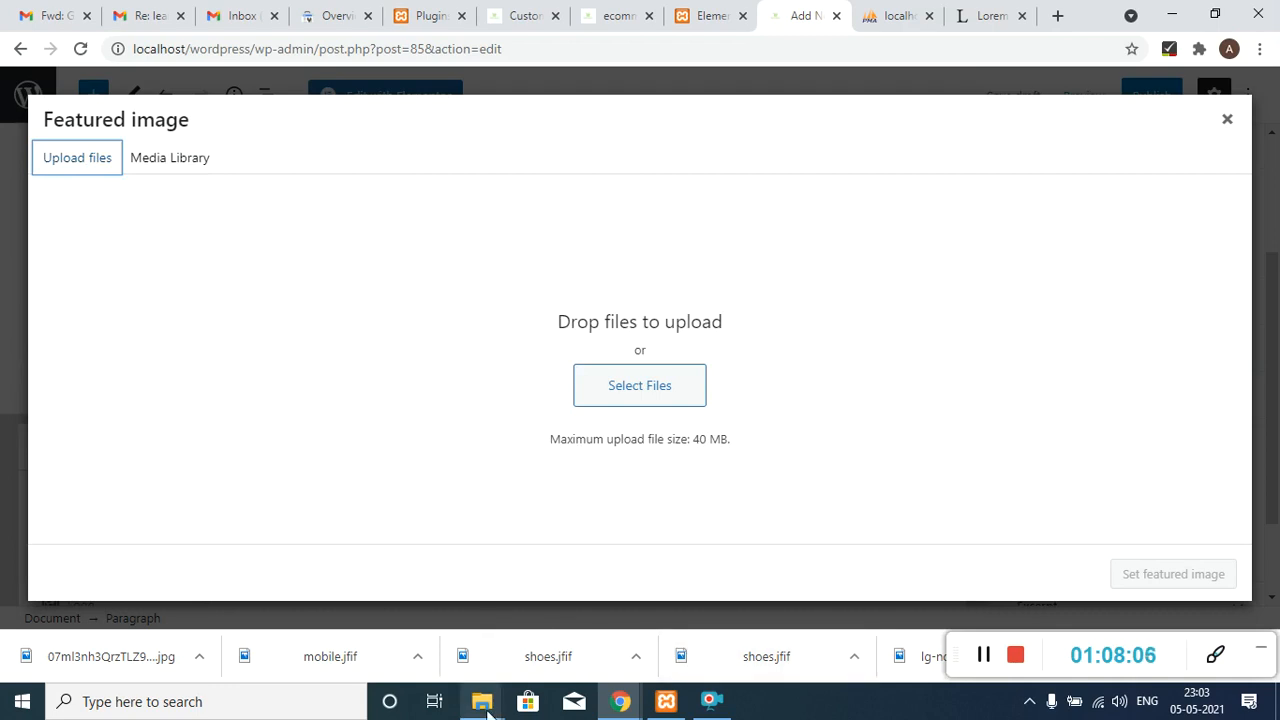
- Upload the lg-note-20-ultra-5g-iphone-11-se-google-pixel-4a-lg-velvet-6133 image from the womens folder to the media library
mouse_move(484, 706)
mouse_move(335, 615)
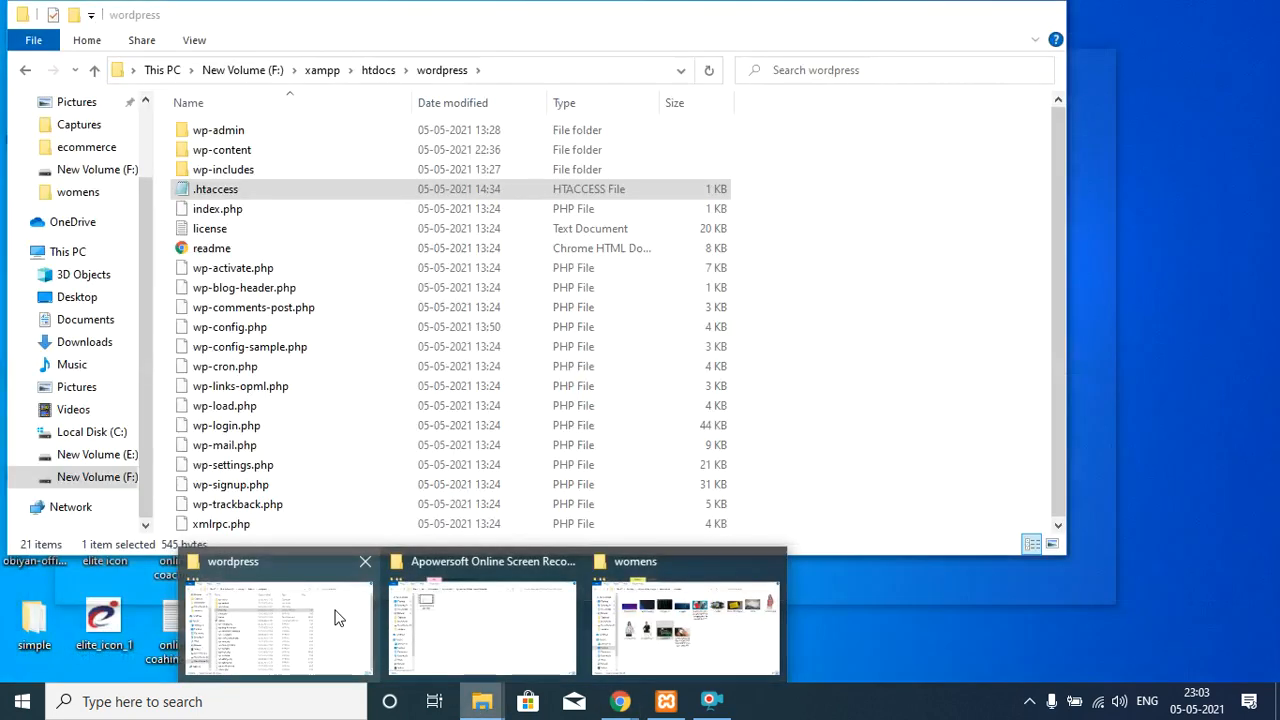
left_click(689, 616)
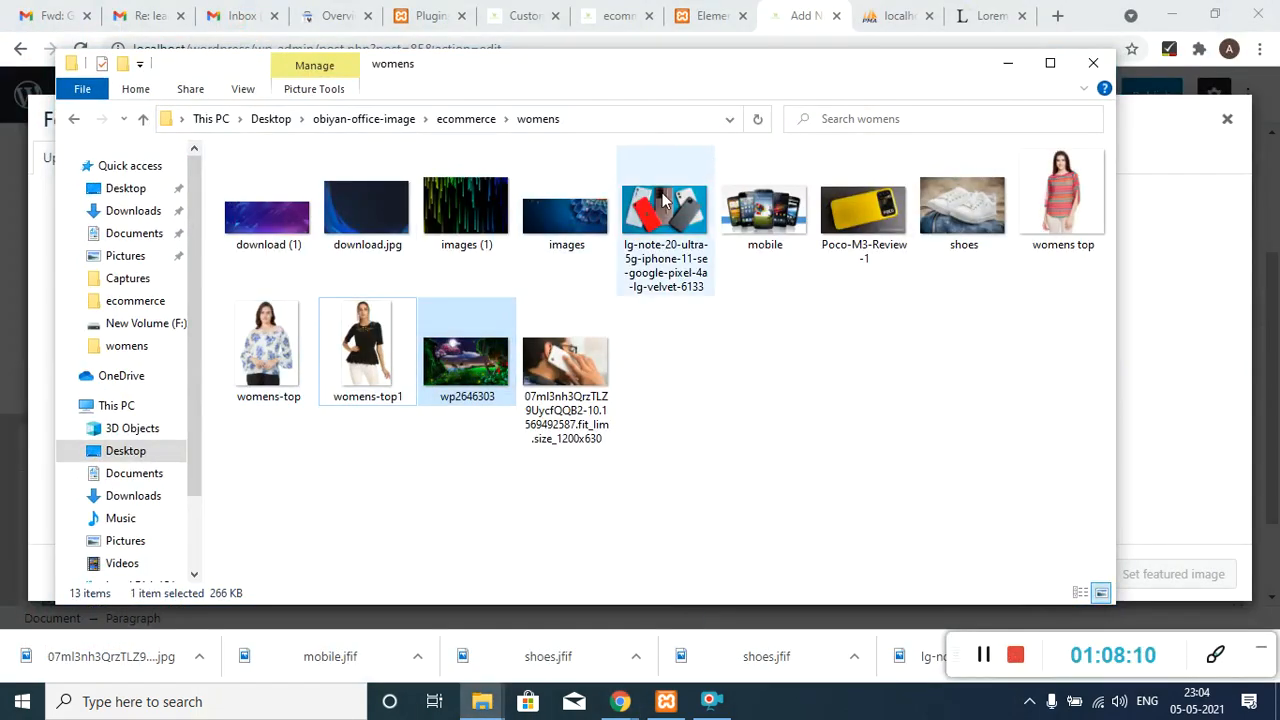
left_click(723, 224)
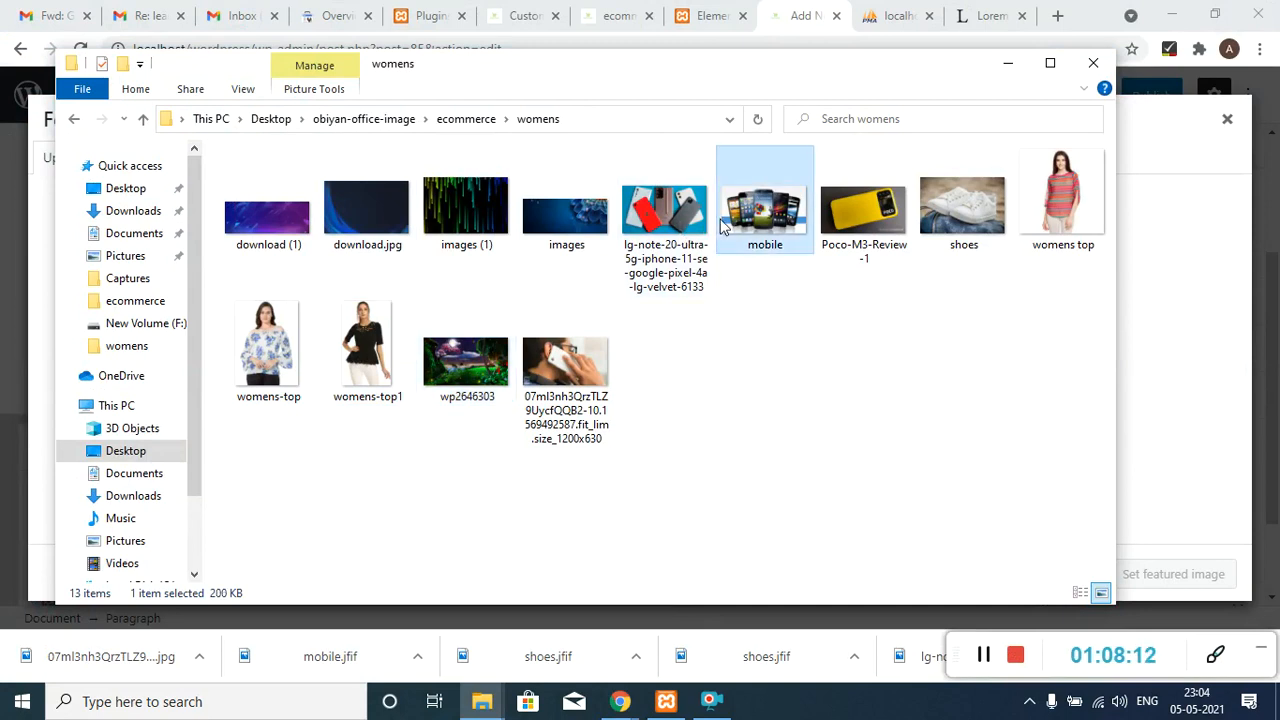
key("Left")
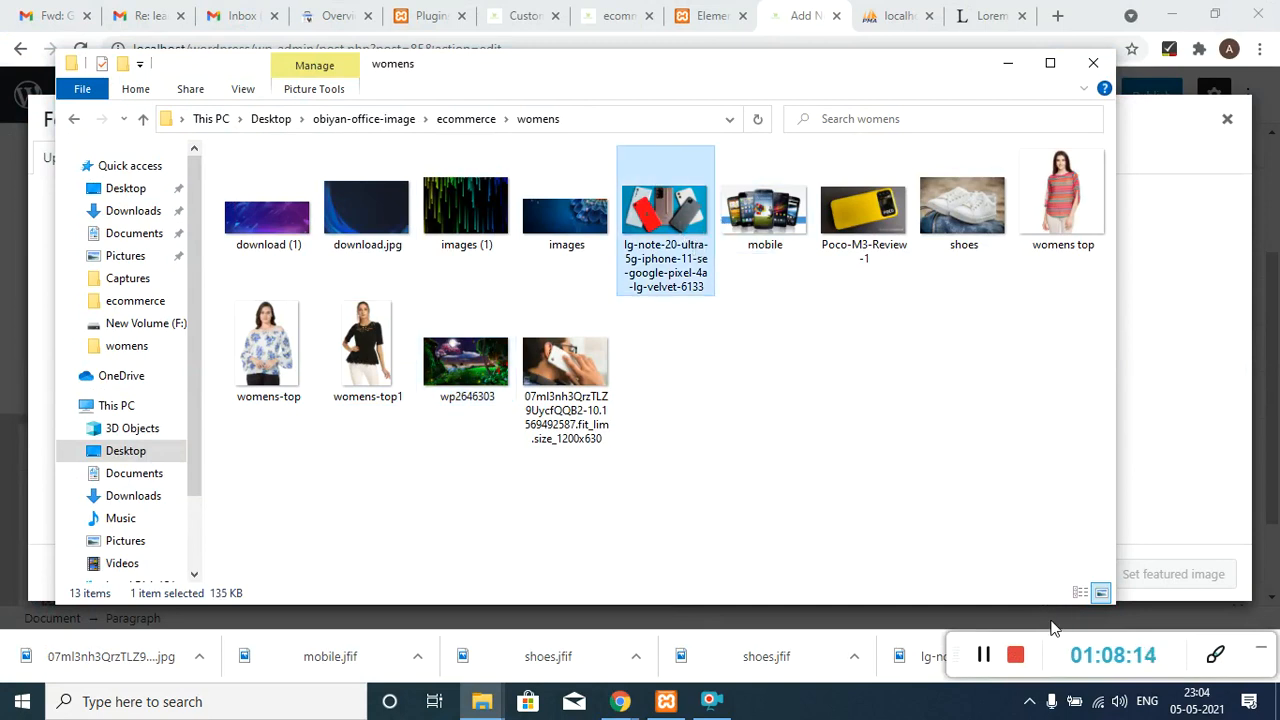
left_click_drag(653, 255, 560, 289)
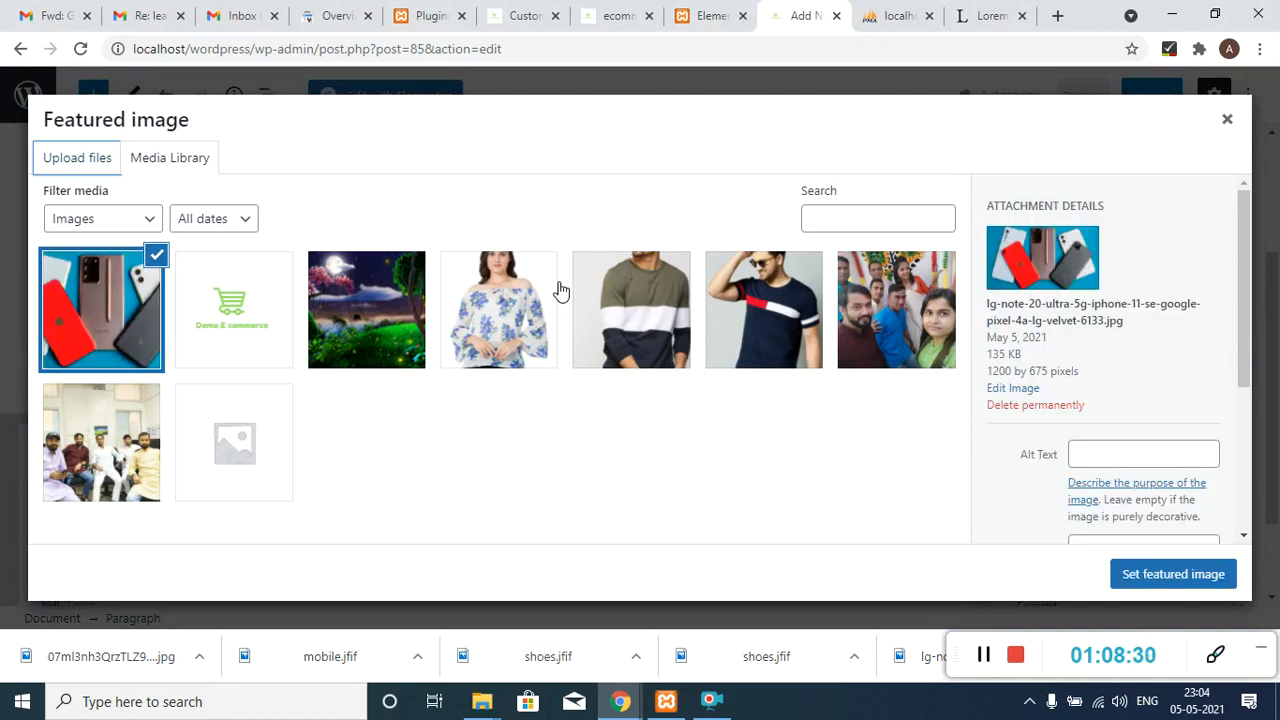
- Set the uploaded phones picture as the post's featured image and publish the post
left_click(1150, 572)
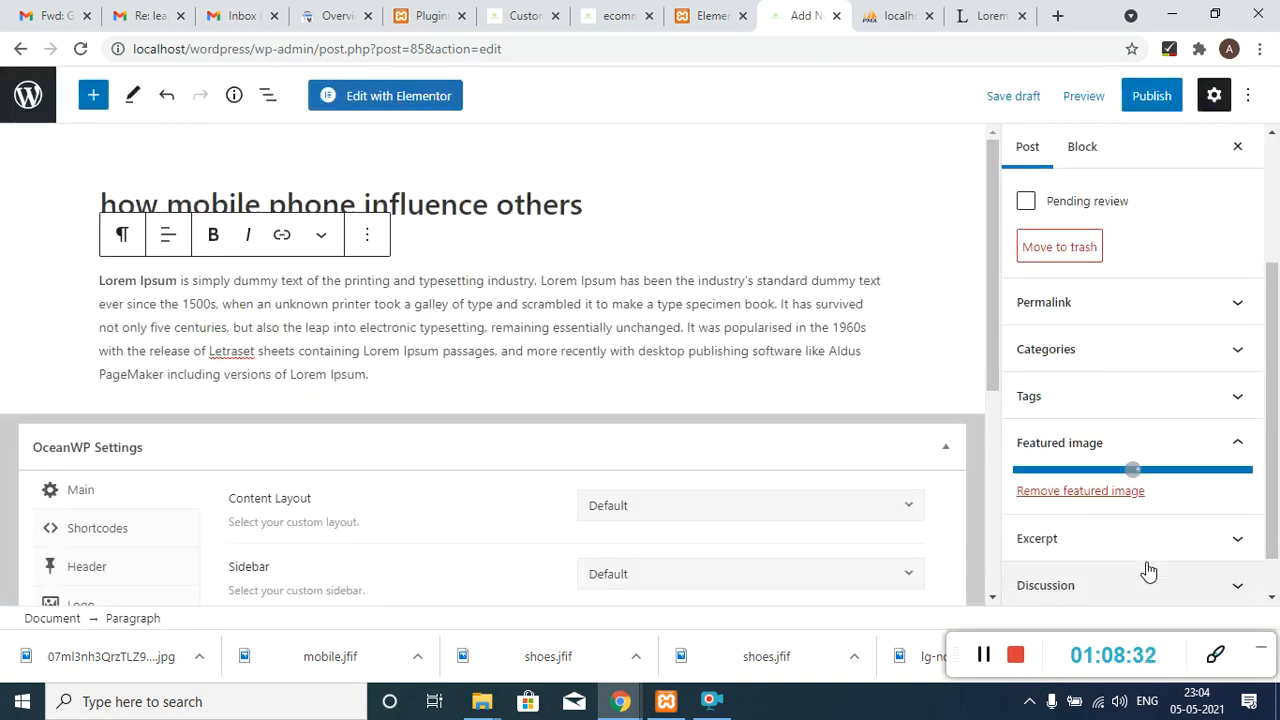
left_click(1152, 96)
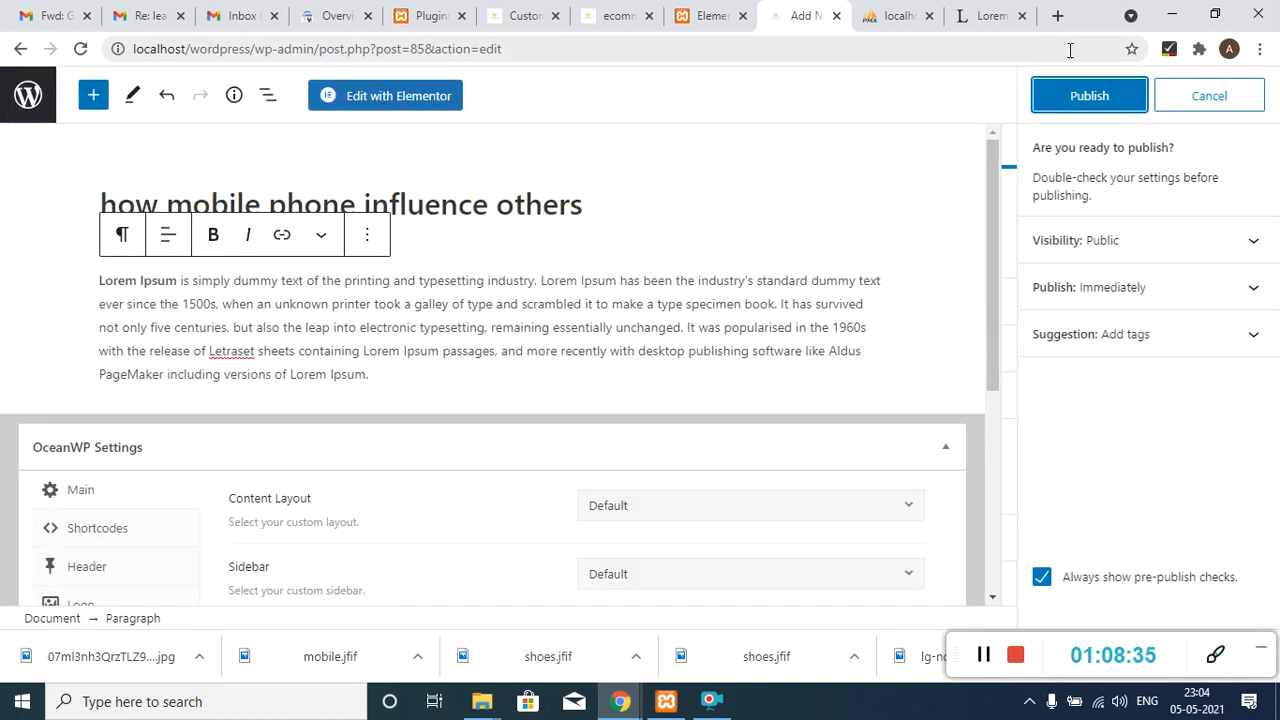
left_click(1109, 94)
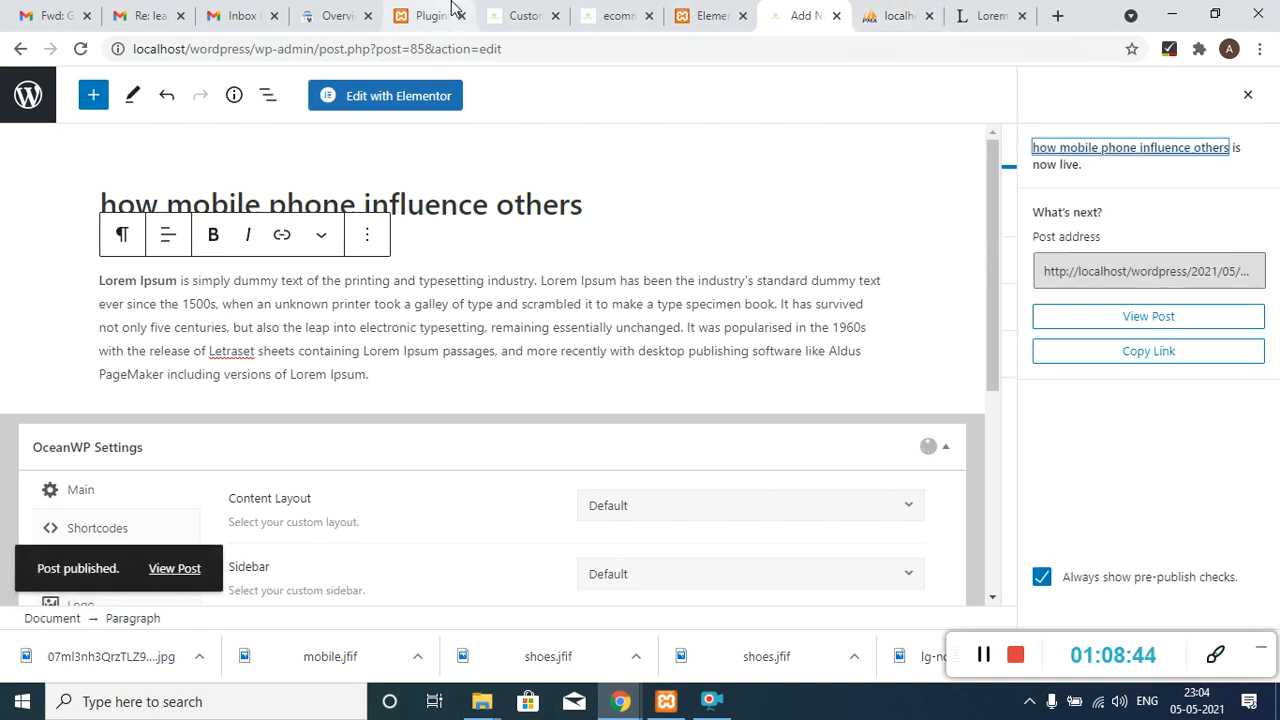
- Reload the live home page at localhost/wordpress and check the new post in the "Our Blogs" section
left_click(632, 8)
left_click(651, 46)
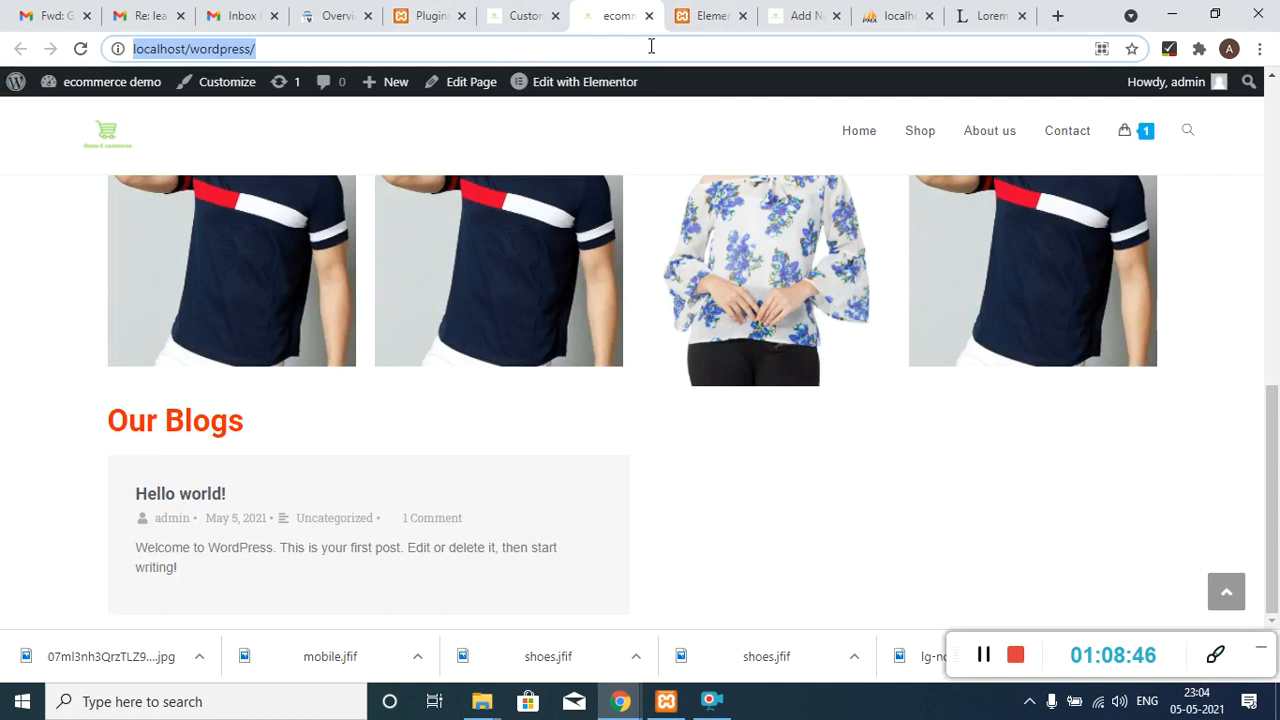
key("Return")
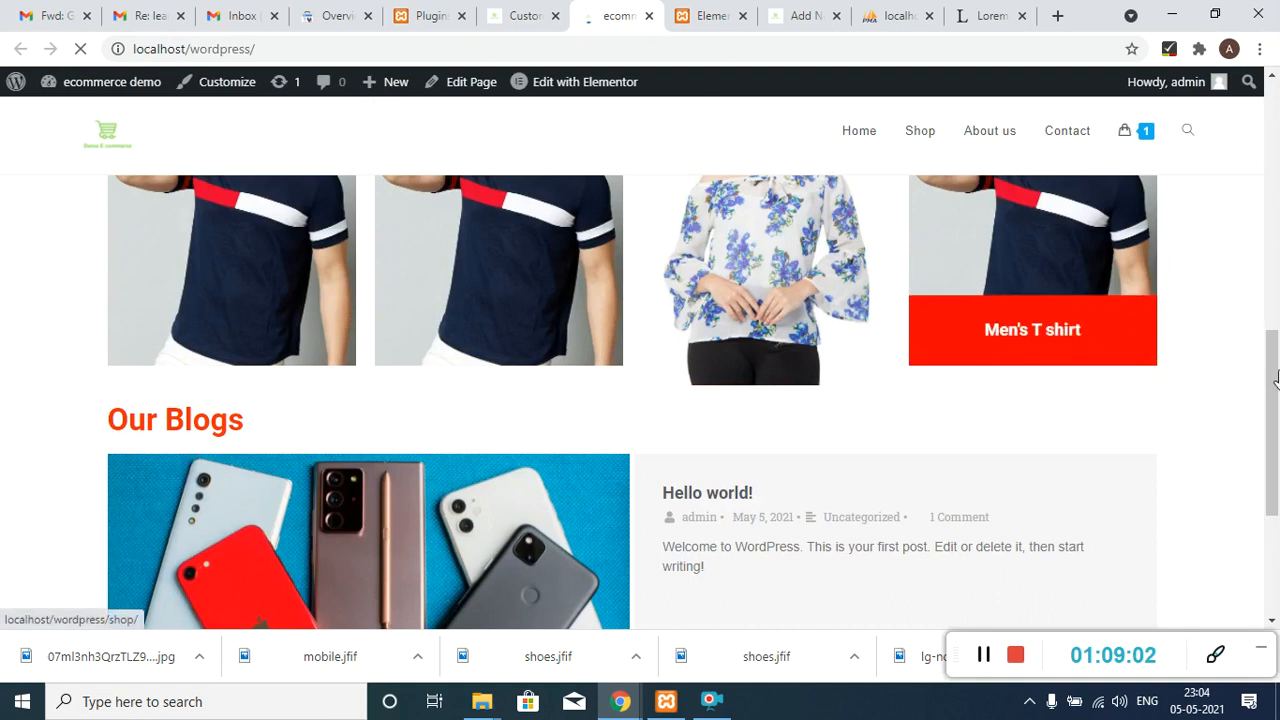
left_click_drag(1275, 367, 1278, 502)
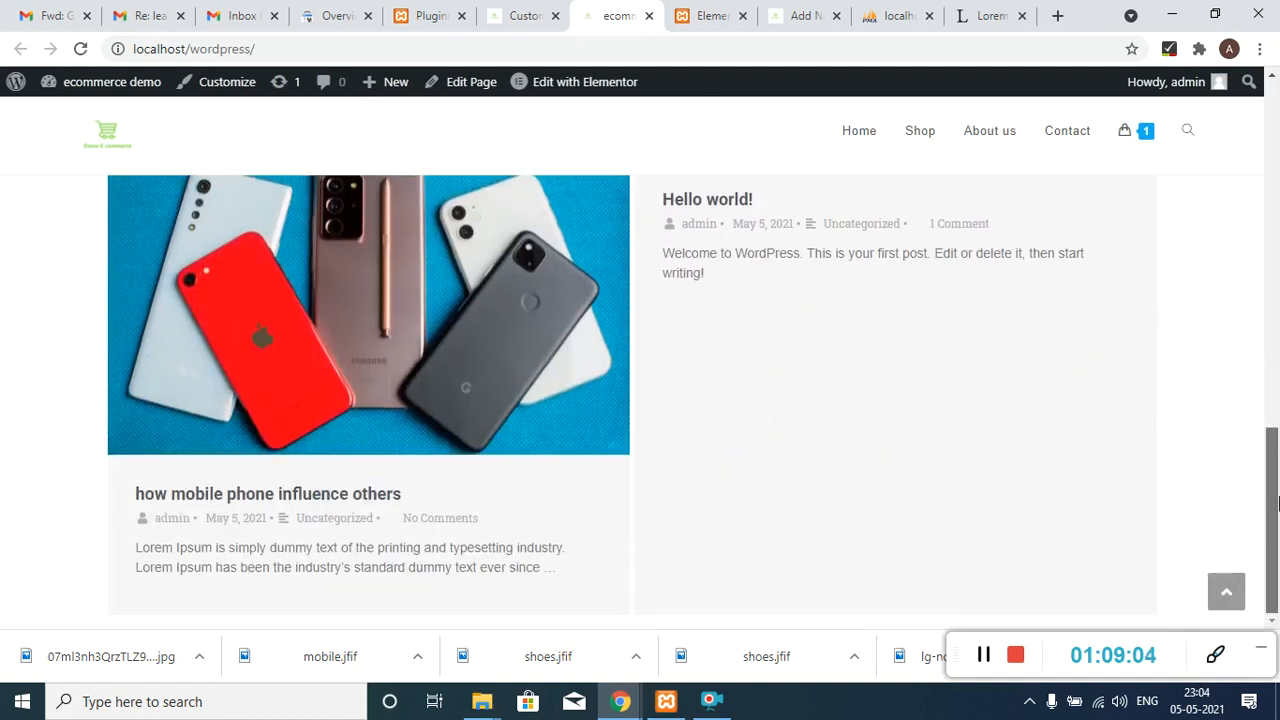
left_click_drag(1277, 502, 1260, 388)
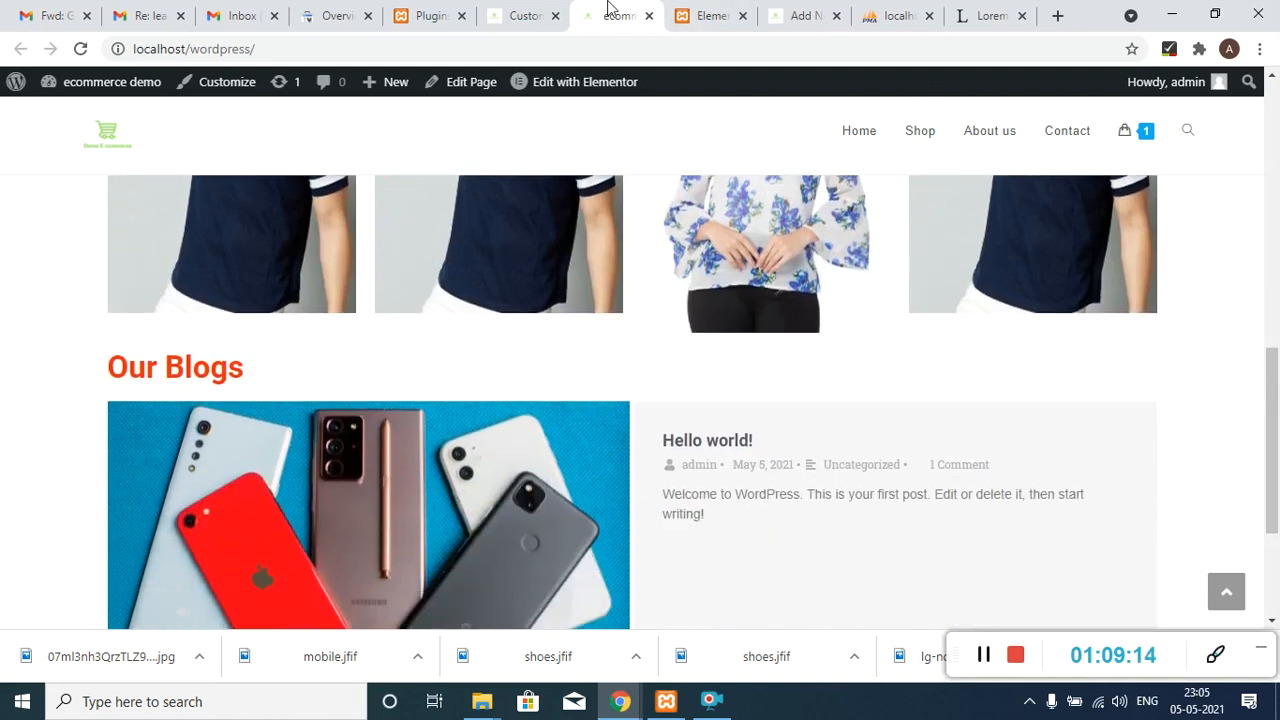
left_click(820, 12)
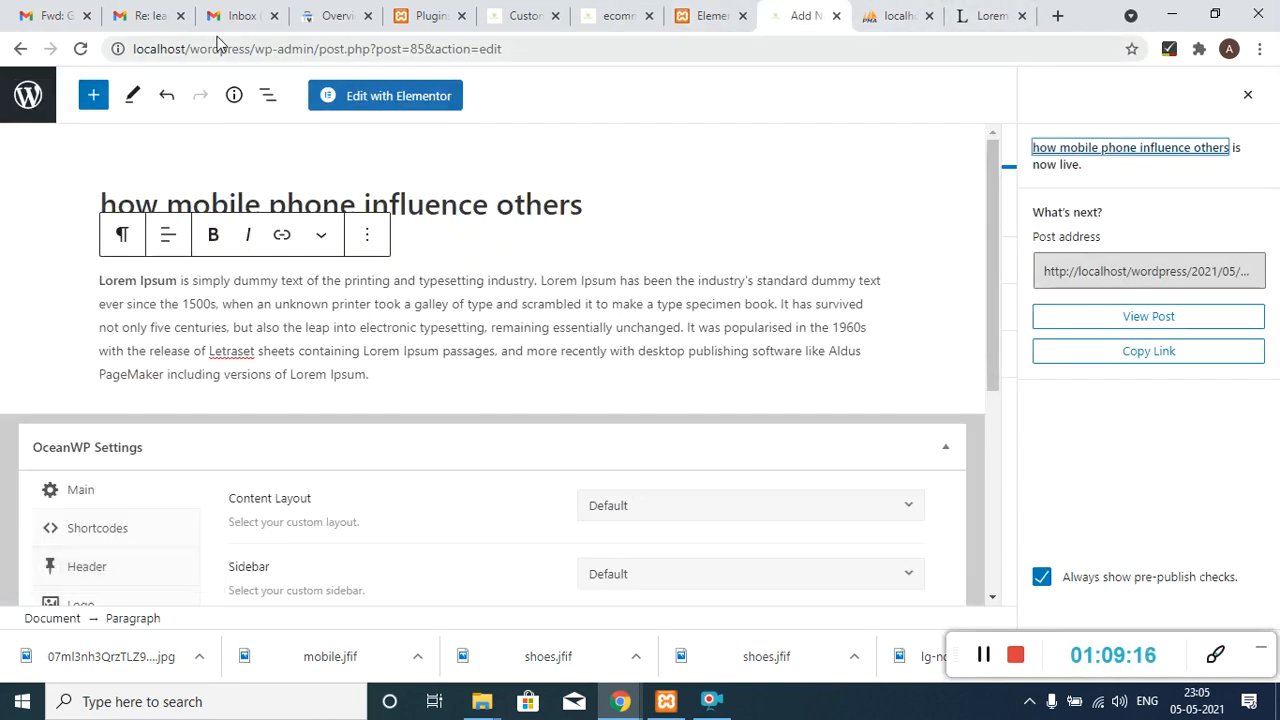
left_click(722, 12)
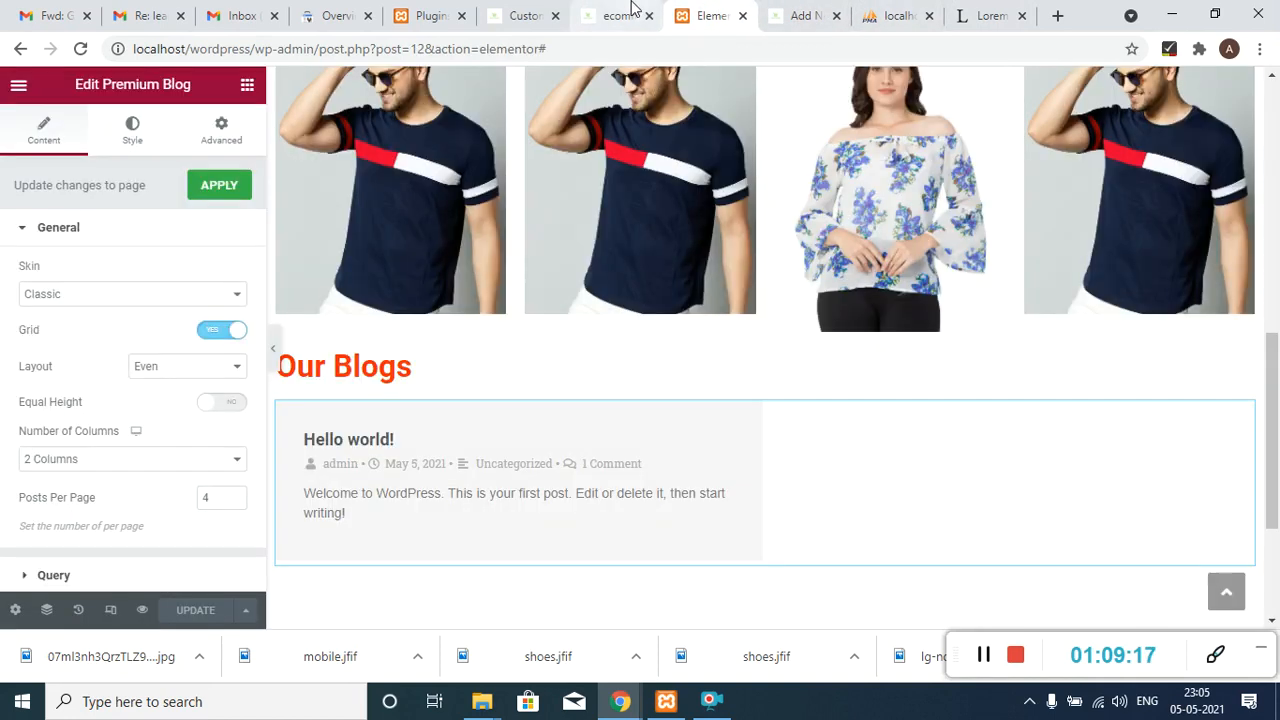
left_click(630, 12)
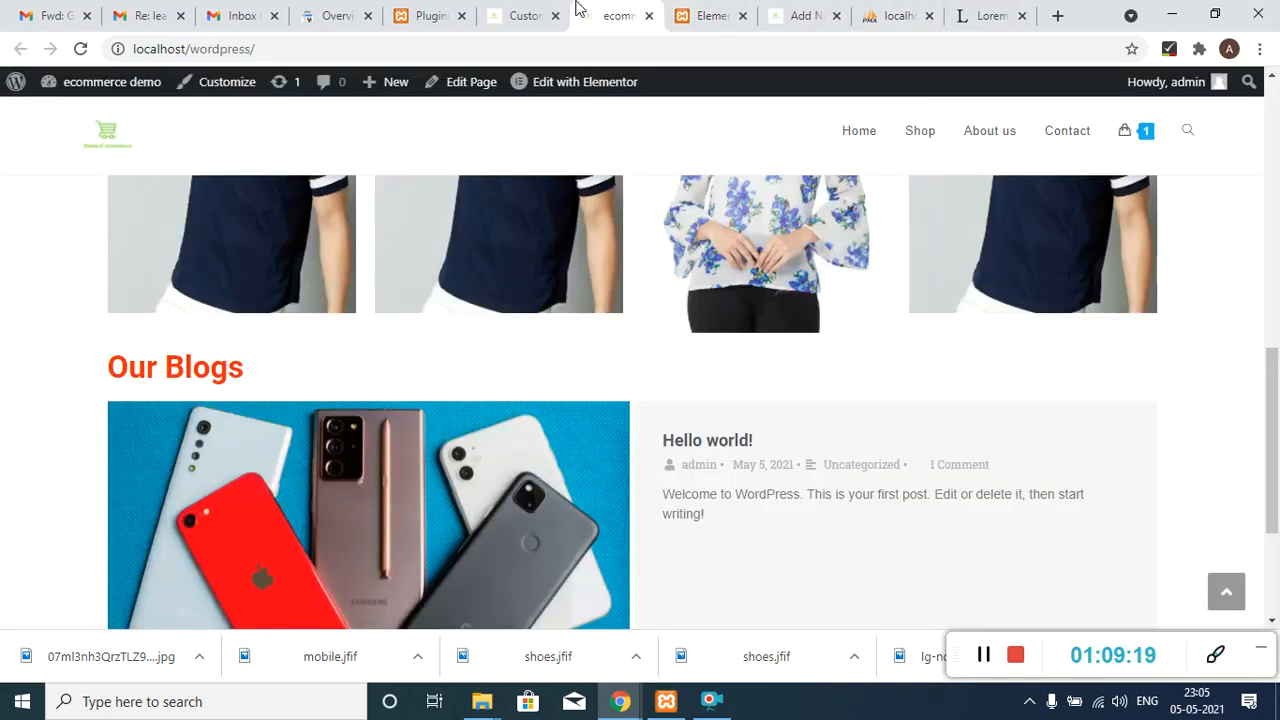
- Open the WordPress admin's posts list in a separate browser tab from the Plugins page
left_click(429, 13)
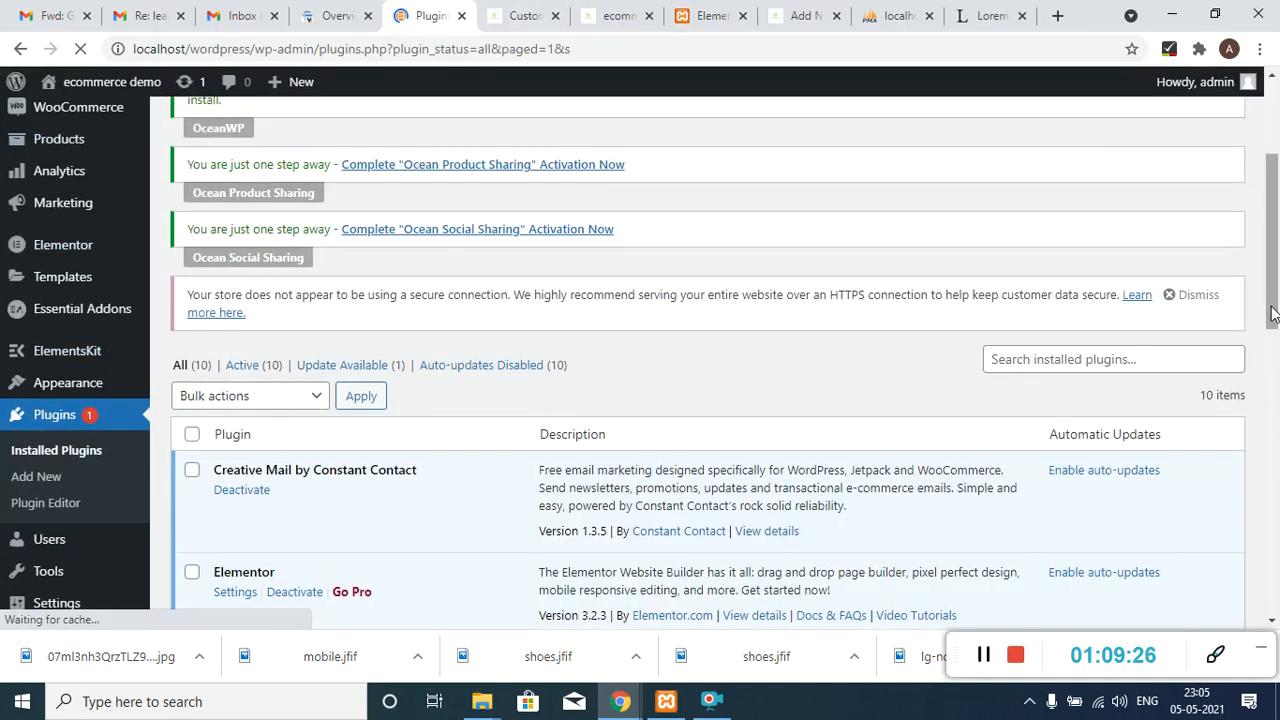
left_click_drag(1271, 312, 1273, 227)
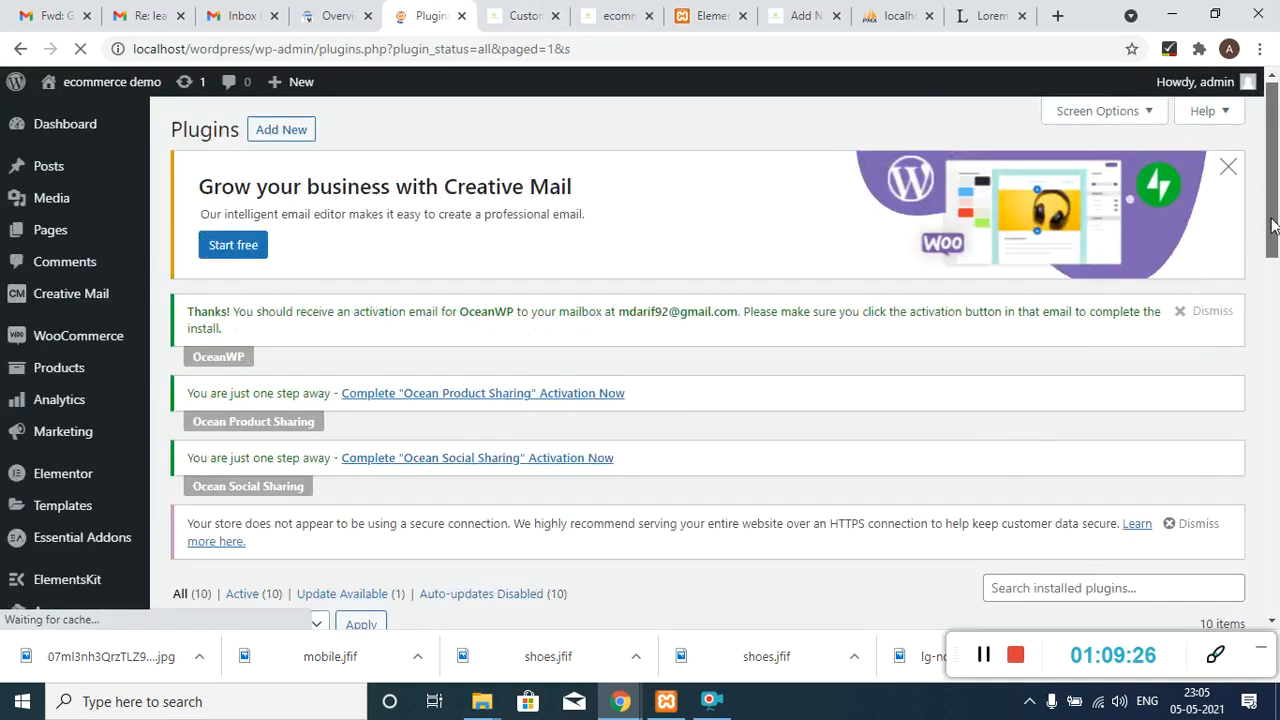
right_click(62, 170)
left_click(81, 176)
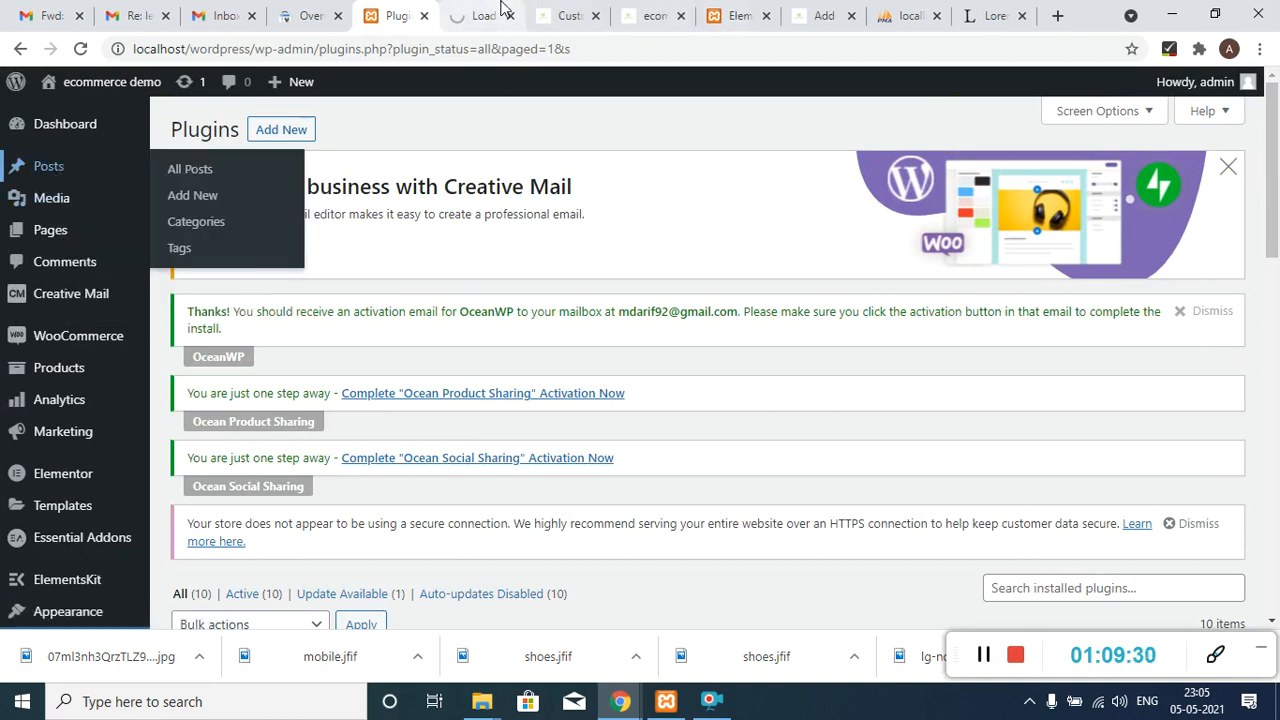
left_click(476, 12)
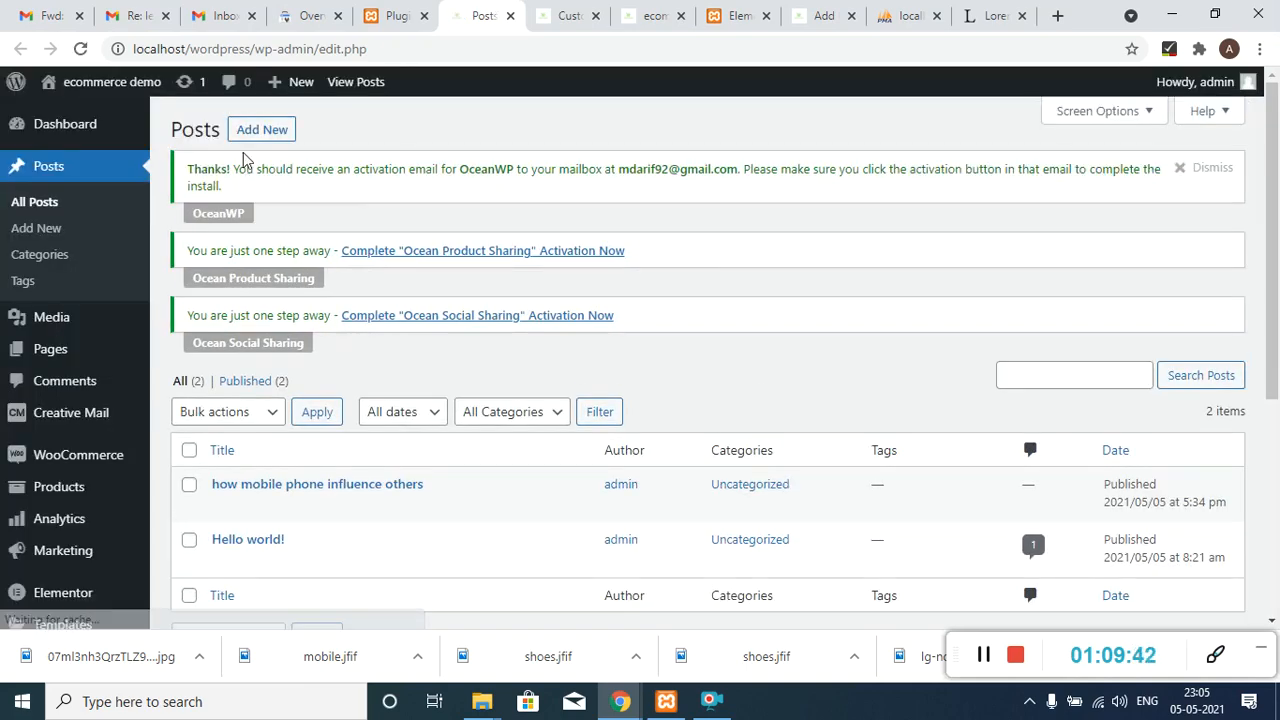
- Start a new post titled "which is best mobile android & Iphone?"
left_click(244, 139)
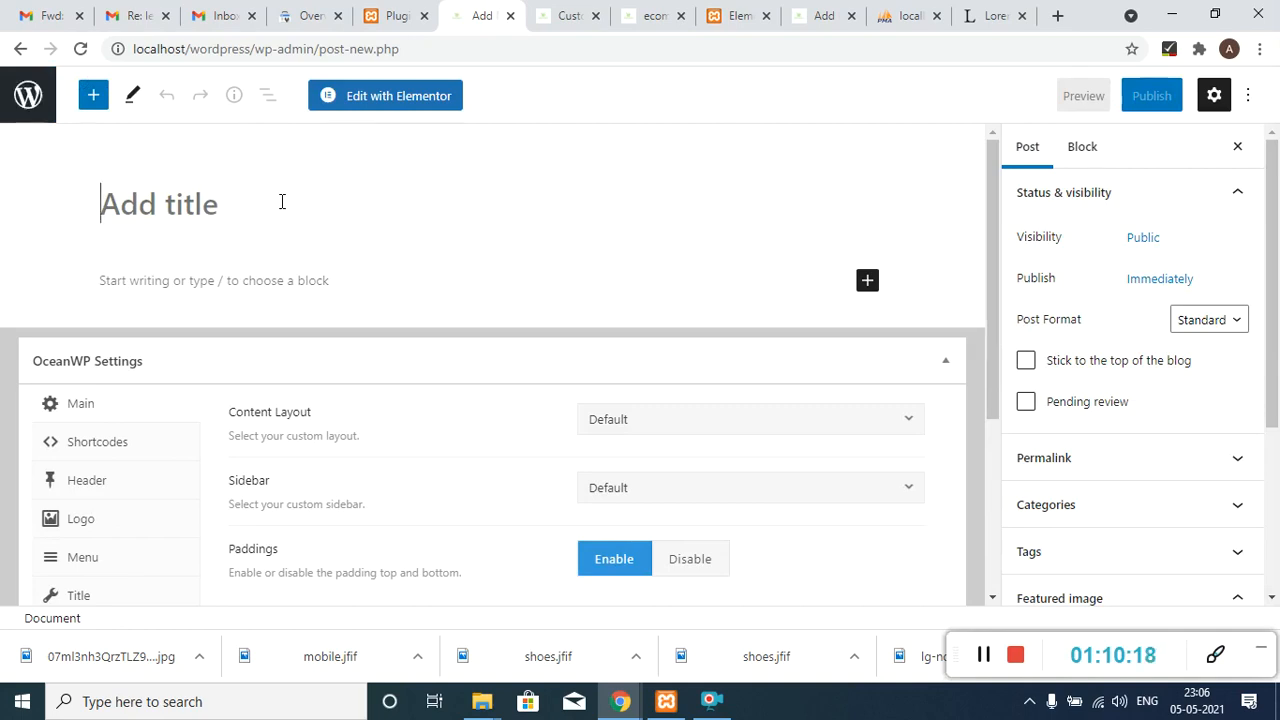
type("which i")
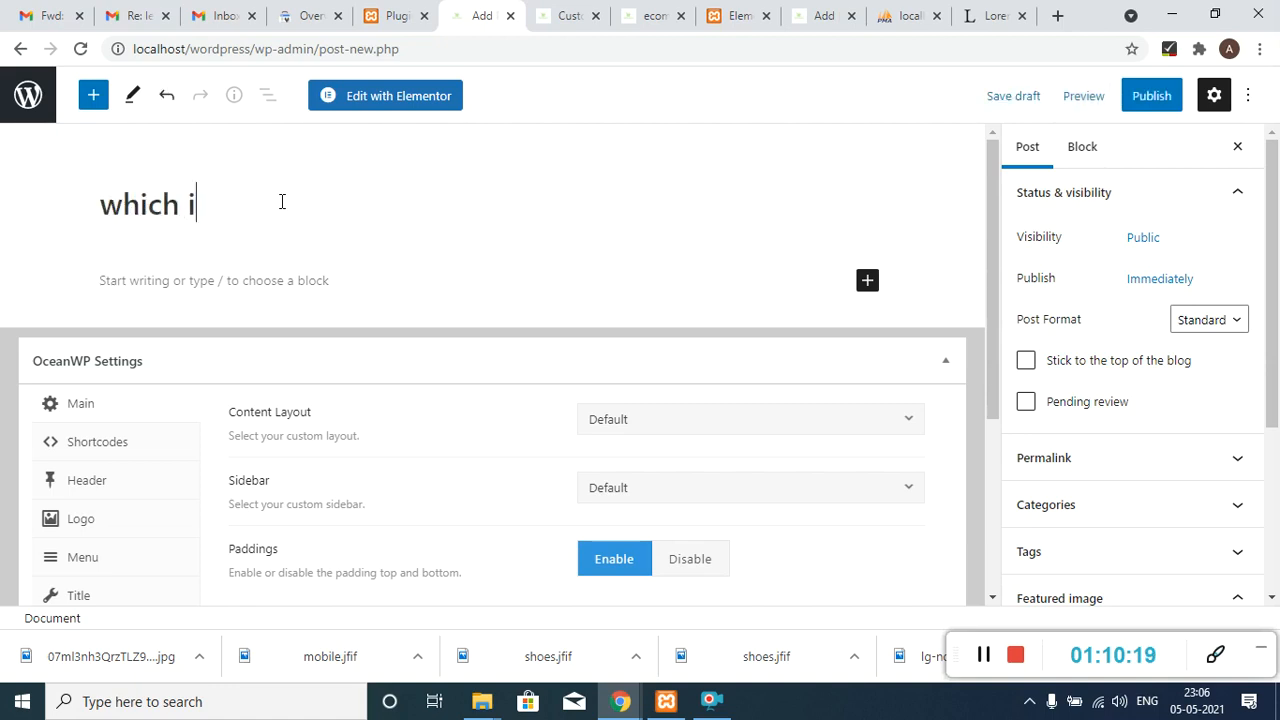
type("s best ")
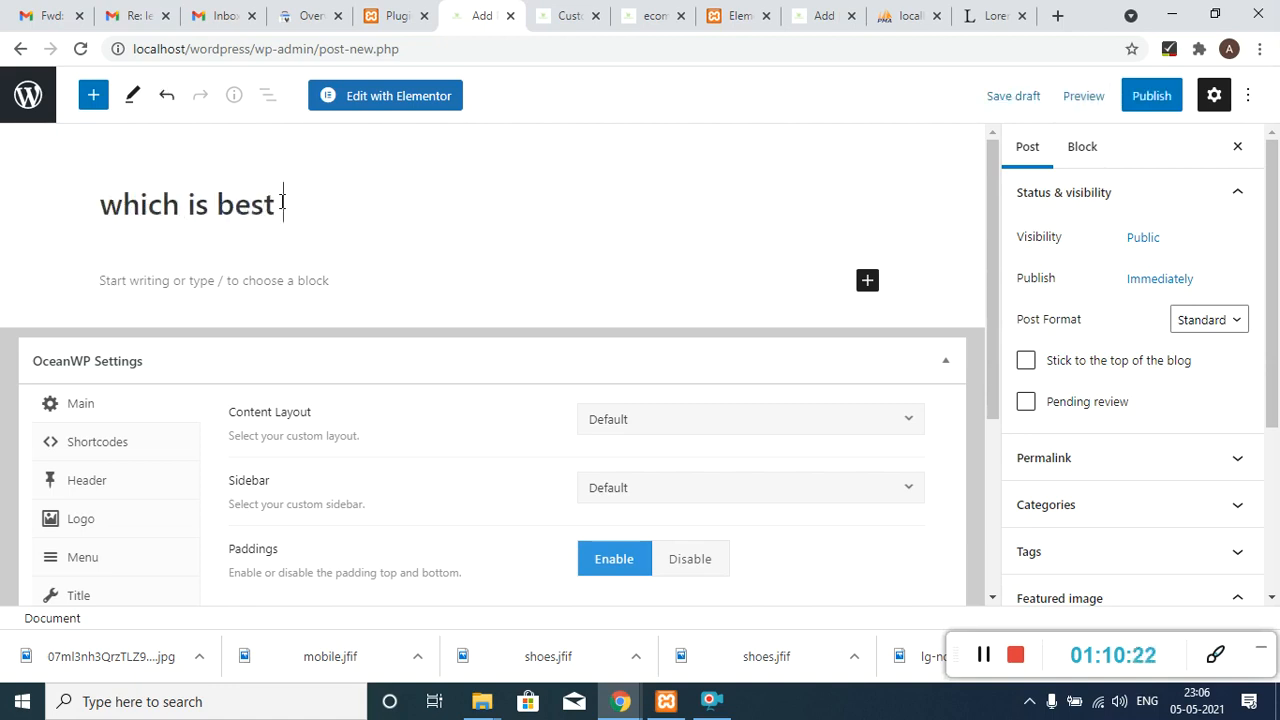
type("moi")
key("BackSpace")
type("bile ")
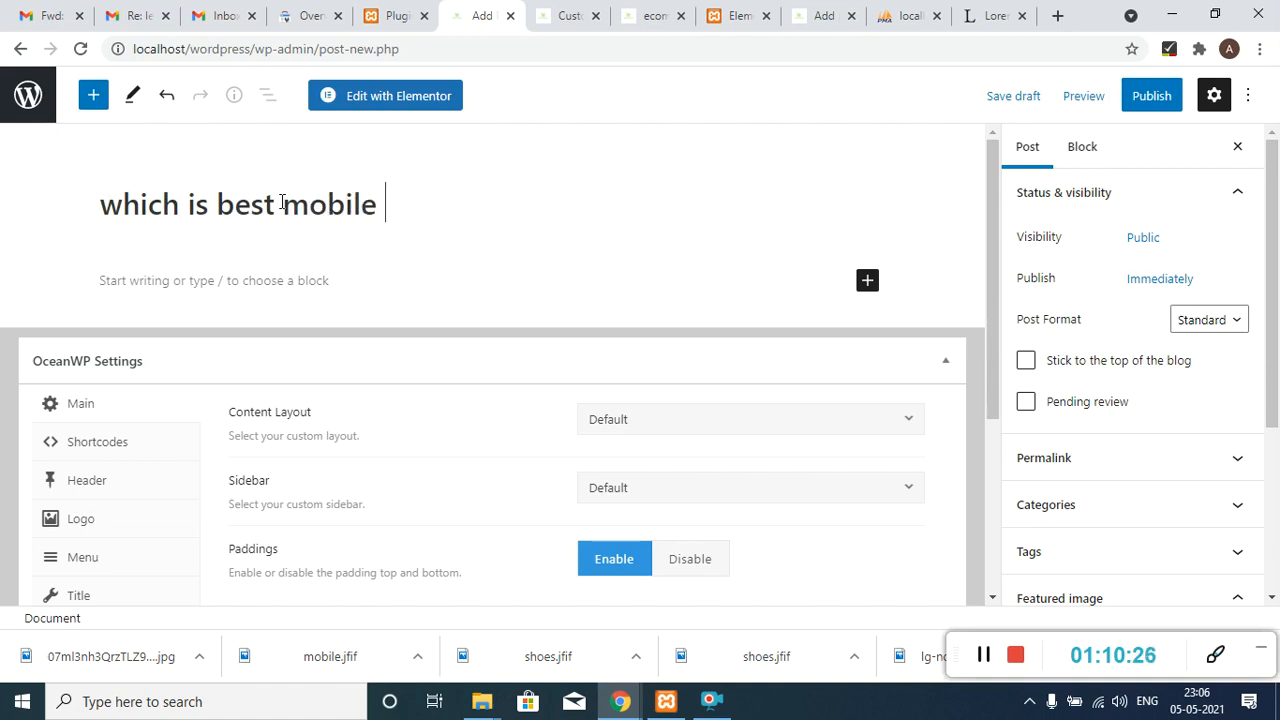
type("android")
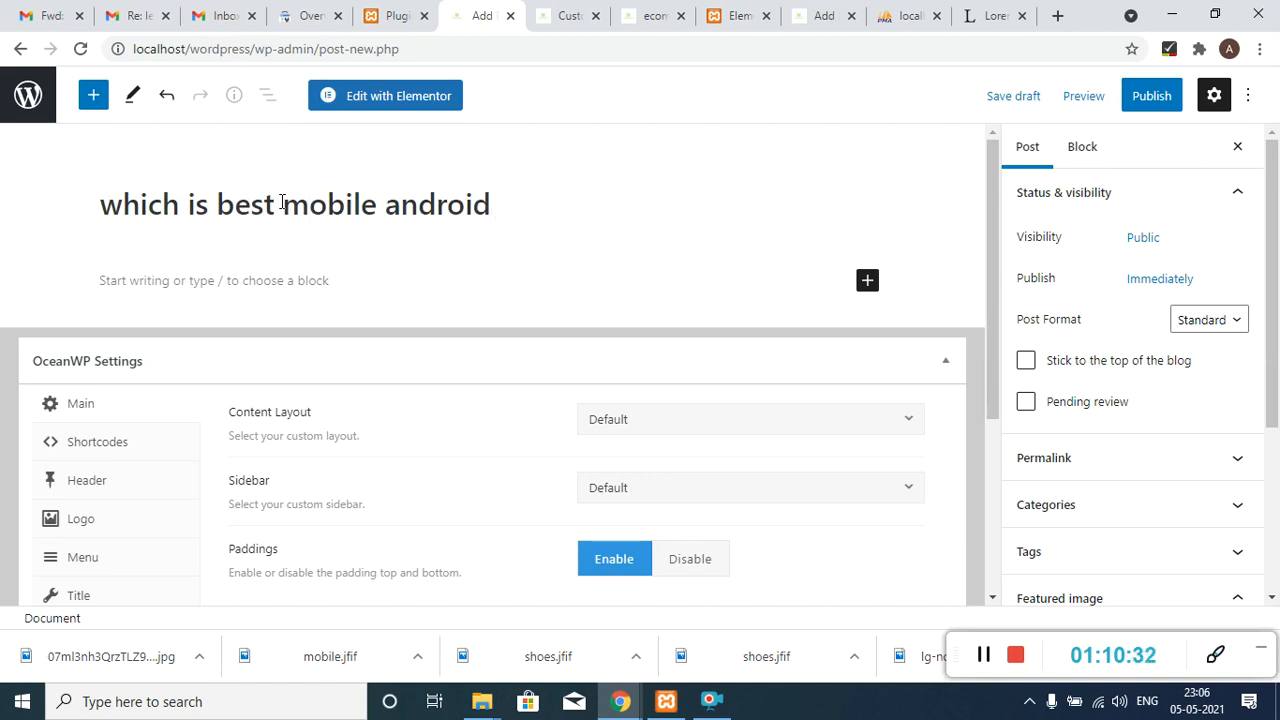
type("& Iphone")
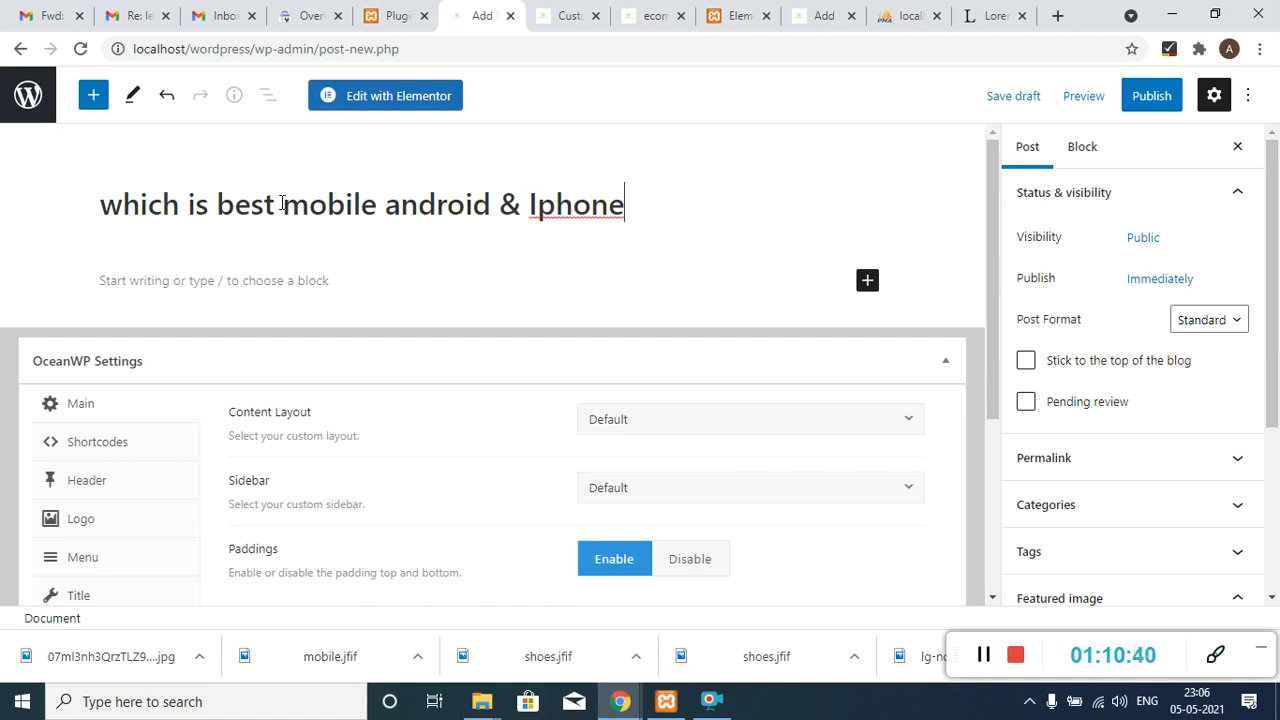
type("?")
- Copy the "What is Lorem Ipsum?" paragraph from lipsum.com and paste it twice into the new post's body as separate paragraphs
left_click(993, 16)
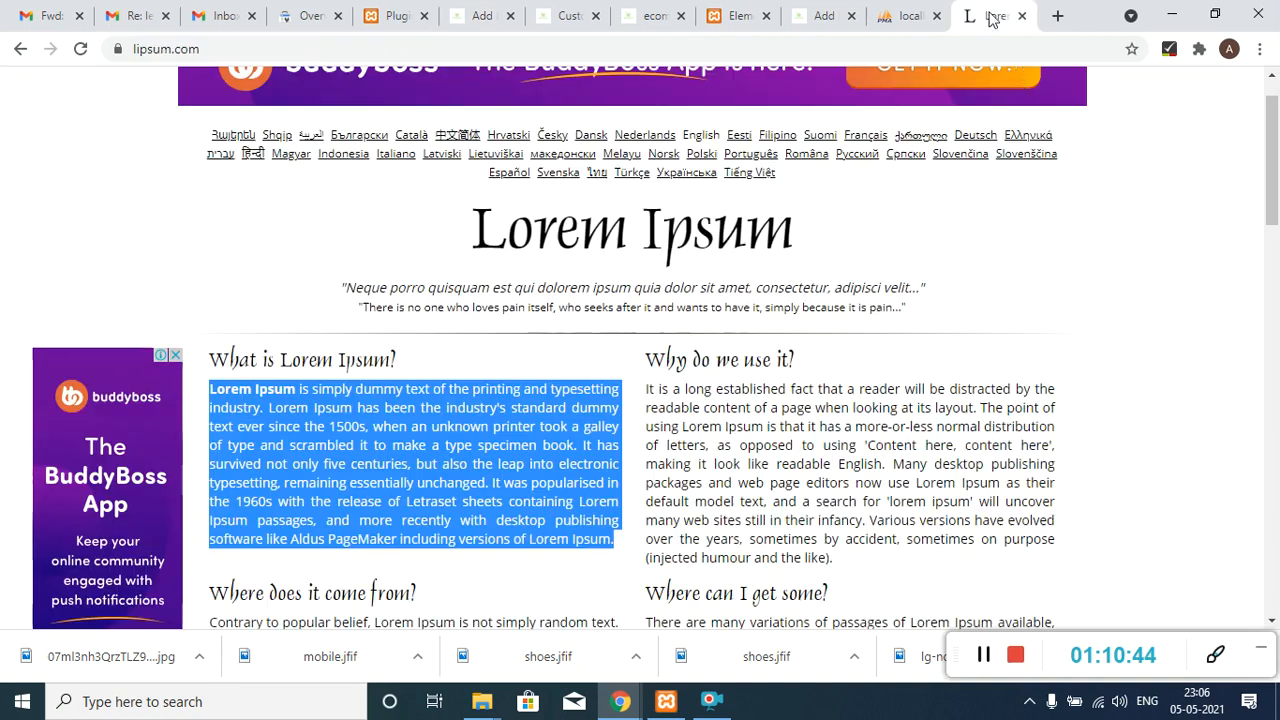
right_click(470, 447)
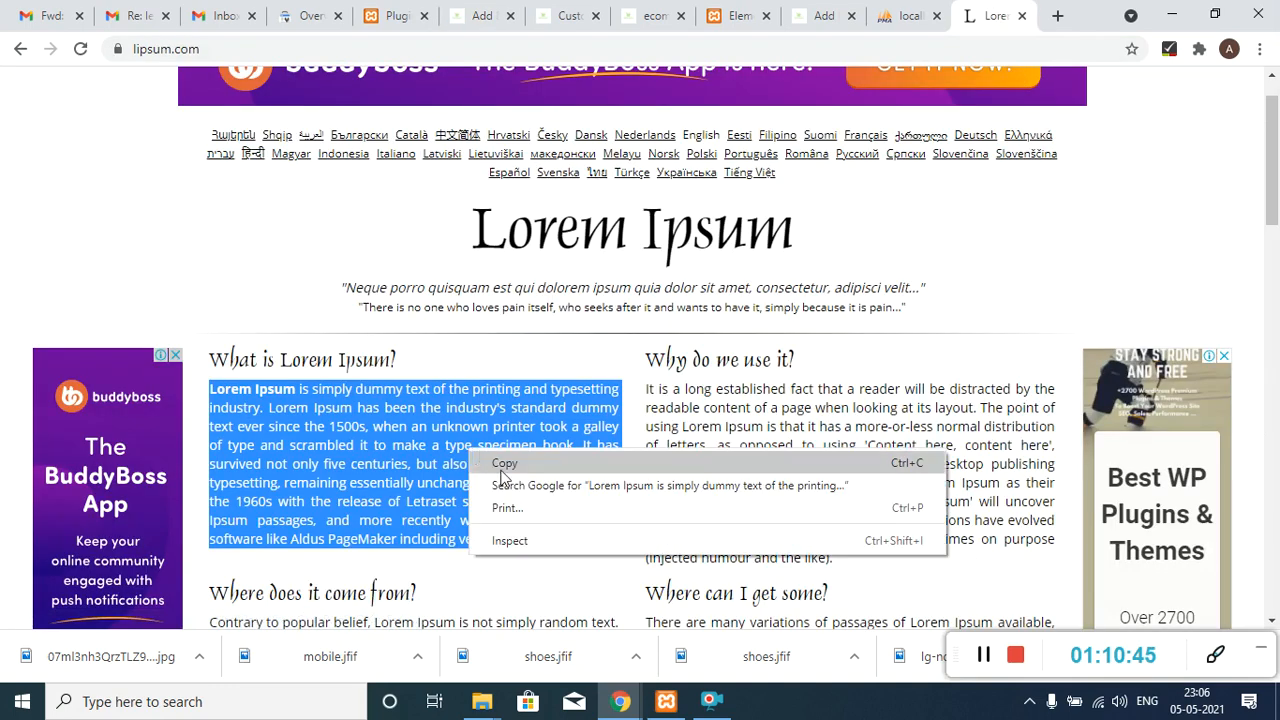
left_click(495, 460)
left_click(652, 16)
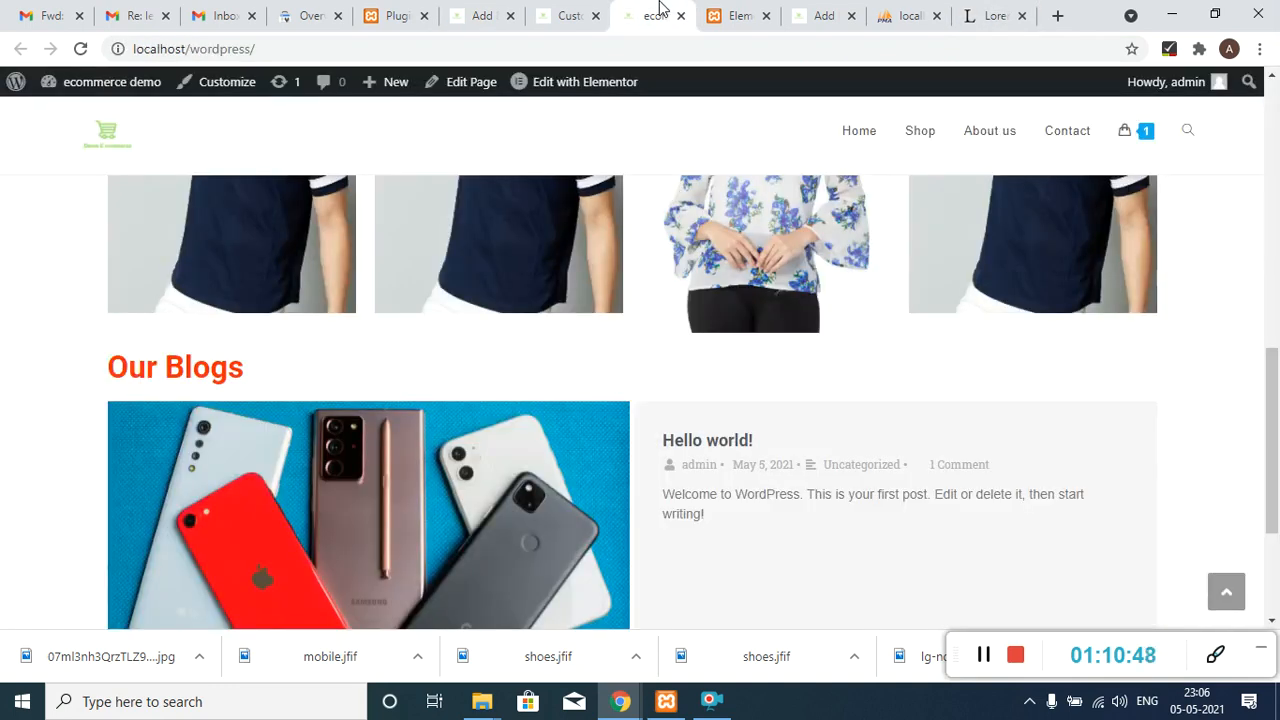
left_click(812, 12)
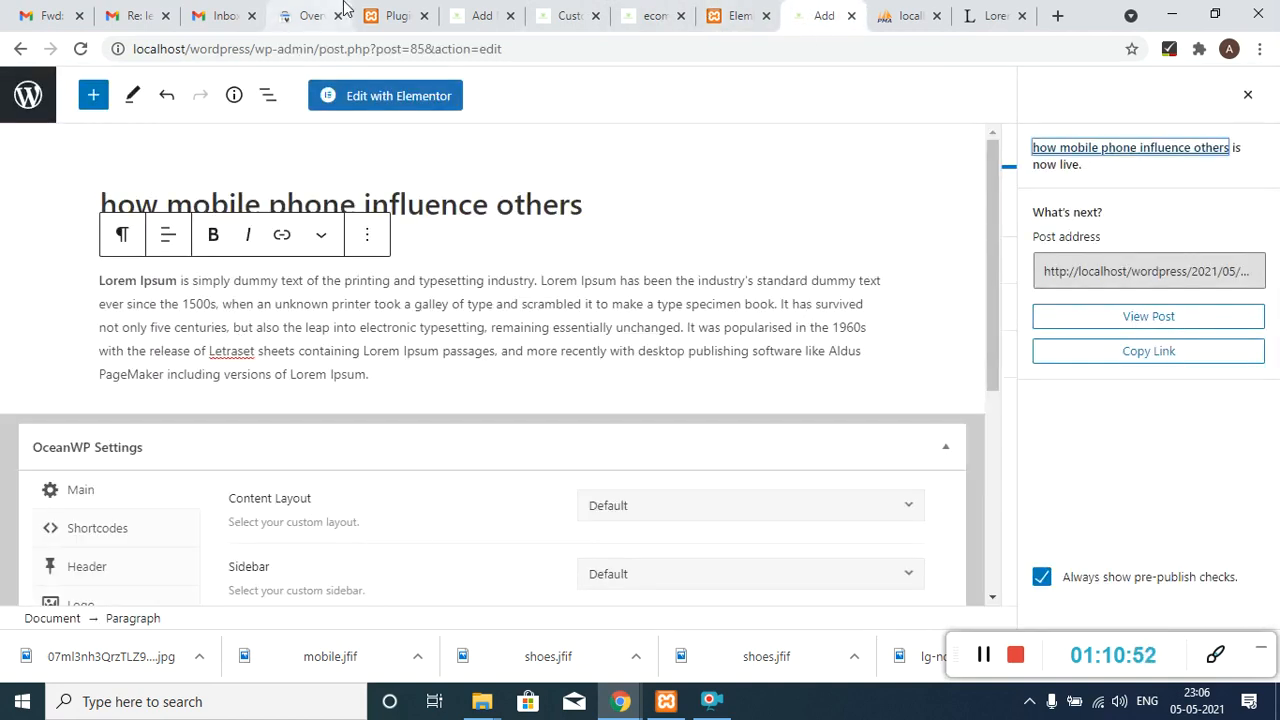
left_click(481, 16)
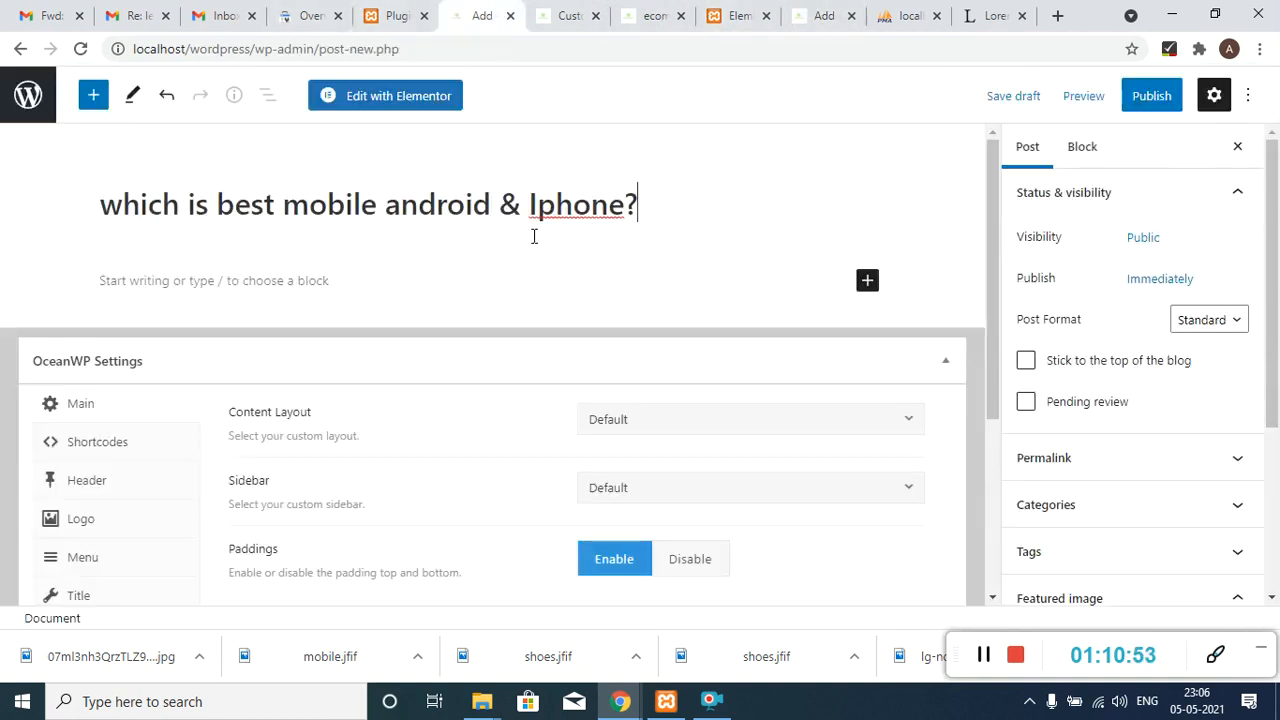
right_click(309, 285)
left_click(378, 428)
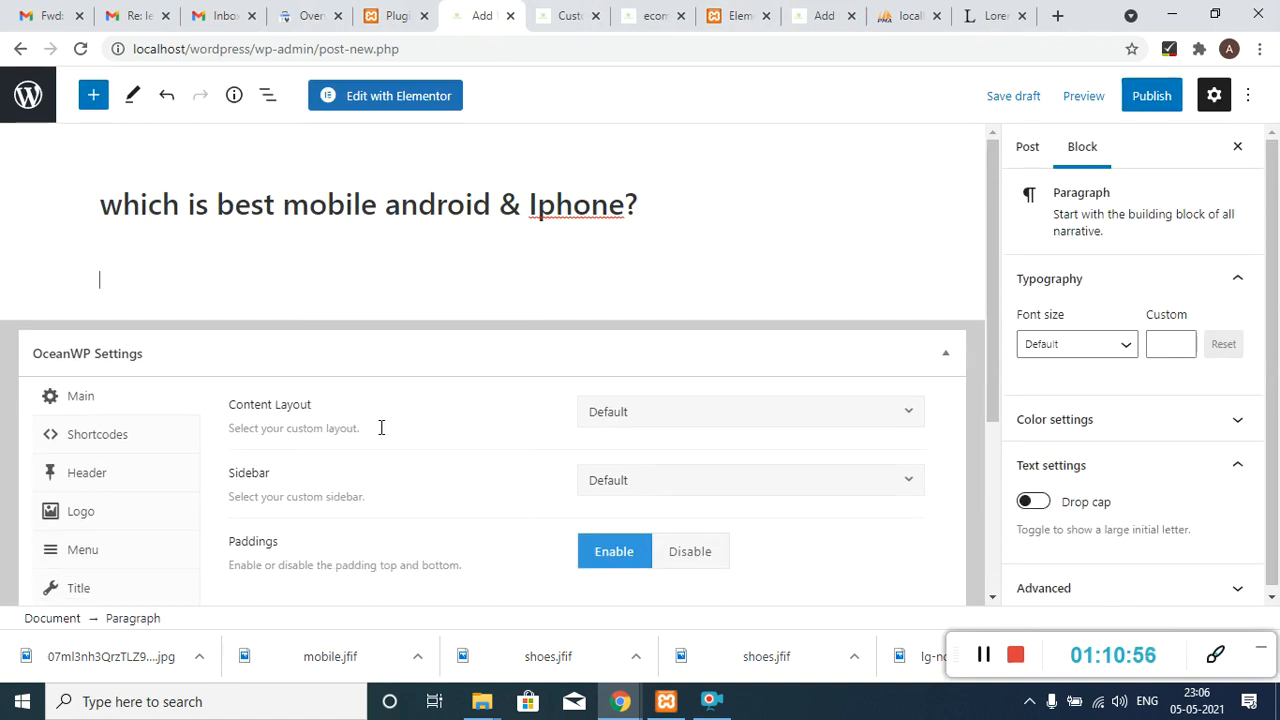
key("Return")
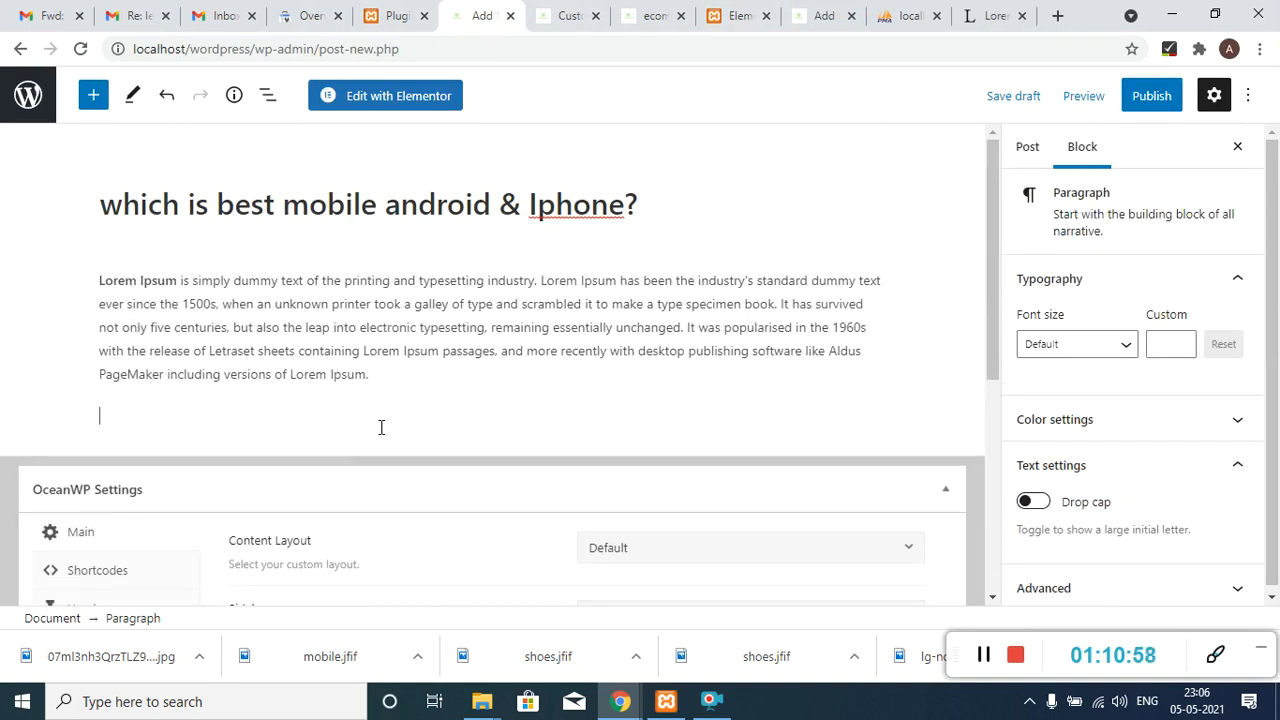
right_click(162, 404)
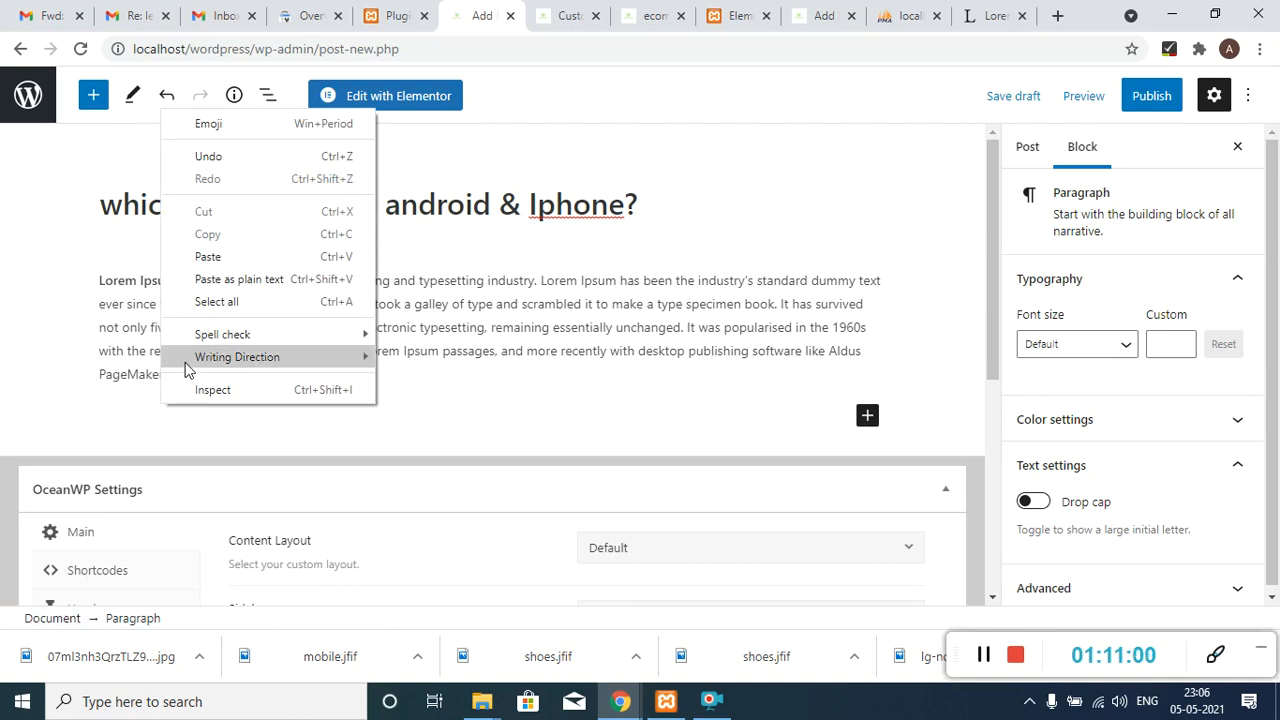
left_click(207, 256)
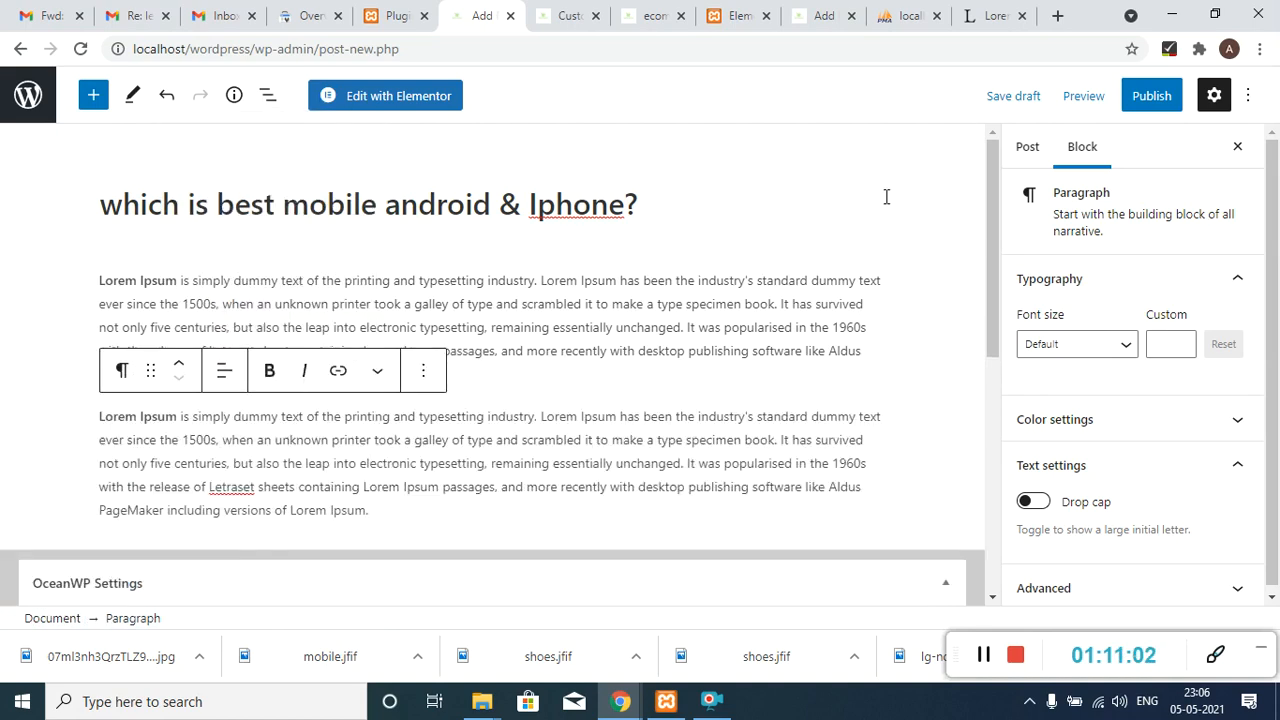
- Start publishing the post and reload the live home page at localhost/wordpress to check it
left_click(1157, 103)
left_click(1125, 97)
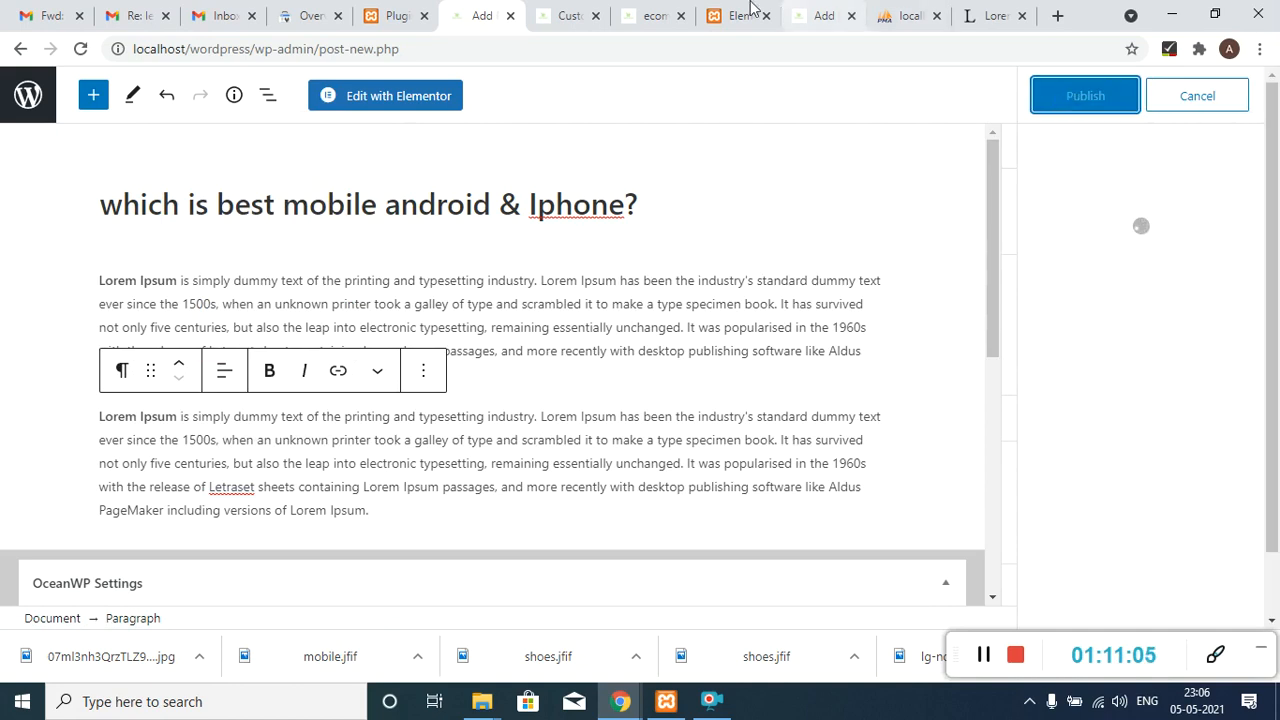
left_click(657, 14)
left_click(657, 42)
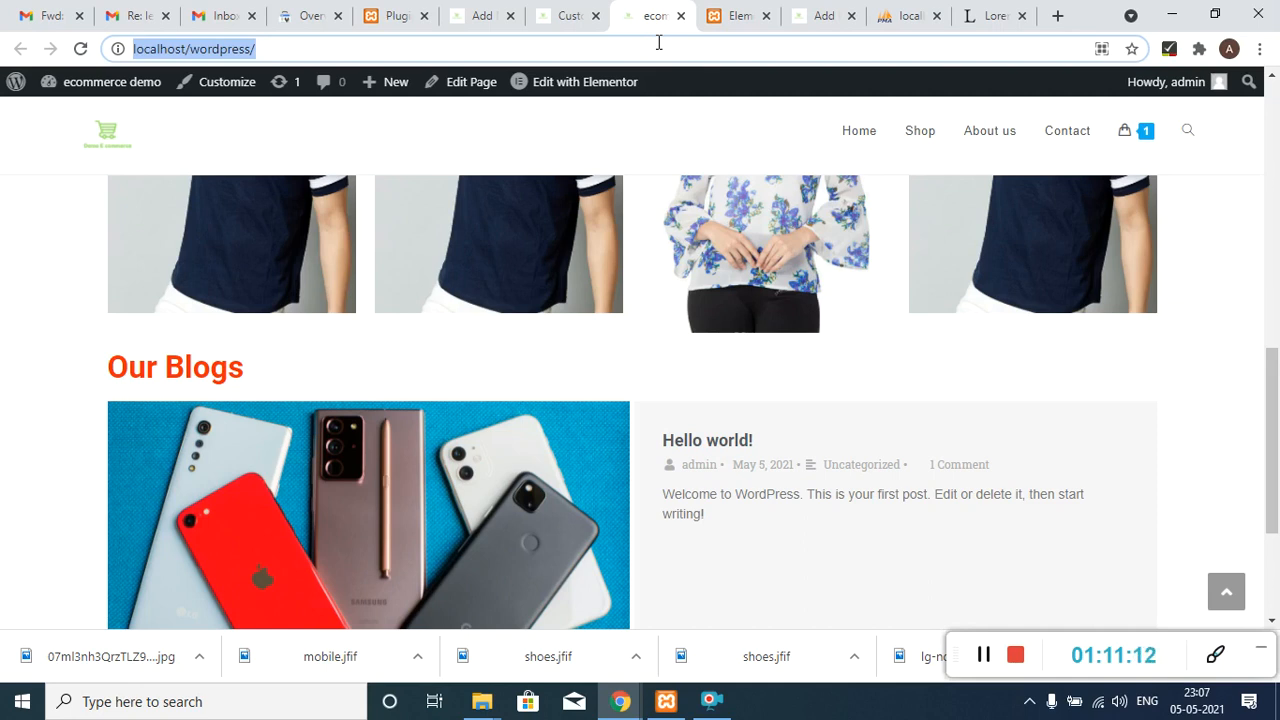
key("Return")
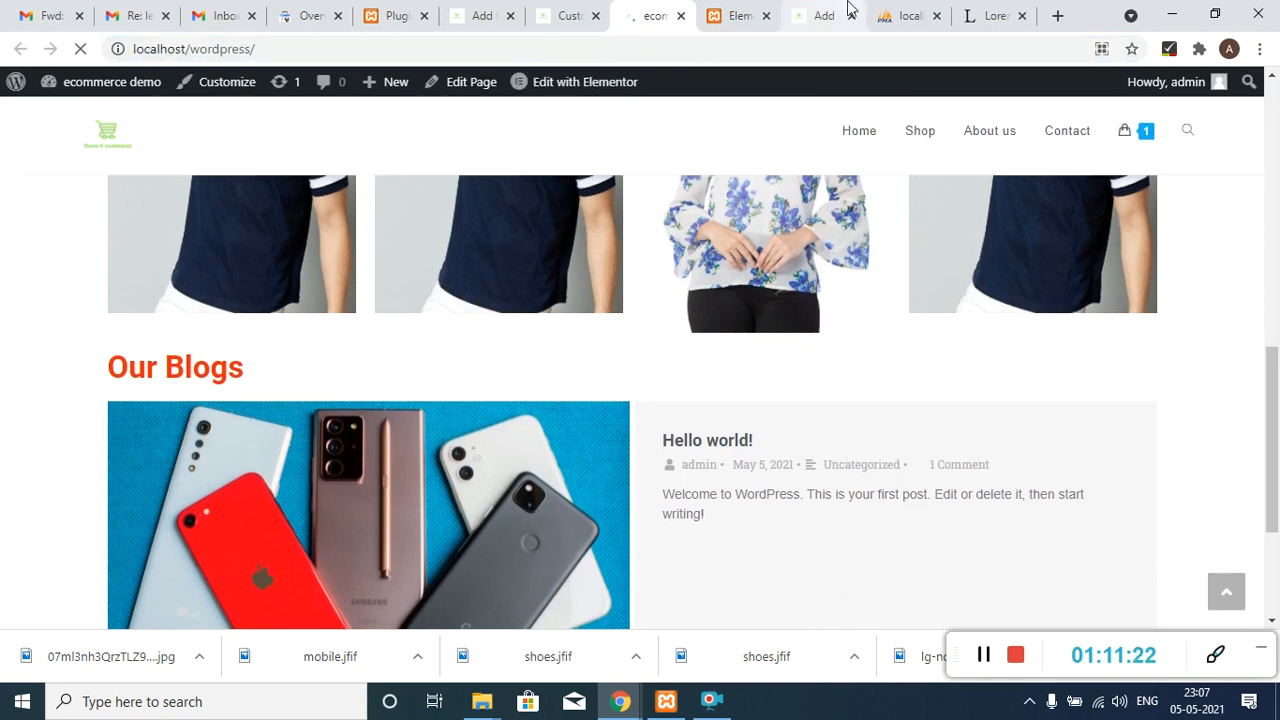
left_click(460, 8)
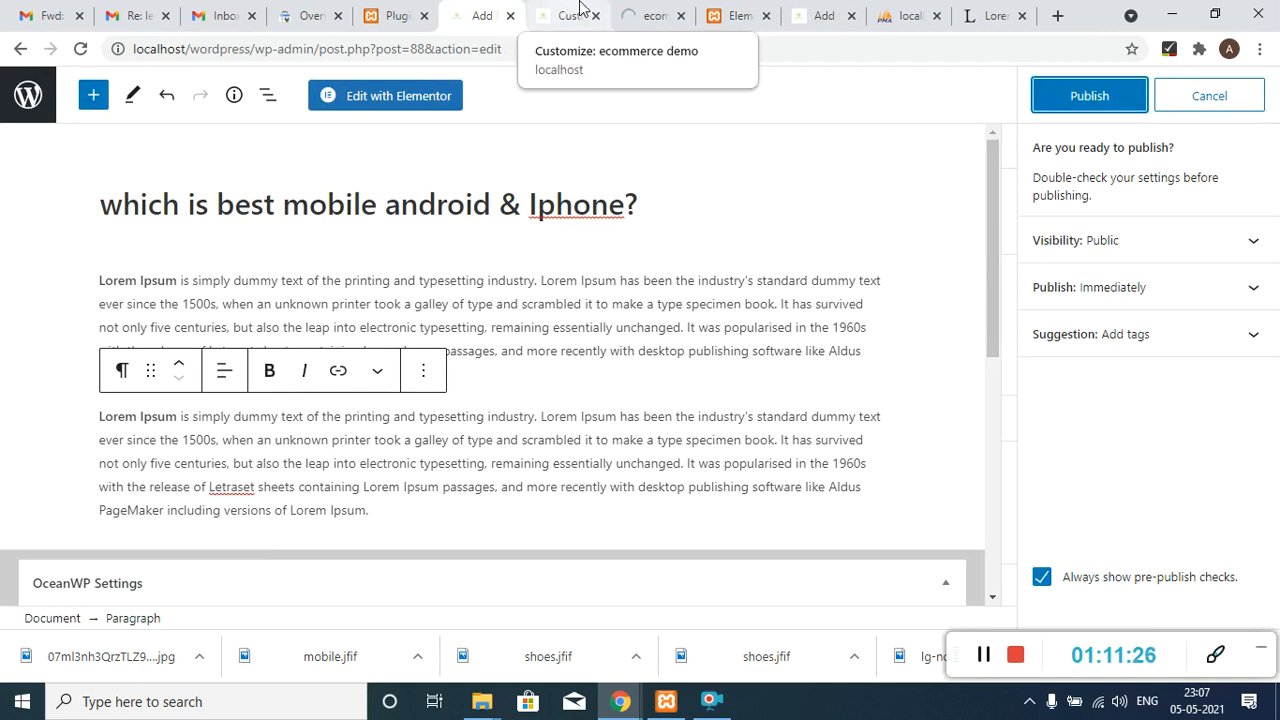
left_click(648, 8)
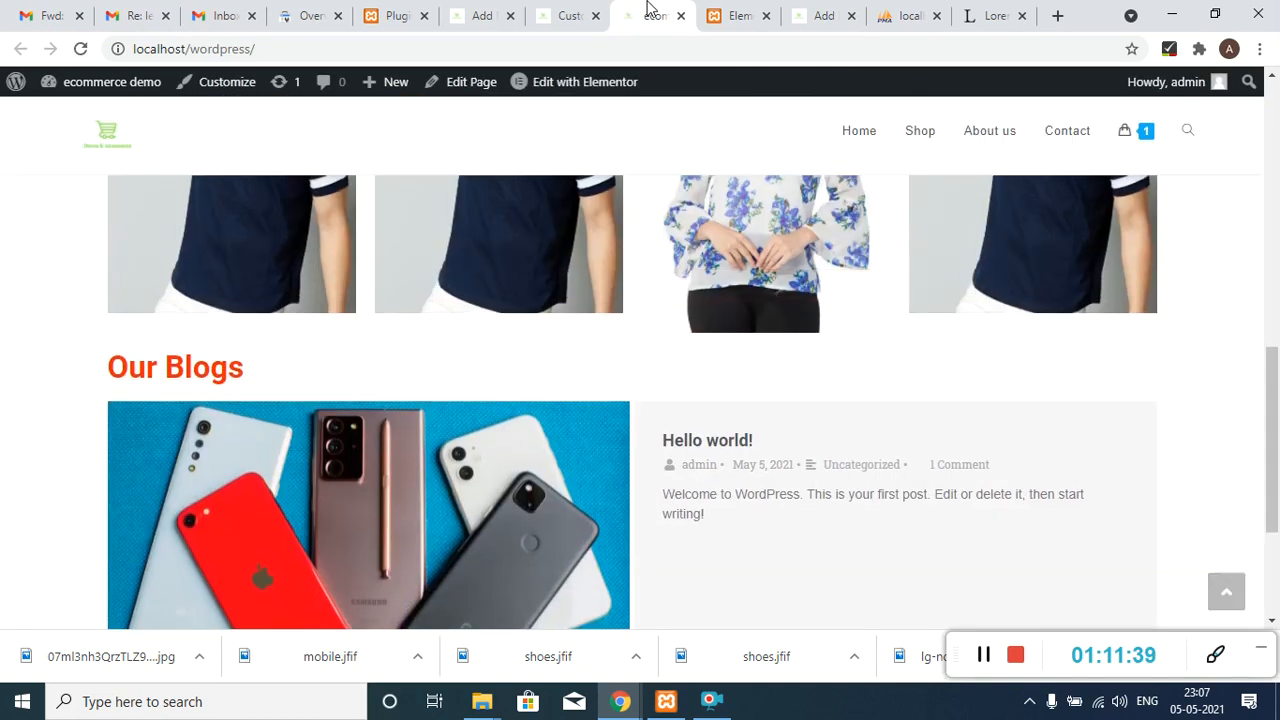
left_click_drag(1275, 360, 1275, 160)
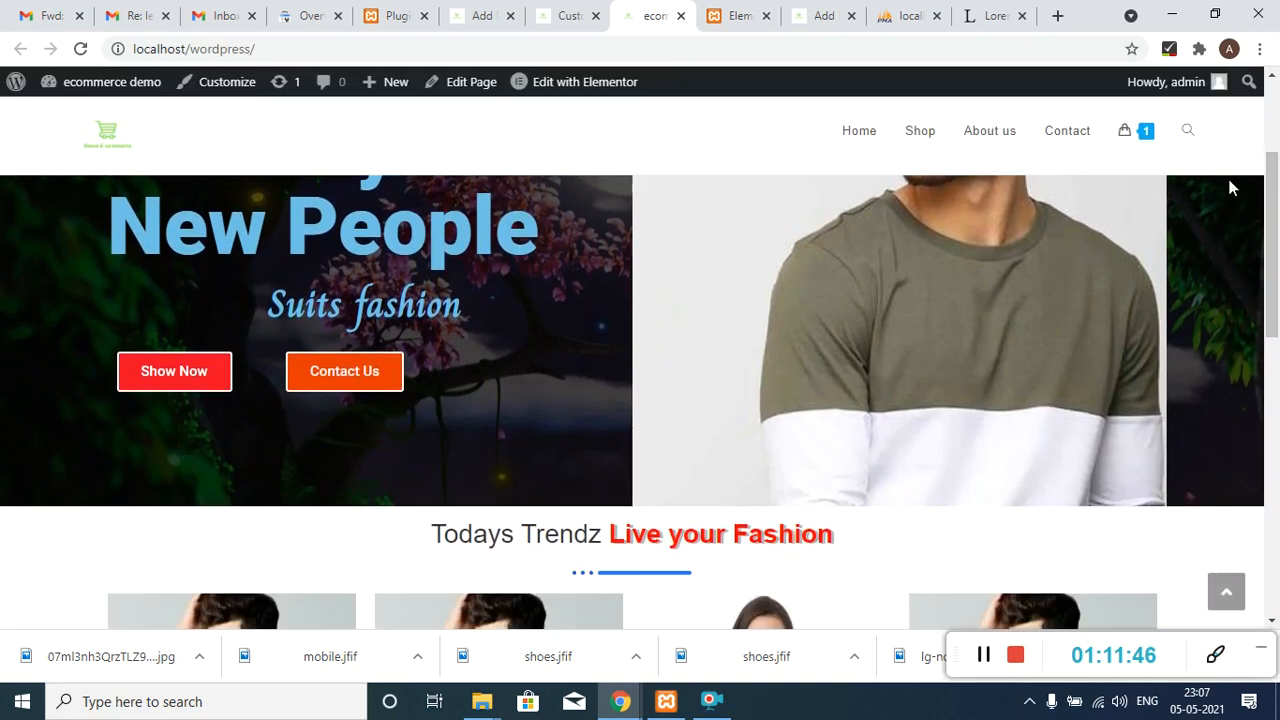
- Return to the post editor and confirm publishing the "which is best mobile android & Iphone?" post
left_click(482, 12)
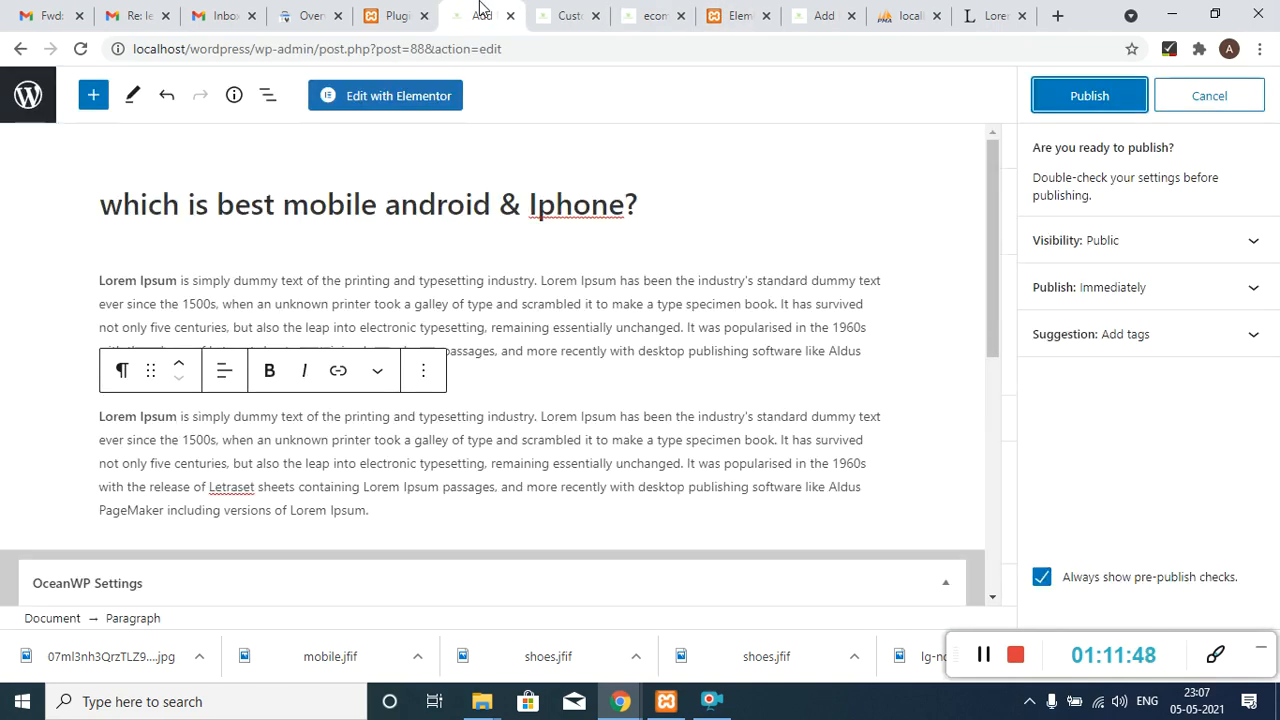
left_click(1080, 90)
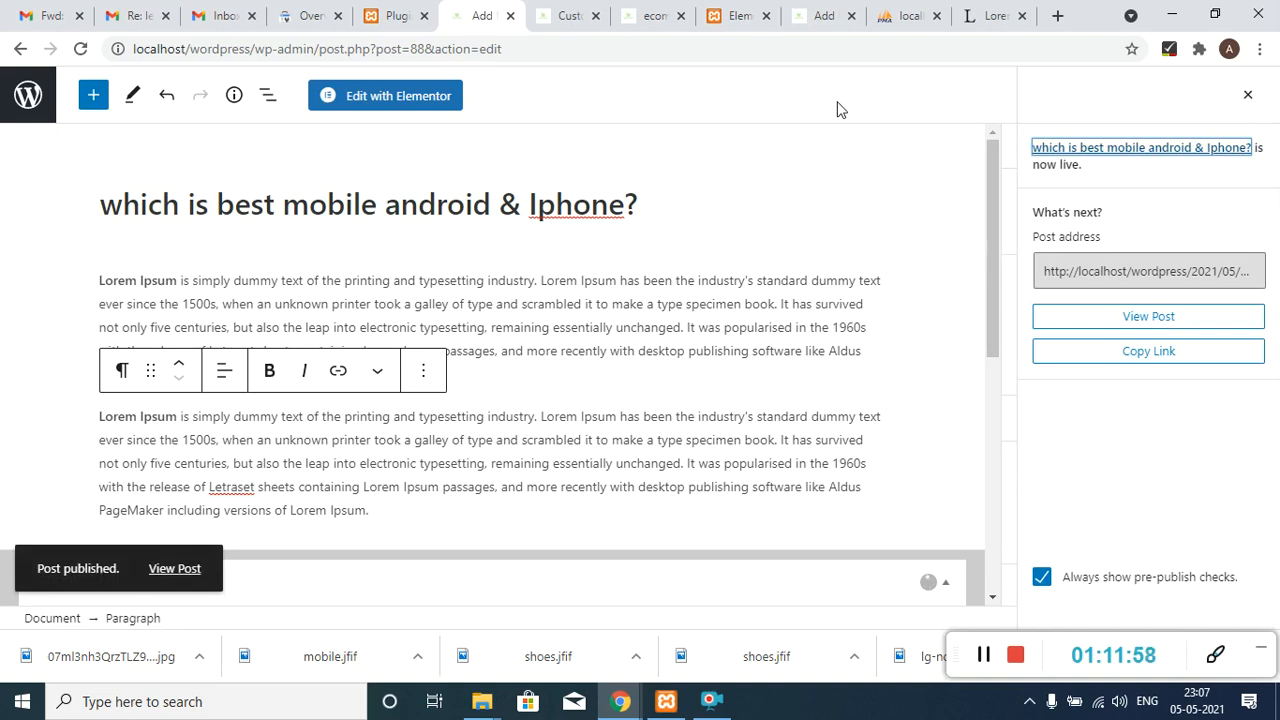
- Reload the live home page and check how the newly published post appears in the "Our Blogs" section
left_click(674, 14)
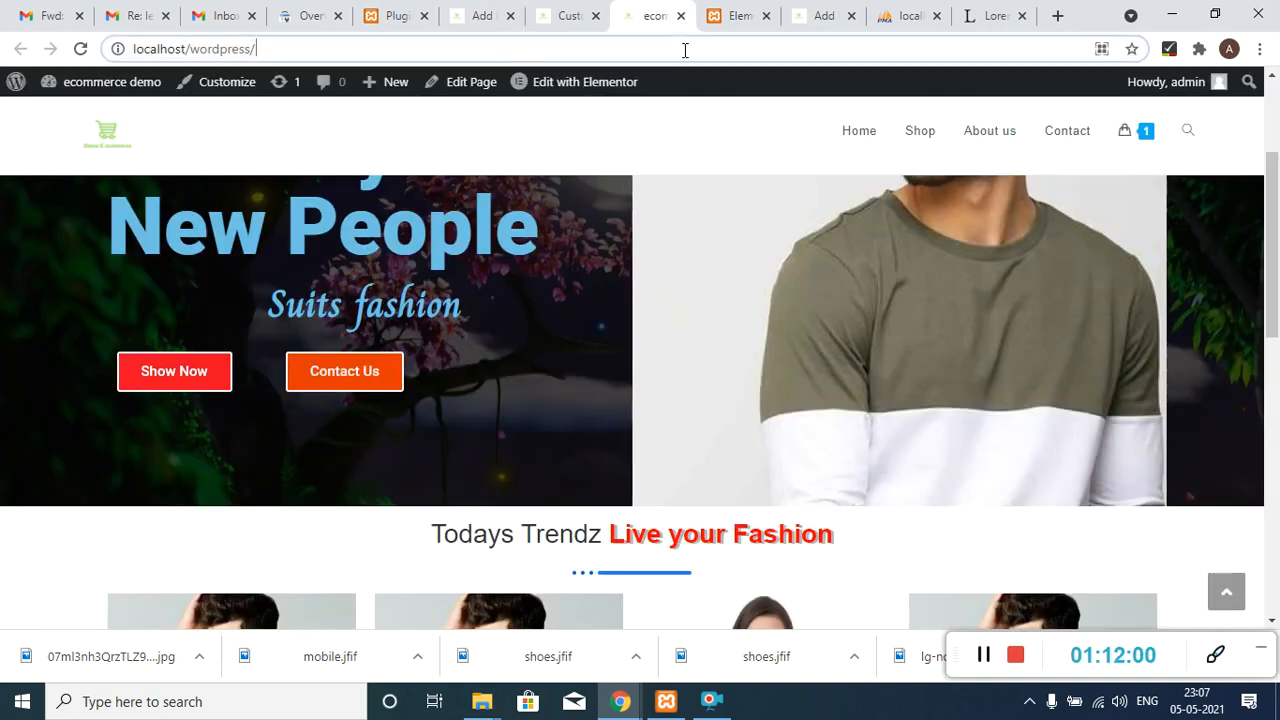
left_click(685, 49)
key("Return")
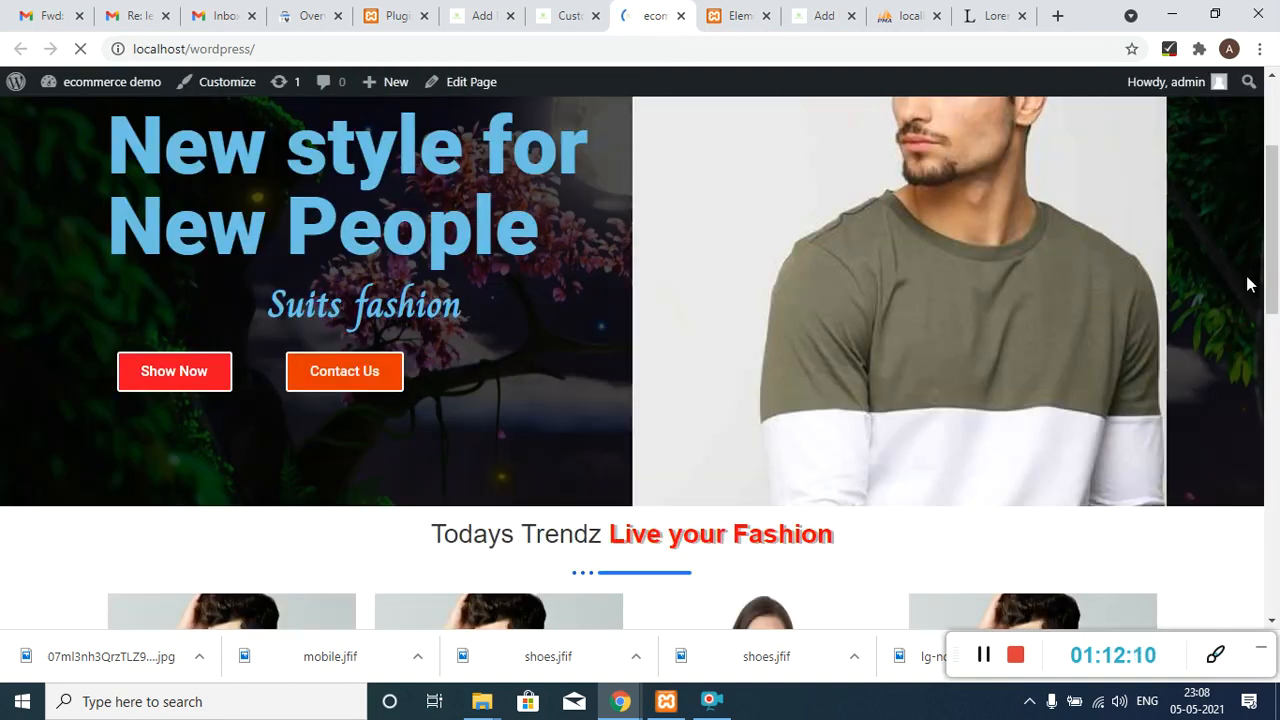
left_click_drag(1278, 230, 1278, 527)
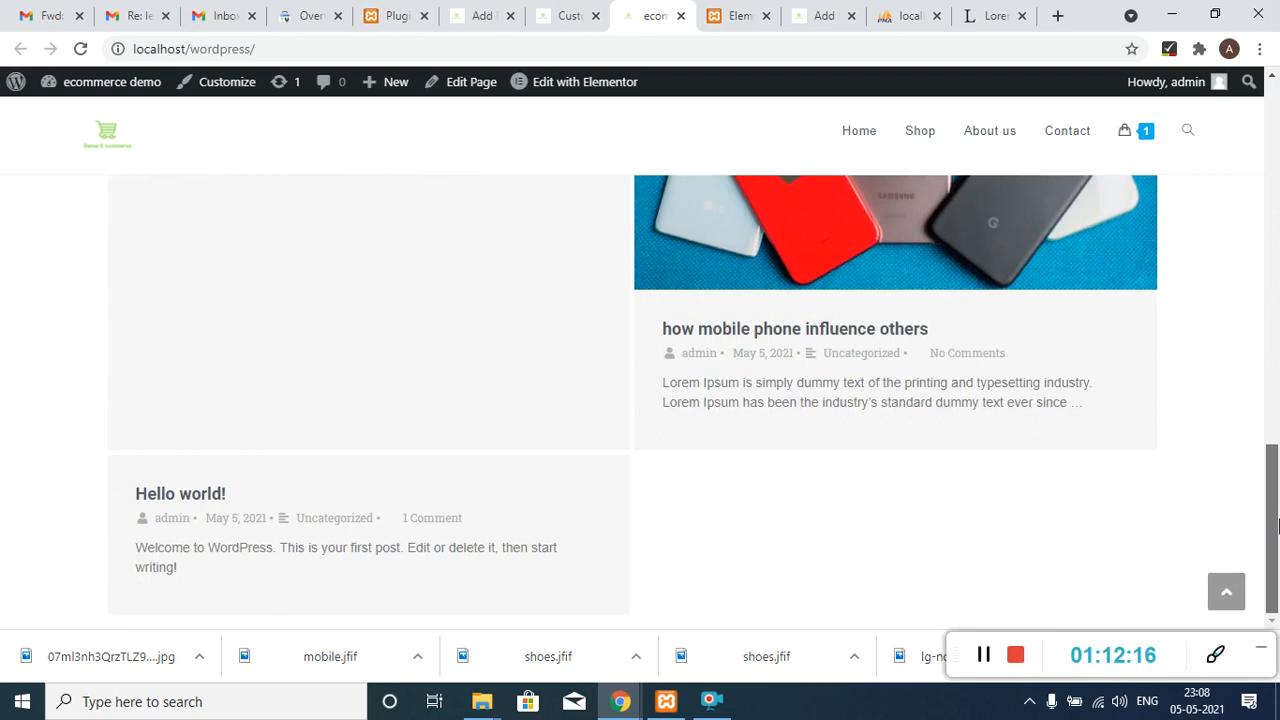
left_click_drag(1269, 431, 1260, 379)
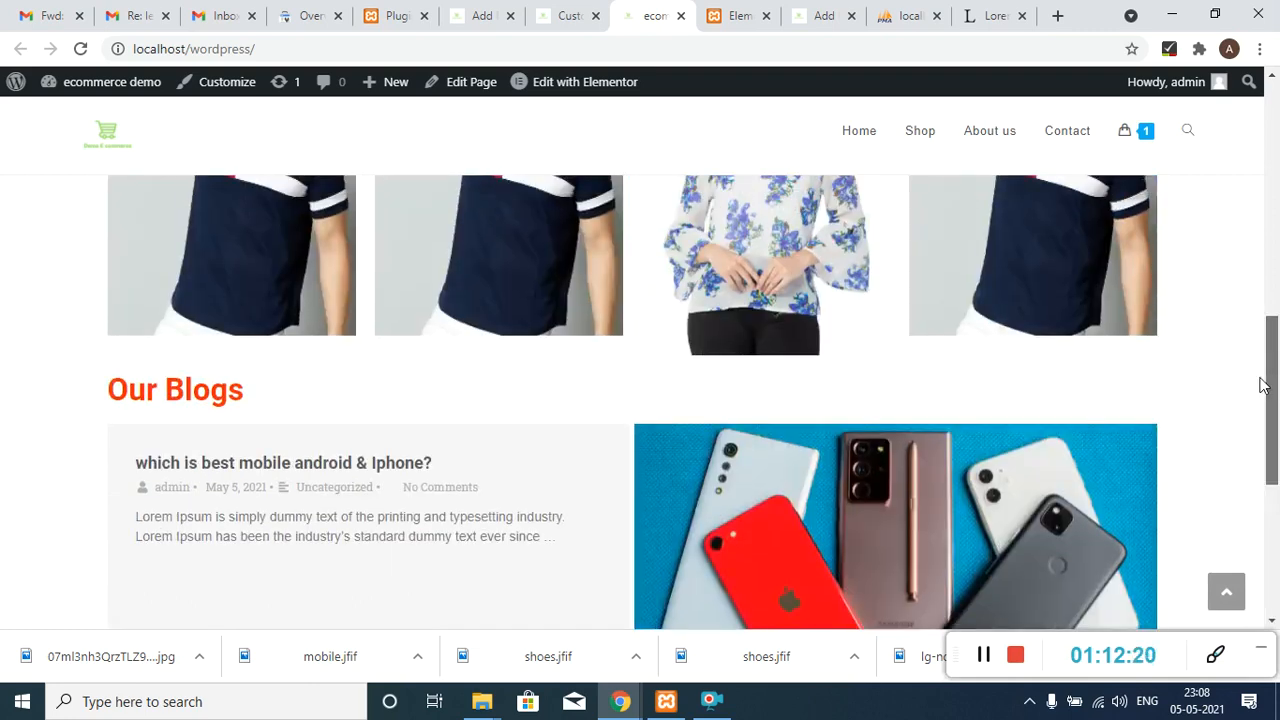
- Return to the published post's settings and open the featured image picker
left_click(484, 12)
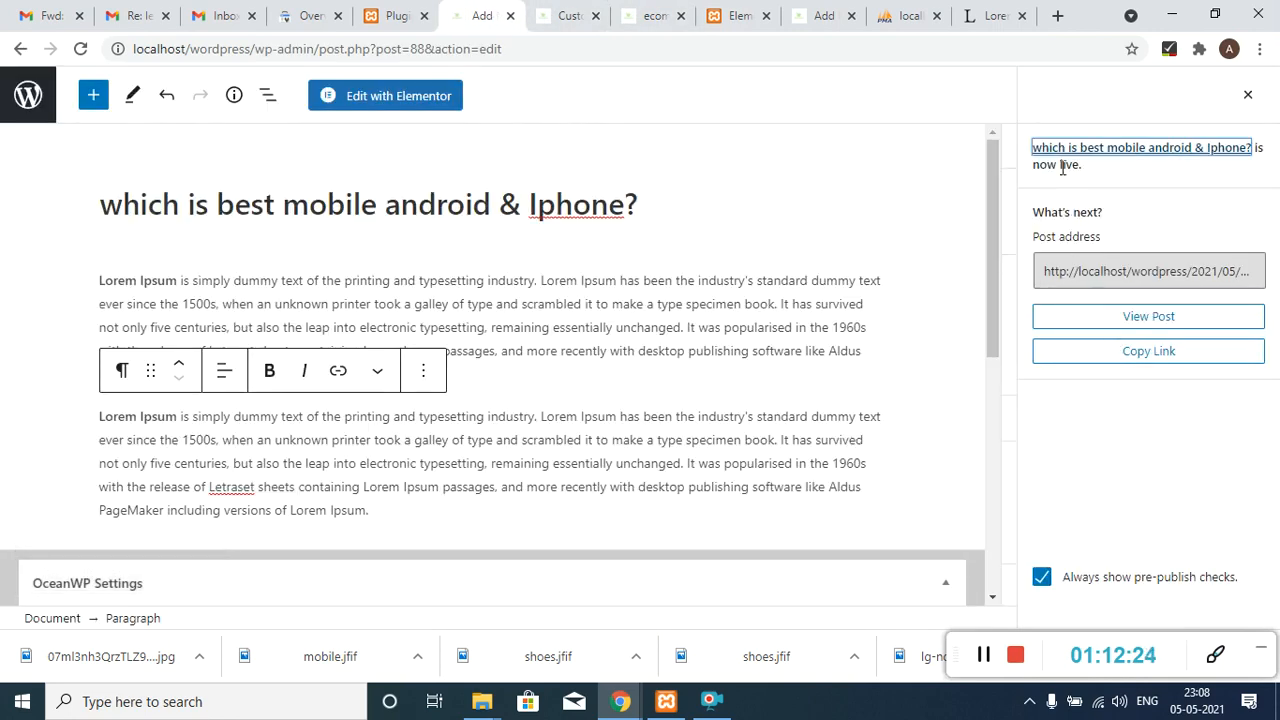
left_click(1247, 94)
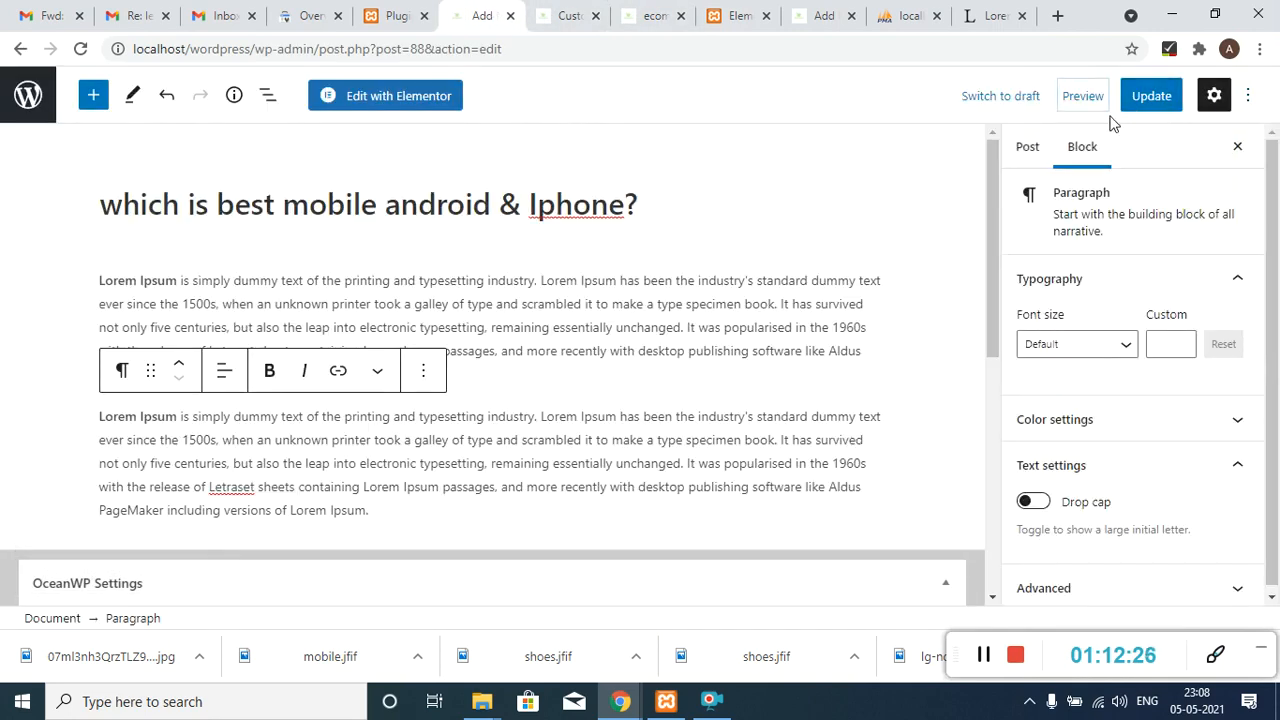
left_click(1040, 148)
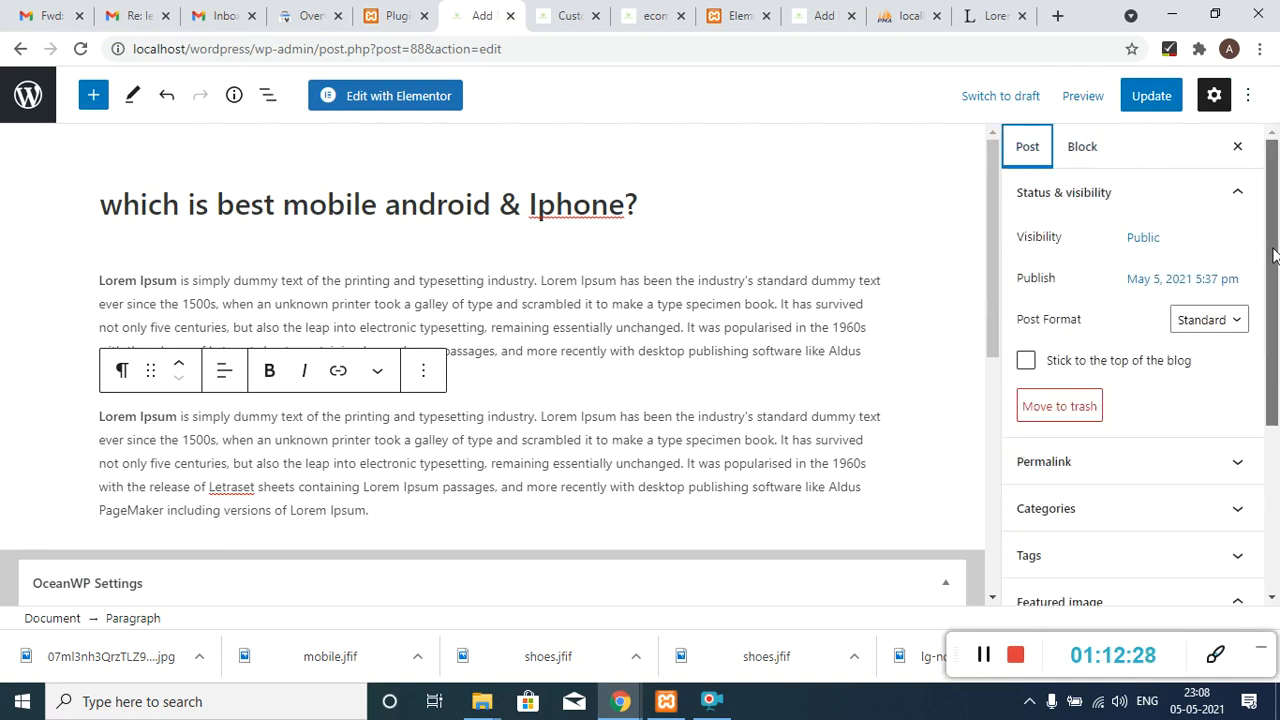
scroll(1278, 302, "down", 3)
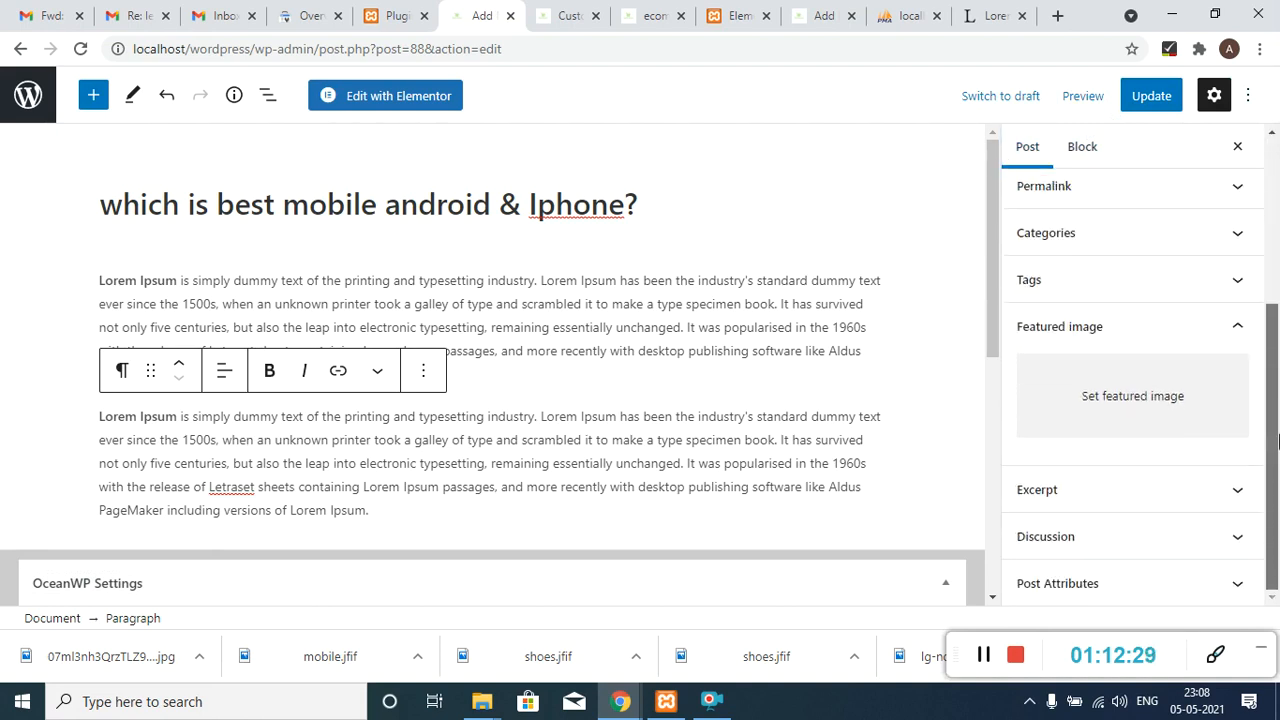
left_click(625, 12)
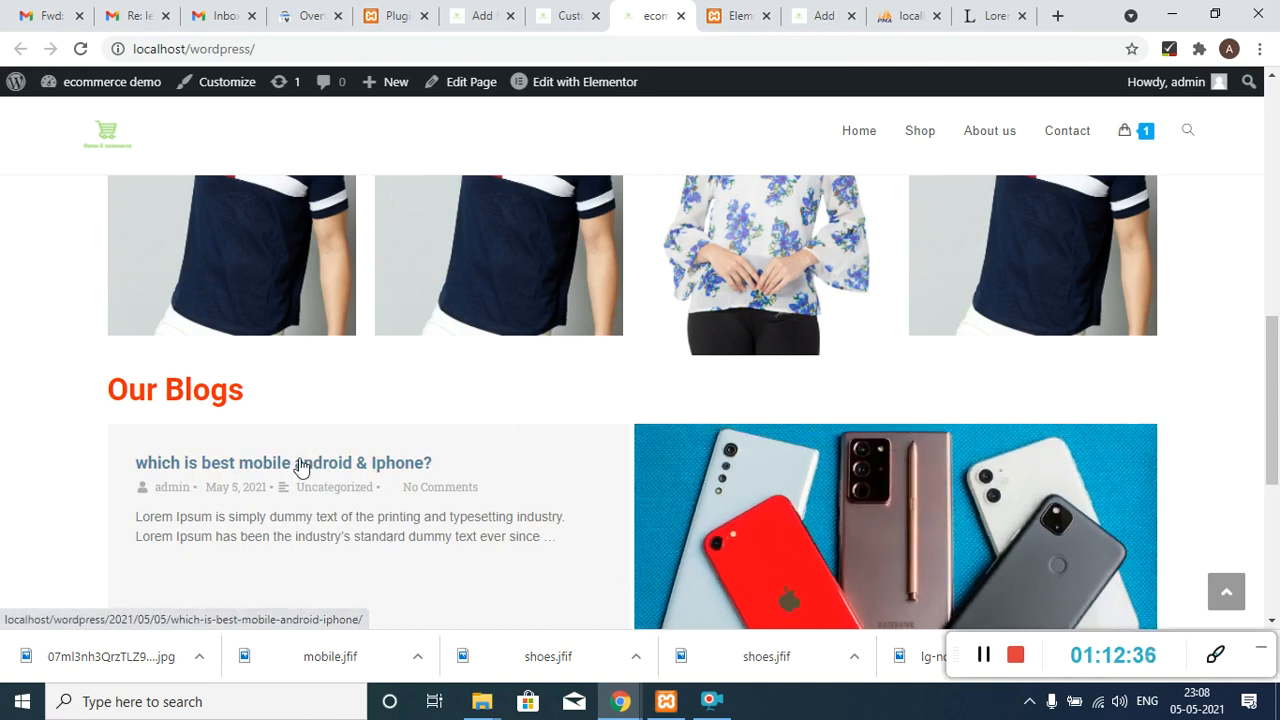
left_click(488, 8)
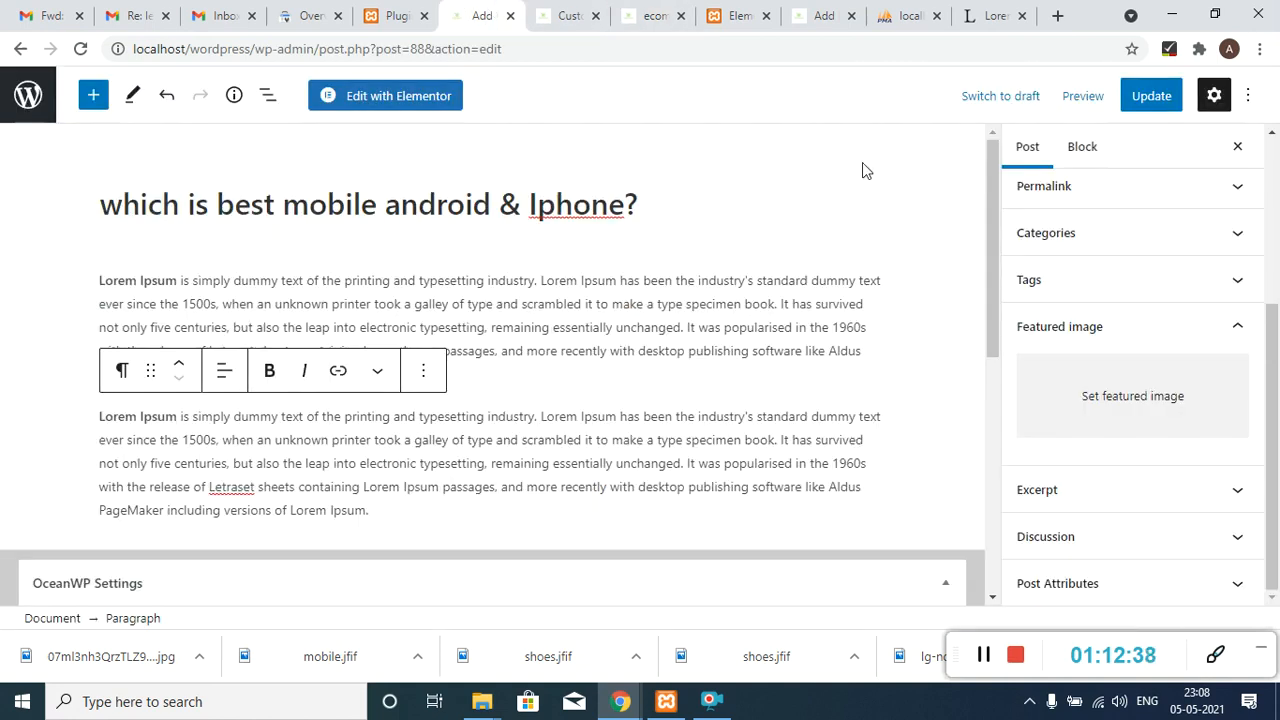
left_click(1175, 405)
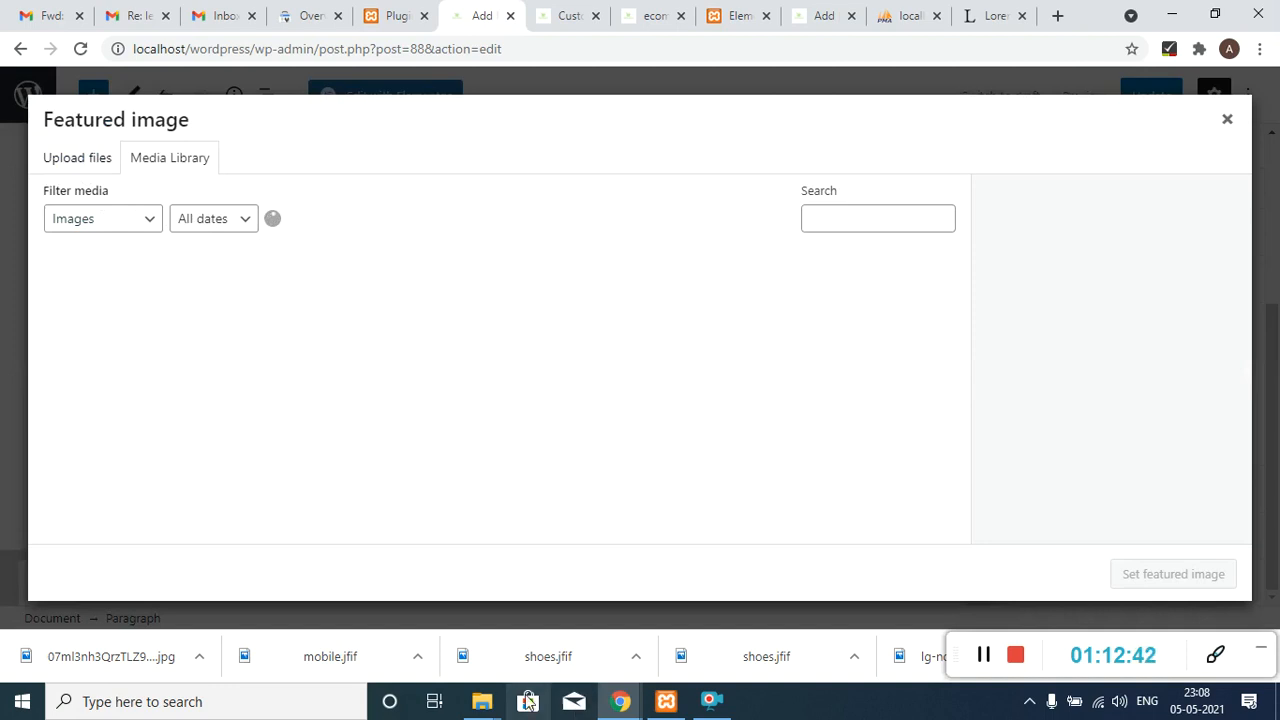
- Try to upload the mobile image from the womens folder as the post's featured image
mouse_move(482, 701)
mouse_move(365, 610)
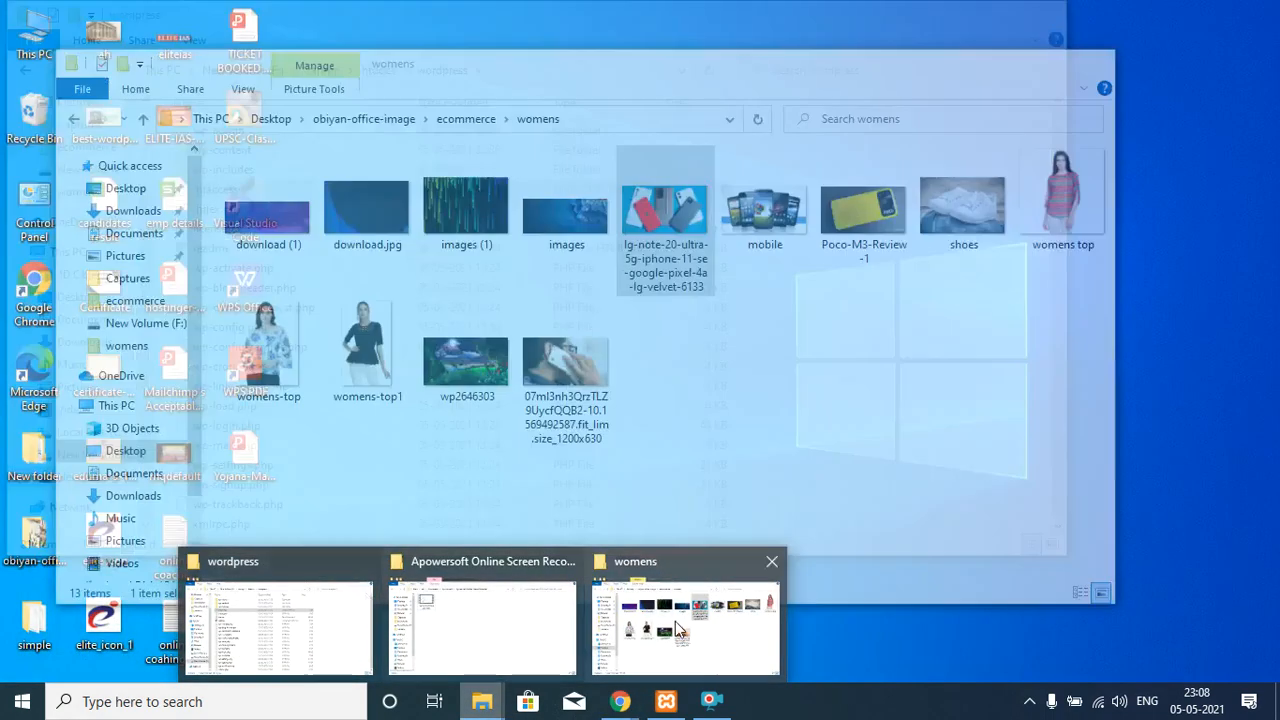
left_click(678, 625)
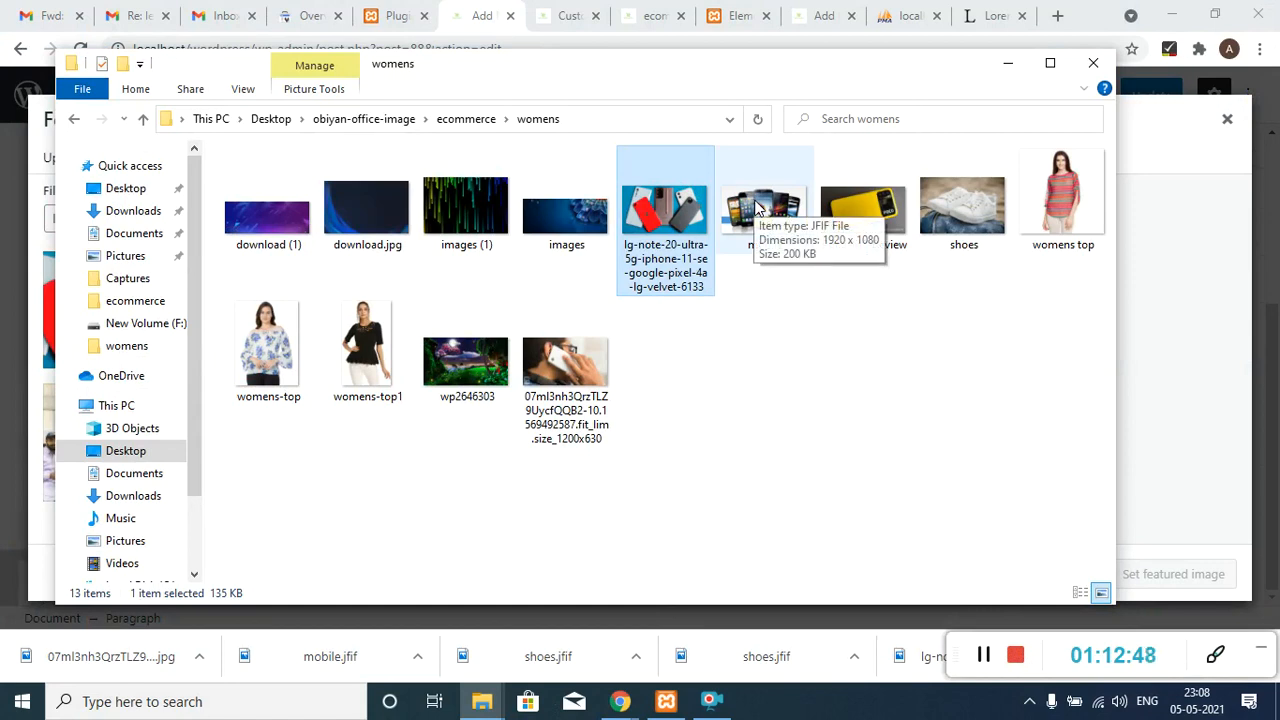
left_click_drag(757, 207, 628, 706)
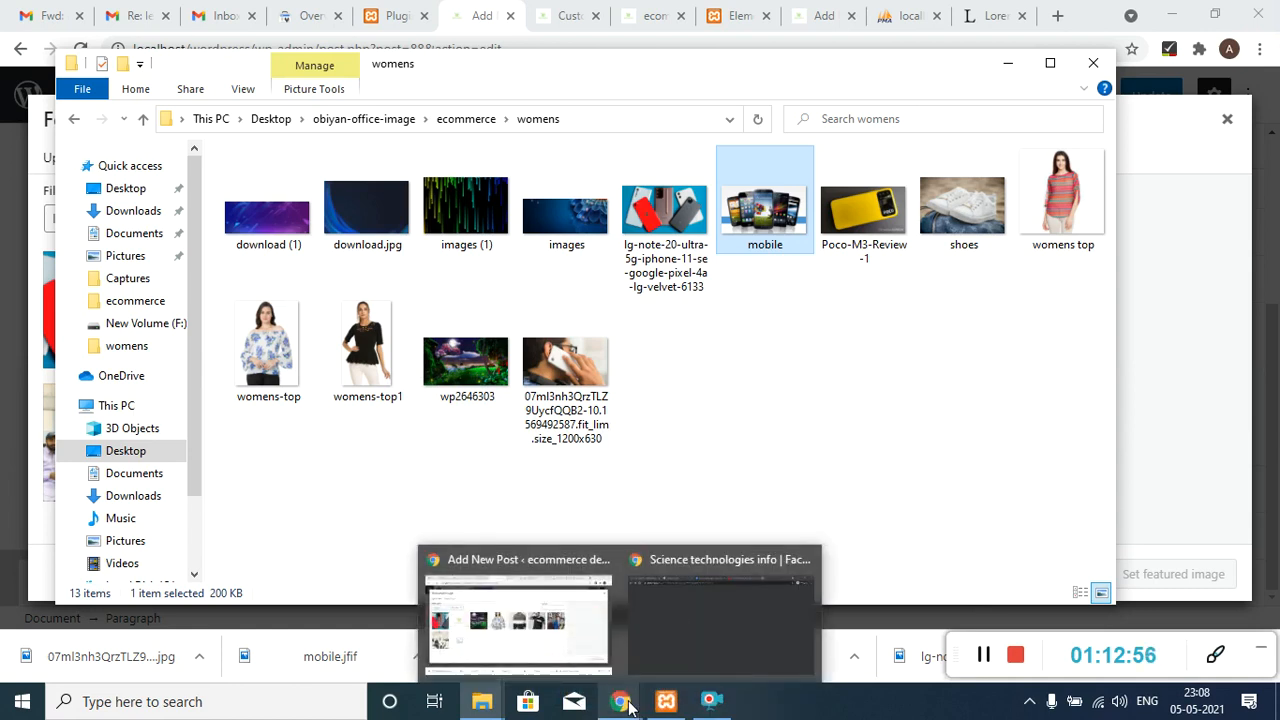
left_click_drag(628, 706, 1140, 403)
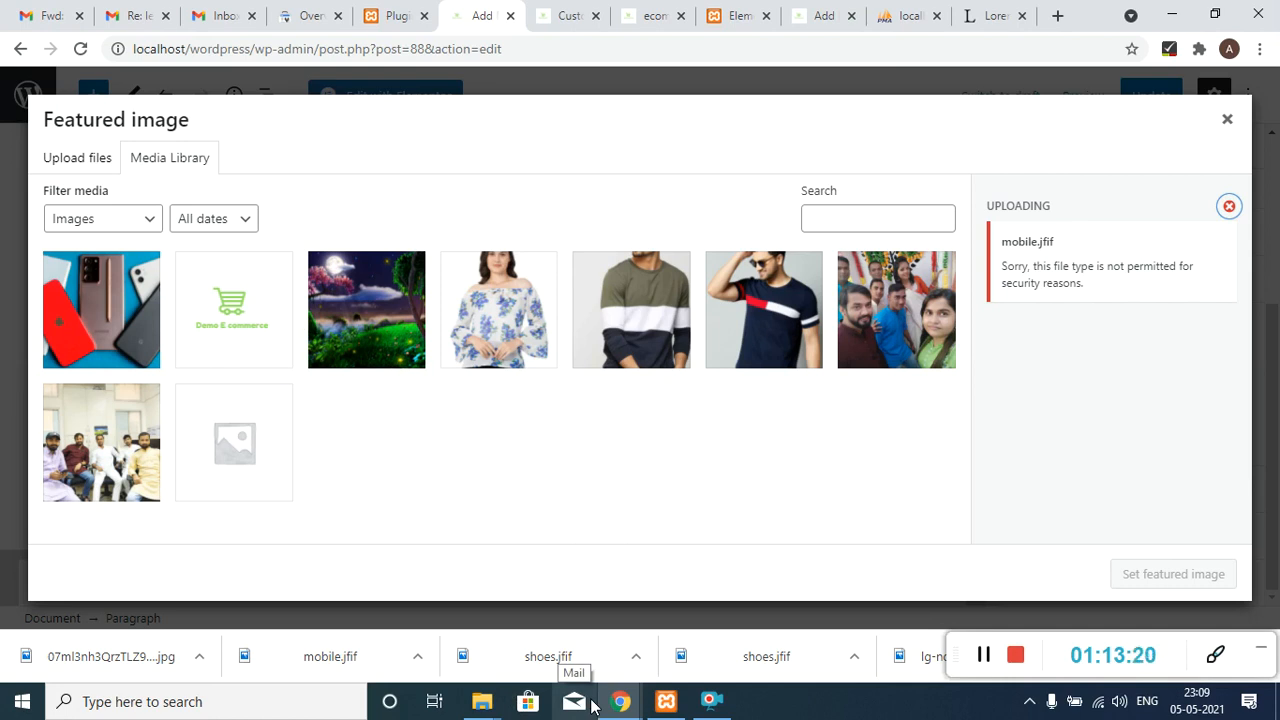
- Set Poco-M3-Review-1.jpg from the womens folder as the post's featured image and update the post
left_click(483, 703)
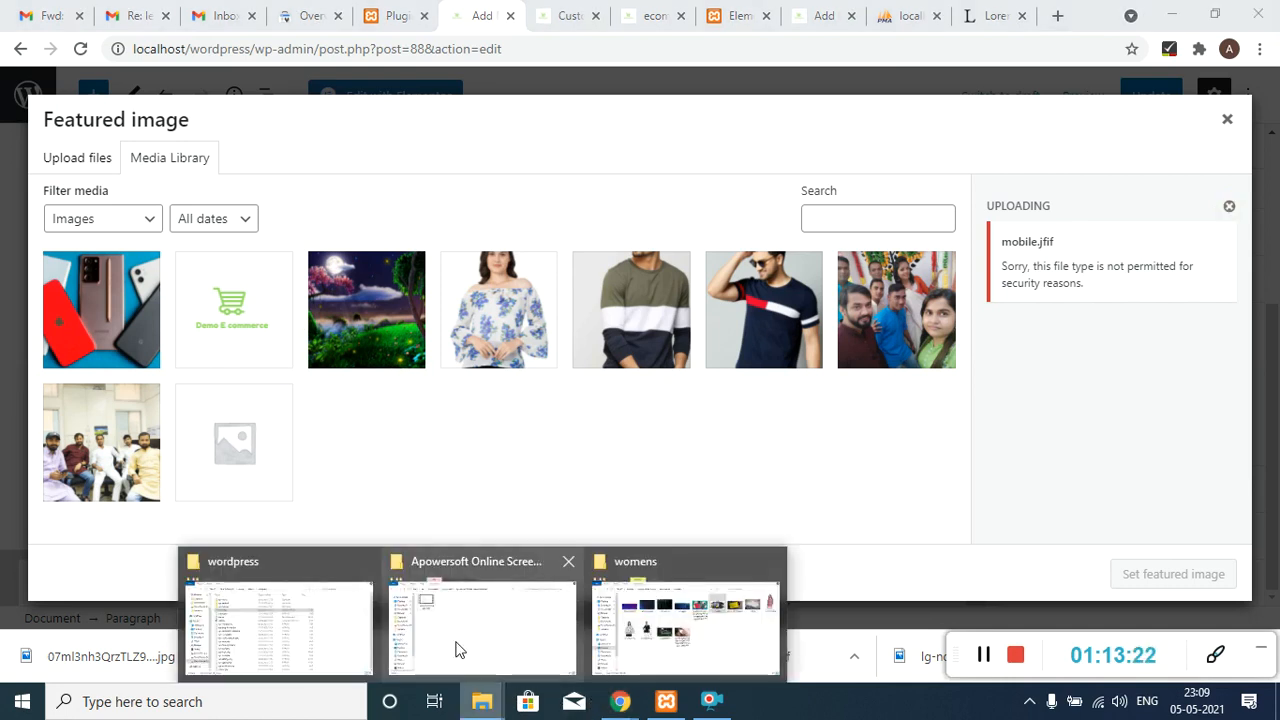
left_click(645, 625)
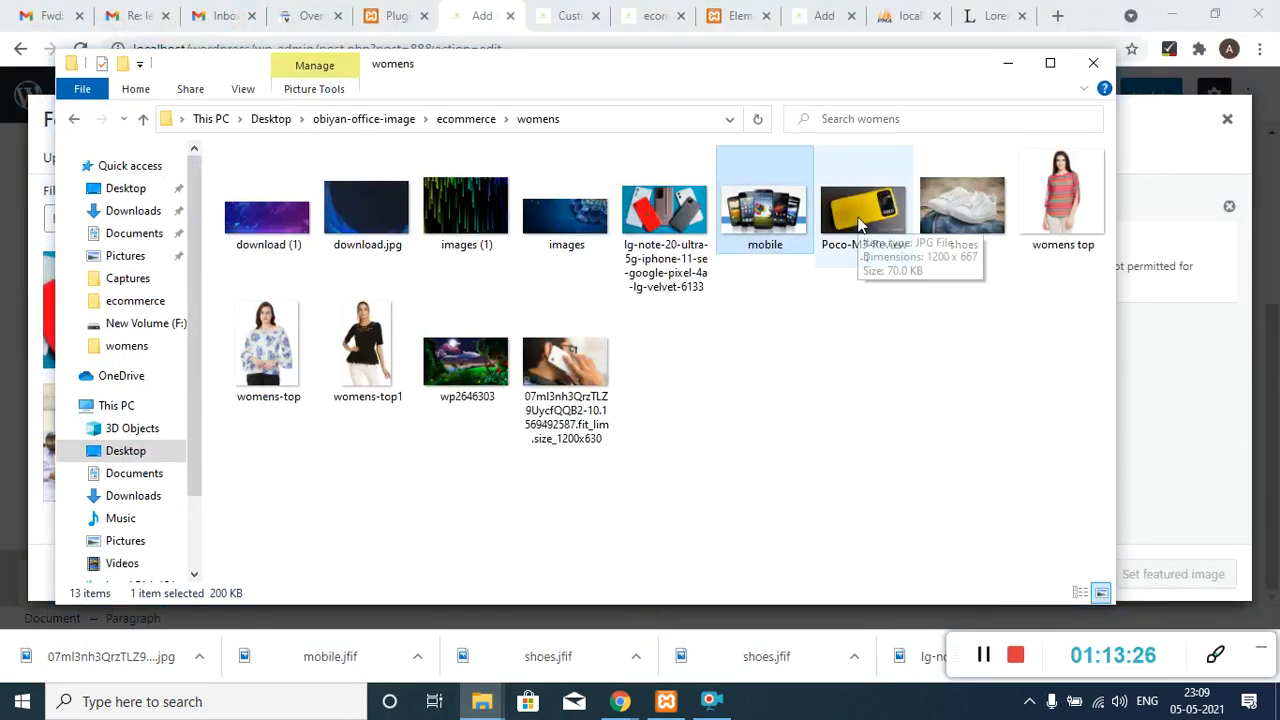
left_click_drag(858, 222, 630, 715)
left_click_drag(622, 703, 474, 263)
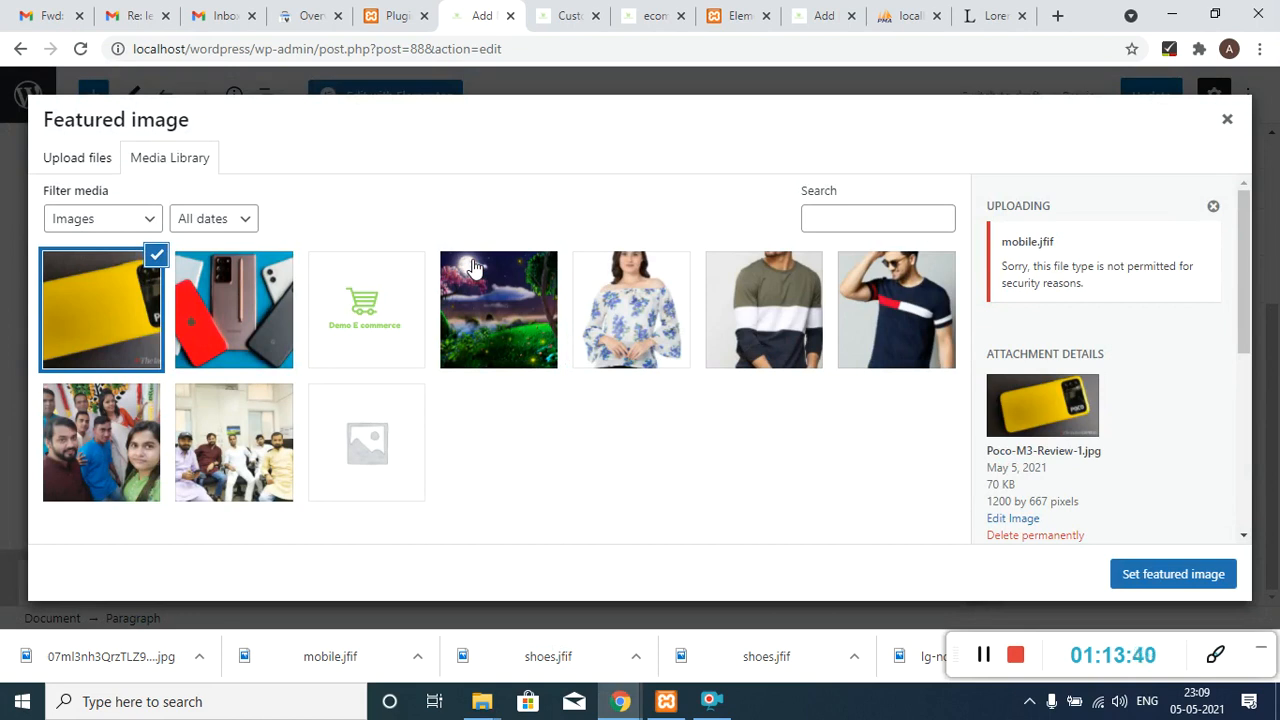
left_click(1183, 577)
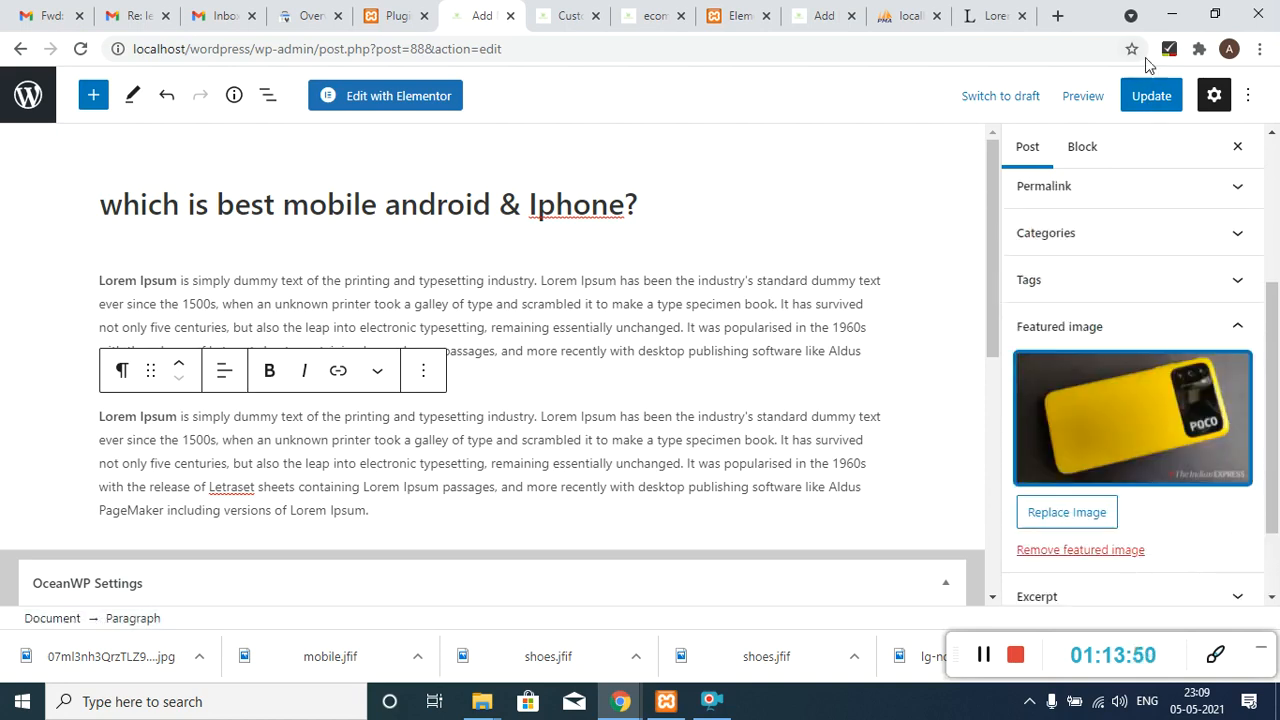
left_click(1151, 95)
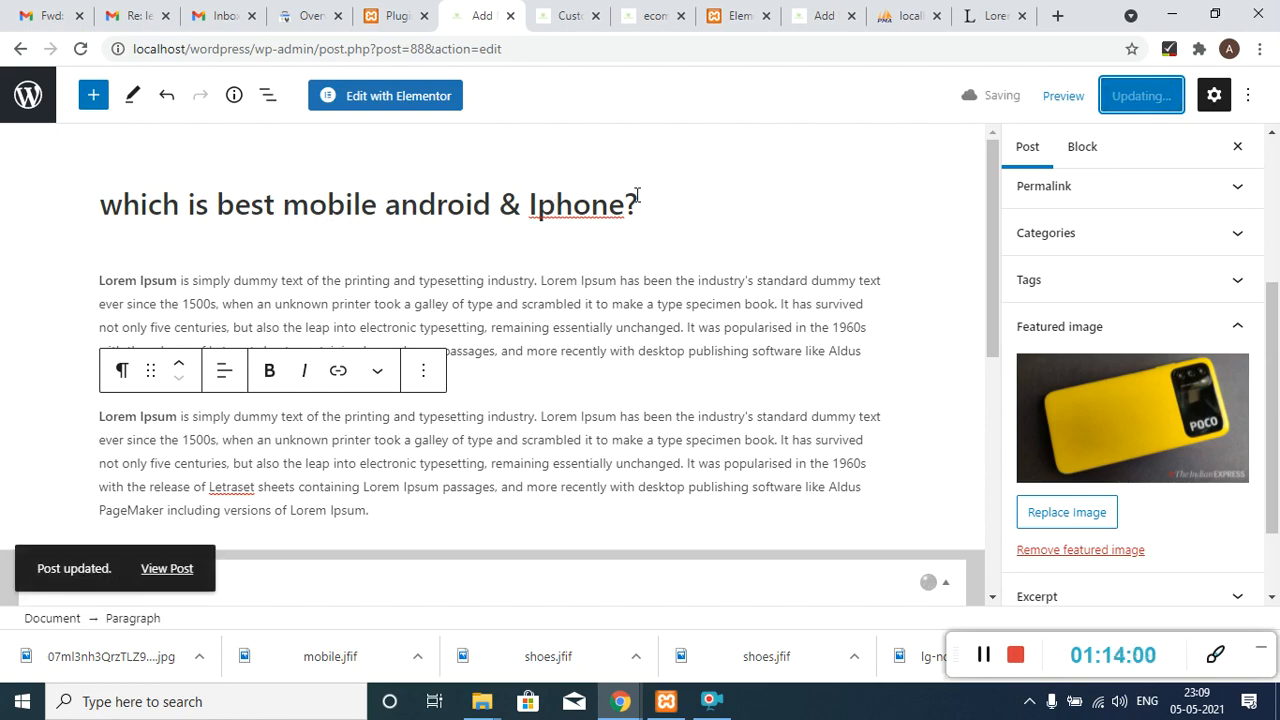
- Retitle the post "why poco mobile used these days so much?" and update it
left_click_drag(625, 213, 189, 220)
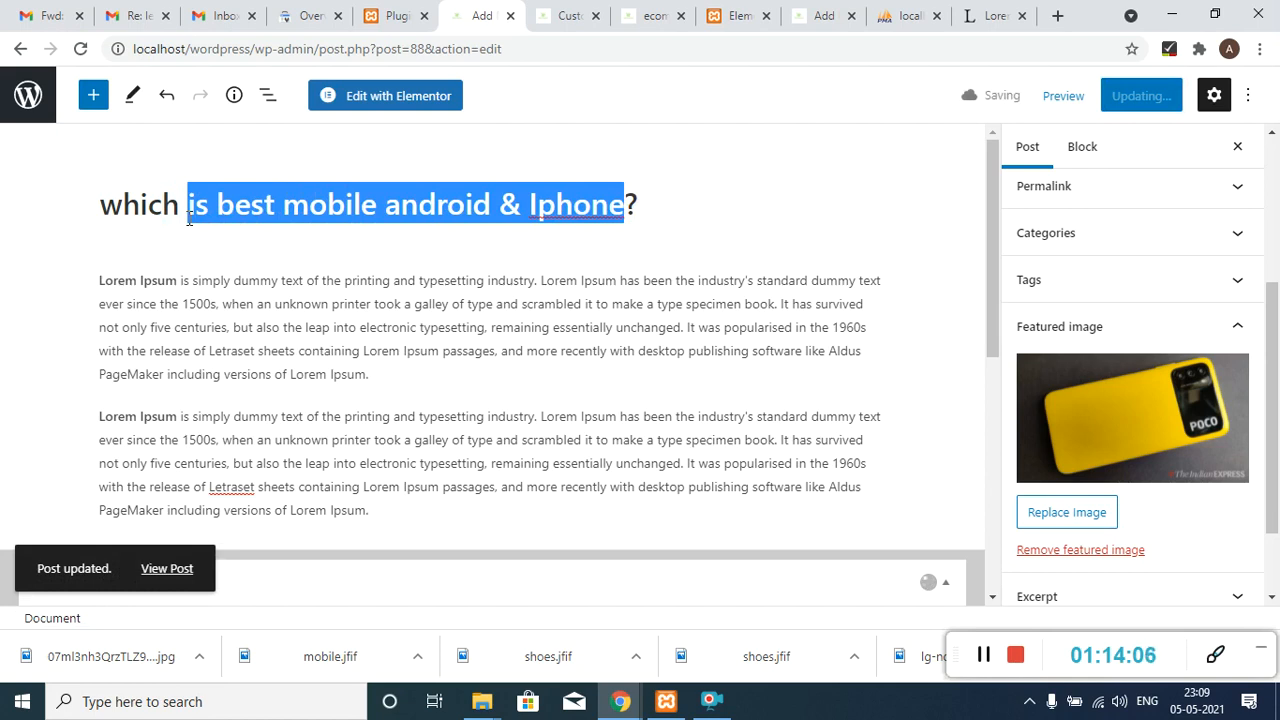
left_click_drag(189, 220, 113, 207)
key("BackSpace")
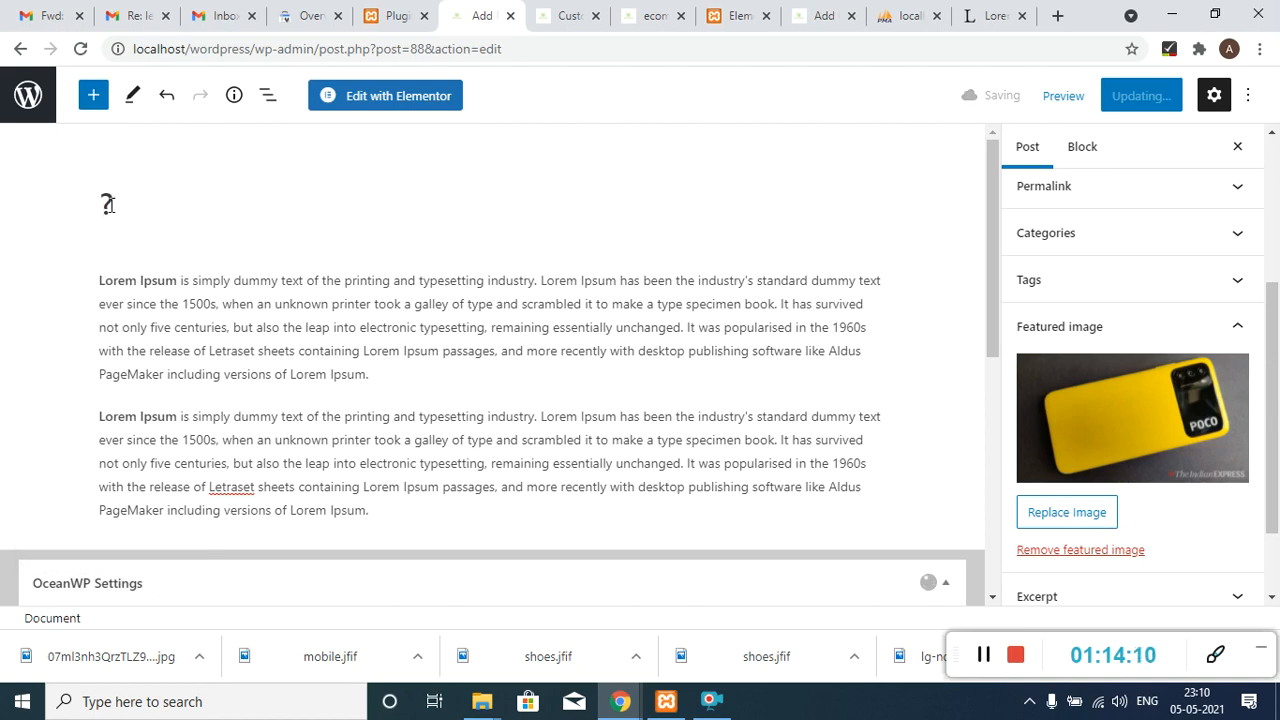
type("why ")
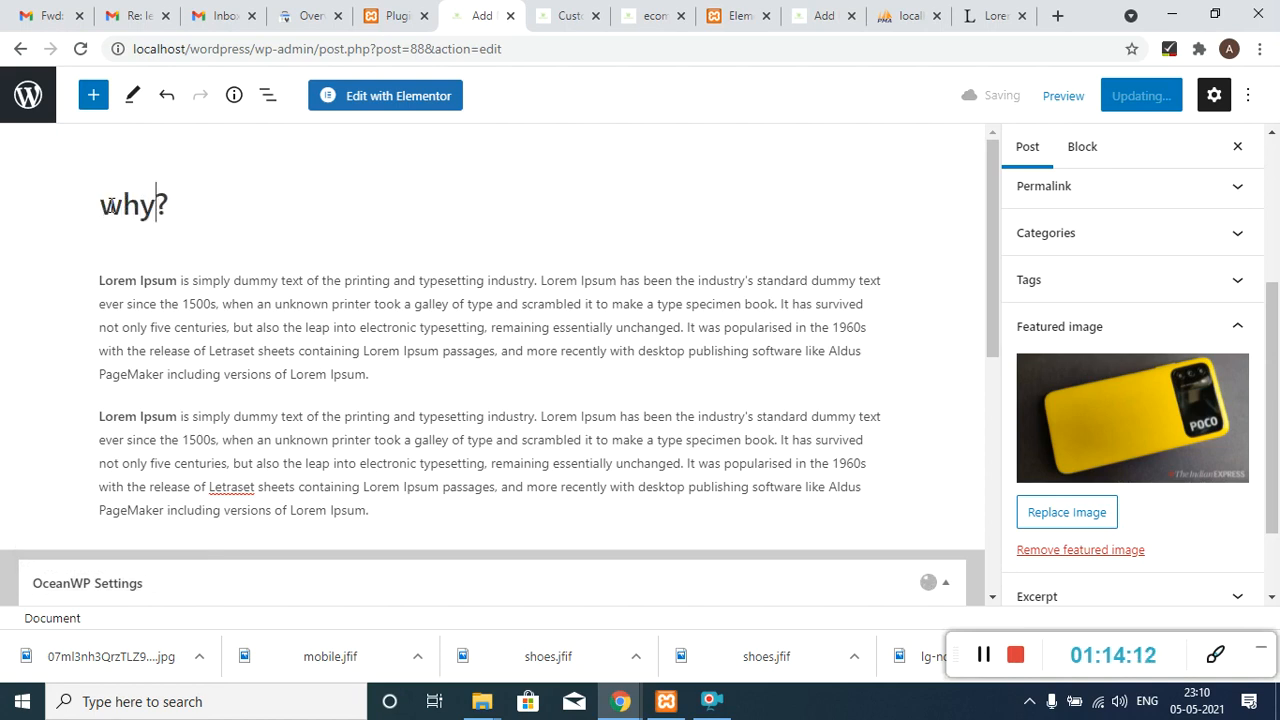
type("poc")
key("BackSpace")
type("oco mobile u")
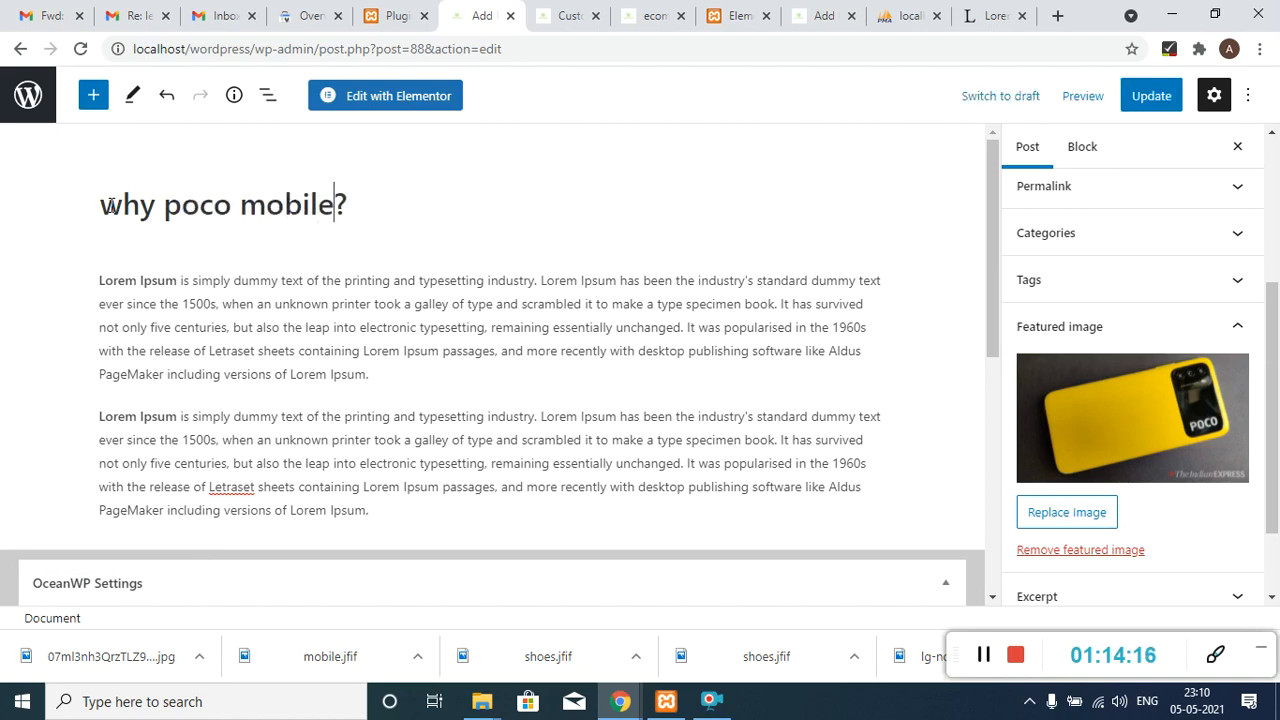
type("sed thes")
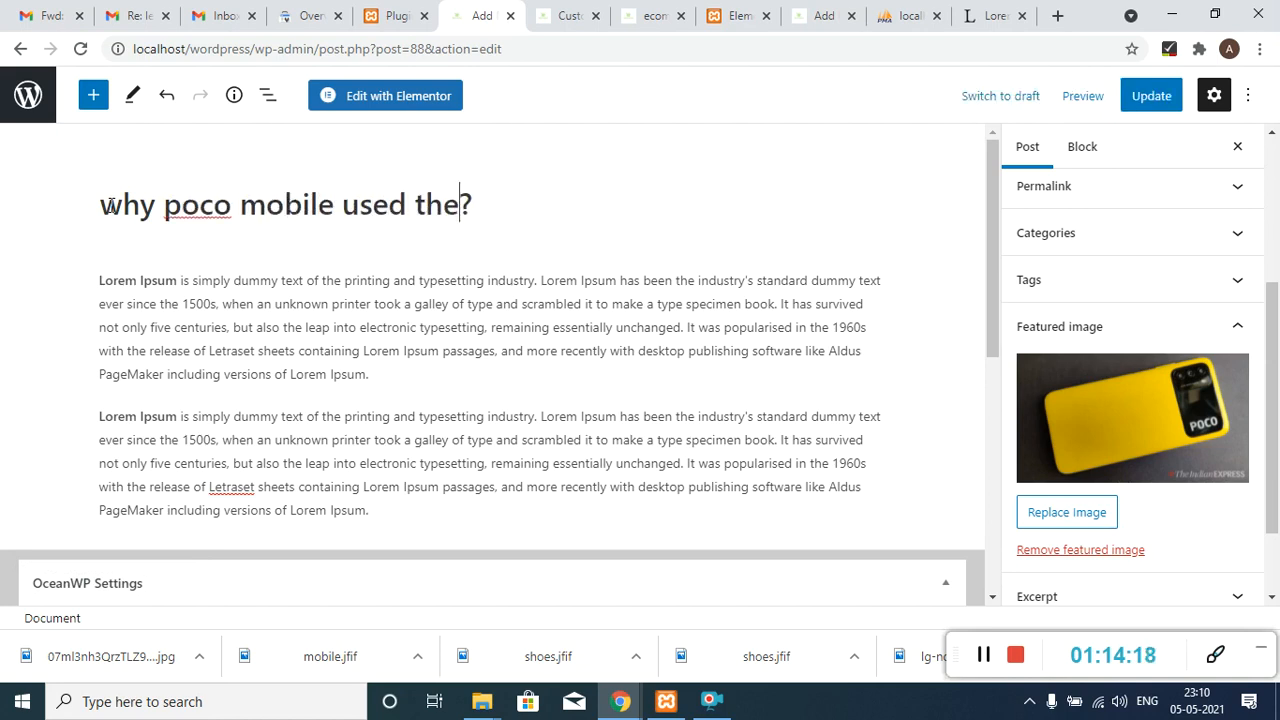
type("e ")
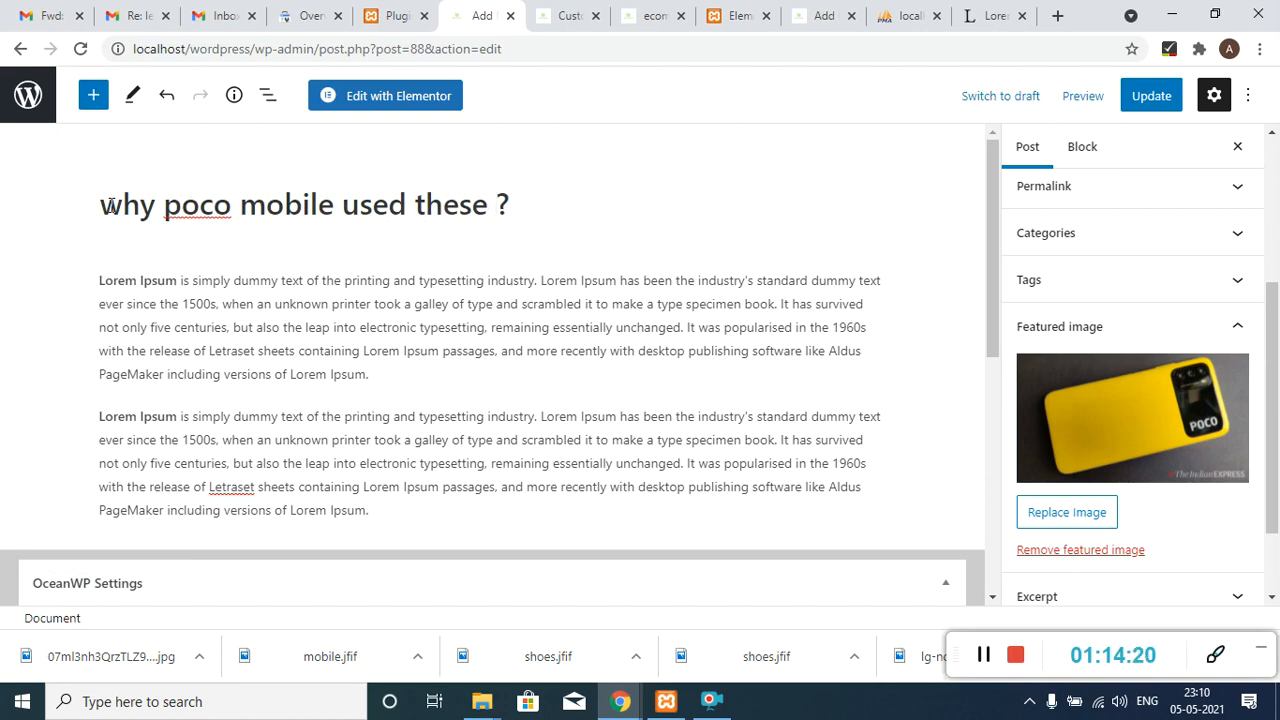
type("days")
type(" so m")
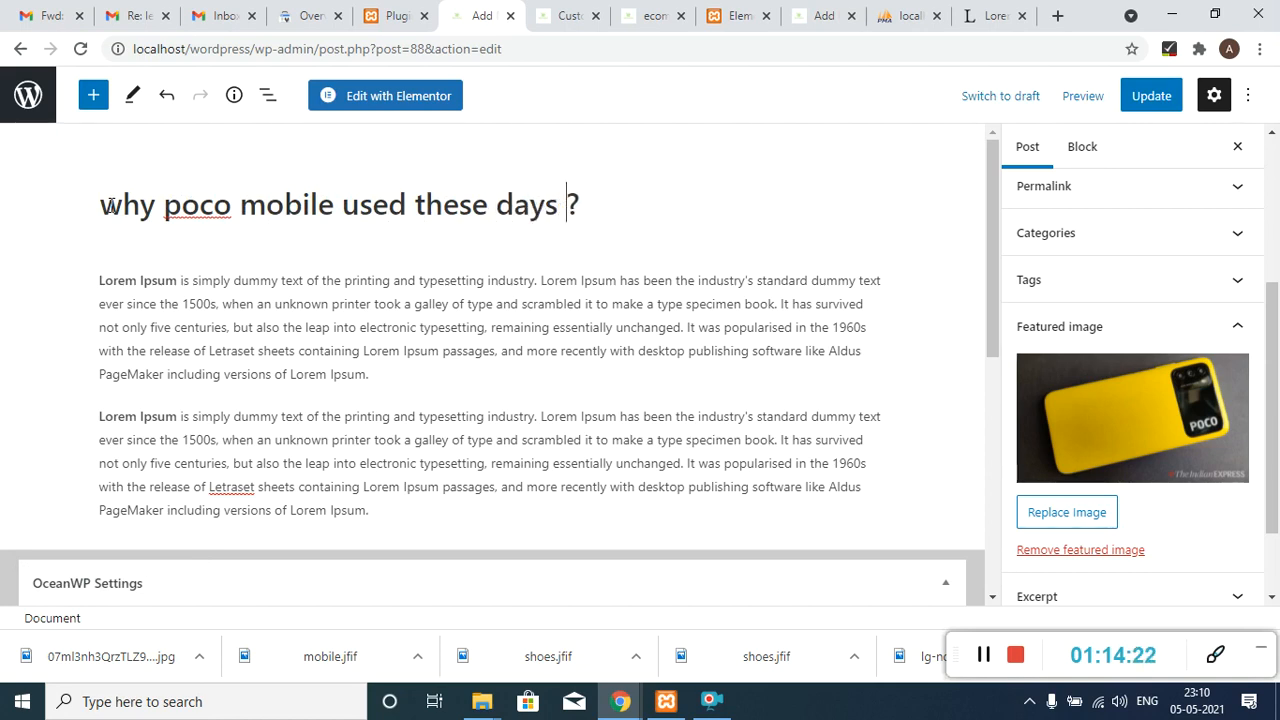
type("u")
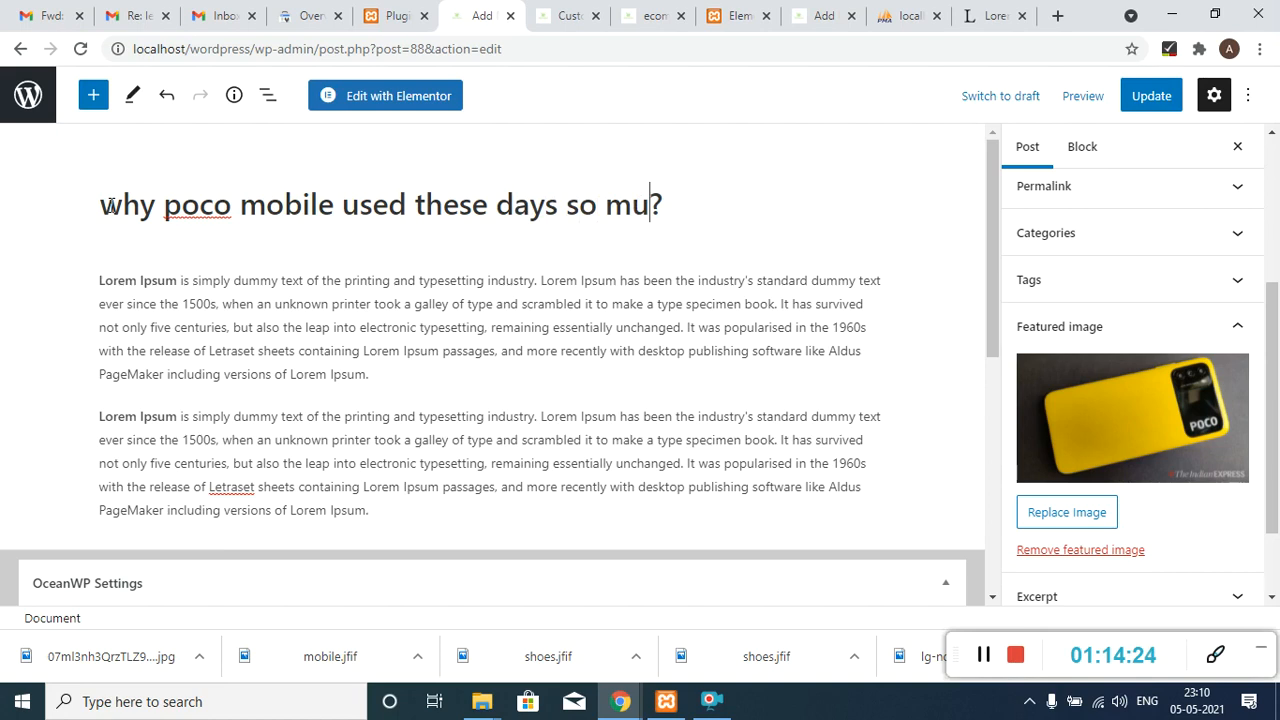
type("ch")
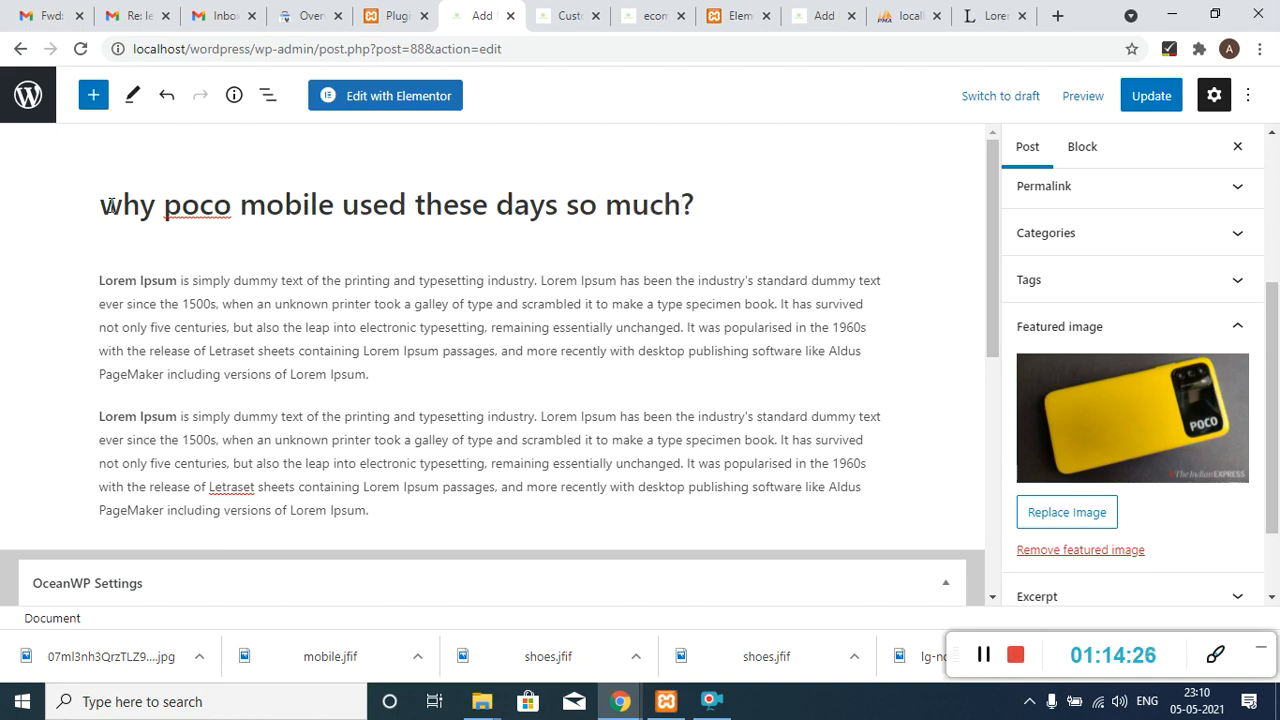
left_click(1140, 96)
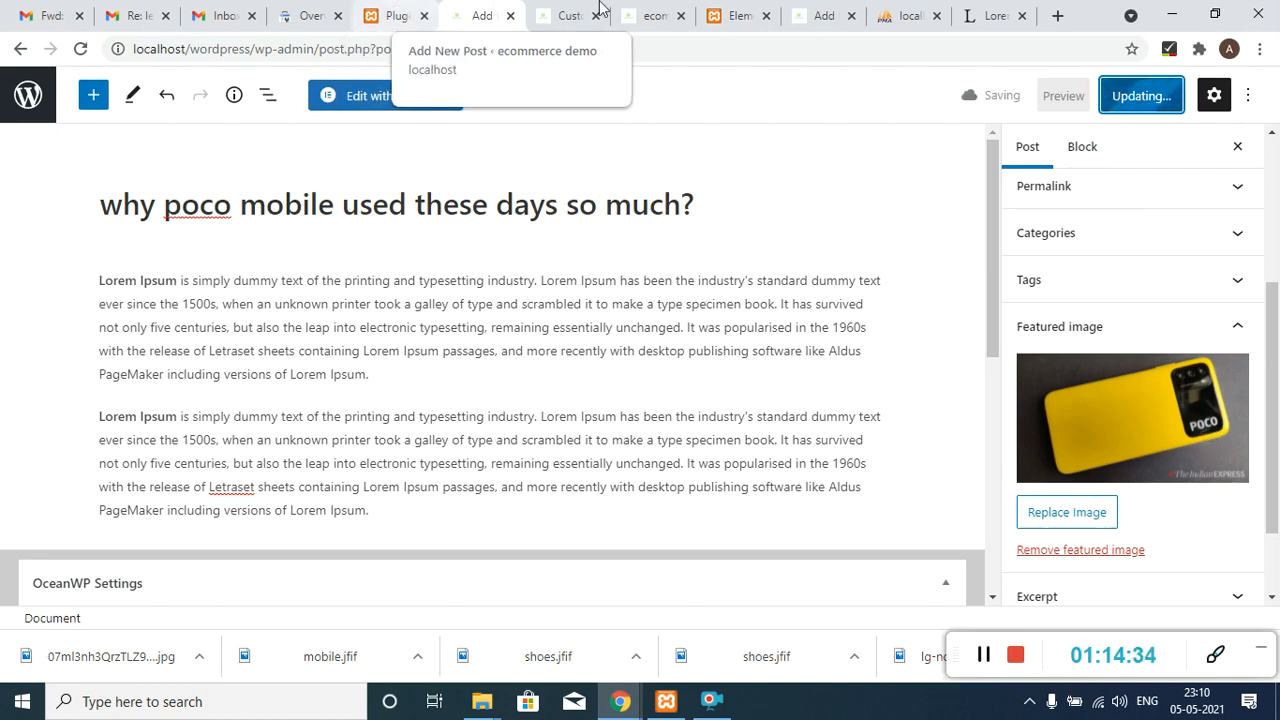
- Reload the live home page at localhost/wordpress and check the updated post in the "Our Blogs" section
left_click(660, 8)
left_click(677, 40)
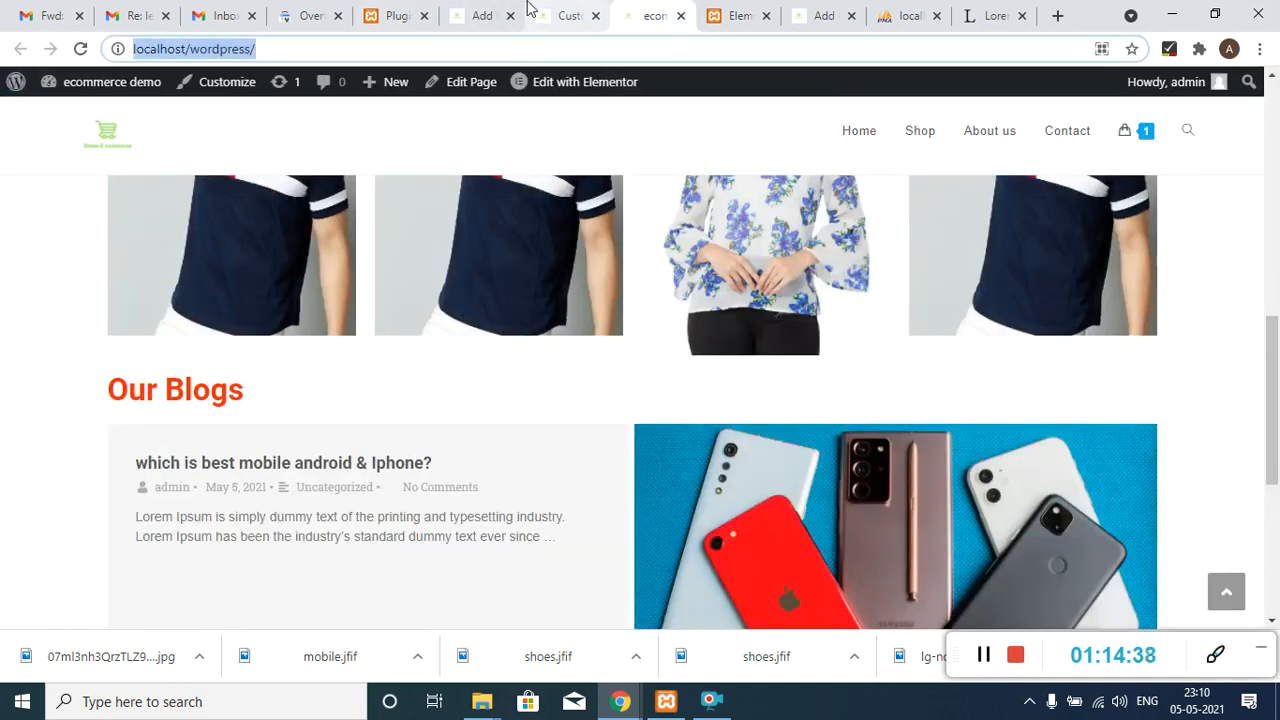
left_click(472, 12)
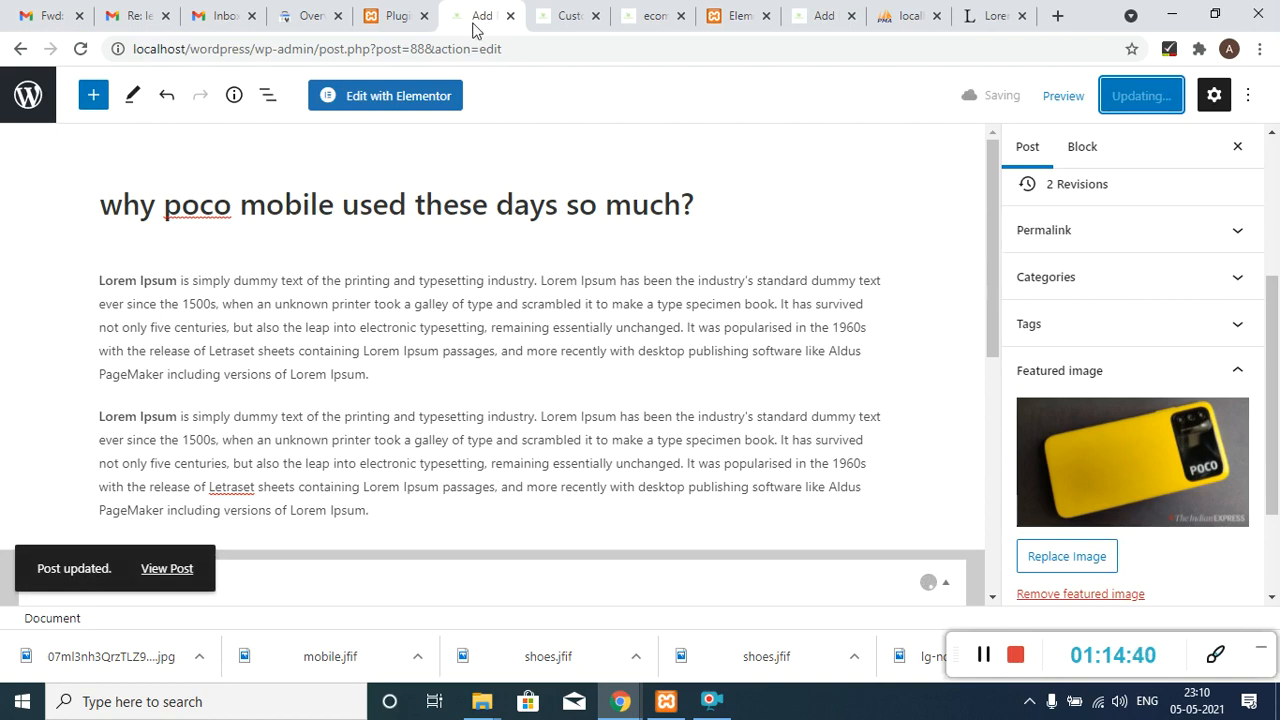
left_click(648, 18)
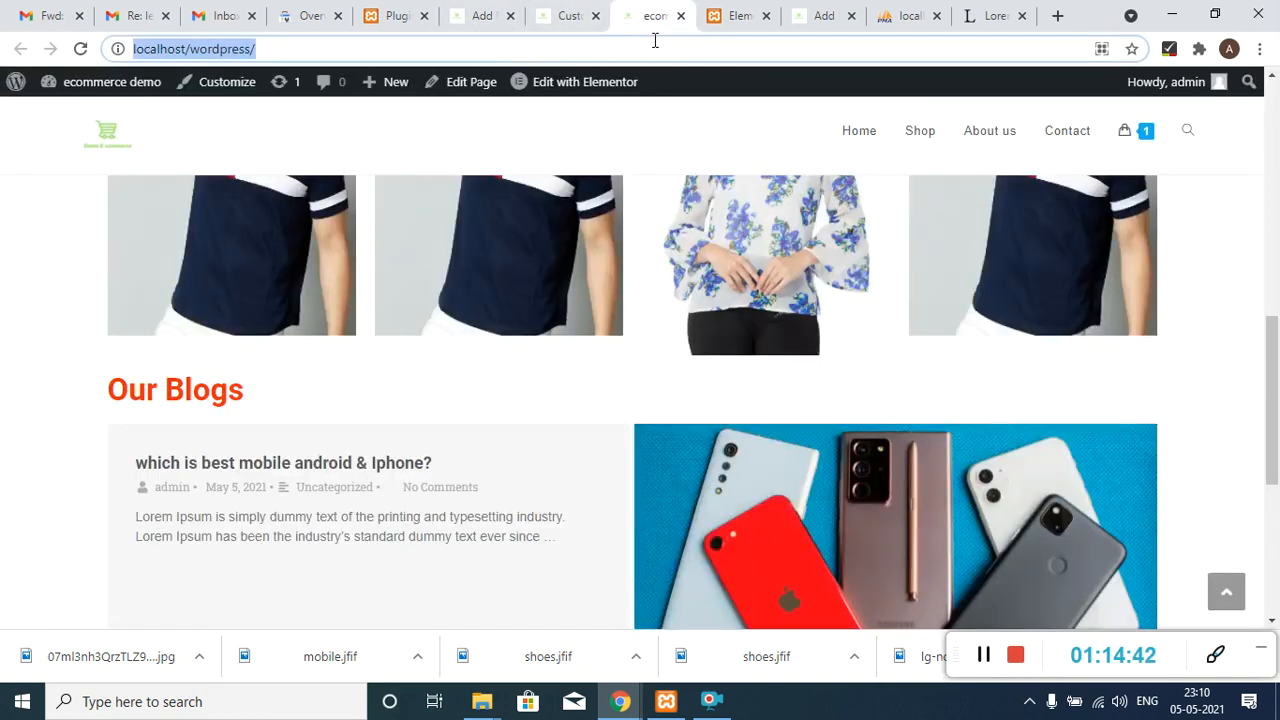
left_click(657, 41)
key("Return")
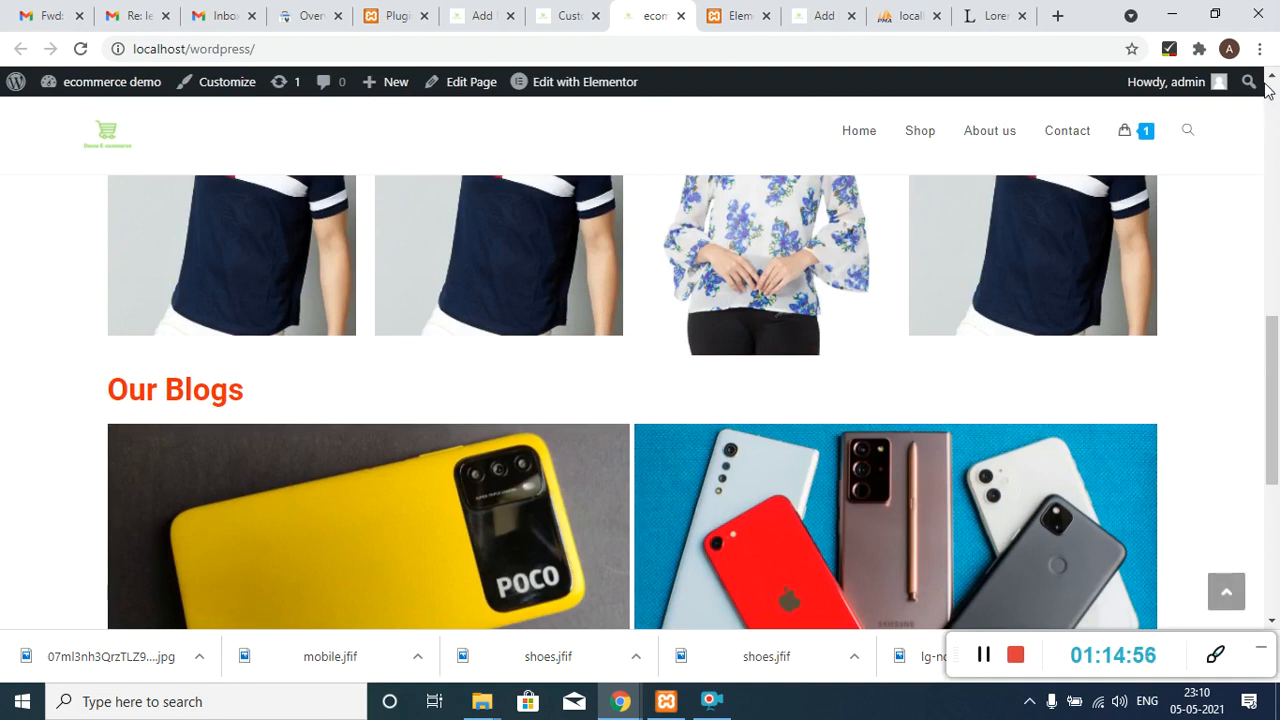
left_click_drag(1274, 388, 1276, 516)
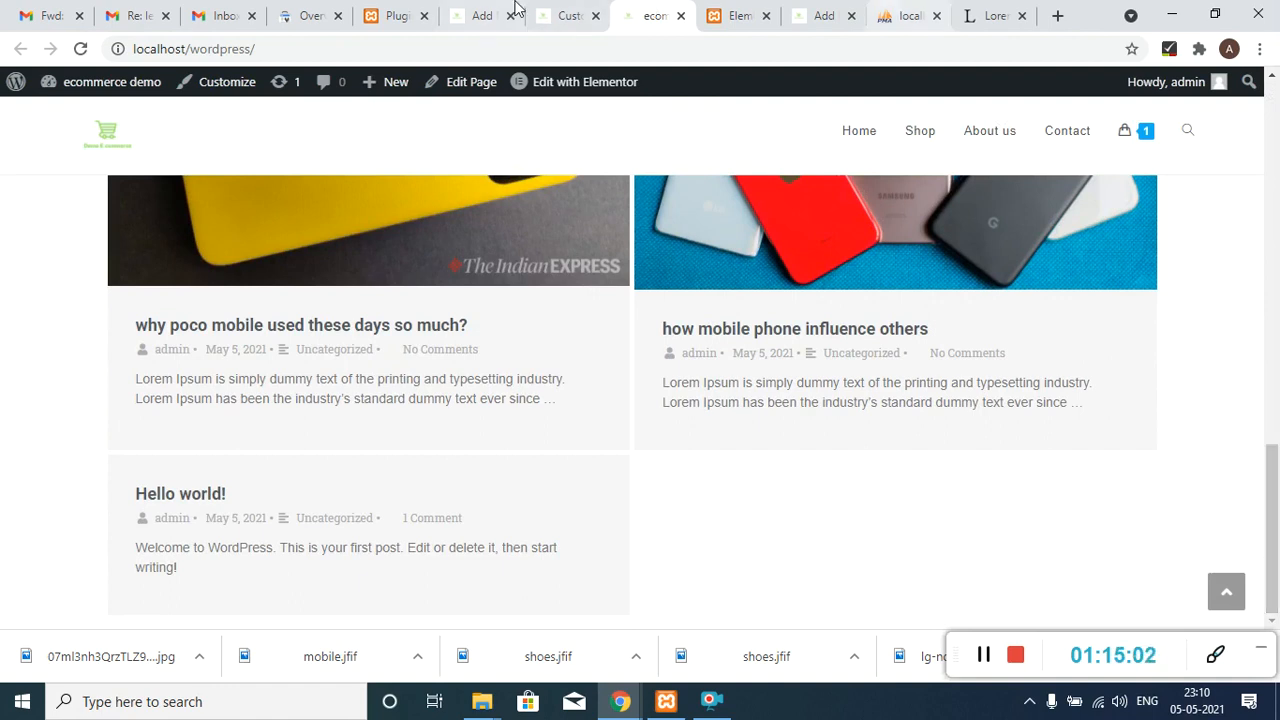
- Go to the list of all posts in the WordPress admin and move the "Hello world!" post to the trash
left_click(476, 14)
left_click(397, 15)
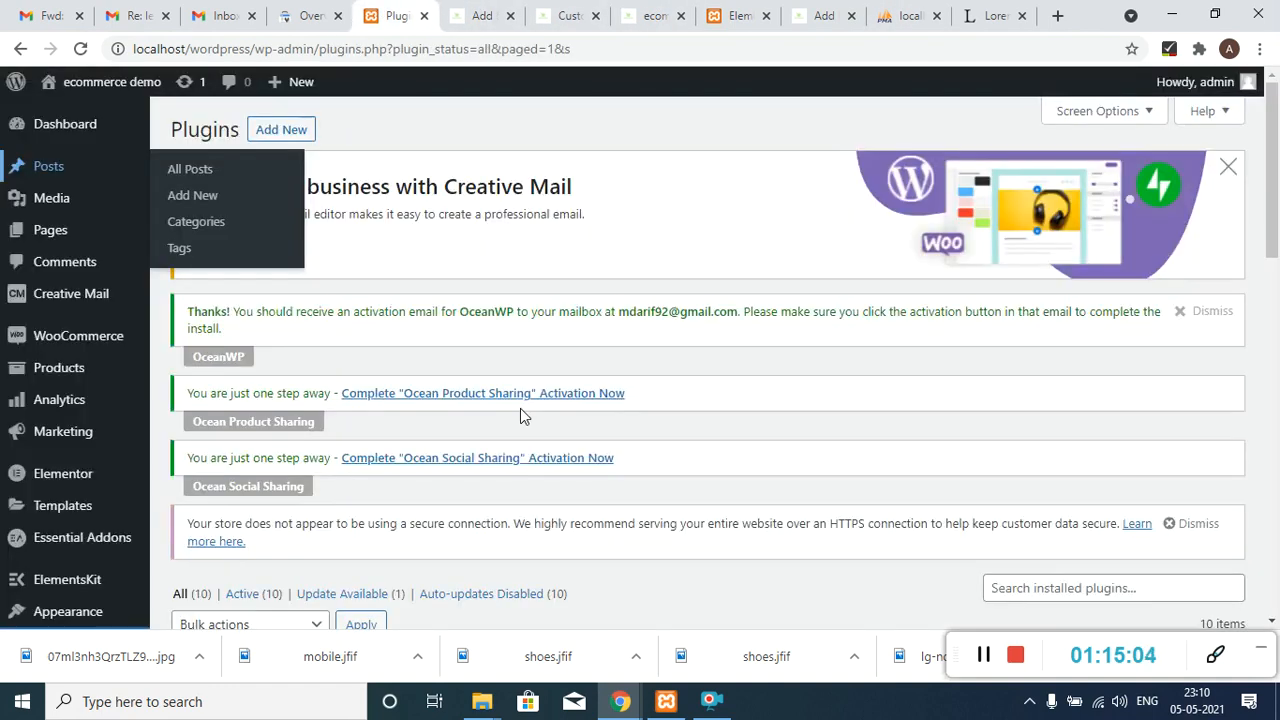
left_click(50, 168)
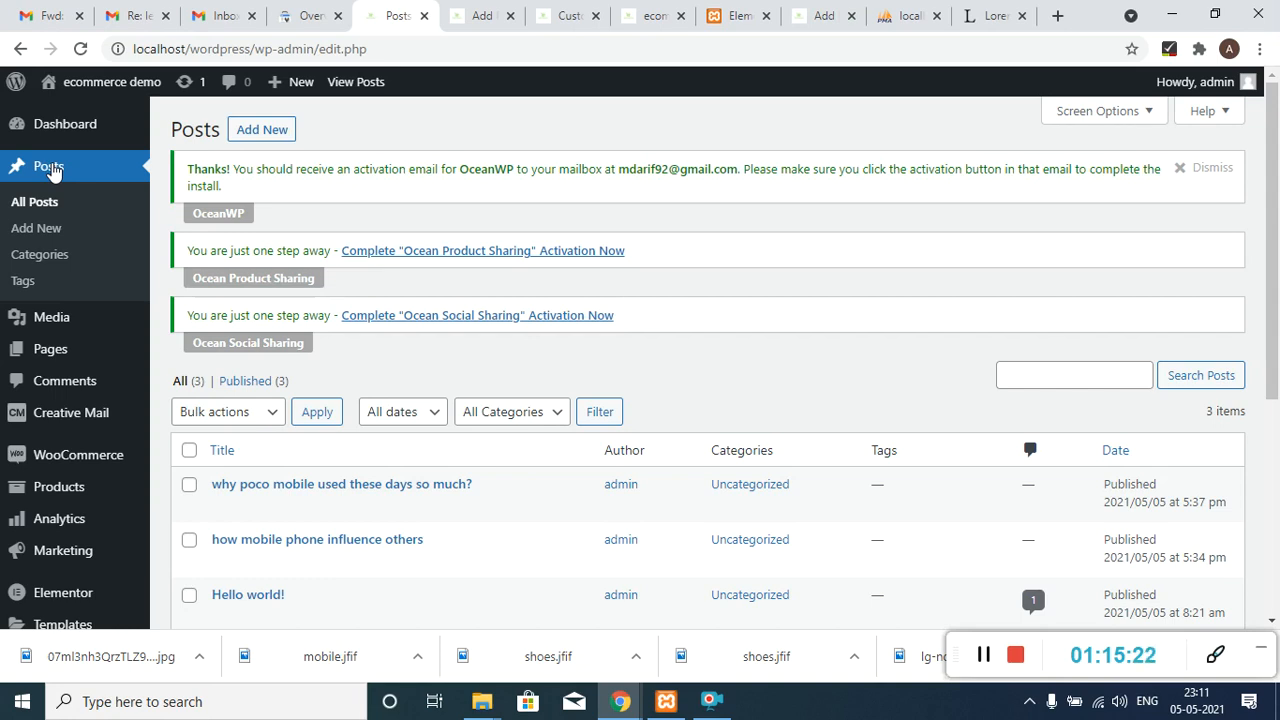
left_click(318, 619)
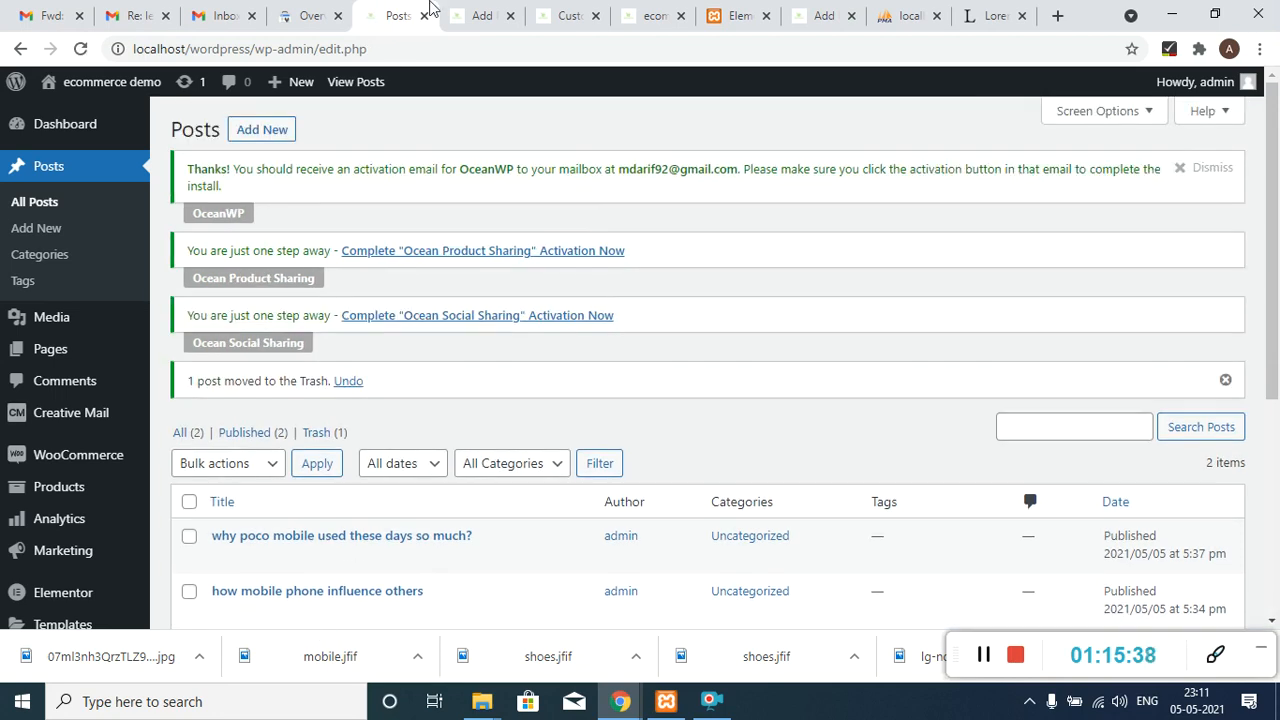
- Reload the live home page, dismiss the browser's downloads bar and check the remaining posts under "Our Blogs"
left_click(655, 12)
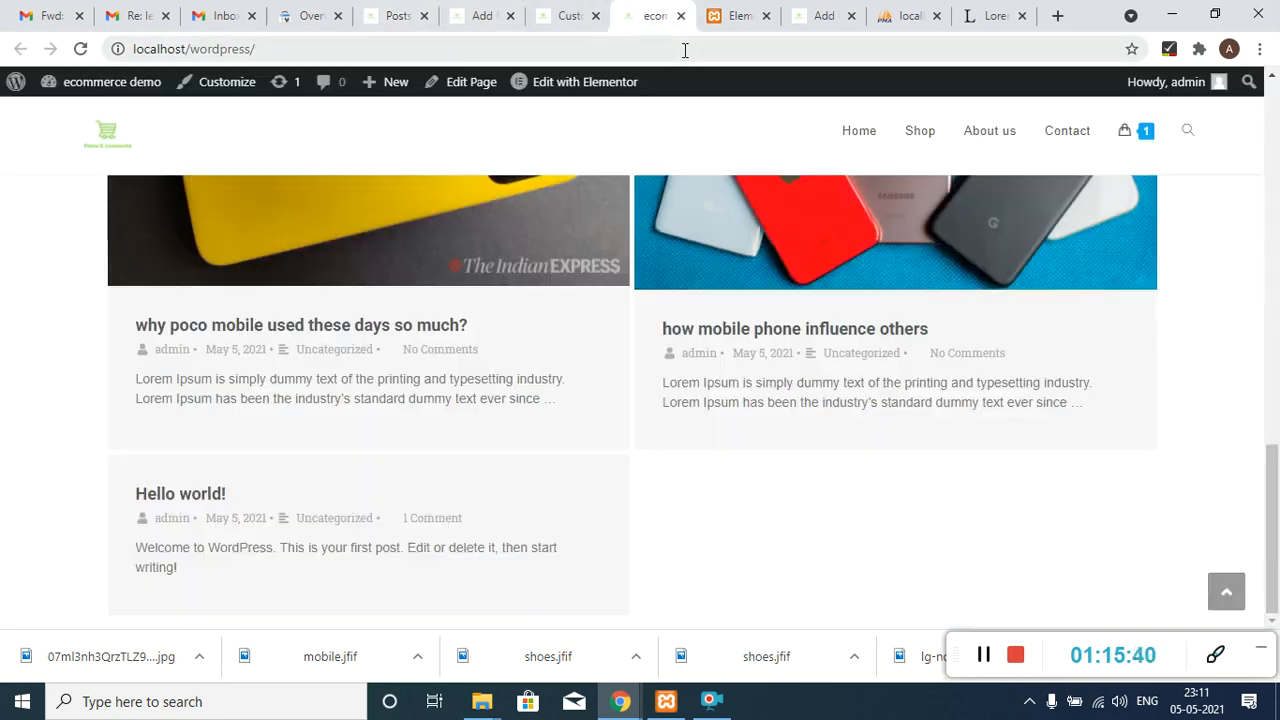
left_click(685, 50)
key("Return")
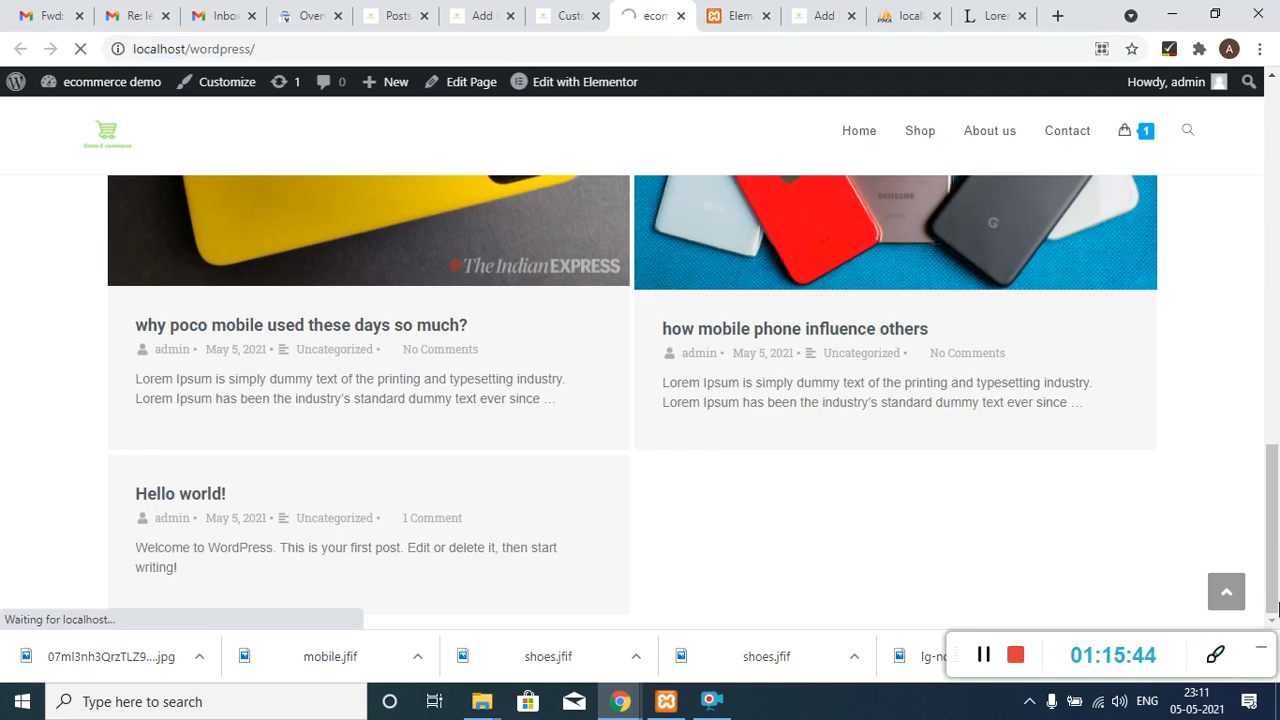
left_click_drag(1185, 660, 1186, 560)
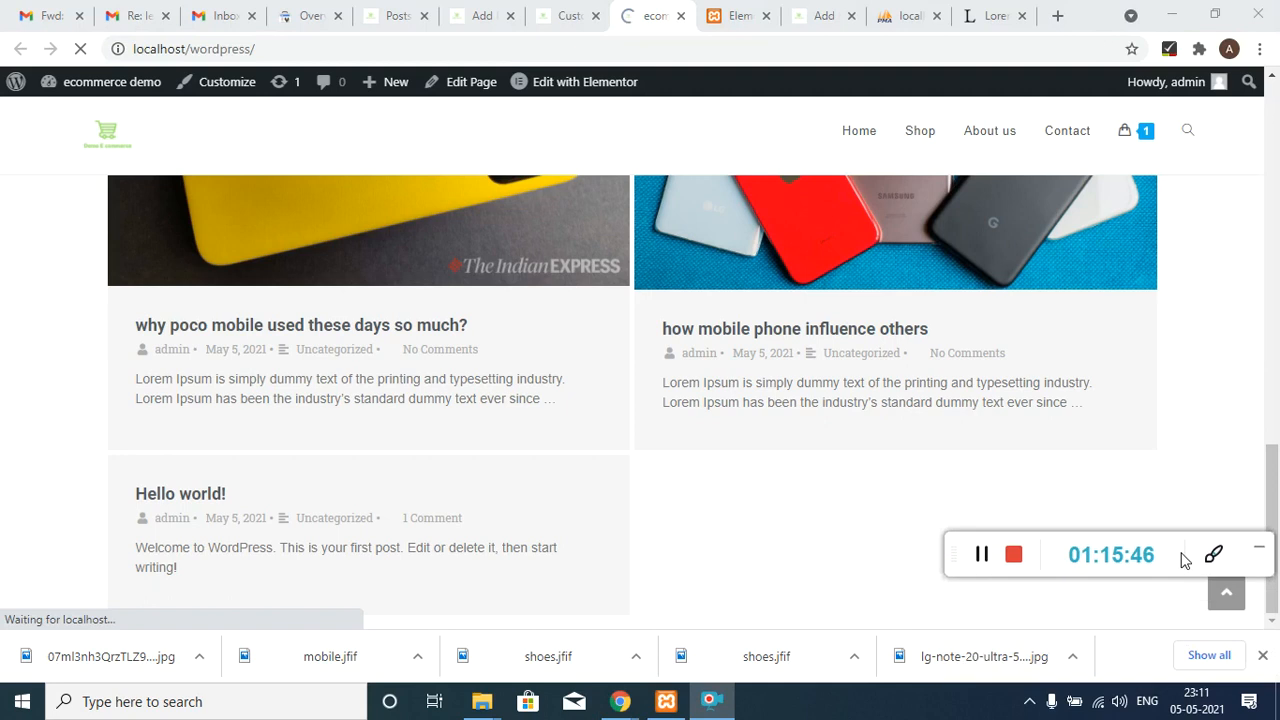
left_click(1262, 658)
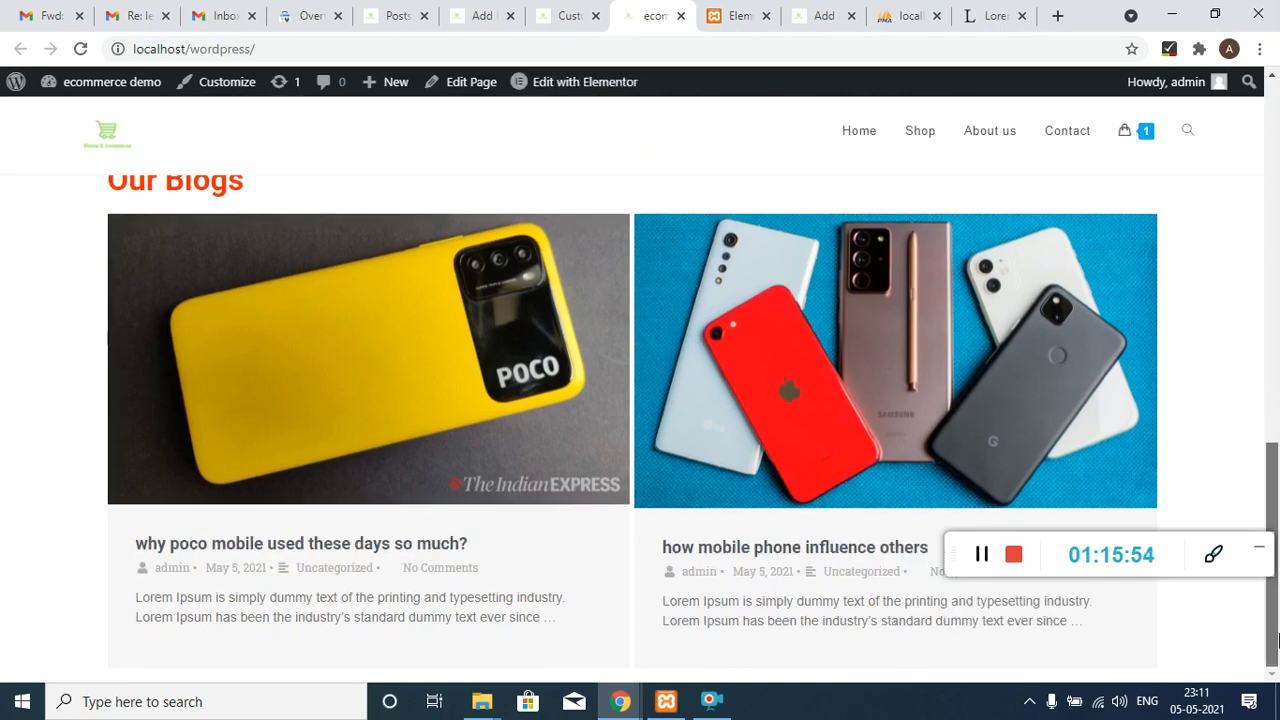
mouse_move(1278, 640)
left_mouse_down()
mouse_move(1276, 527)
mouse_move(1276, 645)
left_mouse_up()
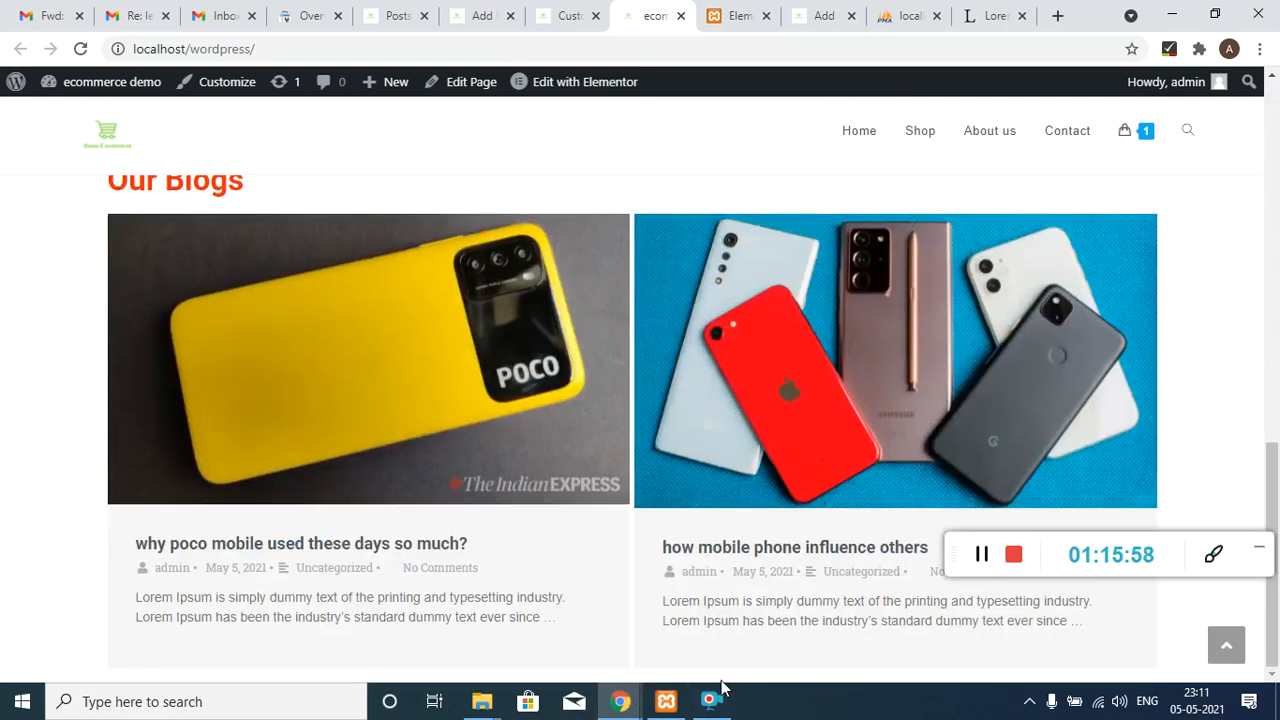
- Close the Customizer page and return to the Posts list in the WordPress admin
left_click(590, 14)
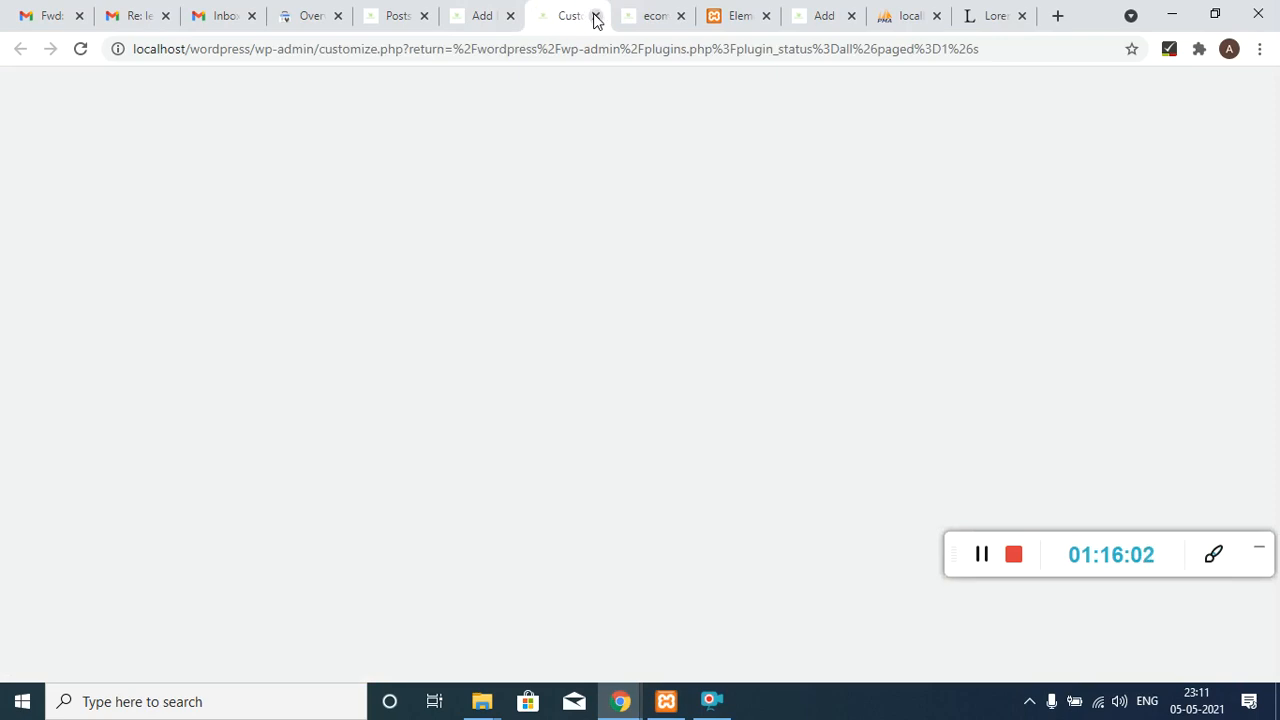
left_click(595, 17)
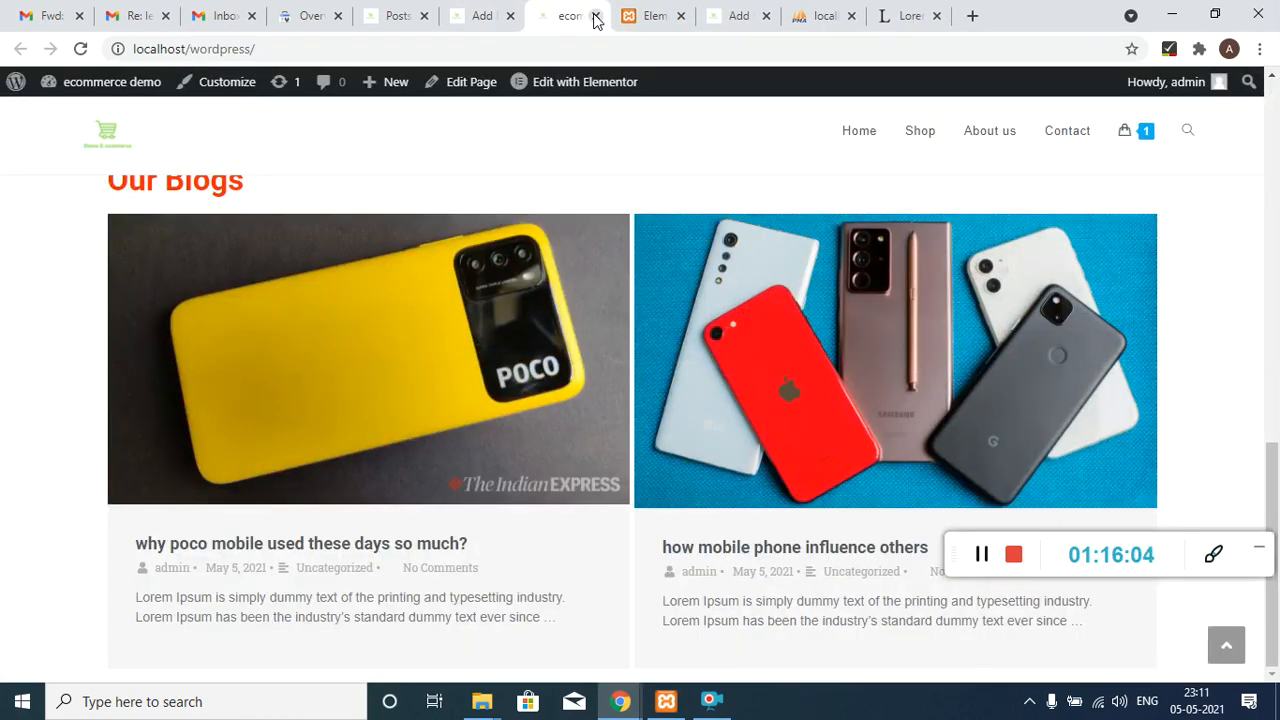
left_click(405, 9)
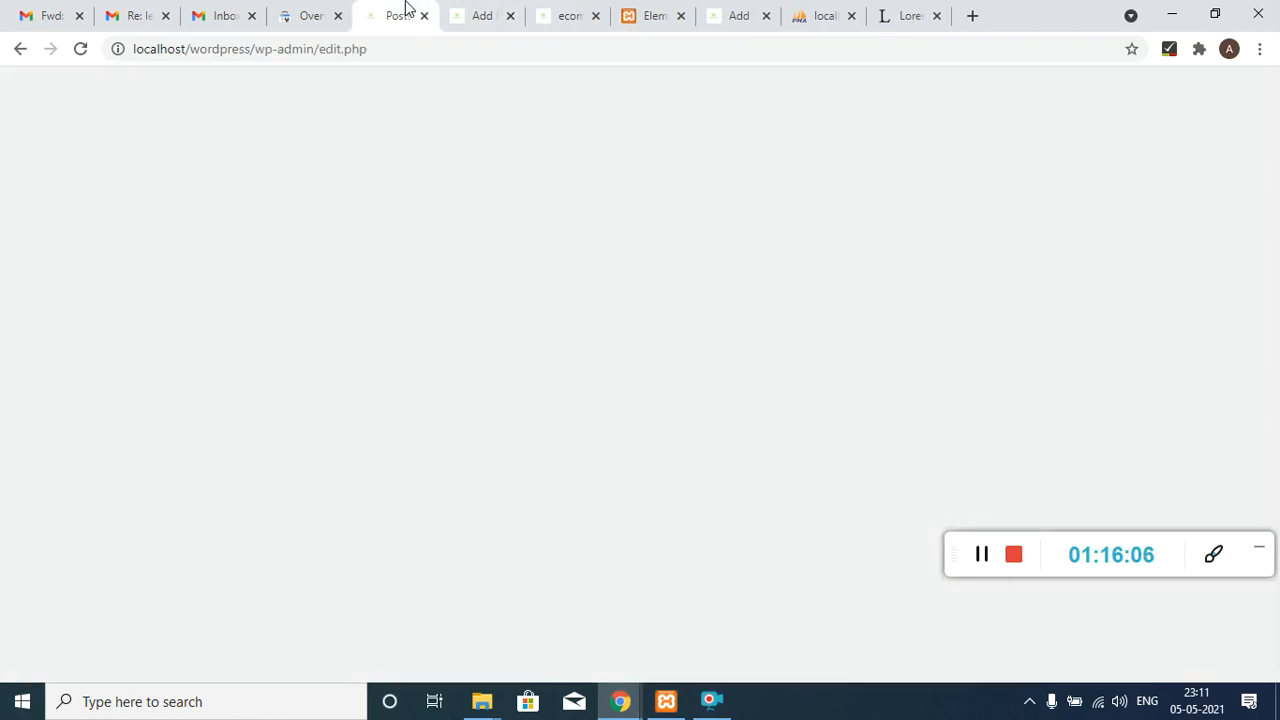
- Close the browser tab holding the editor of the "why poco mobile used these days so much?" post
left_click(456, 16)
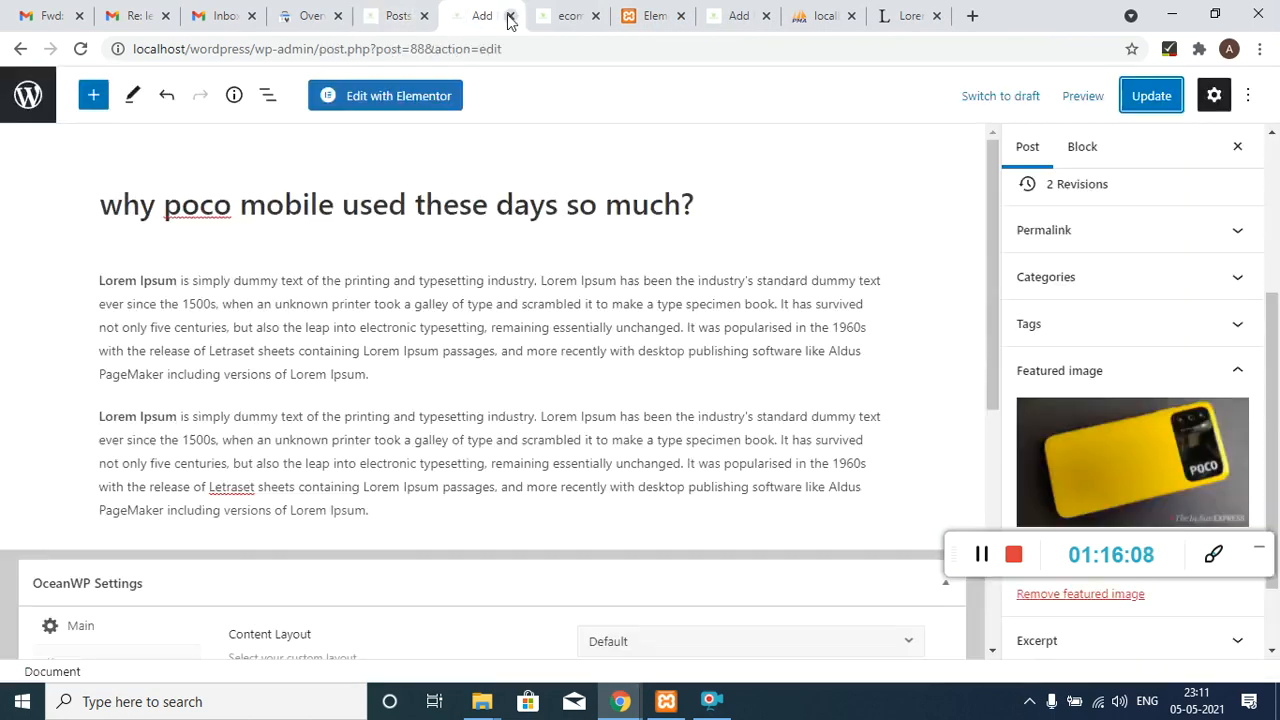
left_click(510, 16)
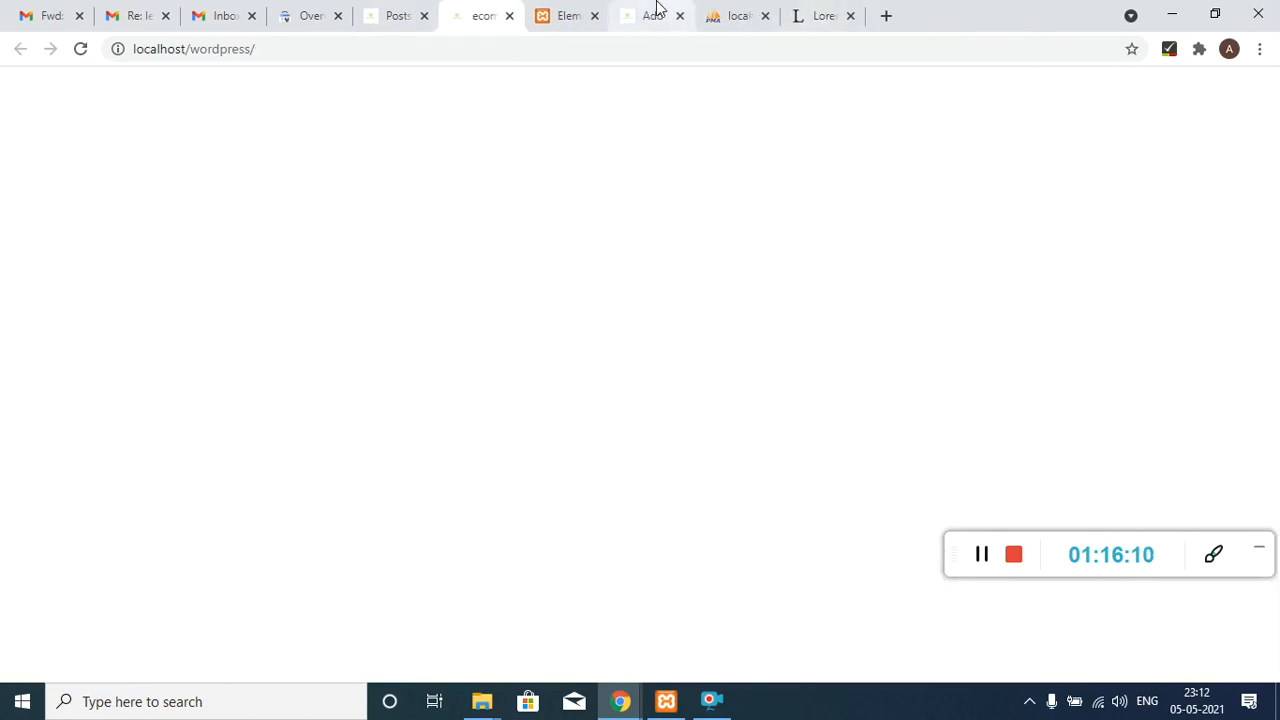
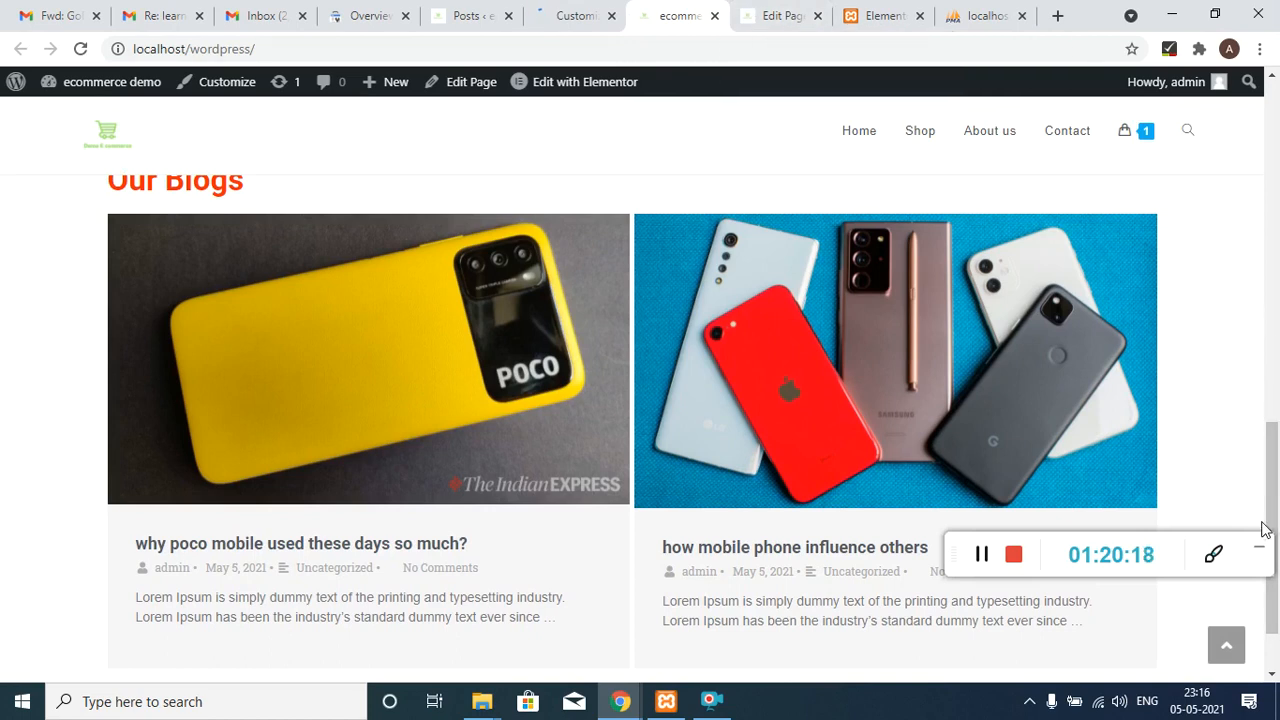
- Locate the copyright line in the live home page's footer and open the Footer Bottom settings in the Customizer
scroll(1274, 556, "down", 2)
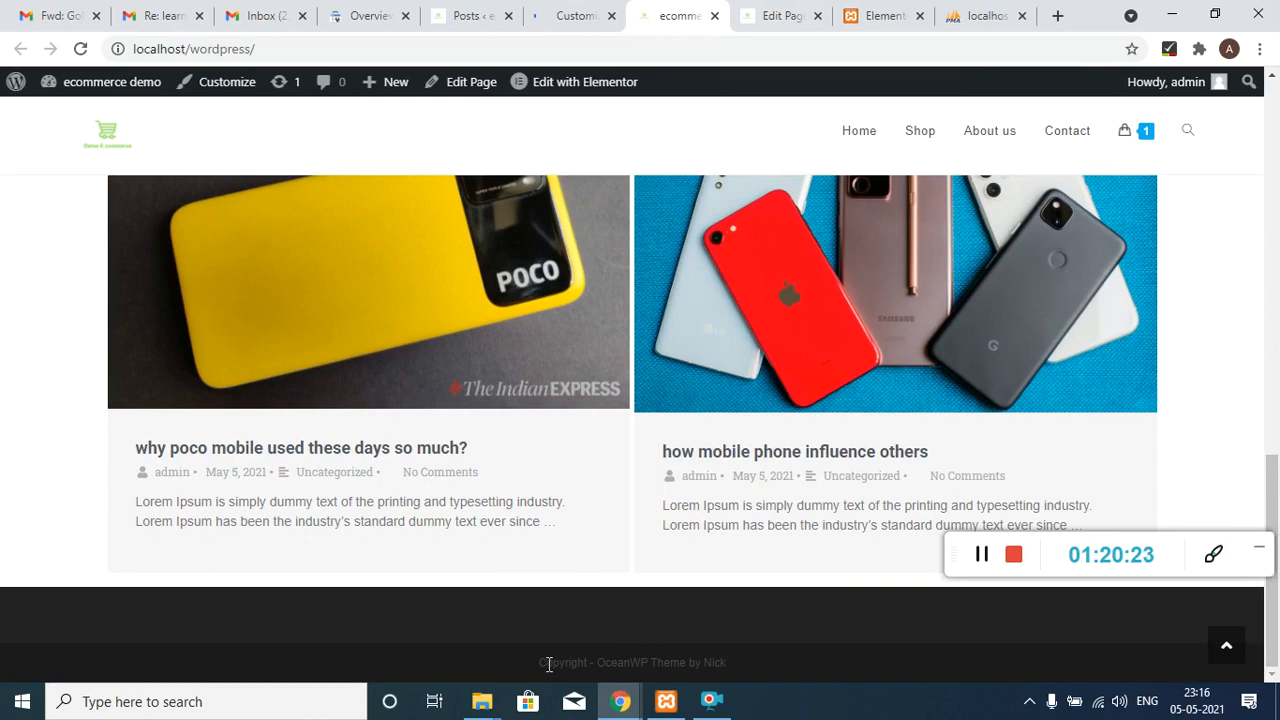
left_click_drag(538, 664, 753, 670)
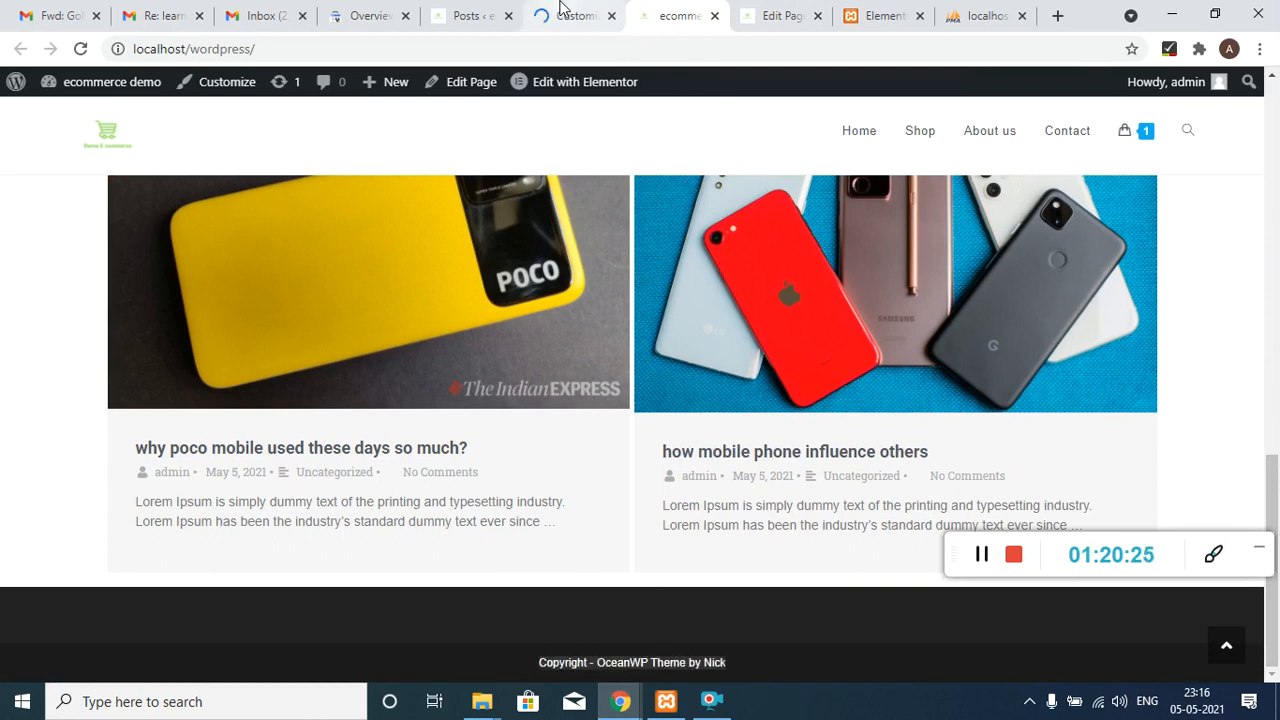
left_click(562, 10)
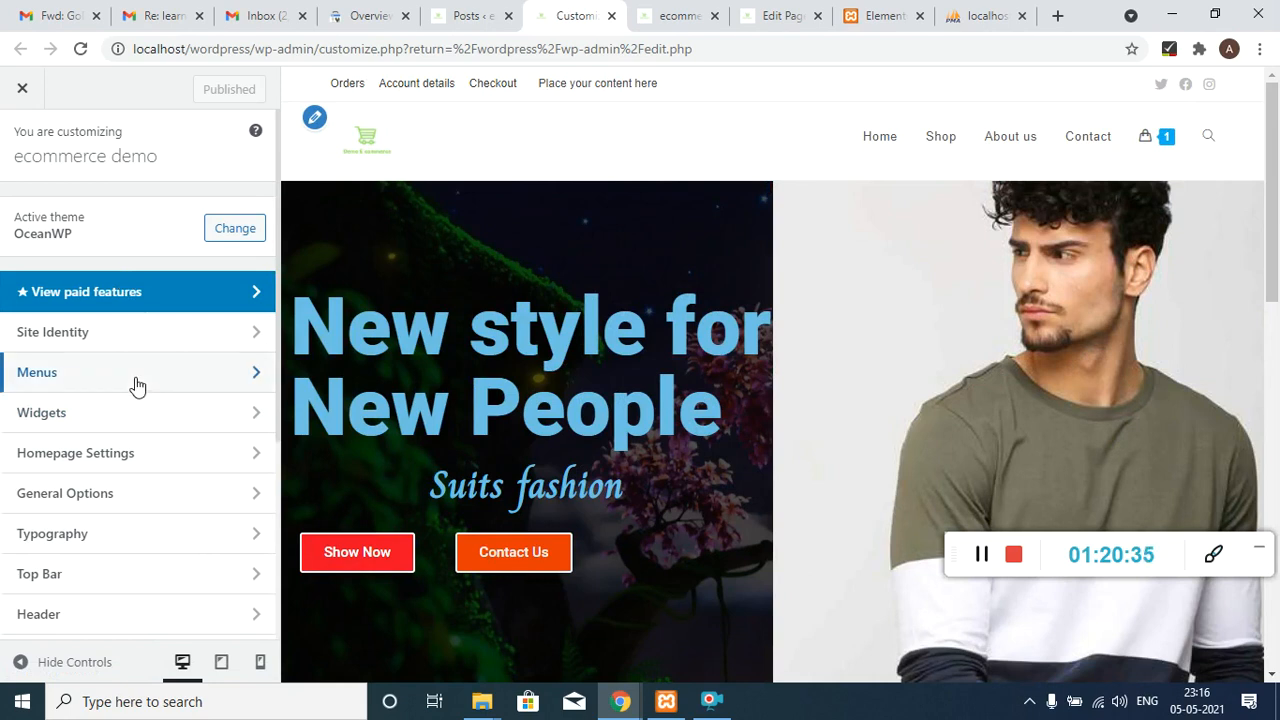
scroll(134, 437, "down", 3)
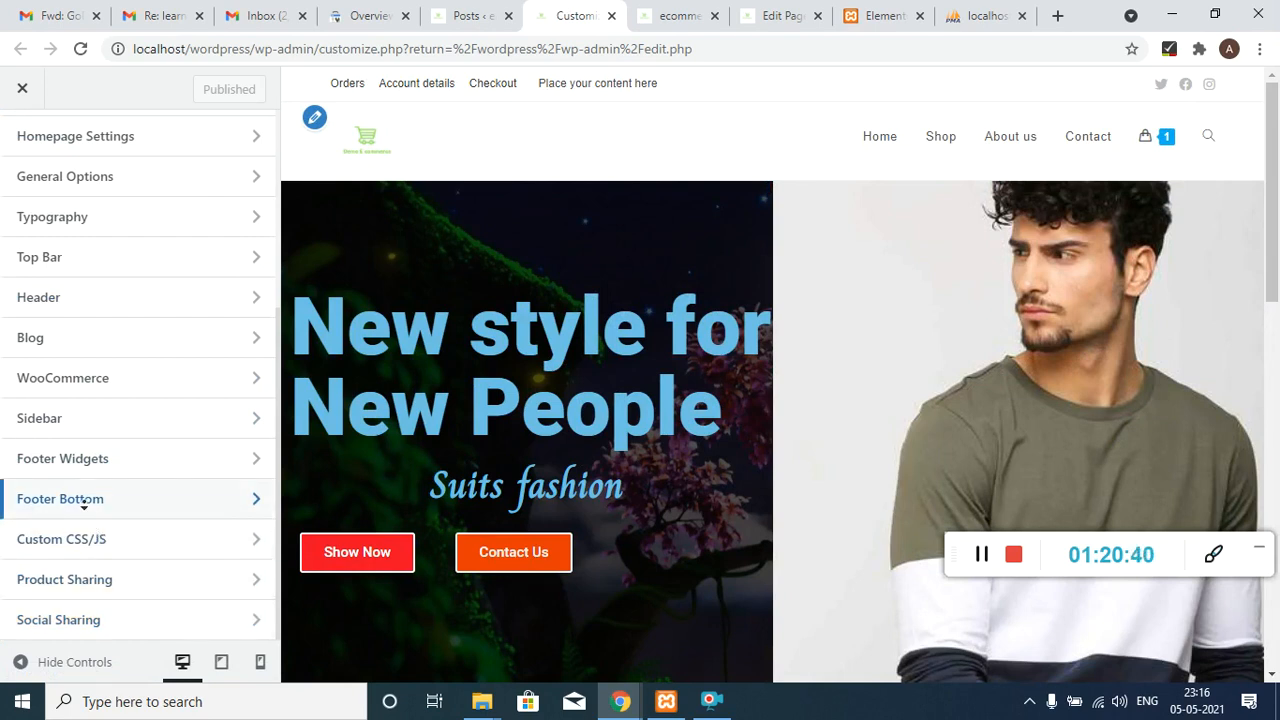
left_click(86, 510)
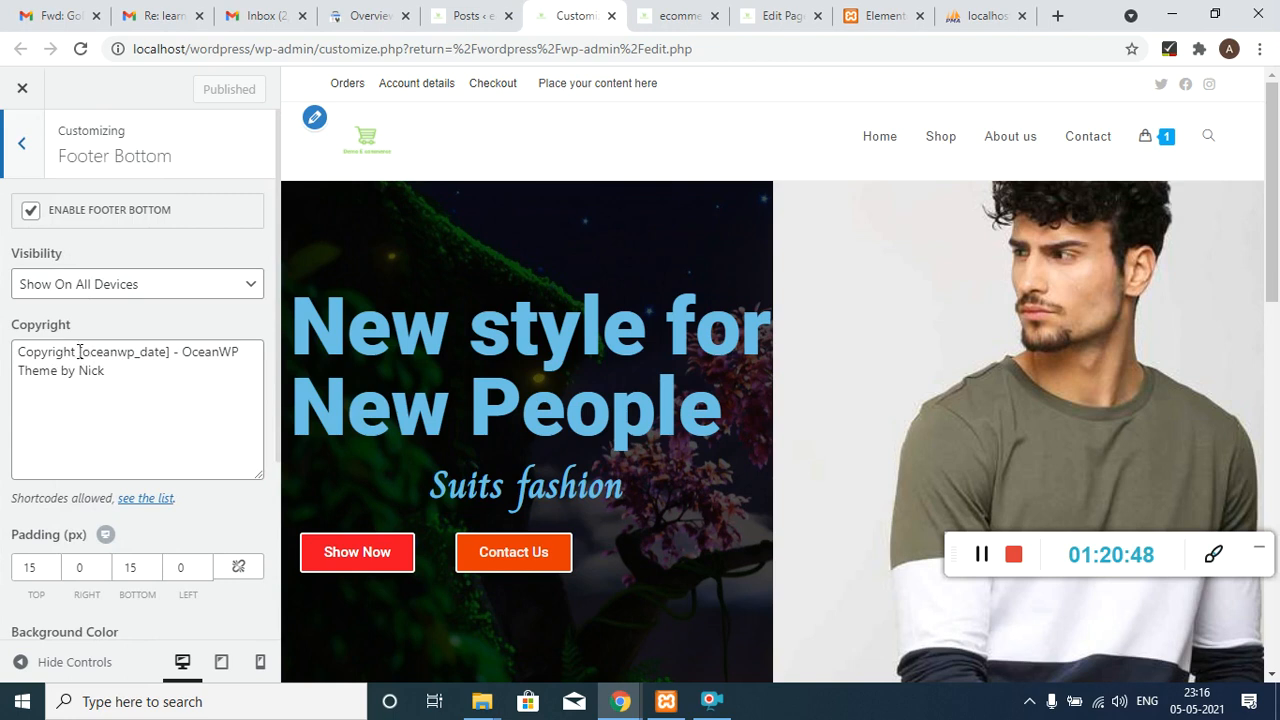
- Replace the footer copyright text after "Copyright" with "&copy; |Design and Developed by" plus the developer's name and check it in the preview
left_click_drag(79, 352, 123, 371)
key("BackSpace")
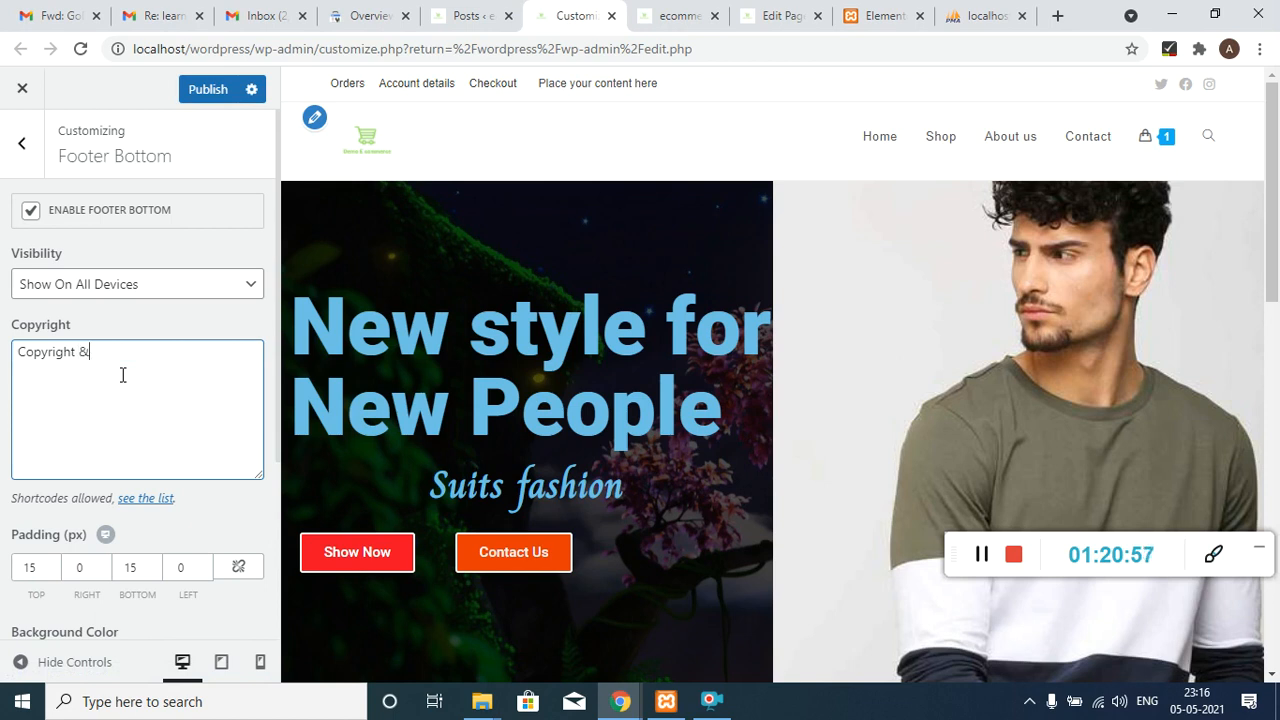
type("&copy; Desig")
type("n and Developed by Arif")
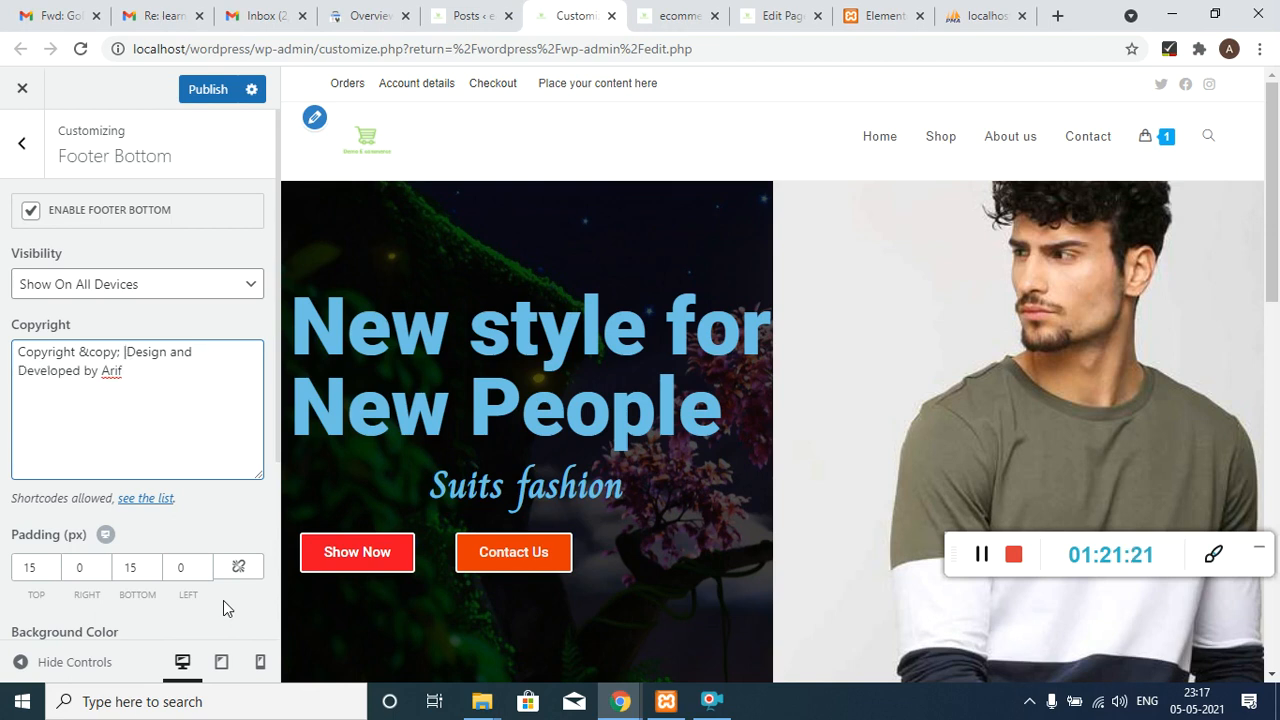
left_click_drag(1277, 259, 1273, 667)
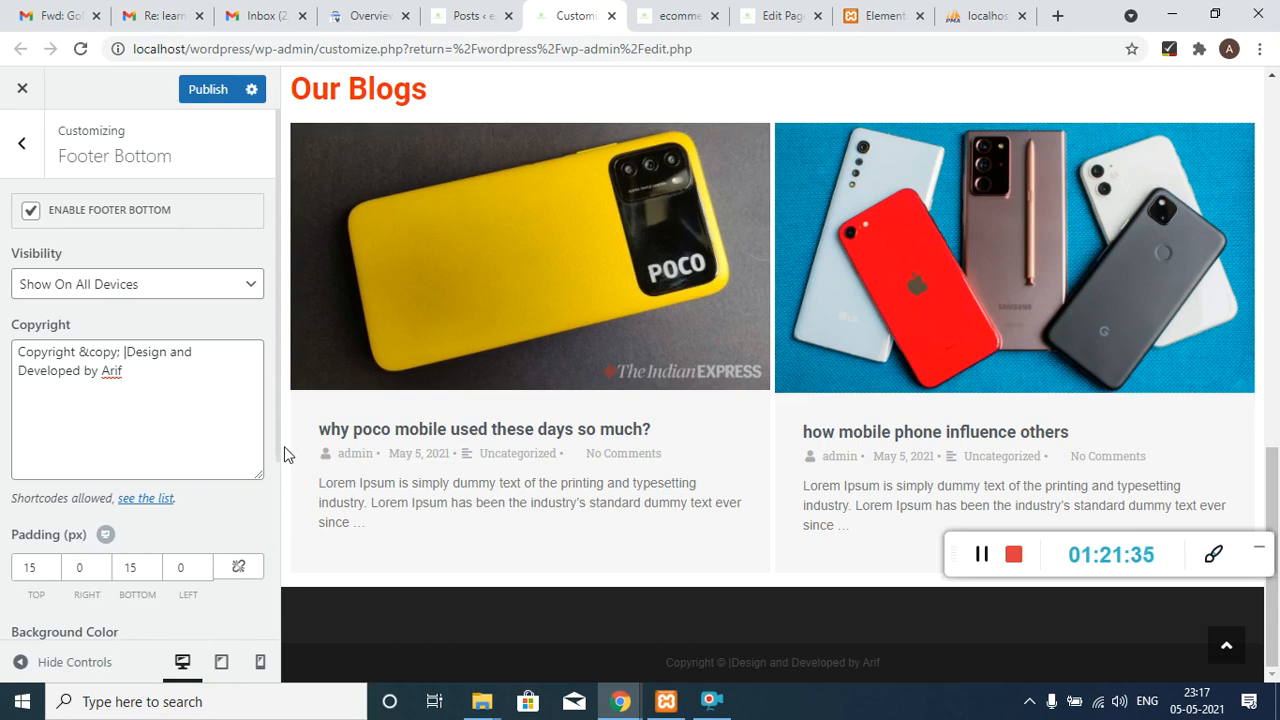
- Set the bottom footer's text color to light grey #f4f4f4
left_click_drag(279, 430, 281, 516)
left_click(246, 504)
scroll(199, 631, "down", 3)
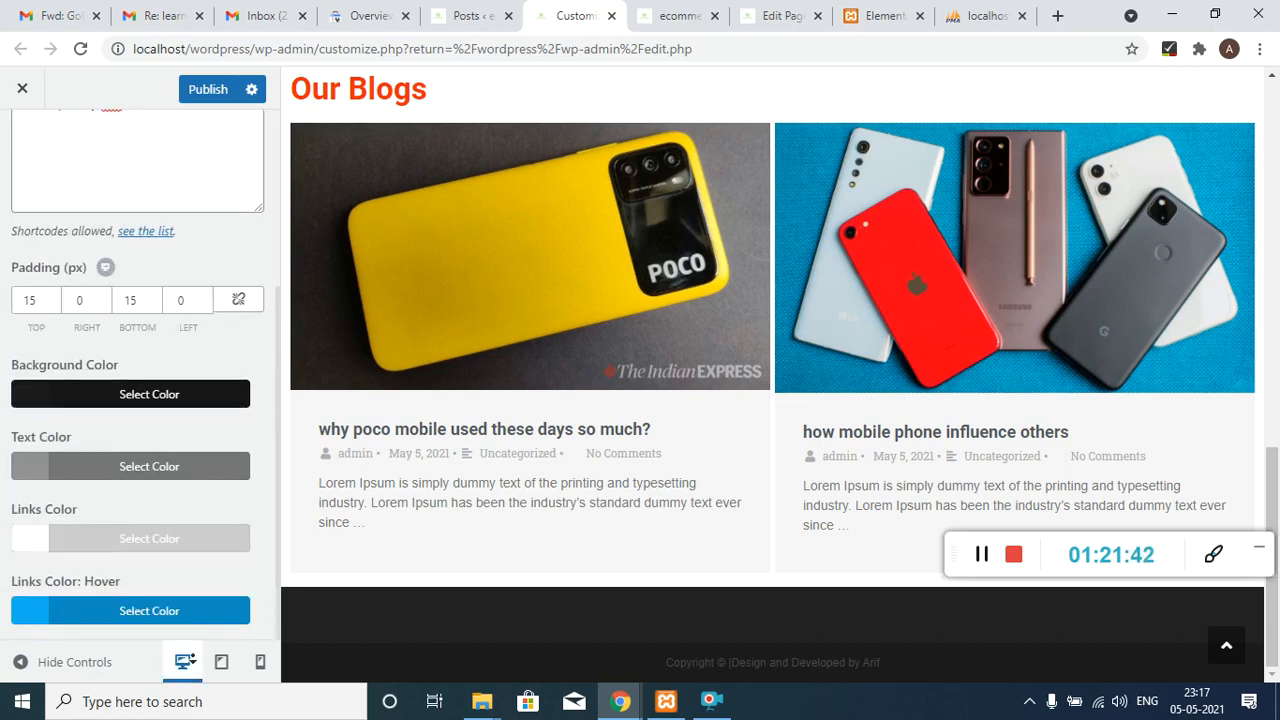
scroll(125, 505, "up", 1)
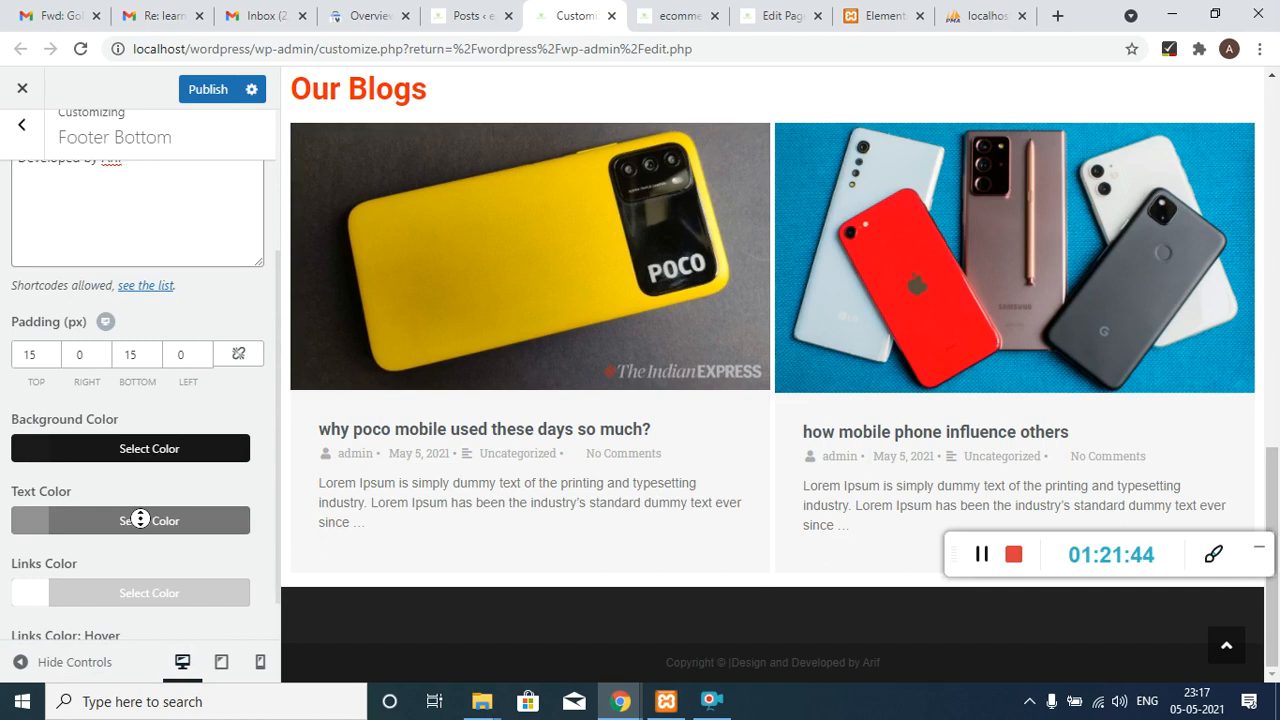
left_click(143, 521)
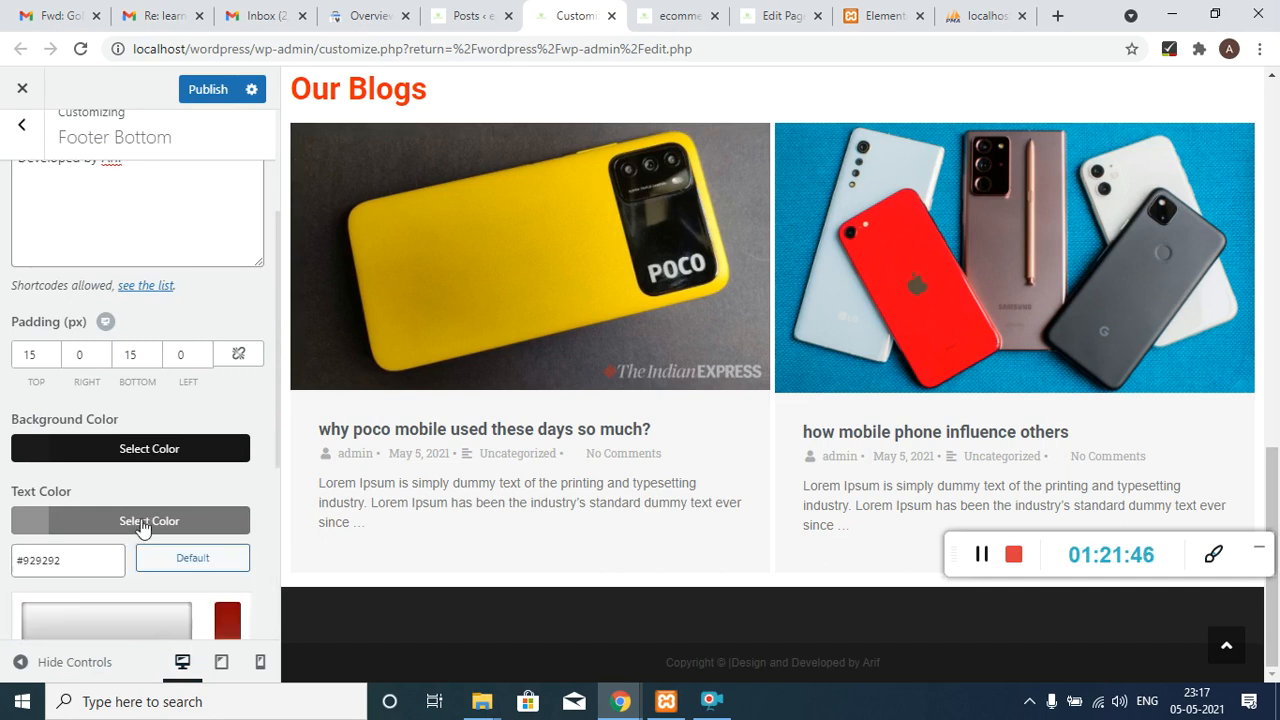
left_click(145, 609)
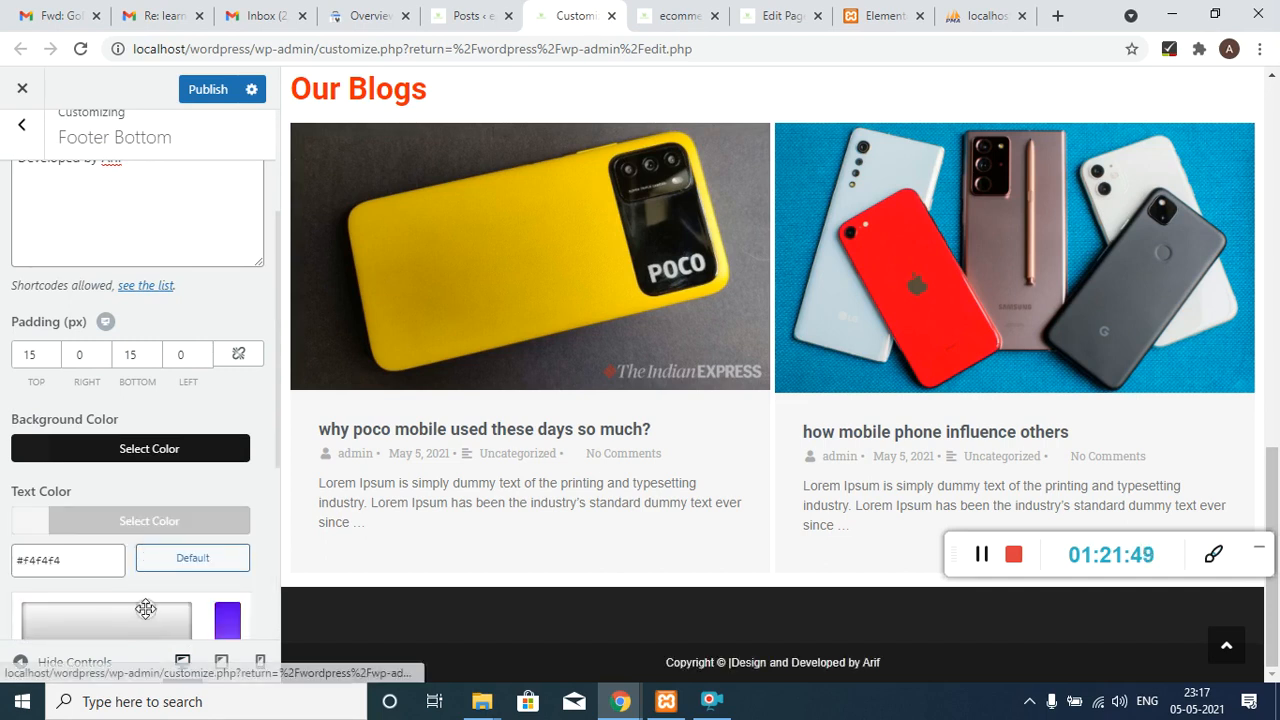
left_click(36, 606)
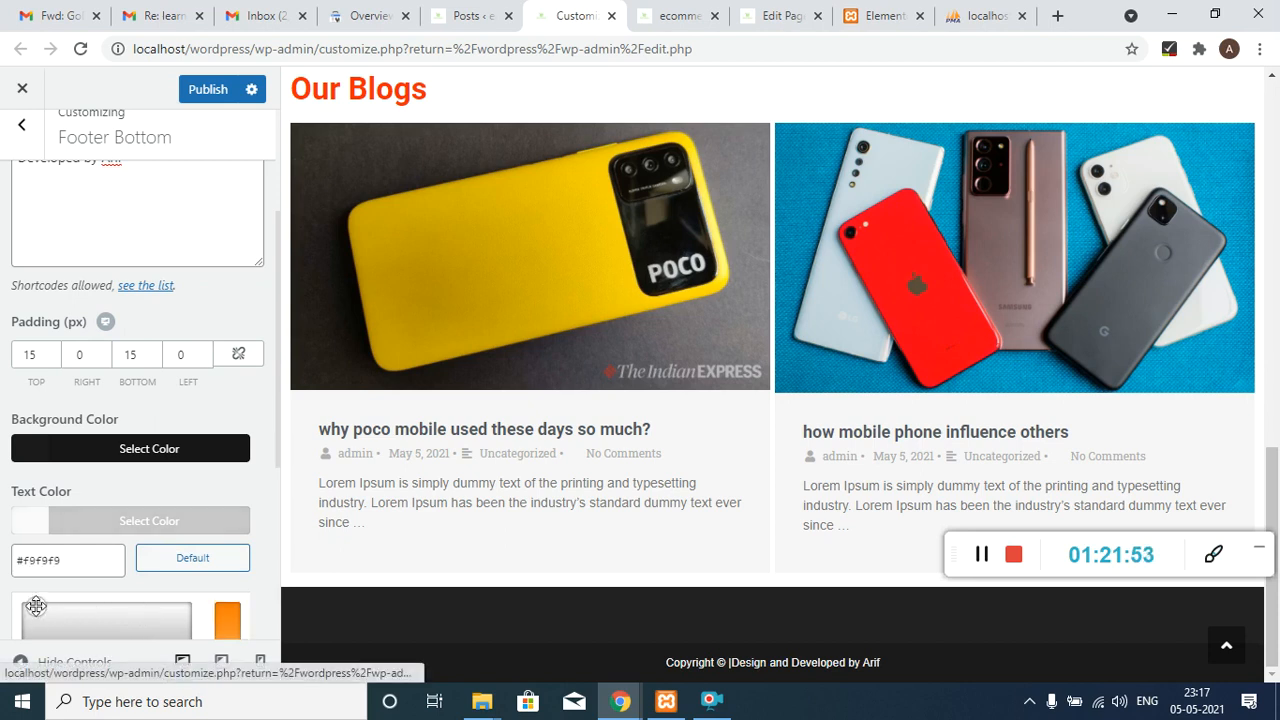
left_click(36, 619)
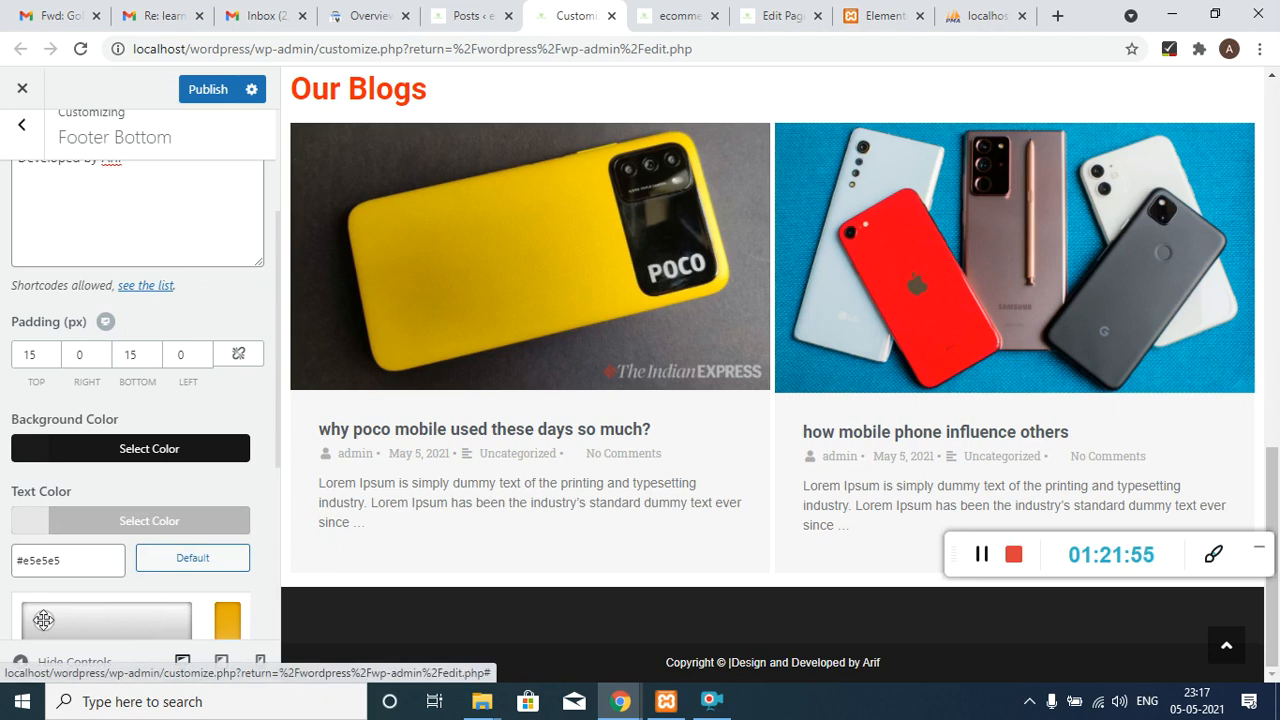
left_click(33, 609)
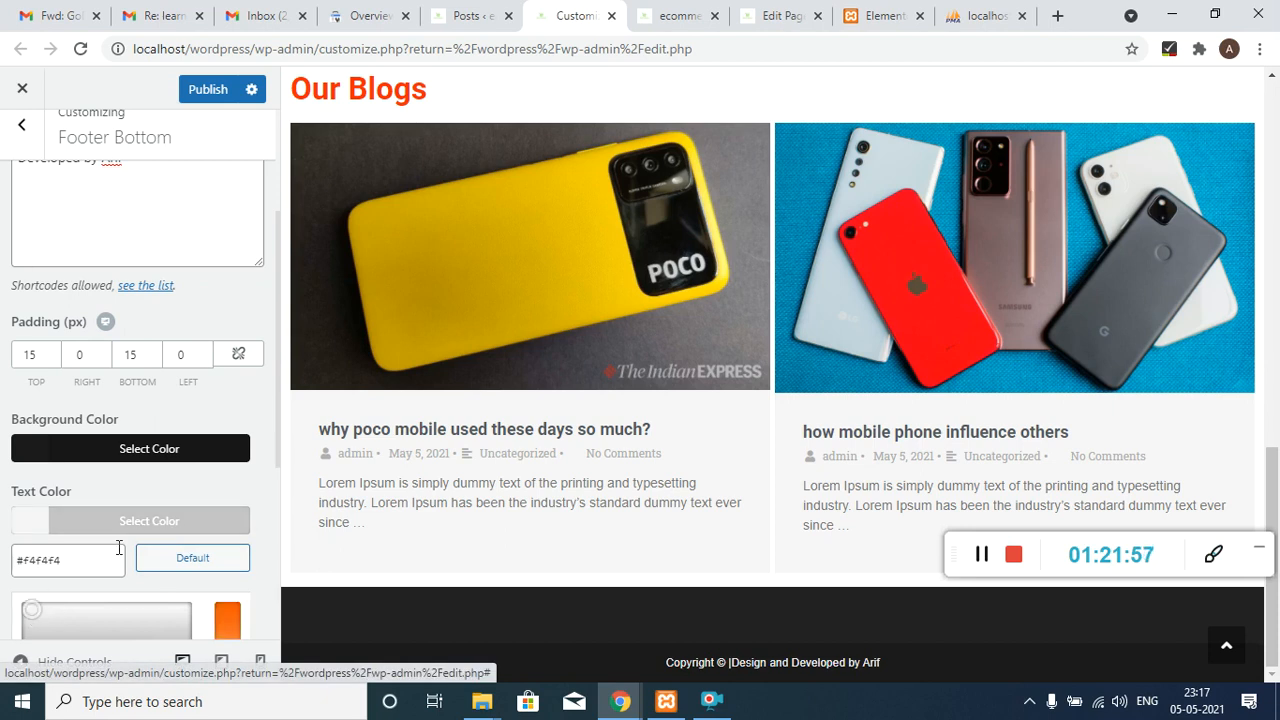
left_click(134, 518)
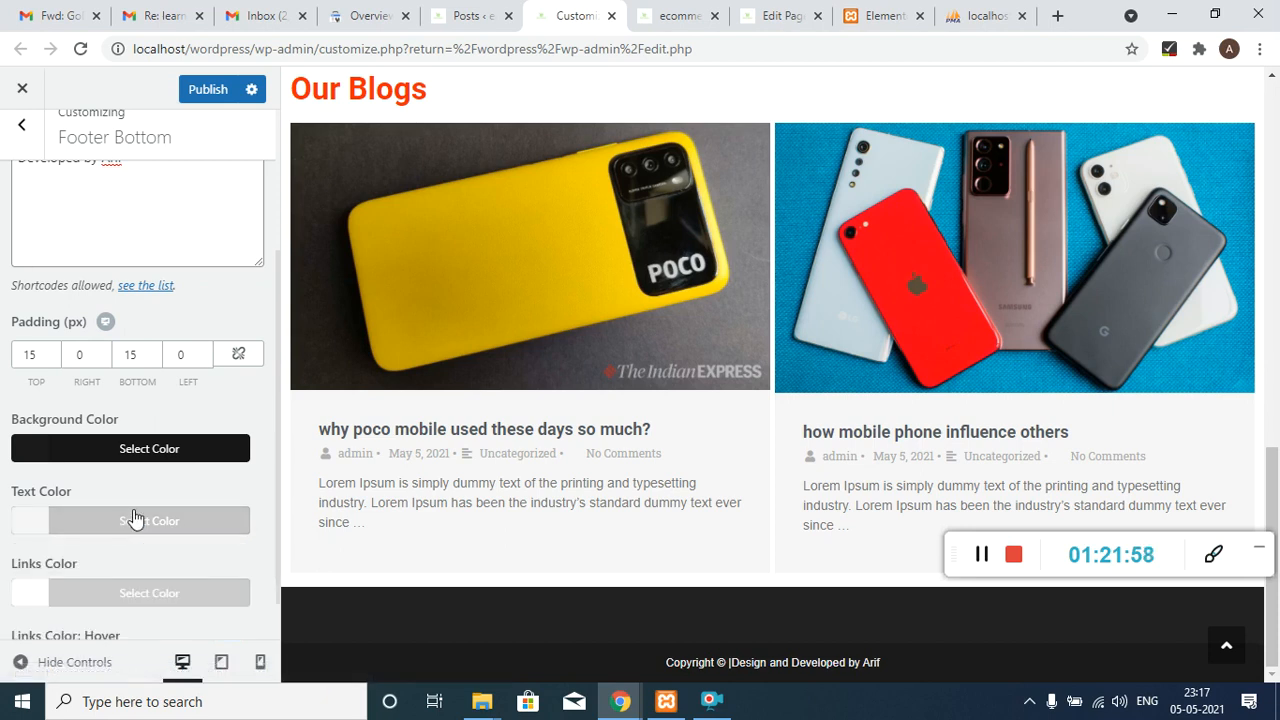
- Set the bottom footer's background color to the red preset #dd3333 and publish the Customizer changes
left_click(132, 454)
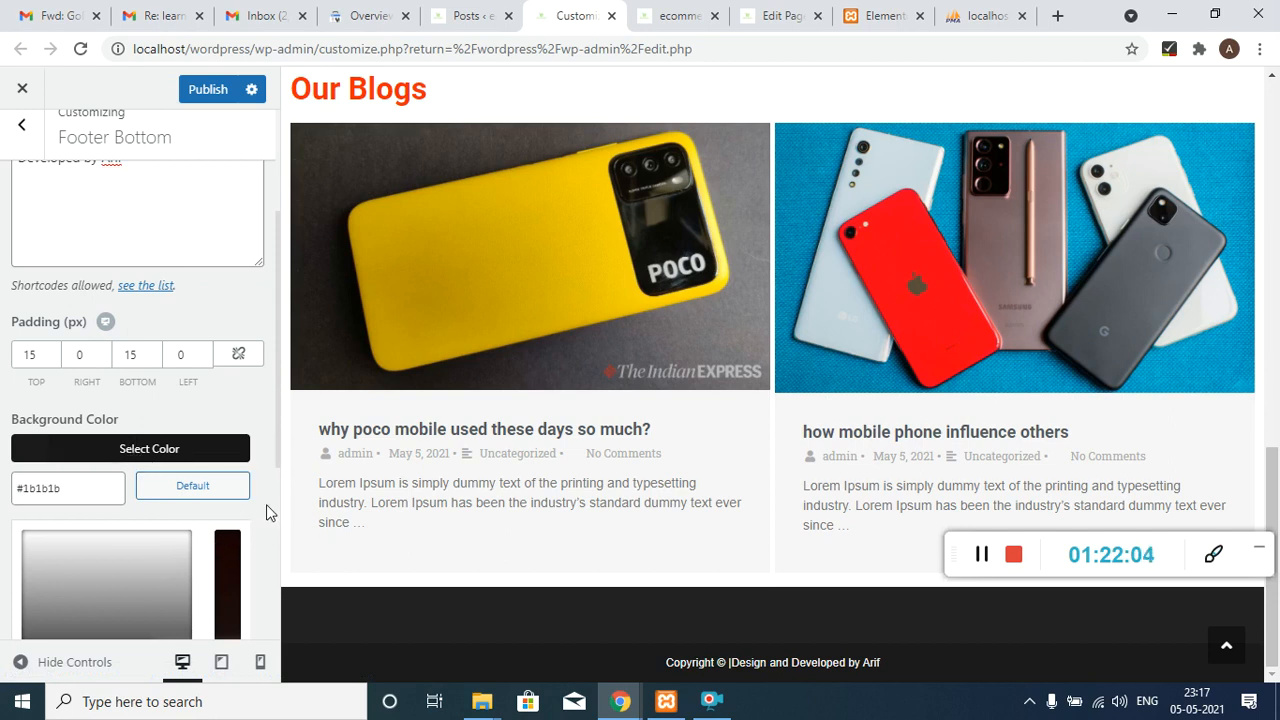
scroll(266, 512, "down", 4)
scroll(266, 512, "up", 2)
scroll(253, 520, "up", 1)
scroll(253, 520, "down", 1)
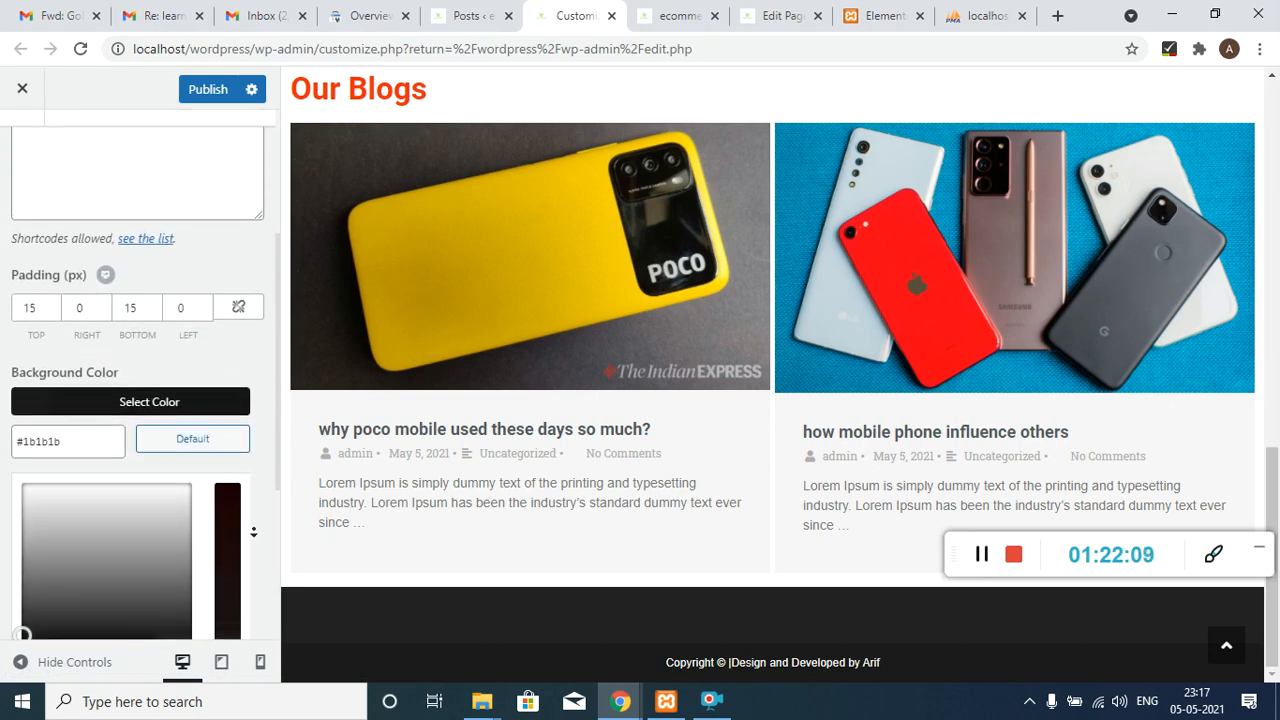
scroll(253, 532, "down", 3)
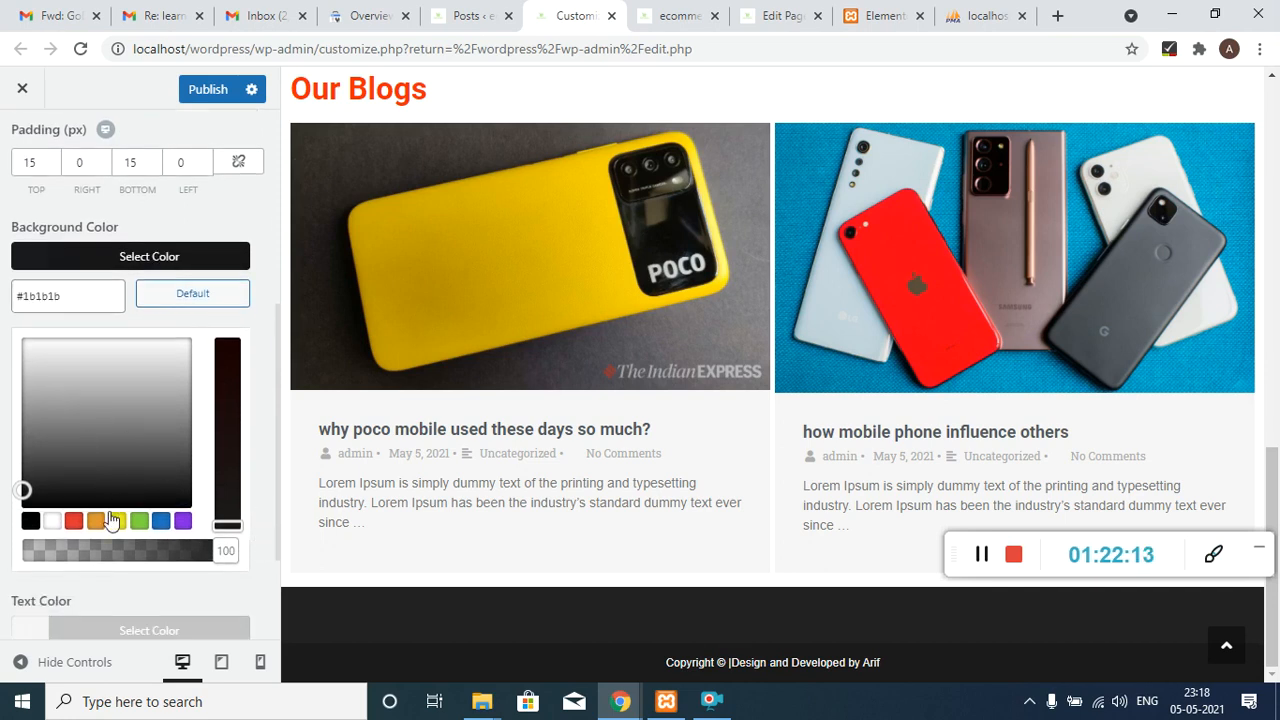
left_click(76, 527)
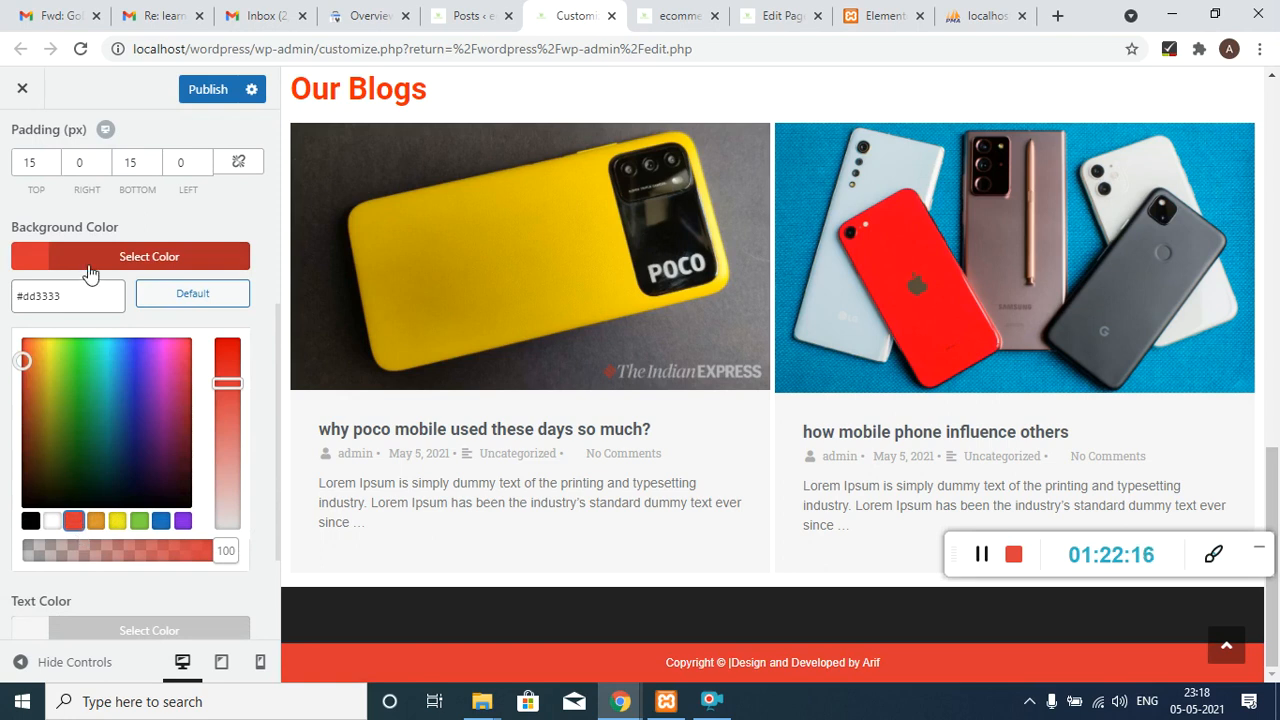
left_click(222, 89)
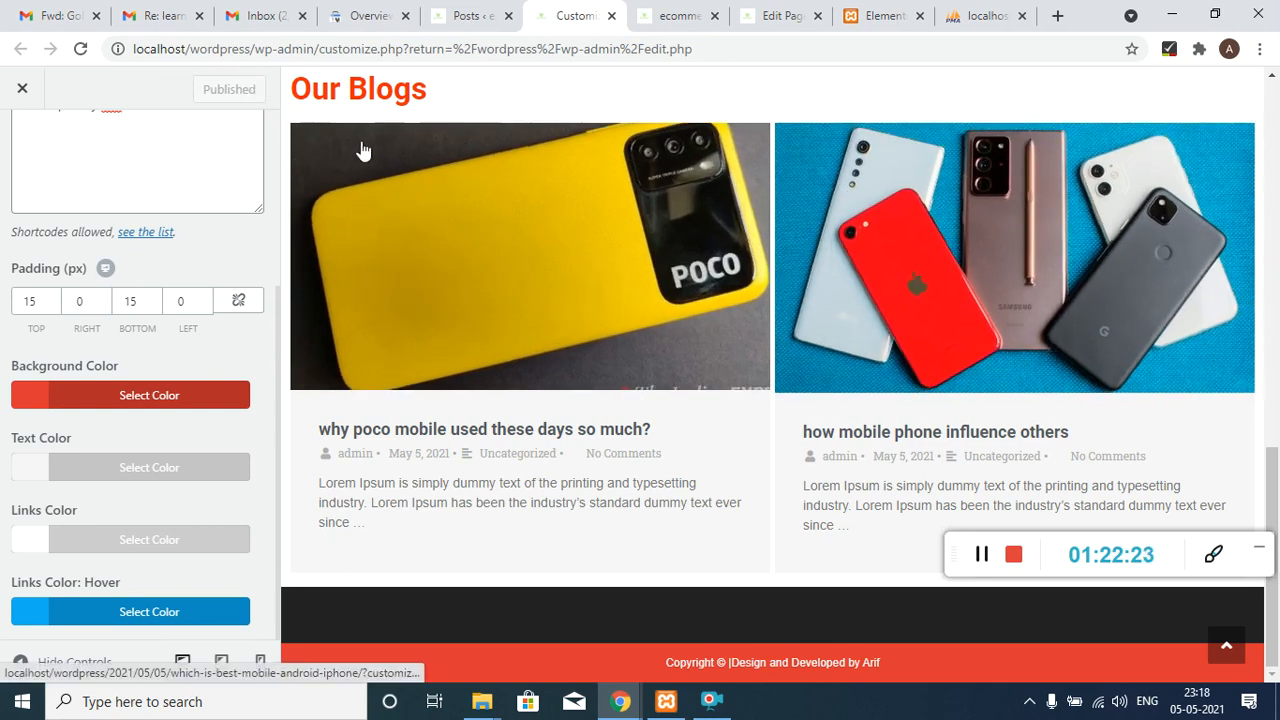
- Open the Widgets page of the WordPress admin in a new browser tab and switch to it
left_click(462, 15)
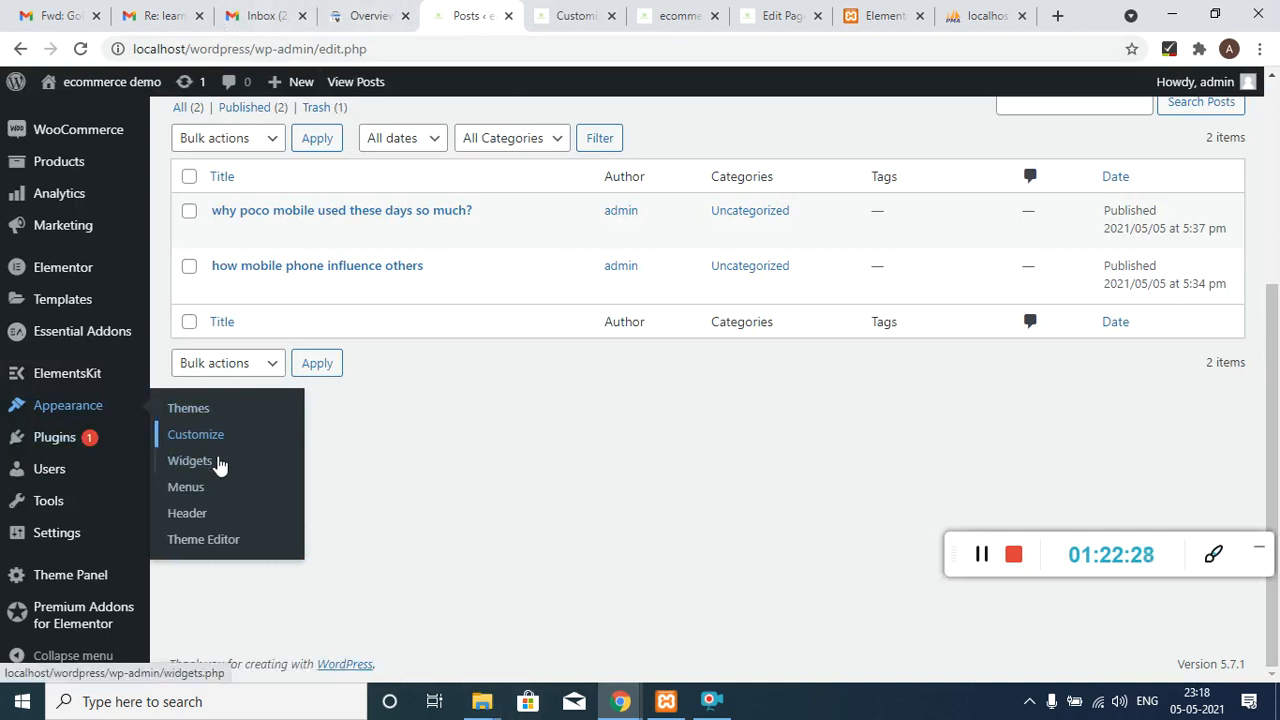
right_click(212, 476)
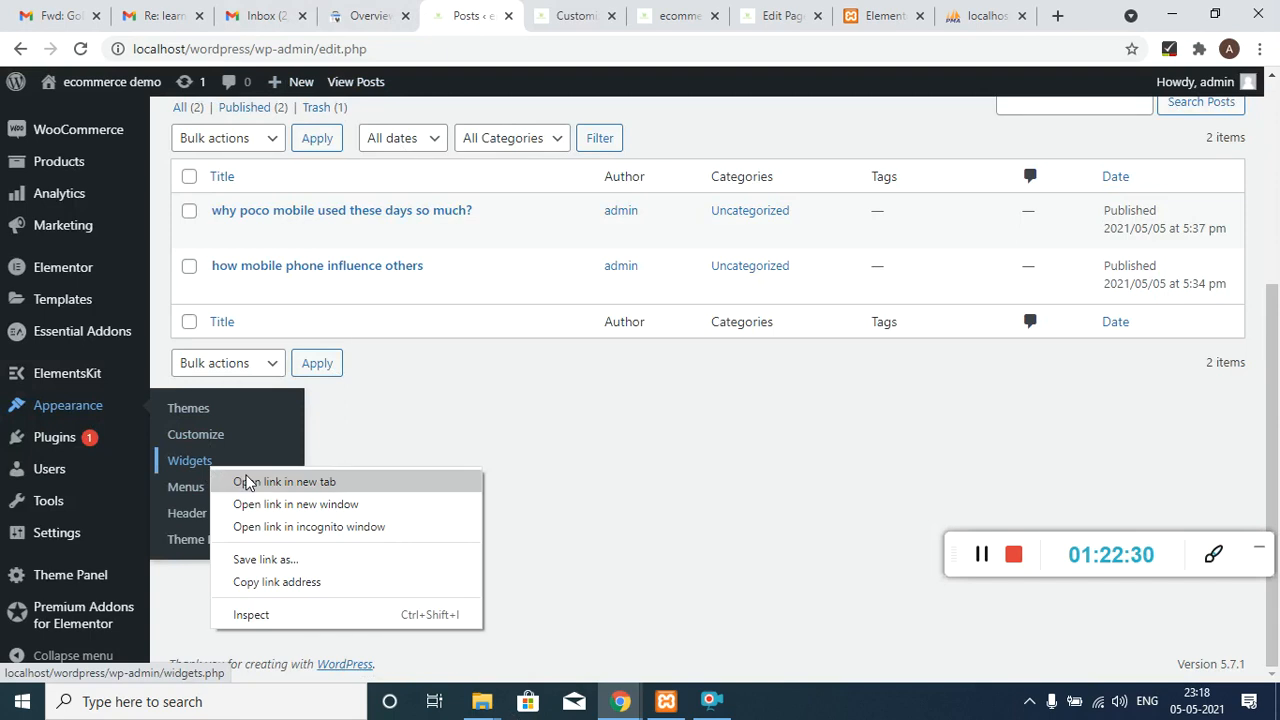
left_click(240, 481)
left_click(512, 8)
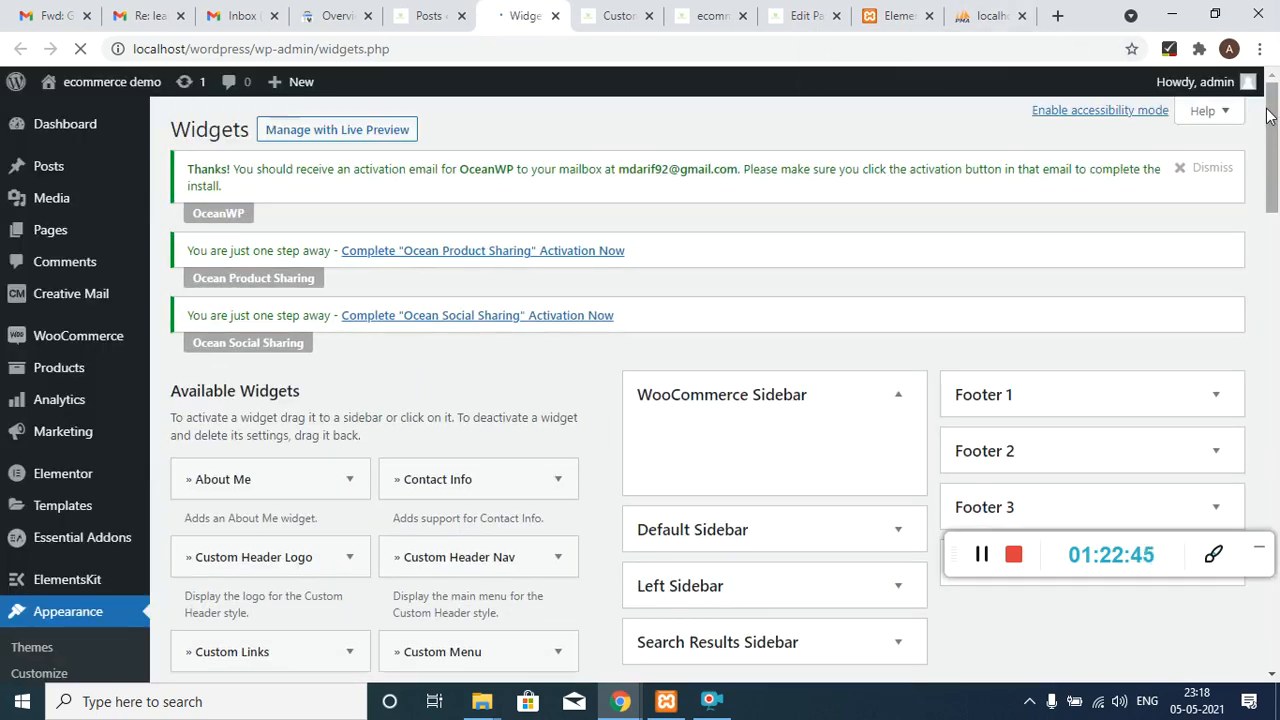
- Expand and collapse the Footer 1 to Footer 4 widget areas to examine what they contain
left_click_drag(1268, 115, 1255, 181)
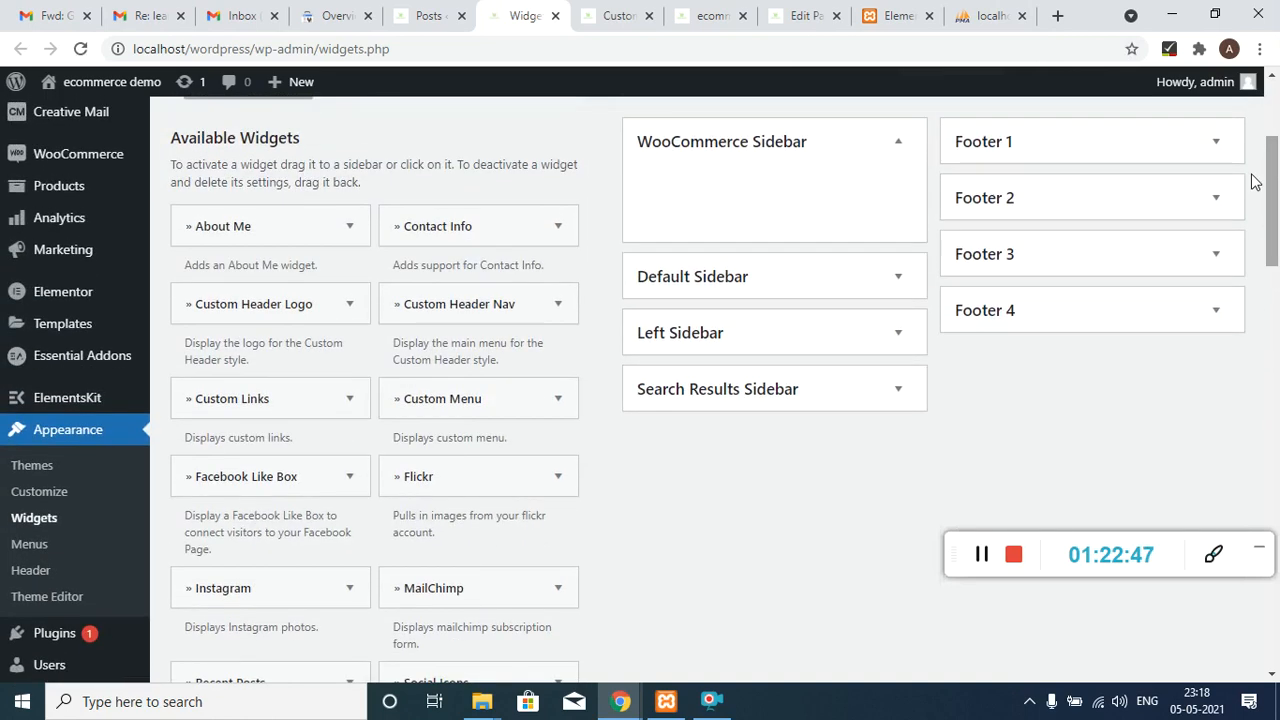
left_click(1186, 150)
left_click(1186, 149)
left_click(1209, 205)
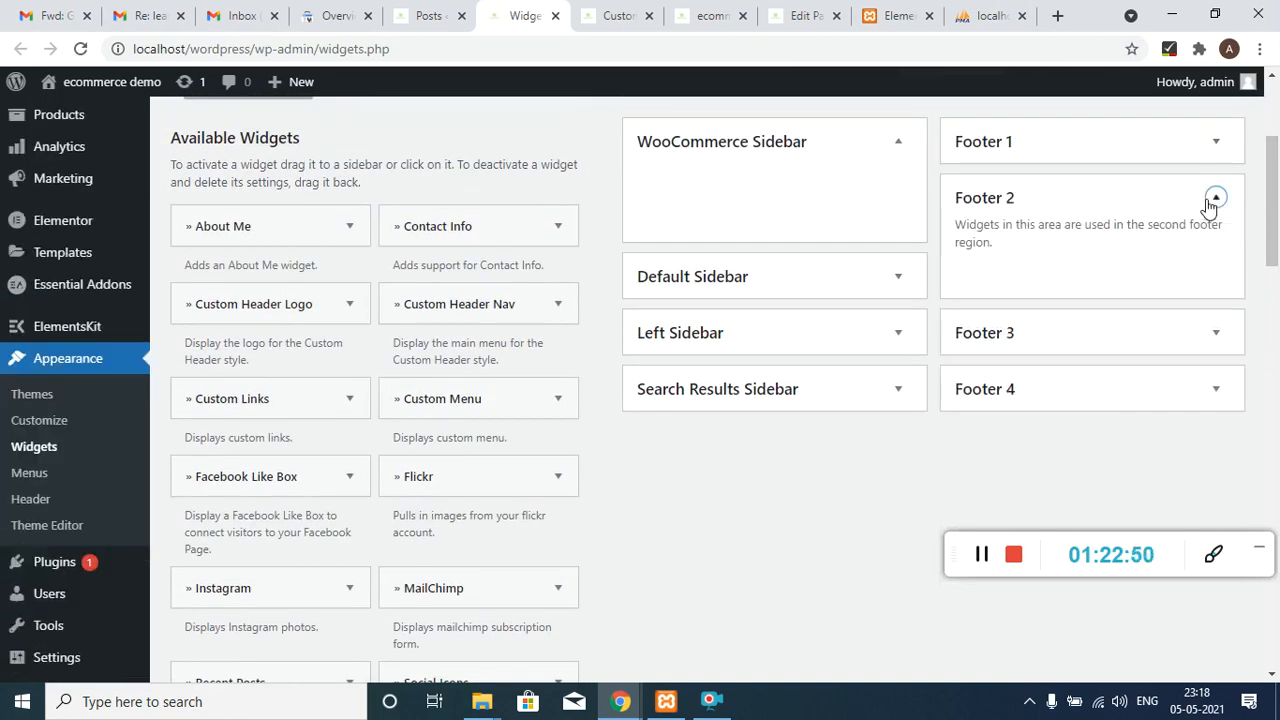
left_click(1209, 205)
left_click(1217, 253)
left_click(1217, 254)
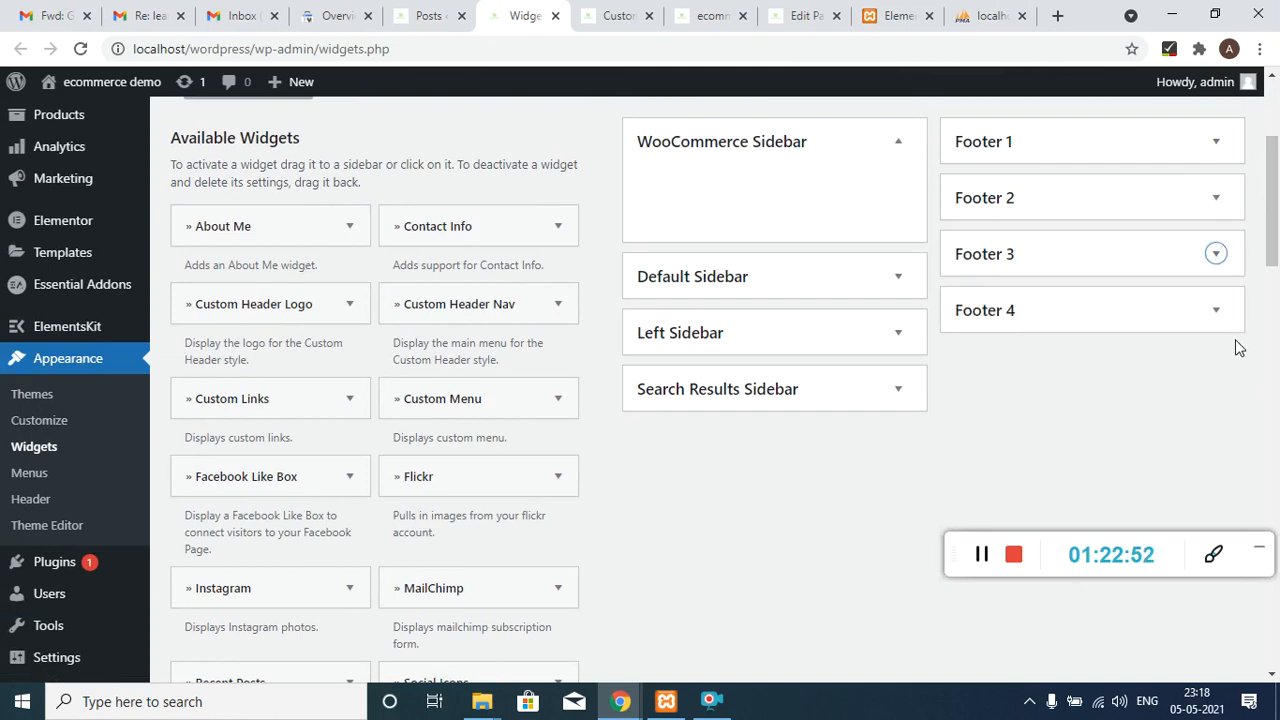
left_click(1214, 311)
left_click(1213, 310)
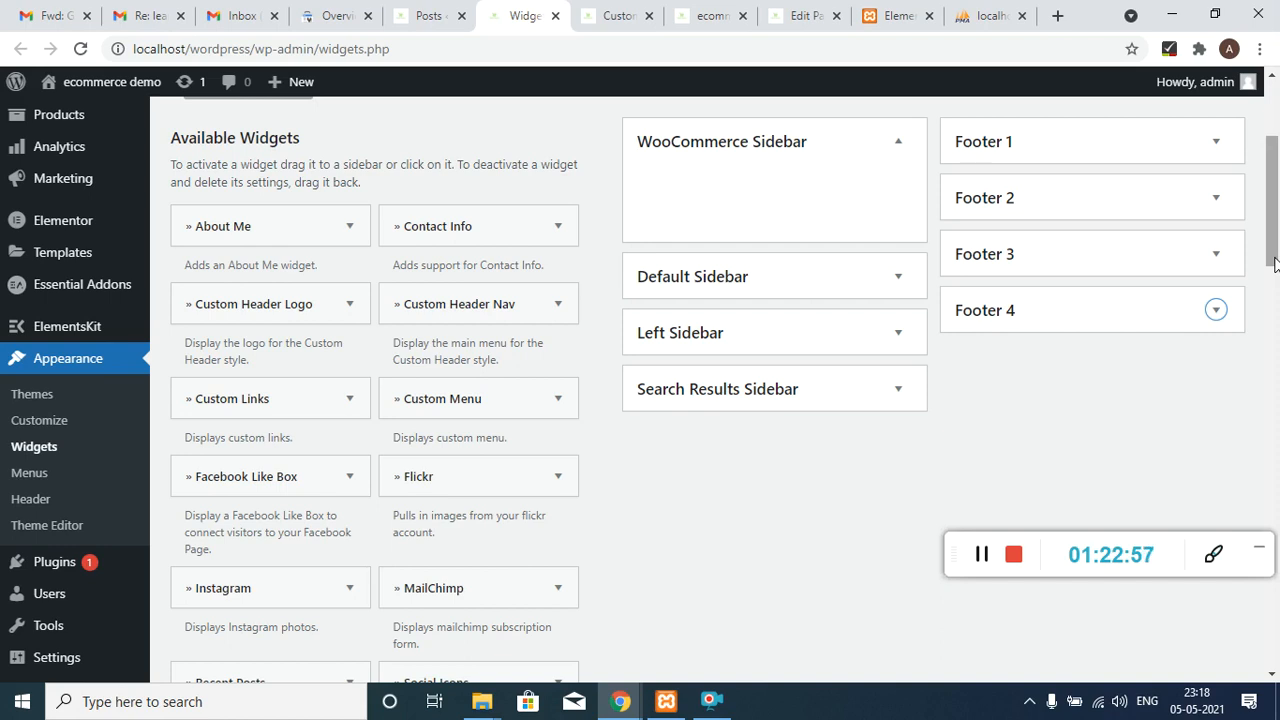
- Examine the widgets in the Default Sidebar and collapse it, and expand the Left Sidebar area
scroll(1274, 262, "up", 1)
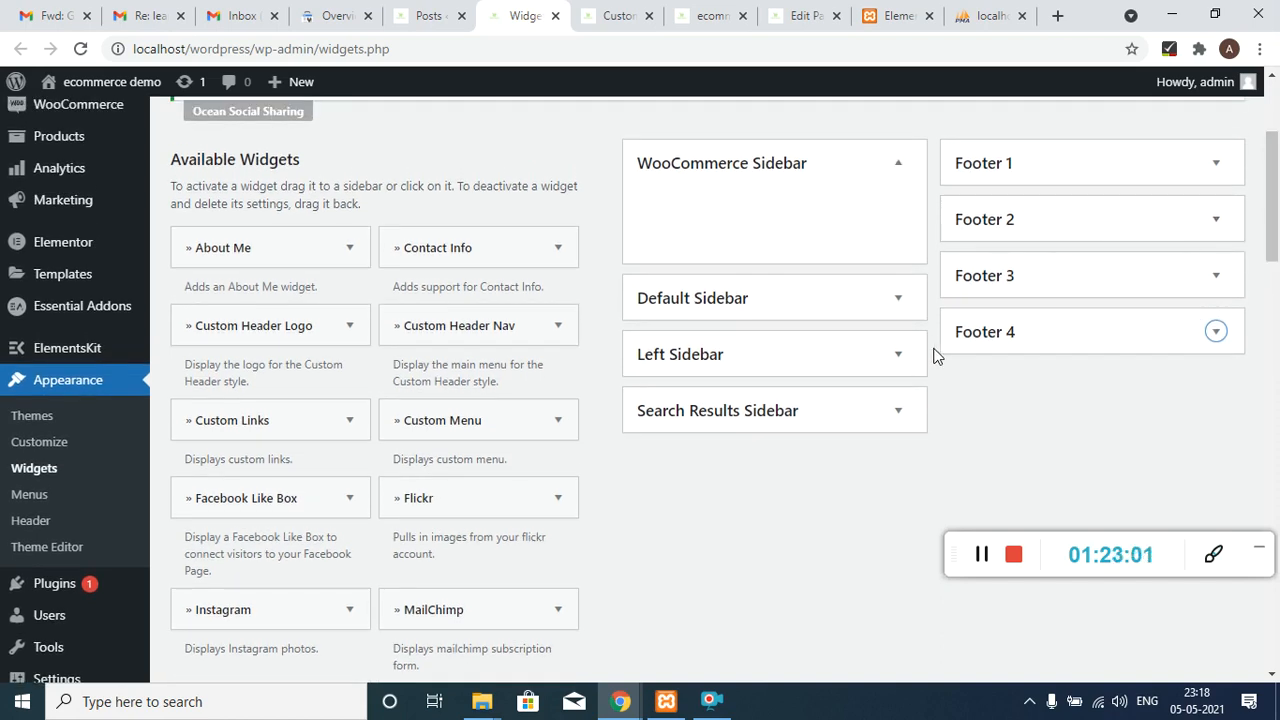
left_click(871, 306)
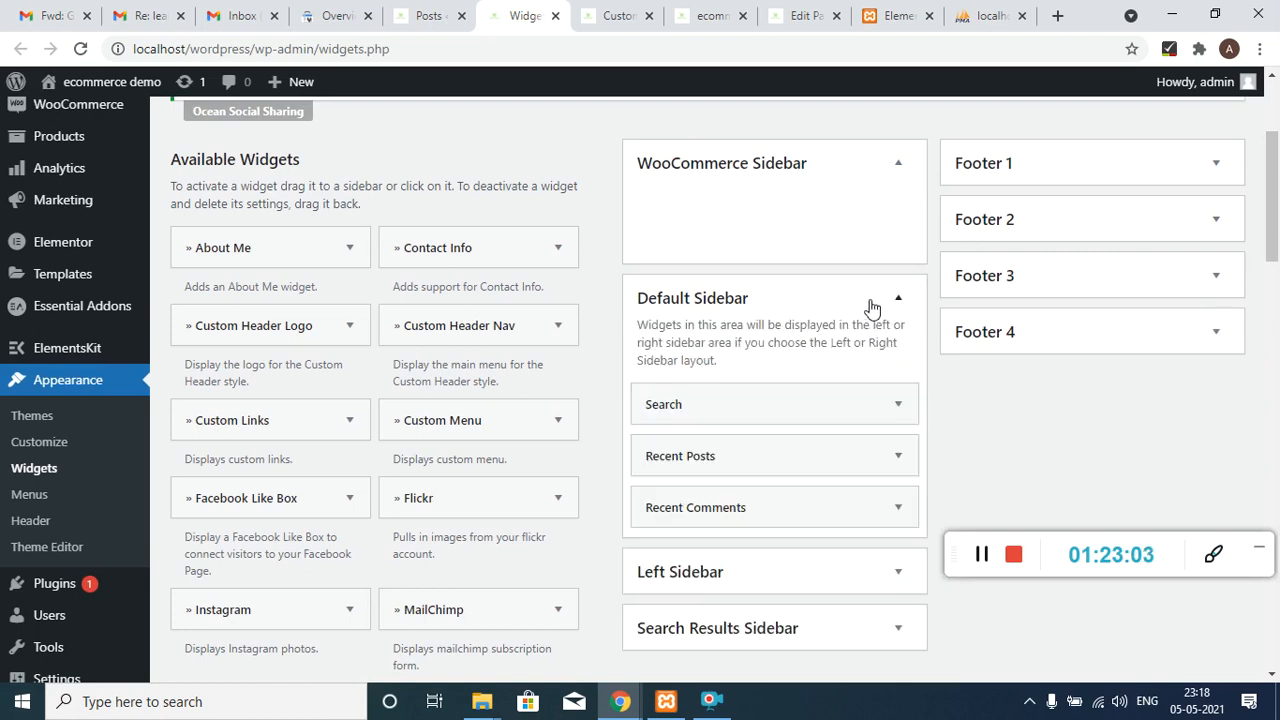
left_click(871, 306)
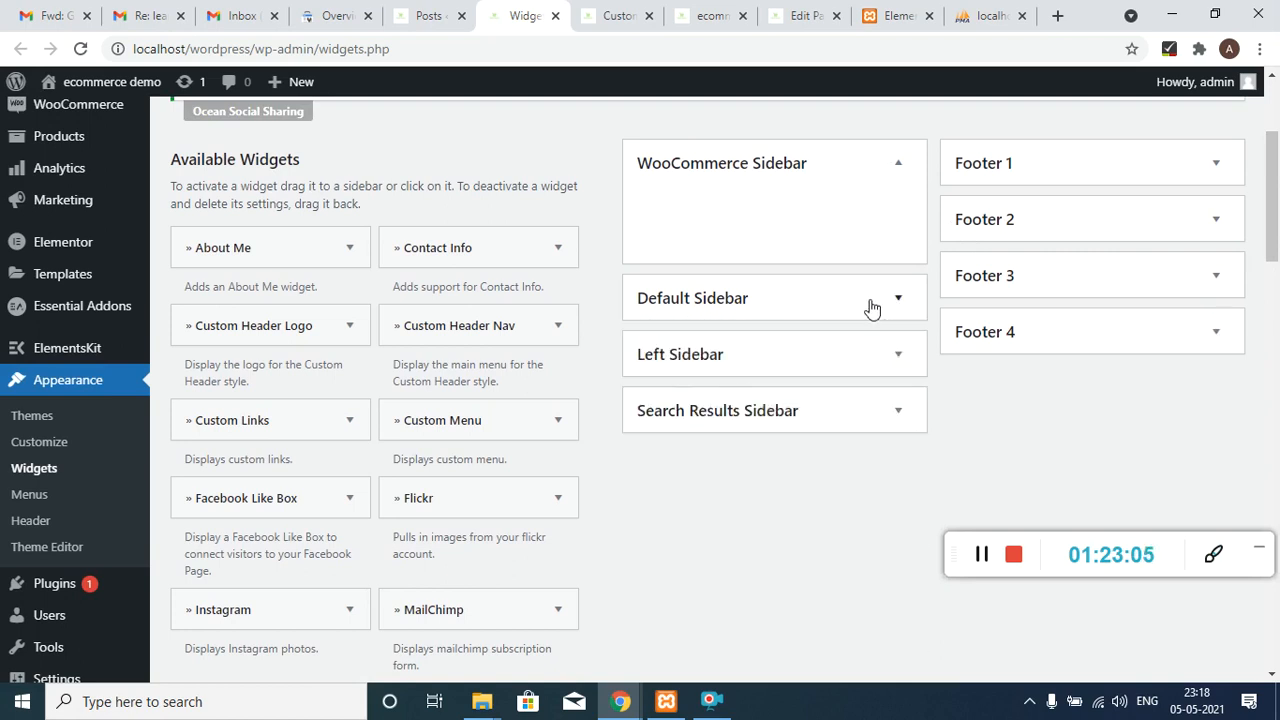
left_click(888, 360)
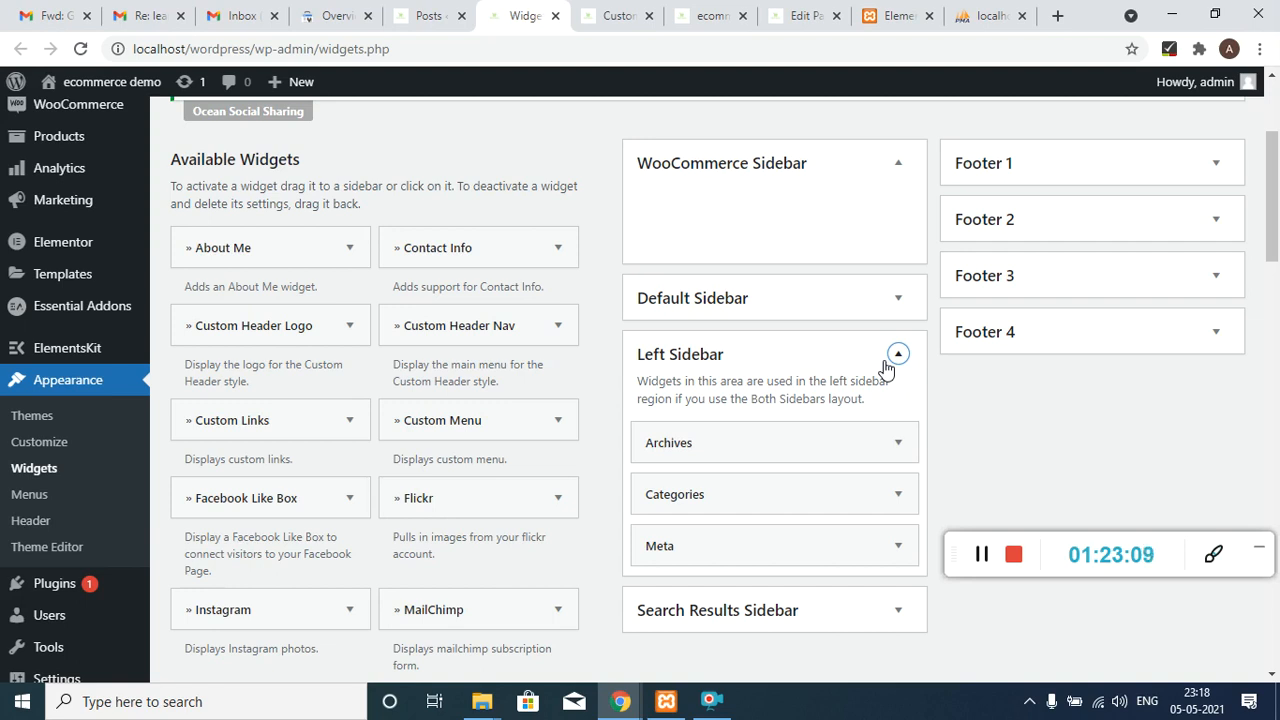
- Collapse the Left Sidebar area, and briefly expand and collapse the Search Results Sidebar area
left_click(897, 354)
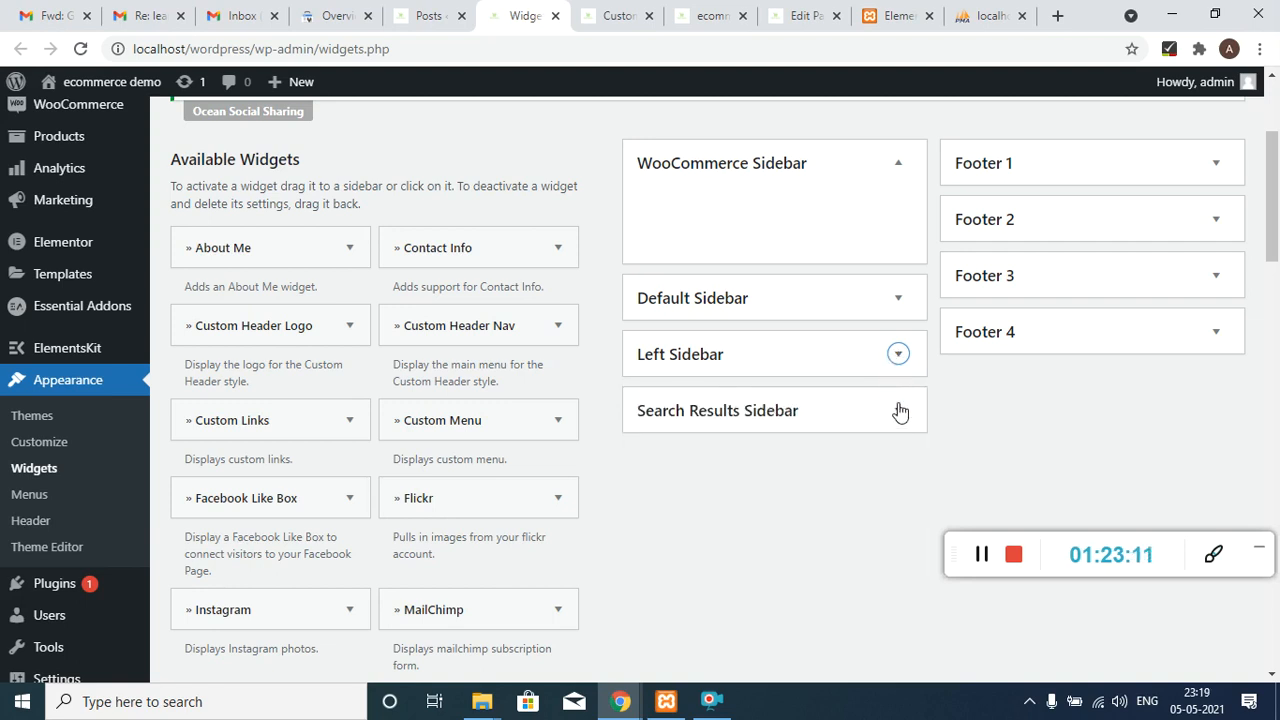
left_click(898, 410)
left_click(898, 410)
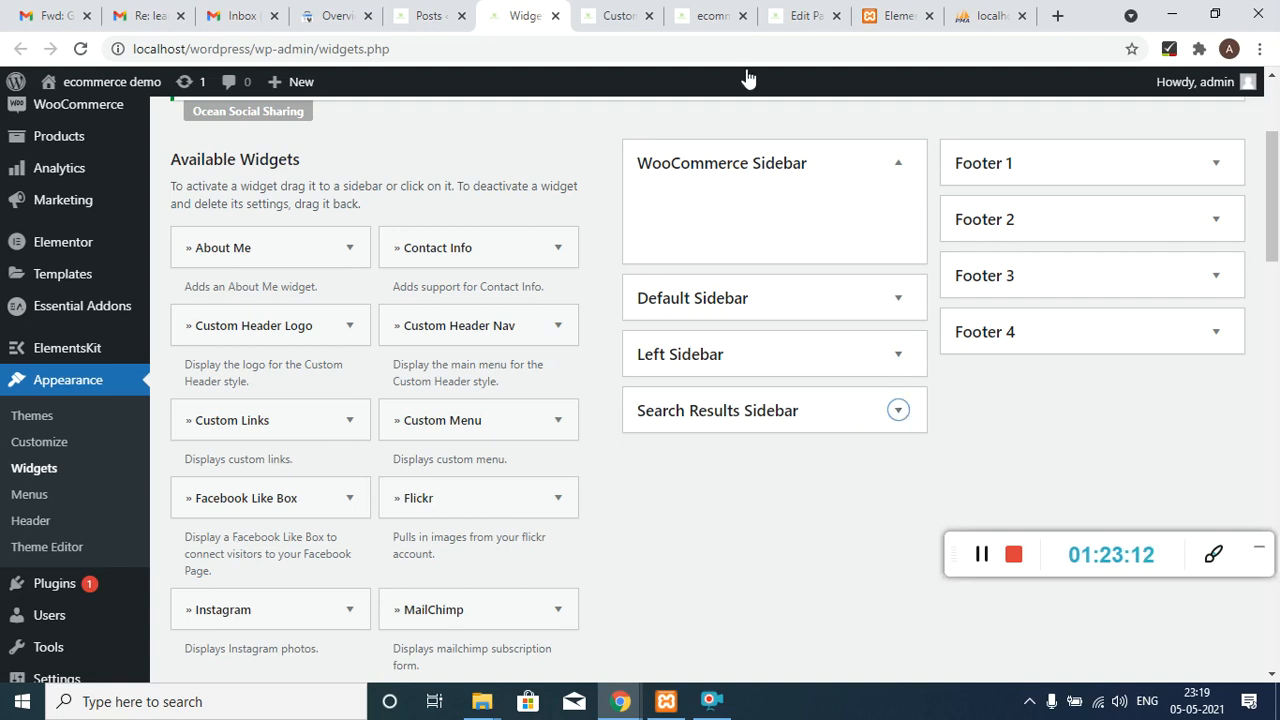
- Examine the sidebar of the live site's Shop page, and return to the Widgets page to check the Left Sidebar area's widgets
left_click(700, 12)
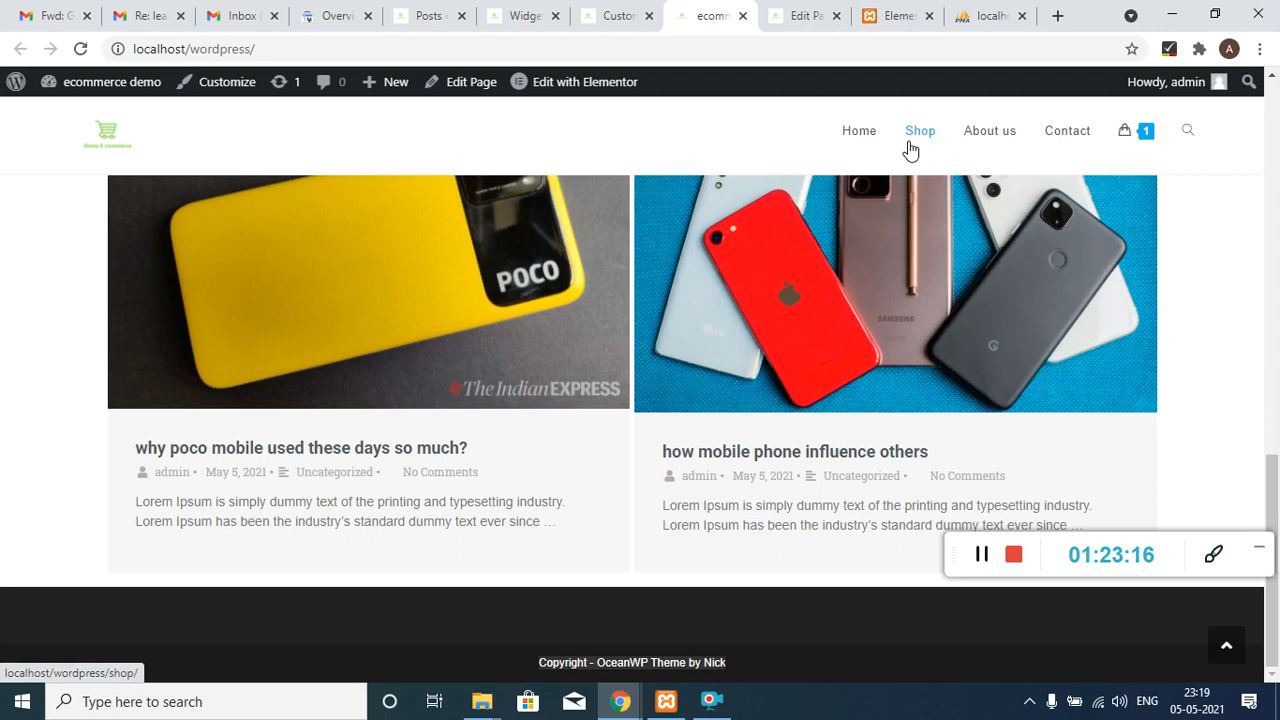
left_click(910, 148)
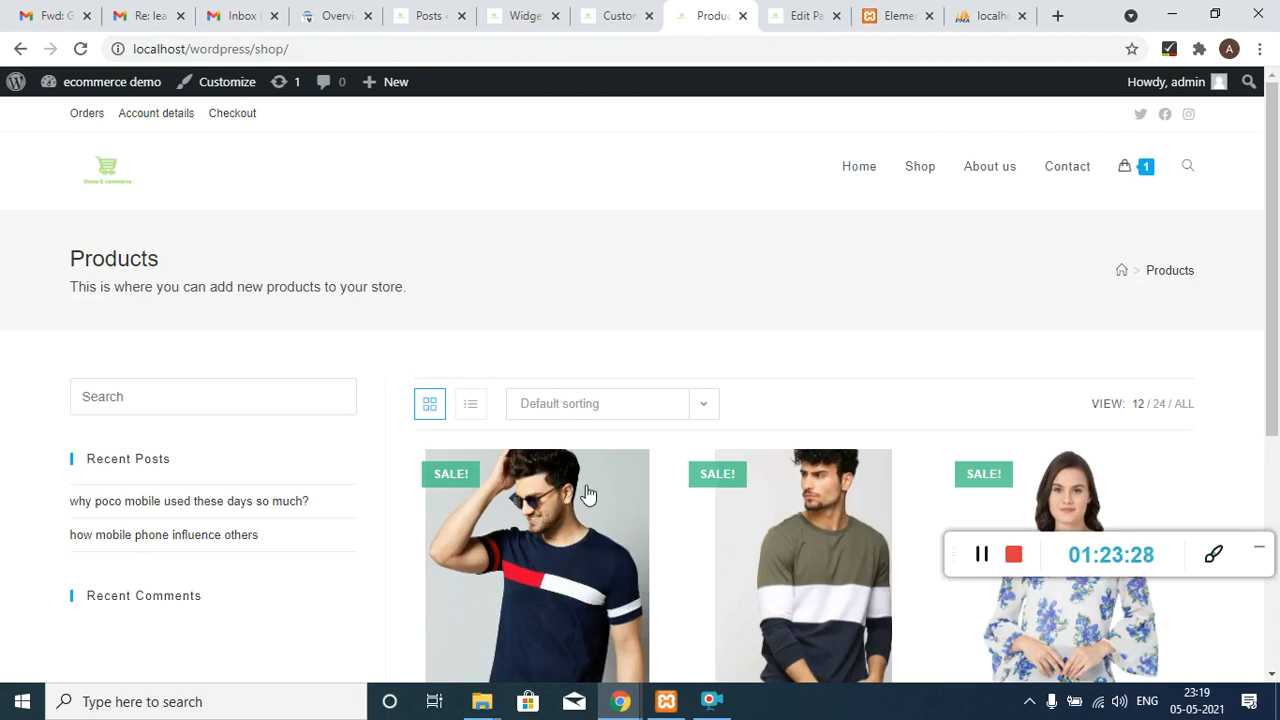
left_click(537, 12)
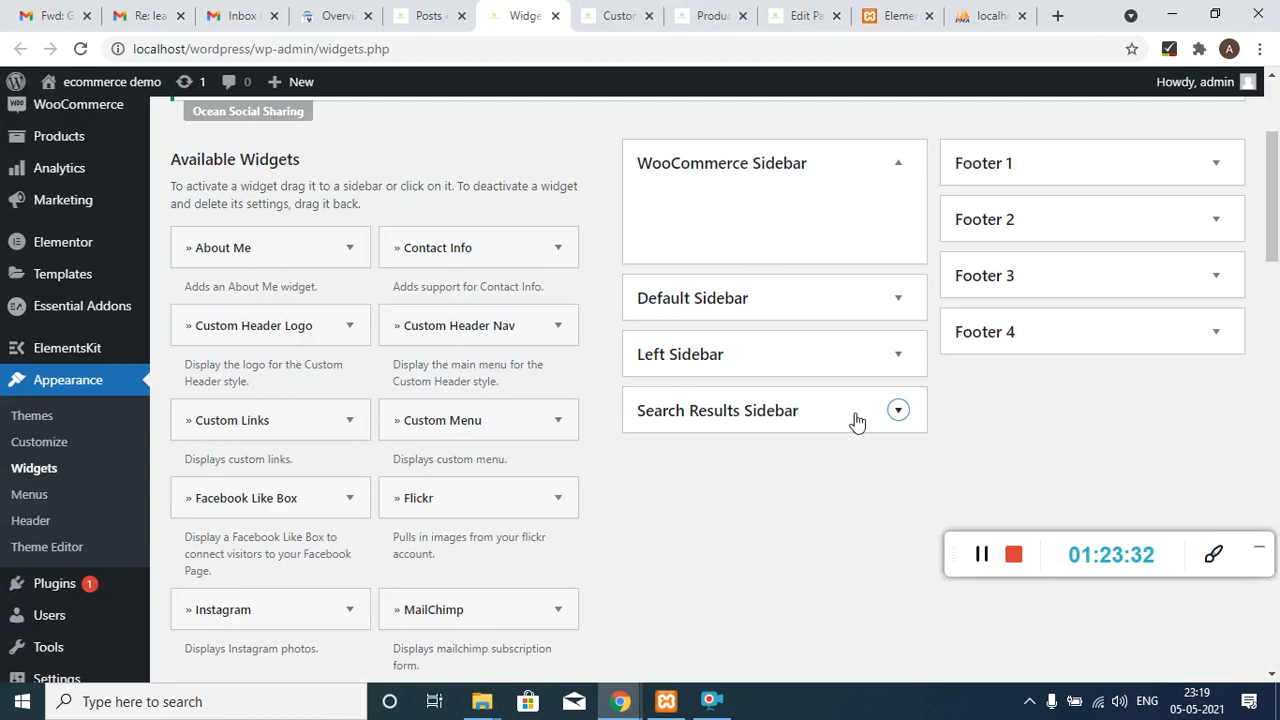
left_click(843, 357)
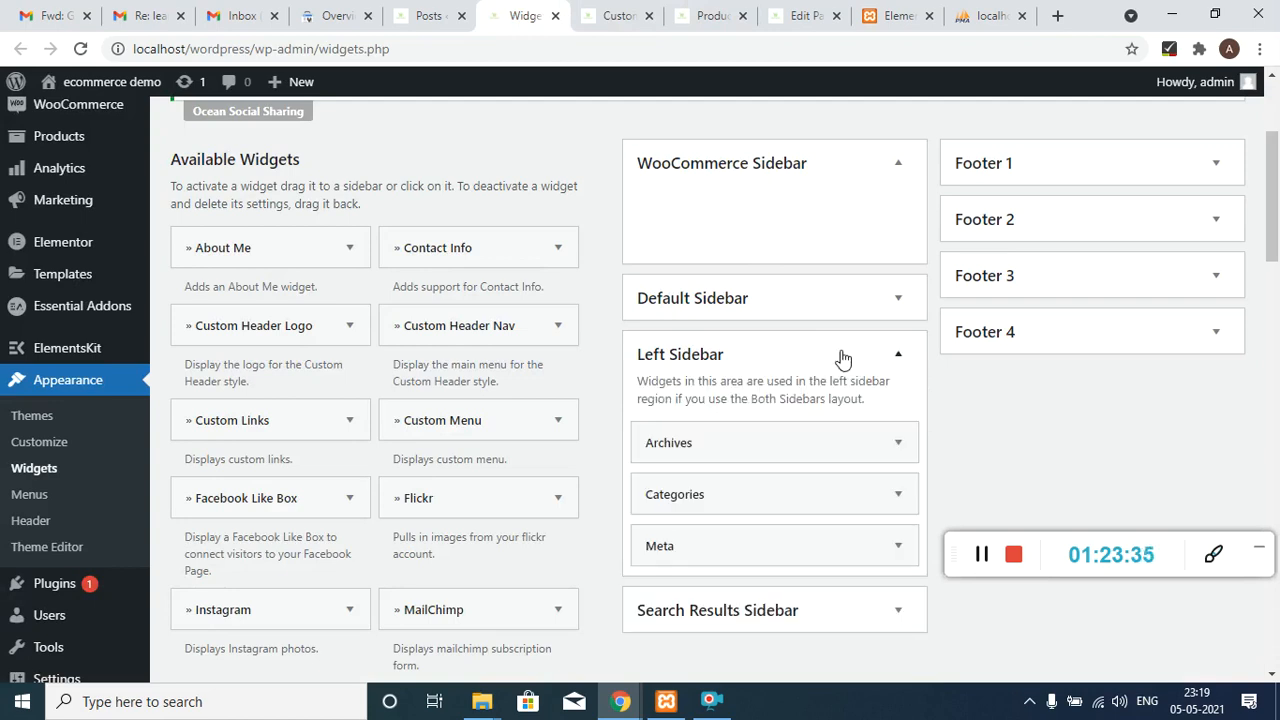
left_click(843, 357)
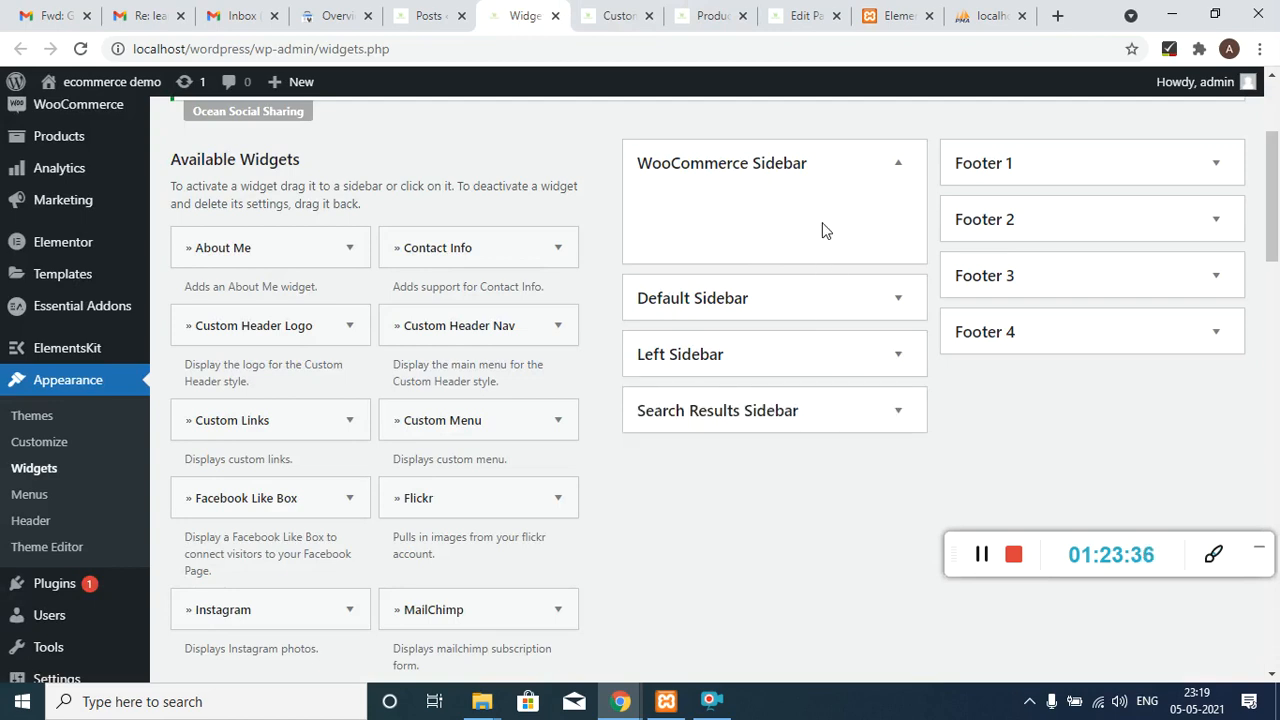
- Delete the Recent Posts and Recent Comments widgets from the Default Sidebar
left_click(843, 291)
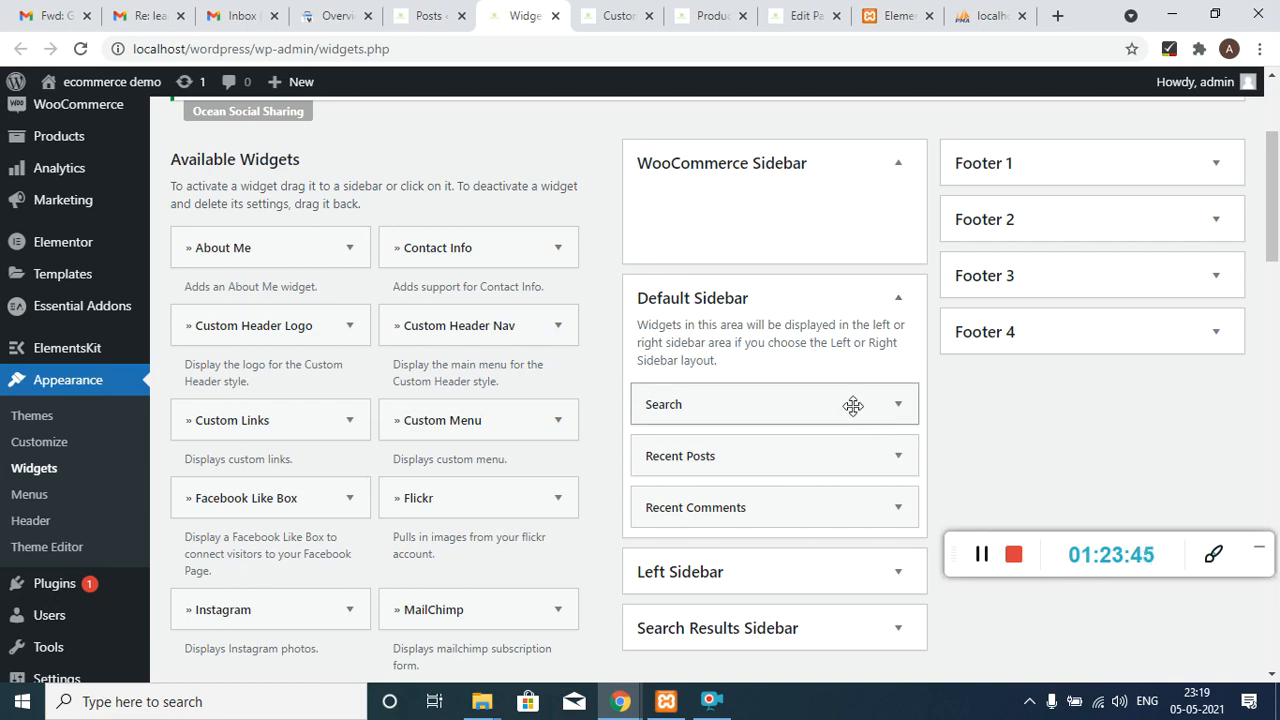
left_click(889, 474)
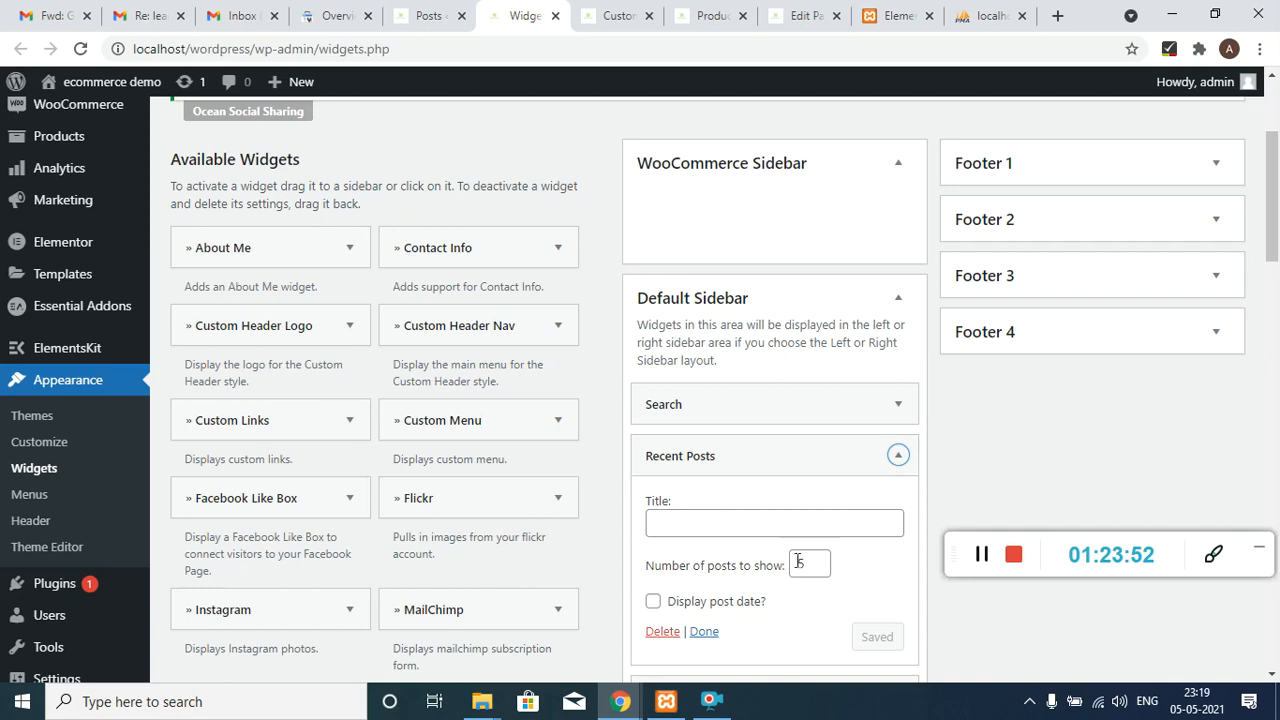
left_click(661, 634)
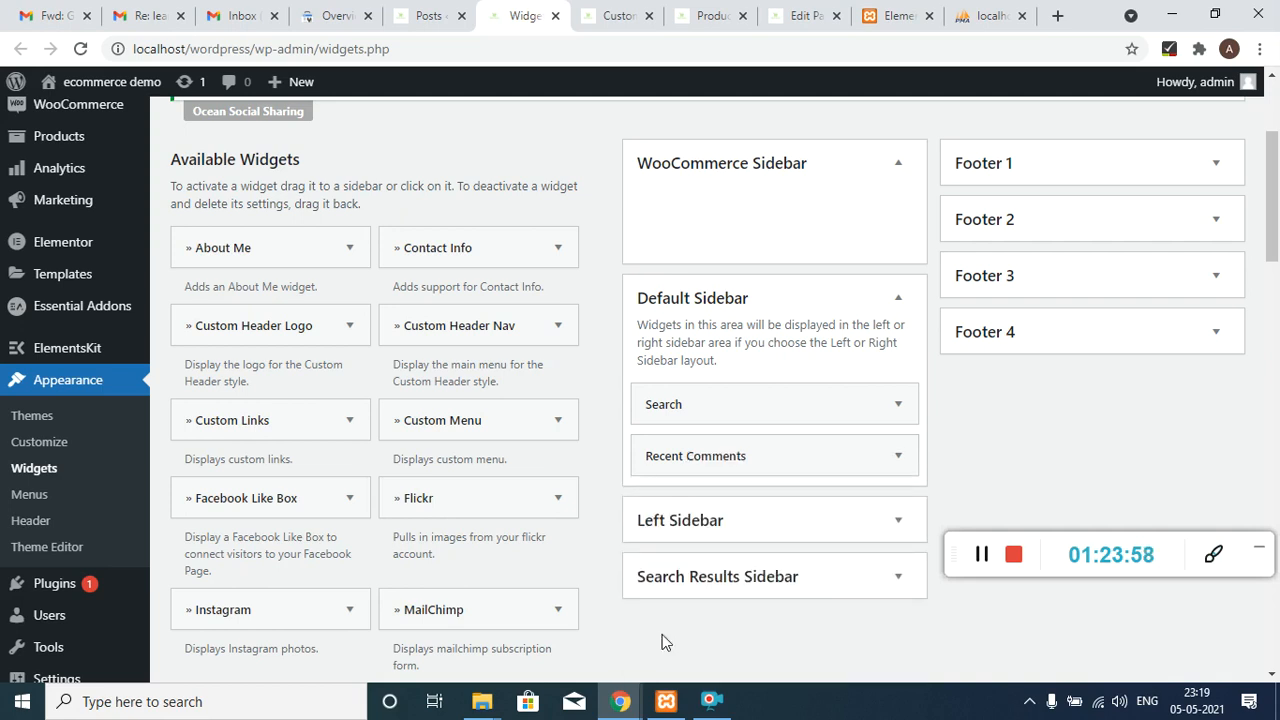
left_click(810, 456)
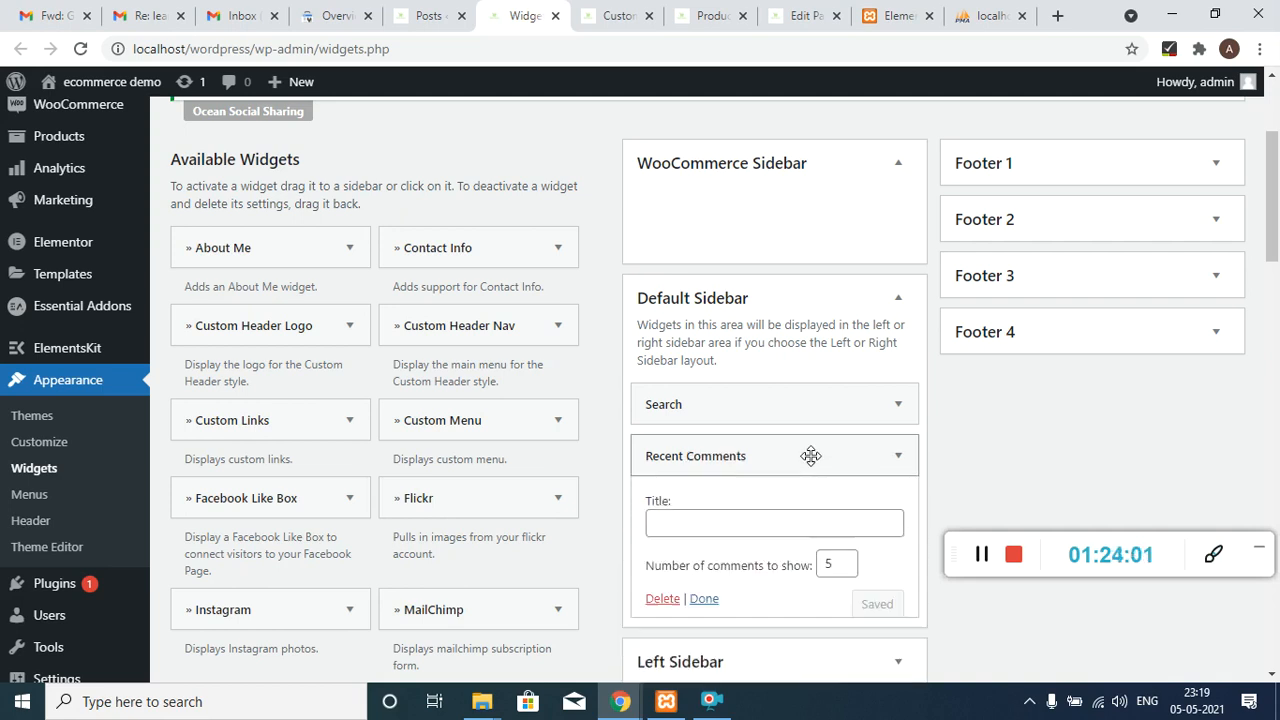
left_click(662, 598)
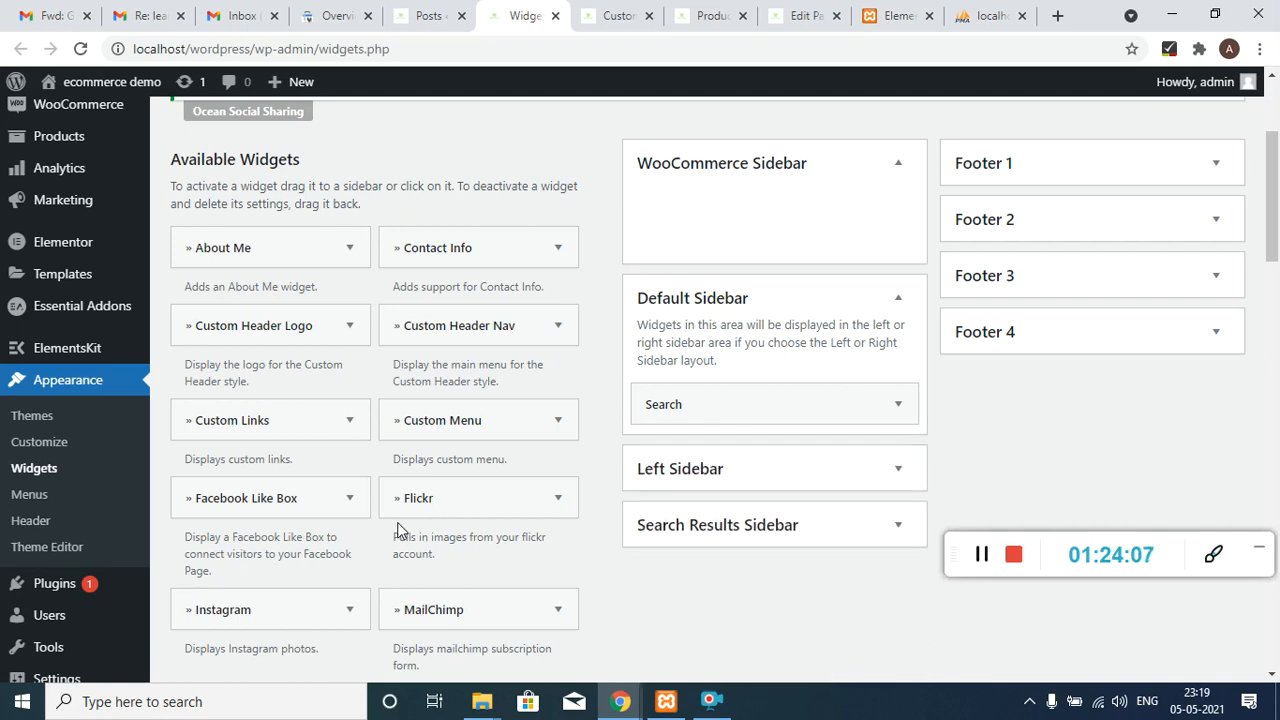
- Add the Facebook Like Box and Social Share widgets to the Default Sidebar
left_click_drag(247, 498, 779, 436)
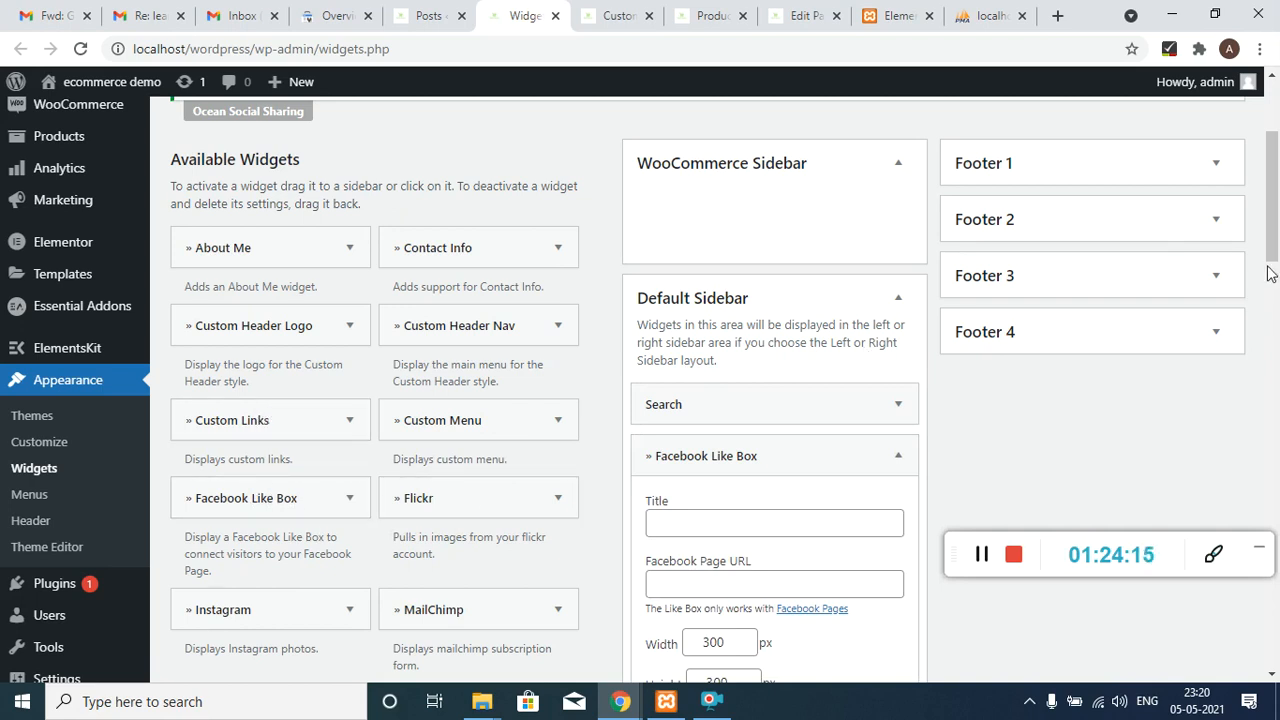
left_click_drag(1275, 220, 1242, 310)
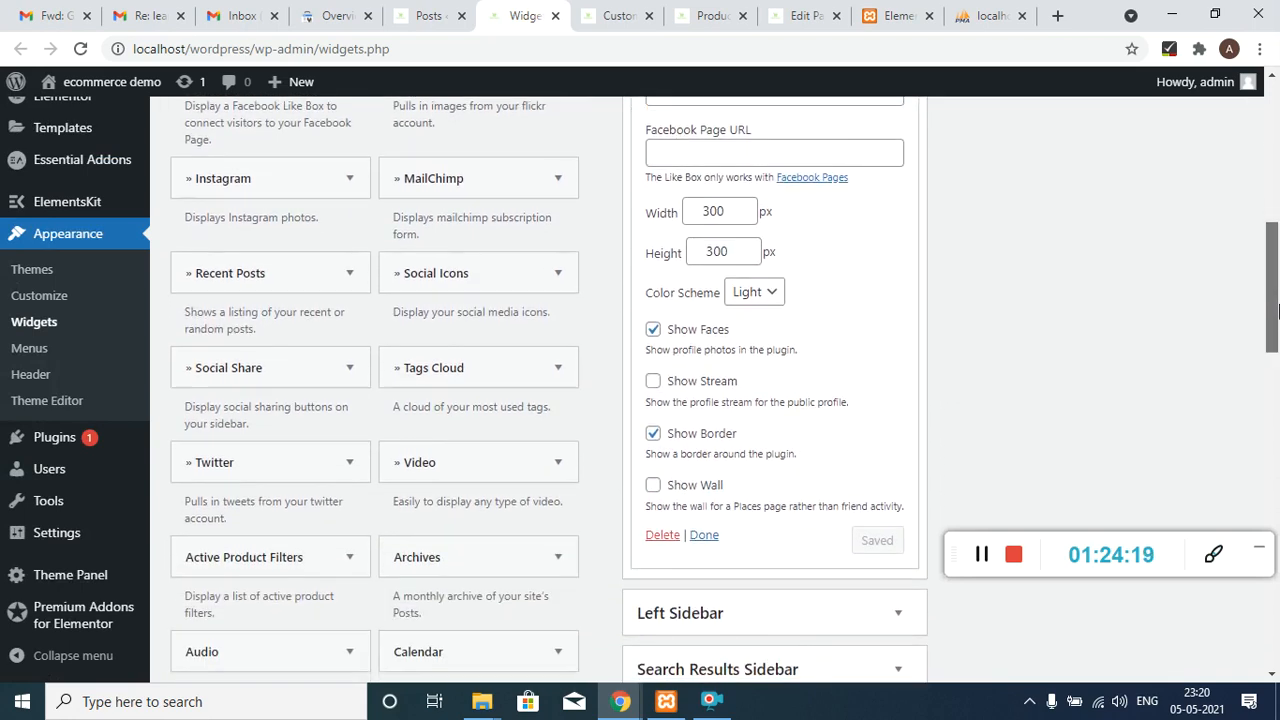
left_click(247, 370)
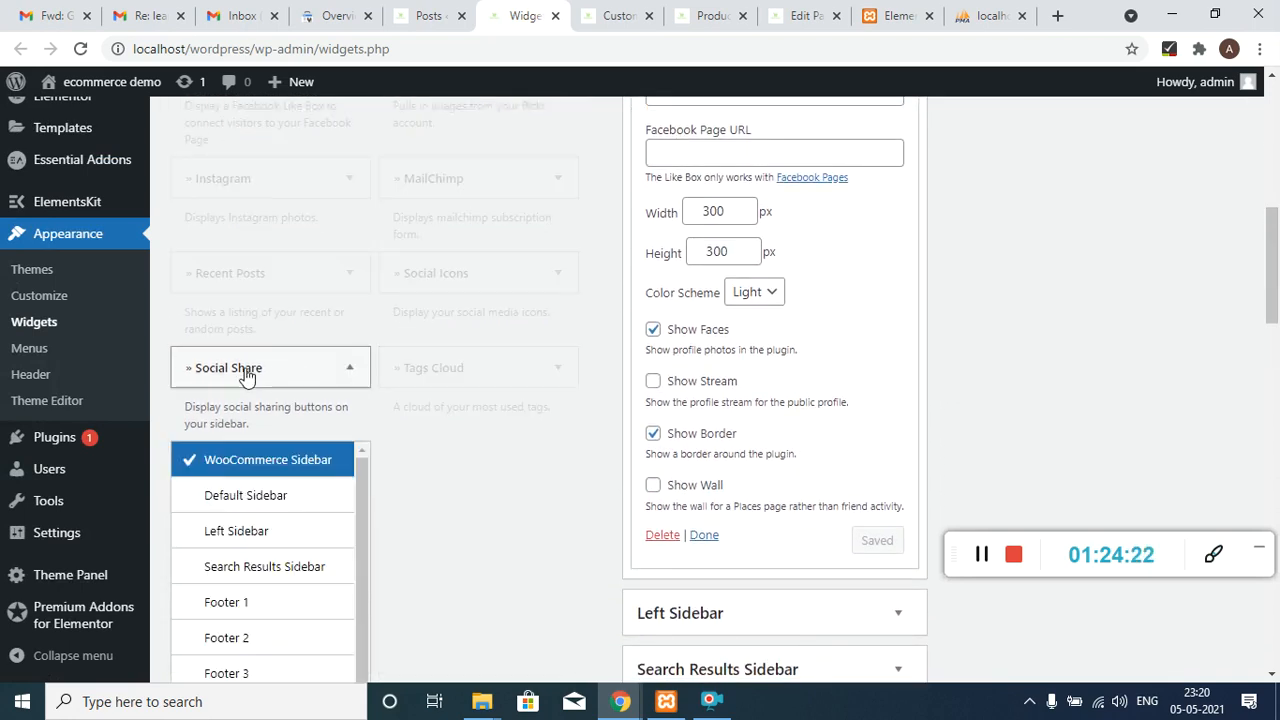
left_click(275, 506)
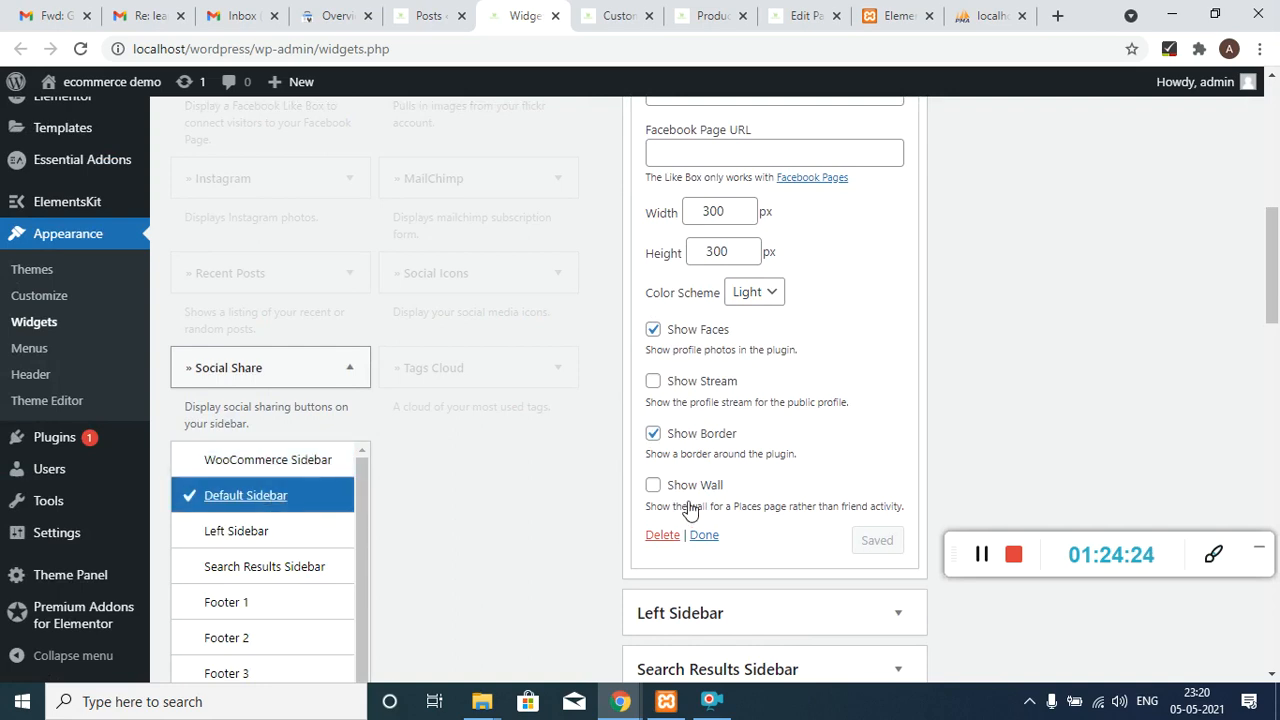
left_click_drag(1273, 307, 1273, 399)
left_click(290, 262)
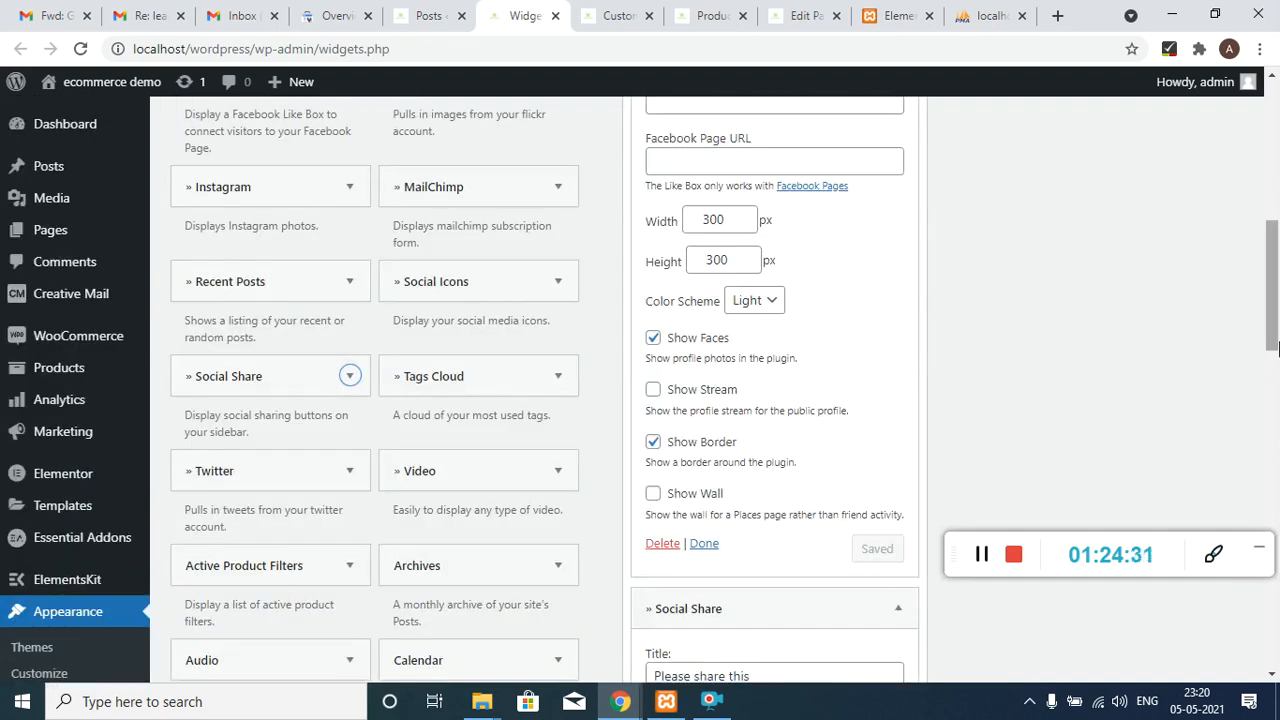
- Add the Filter Products by Price widget to the Default Sidebar
left_click_drag(1273, 348, 1276, 452)
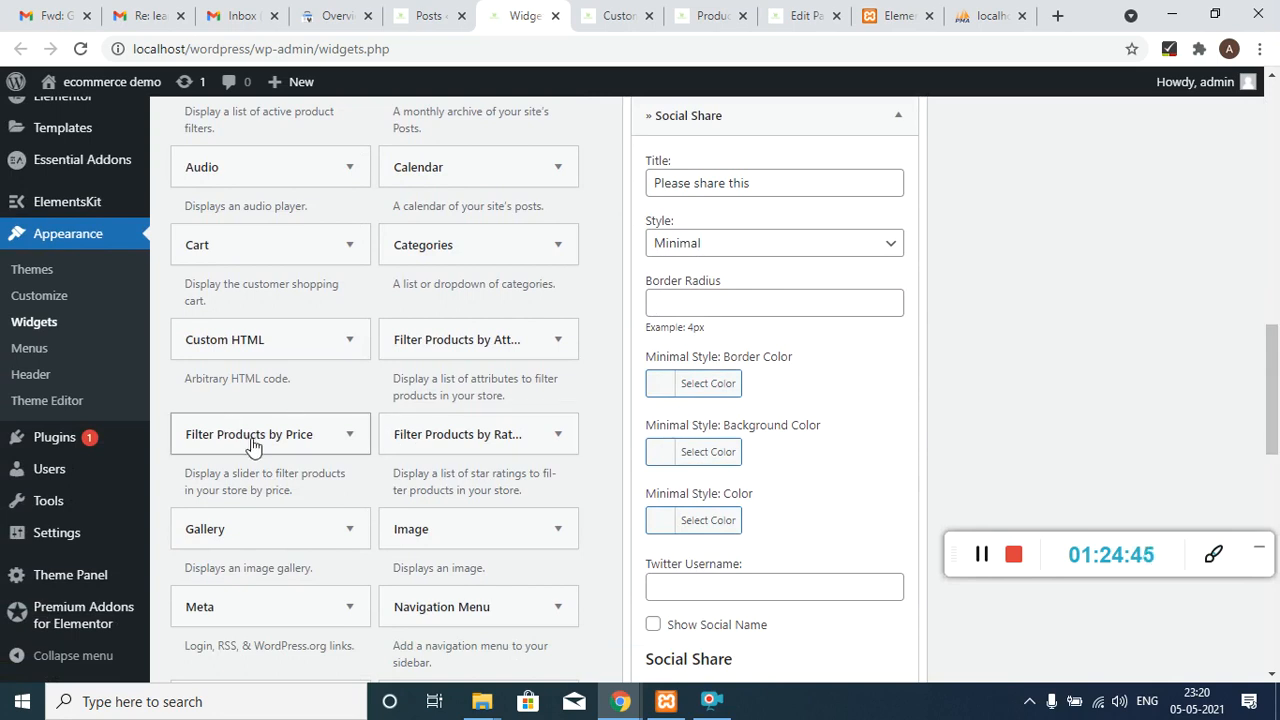
left_click_drag(253, 442, 887, 367)
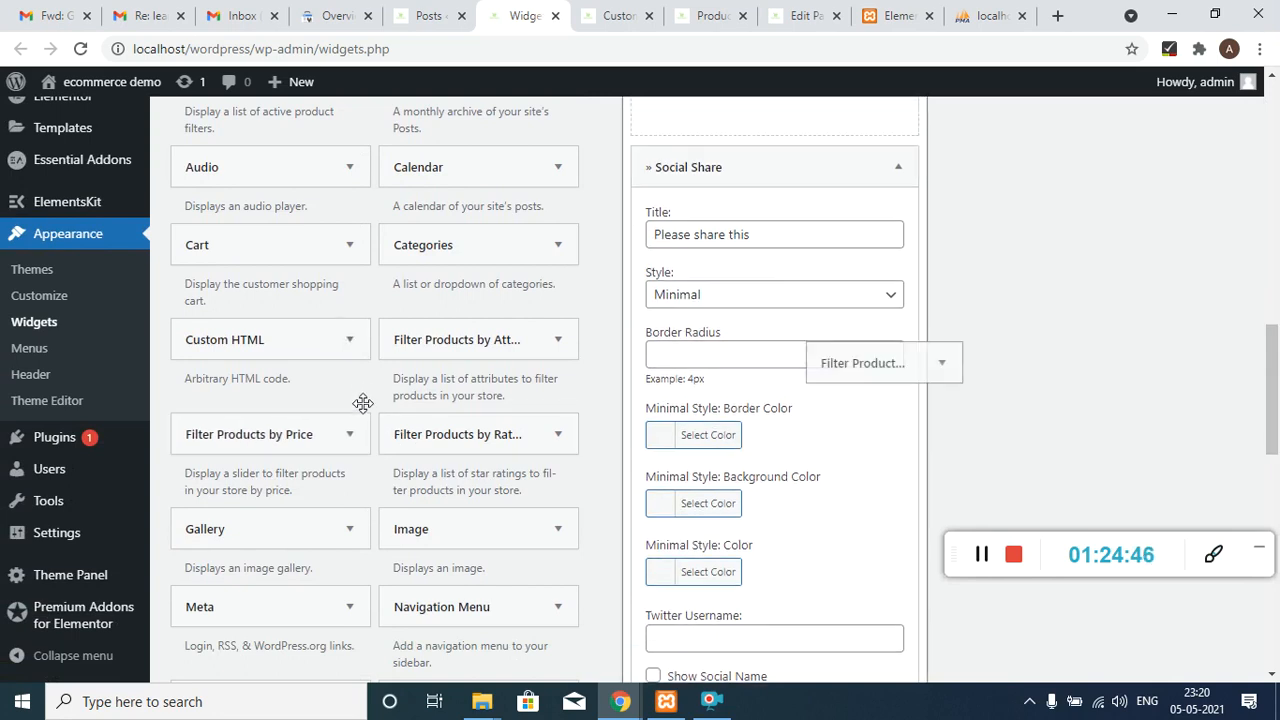
left_click(343, 436)
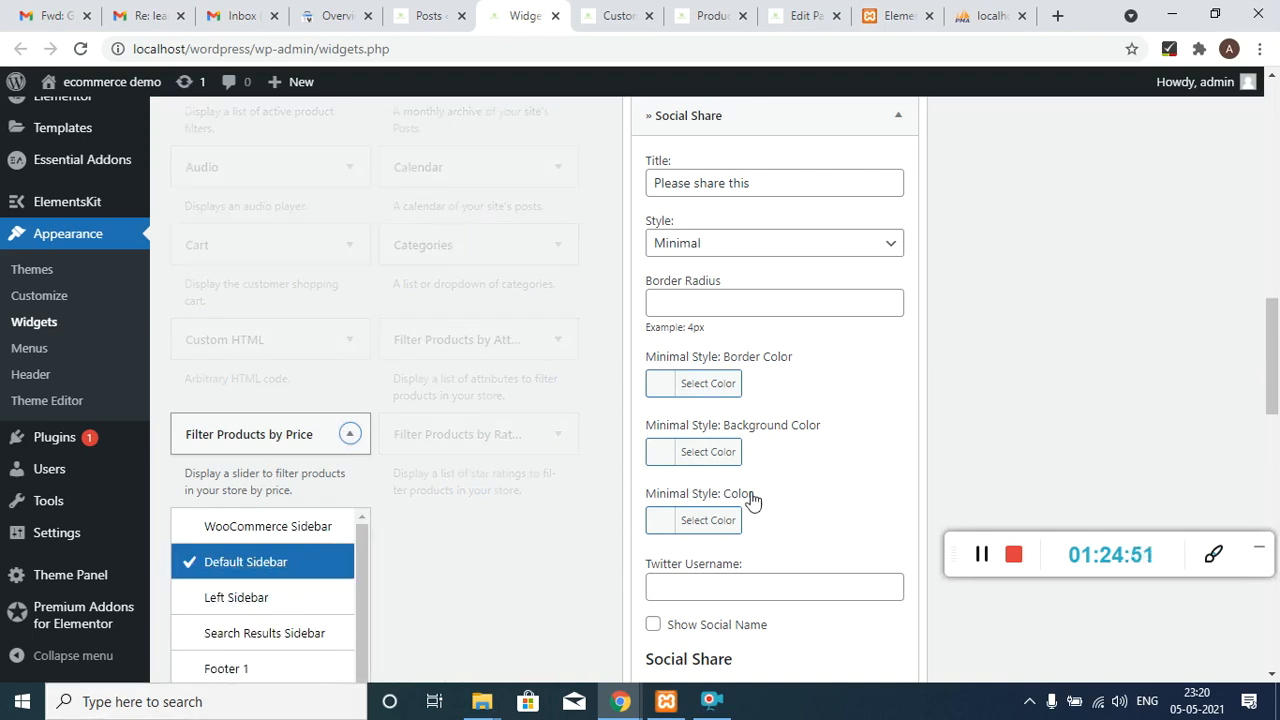
left_click_drag(1274, 356, 1273, 408)
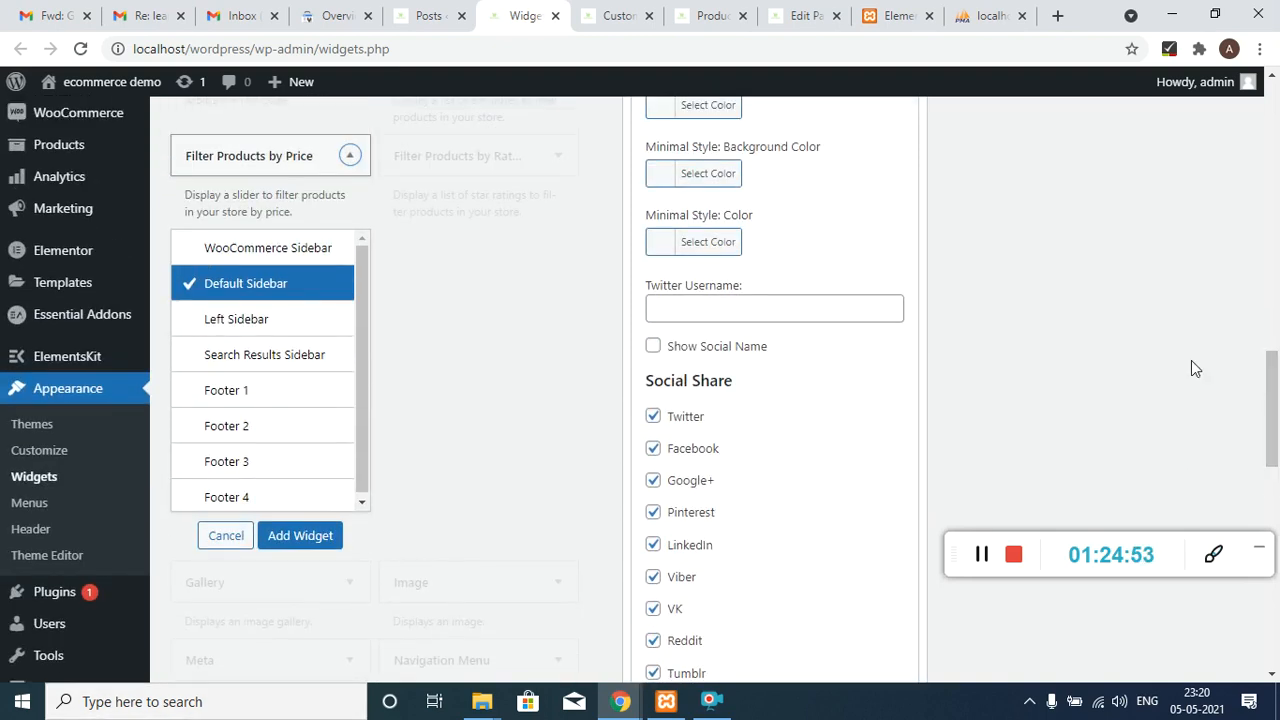
left_click(324, 541)
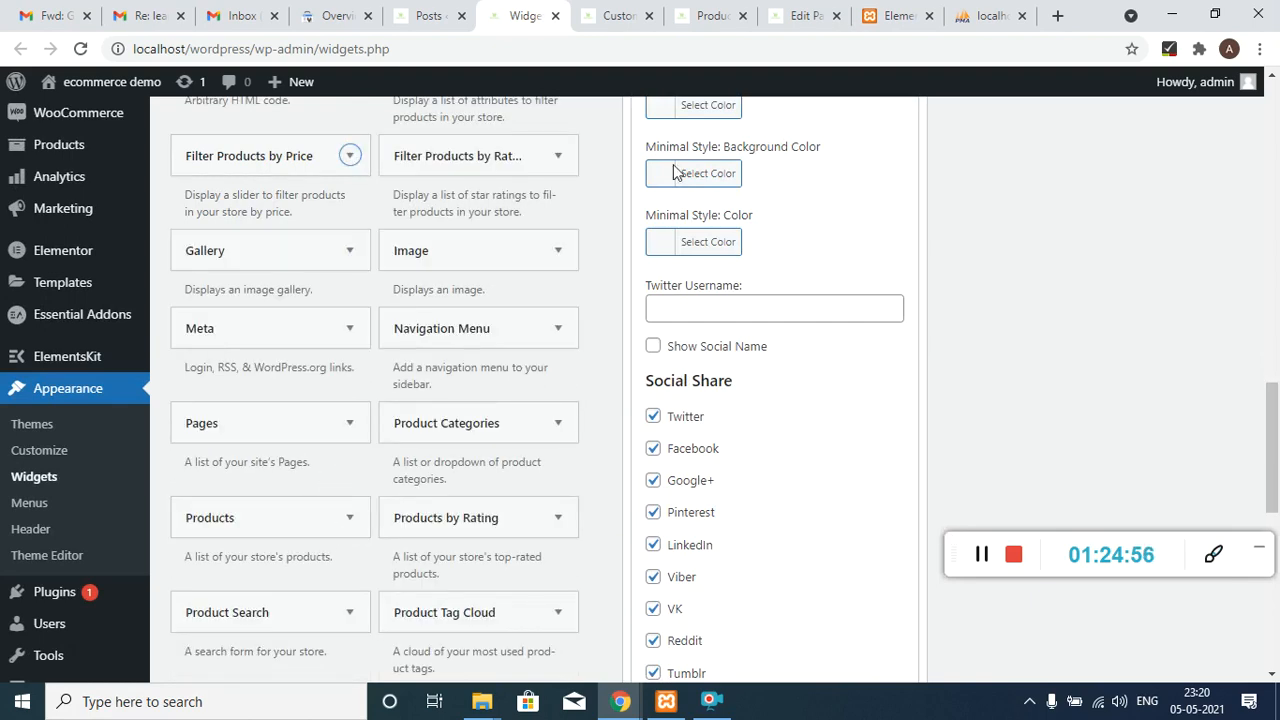
- Add the Filter Products by Rating and Filter Products by Attribute widgets to the Default Sidebar
left_click(553, 157)
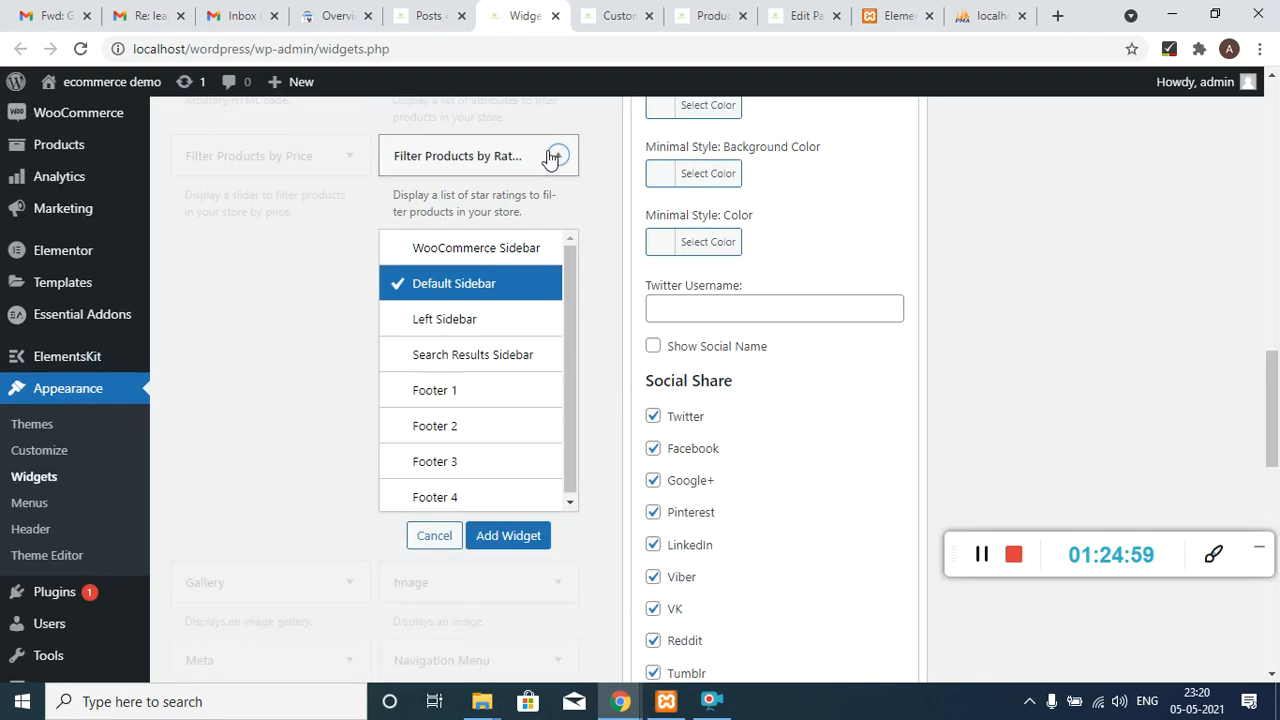
left_click(530, 538)
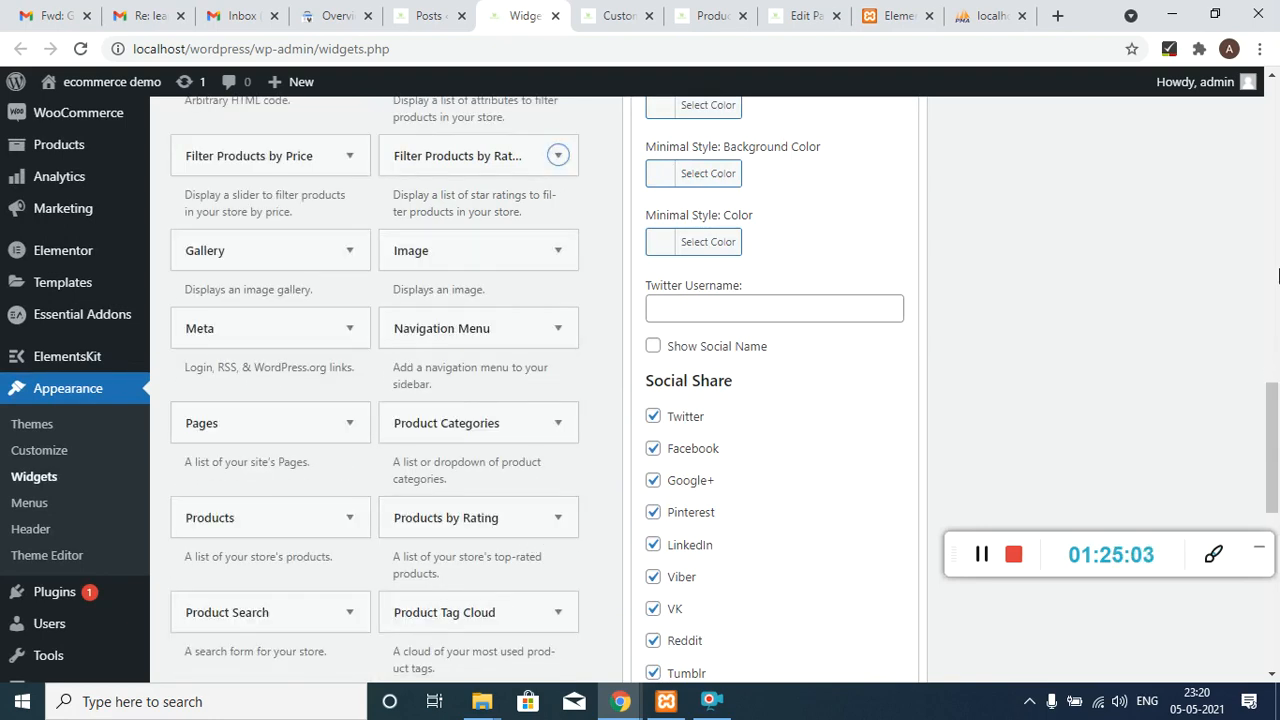
left_click_drag(1278, 450, 1276, 418)
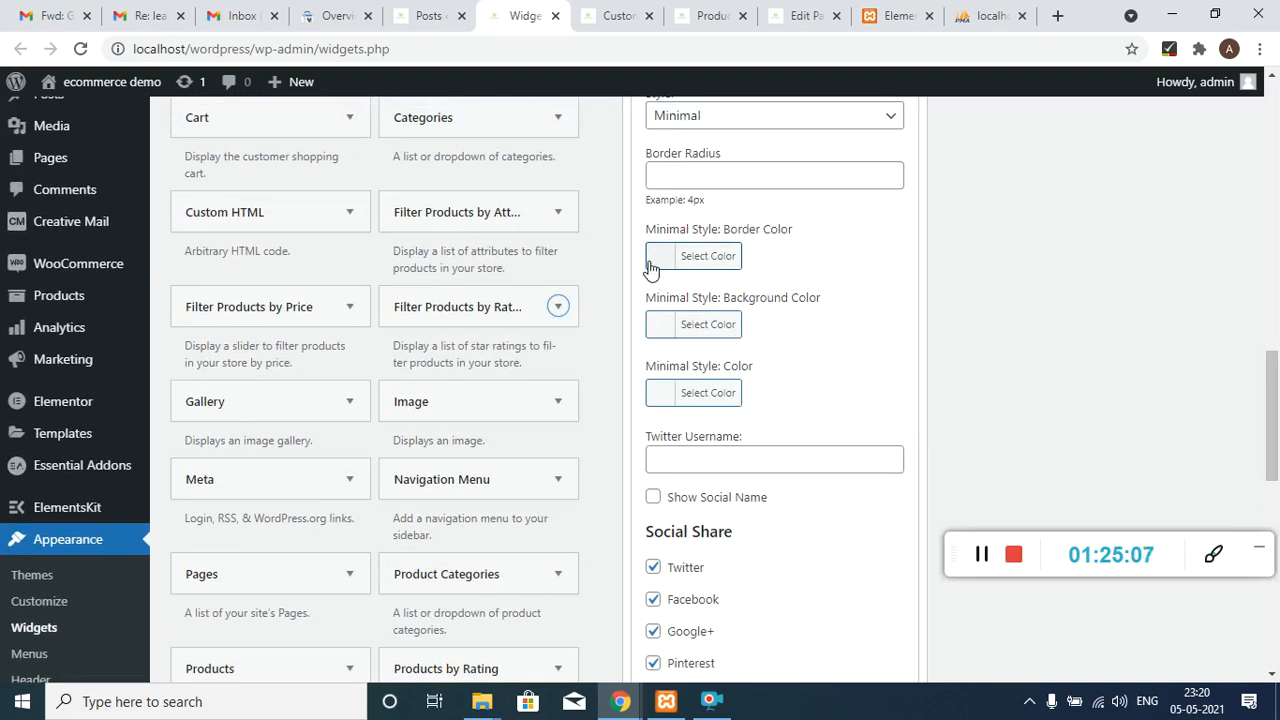
left_click(538, 210)
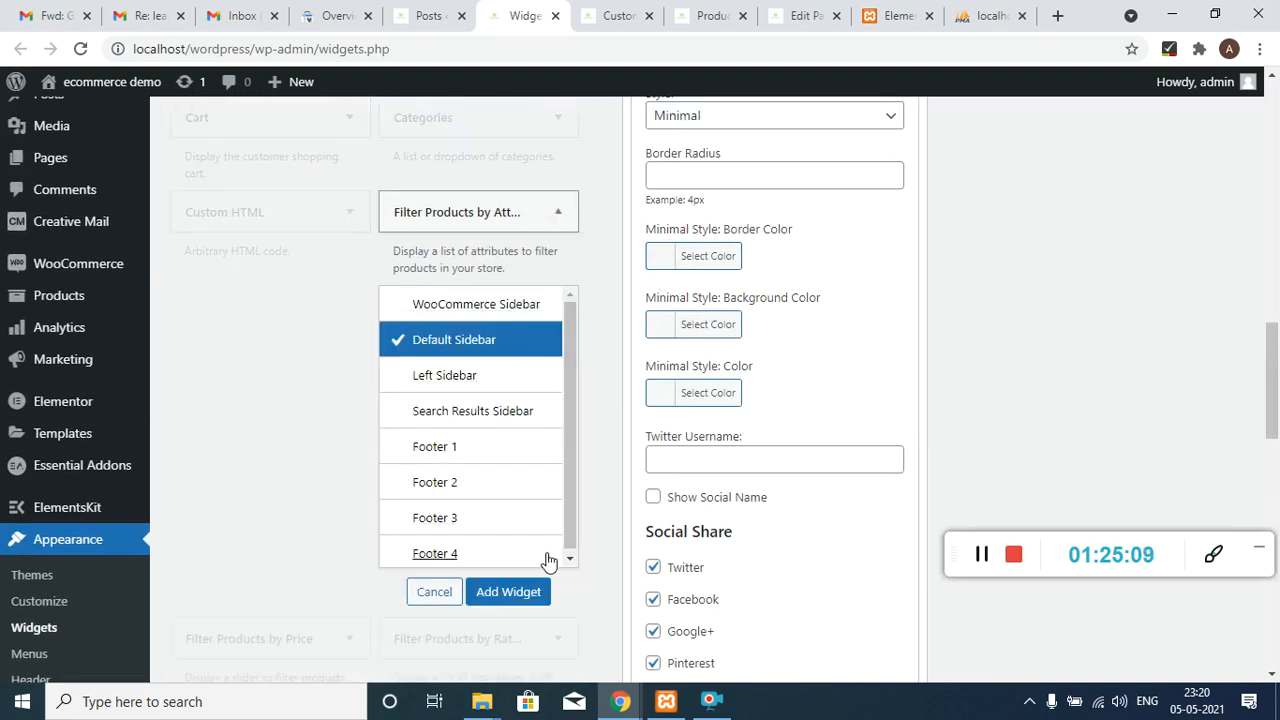
left_click(520, 592)
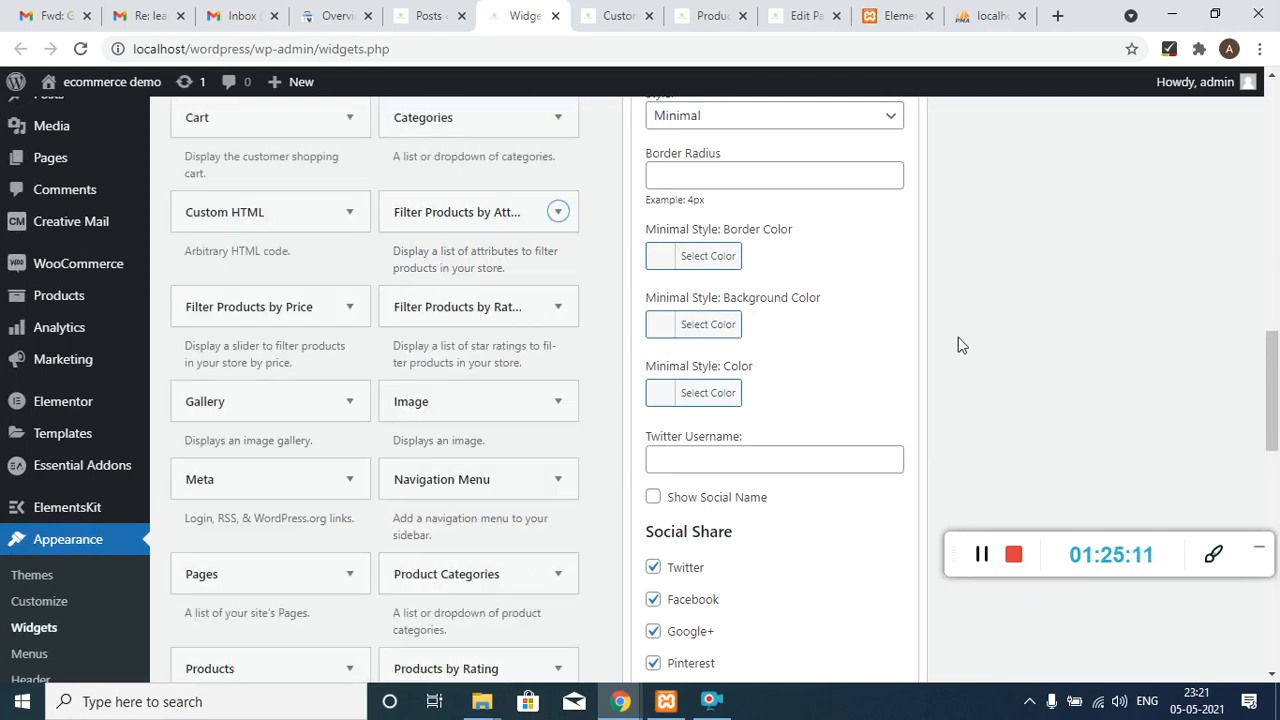
- Set the Social Share widget's style to Colored and save the widget
mouse_move(1273, 374)
left_mouse_down()
mouse_move(1275, 312)
mouse_move(1275, 352)
left_mouse_up()
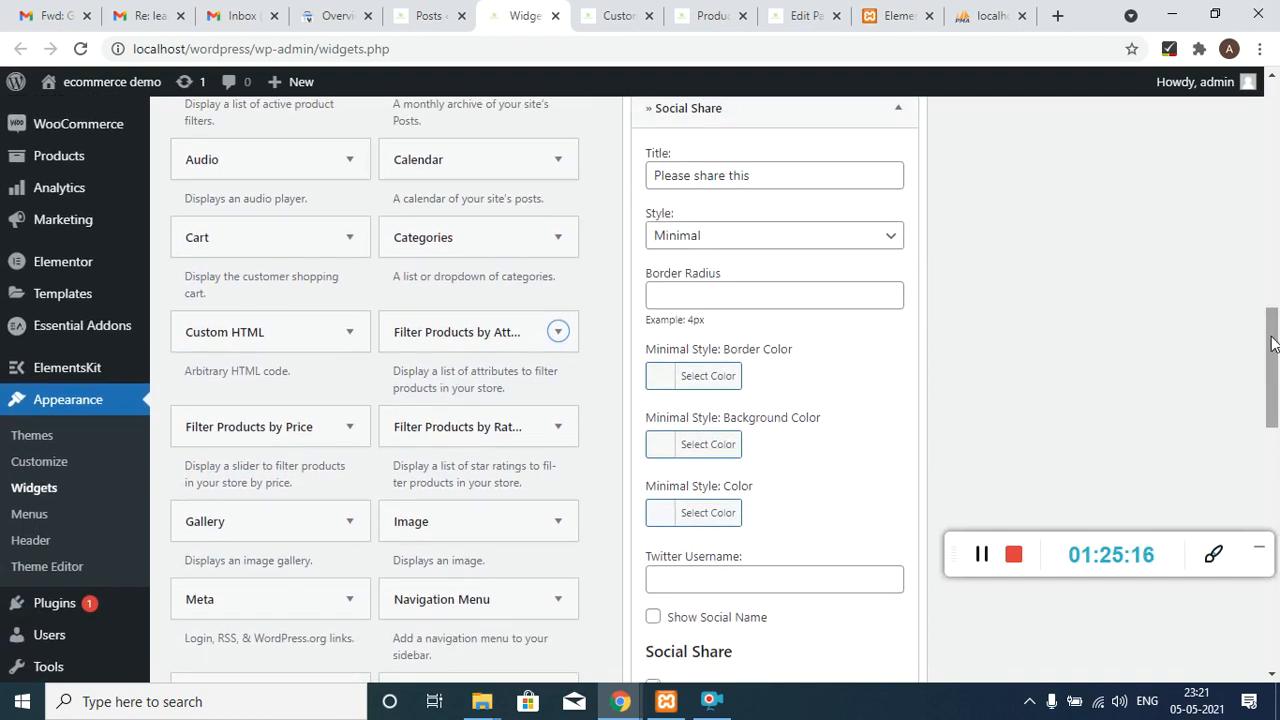
left_click(843, 238)
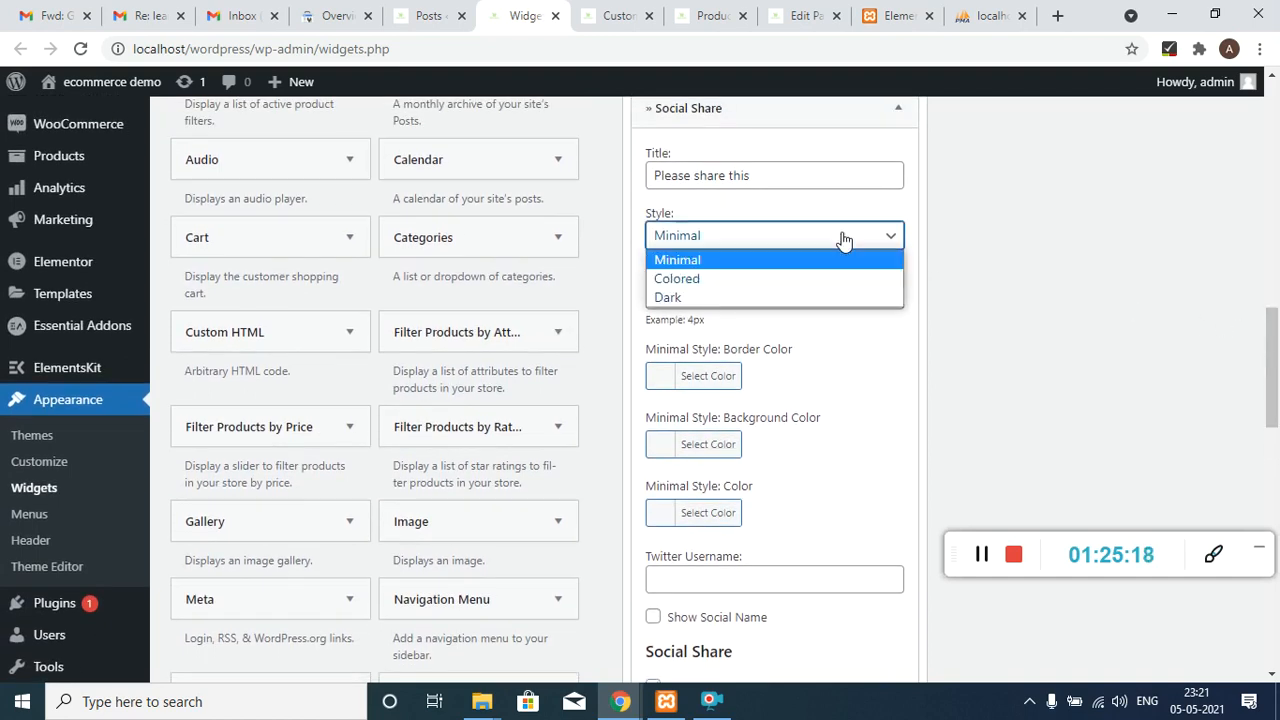
left_click(852, 278)
scroll(1163, 430, "down", 6)
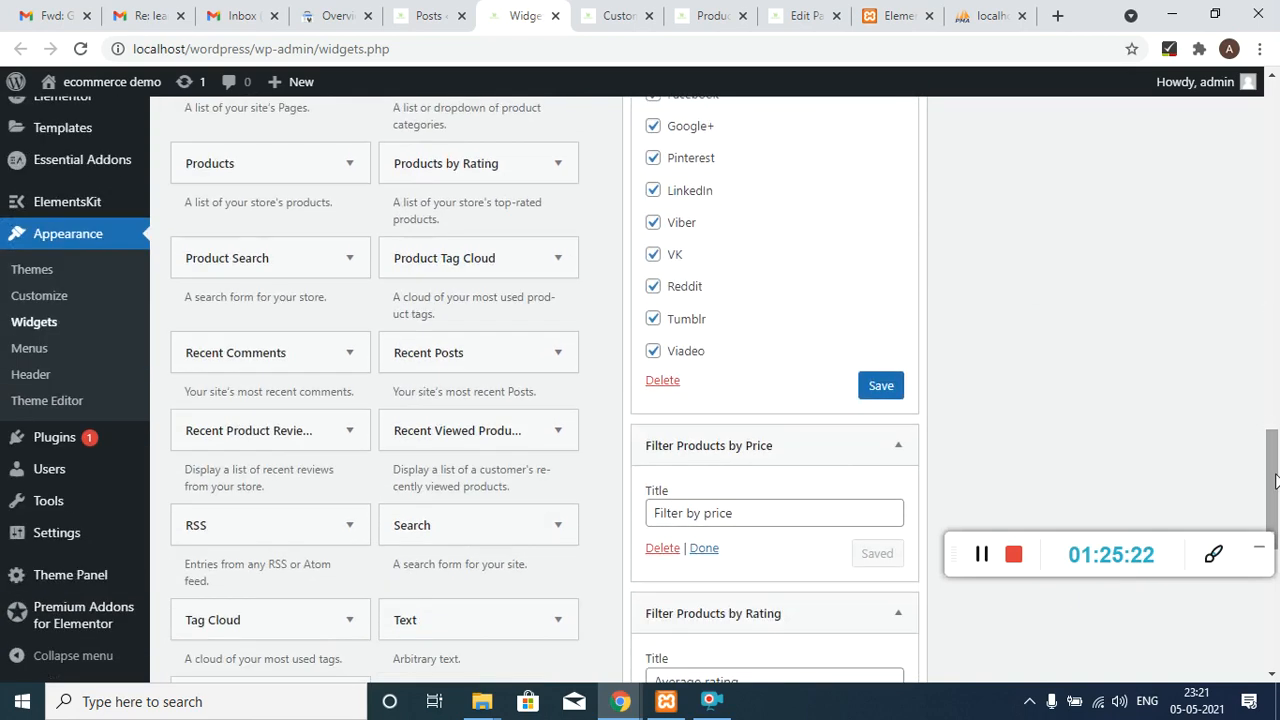
left_click(879, 386)
- Look over the added filter widgets, and reload the live Shop page to check its updated sidebar
left_click_drag(1275, 465, 1275, 590)
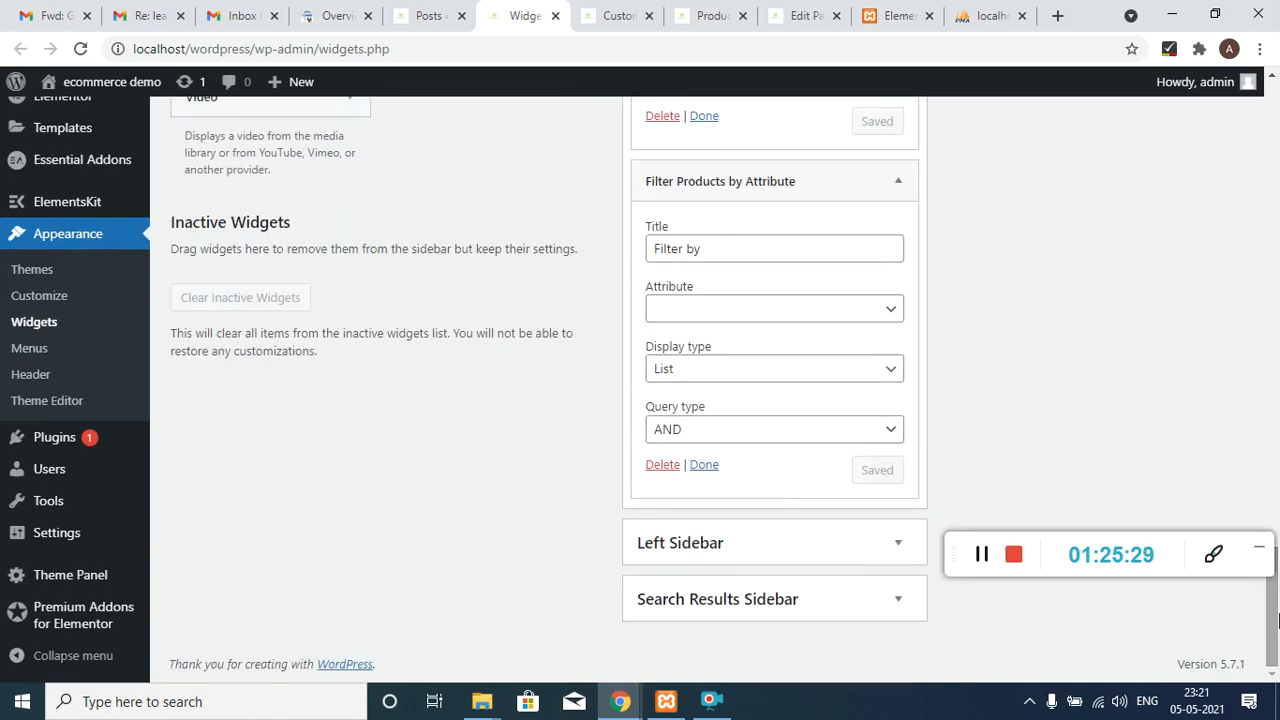
left_click(735, 12)
left_click(738, 50)
key("Return")
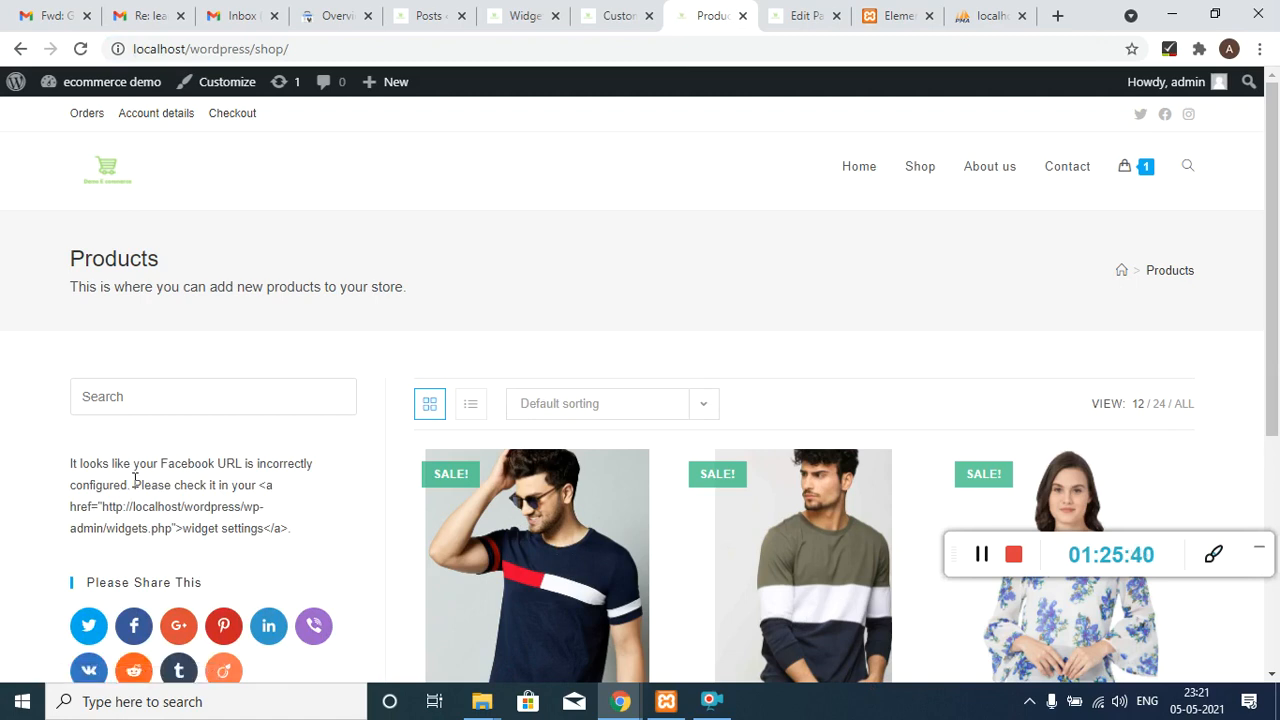
- Highlight the widget settings address in the Shop sidebar's Facebook message, and return to the Widgets page
left_click_drag(104, 507, 210, 528)
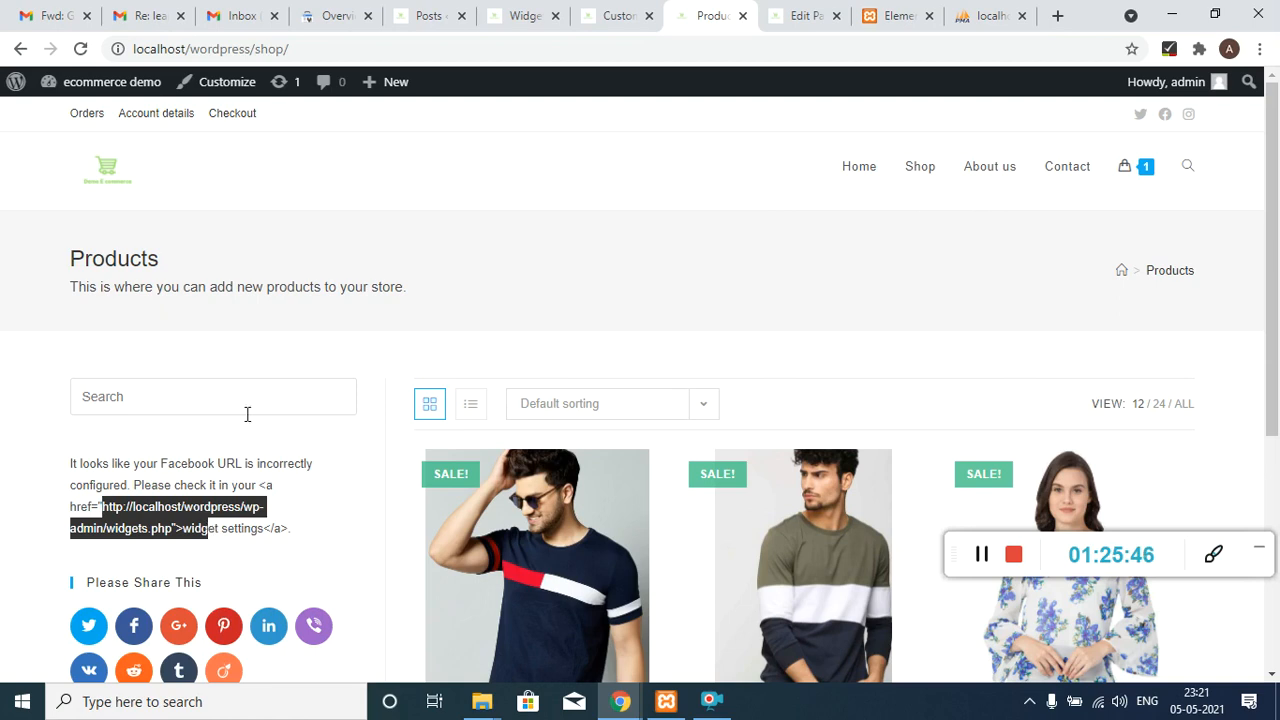
left_click(612, 14)
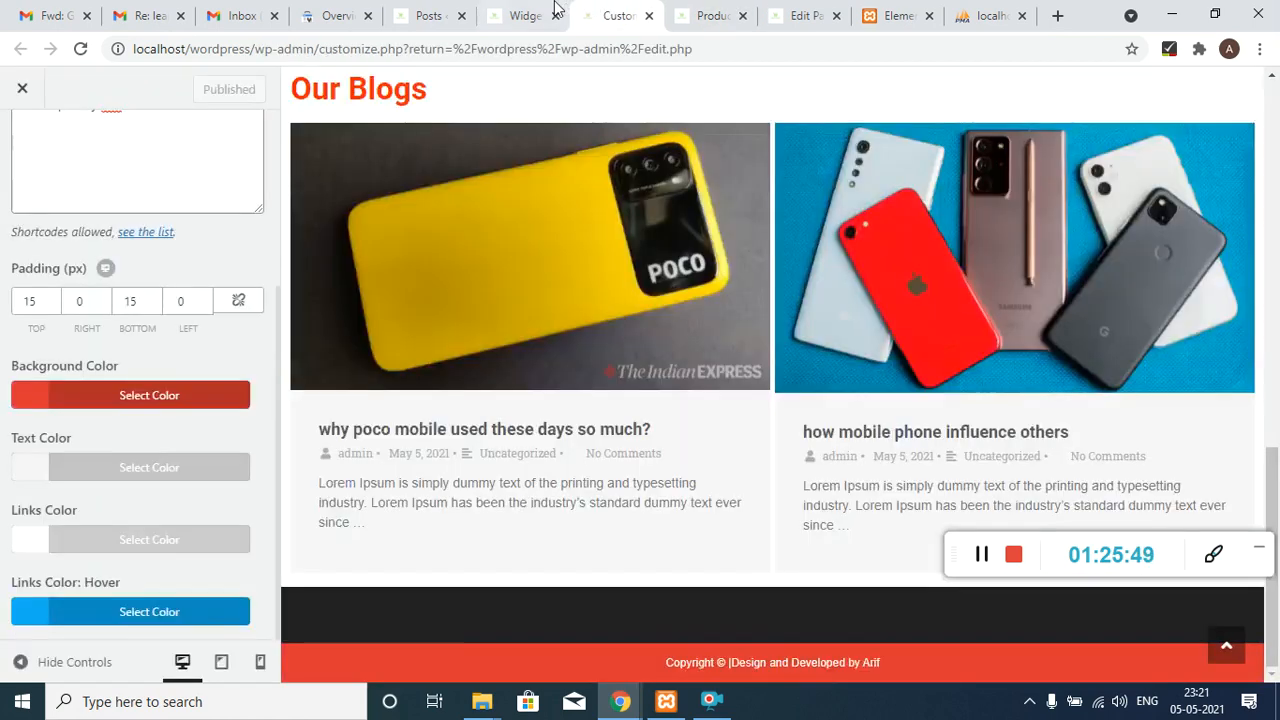
left_click(545, 10)
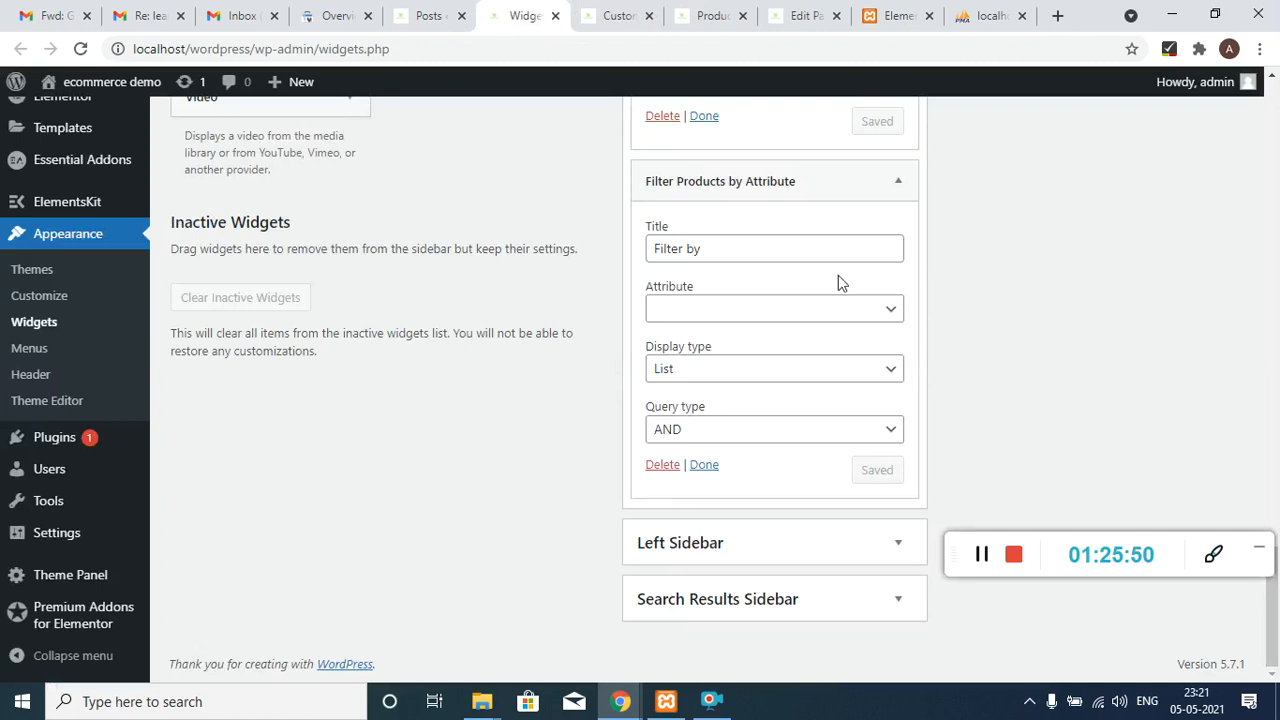
- Delete the Facebook Like Box widget from the Default Sidebar
left_click_drag(1275, 600, 1250, 265)
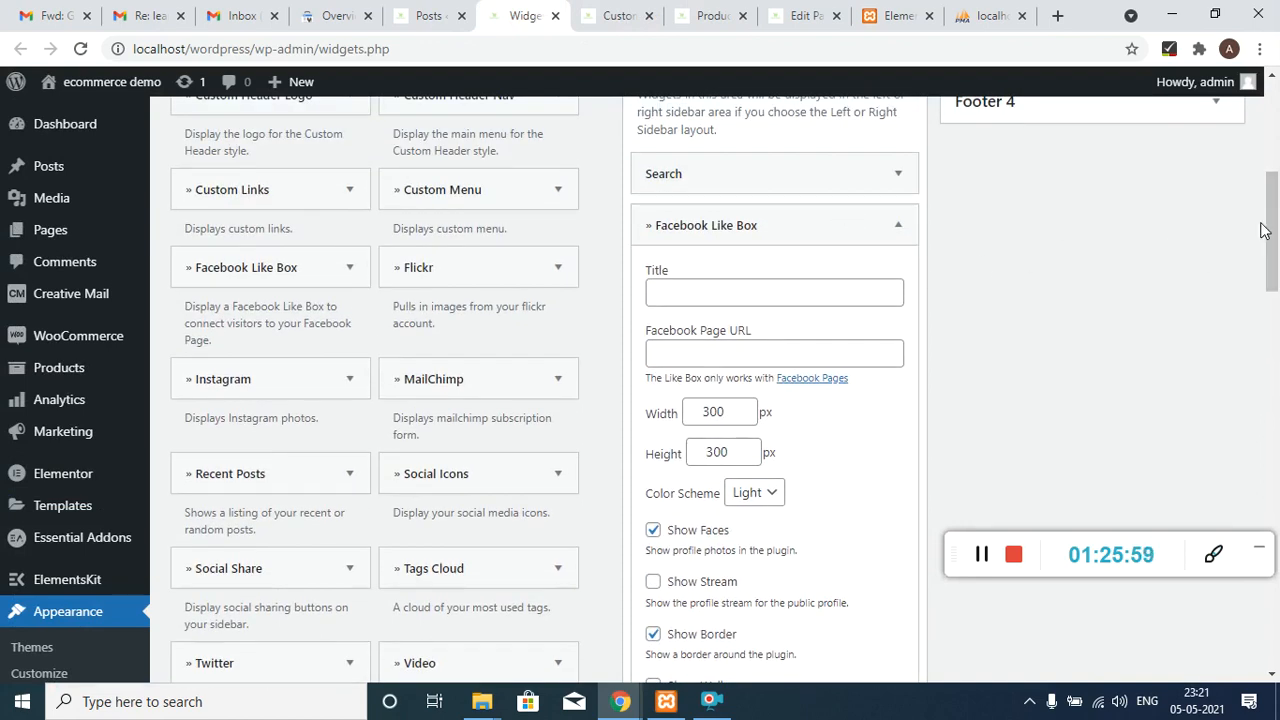
scroll(1266, 237, "down", 4)
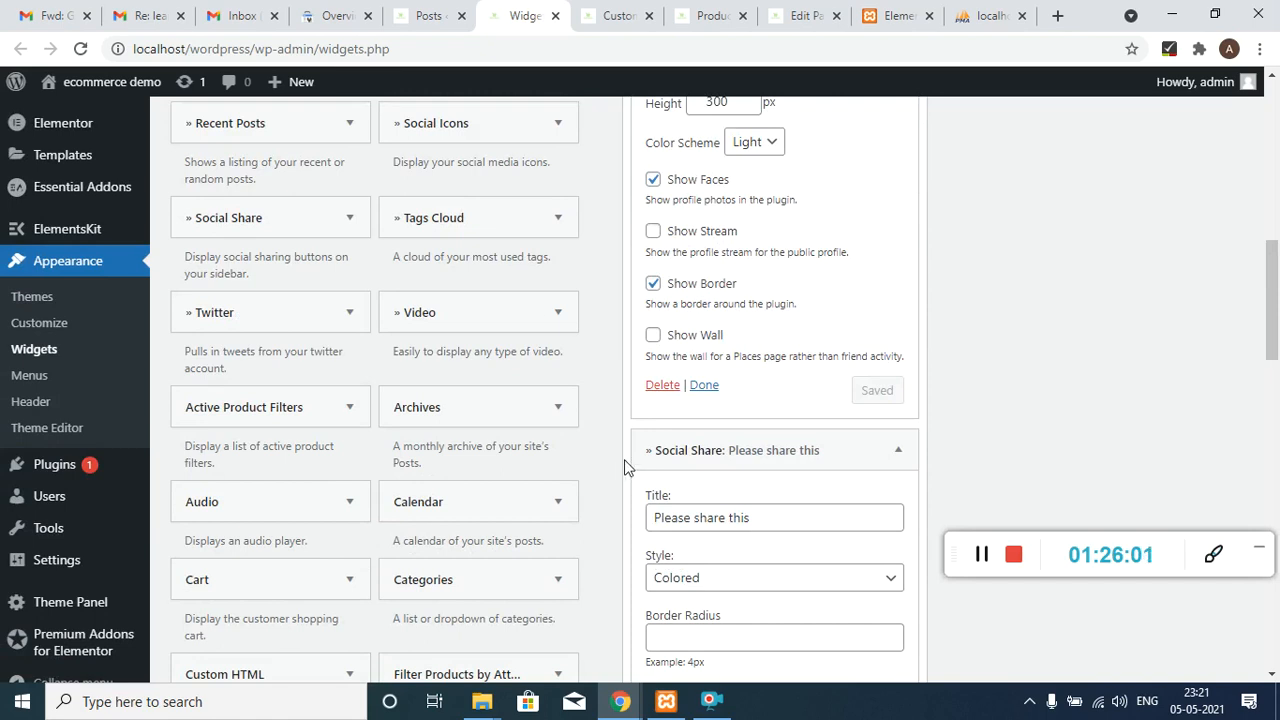
left_click(666, 386)
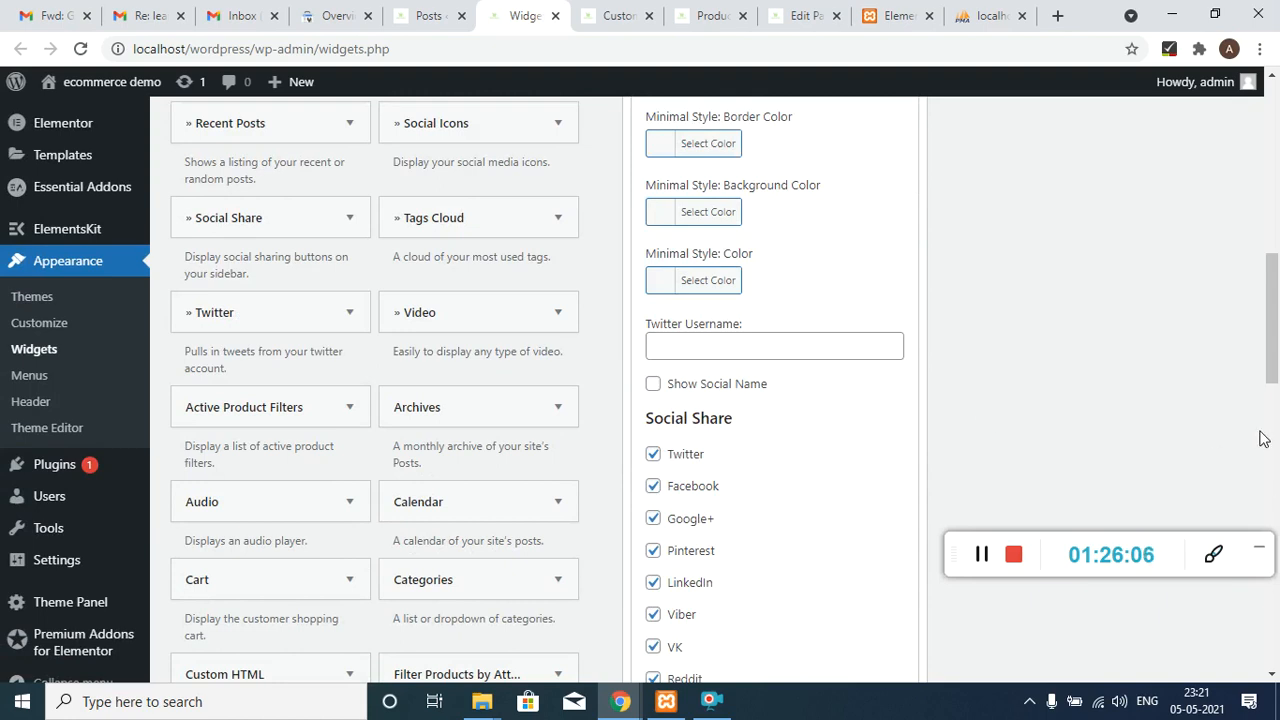
- Disable Viadeo, Tumblr, Reddit, VK, Viber, Pinterest and Google+ in the Social Share widget and save it
left_click_drag(1272, 375, 1272, 440)
left_click(653, 437)
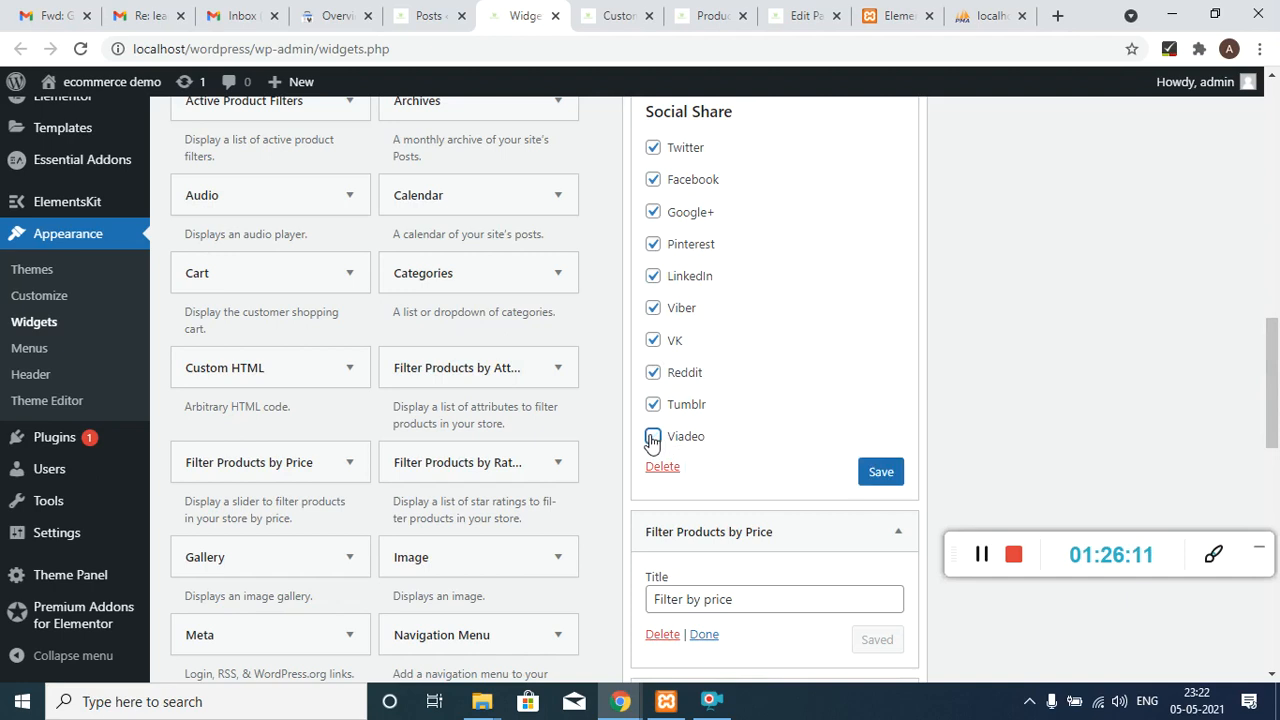
left_click(653, 404)
left_click(653, 373)
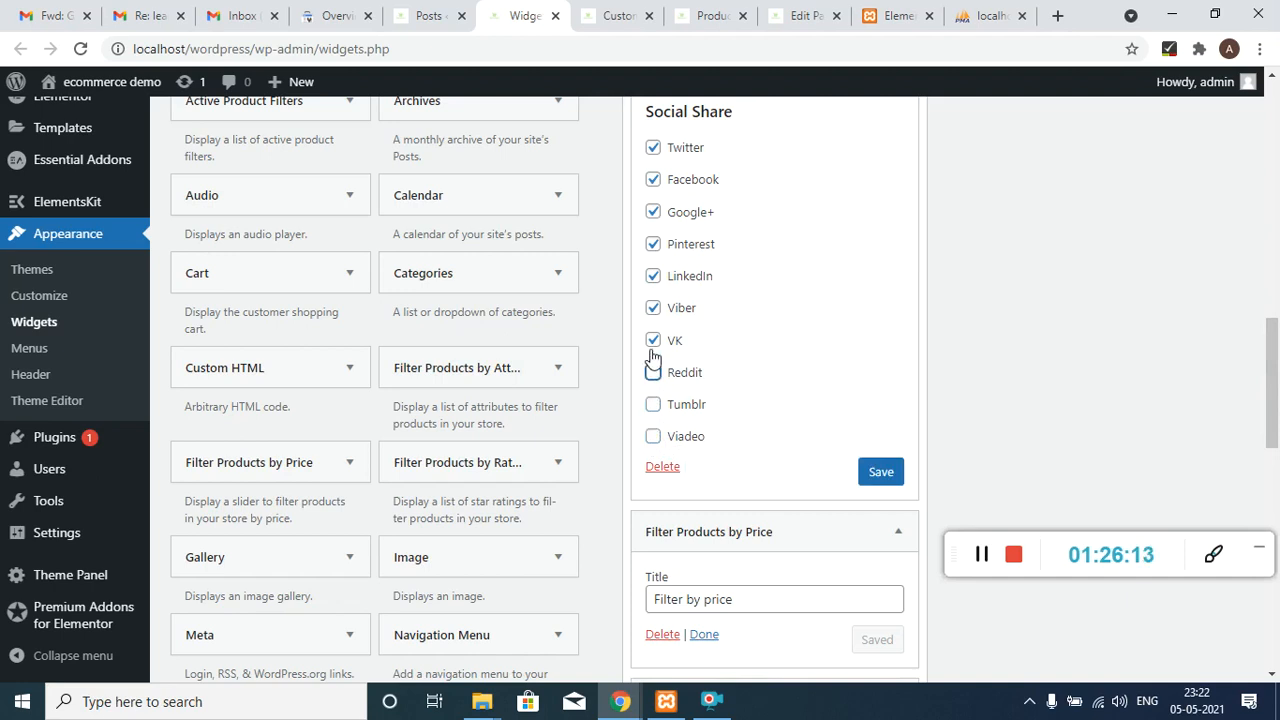
left_click(653, 340)
left_click(651, 310)
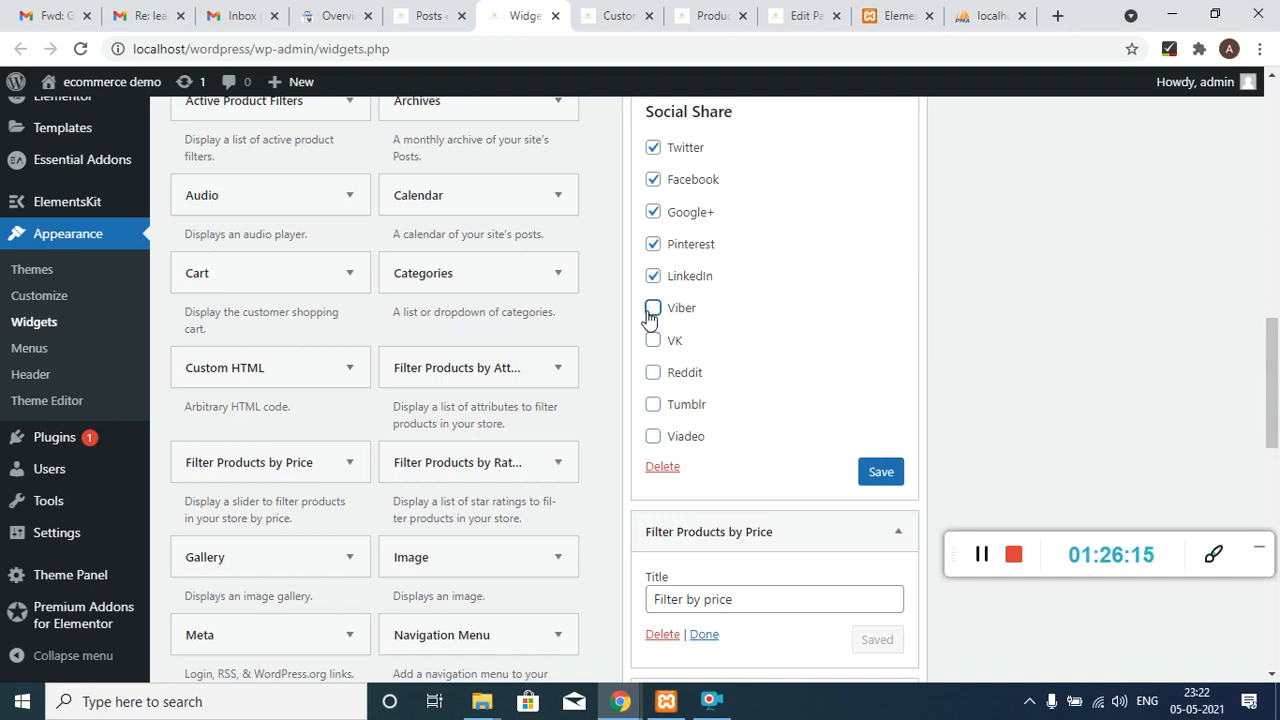
left_click(653, 244)
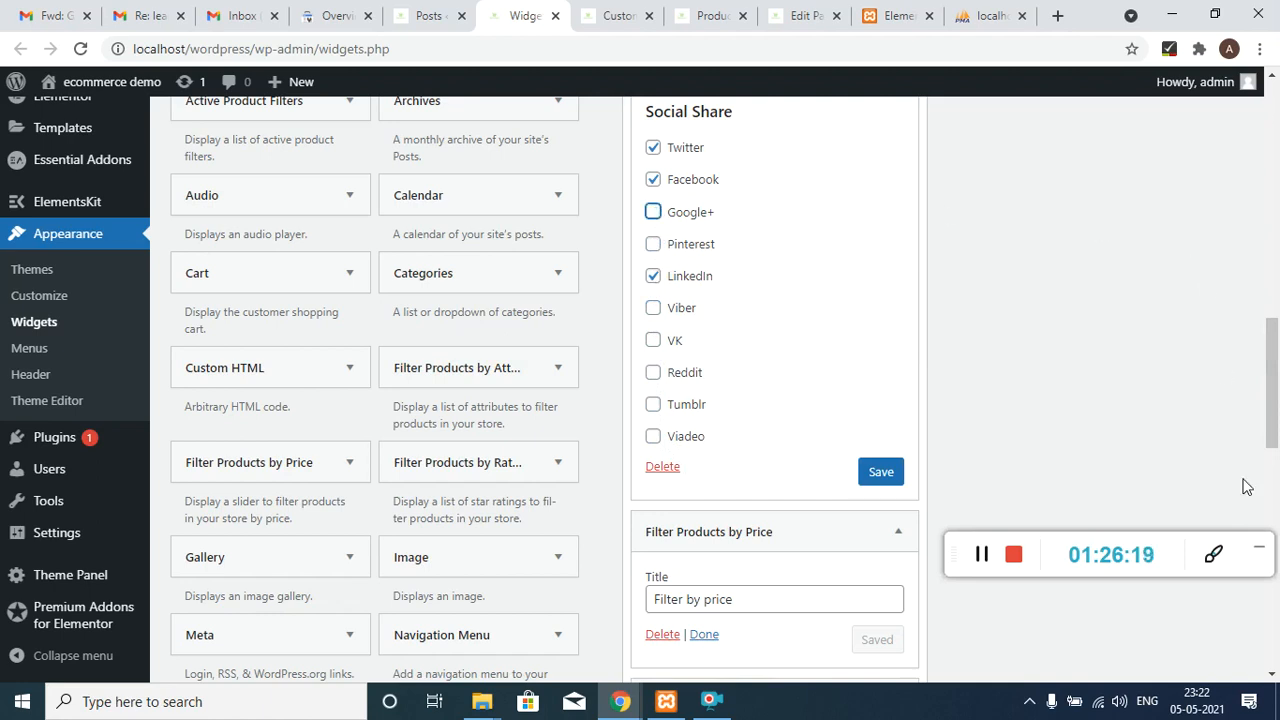
left_click(890, 476)
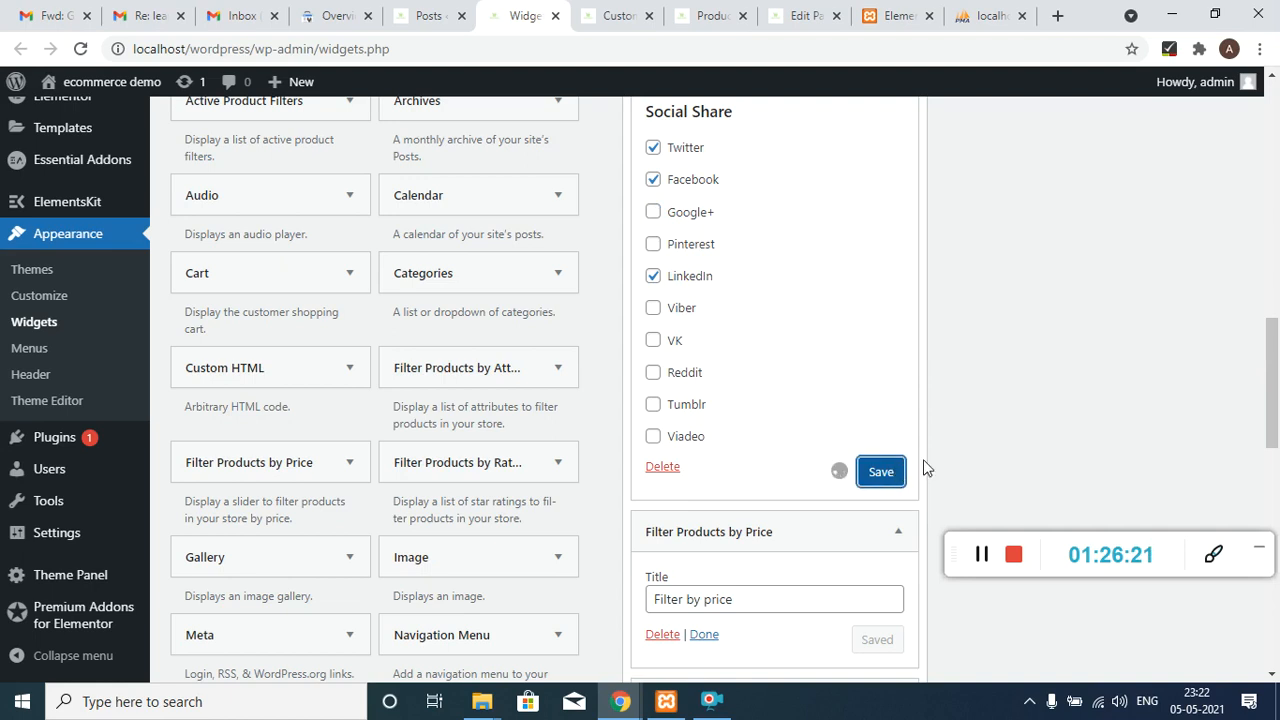
- Reload the live Shop page and check its sidebar's share buttons and filters against the Default Sidebar's widgets
left_click(709, 14)
left_click(716, 48)
key("Return")
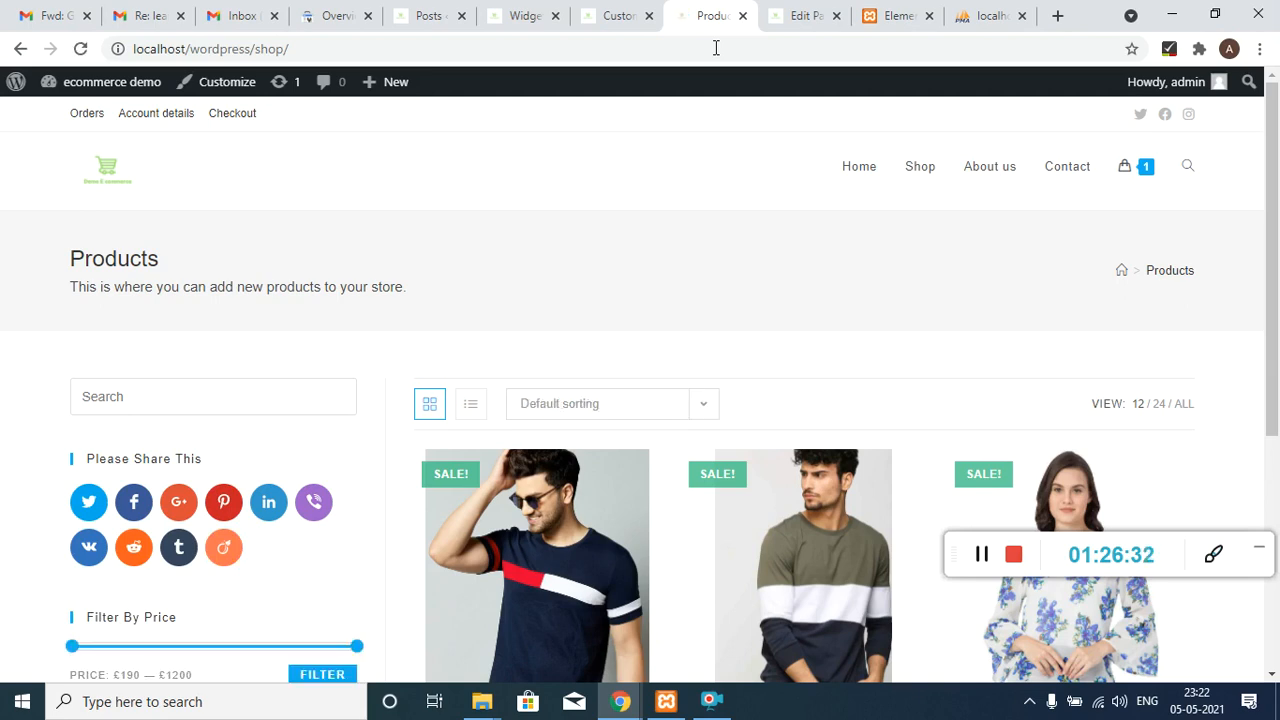
left_click(716, 48)
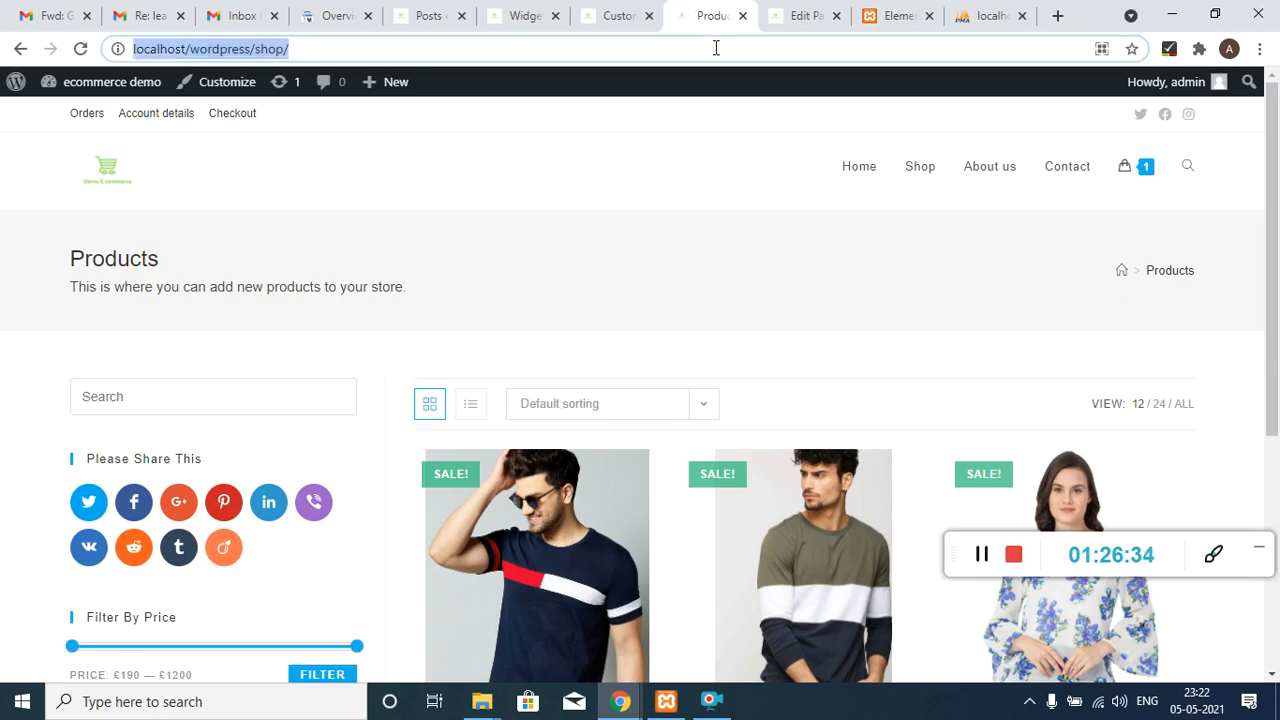
key("Return")
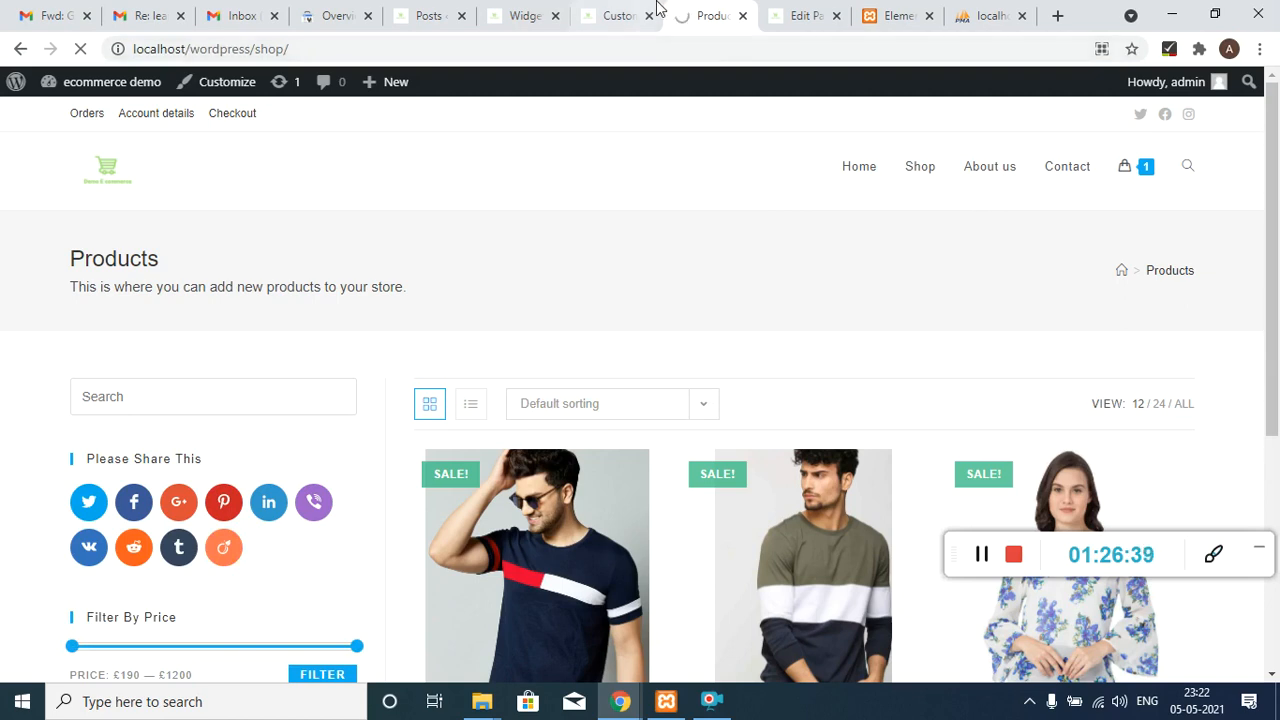
left_click(525, 12)
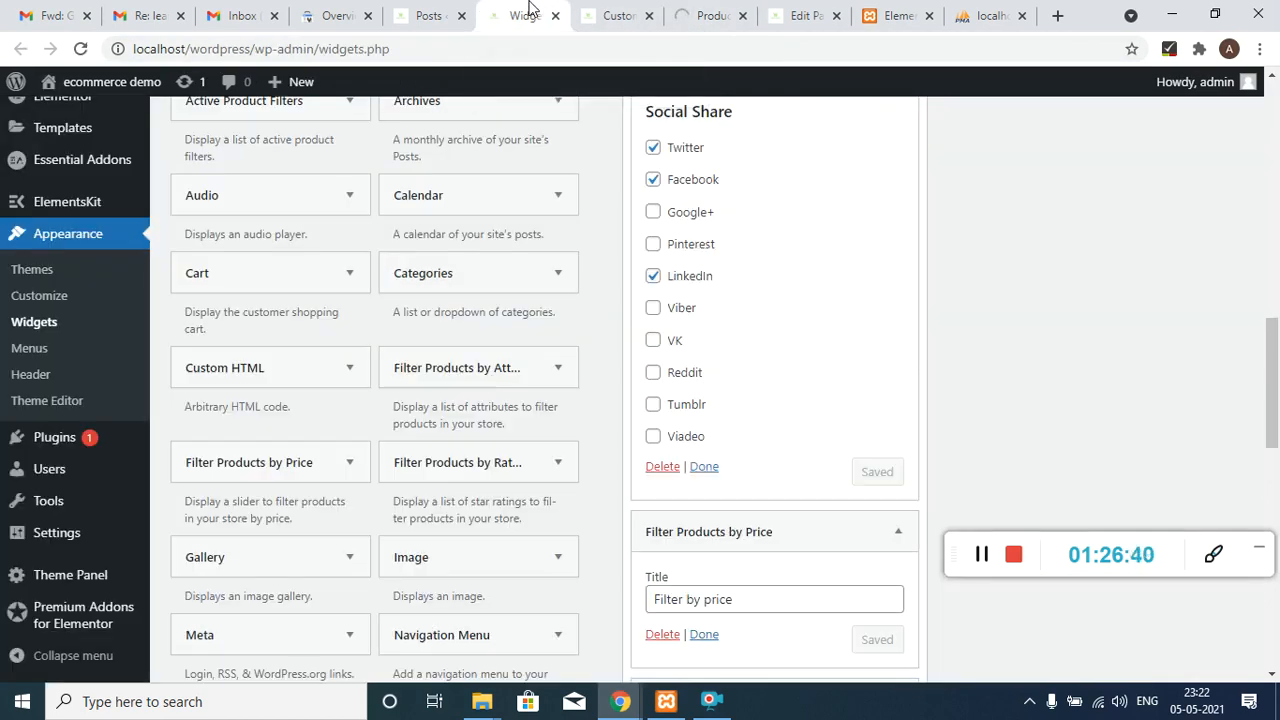
left_click_drag(1276, 358, 1276, 432)
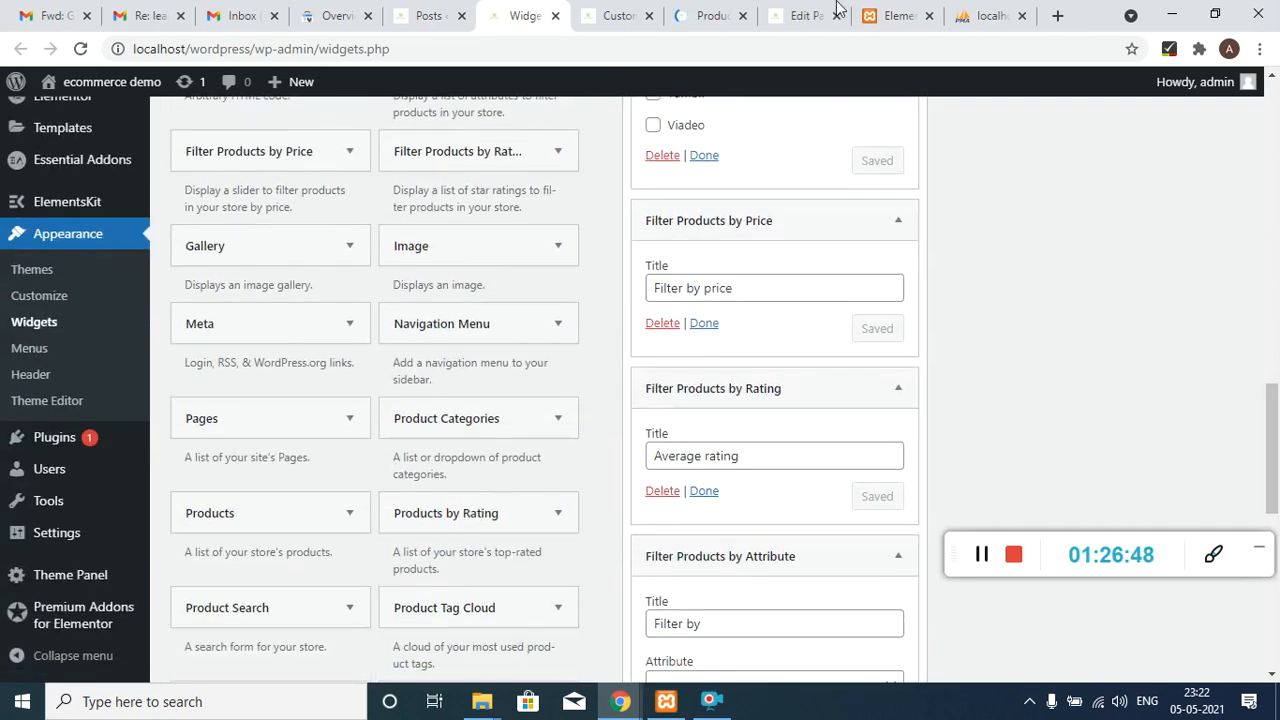
left_click(710, 15)
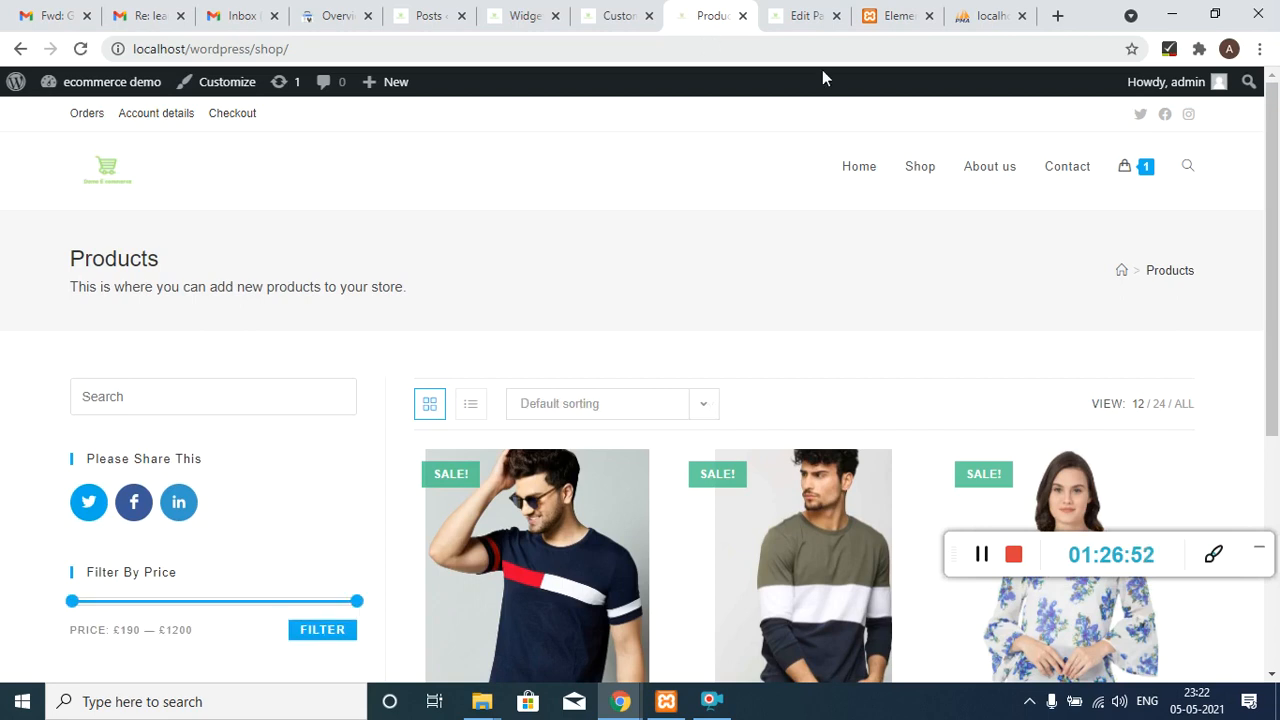
left_click_drag(1270, 362, 1279, 455)
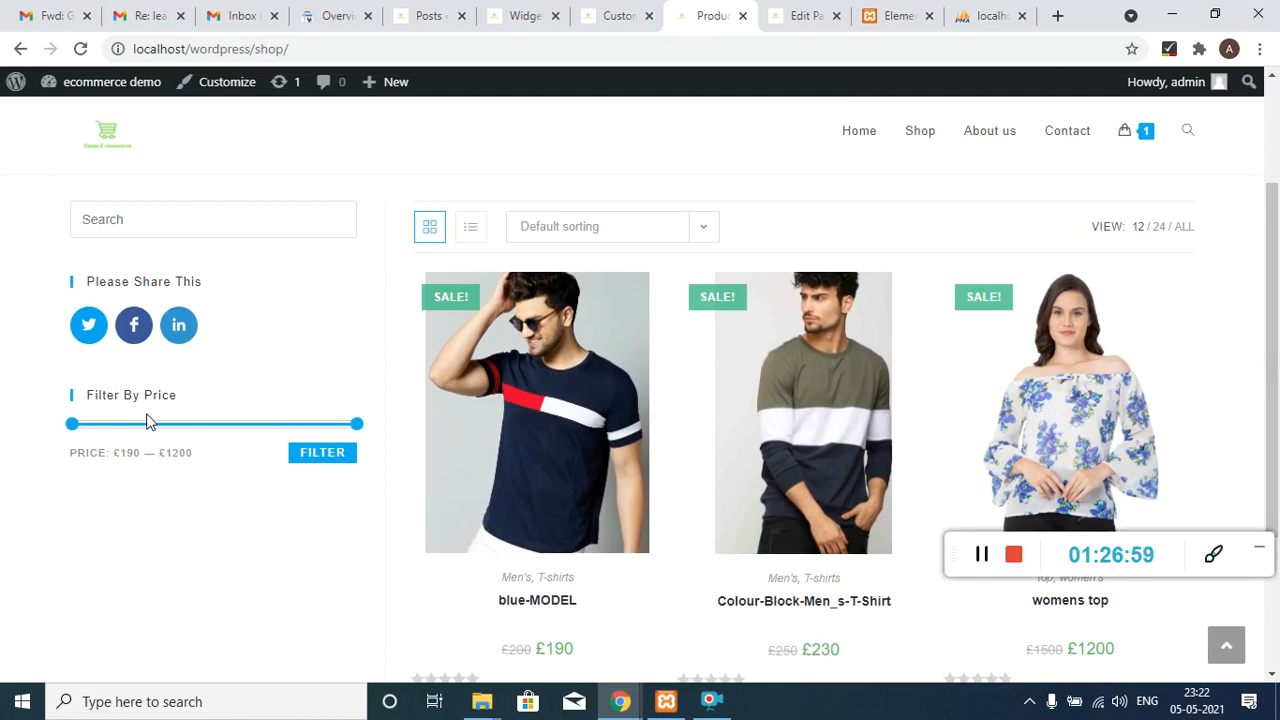
- Test the Shop page's price filter with a range of £190 to £210 and view the filtered products
left_click_drag(358, 424, 79, 410)
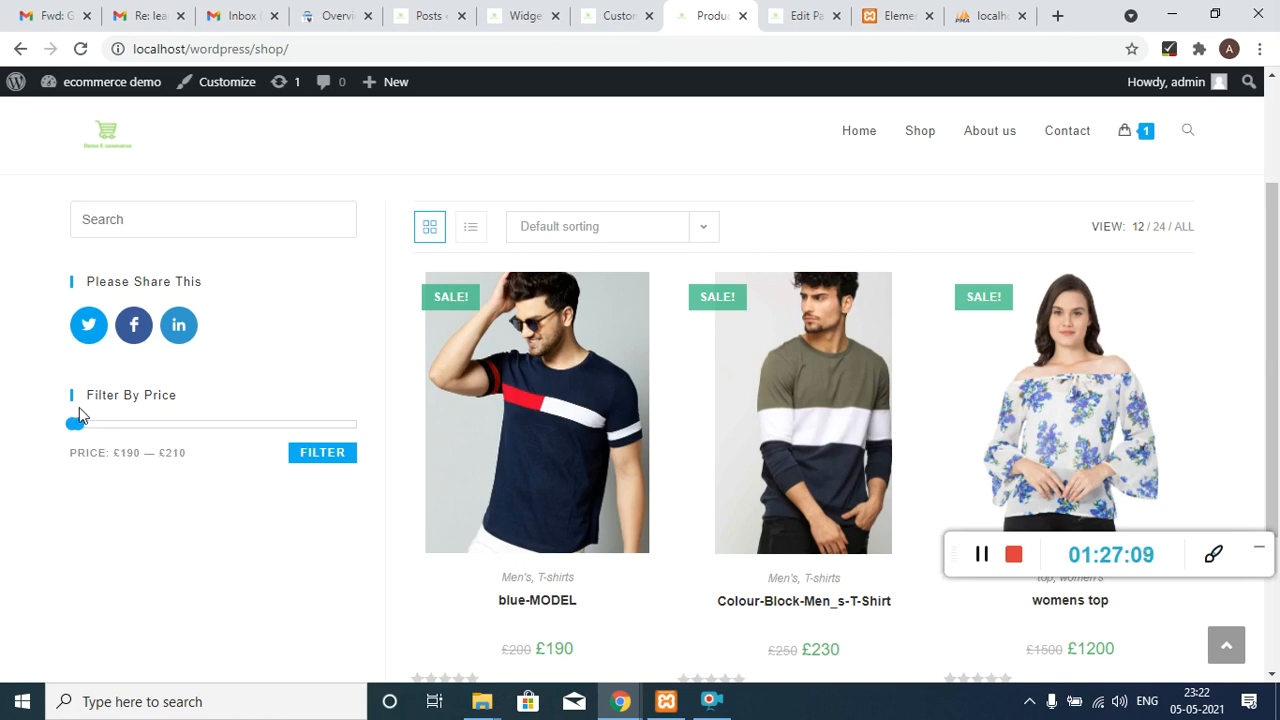
left_click(300, 453)
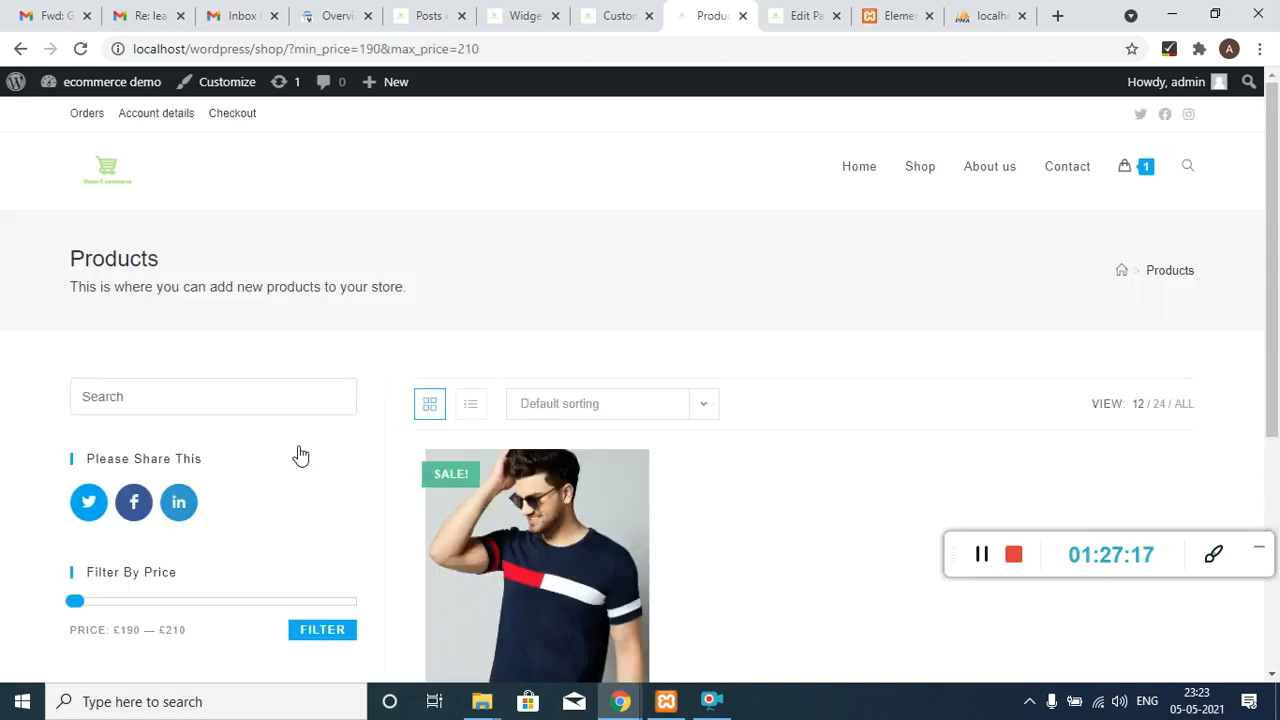
left_click_drag(1268, 285, 1251, 426)
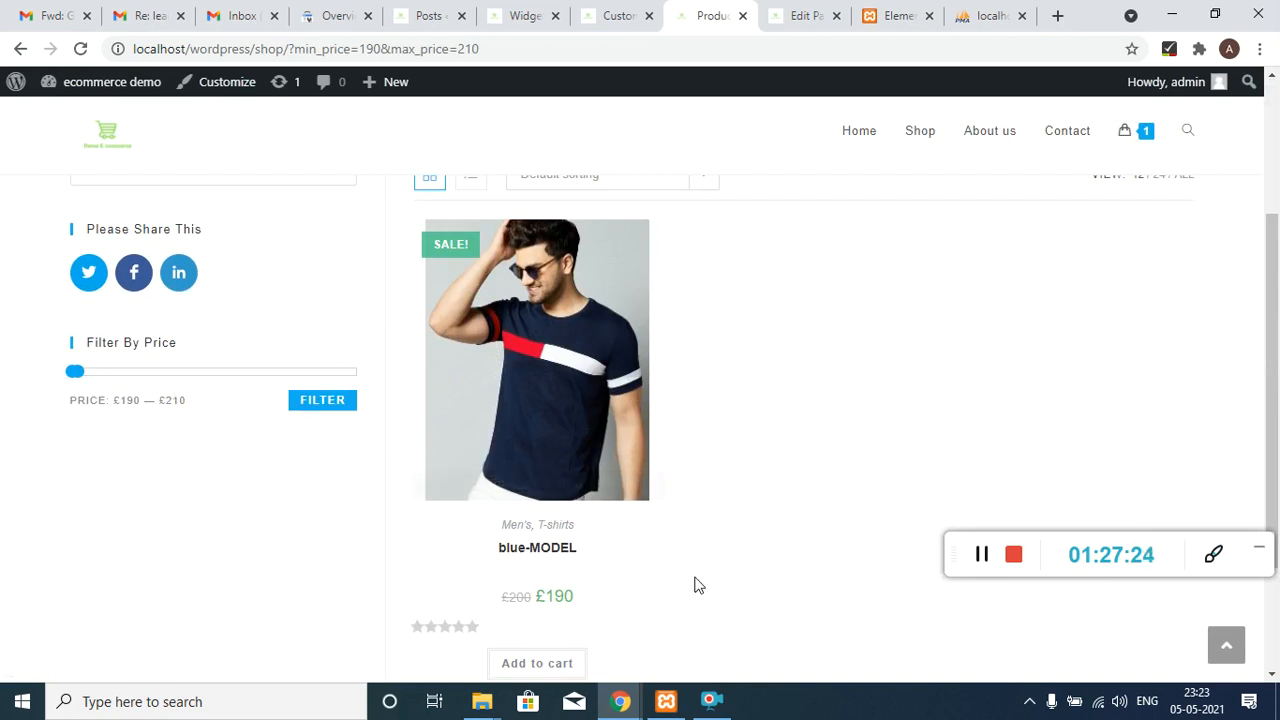
- Widen the Shop page's price filter to £190 to £380 and view the filtered products
left_click_drag(80, 382, 125, 380)
left_click(334, 404)
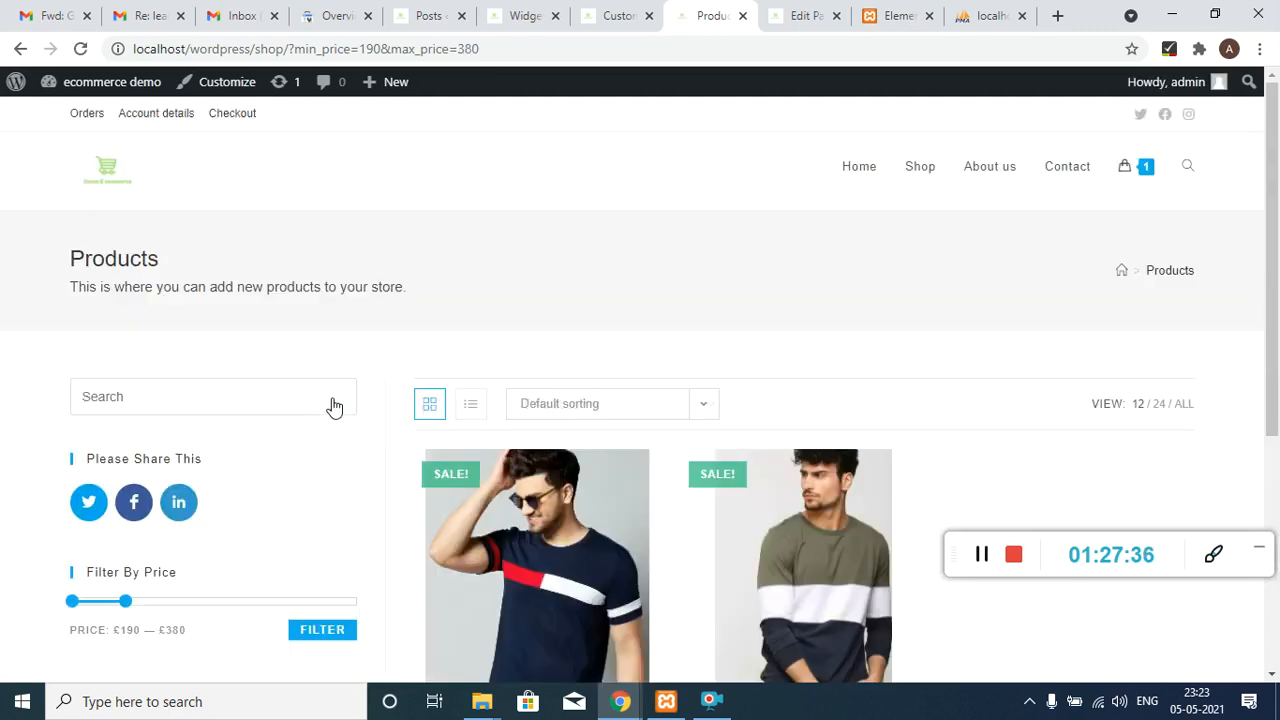
left_click_drag(1276, 260, 1277, 340)
left_click_drag(1276, 437, 1278, 493)
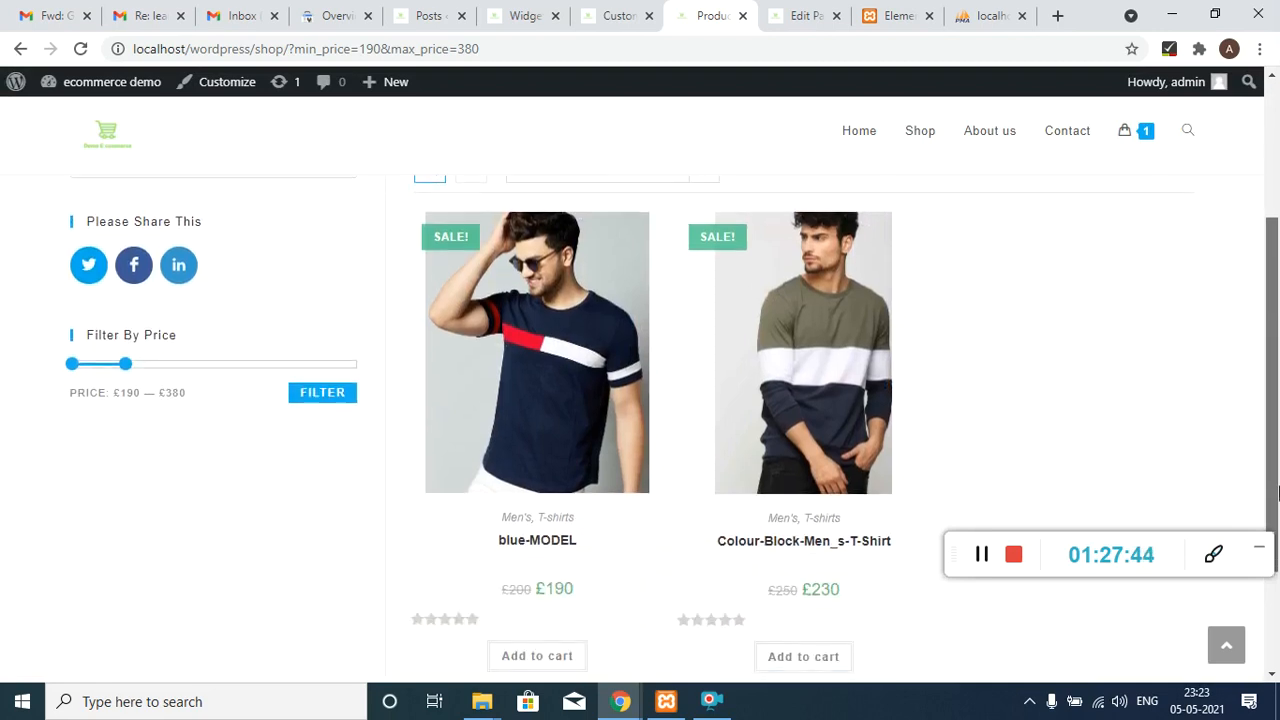
- Return to the Widgets page and collapse the Filter Products by Price and Filter Products by Rating widgets
left_click(617, 10)
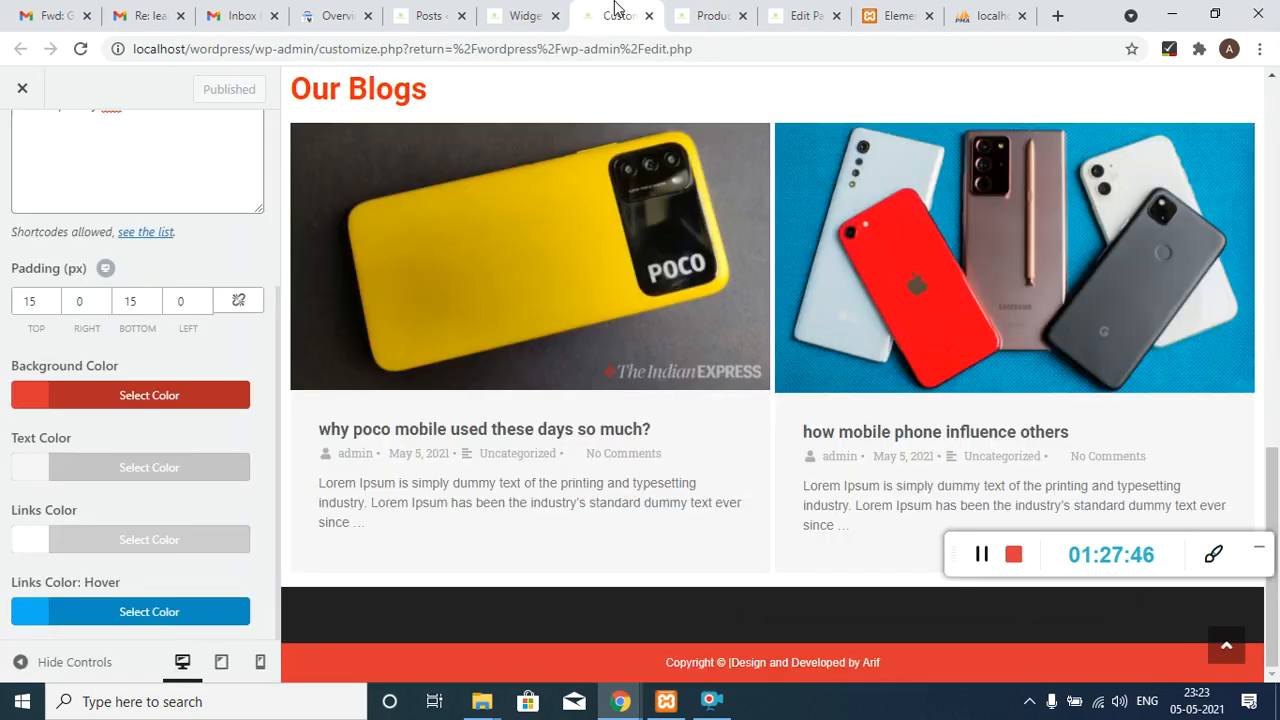
left_click(532, 13)
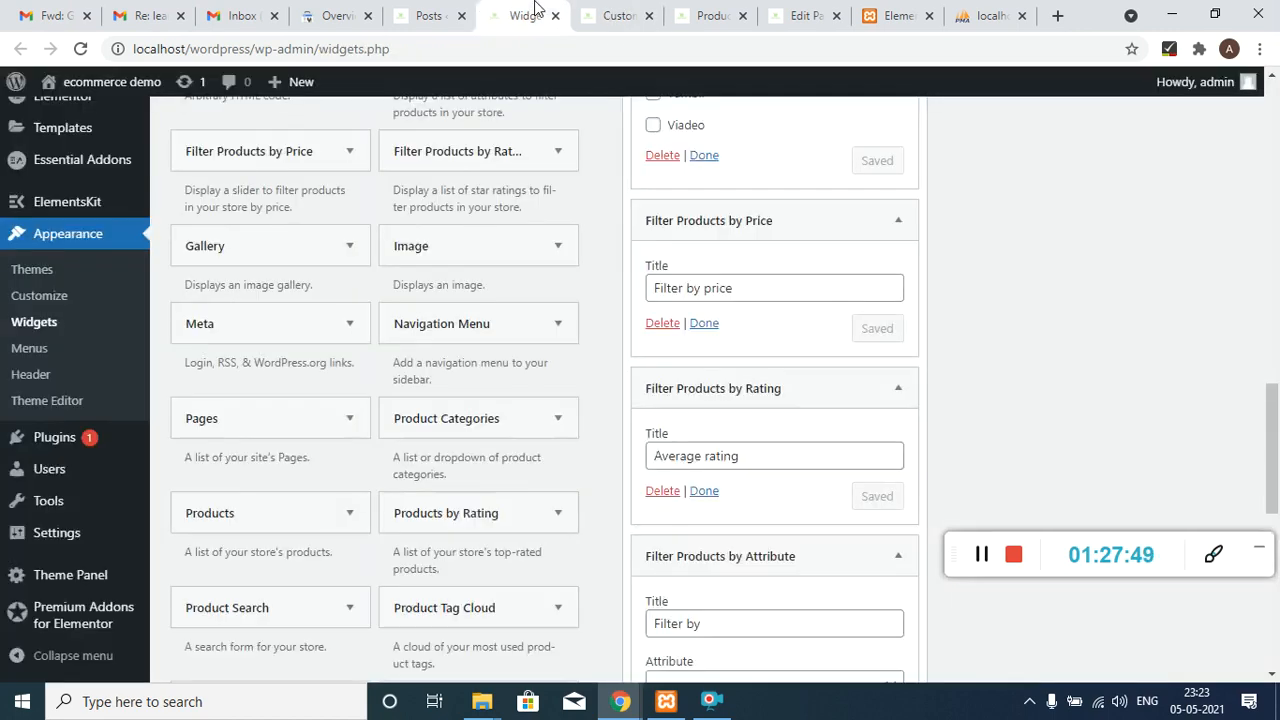
left_click(852, 216)
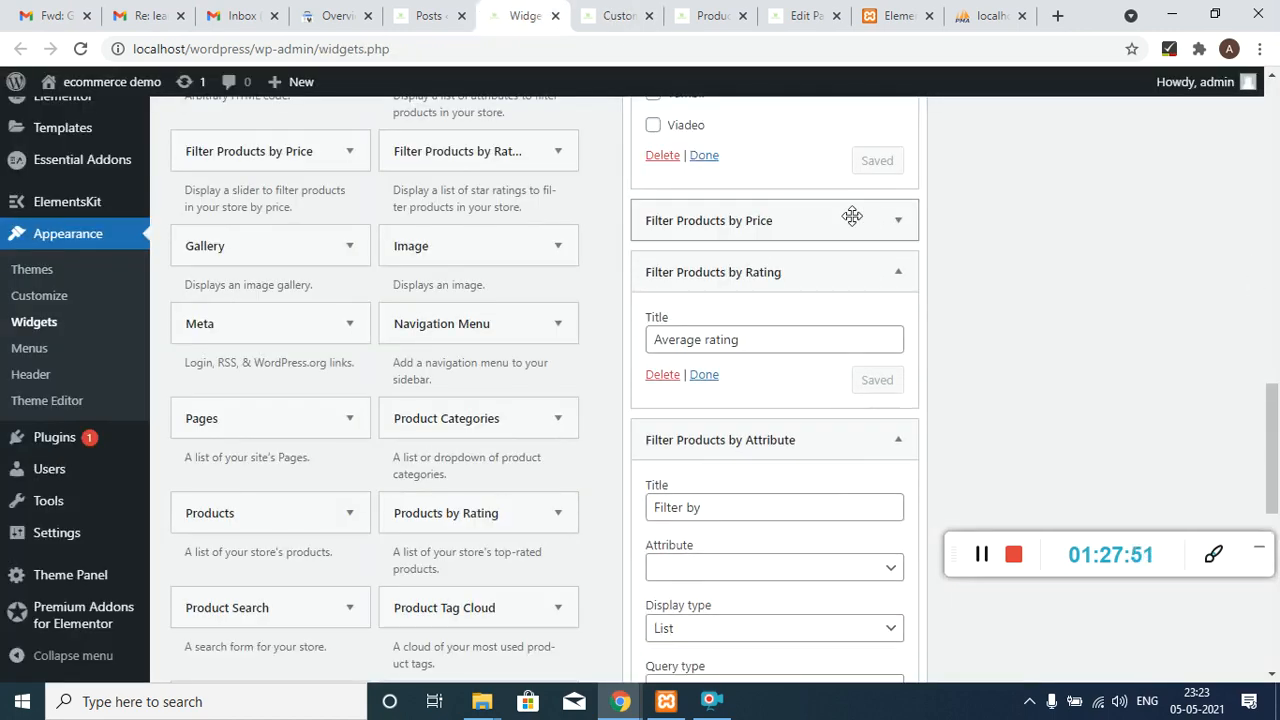
left_click(874, 267)
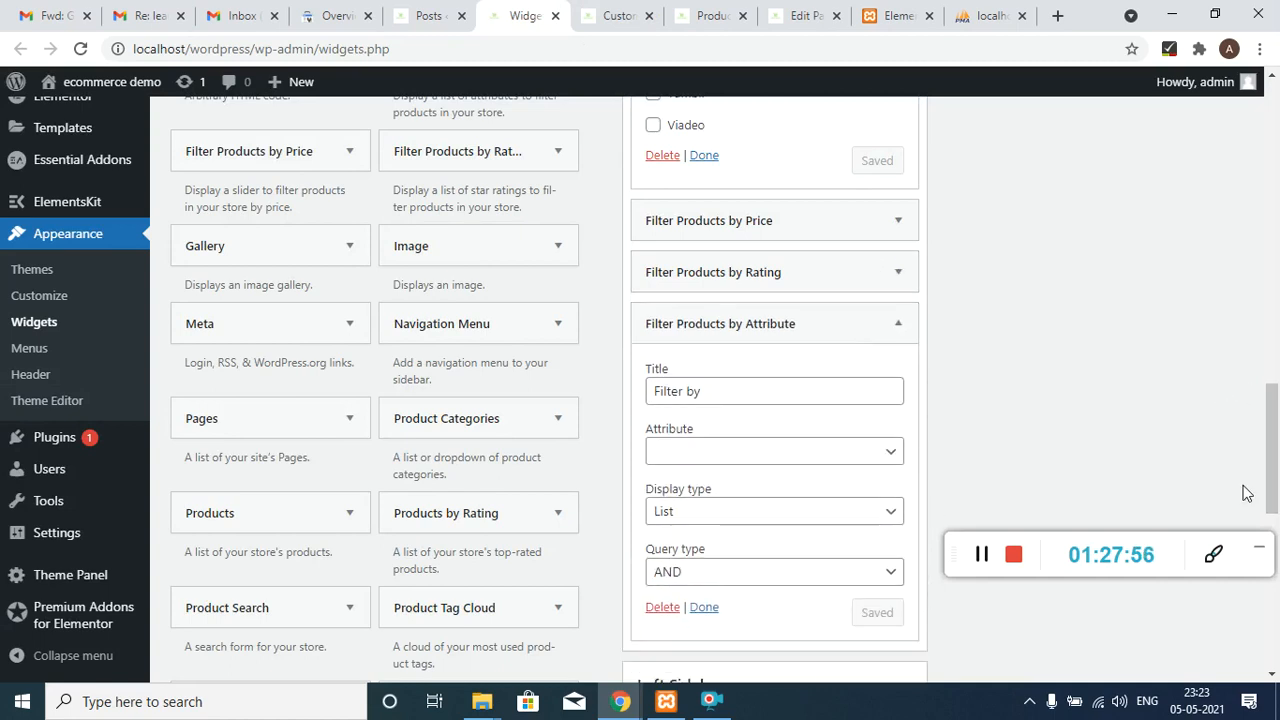
- Review the Filter Products by Attribute widget's attribute, display type and query type options, and delete the widget from the Default Sidebar
left_click_drag(1273, 430, 1273, 470)
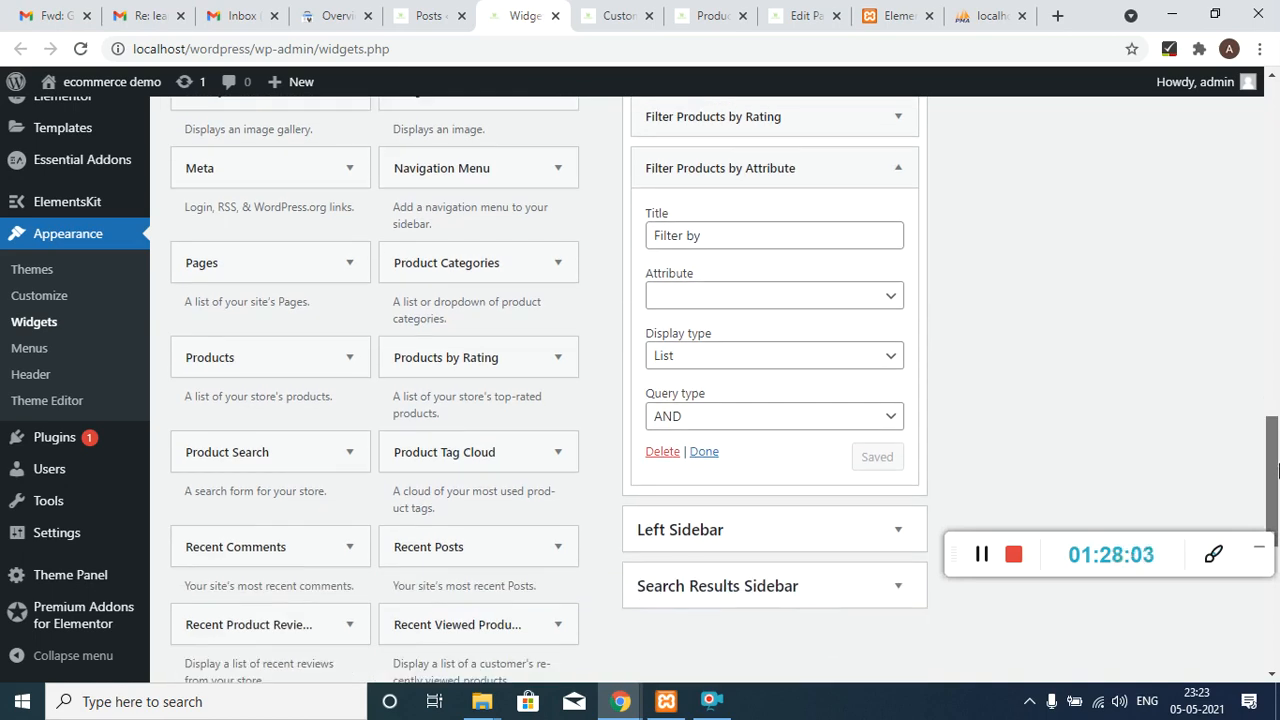
left_click(781, 366)
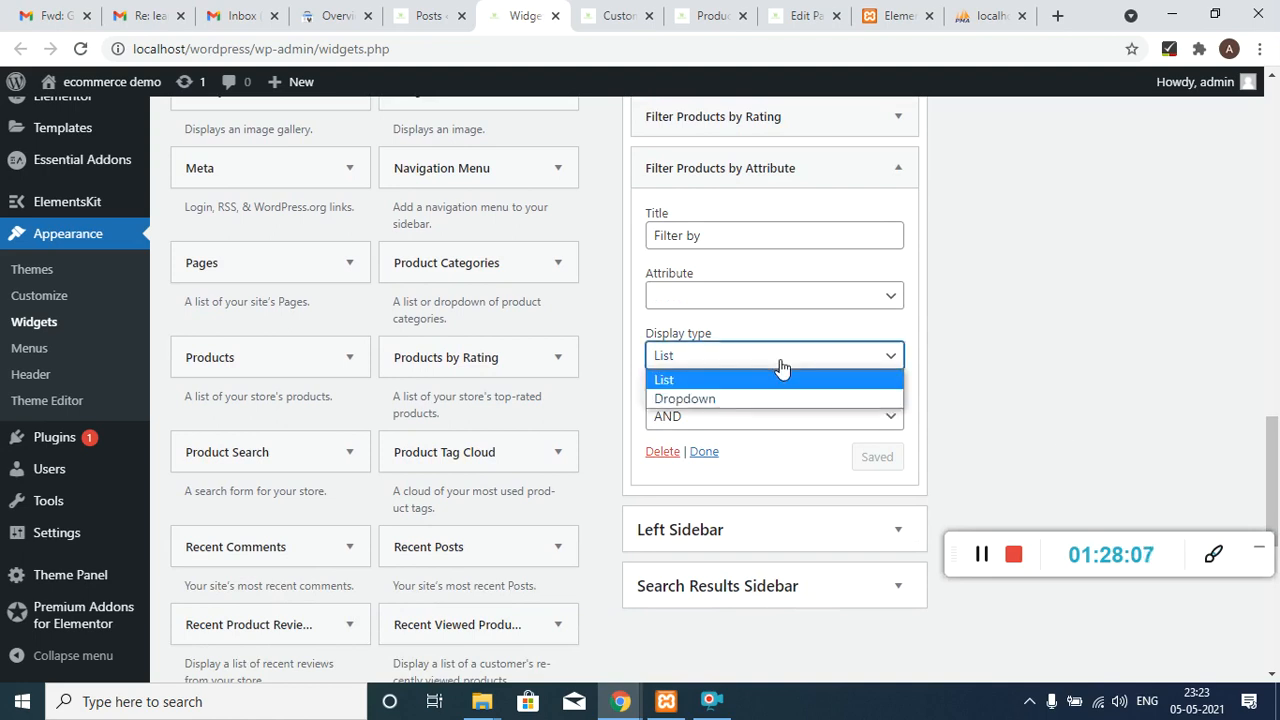
left_click(779, 365)
left_click(770, 304)
left_click(770, 305)
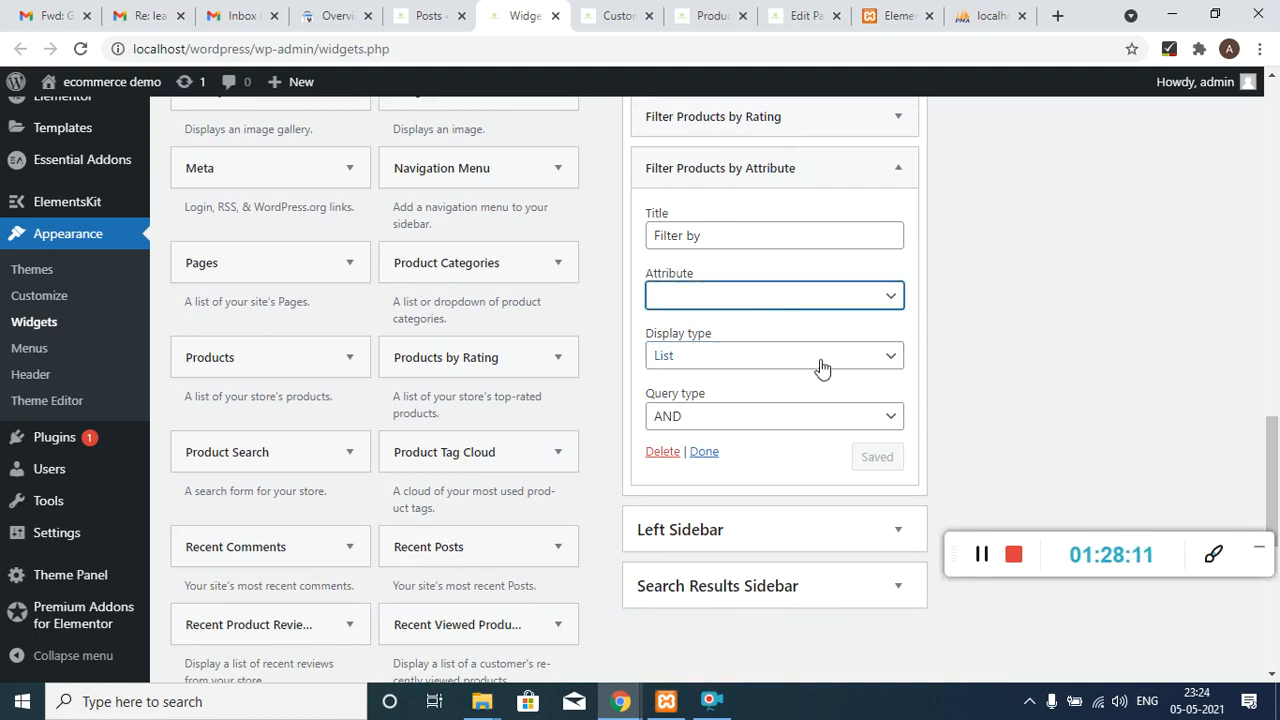
left_click(862, 428)
left_click(863, 438)
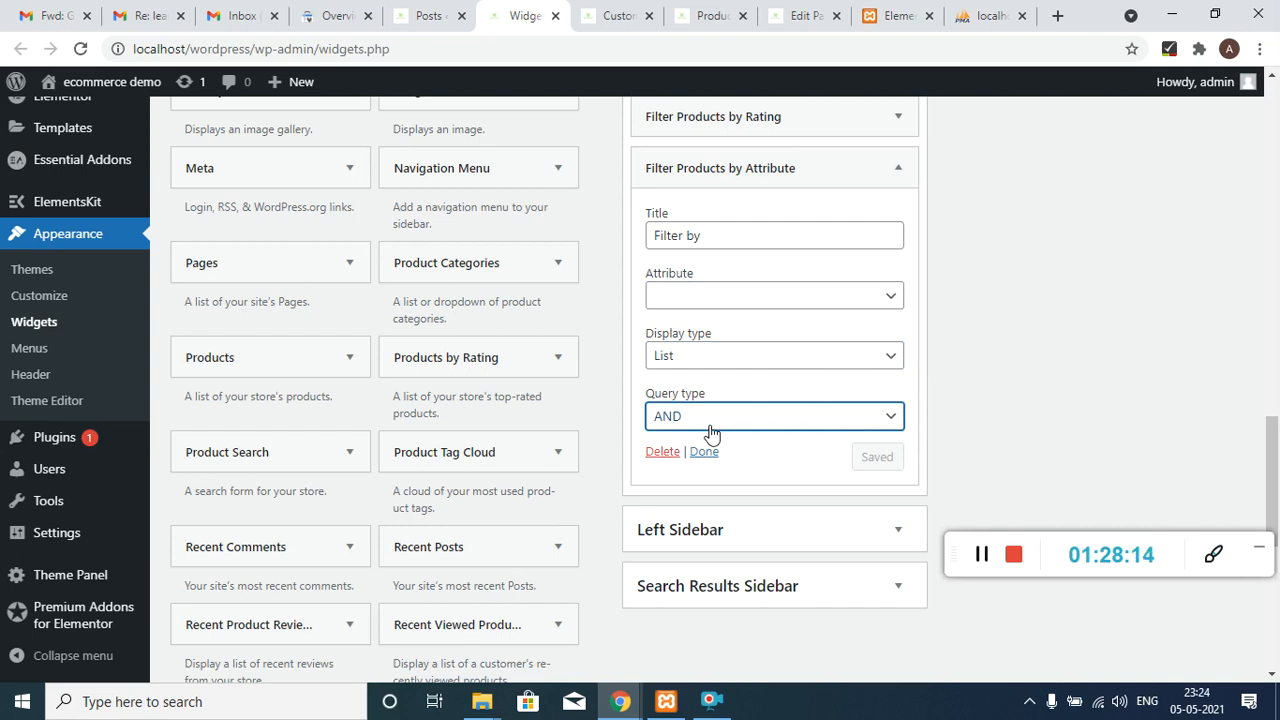
left_click(660, 455)
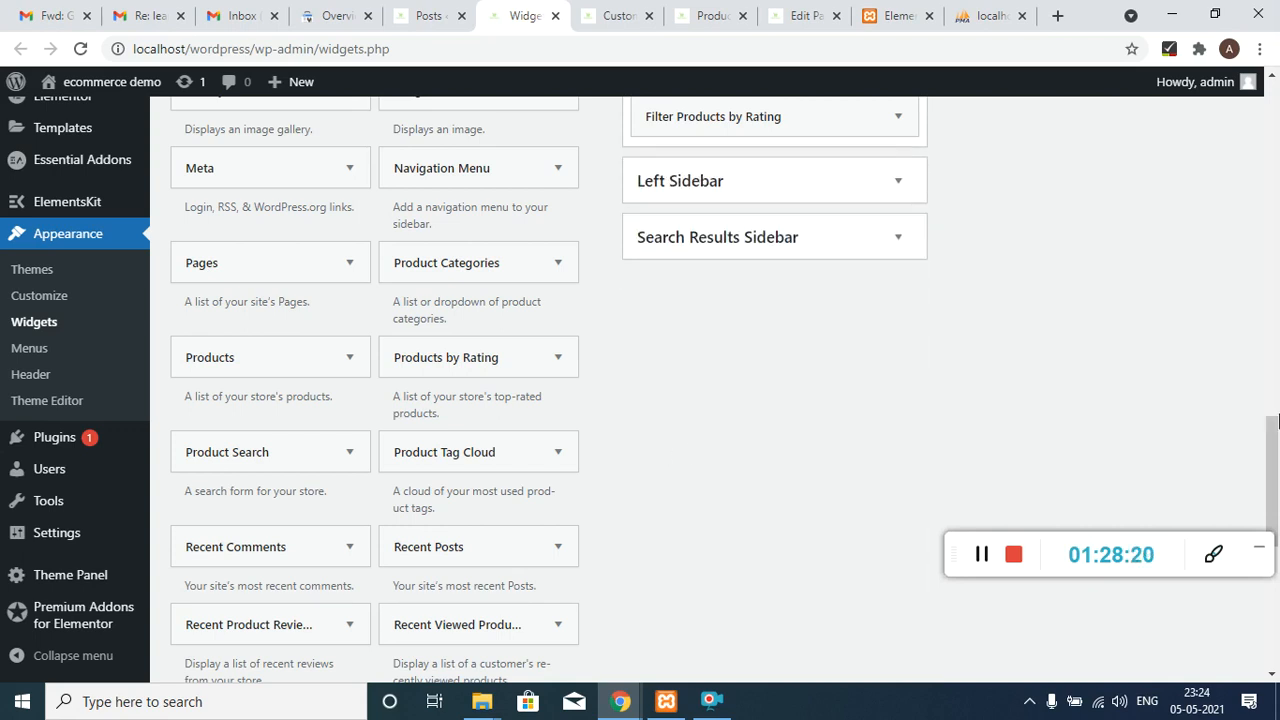
- Look over the remaining Default Sidebar widgets and reload the price-filtered Shop page
left_click_drag(1279, 440, 1274, 208)
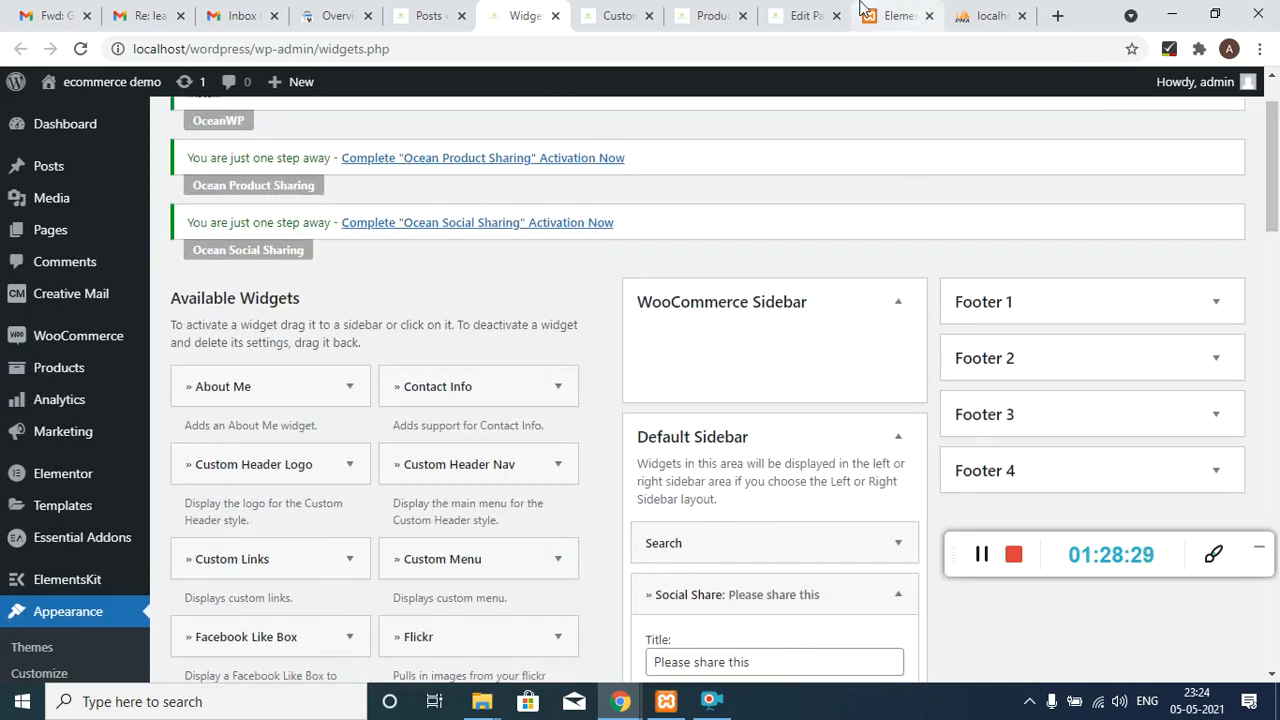
left_click(712, 16)
left_click(735, 43)
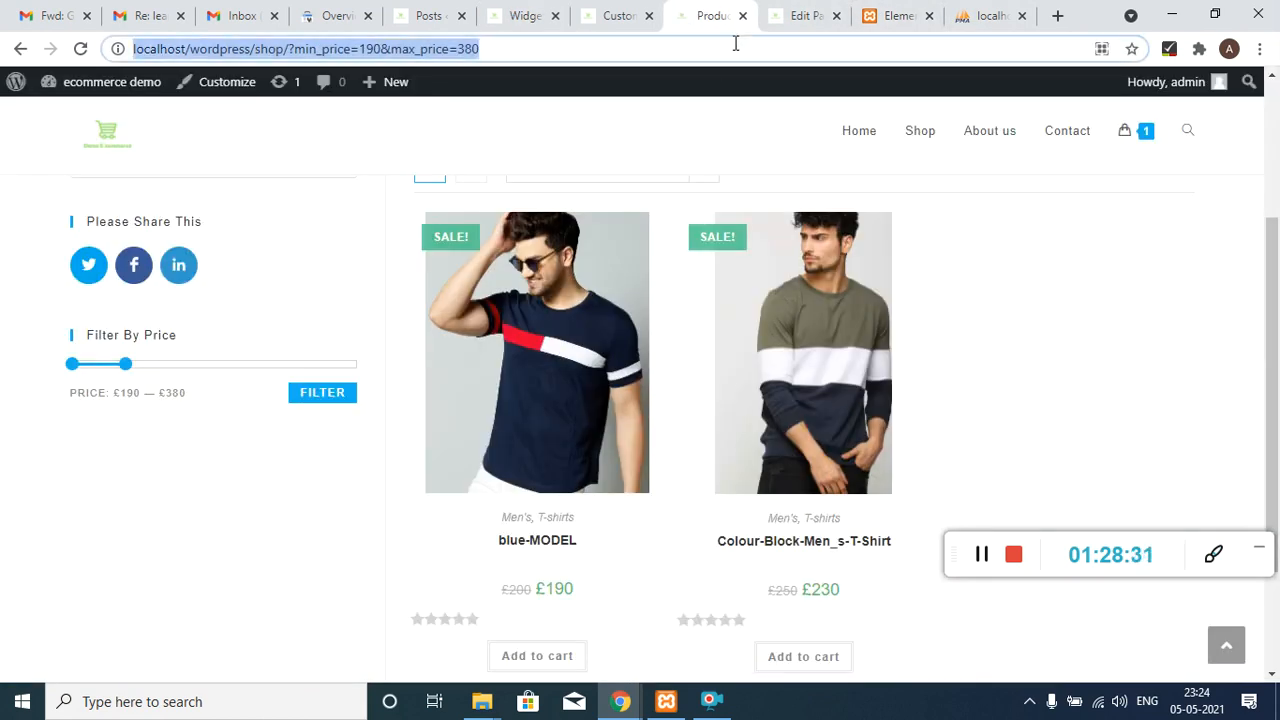
key("Return")
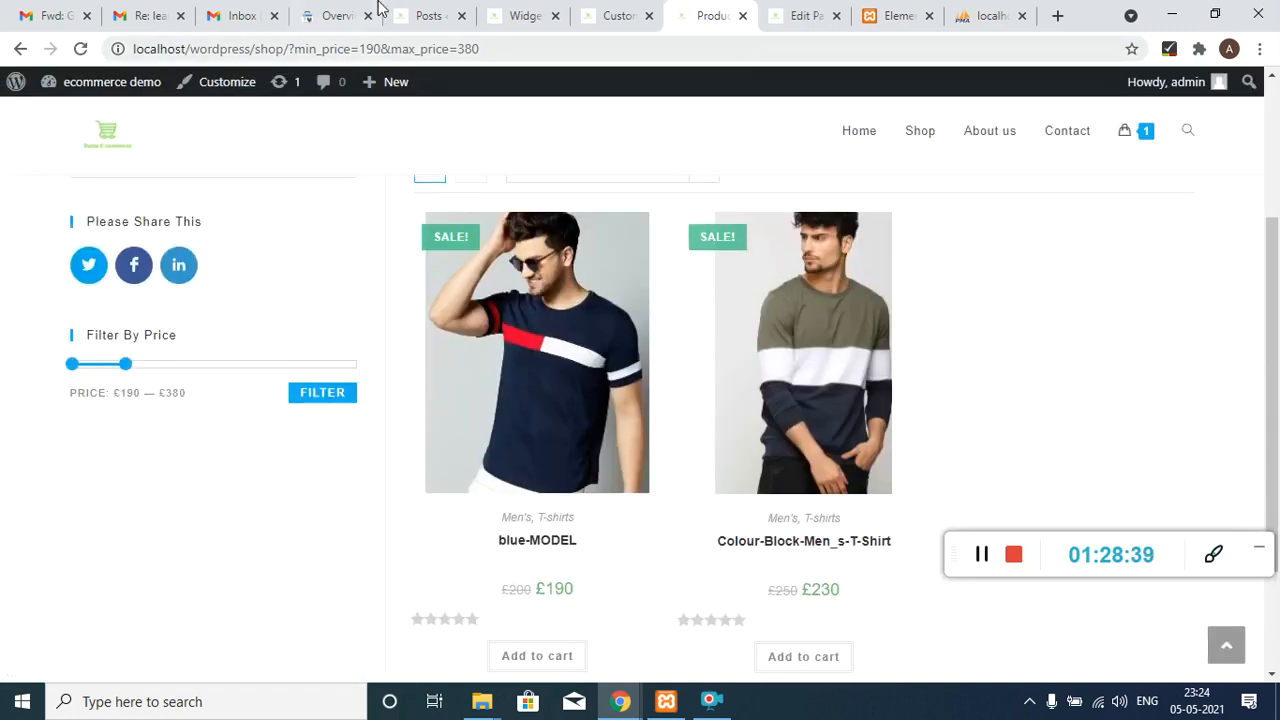
- Switch to the Posts admin page and open the site's Pages list in a new tab
left_click(405, 14)
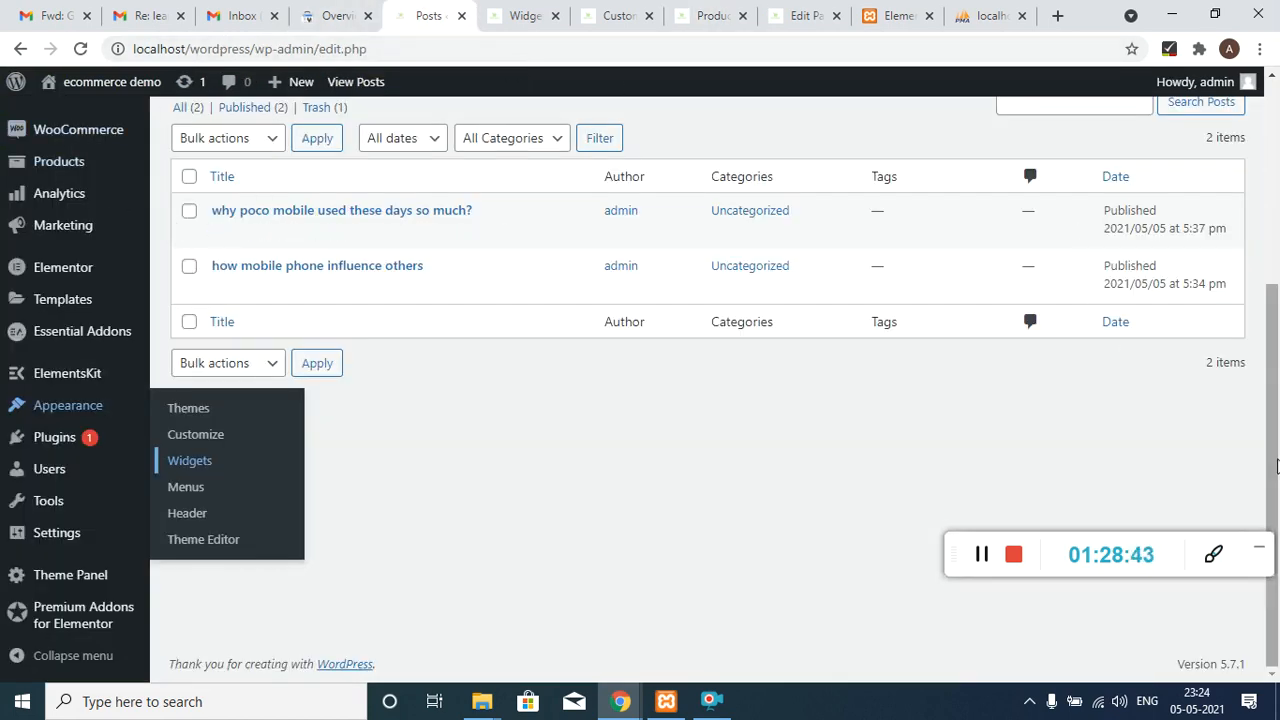
scroll(1275, 466, "up", 3)
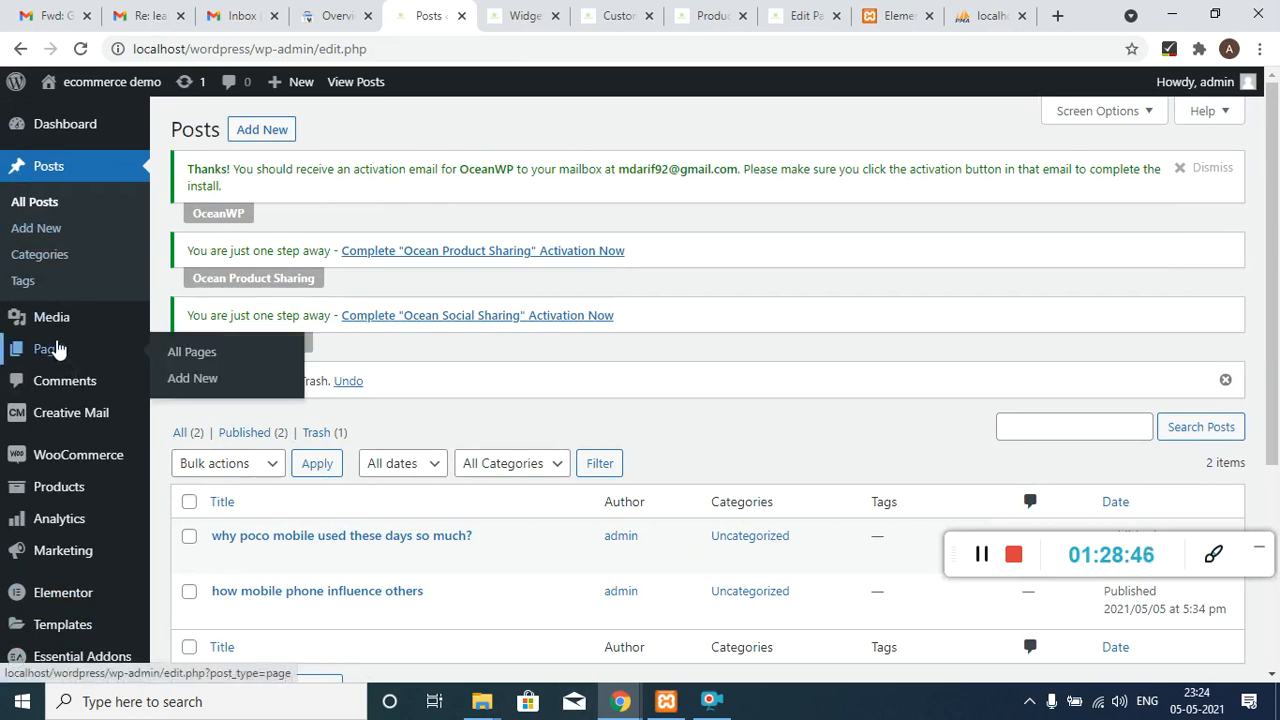
middle_click(57, 348)
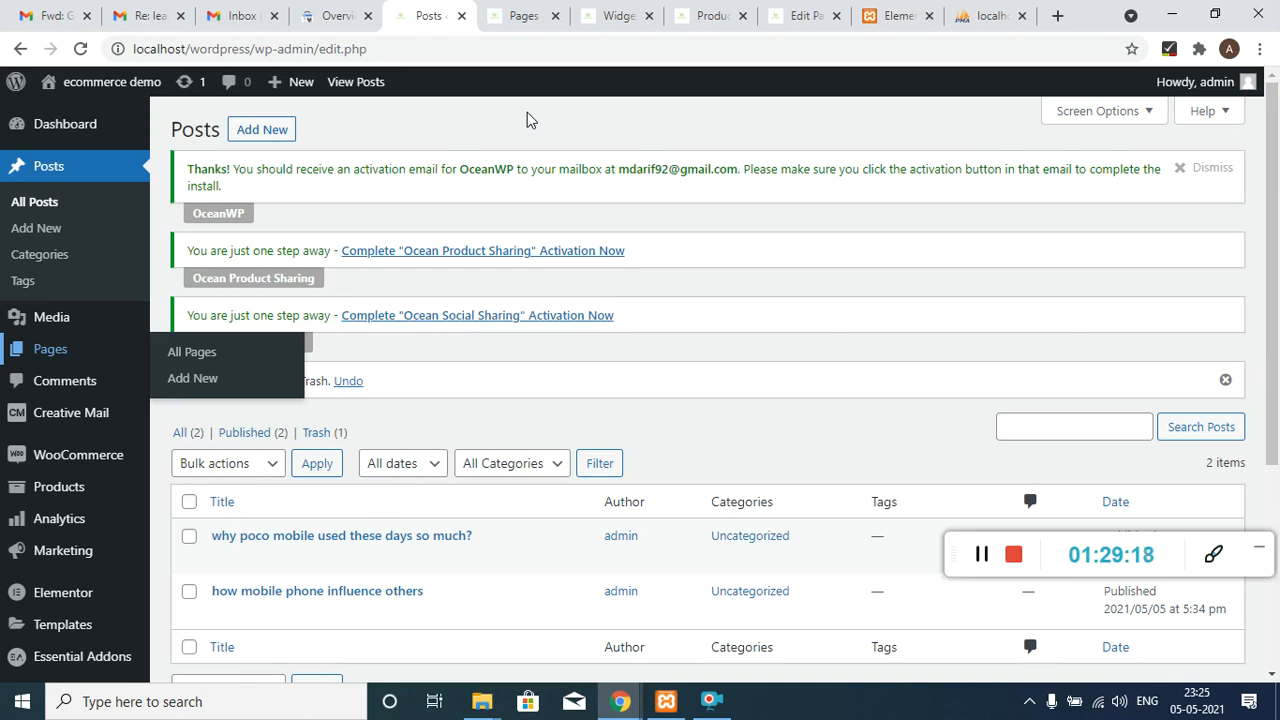
- Create a new post titled "Blog" and publish it
left_click(258, 124)
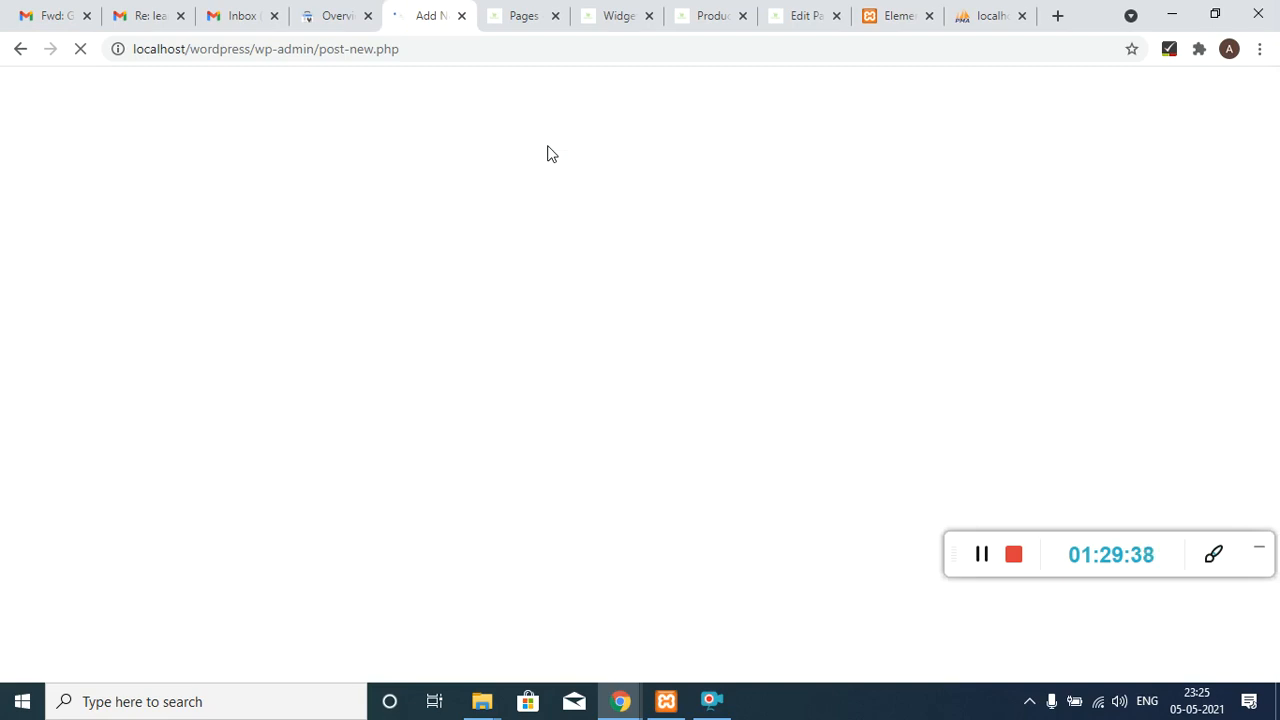
left_click(495, 12)
left_click(425, 10)
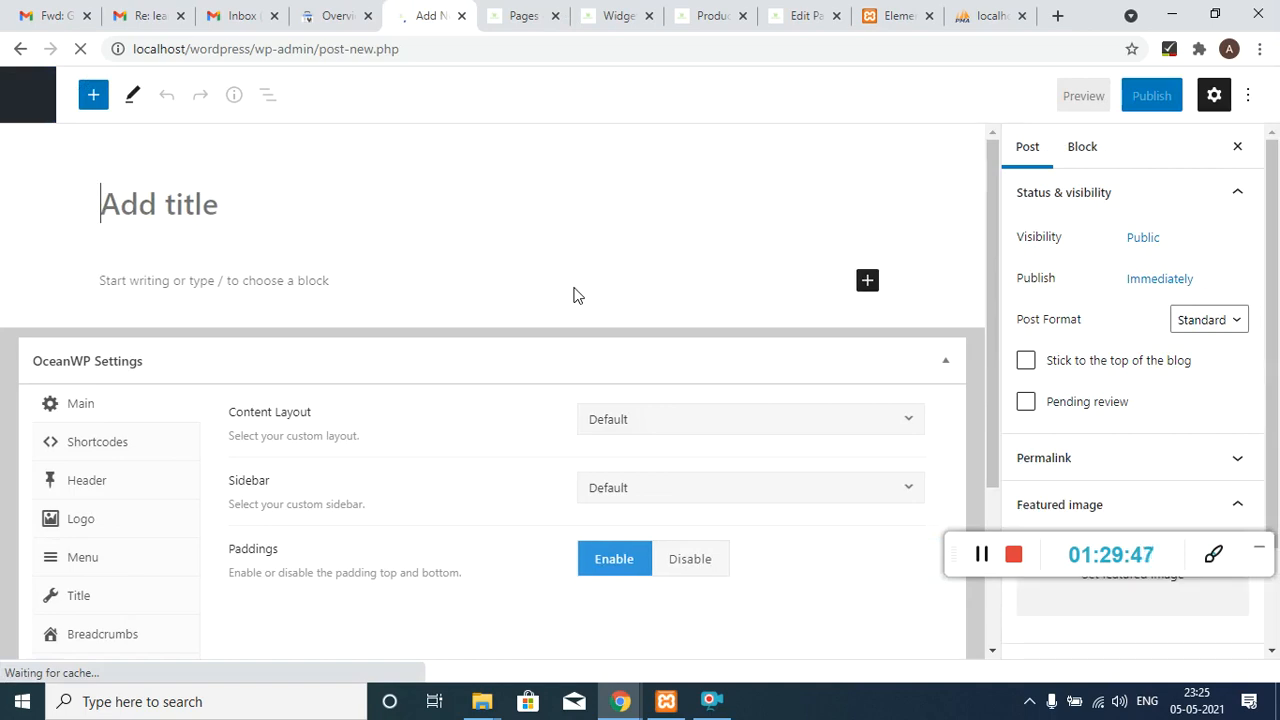
type("B")
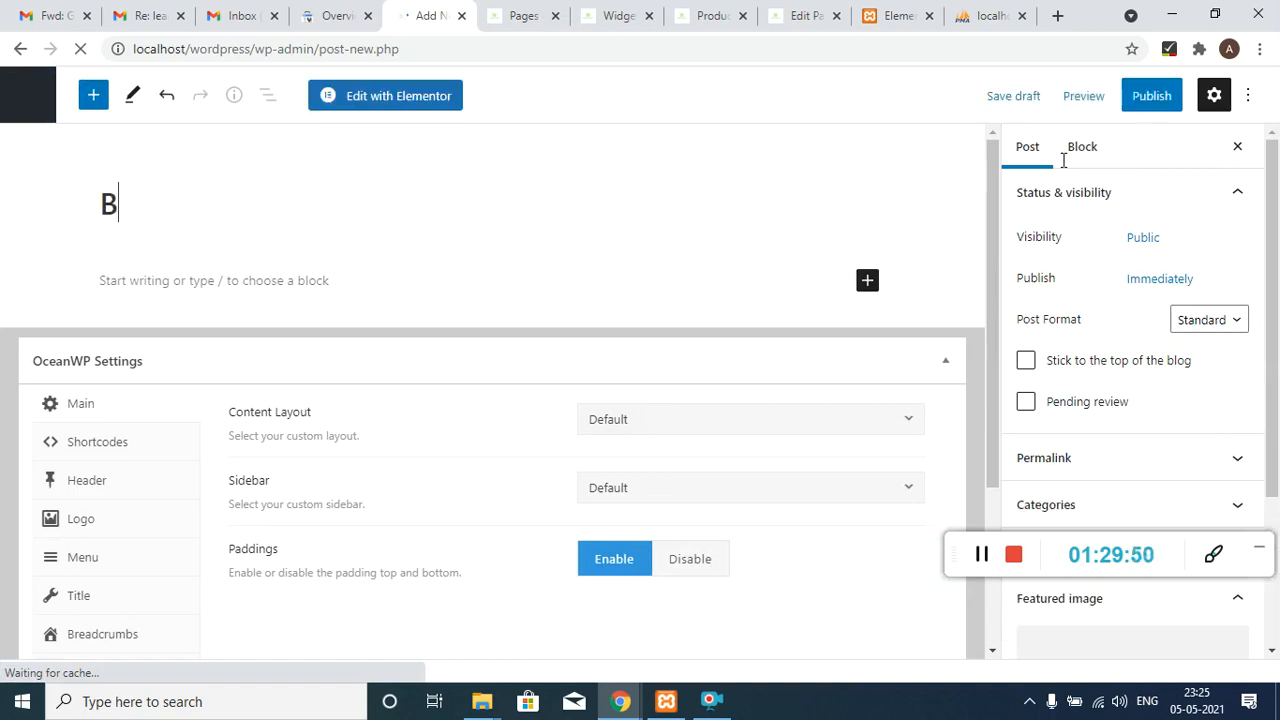
type("log")
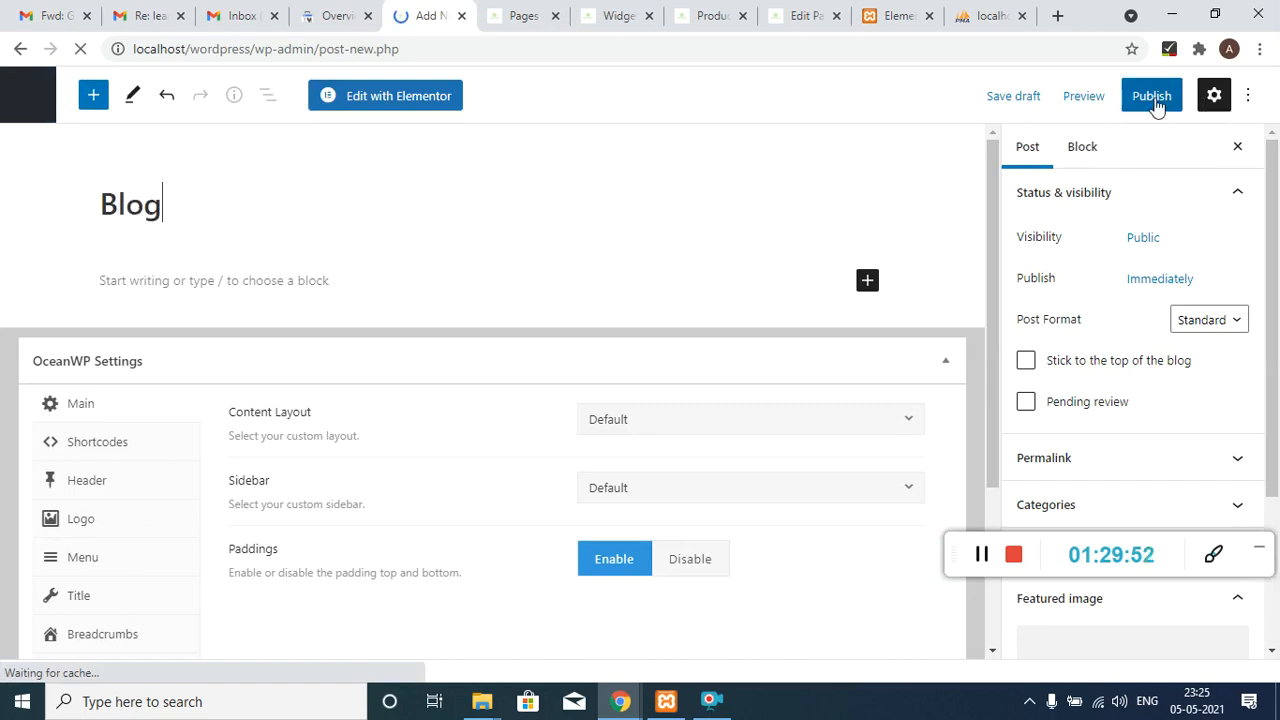
left_click(1155, 103)
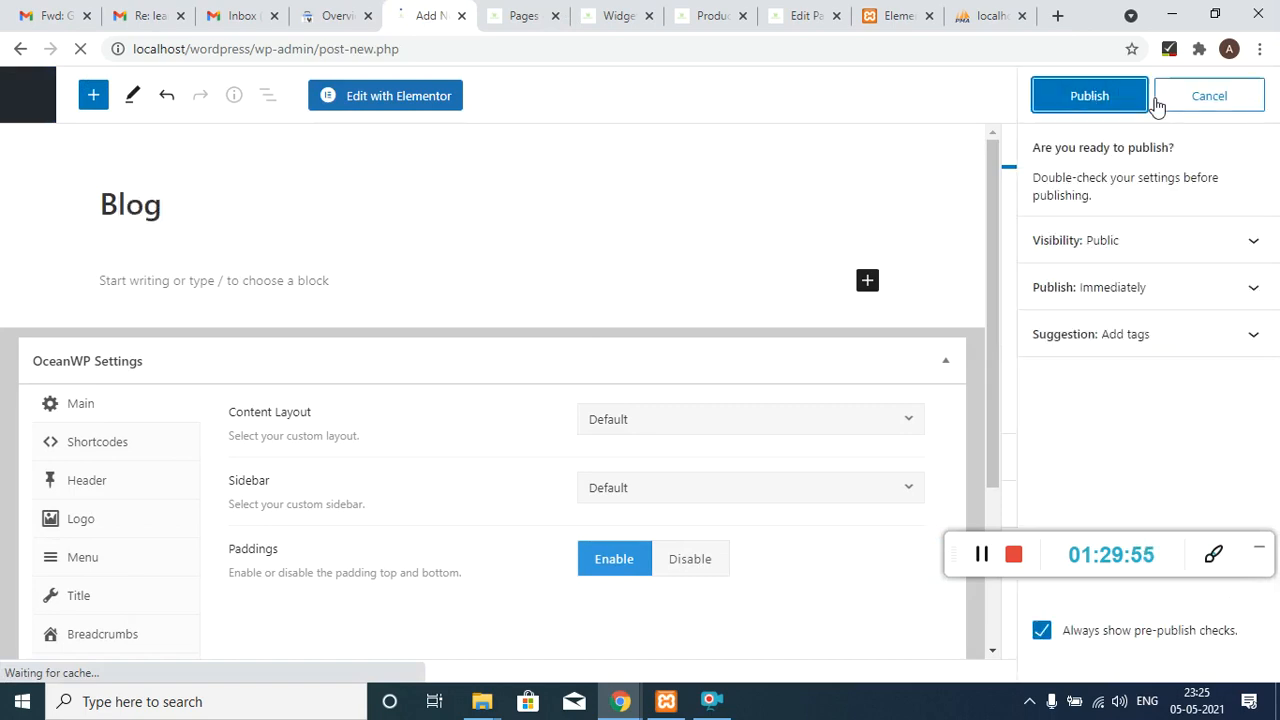
left_click(1131, 101)
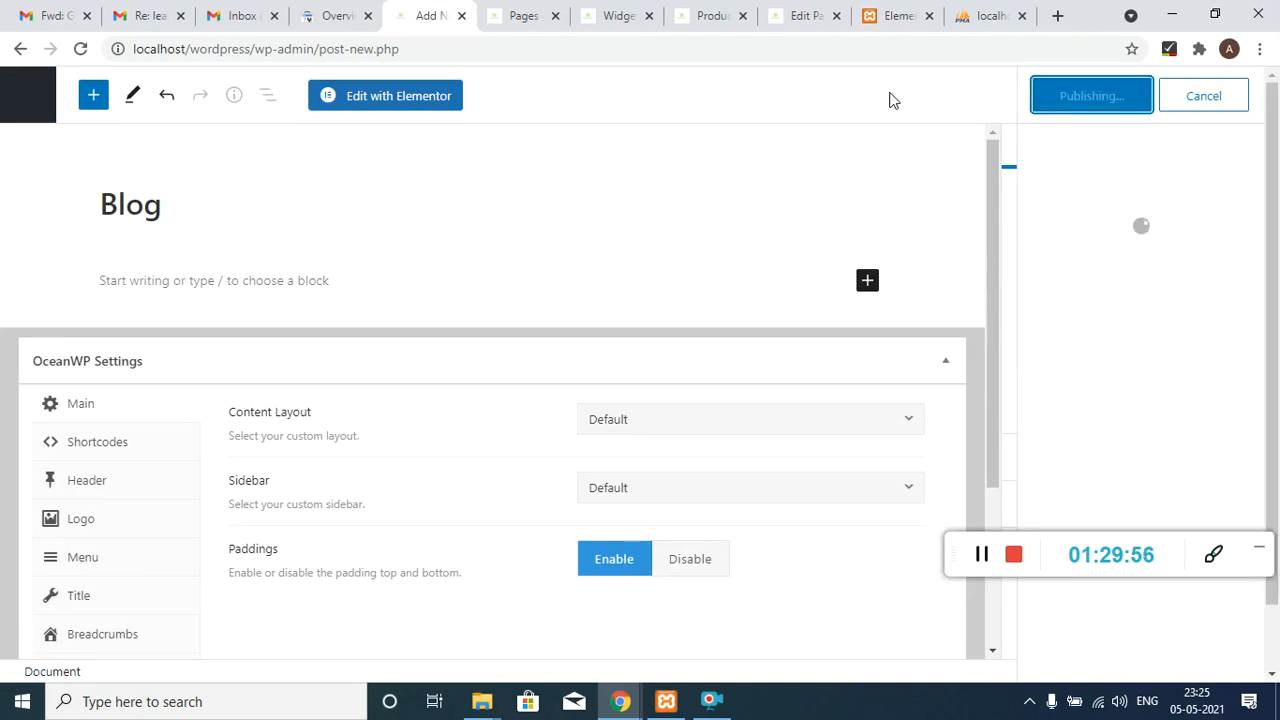
- Switch to the Pages admin page, open the Reading Settings and show the available choices for the Posts page
left_click(530, 14)
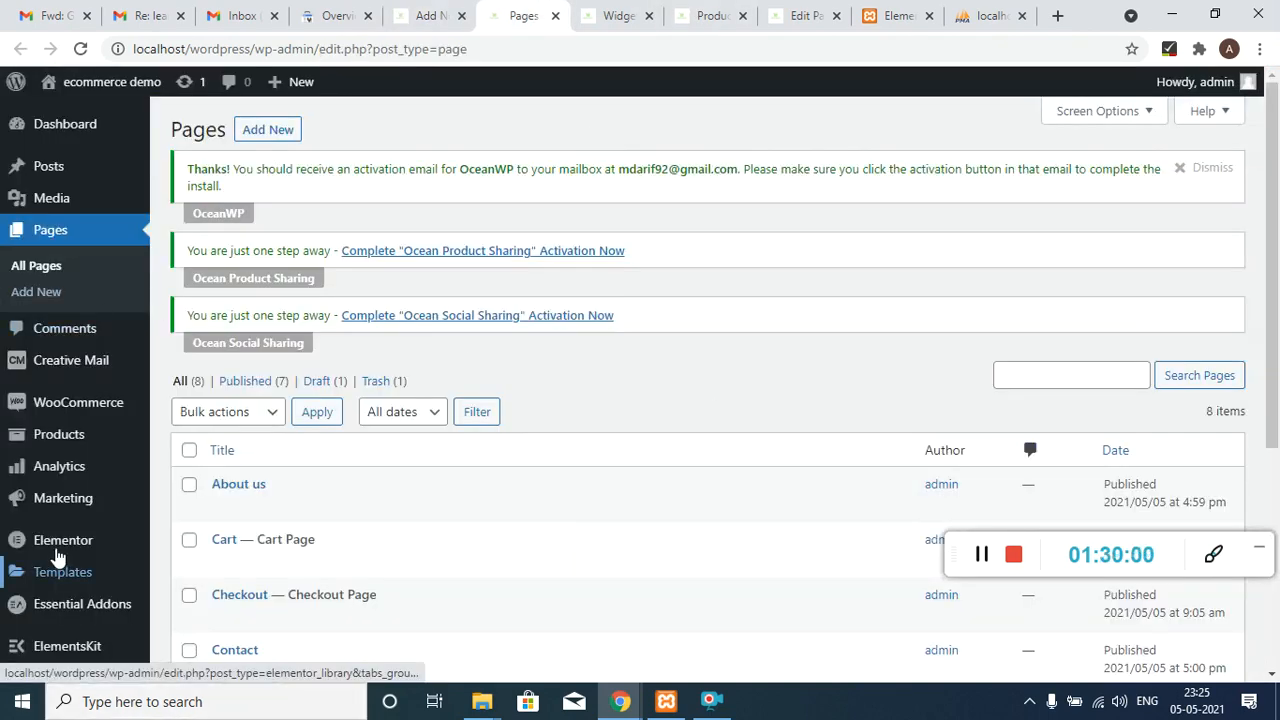
scroll(1278, 397, "down", 4)
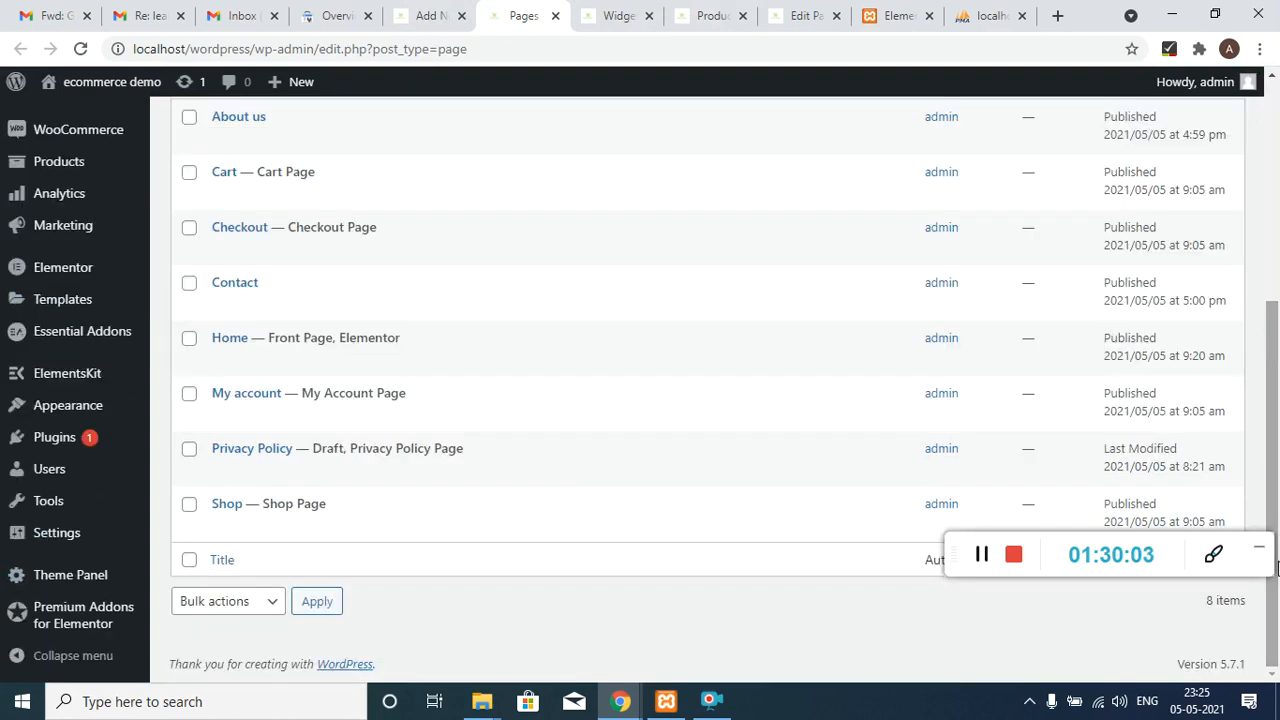
mouse_move(71, 534)
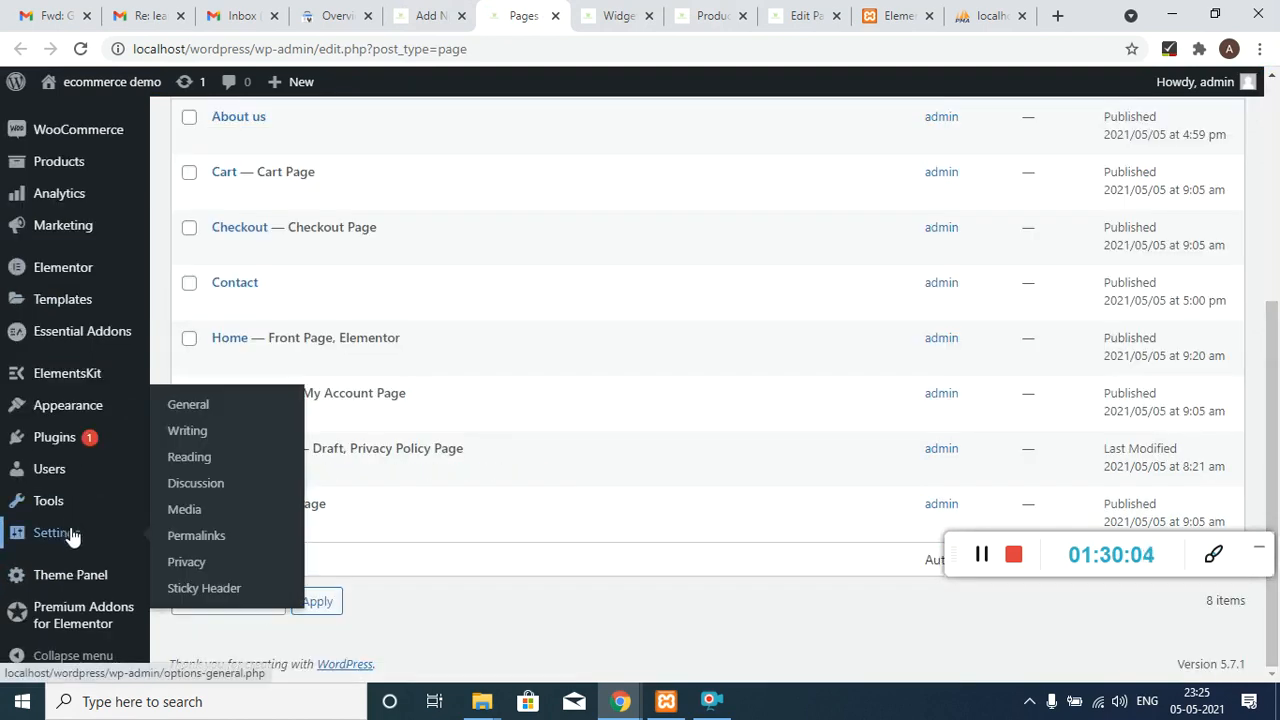
left_click(216, 457)
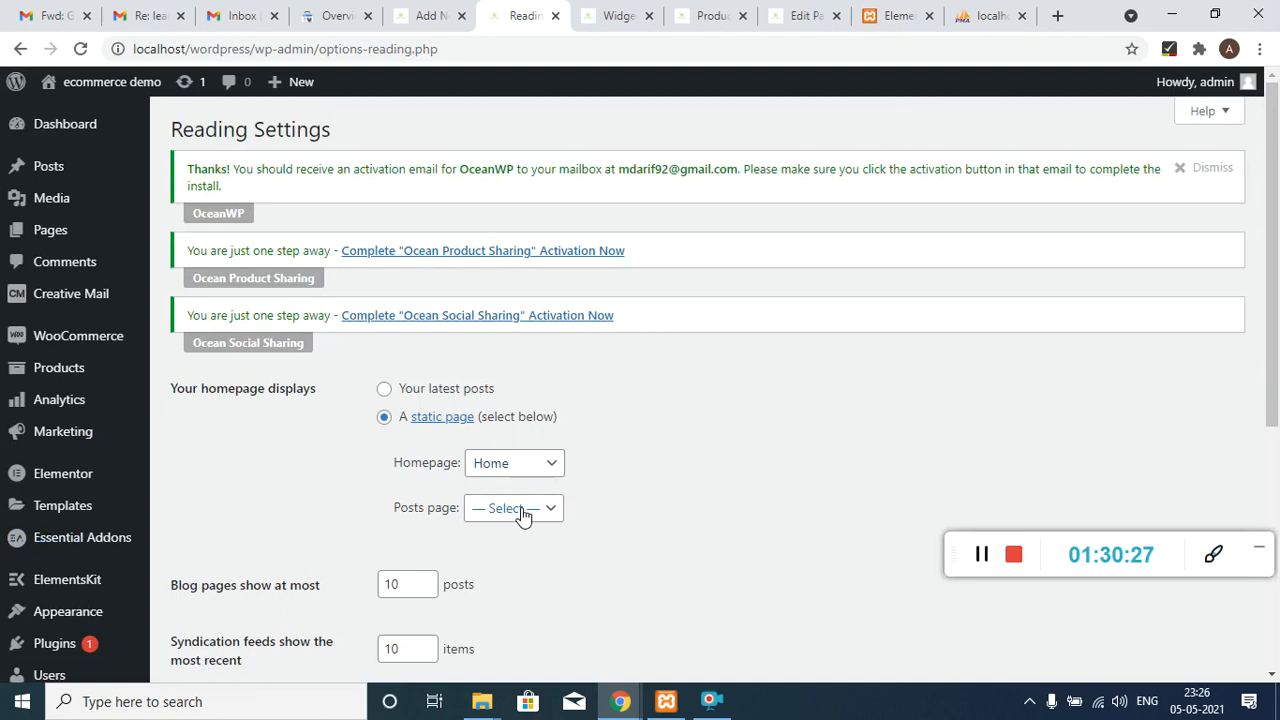
left_click(520, 510)
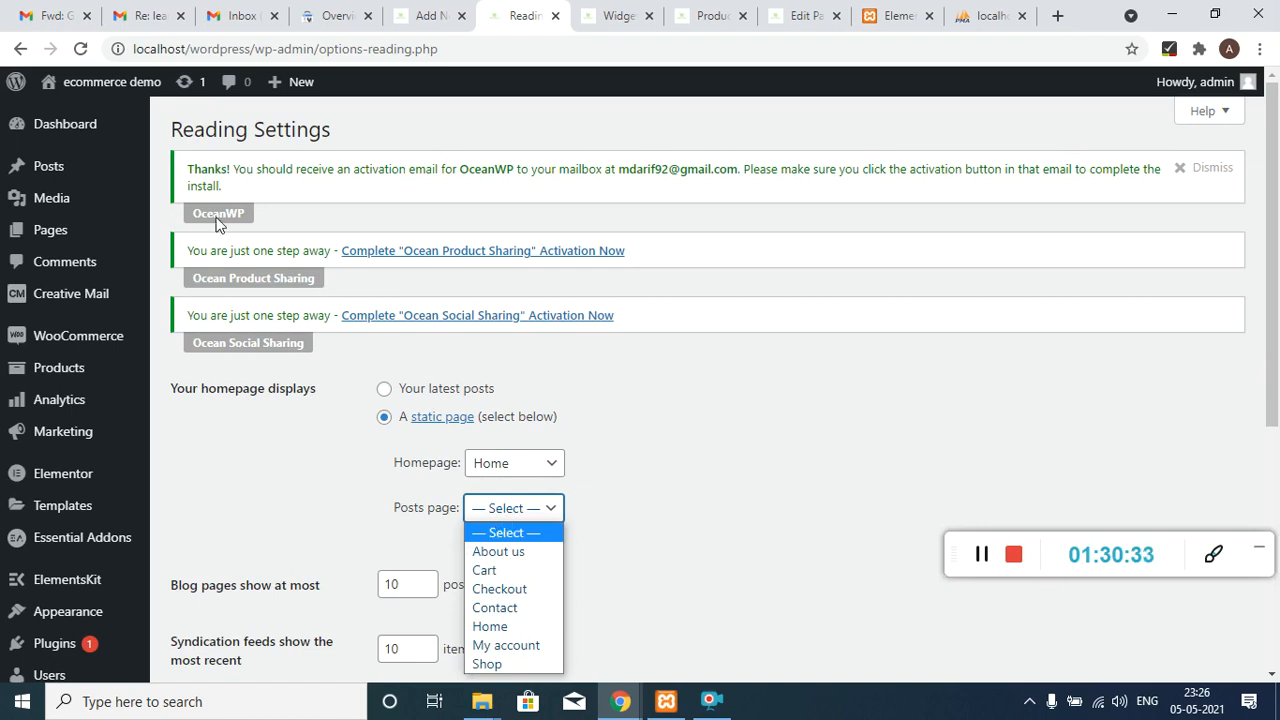
- Reload the Reading Settings, check the Blog post's publishing status and review the Posts page choices again
left_click(83, 49)
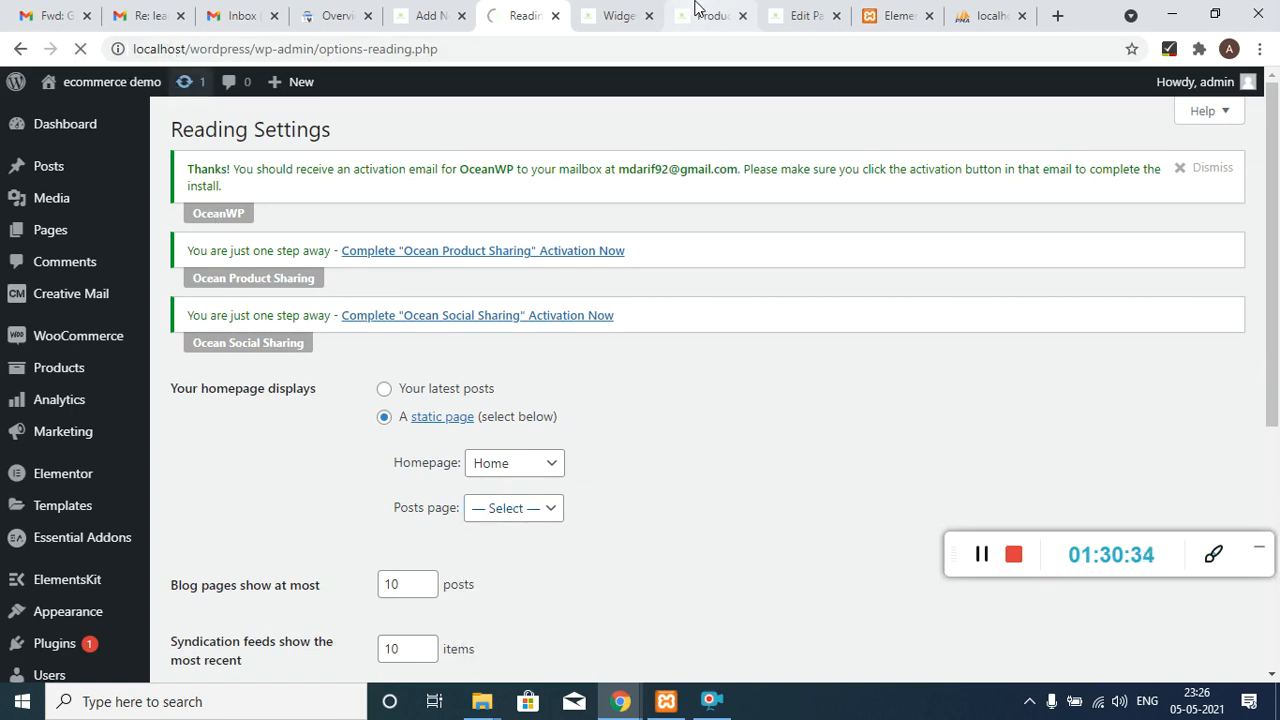
left_click(428, 15)
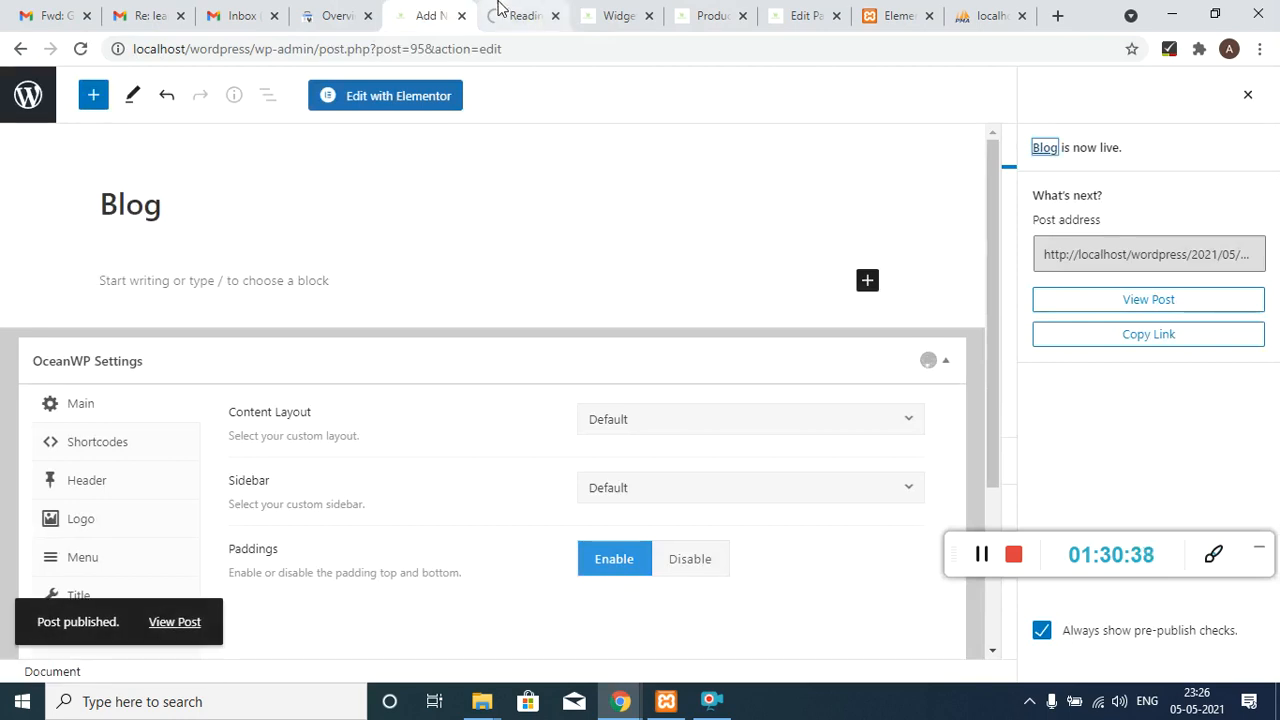
left_click(522, 15)
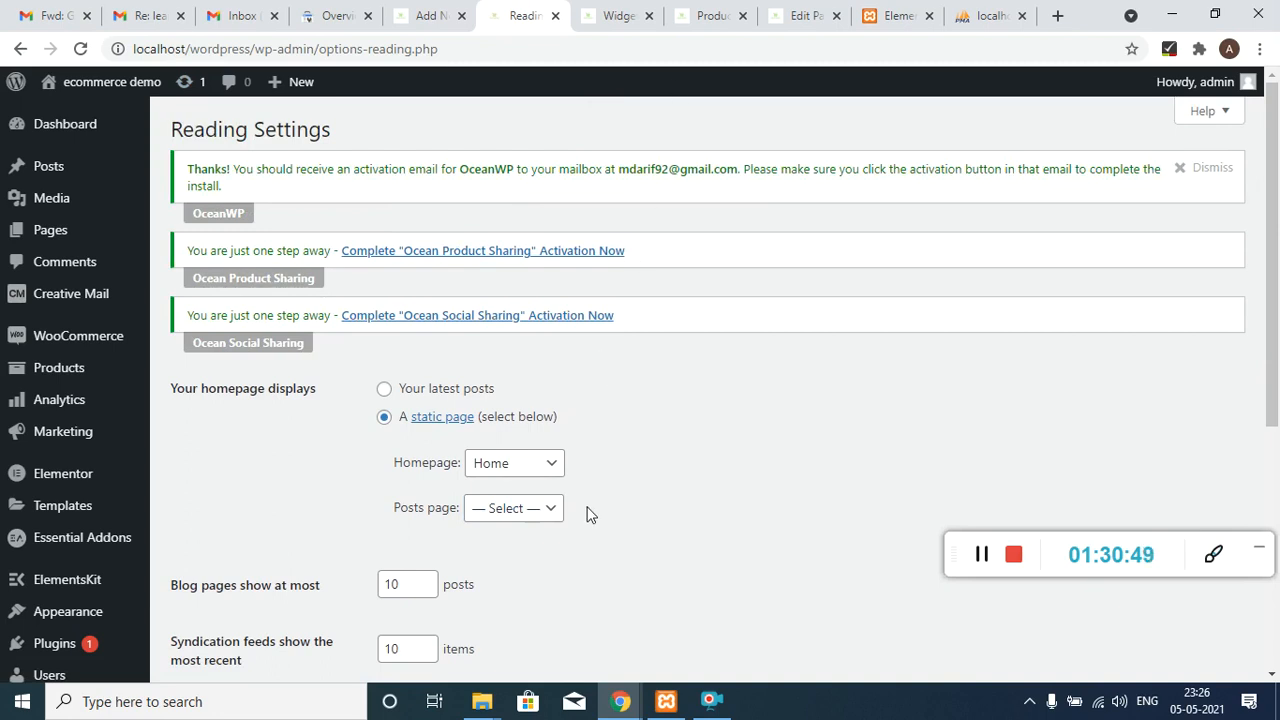
left_click(548, 508)
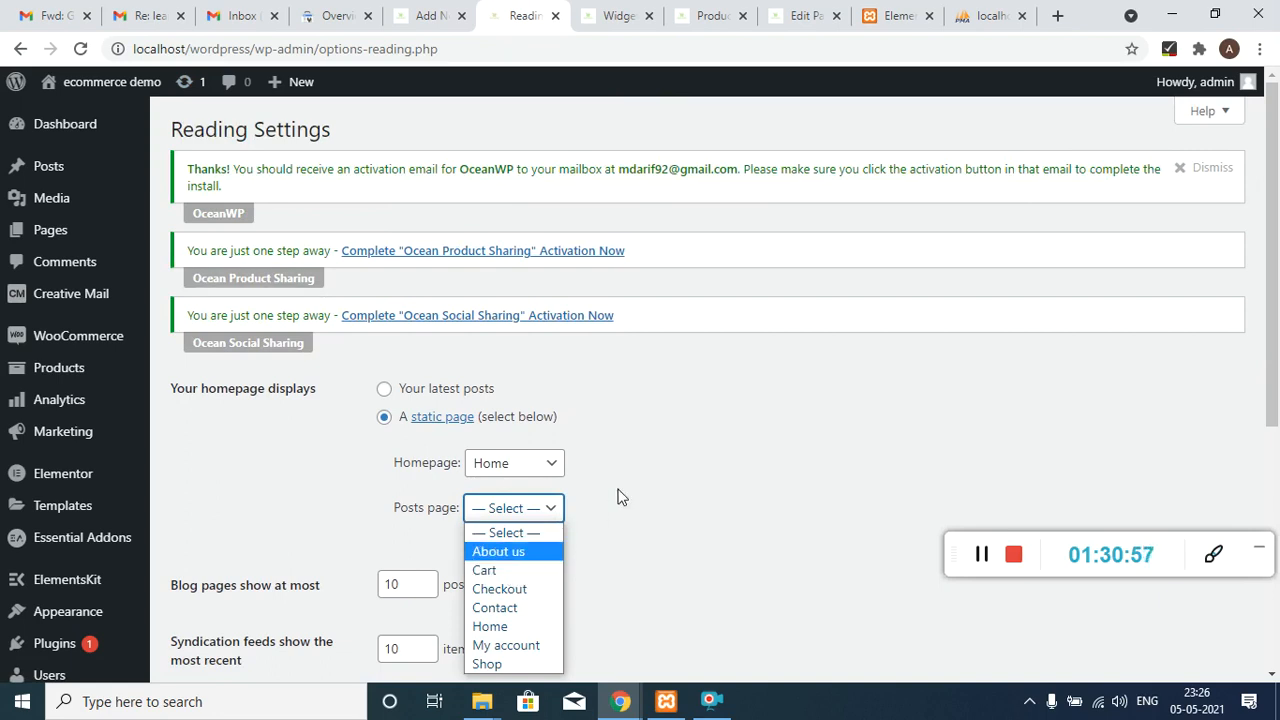
left_click(661, 452)
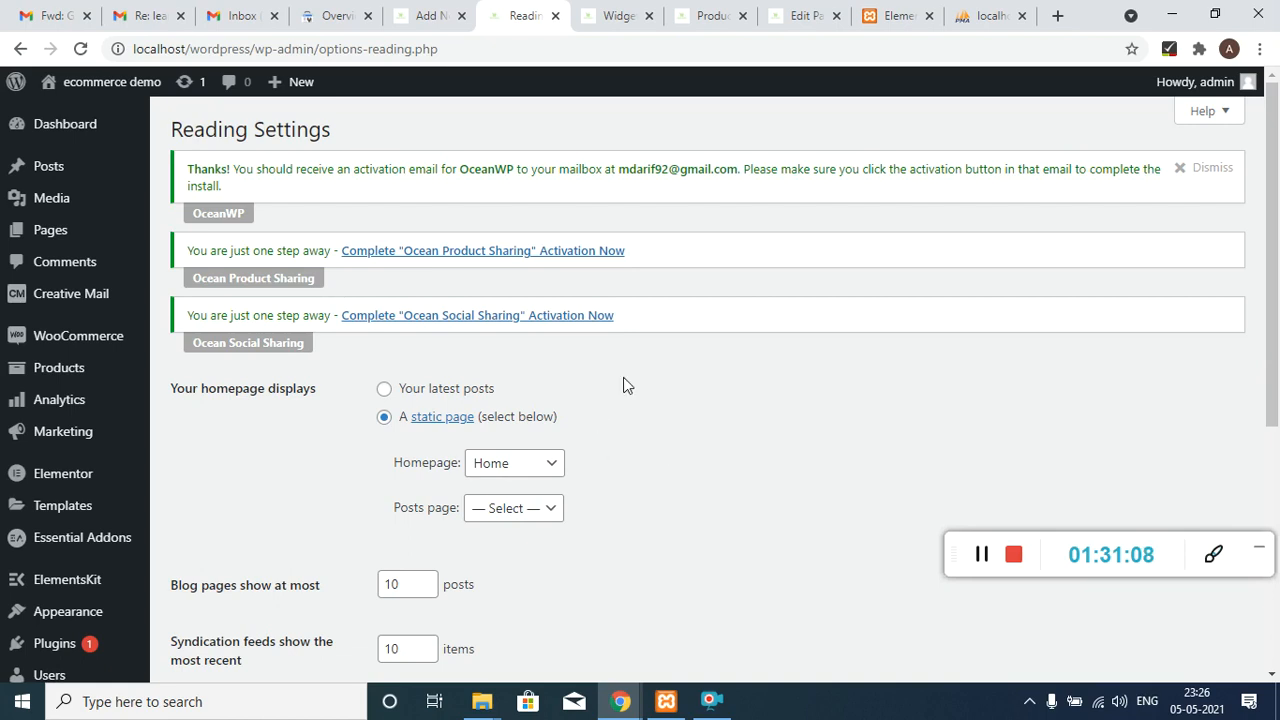
- Open the published Blog post in a new tab and view it on the site
left_click(438, 10)
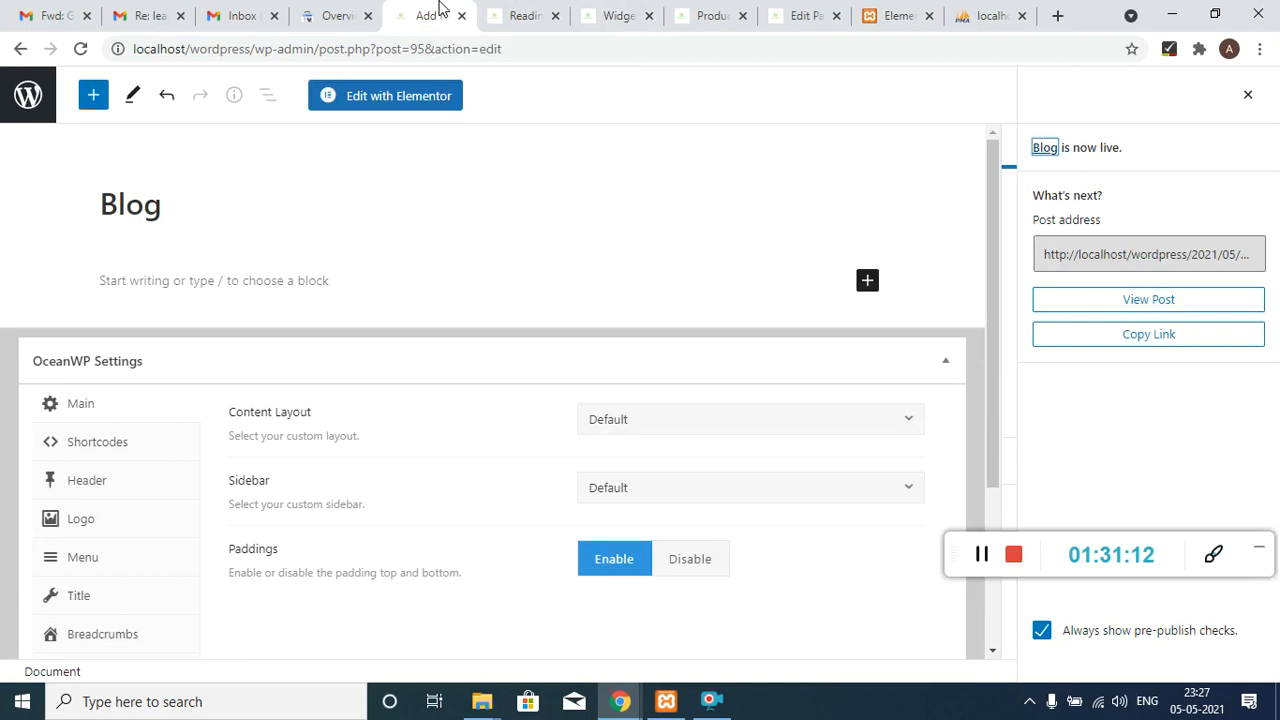
right_click(1046, 149)
left_click(1048, 158)
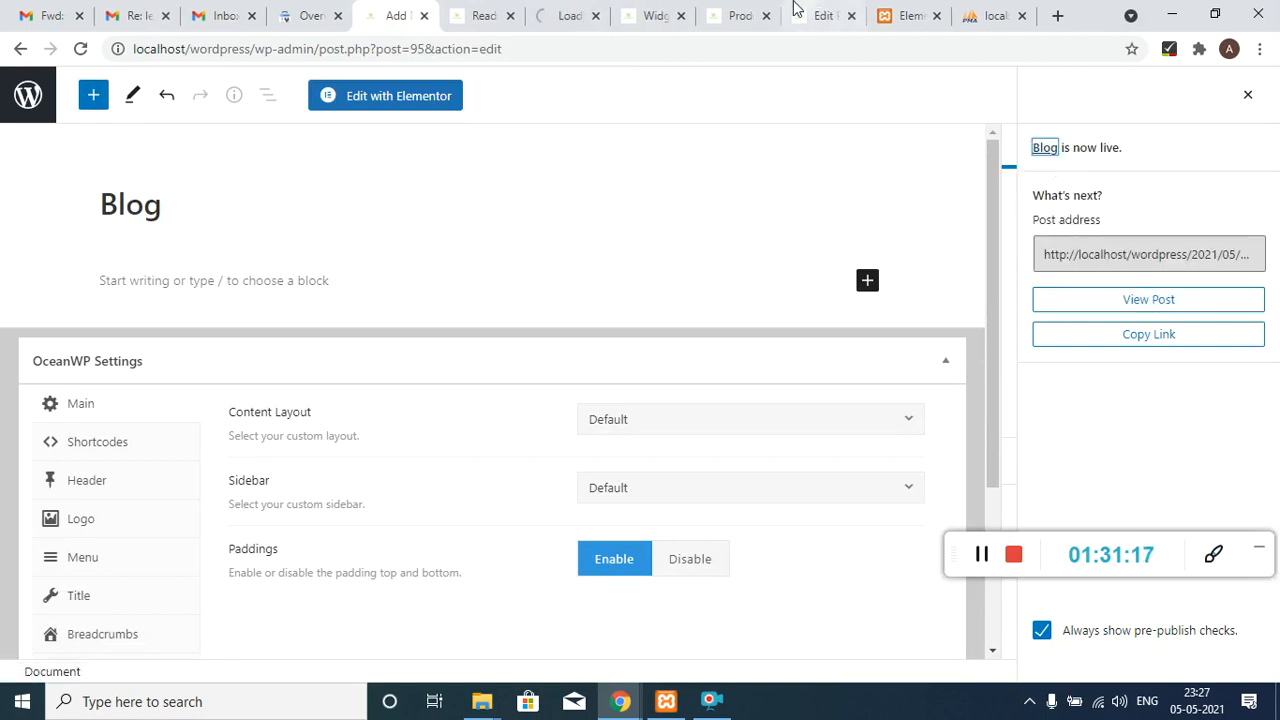
left_click(560, 12)
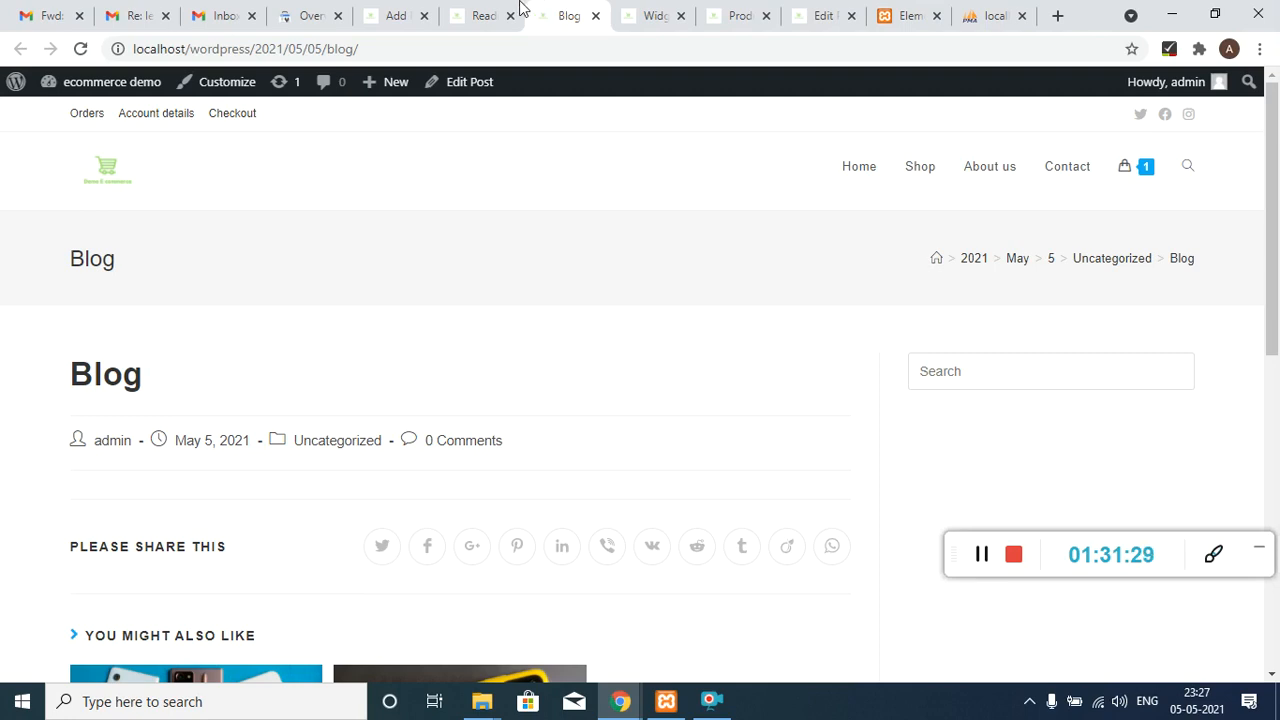
left_click(482, 12)
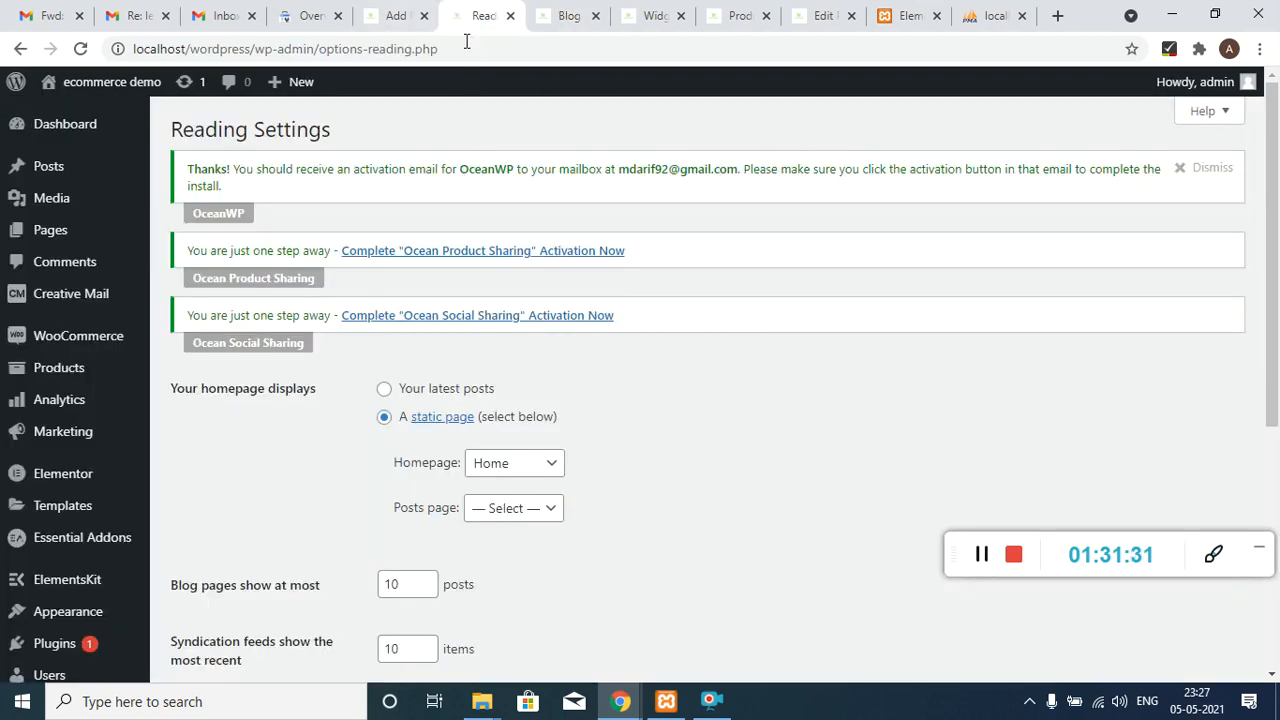
left_click(397, 12)
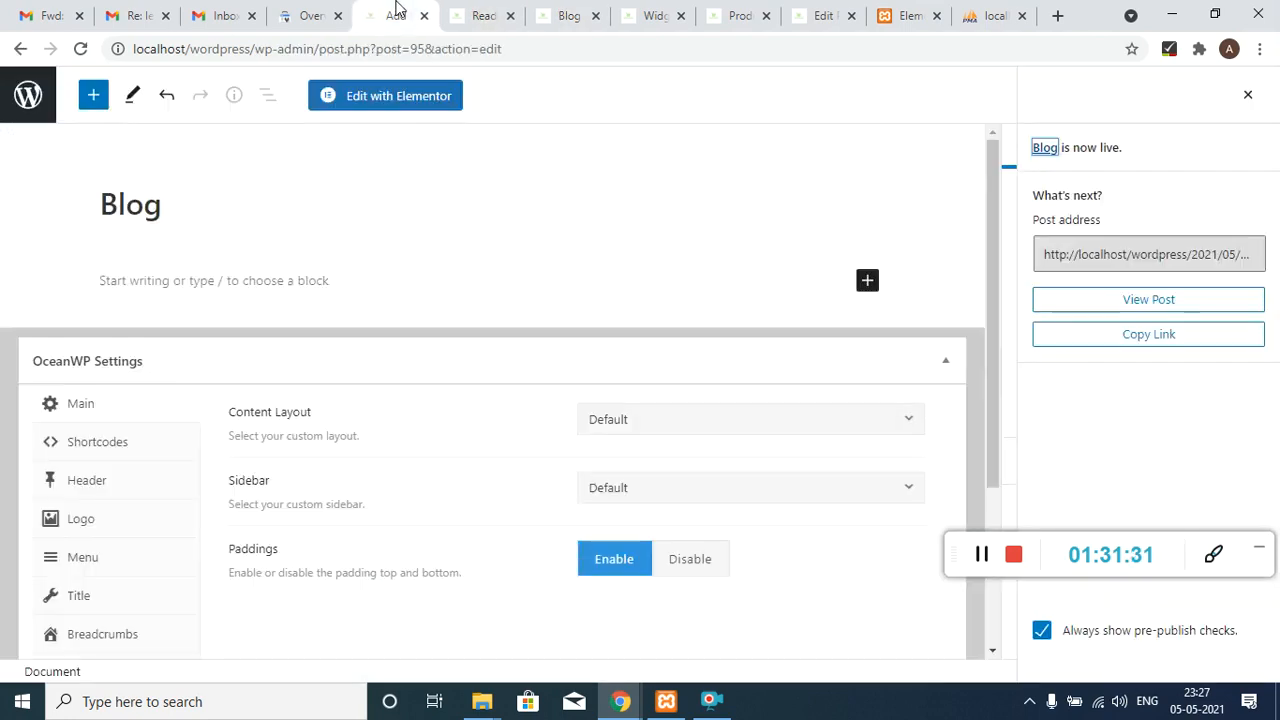
left_click(509, 12)
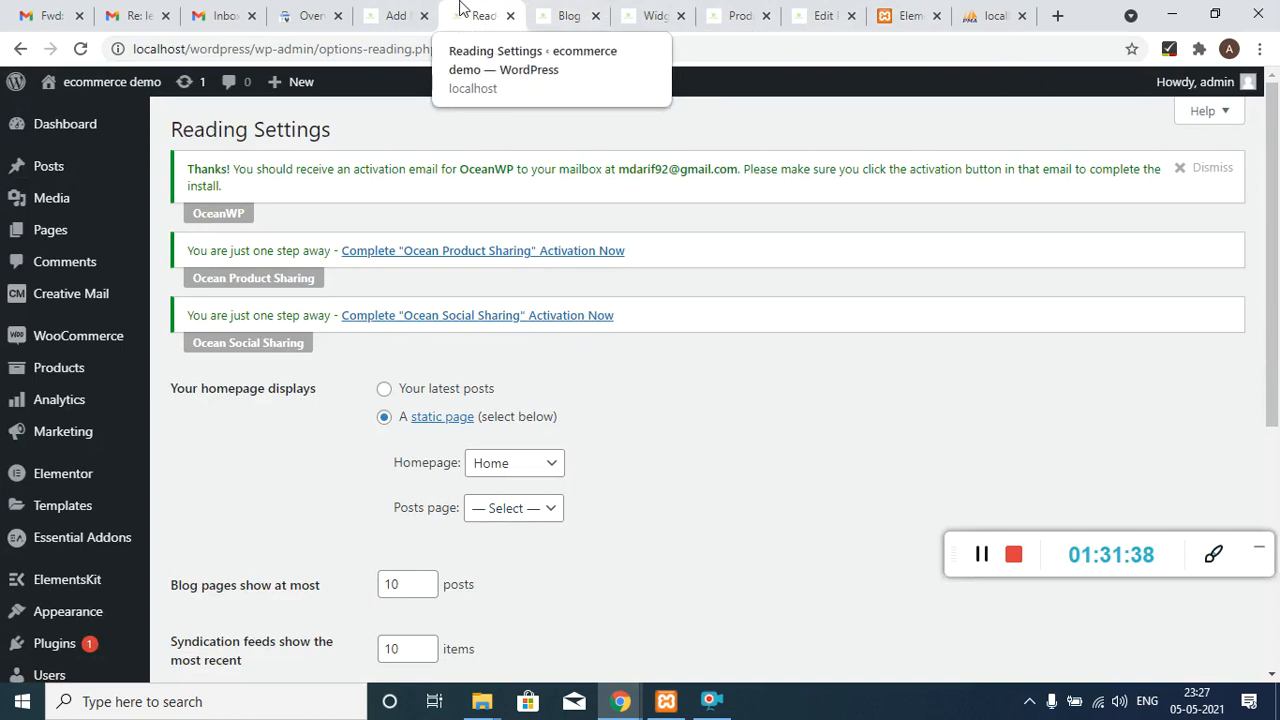
left_click(405, 10)
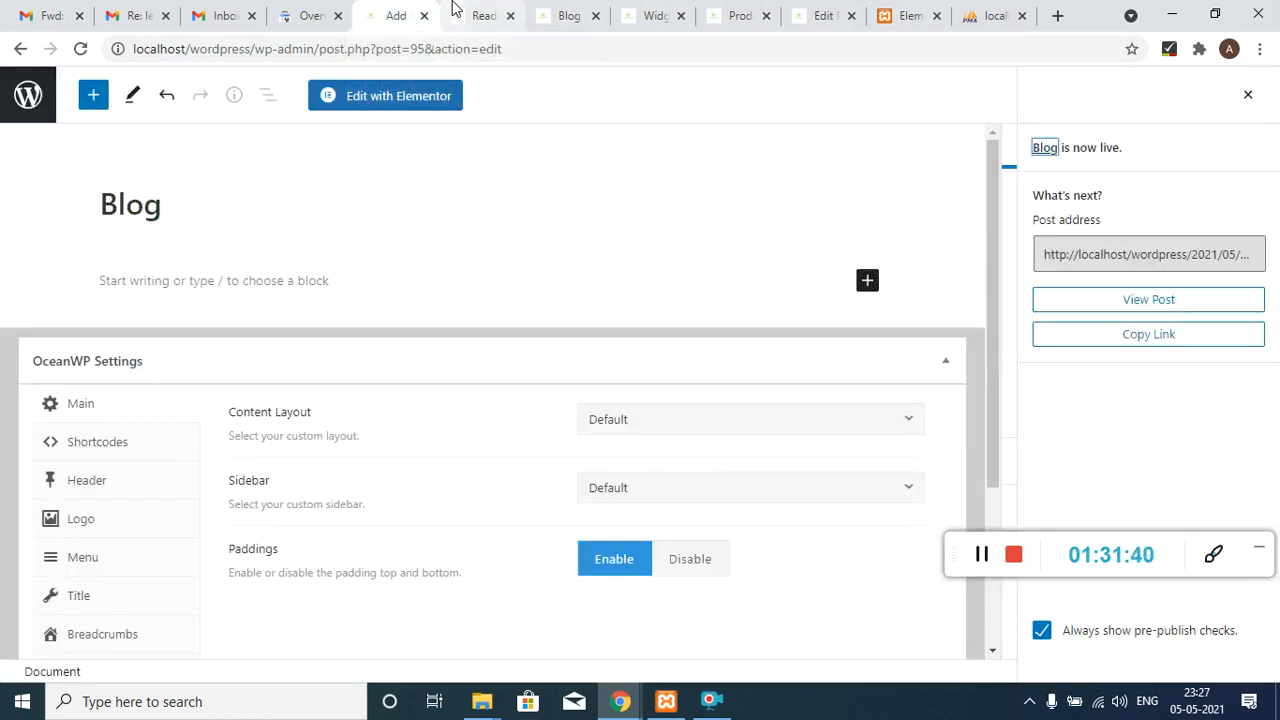
left_click(487, 10)
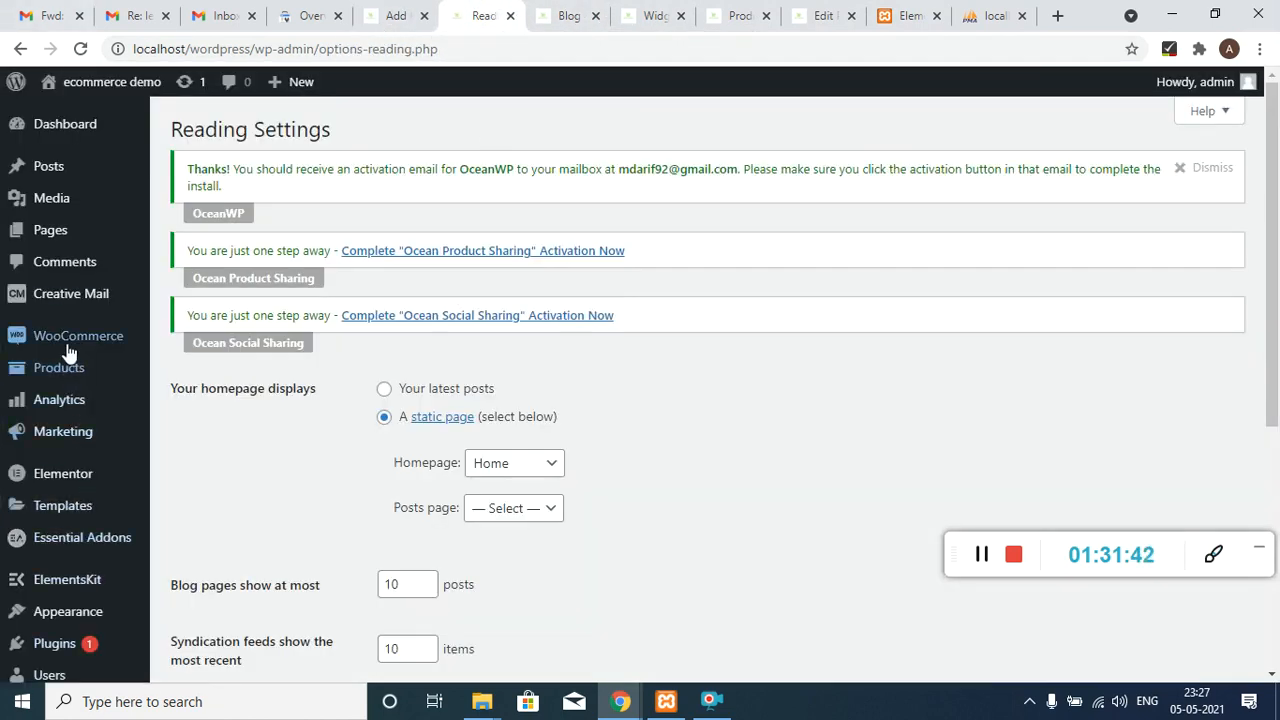
- Open the OceanWP theme Customizer for the ecommerce demo site from the Reading Settings
mouse_move(61, 319)
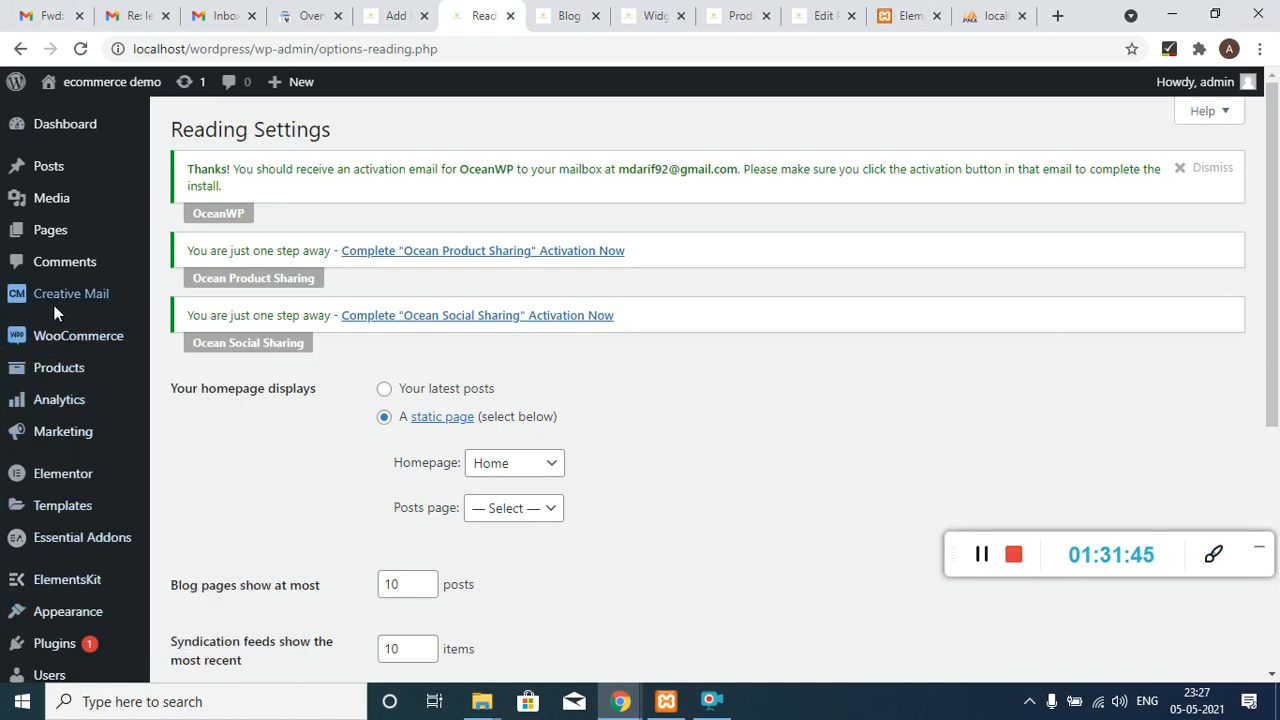
left_click_drag(1277, 117, 1277, 310)
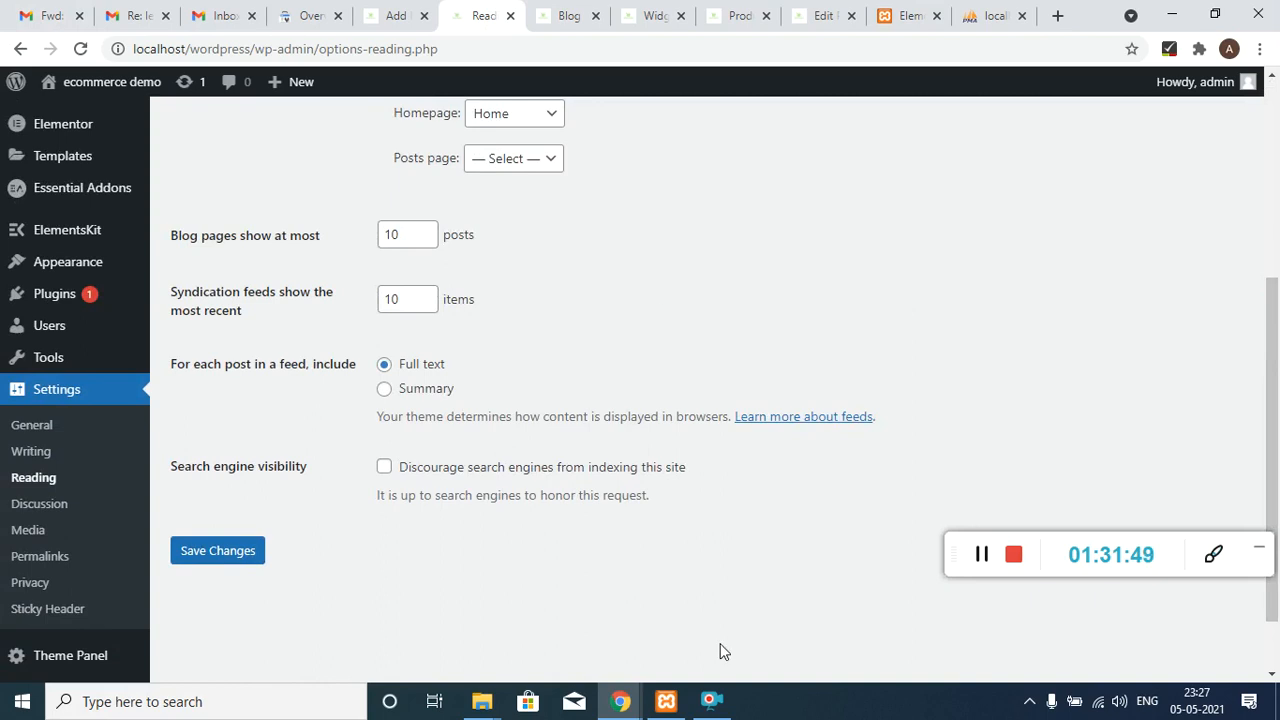
mouse_move(33, 268)
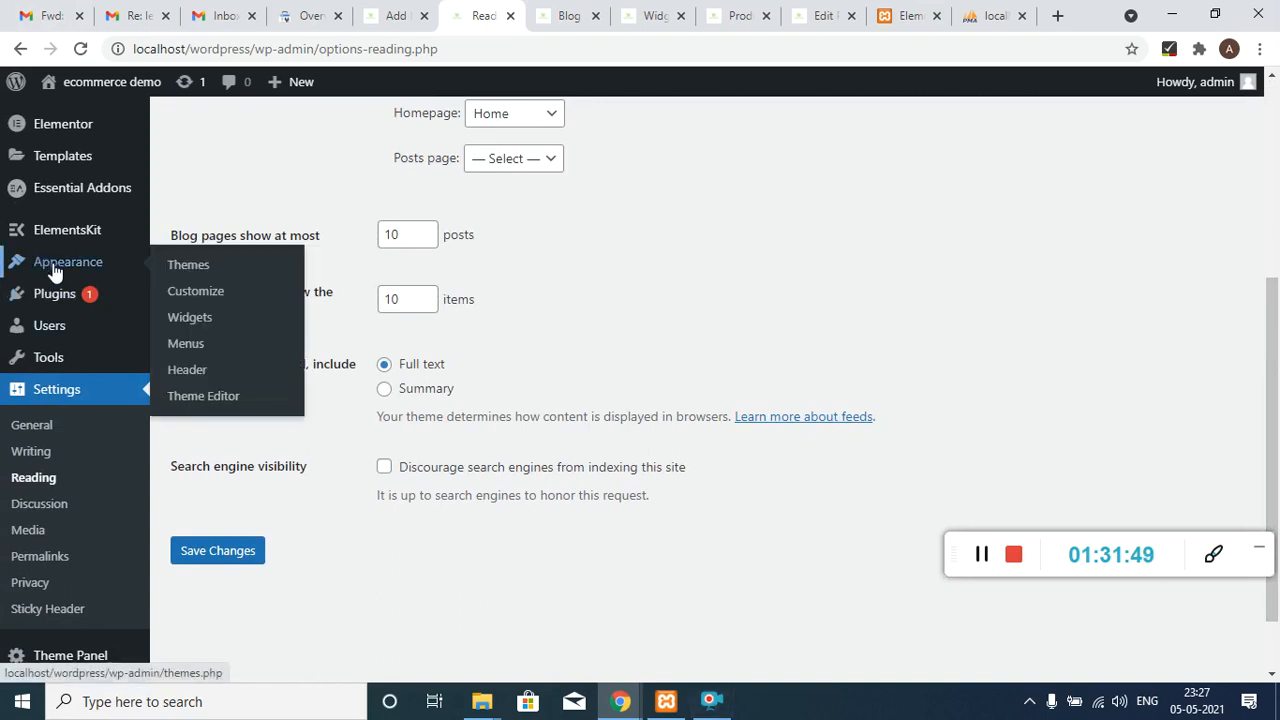
left_click(217, 290)
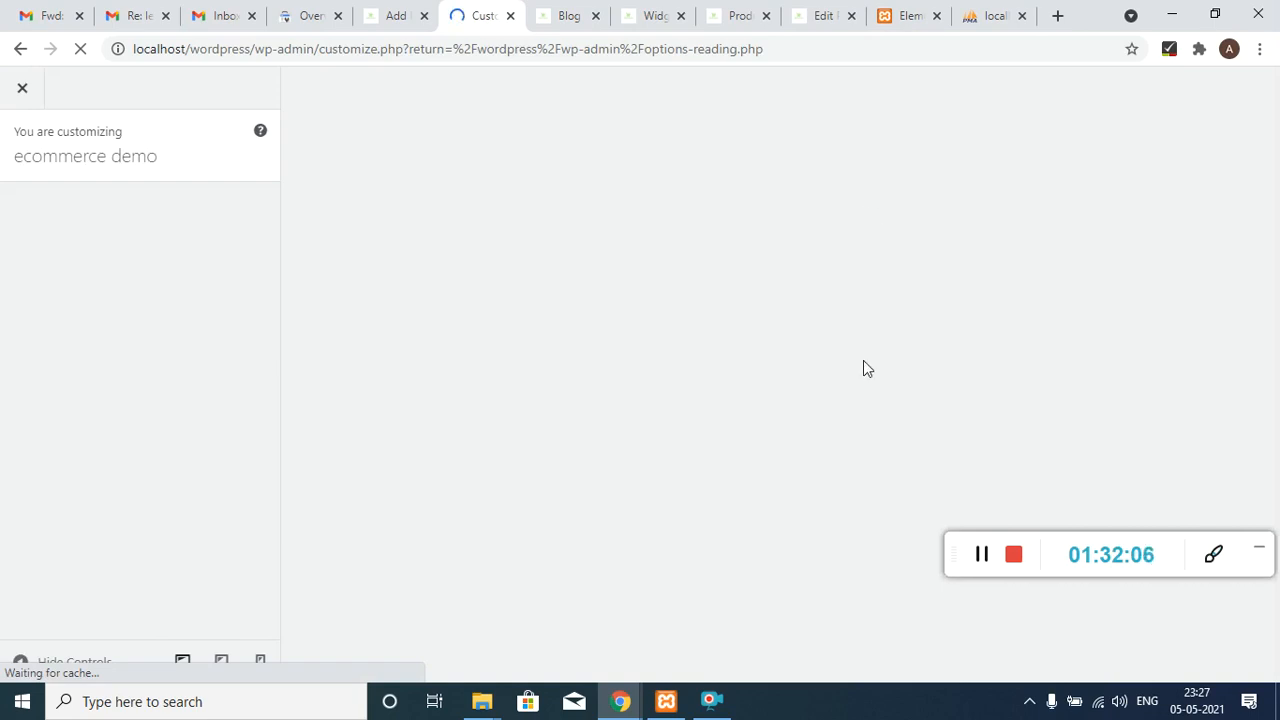
- Check the Apache and MySQL modules in the XAMPP Control Panel, and keep waiting for the unresponsive Customizer page
left_click(666, 702)
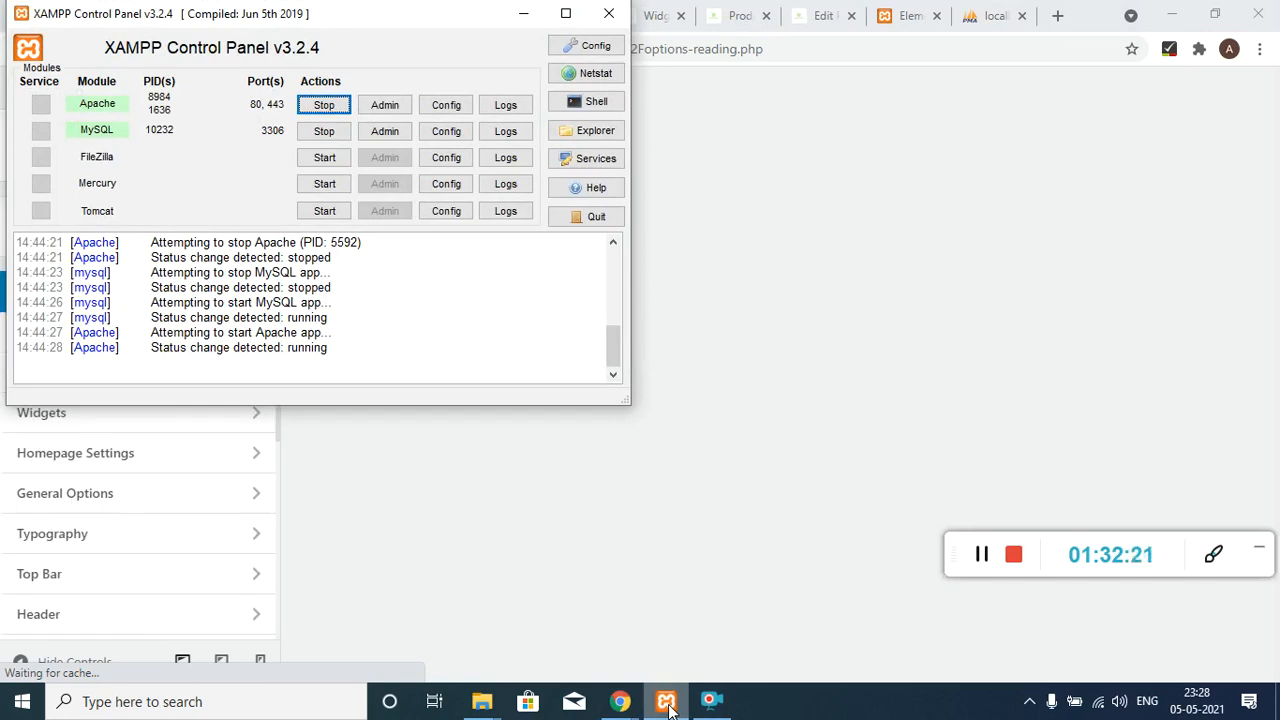
left_click(666, 703)
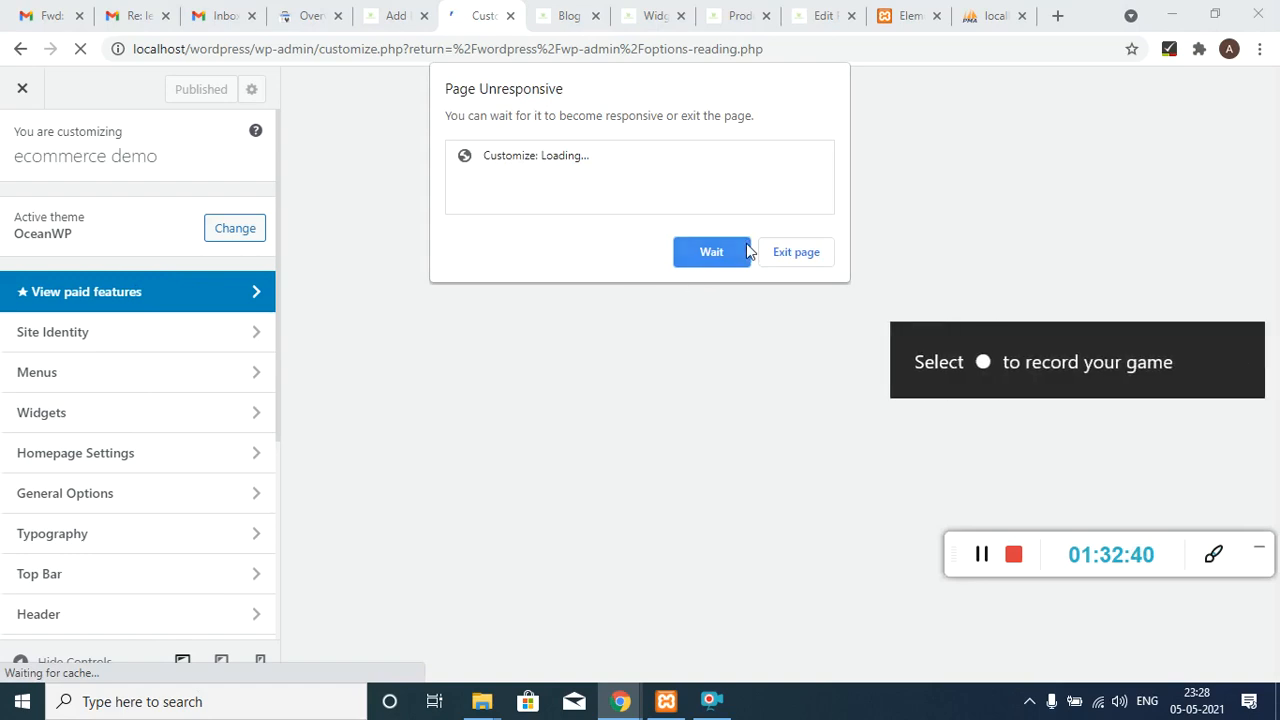
left_click(711, 253)
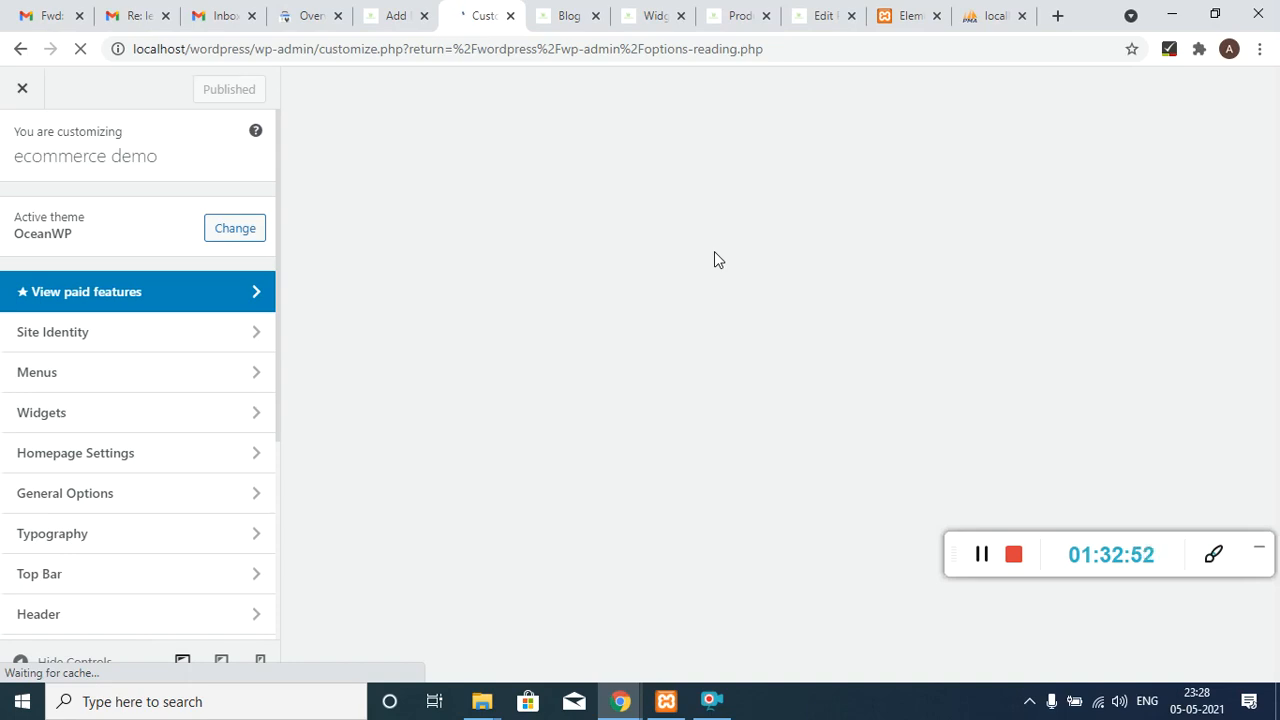
left_click(981, 554)
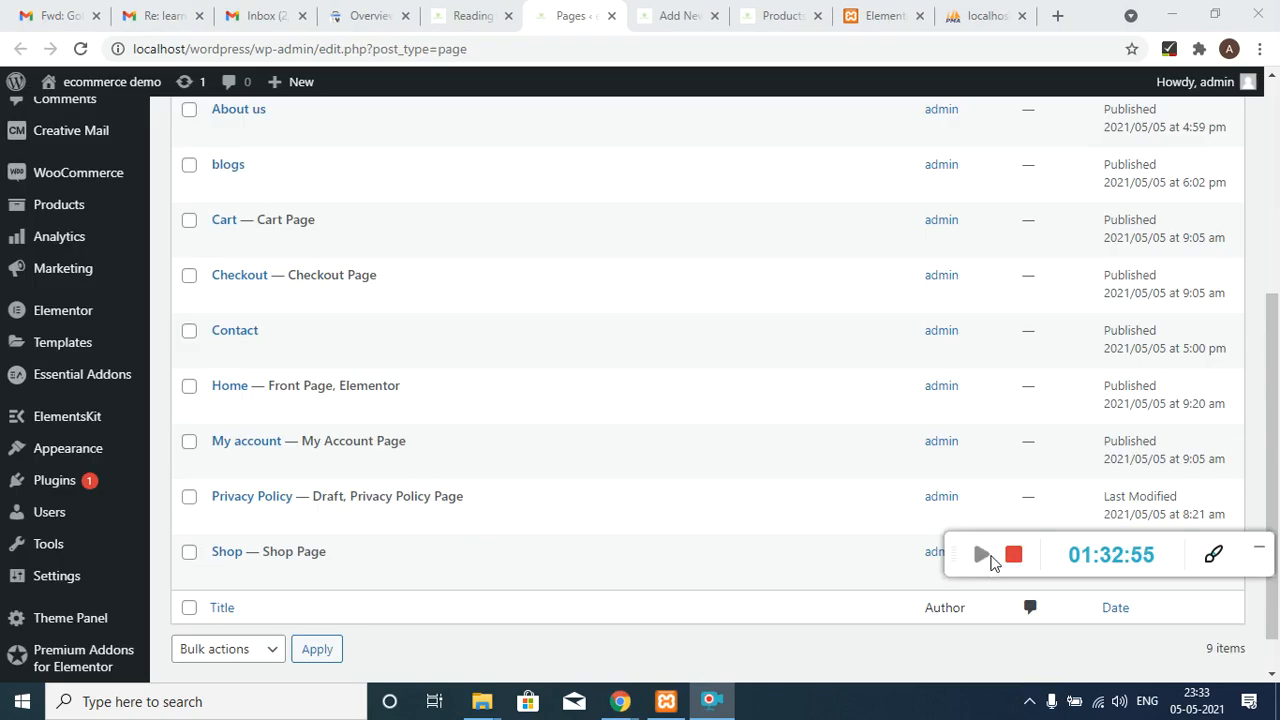
left_click(983, 554)
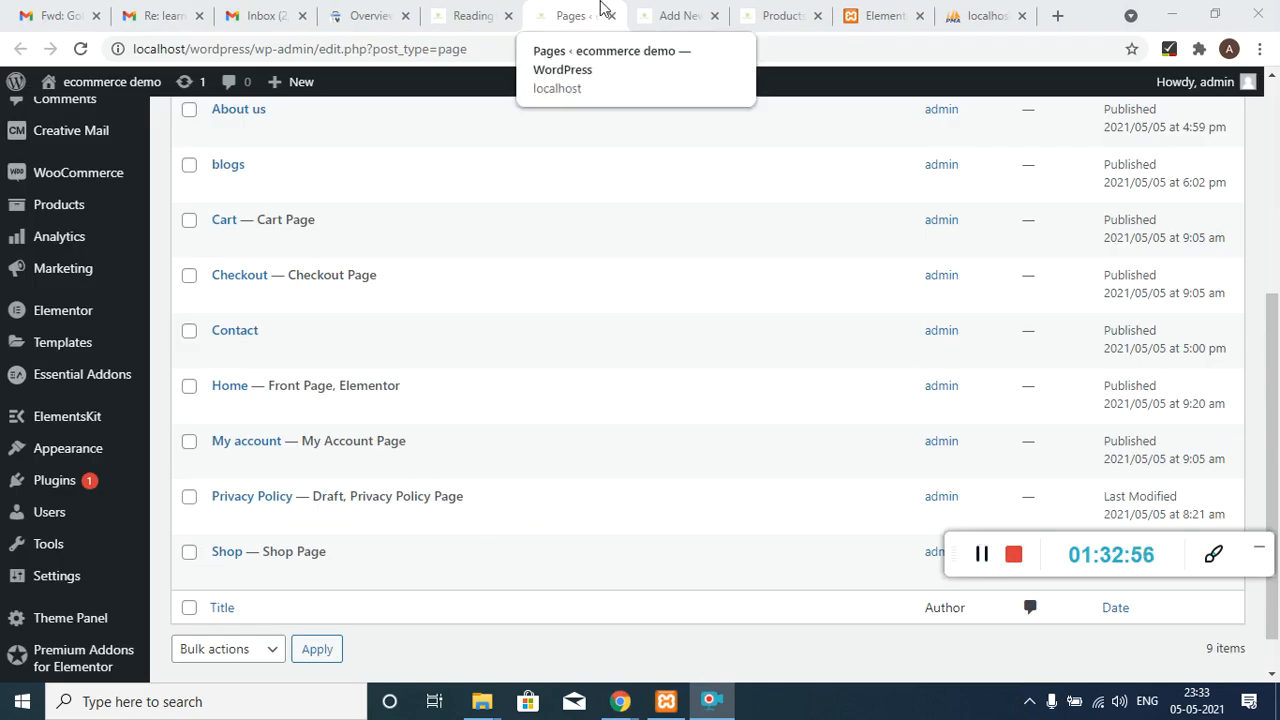
- Reload the Reading Settings, set the Posts page to blogs and save the changes
left_click(470, 15)
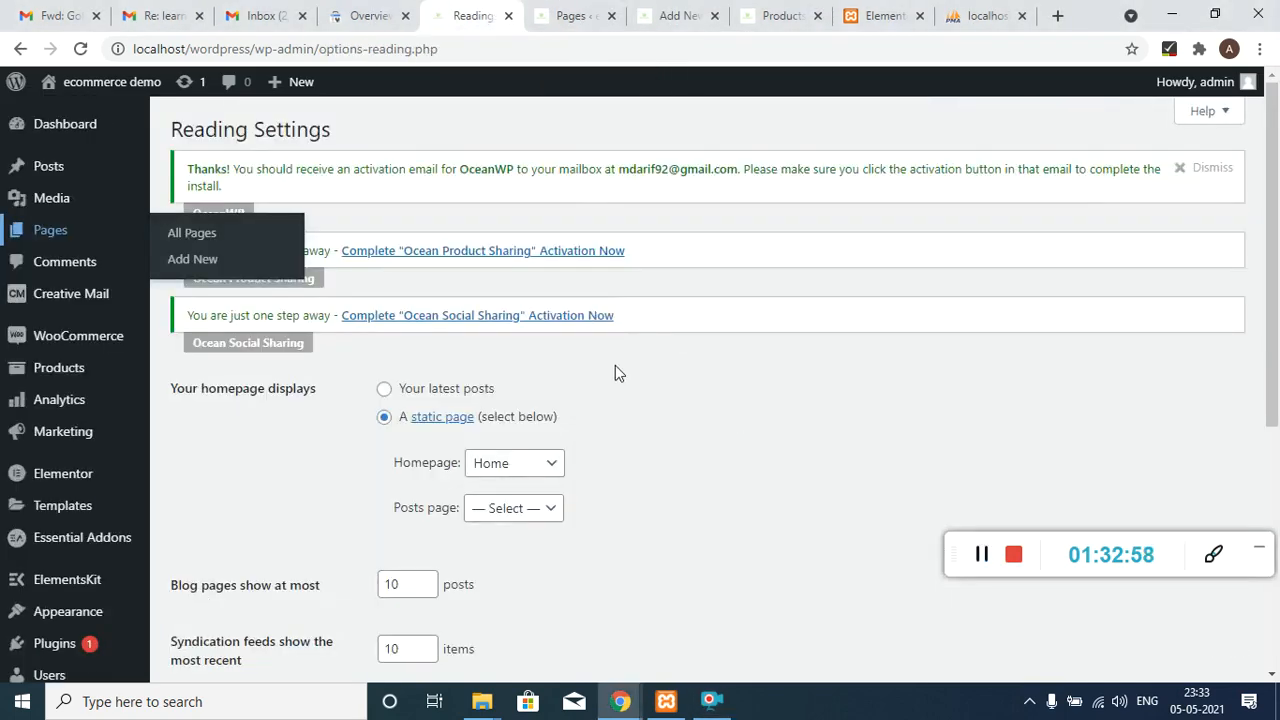
left_click(533, 512)
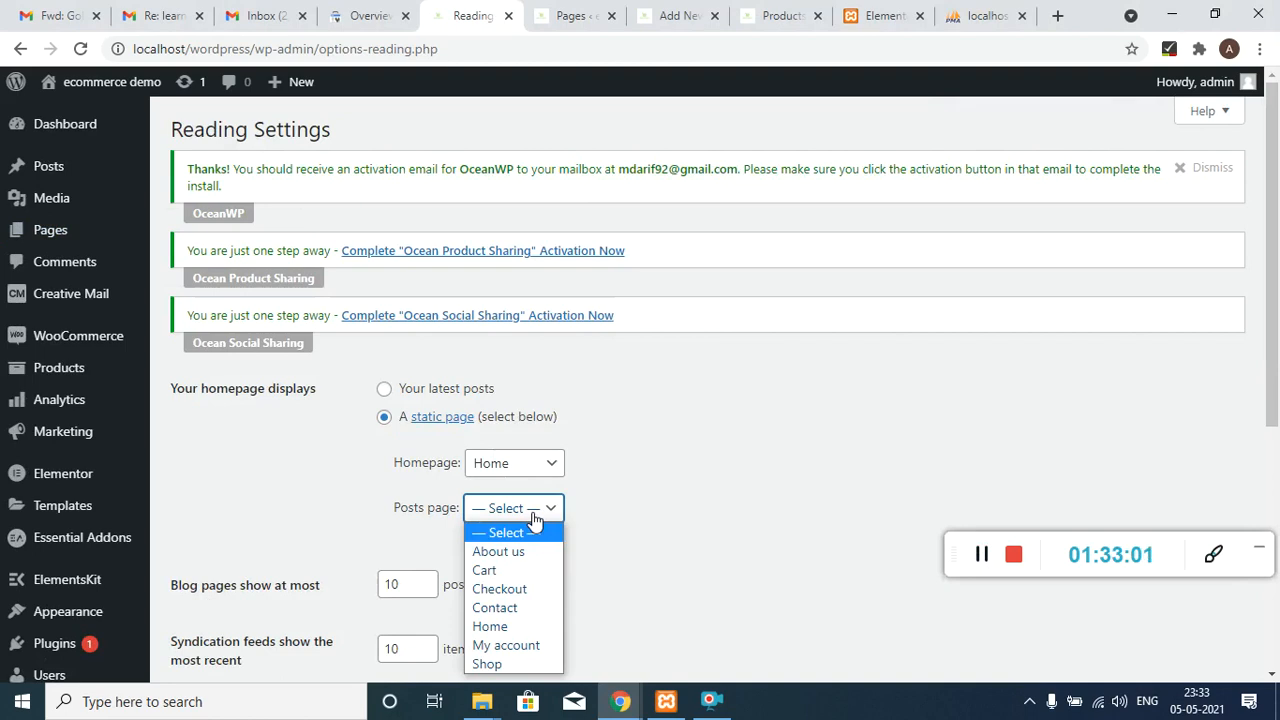
left_click(533, 519)
left_click(81, 49)
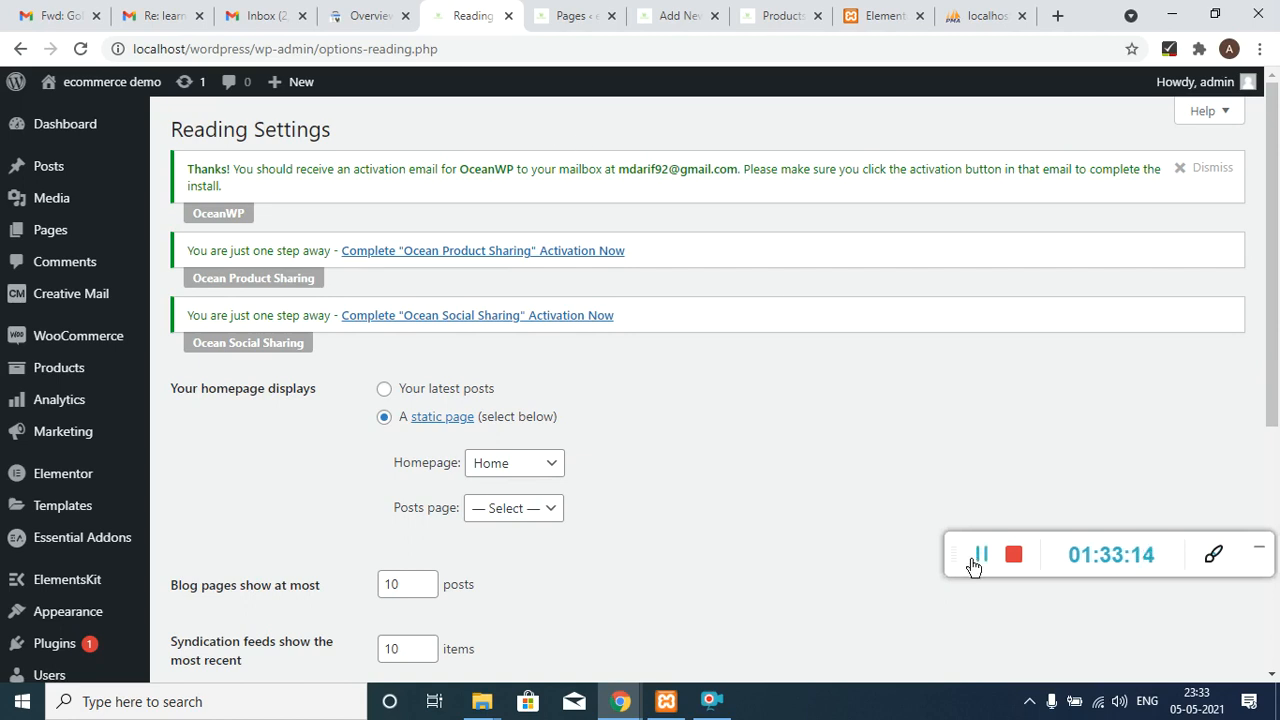
left_click(538, 512)
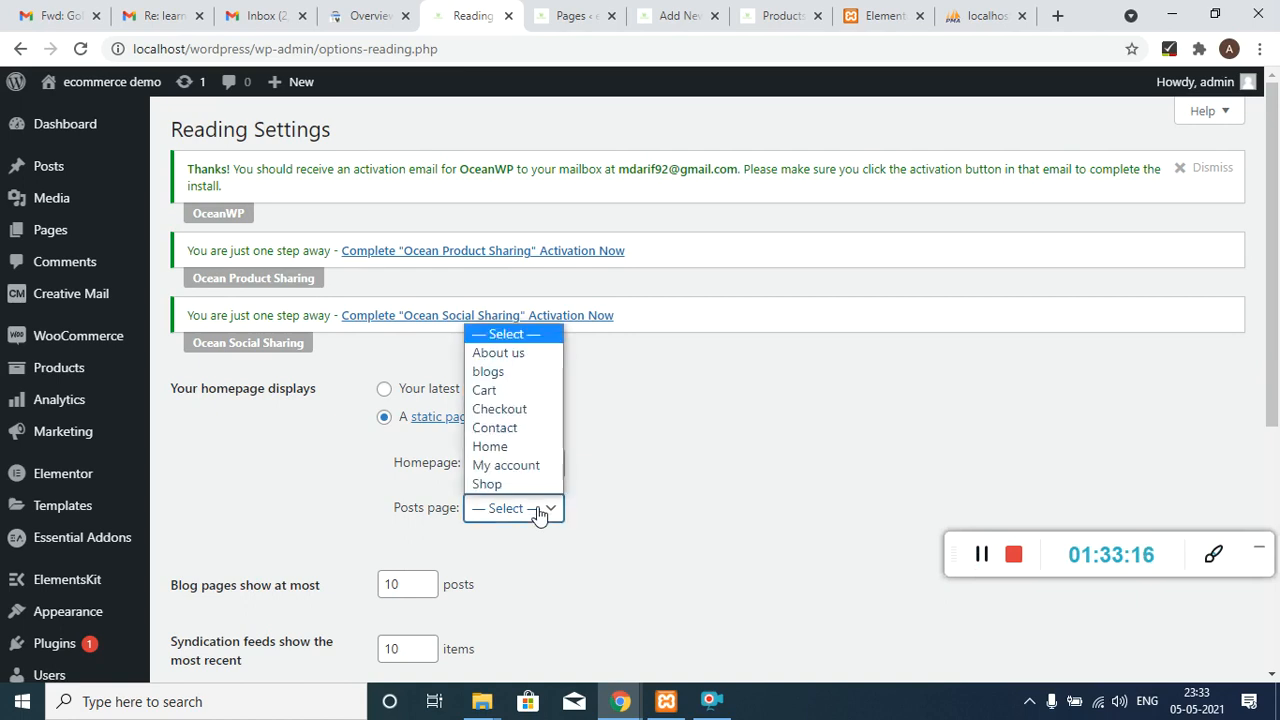
left_click(507, 371)
scroll(725, 447, "down", 3)
left_click(203, 596)
- Open the site view of the blogs page from the Pages list in a new tab
left_click(571, 14)
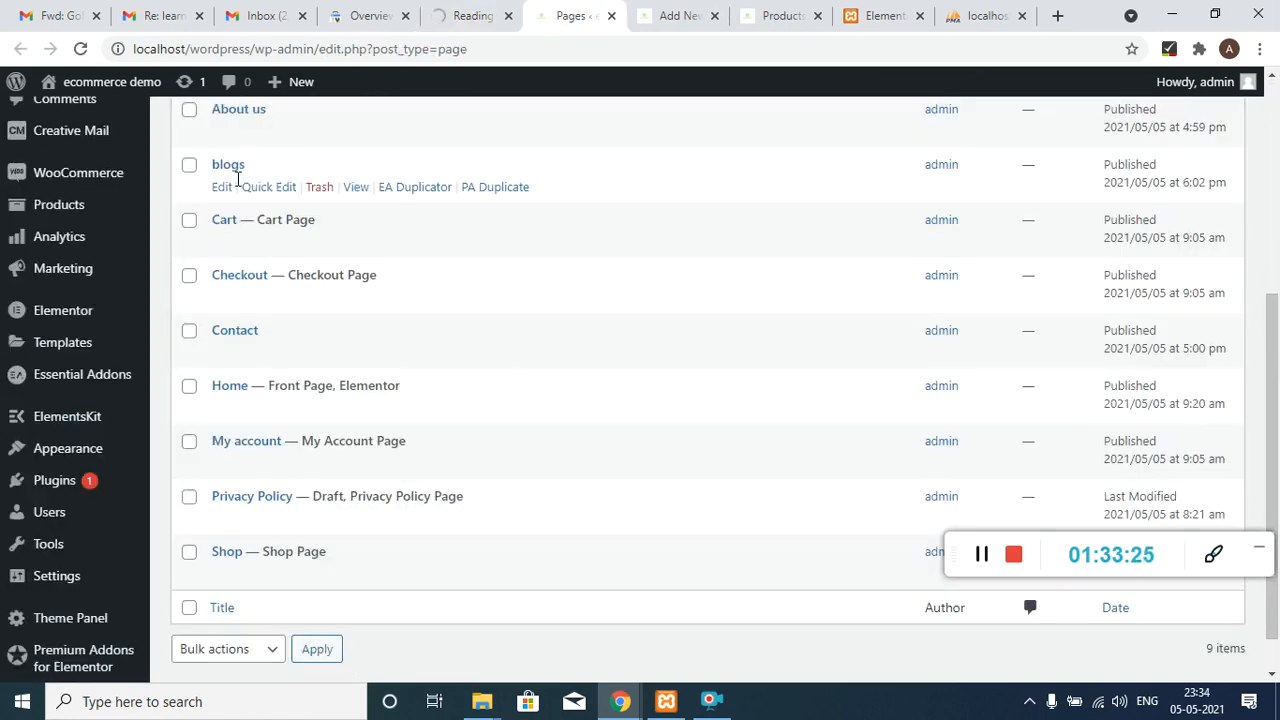
right_click(352, 187)
left_click(372, 197)
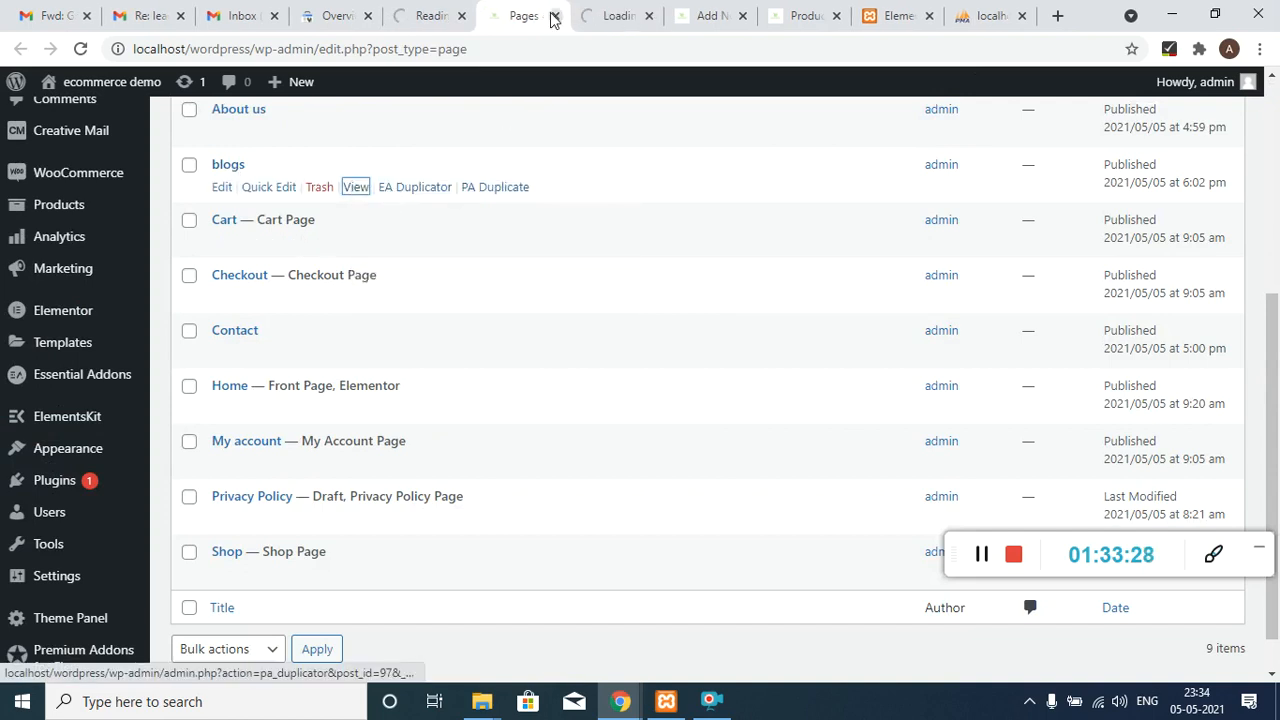
left_click(590, 8)
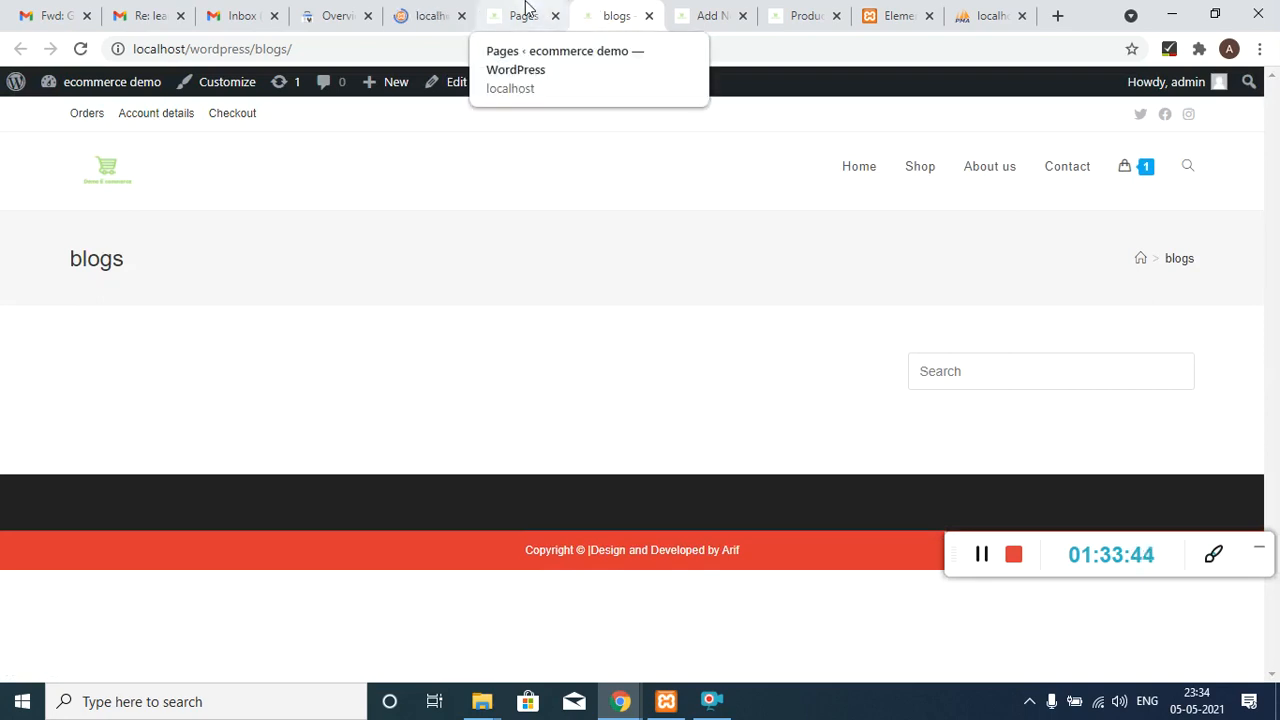
- Review the saved Posts page setting and compare the Pages list with the blogs page on the site
left_click(527, 12)
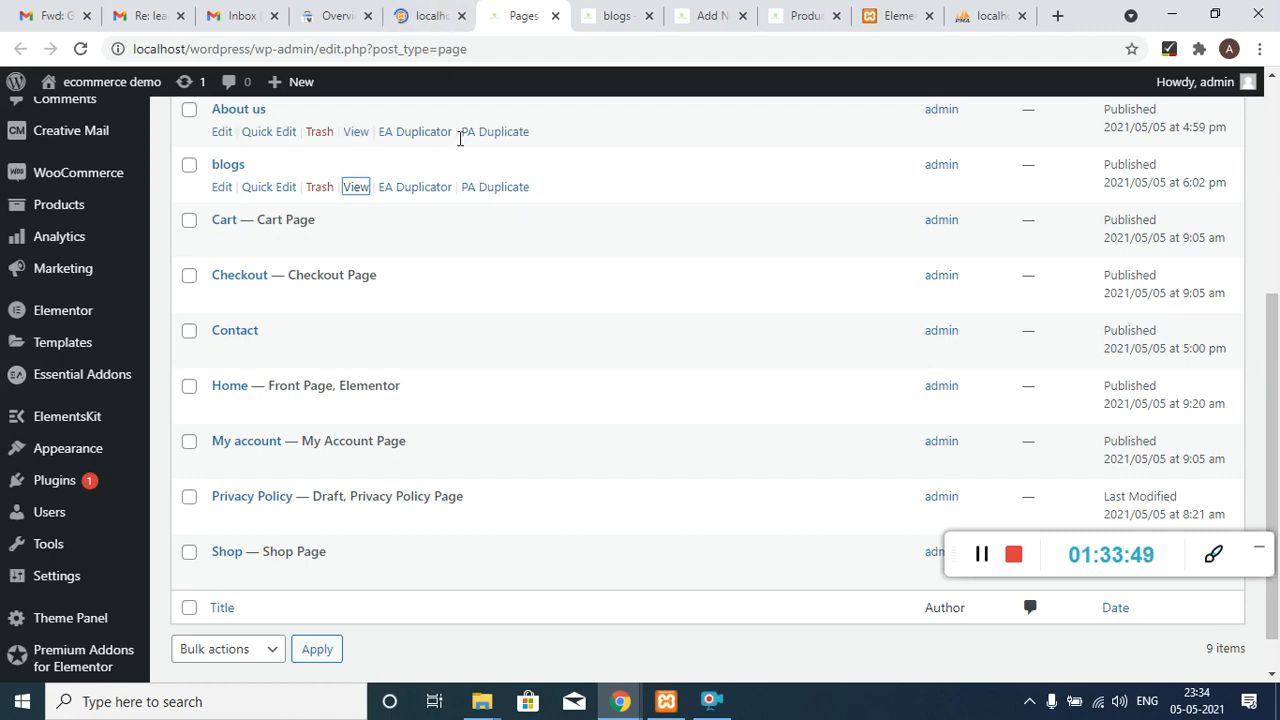
left_click(424, 14)
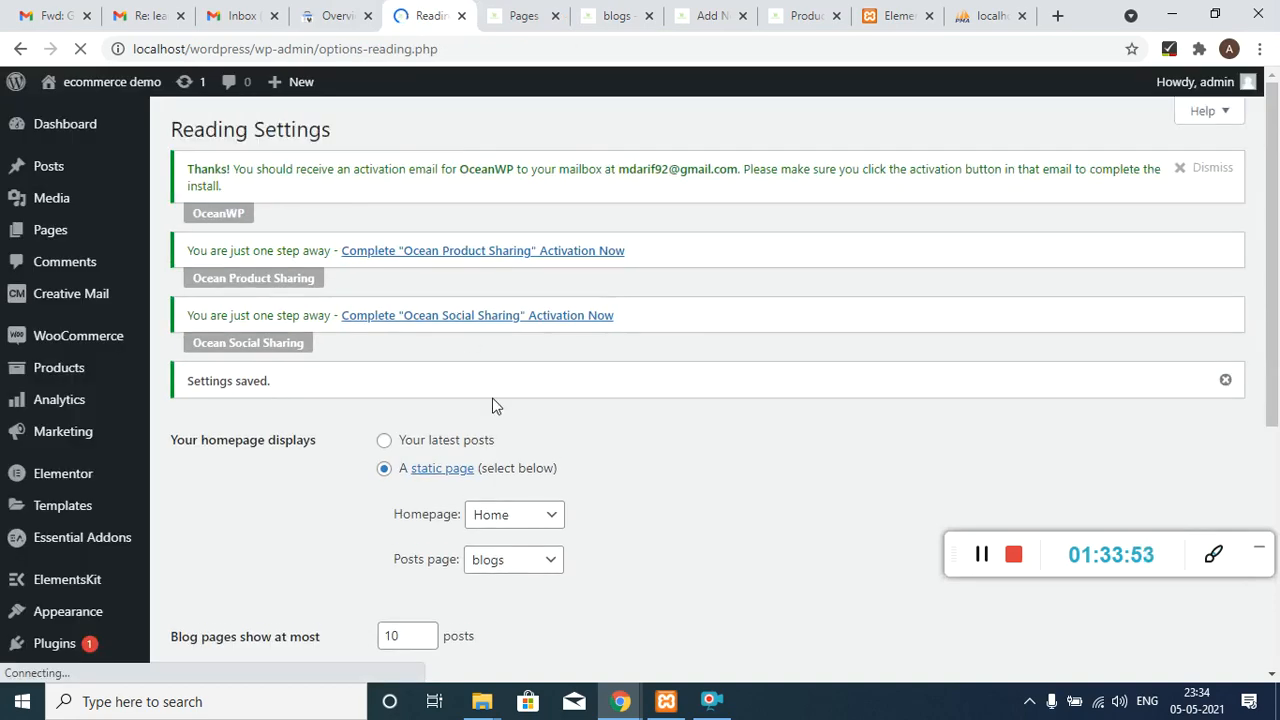
mouse_move(120, 300)
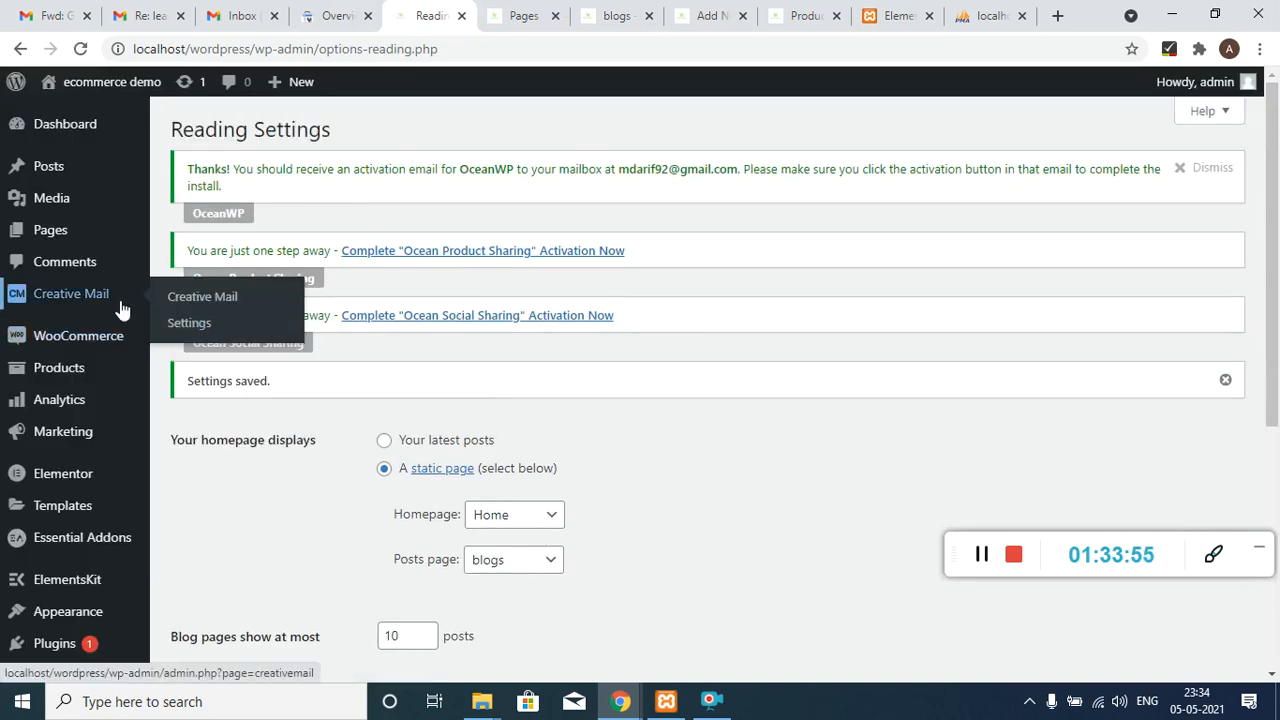
left_click(525, 12)
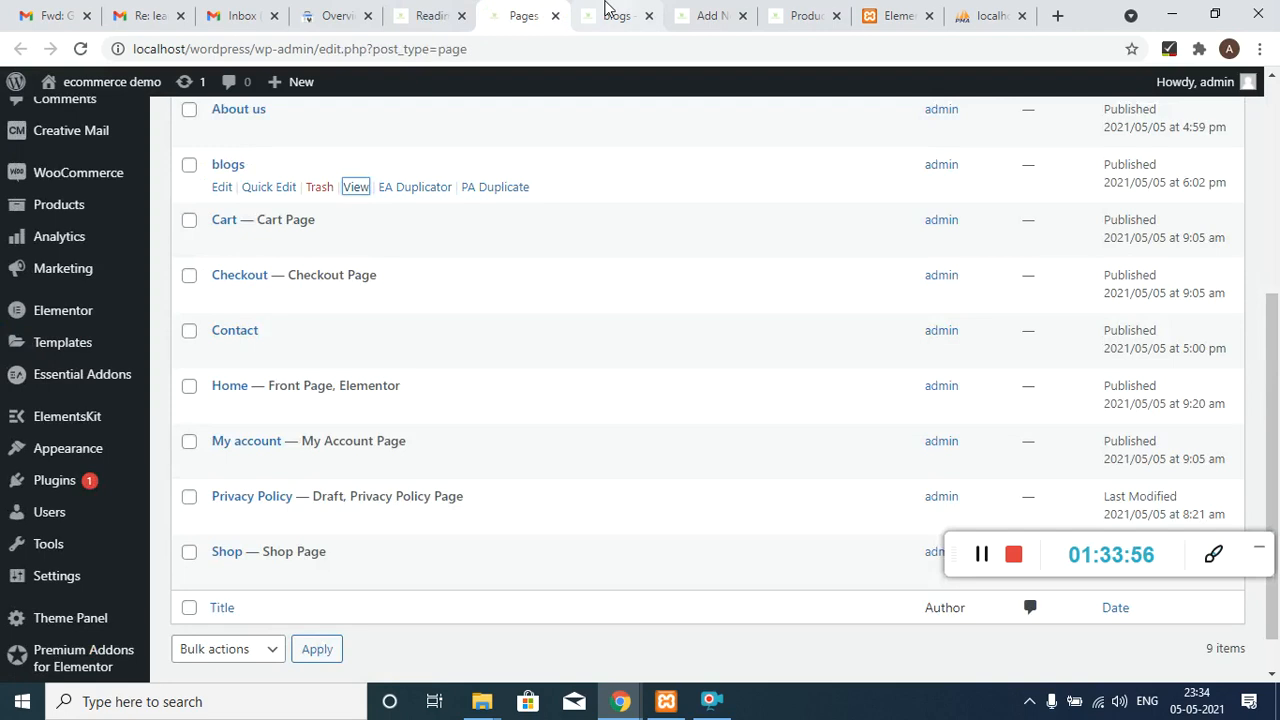
left_click(617, 12)
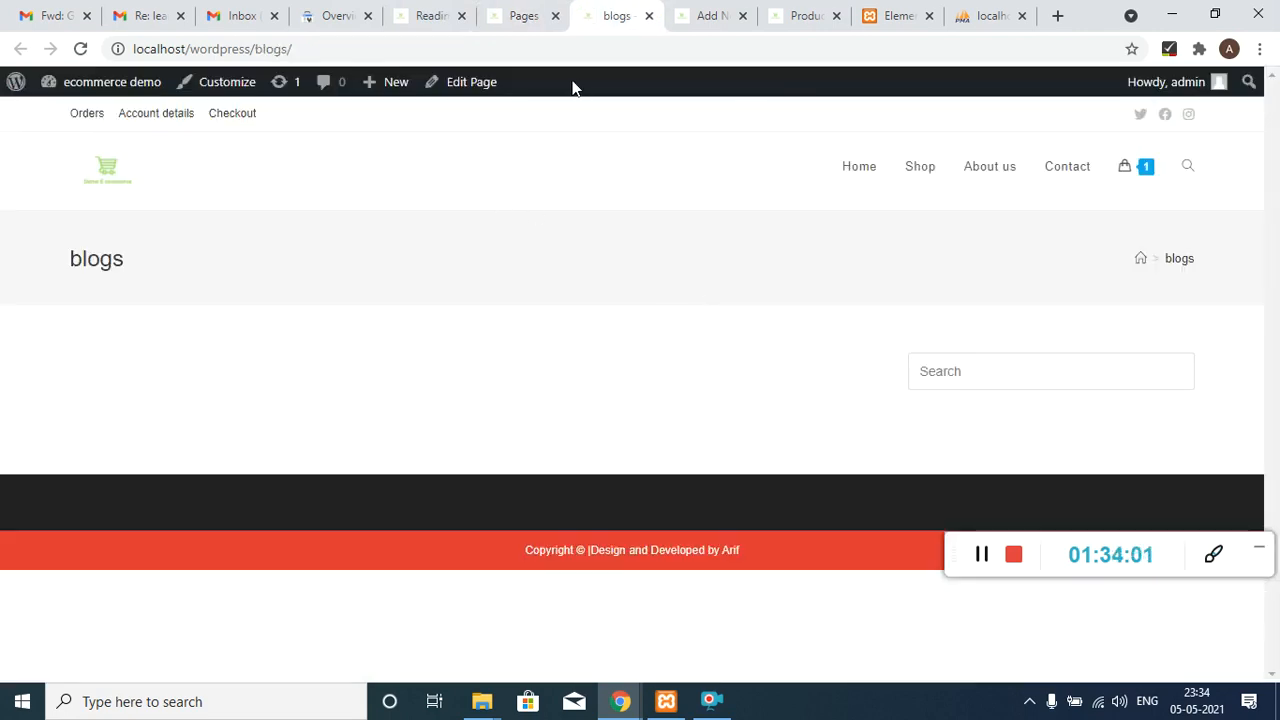
left_click(520, 10)
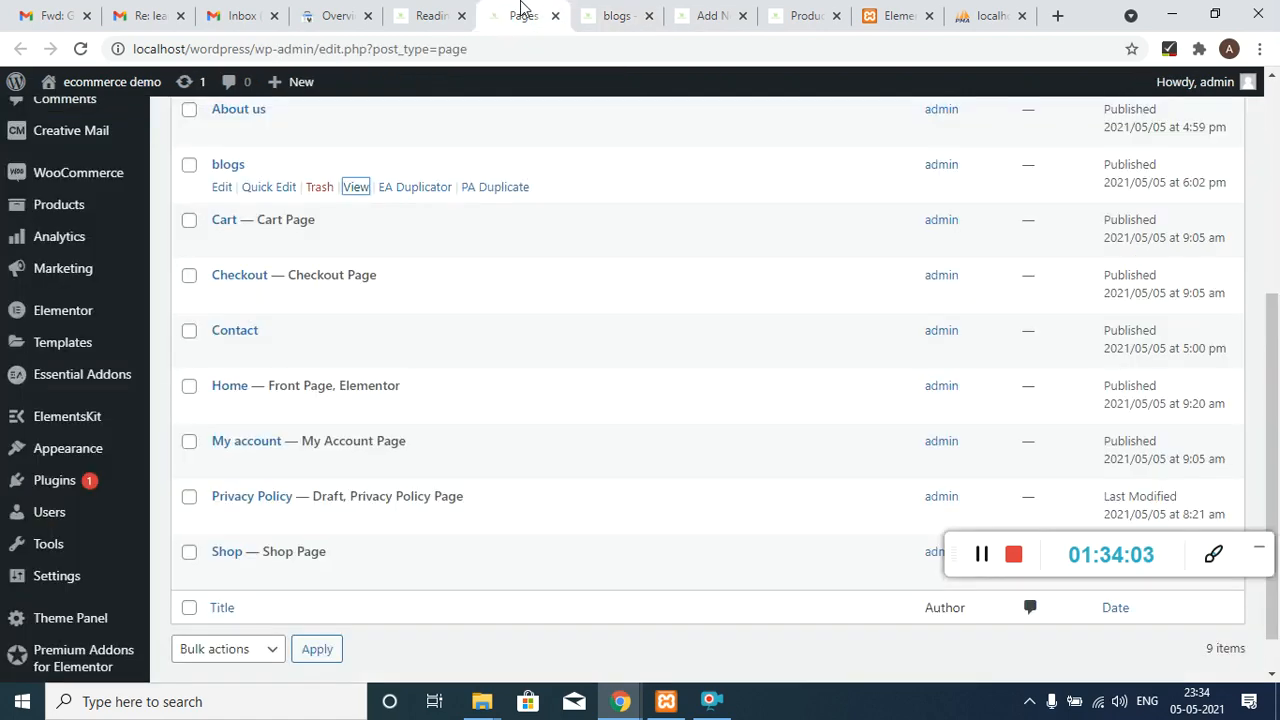
left_click(592, 12)
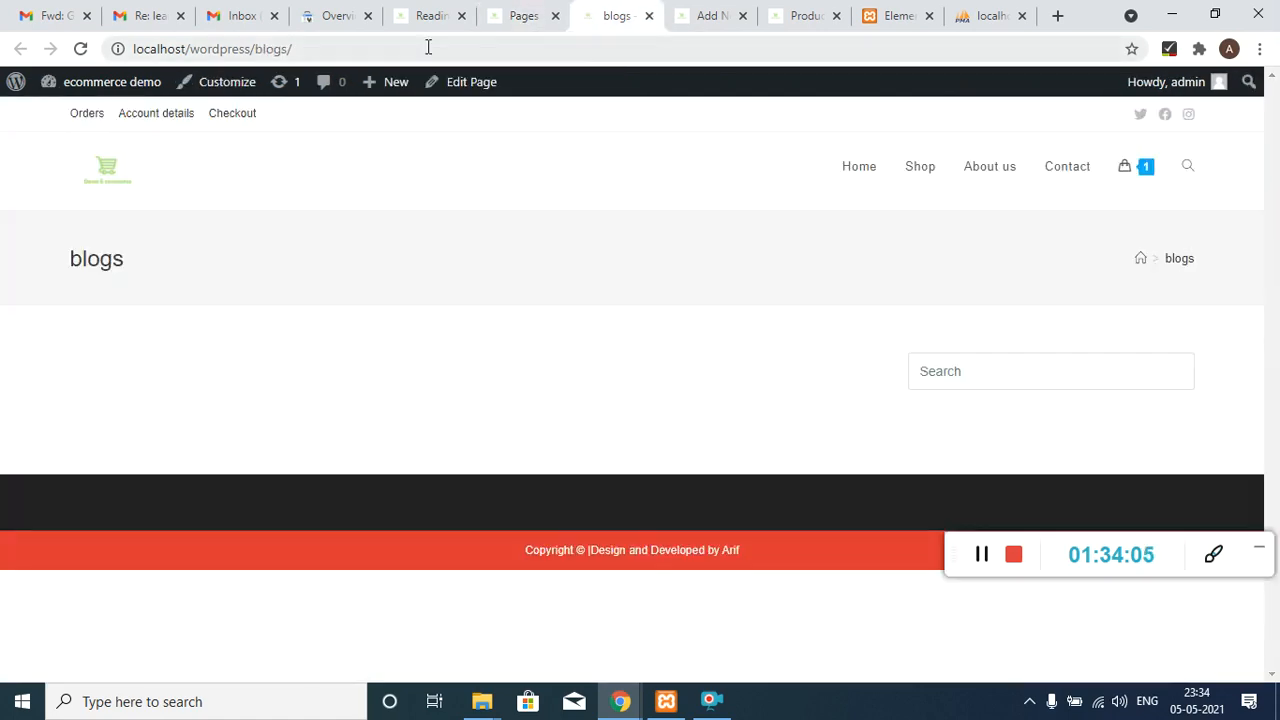
- Start editing the blogs page with Elementor and close the tab showing its site view
right_click(459, 84)
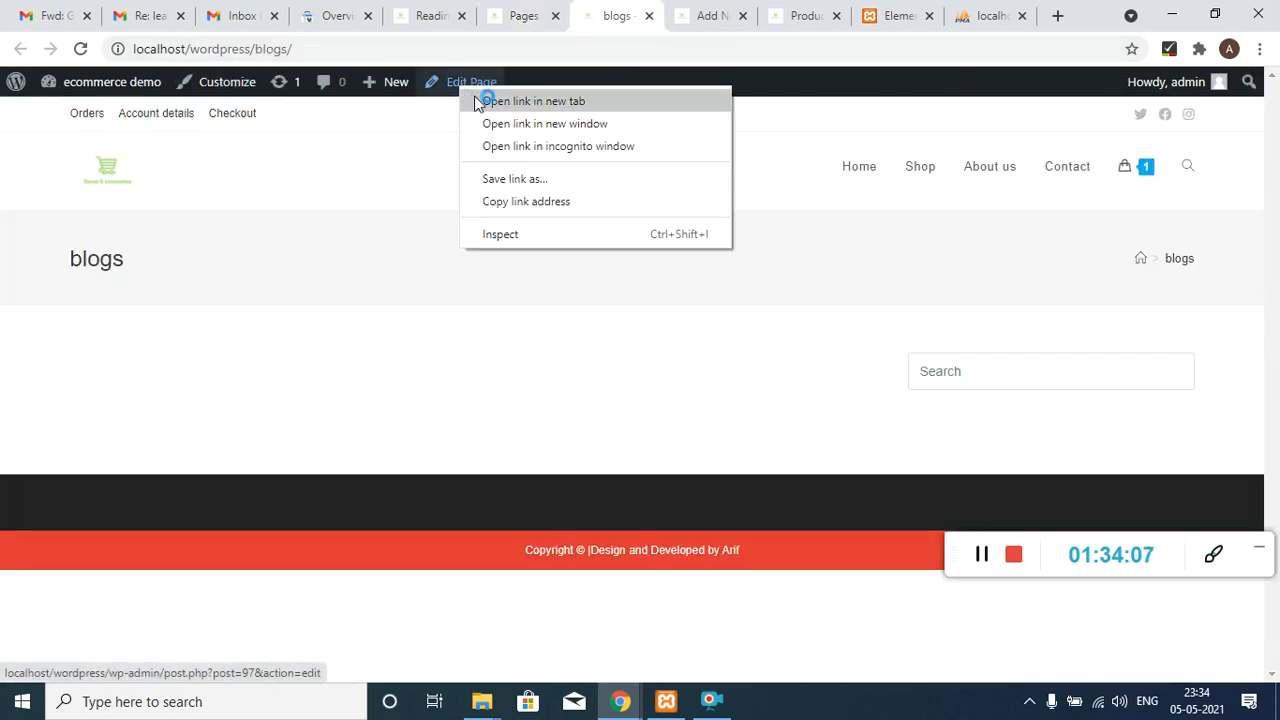
left_click(731, 10)
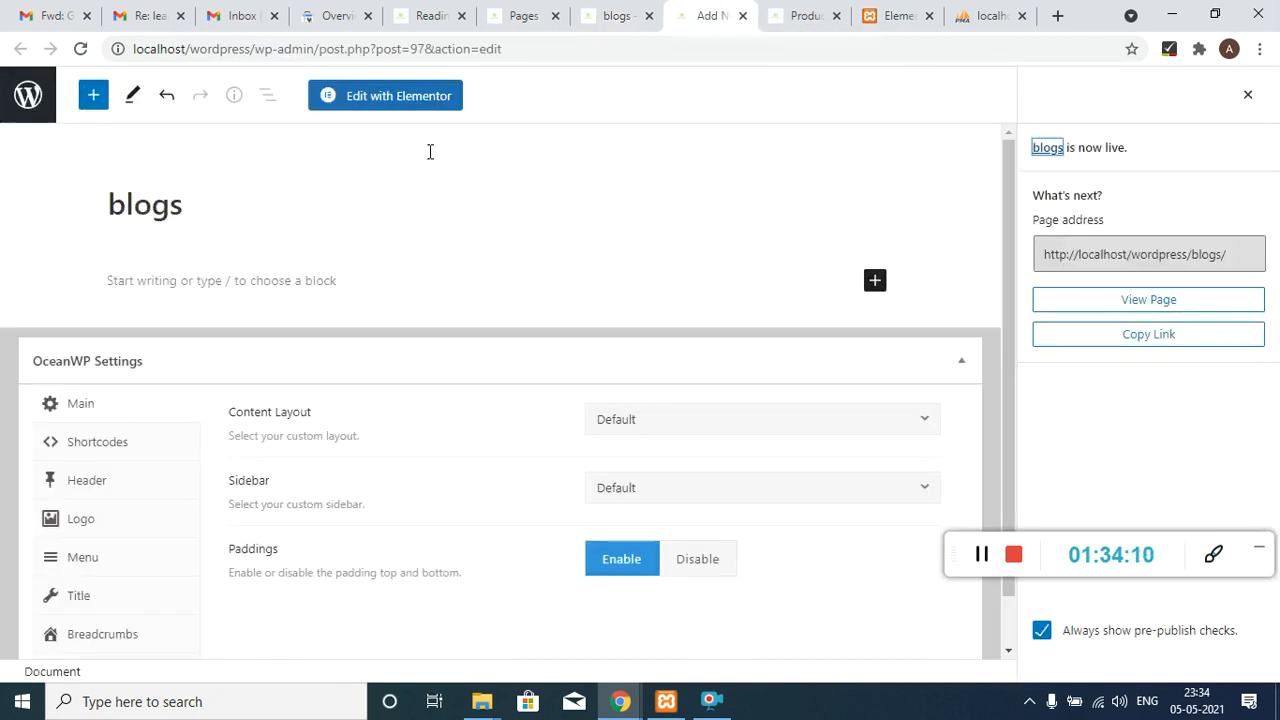
left_click(377, 104)
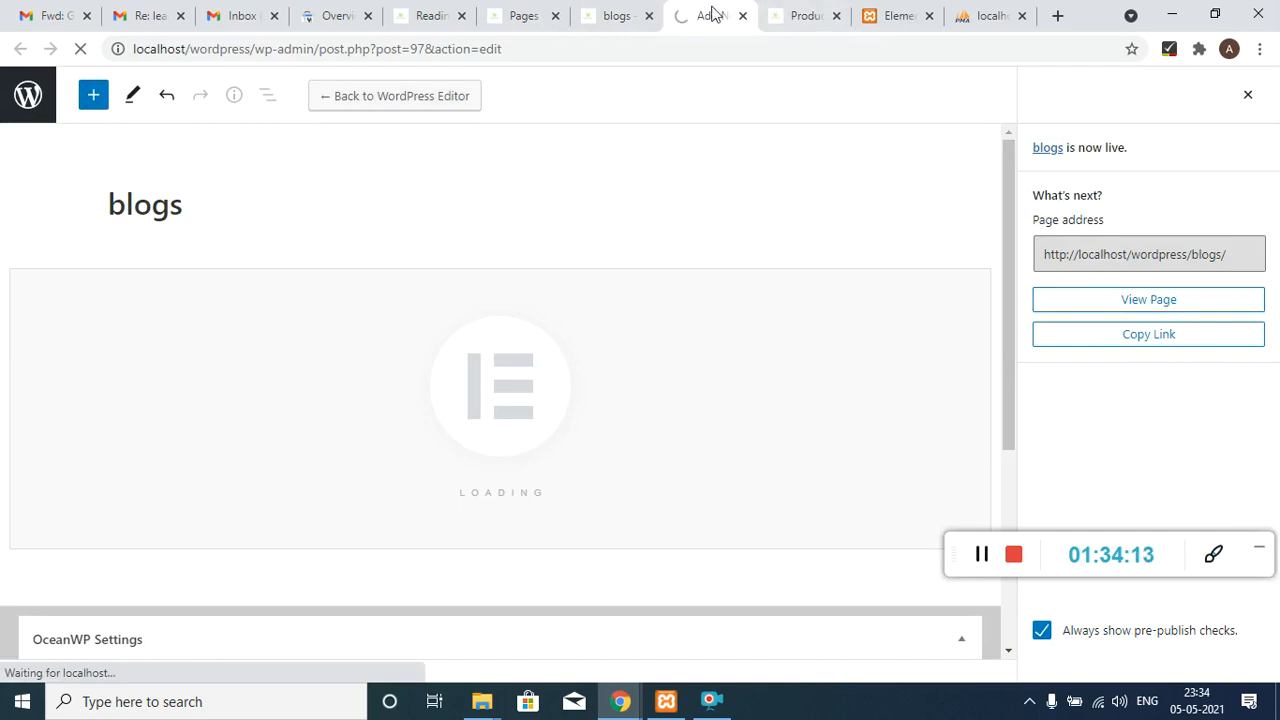
left_click(641, 12)
left_click(649, 16)
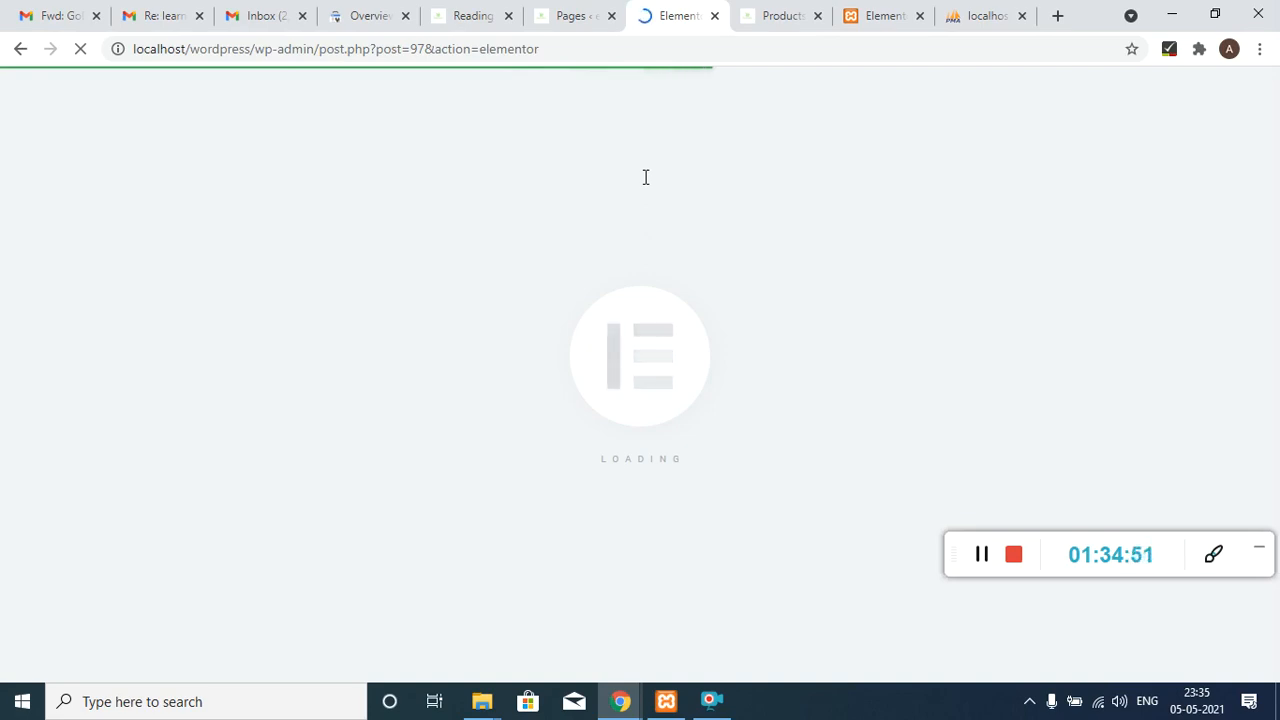
- Open the Appearance menu management page from the Pages list and close the Reading Settings tab
left_click(576, 9)
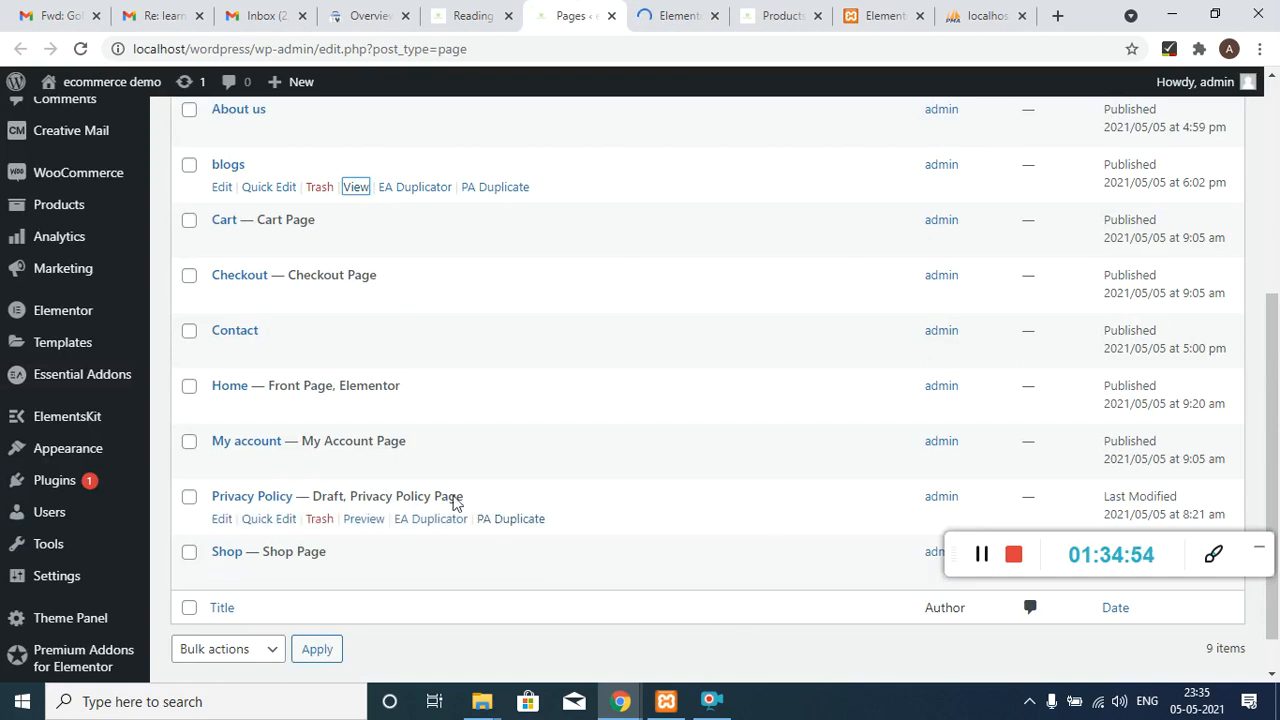
mouse_move(96, 425)
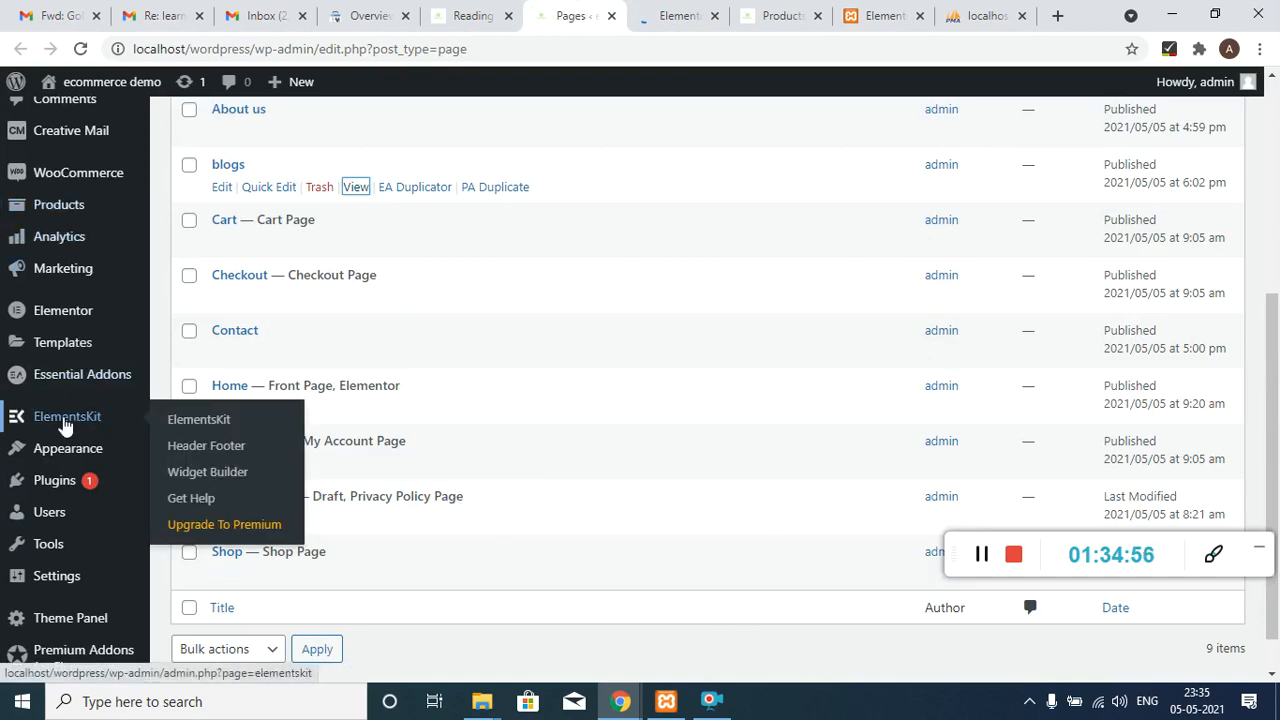
mouse_move(71, 443)
left_click(193, 533)
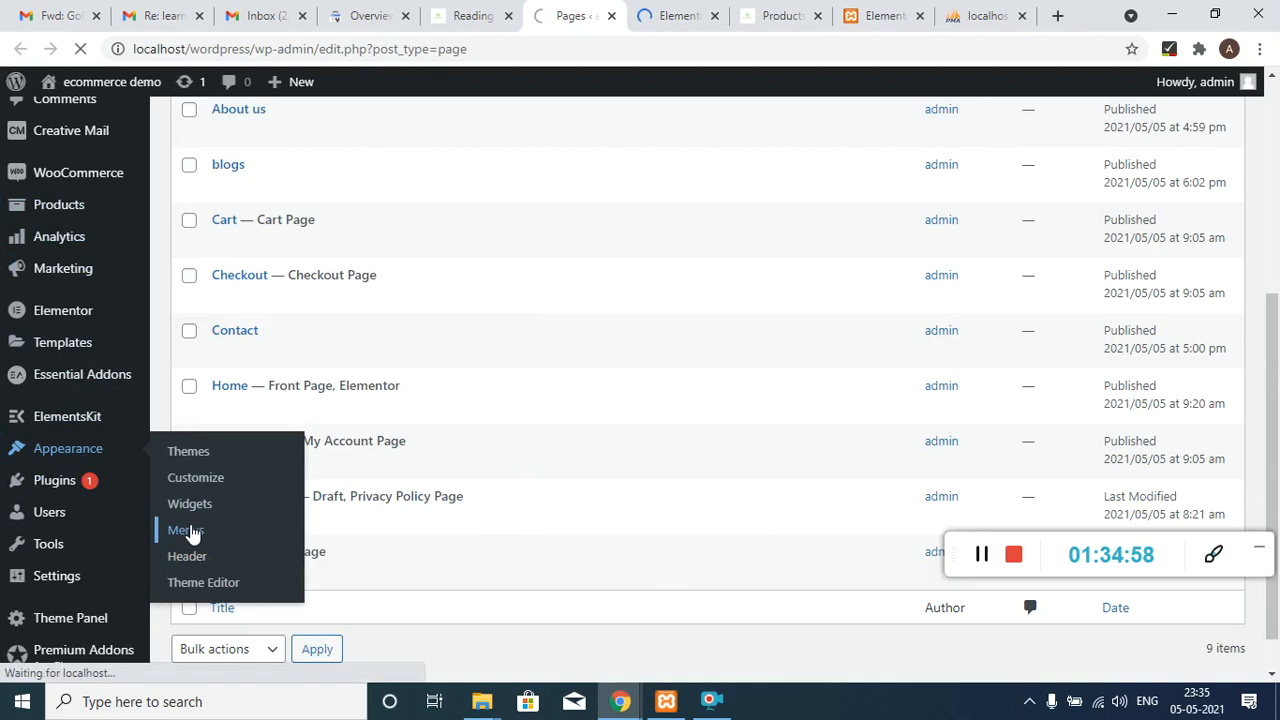
left_click(665, 12)
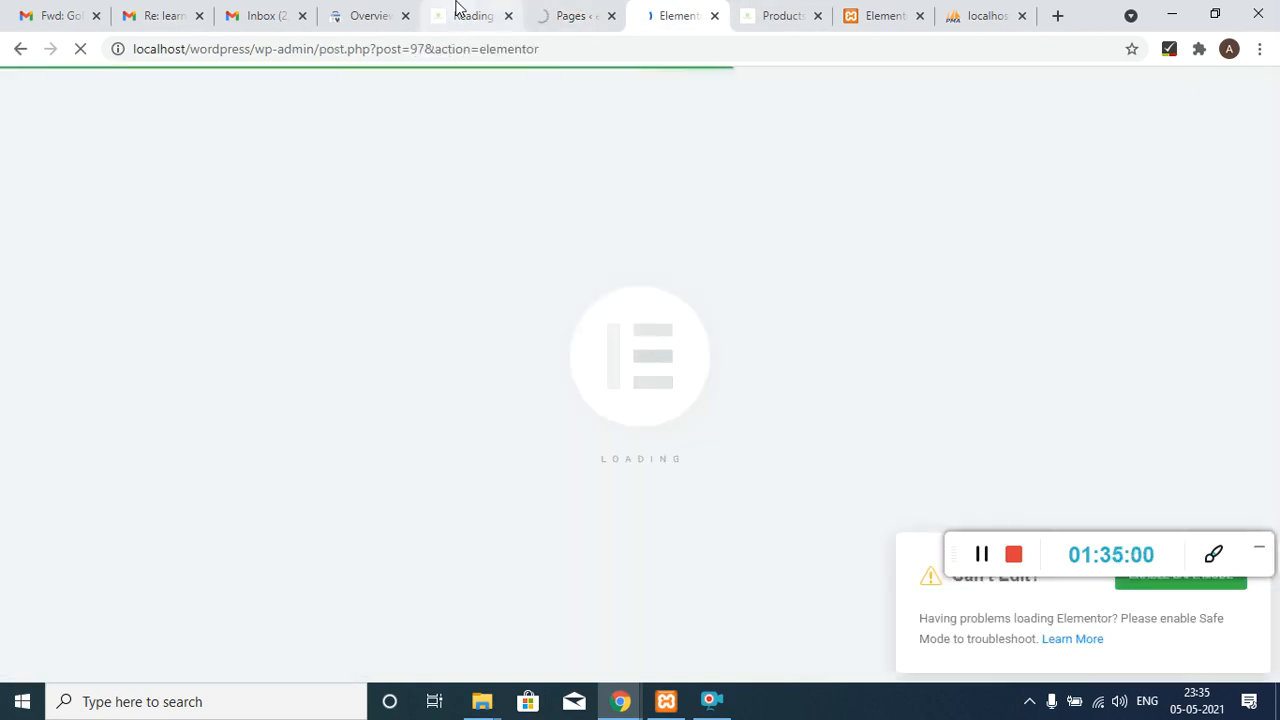
left_click(470, 15)
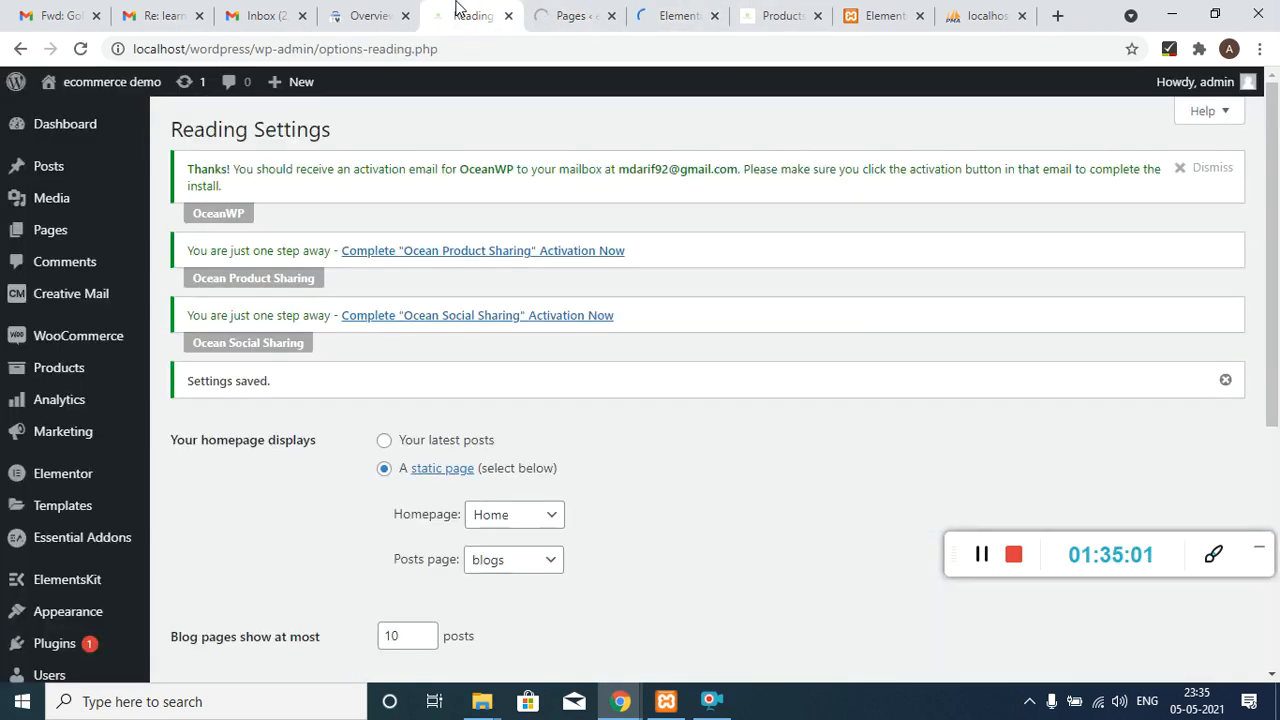
left_click(508, 20)
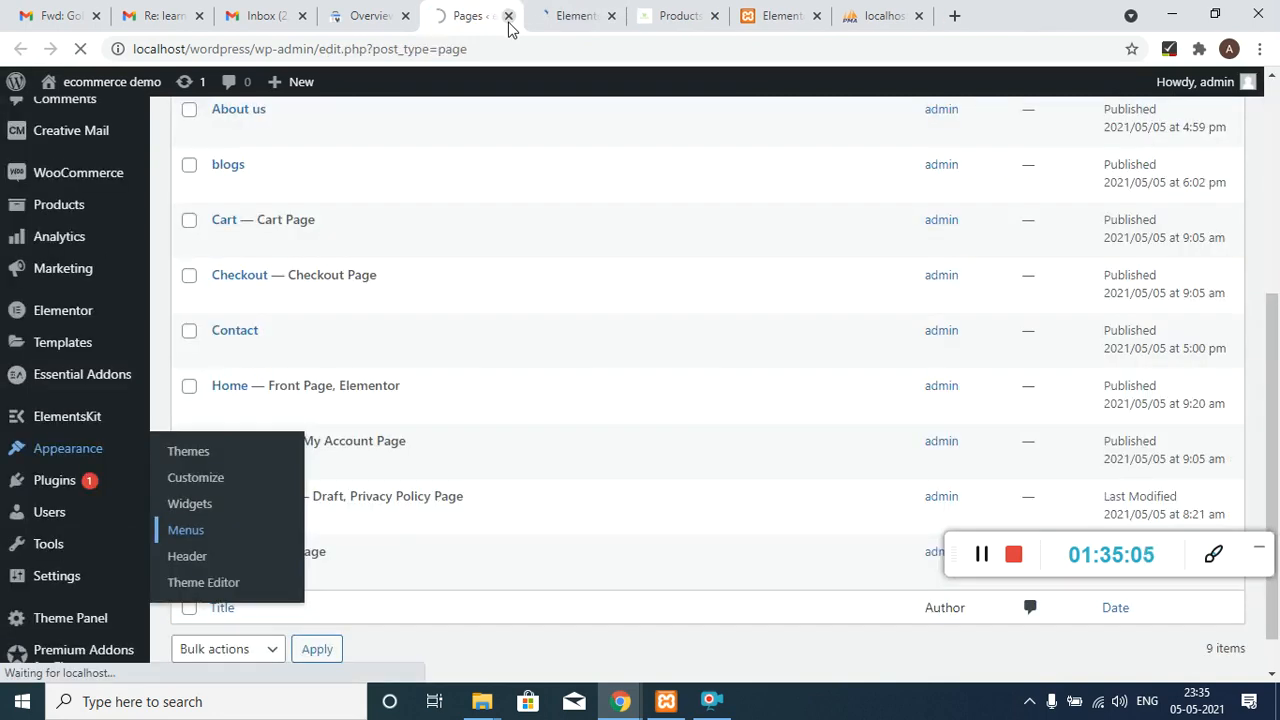
left_click(612, 12)
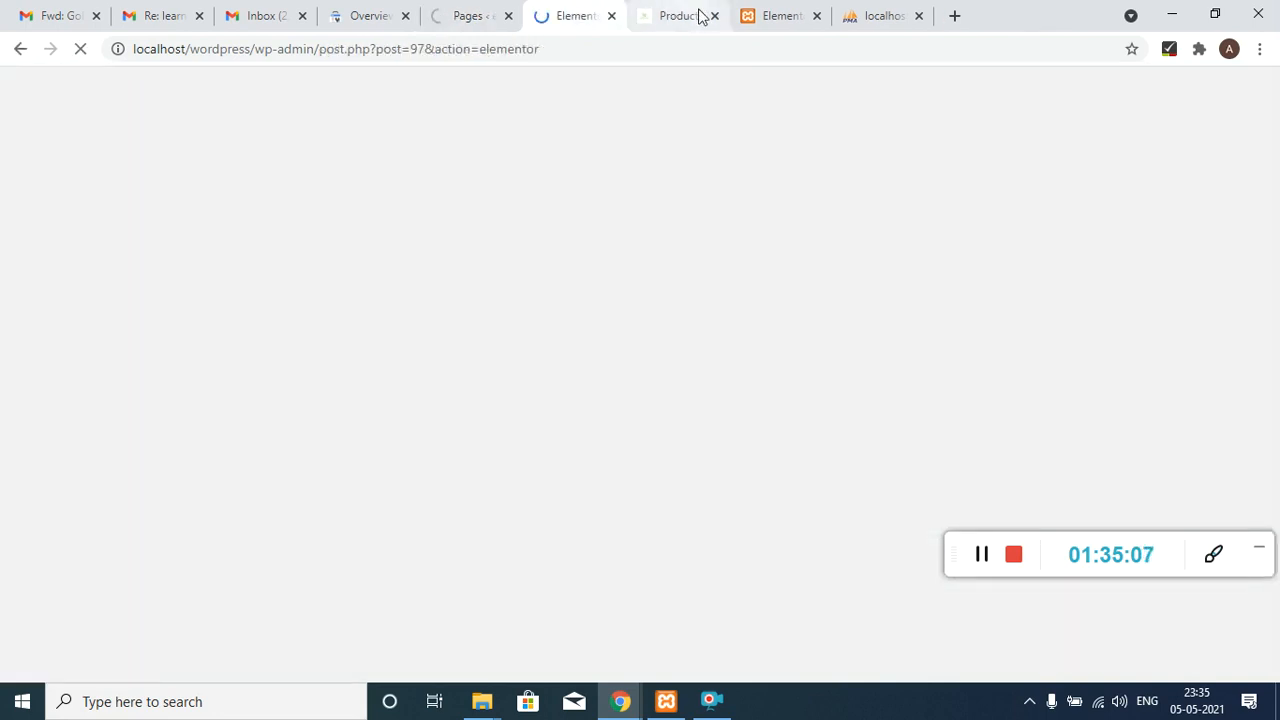
left_click(700, 14)
left_click(762, 10)
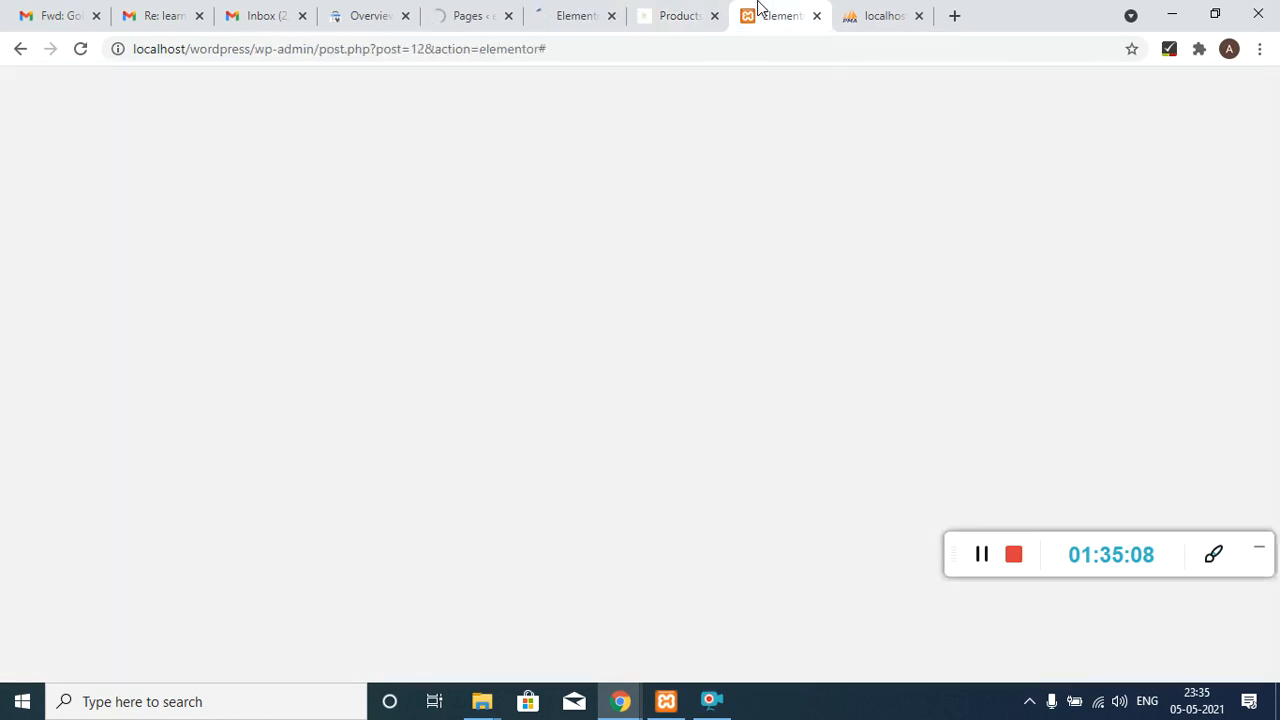
left_click(665, 12)
left_click(565, 12)
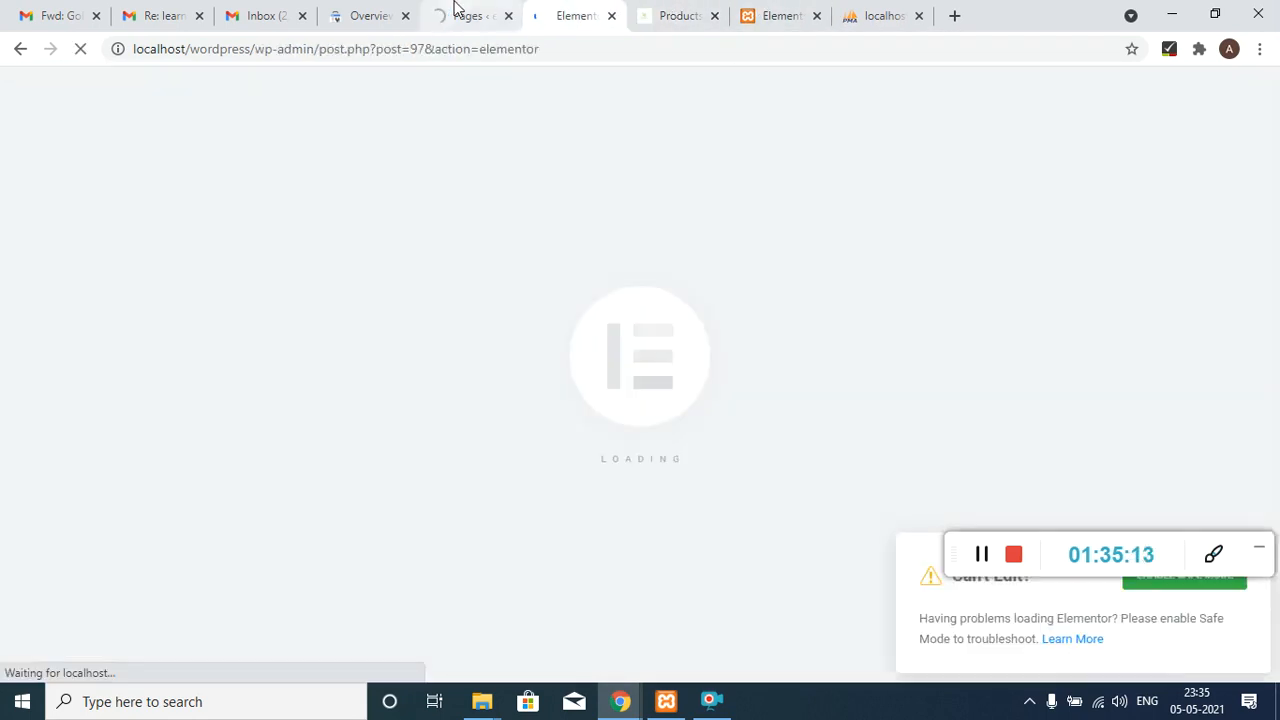
left_click(460, 12)
left_click(580, 10)
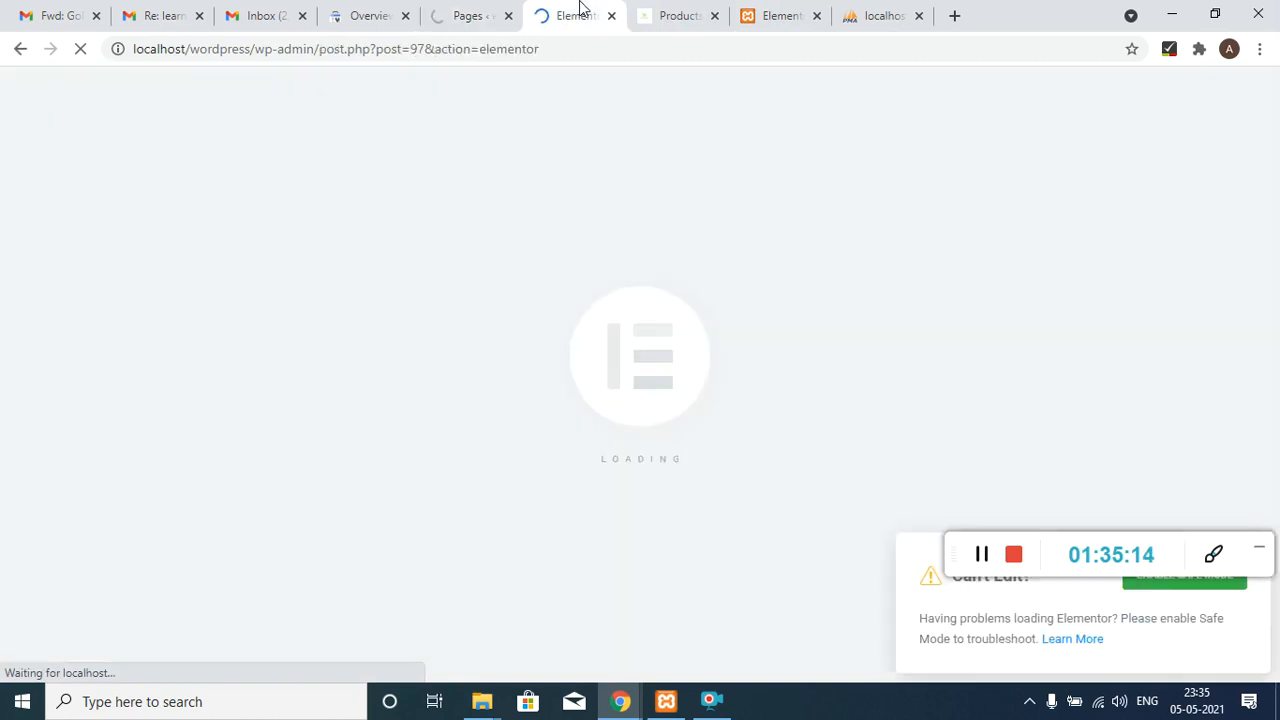
- Load main_menu (Main) as the menu to edit on the Menus page
left_click(460, 12)
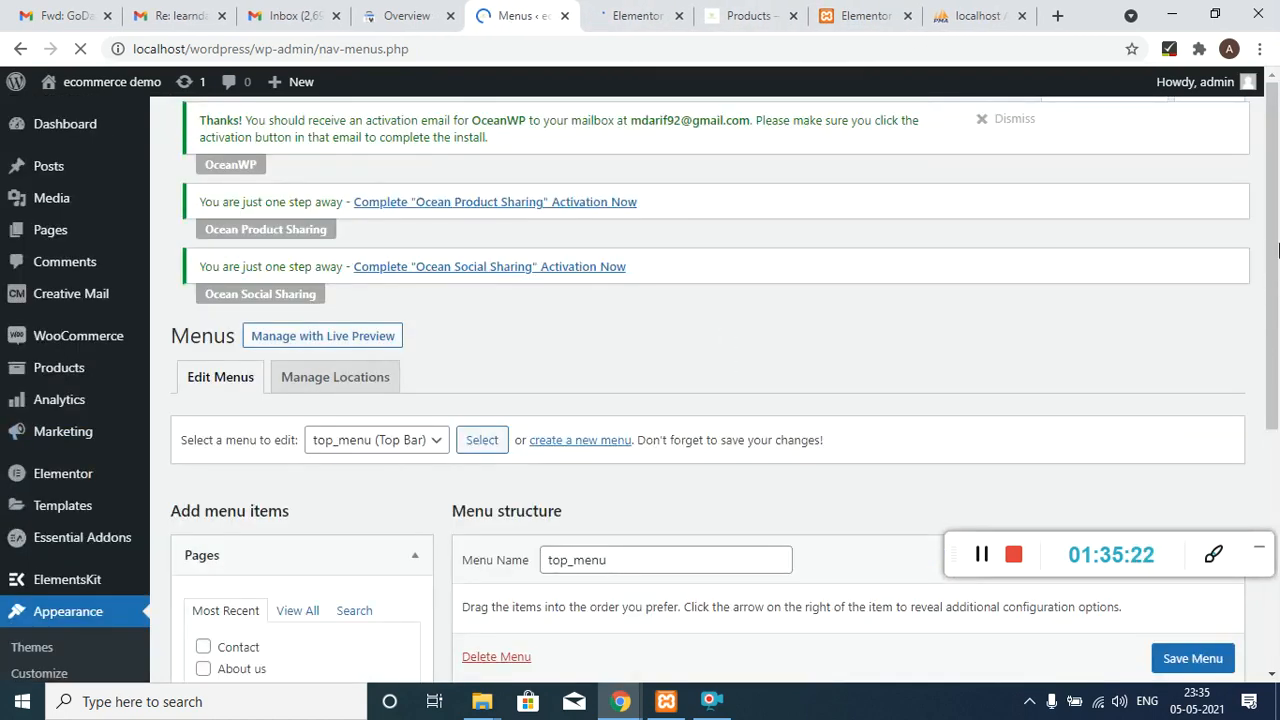
left_click_drag(1278, 250, 1278, 398)
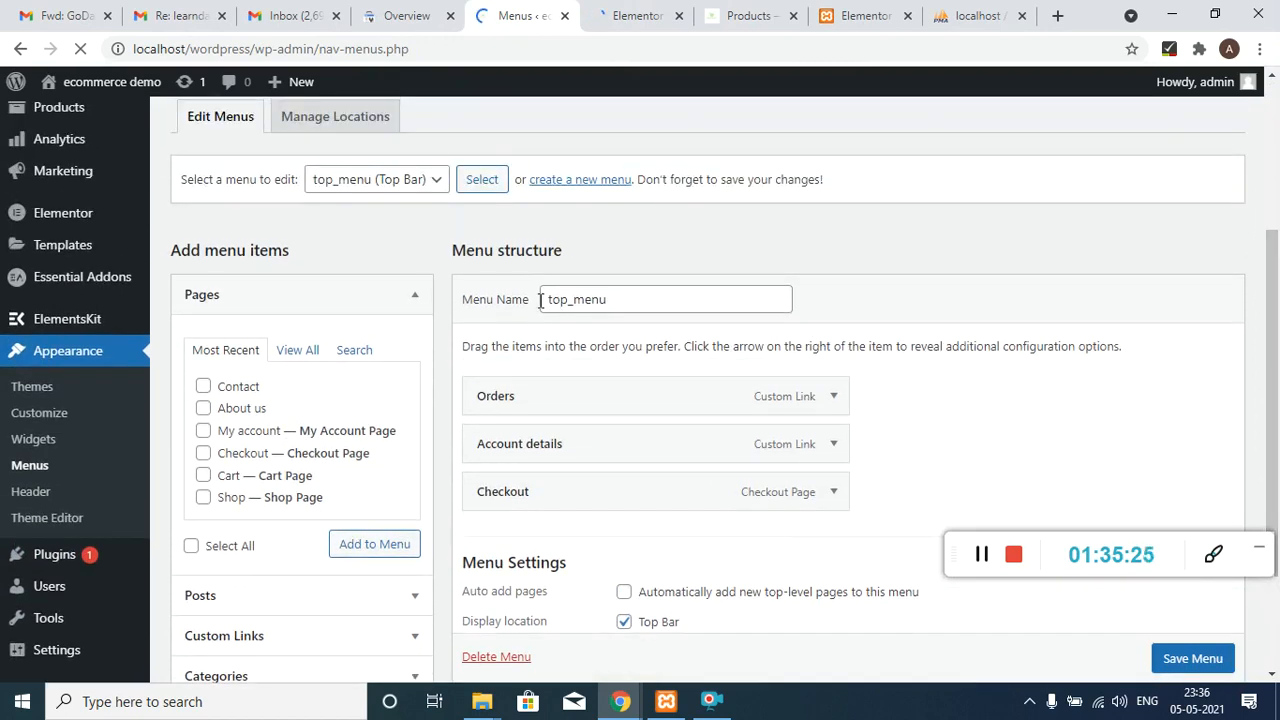
left_click(430, 190)
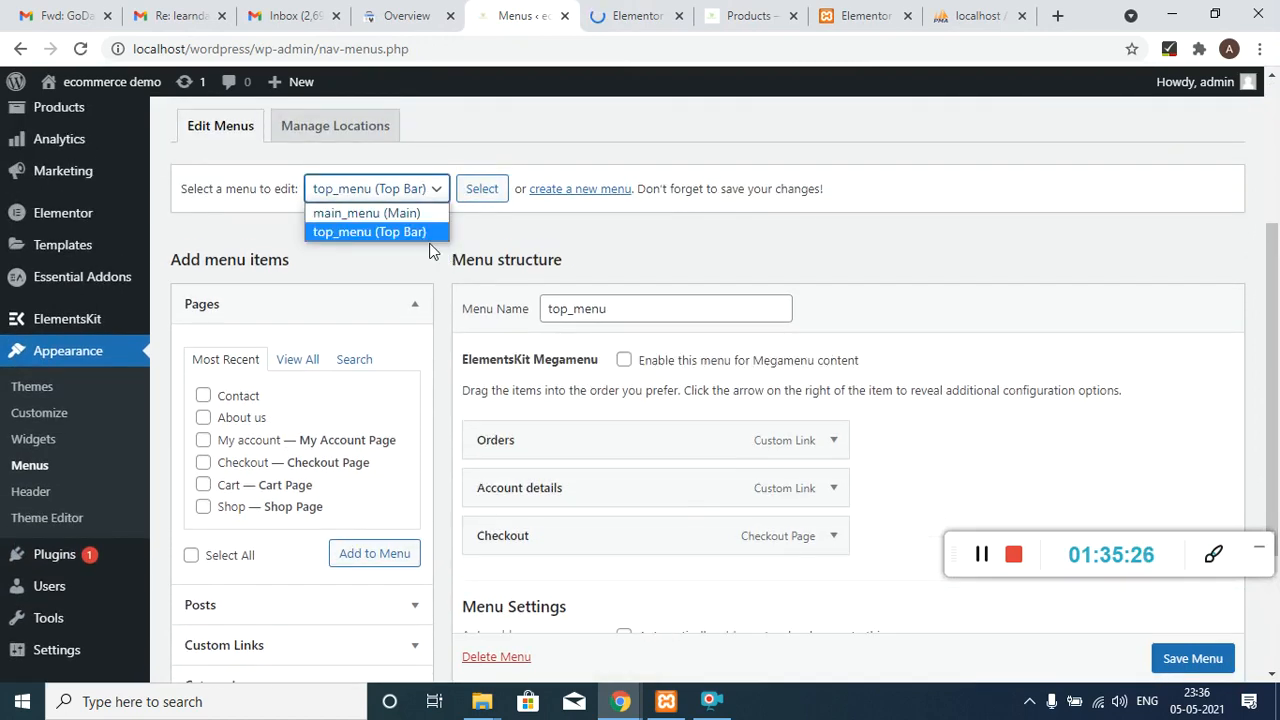
left_click(400, 213)
left_click(482, 196)
left_click(482, 192)
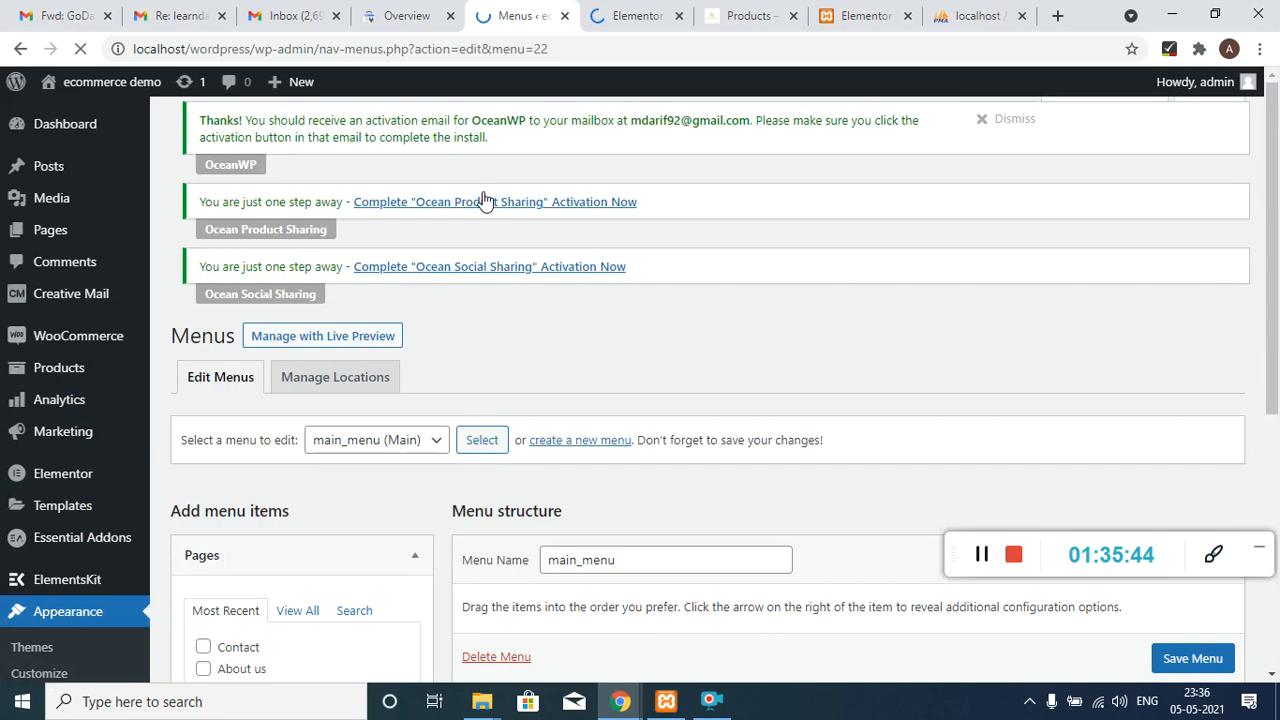
- Add the blogs page to main_menu, place it between About us and Contact, and save the menu
left_click(313, 620)
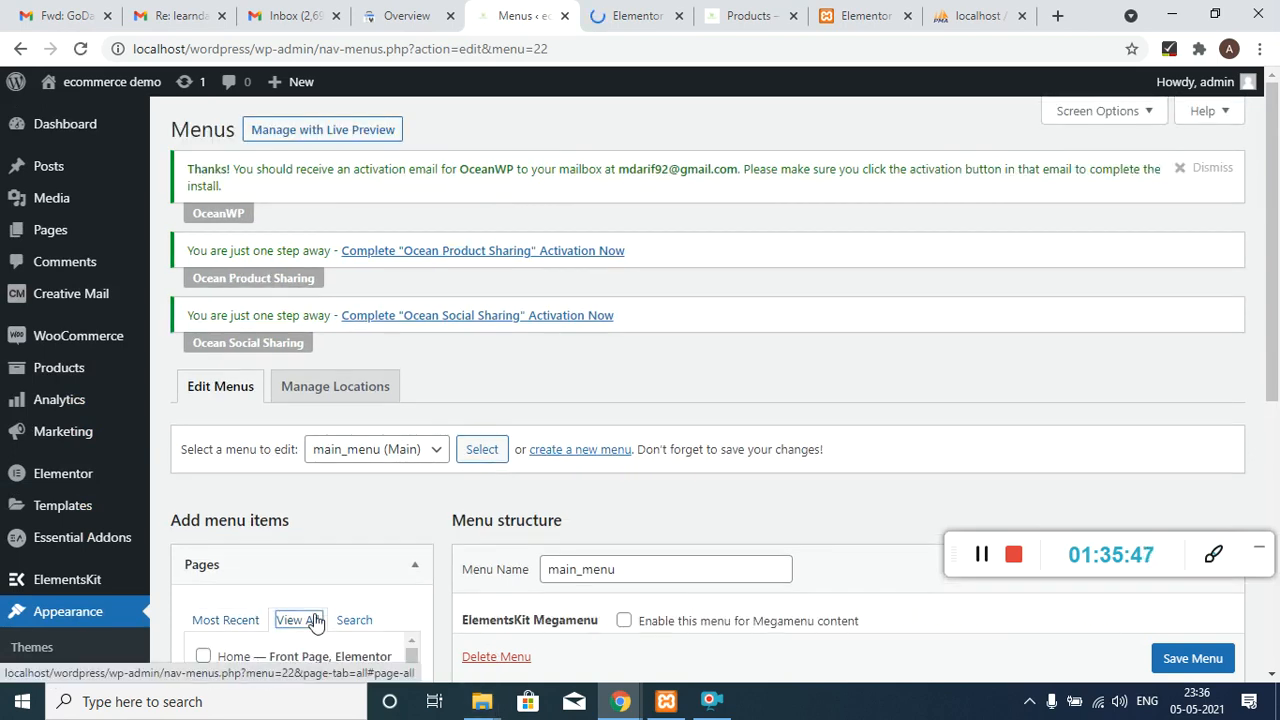
left_click_drag(1275, 275, 1278, 374)
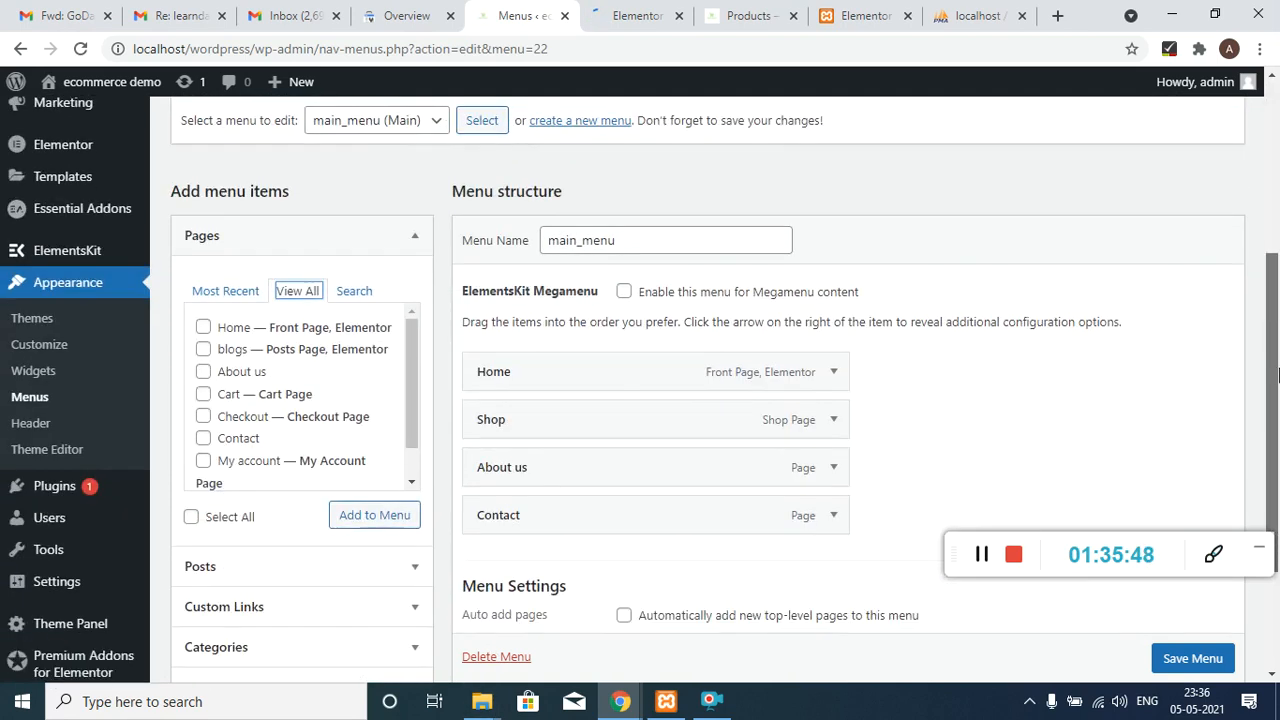
left_click(203, 349)
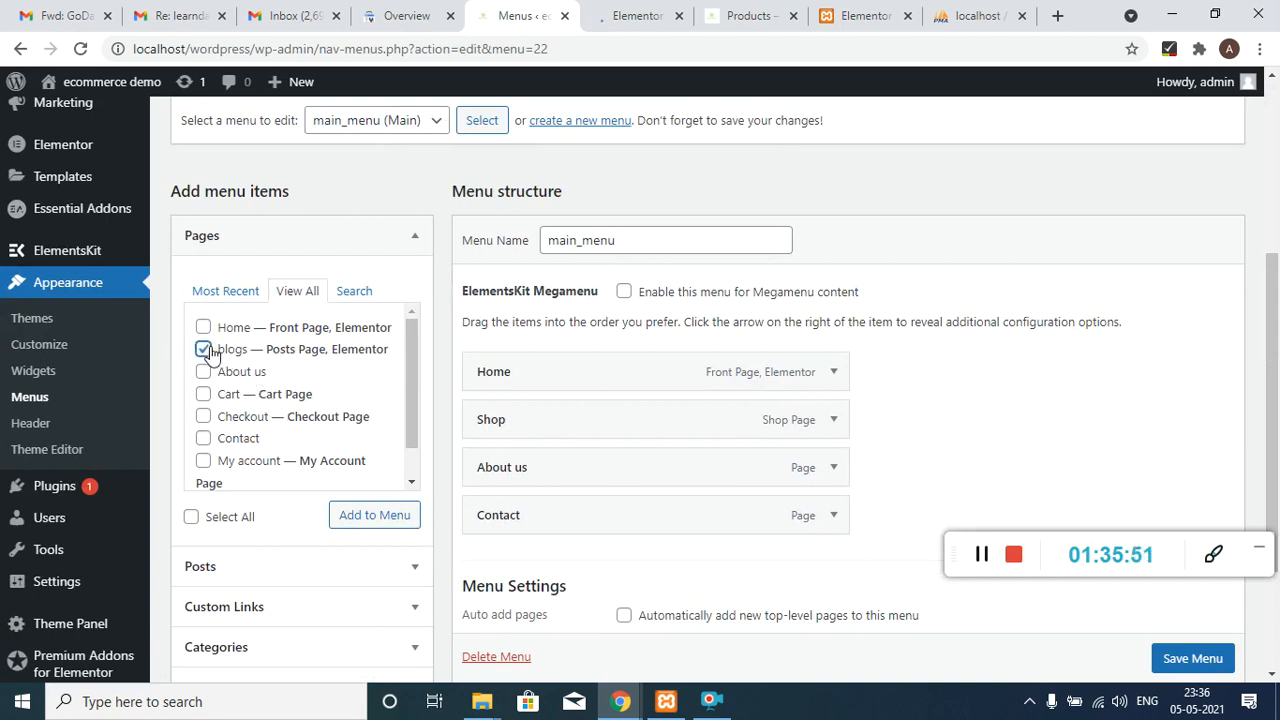
left_click(380, 515)
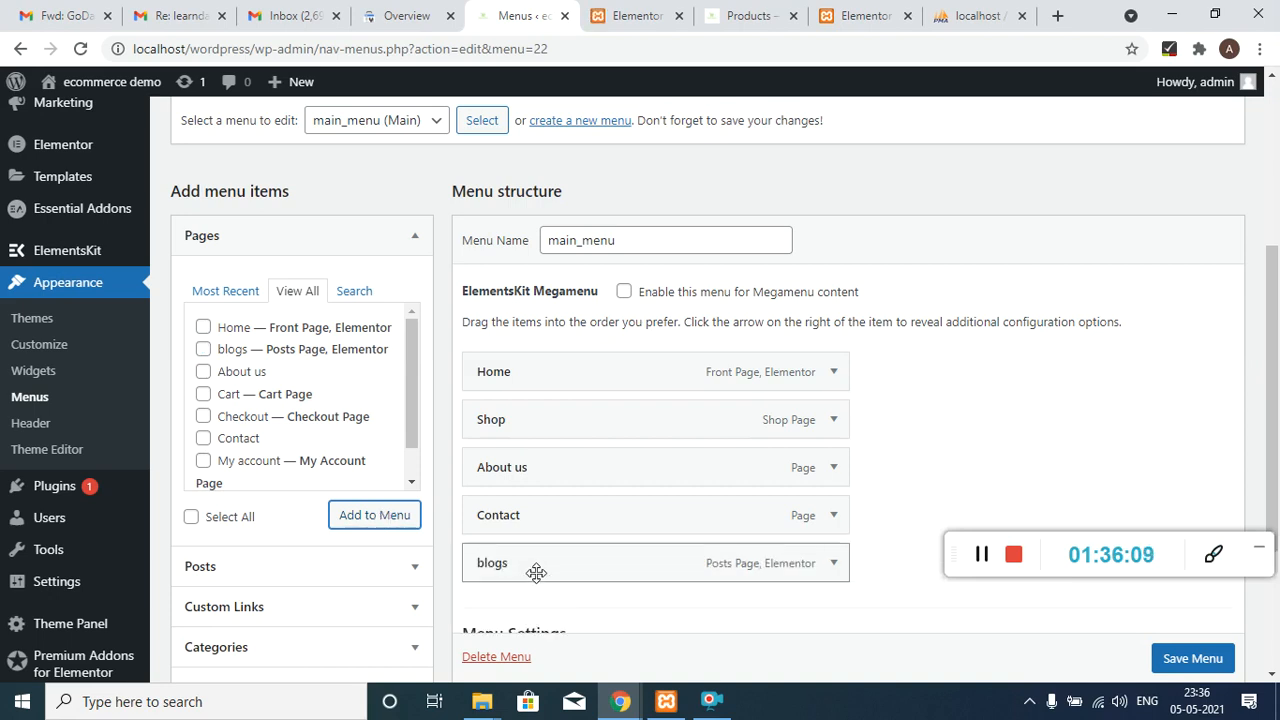
left_click_drag(535, 569, 540, 515)
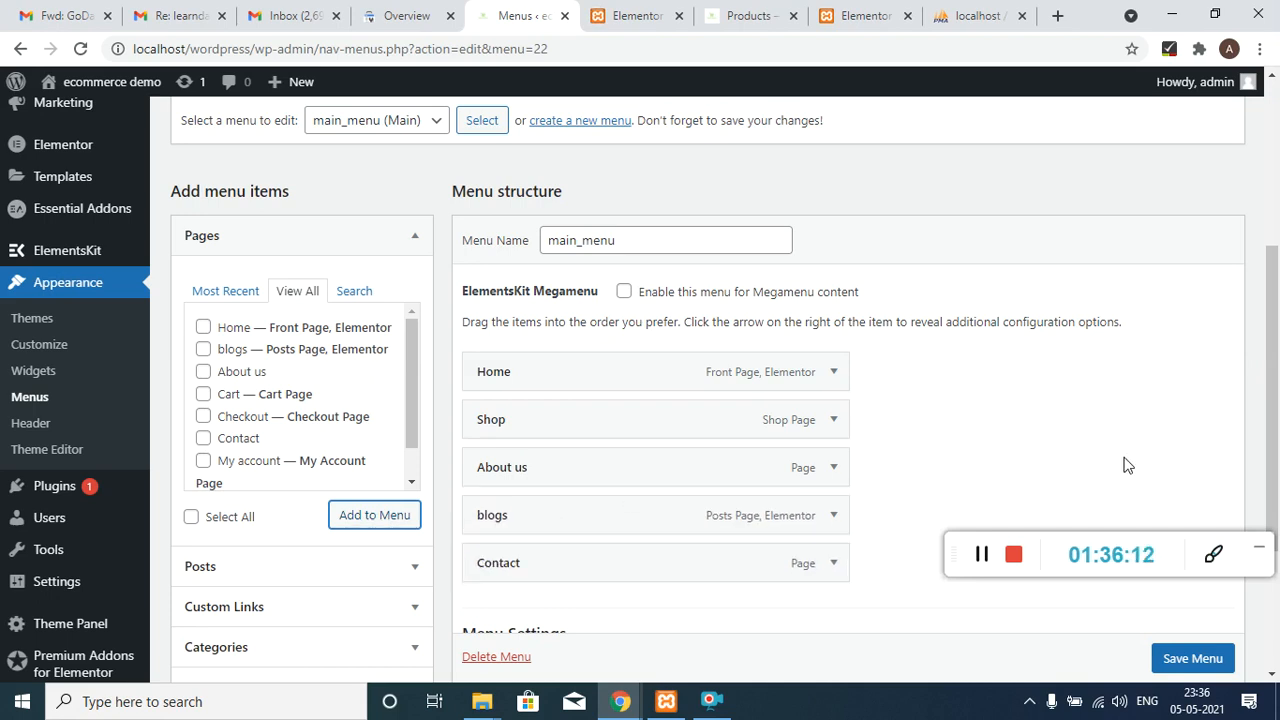
left_click(1186, 660)
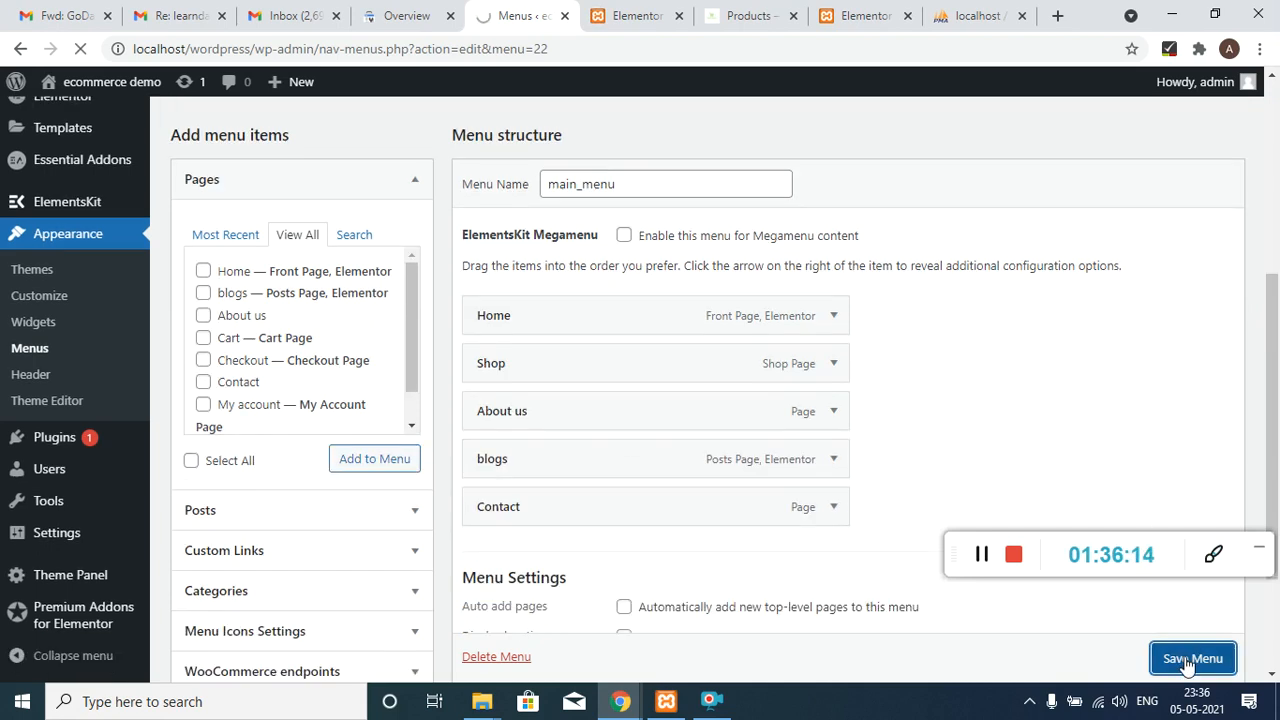
- Reload the Shop page on the site and open blogs from its main menu to review the posts
left_click(628, 14)
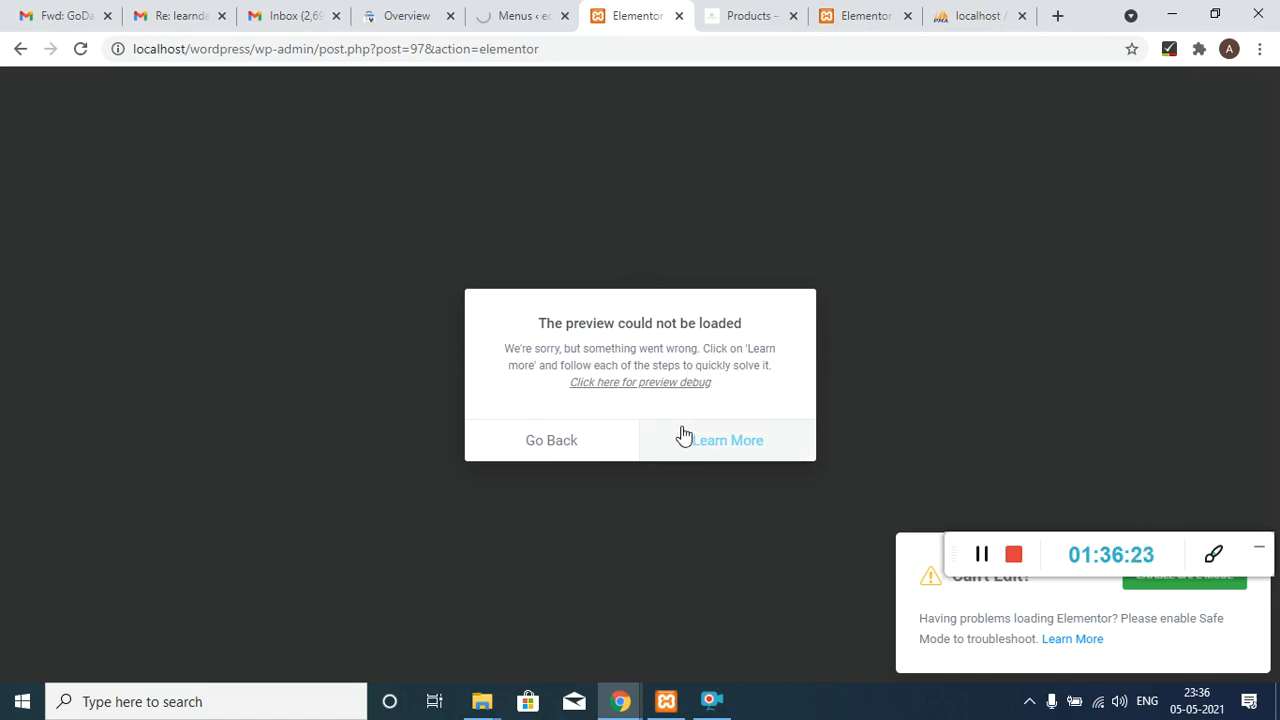
left_click(752, 15)
key("ctrl+a")
key("Return")
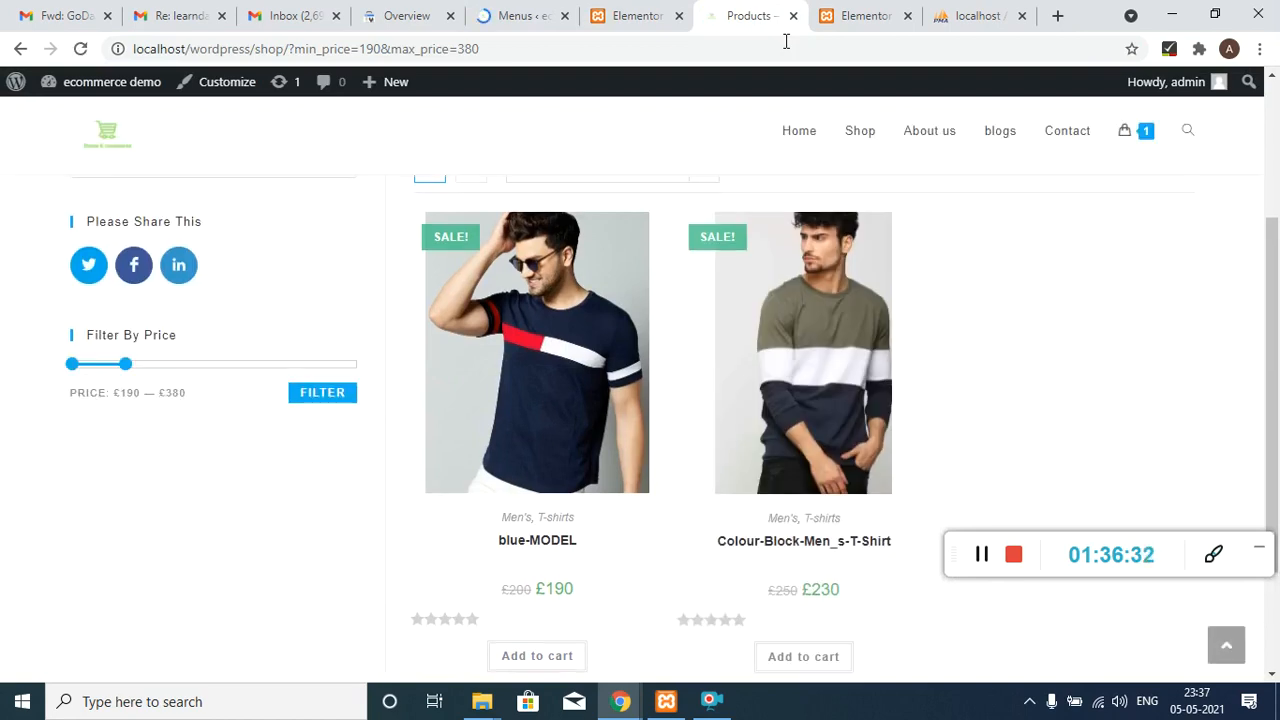
left_click(1006, 134)
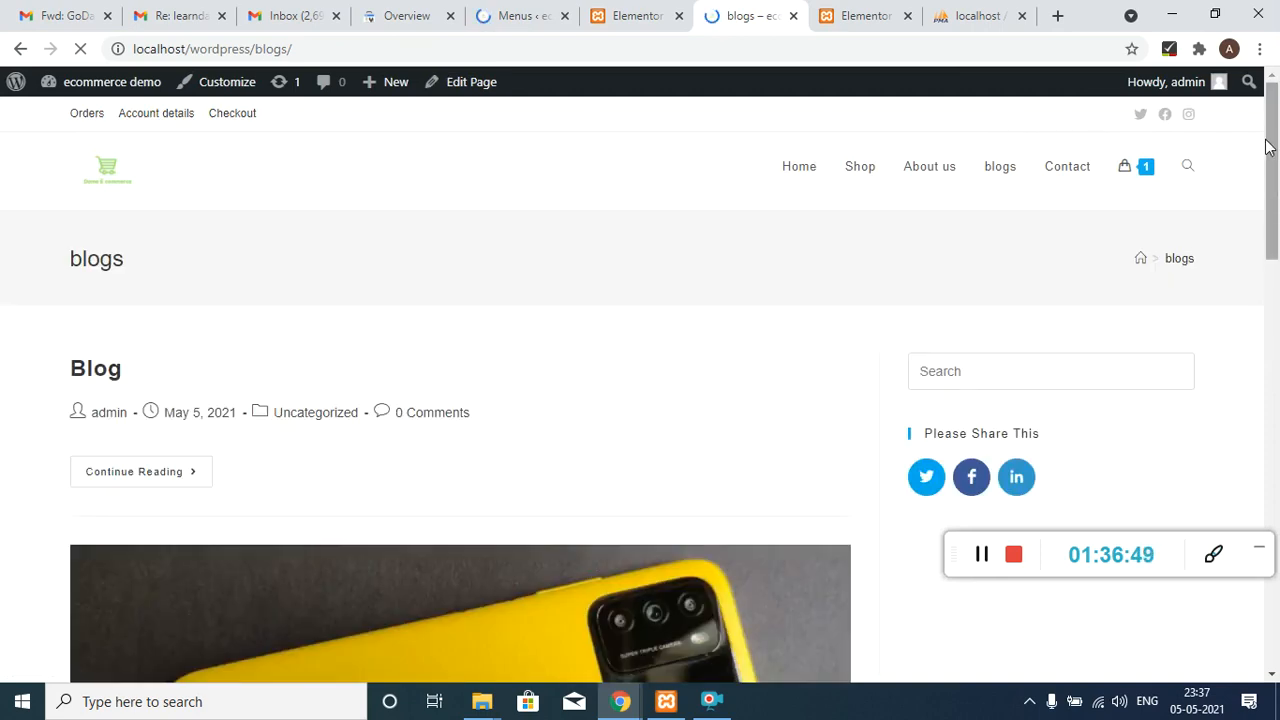
left_click_drag(1272, 158, 1276, 346)
left_click_drag(1278, 503, 1262, 132)
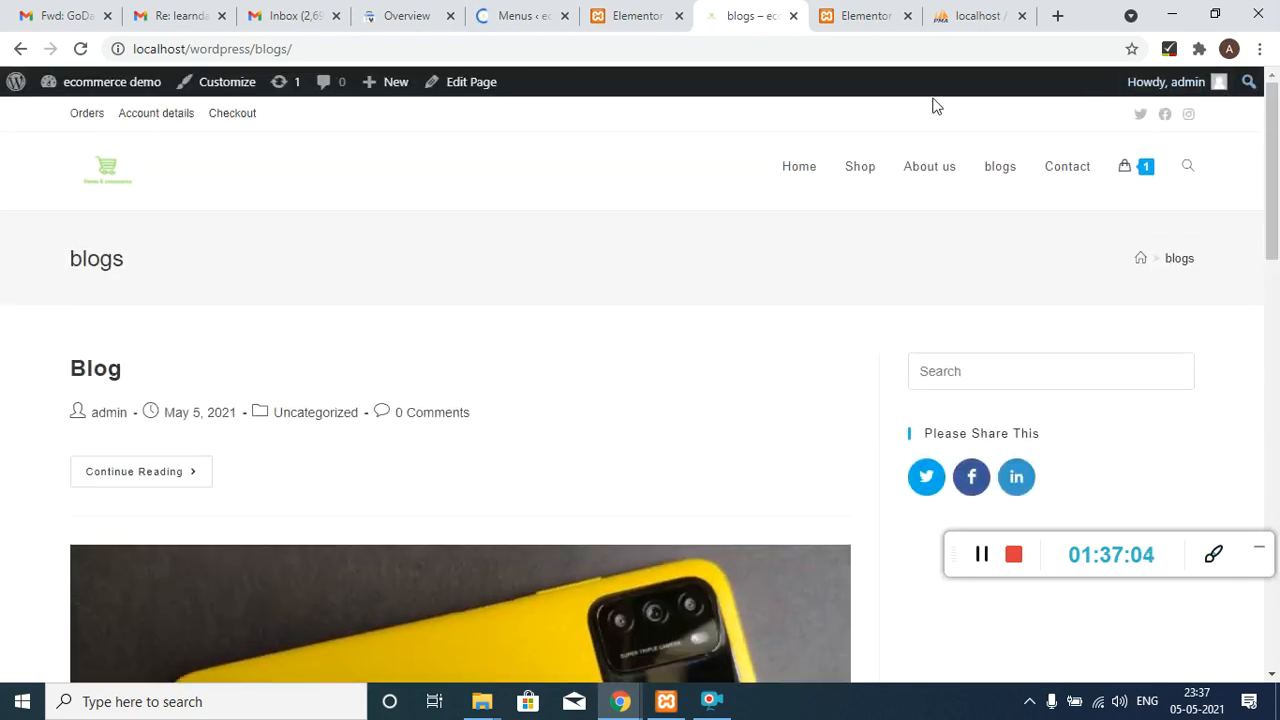
- View the site's home page and close the tab with the blogs page's Elementor editor
left_click(817, 177)
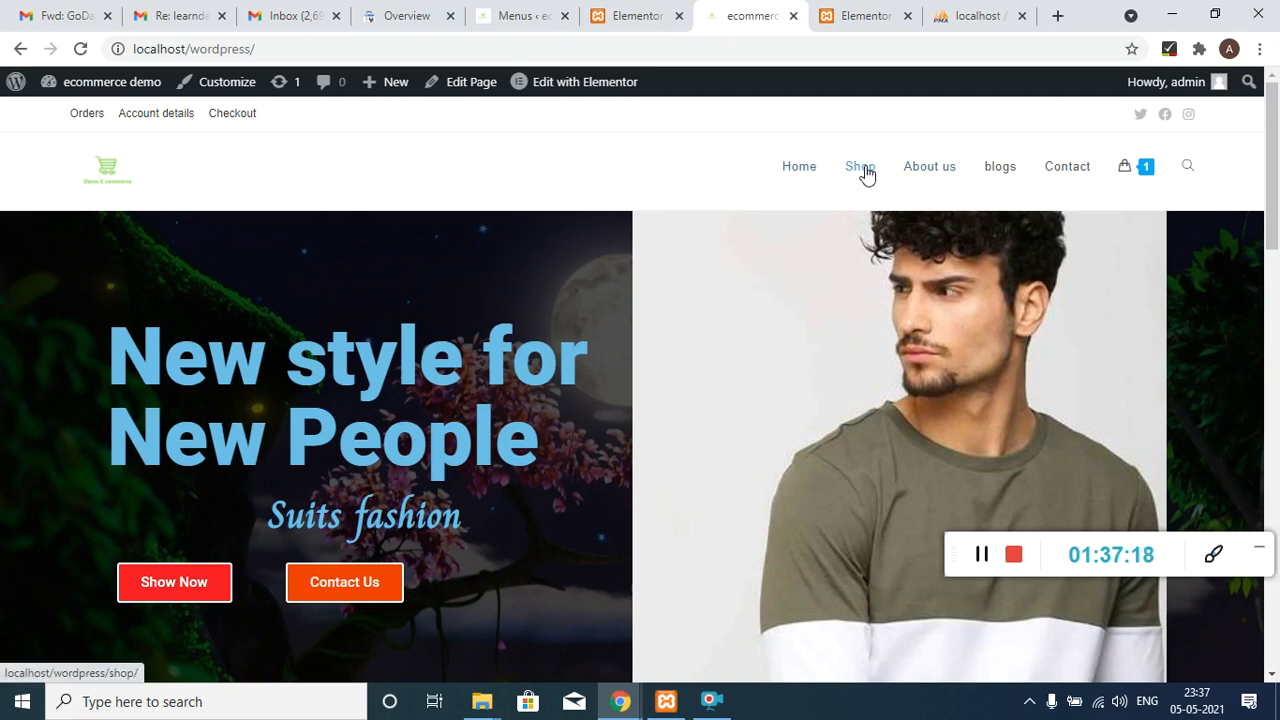
left_click_drag(1275, 178, 1270, 143)
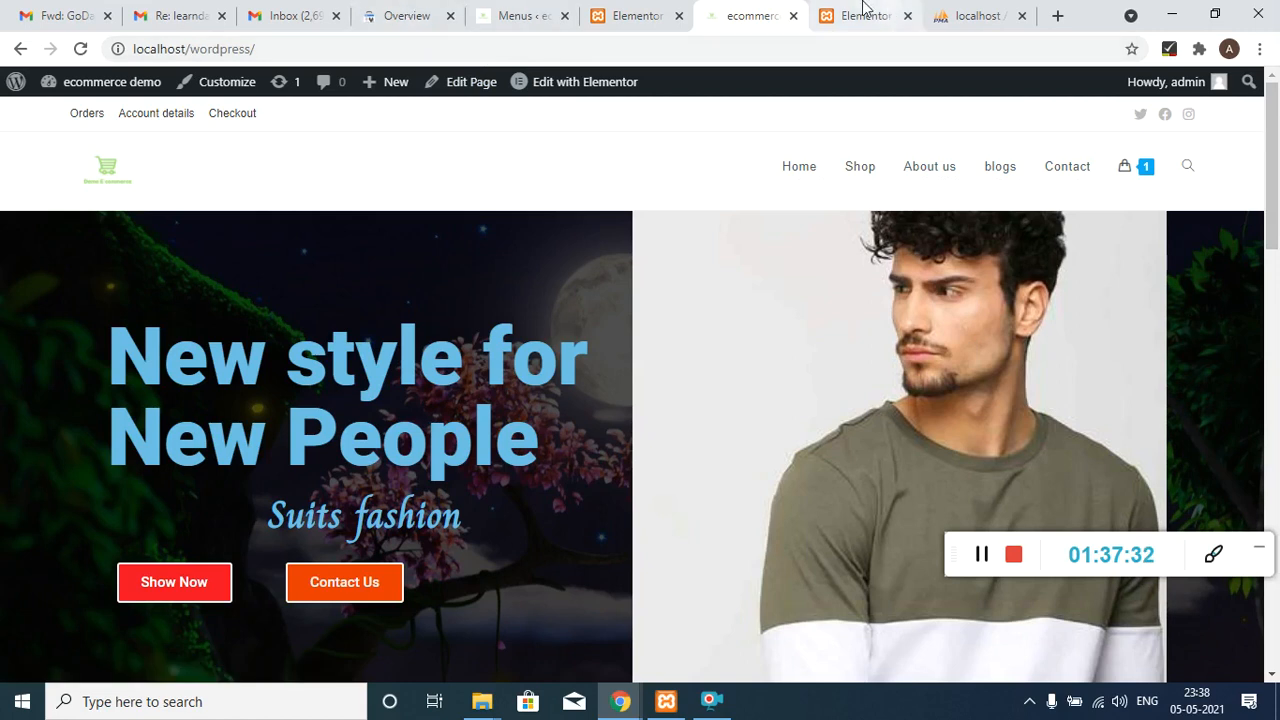
left_click(520, 12)
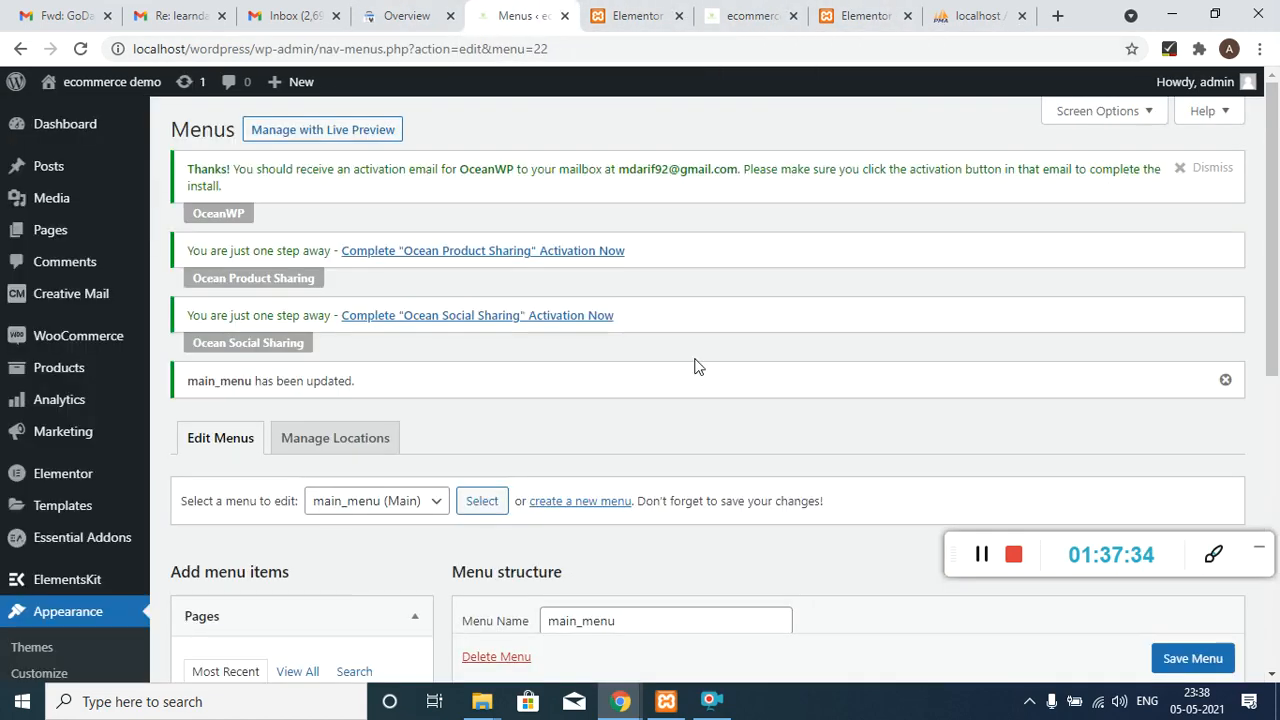
left_click(620, 12)
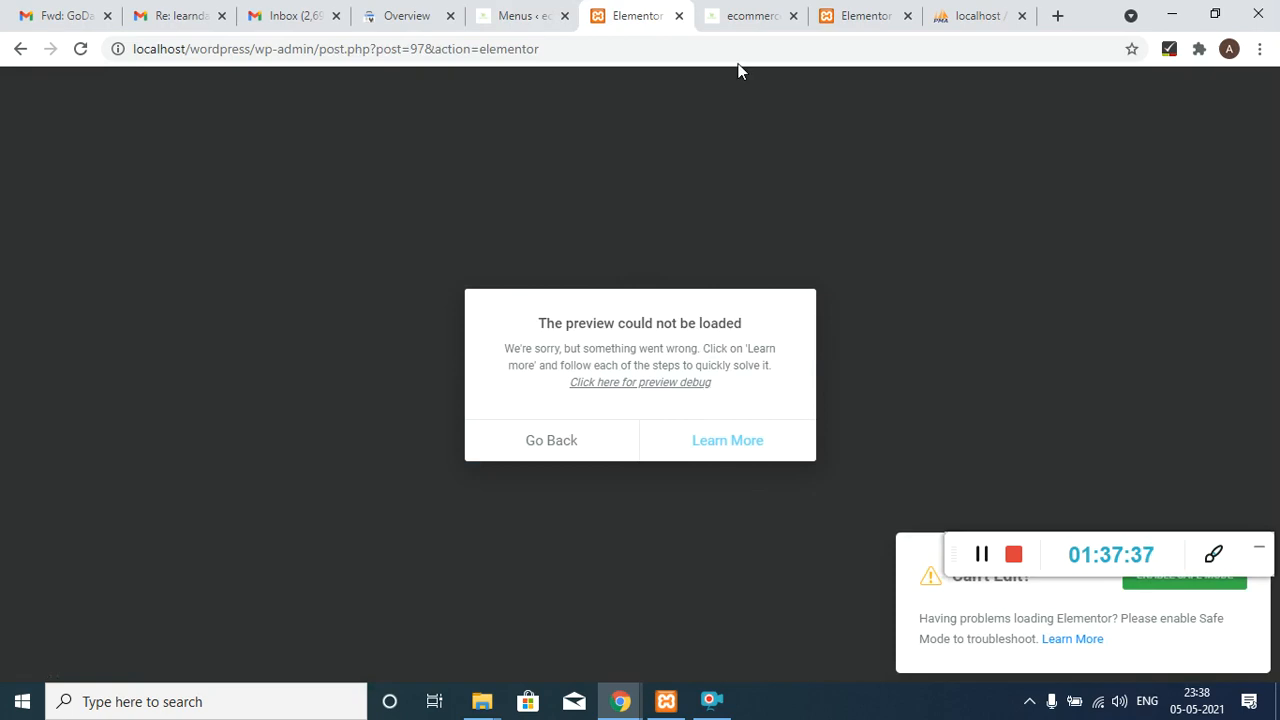
left_click(680, 17)
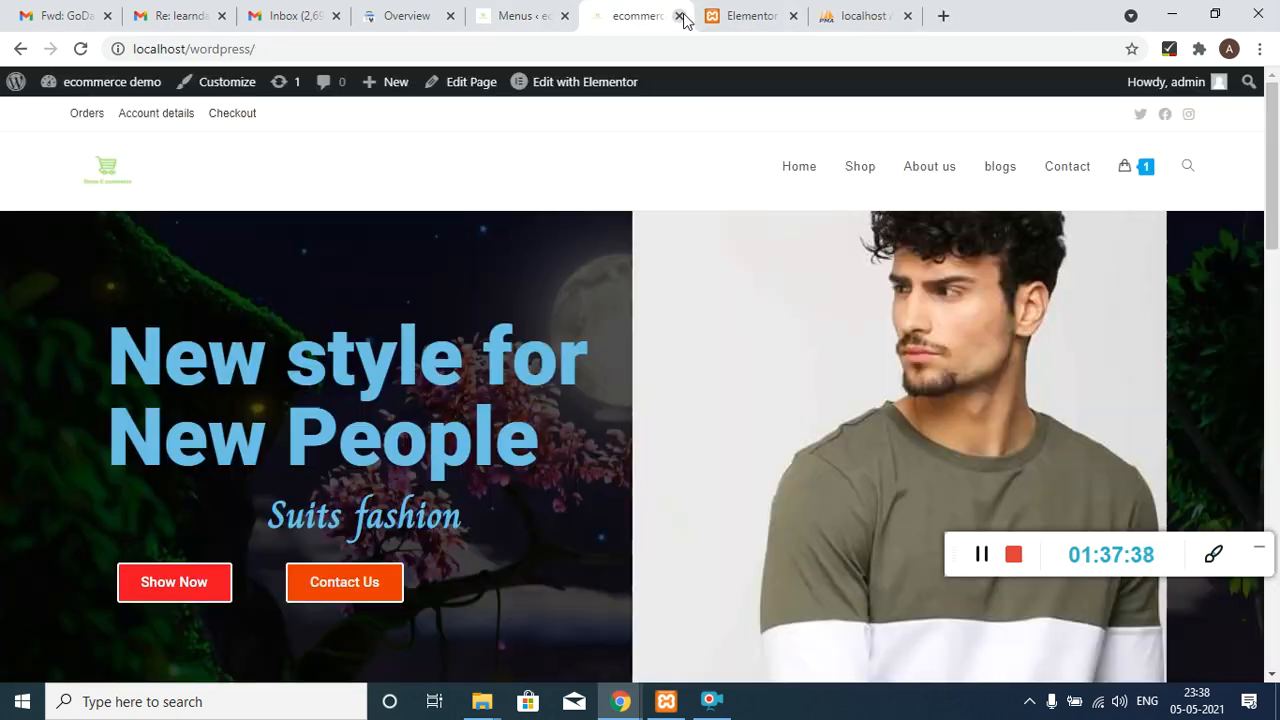
- Open the theme Customizer for the ecommerce demo from the Menus page
left_click(506, 12)
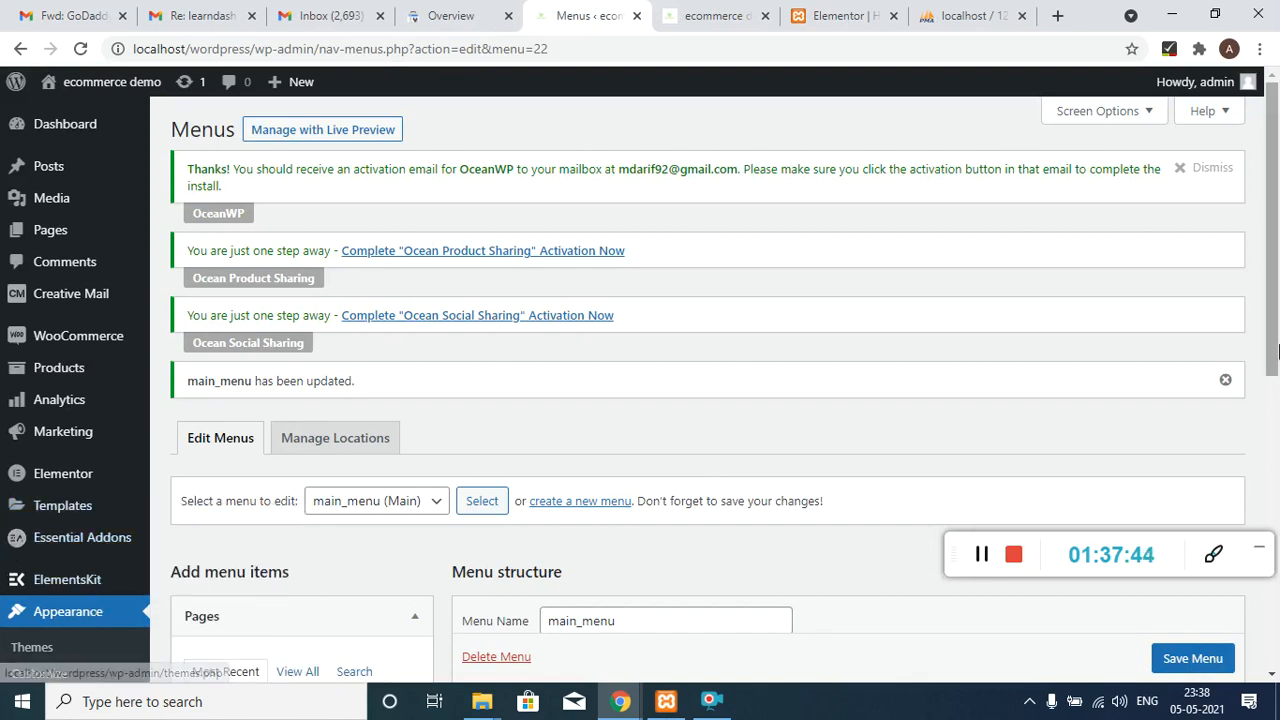
scroll(299, 323, "down", 4)
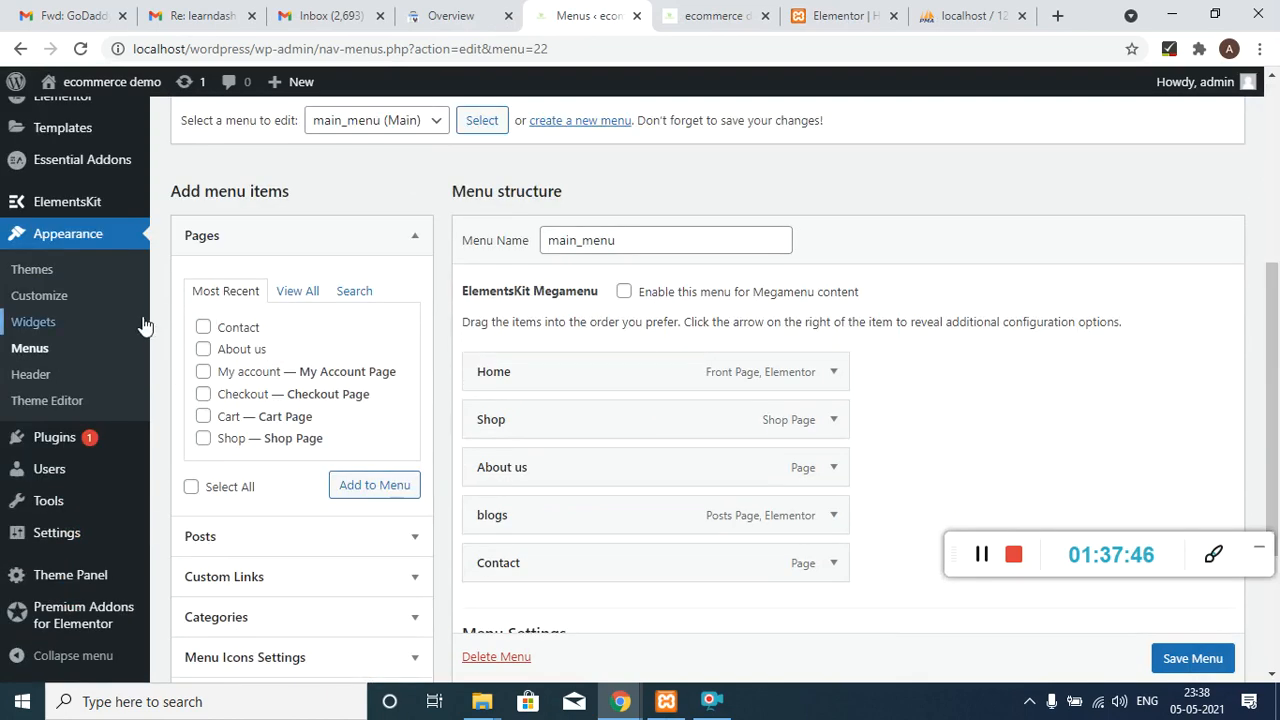
left_click(30, 295)
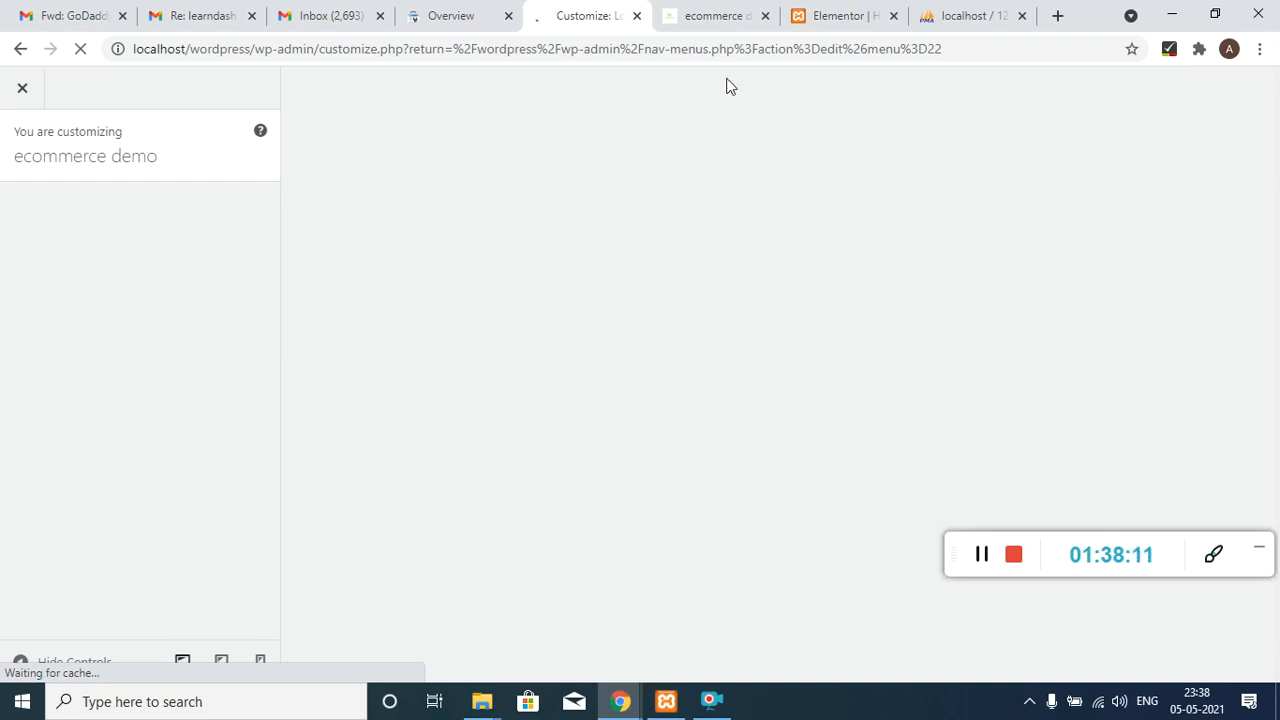
left_click(866, 8)
left_click(714, 10)
left_click(600, 8)
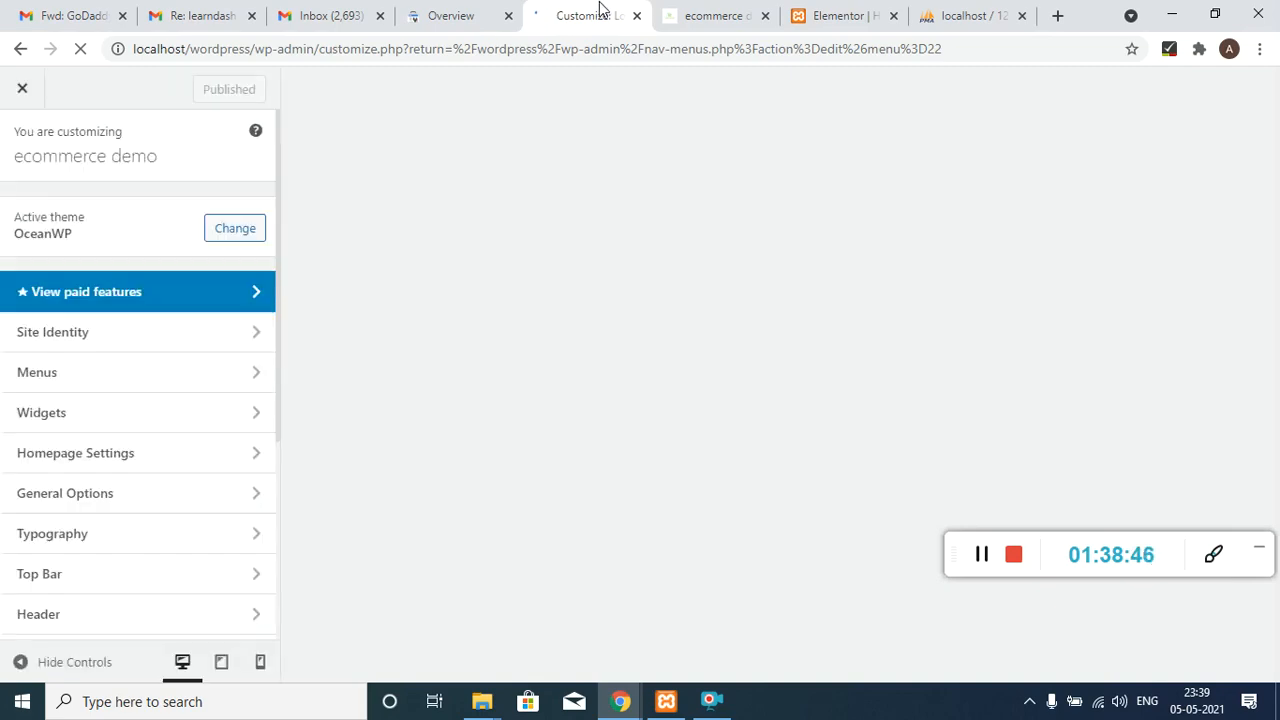
- Look over the Checkout page with its coupon option, billing details and order summary
left_click(987, 560)
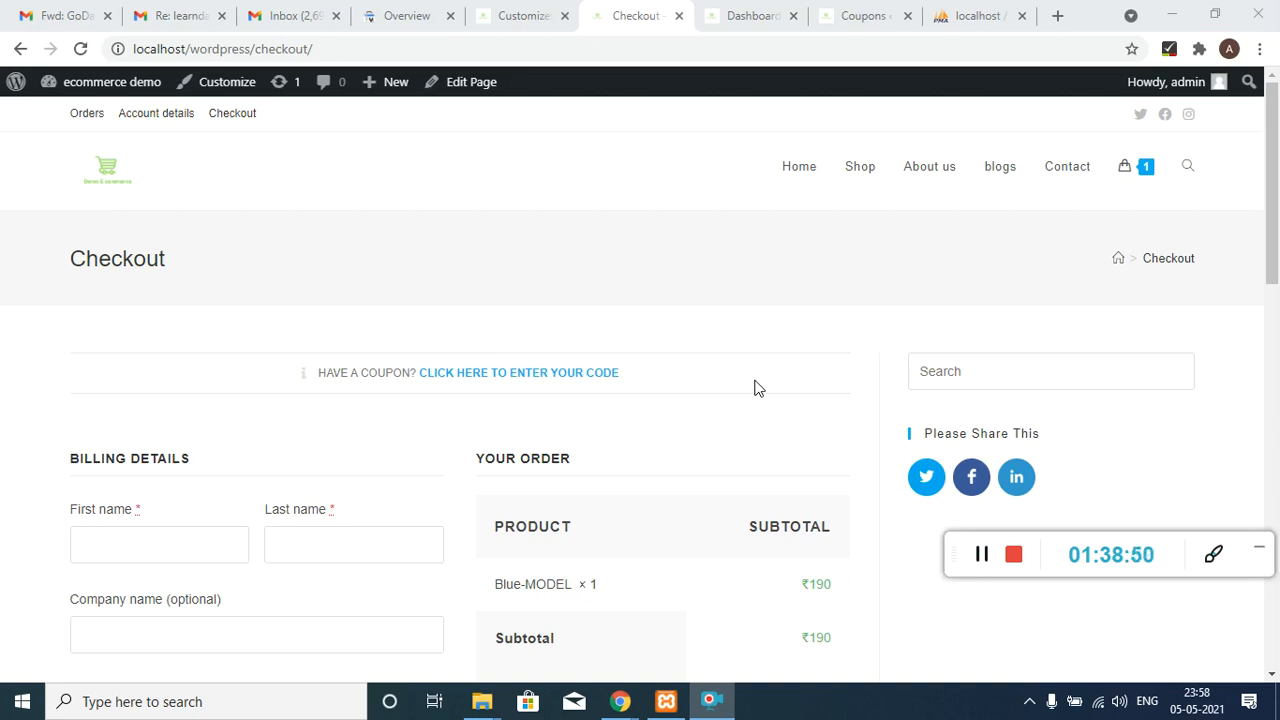
mouse_move(1262, 255)
left_mouse_down()
mouse_move(1275, 520)
mouse_move(1277, 275)
mouse_move(1277, 565)
mouse_move(1275, 258)
left_mouse_up()
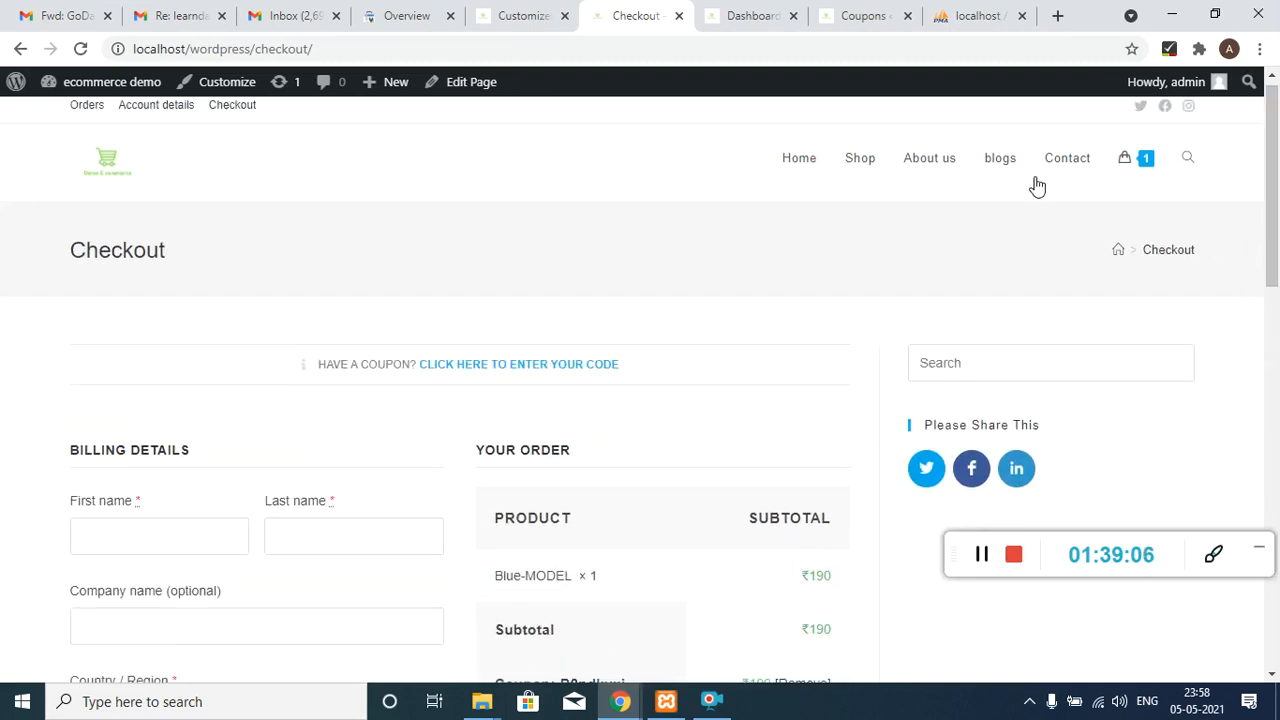